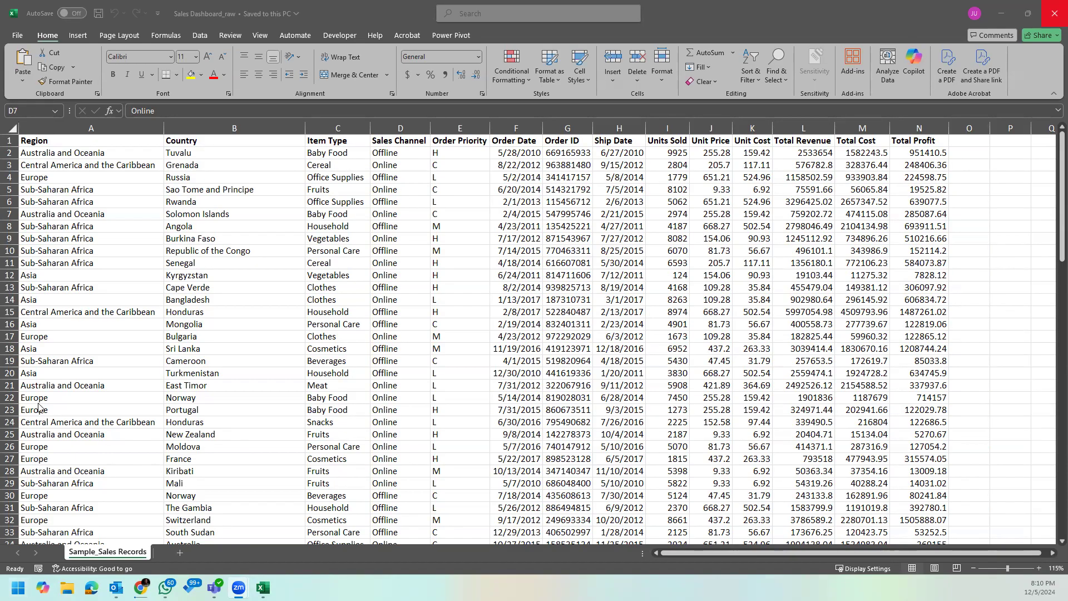
Step: Switch to Chrome, preview several Excel dashboard examples in the "dashboard in excel" image results, and return to the sales workbook
left_click(183, 190)
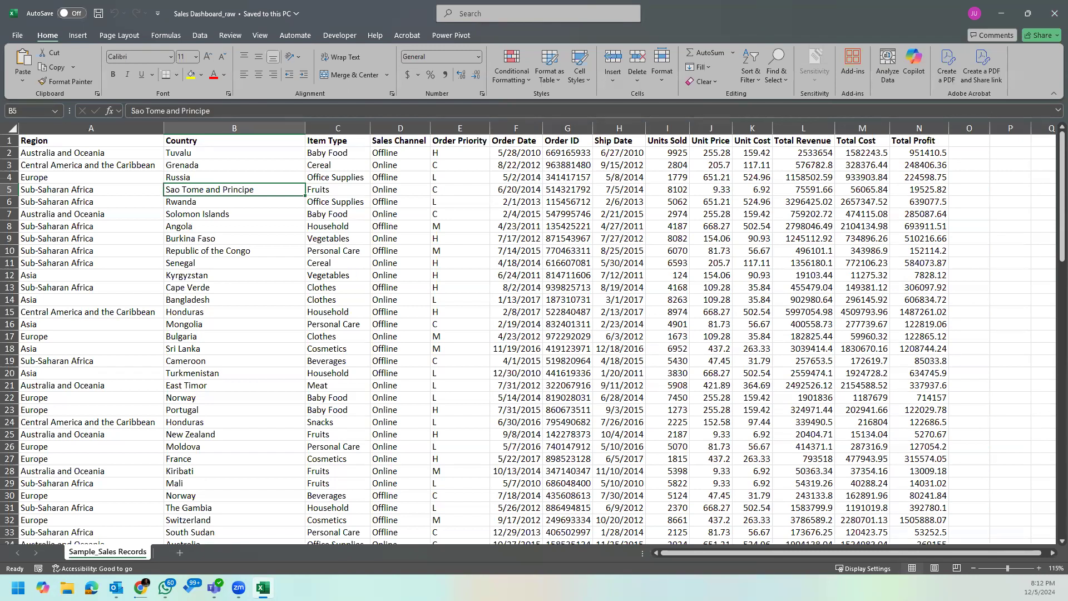
left_click(141, 588)
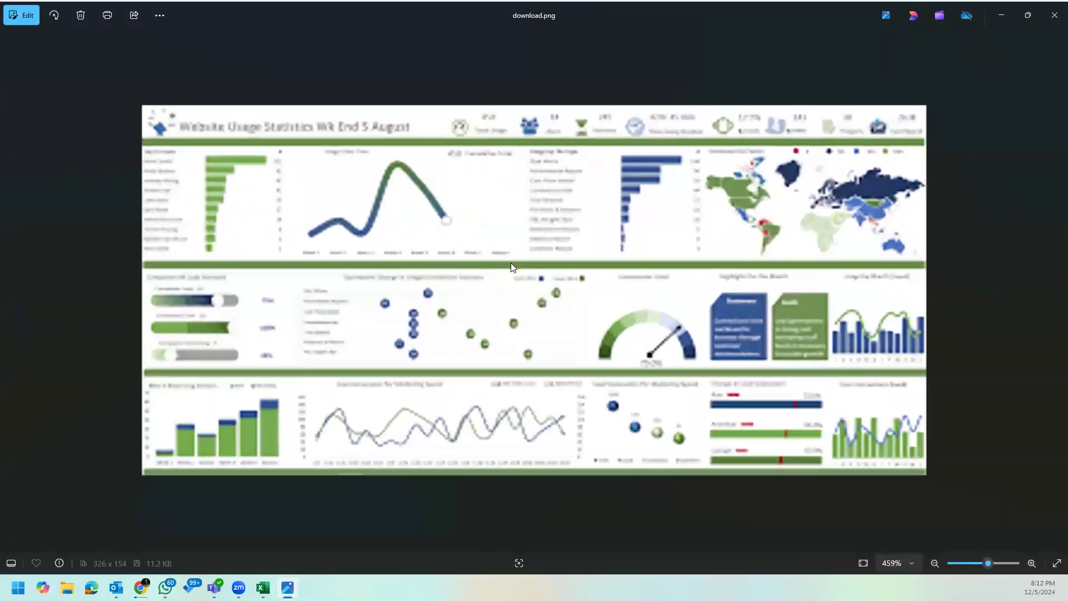
scroll(511, 263, "down", 2)
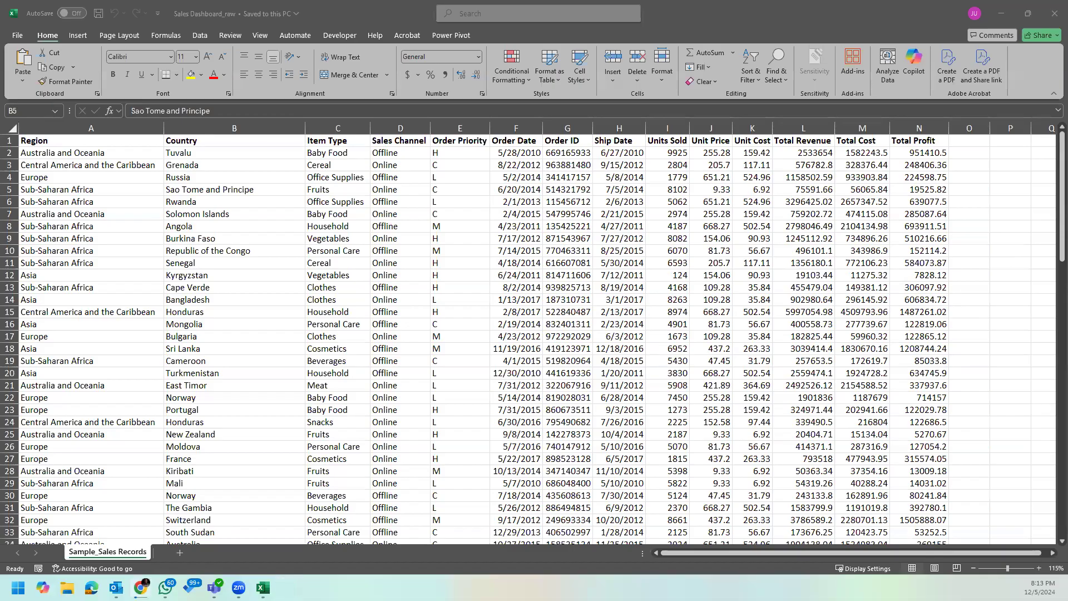
key("alt+Tab")
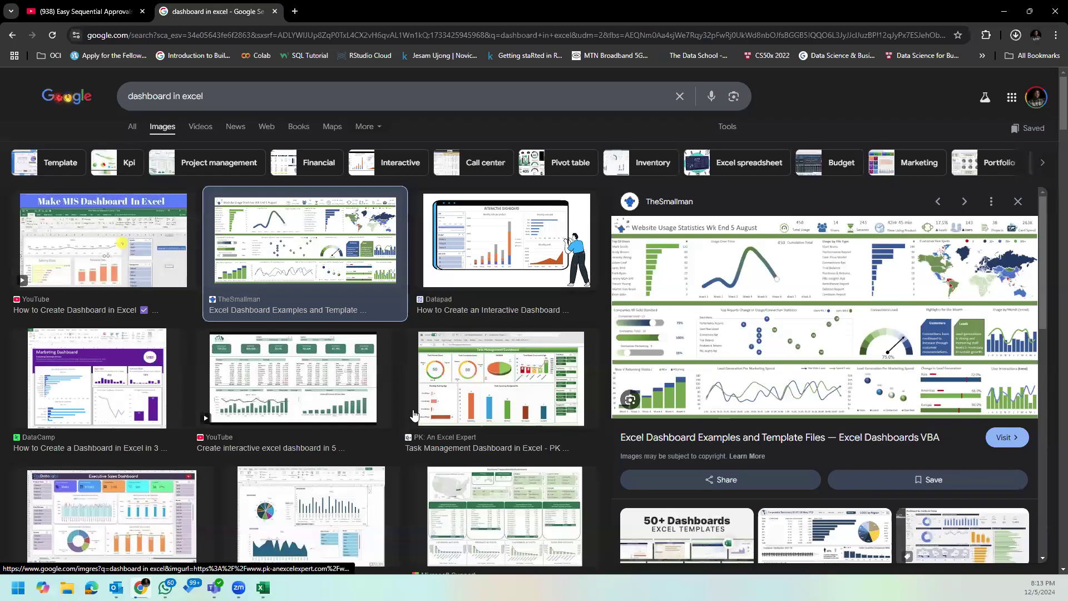
left_click(292, 380)
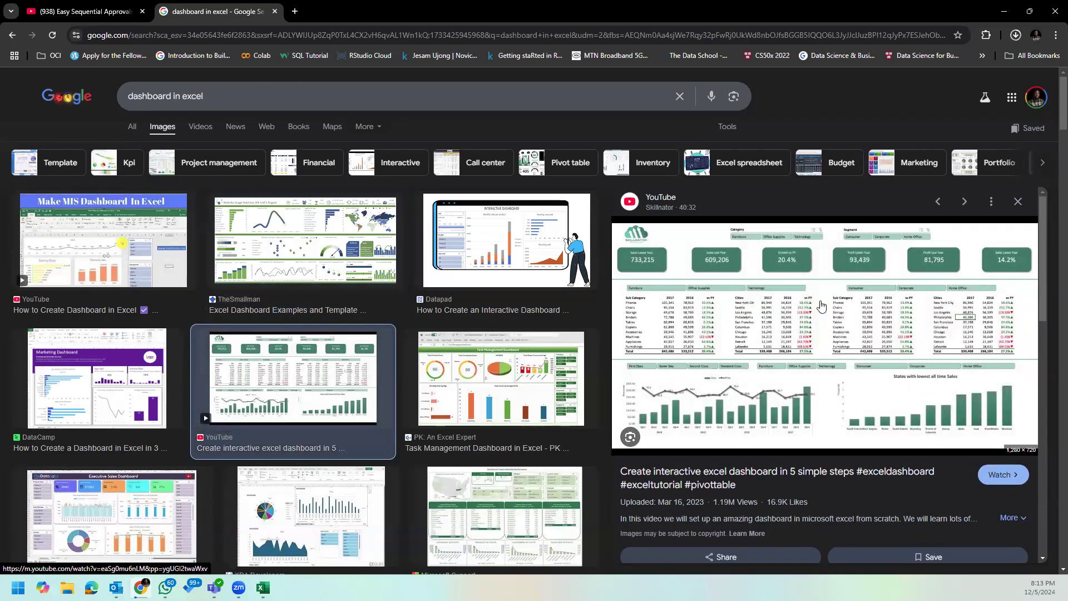
scroll(455, 457, "down", 1)
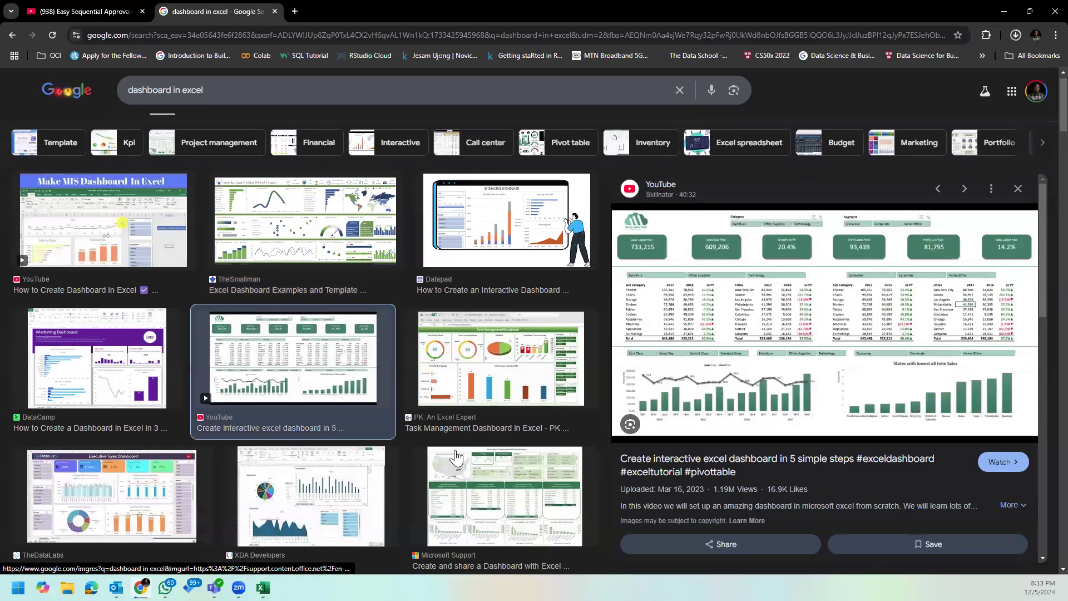
scroll(455, 457, "down", 3)
left_click(130, 344)
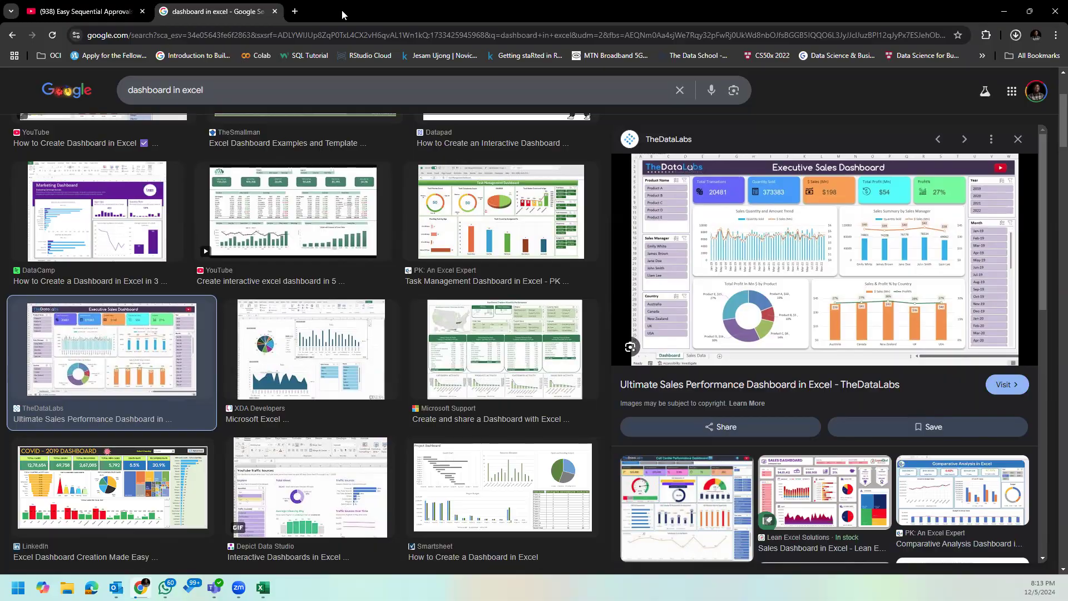
key("alt+Tab")
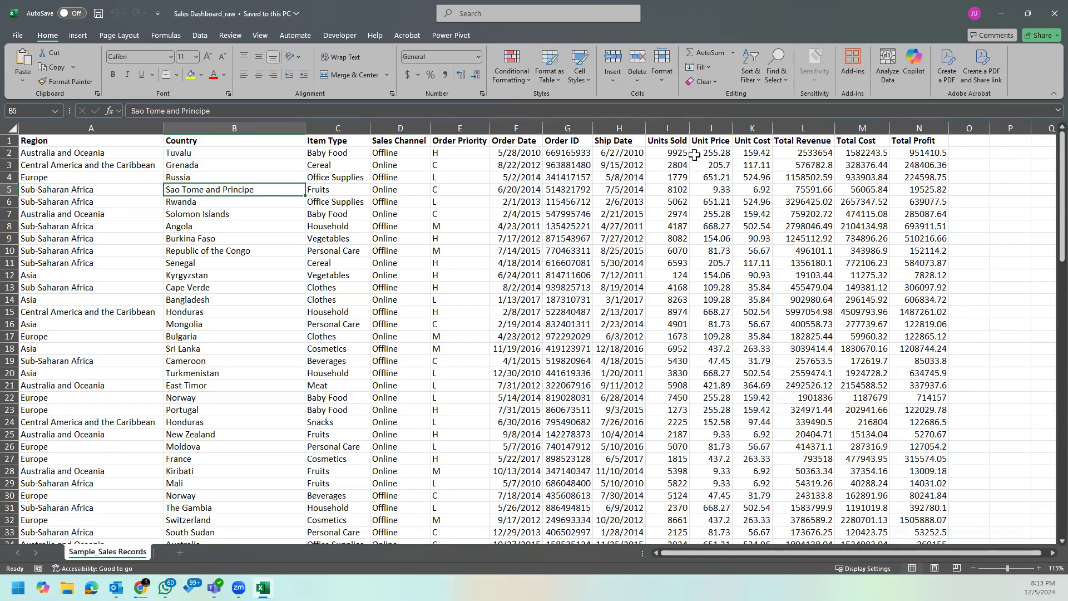
left_click(564, 213)
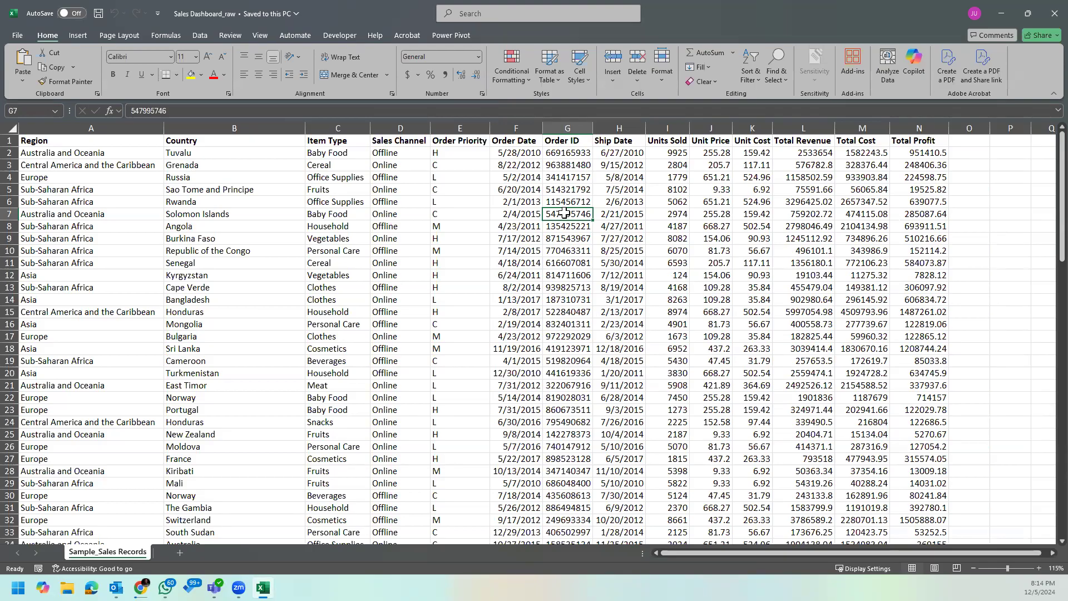
left_click(169, 176)
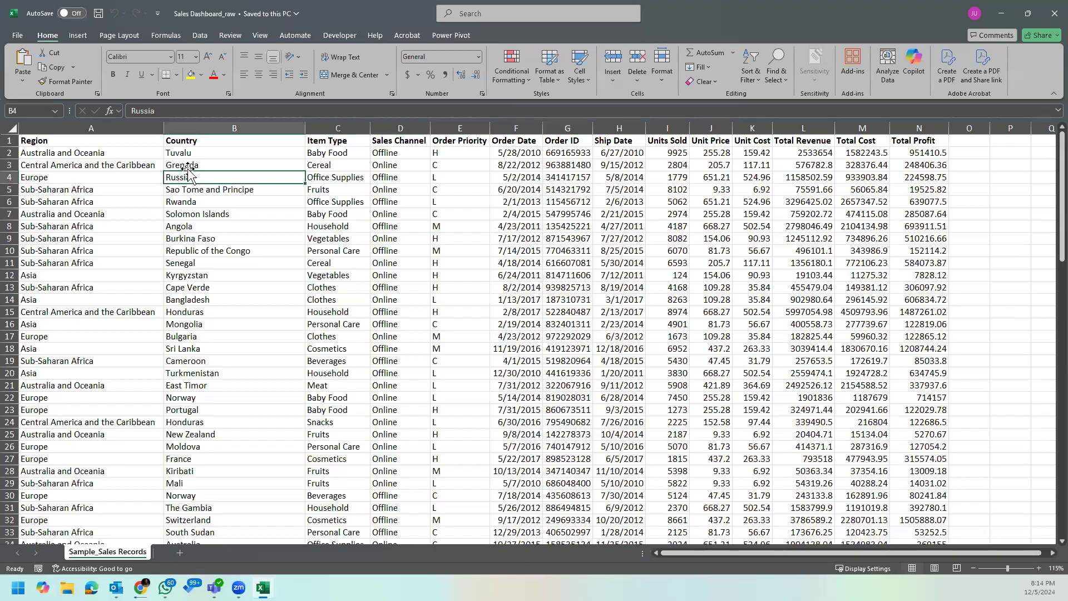
left_click(83, 175)
left_click(97, 150)
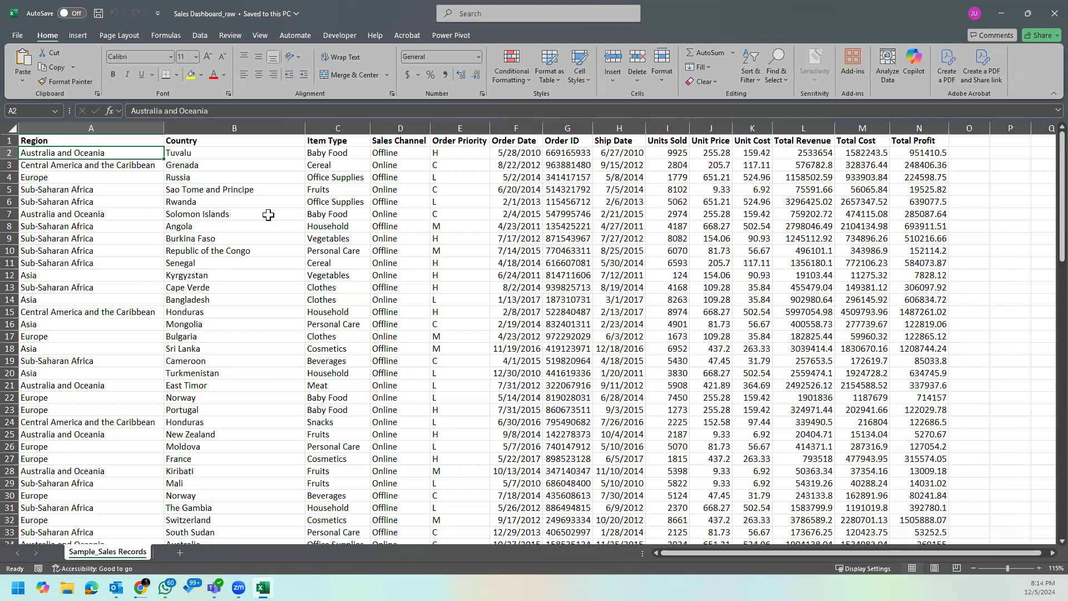
Step: Open the Introduction to Data Analytics presentation, show the Data Analysis Process slide full screen, and return to the sales workbook
key("super")
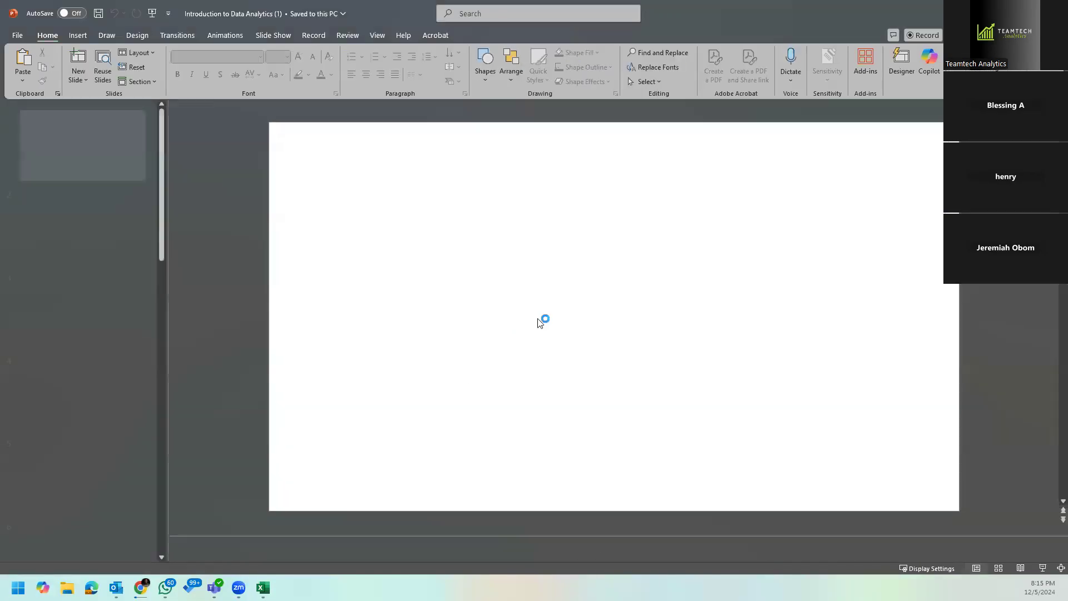
scroll(731, 427, "down", 10)
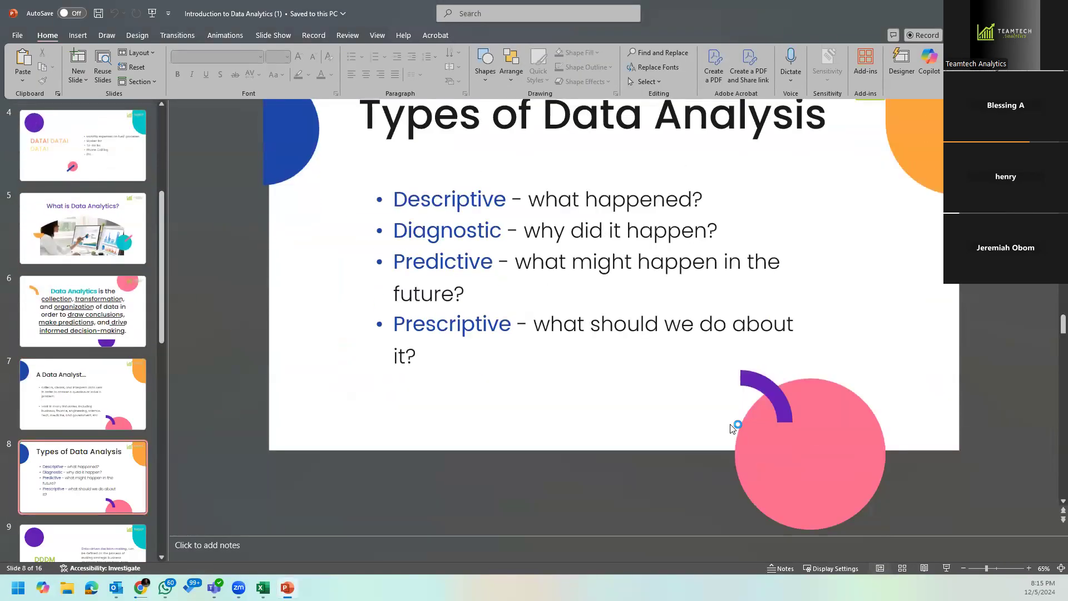
scroll(731, 427, "down", 3)
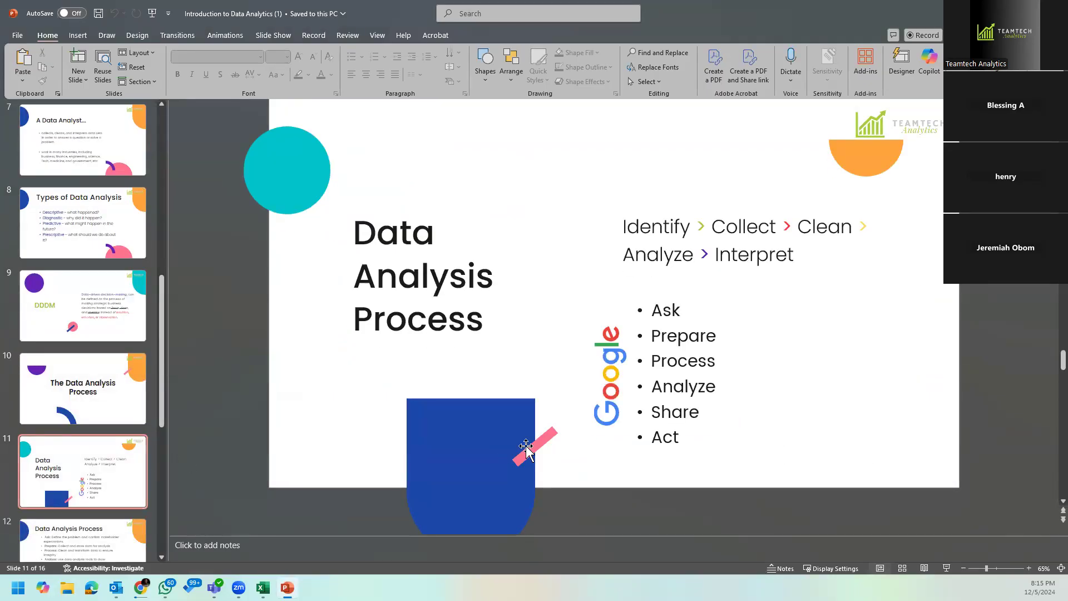
left_click(947, 568)
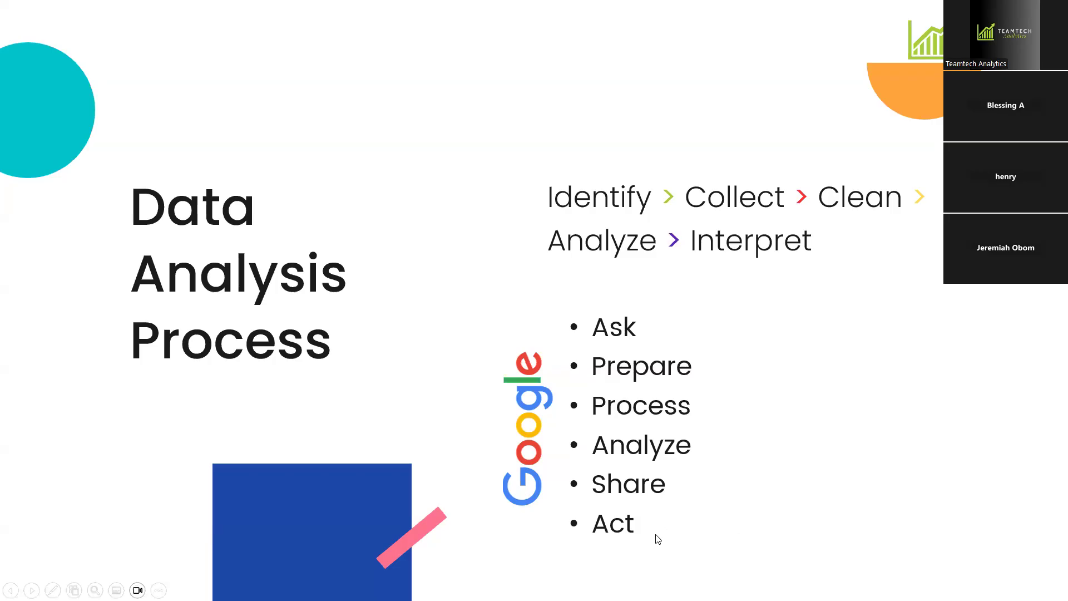
key("Escape")
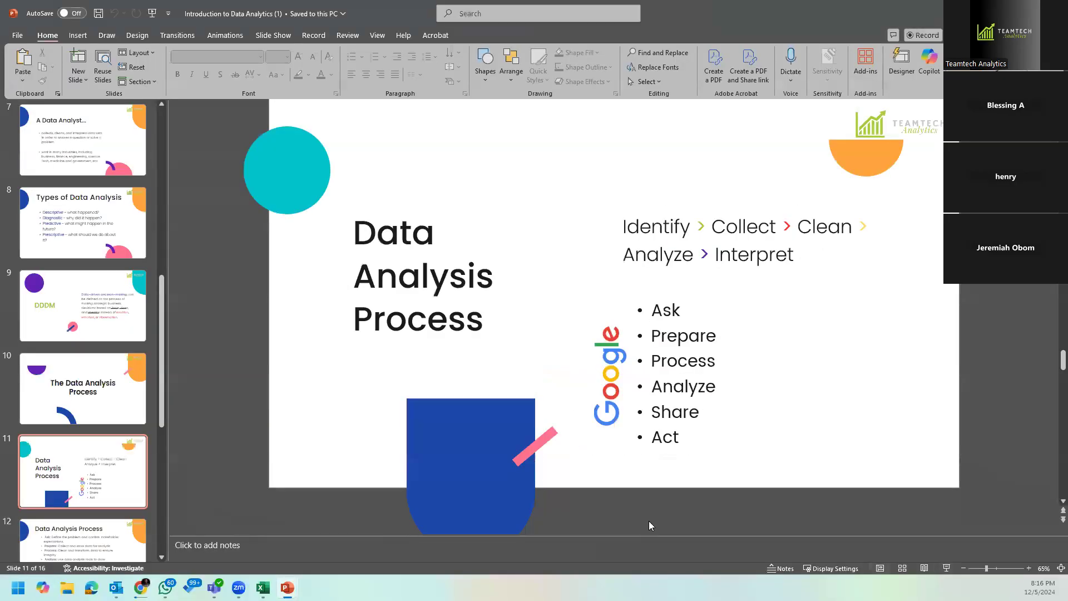
key("alt+Tab")
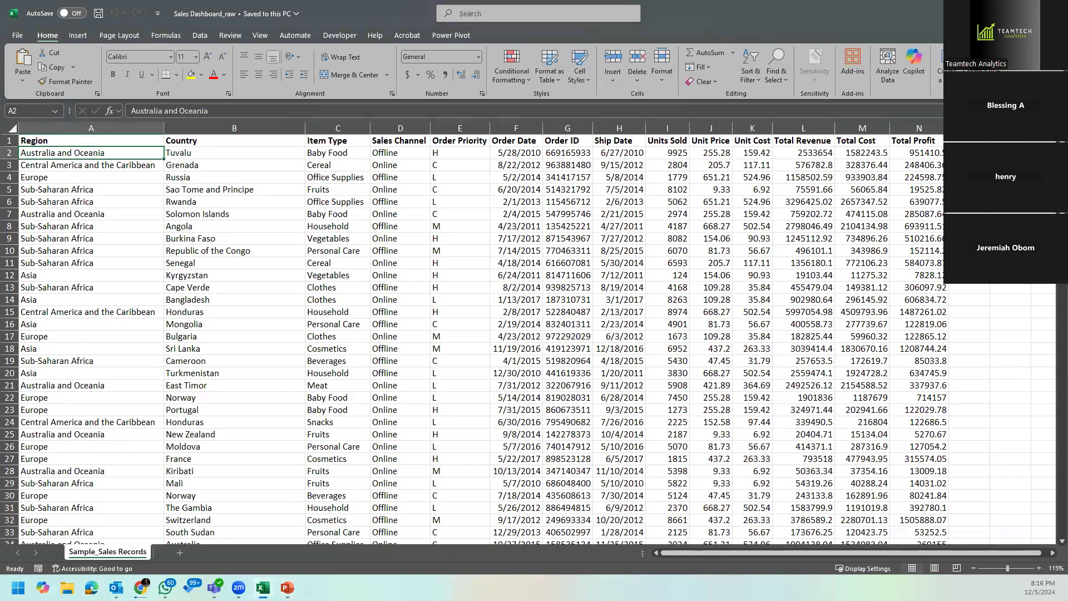
Step: Insert a PivotTable from the sales records on a new sheet, with Region as rows and the sum of Total Revenue as values
left_click(113, 131)
left_click(120, 150)
left_click(126, 143)
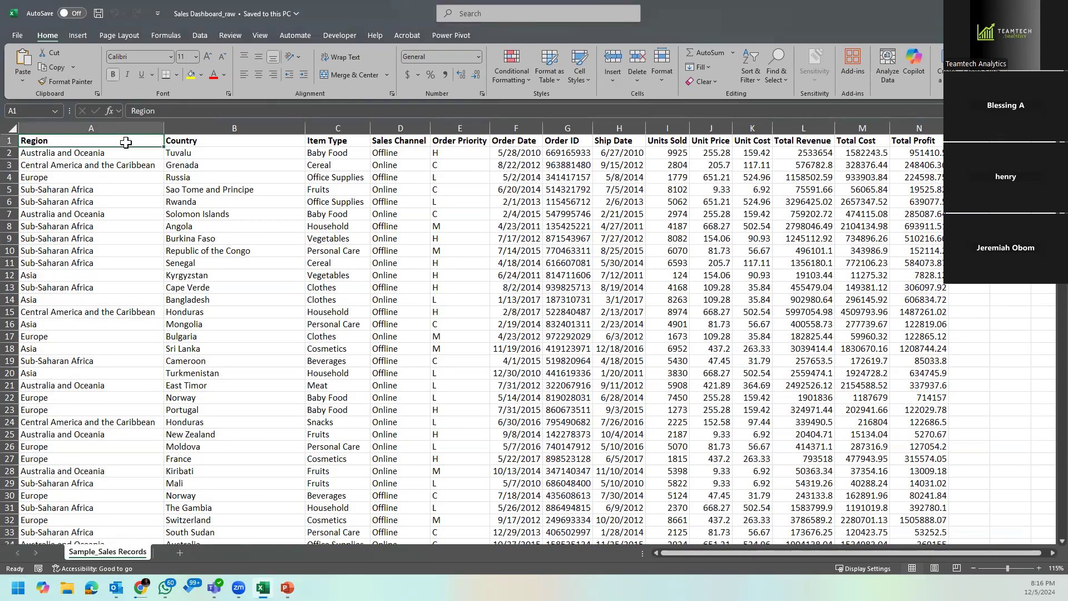
left_click(84, 35)
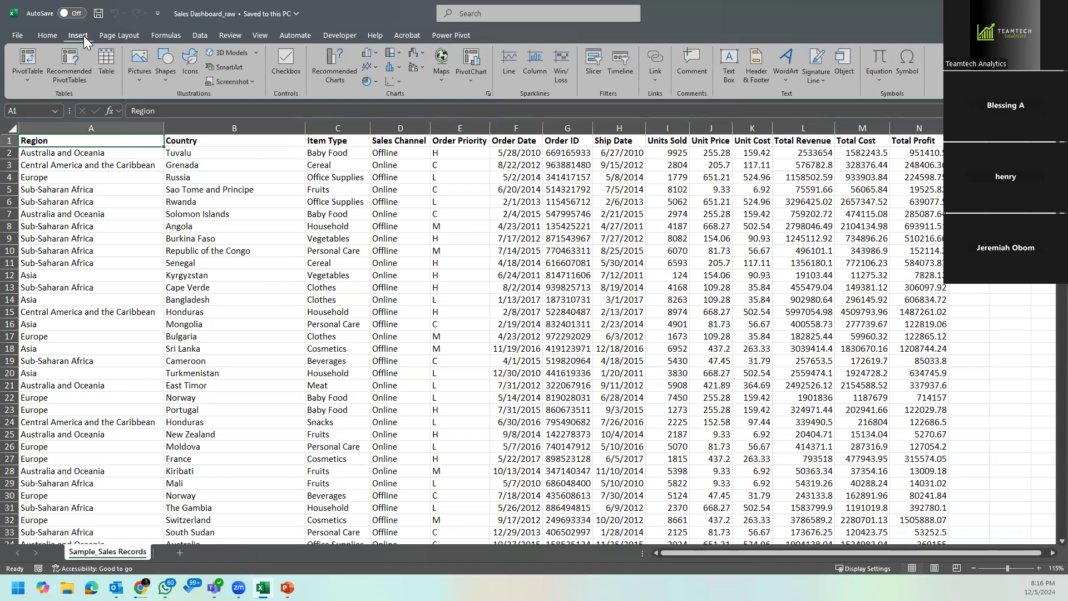
left_click(30, 59)
left_click(499, 319)
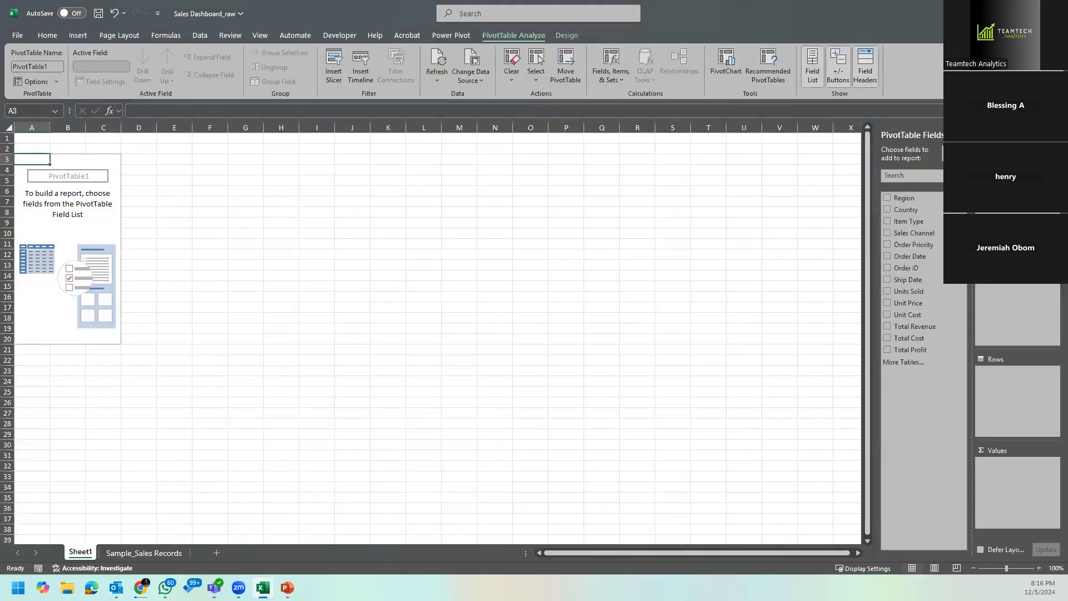
left_click_drag(905, 200, 1018, 388)
left_click_drag(915, 326, 1014, 472)
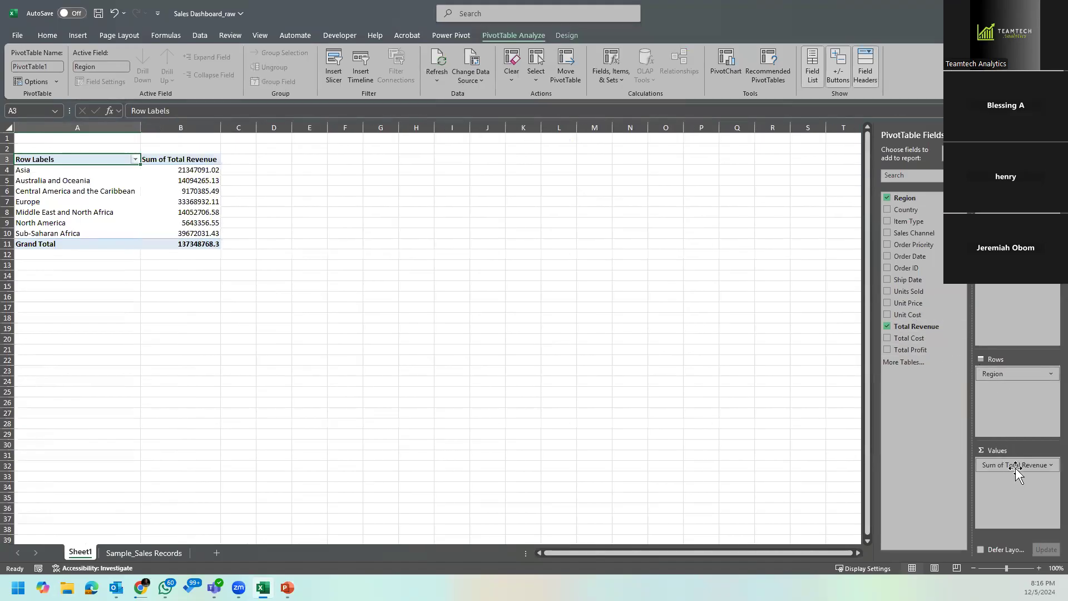
Step: Format Asia's revenue as a number with a thousands separator and copy that format to the remaining revenue values and grand total
left_click(206, 170)
right_click(202, 169)
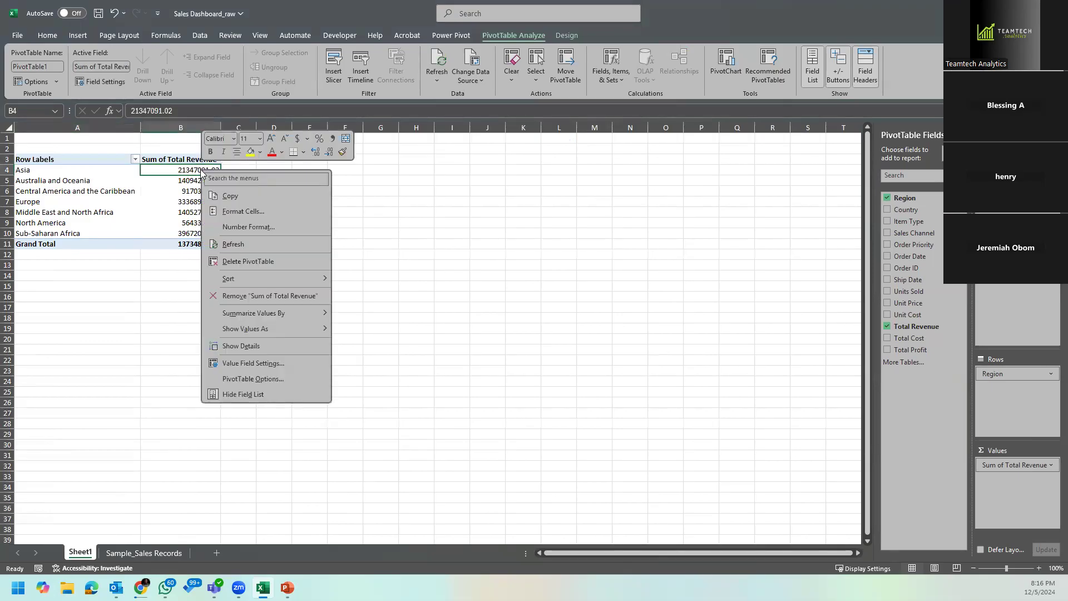
left_click(277, 213)
left_click(64, 61)
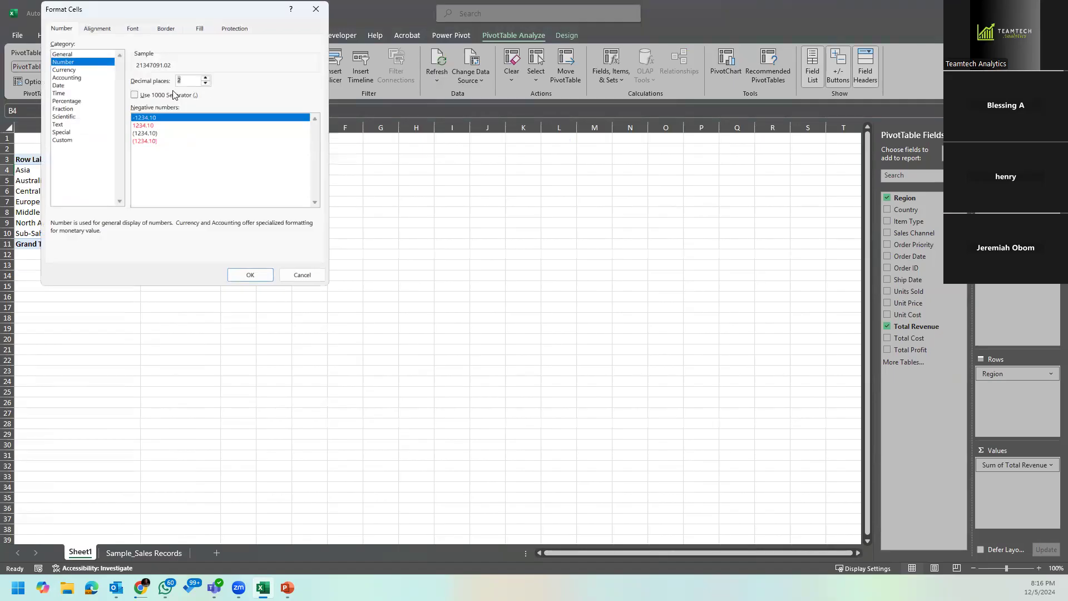
left_click(135, 94)
left_click(234, 274)
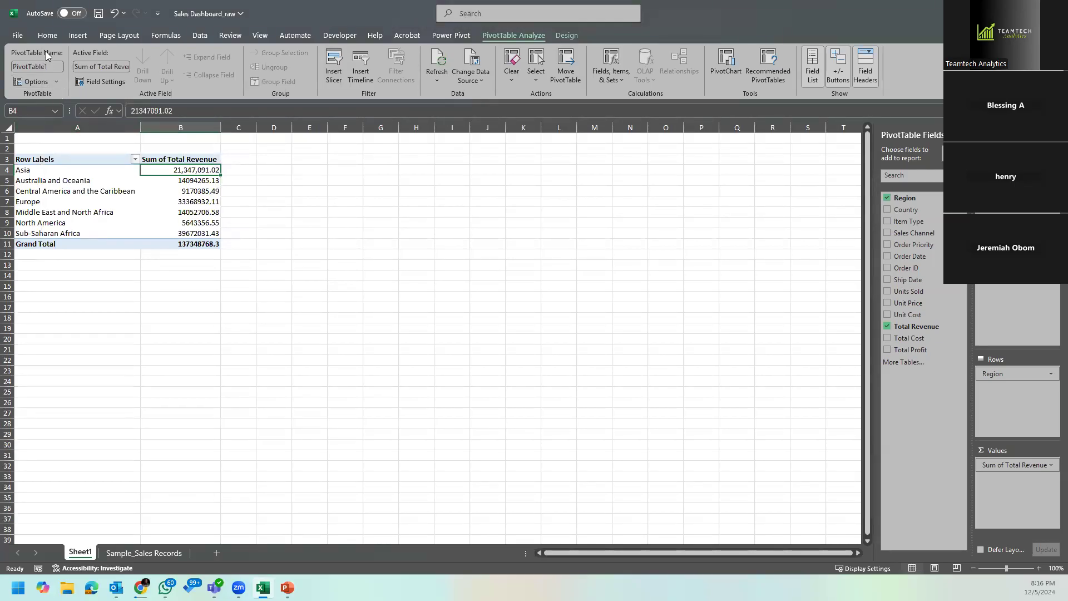
left_click(50, 34)
left_click(66, 81)
left_click_drag(220, 182, 218, 245)
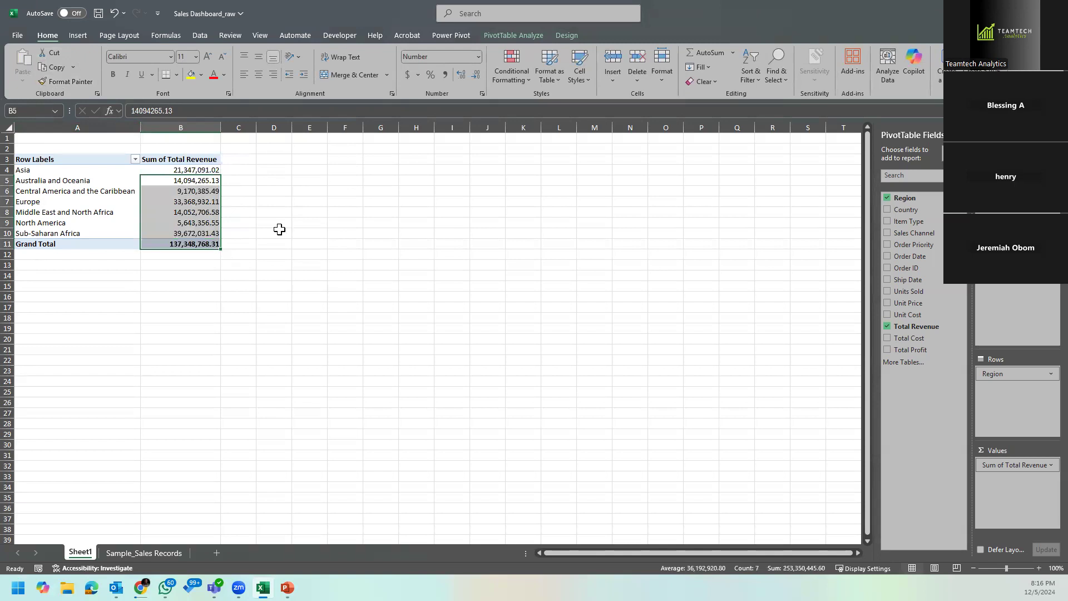
Step: Sort the PivotTable's regions by total revenue from largest to smallest
right_click(189, 171)
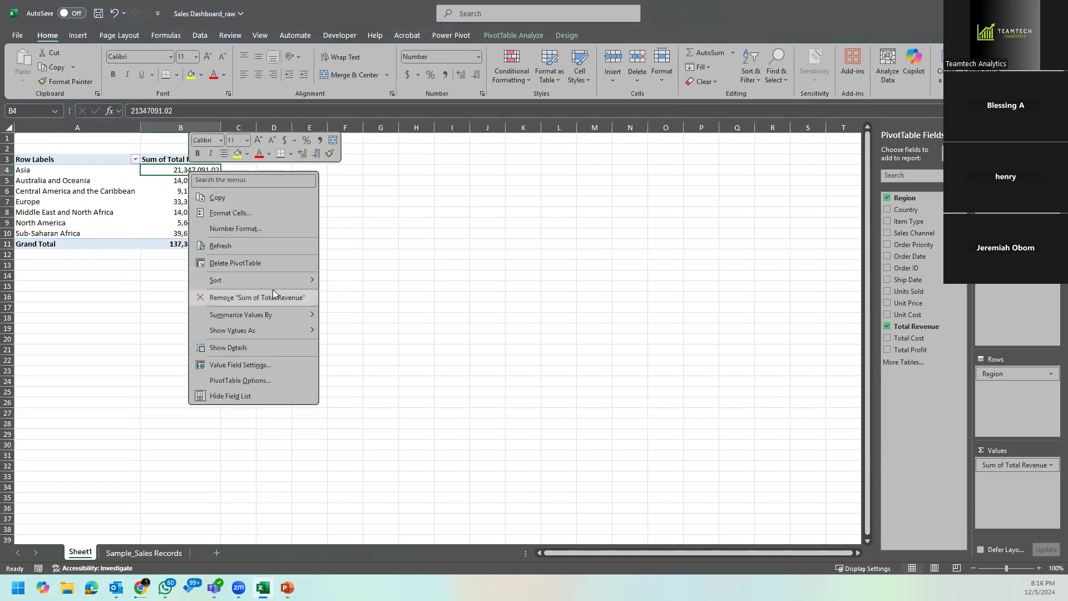
mouse_move(287, 281)
left_click(355, 296)
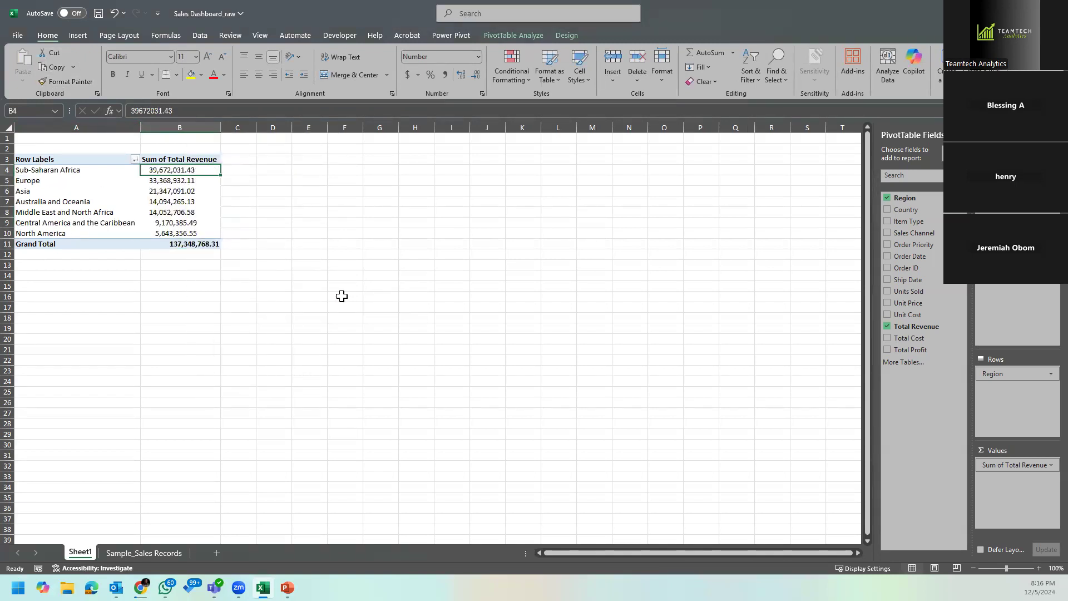
Step: Format all the PivotTable's revenue values, including the grand total, as Currency with the $ symbol and 2 decimal places
left_click_drag(183, 170, 195, 245)
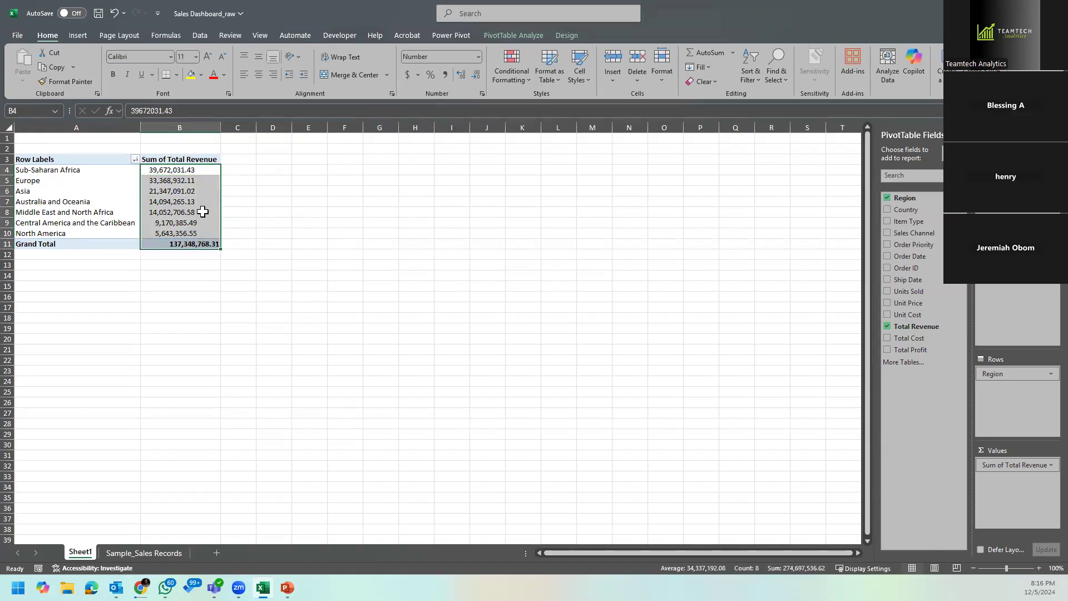
left_click(477, 56)
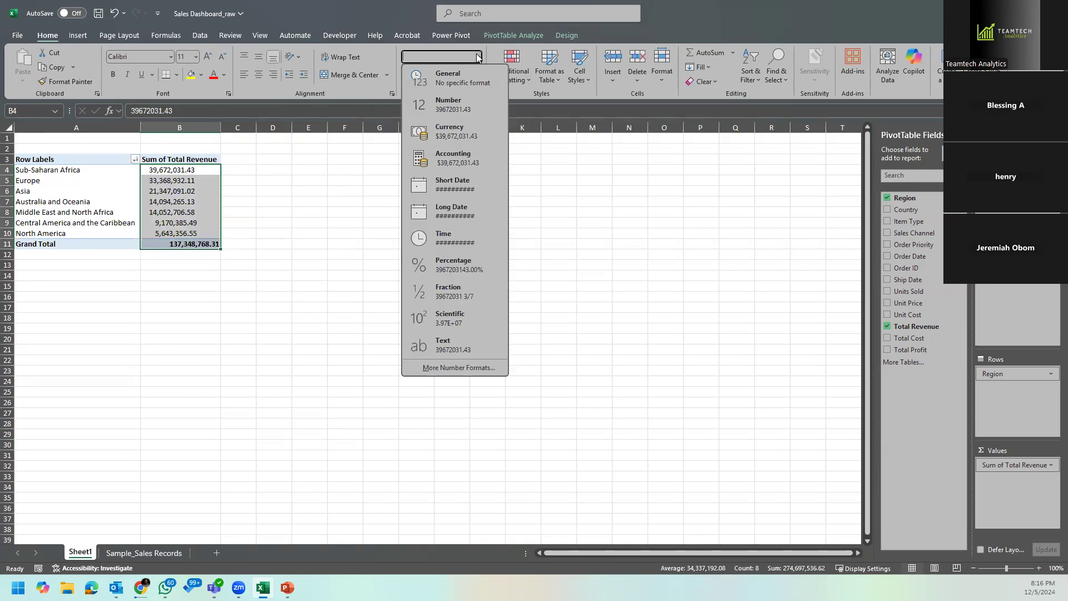
left_click(473, 81)
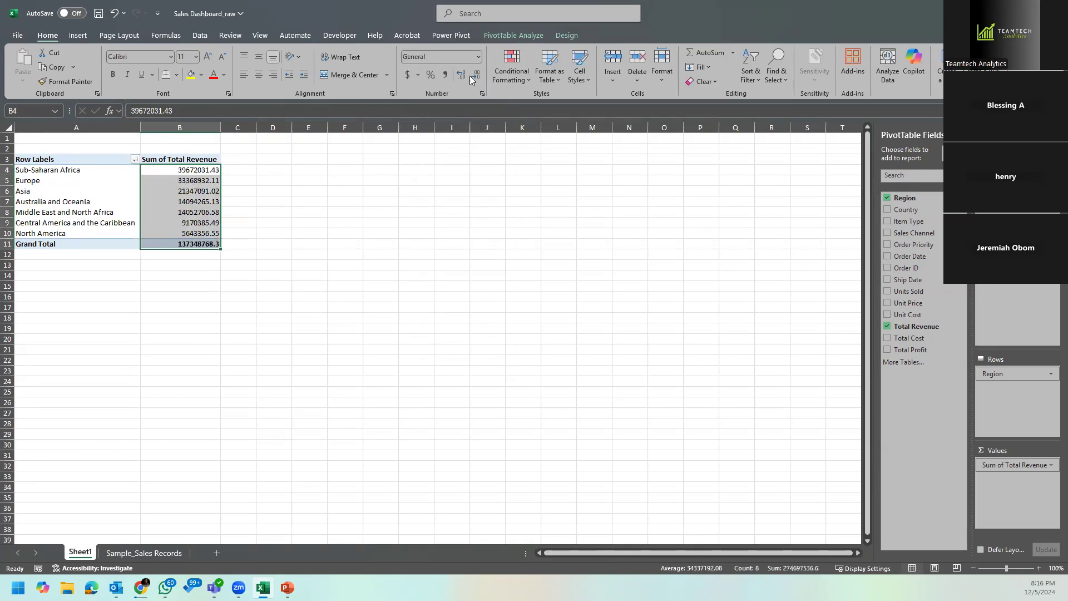
left_click(409, 74)
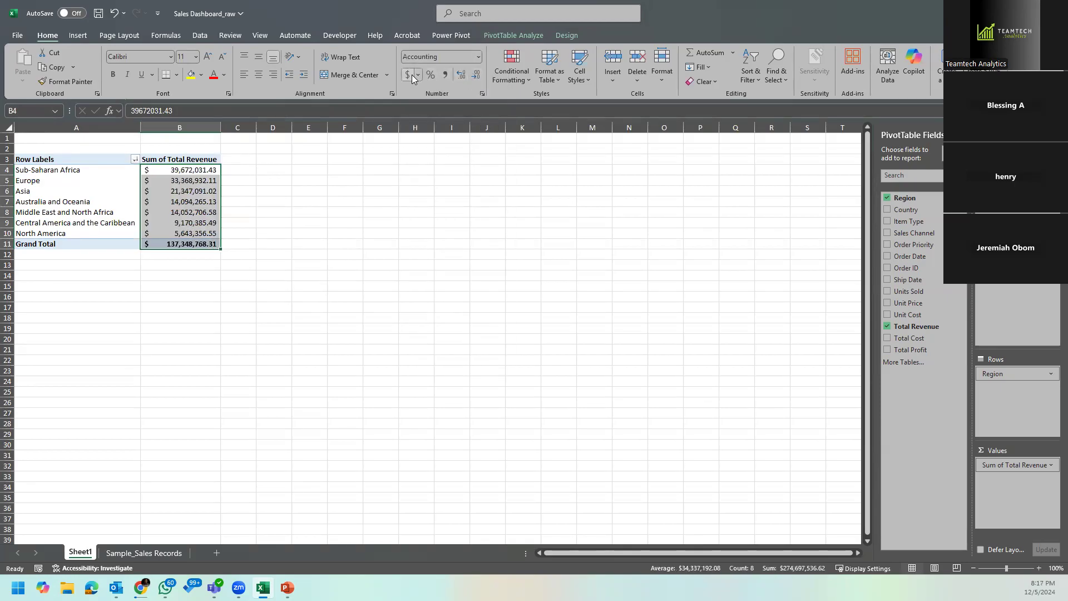
left_click(416, 75)
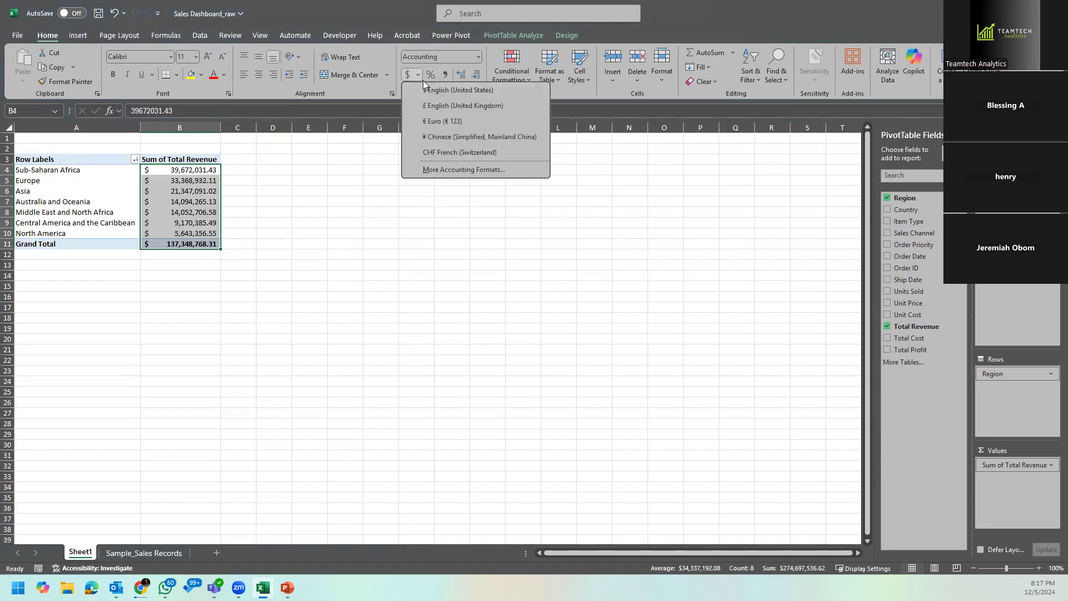
left_click(463, 171)
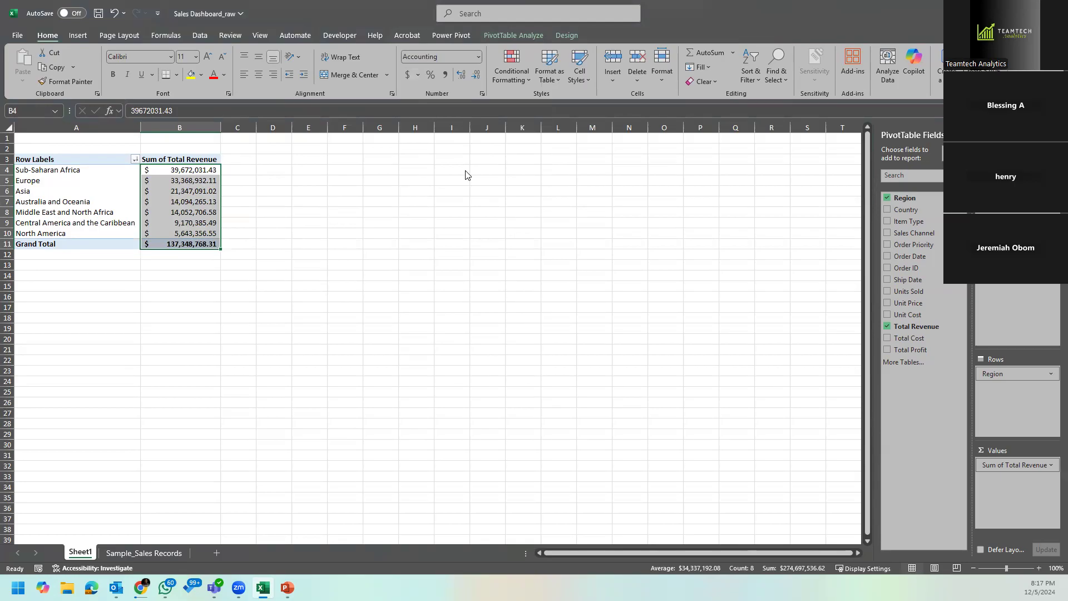
left_click(222, 80)
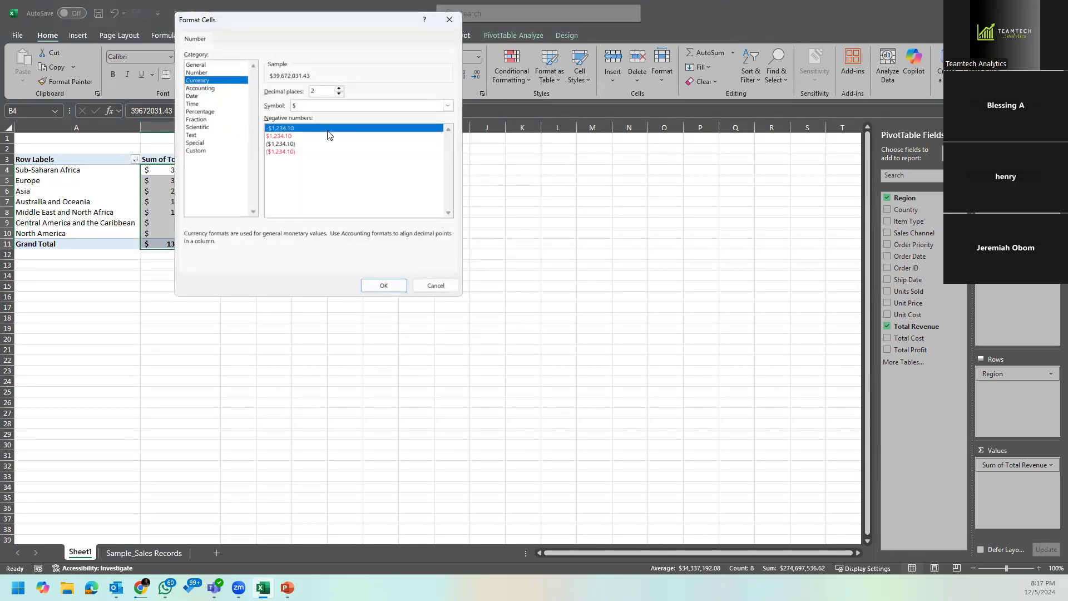
left_click(384, 285)
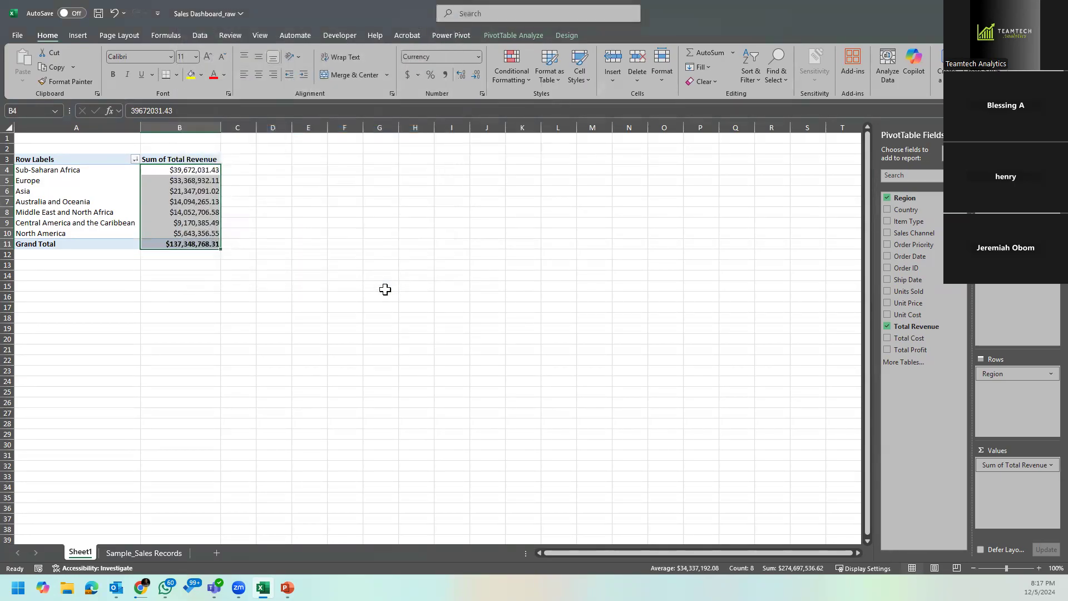
Step: Rename the region PivotTable's value heading to "Total Revenue" with a leading space and autofit column B
left_click(274, 233)
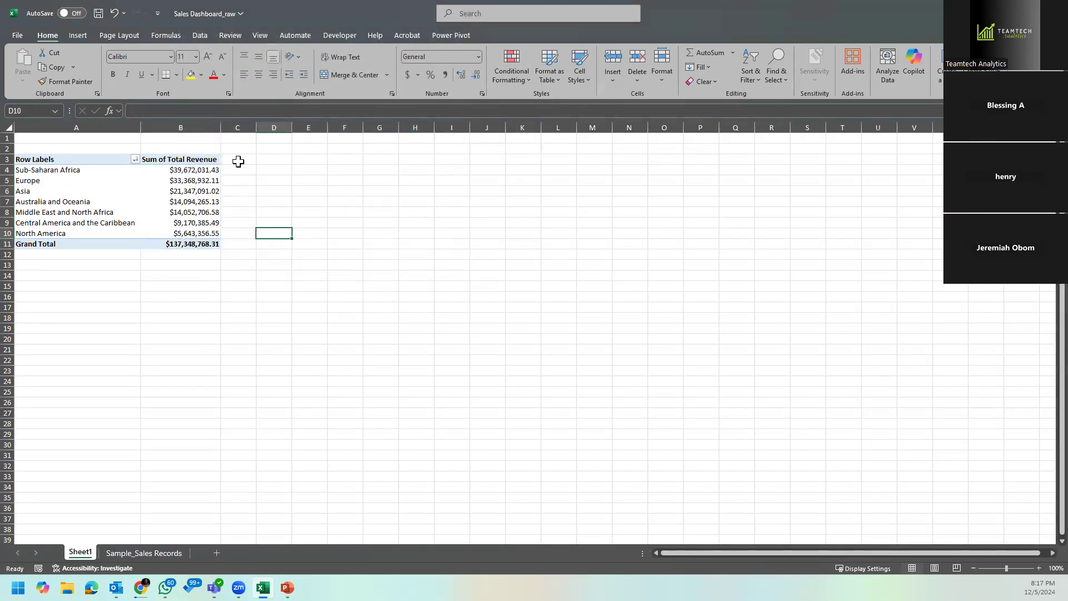
left_click(189, 159)
left_click(120, 109)
key("Delete")
key("Delete")
key("Delete")
key("Delete")
key("Delete")
key("Delete")
key("Delete")
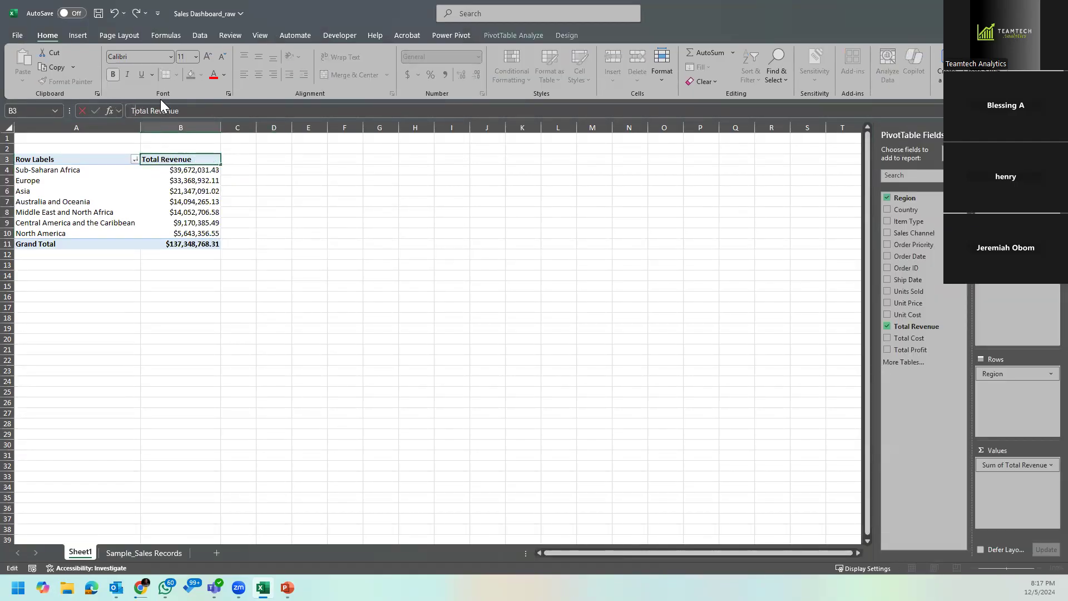
key("Return")
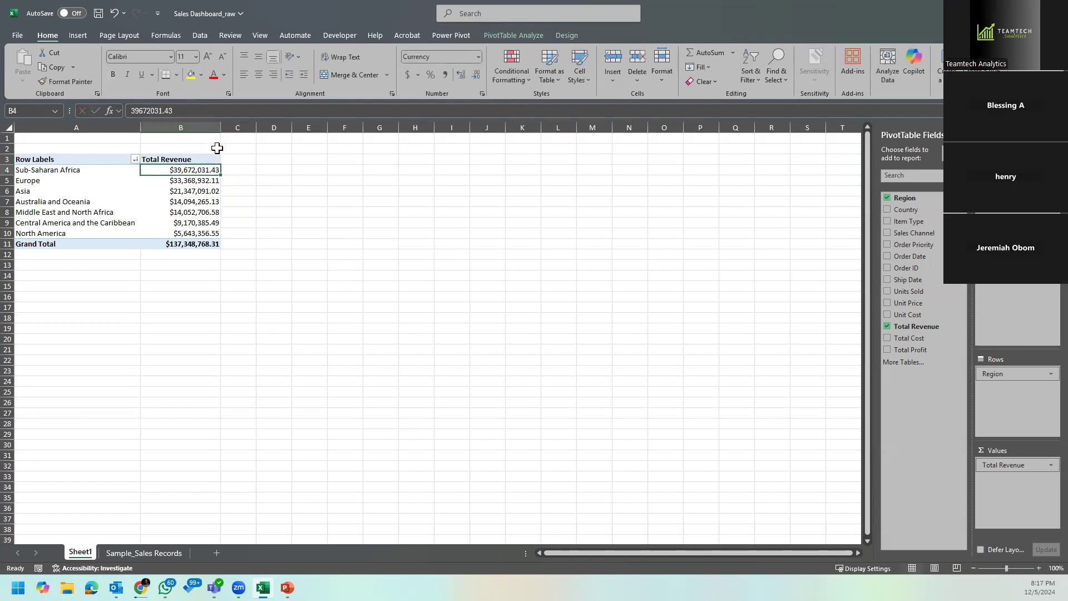
double_click(221, 128)
left_click(230, 244)
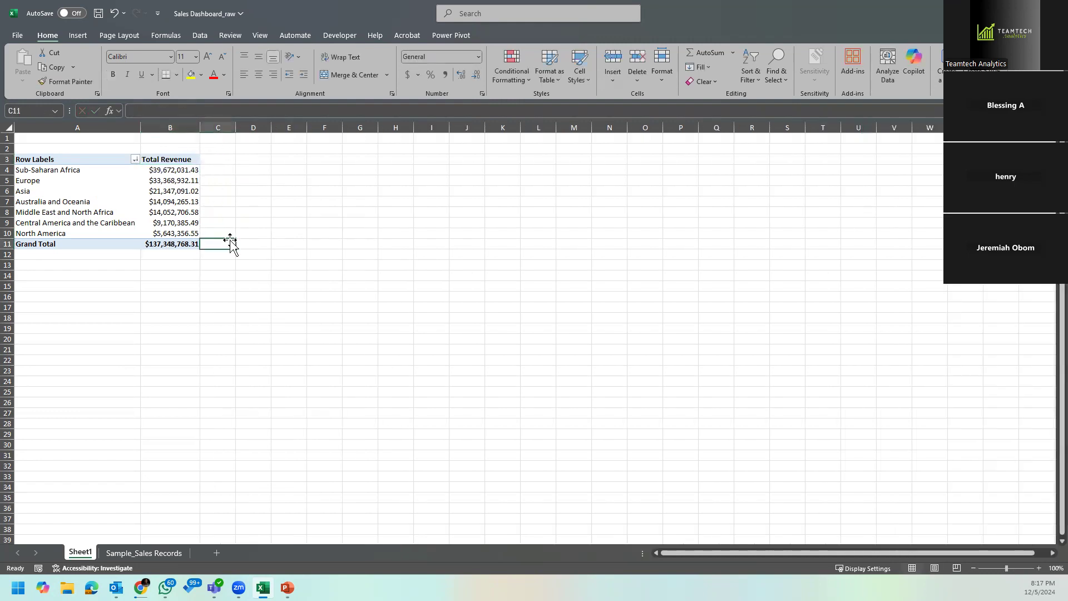
Step: Rename the PivotTable's row labels heading in A3 to "Region"
left_click(186, 204)
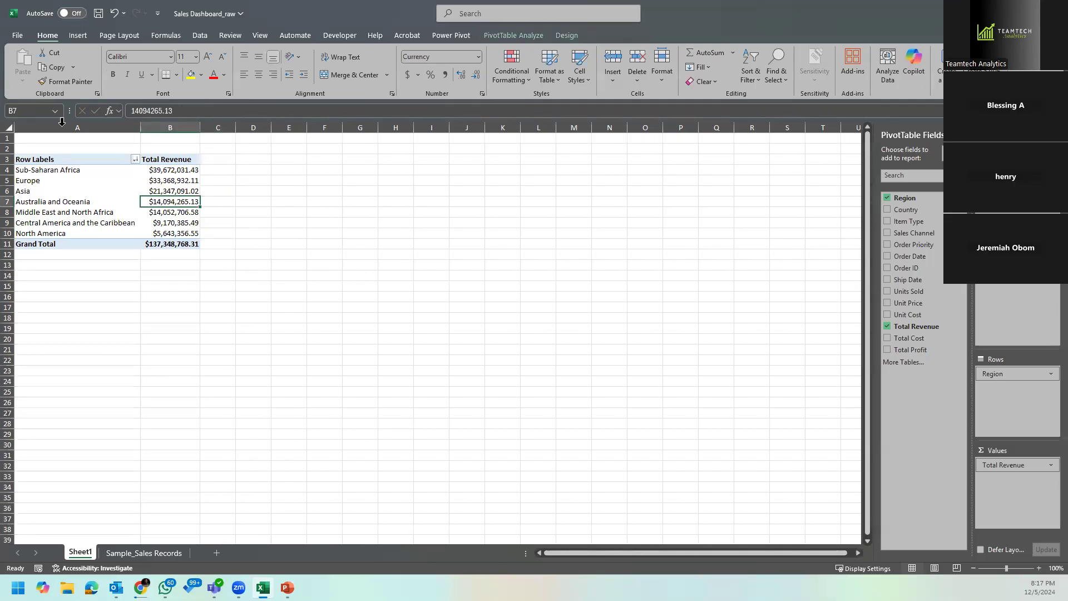
left_click(58, 159)
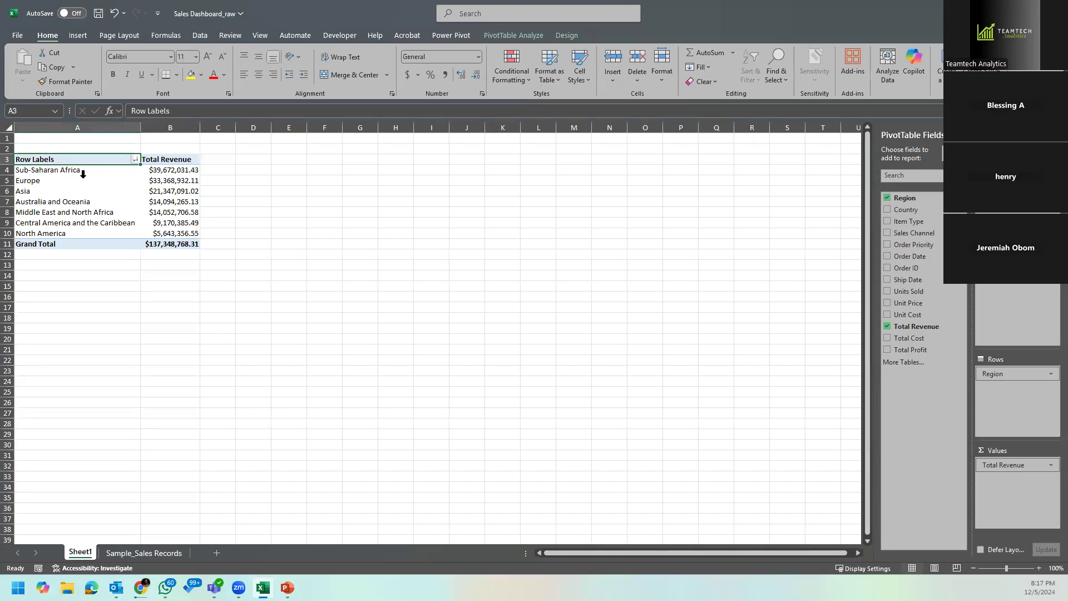
type("Rev")
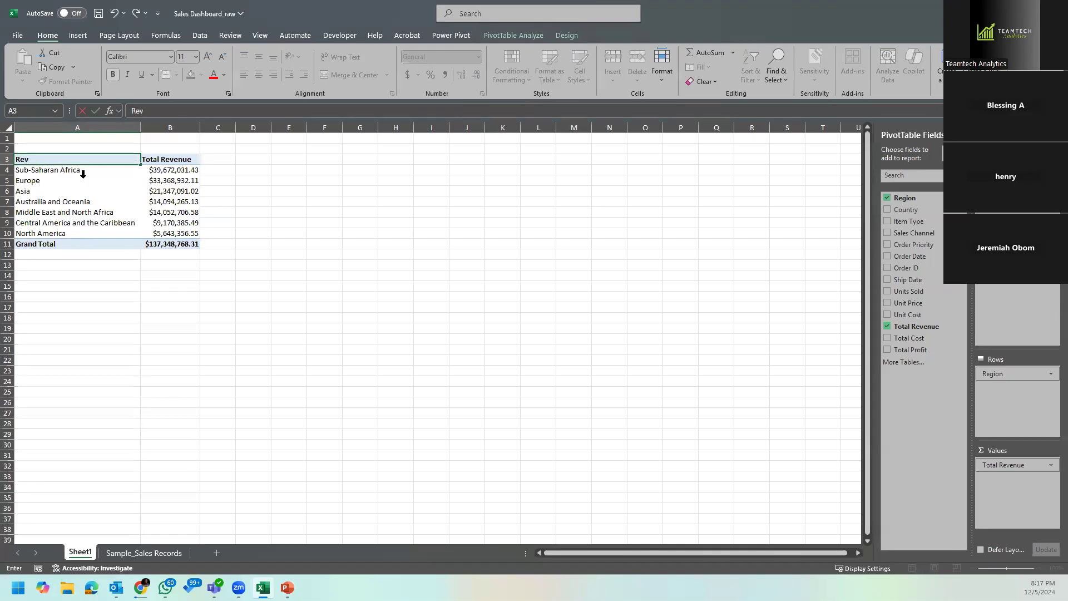
key("BackSpace")
type("gion")
key("Return")
Step: Copy the entire region PivotTable to cell E3, keeping the source column widths
left_click_drag(81, 160, 172, 244)
key("ctrl+c")
left_click(284, 162)
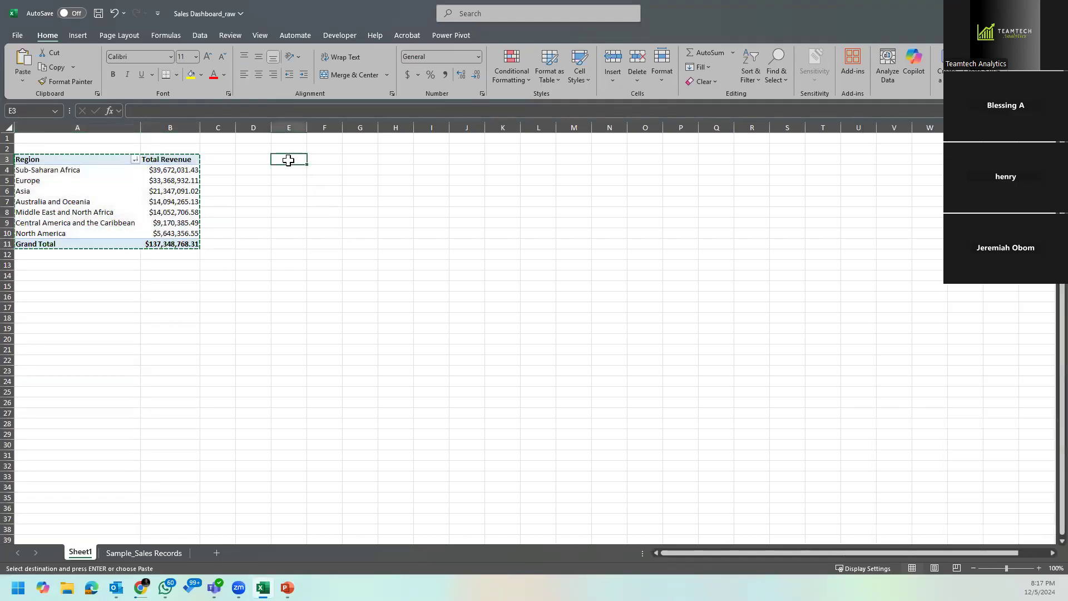
key("ctrl+v")
left_click(364, 258)
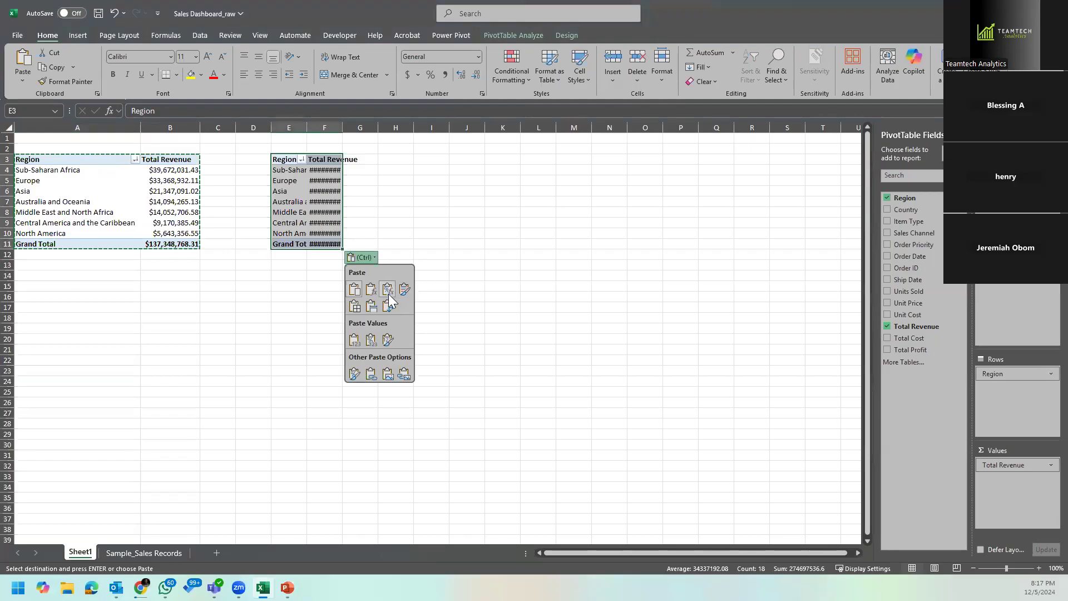
left_click(376, 310)
Step: Replace Region with Country as the row field of the copied PivotTable at E3
left_click(353, 205)
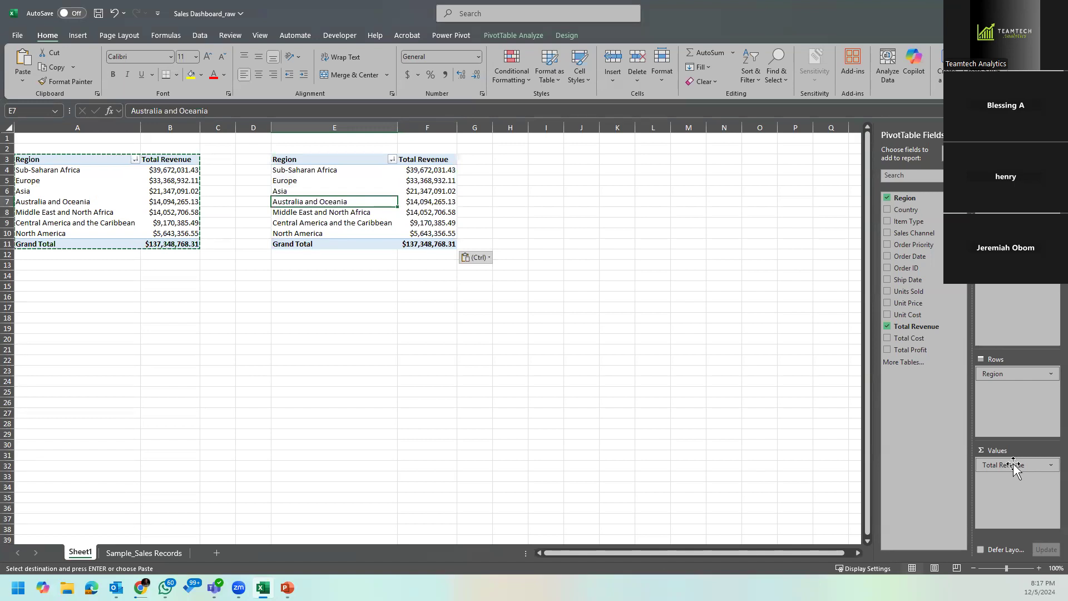
left_click_drag(1012, 373, 745, 409)
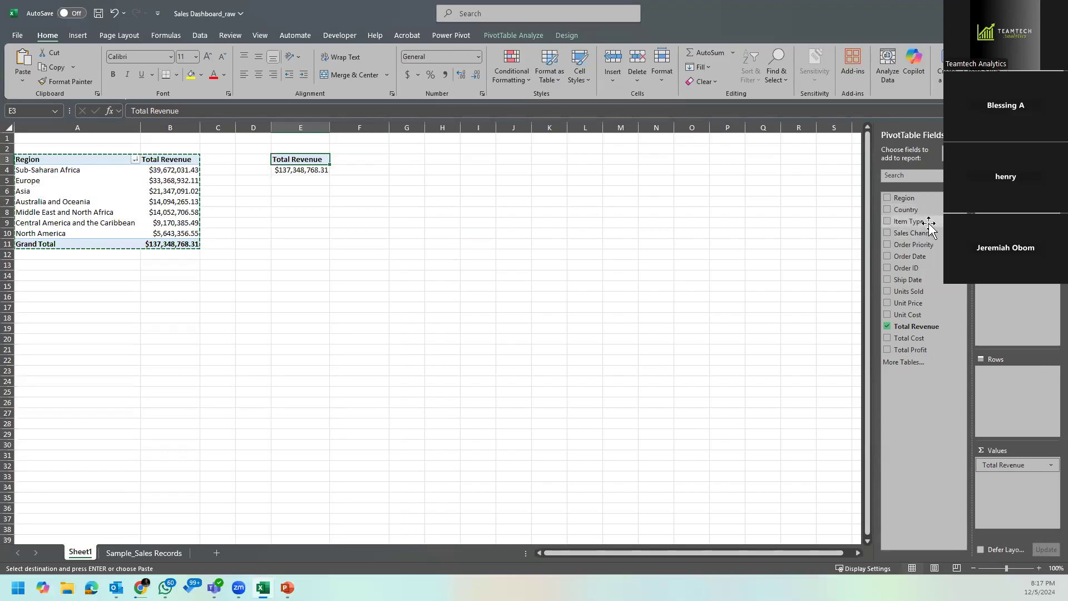
left_click_drag(918, 214, 1004, 375)
key("Escape")
Step: Sort the countries by total revenue from largest to smallest and rename the E3 heading to "Country"
left_click(432, 170)
right_click(432, 169)
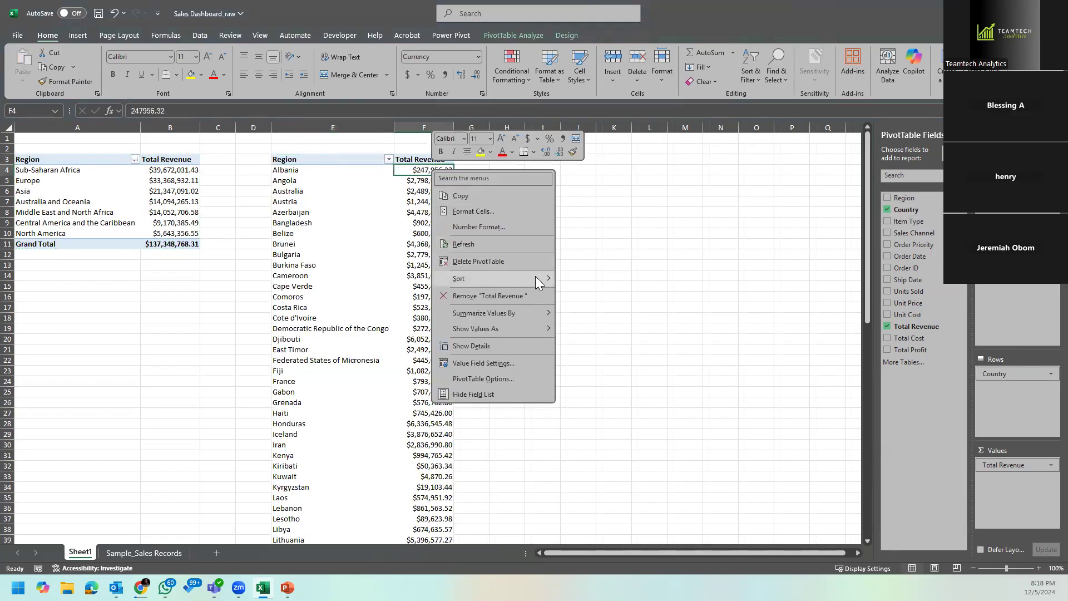
mouse_move(536, 277)
left_click(618, 297)
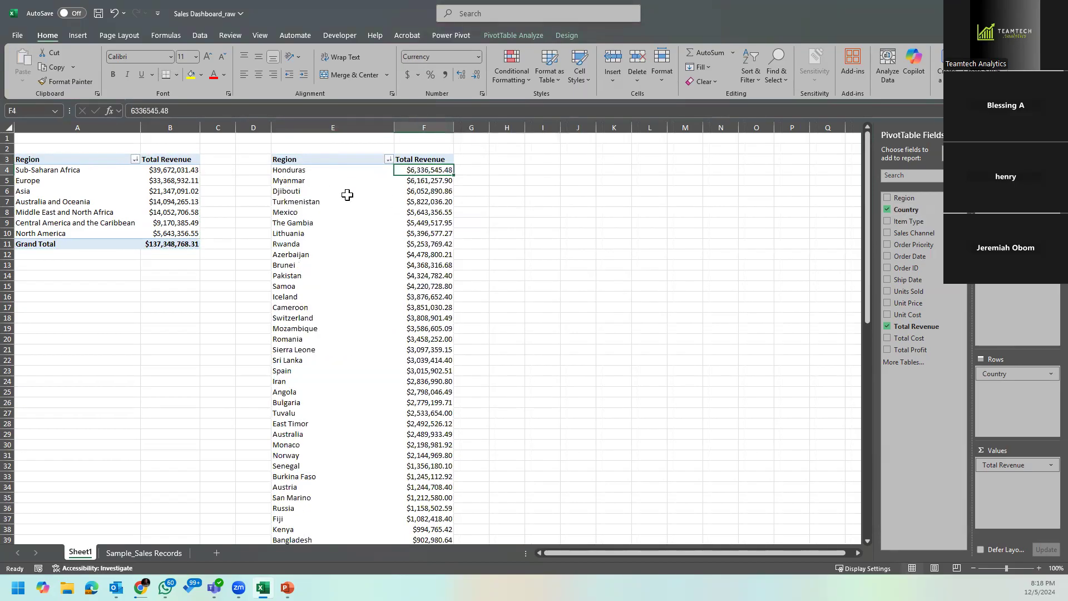
left_click(326, 158)
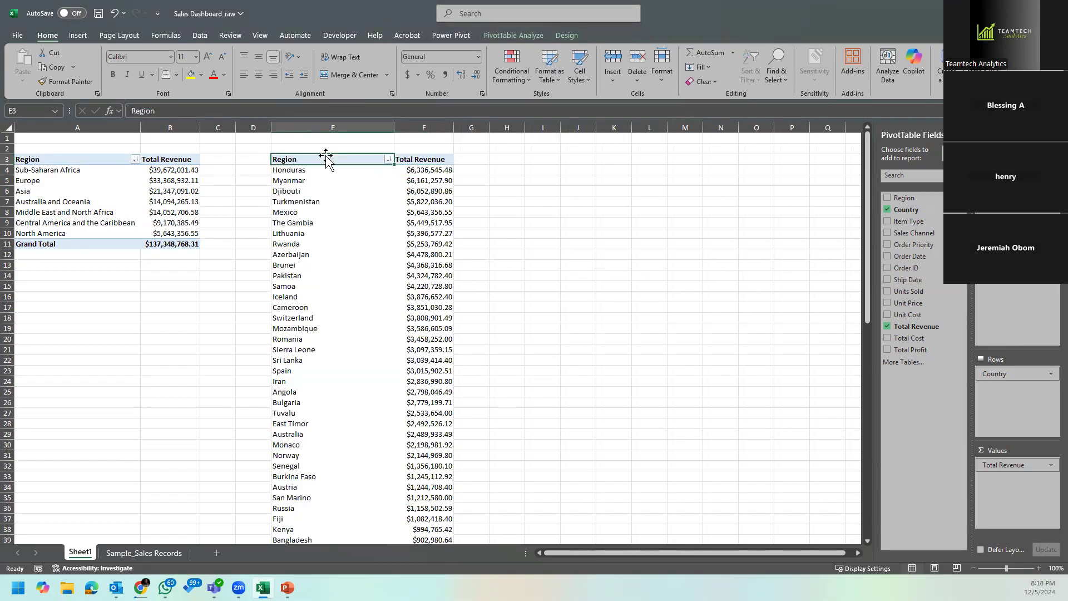
type("Country")
key("Return")
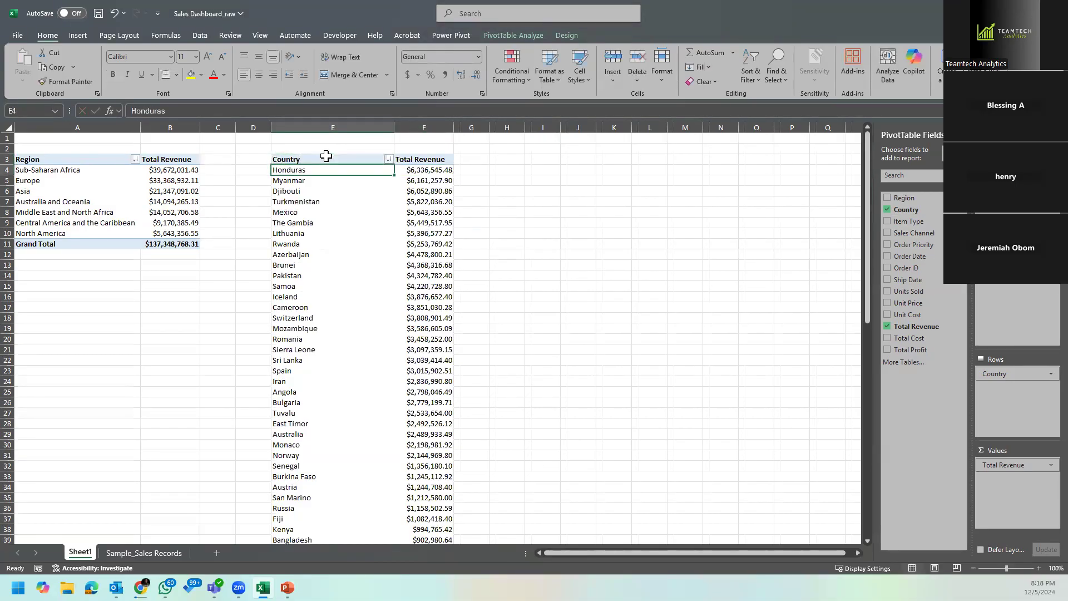
Step: Copy the entire country PivotTable, including its grand total, to cell I3 with the source column widths
left_click(325, 159)
key("shift+Right")
key("ctrl+shift+Down")
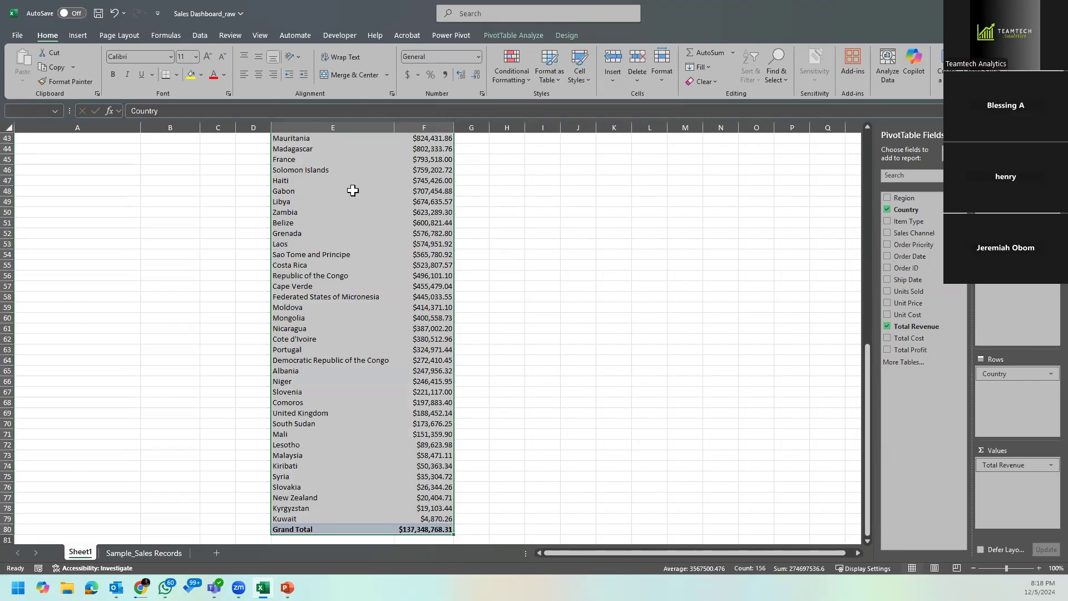
key("ctrl+c")
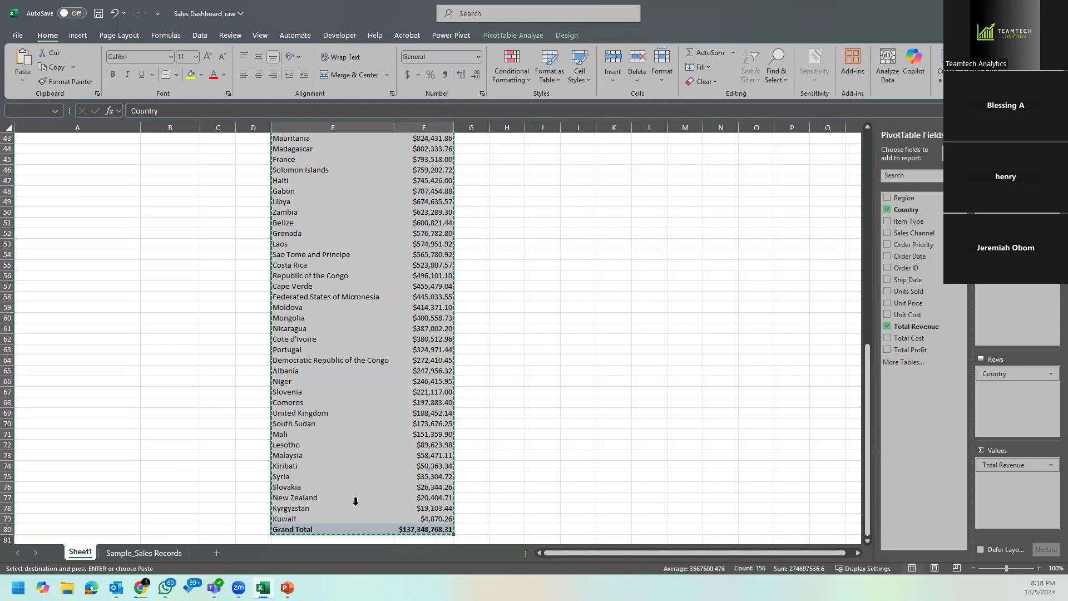
left_click_drag(866, 376, 862, 128)
left_click(555, 161)
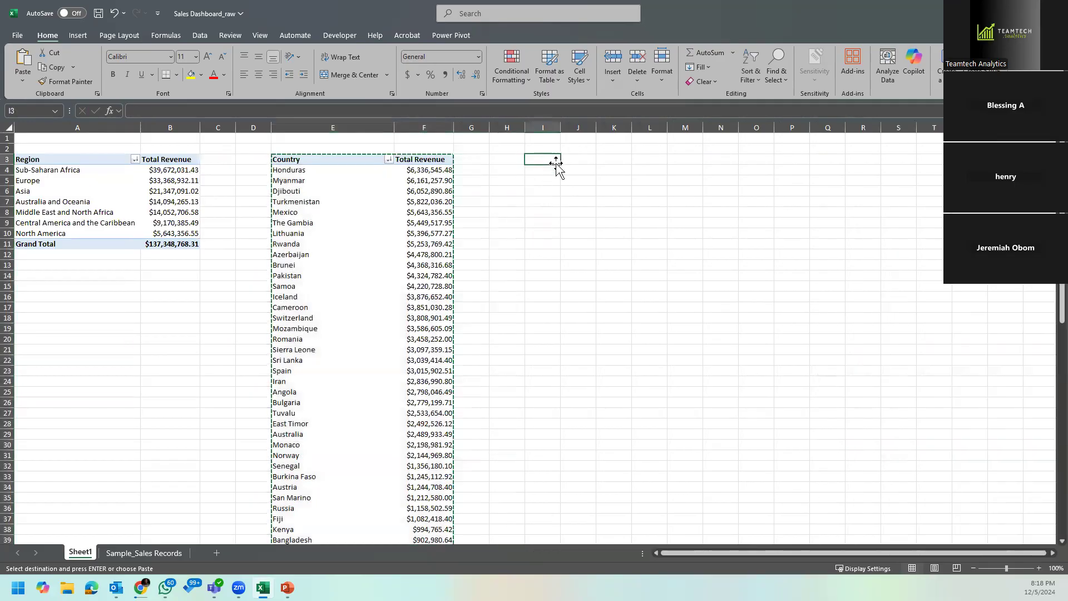
key("ctrl+v")
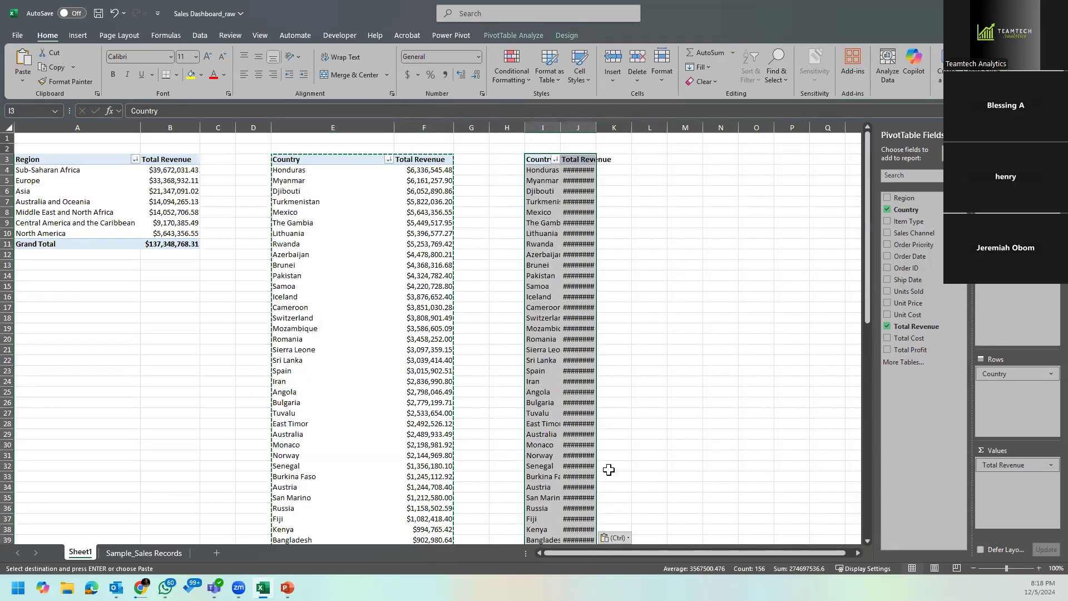
left_click(617, 538)
left_click(630, 456)
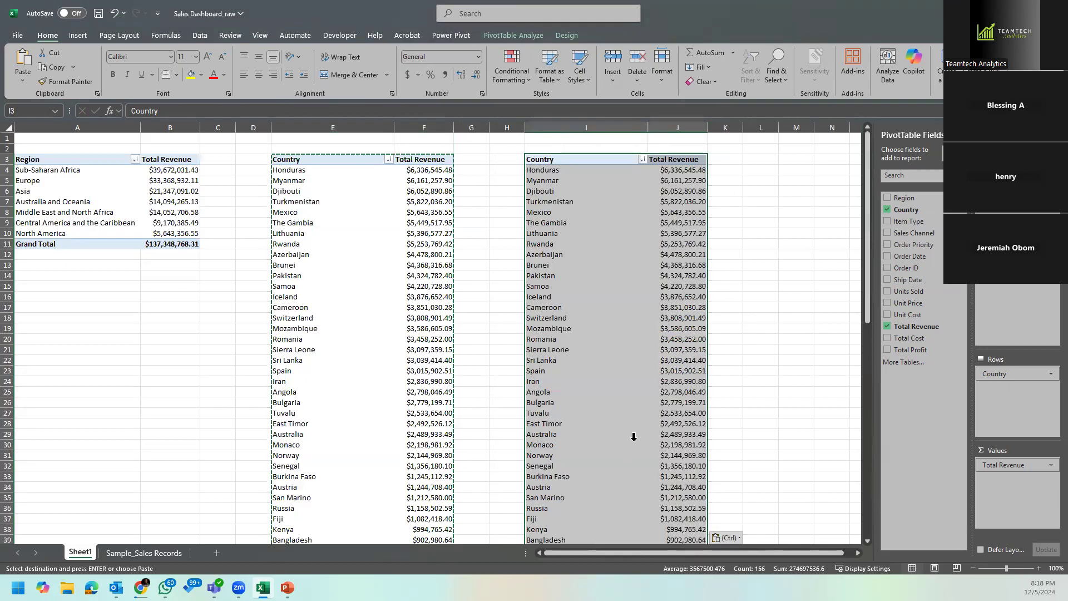
Step: Replace Country with Item Type as the row field of the copied PivotTable at I3
left_click_drag(1012, 373, 784, 405)
left_click_drag(912, 222, 1029, 428)
left_click(614, 243)
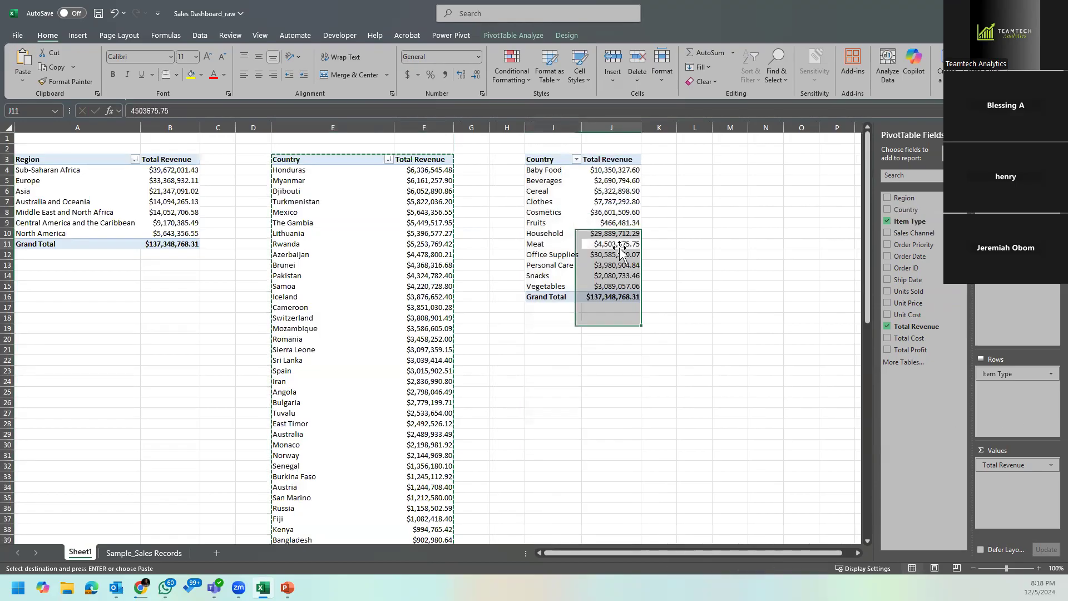
left_click(389, 256)
left_click(435, 286)
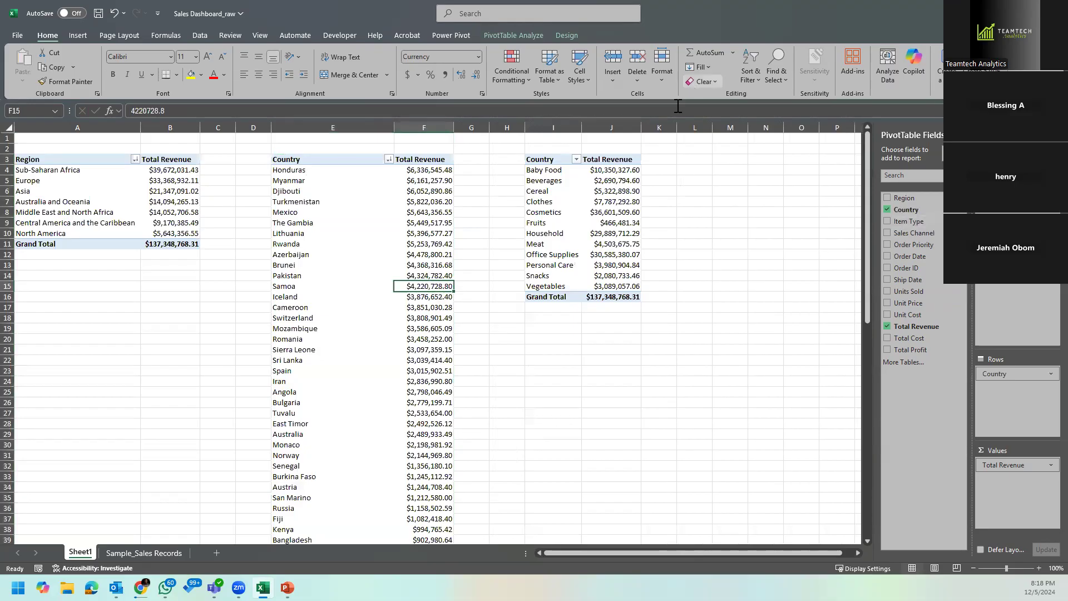
Step: Sort the item types in the third PivotTable by total revenue from largest to smallest
left_click(576, 229)
left_click(622, 173)
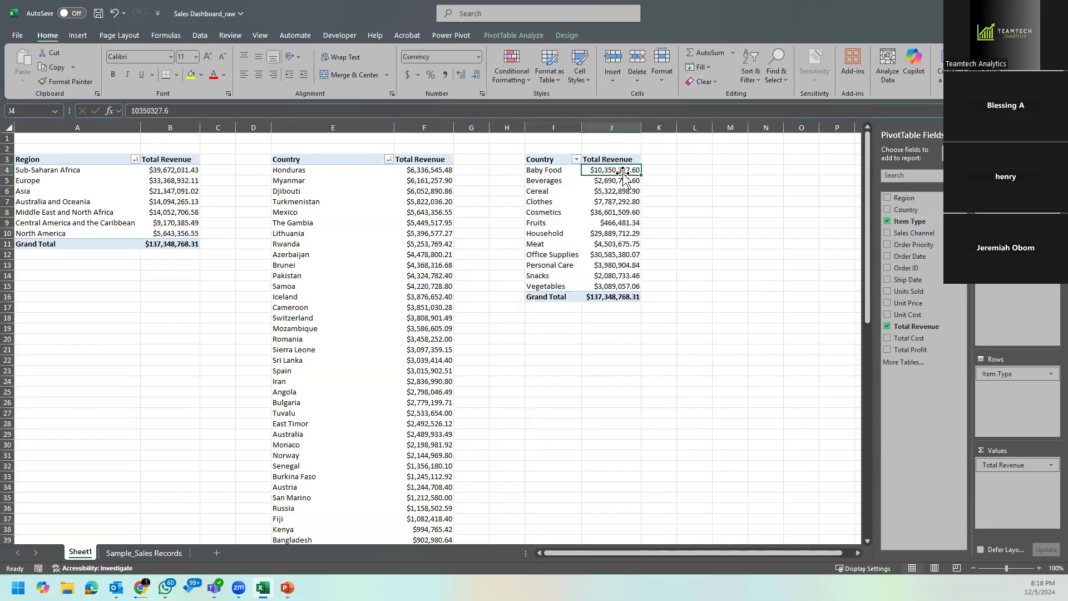
right_click(624, 175)
mouse_move(724, 281)
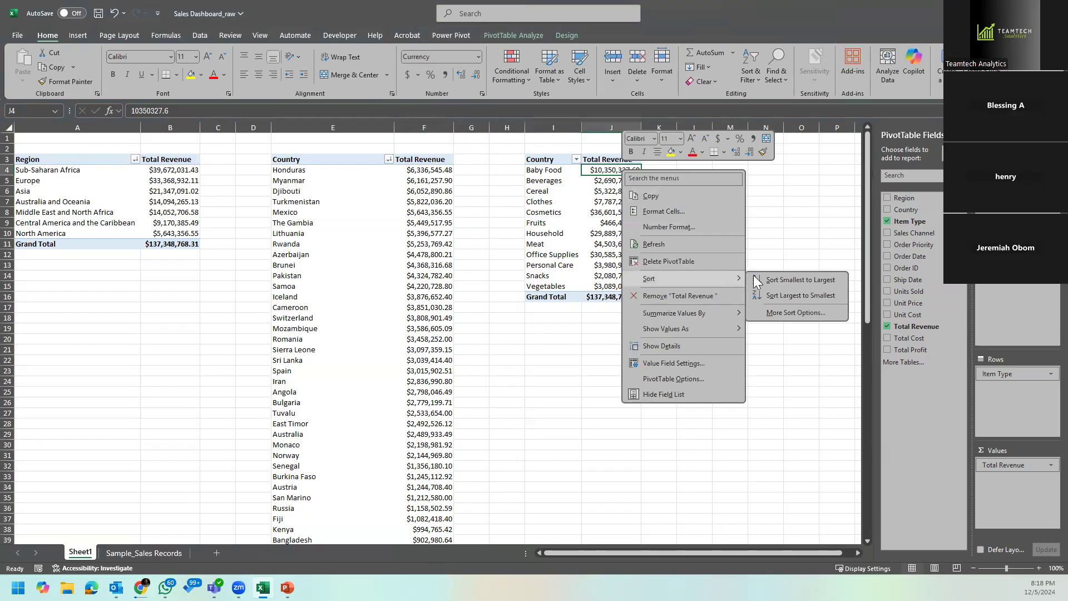
left_click(790, 295)
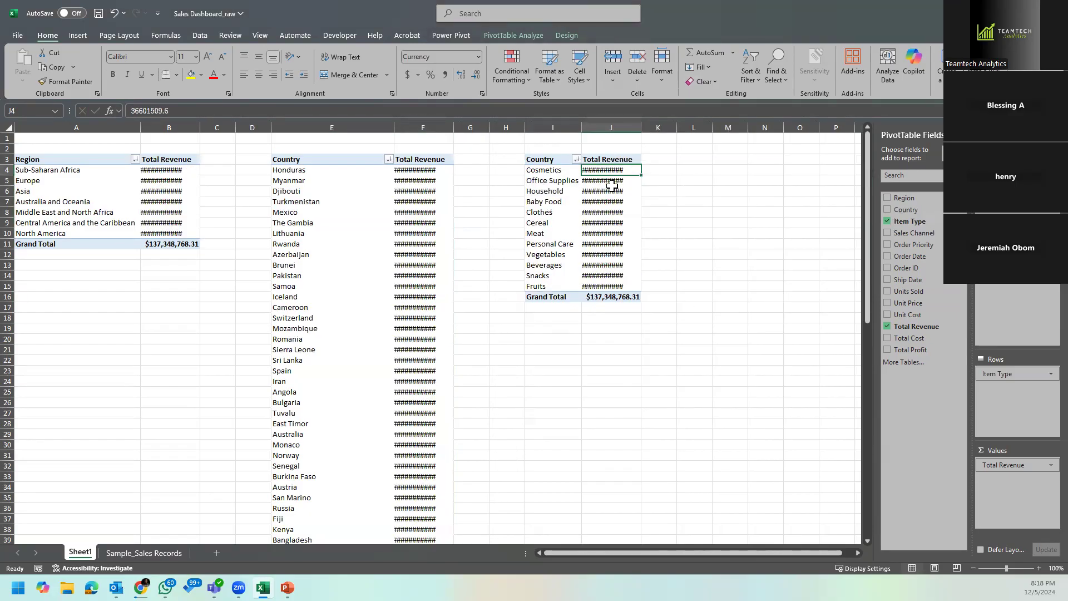
key("ctrl+z")
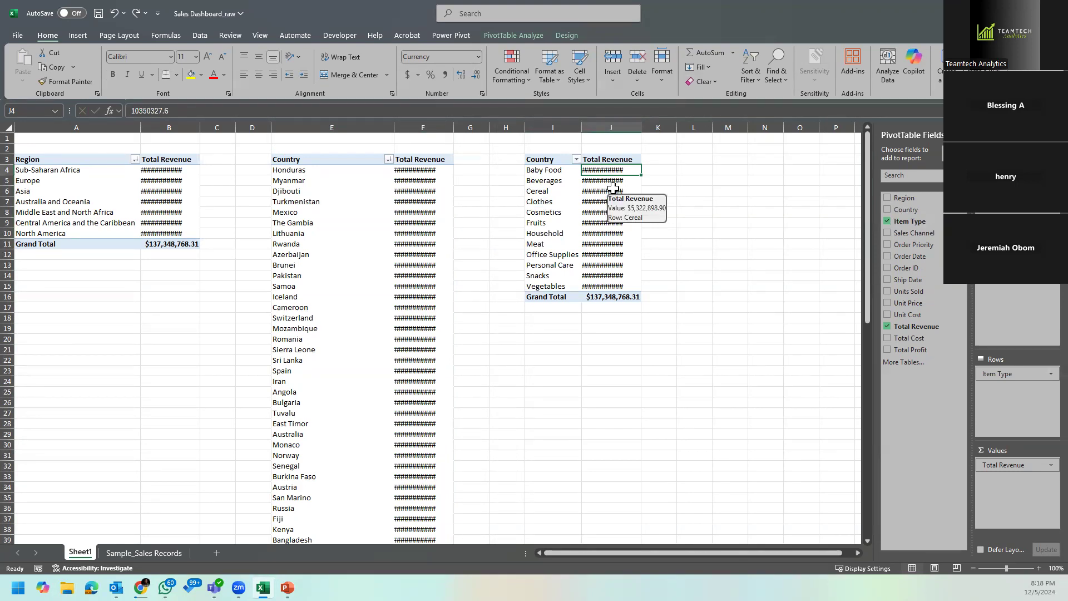
key("ctrl+z")
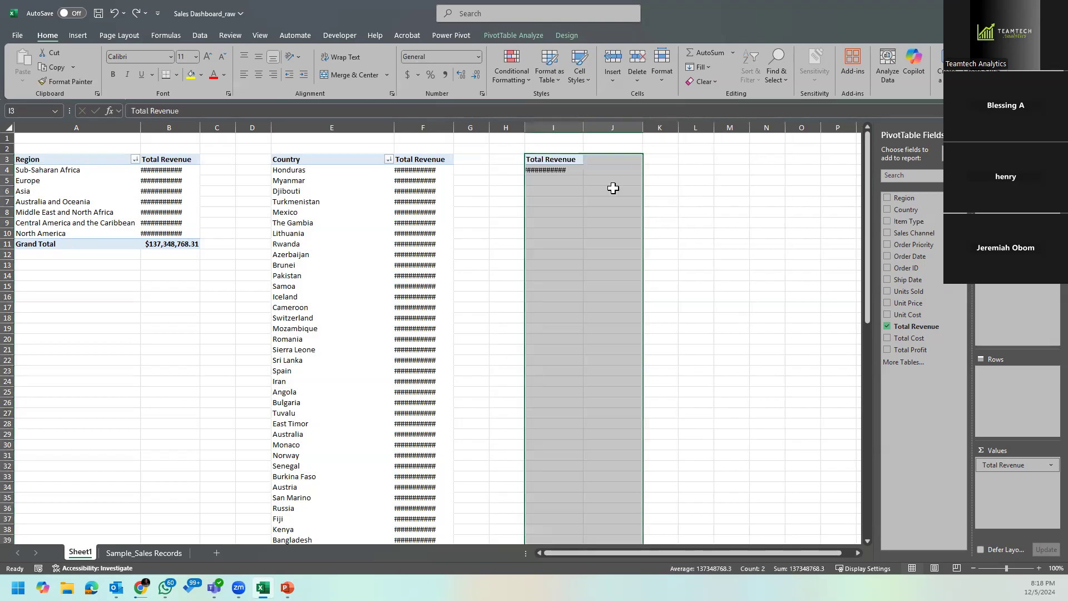
key("ctrl+y")
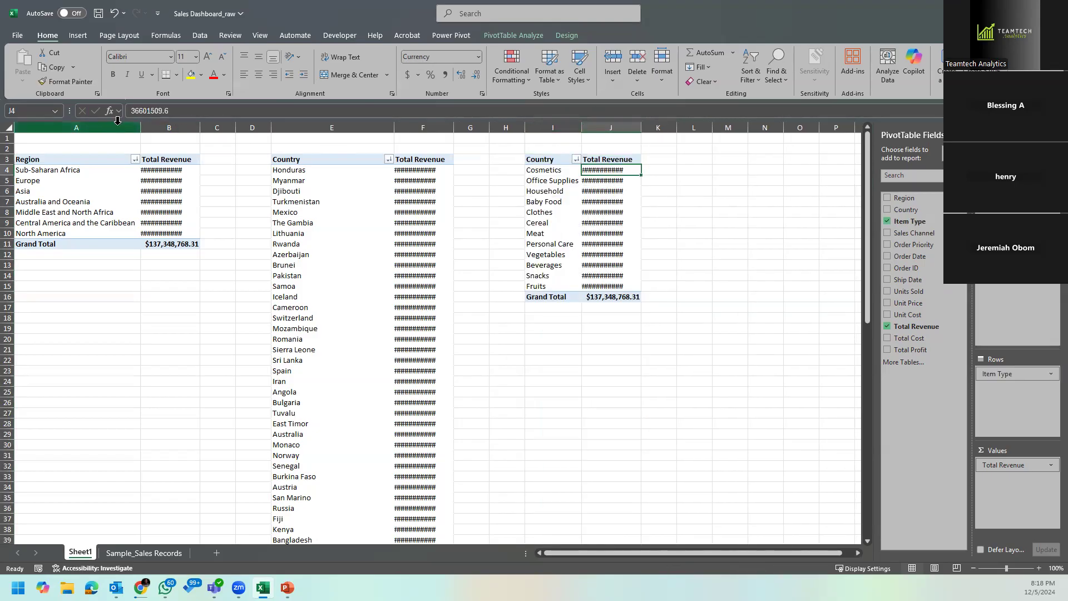
Step: Autofit columns B through J so all three PivotTables' revenue values fit
left_click_drag(151, 118, 617, 119)
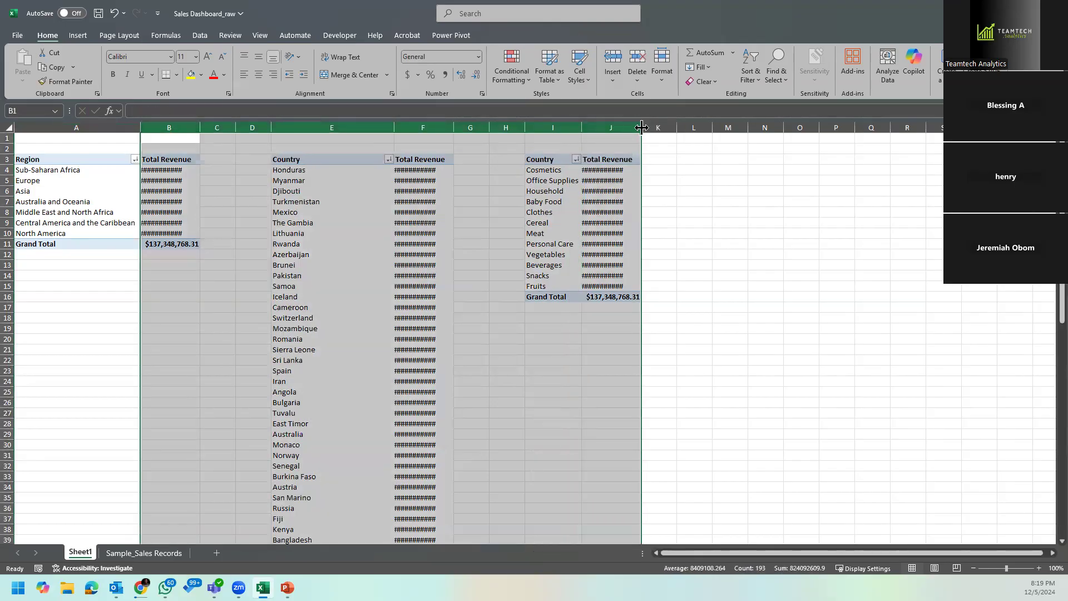
double_click(641, 126)
left_click(740, 212)
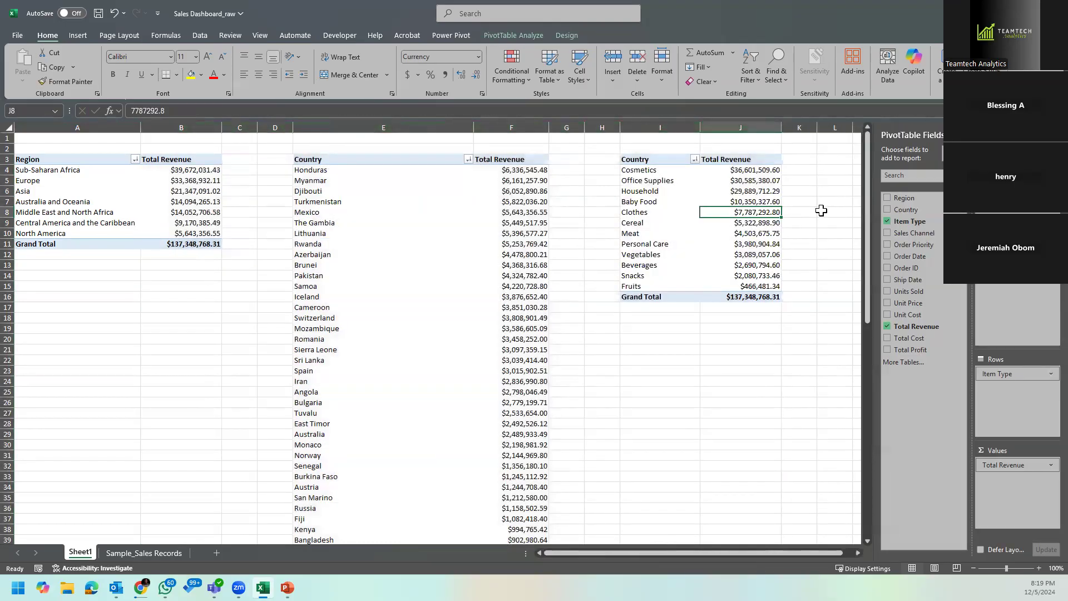
Step: Copy the entire item type PivotTable to cell M3, keeping the source column widths
scroll(861, 552, "right", 5)
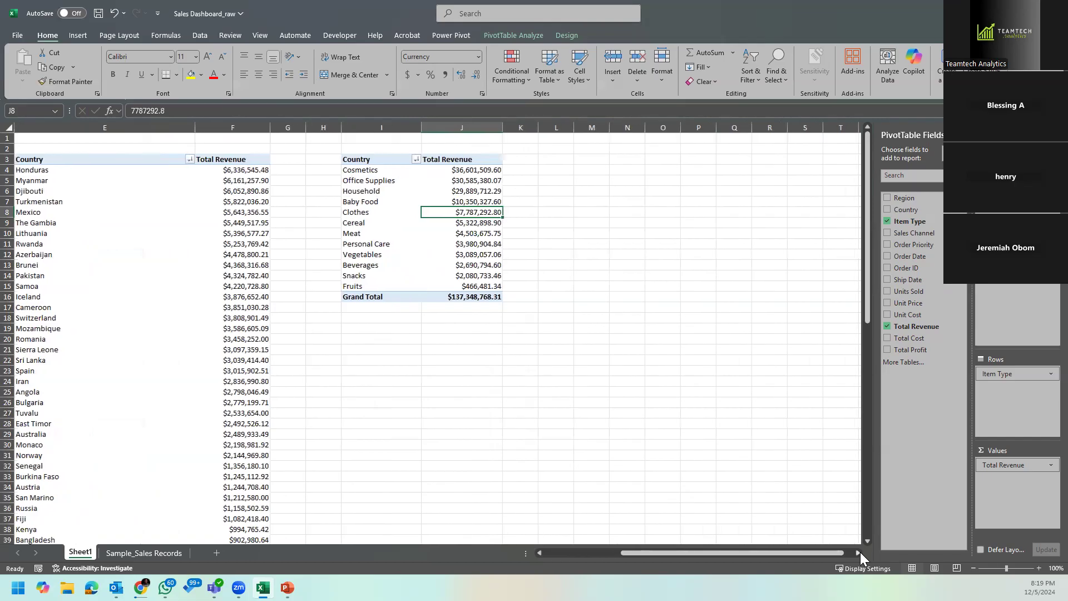
left_click_drag(768, 552, 752, 553)
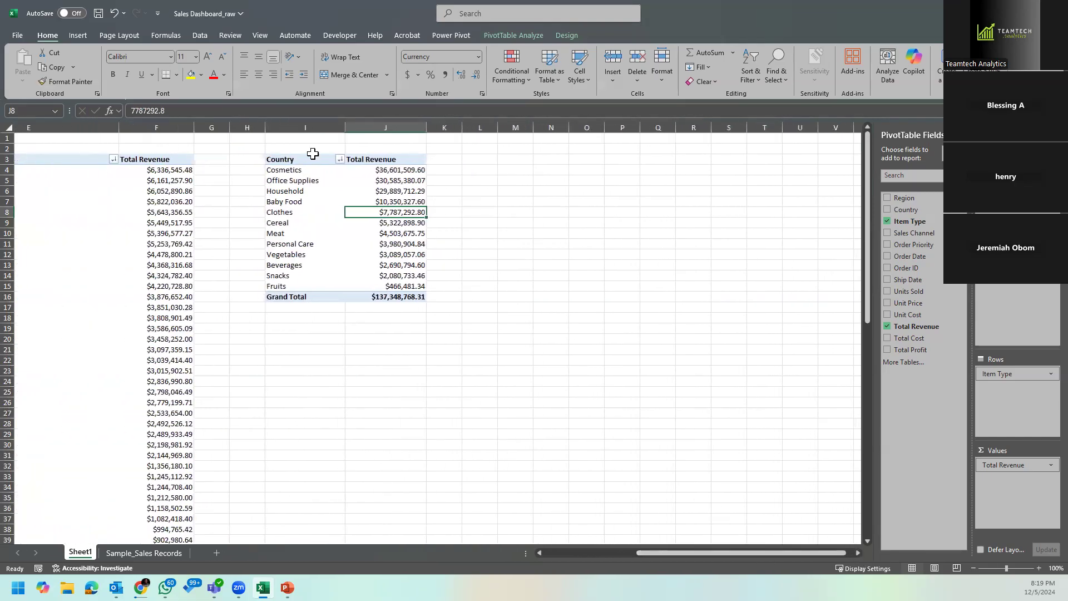
left_click_drag(295, 159, 396, 299)
key("ctrl+c")
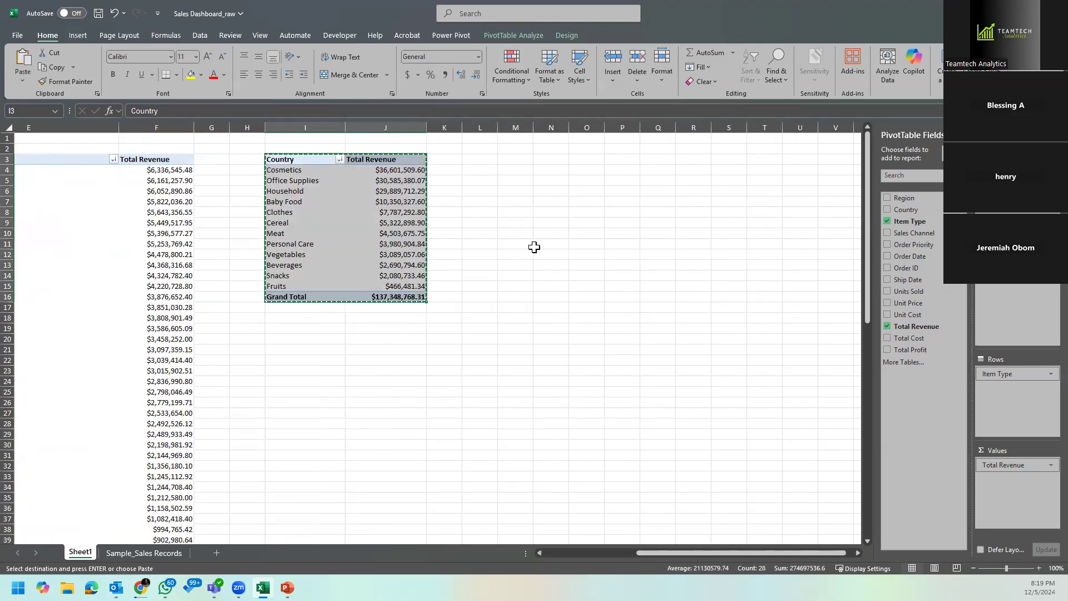
left_click(521, 159)
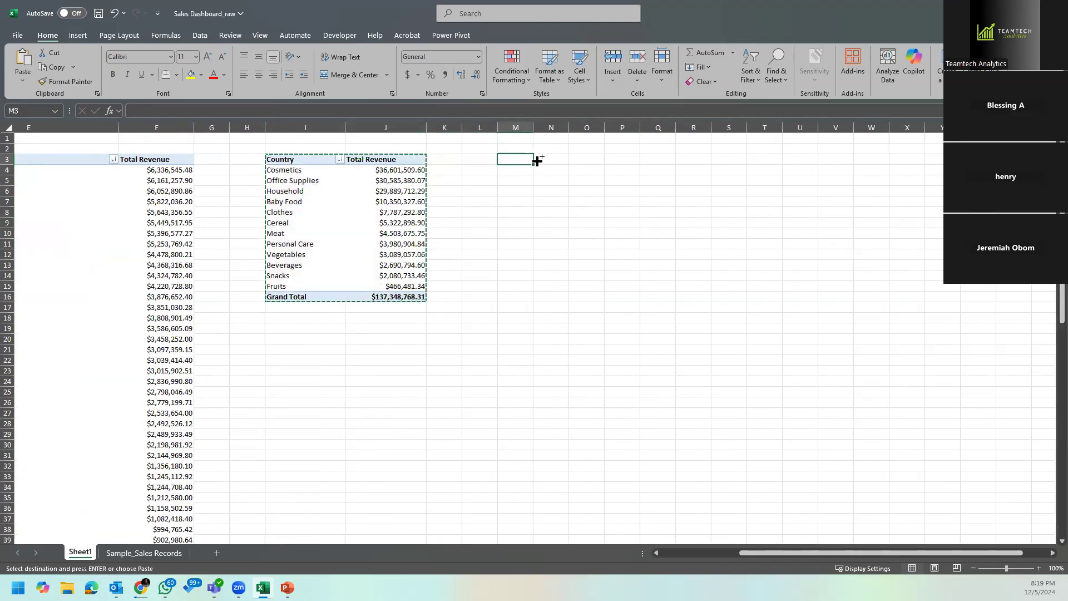
key("ctrl+v")
left_click(584, 309)
left_click(596, 360)
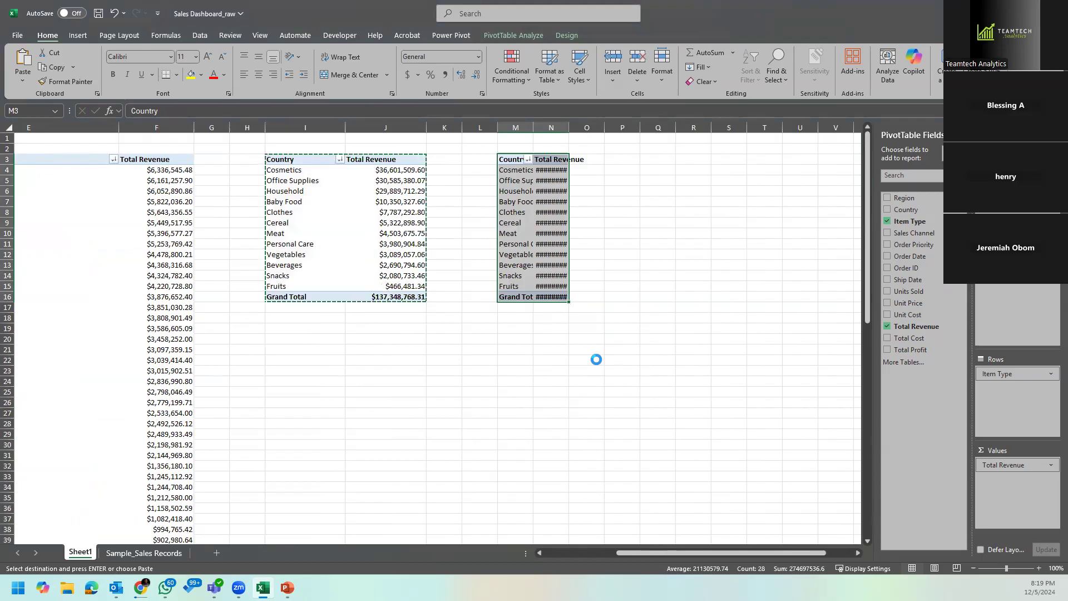
Step: Replace Item Type with Sales Channel as the row field of the PivotTable at M3
left_click(581, 222)
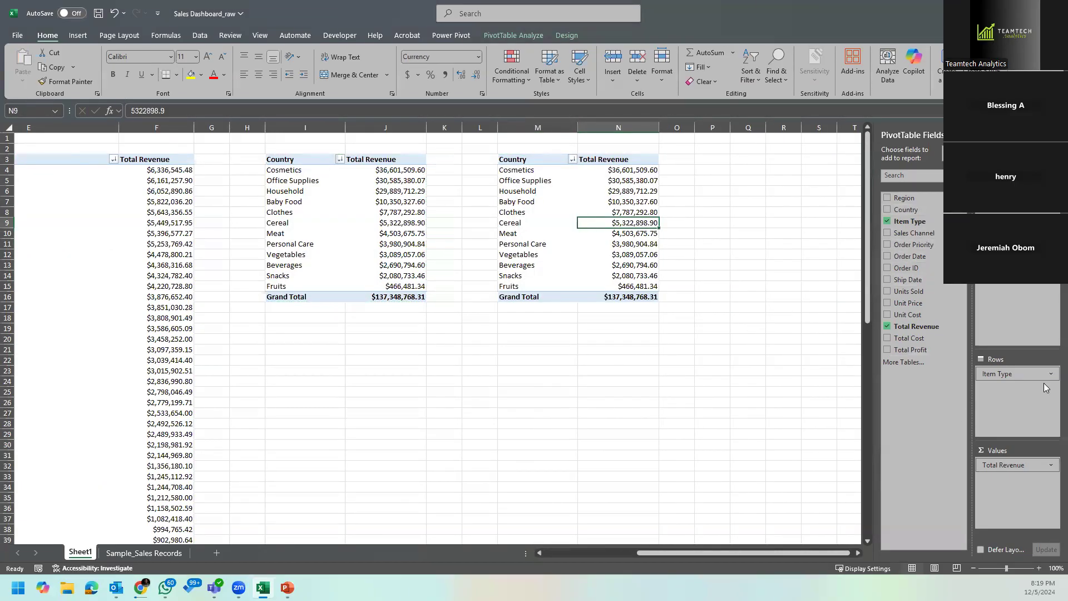
left_click_drag(1036, 374, 823, 307)
left_click_drag(924, 236, 1002, 403)
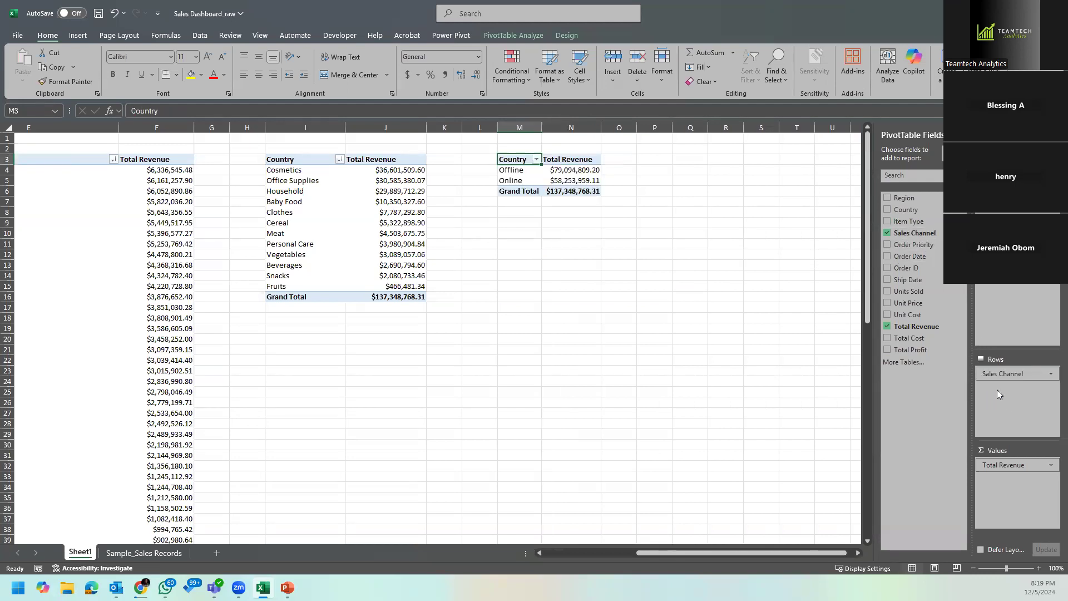
Step: Copy the sales channel PivotTable to cell Q3, keeping the source column widths
left_click(857, 552)
left_click(857, 553)
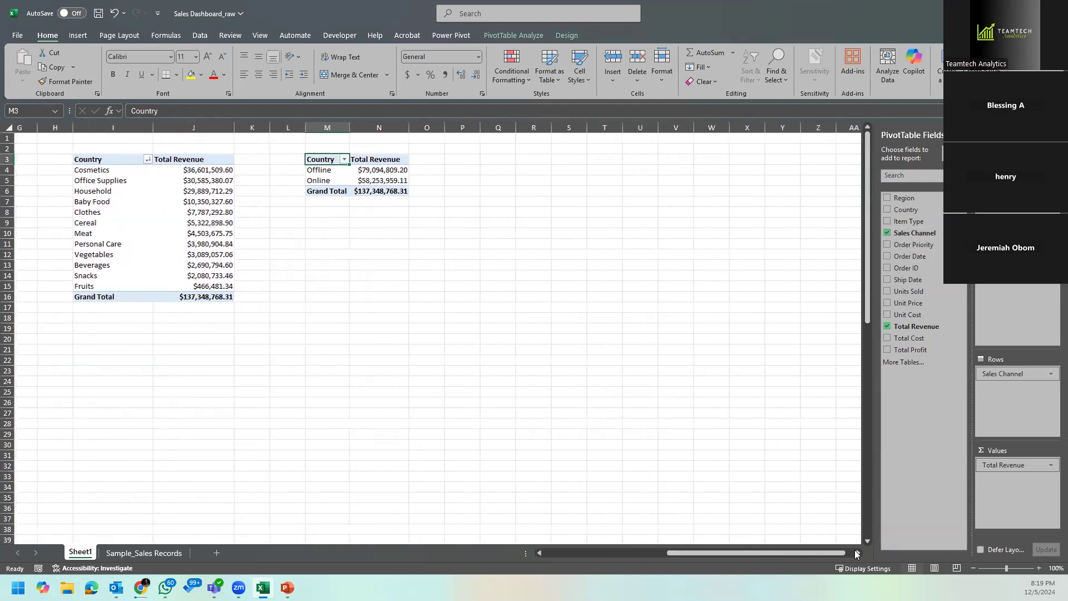
left_click(857, 552)
left_click_drag(310, 162, 357, 186)
key("ctrl+c")
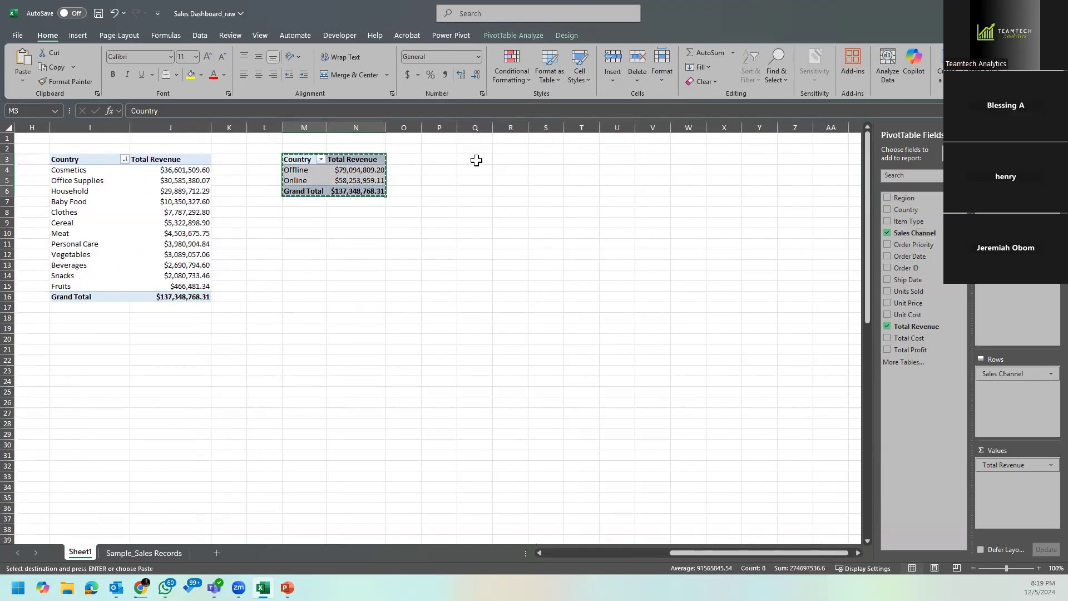
left_click(476, 161)
key("ctrl+v")
left_click(548, 205)
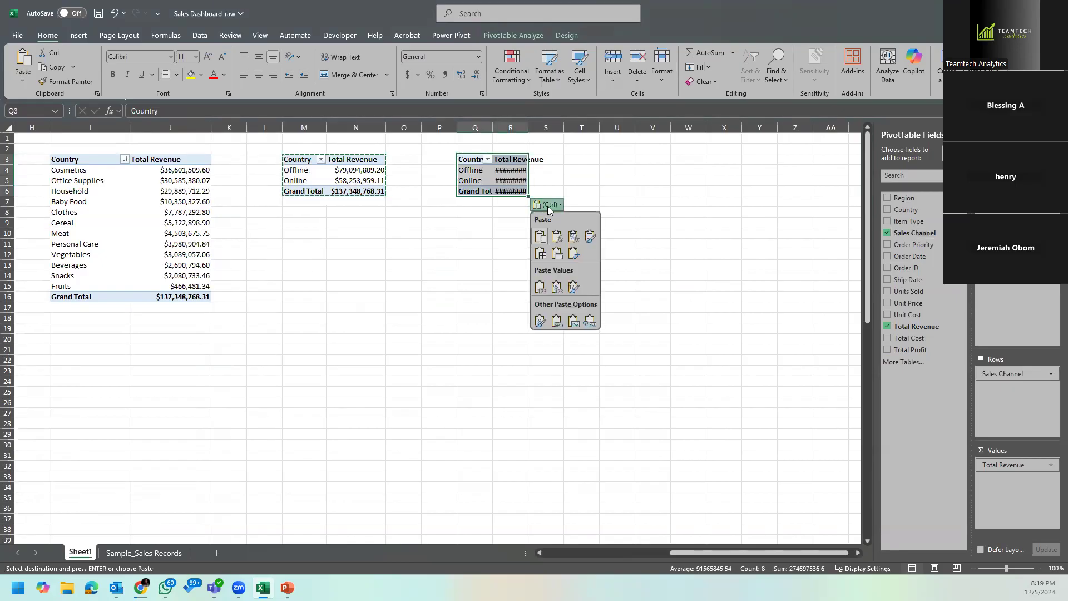
left_click(557, 253)
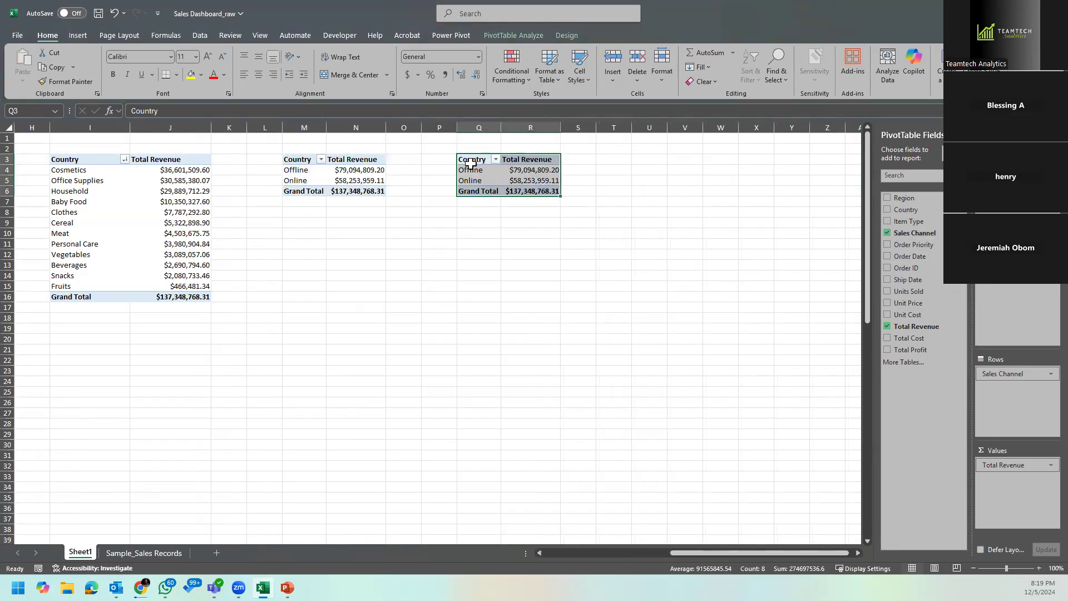
left_click_drag(468, 170, 511, 174)
left_click(531, 190)
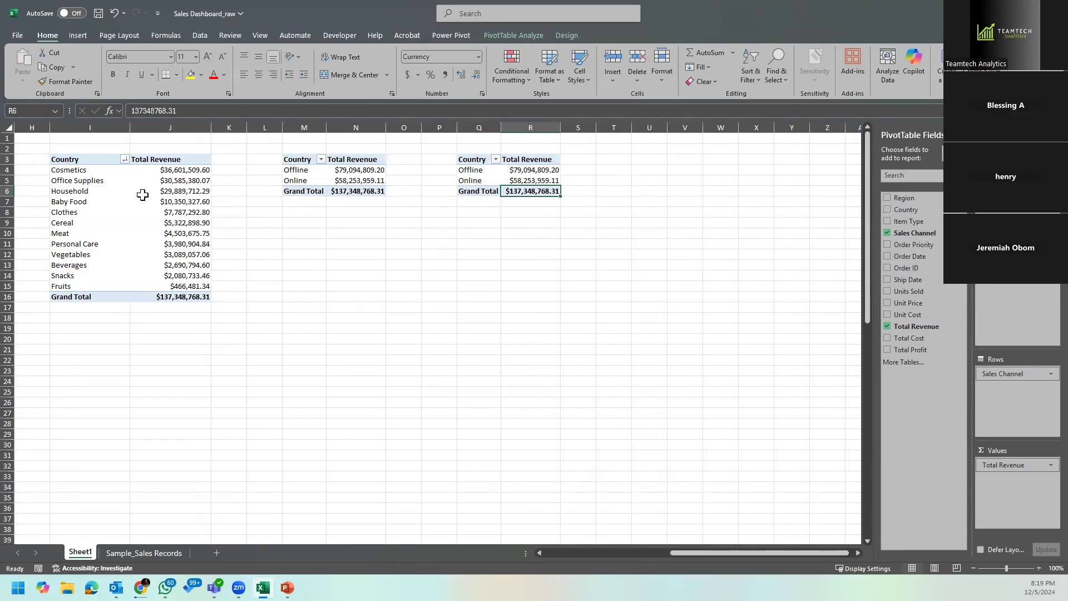
Step: Rename the row header in I3 as Item Type and the one in M3 as Sales Channel
left_click_drag(804, 554, 662, 552)
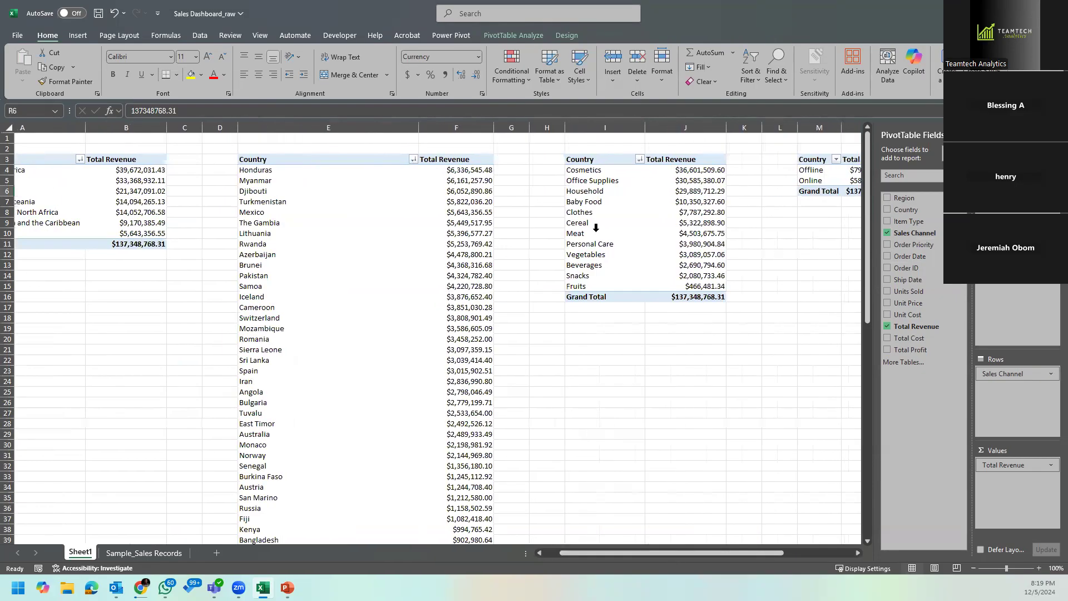
left_click(591, 161)
type("Item Type")
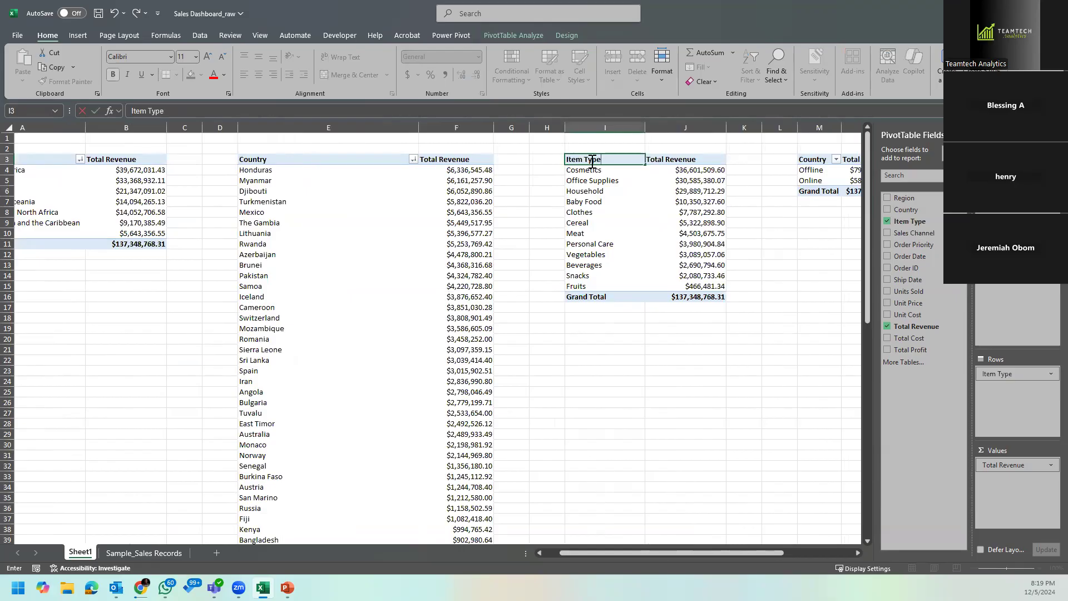
left_click_drag(741, 553, 850, 558)
left_click(558, 161)
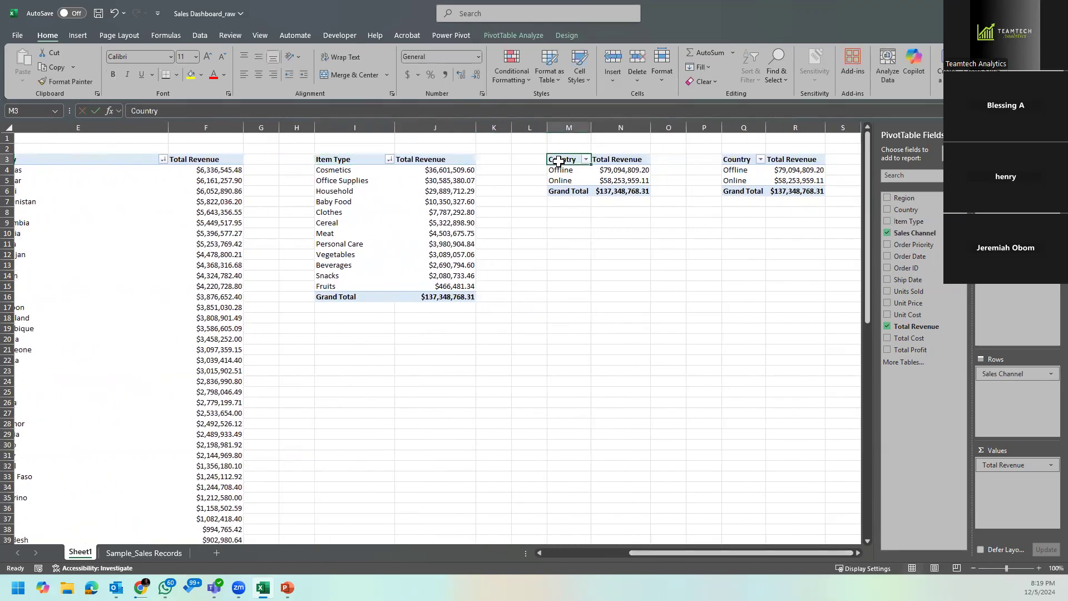
type("Sales")
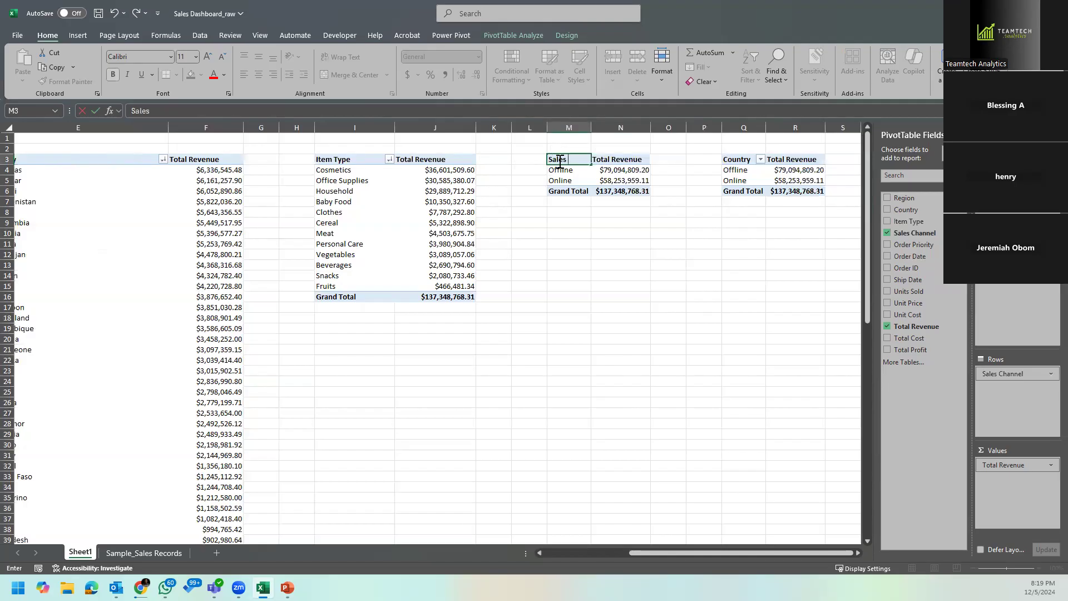
type(" Channel")
key("Return")
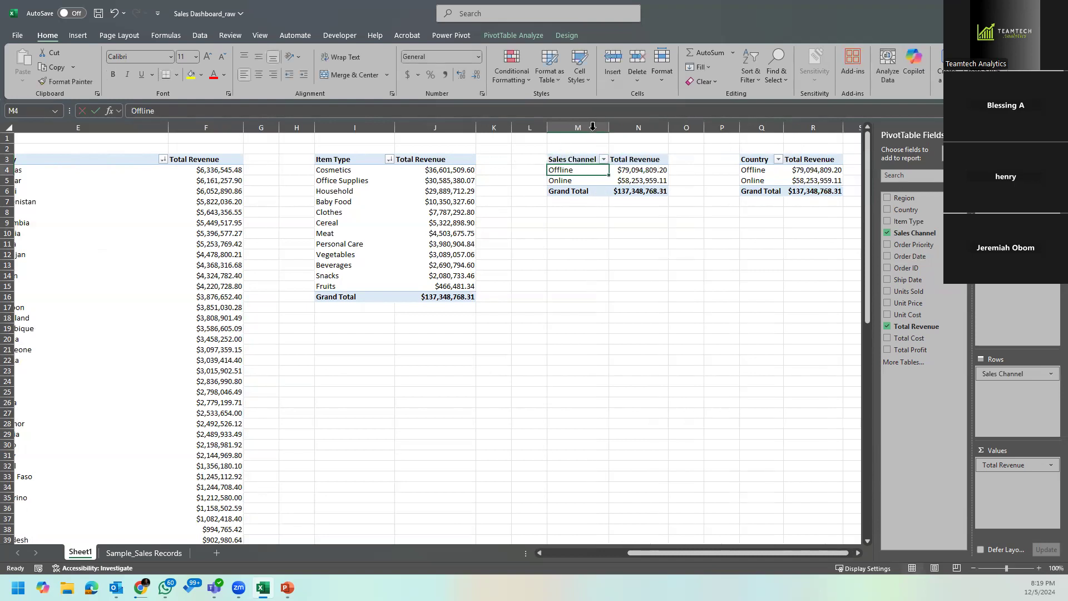
Step: Replace Sales Channel with Order Date as the row field of the PivotTable at Q3
left_click(859, 551)
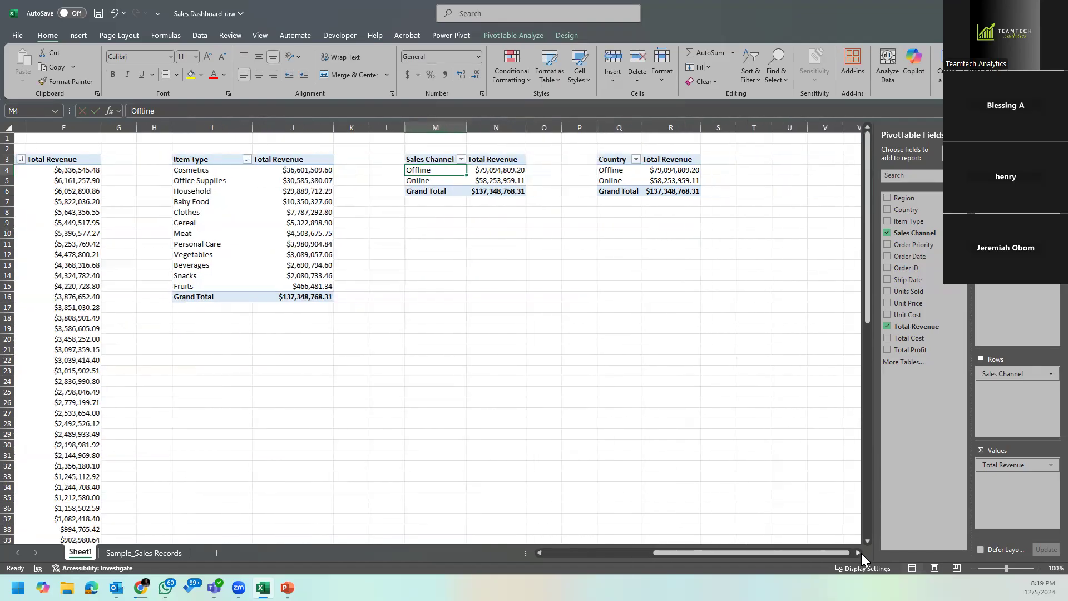
left_click(633, 169)
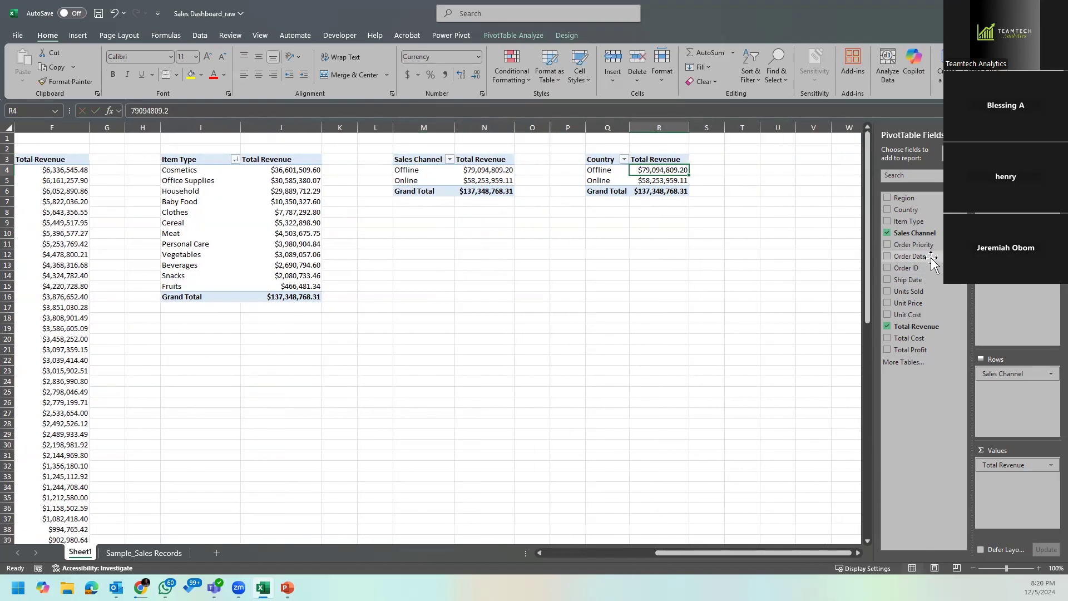
left_click_drag(1002, 373, 871, 287)
left_click_drag(910, 256, 1001, 385)
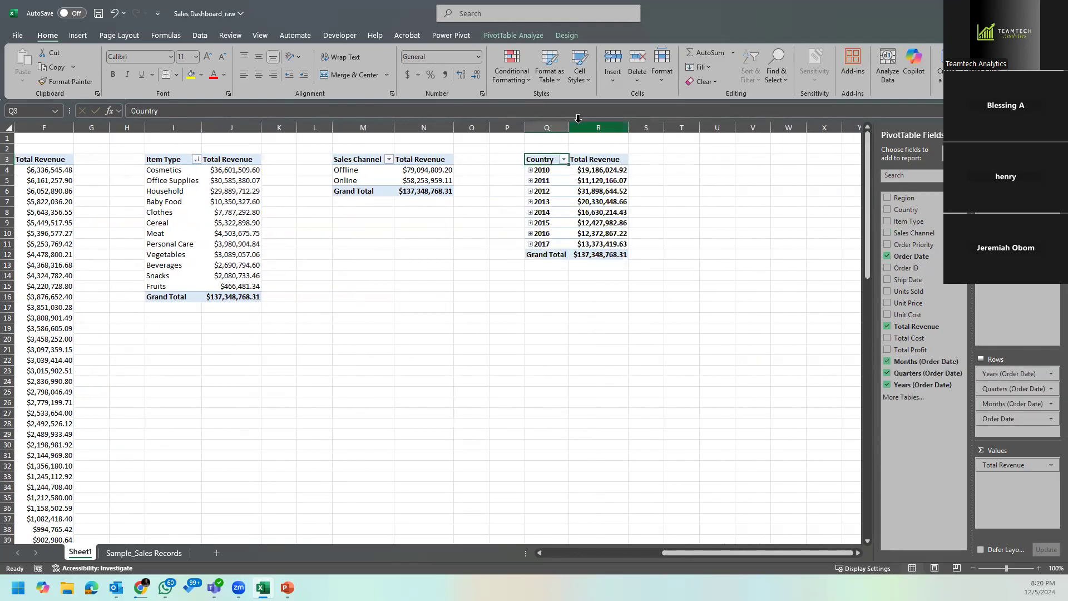
Step: Widen column Q and rename the row header in Q3 as Order Date
left_click_drag(568, 127, 593, 128)
double_click(556, 160)
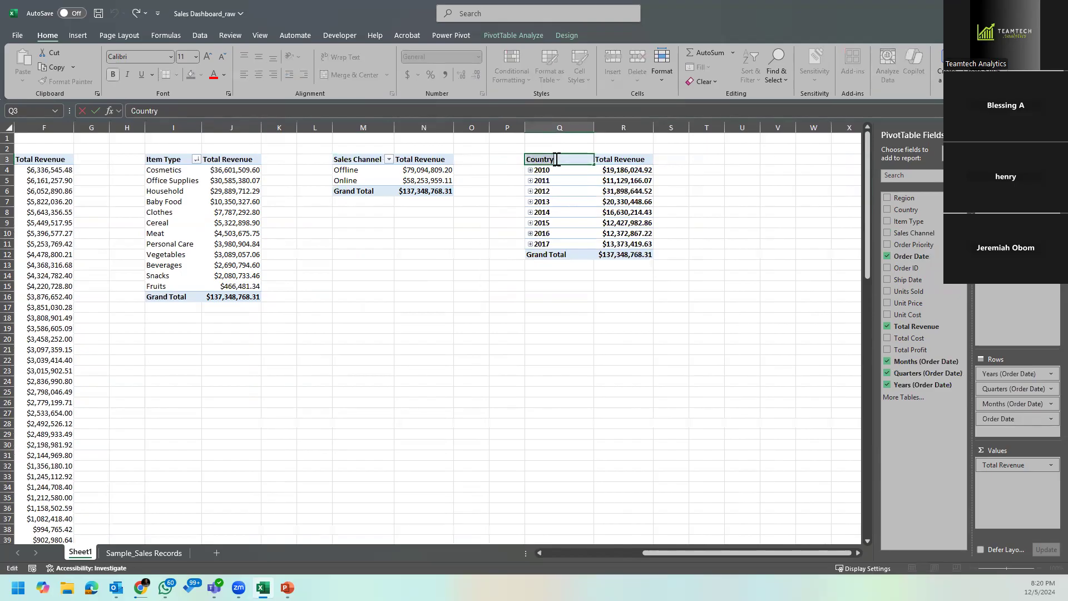
type("Order Date")
key("Return")
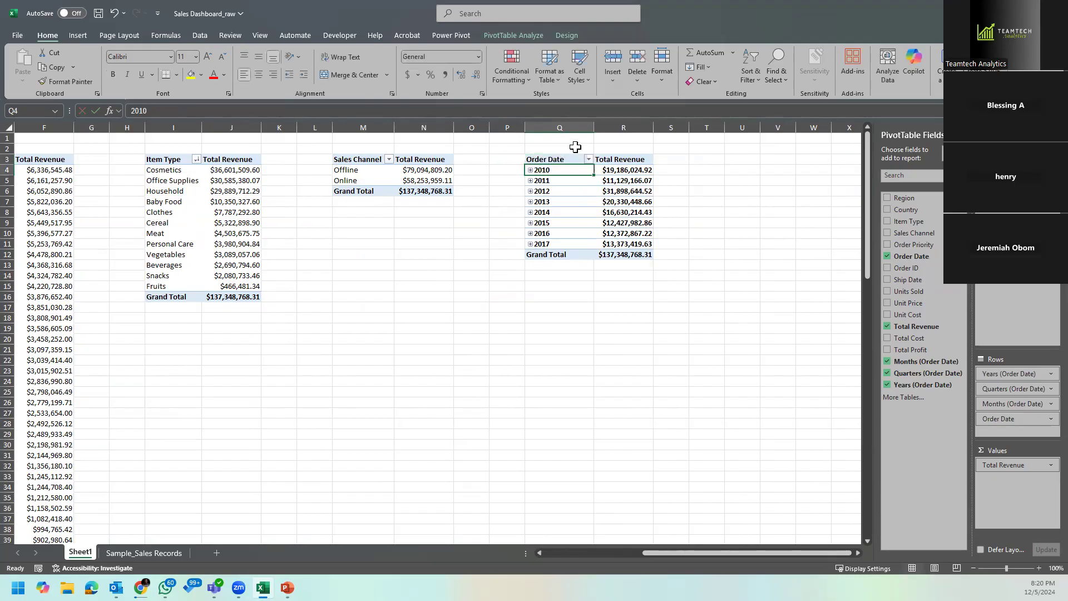
Step: Sort the years in the order date PivotTable by total revenue from largest to smallest
left_click(623, 202)
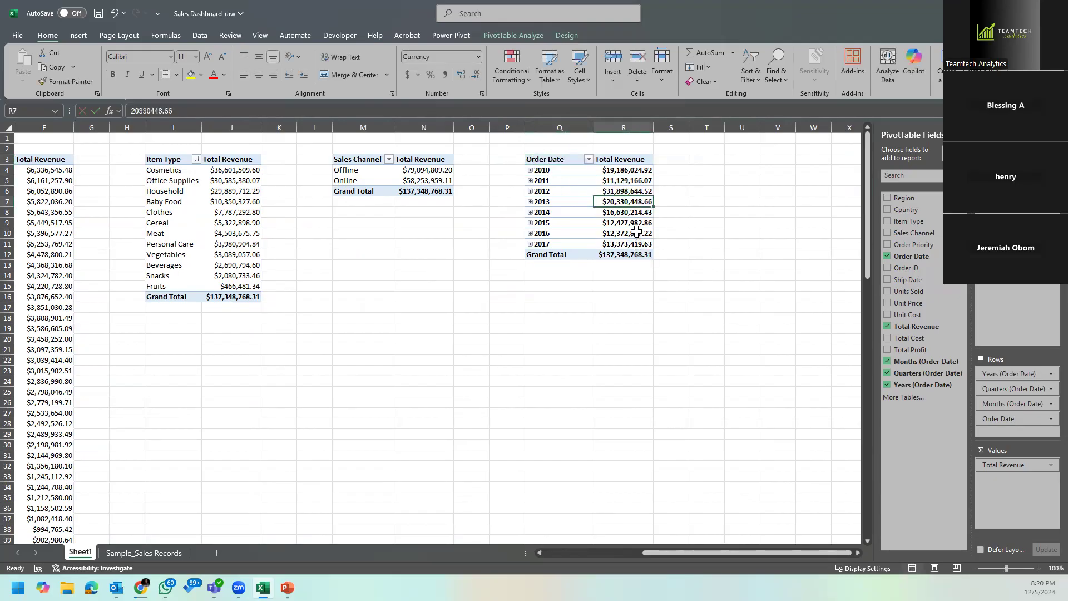
right_click(629, 170)
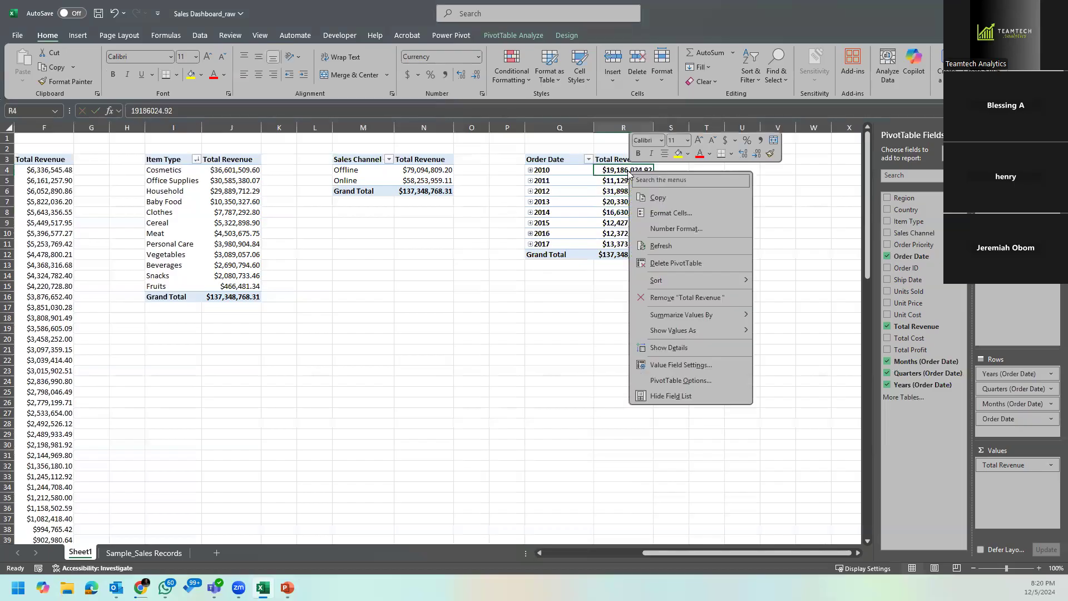
mouse_move(717, 281)
left_click(811, 294)
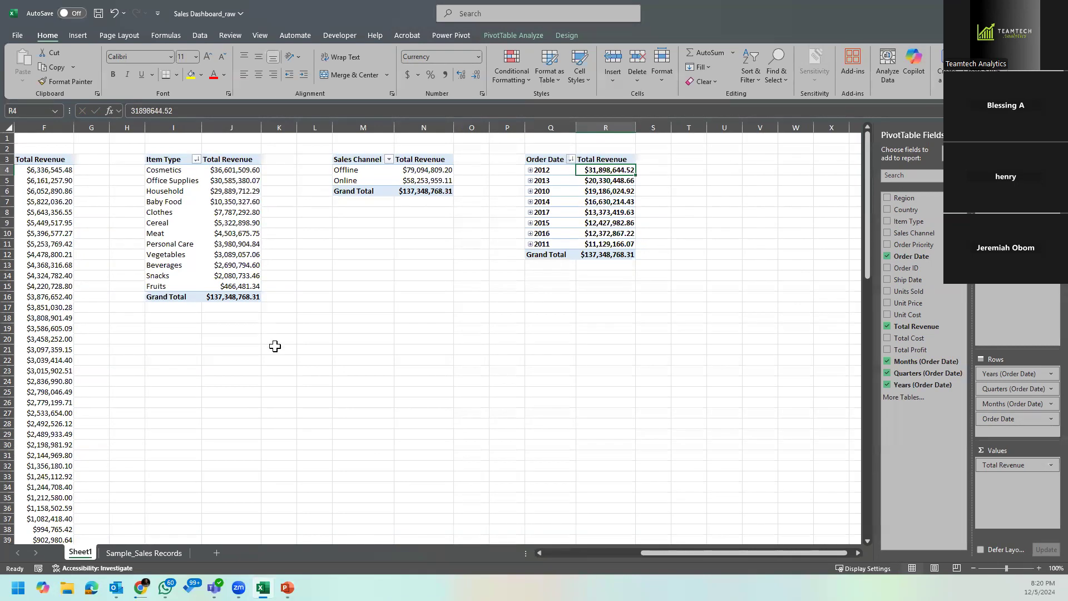
left_click(684, 393)
left_click(563, 223)
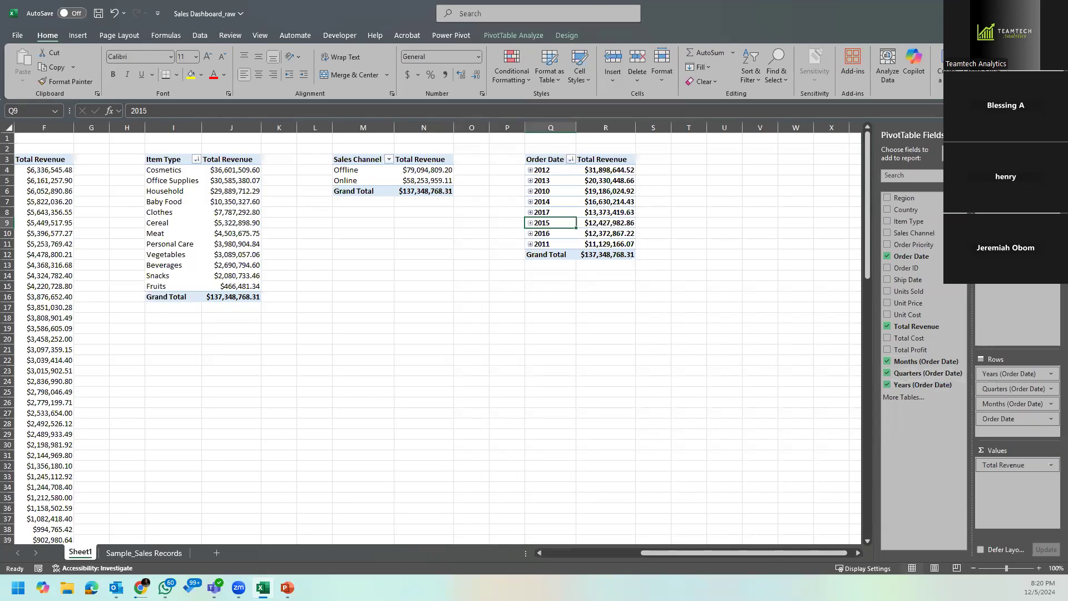
Step: Autofit columns N, J and R so the grand totals of their PivotTables fit
left_click(860, 550)
left_click(860, 551)
left_click(861, 550)
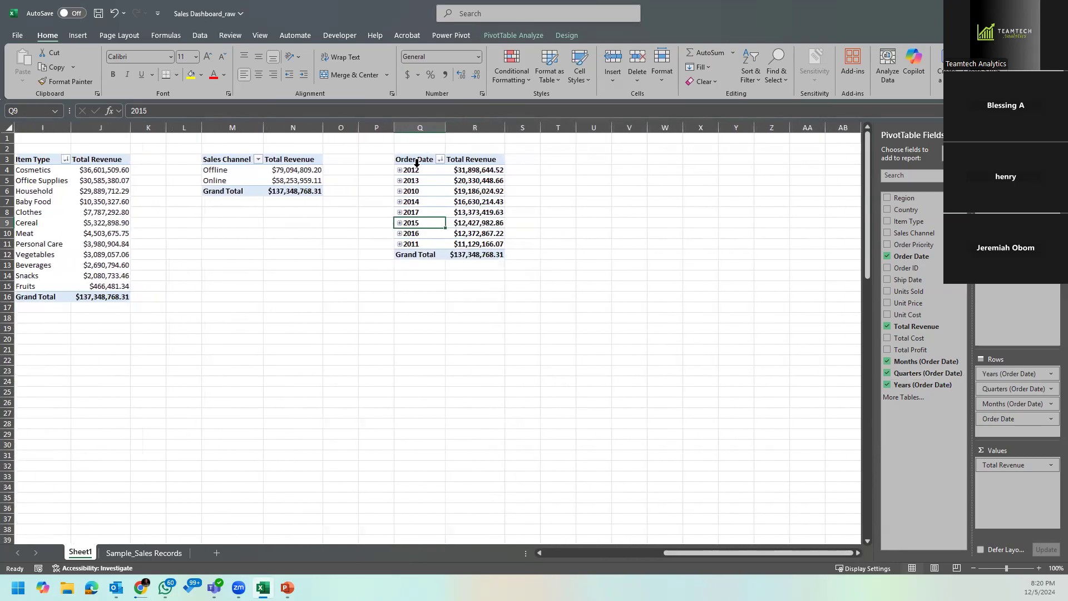
scroll(538, 275, "left", 3)
scroll(543, 279, "up", 1)
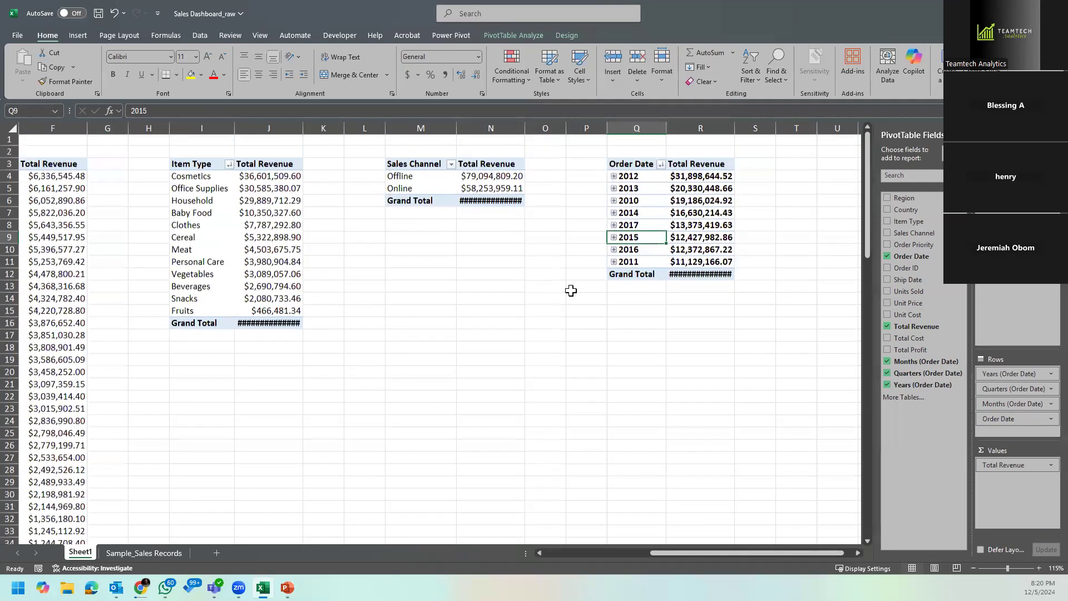
double_click(524, 128)
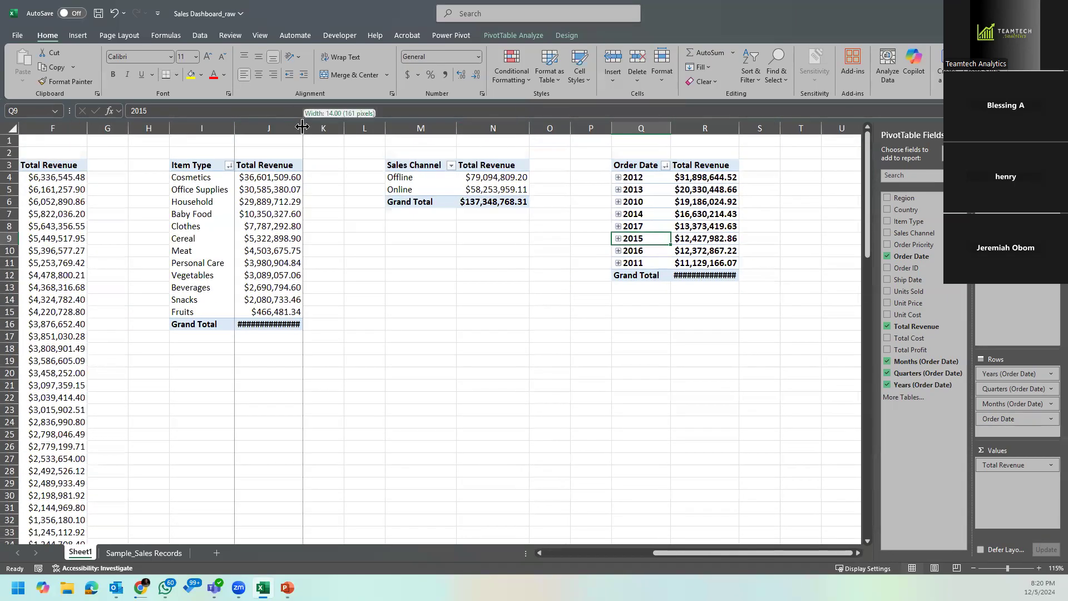
double_click(303, 128)
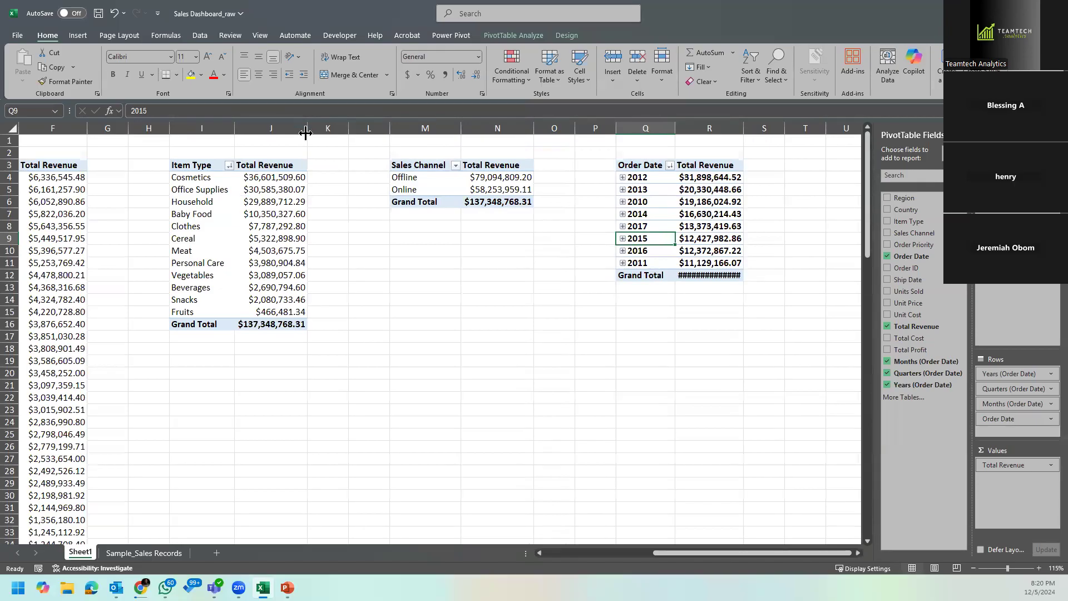
double_click(743, 128)
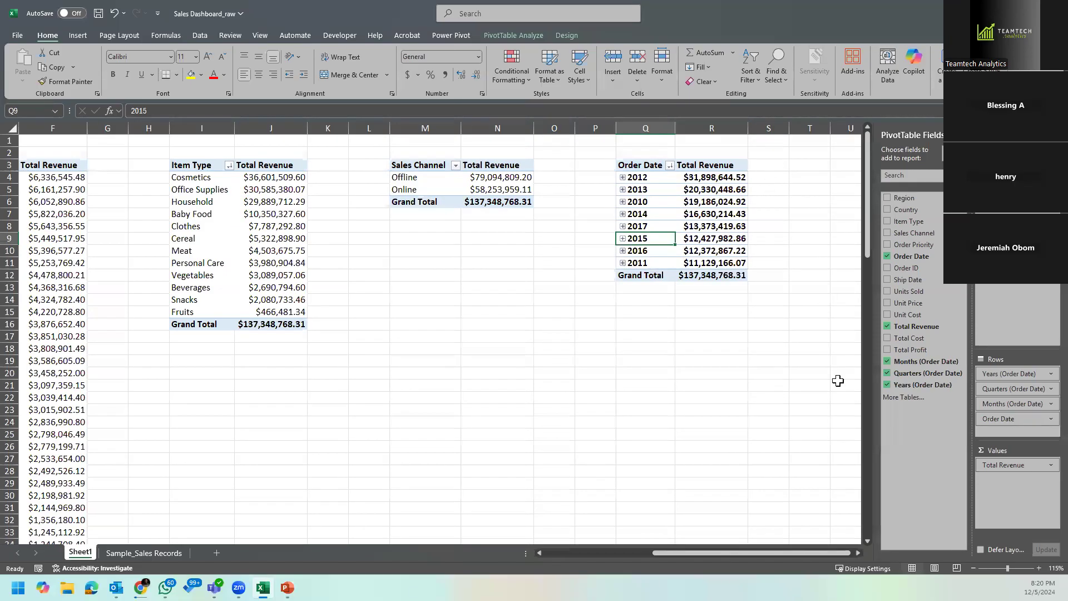
Step: Copy the sales channel PivotTable to cell U3 and autofit columns U and V
left_click(858, 552)
left_click(856, 553)
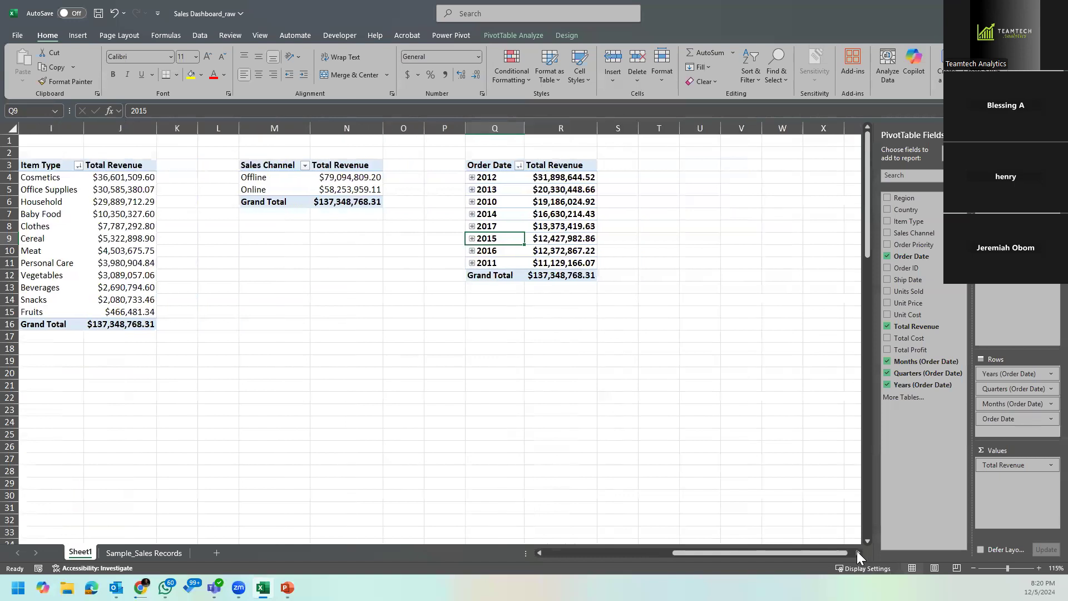
left_click(856, 552)
left_click_drag(145, 165, 214, 198)
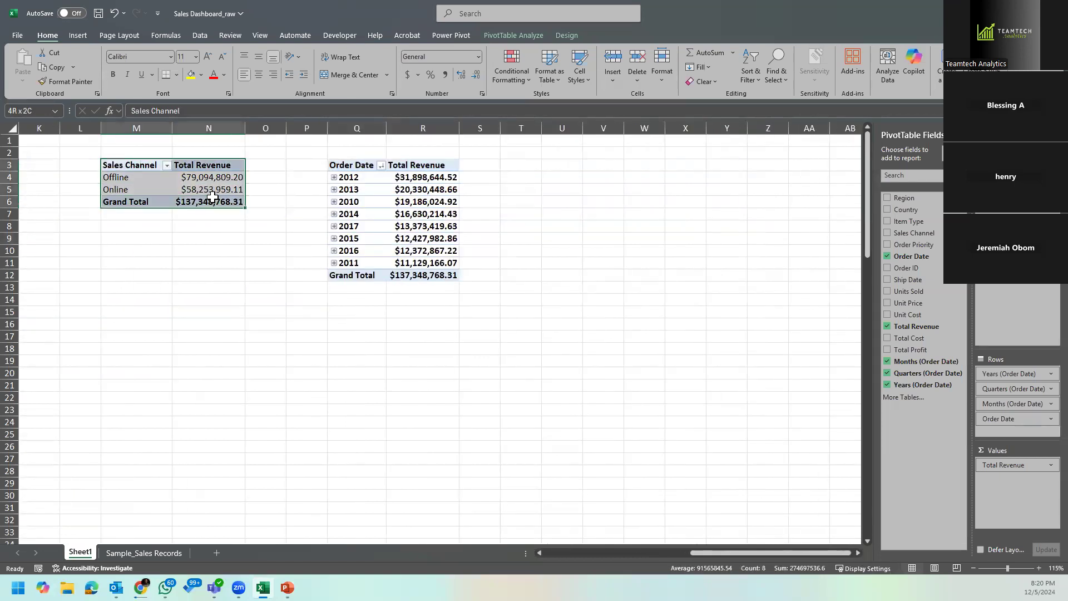
key("ctrl+c")
left_click(563, 165)
key("ctrl+v")
left_click_drag(562, 128, 623, 126)
double_click(624, 128)
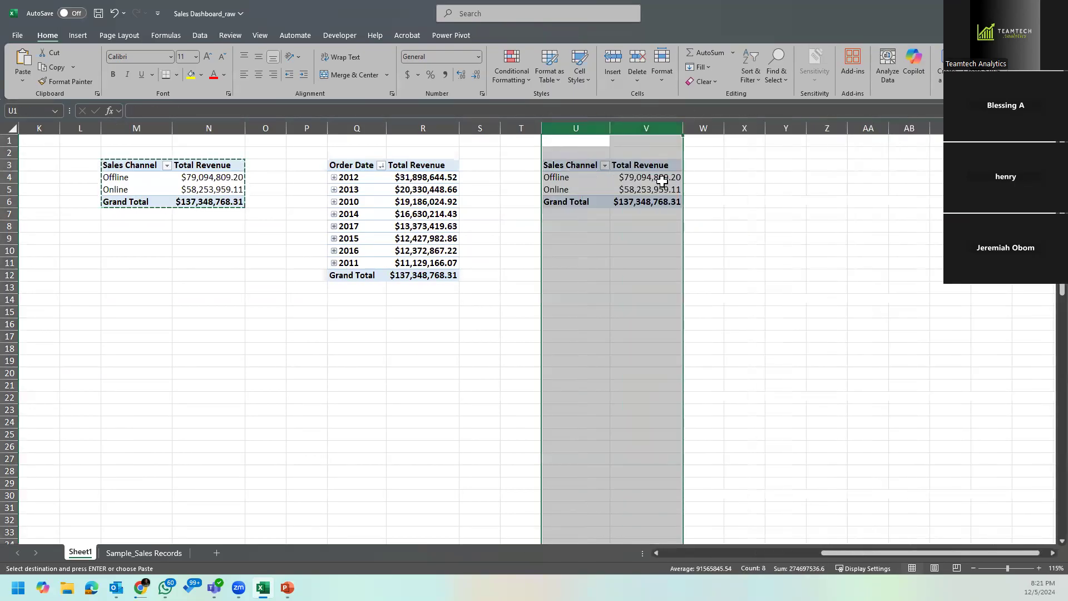
Step: Replace Sales Channel with Order Priority as the row field of the PivotTable at U3
left_click(650, 191)
left_click(859, 554)
left_click(858, 553)
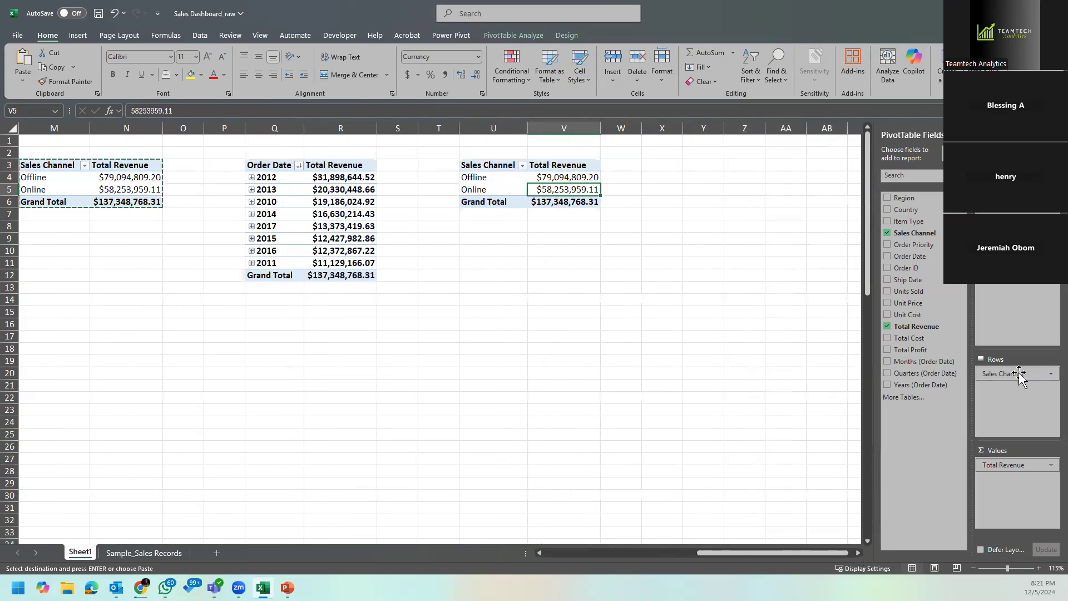
left_click_drag(1019, 377, 816, 391)
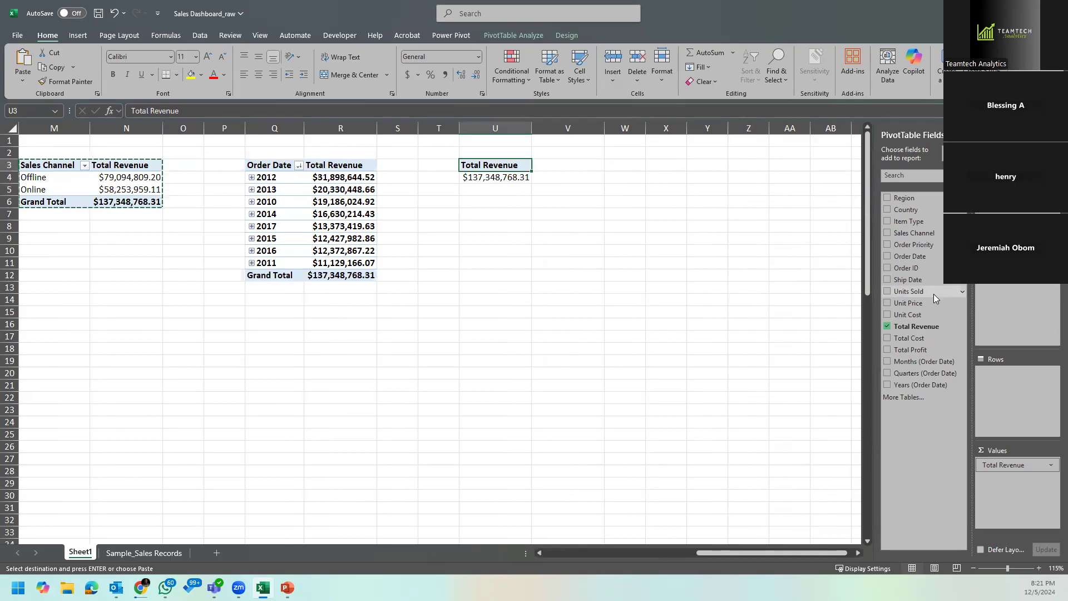
left_click_drag(917, 244, 1003, 387)
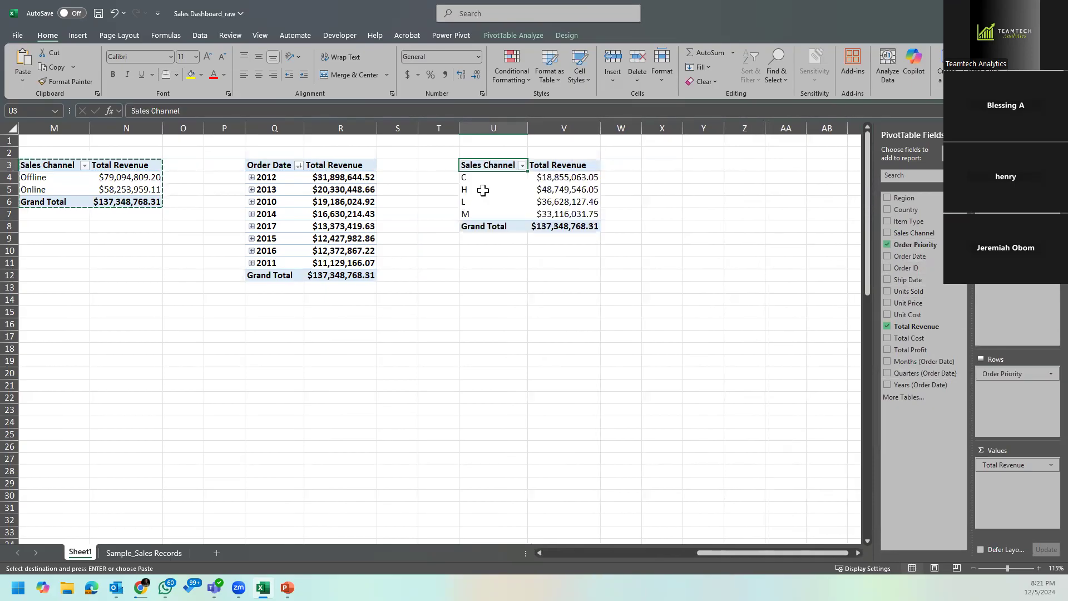
Step: Sort the order priorities in the PivotTable at U3 by total revenue from largest to smallest
right_click(563, 178)
mouse_move(650, 289)
left_click(739, 305)
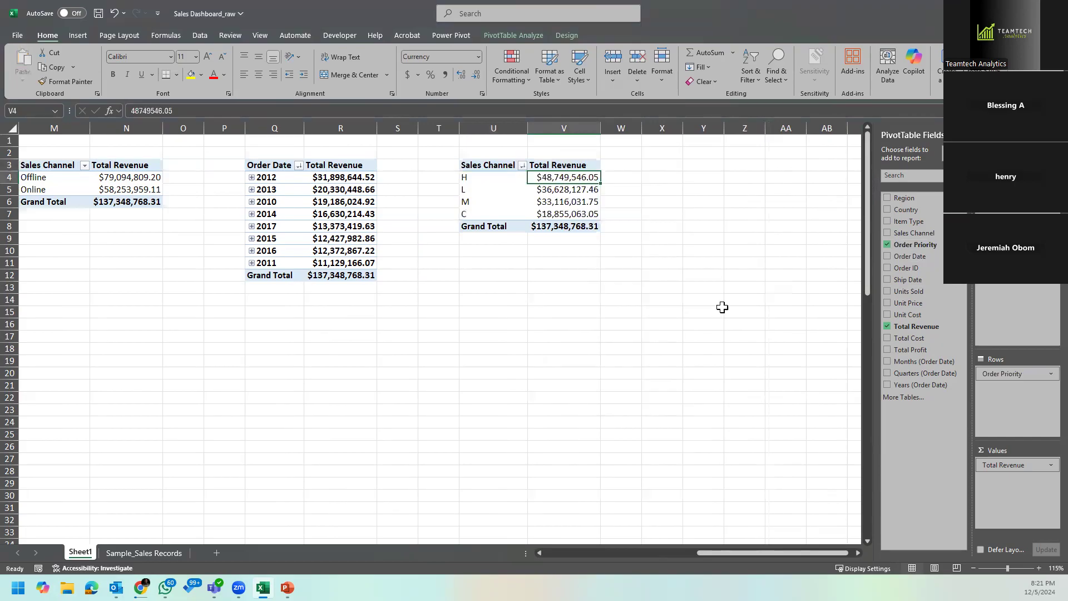
Step: Rename the row header in U3 as Order Priority
left_click(499, 165)
type("Order")
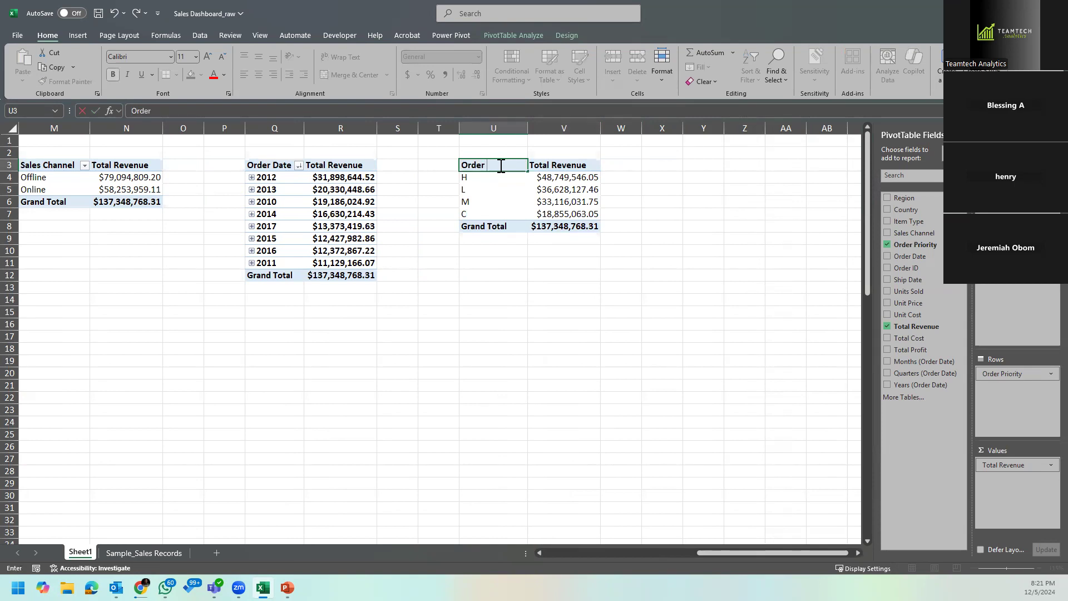
type("Priority")
key("Return")
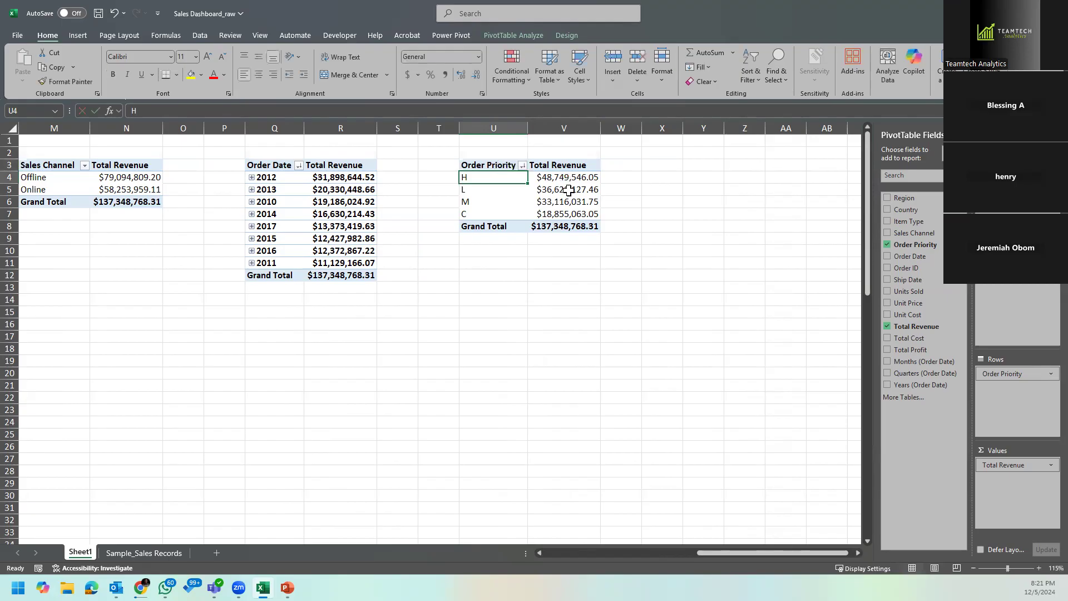
Step: Examine the order priority codes and their total revenue in the PivotTable at U3
left_click(573, 202)
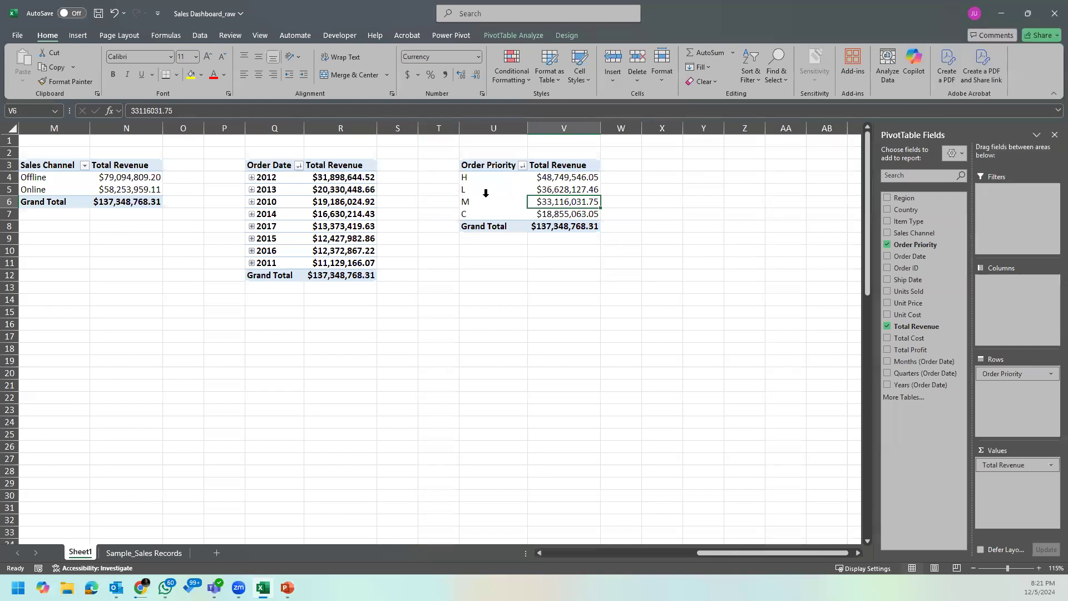
left_click(492, 176)
left_click(497, 192)
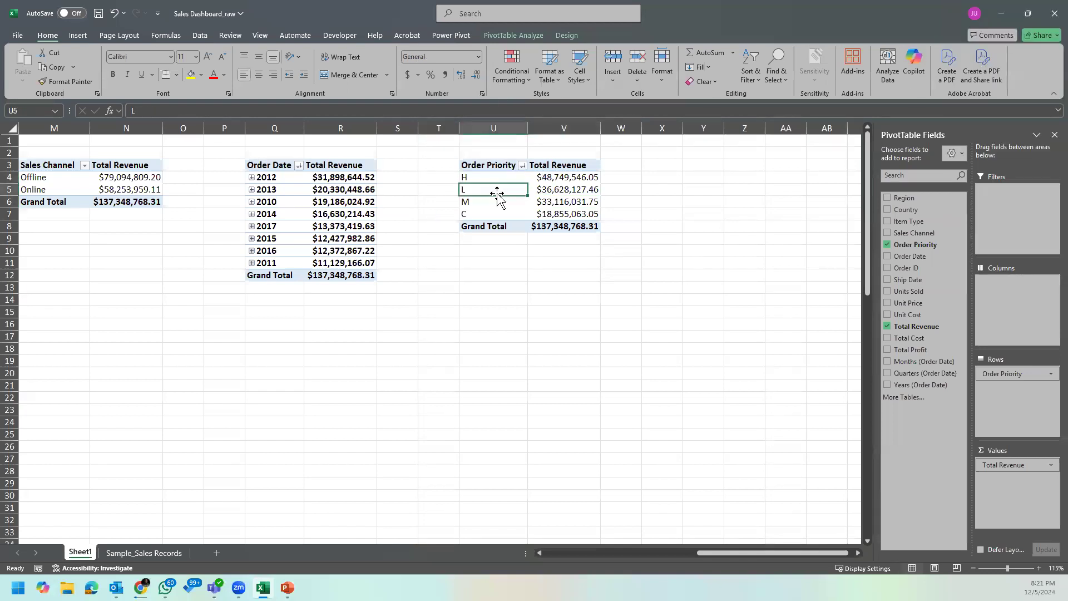
left_click(493, 201)
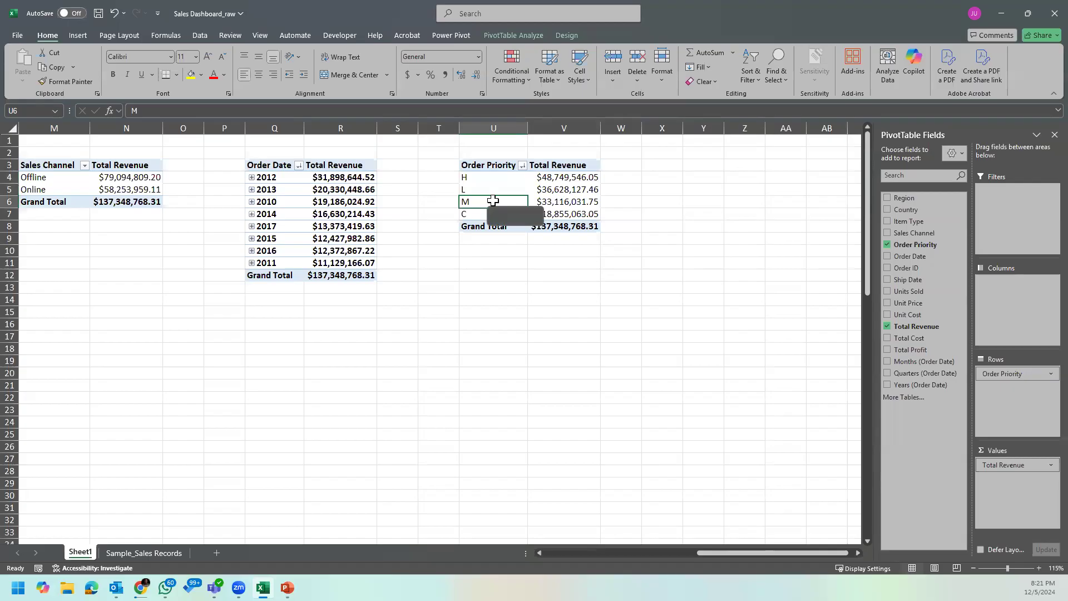
left_click(513, 215)
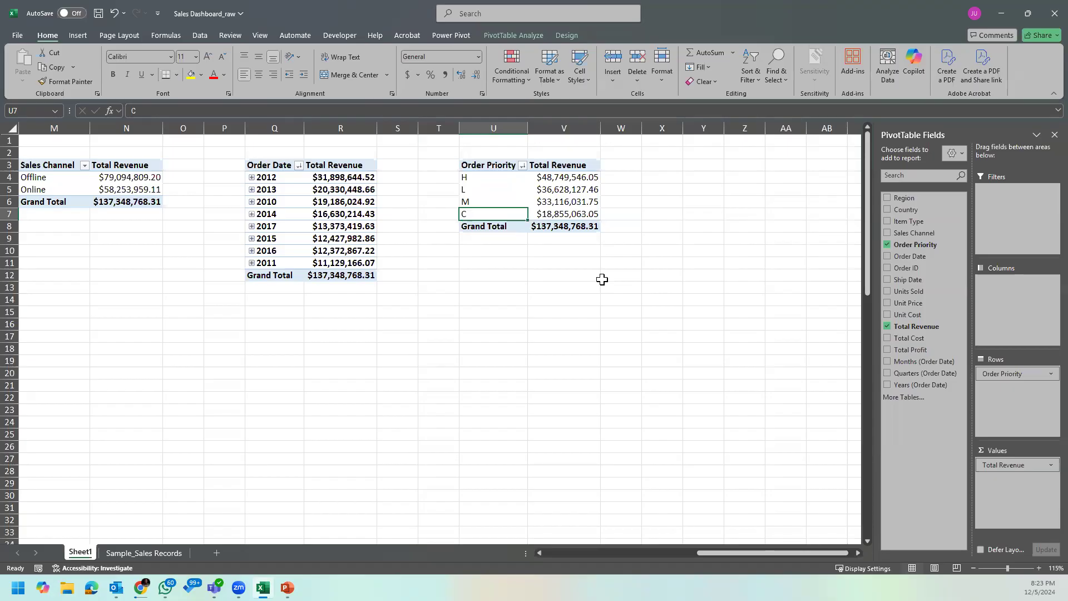
left_click(504, 209)
left_click(586, 204)
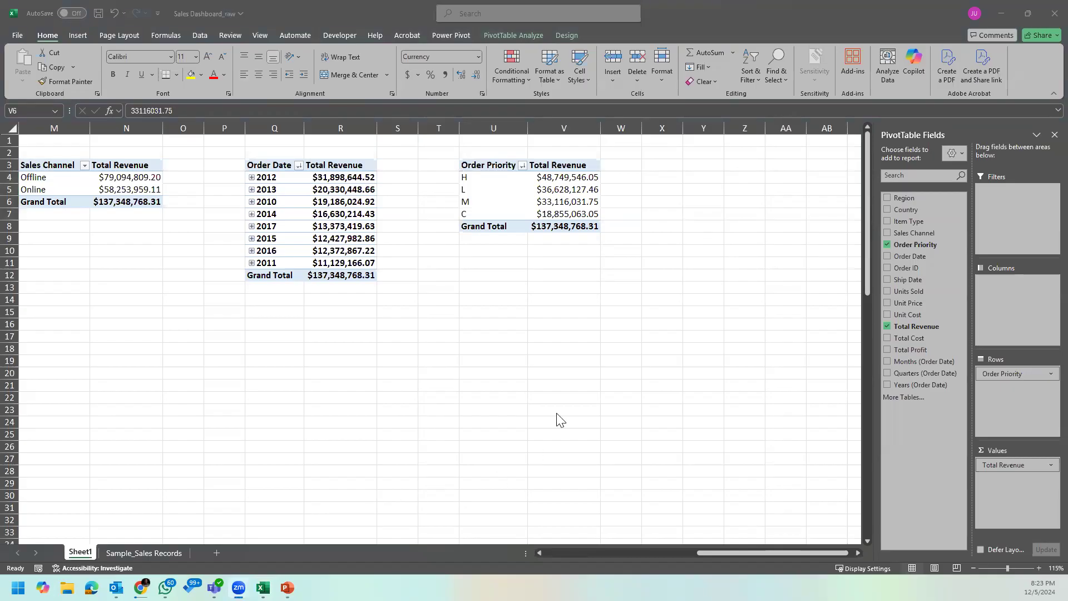
left_click(571, 383)
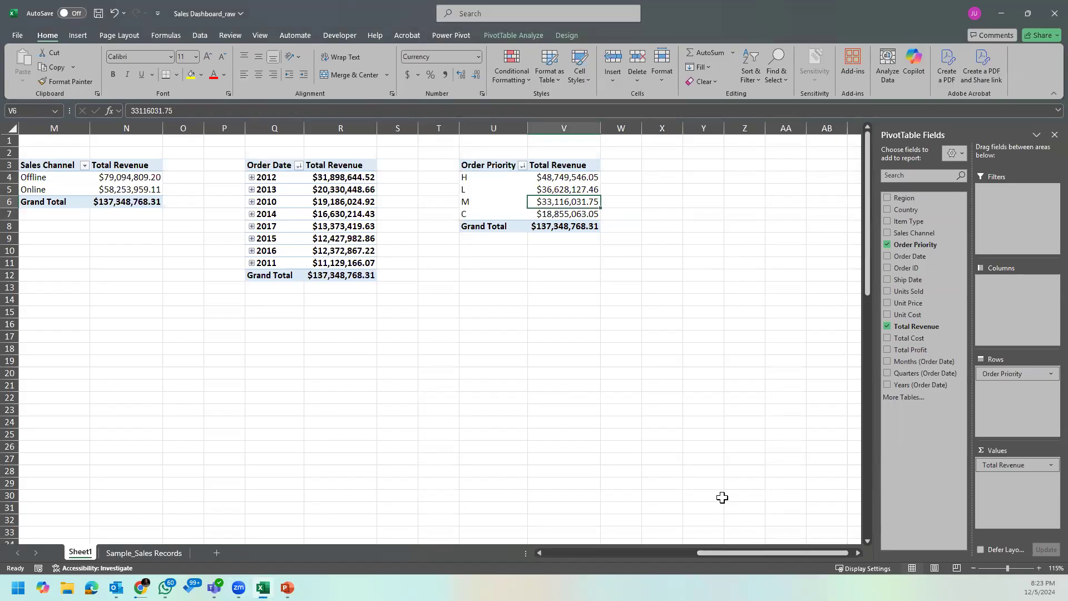
left_click(575, 178)
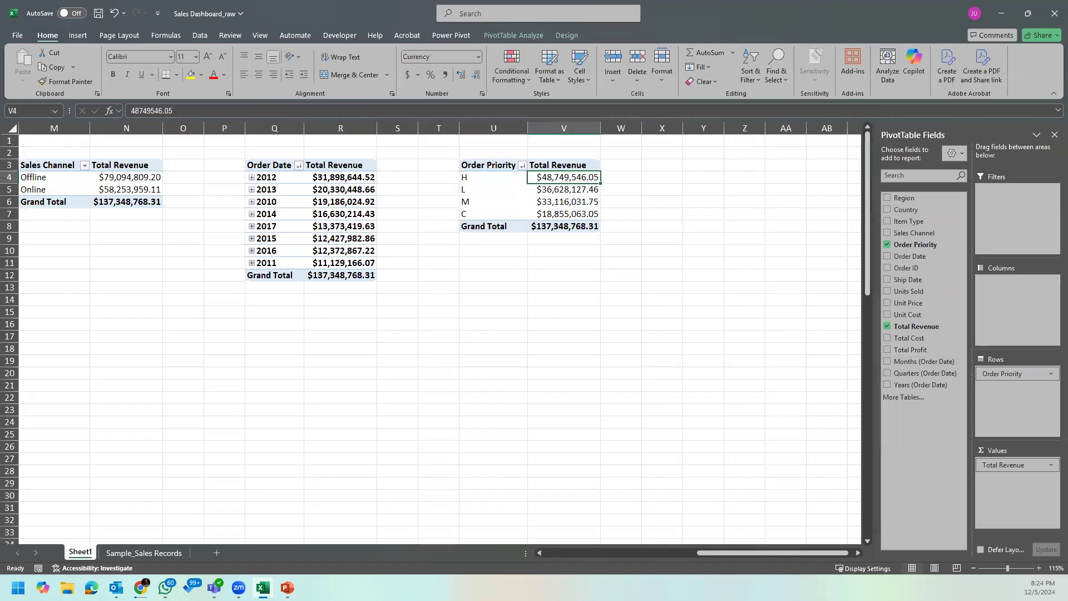
Step: Autofit column B so the region PivotTable's total revenue figures fit in full
left_click(500, 312)
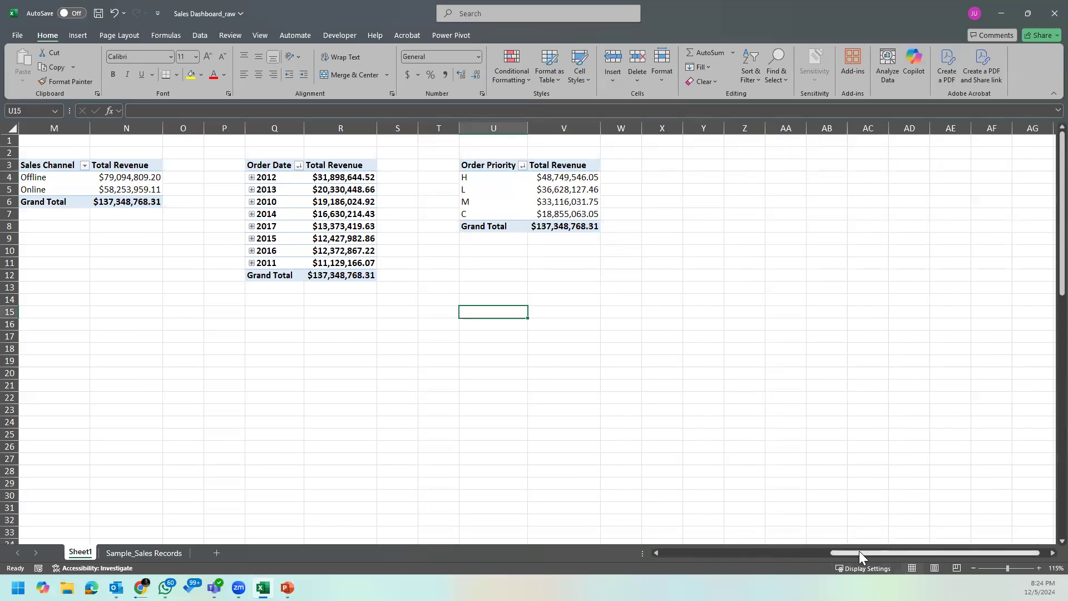
left_click_drag(859, 553, 554, 567)
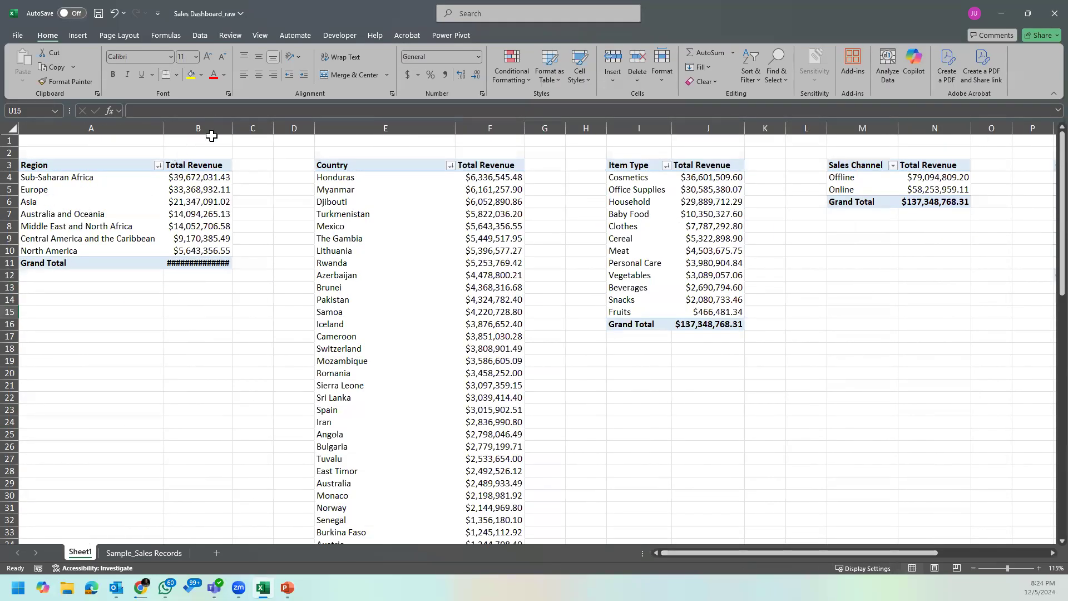
left_click(224, 124)
double_click(232, 124)
left_click(248, 189)
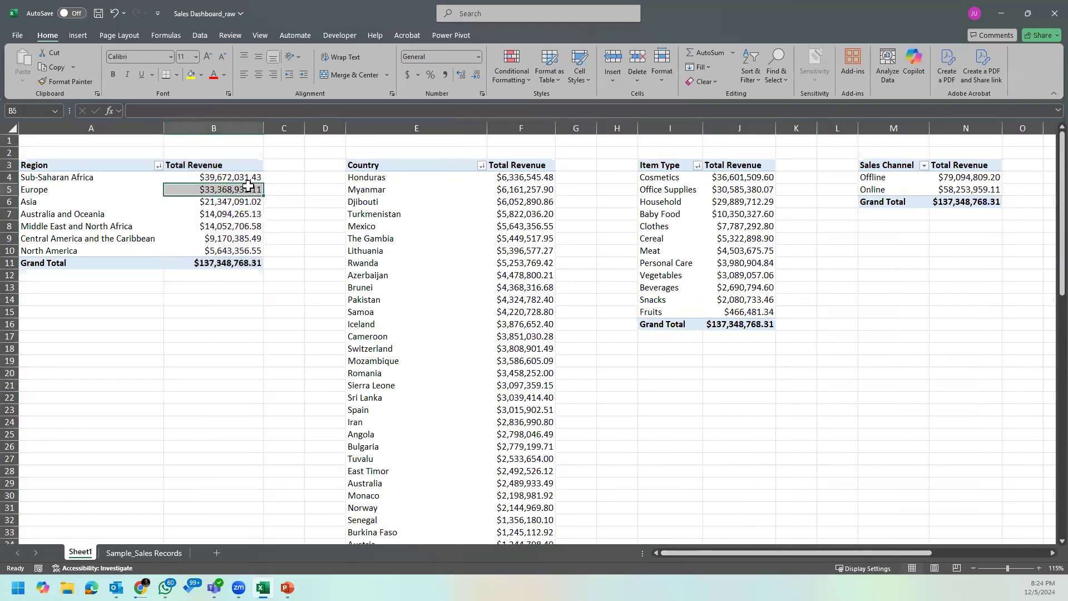
left_click(197, 226)
left_click(239, 240)
left_click(284, 276)
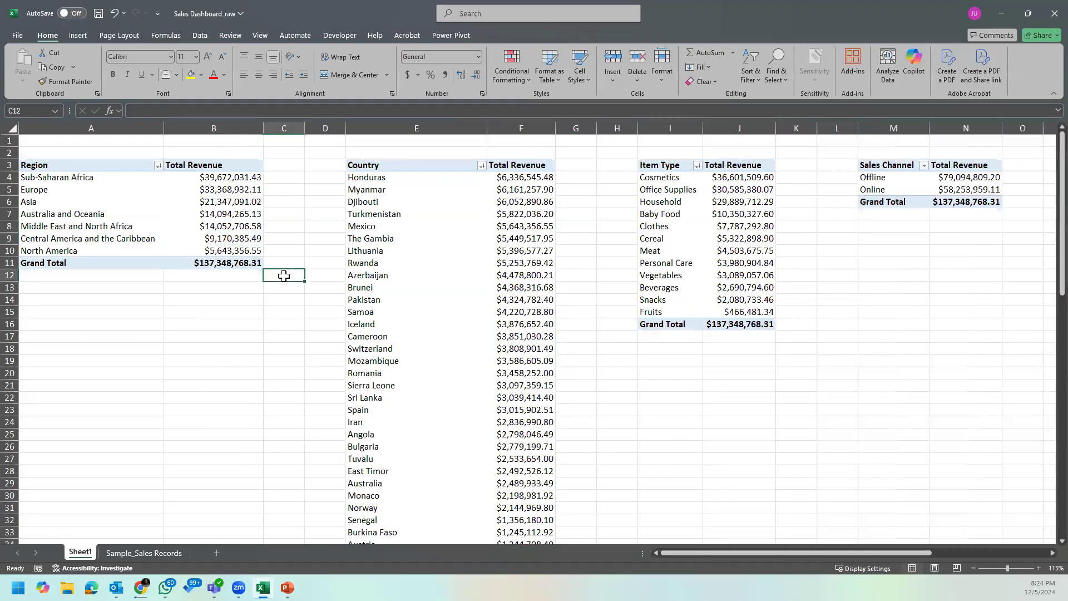
Step: Insert a clustered column PivotChart from the region PivotTable
left_click(80, 203)
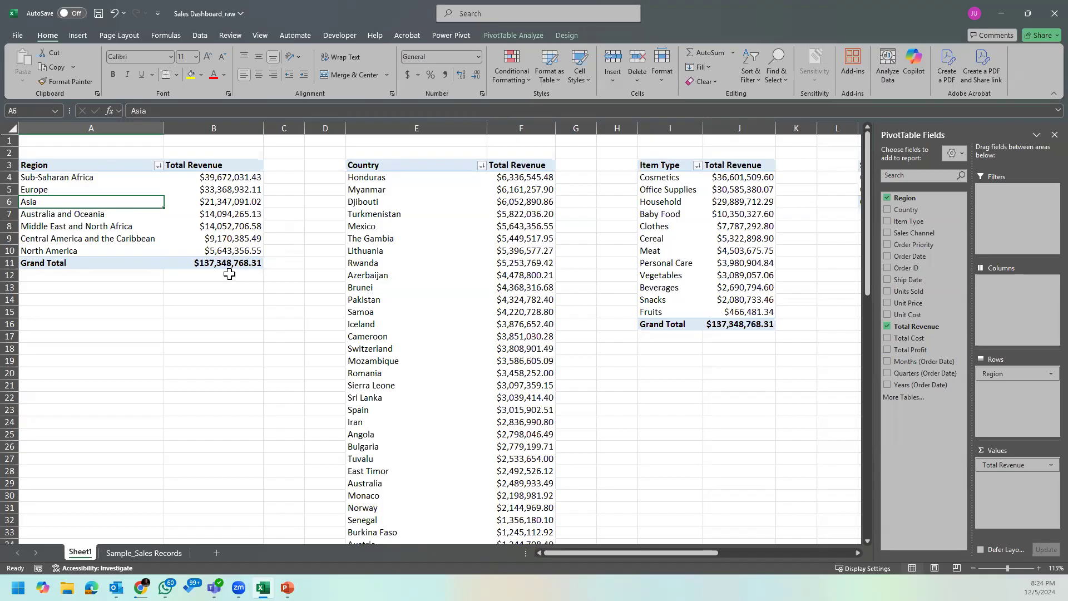
left_click(236, 240)
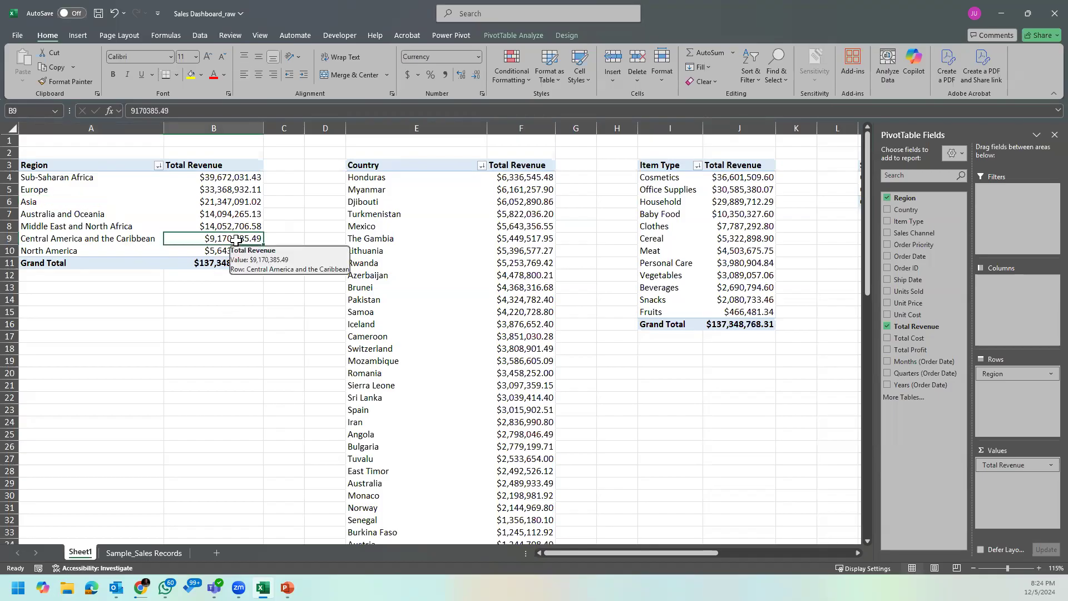
left_click(210, 189)
left_click(212, 213)
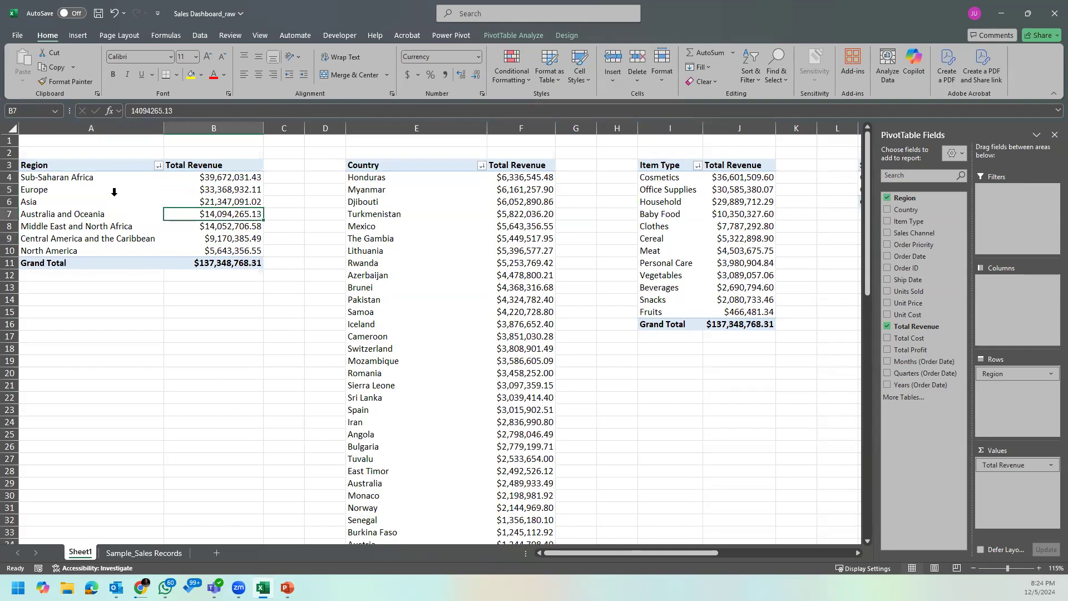
left_click(114, 197)
left_click(120, 178)
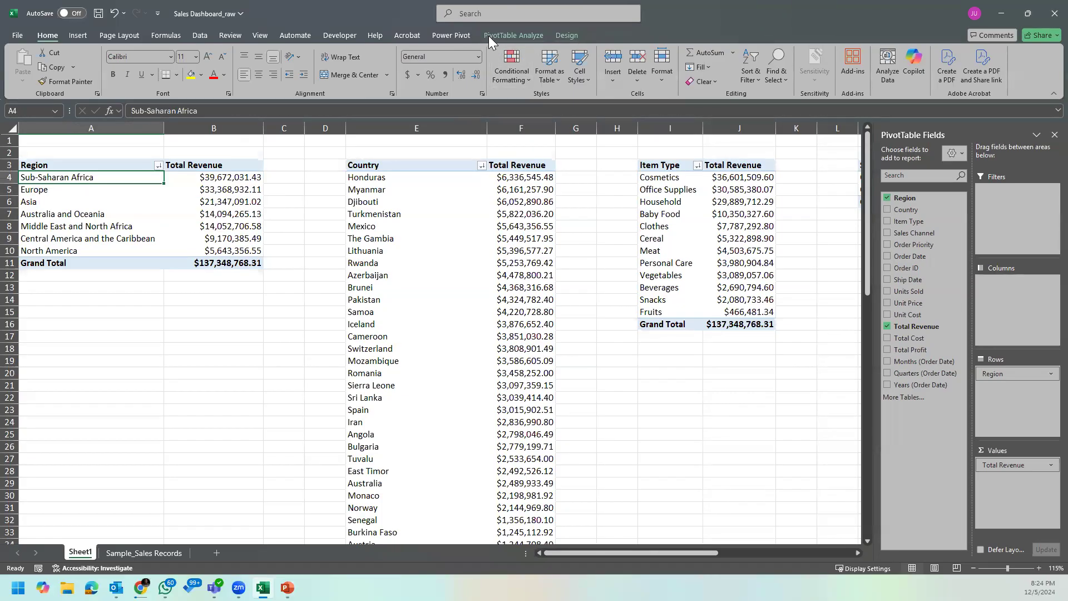
left_click(532, 37)
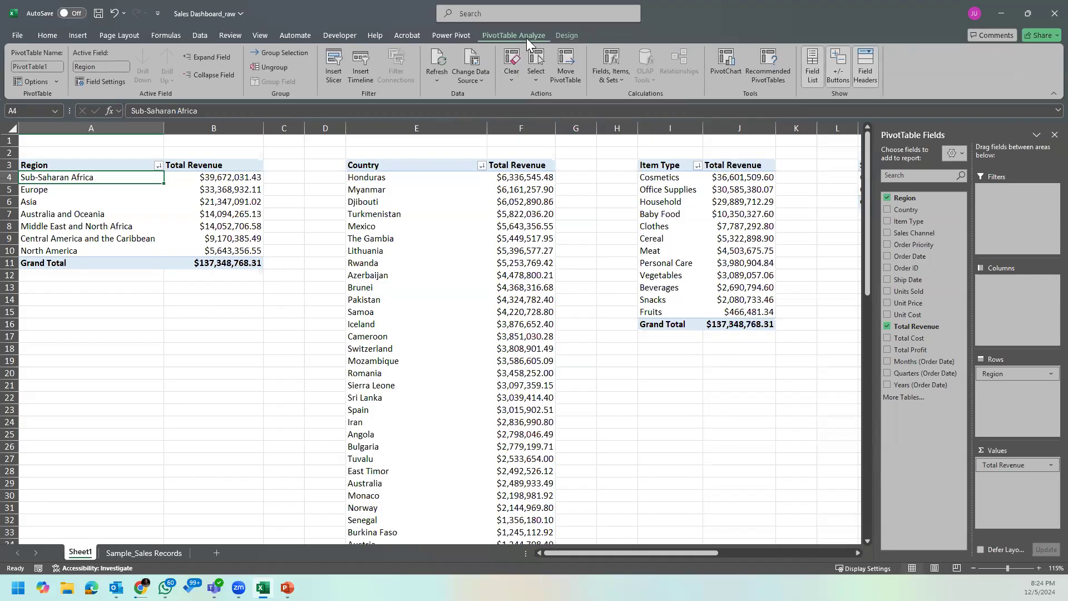
left_click(716, 74)
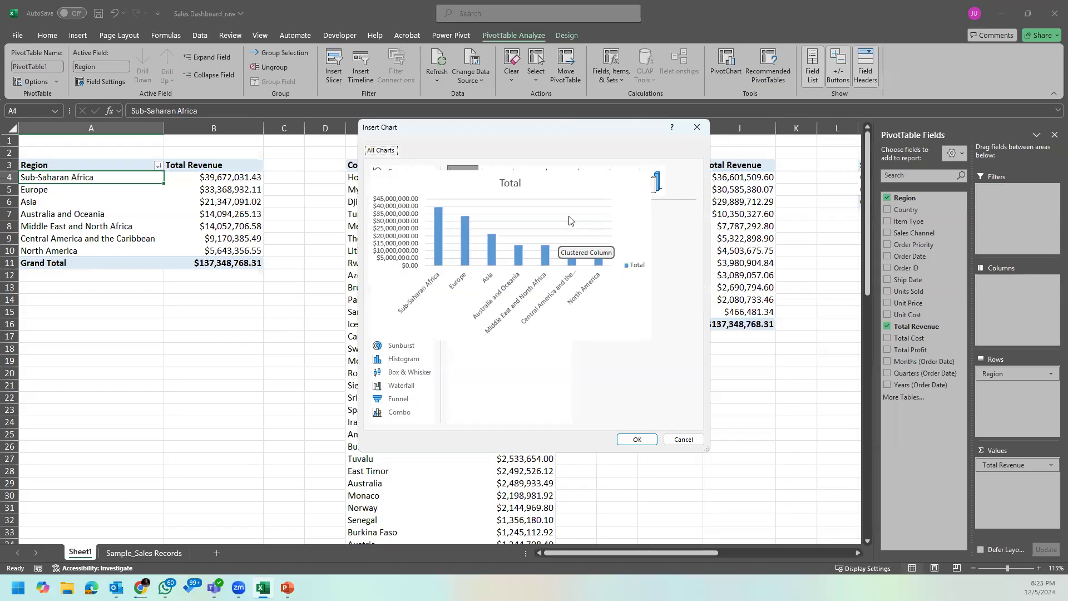
left_click(638, 439)
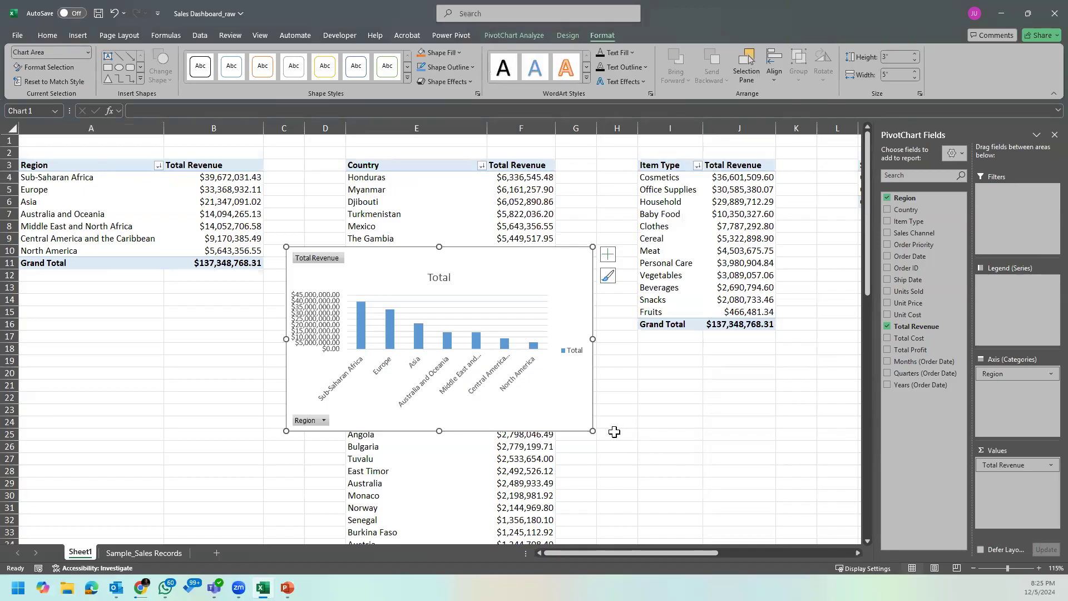
Step: Reposition the region PivotChart slightly and enlarge it to about 3.83 inches high by 5.67 inches wide
mouse_move(519, 257)
left_mouse_down()
mouse_move(568, 241)
mouse_move(517, 240)
mouse_move(512, 257)
left_mouse_up()
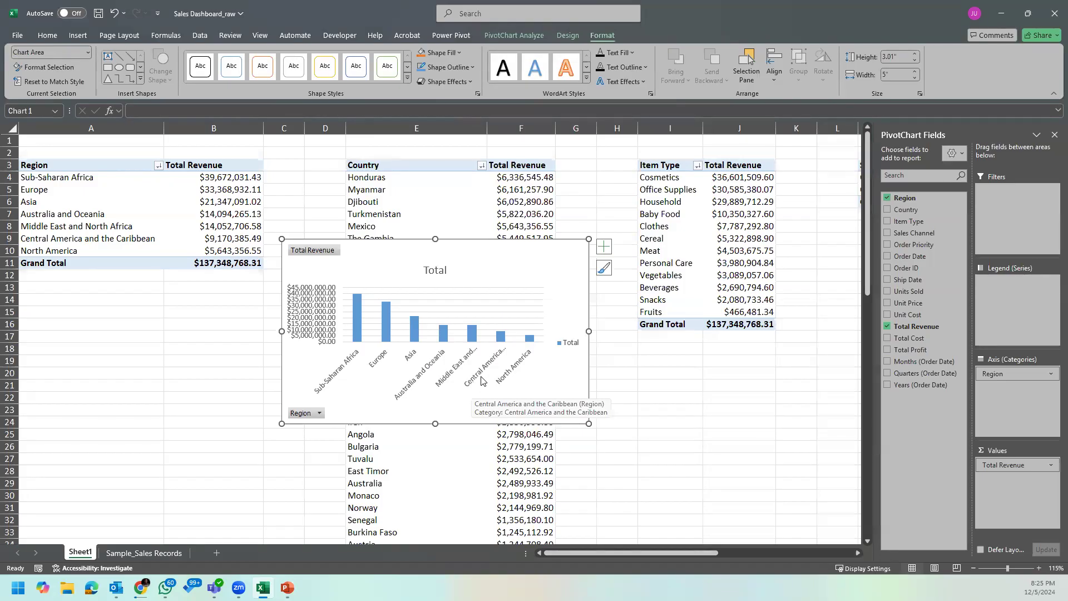
left_click(565, 343)
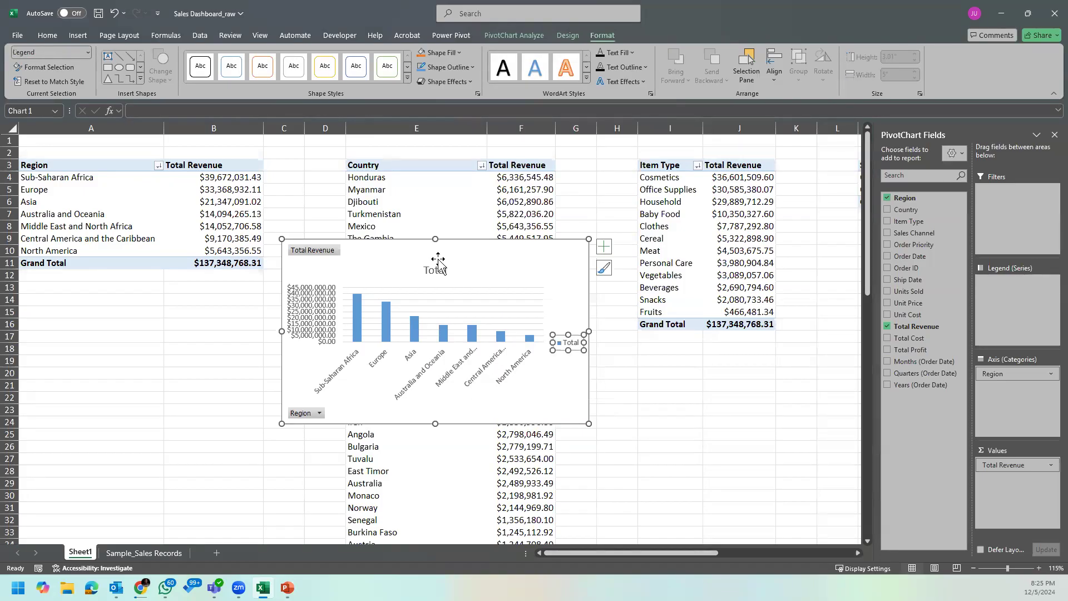
left_click(568, 389)
left_click_drag(589, 424, 629, 475)
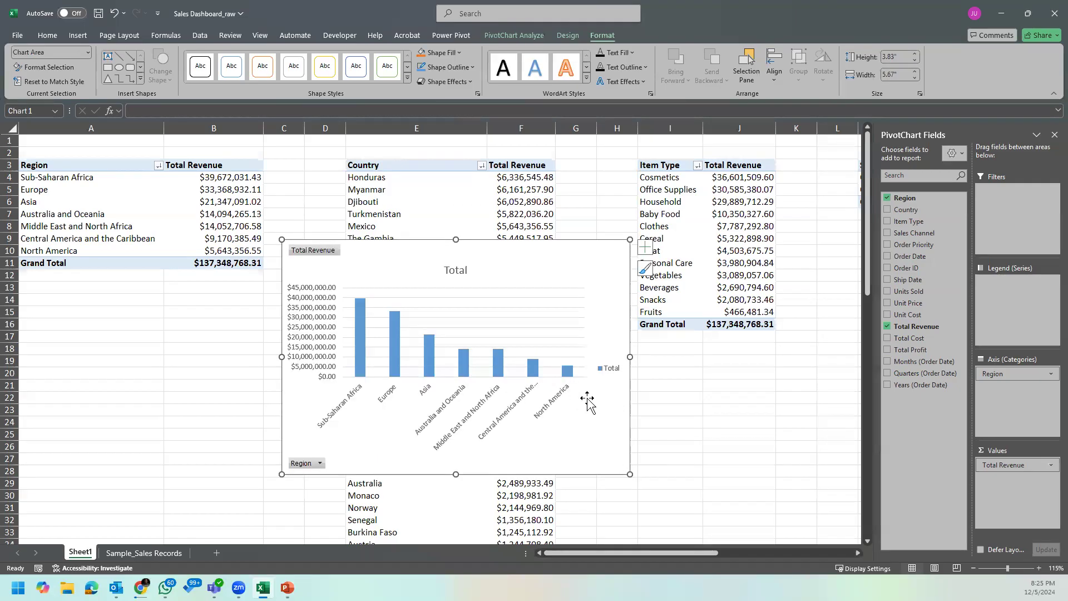
Step: Delete the region chart's legend and move the chart so its upper edge starts in column B at row 11
left_click(610, 369)
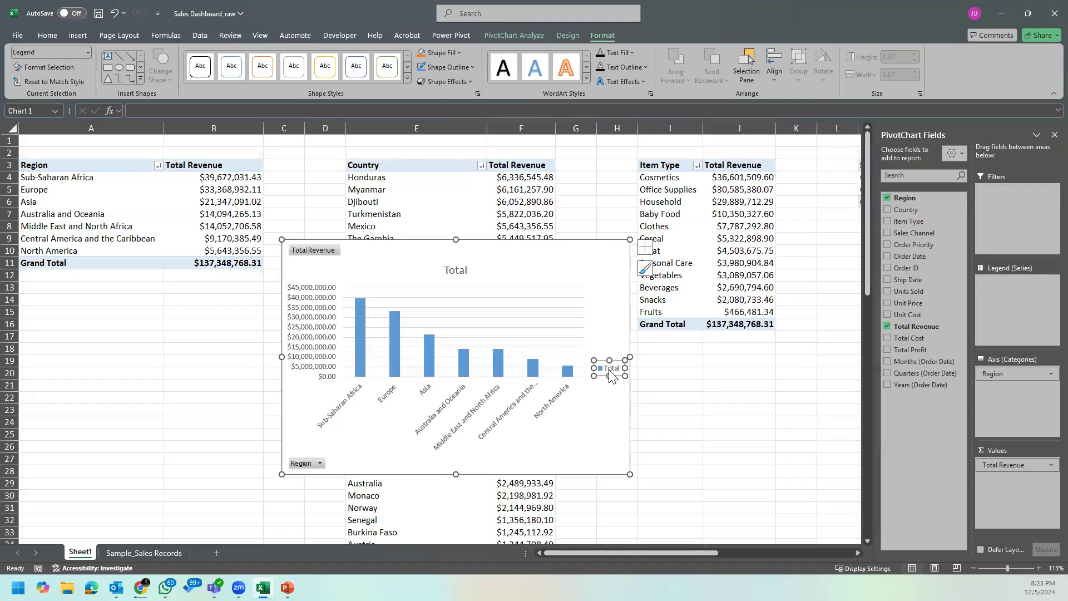
key("Delete")
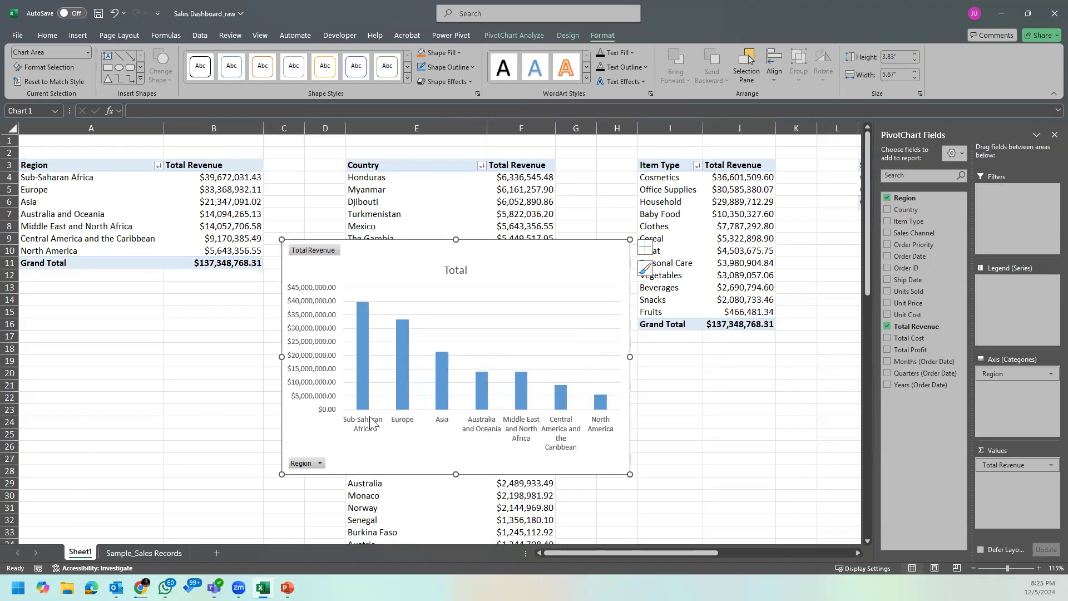
left_click(322, 350)
left_click_drag(624, 246, 528, 272)
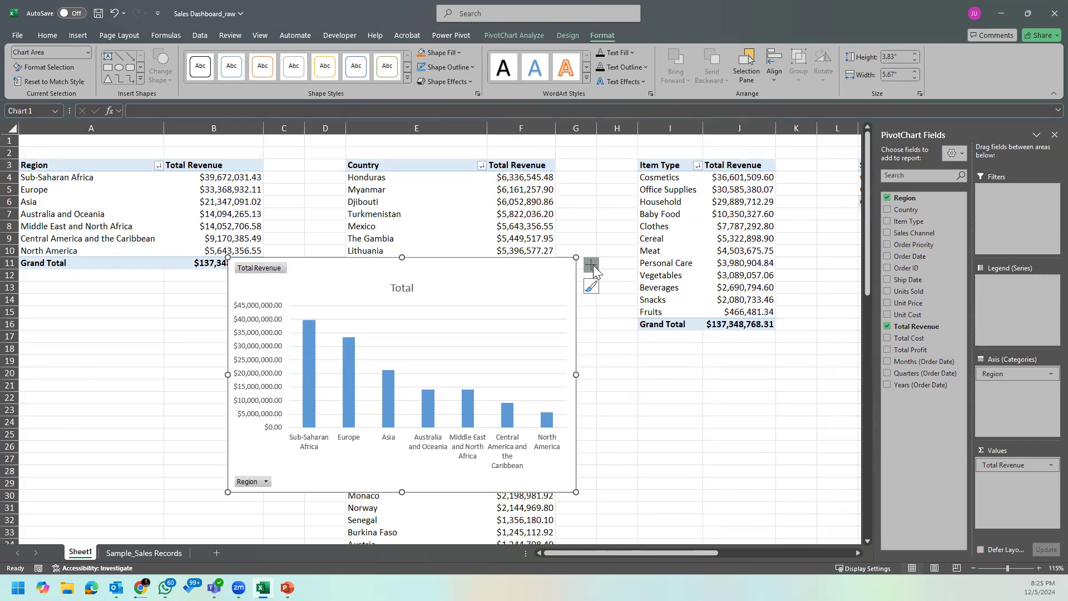
Step: Add data labels to the region chart and remove its primary vertical axis
left_click(592, 264)
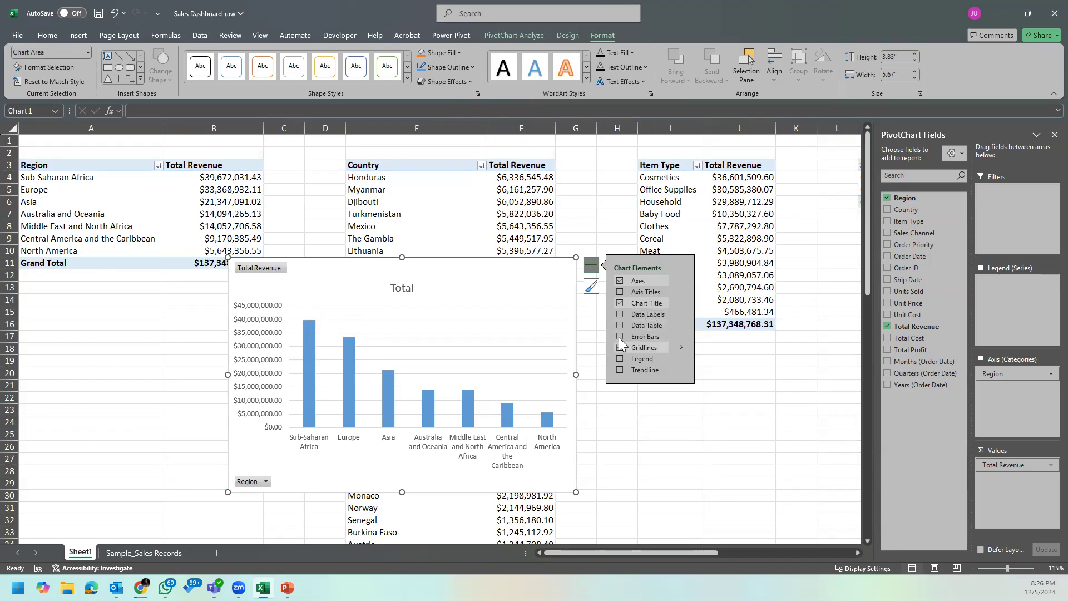
left_click(618, 314)
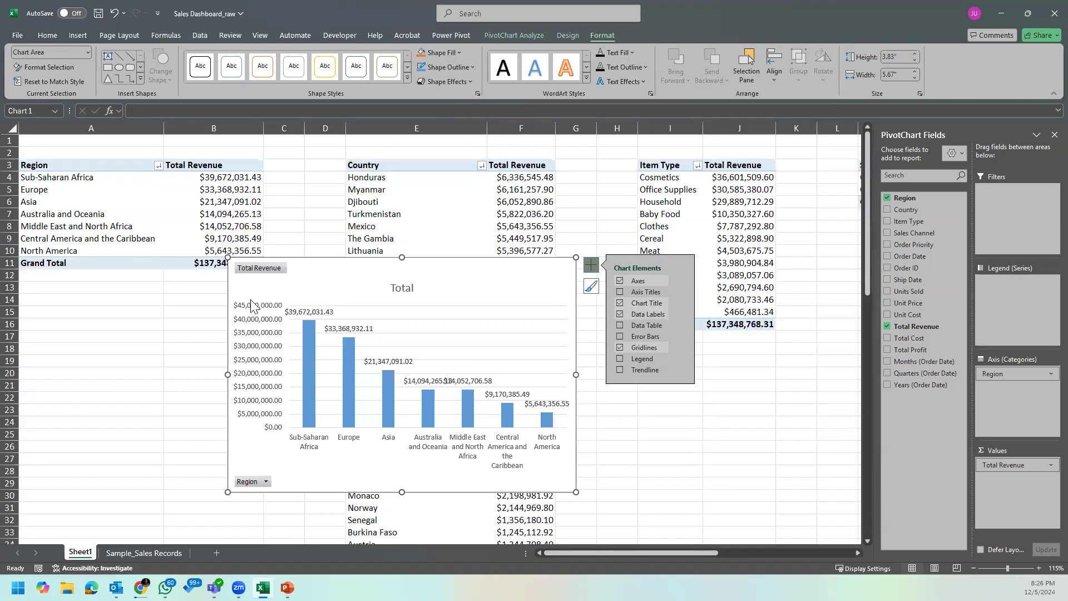
left_click(682, 280)
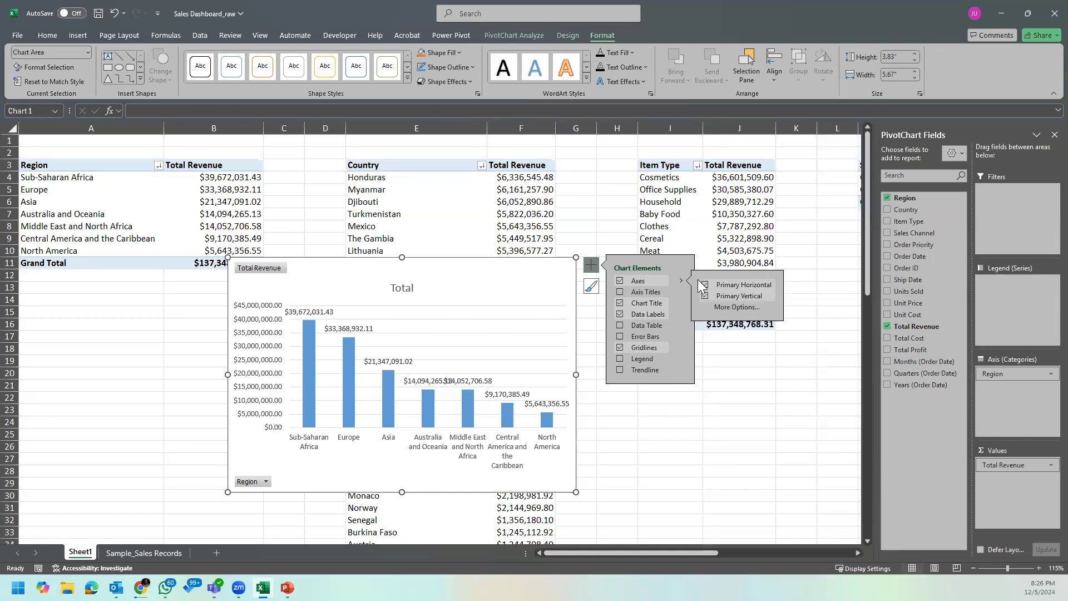
left_click(706, 296)
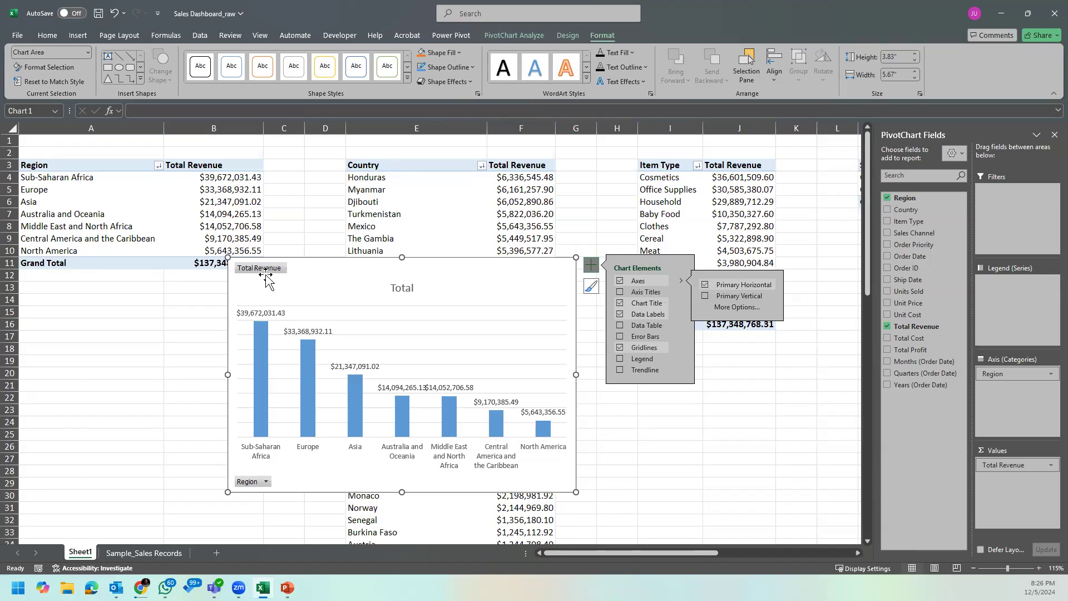
Step: Change the region chart's title to Revenue by Region
left_click(401, 286)
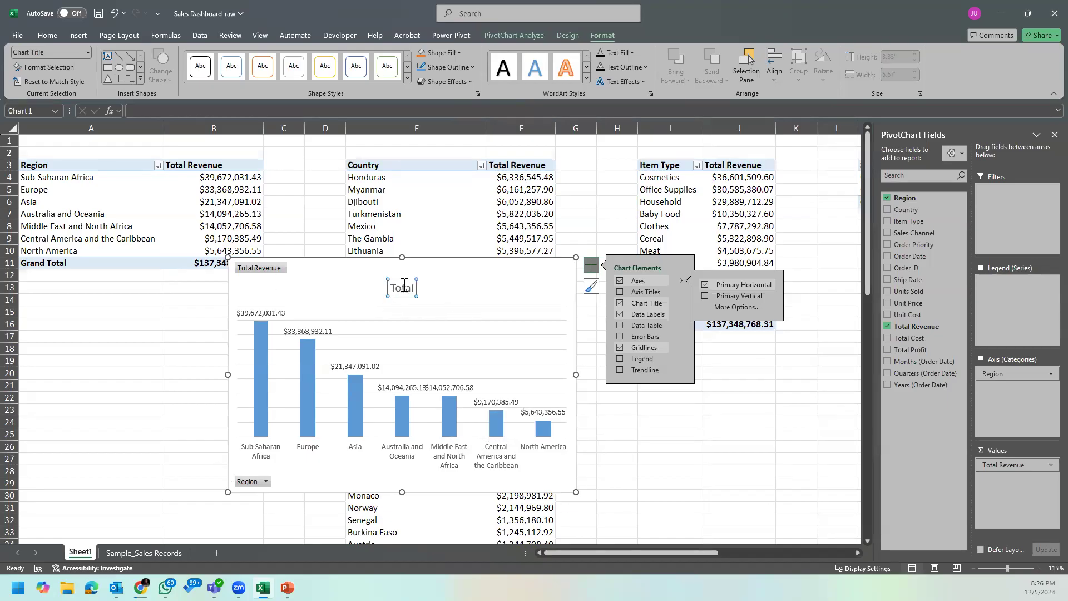
left_click(405, 288)
double_click(405, 288)
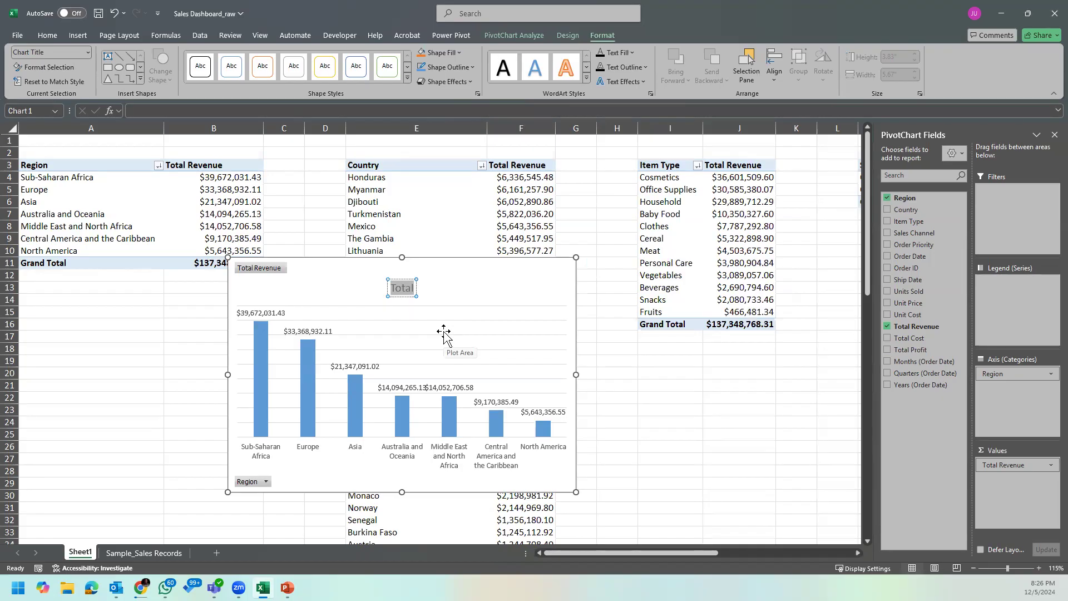
type("Revenu")
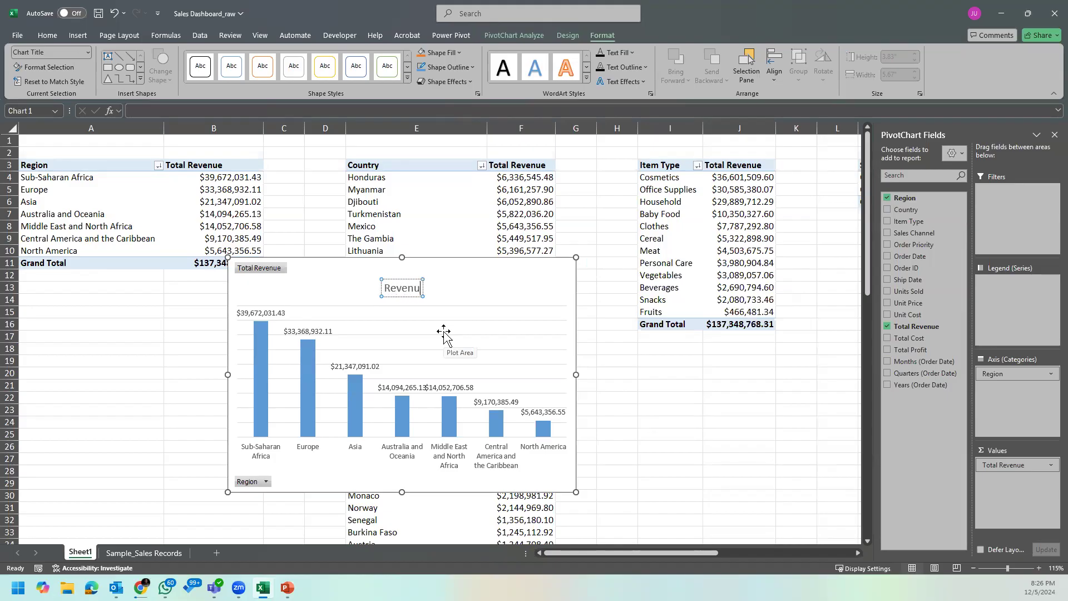
type("e By Reh")
key("BackSpace")
type("egion")
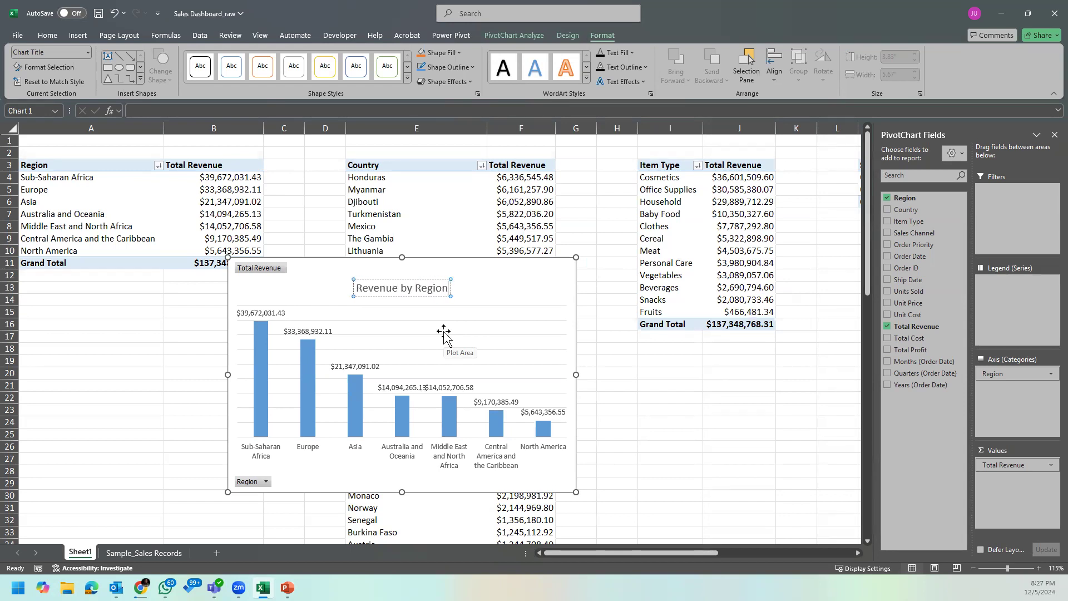
left_click(478, 282)
left_click(447, 284)
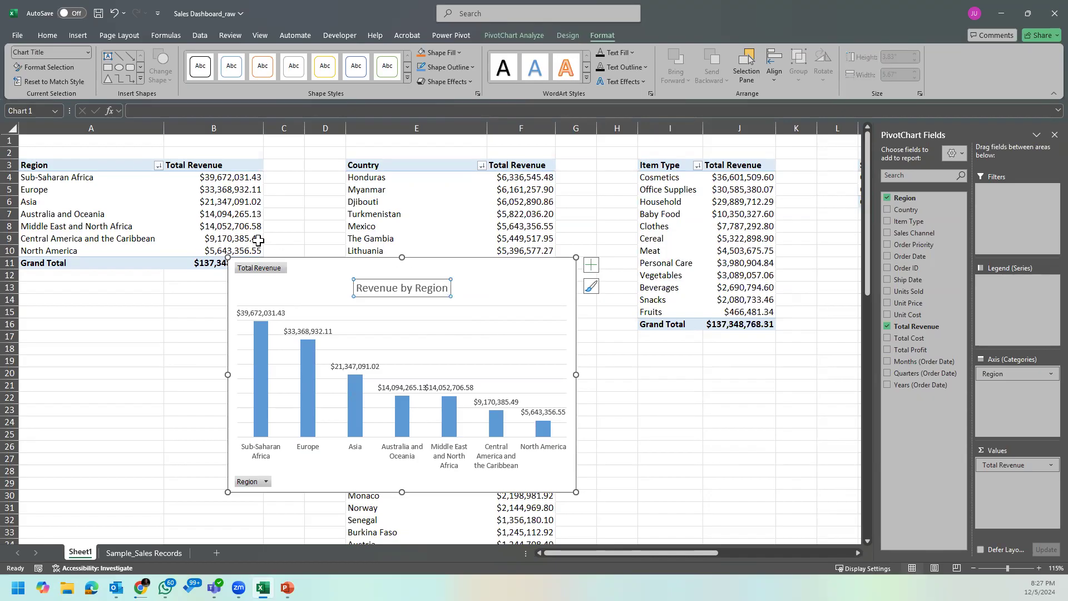
Step: Hide all field buttons on the Revenue by Region chart
right_click(277, 269)
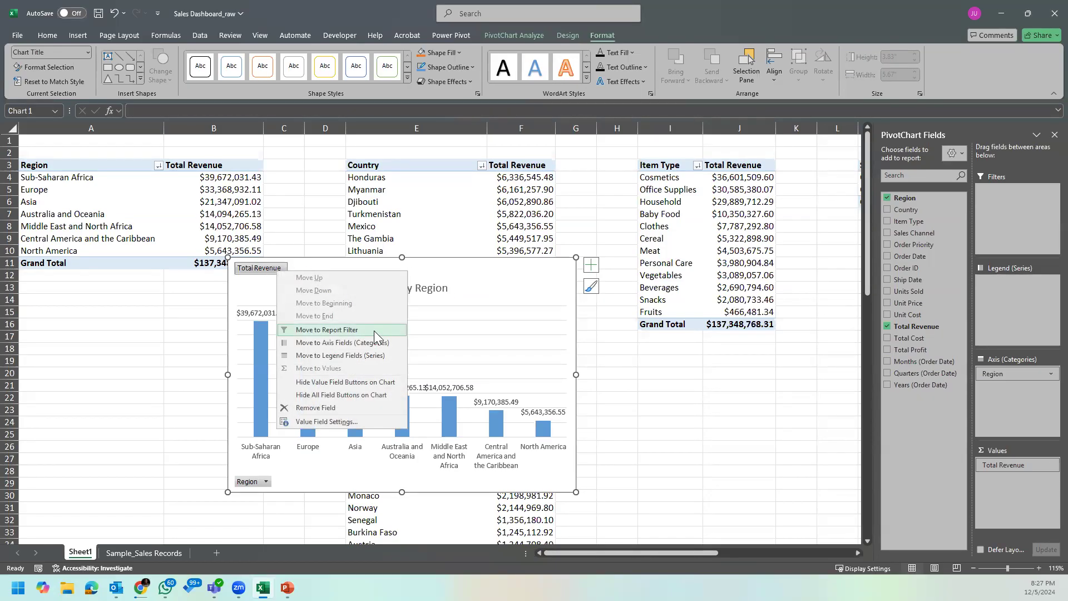
left_click(488, 292)
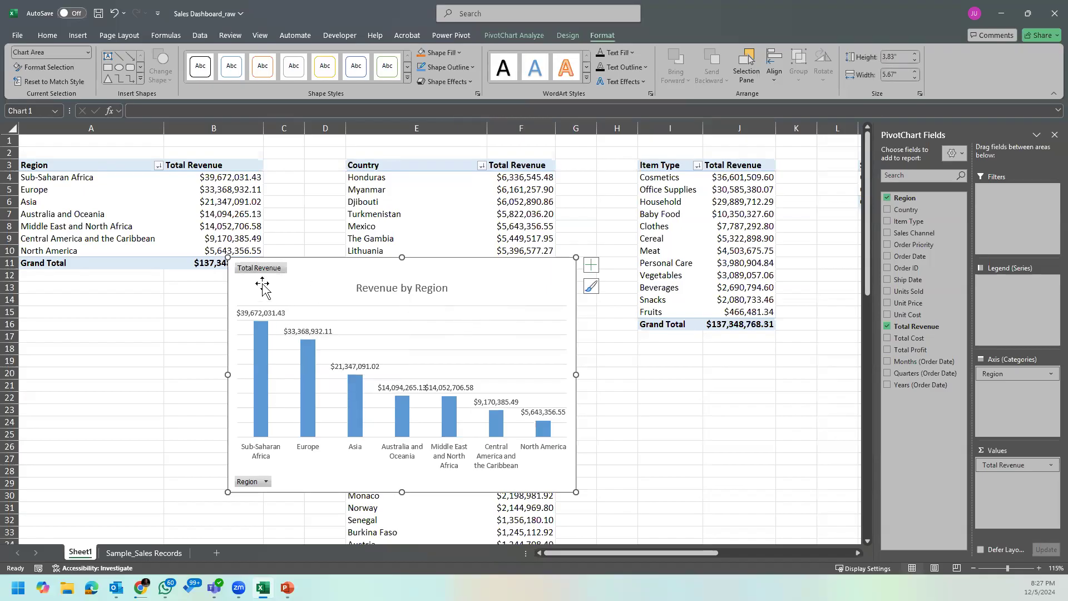
right_click(267, 267)
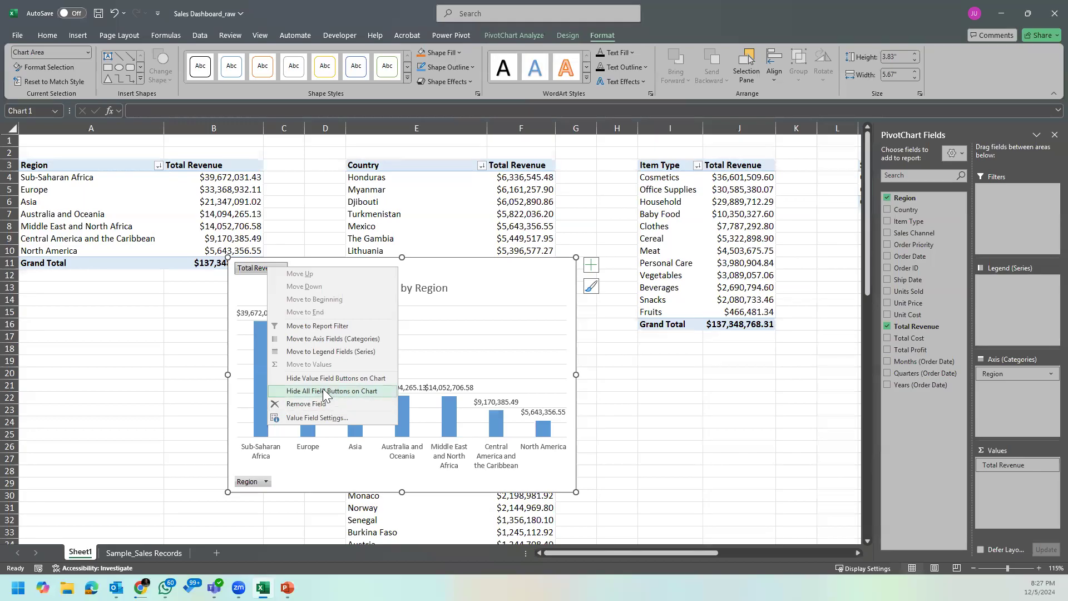
left_click(360, 392)
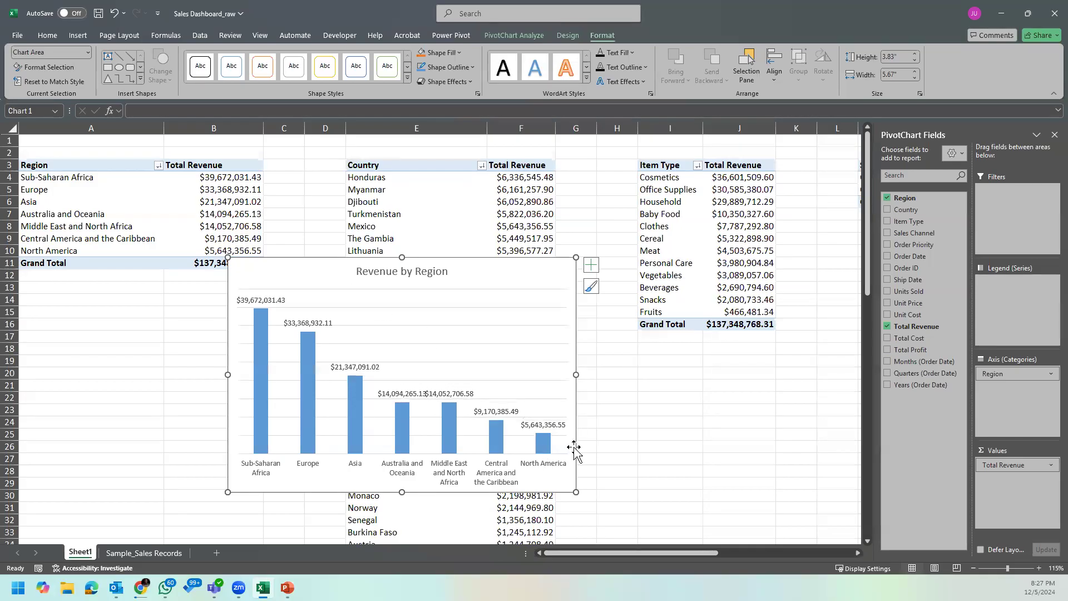
Step: Remove the gridlines from the Revenue by Region chart
left_click(503, 290)
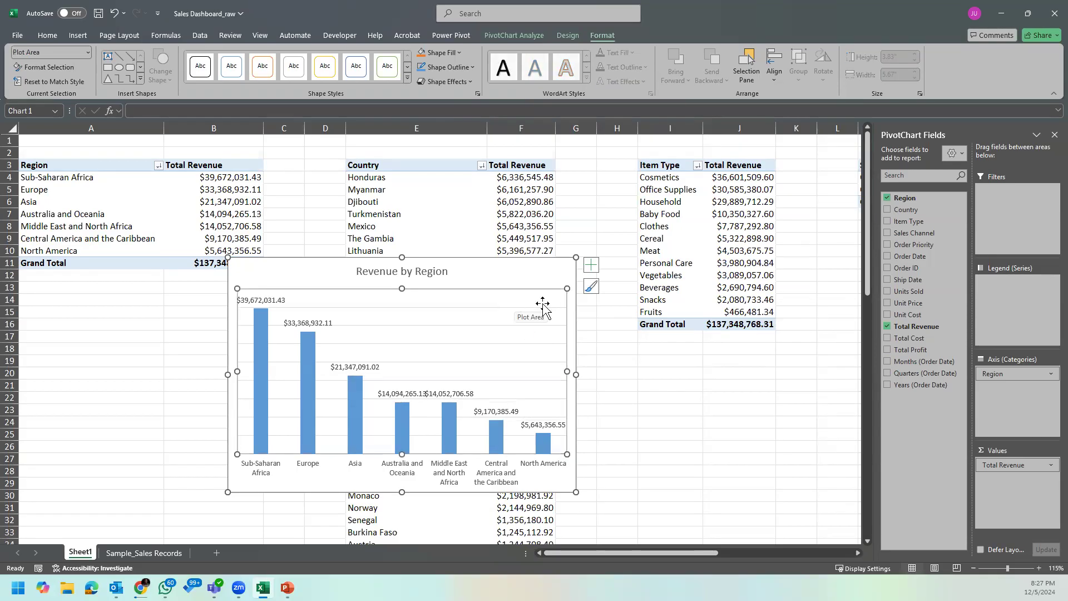
left_click(588, 264)
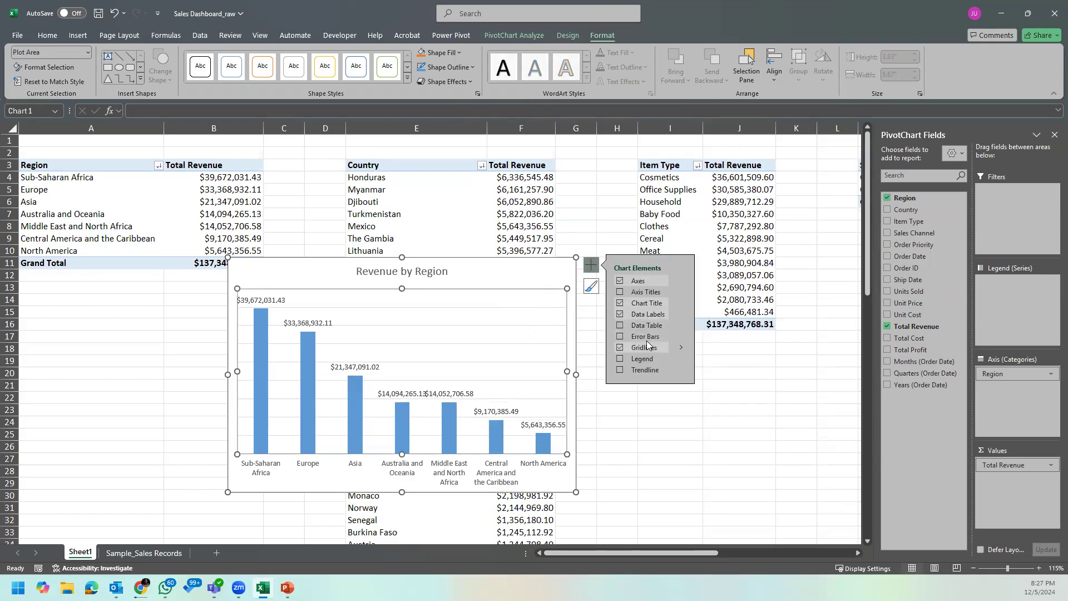
left_click(620, 347)
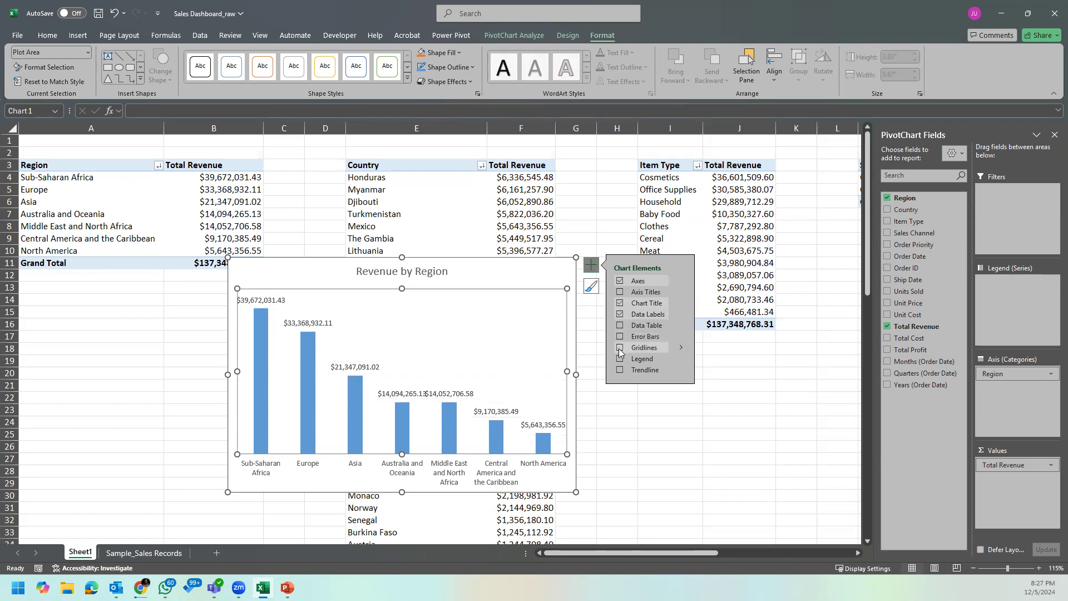
left_click(543, 273)
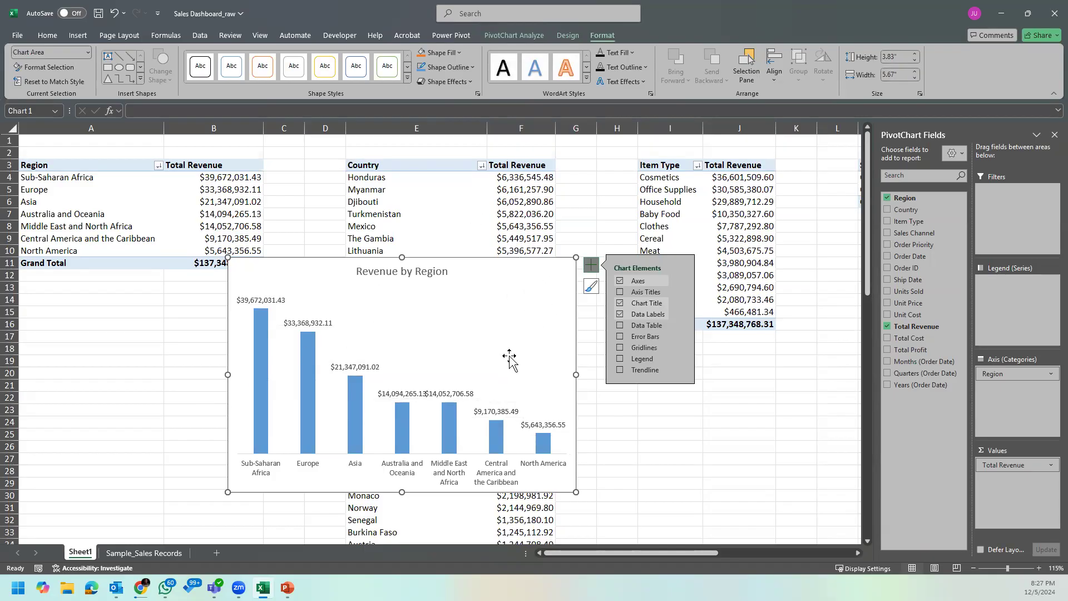
Step: Fill the columns of the Revenue by Region chart with the gold theme color
left_click(311, 362)
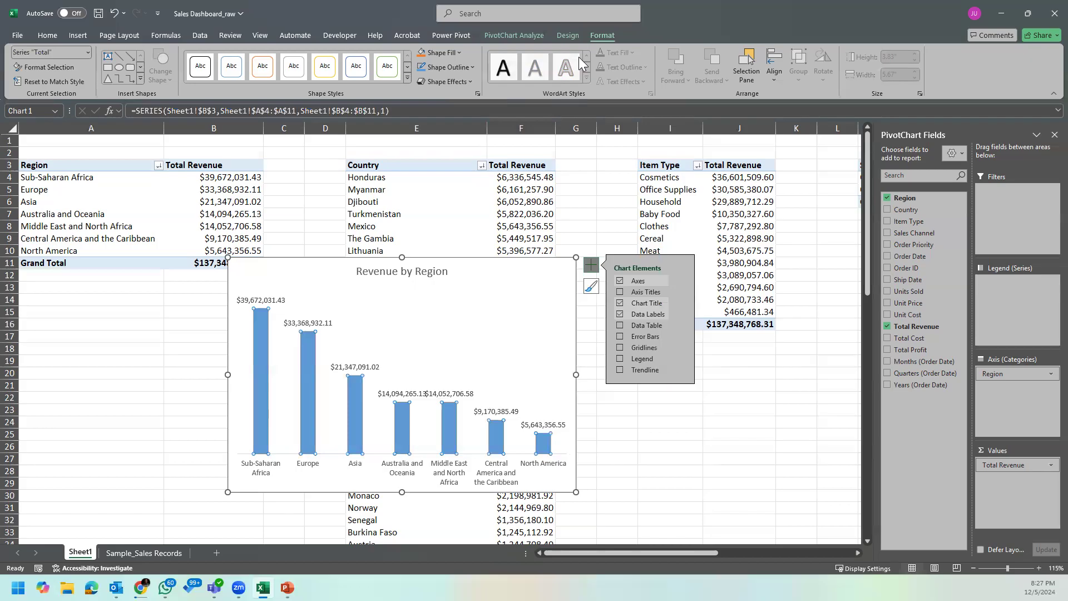
left_click(451, 53)
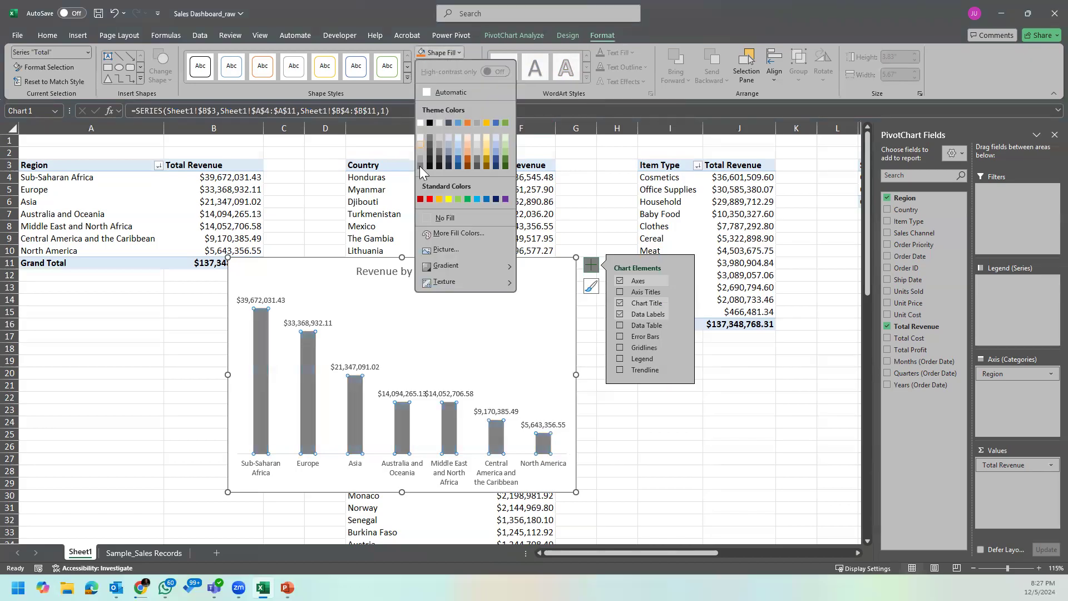
left_click(484, 124)
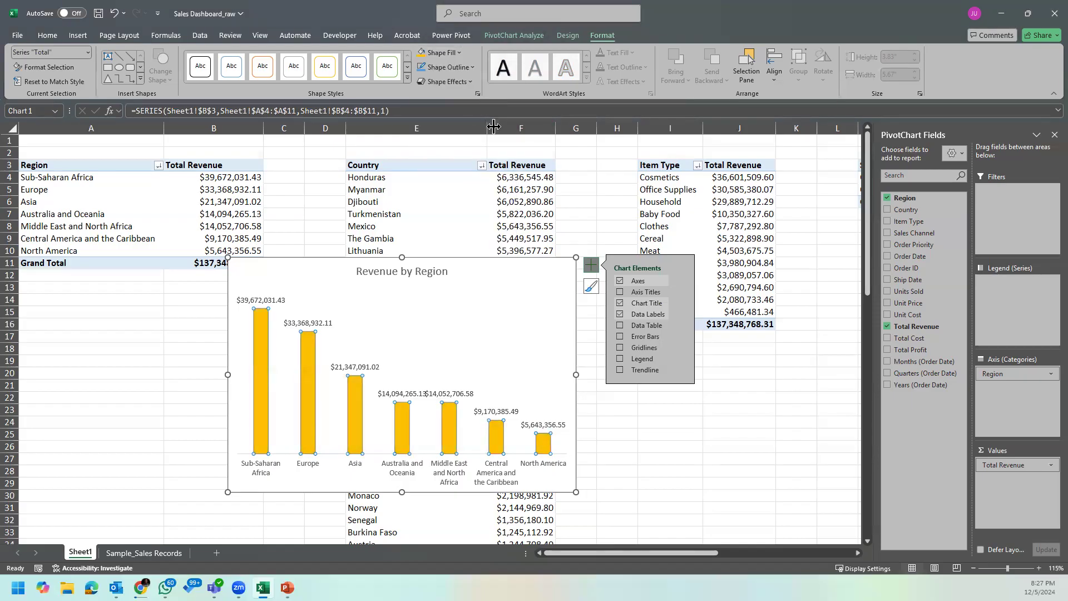
left_click(460, 52)
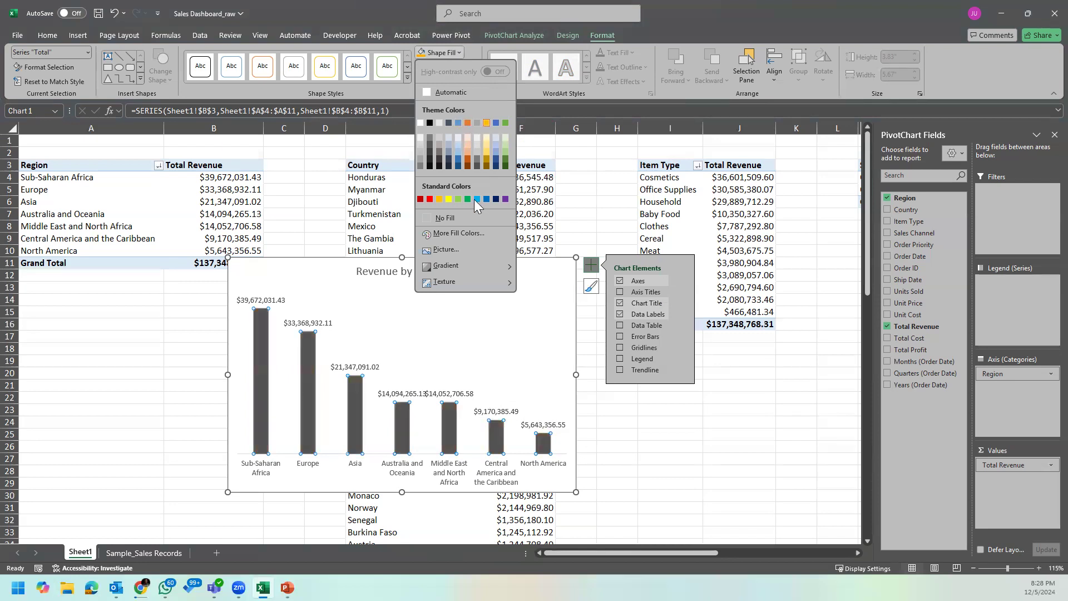
left_click(514, 342)
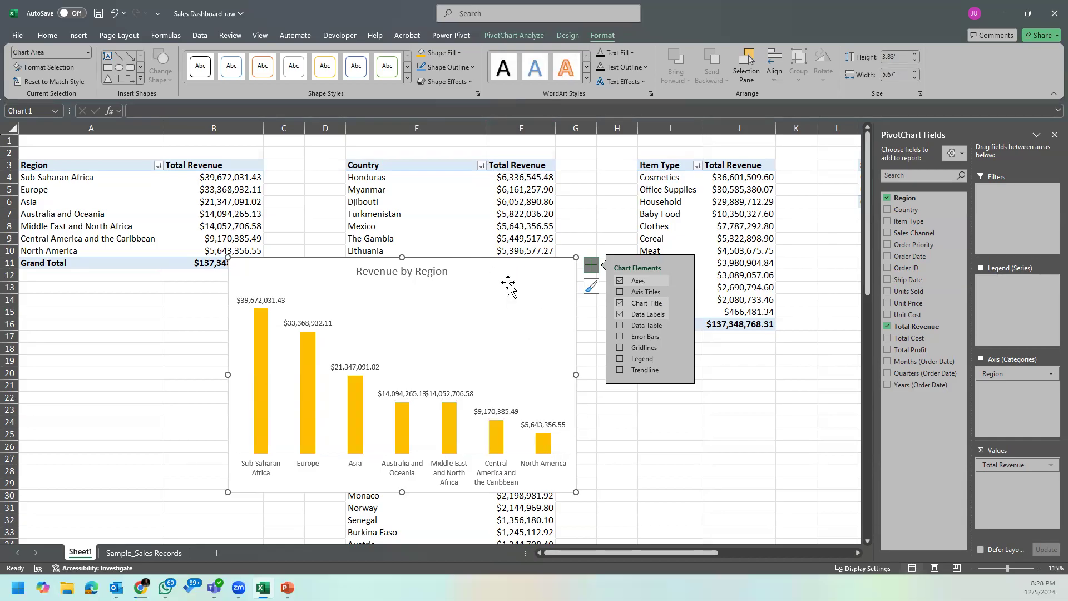
Step: Apply the light-to-dark orange monochromatic color palette to the Revenue by Region chart
left_click(593, 289)
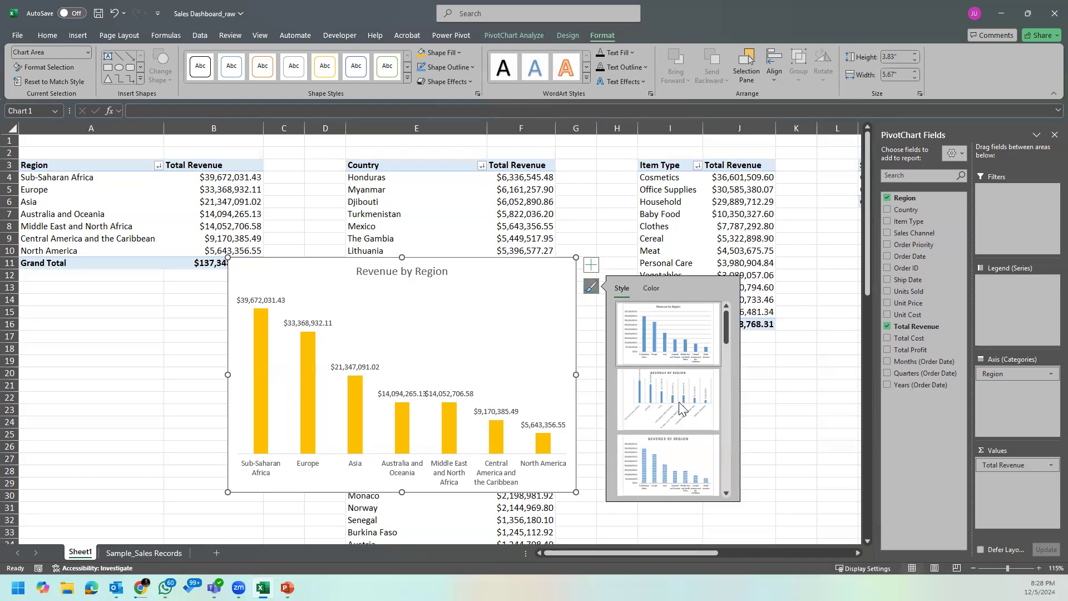
left_click(651, 287)
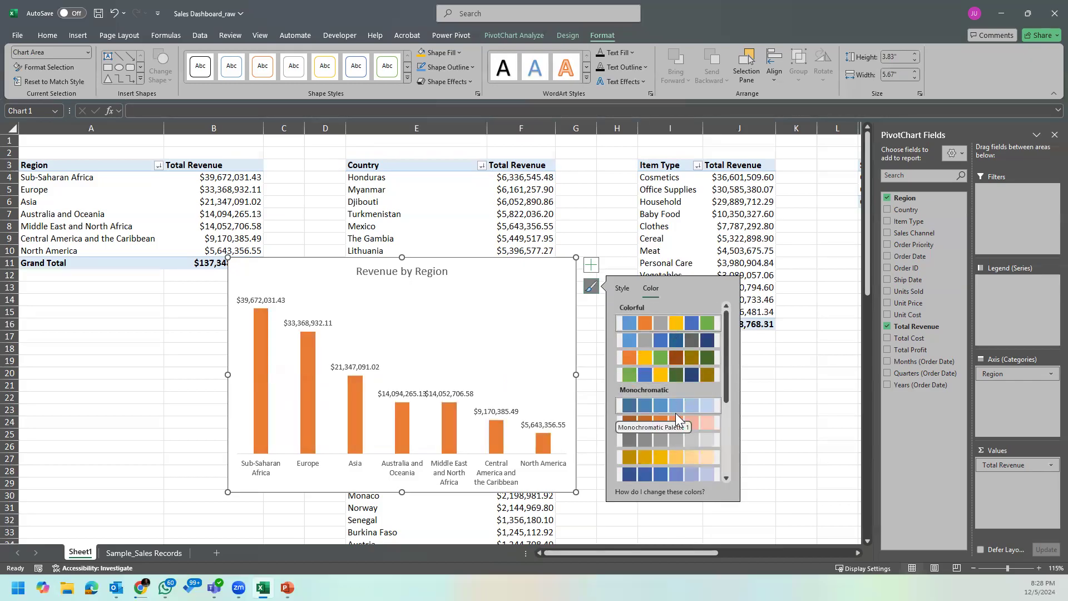
scroll(669, 460, "down", 3)
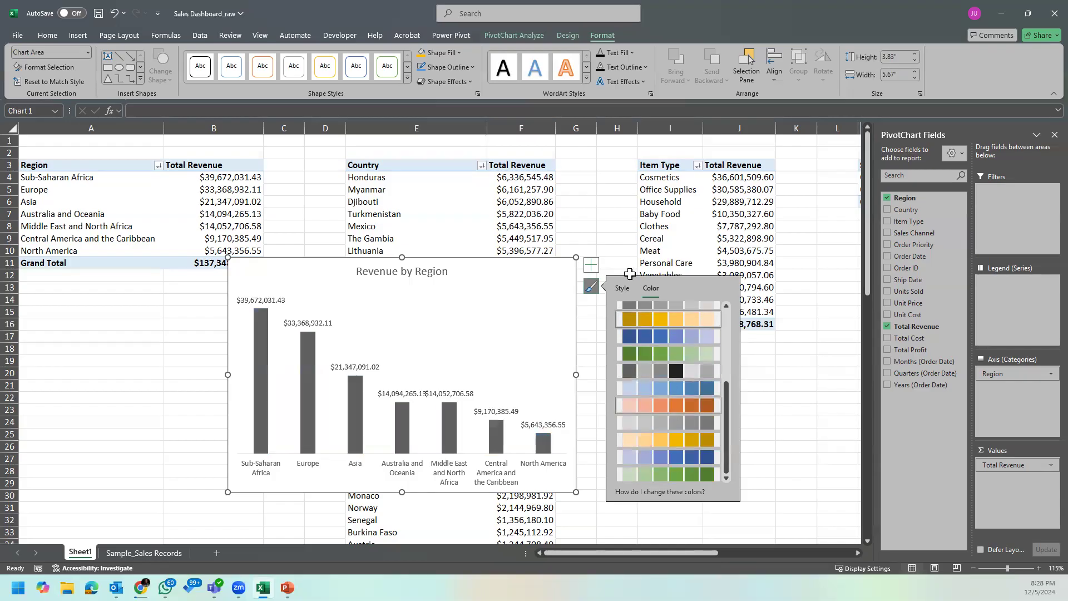
left_click(618, 403)
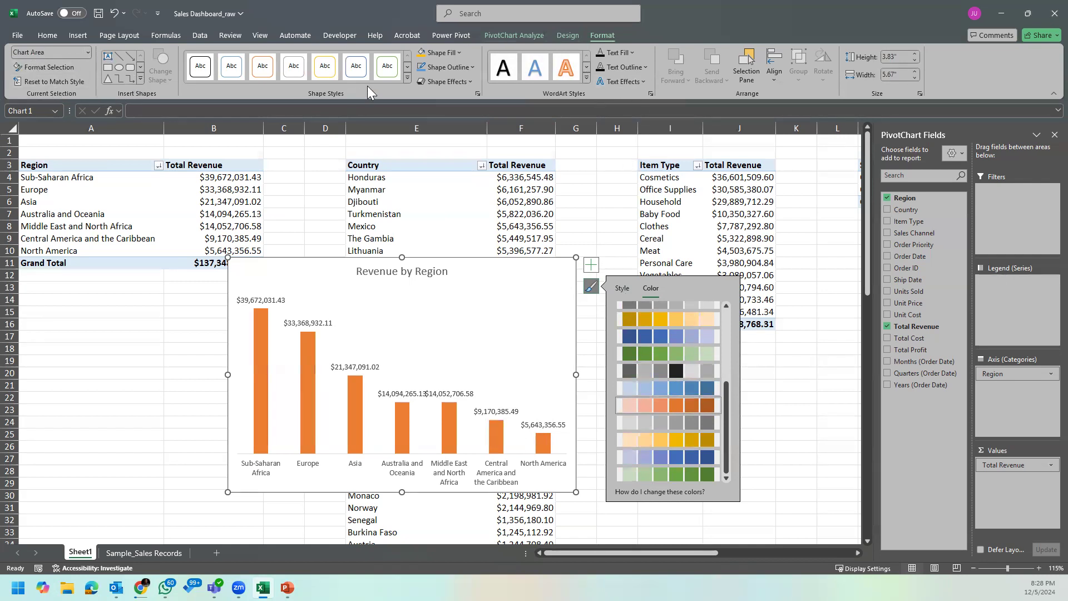
Step: Outline the chart area of the Revenue by Region chart with the darkest gray theme shade
left_click(461, 55)
left_click(462, 55)
left_click(470, 67)
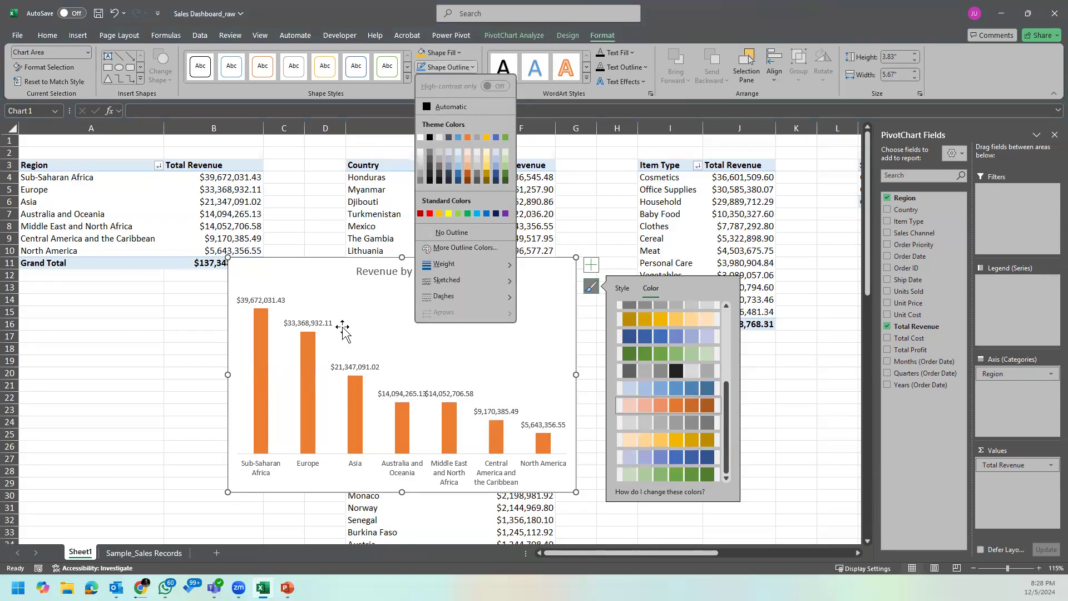
left_click(439, 175)
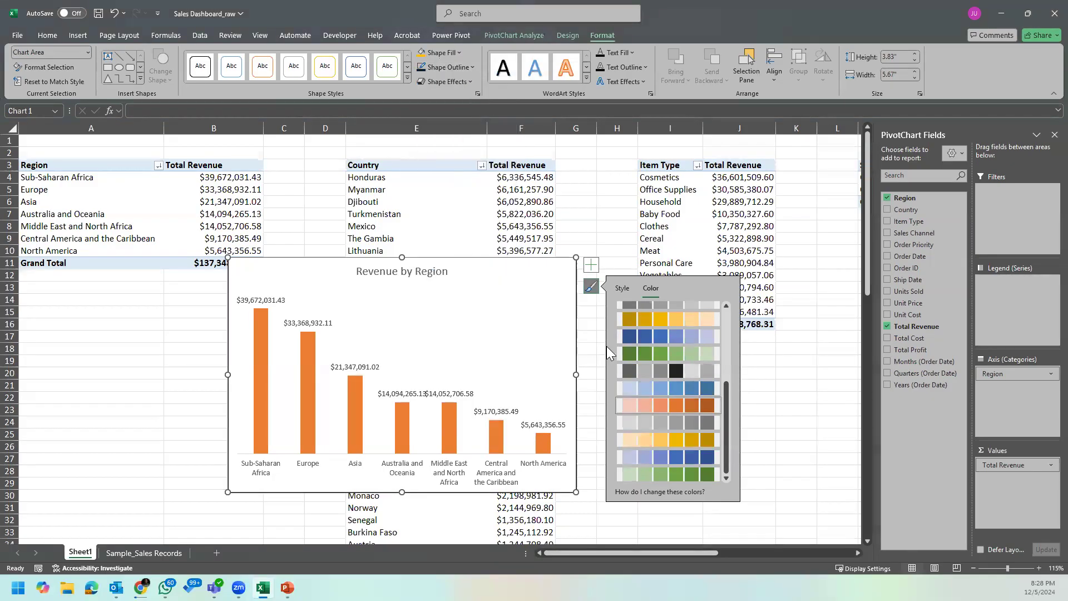
left_click(590, 348)
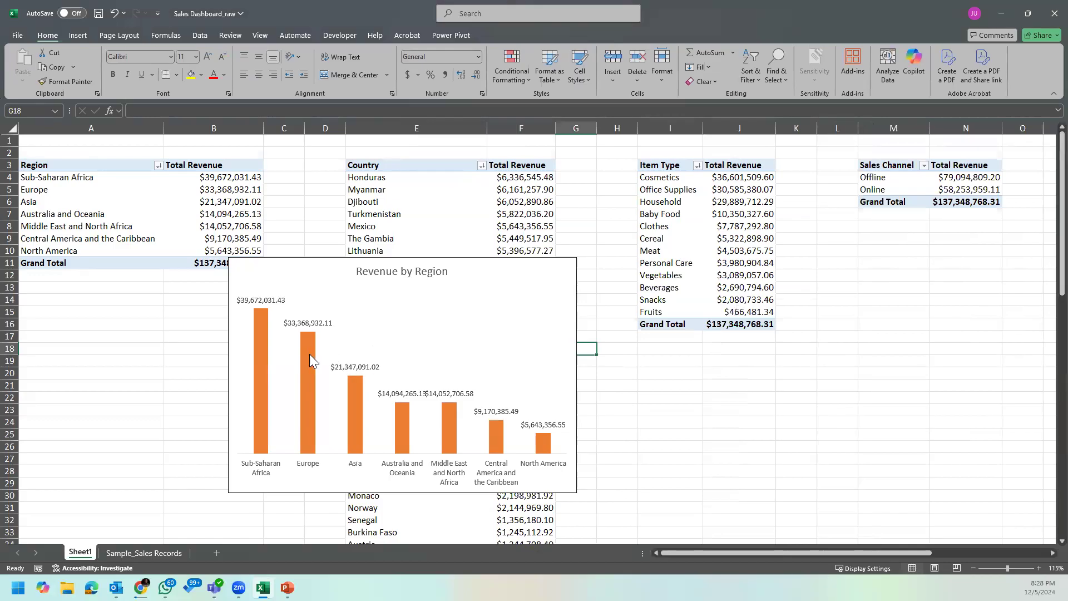
Step: Give the orange columns of the Revenue by Region chart a black outline
left_click(309, 354)
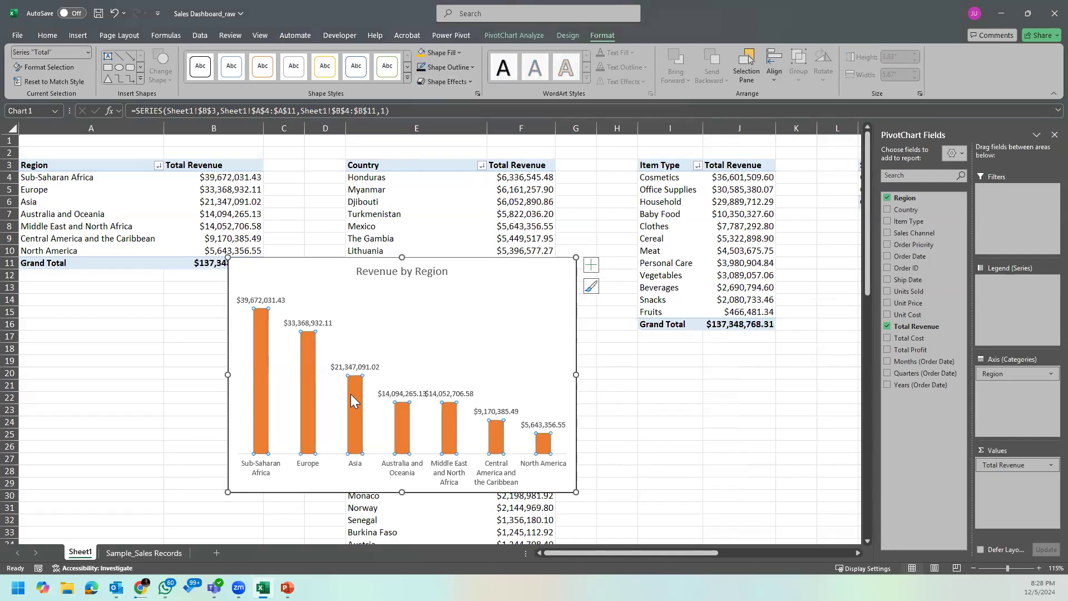
left_click(458, 69)
left_click(425, 138)
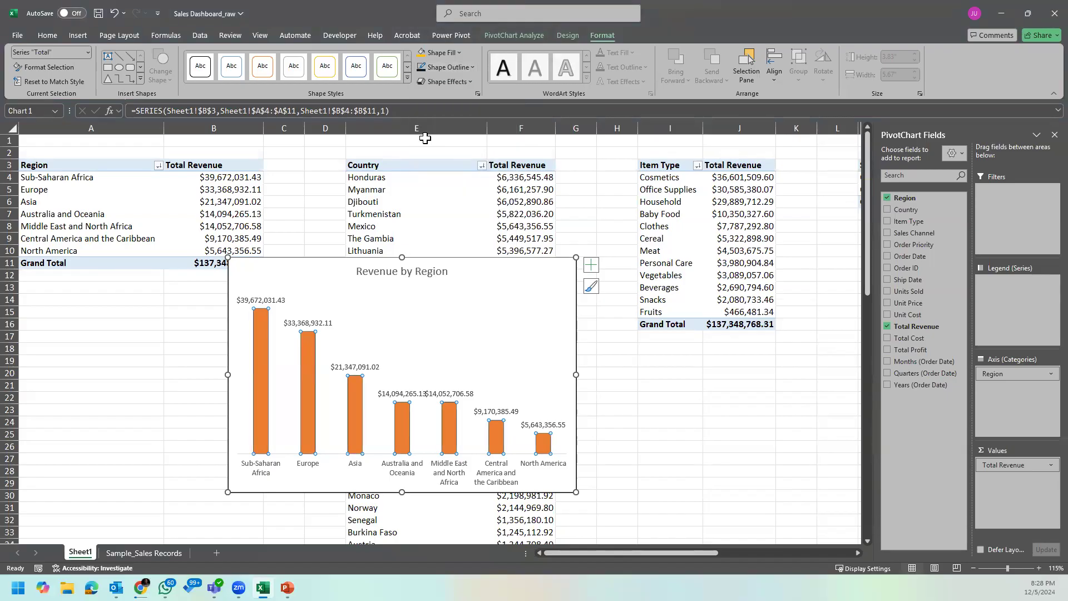
left_click(670, 373)
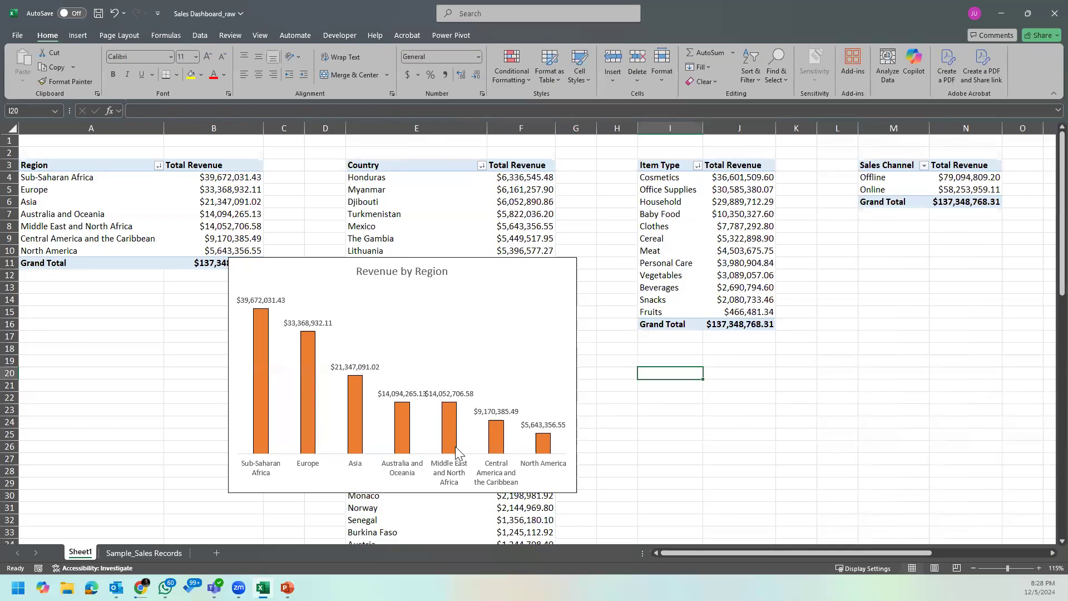
Step: Set the columns of the Revenue by Region chart to No Outline
left_click(455, 429)
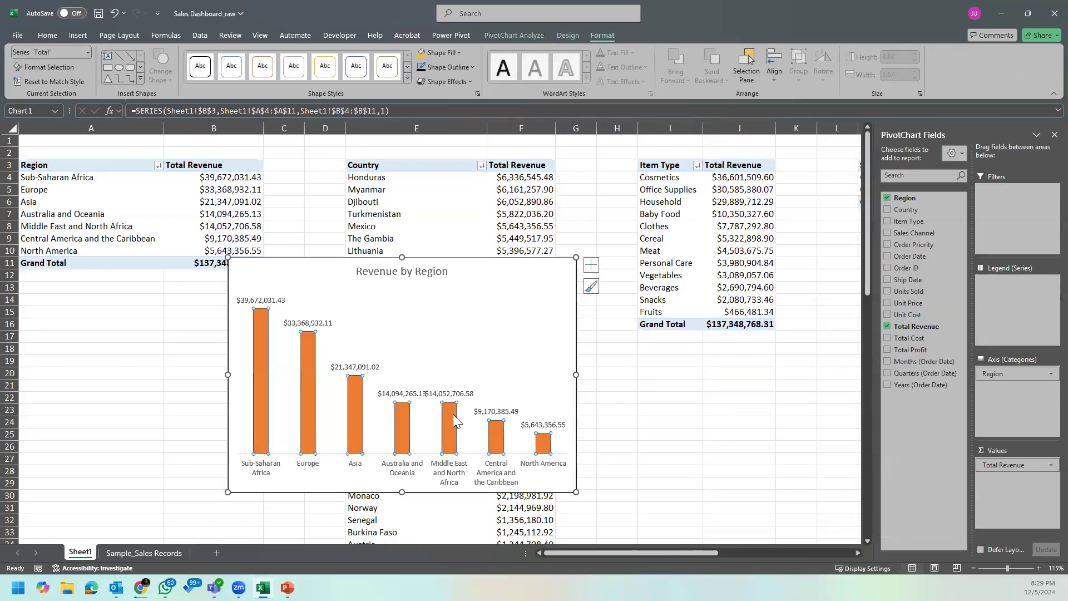
left_click(456, 66)
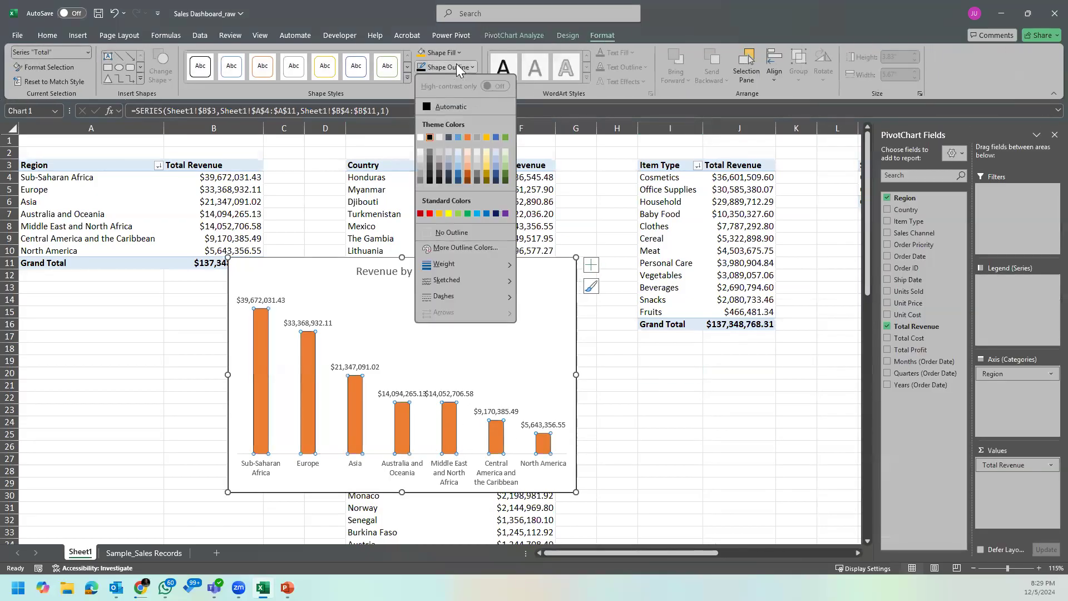
left_click(454, 233)
left_click(647, 420)
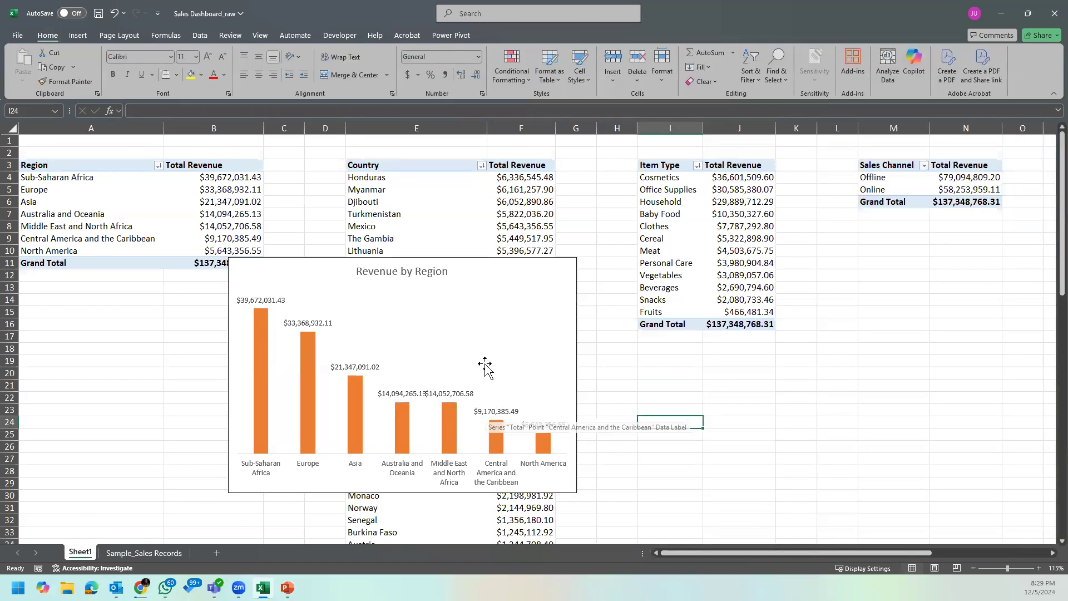
Step: Set the text direction of the Revenue by Region chart's data labels to rotate all text 90°
left_click(490, 268)
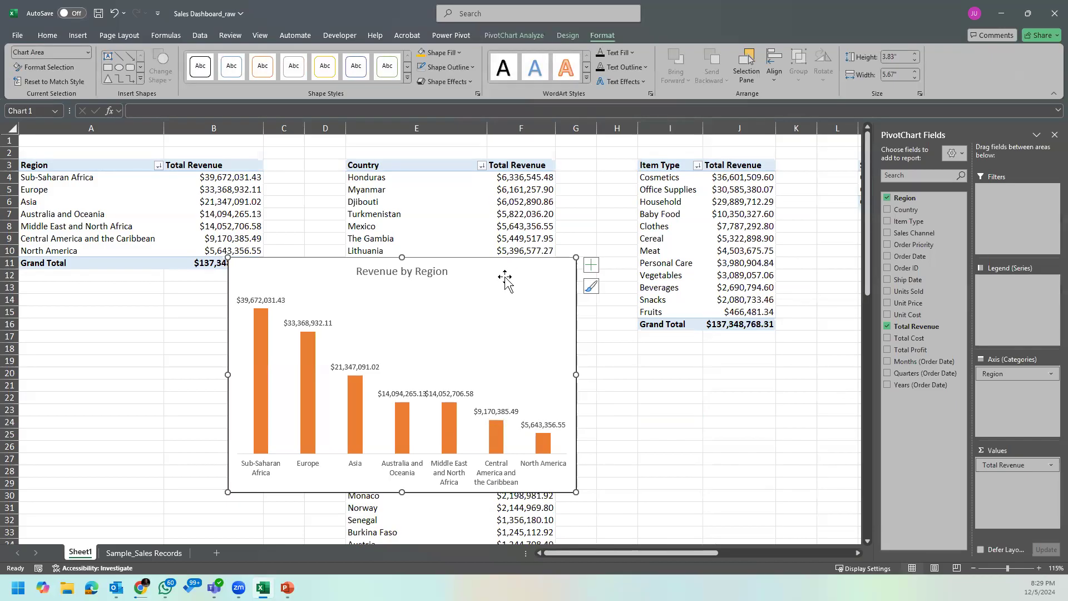
left_click(260, 301)
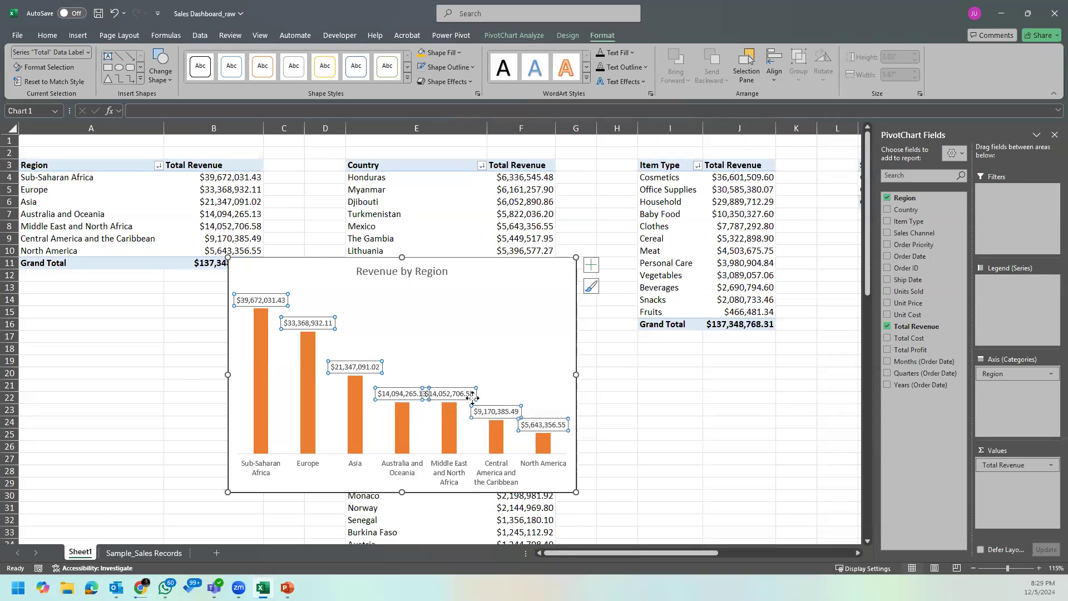
right_click(405, 396)
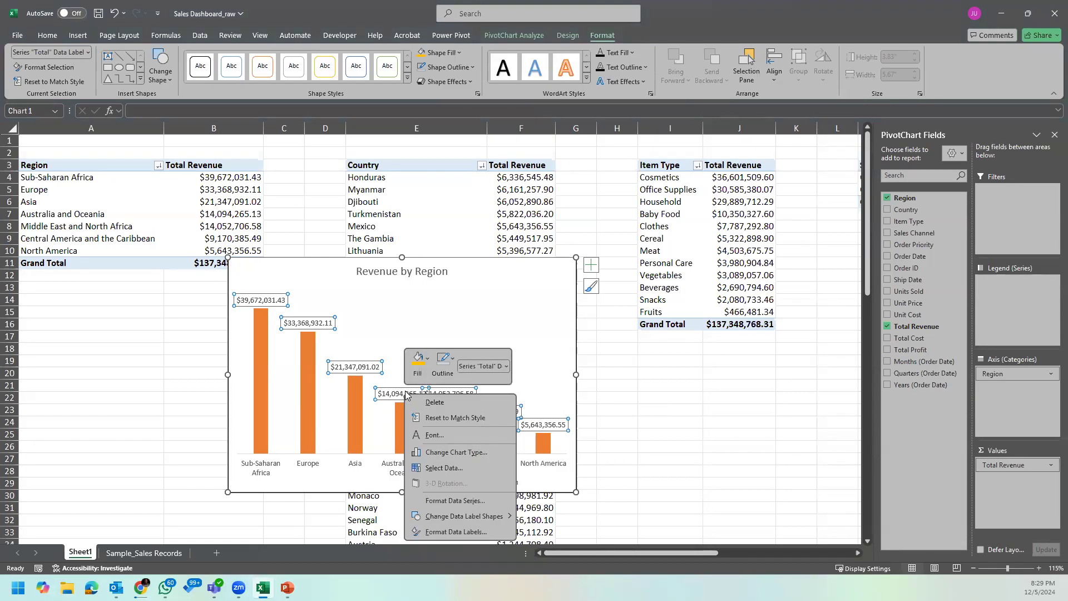
left_click(474, 530)
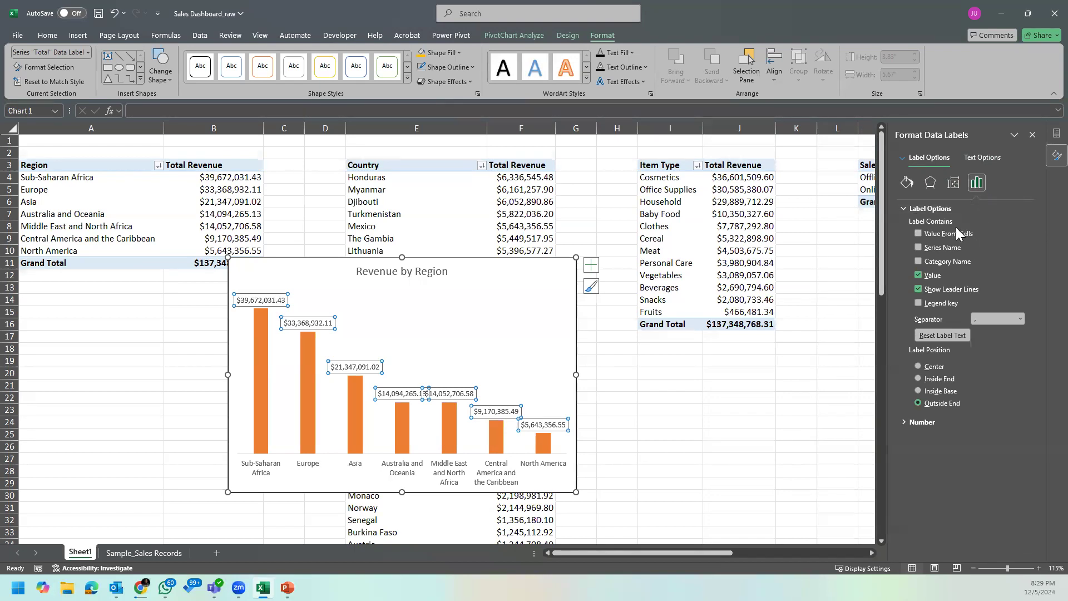
left_click(959, 185)
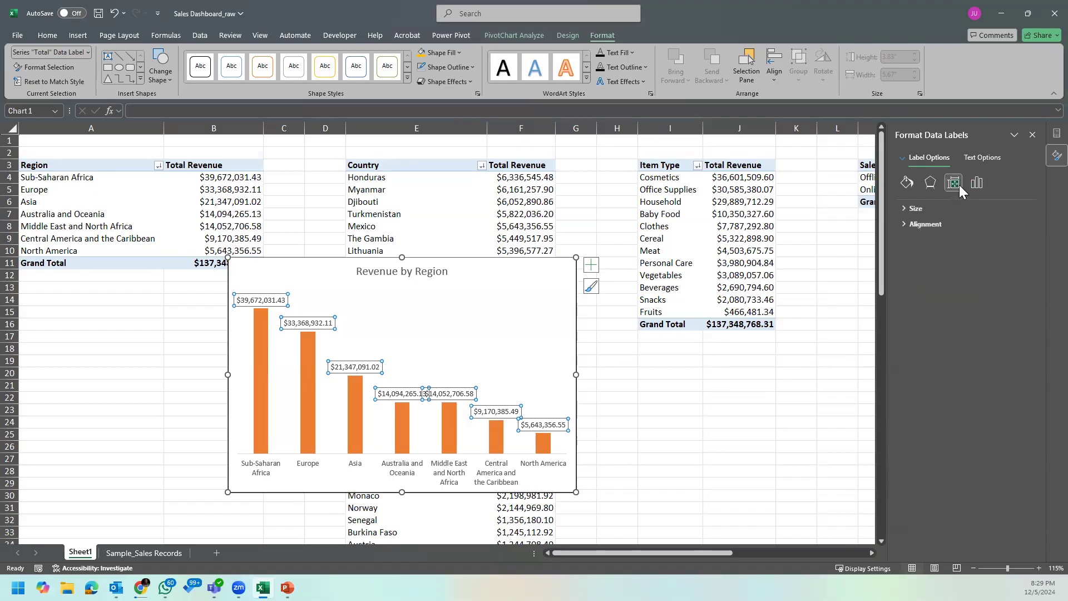
left_click(912, 211)
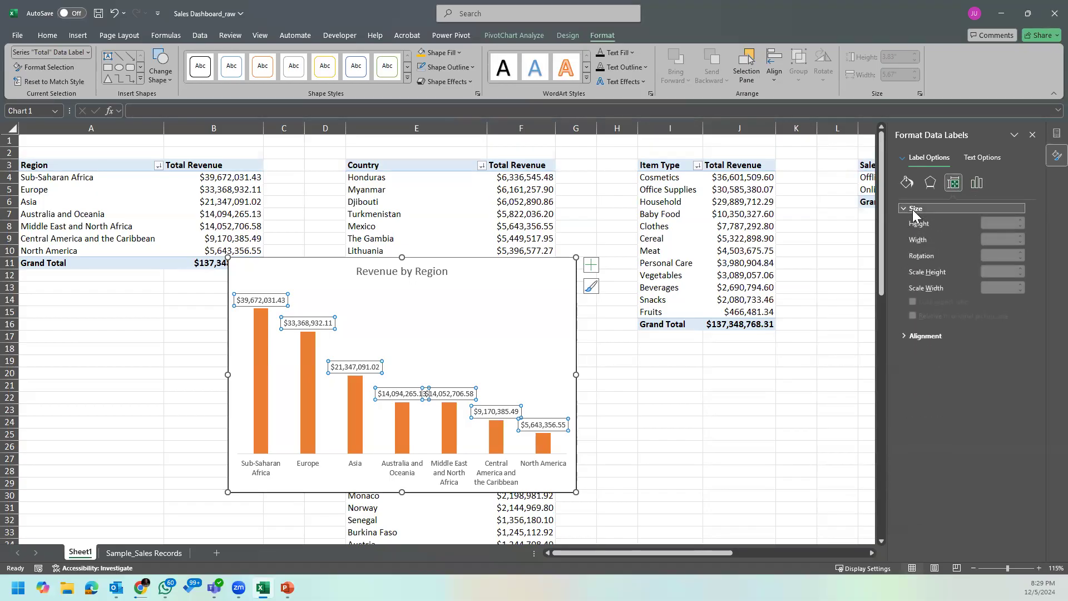
left_click(912, 210)
left_click(910, 225)
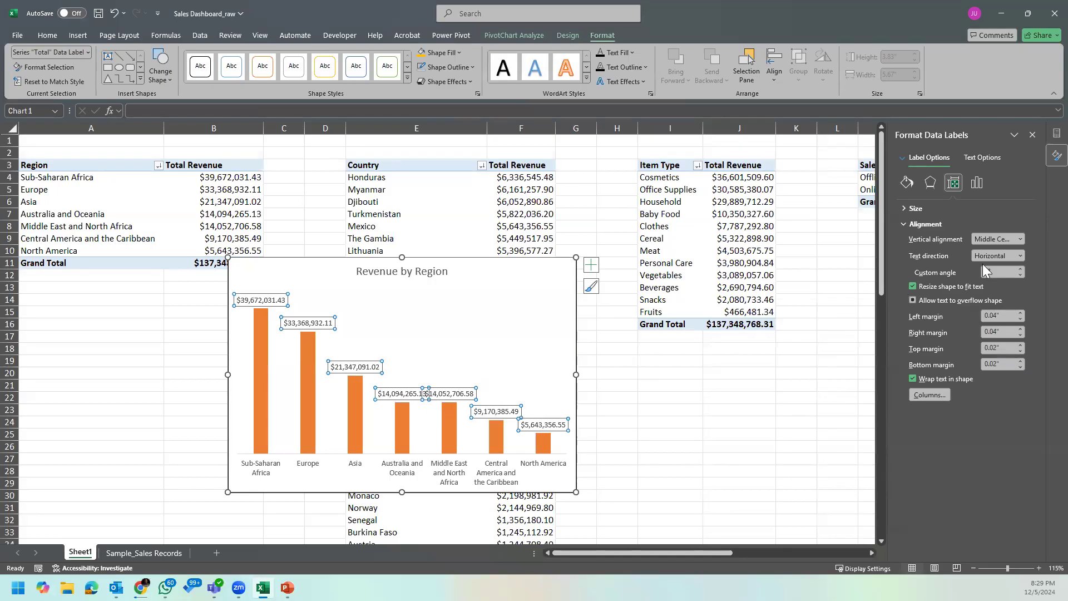
left_click(1008, 257)
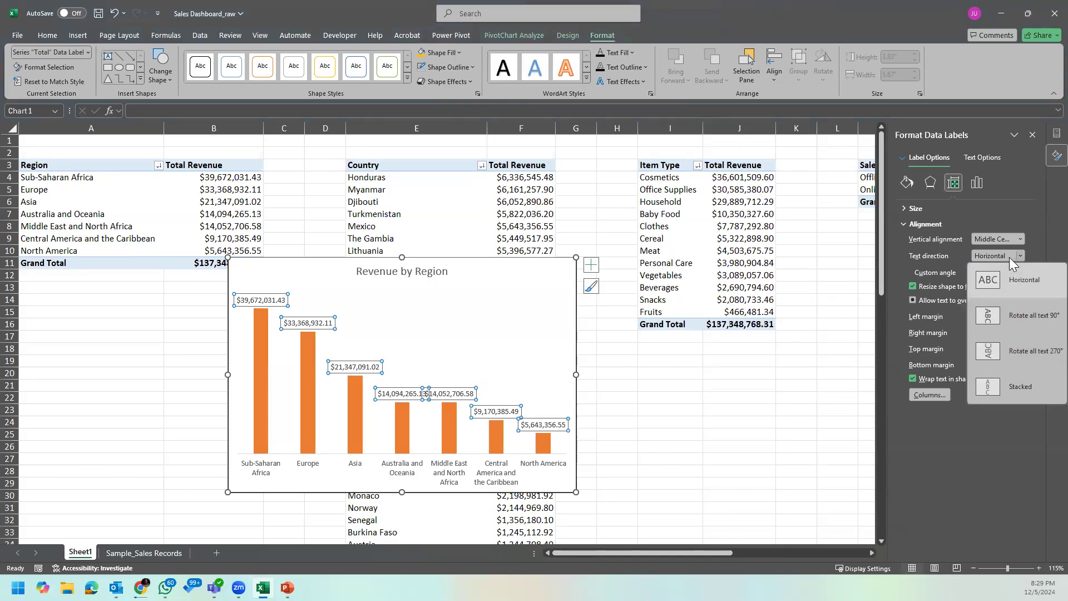
left_click(1032, 317)
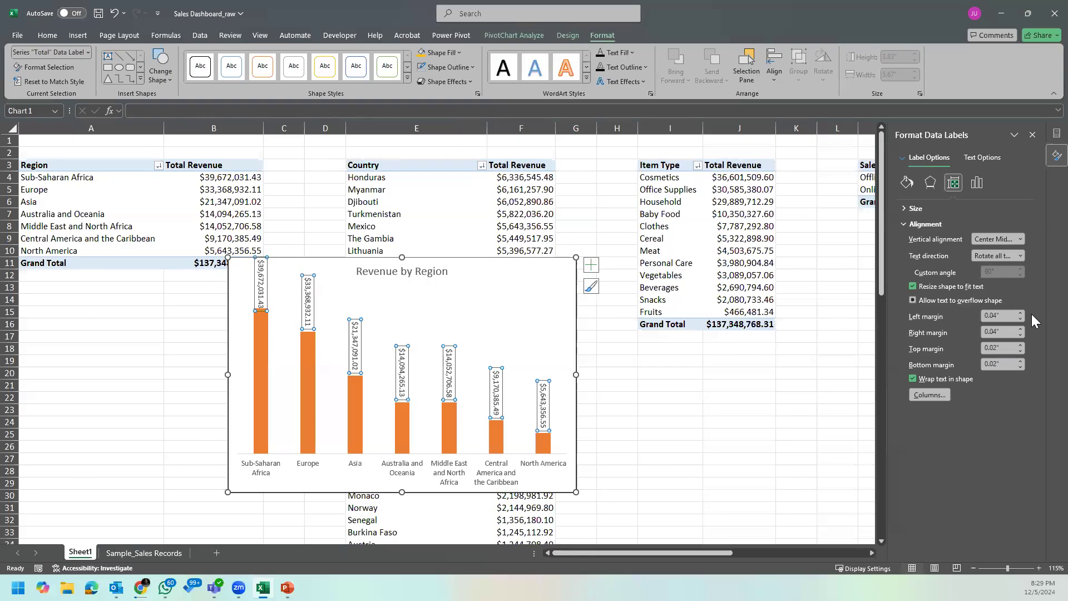
Step: Try the Rotate all text 270°, Stacked and Rotate all text 90° directions on the Revenue by Region chart's data labels
left_click(1010, 255)
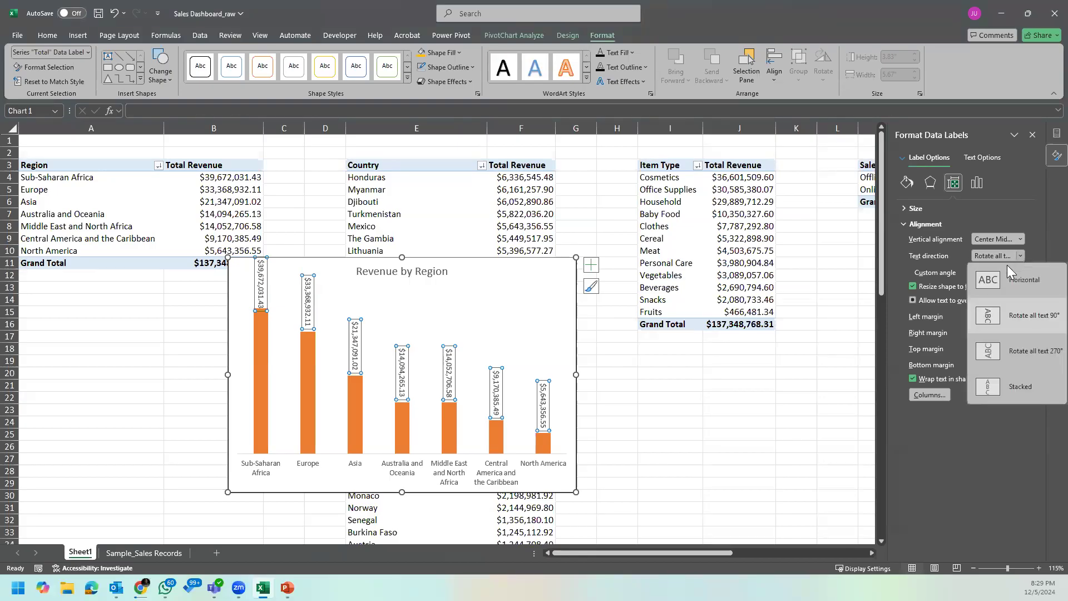
left_click(1020, 350)
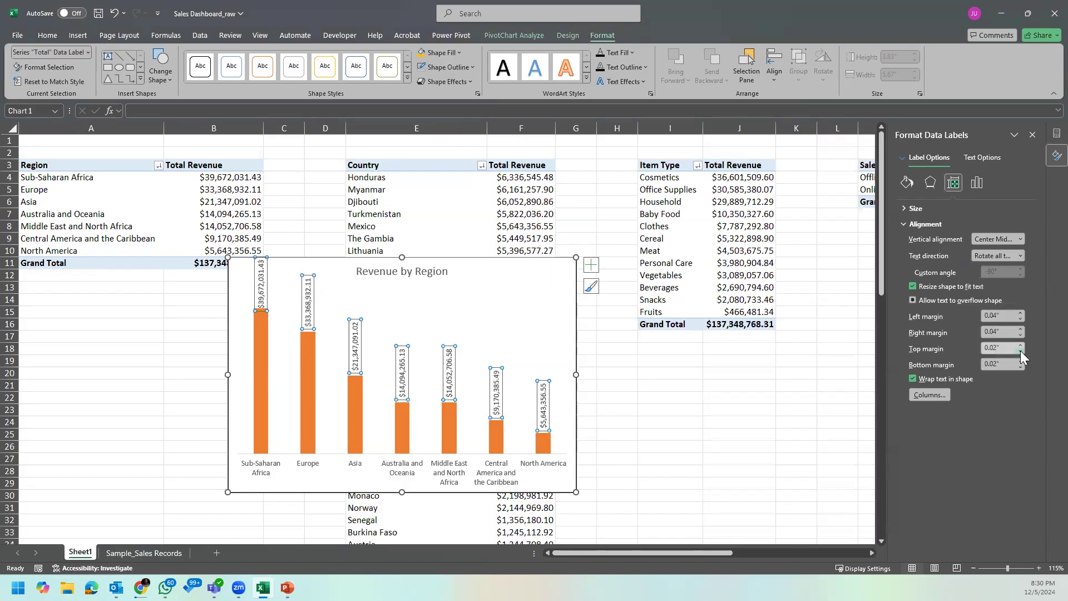
left_click(1004, 256)
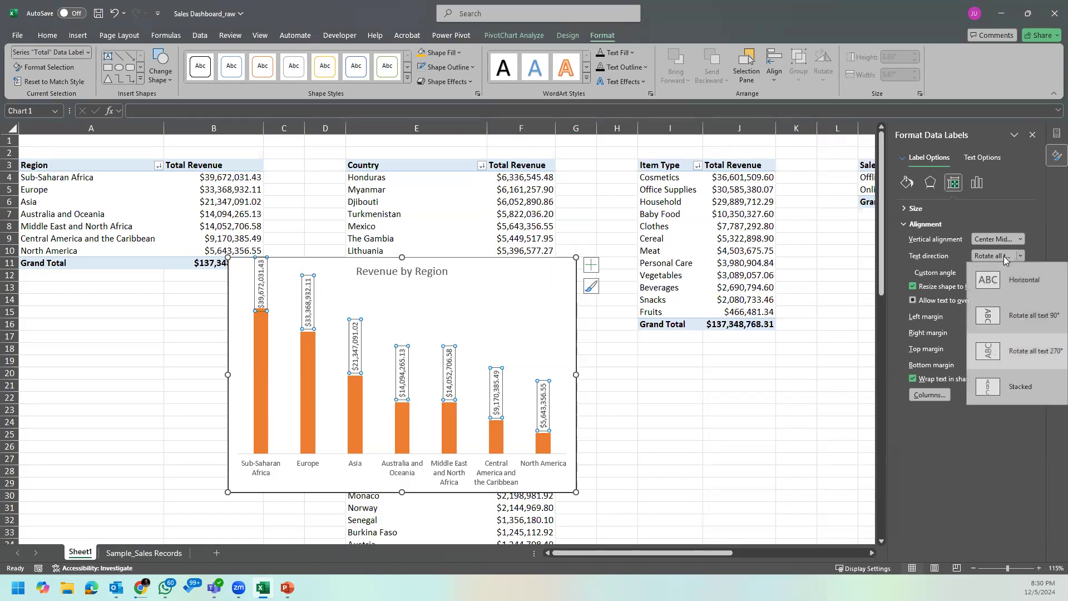
left_click(1010, 386)
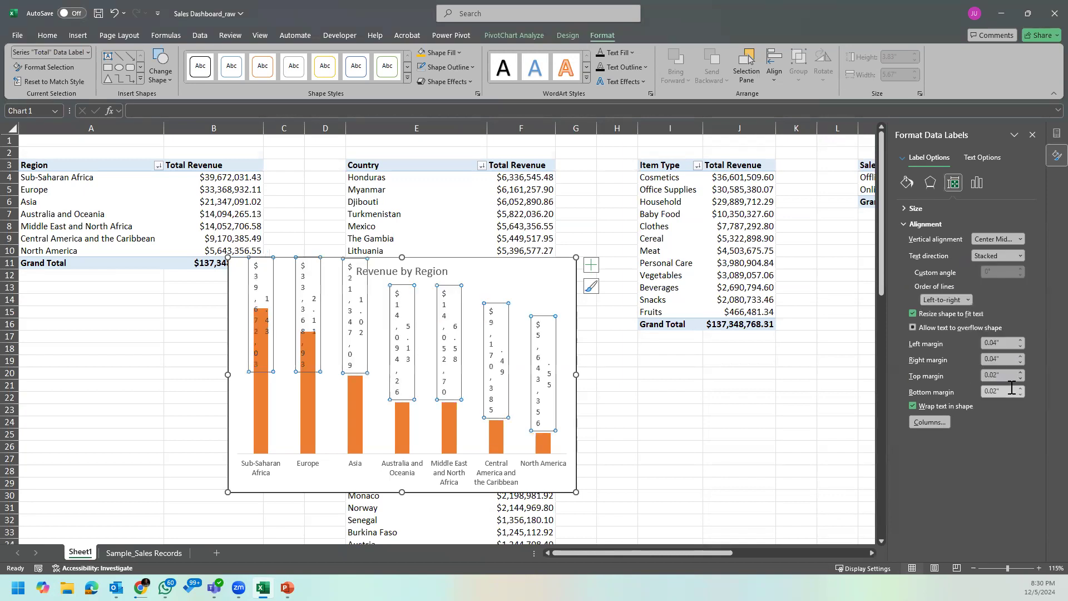
left_click(994, 255)
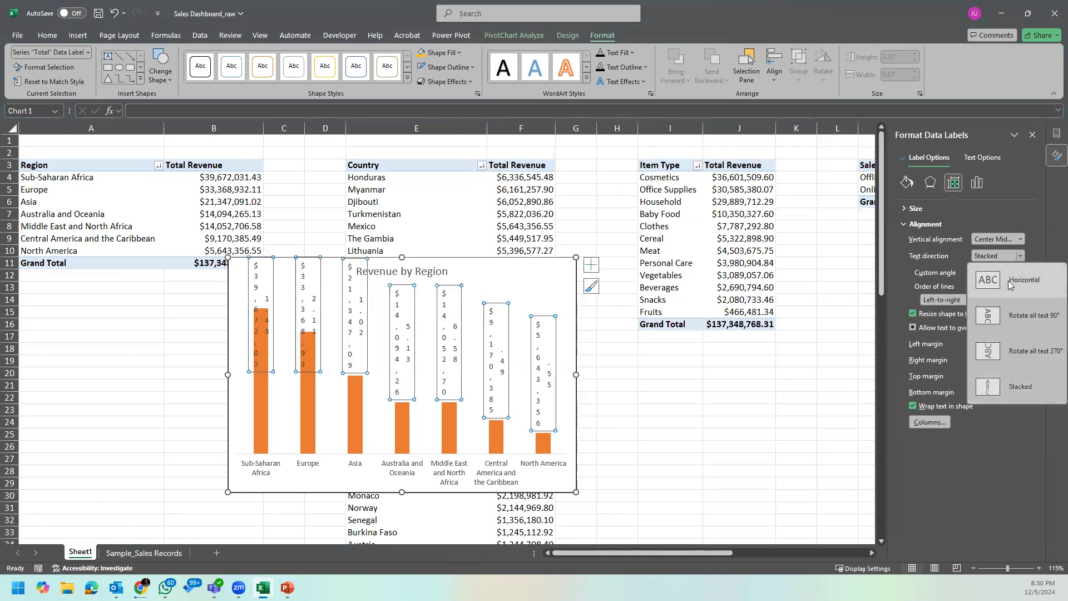
left_click(1018, 315)
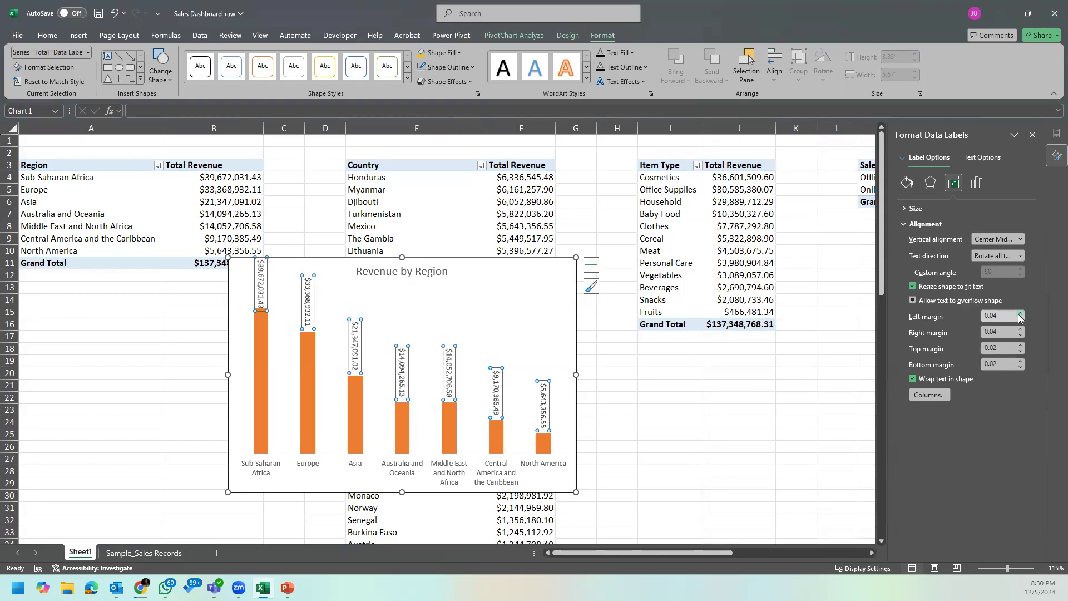
left_click(1002, 256)
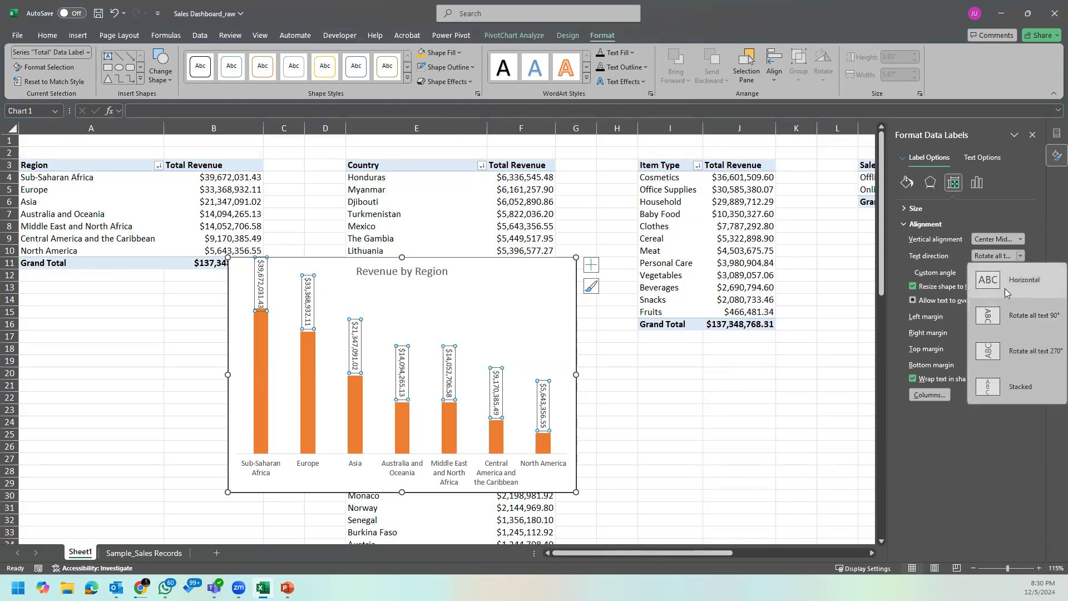
left_click(1004, 347)
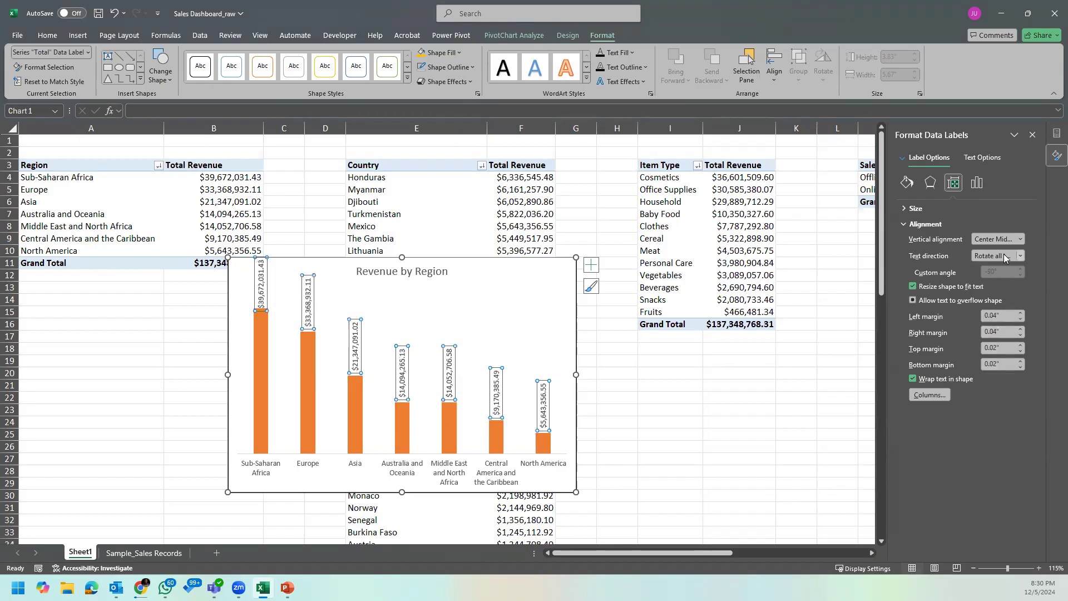
left_click(1009, 239)
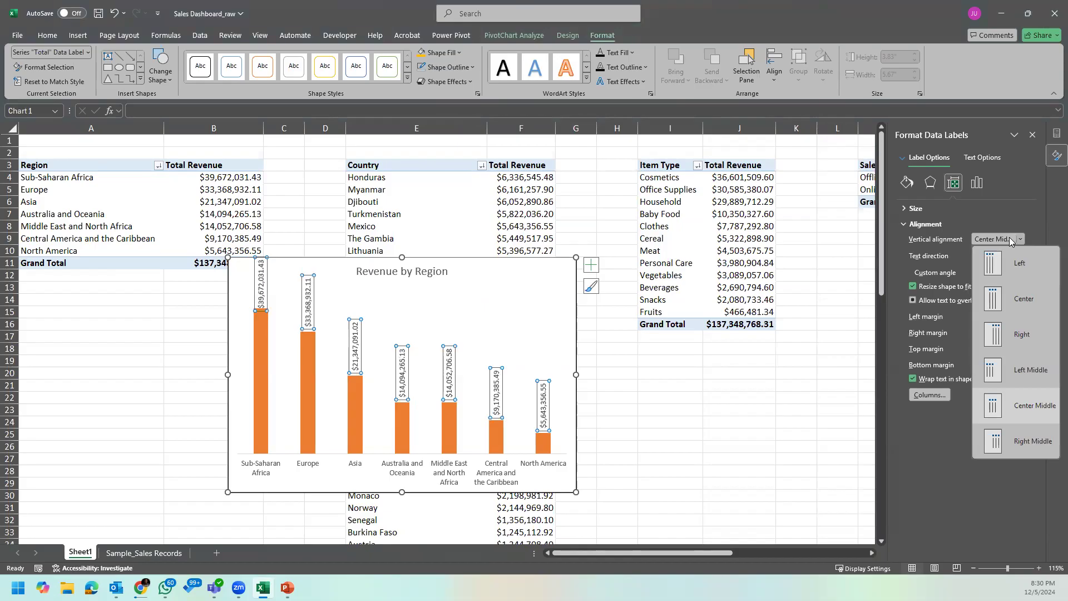
left_click(1009, 238)
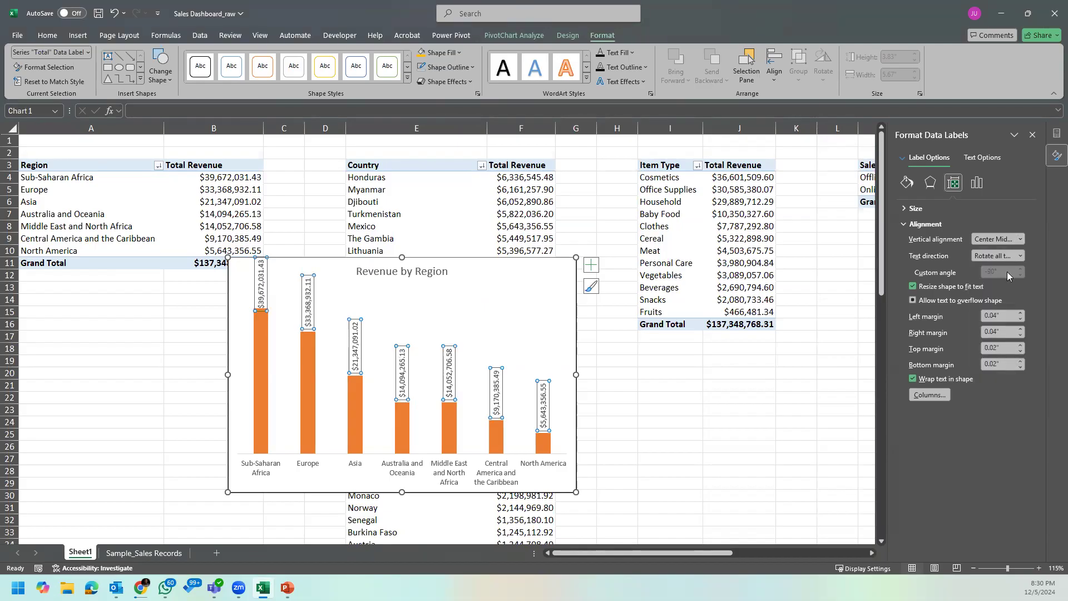
Step: Set the data labels of the Revenue by Region chart to horizontal text direction with a custom angle of -15°
left_click(1010, 256)
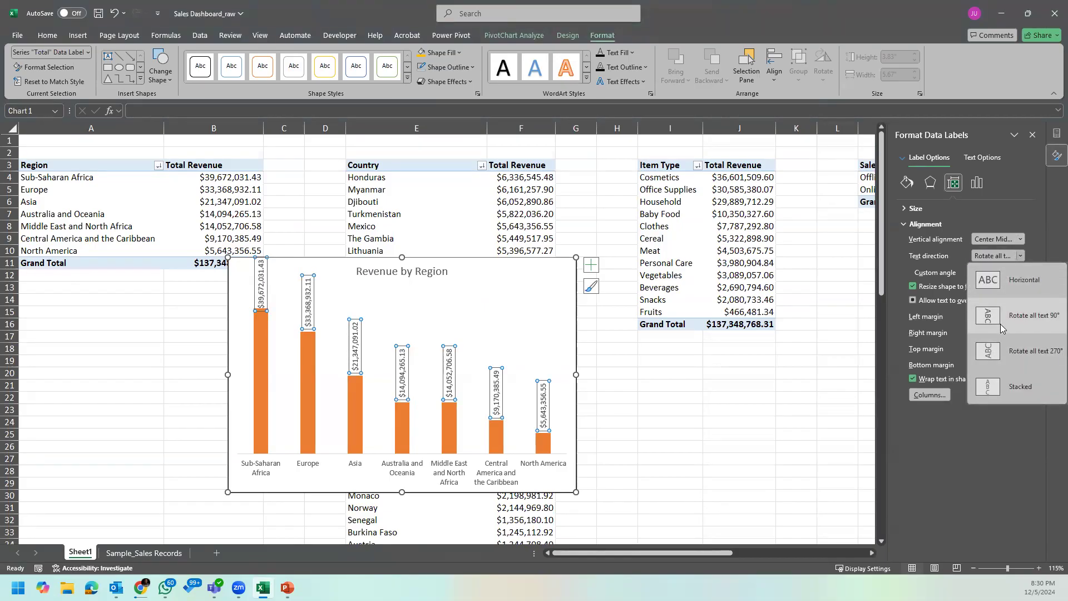
left_click(1016, 278)
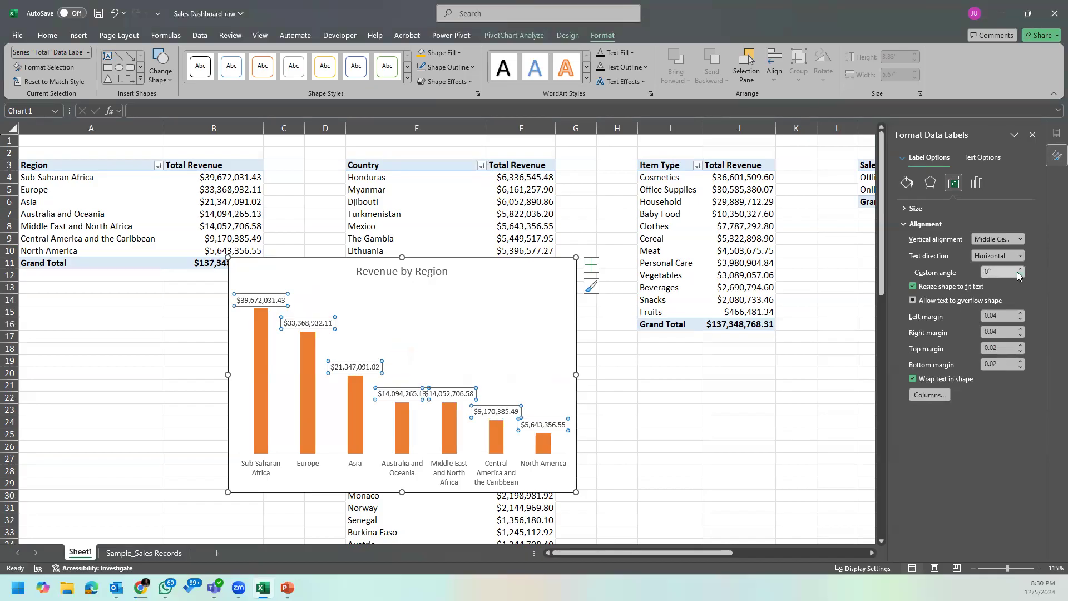
left_click(1021, 275)
left_click(1020, 274)
left_click(1020, 275)
left_click(1020, 275)
left_click(1020, 275)
left_click(1020, 275)
left_click(1020, 275)
left_click(1020, 275)
left_click(1020, 275)
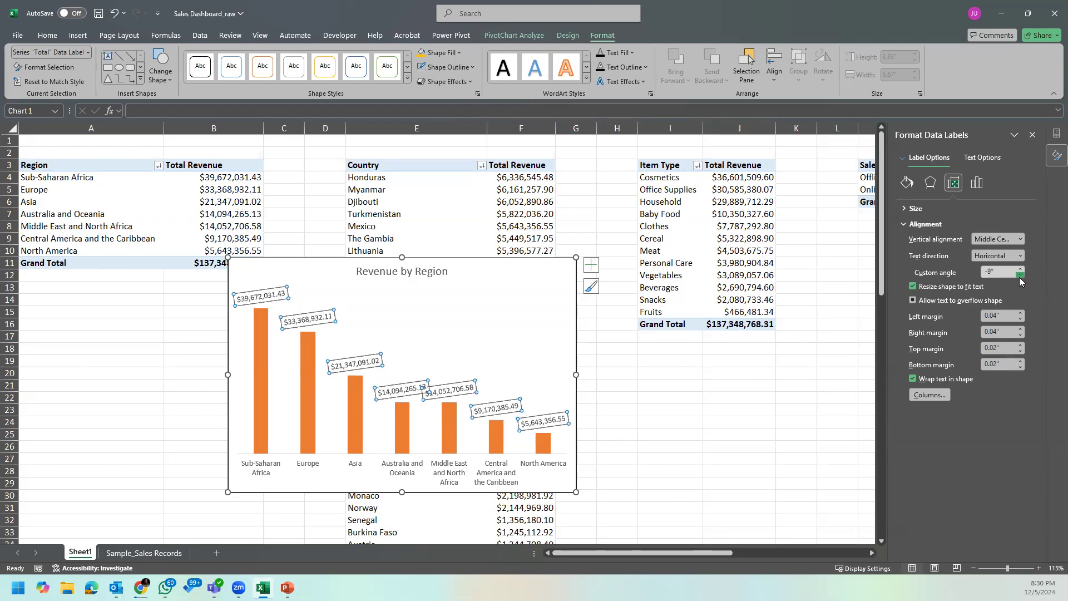
left_click(1020, 275)
left_click(1021, 275)
left_click(1020, 276)
left_click(1020, 276)
left_click(1020, 276)
left_click(1021, 276)
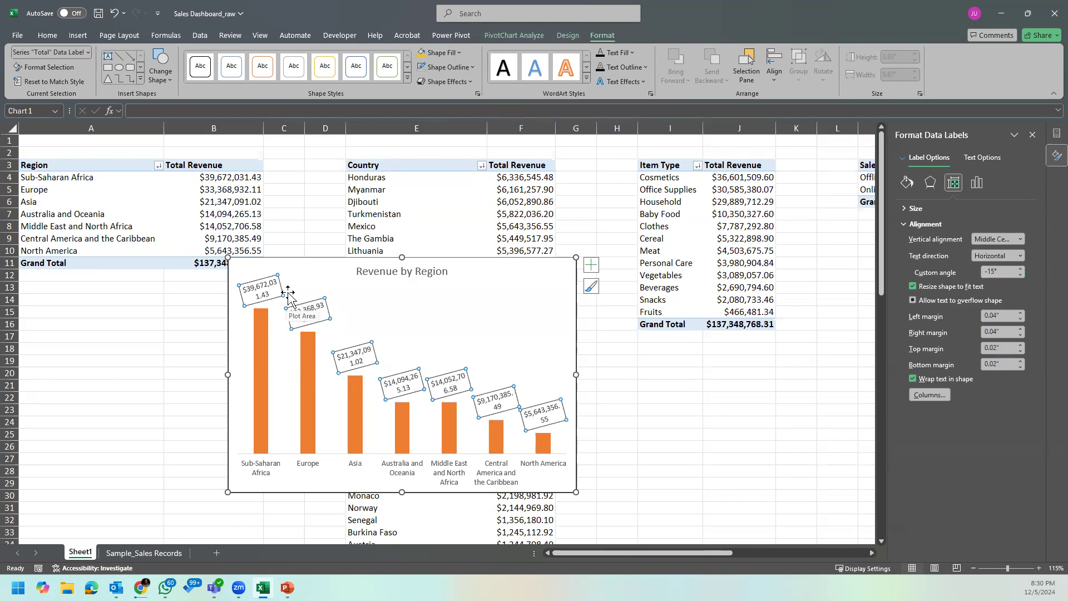
Step: Resize the Revenue by Region chart to about 3.63" high by 5.97" wide and shift it slightly down and left
left_click_drag(401, 257, 409, 236)
left_click_drag(577, 365, 643, 362)
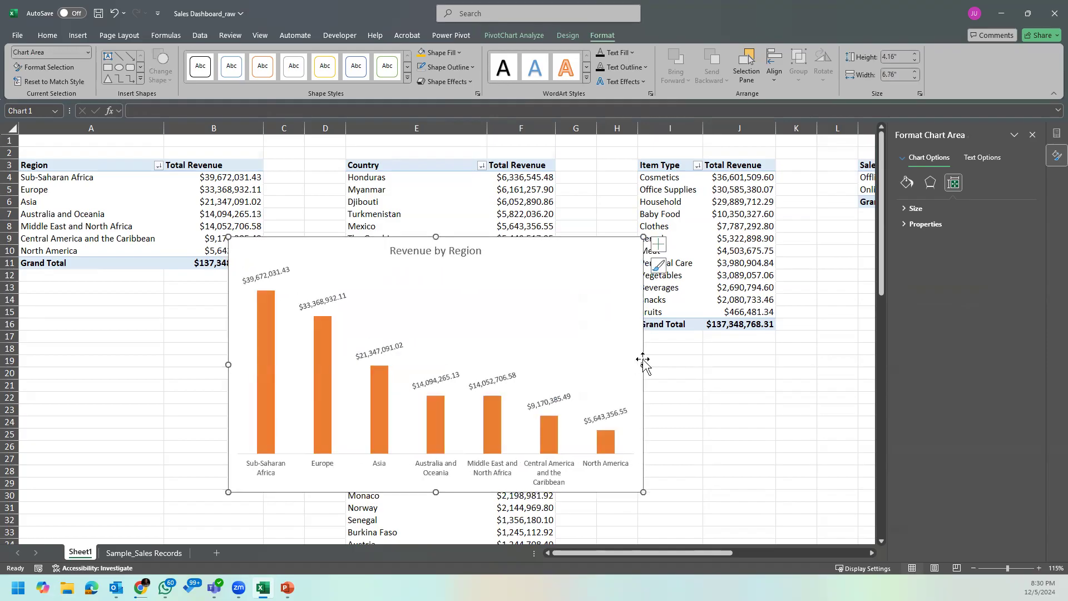
left_click_drag(643, 492, 584, 458)
left_click_drag(508, 243, 482, 269)
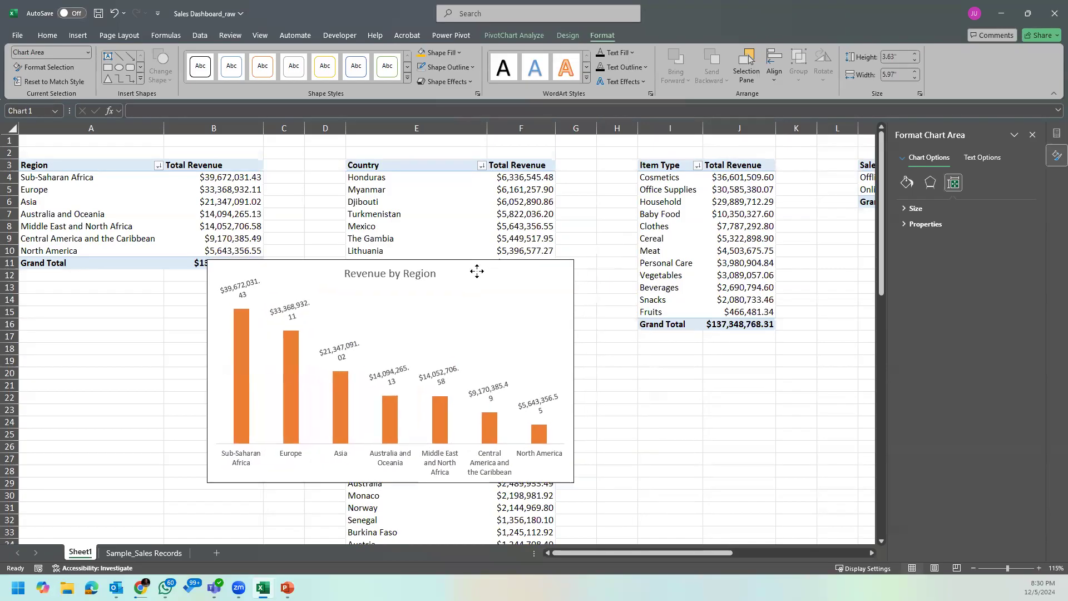
Step: Reduce the font size of the Revenue by Region chart's data labels to 8
left_click(302, 315)
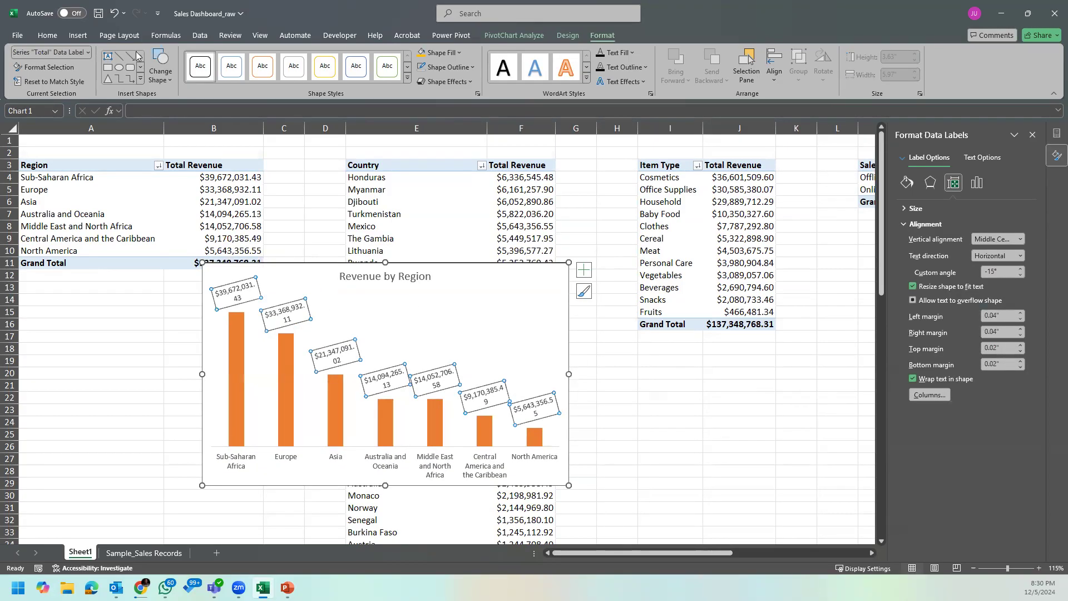
left_click(48, 36)
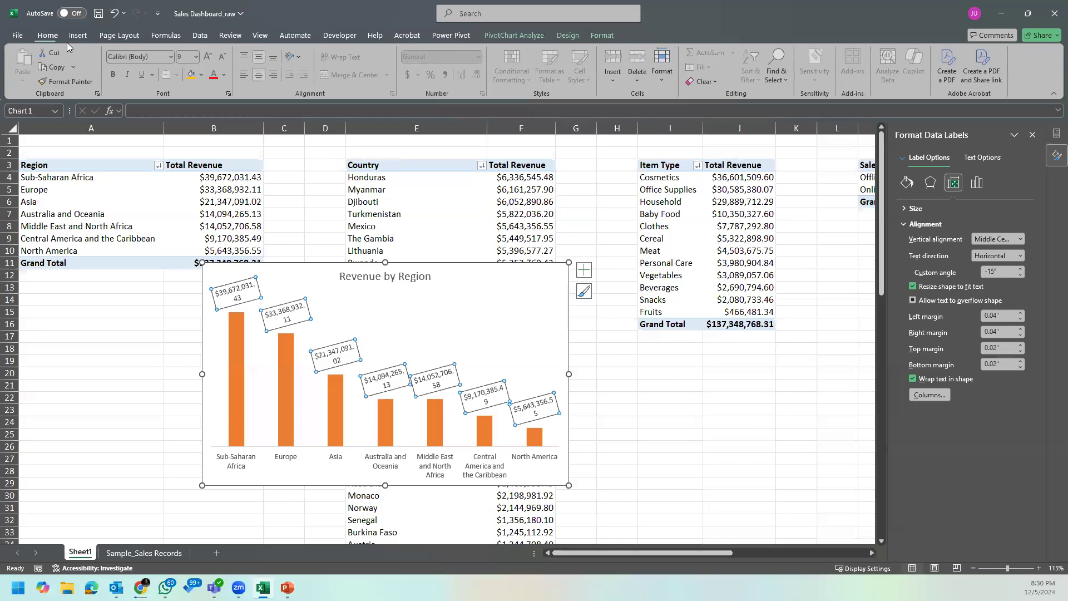
left_click(223, 58)
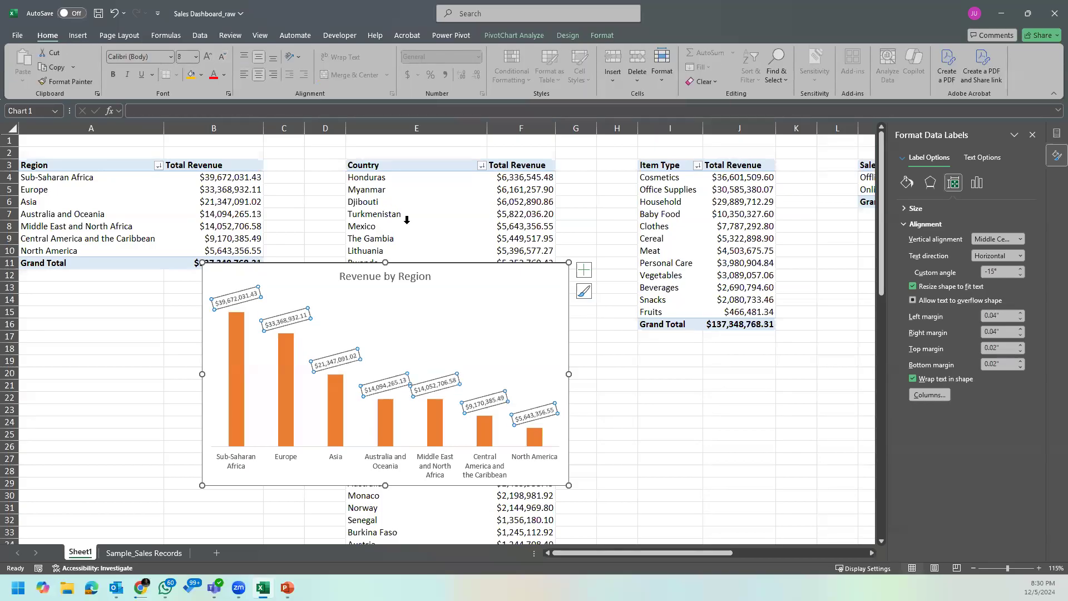
left_click(549, 364)
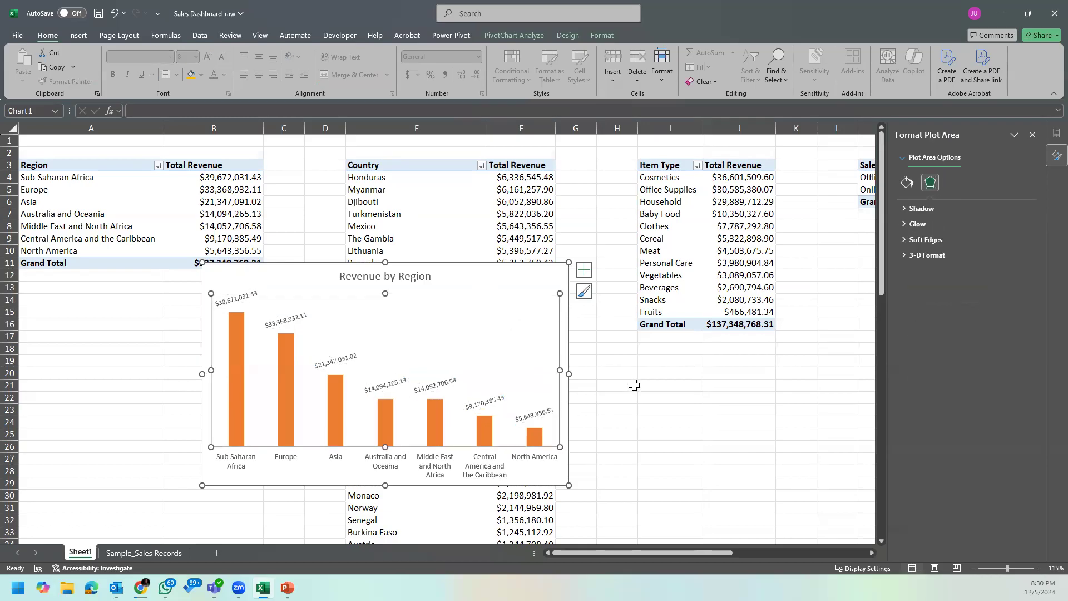
Step: Set the custom angle of the Revenue by Region chart's data labels to -8°
left_click(349, 358)
left_click(953, 183)
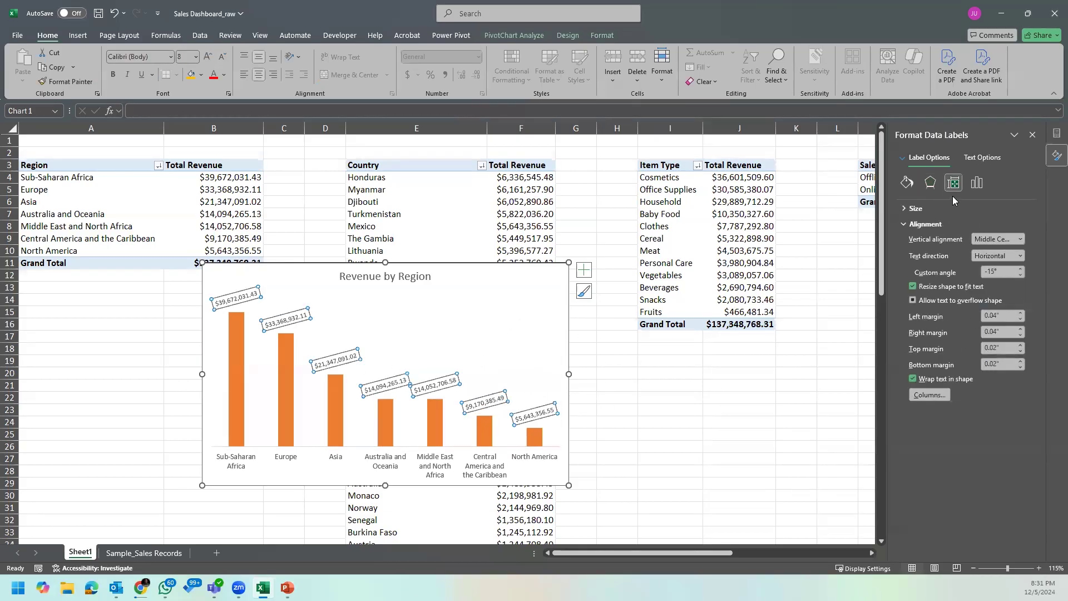
left_click(1020, 269)
left_click(1020, 269)
left_click(1020, 269)
left_click(1020, 269)
left_click(1020, 269)
left_click(1020, 269)
left_click(1020, 269)
left_click(1020, 269)
left_click(1020, 269)
left_click(1020, 269)
left_click(1020, 269)
left_click(1021, 275)
left_click(1021, 275)
left_click(1021, 275)
left_click(1022, 275)
left_click(1021, 275)
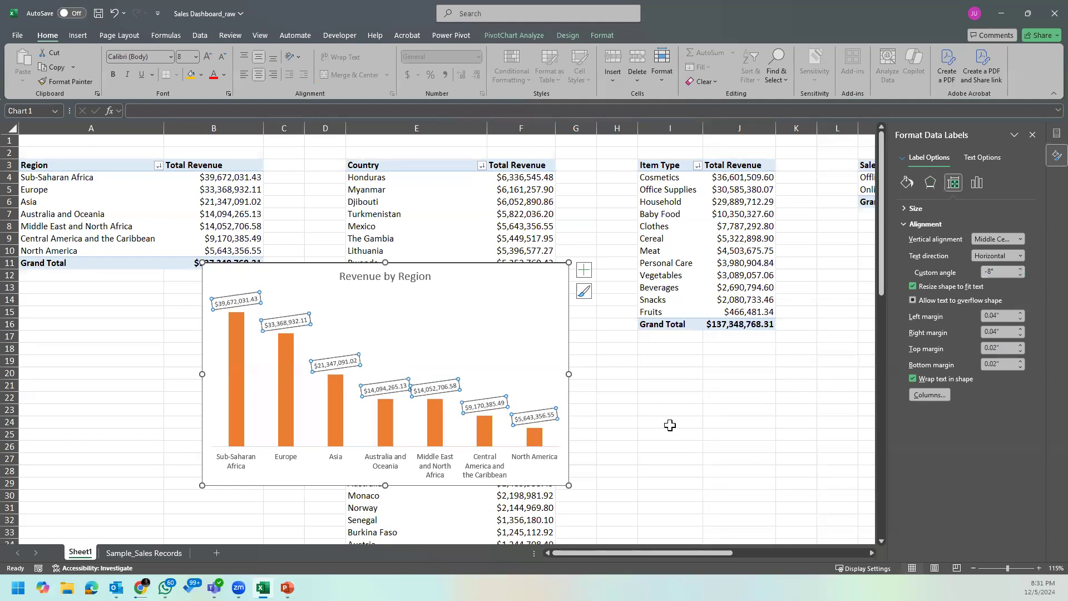
left_click(538, 359)
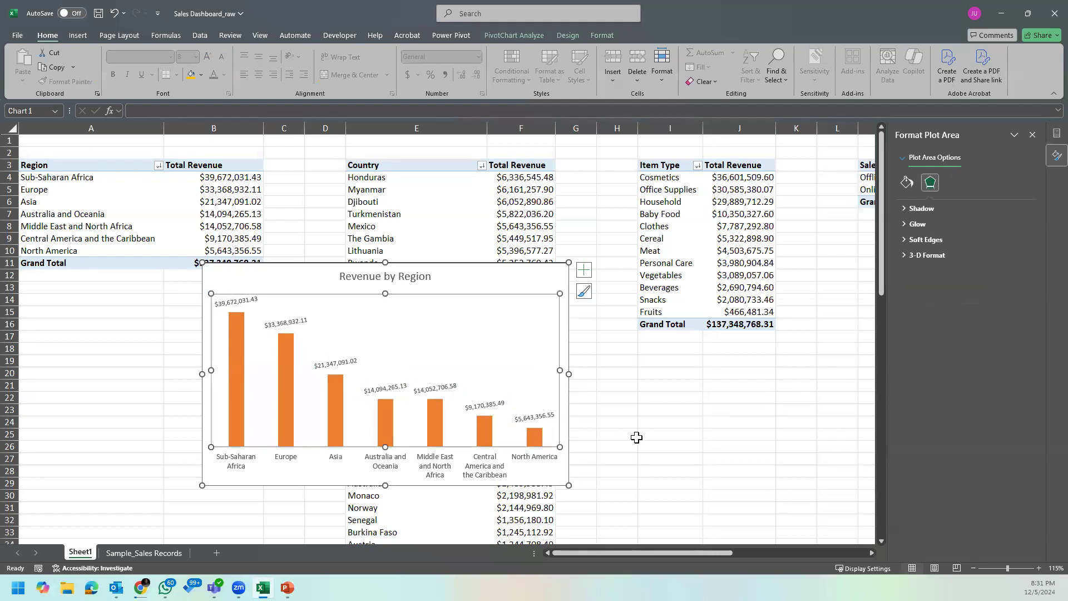
Step: Shrink the Revenue by Region chart slightly, try it below the Region PivotTable, and place it over the Country PivotTable
left_click(525, 272)
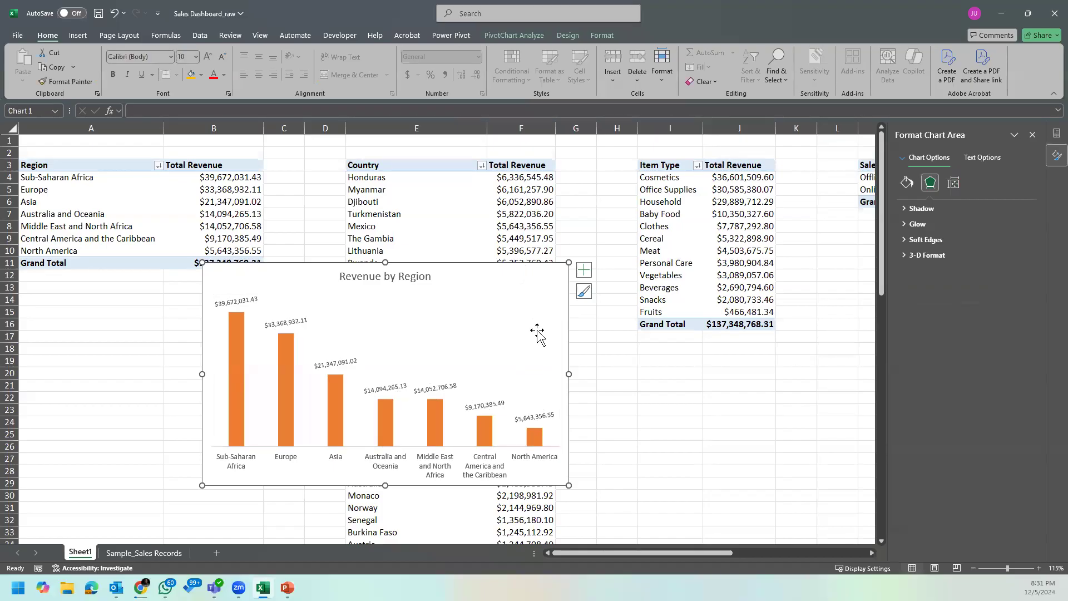
left_click_drag(569, 483, 531, 468)
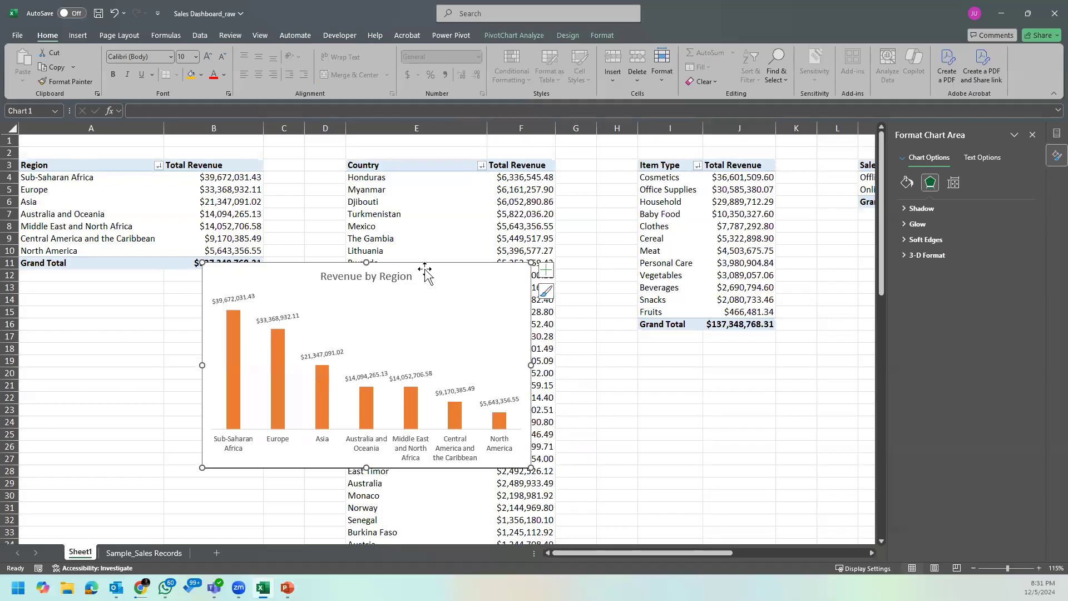
left_click_drag(427, 267, 266, 295)
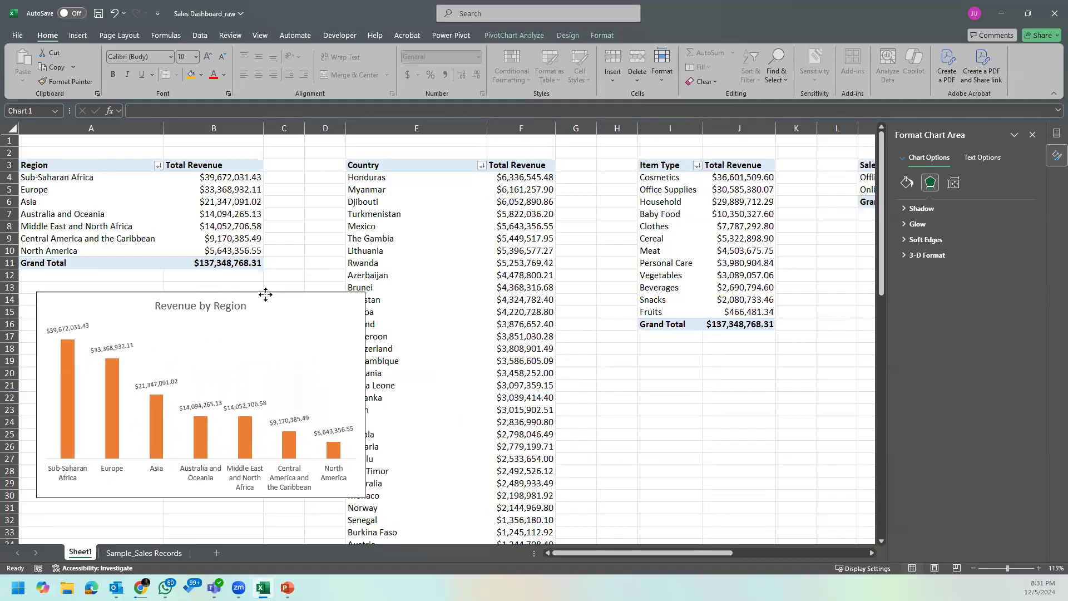
left_click_drag(265, 294, 561, 273)
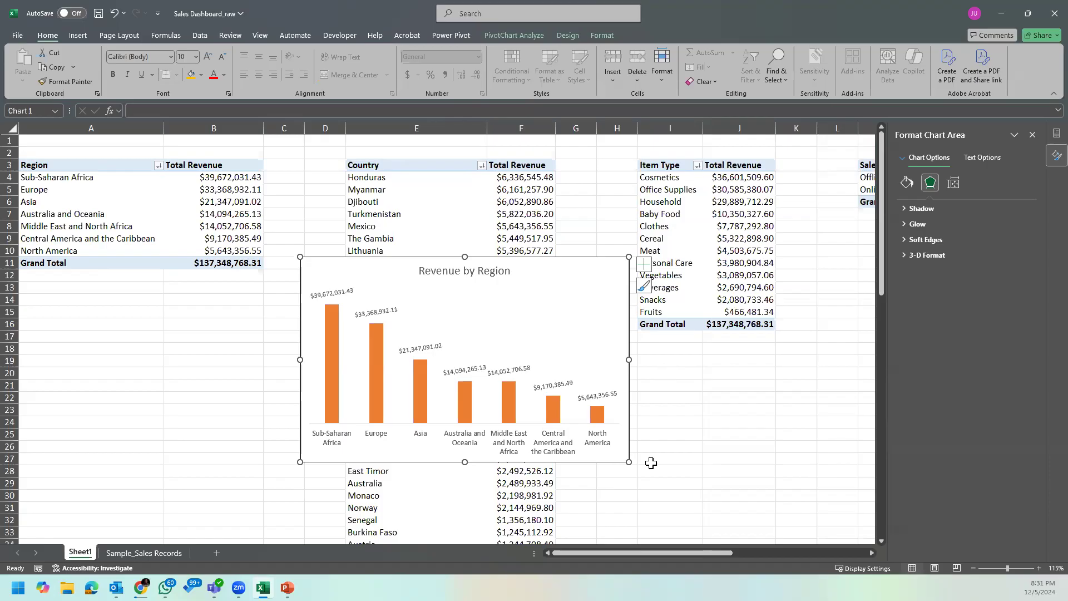
left_click_drag(629, 462, 636, 471)
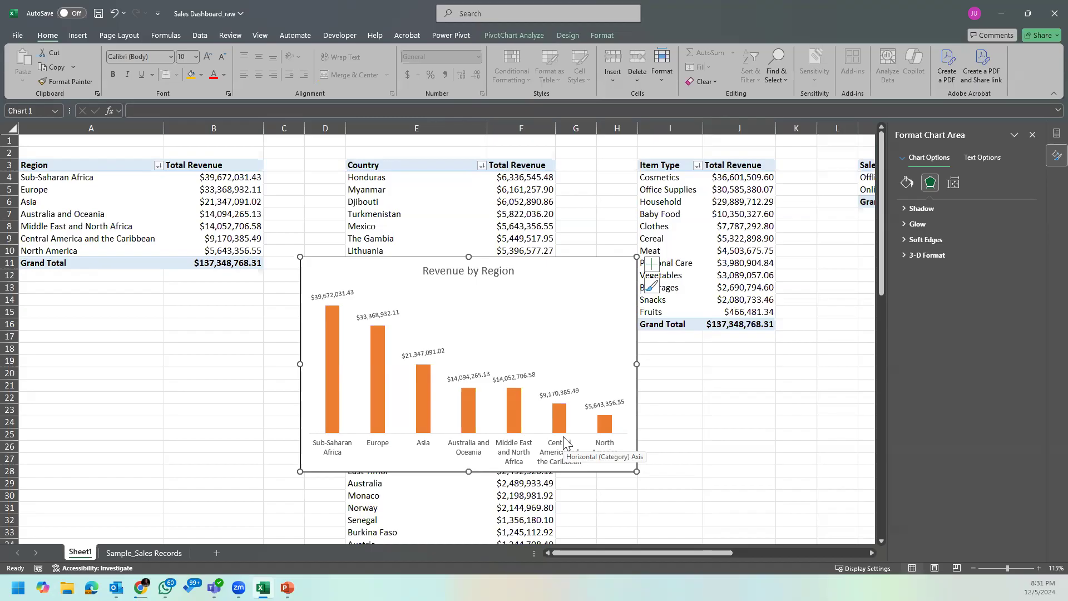
Step: Examine the regions and their total revenue in the Region PivotTable, comparing the highest and lowest values
left_click(196, 202)
left_click(223, 177)
left_click(91, 179)
left_click(194, 193)
left_click(207, 201)
left_click(233, 240)
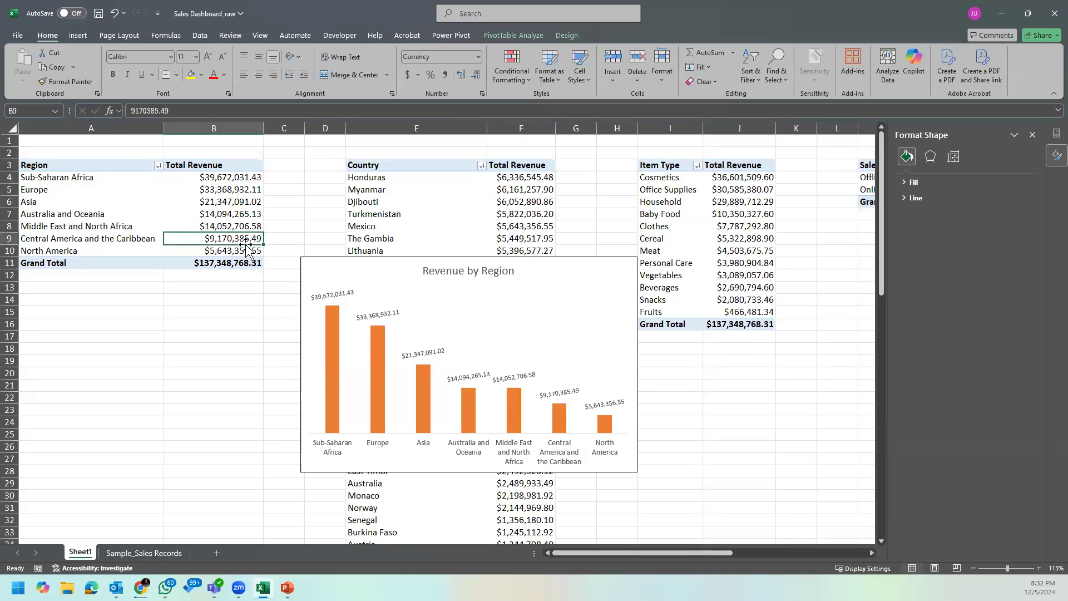
left_click(245, 202)
left_click(244, 189)
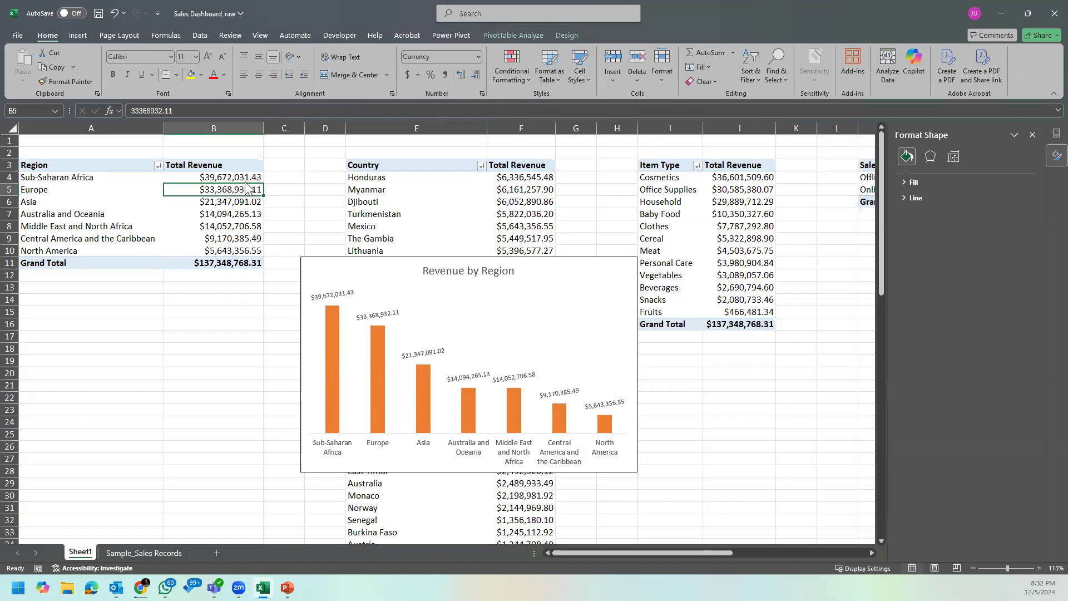
left_click(247, 177)
left_click(244, 201)
left_click(243, 250)
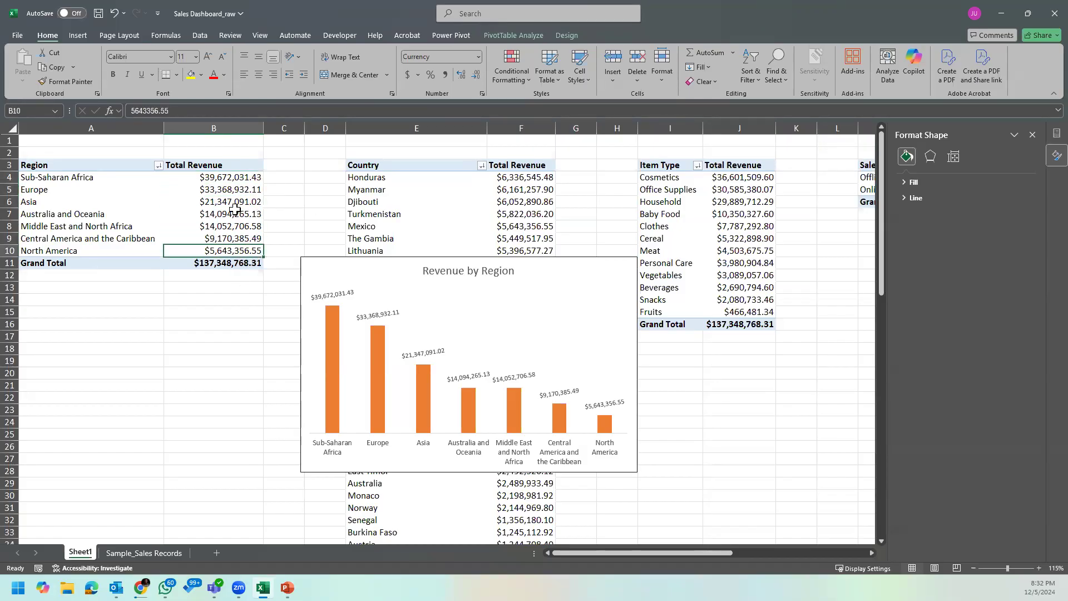
Step: Move the Revenue by Region chart onto the Region PivotTable and inspect the Sub-Saharan Africa and North America columns and labels
left_click(533, 267)
left_click_drag(578, 263, 363, 216)
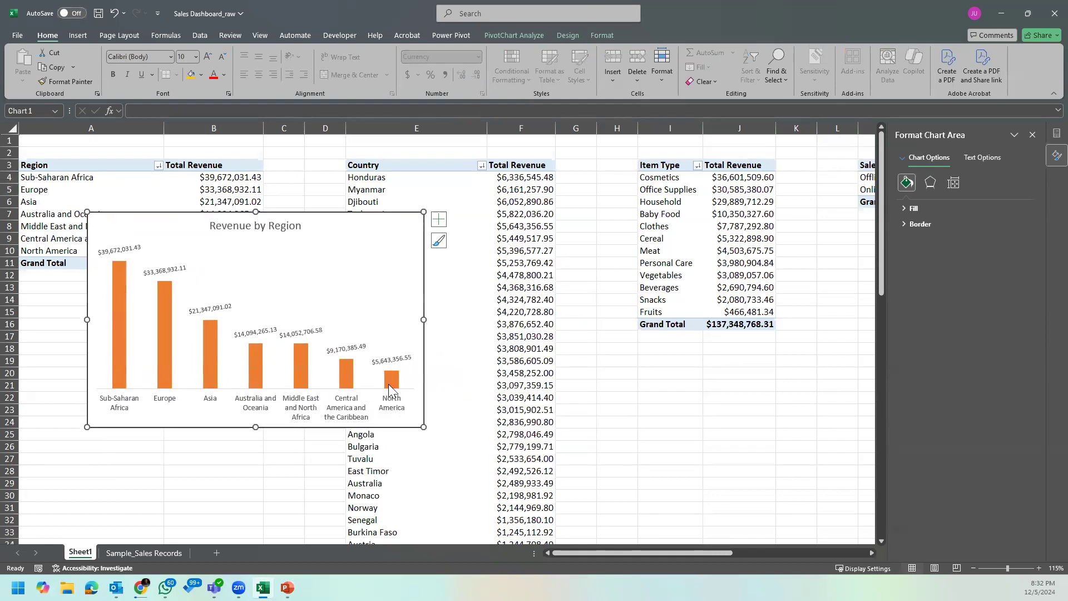
left_click(118, 280)
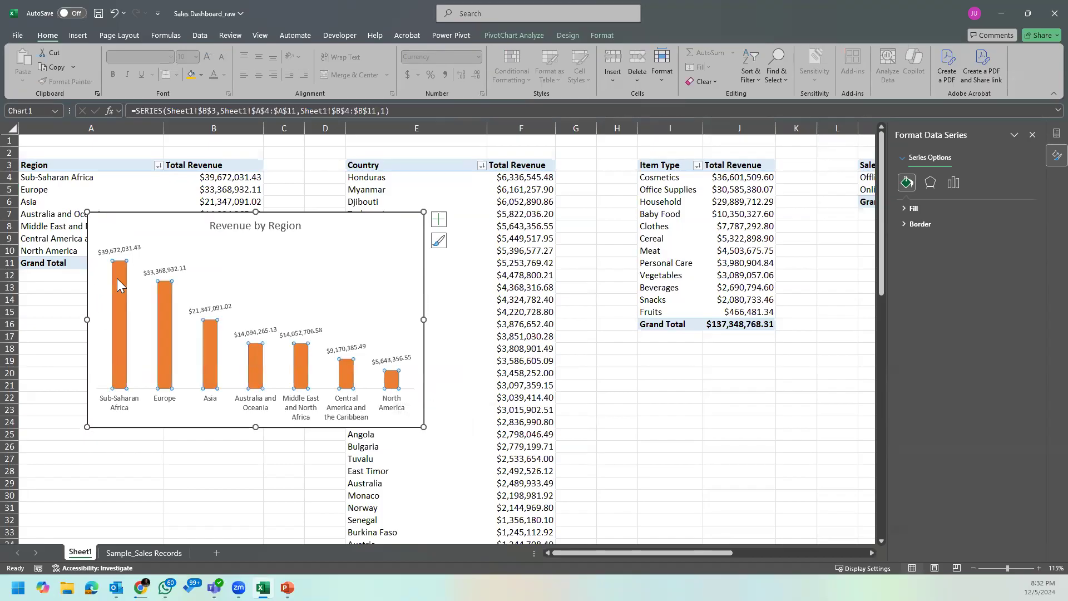
left_click(127, 250)
left_click(395, 373)
left_click(399, 361)
left_click(407, 401)
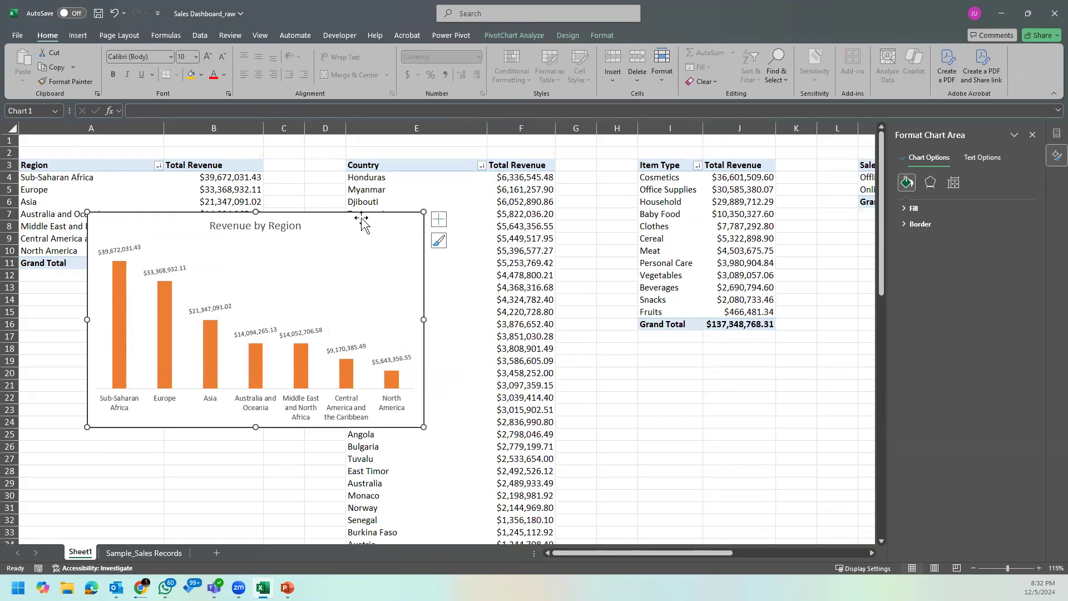
Step: Move the Revenue by Region chart below the Region PivotTable and narrow it to span about columns A to C
left_click_drag(361, 218, 297, 294)
left_click_drag(359, 503, 281, 493)
left_click_drag(282, 390, 307, 393)
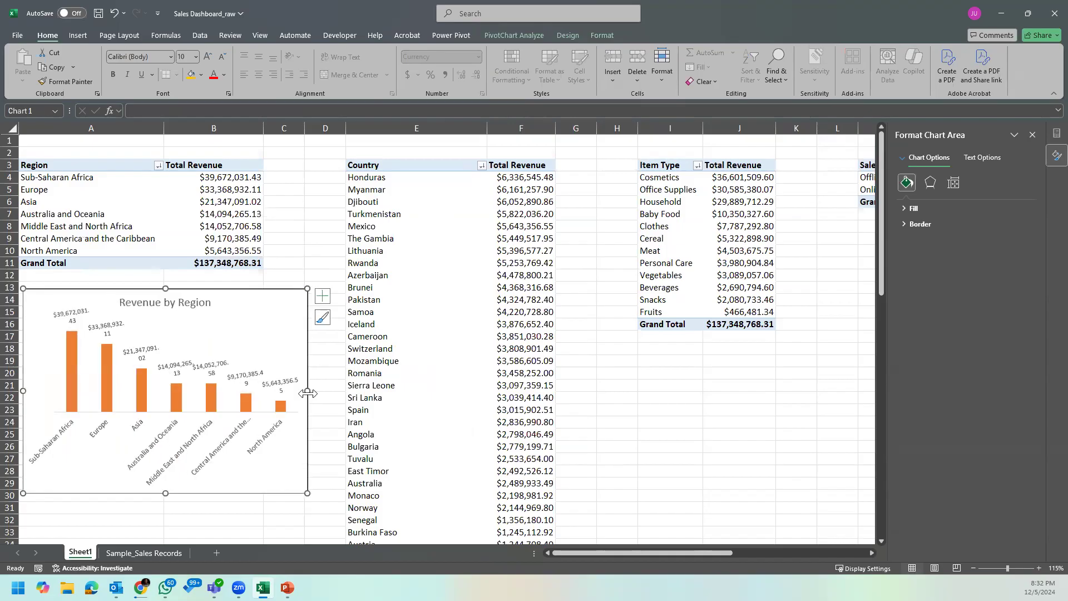
Step: Look through the Country PivotTable's countries and revenue values, and close the Format Shape pane
left_click(355, 234)
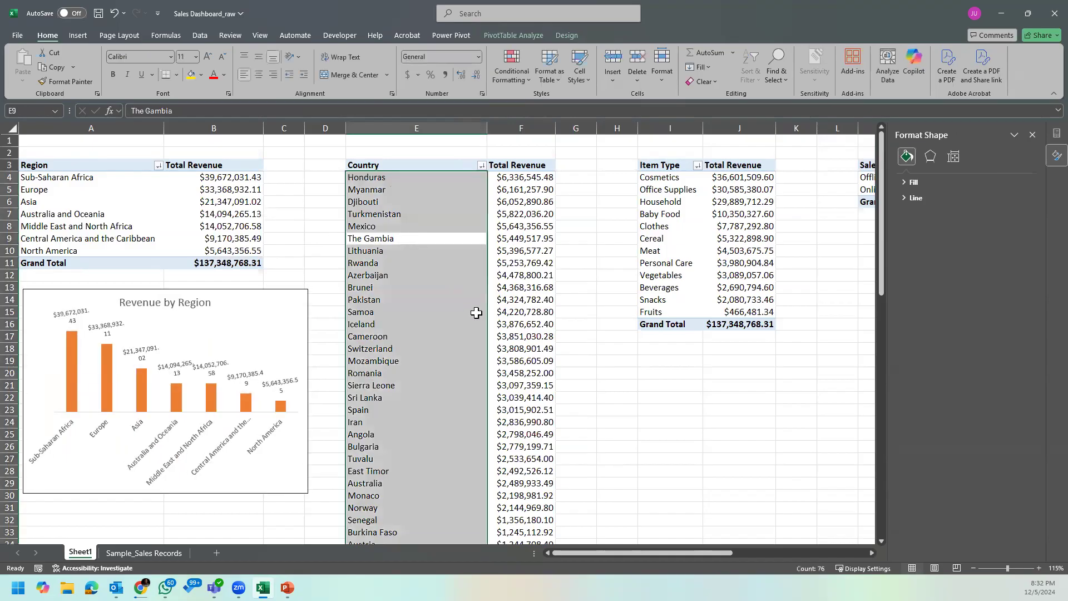
left_click(518, 216)
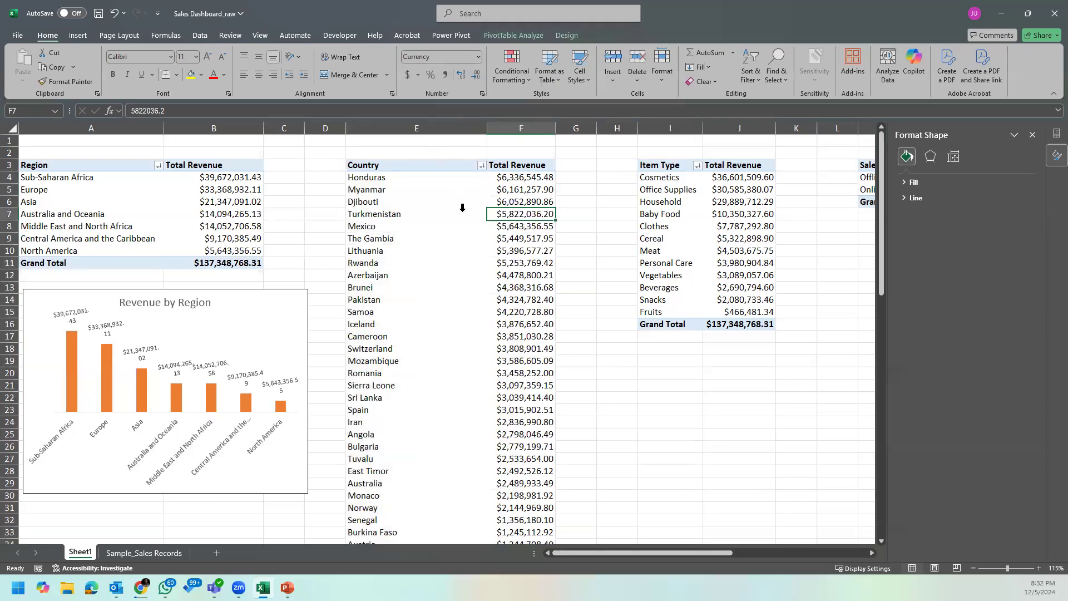
scroll(468, 252, "down", 15)
scroll(468, 253, "down", 5)
scroll(468, 253, "up", 20)
left_click(1032, 136)
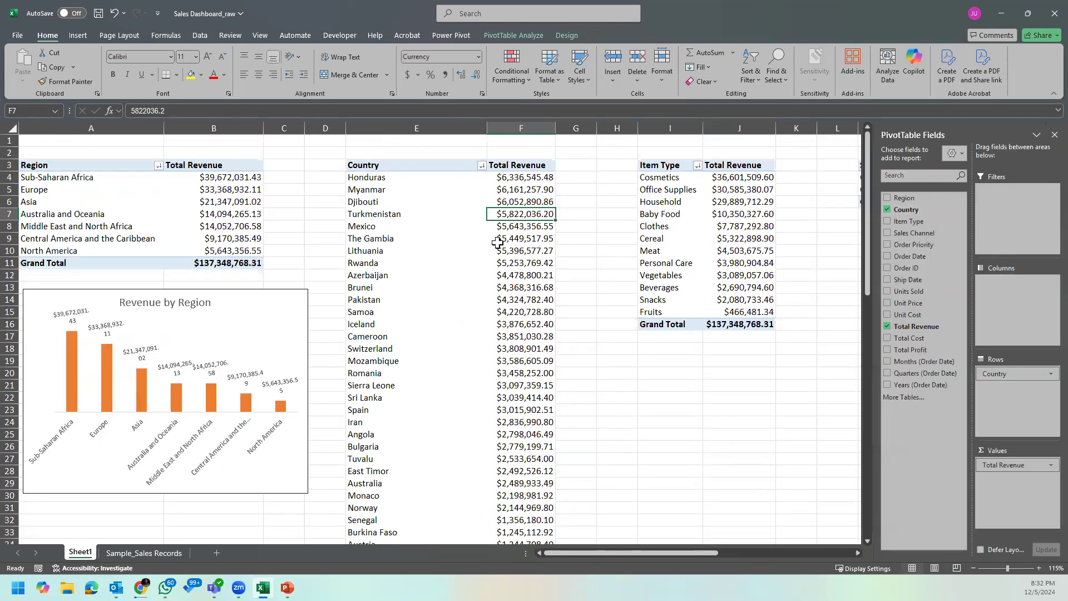
left_click(455, 204)
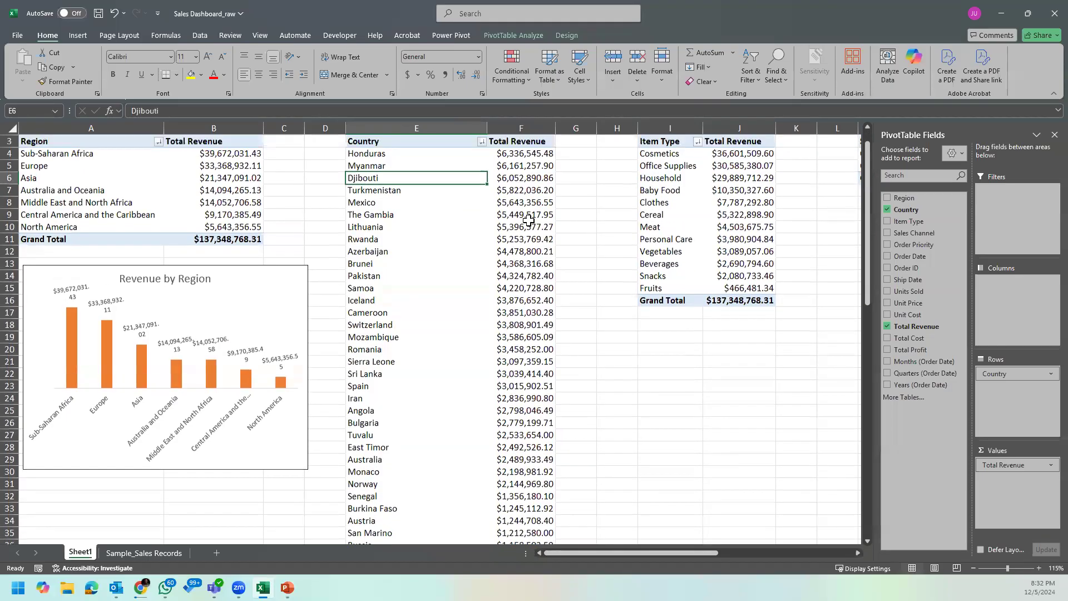
Step: Widen columns I and J that hold the Item Type PivotTable
left_click_drag(700, 130, 718, 129)
left_click_drag(791, 128, 805, 126)
left_click(418, 238)
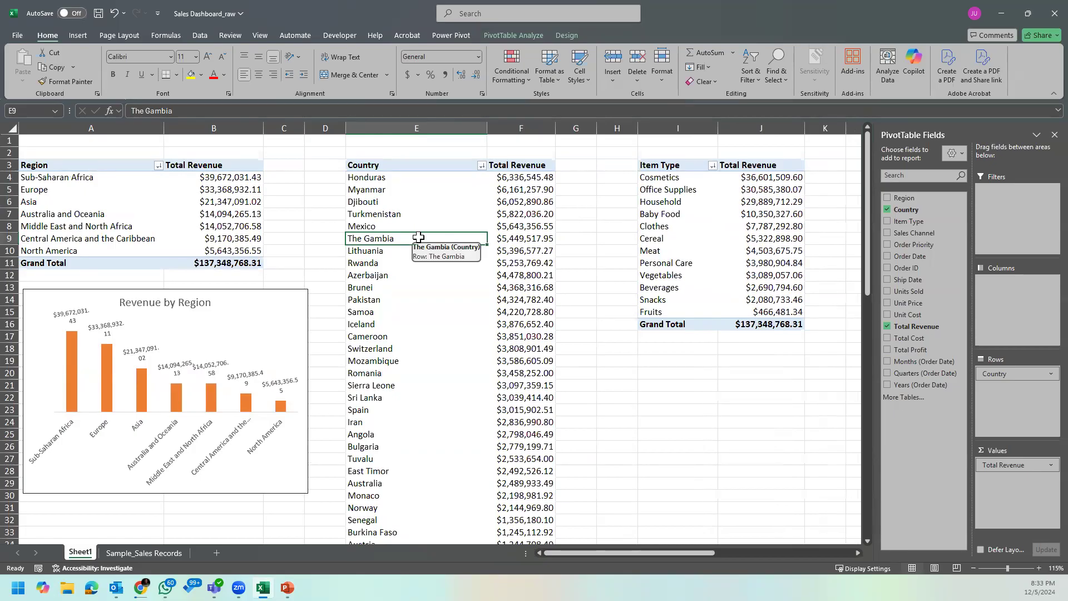
left_click(389, 164)
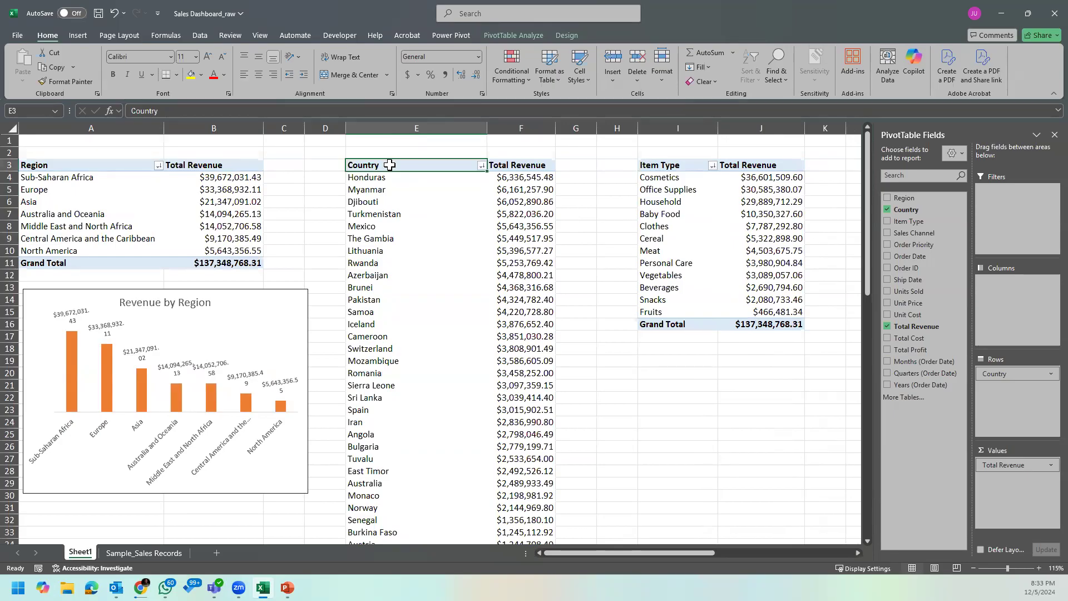
Step: Insert four blank columns at H:K between the Country and Item Type PivotTables
left_click_drag(825, 128, 600, 127)
right_click(596, 127)
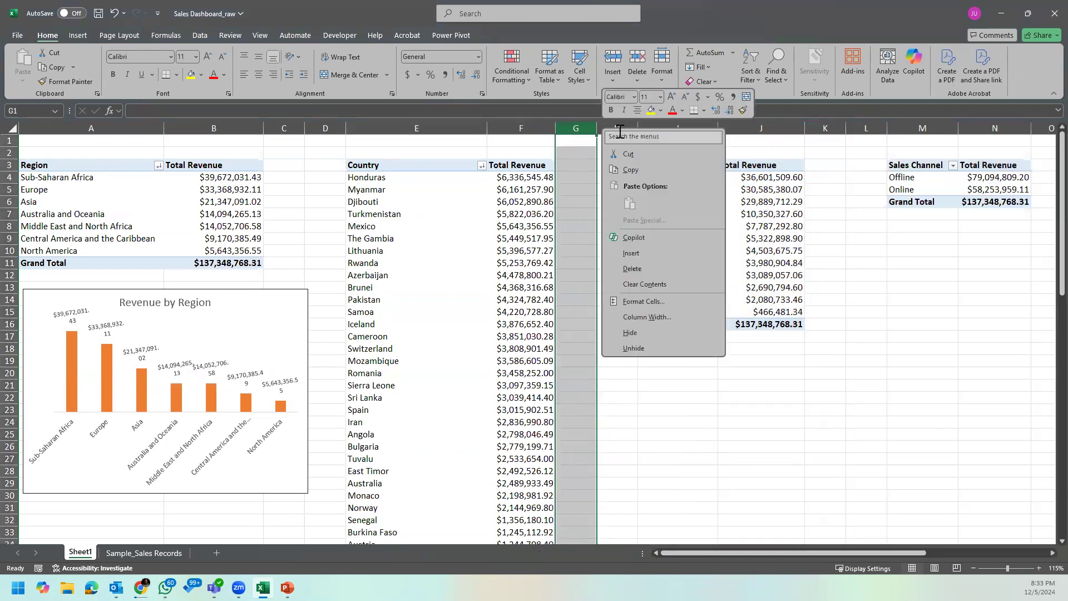
left_click(773, 139)
left_click_drag(829, 126, 618, 130)
right_click(617, 131)
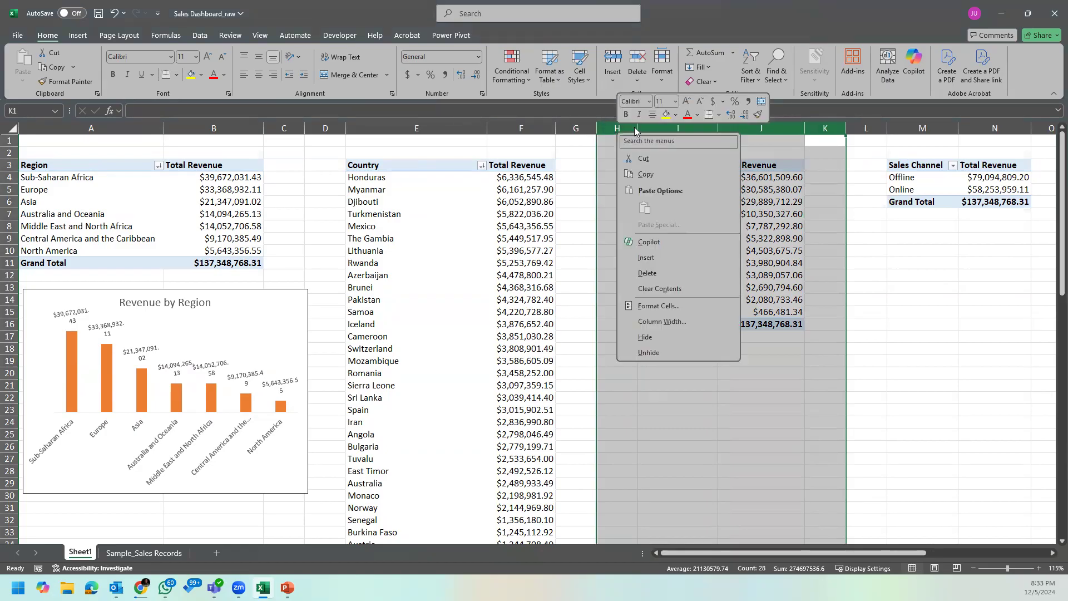
left_click(671, 259)
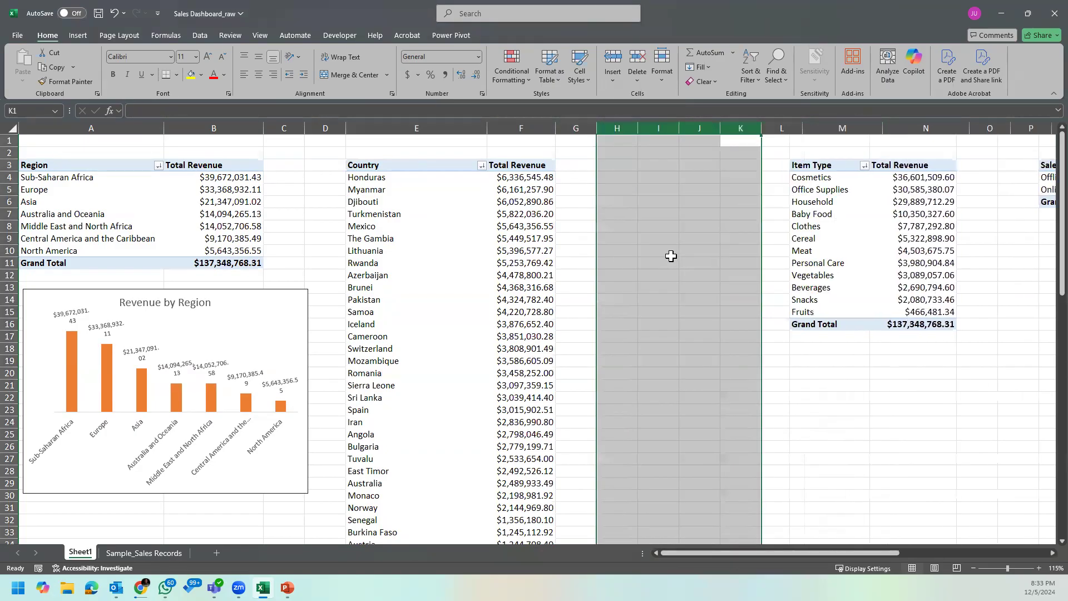
Step: Check the Grand Total at the end of the Country PivotTable and slightly widen column F to fit it
left_click(535, 304)
key("ctrl+Down")
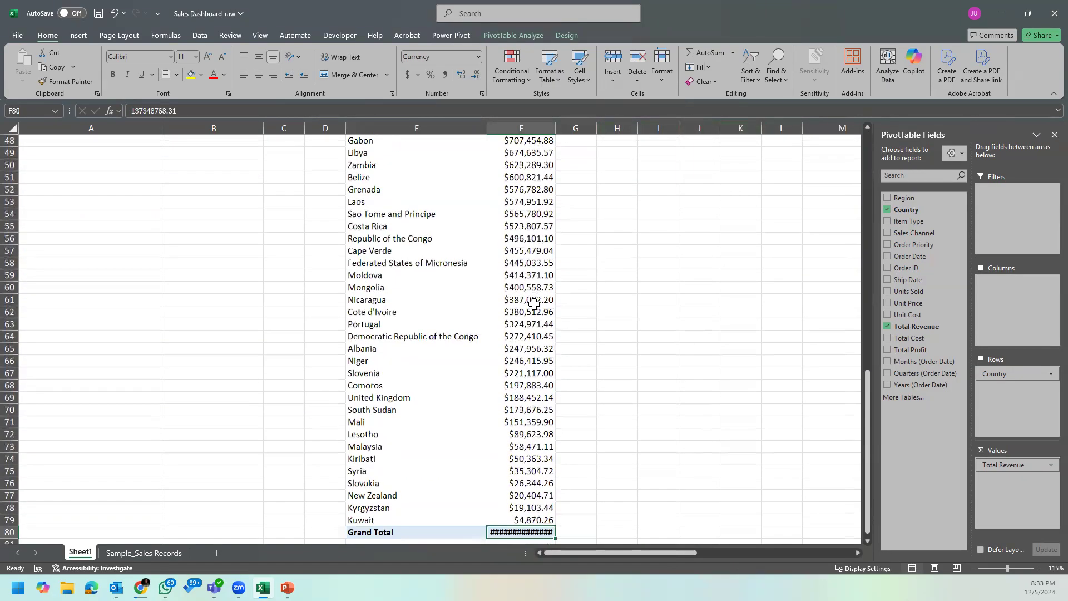
key("ctrl+Up")
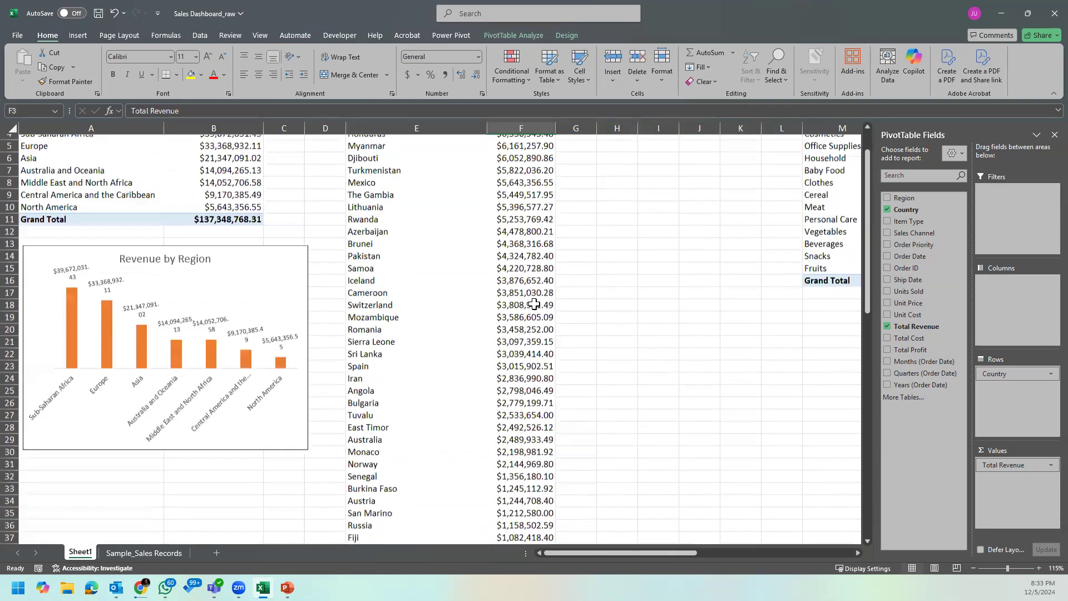
left_click_drag(556, 125, 560, 124)
left_click(544, 179)
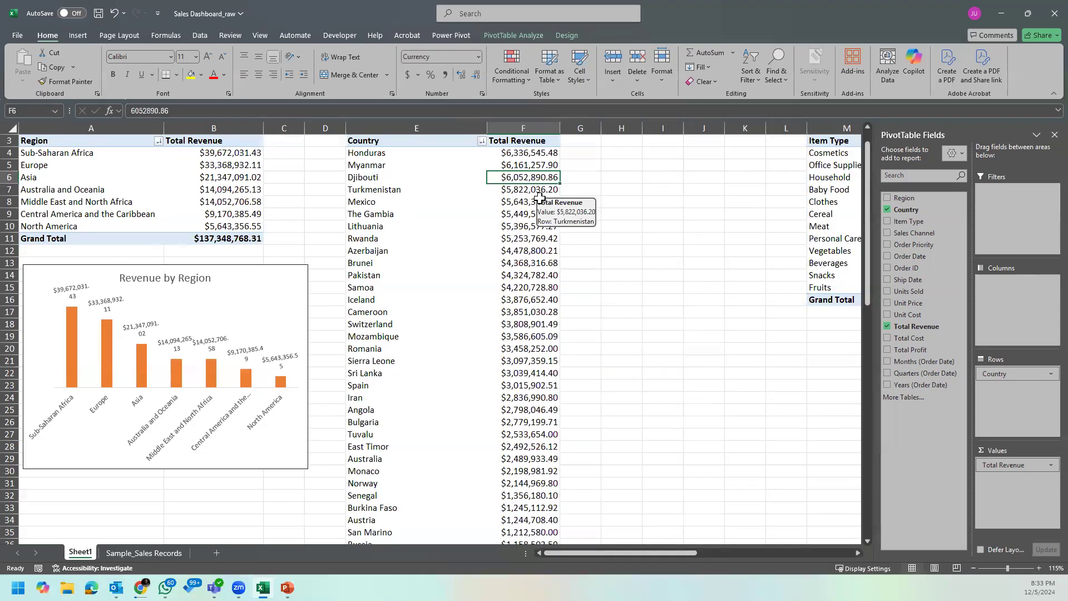
Step: Examine the leading countries and their total revenue in the Country PivotTable
left_click(454, 250)
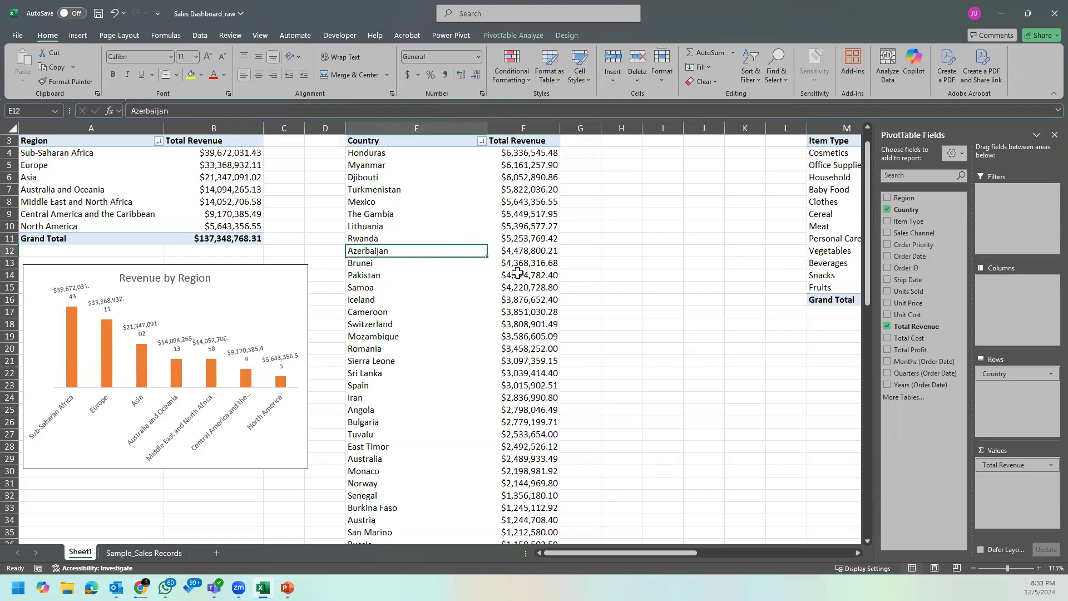
left_click(518, 274)
scroll(540, 206, "up", 1)
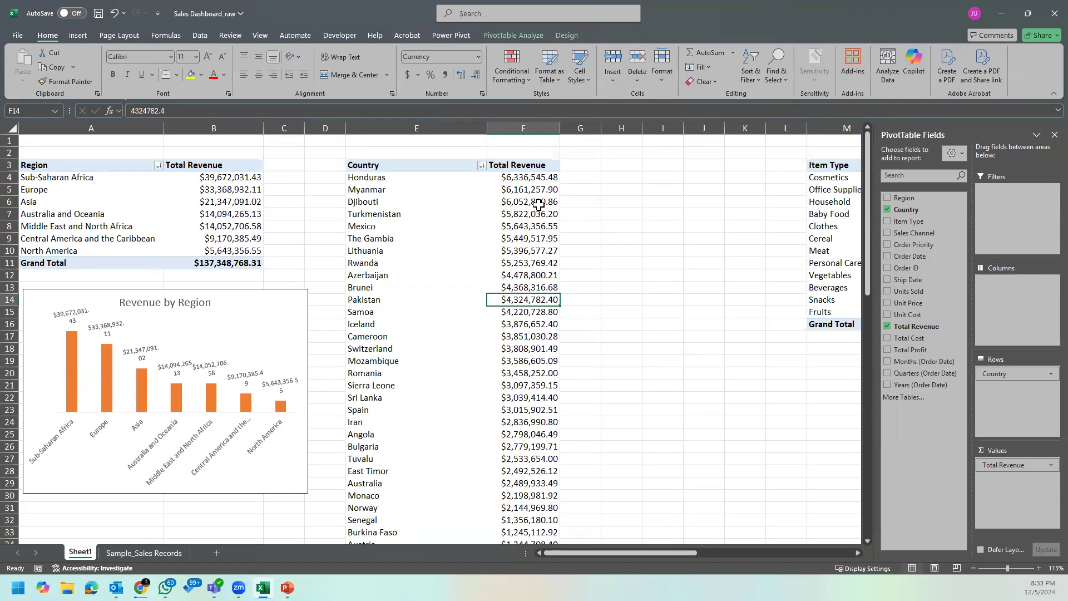
left_click(599, 139)
left_click(538, 193)
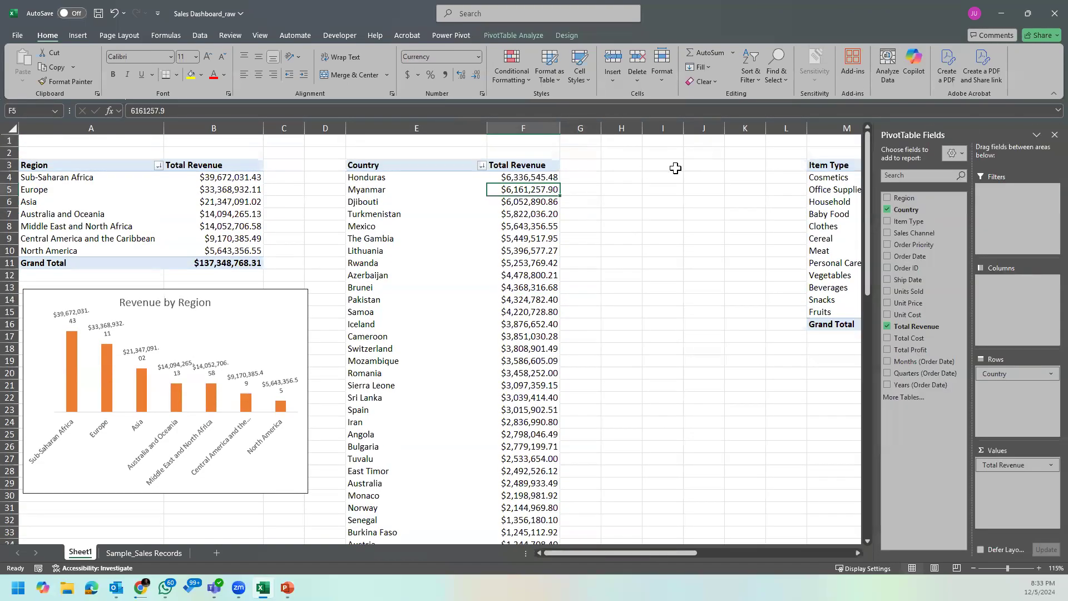
left_click(425, 167)
left_click(420, 189)
left_click(433, 178)
left_click(384, 166)
left_click(438, 180)
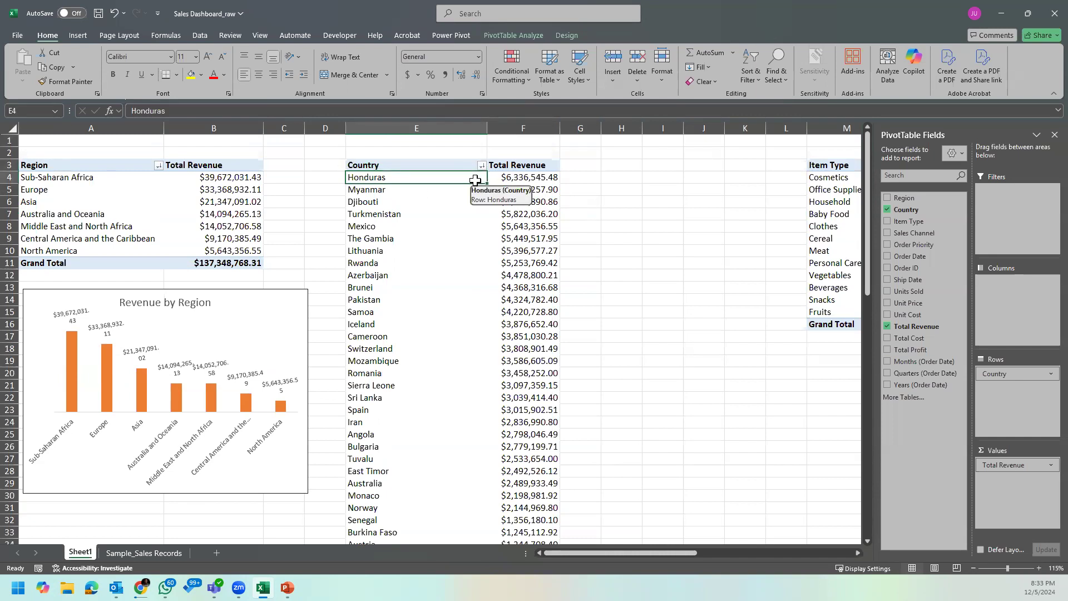
left_click(431, 166)
left_click_drag(431, 166, 517, 365)
Step: Enter the title "Top 10 Countries by Revenue" in cell E2 above the Country PivotTable
left_click(412, 153)
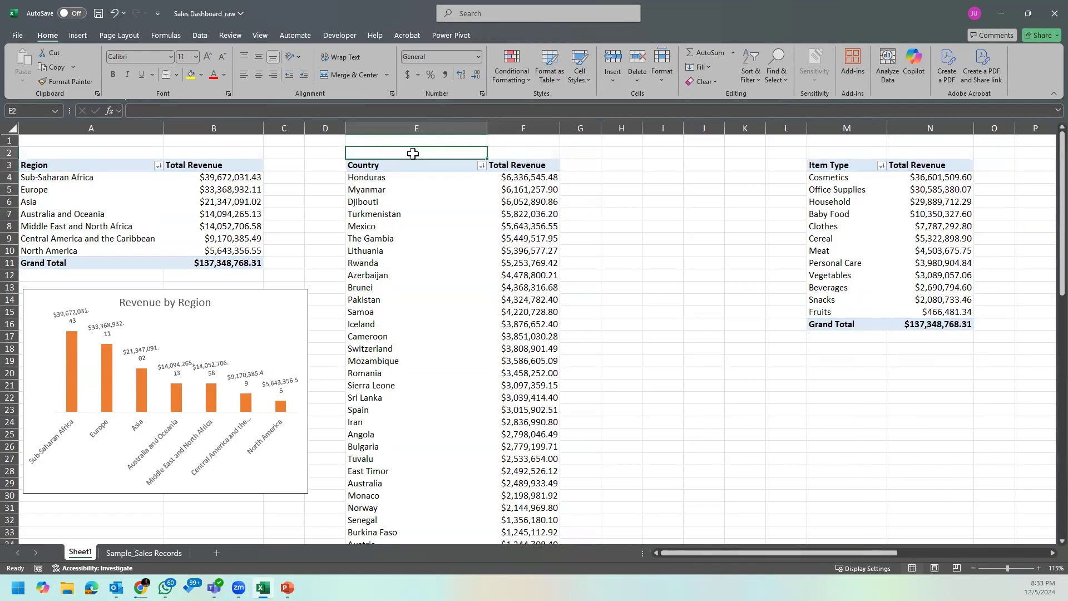
type("Top 10 Countries b")
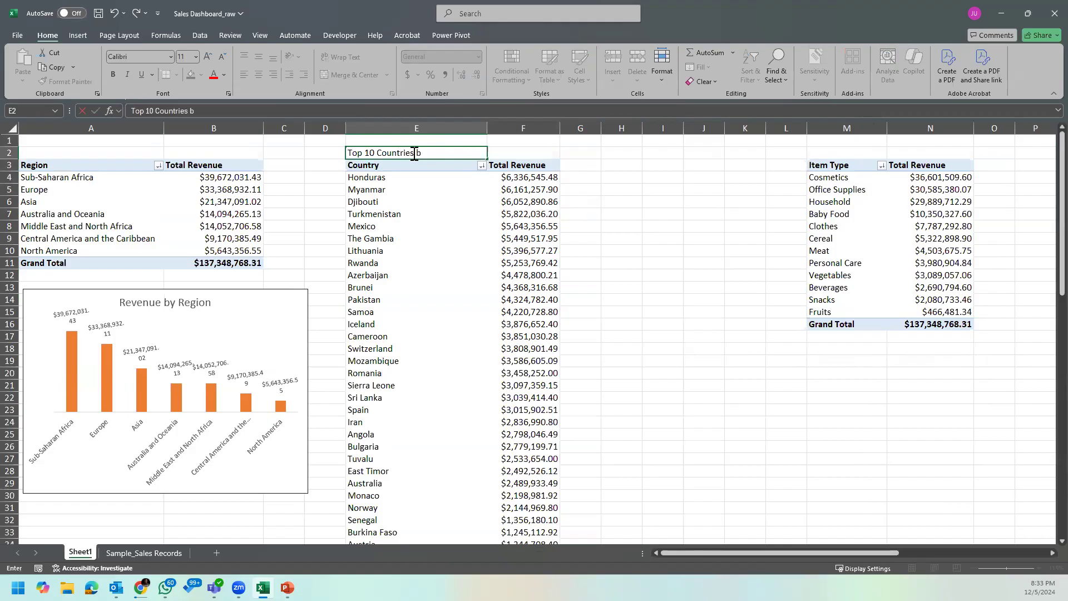
type("evenue")
key("Return")
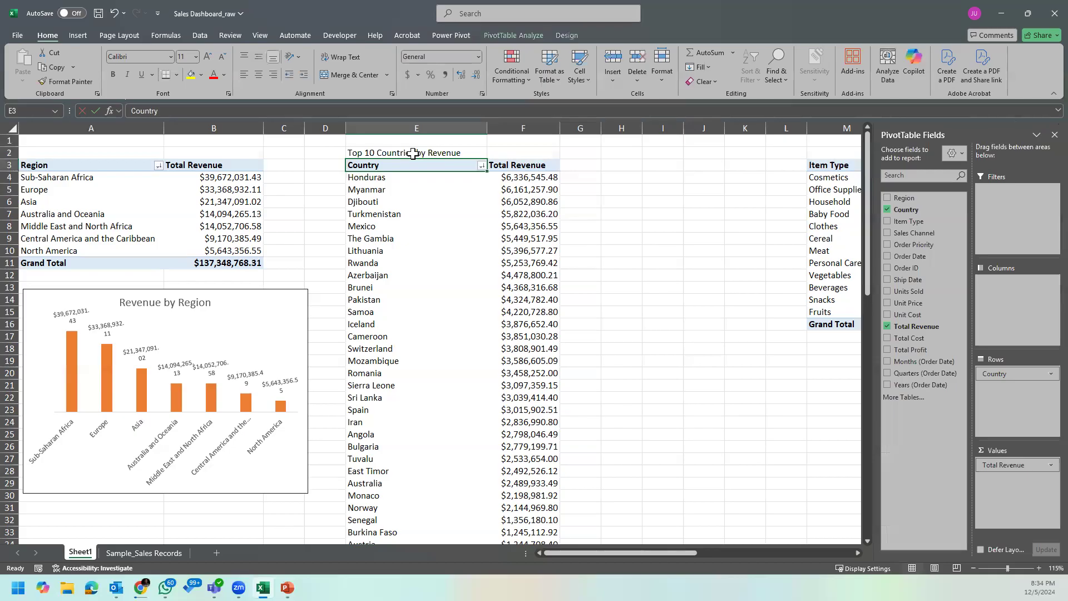
left_click(476, 203)
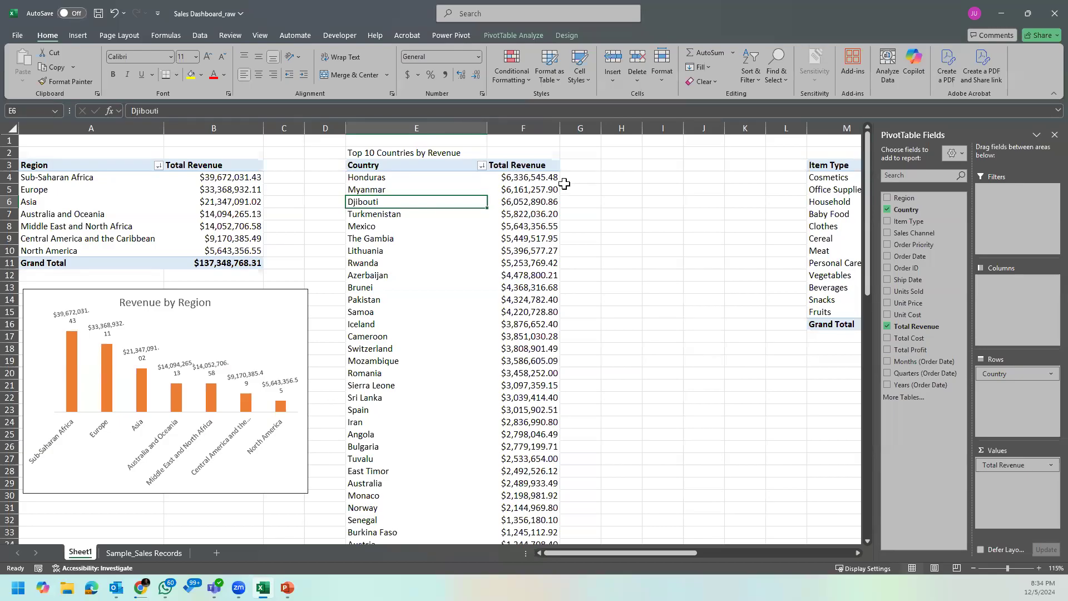
left_click(433, 169)
left_click(458, 169)
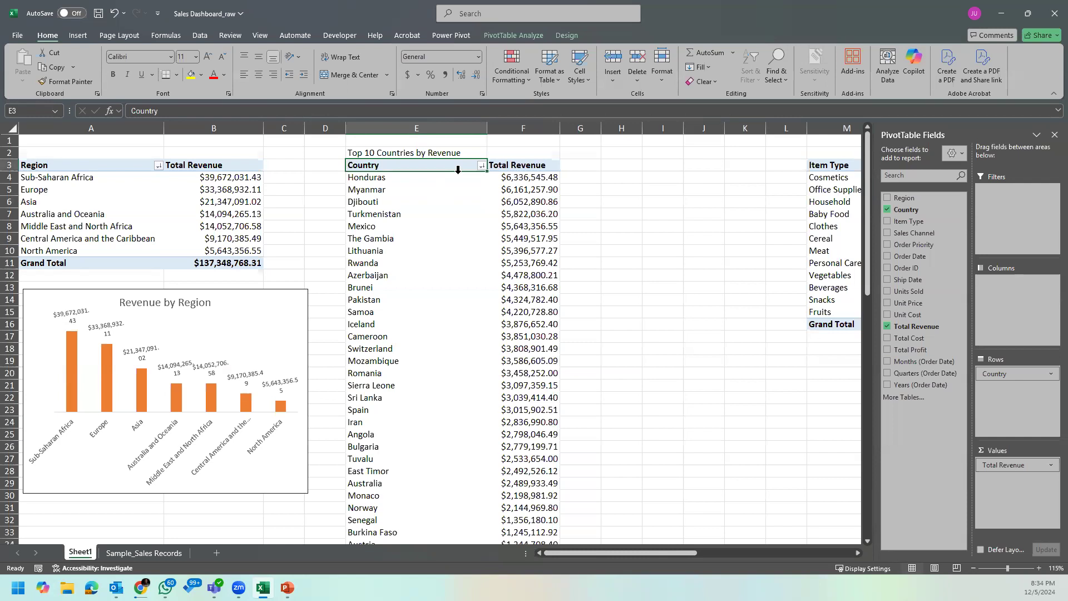
left_click(456, 179)
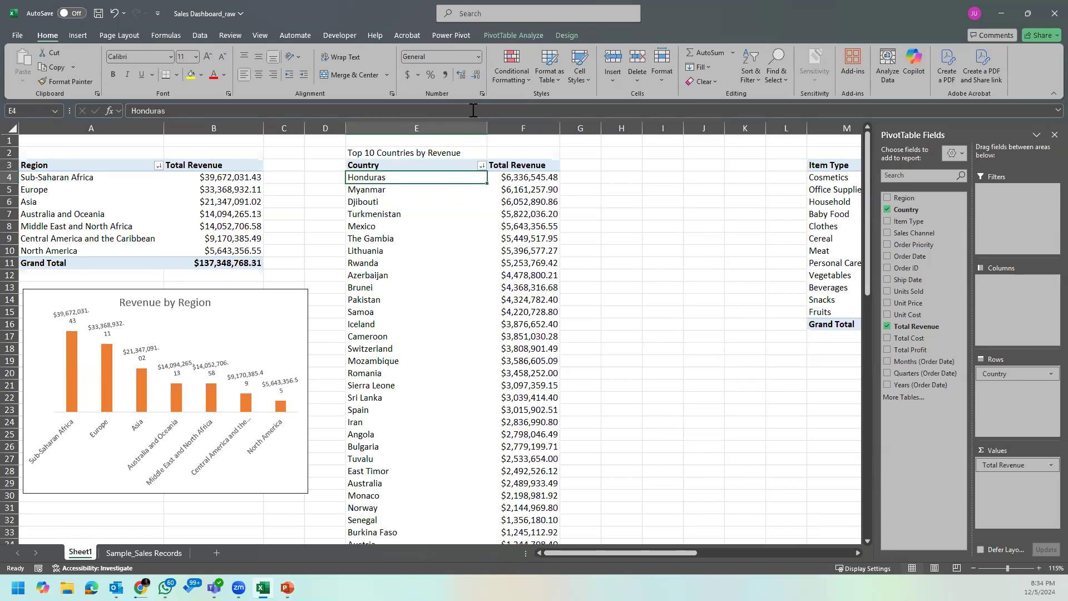
Step: Apply a bold heading cell style with a blue bottom border to the title in E2 and reduce its font size to 12
left_click(479, 151)
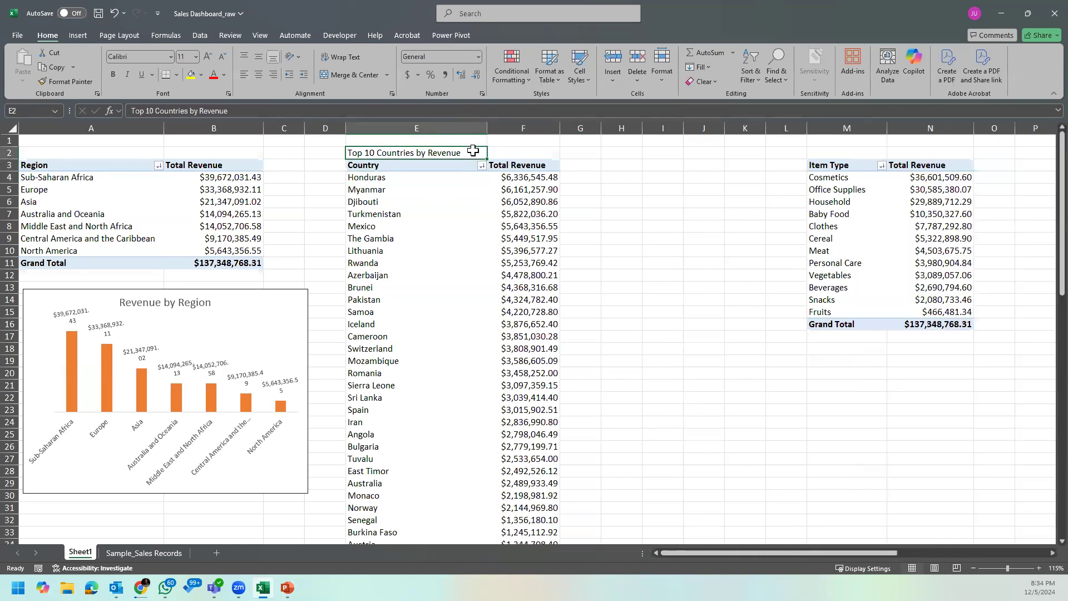
left_click(673, 70)
left_click(550, 78)
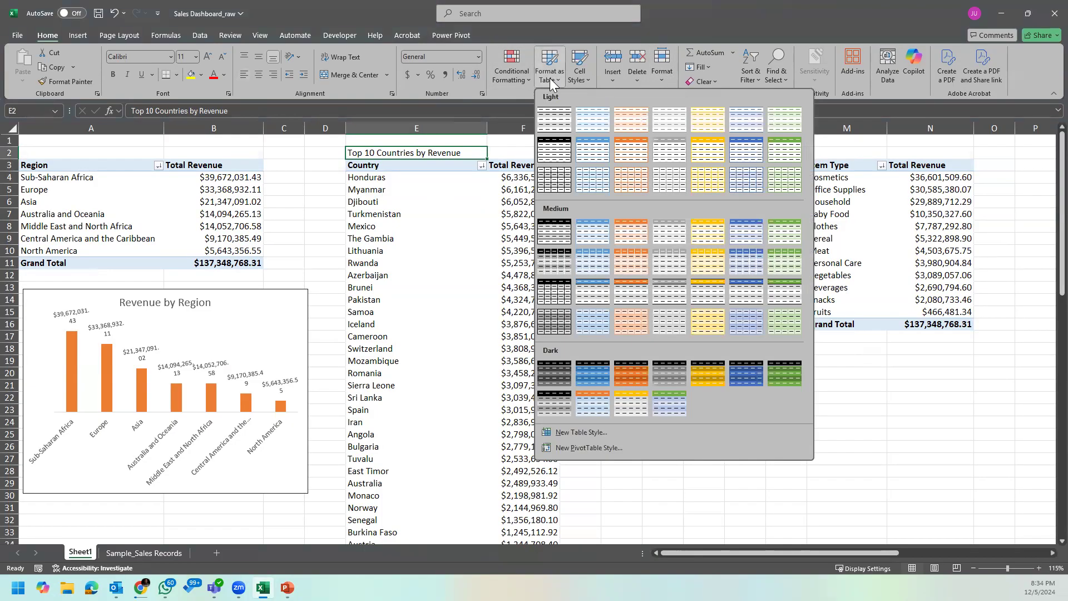
left_click(578, 71)
left_click(590, 180)
left_click(529, 218)
left_click(434, 158)
left_click(223, 57)
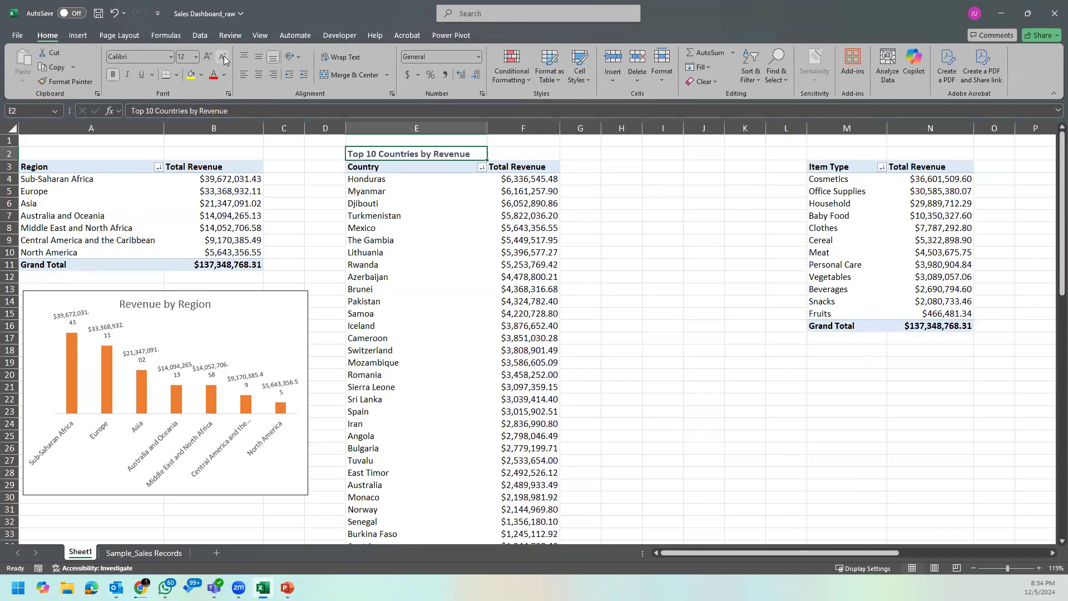
left_click(390, 204)
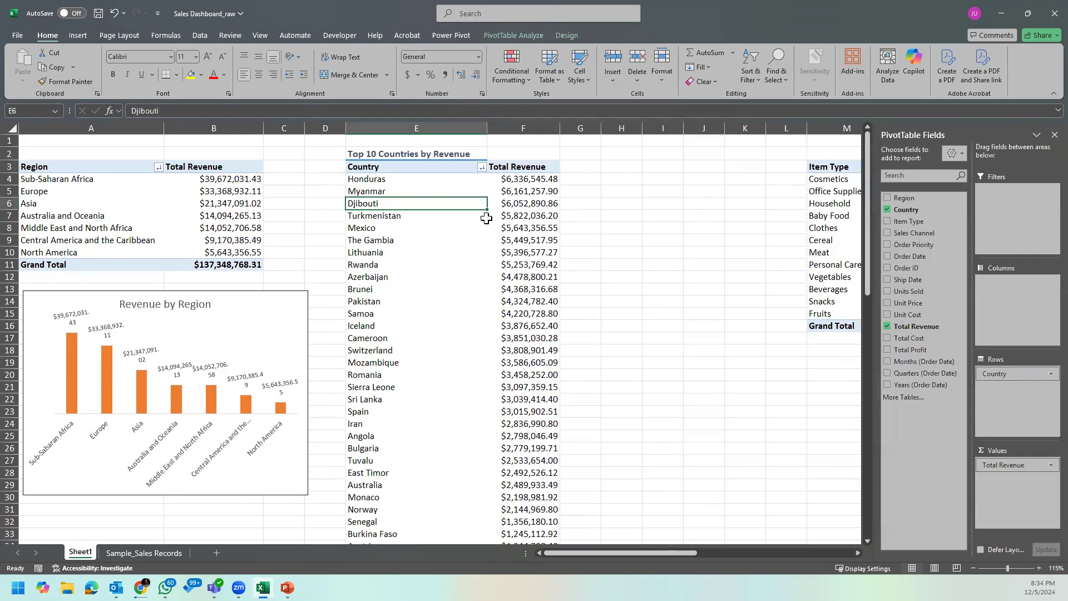
left_click(461, 166)
left_click(451, 163)
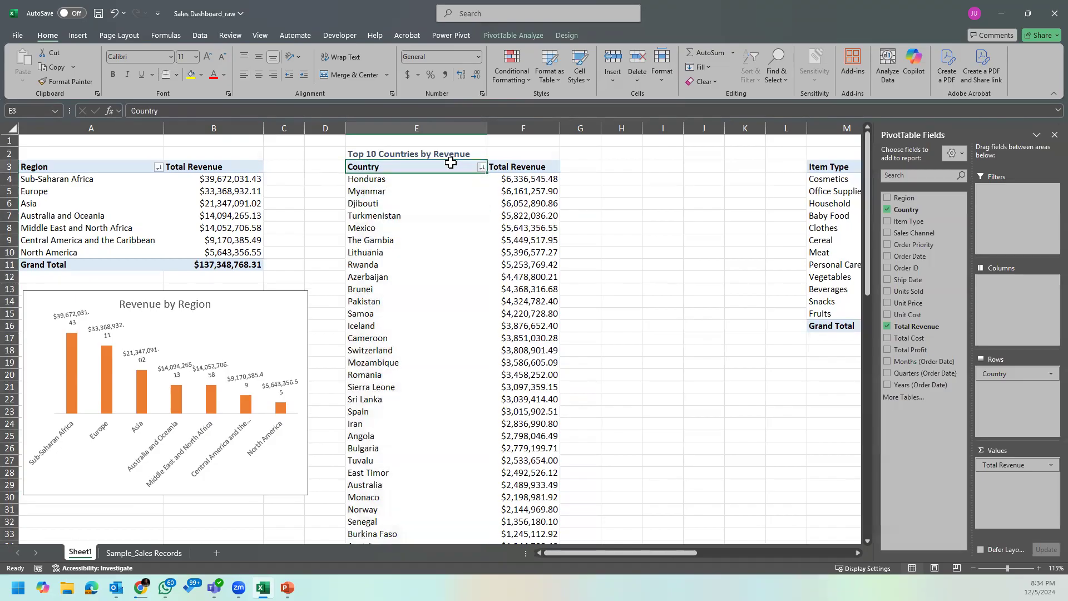
right_click(439, 166)
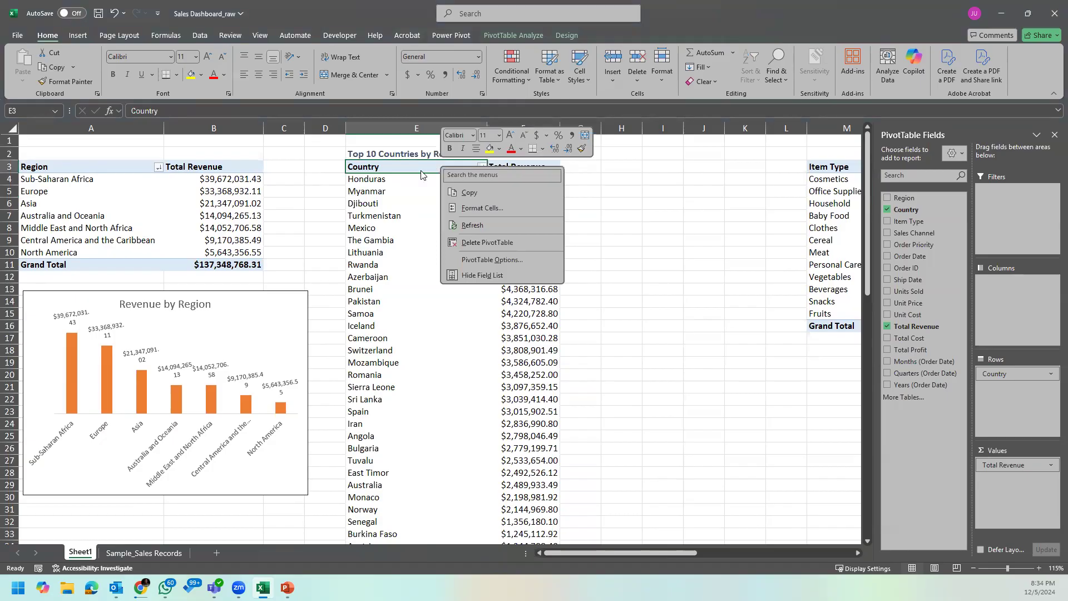
key("Escape")
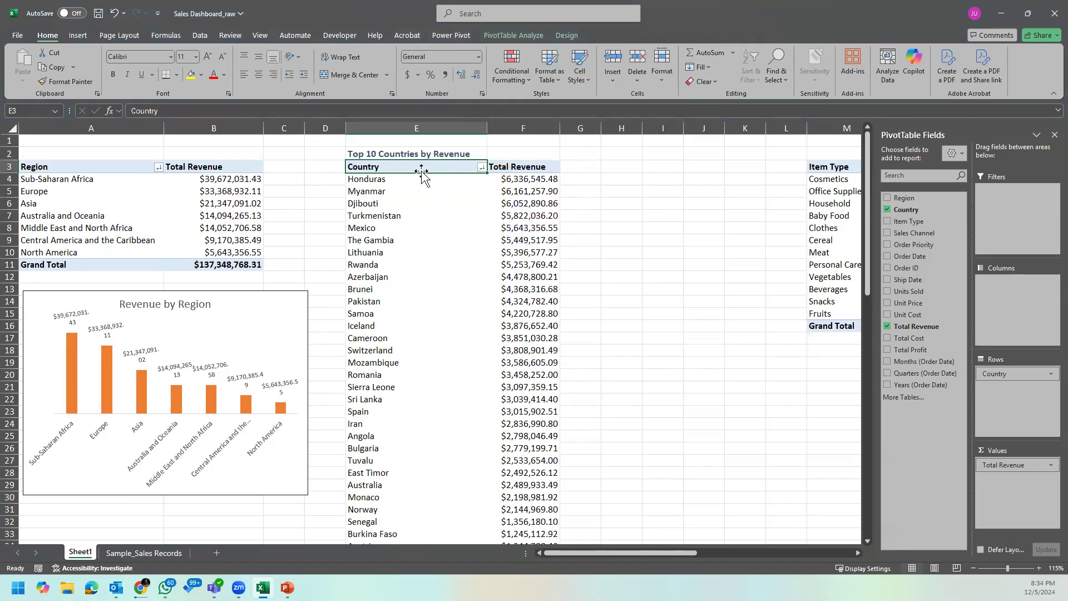
Step: Examine the value filter and label filter choices available for the Country field
left_click(481, 167)
left_click(481, 167)
left_click(481, 167)
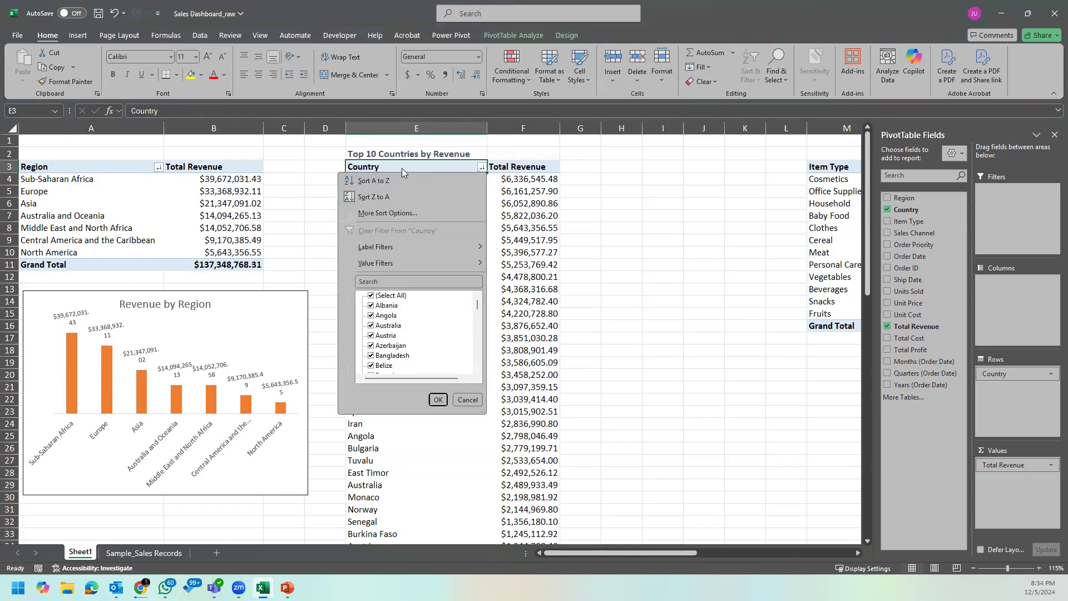
mouse_move(371, 263)
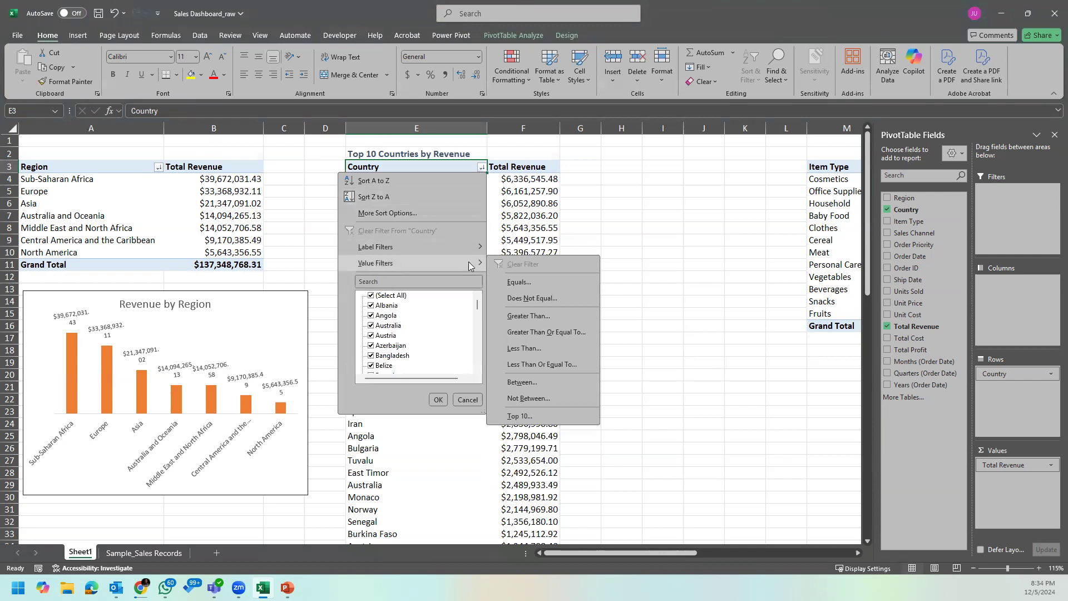
mouse_move(471, 248)
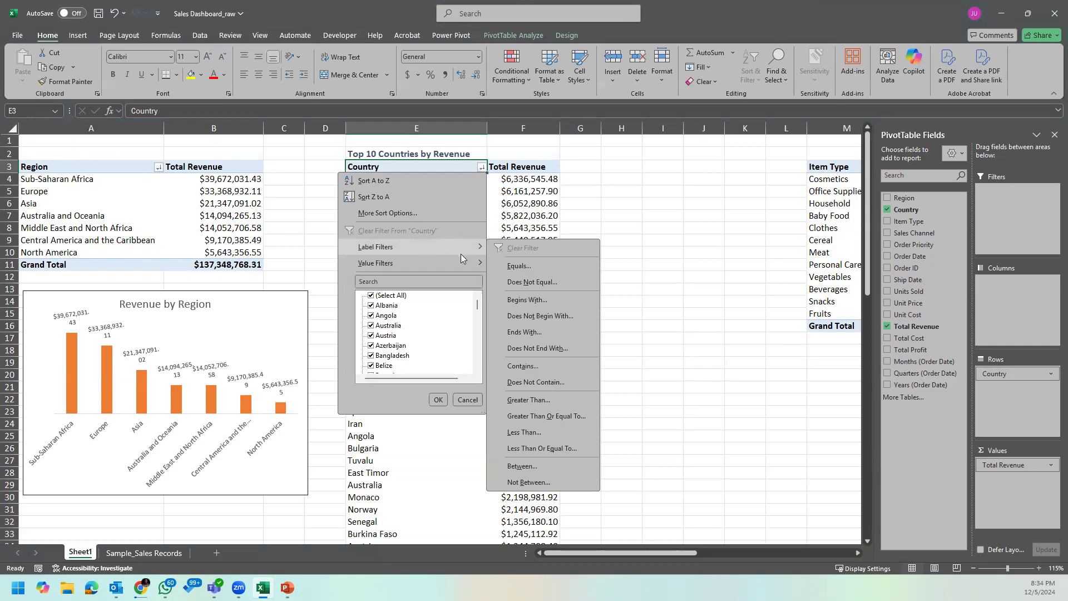
left_click(416, 453)
Step: Examine the country names and their Total Revenue figures in the Country PivotTable to compare label and value filtering
left_click_drag(390, 192, 392, 436)
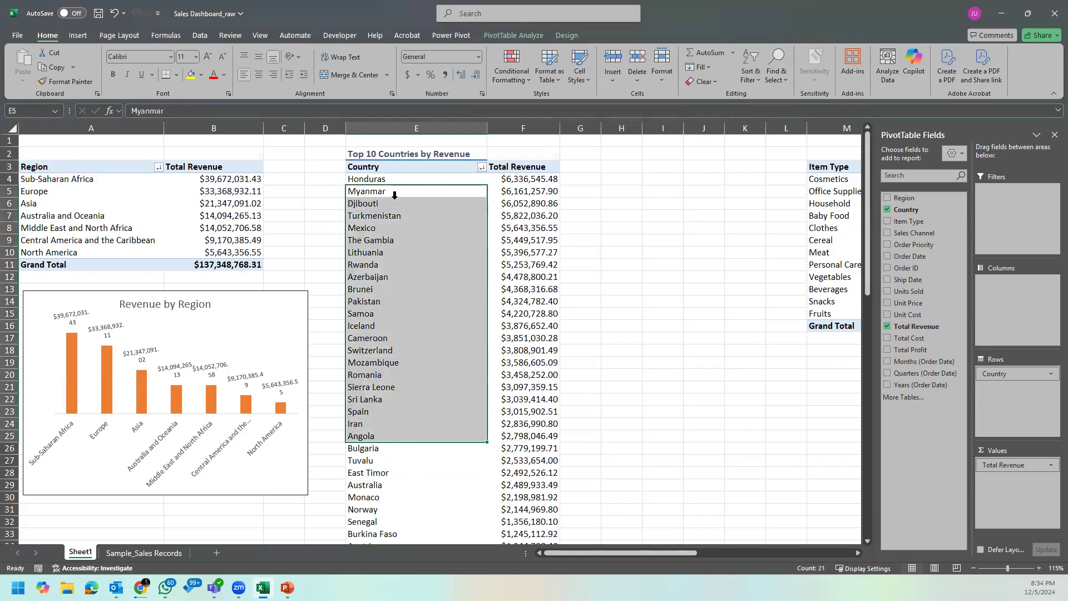
left_click(408, 187)
left_click(410, 190)
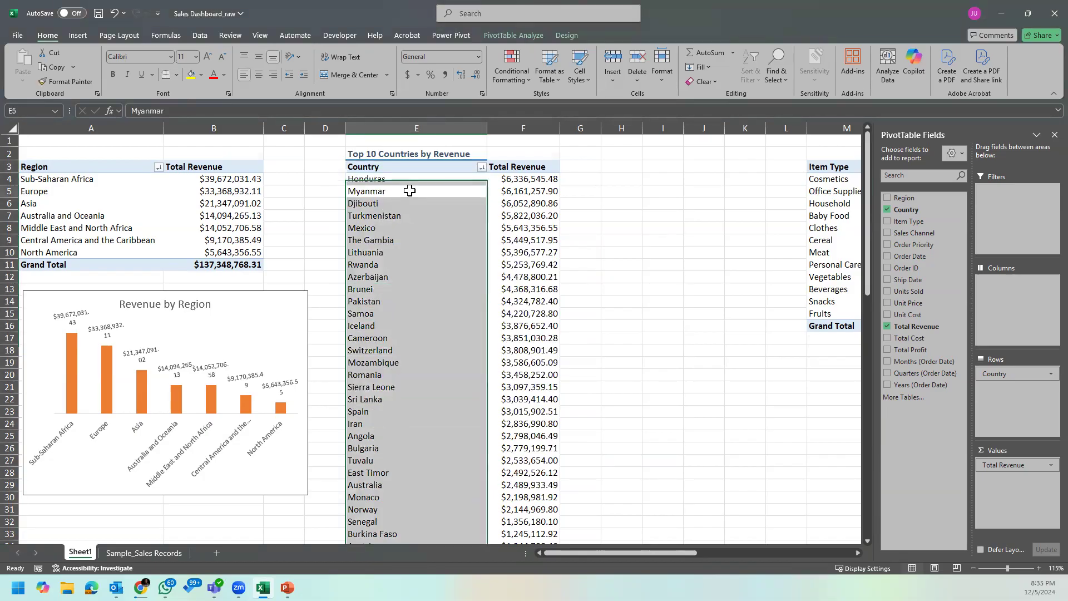
left_click(480, 166)
mouse_move(457, 241)
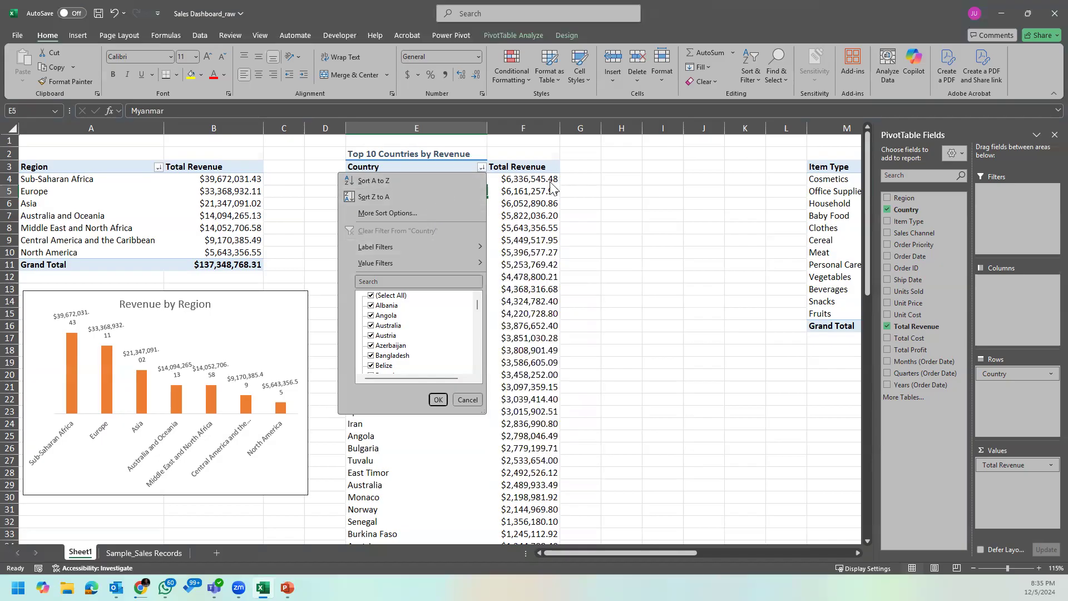
left_click(531, 180)
left_click(529, 178)
left_click_drag(528, 178, 529, 326)
Step: Open the Top 10 value filter for the Country field and move its dialog over the Country PivotTable
left_click(477, 169)
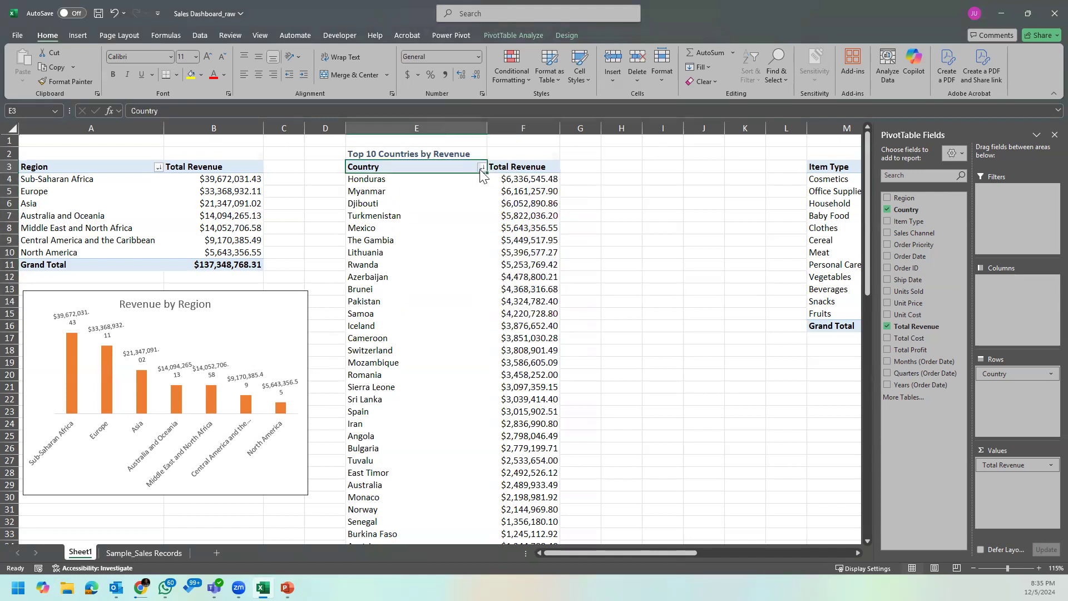
left_click(480, 170)
mouse_move(444, 262)
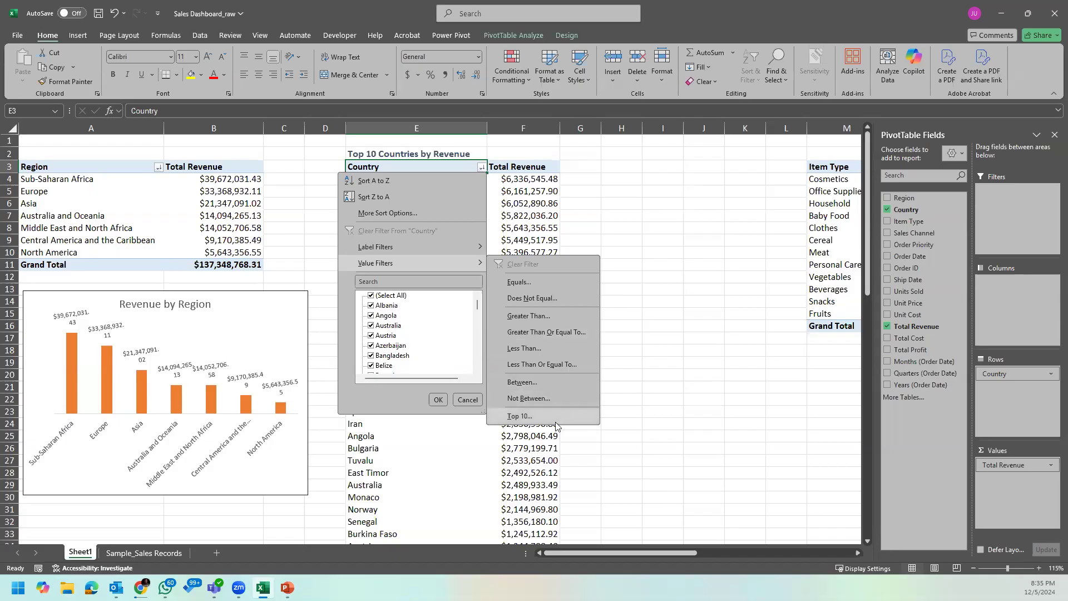
left_click(527, 418)
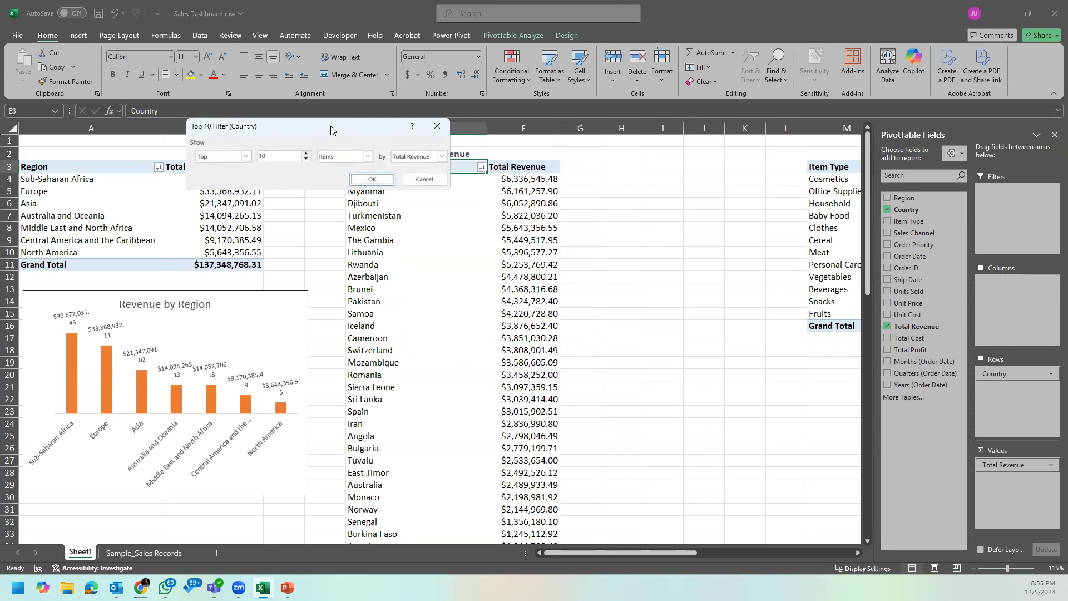
left_click_drag(331, 125, 515, 260)
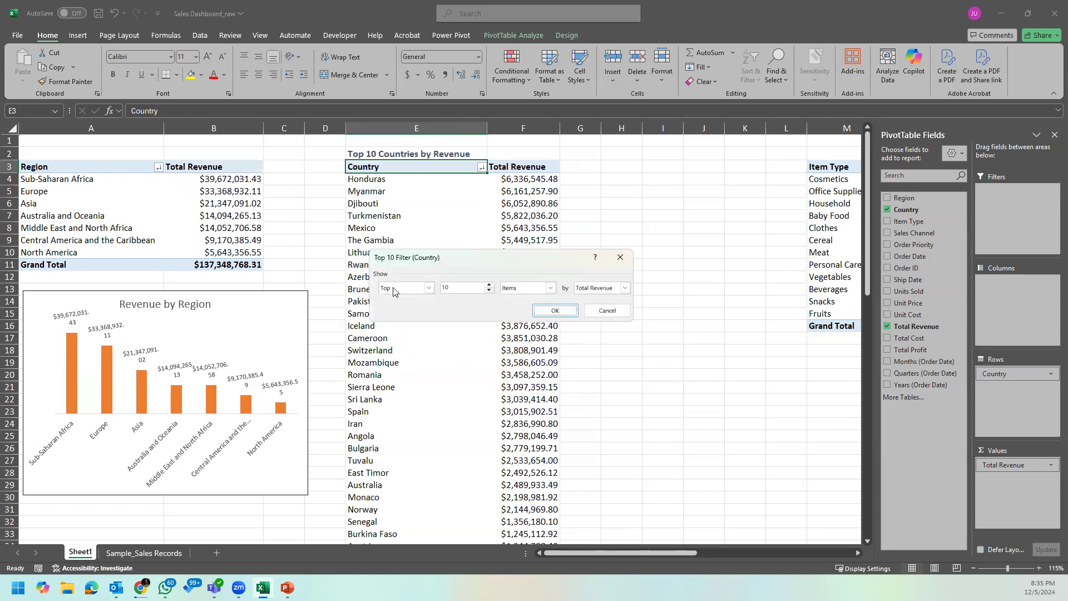
Step: Try the Bottom option in the Top 10 filter, switch back to Top, and try a count of 5
left_click(429, 289)
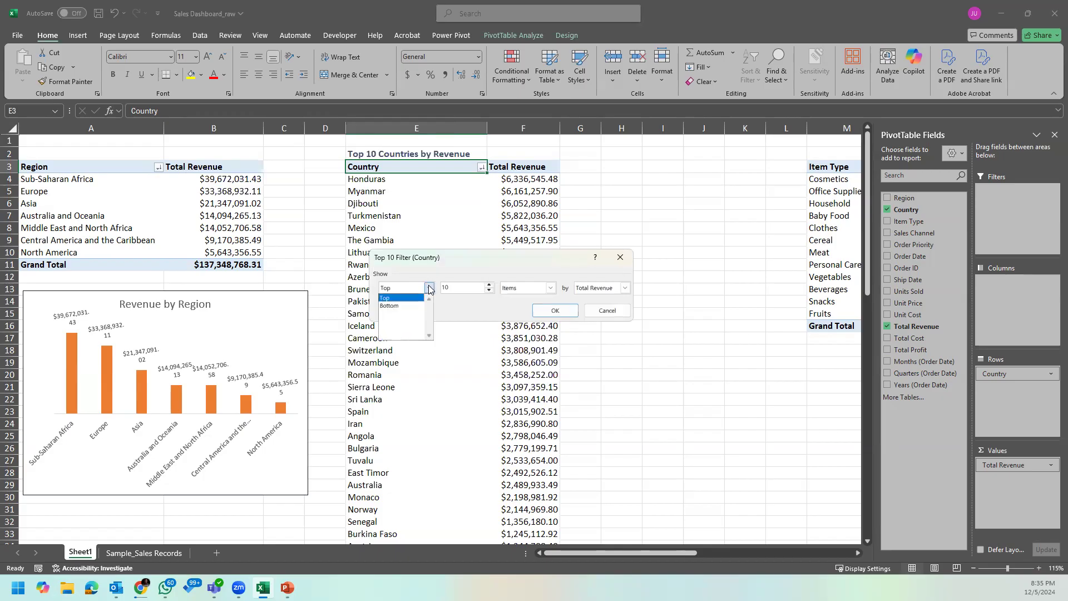
left_click(409, 307)
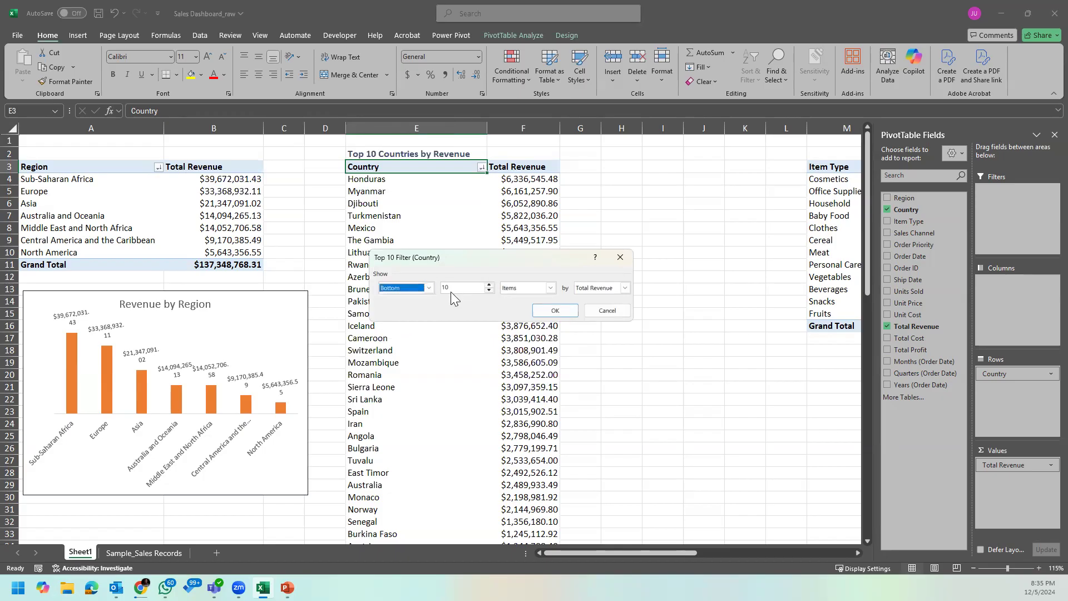
left_click(429, 287)
left_click(408, 297)
left_click(470, 290)
left_click_drag(470, 290, 427, 292)
type("5")
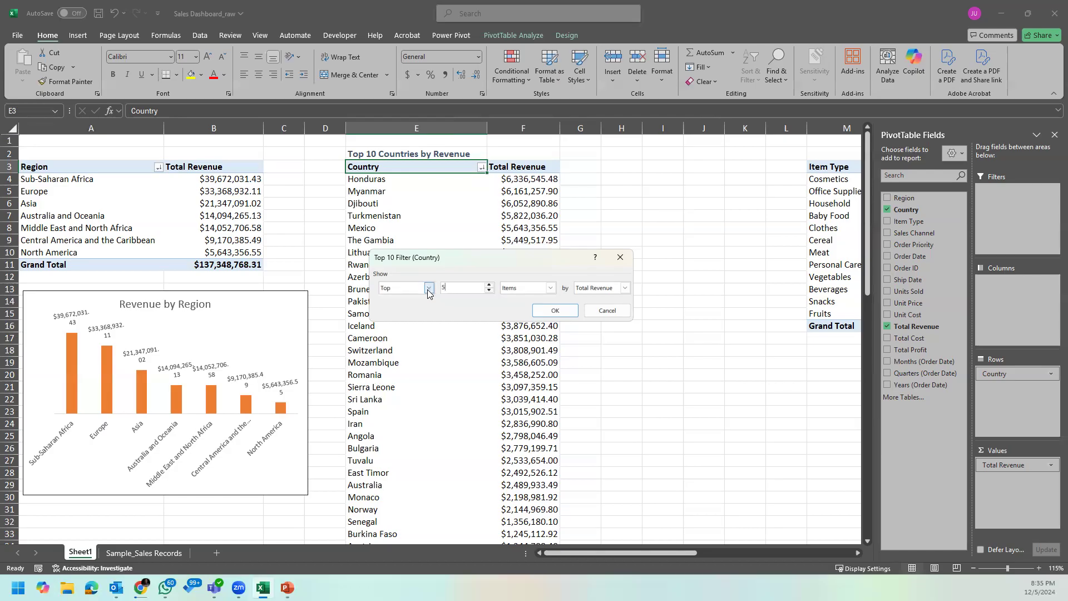
Step: Set the Country filter's count to 10 and view the Items, Percent and Sum choices for its basis
left_click_drag(476, 287, 427, 290)
left_click(551, 289)
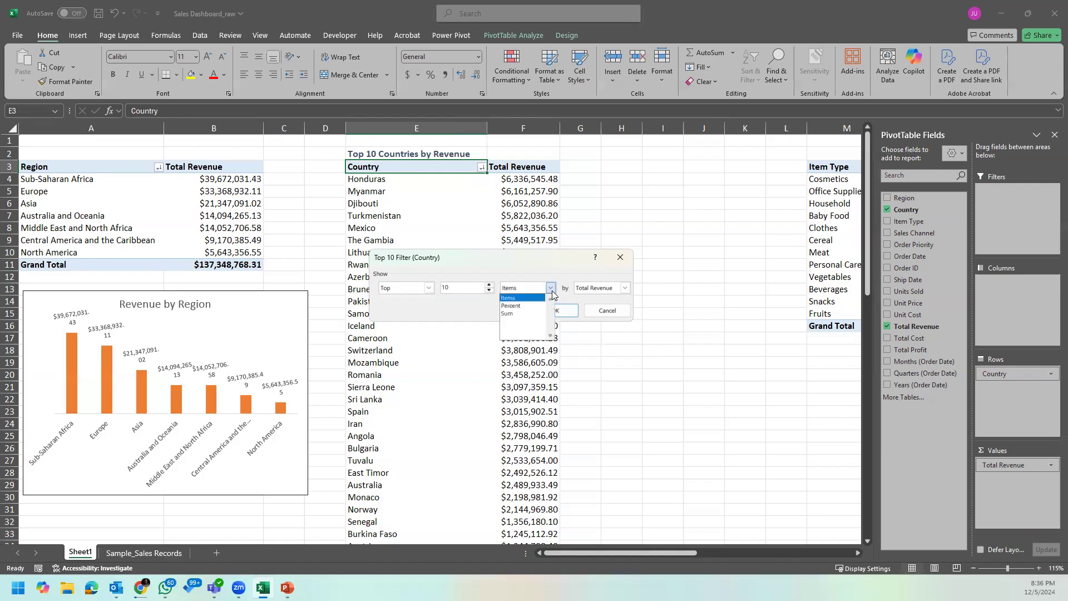
left_click(551, 290)
left_click(552, 290)
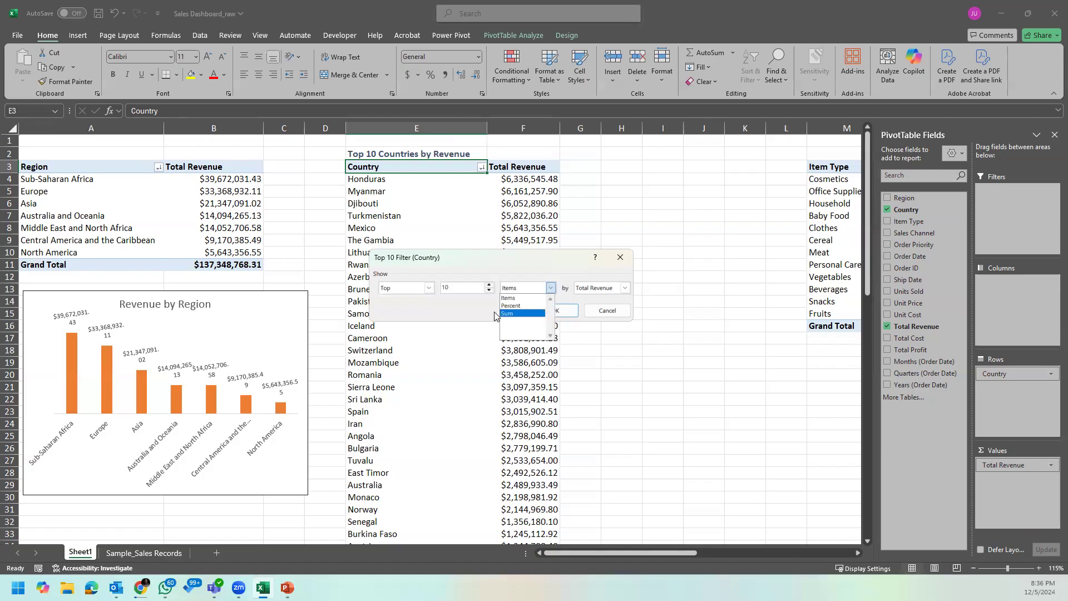
Step: Apply the Country filter for the top 10 items by Total Revenue
left_click(499, 301)
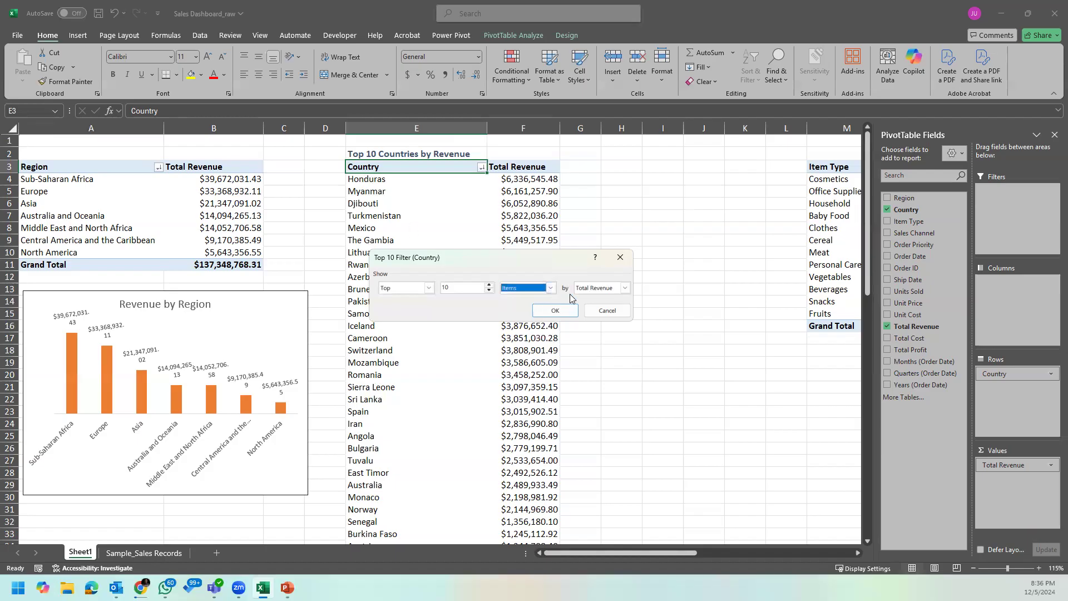
left_click(626, 288)
left_click(626, 290)
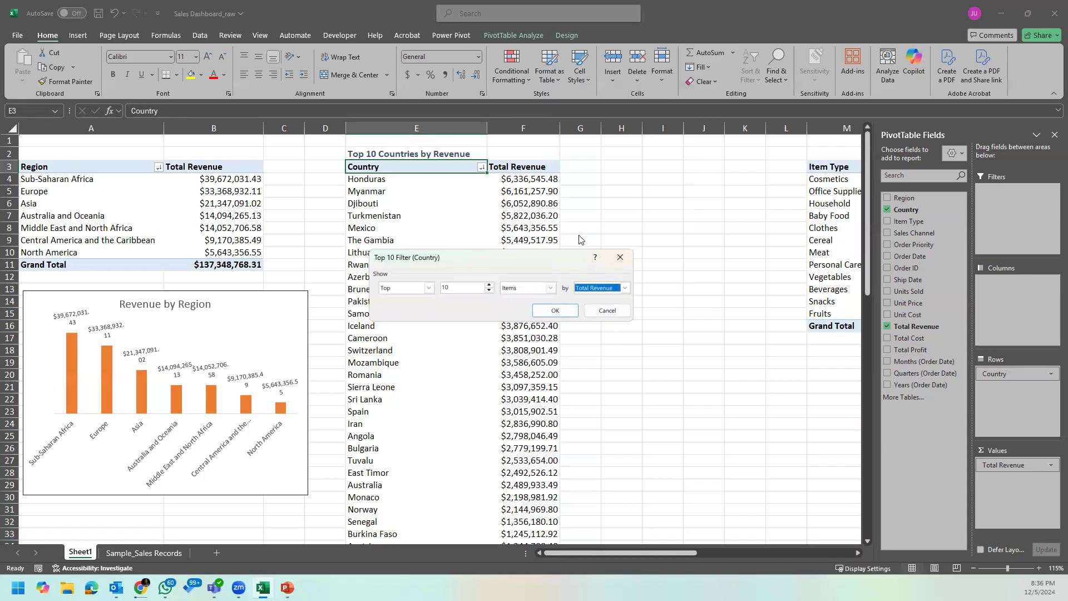
left_click(569, 310)
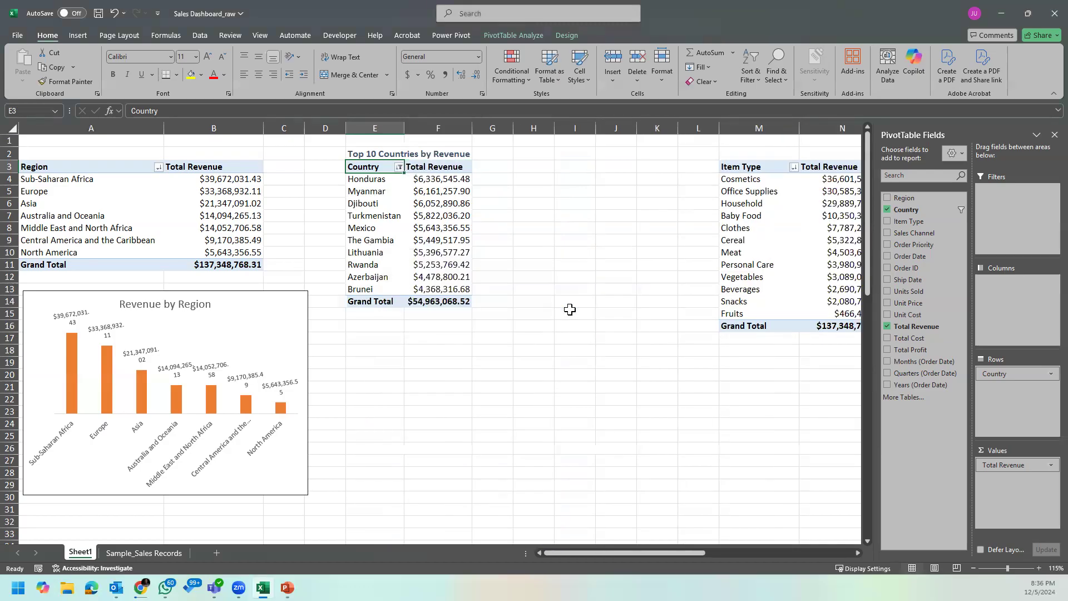
Step: Widen the Country and Total Revenue columns of the filtered top 10 PivotTable
left_click_drag(404, 128, 442, 128)
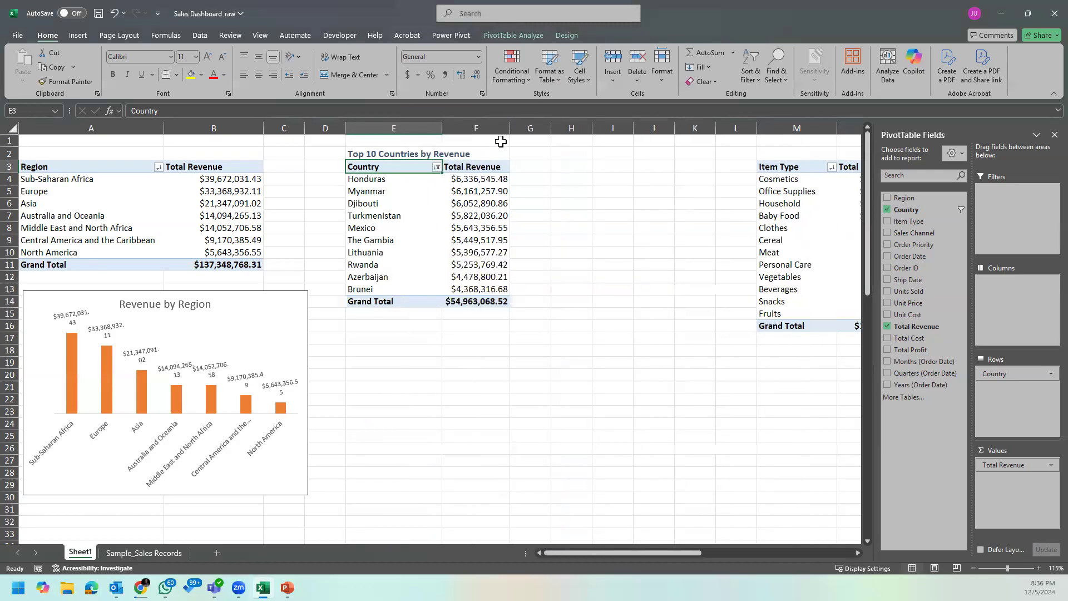
left_click_drag(510, 128, 519, 128)
left_click(493, 184)
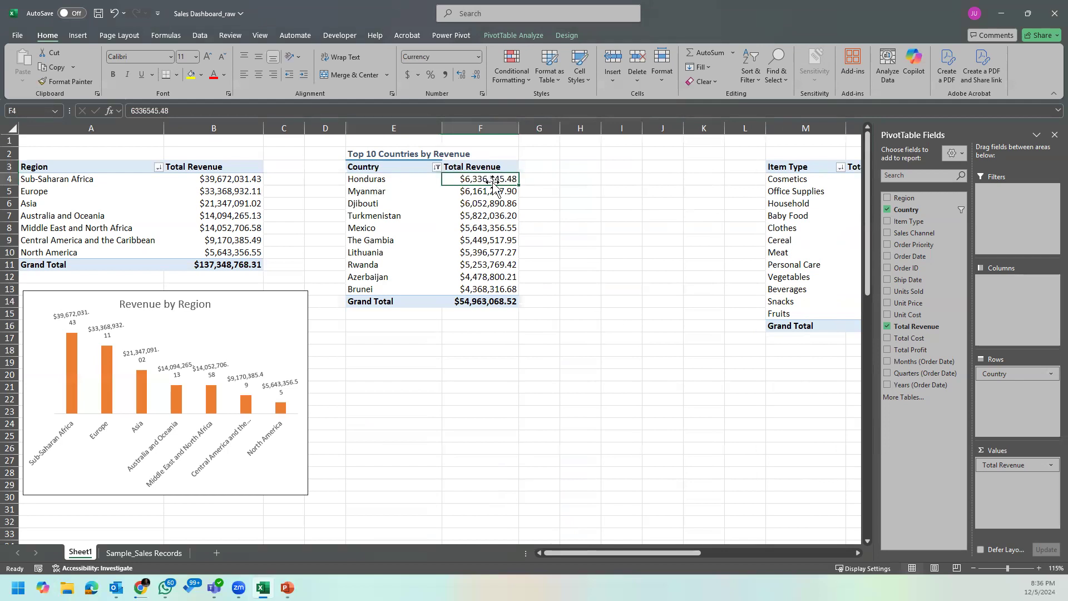
left_click(489, 196)
left_click_drag(494, 182, 483, 289)
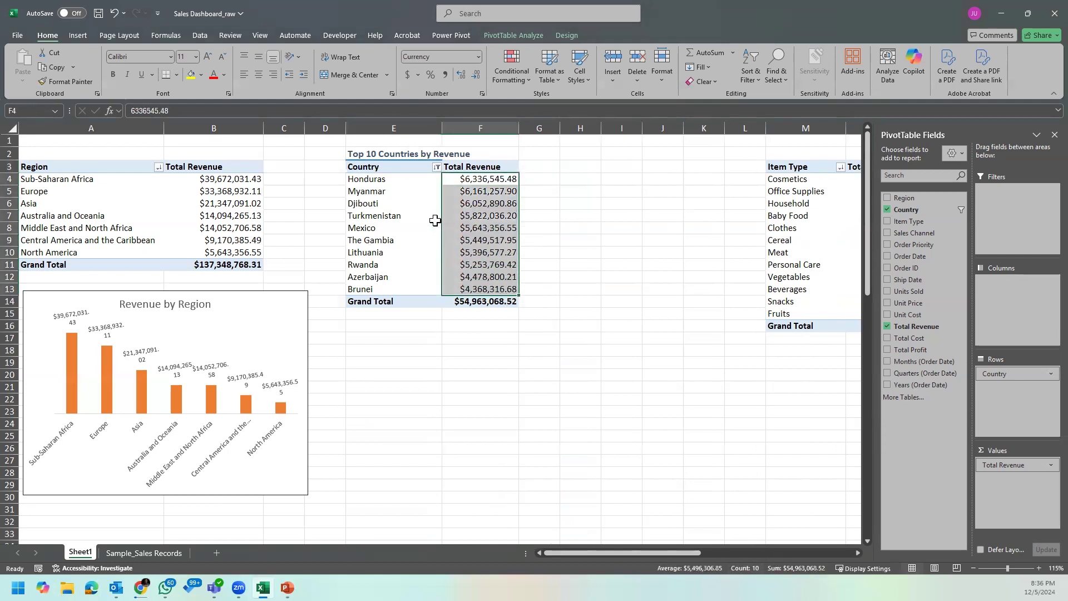
left_click(433, 196)
left_click_drag(443, 129, 458, 129)
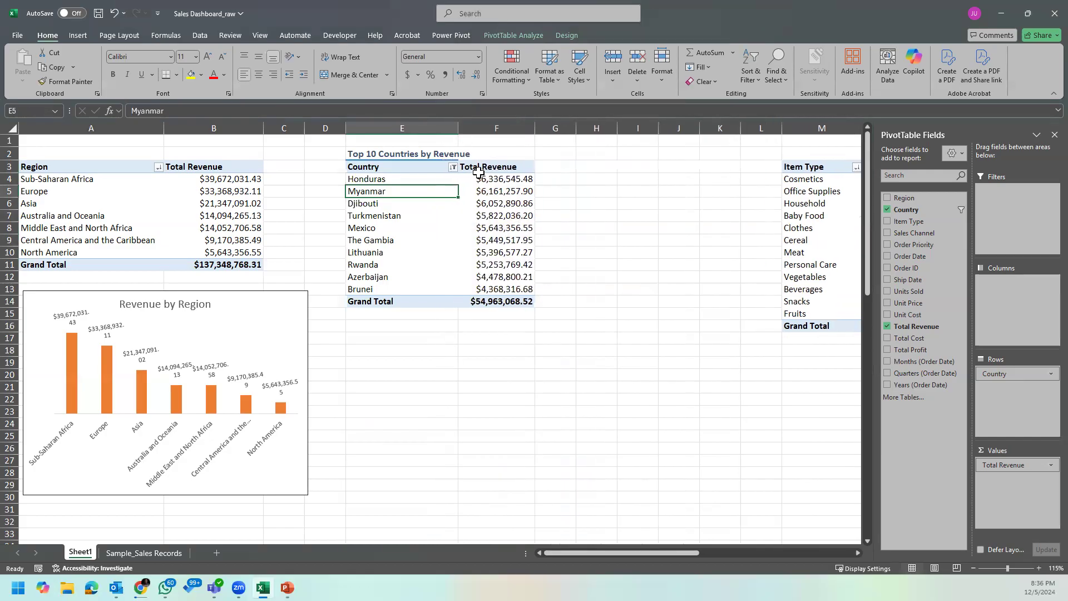
Step: Copy the top 10 Country PivotTable together with its heading
left_click(398, 166)
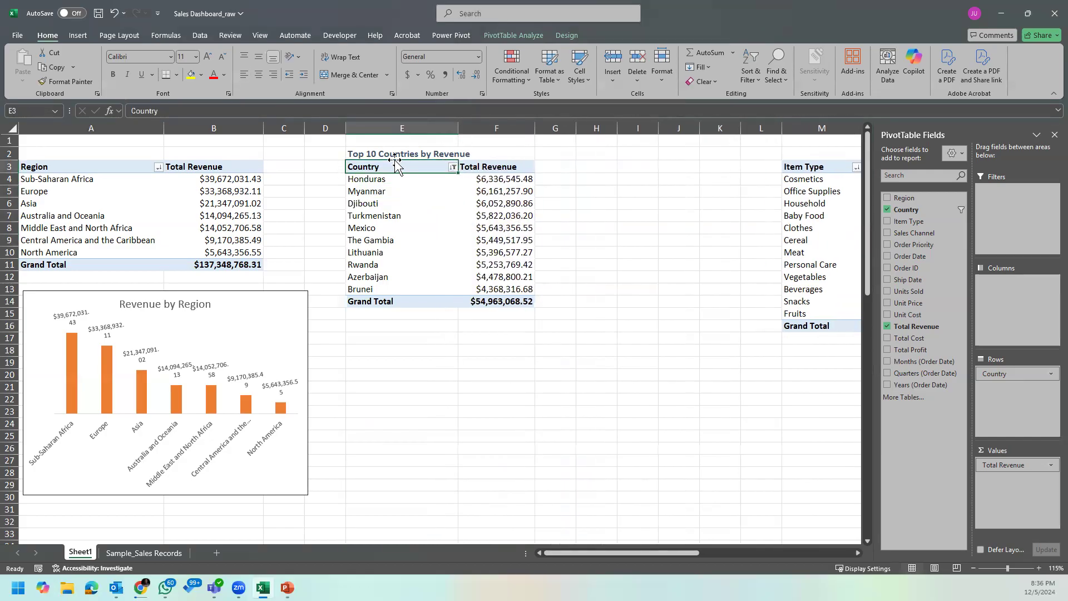
left_click_drag(377, 151, 497, 313)
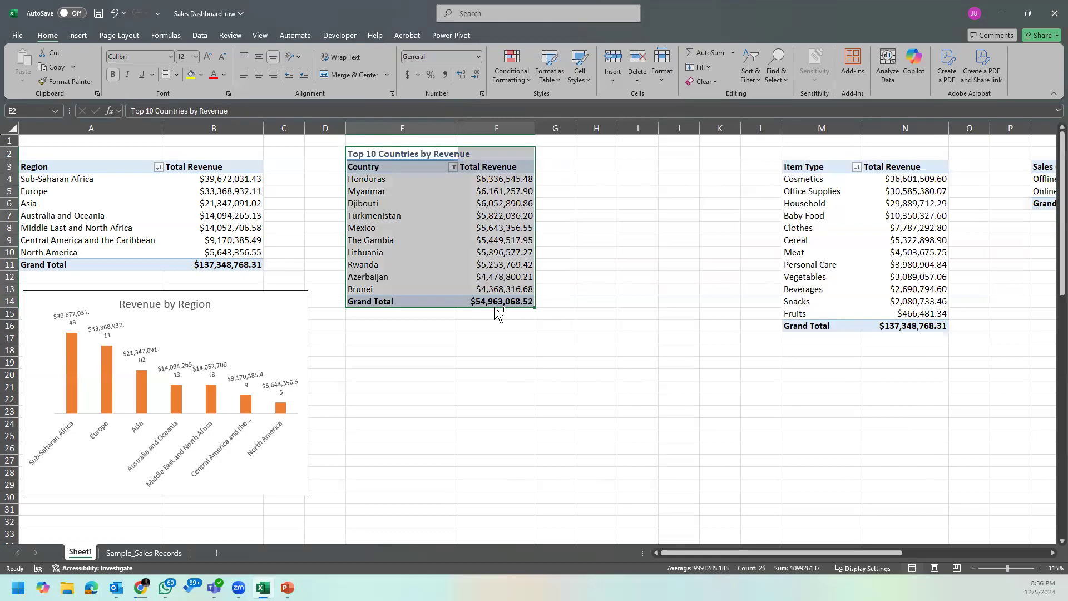
key("ctrl+c")
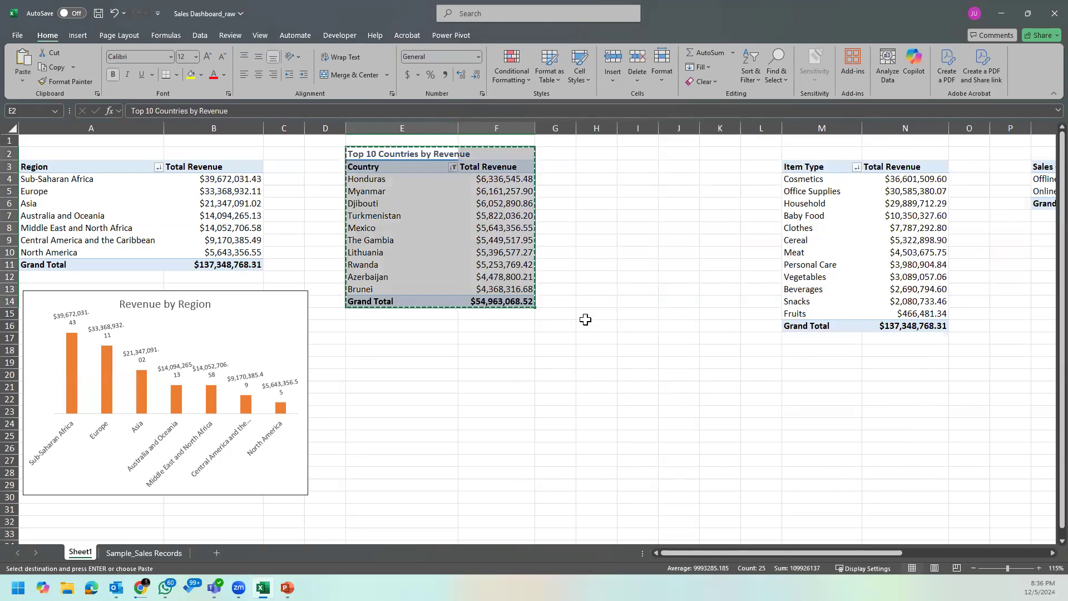
Step: Try pasting the copied table at H2 as values only, and undo the paste
right_click(608, 150)
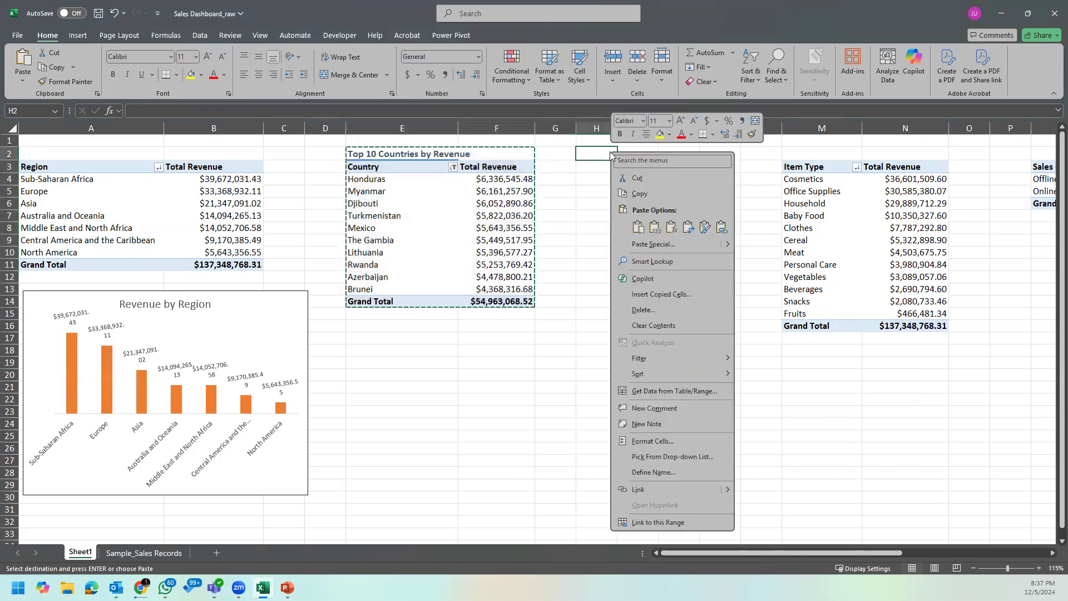
left_click(655, 227)
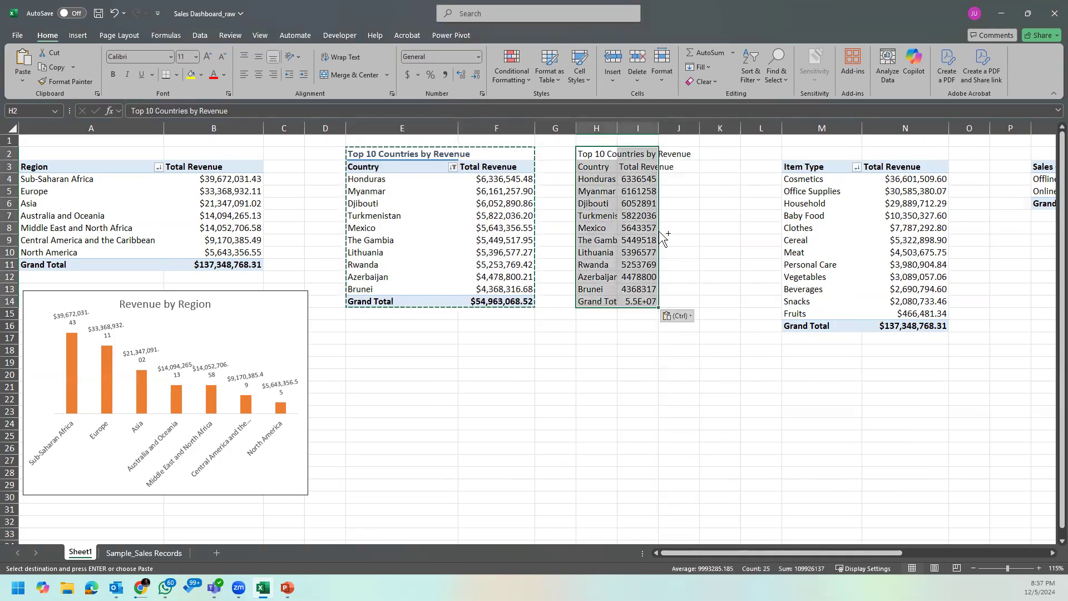
key("ctrl+z")
Step: Paste the copied table at H2 as a PivotTable and autofit columns H and I
left_click(595, 154)
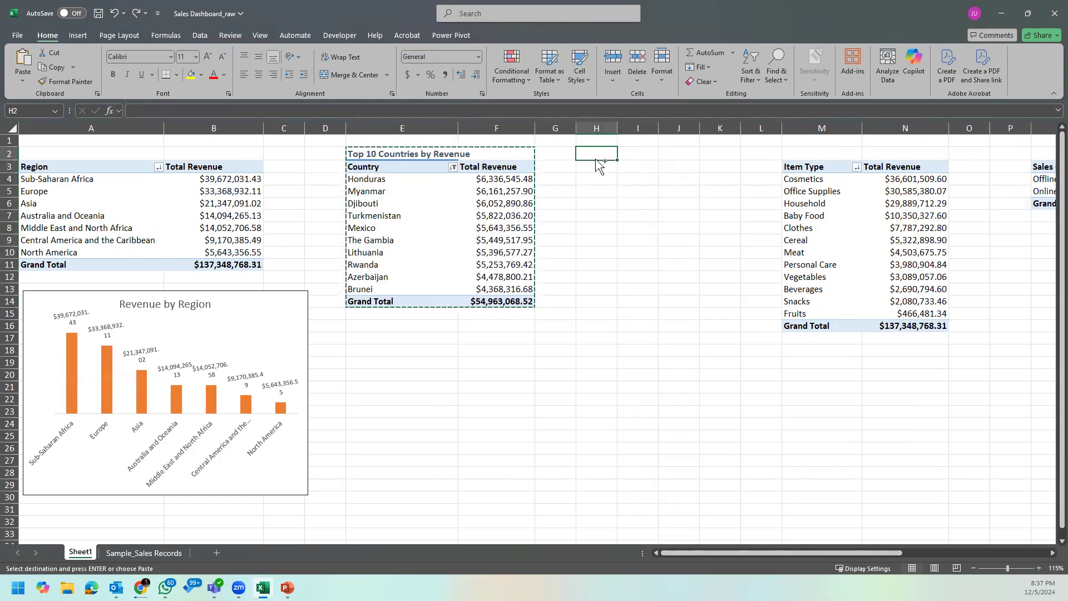
key("ctrl+v")
left_click_drag(597, 128, 649, 128)
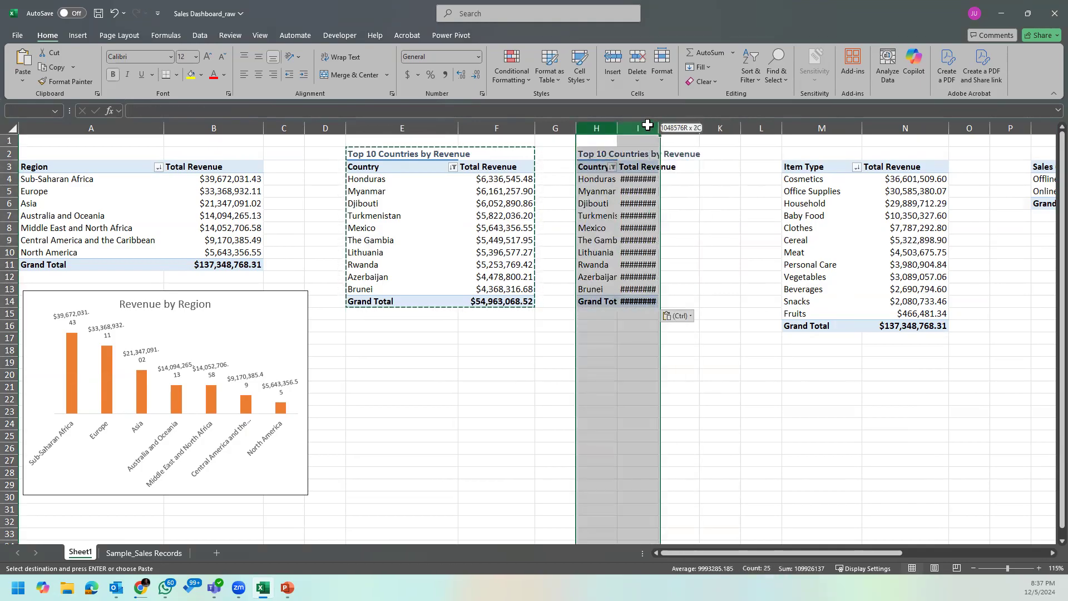
double_click(650, 128)
left_click(694, 245)
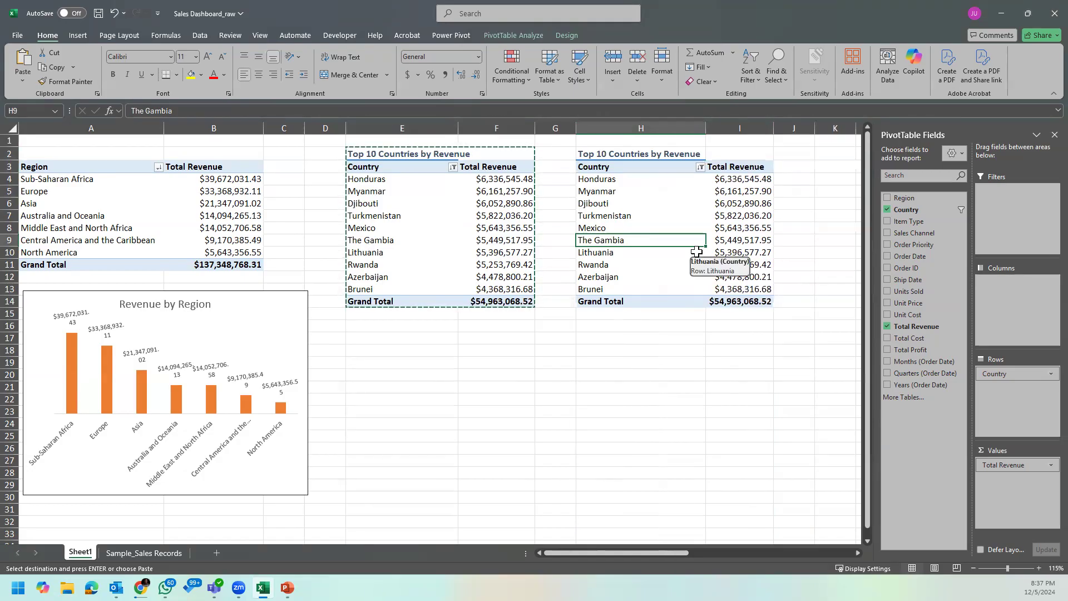
key("Escape")
Step: Clear the Country filter from the pasted PivotTable in column H
left_click(625, 168)
left_click(670, 192)
left_click(702, 168)
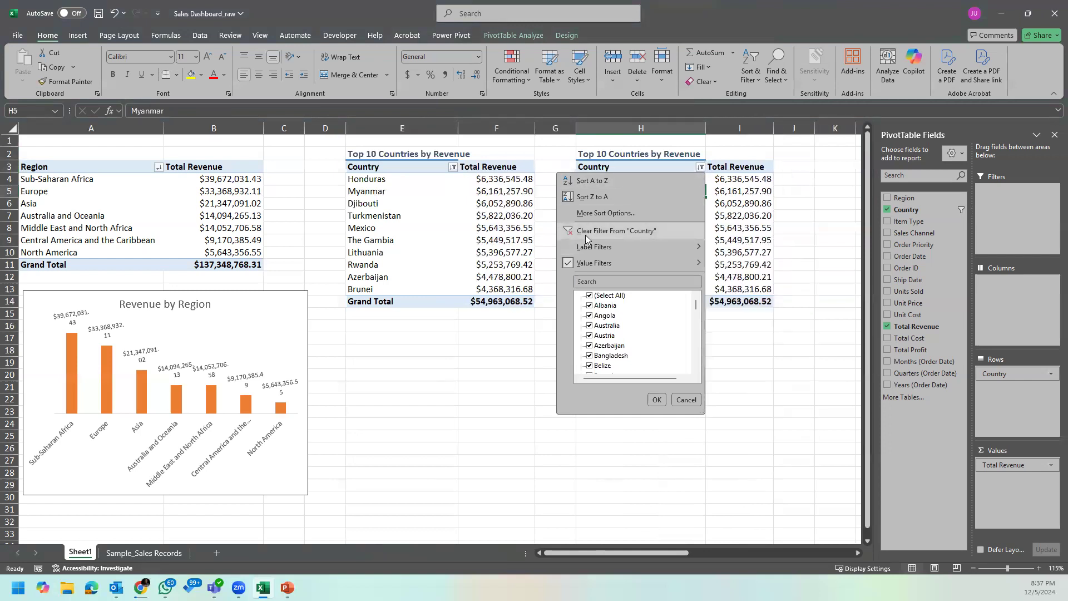
left_click(590, 229)
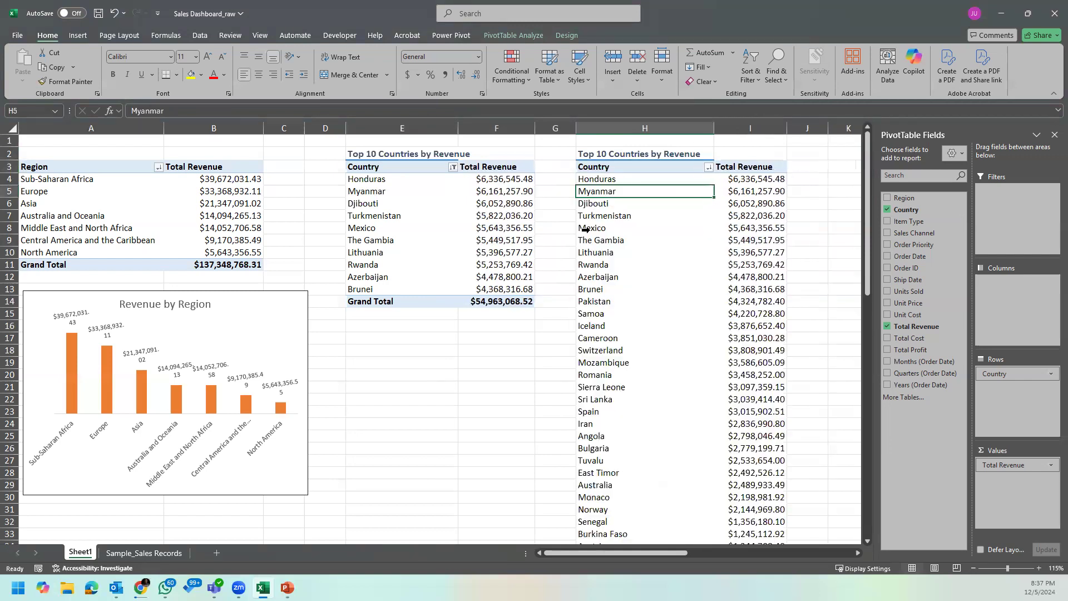
Step: Filter the pasted PivotTable to the bottom 10 items by Total Revenue and autofit columns H and I
left_click(704, 169)
left_click(708, 168)
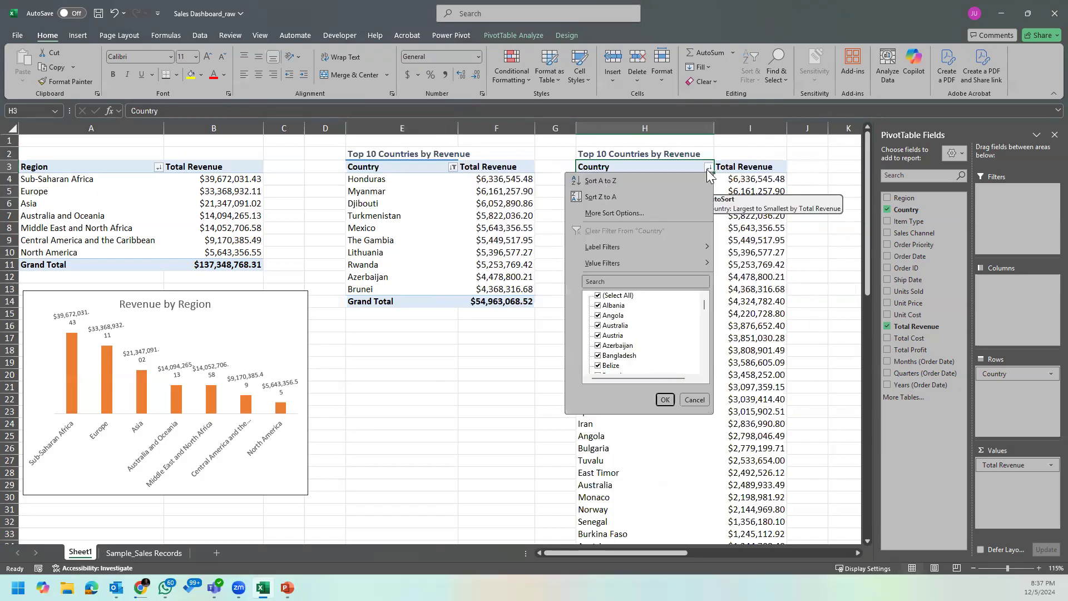
mouse_move(644, 267)
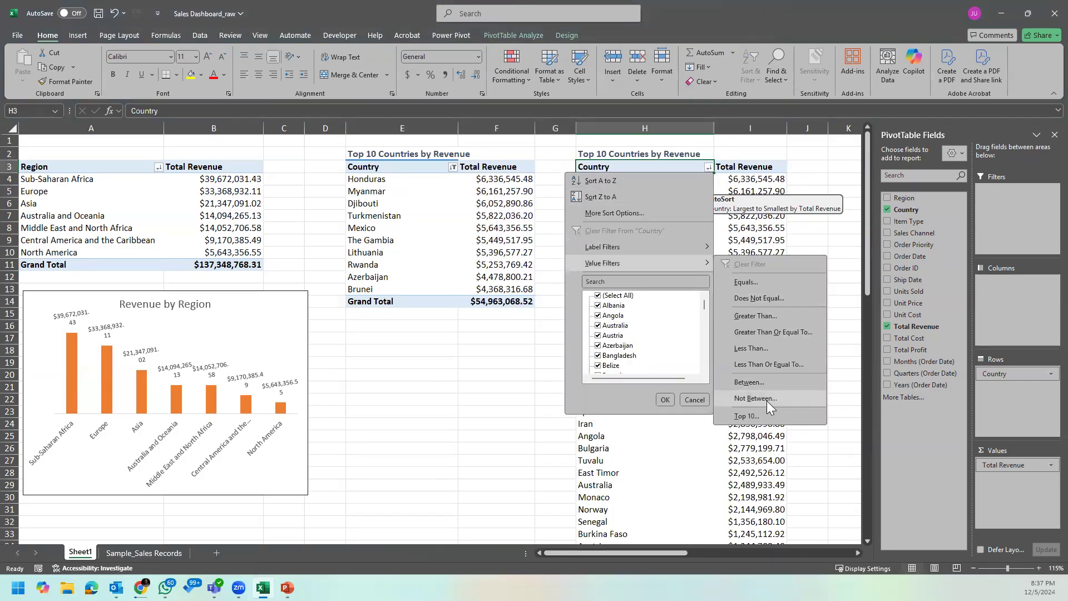
left_click(760, 417)
left_click(429, 288)
left_click(412, 307)
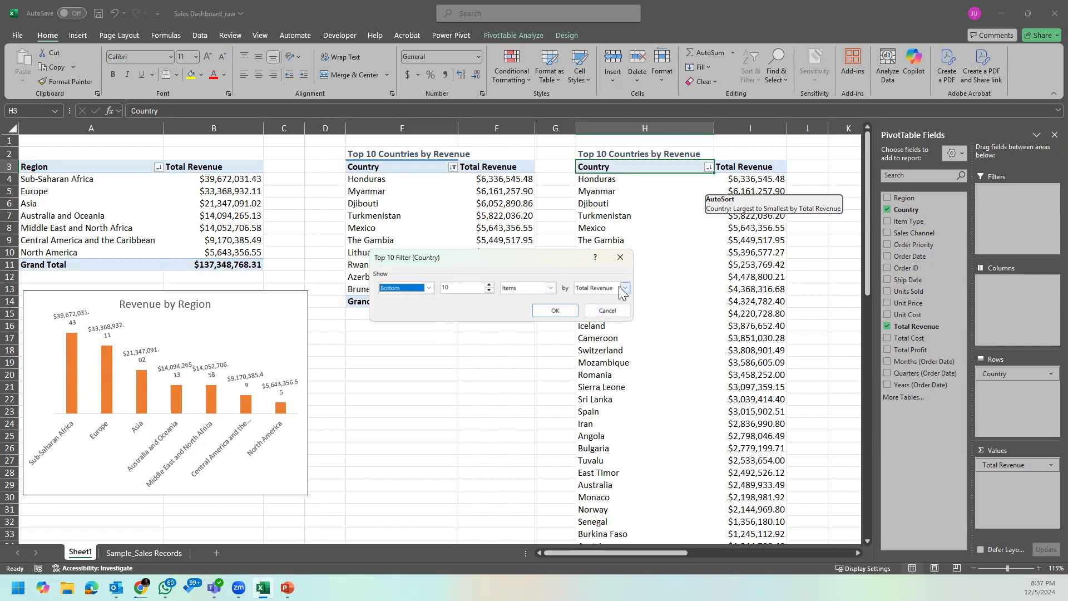
left_click(558, 311)
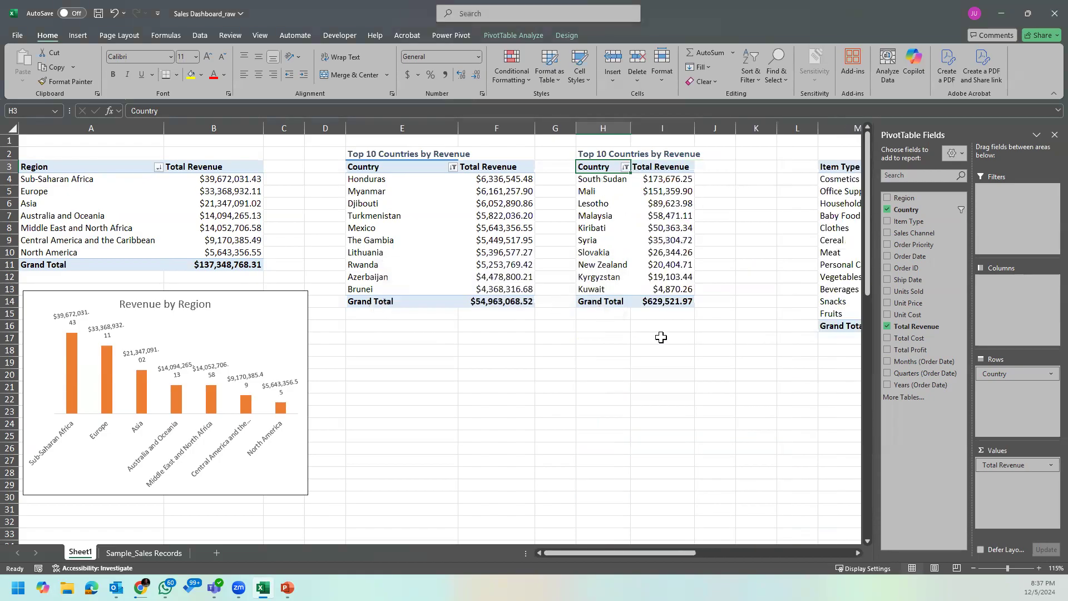
left_click(660, 167)
left_click_drag(626, 123, 688, 128)
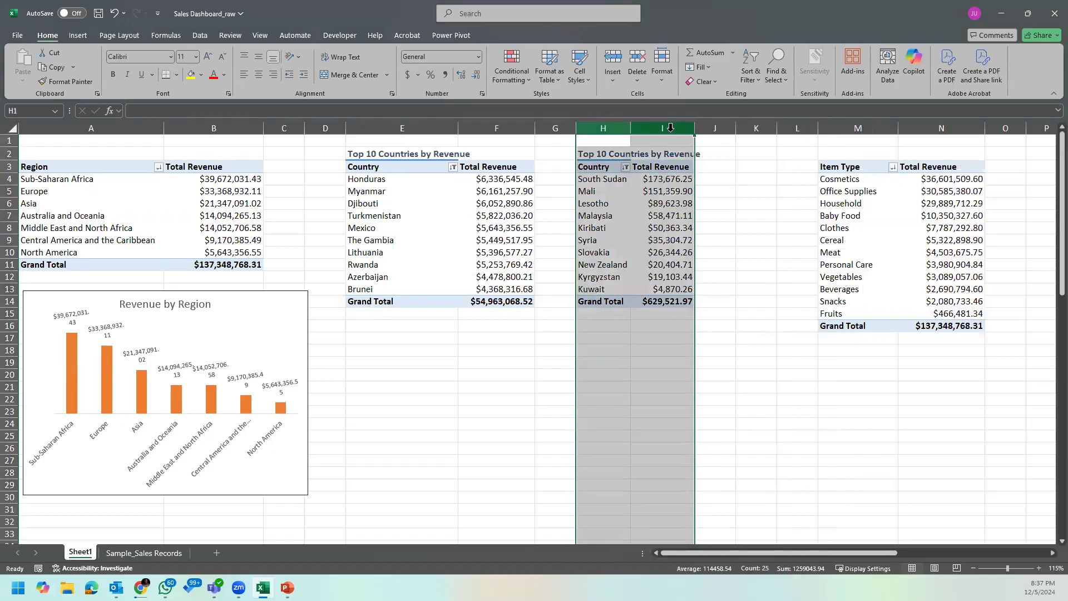
double_click(687, 128)
left_click(692, 176)
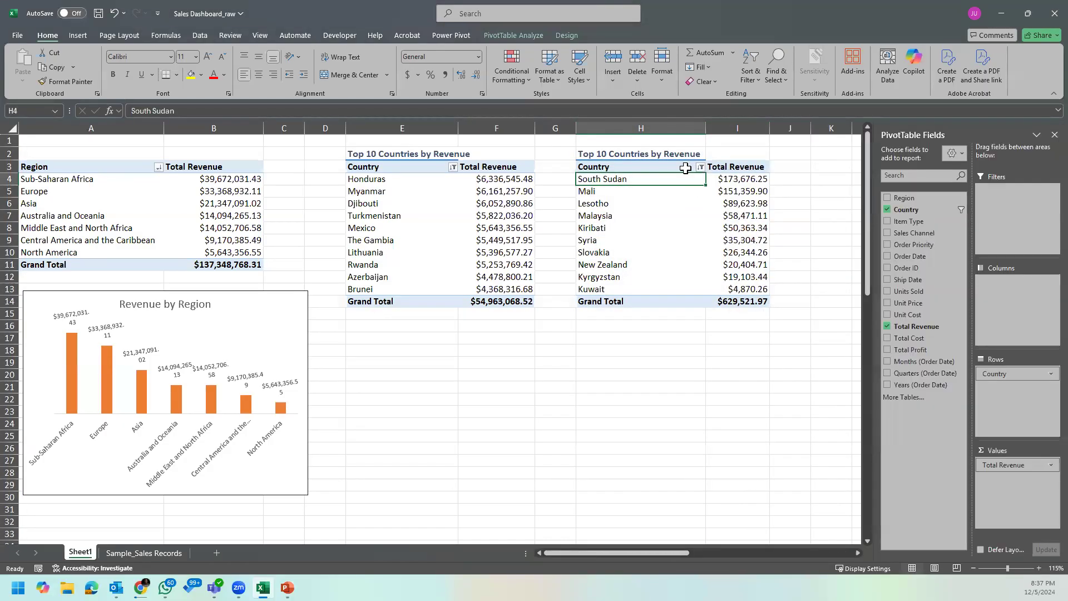
Step: Change the heading in H2 to "Bottom 10 Countries by Revenue"
left_click(700, 167)
left_click(677, 155)
left_click(673, 154)
left_click(134, 114)
type("Botto,")
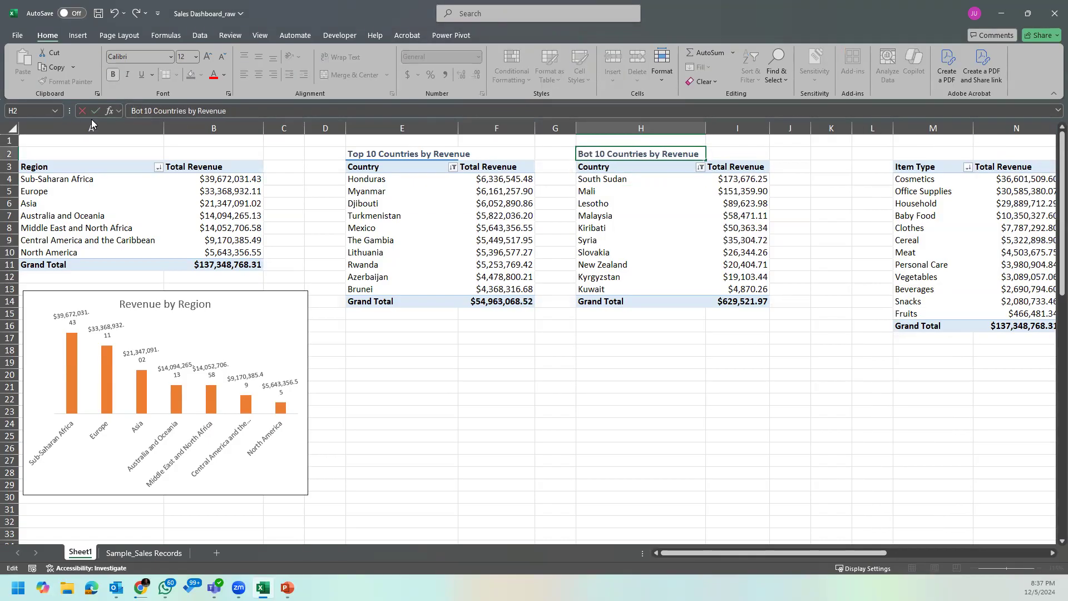
key("BackSpace")
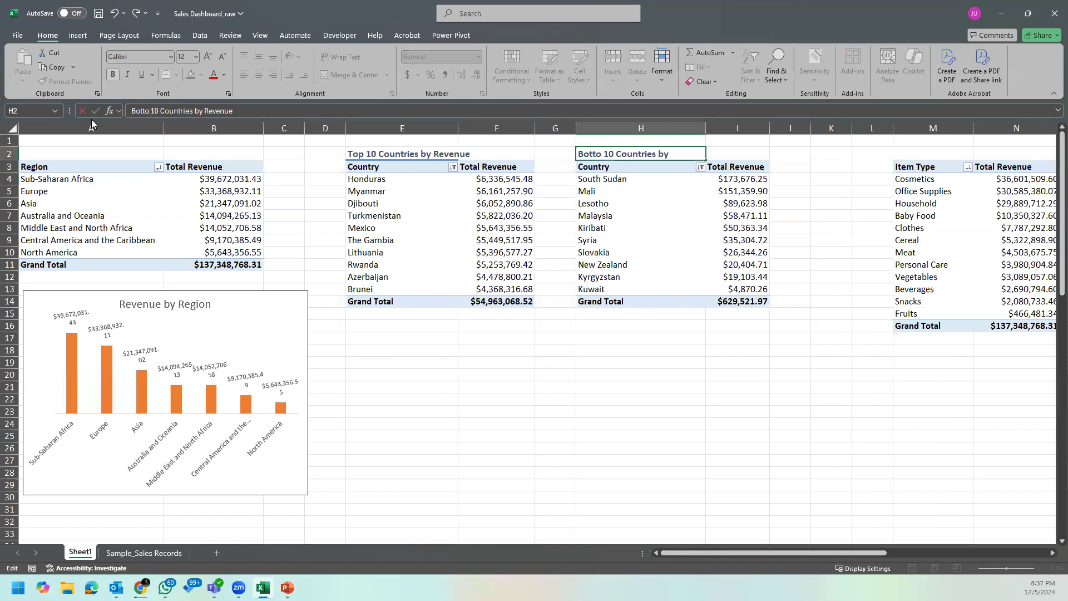
type("m")
key("Return")
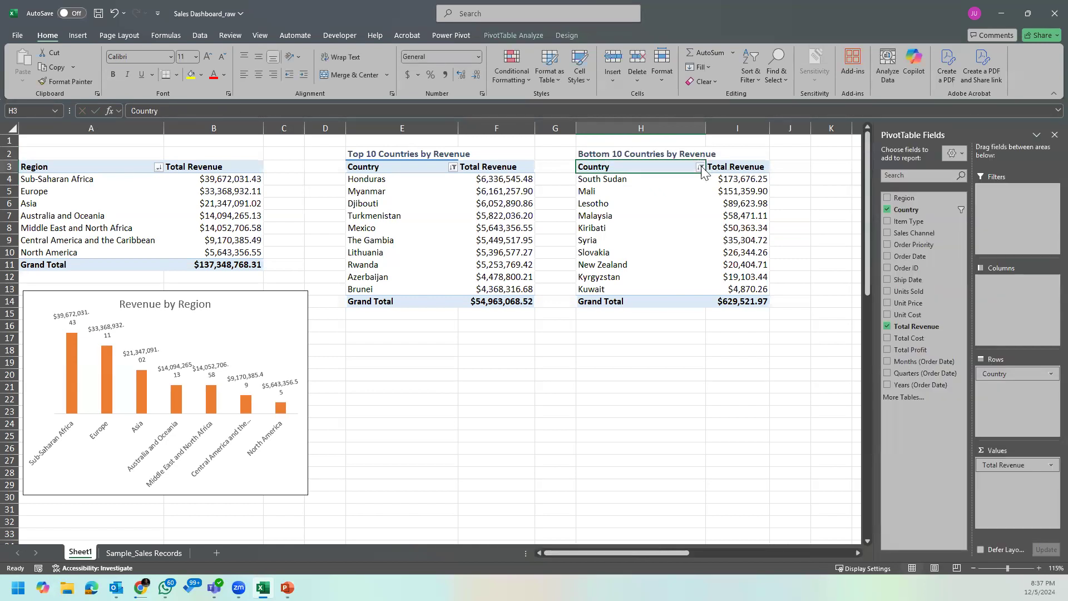
Step: Replace the filter on the column H PivotTable with the top 10 percent by Total Revenue
left_click(700, 167)
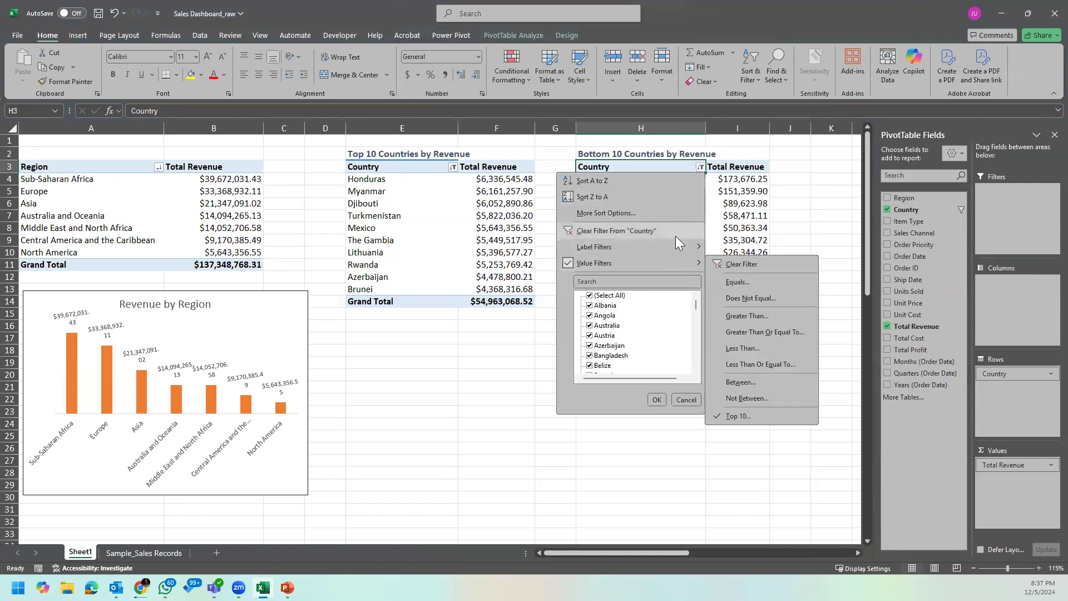
left_click(675, 236)
left_click(709, 167)
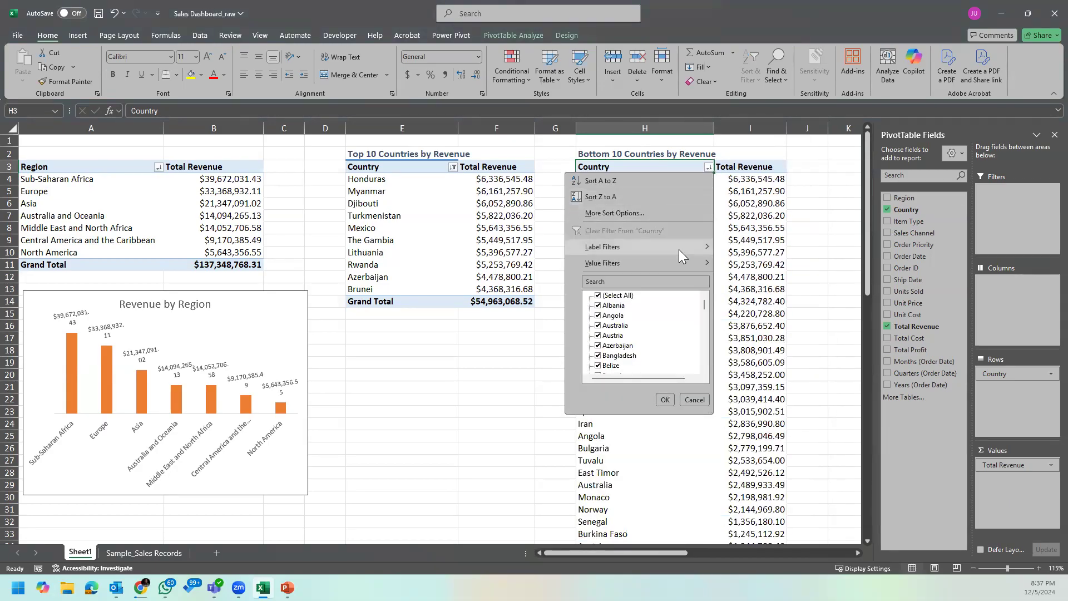
mouse_move(686, 262)
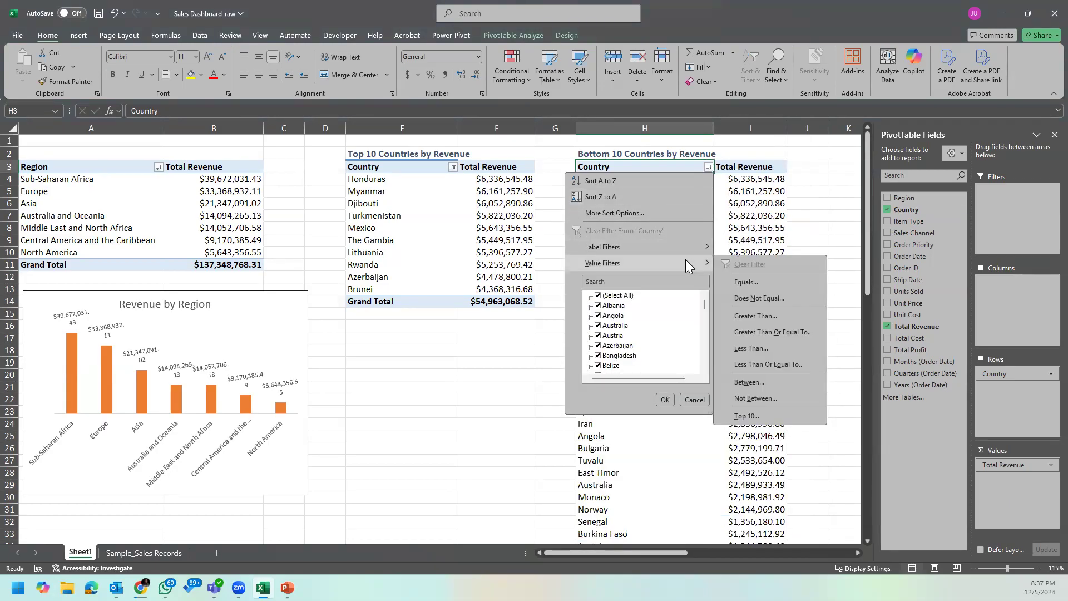
left_click(771, 416)
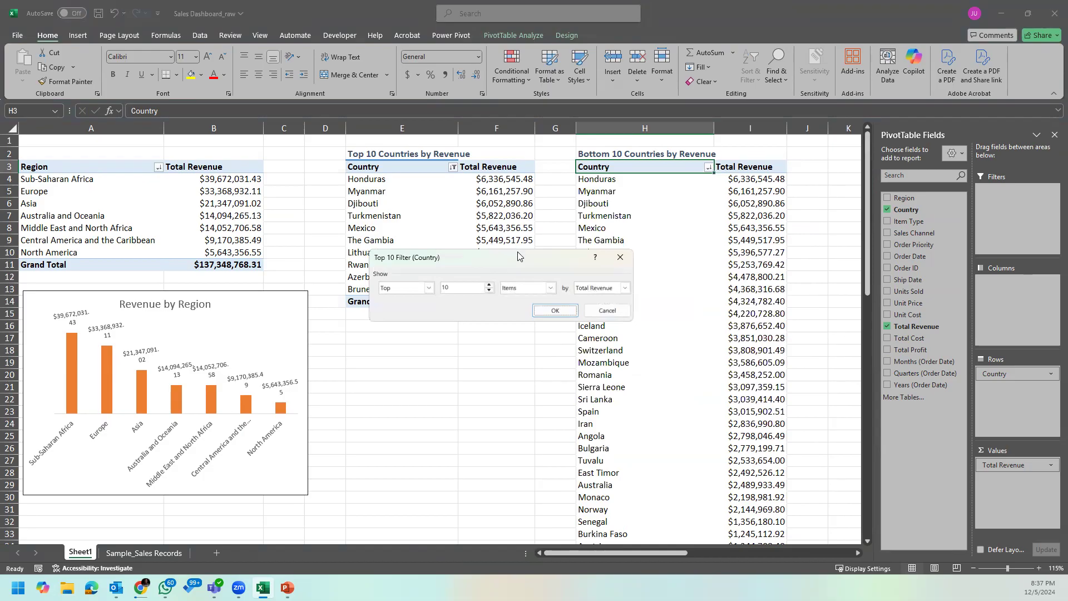
left_click_drag(518, 255, 539, 258)
left_click(571, 290)
left_click(542, 306)
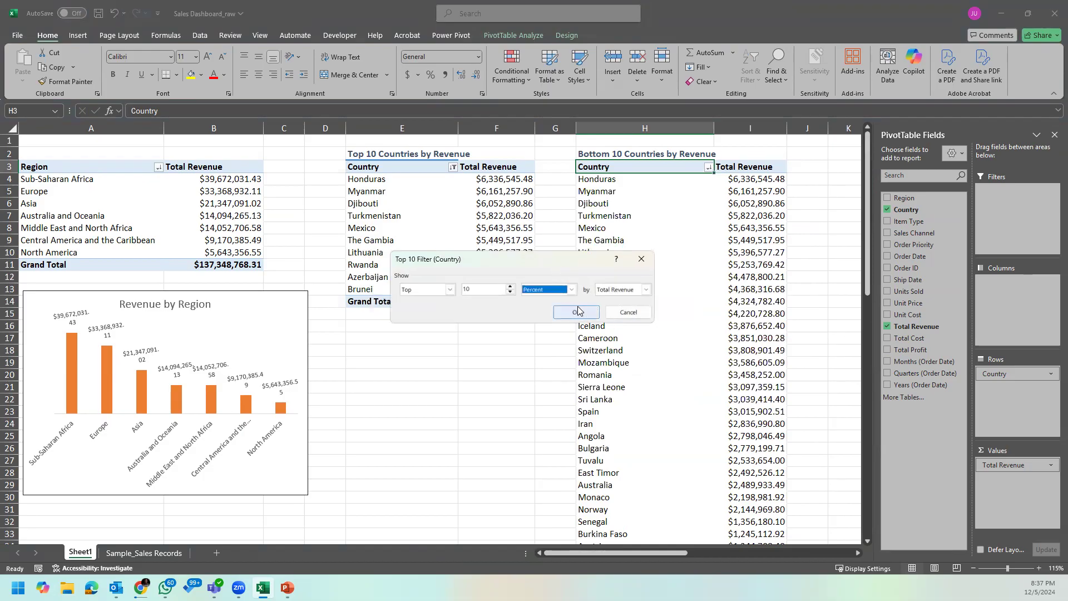
left_click(577, 312)
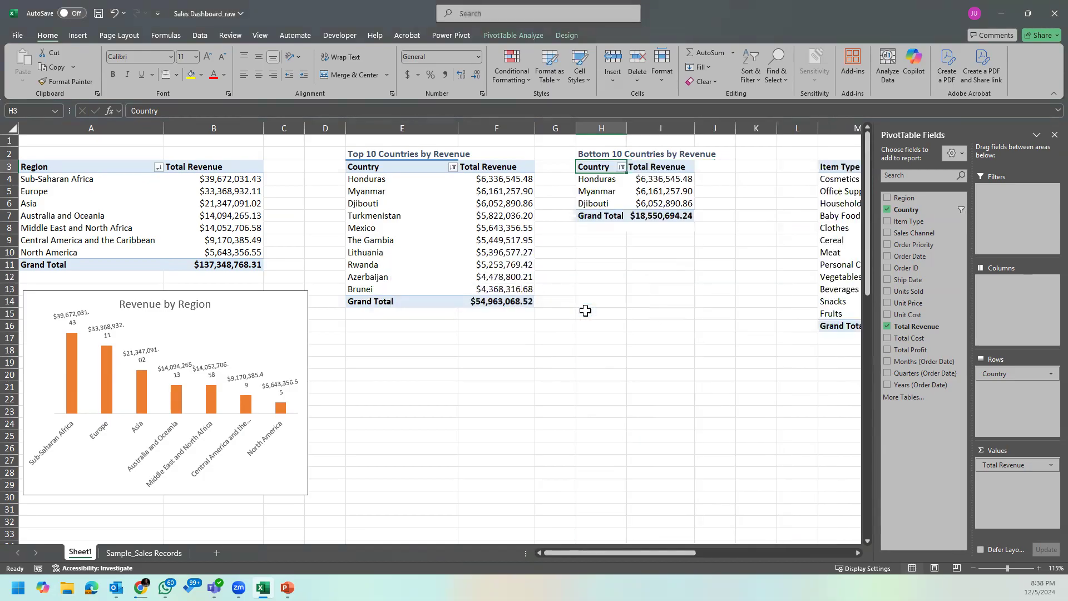
Step: Widen column H and clear the top 10 percent value filter from its Country field
left_click(644, 178)
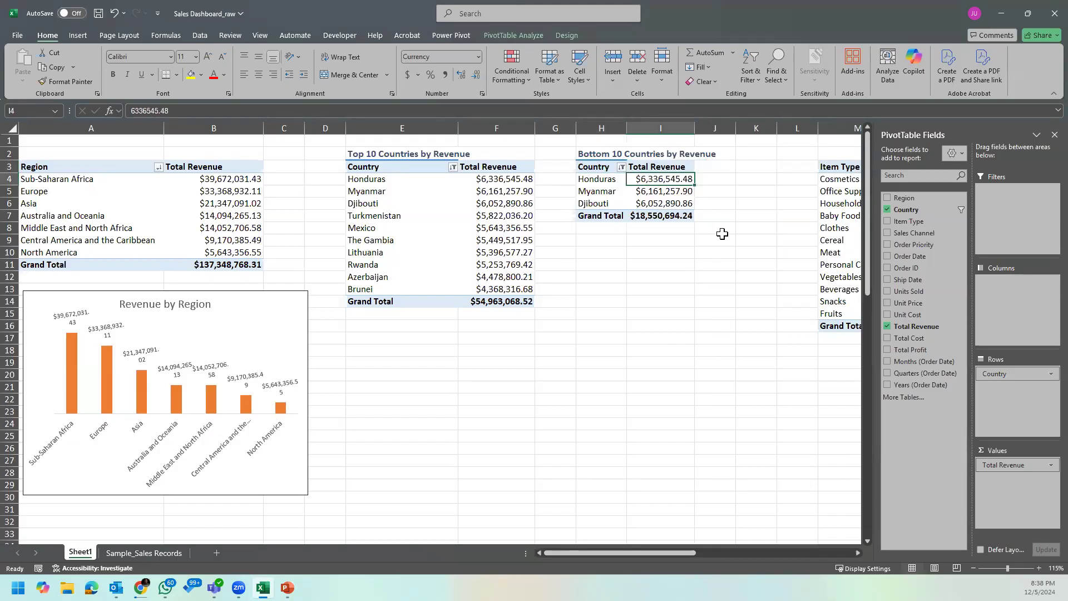
double_click(627, 129)
left_click(640, 167)
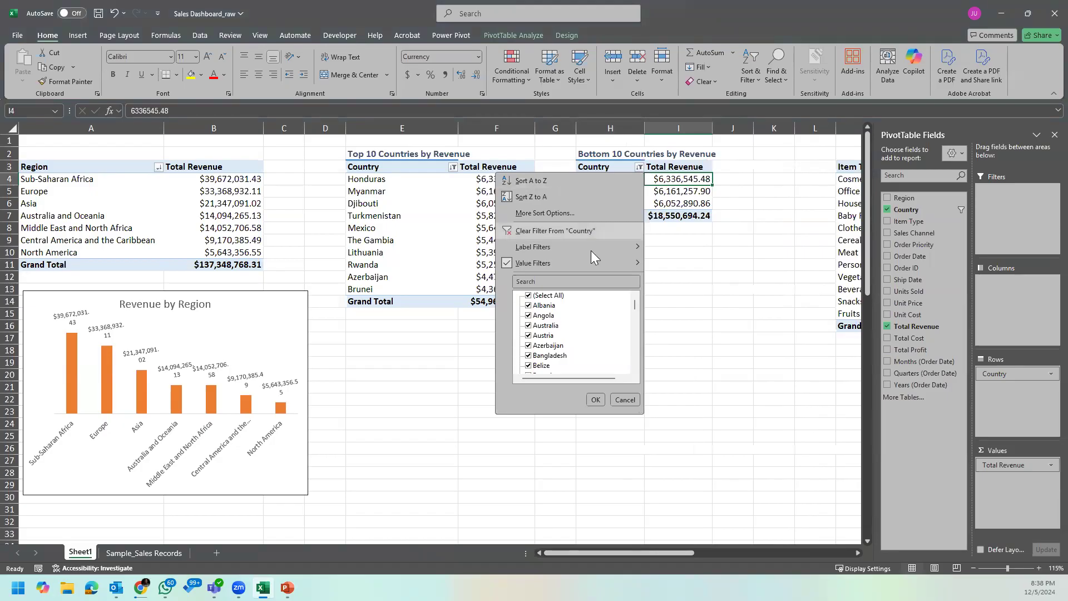
mouse_move(584, 257)
left_click(670, 262)
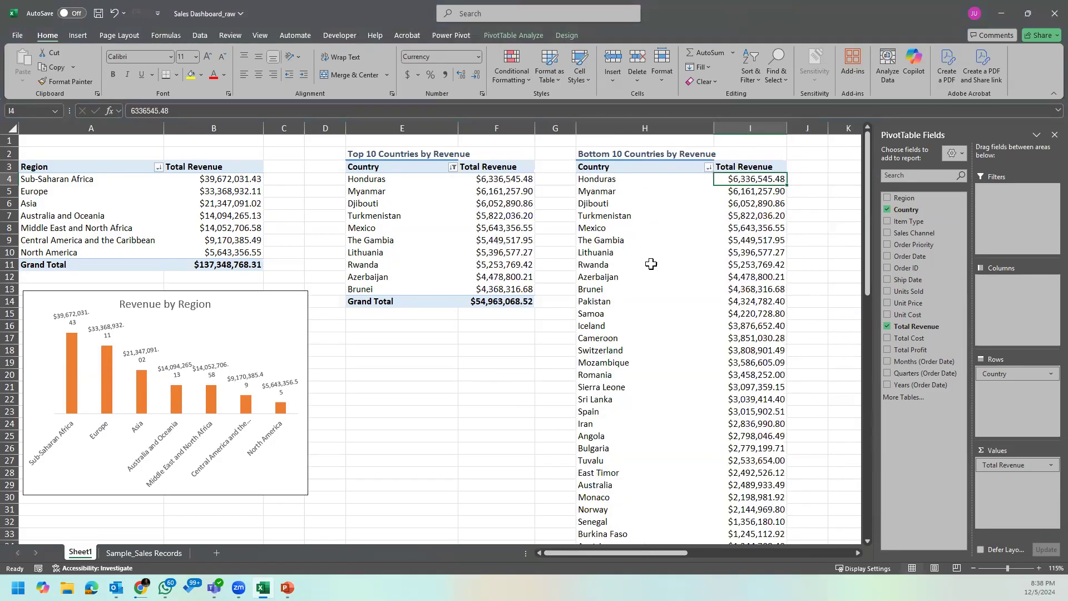
Step: Try filtering the column H PivotTable to the top 10 sum by Total Revenue, and clear that filter from Country
left_click(708, 168)
left_click(685, 168)
left_click(690, 166)
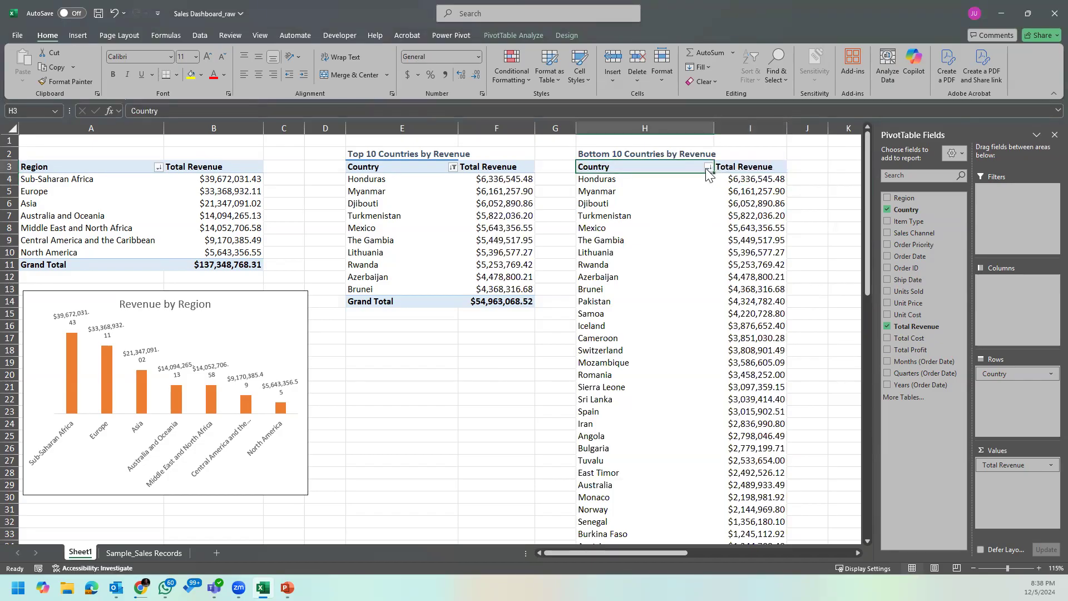
left_click(708, 167)
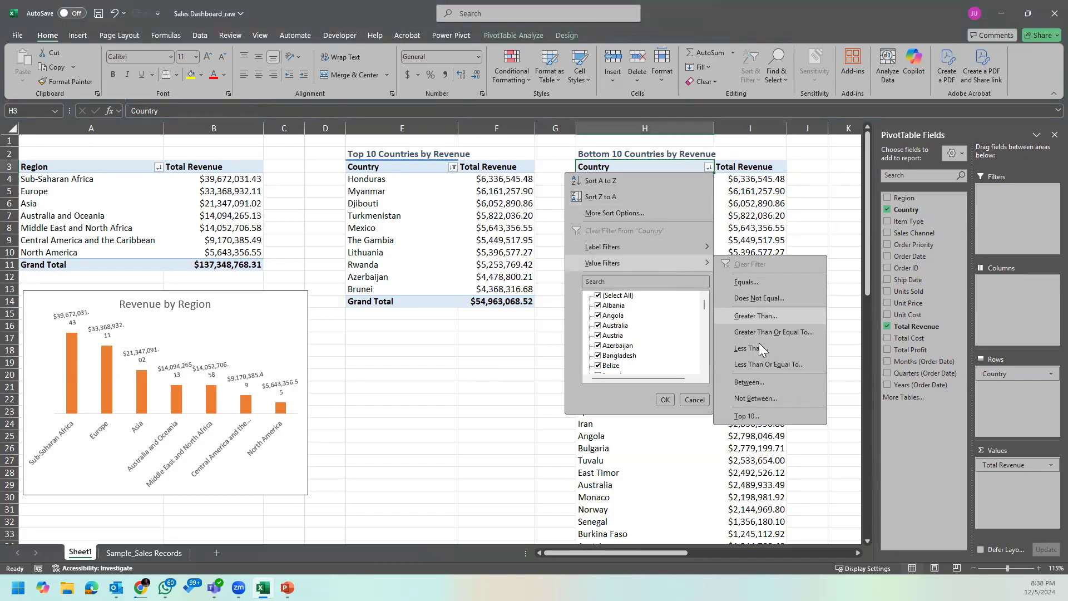
left_click(747, 417)
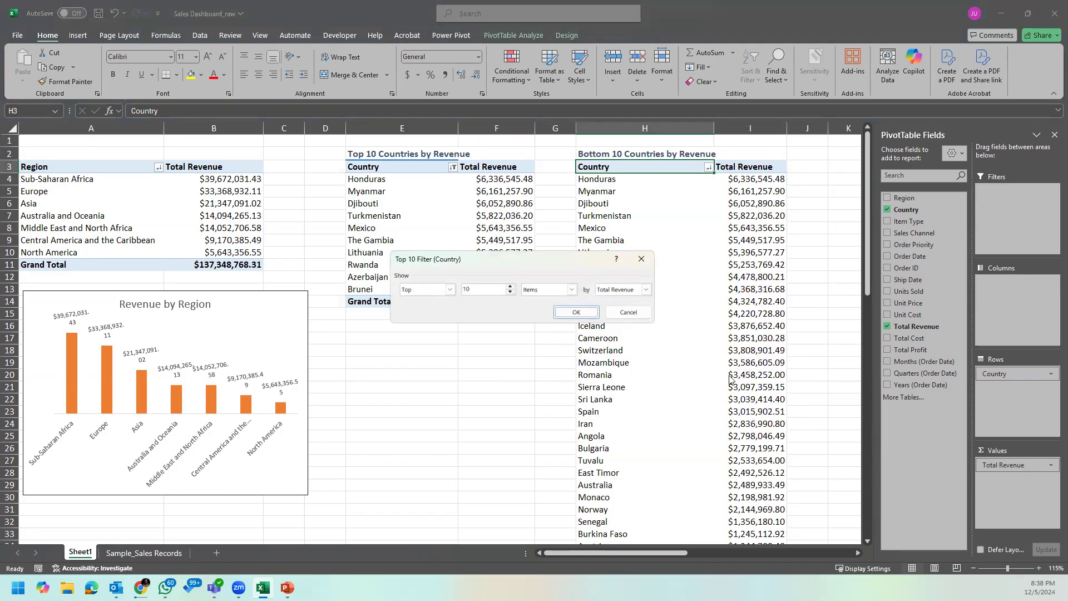
left_click(572, 289)
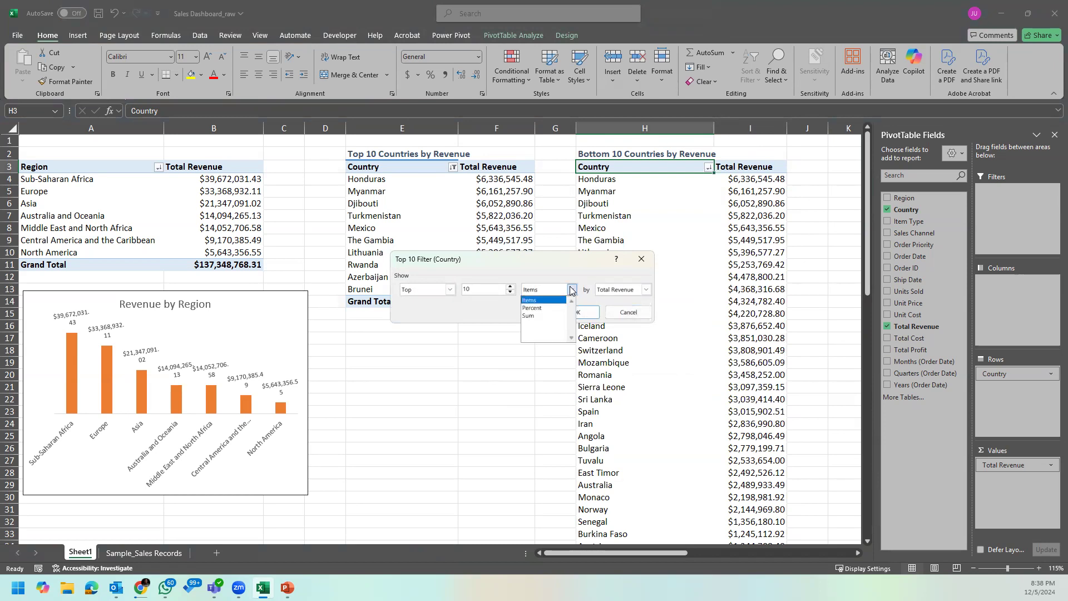
left_click(553, 315)
left_click(576, 314)
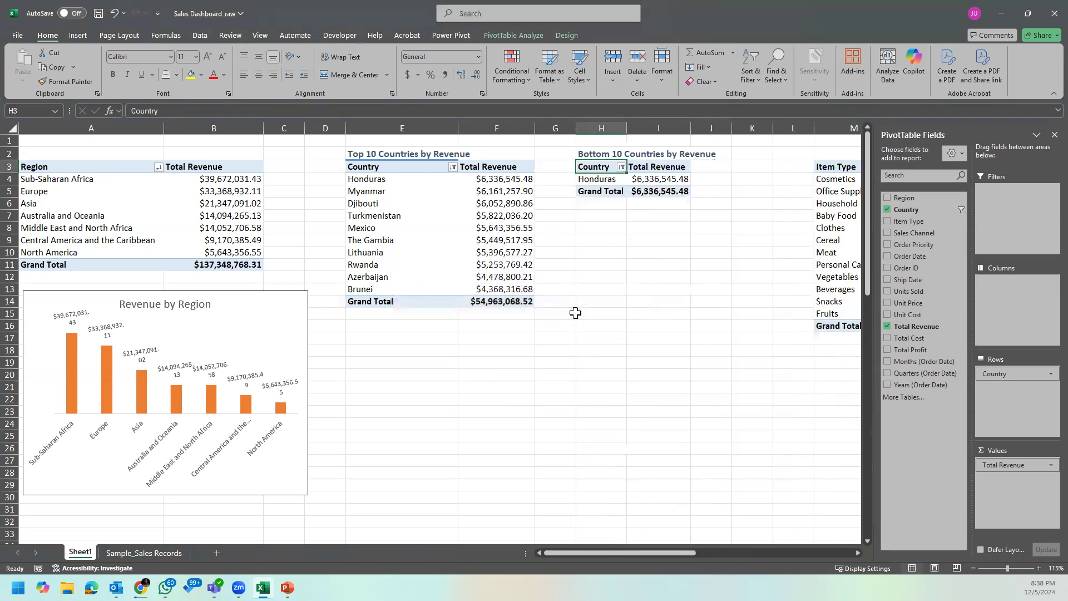
left_click(621, 167)
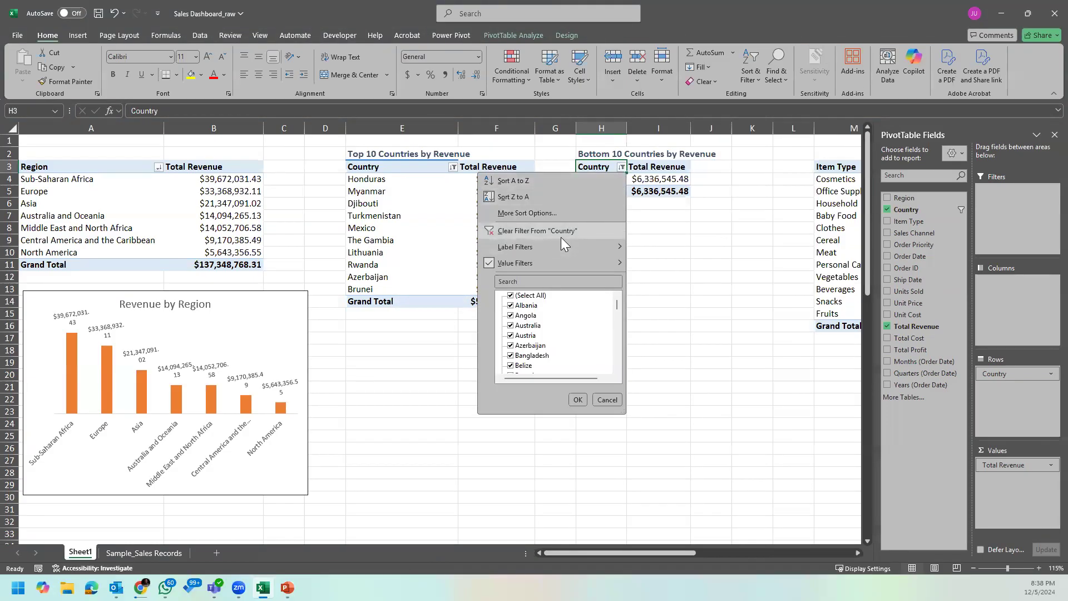
left_click(560, 231)
Step: Filter the column H PivotTable's Country field to the bottom 10 items by Total Revenue
left_click(645, 215)
left_click(708, 167)
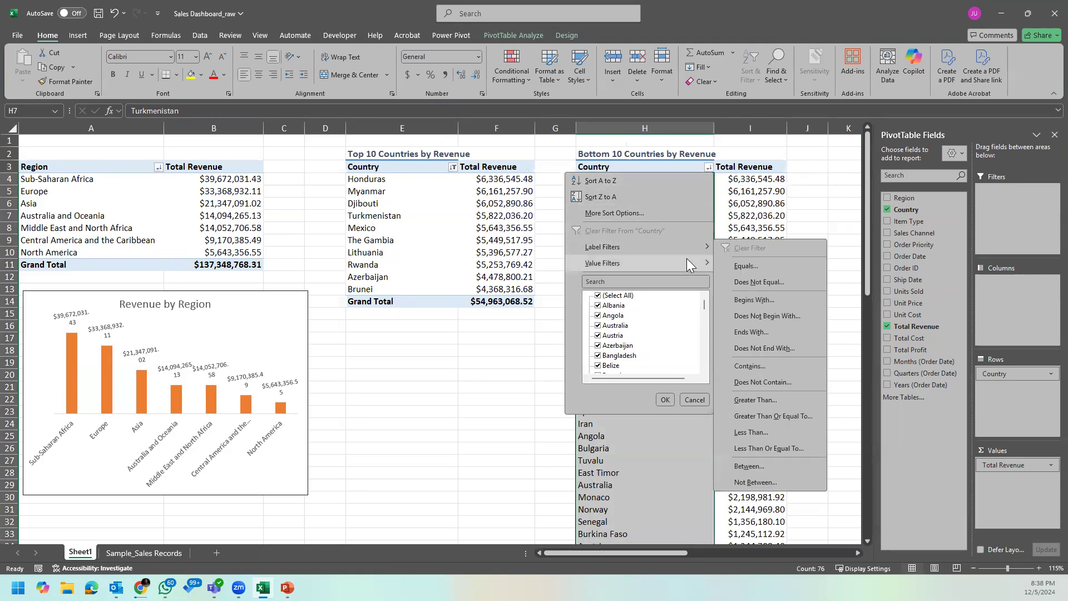
mouse_move(689, 261)
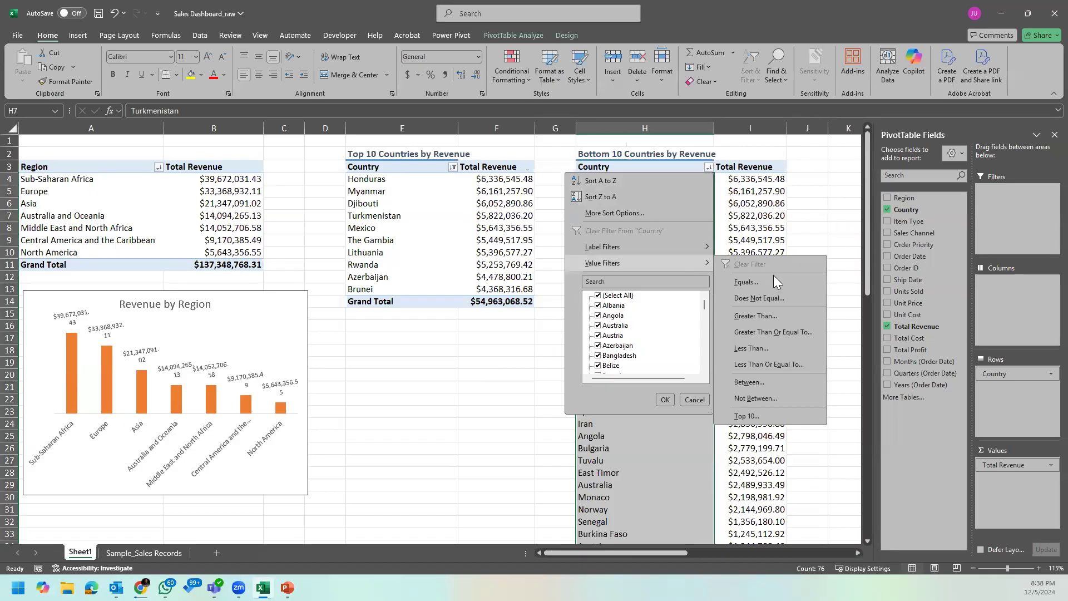
left_click(758, 406)
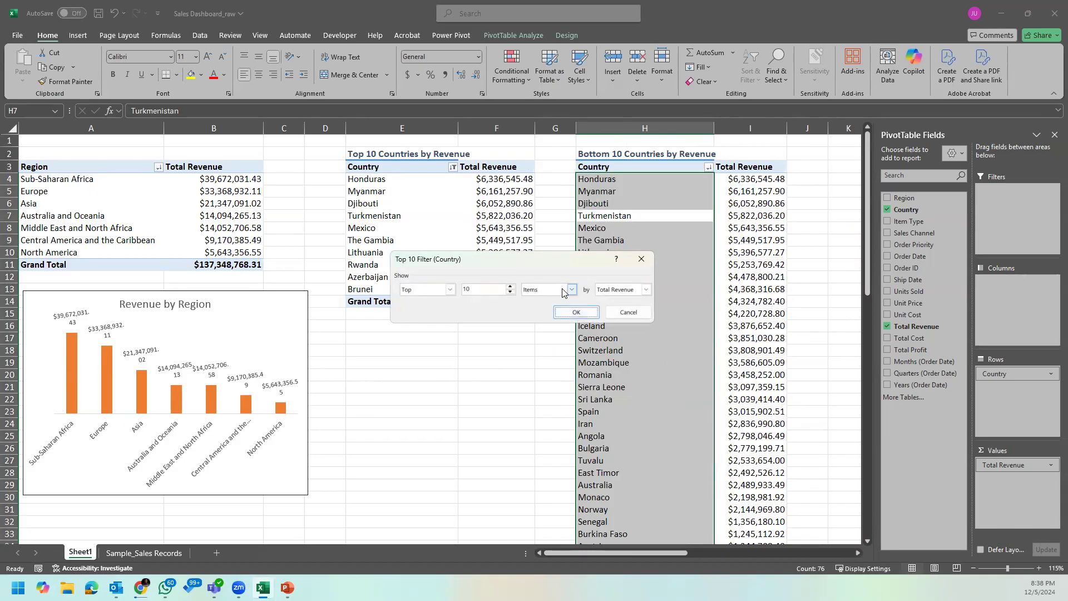
left_click(450, 290)
left_click(420, 307)
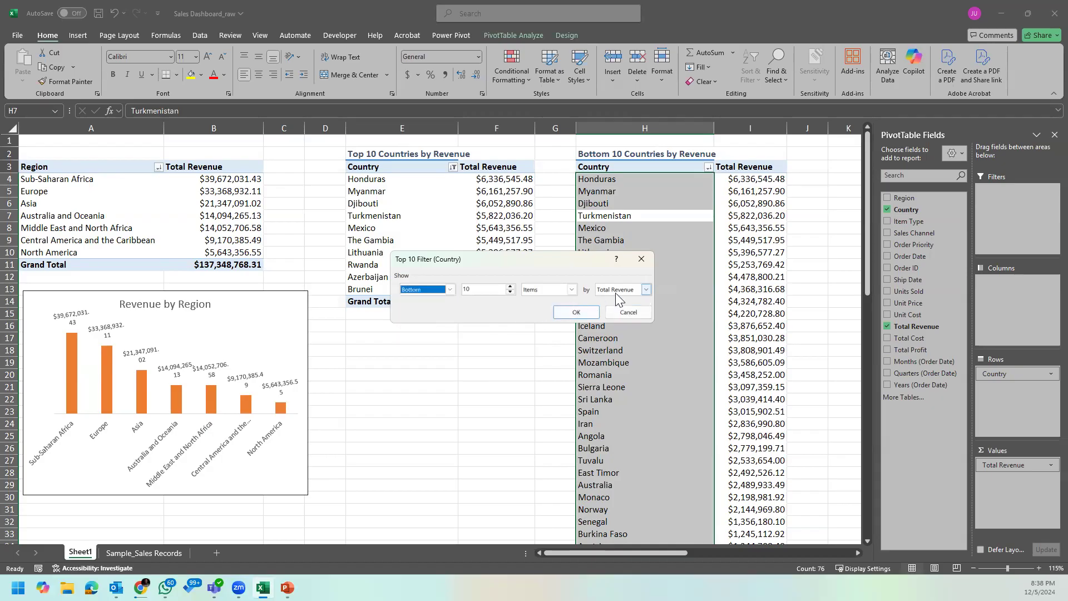
left_click(578, 311)
left_click(663, 239)
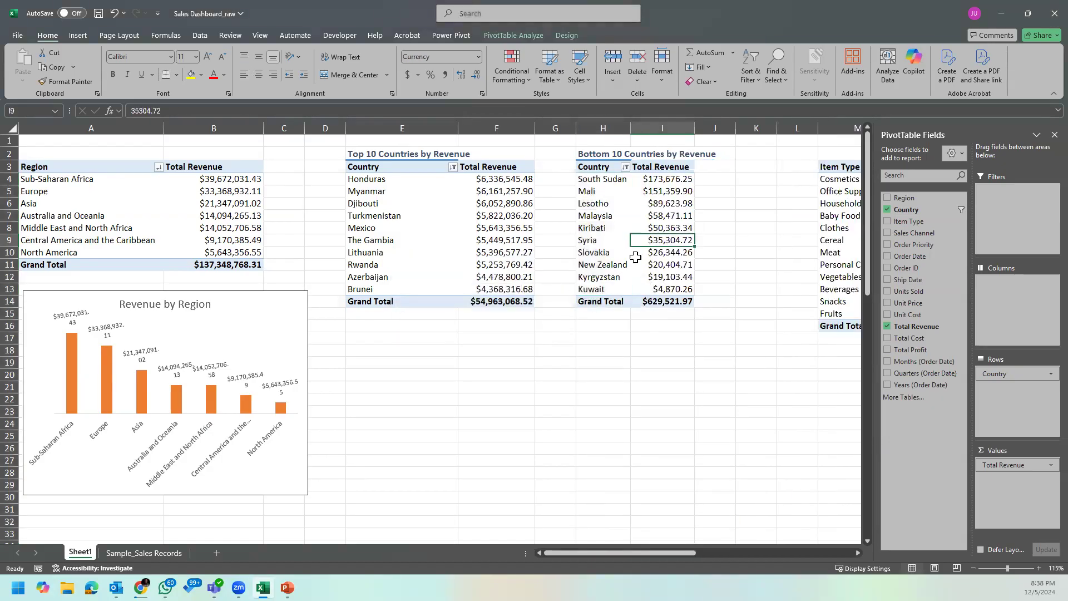
Step: Widen columns H and I of the bottom 10 countries table slightly
left_click_drag(631, 128, 658, 128)
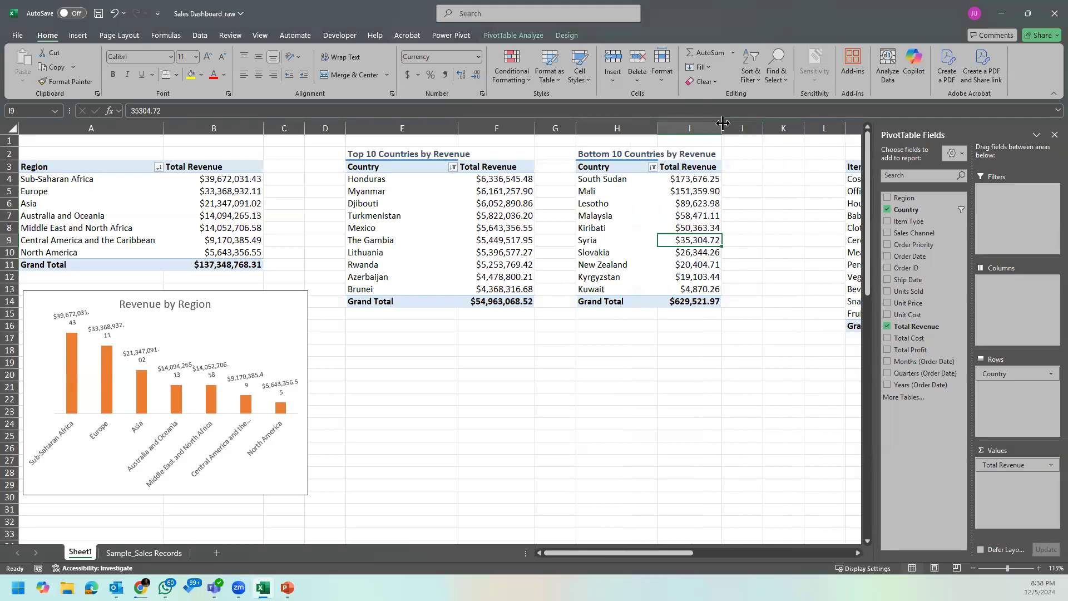
left_click_drag(723, 123, 744, 122)
left_click(642, 204)
left_click(719, 239)
left_click(704, 265)
left_click(651, 277)
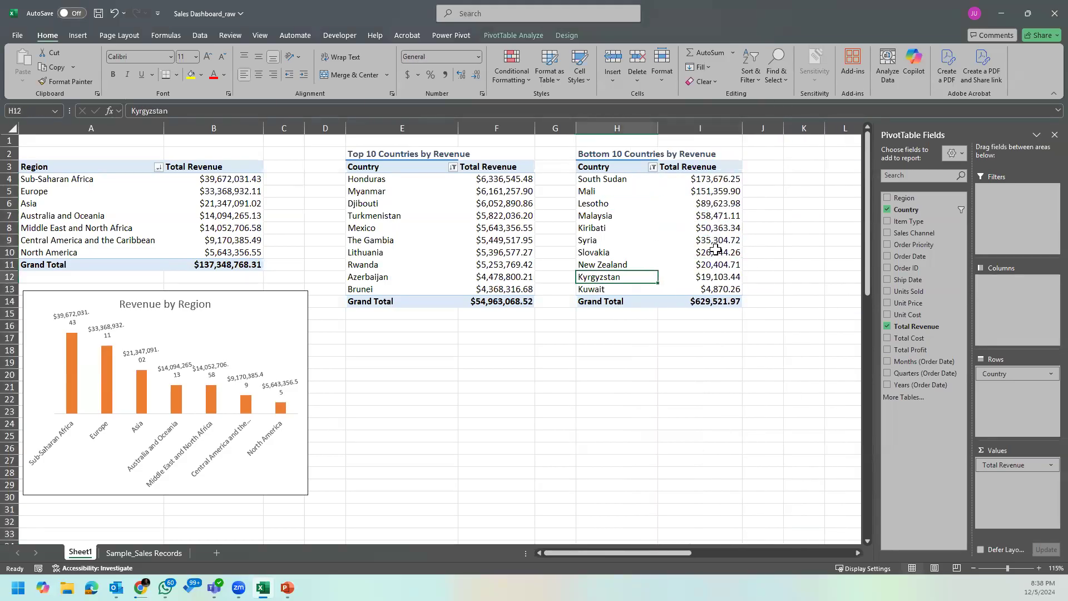
Step: Sort the bottom 10 countries by Total Revenue from smallest to largest and widen columns H and I
right_click(704, 182)
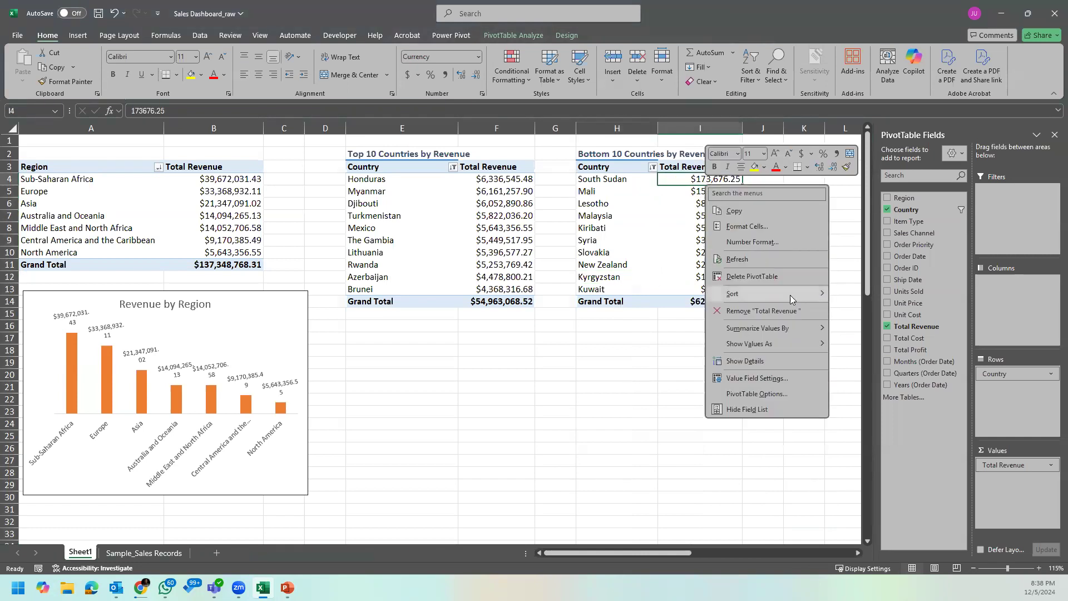
mouse_move(790, 295)
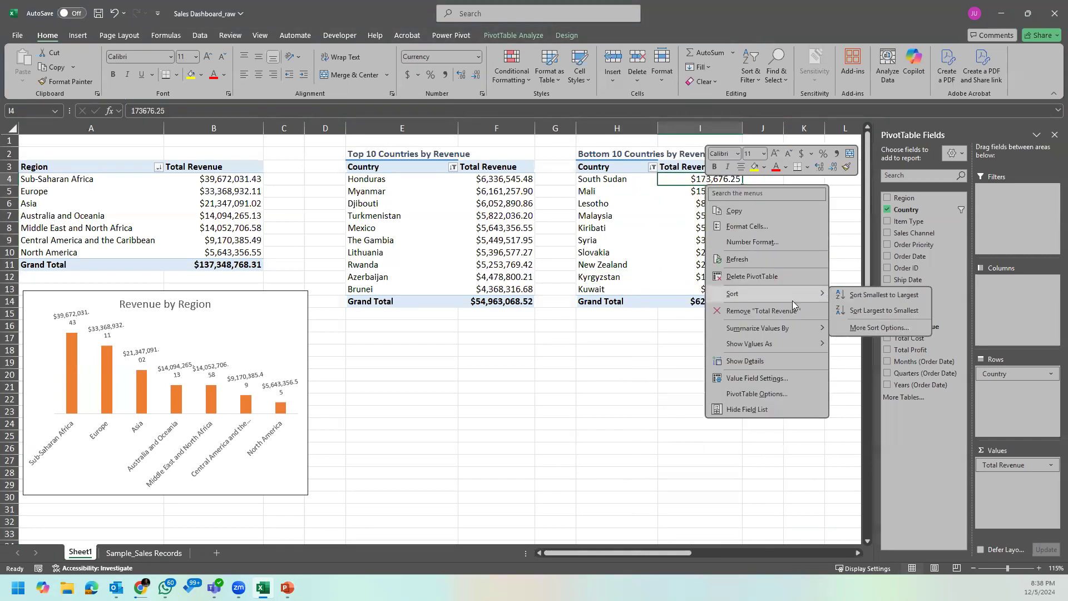
left_click(868, 294)
left_click_drag(631, 128, 732, 135)
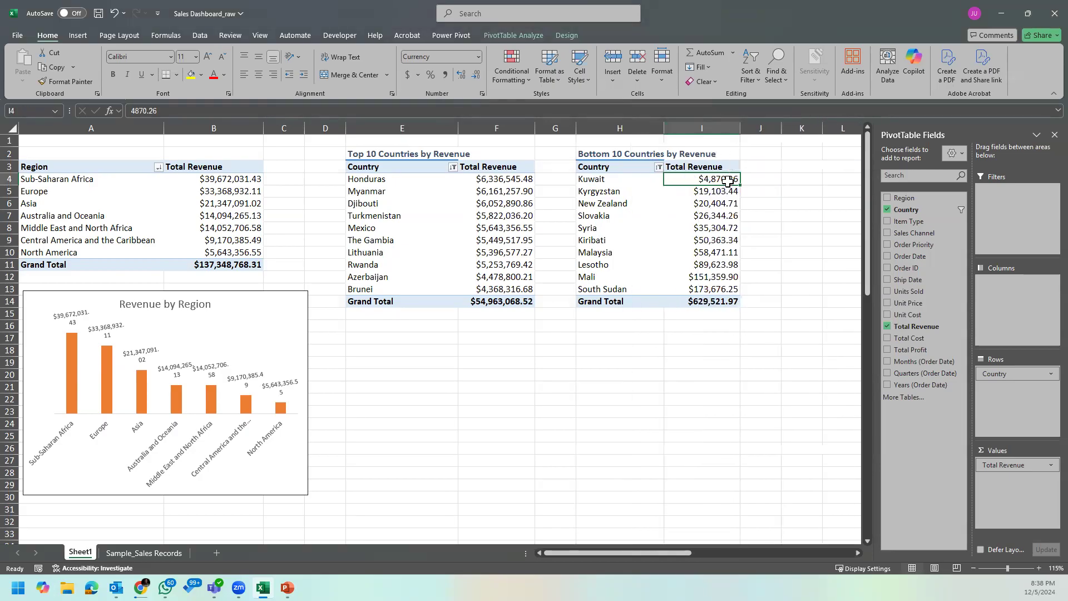
left_click(634, 179)
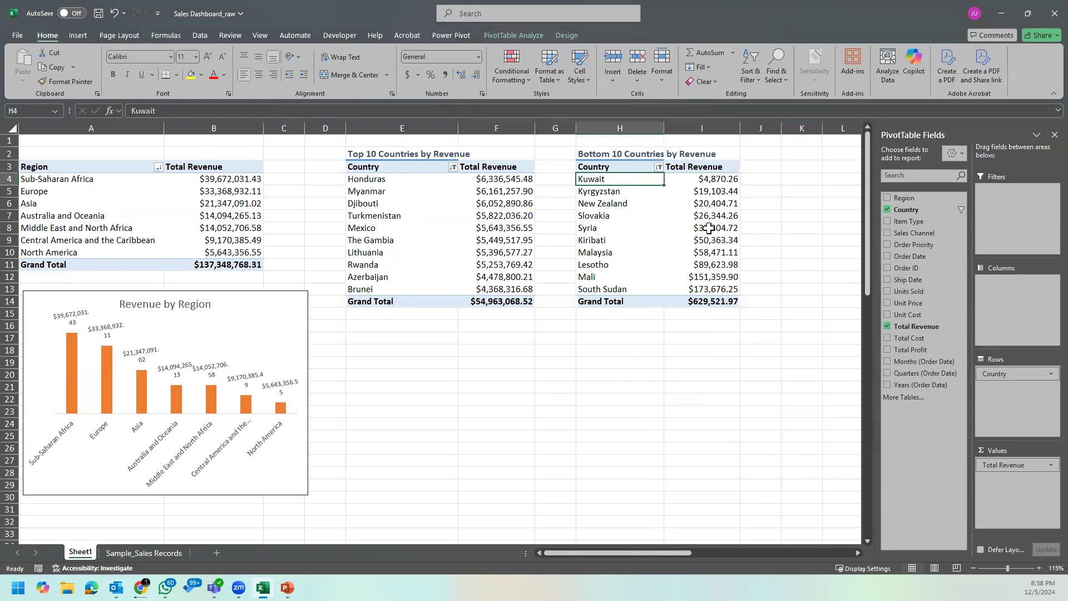
left_click(625, 193)
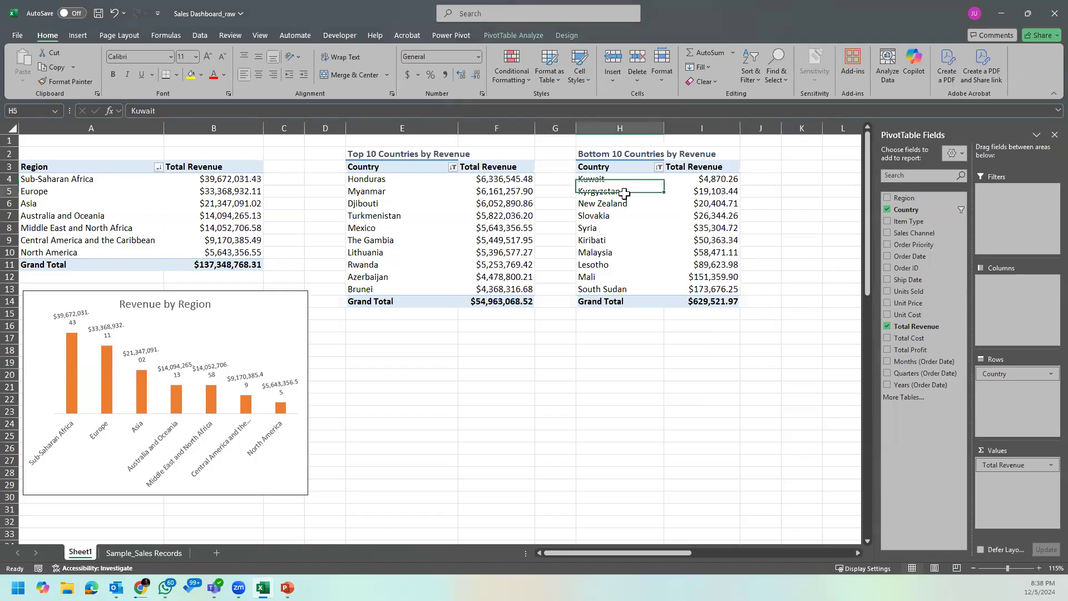
mouse_move(699, 216)
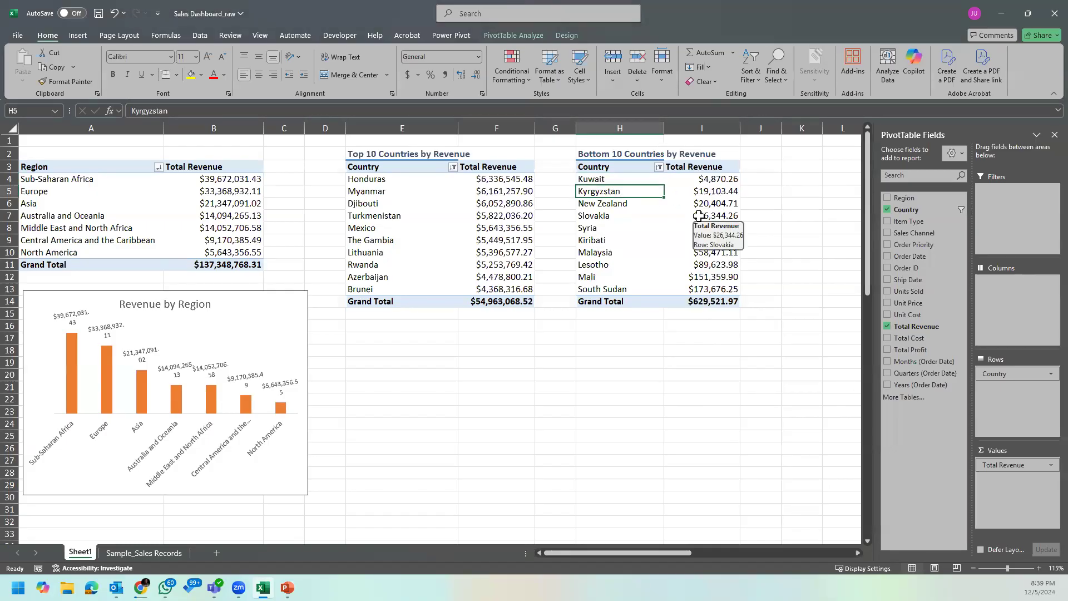
left_click(648, 205)
left_click(607, 220)
left_click(698, 313)
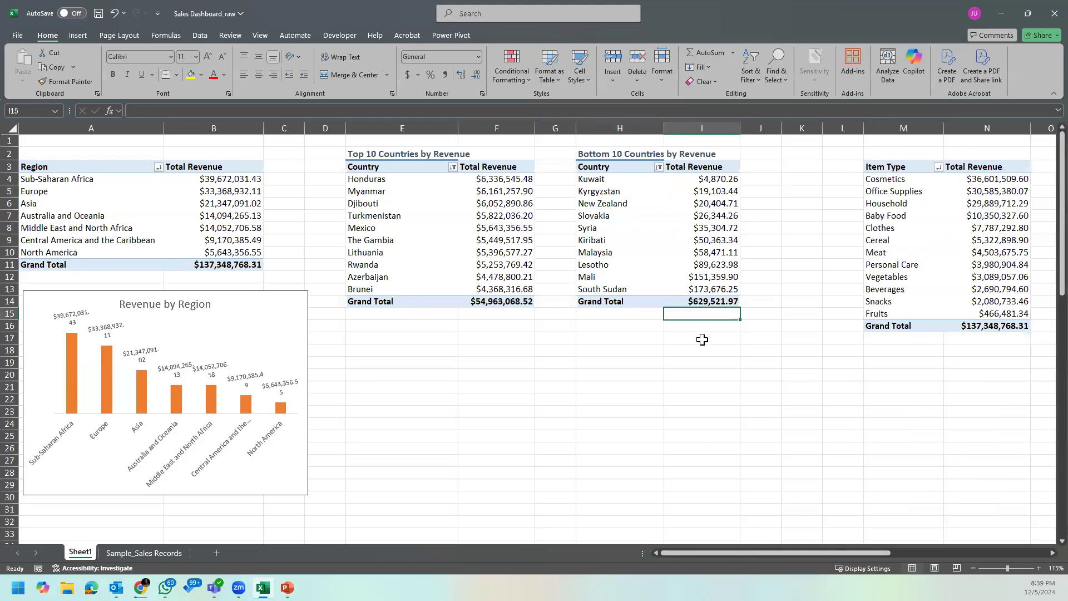
left_click(374, 228)
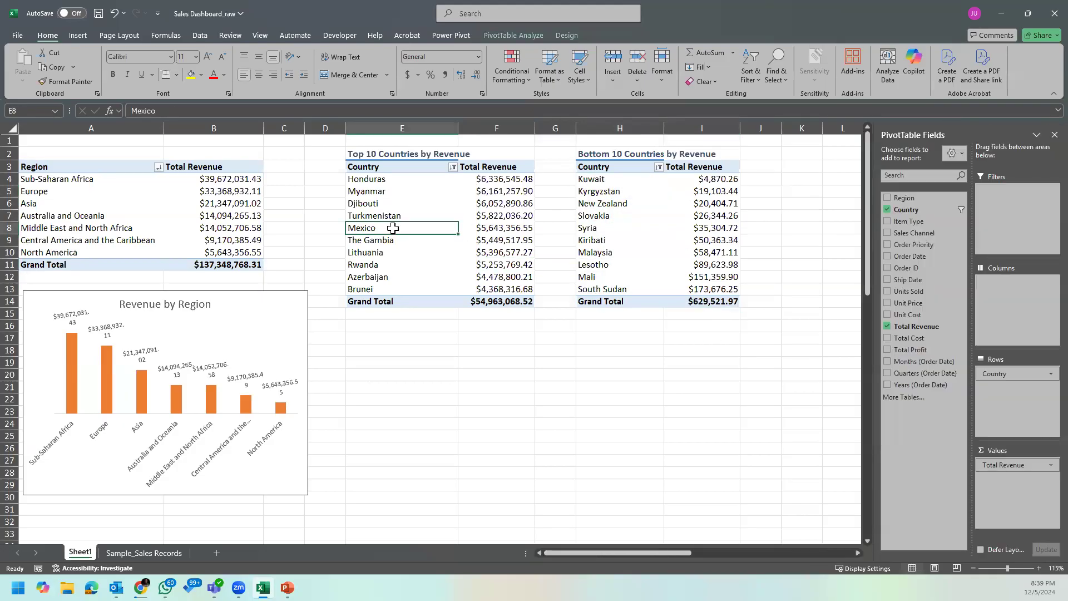
Step: Narrow the Revenue by Region chart slightly so it ends within column C
left_click(280, 321)
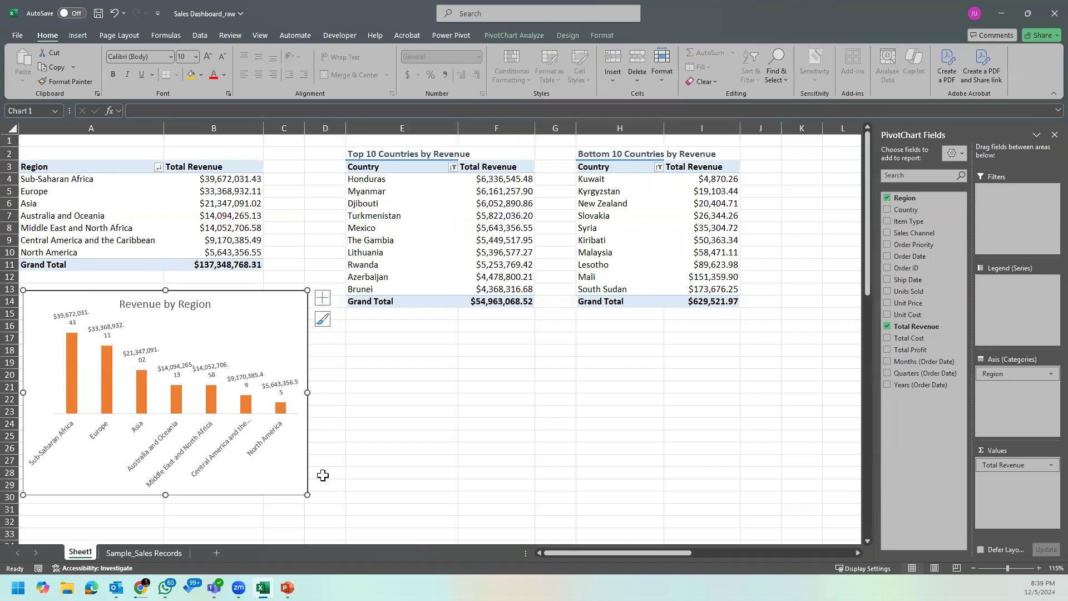
left_click_drag(309, 497, 290, 496)
left_click(439, 470)
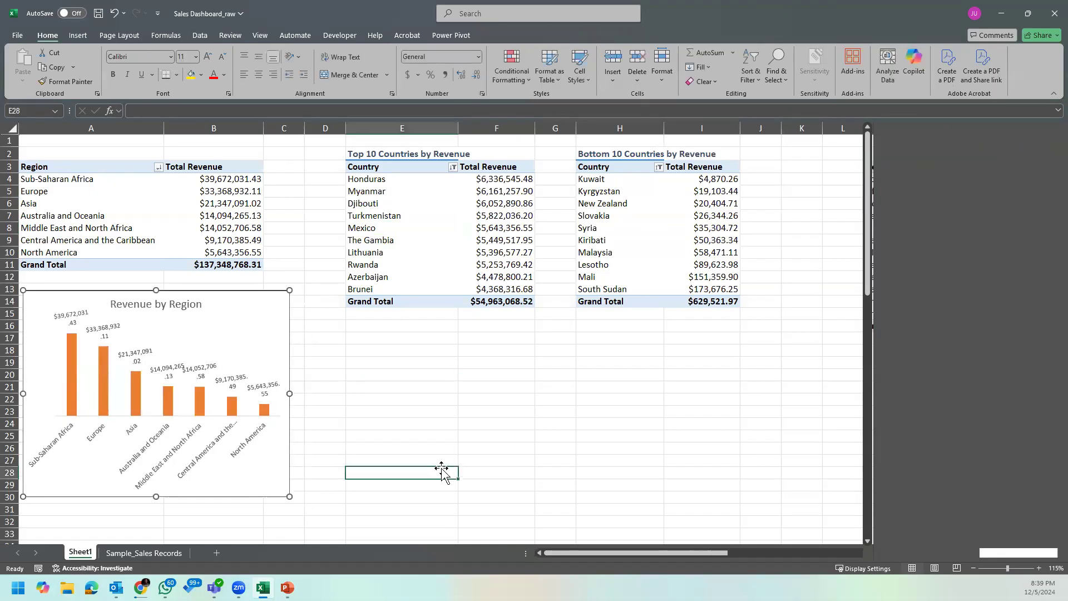
Step: Insert a Clustered Bar PivotChart from the Top 10 Countries by Revenue PivotTable
left_click(497, 252)
left_click(385, 193)
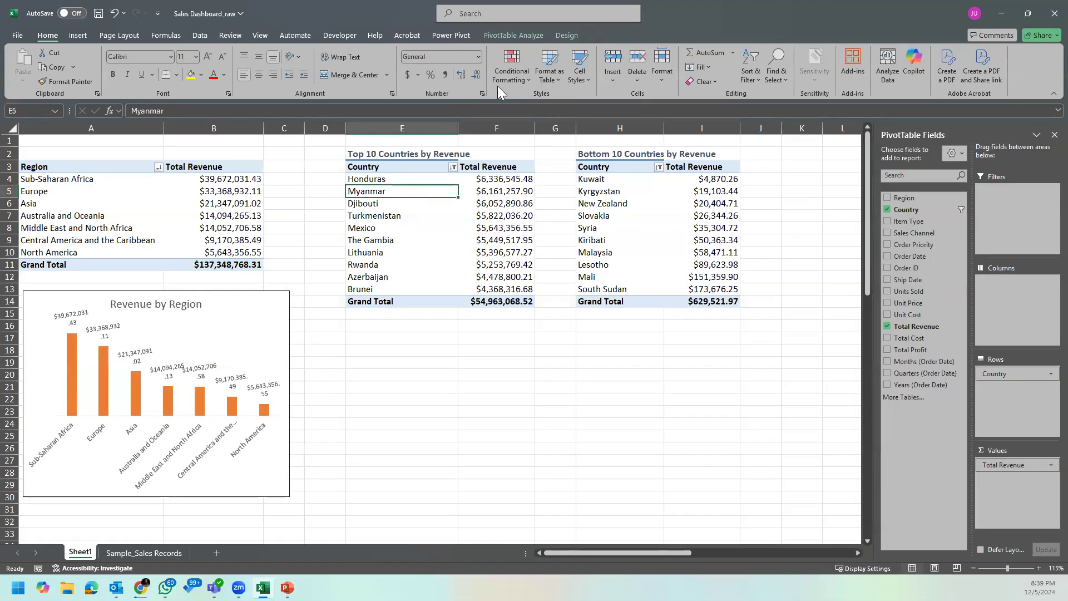
left_click(432, 234)
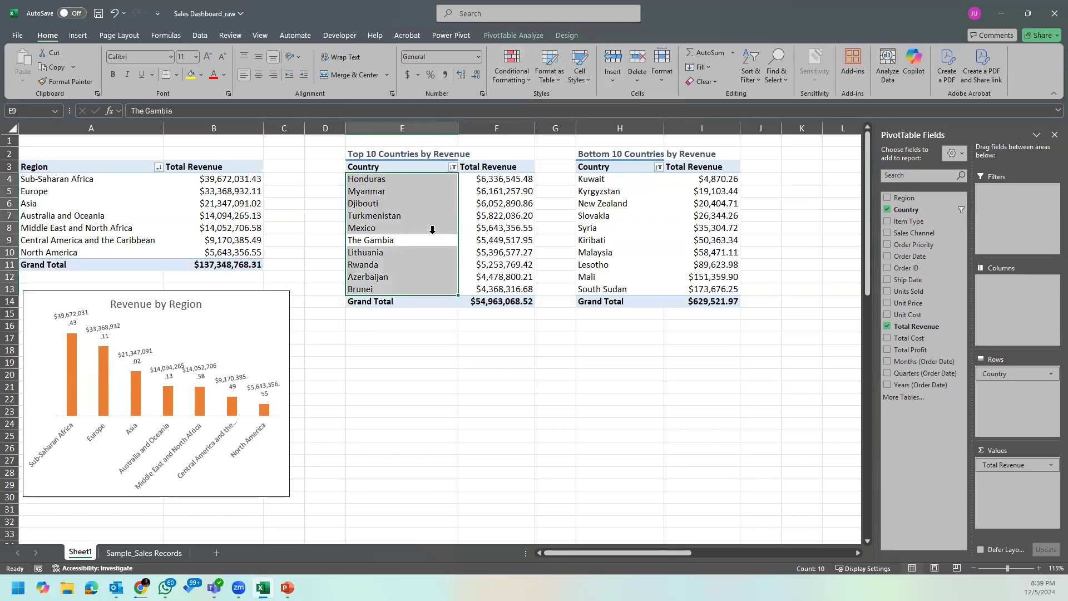
left_click(398, 210)
left_click(383, 178)
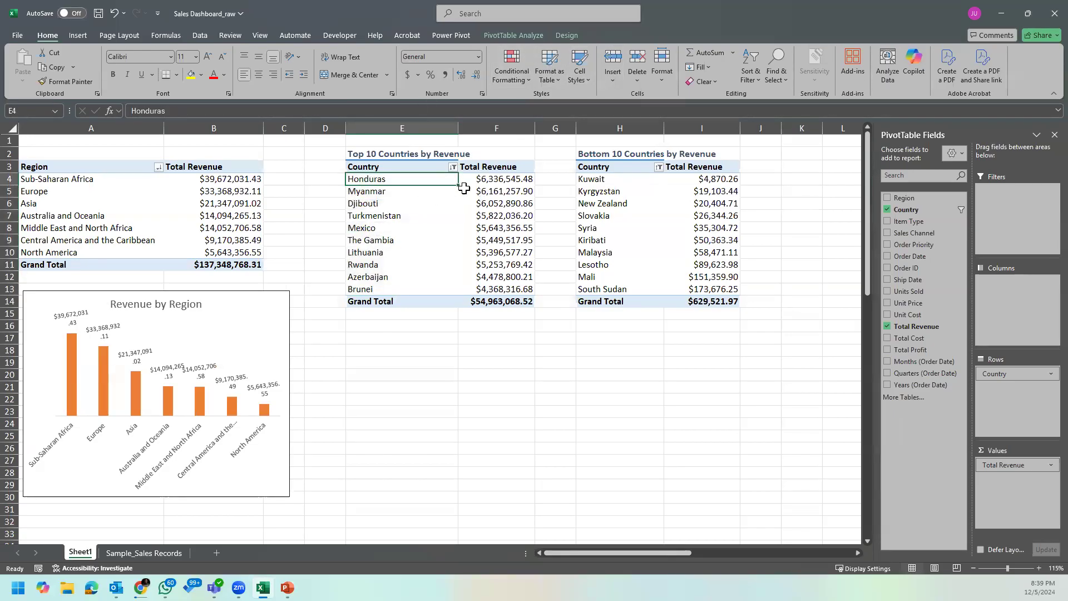
left_click(522, 38)
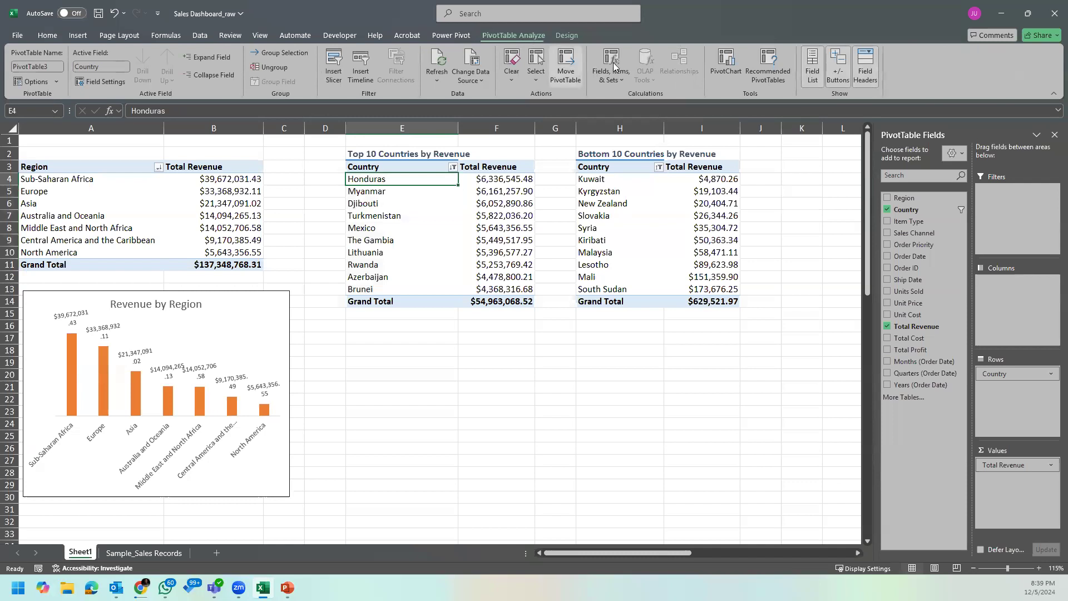
left_click(734, 69)
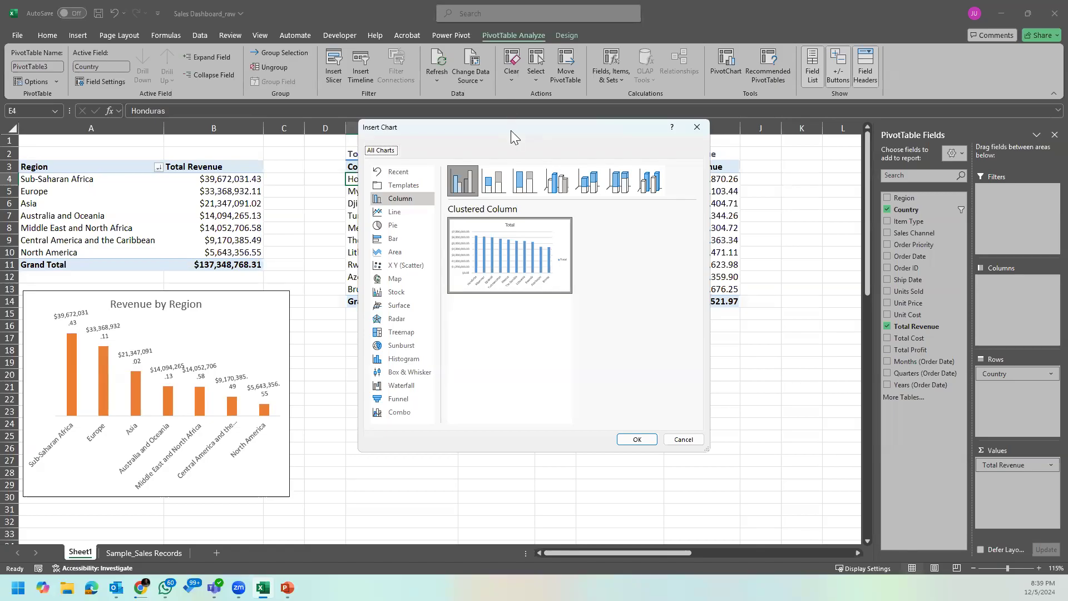
left_click_drag(510, 130, 745, 160)
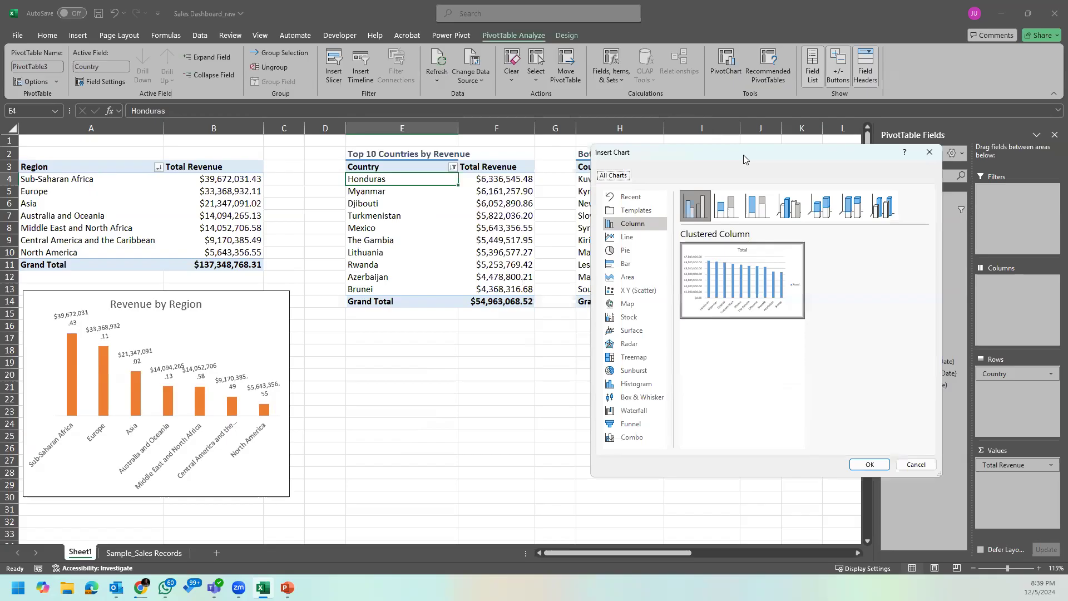
left_click(653, 267)
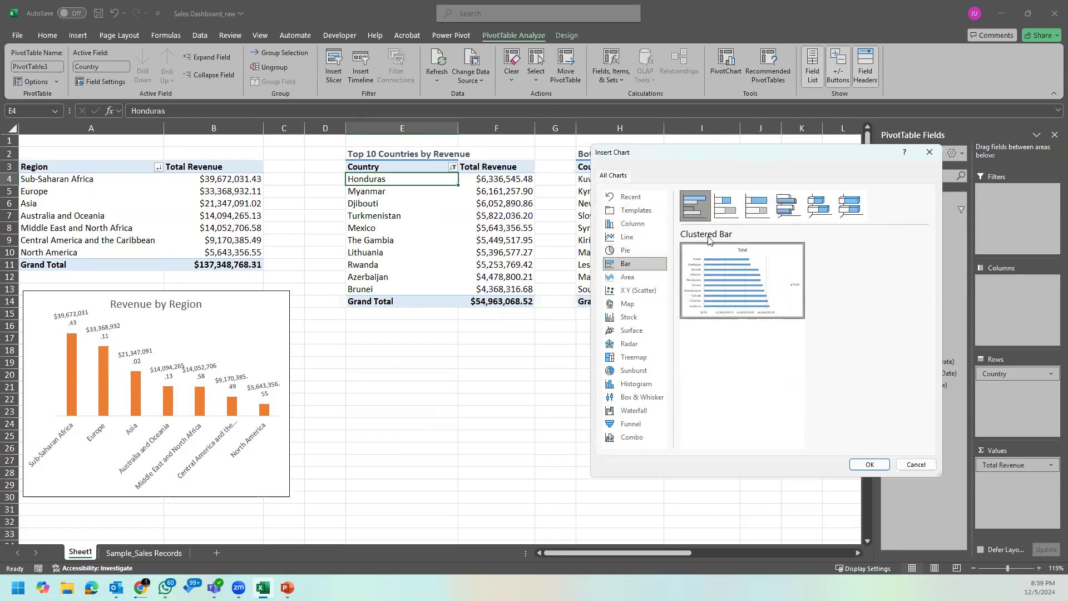
mouse_move(717, 251)
left_click(857, 469)
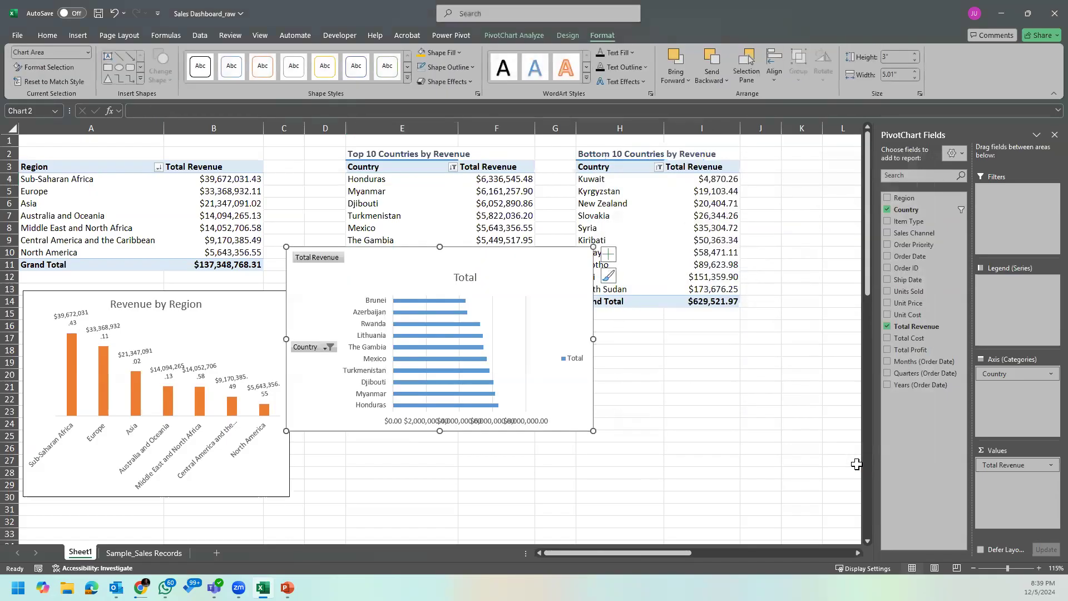
Step: Move the new bar chart below the Top 10 Countries table and hide all of its field buttons
left_click_drag(505, 257, 543, 323)
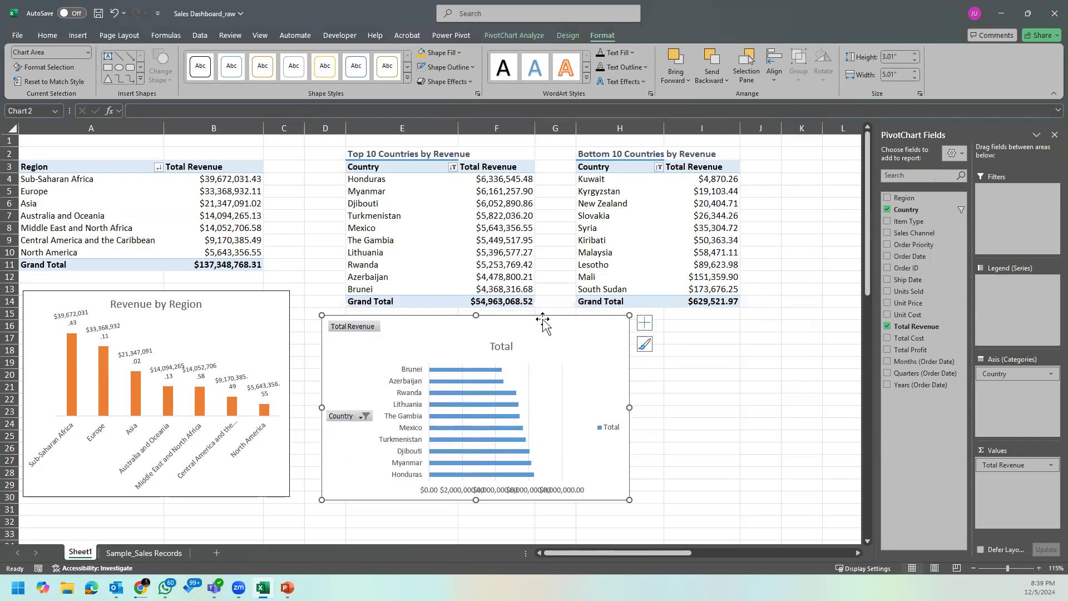
right_click(372, 328)
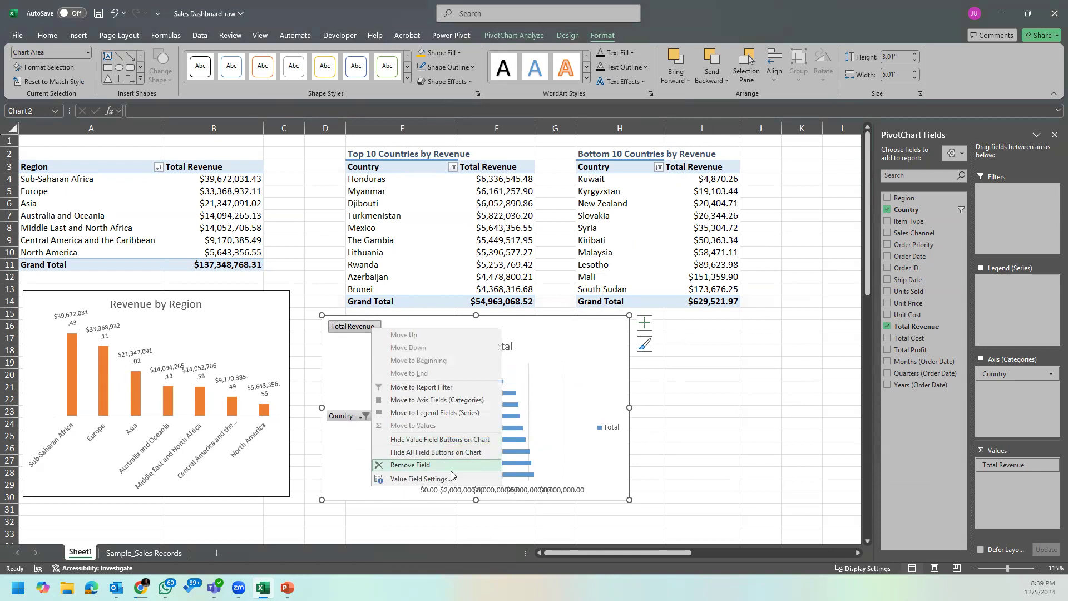
left_click(468, 453)
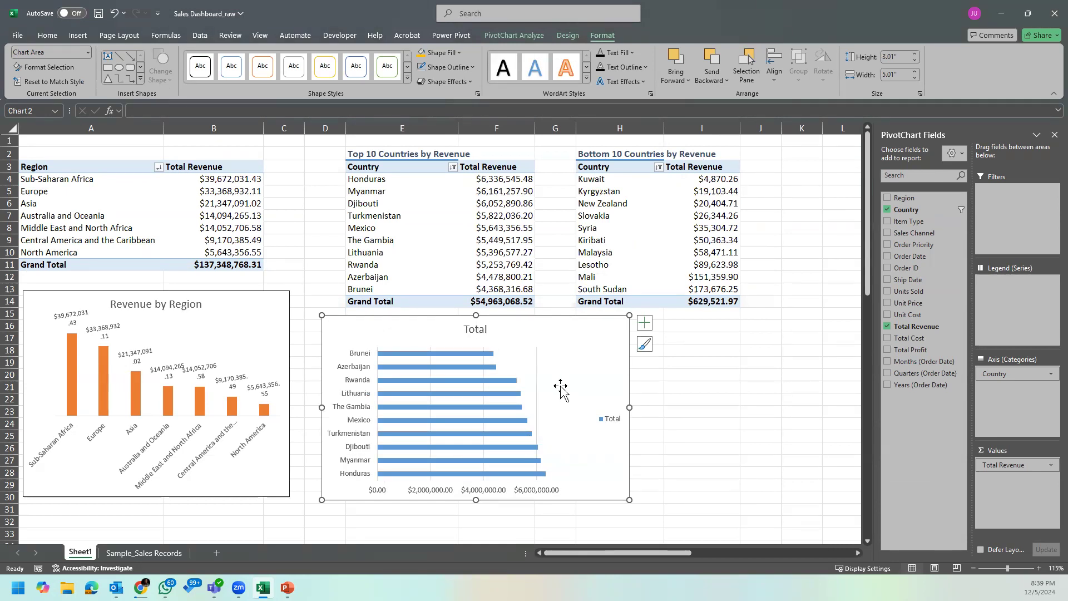
left_click(539, 371)
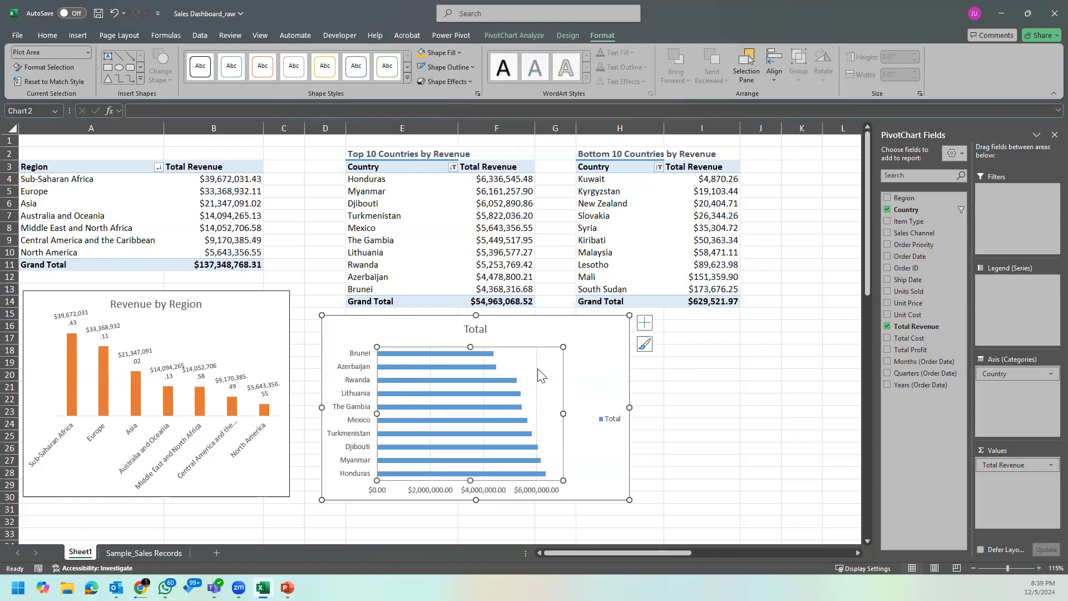
Step: Remove the gridlines, the primary horizontal axis and the legend from the top 10 countries bar chart
left_click(644, 322)
left_click(672, 407)
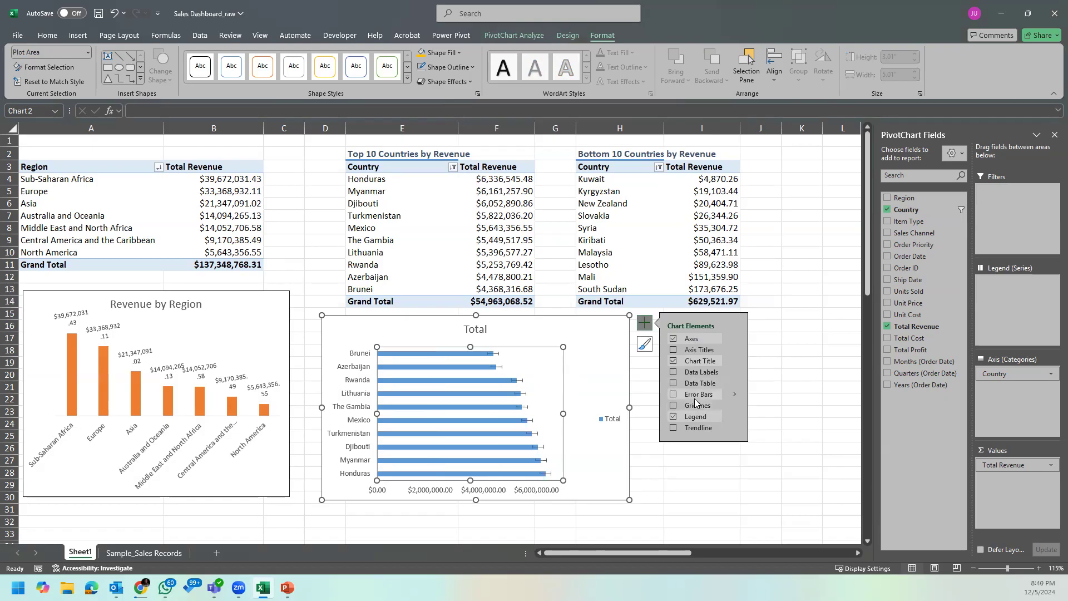
left_click(734, 338)
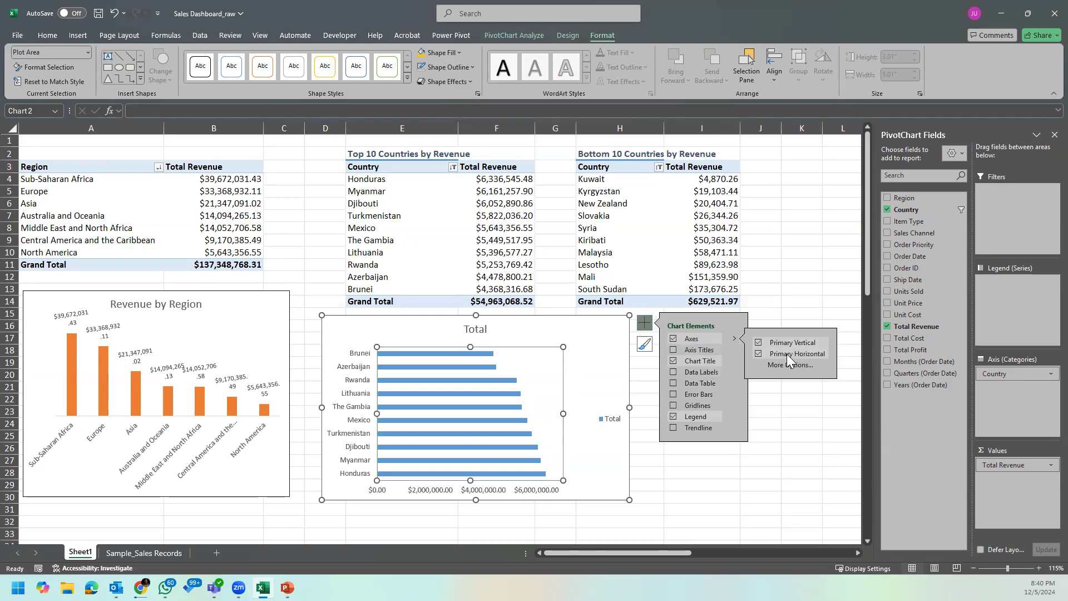
left_click(760, 355)
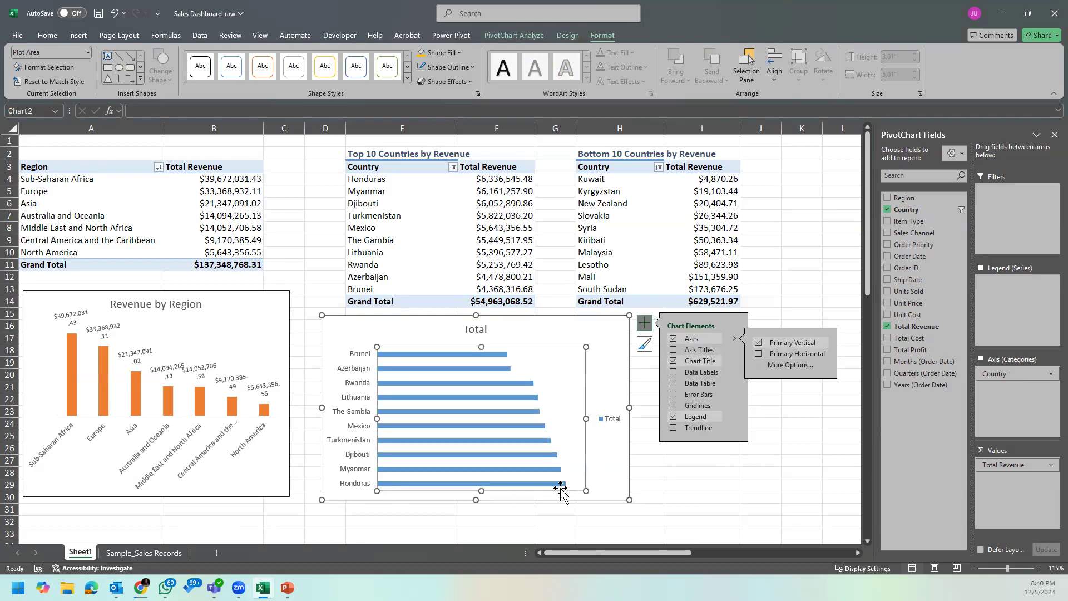
left_click(607, 424)
key("Delete")
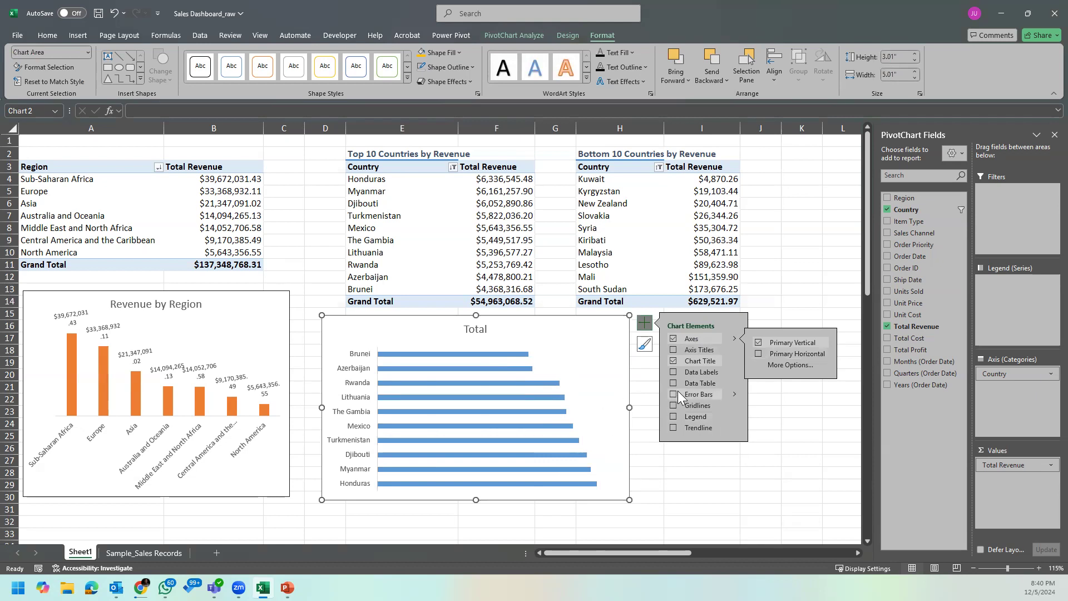
Step: Add data labels to the bar chart and narrow the chart to 4.36" wide
left_click(674, 372)
left_click(562, 445)
left_click_drag(620, 419, 537, 418)
left_click_drag(630, 412, 589, 415)
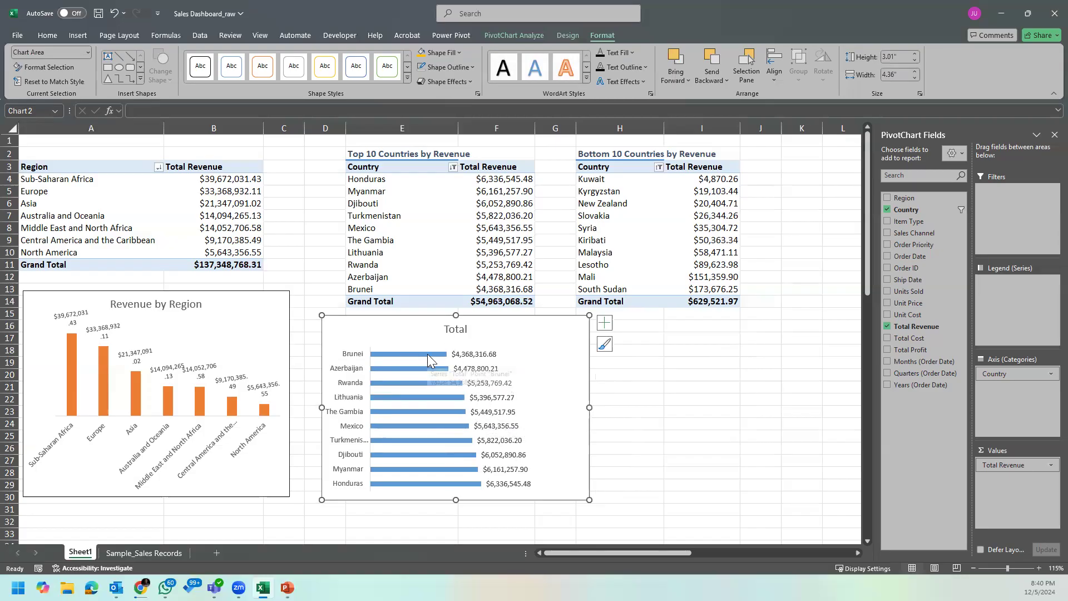
left_click(468, 355)
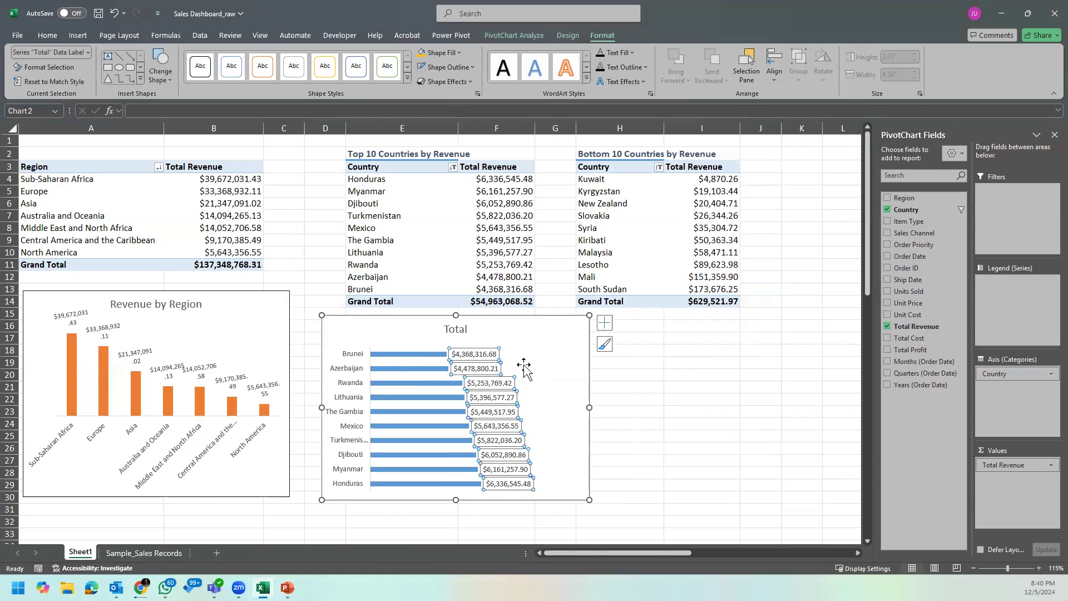
Step: Sort the Top 10 Countries by Revenue PivotTable by Total Revenue from smallest to largest
right_click(494, 181)
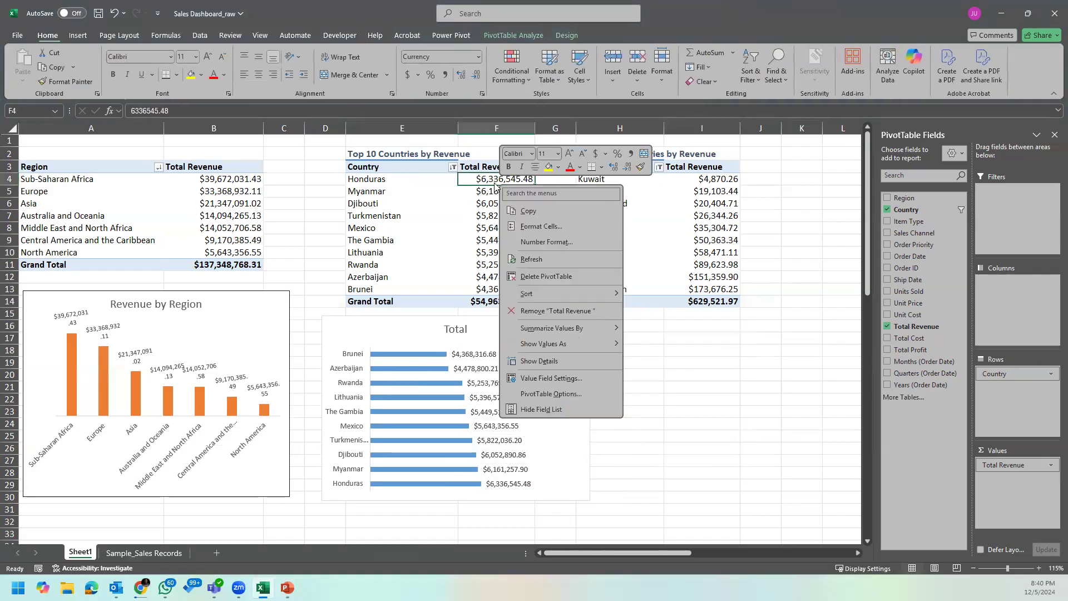
mouse_move(590, 294)
key("Escape")
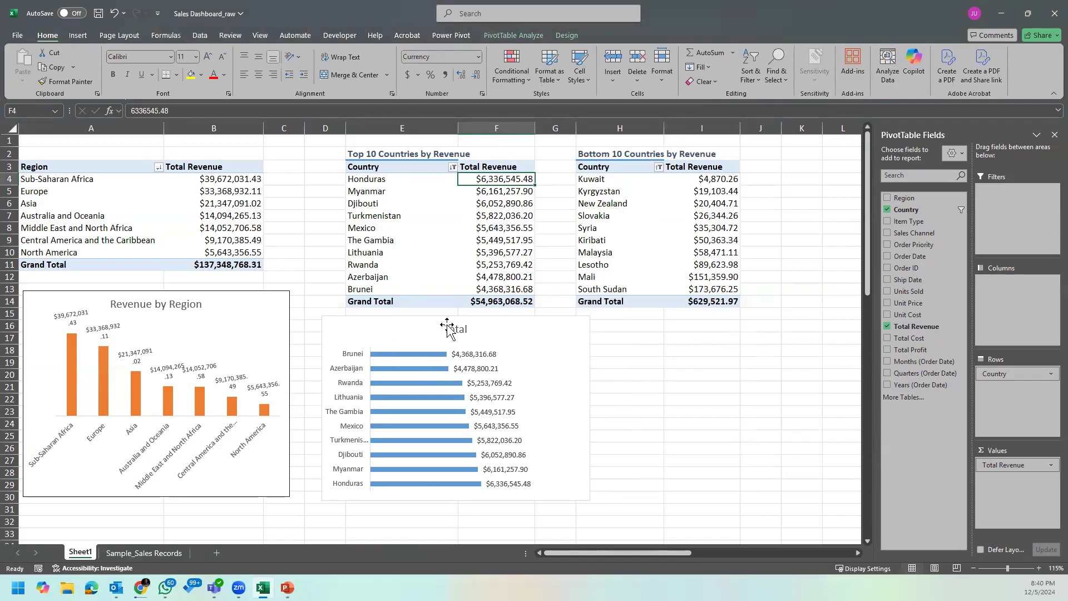
right_click(484, 183)
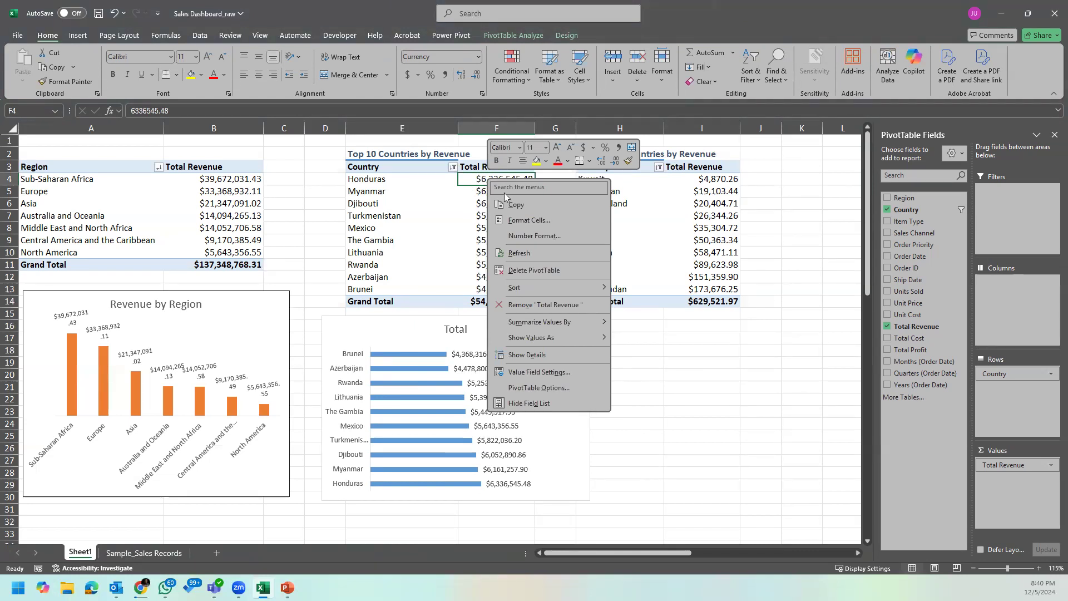
mouse_move(584, 287)
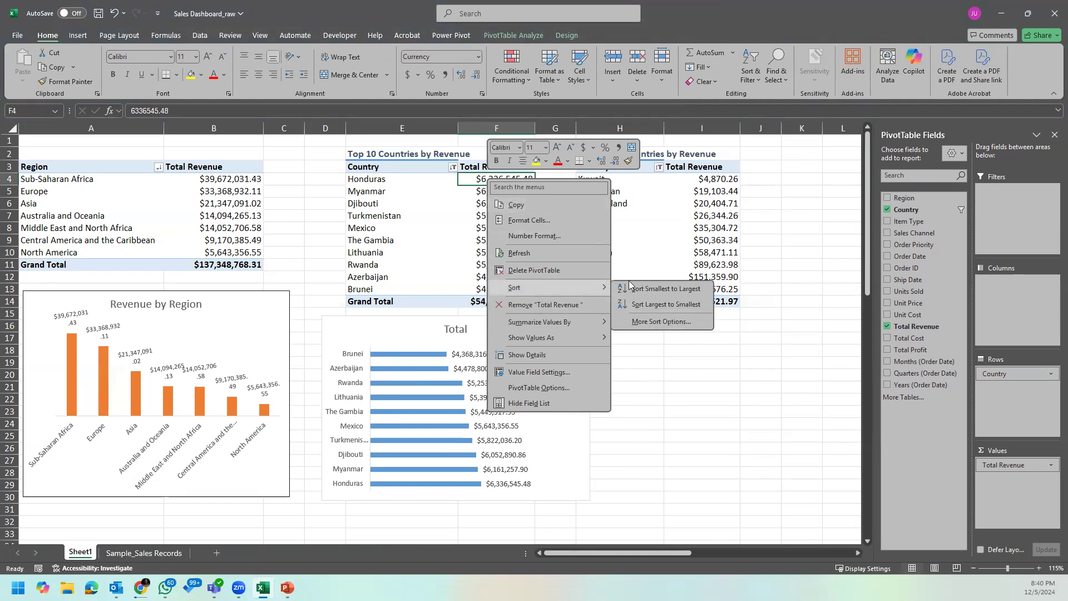
left_click(678, 290)
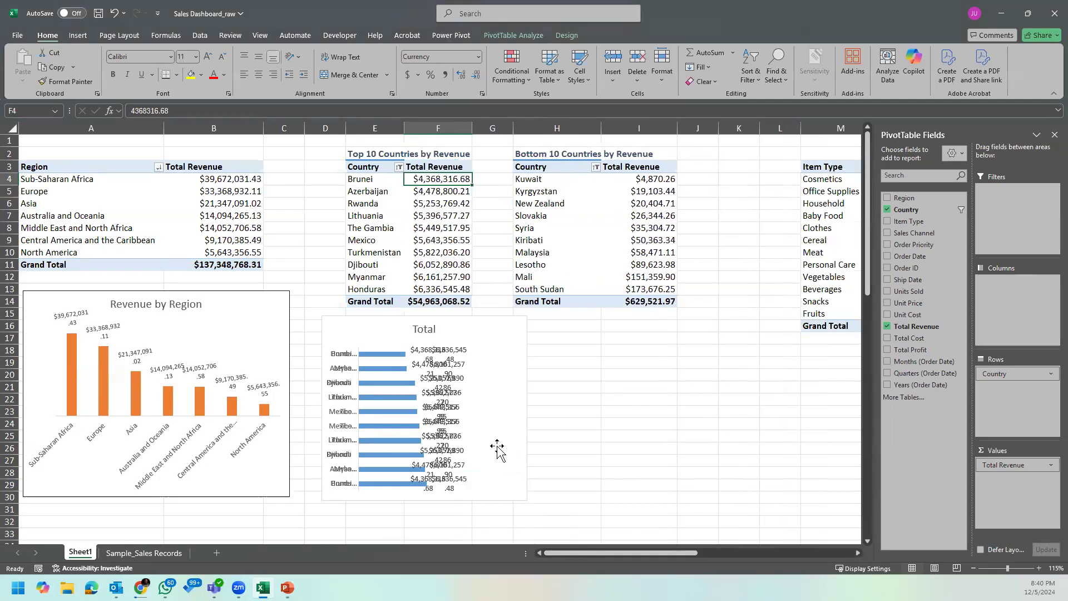
Step: Widen the bar chart so its country names and data labels fit, and move it down to start in row 17
left_click(480, 406)
left_click_drag(527, 407, 604, 407)
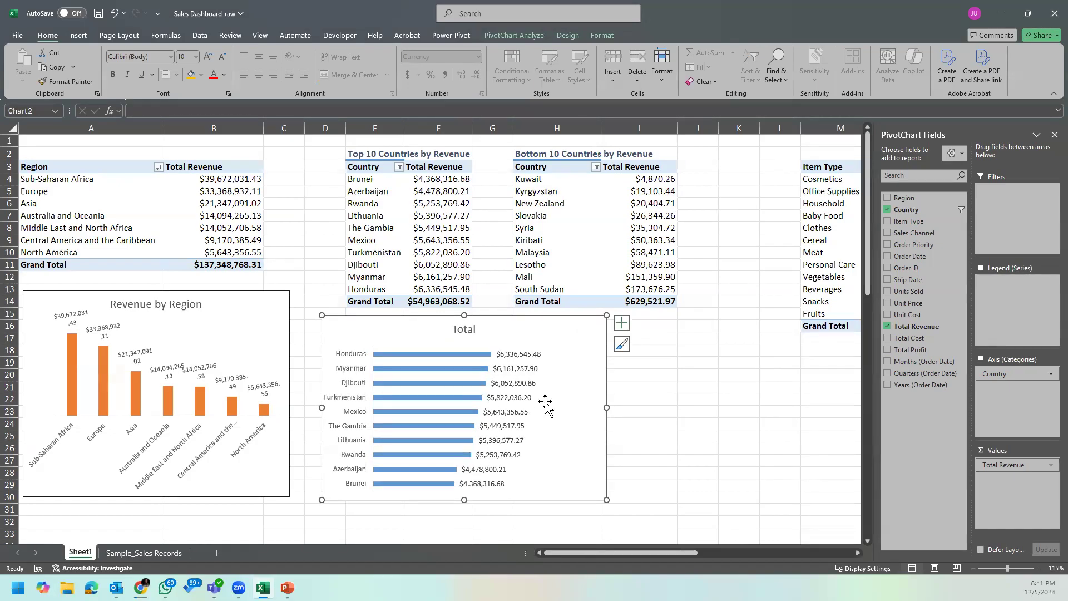
left_click(462, 356)
left_click(533, 396)
left_click(546, 393)
left_click_drag(515, 331, 532, 352)
Step: Change the bar chart's title to "Top 10 Countries by Revenue"
double_click(479, 350)
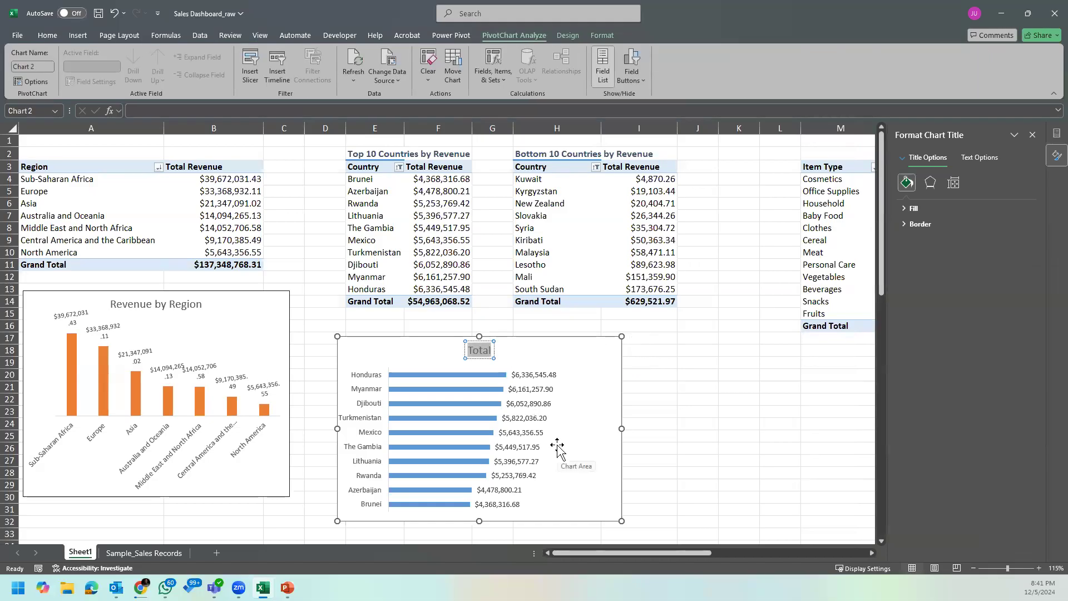
type("Top")
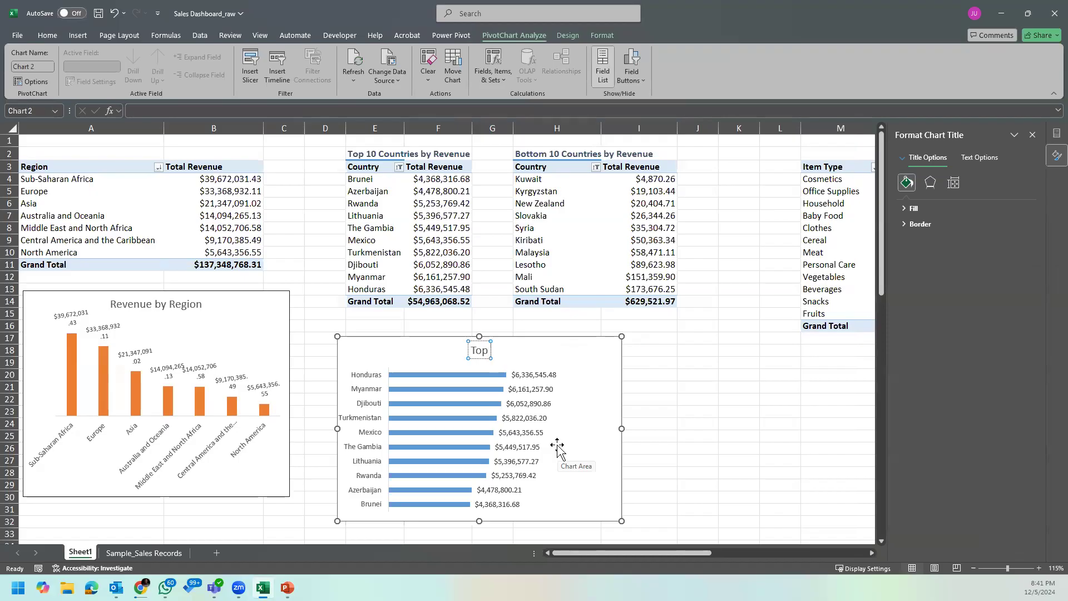
type(" 10 Coun")
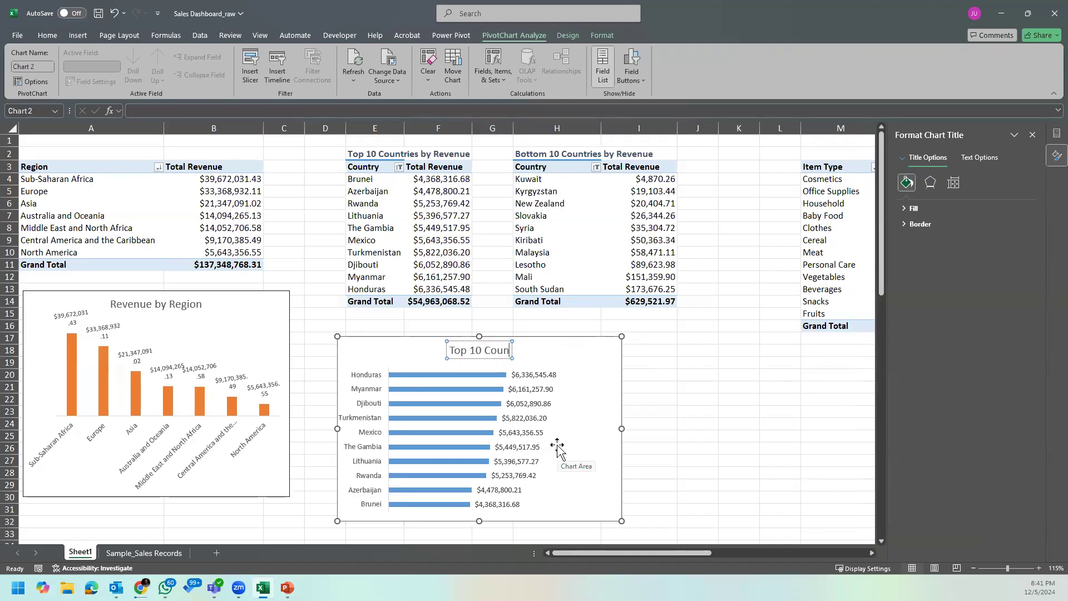
type("tries")
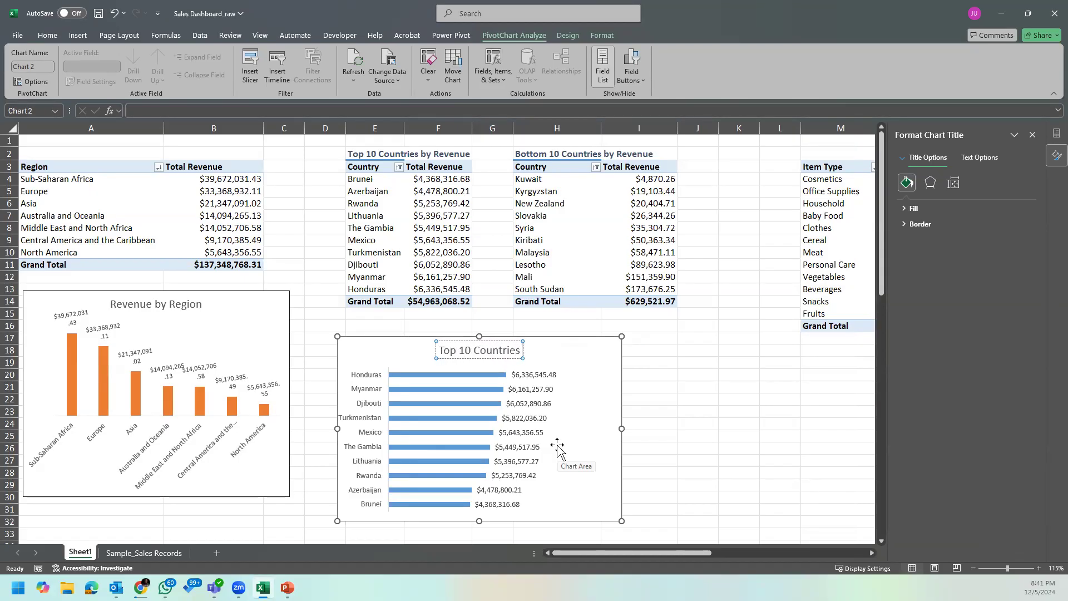
type(" by Re")
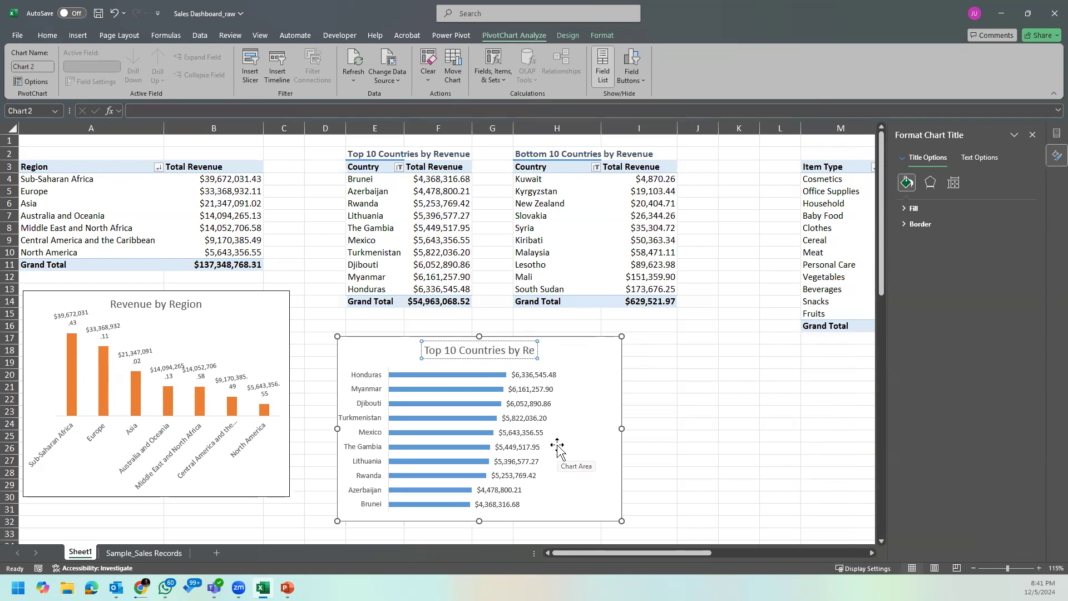
type("venue")
key("Return")
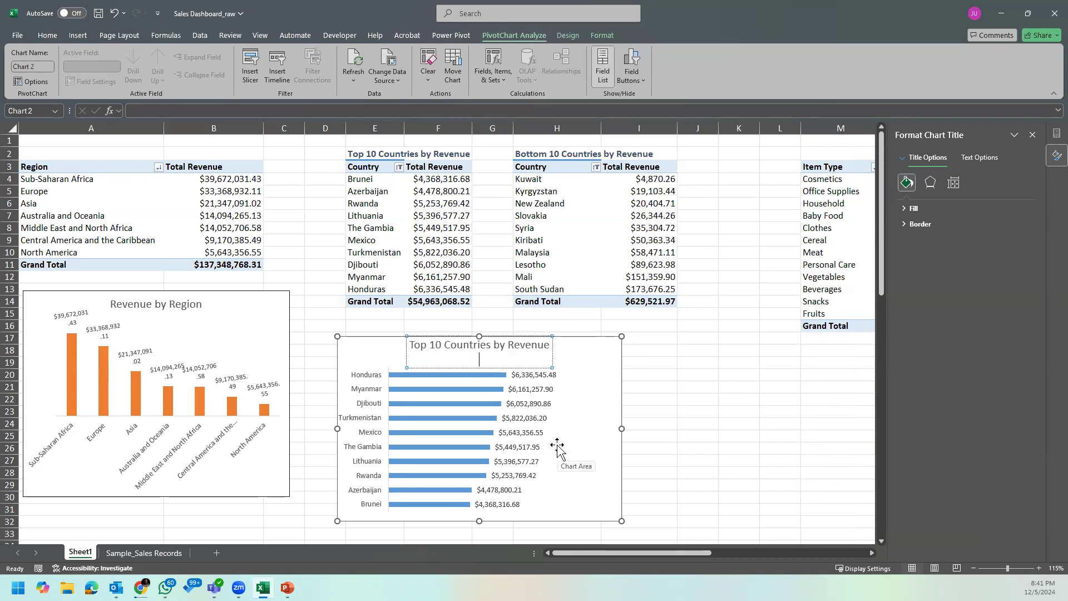
key("BackSpace")
left_click(693, 423)
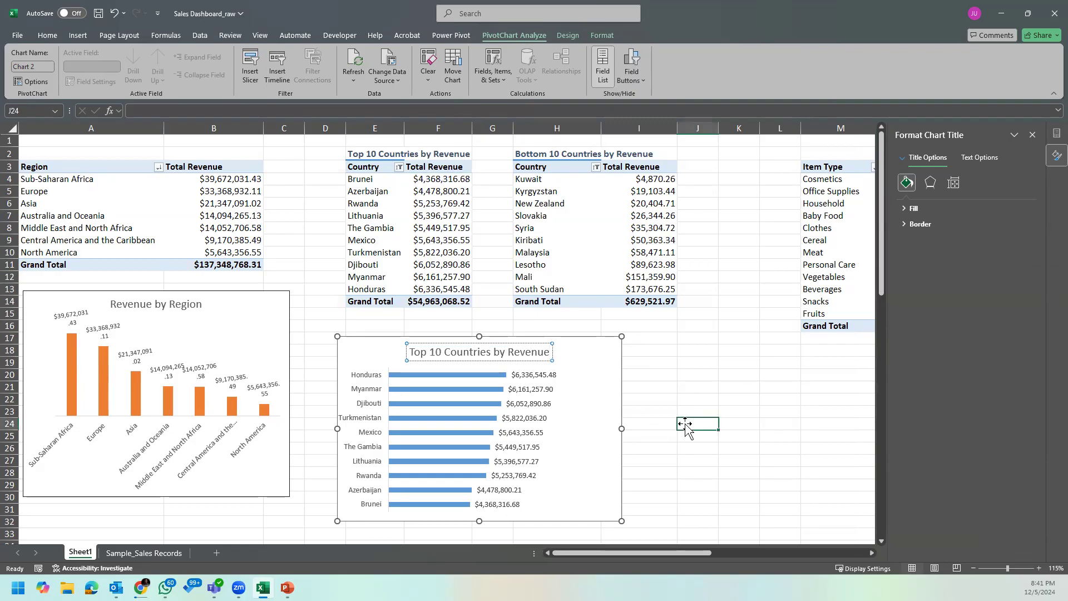
Step: Examine the fill, border and text formatting options of the bar chart's chart area
left_click(598, 380)
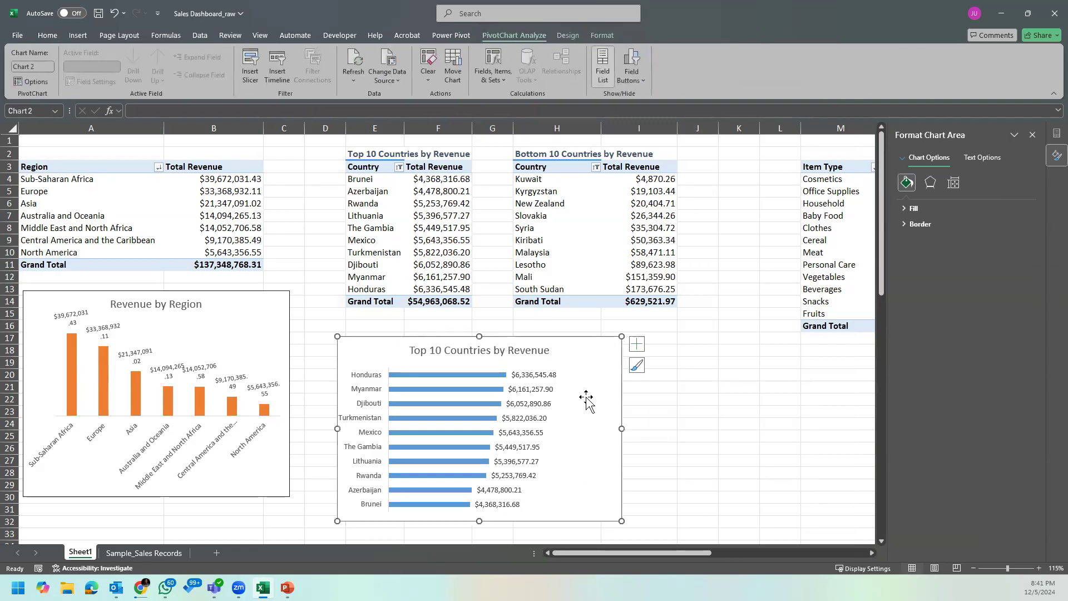
right_click(569, 376)
key("Escape")
left_click(982, 158)
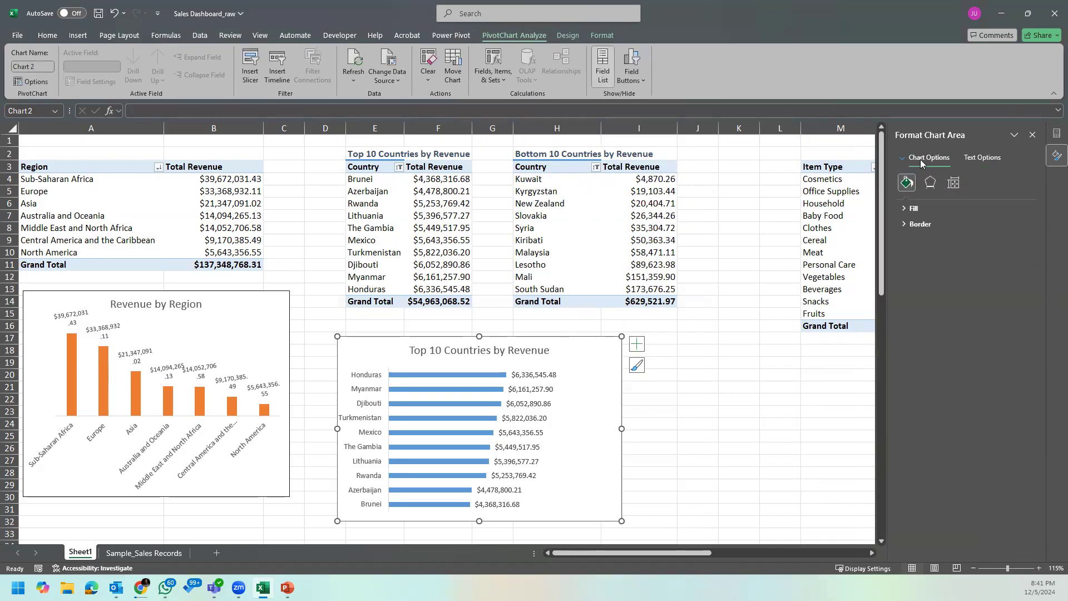
left_click(912, 208)
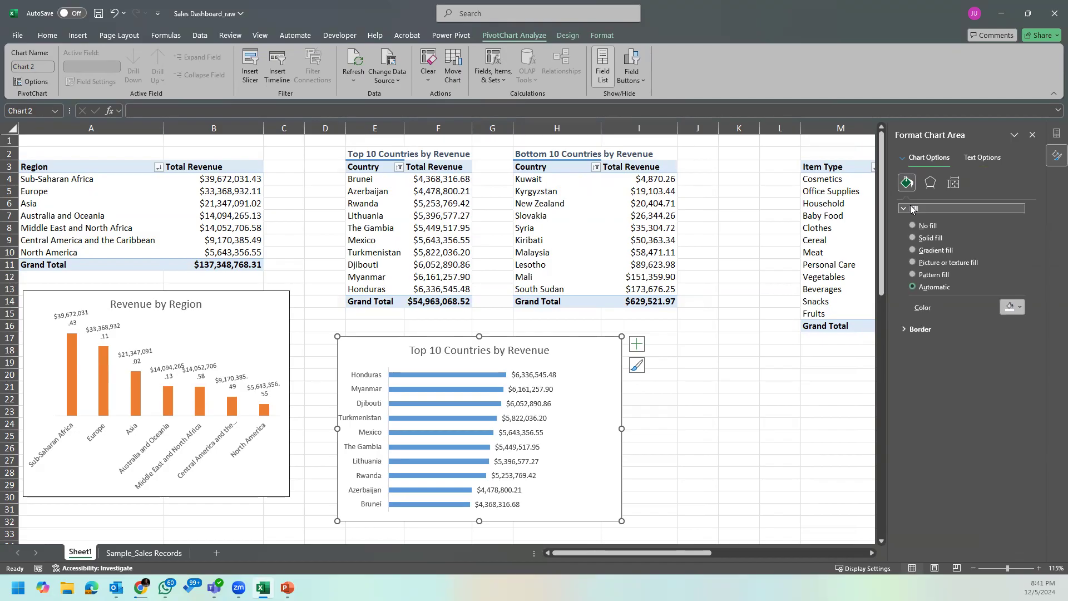
left_click(910, 209)
left_click(906, 225)
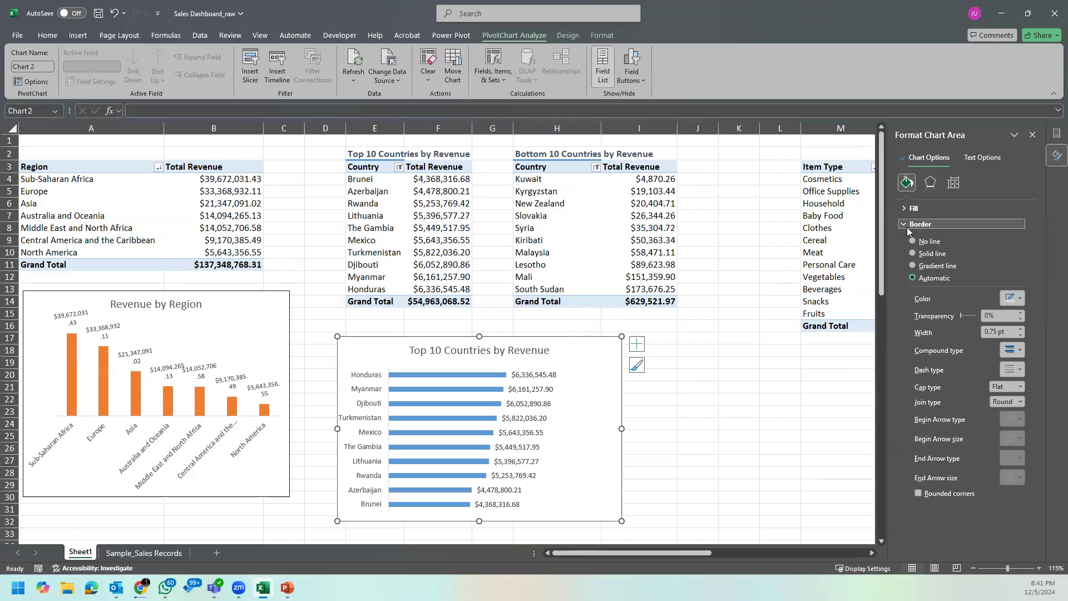
left_click(983, 158)
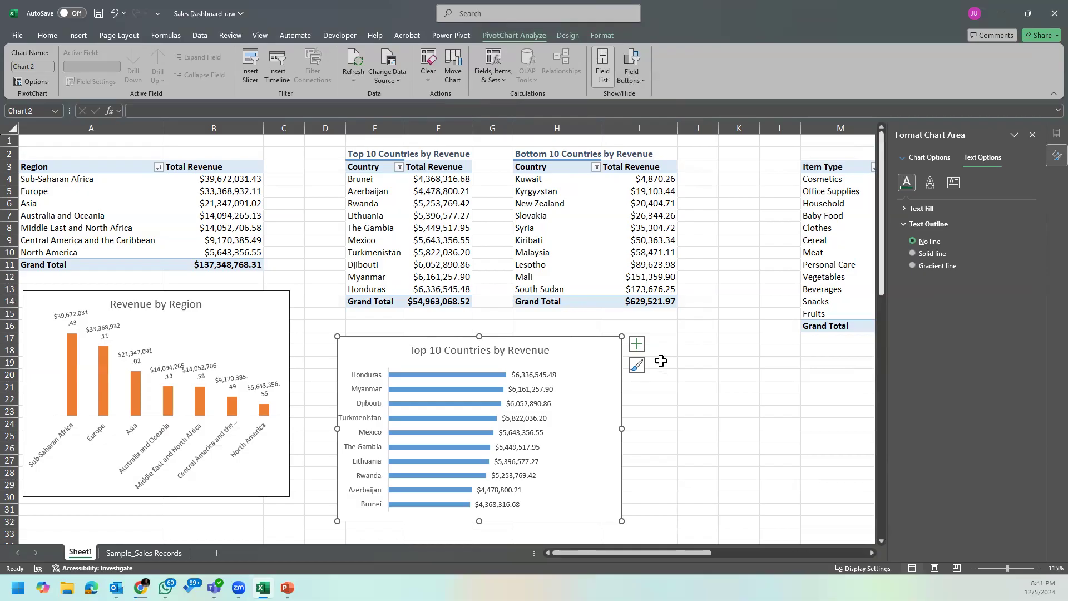
Step: Review the text fill, outline, effects and text box options of the bar chart's data labels
left_click(551, 392)
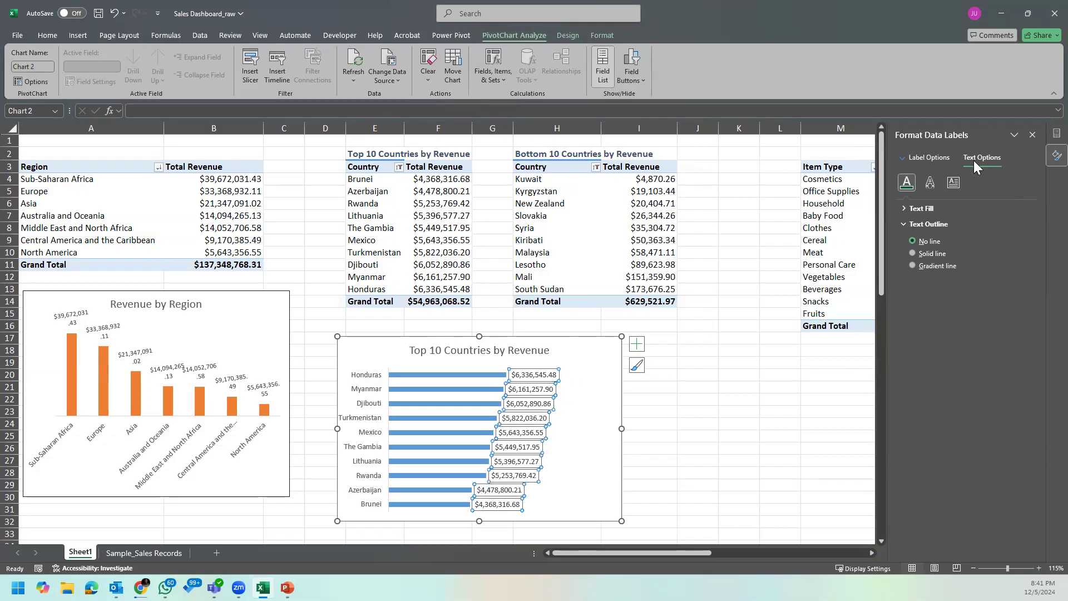
left_click(958, 184)
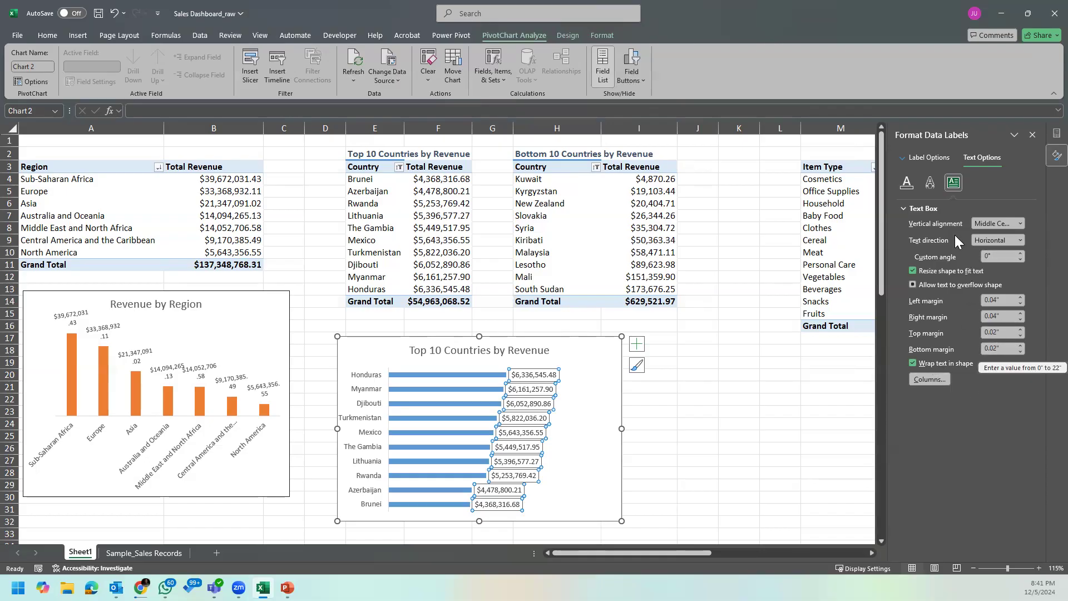
left_click(933, 183)
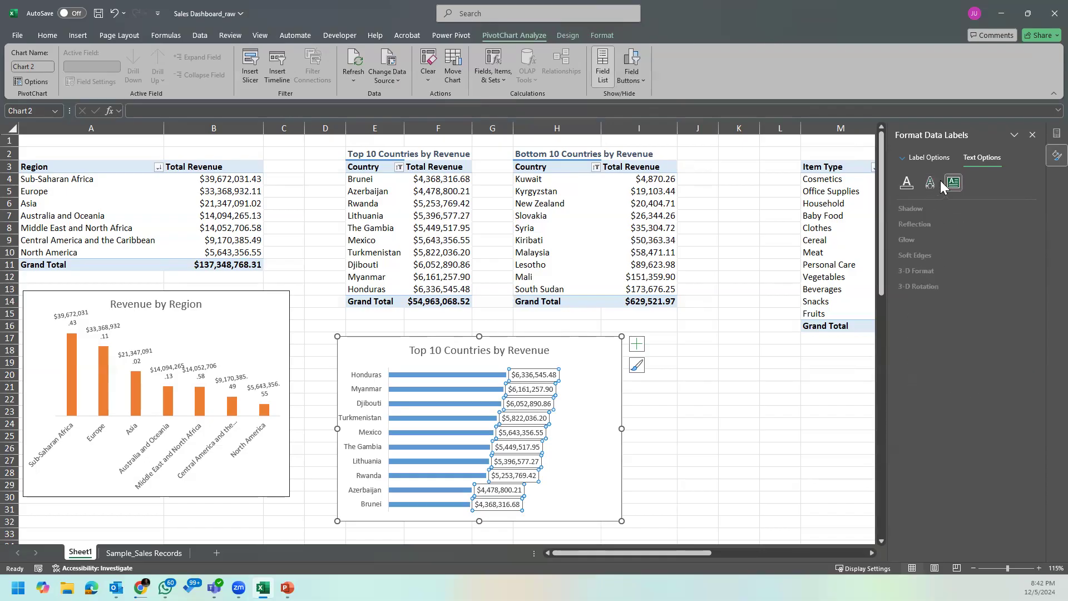
left_click(907, 182)
left_click(953, 184)
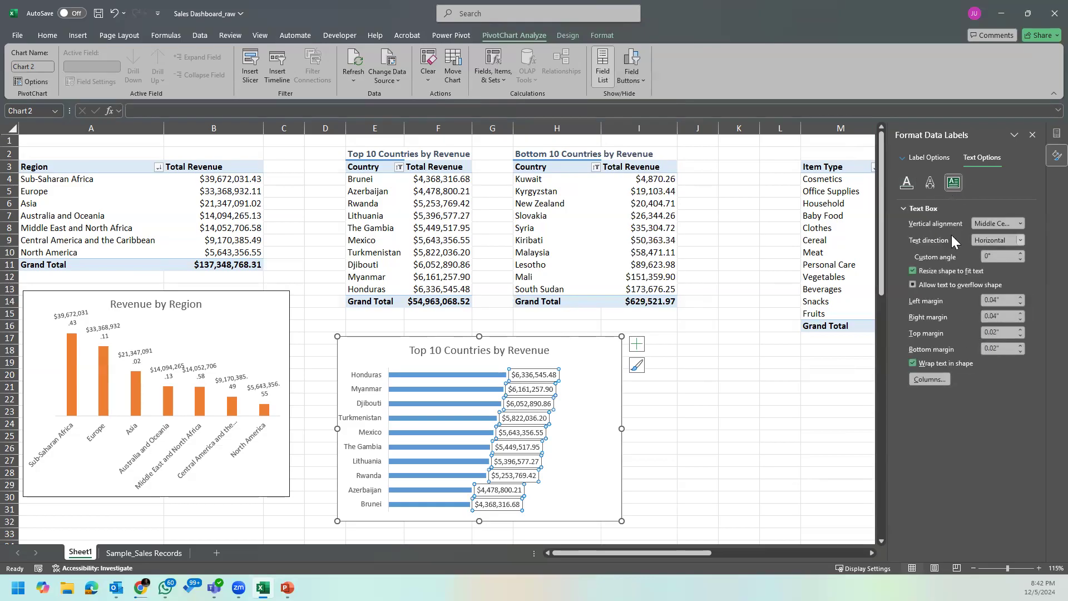
left_click(907, 183)
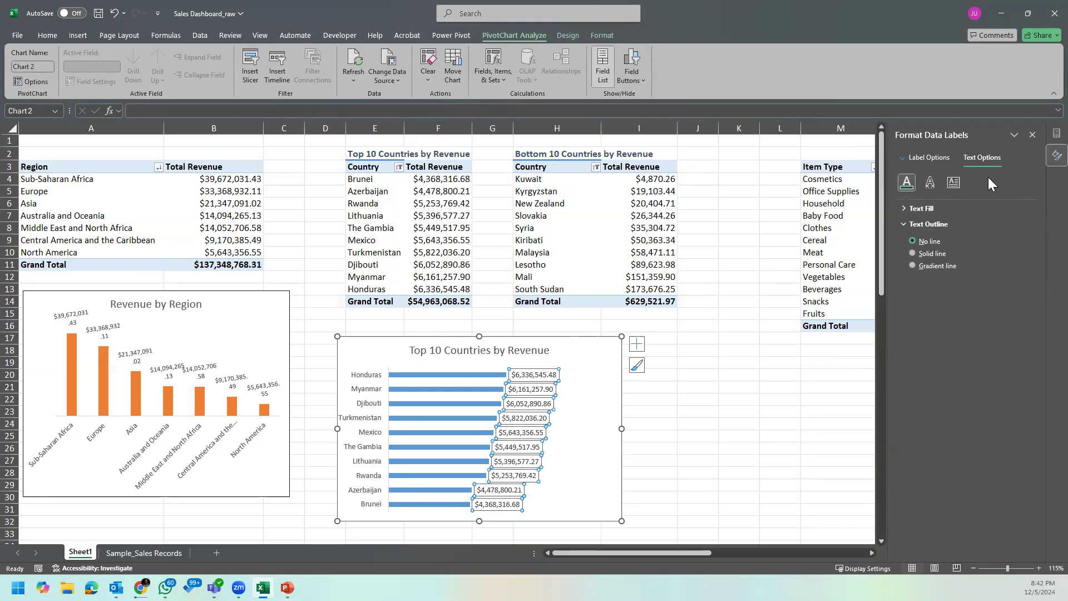
left_click(1032, 135)
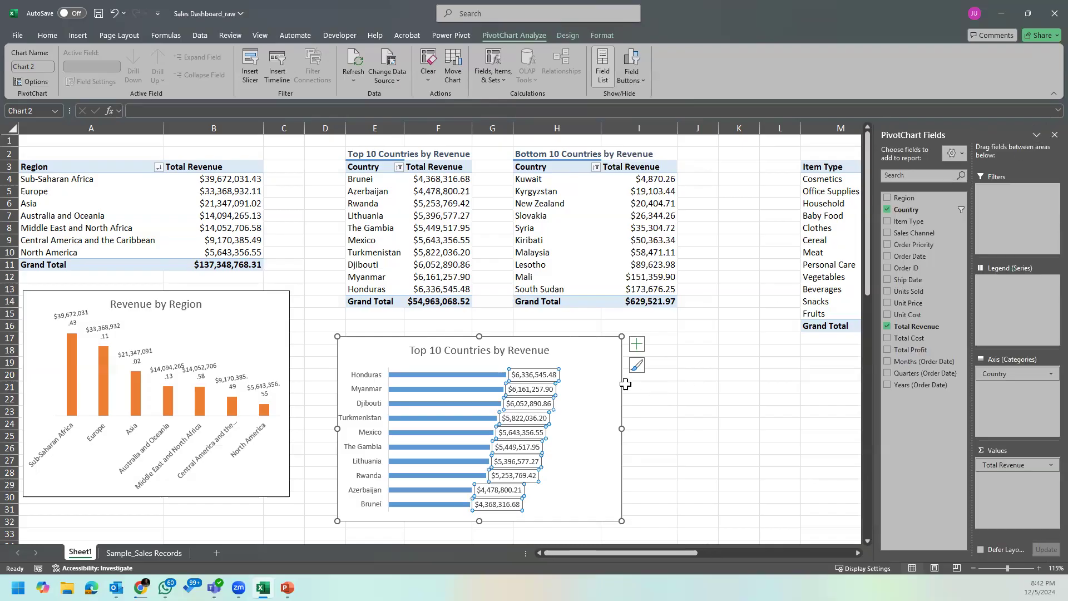
left_click(625, 384)
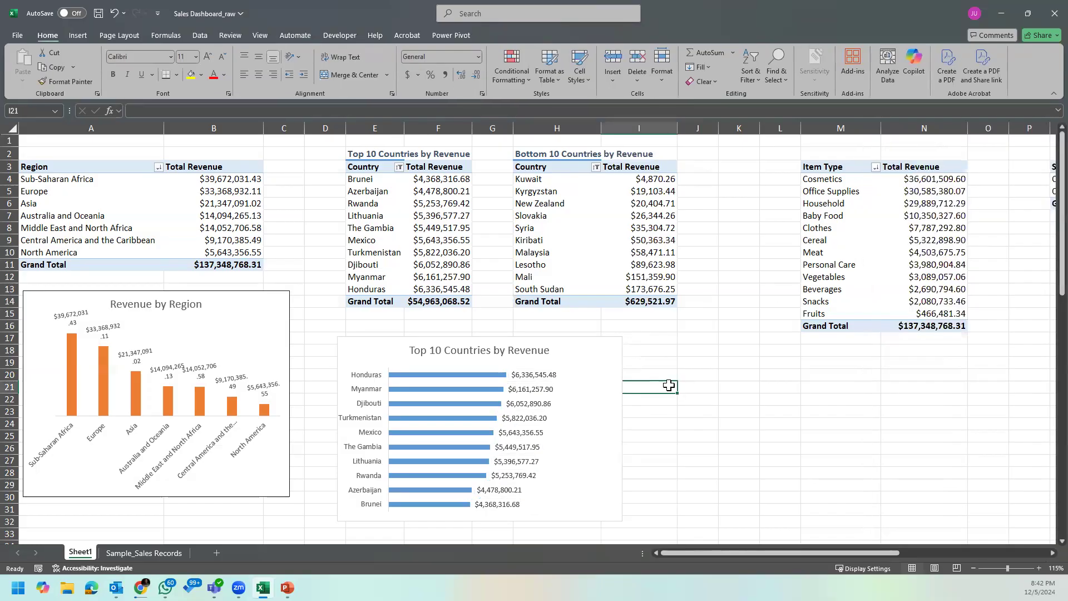
left_click(573, 351)
left_click(419, 395)
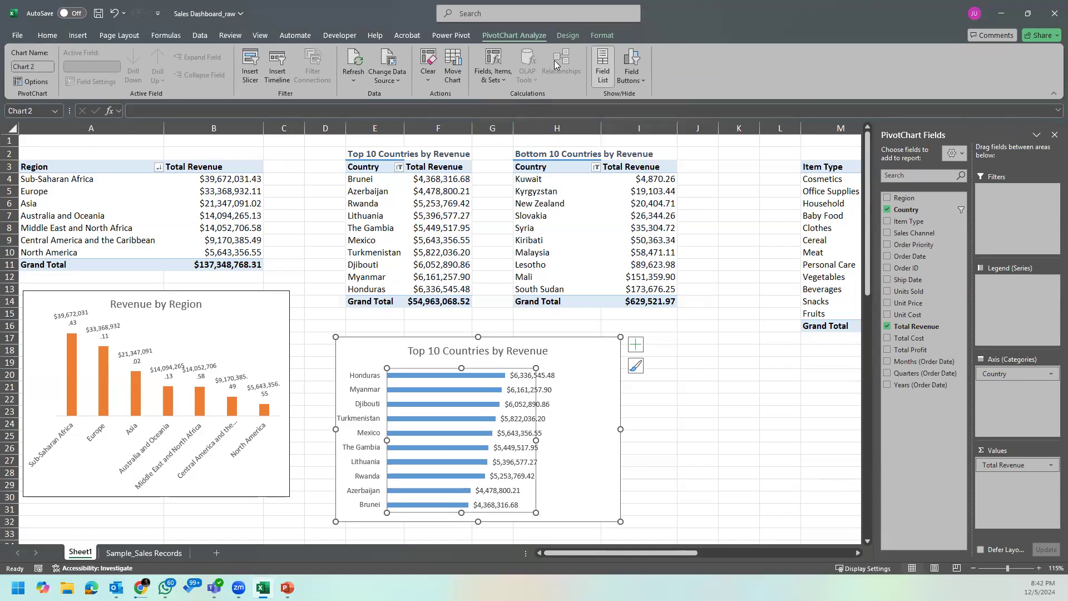
left_click(600, 36)
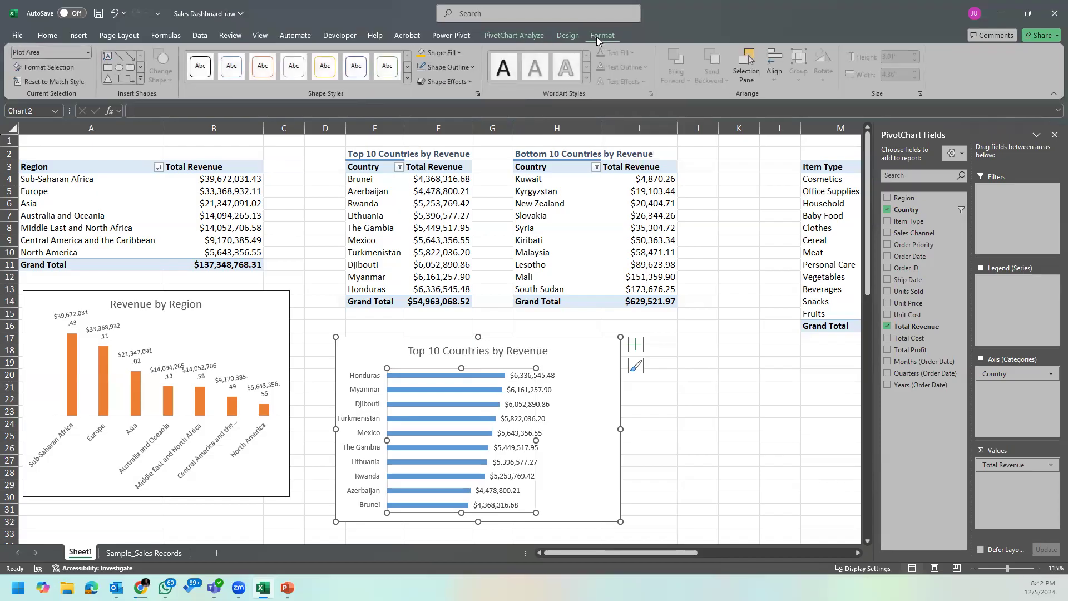
left_click(452, 53)
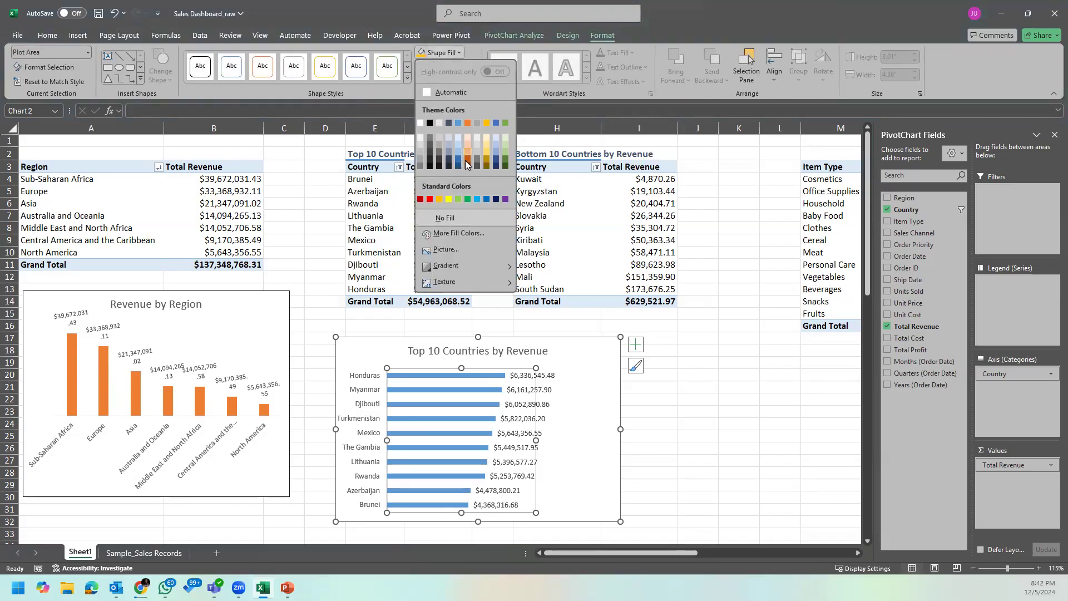
left_click(469, 49)
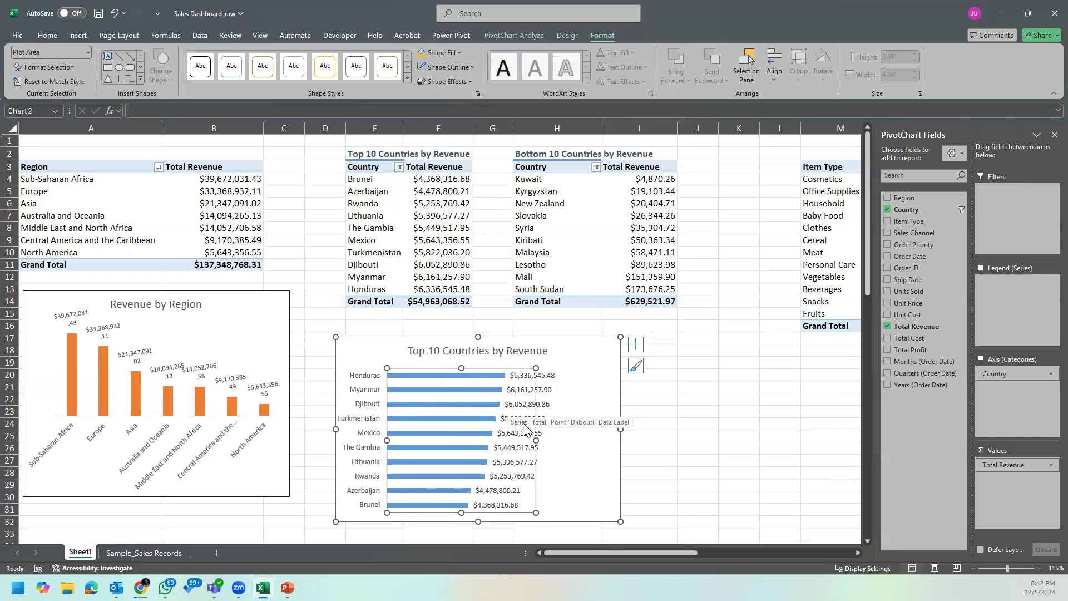
left_click(470, 68)
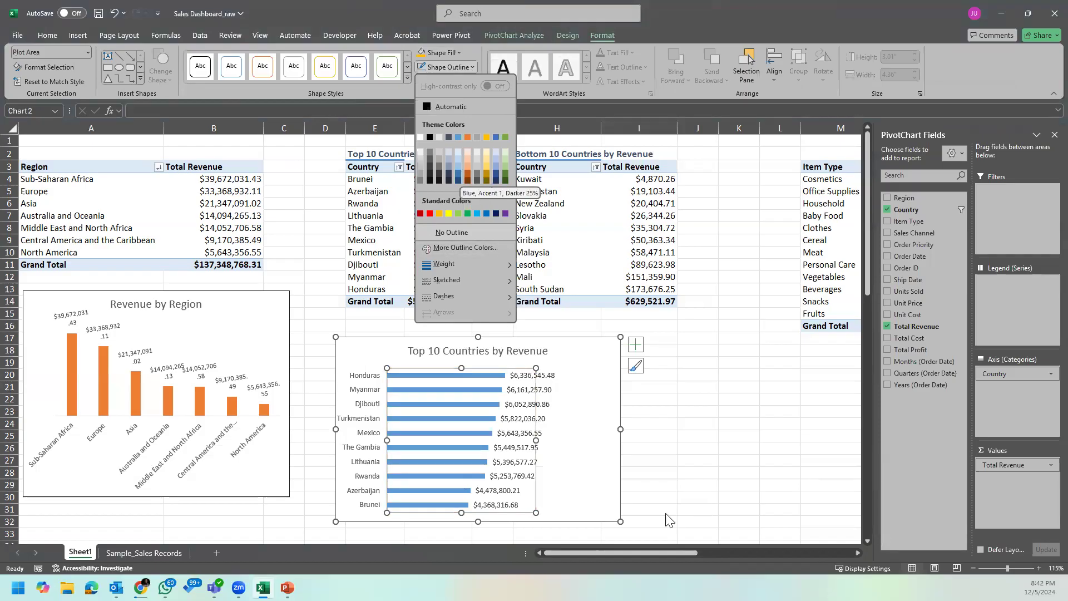
left_click(461, 410)
left_click(697, 473)
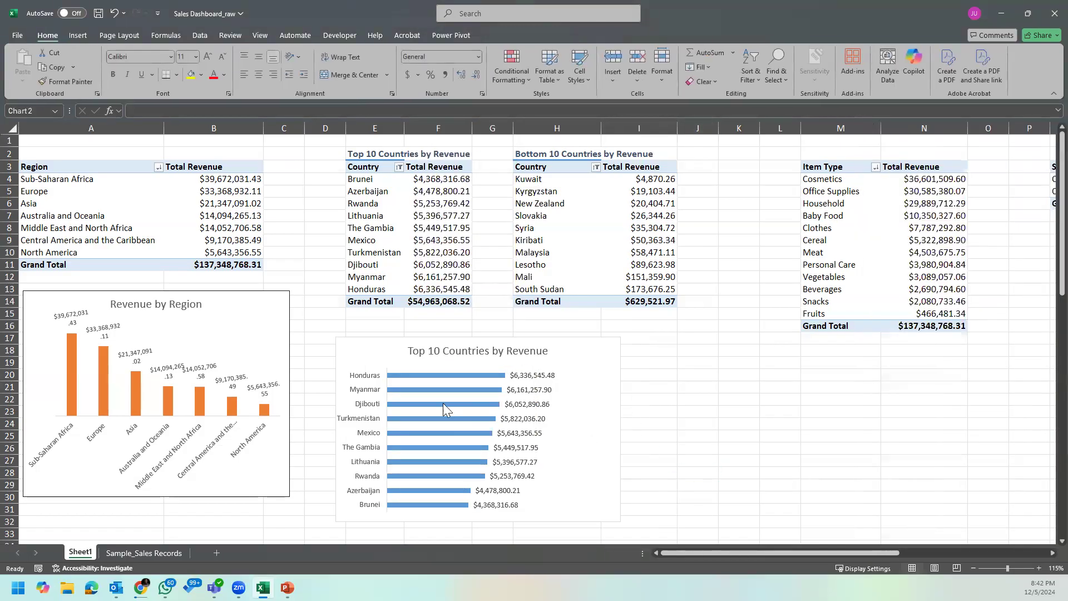
Step: Fill the bars of the Top 10 Countries by Revenue chart with the theme green color
left_click(443, 402)
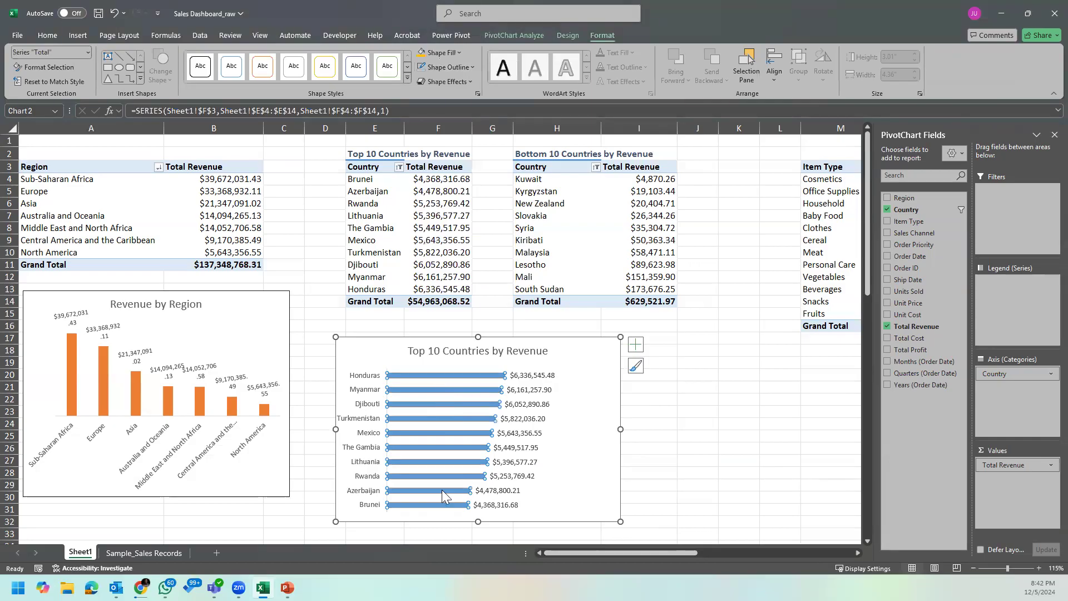
left_click(445, 52)
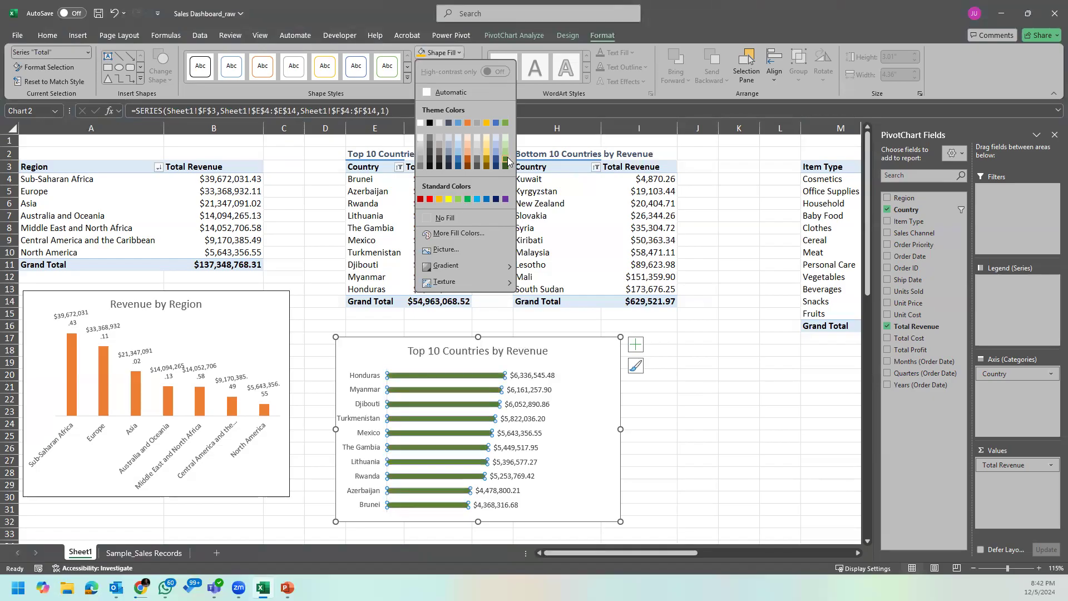
left_click(506, 125)
left_click(684, 426)
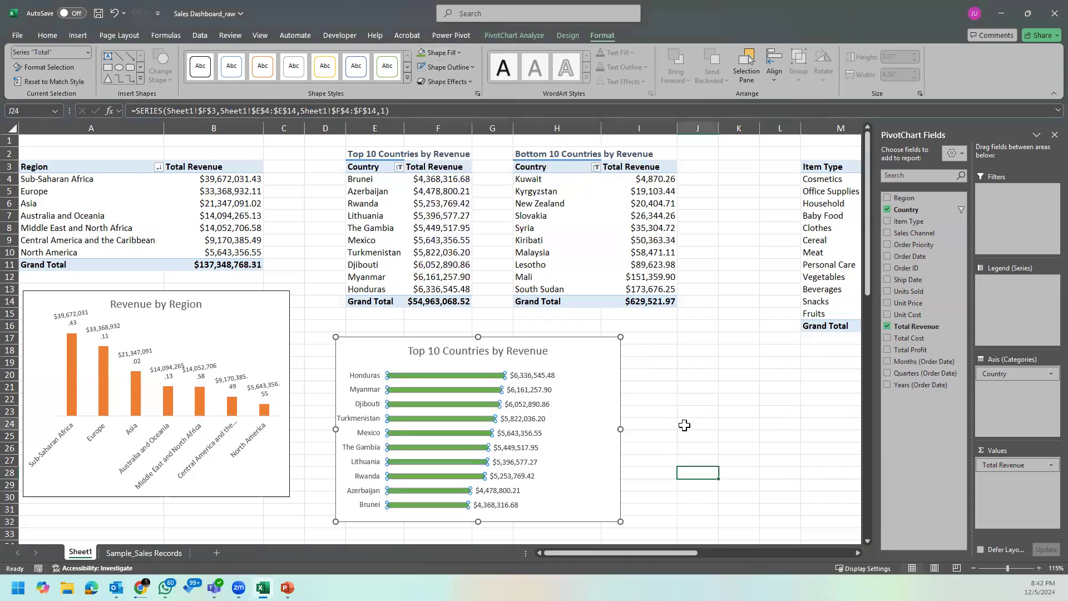
left_click(619, 431)
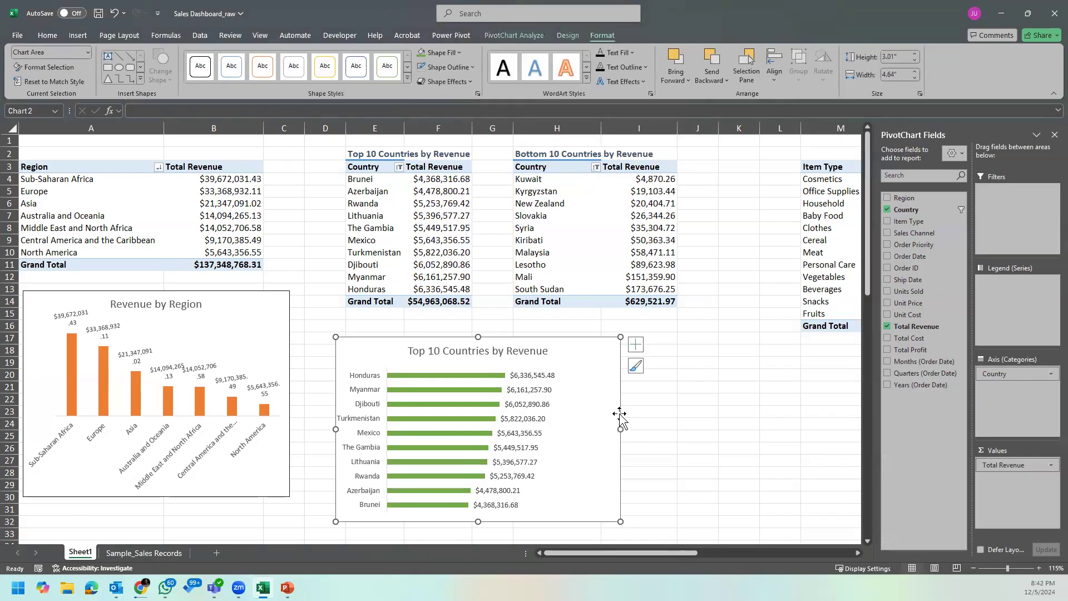
Step: Make the titles of the Revenue by Region and Top 10 Countries by Revenue charts bold
left_click(184, 312)
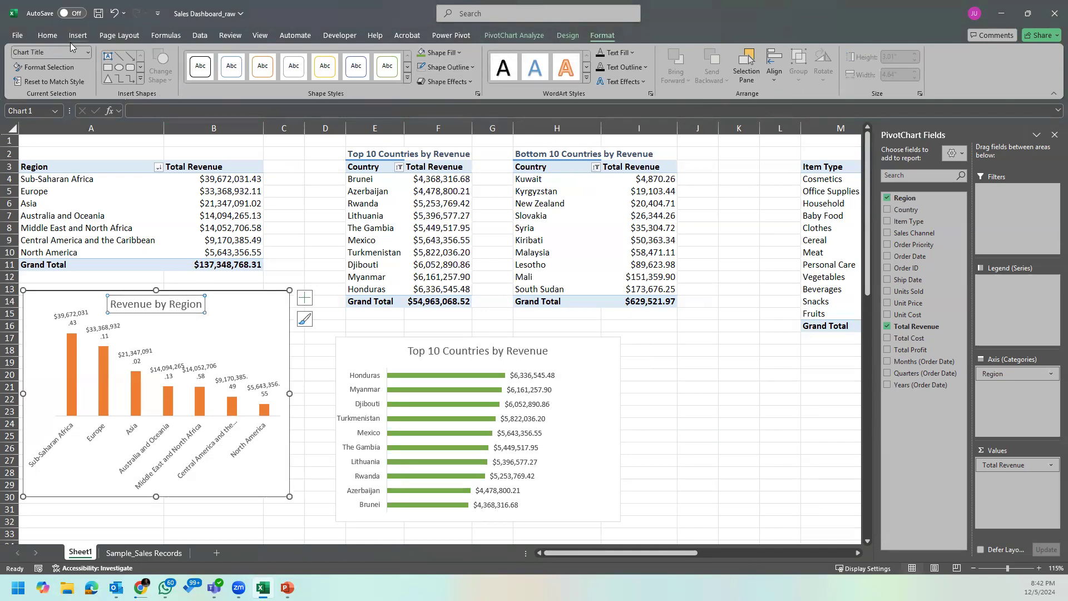
left_click(47, 35)
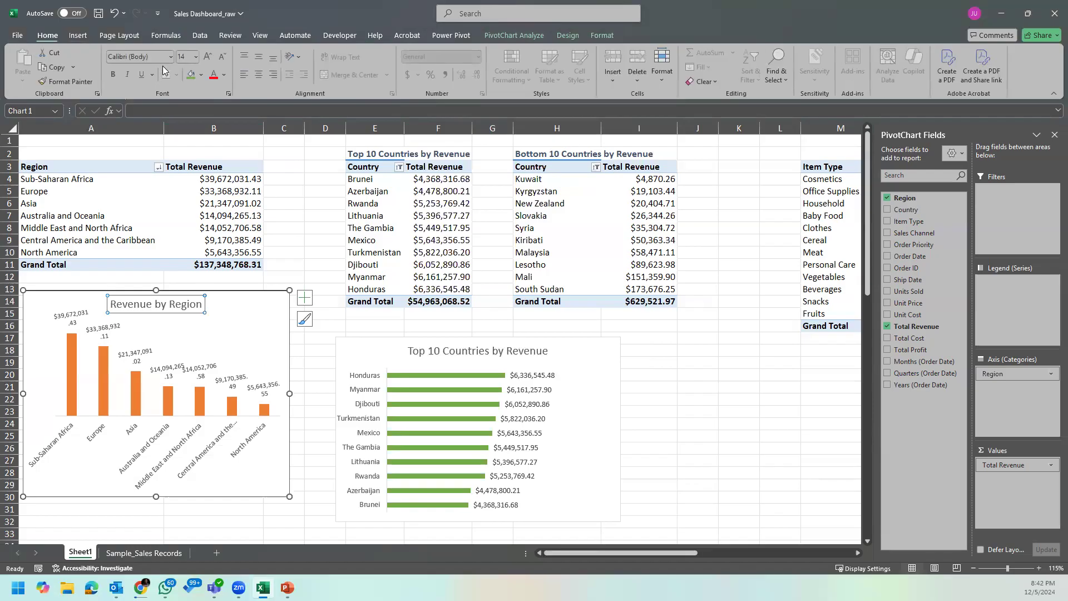
left_click(115, 75)
left_click(434, 356)
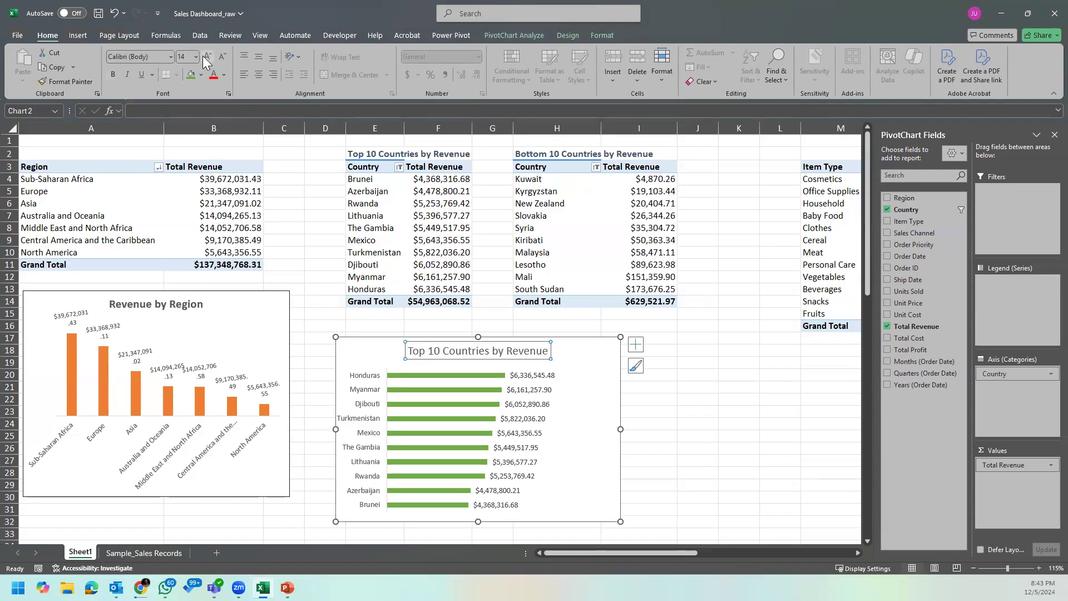
left_click(113, 75)
left_click(608, 418)
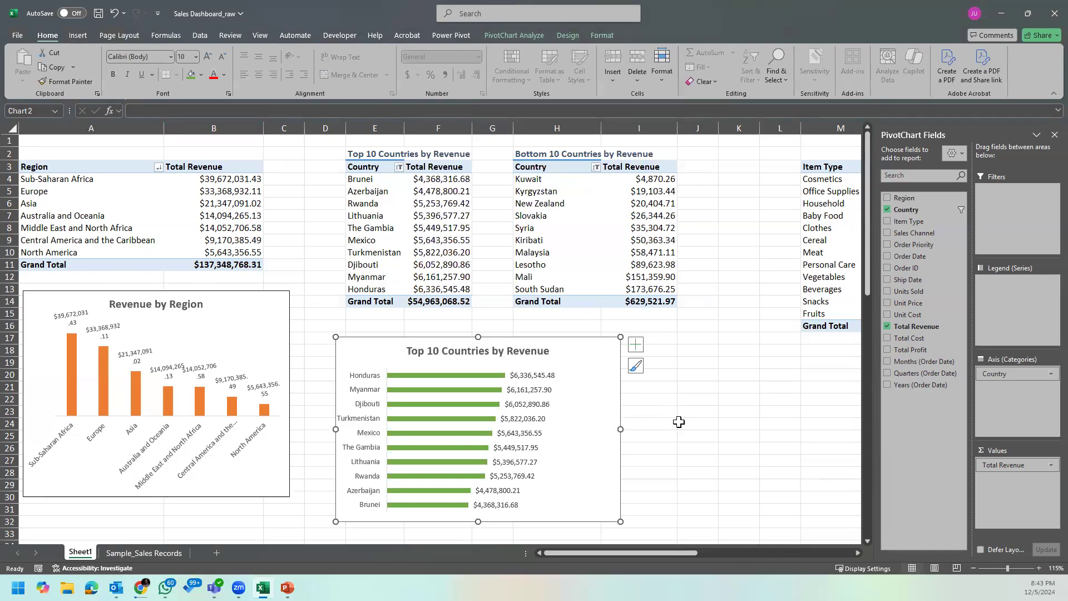
Step: Move the Top 10 Countries chart next to the Revenue by Region chart, starting in row 18
left_click_drag(598, 443, 586, 439)
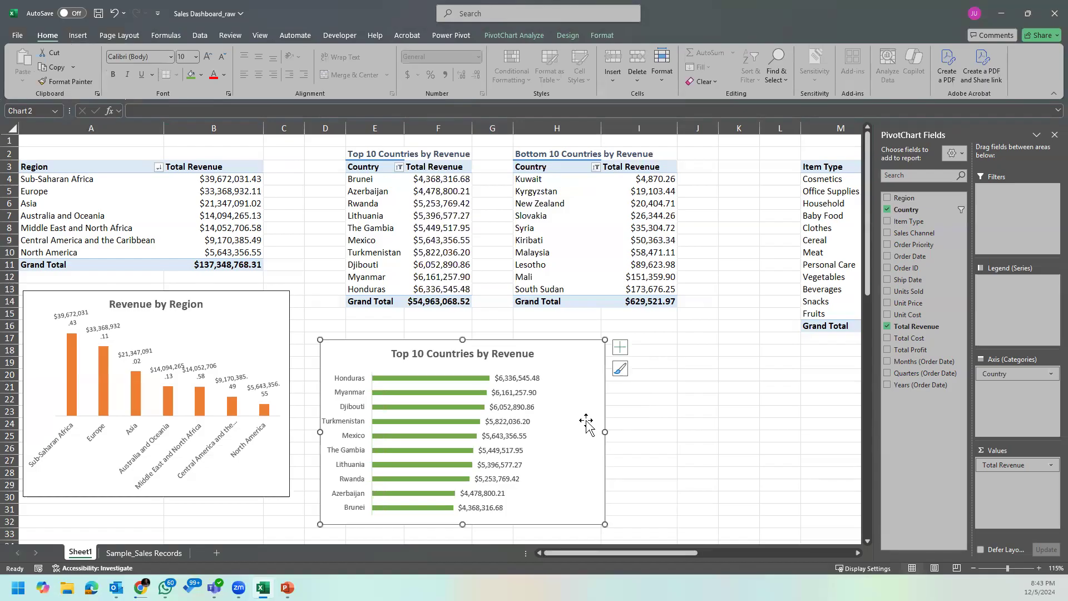
scroll(584, 424, "down", 2)
scroll(584, 424, "up", 2)
left_click_drag(568, 348, 544, 359)
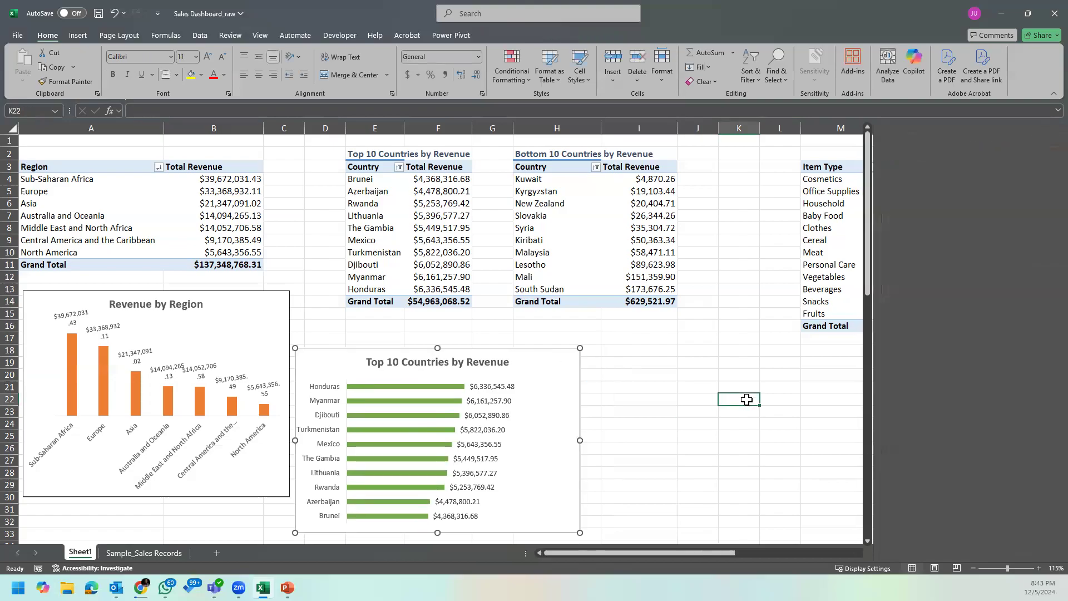
left_click(749, 398)
Step: Insert a Clustered Bar PivotChart from the Bottom 10 Countries by Revenue PivotTable and place it below that table
left_click(563, 252)
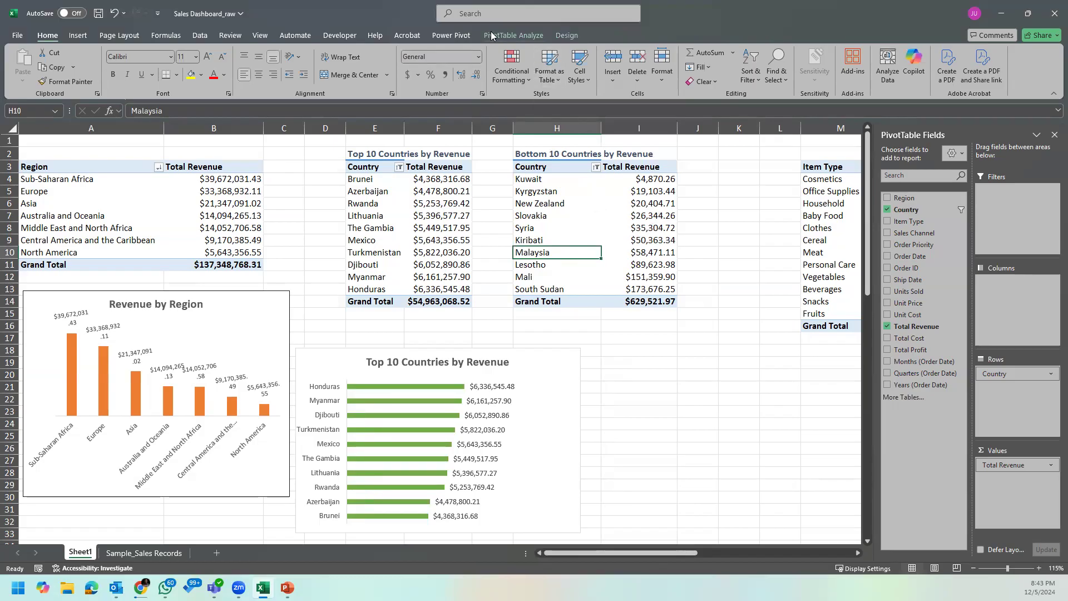
left_click(527, 38)
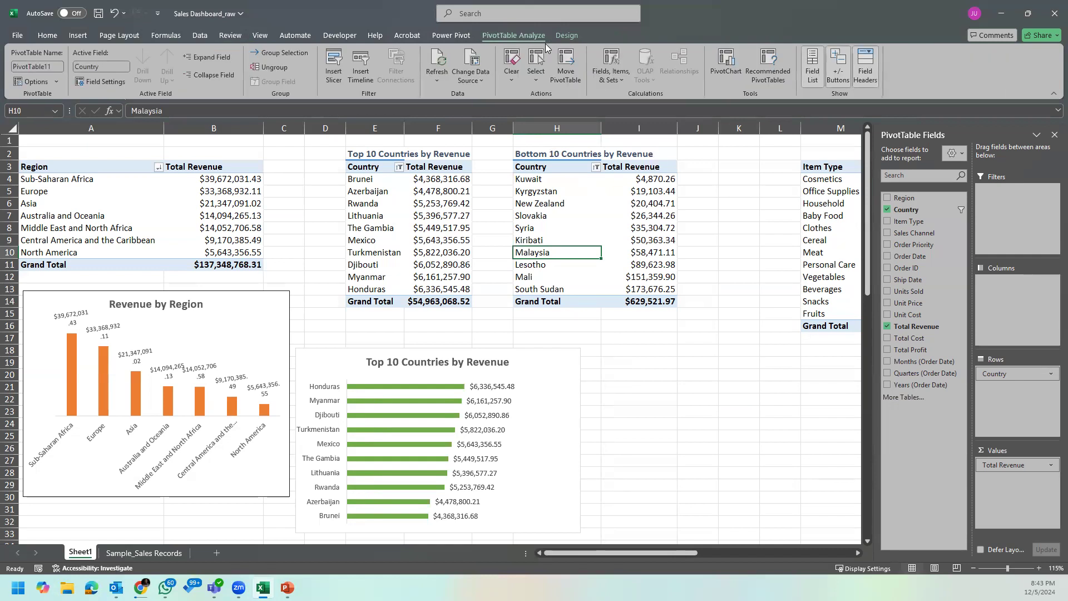
left_click(726, 62)
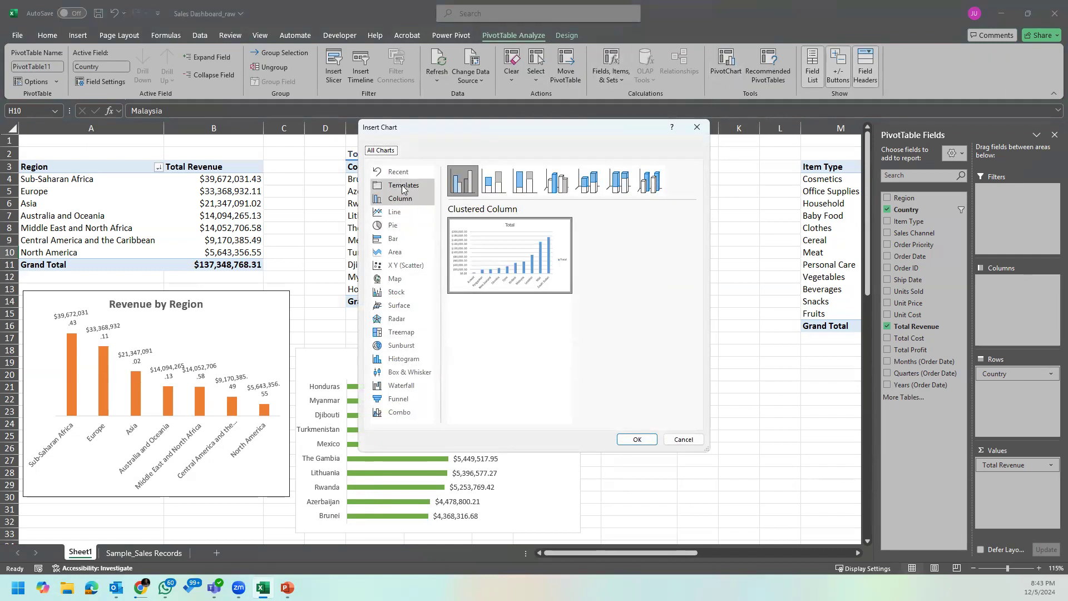
left_click(402, 238)
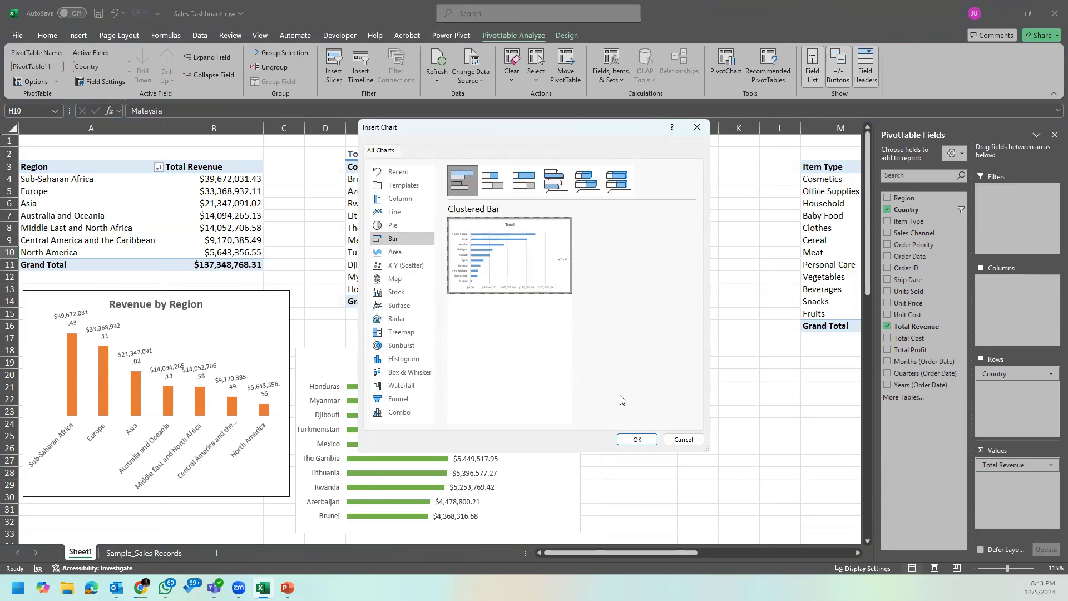
left_click(637, 439)
left_click_drag(472, 249, 662, 343)
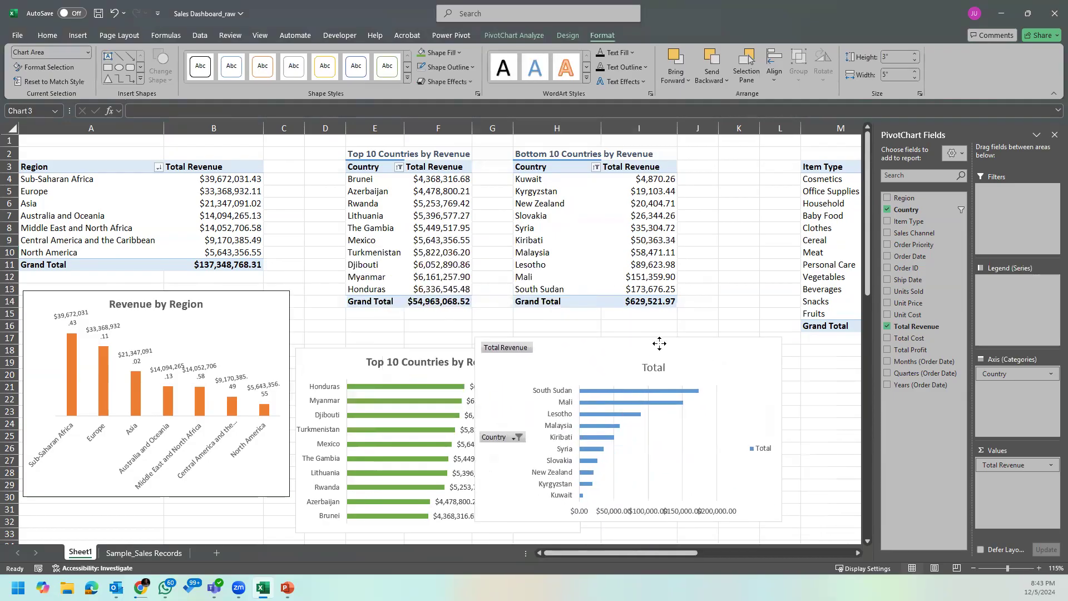
Step: Hide all field buttons on the Bottom 10 bar chart and delete its horizontal value axis
right_click(515, 350)
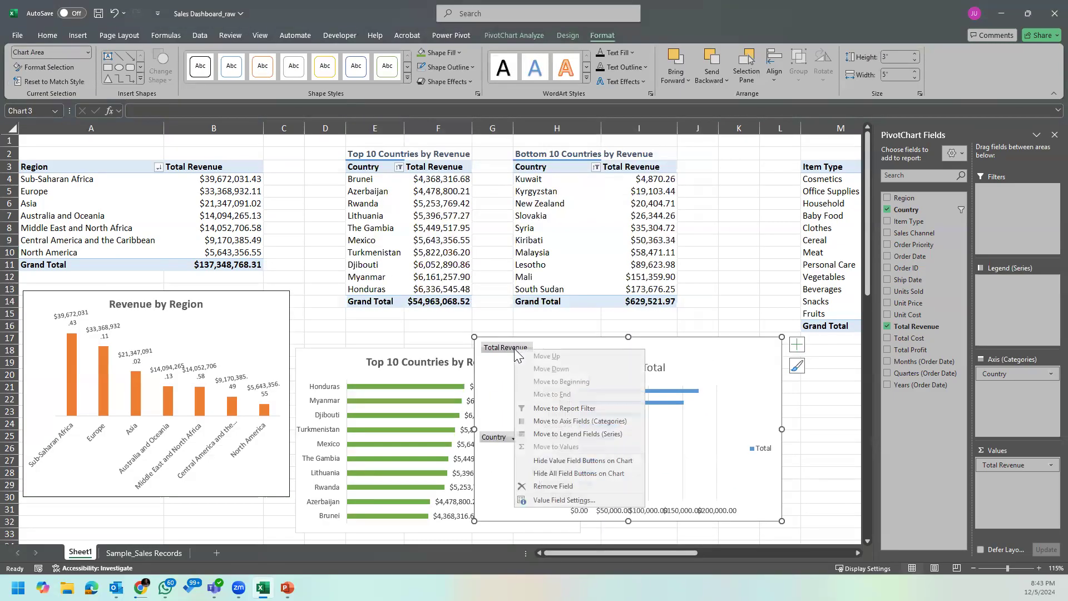
left_click(592, 473)
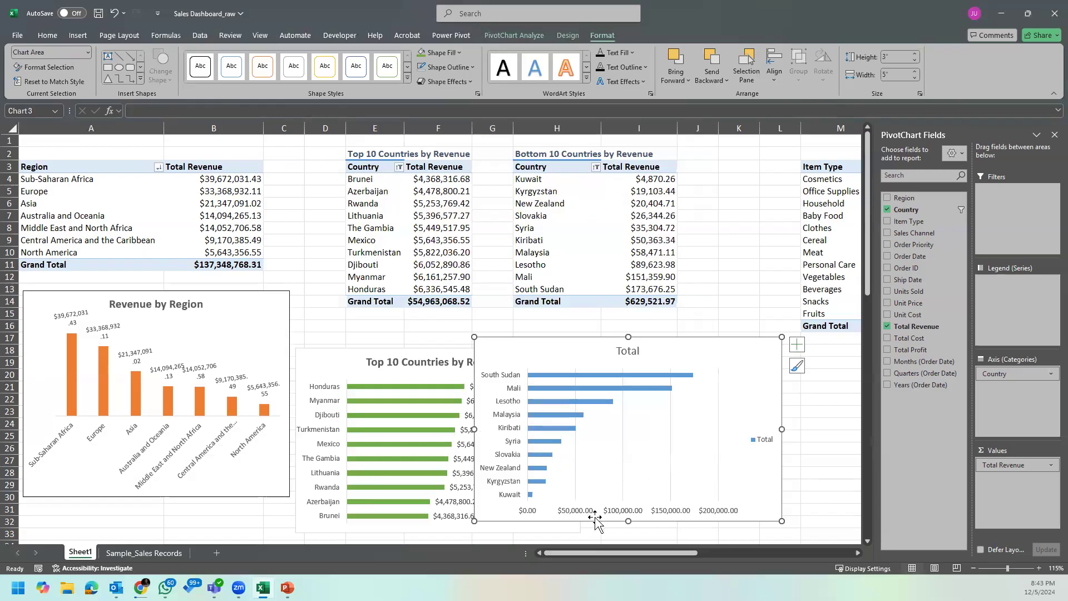
left_click(644, 512)
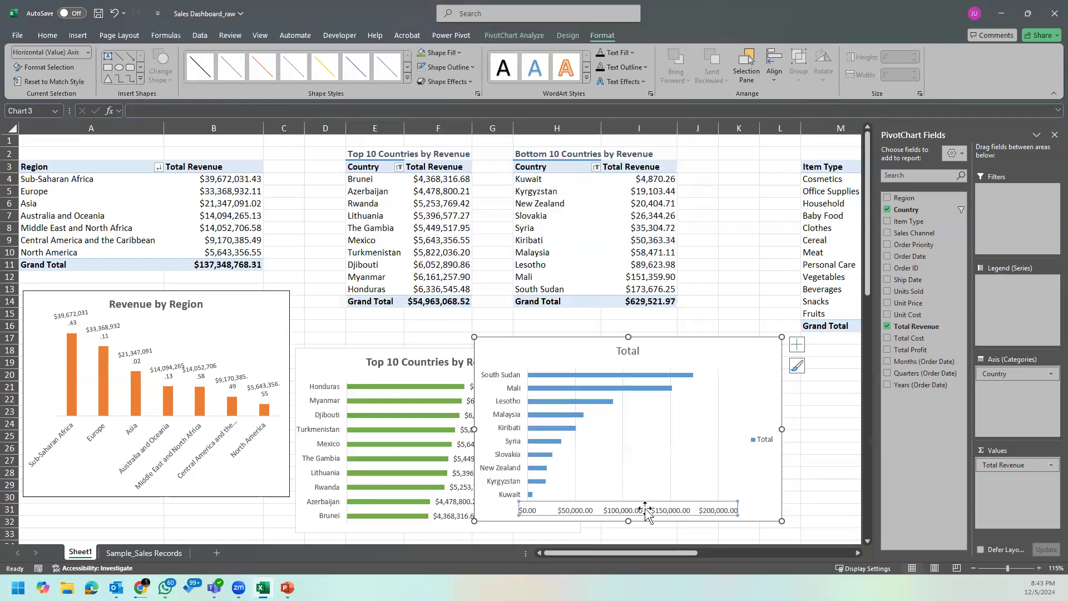
key("Delete")
Step: Delete the vertical gridlines and the legend from the Bottom 10 bar chart
left_click(735, 454)
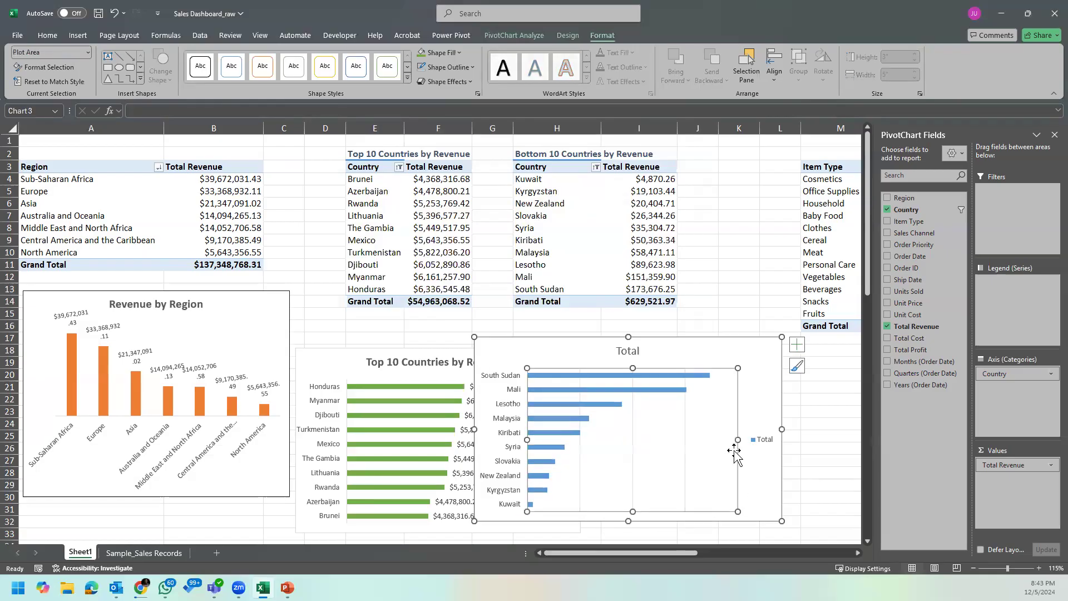
left_click(685, 453)
key("Delete")
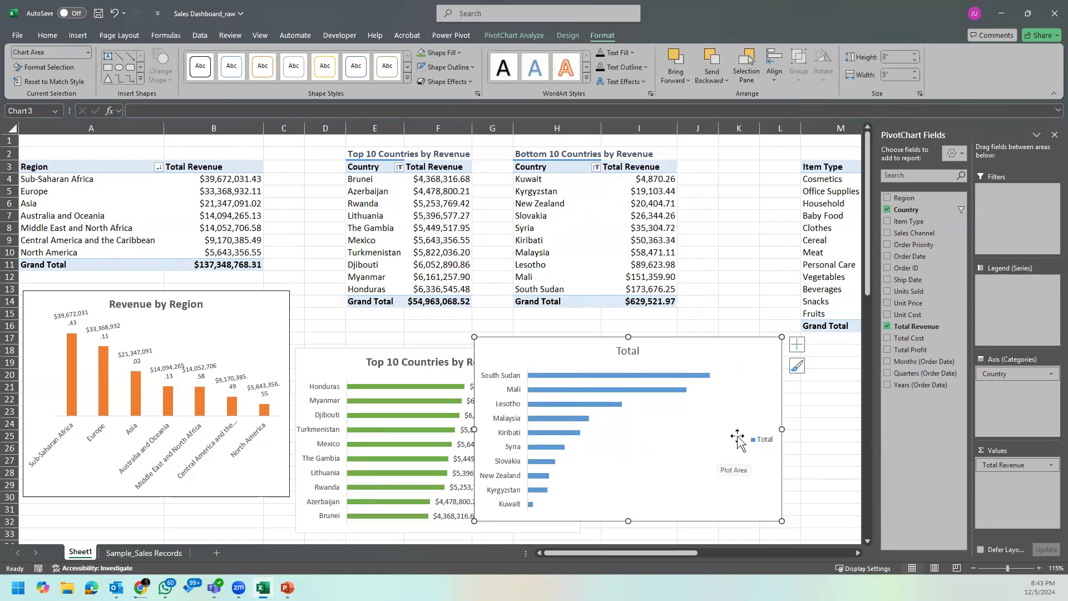
left_click(760, 439)
key("Delete")
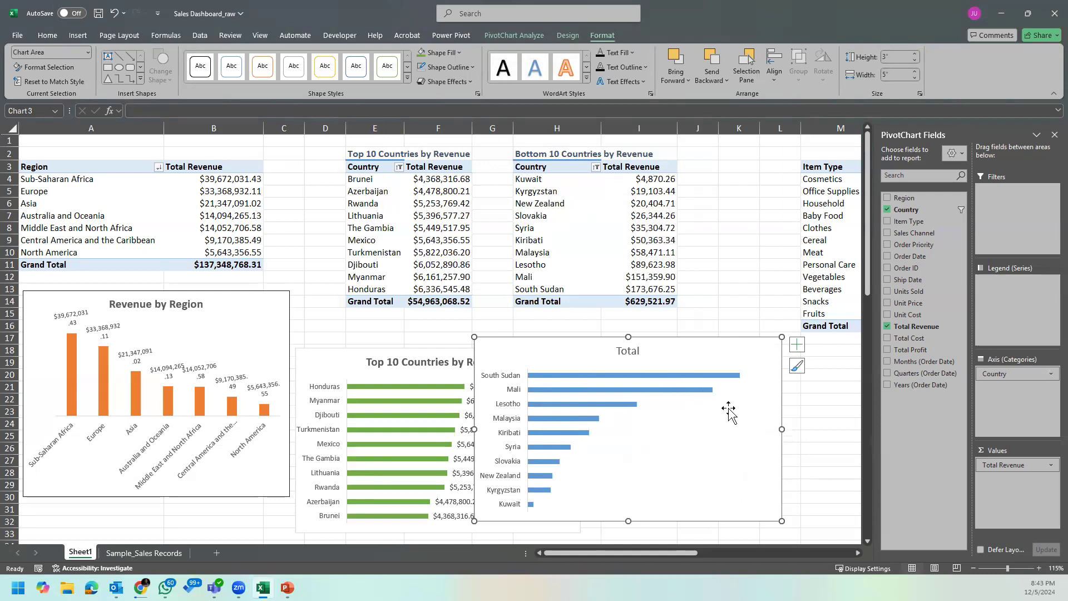
Step: Narrow the Bottom 10 chart's plot area to fit added data labels, and shift the chart right to uncover the Top 10 chart's labels
left_click(704, 429)
left_click_drag(772, 439, 687, 440)
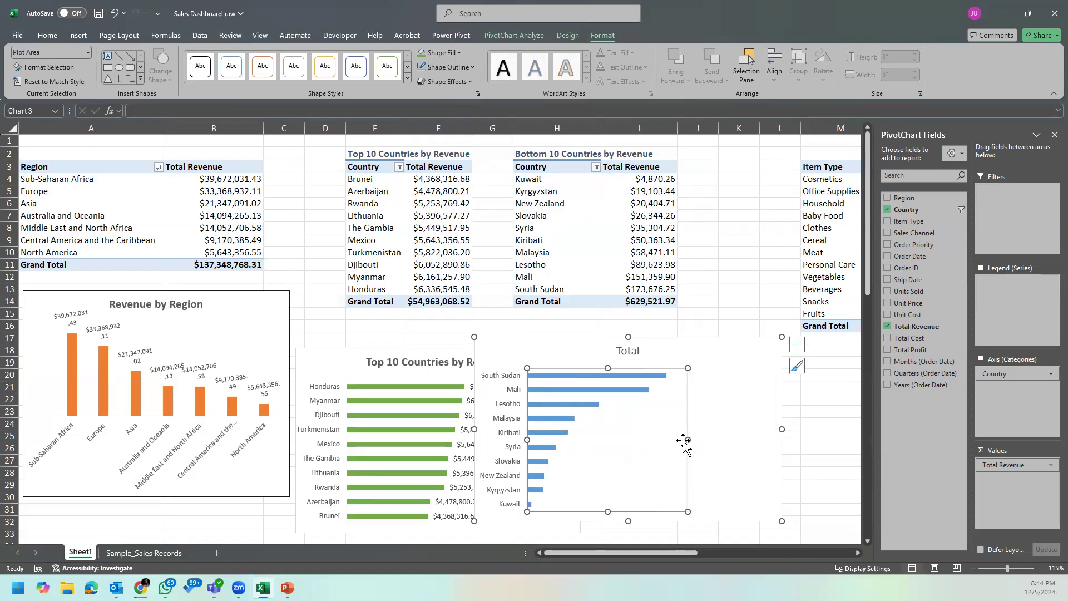
left_click(797, 344)
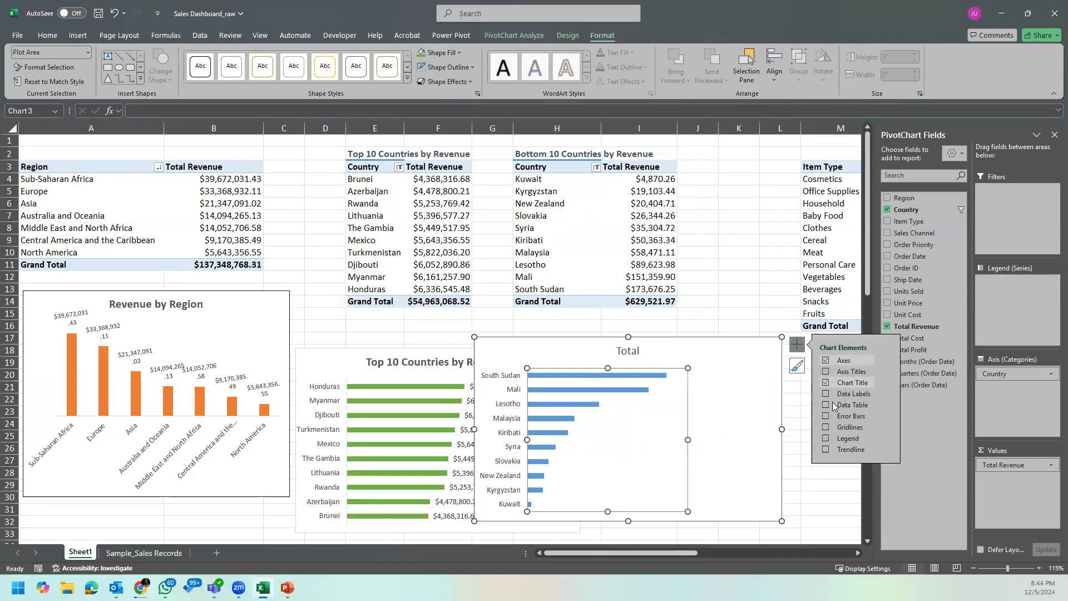
left_click(826, 396)
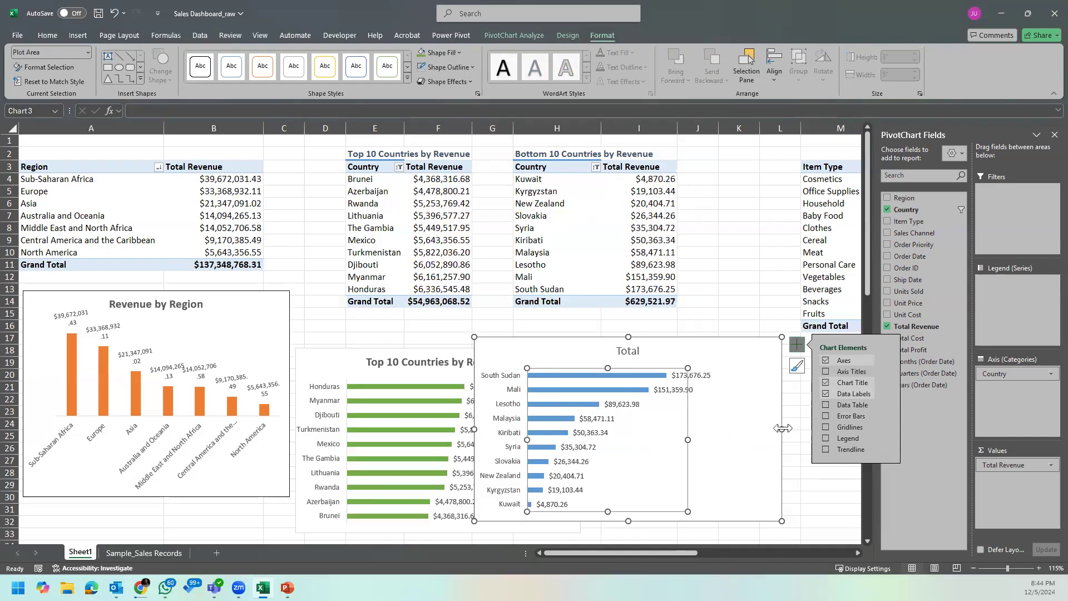
left_click(765, 462)
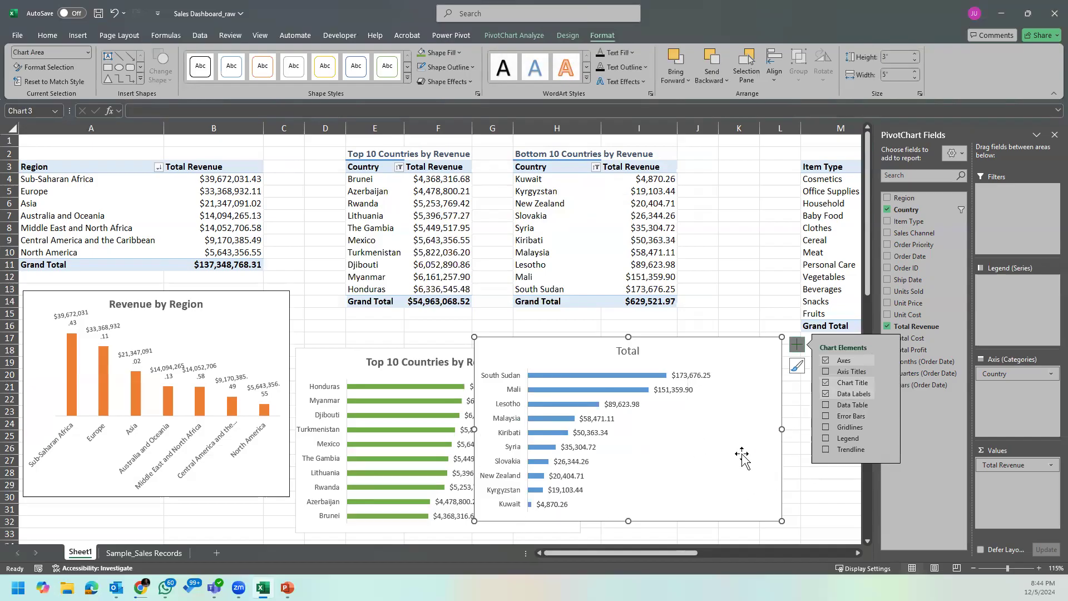
left_click_drag(704, 346, 746, 353)
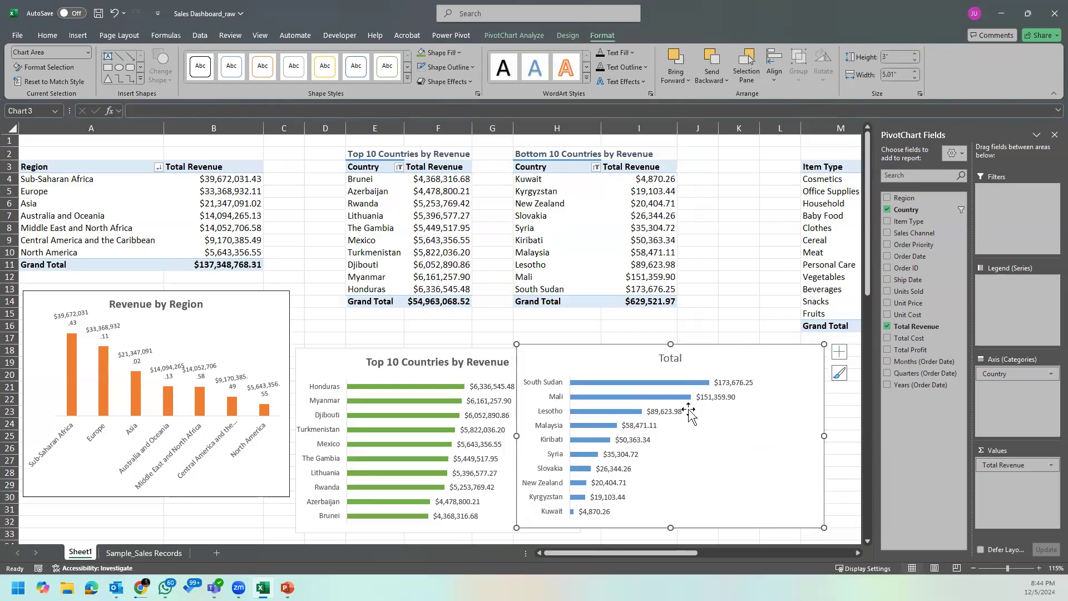
Step: Sort the Bottom 10 Countries PivotTable by Total Revenue from largest to smallest and widen its Country column H
left_click(650, 182)
right_click(658, 180)
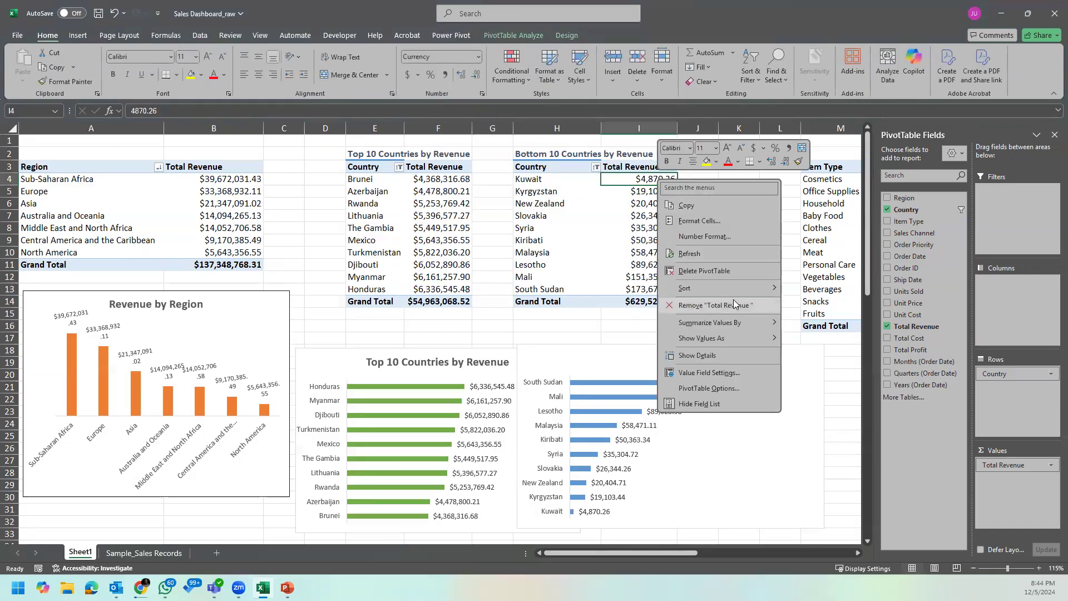
mouse_move(743, 289)
left_click(846, 310)
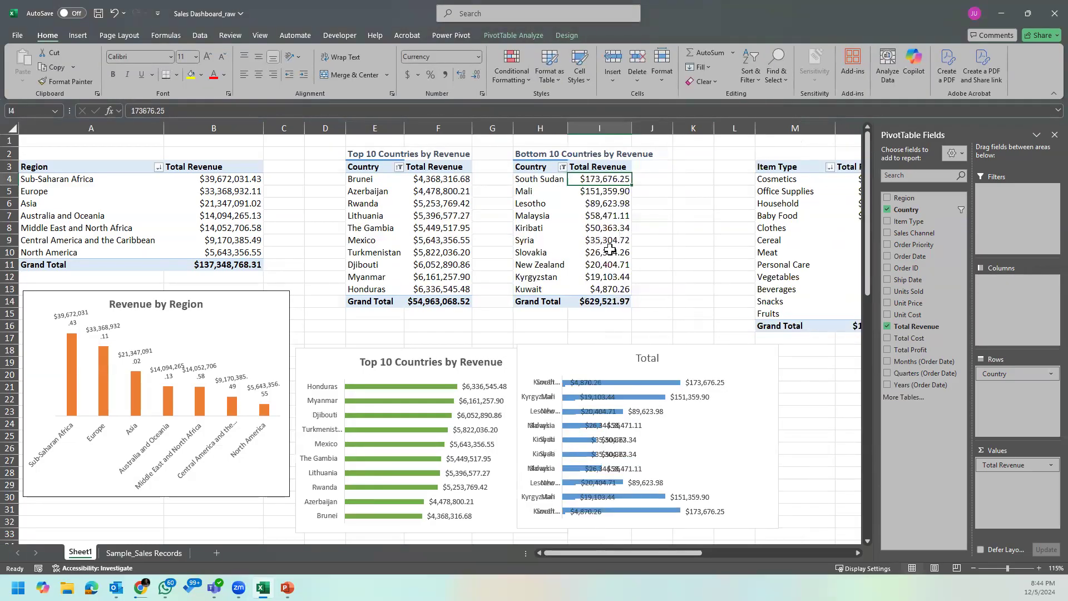
left_click_drag(568, 128, 673, 129)
Step: Copy the title "Top 10 Countries by Revenue" from the green bar chart and paste it over the Bottom 10 chart's title
left_click(809, 394)
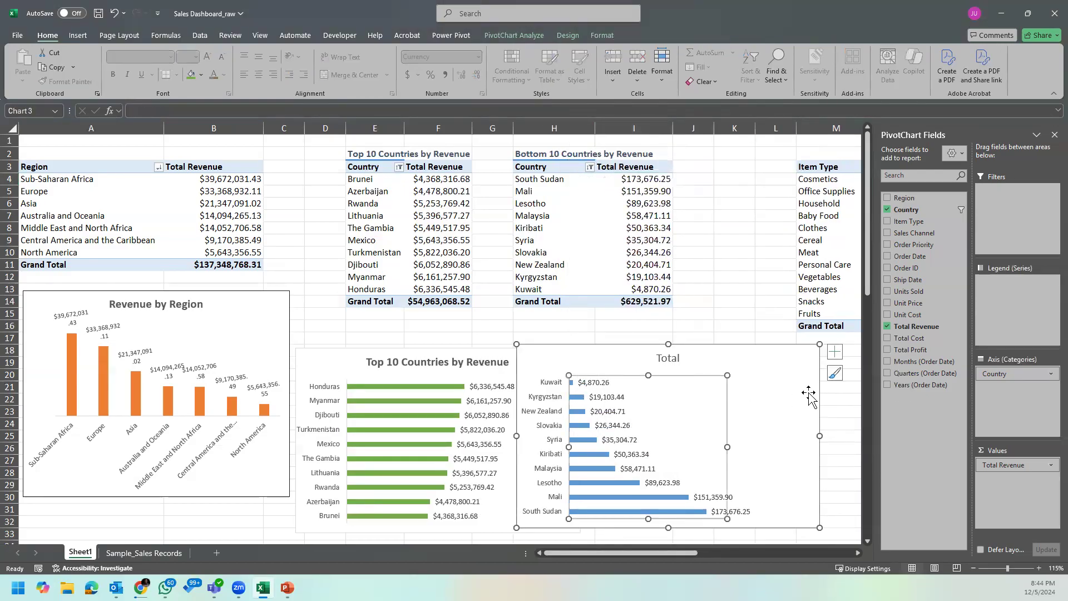
double_click(669, 357)
left_click(437, 362)
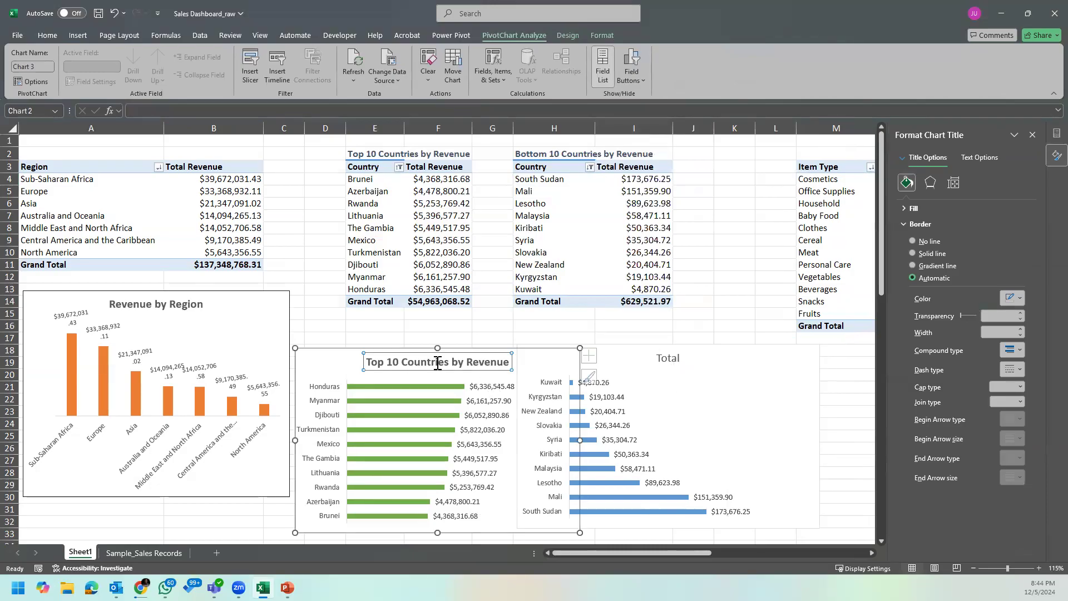
double_click(460, 366)
key("ctrl+a")
key("ctrl+c")
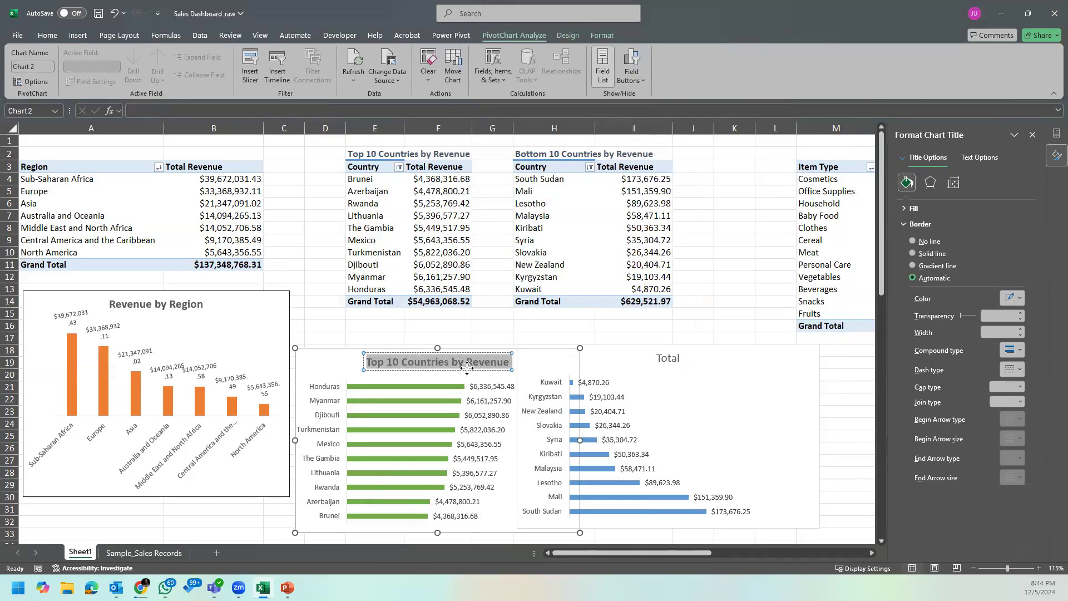
left_click(670, 356)
left_click(670, 361)
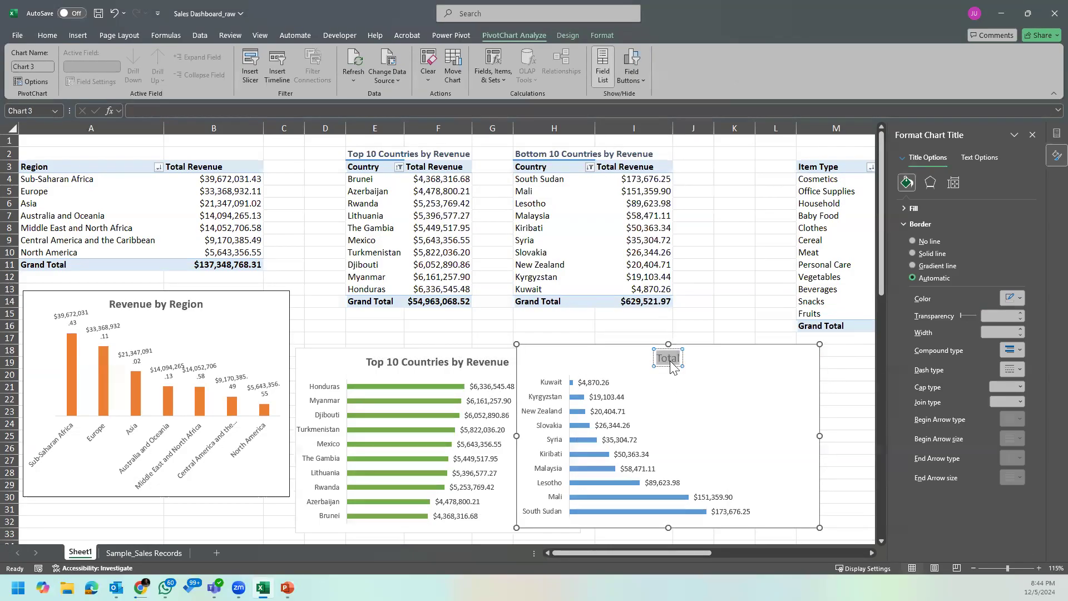
key("ctrl+v")
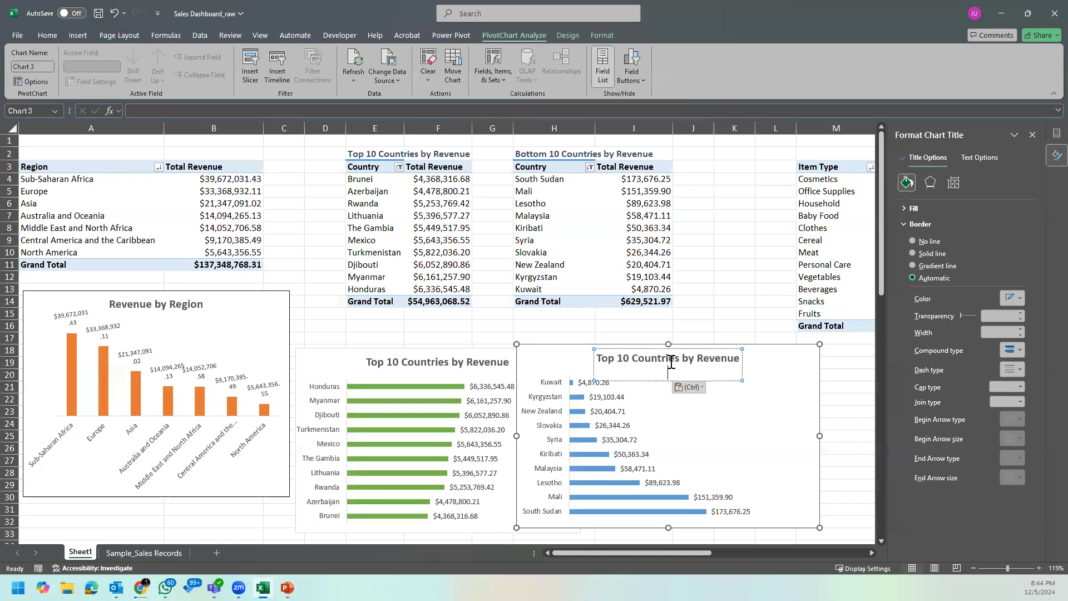
Step: Change the word "Top" in the blue bar chart's title so it reads "Bottom 10 Countries by Revenue"
double_click(603, 357)
type("Bott")
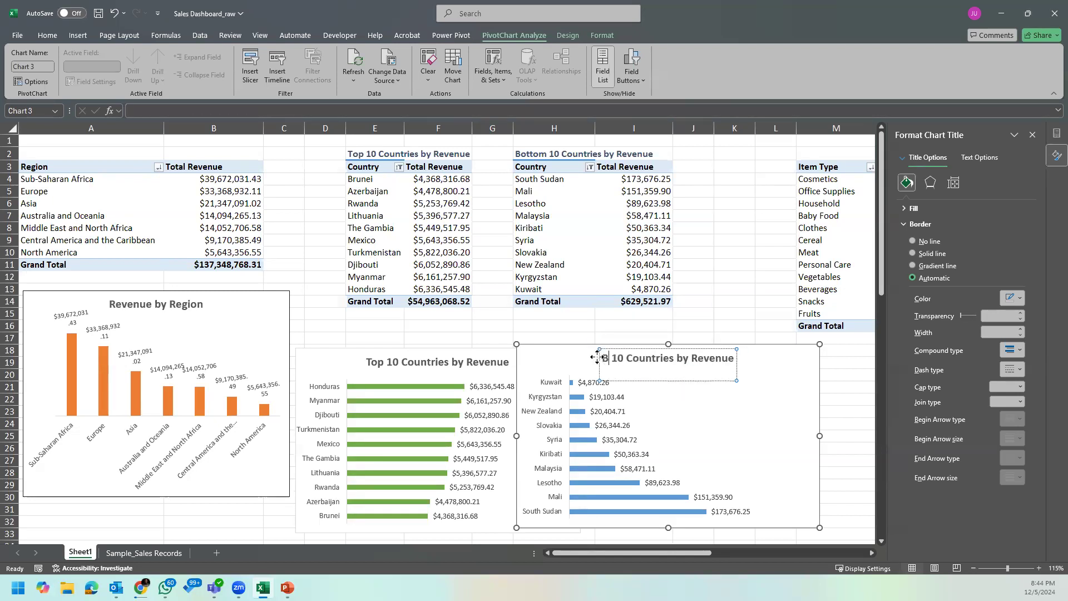
type("om")
left_click(815, 433)
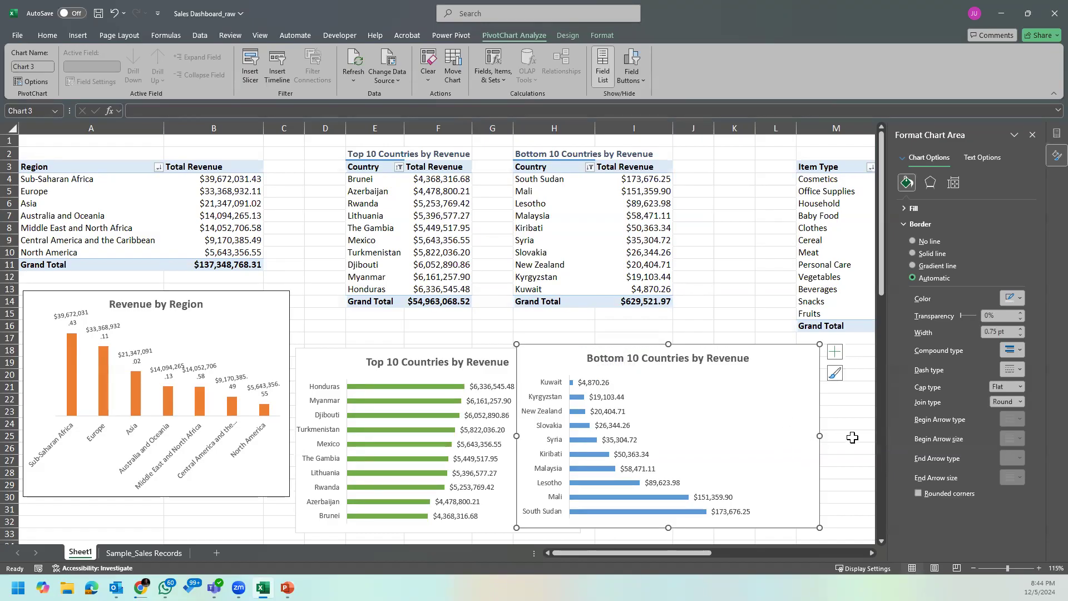
Step: Fill the data bars of the Bottom 10 Countries chart with the standard dark red color
left_click(598, 468)
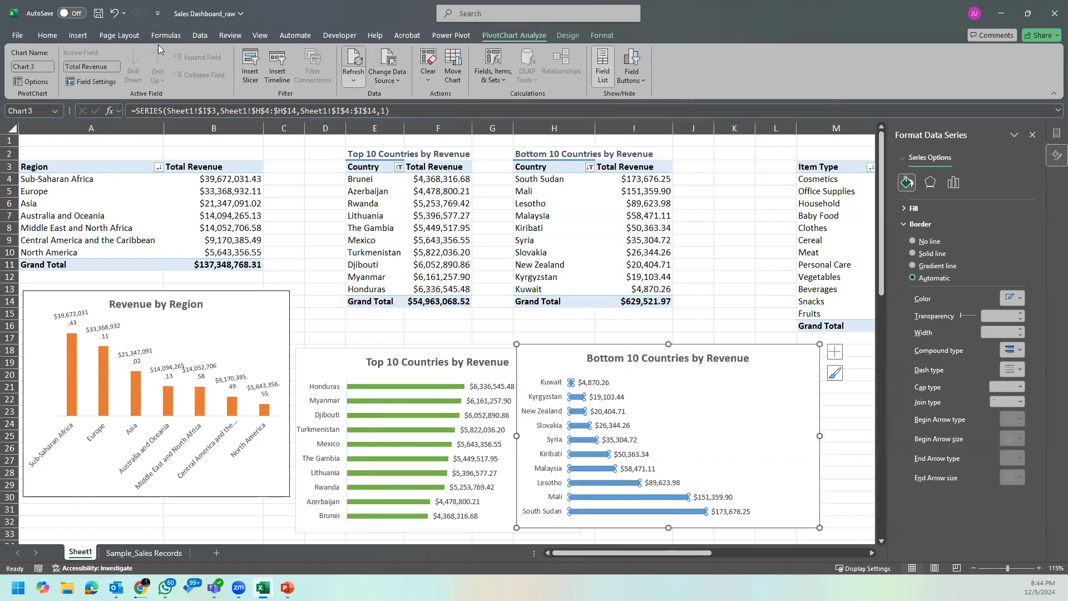
left_click(54, 37)
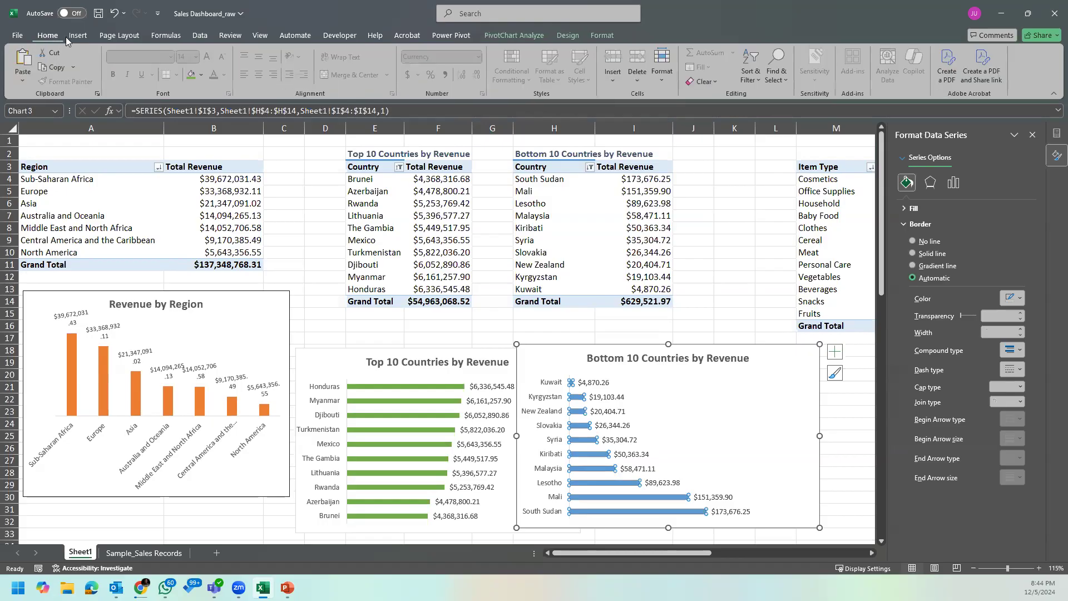
left_click(534, 33)
left_click(597, 37)
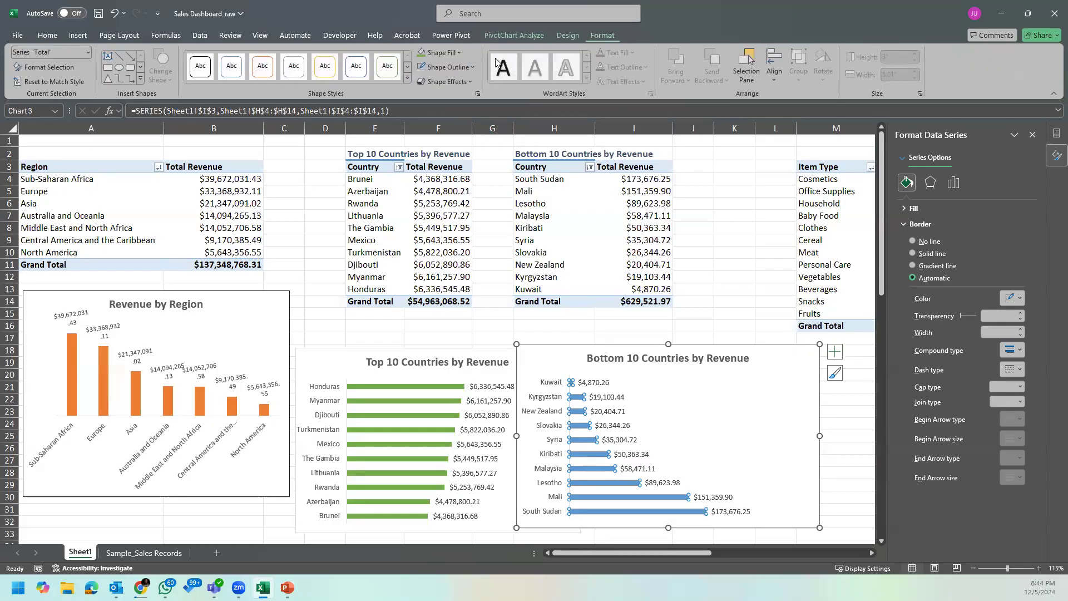
left_click(445, 54)
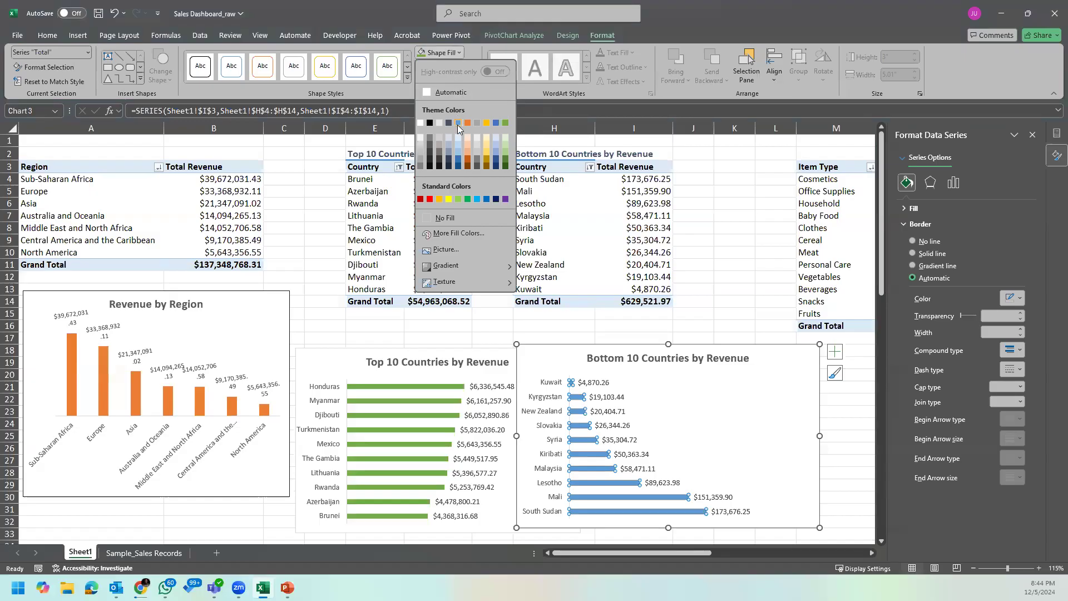
left_click(421, 200)
left_click(781, 401)
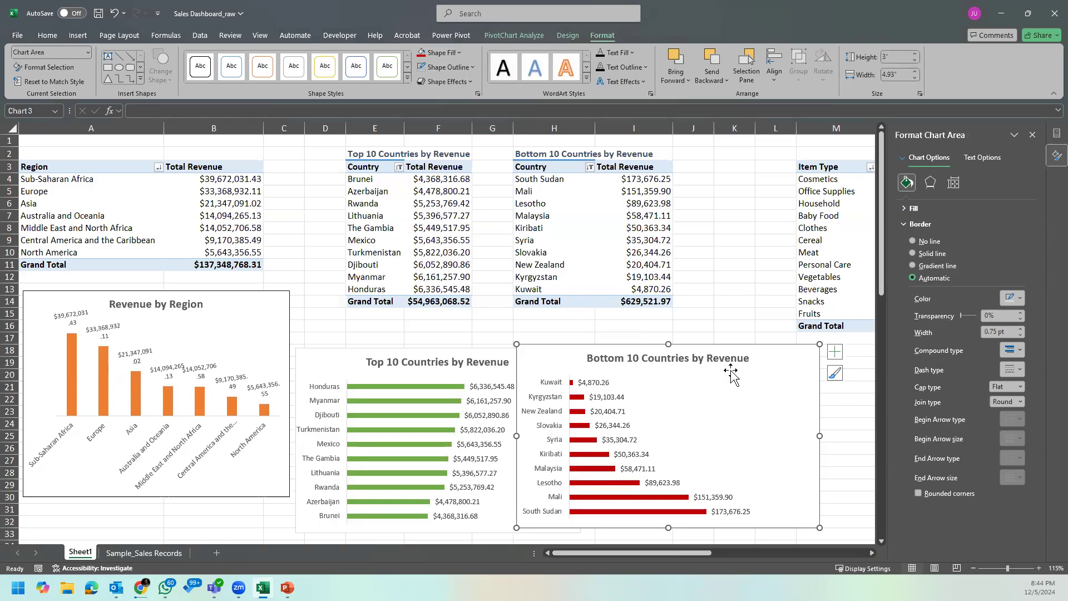
Step: Move the Bottom 10 chart down so it partly overlaps the Top 10 chart, and close the formatting pane
left_click_drag(755, 349, 696, 368)
scroll(688, 362, "down", 4)
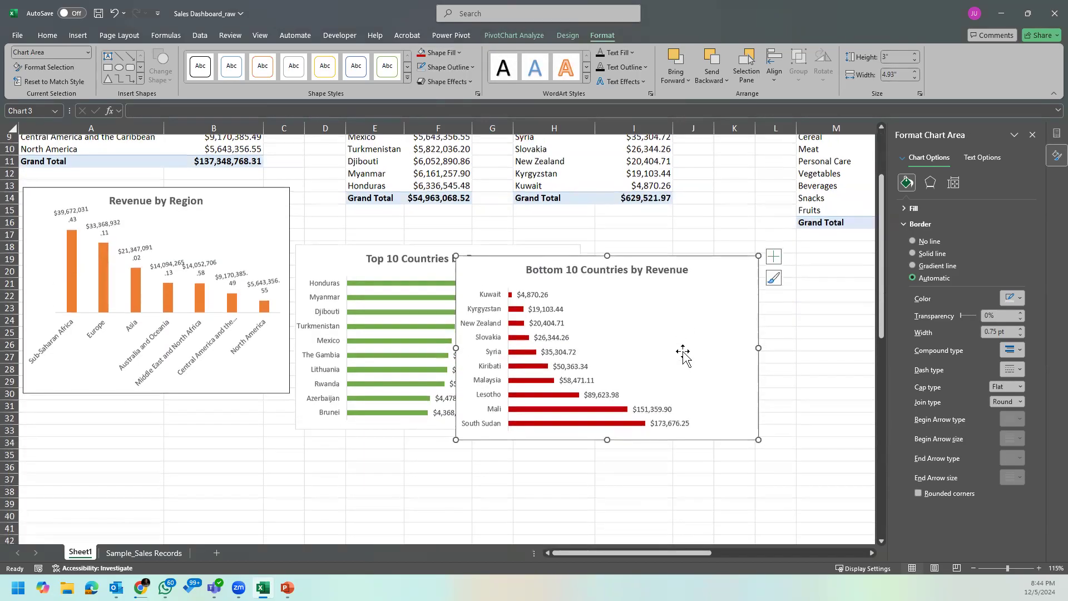
left_click_drag(694, 216, 684, 241)
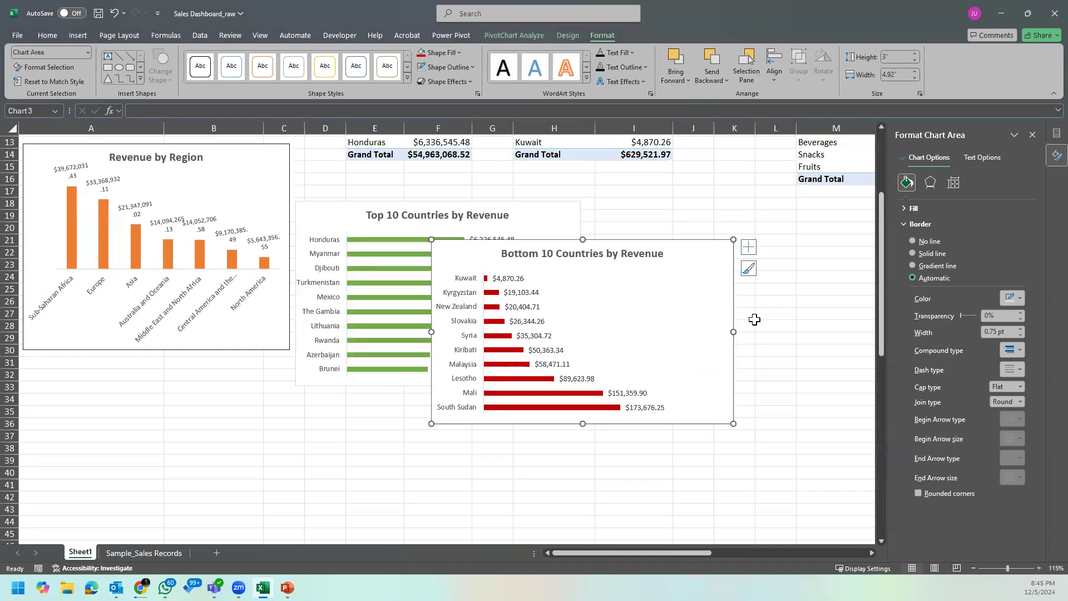
left_click(784, 340)
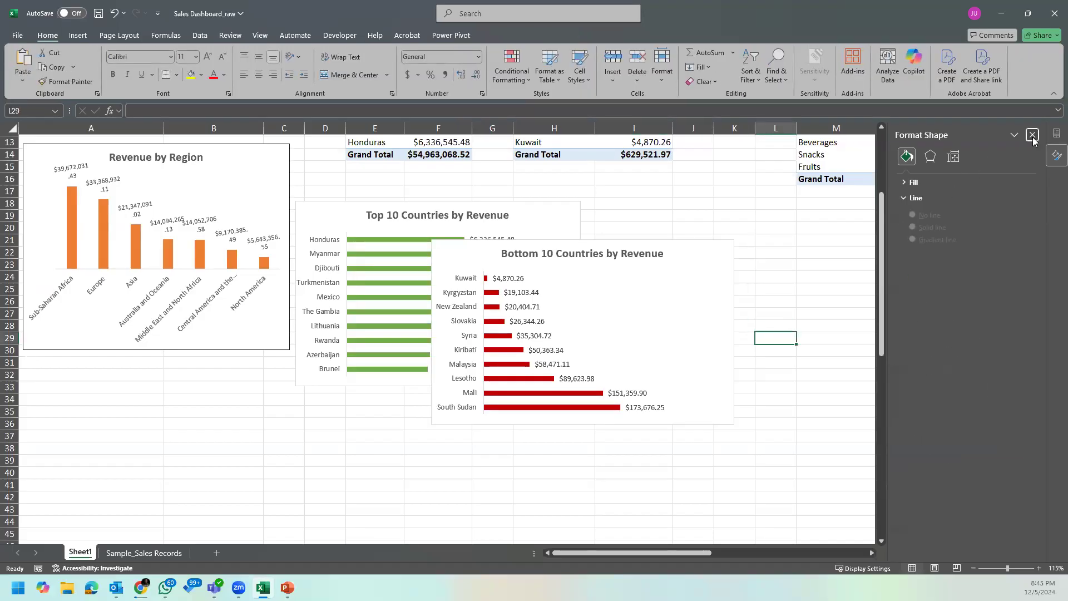
left_click(1033, 135)
left_click(863, 314)
Step: Bring the Item Type PivotTable into view and review its item types from Cosmetics to Fruits
scroll(862, 363, "up", 3)
scroll(863, 362, "up", 1)
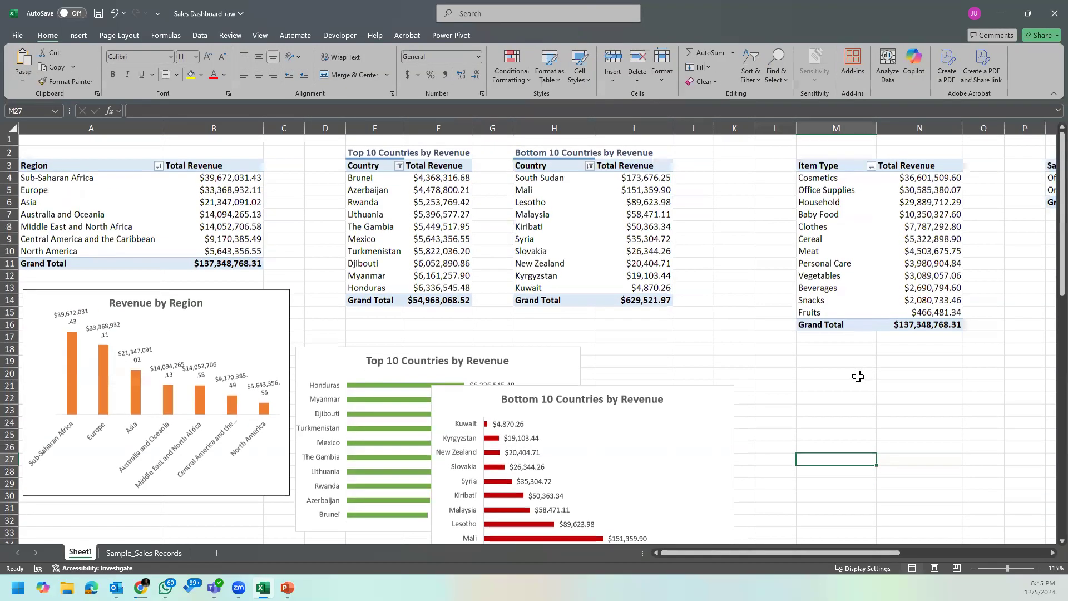
left_click_drag(702, 549, 782, 544)
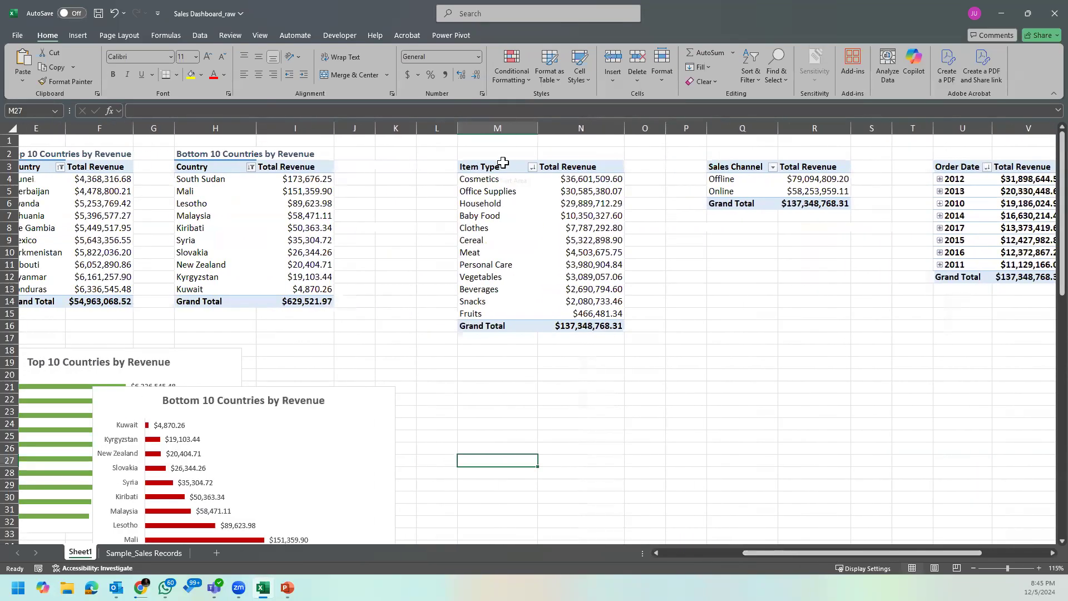
left_click(496, 180)
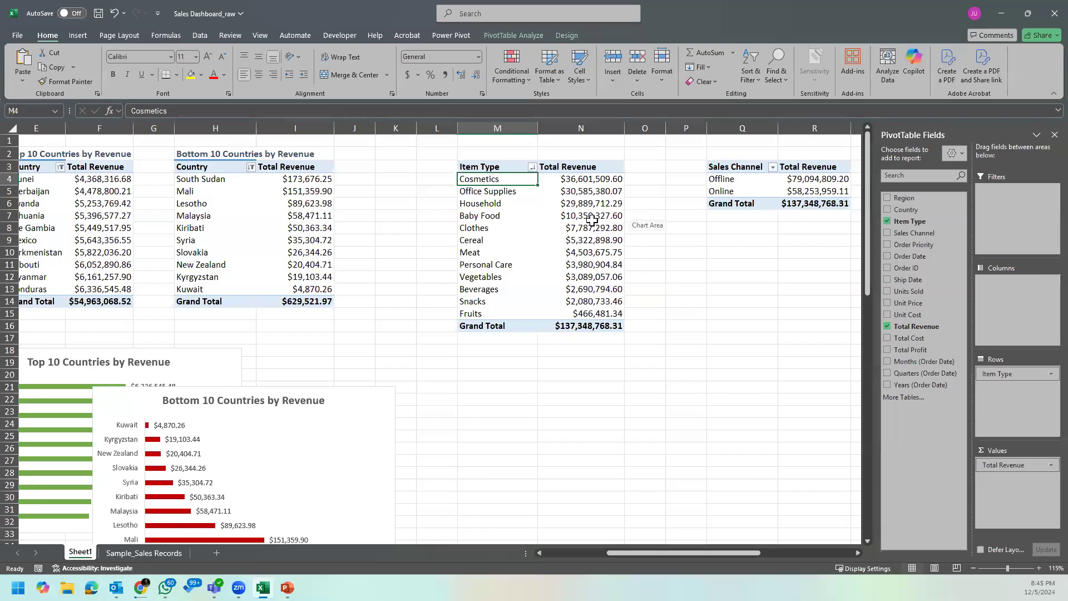
left_click_drag(507, 179, 503, 306)
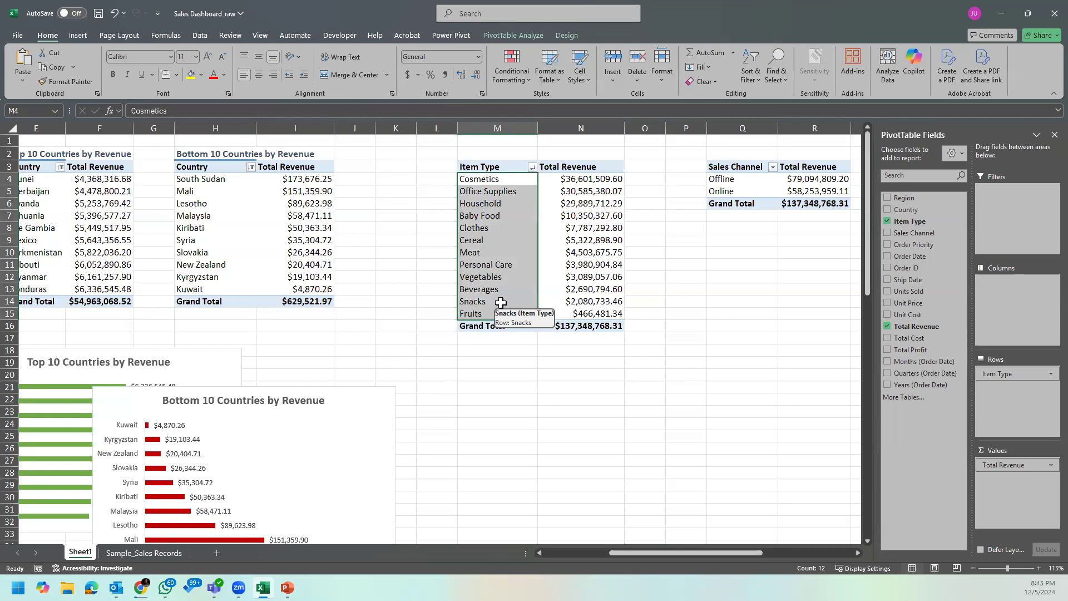
left_click(519, 243)
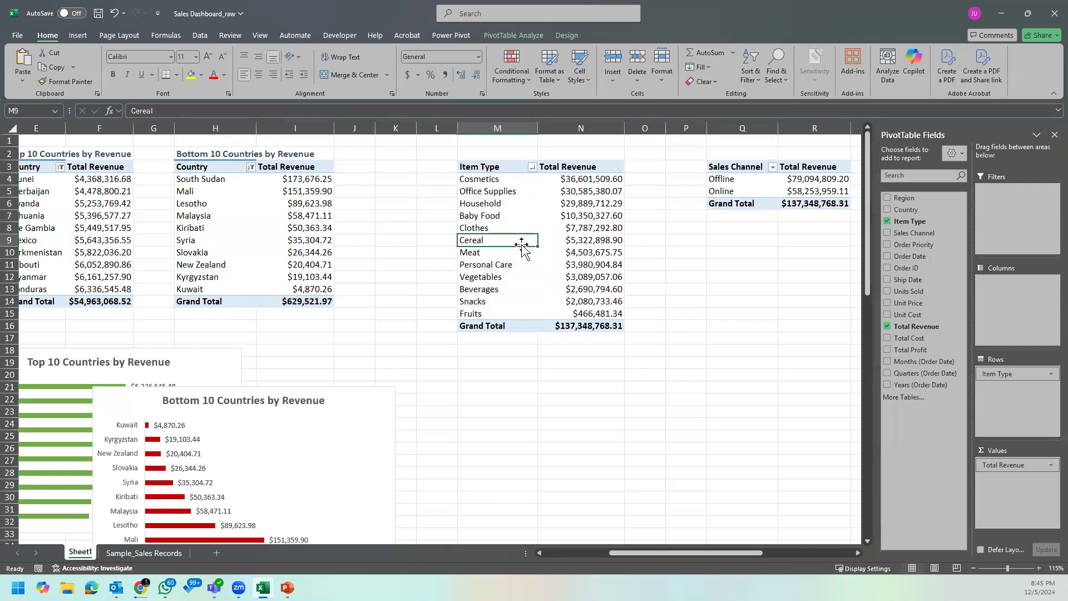
left_click(516, 33)
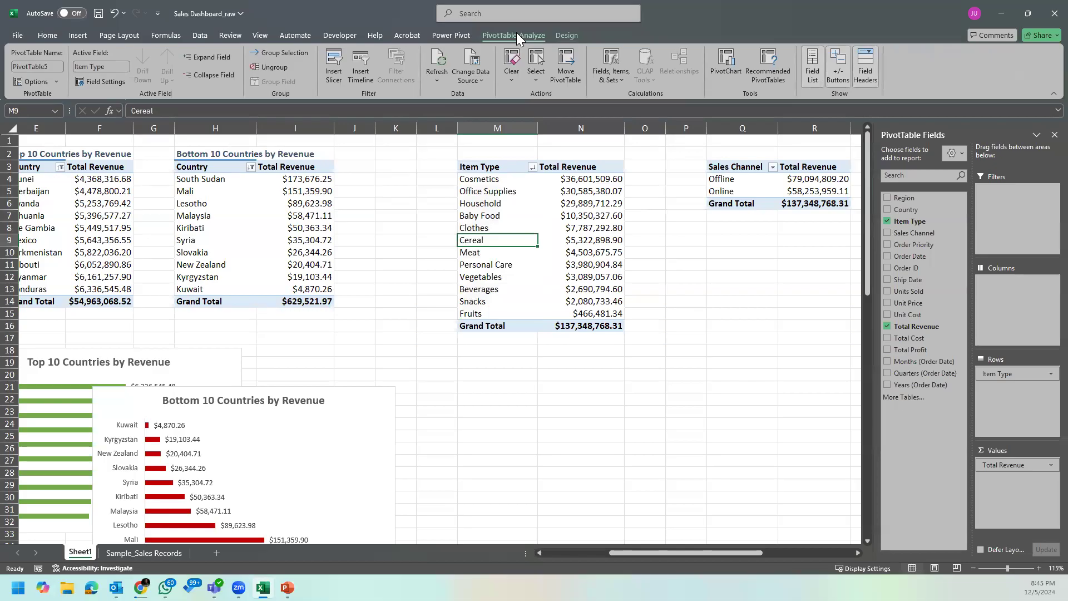
left_click(727, 72)
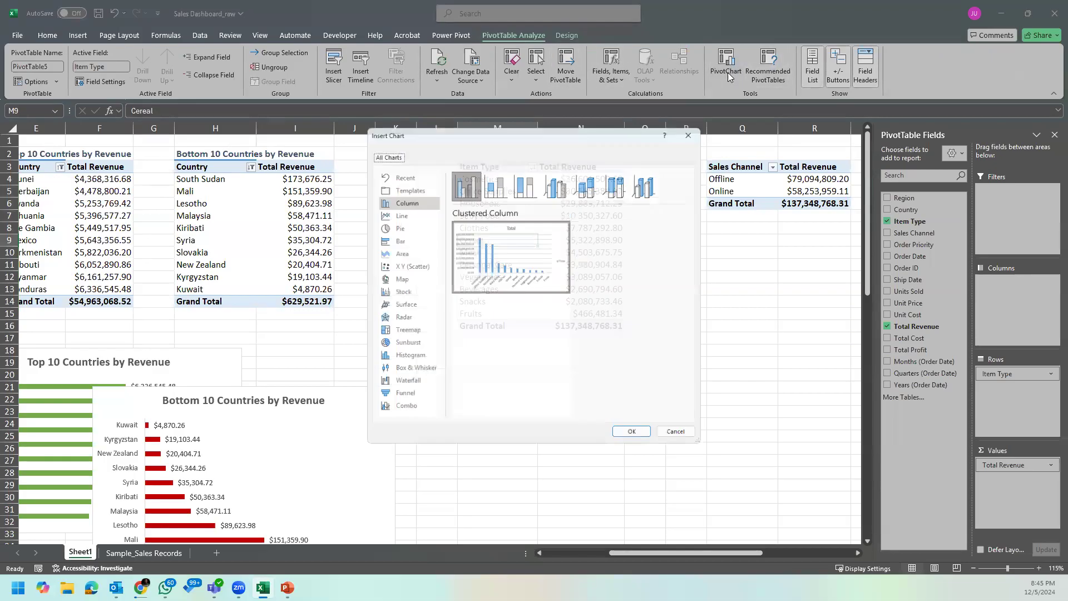
left_click(696, 127)
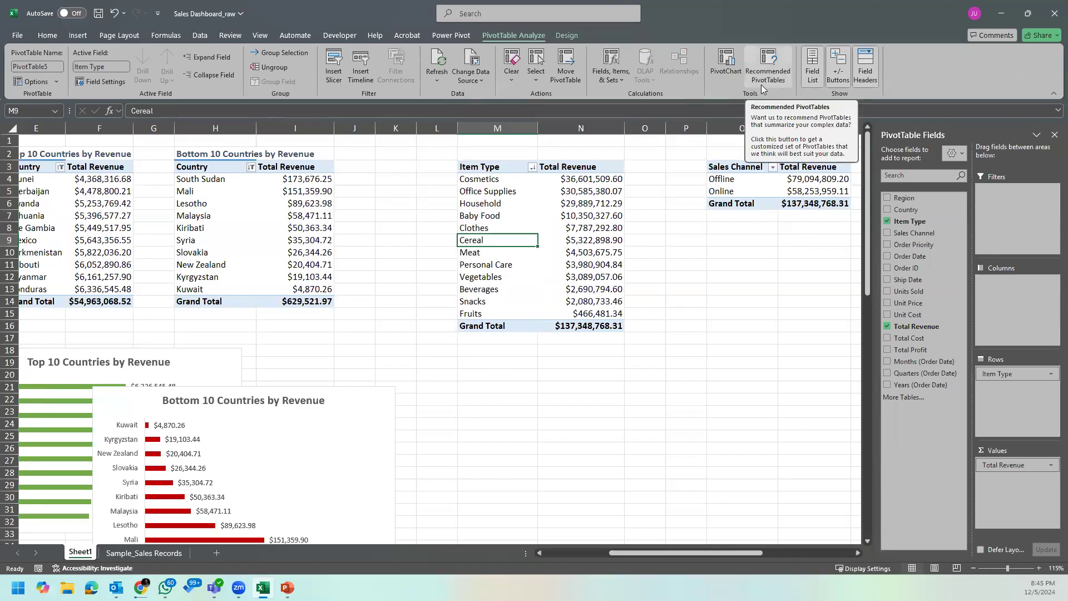
left_click(774, 80)
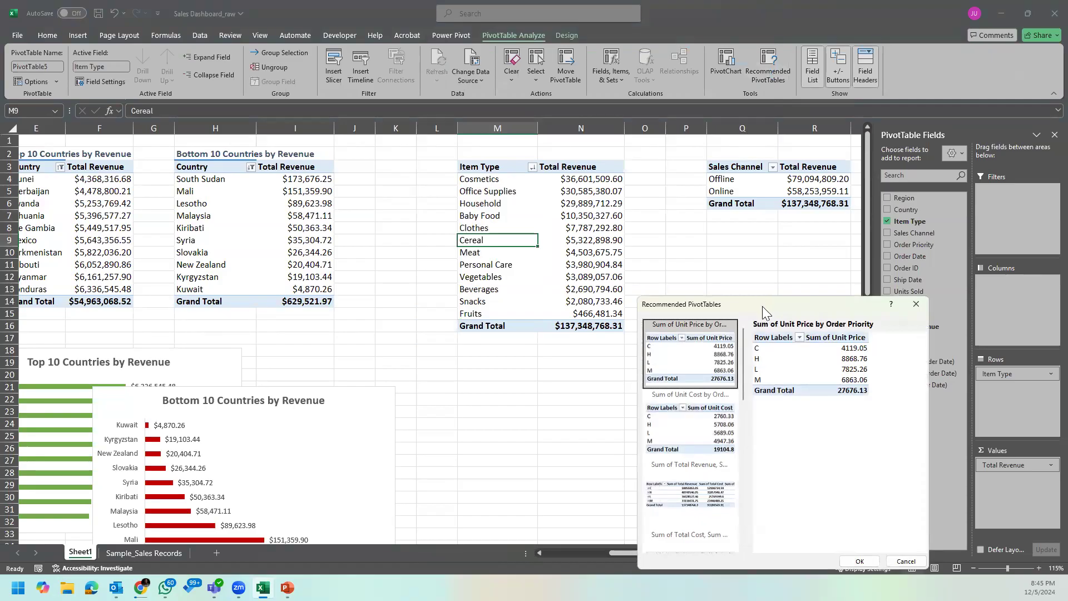
left_click(916, 303)
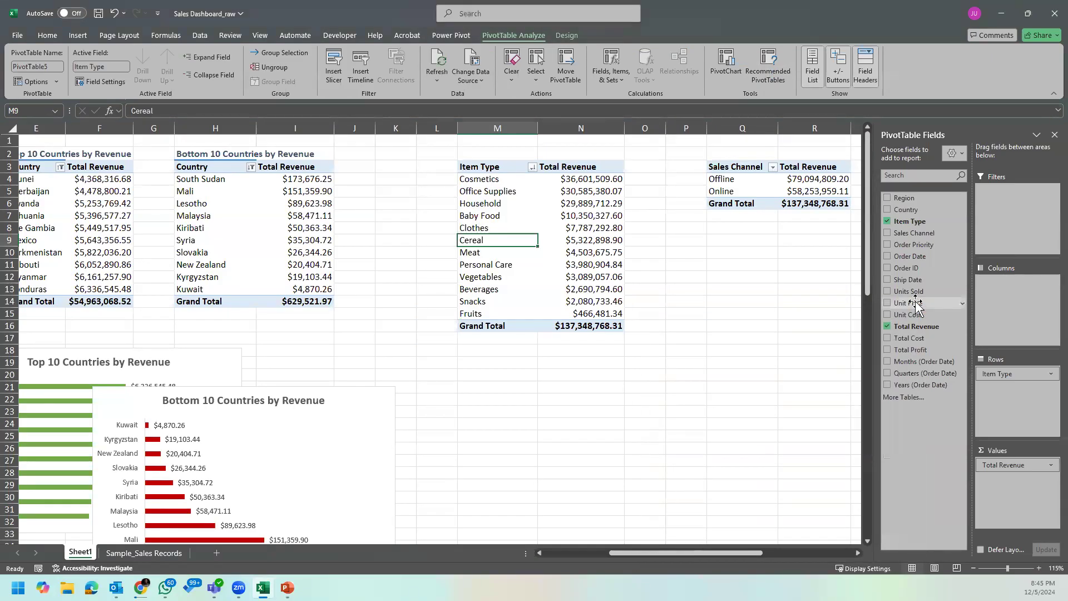
left_click(715, 68)
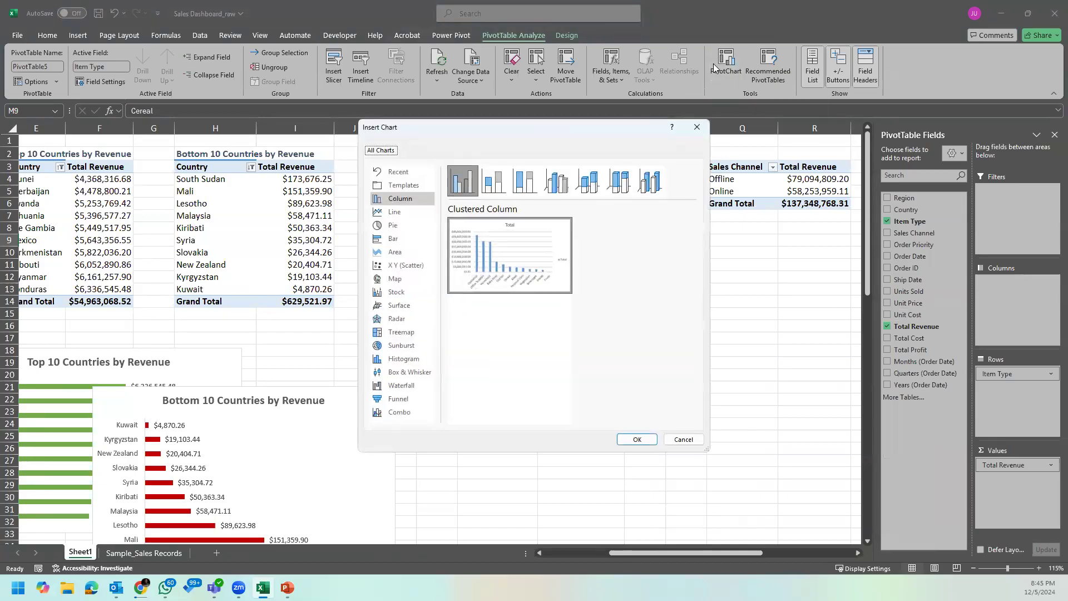
left_click(696, 127)
left_click(501, 192)
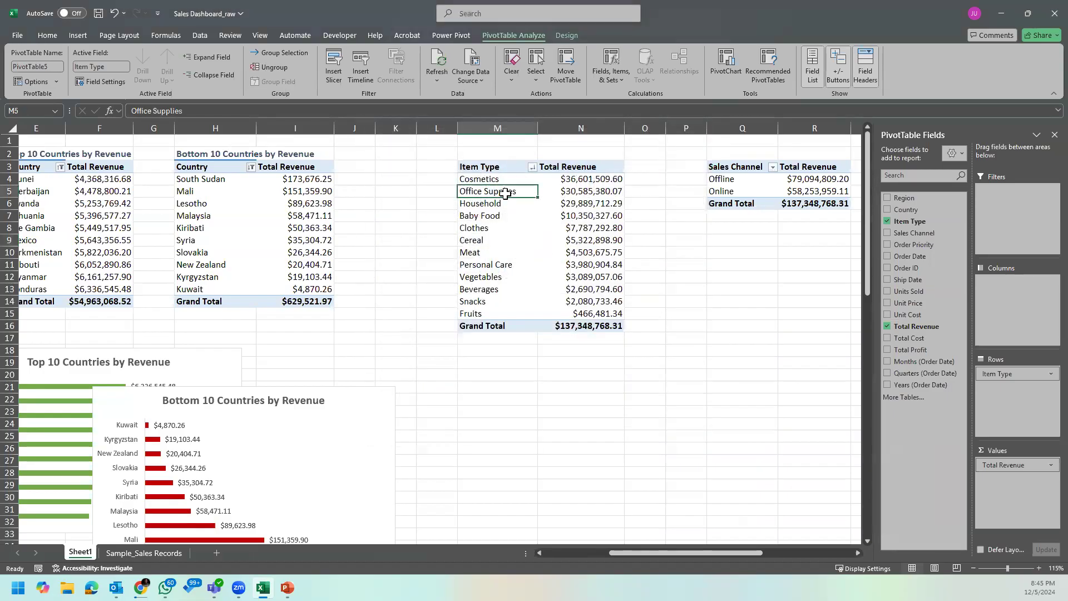
left_click(77, 36)
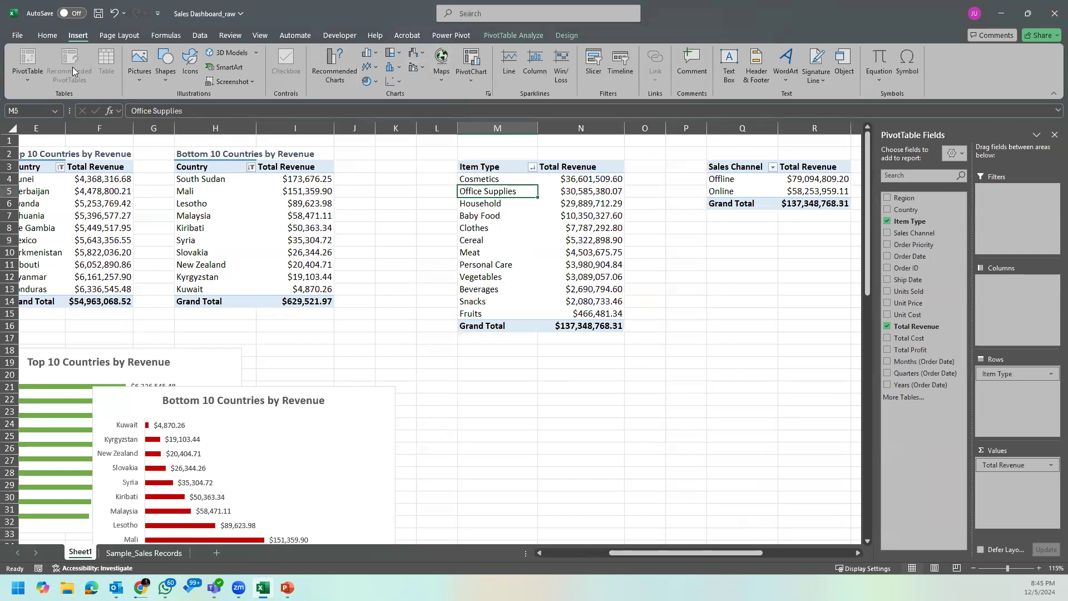
left_click(346, 83)
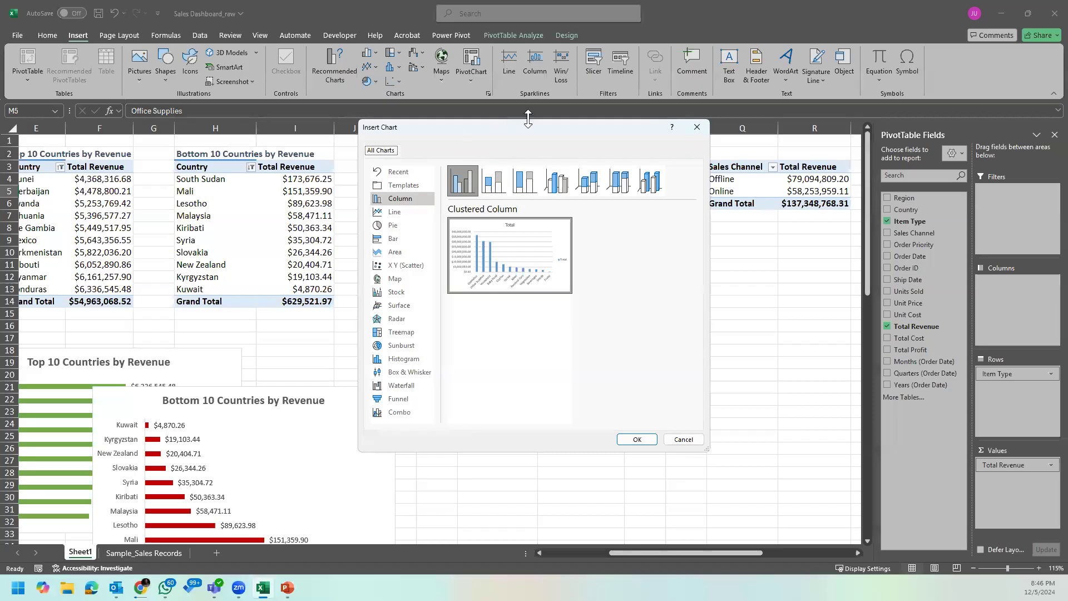
left_click(687, 132)
left_click(487, 268)
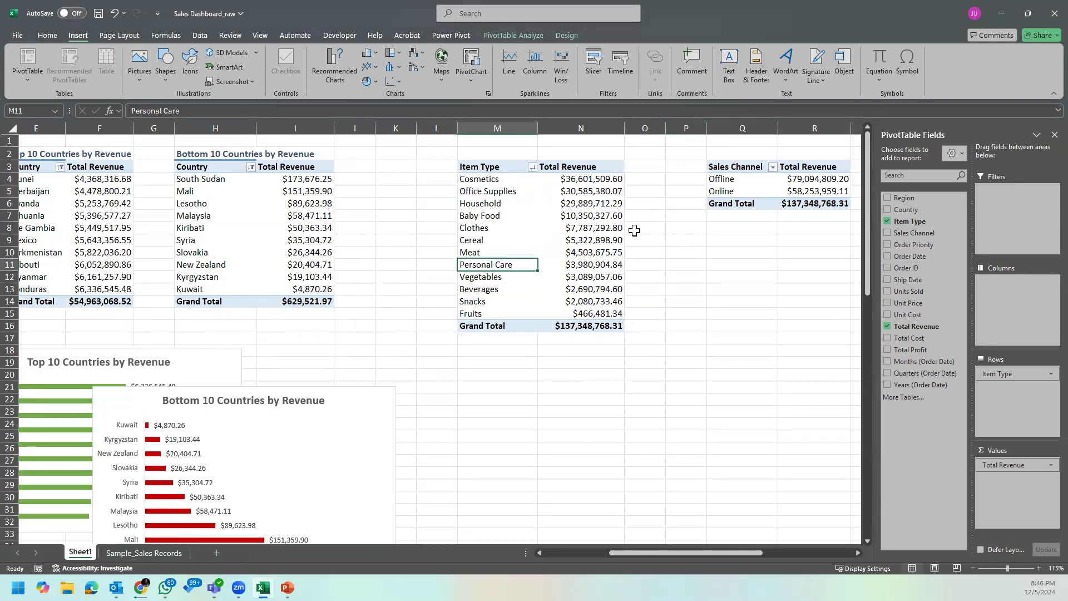
left_click(551, 191)
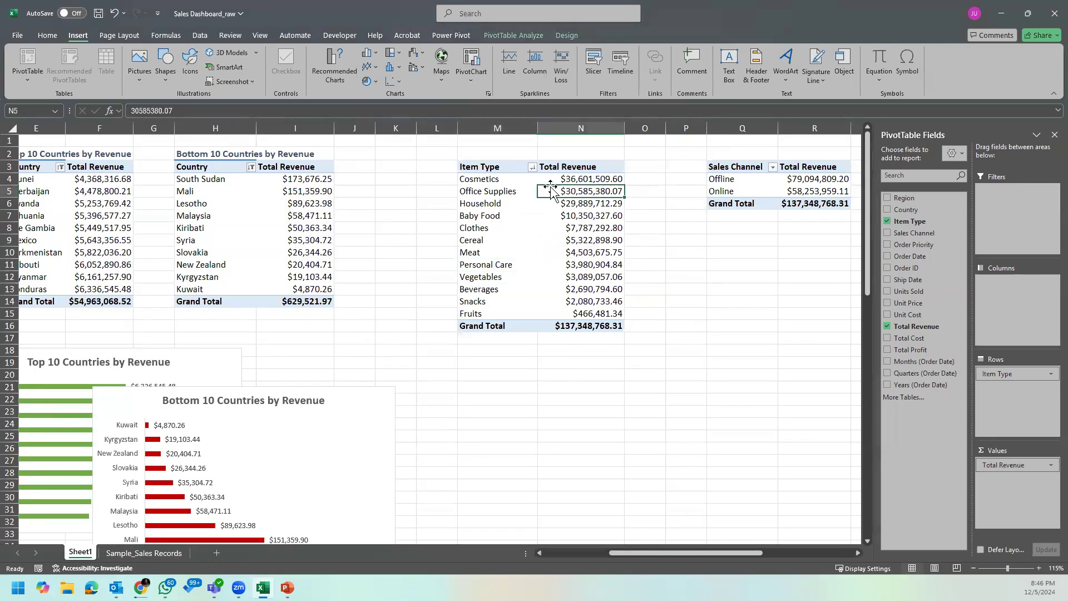
Step: Insert a standard Pie PivotChart based on the Item Type PivotTable
left_click(493, 192)
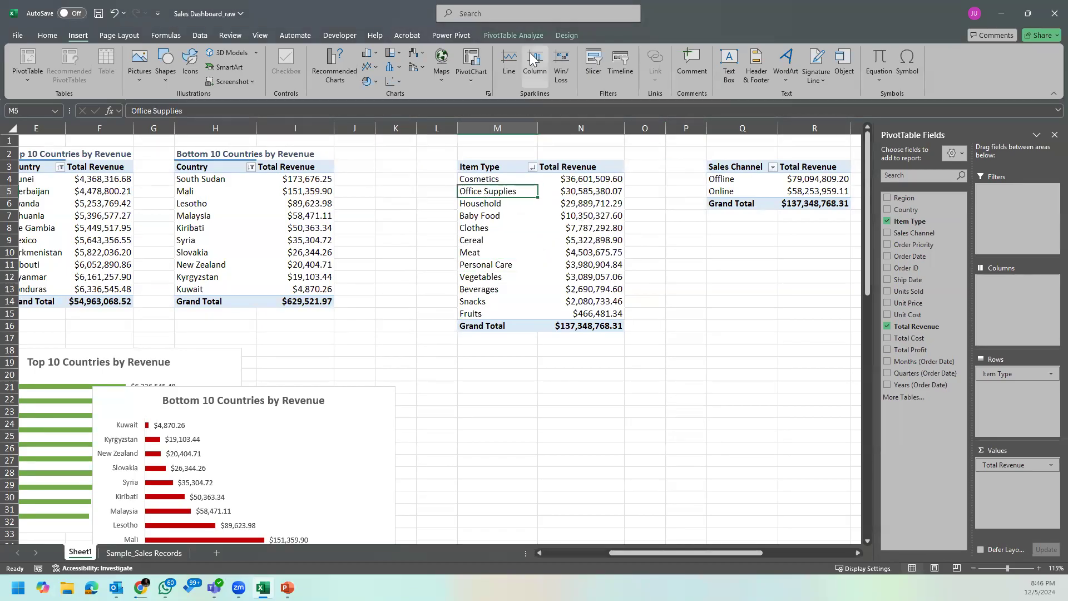
left_click(524, 36)
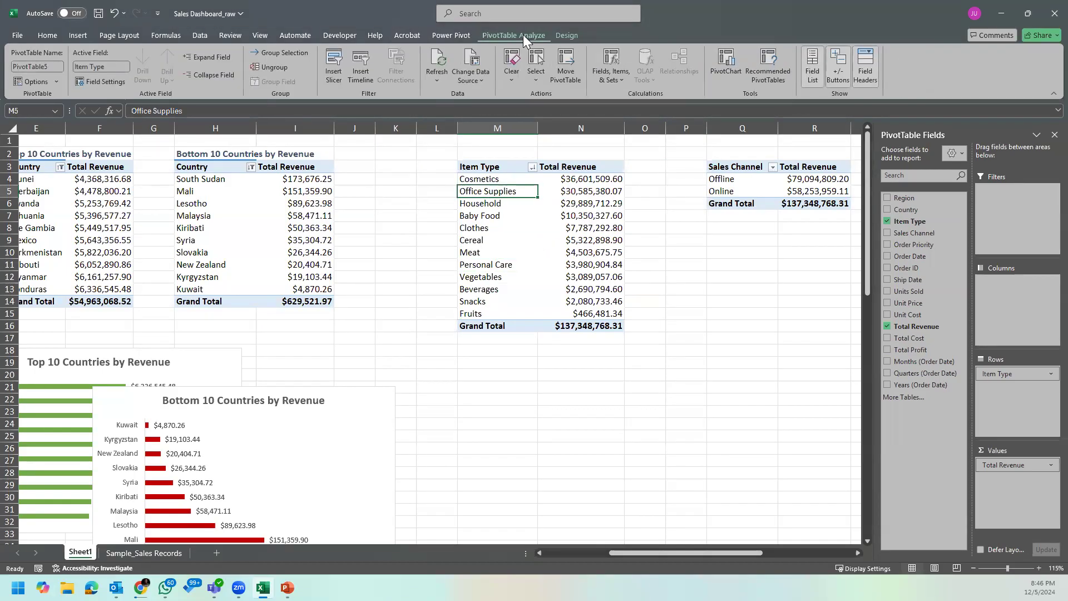
left_click(726, 71)
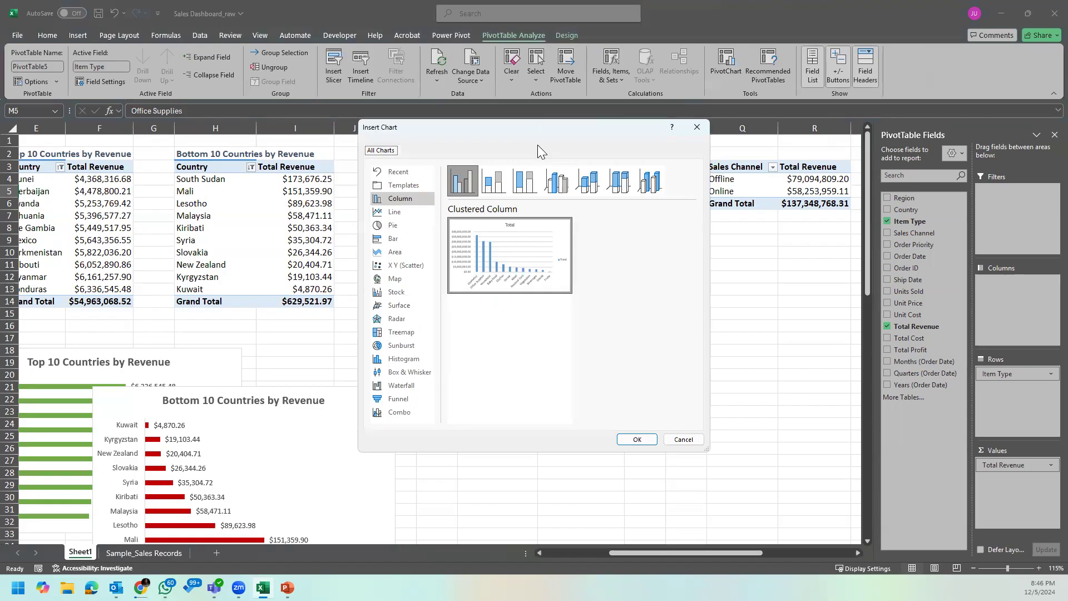
left_click_drag(537, 131, 591, 184)
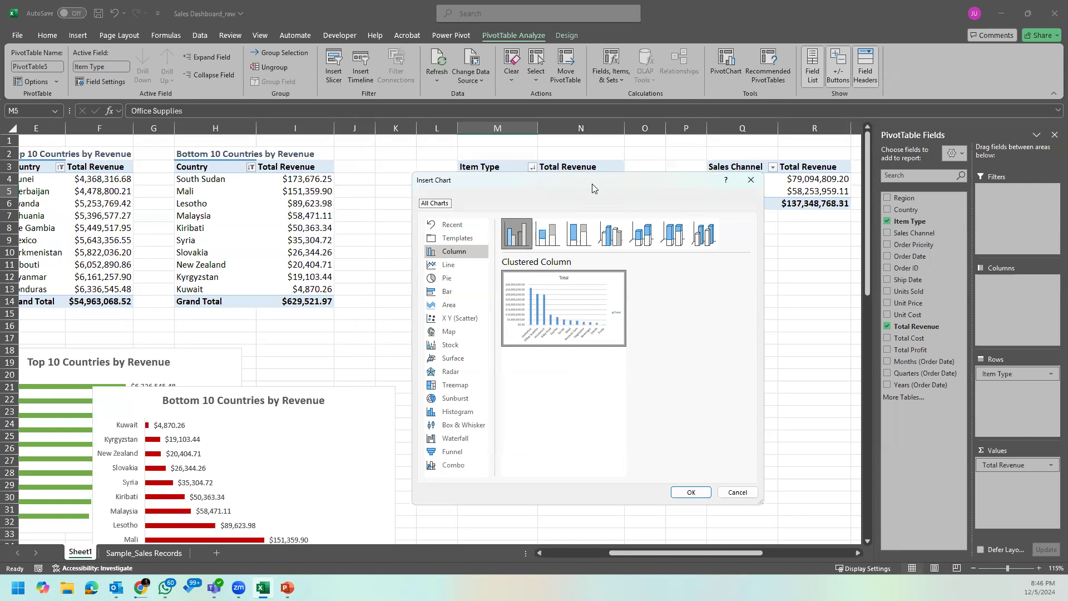
left_click_drag(592, 184, 390, 179)
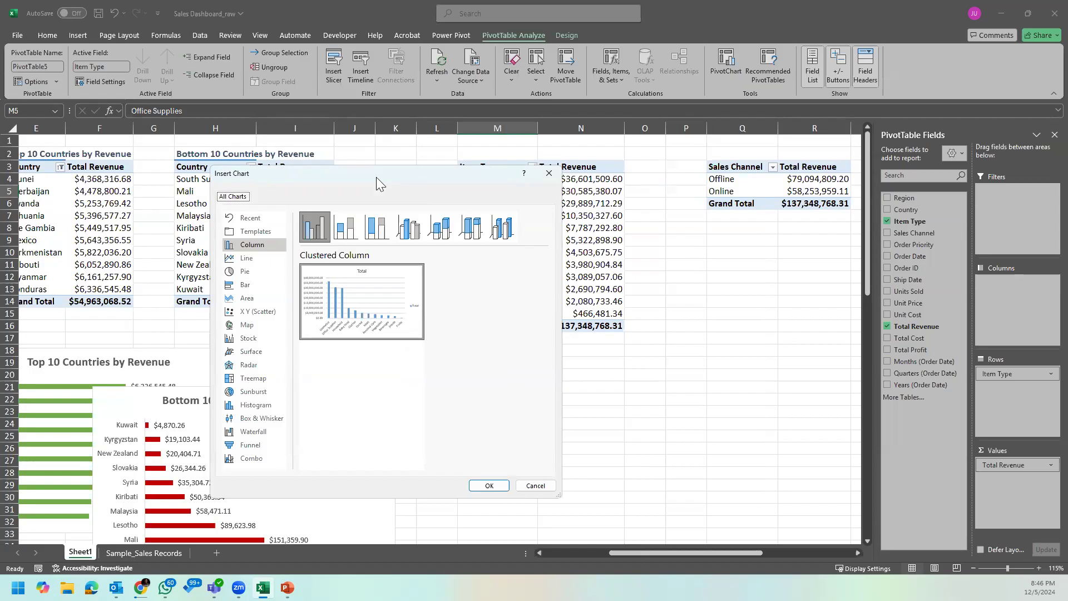
left_click_drag(376, 177, 469, 153)
left_click(356, 287)
left_click(372, 251)
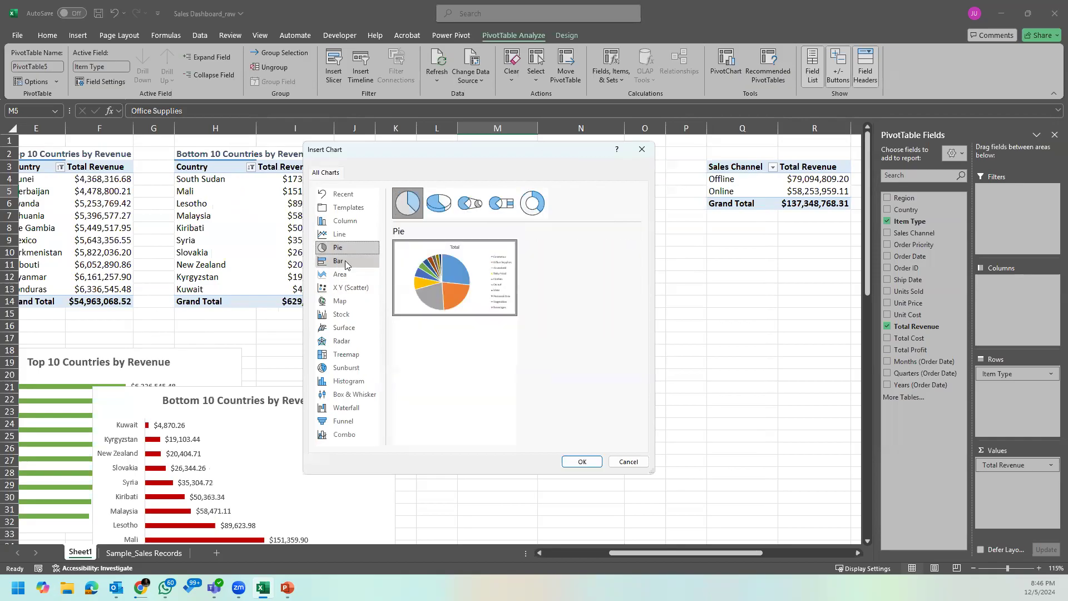
left_click(353, 233)
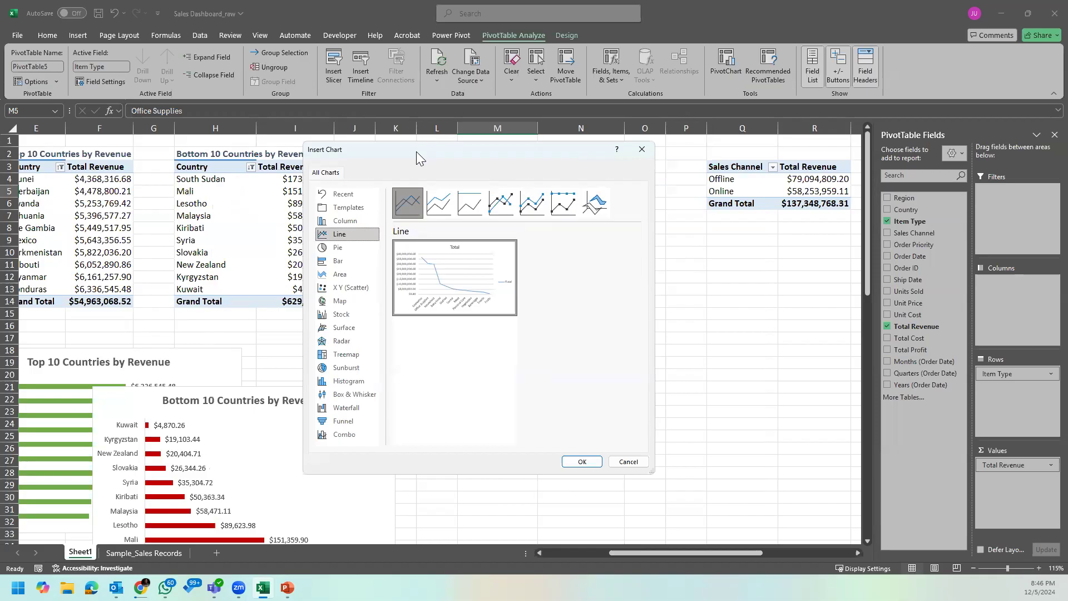
left_click_drag(416, 151, 208, 144)
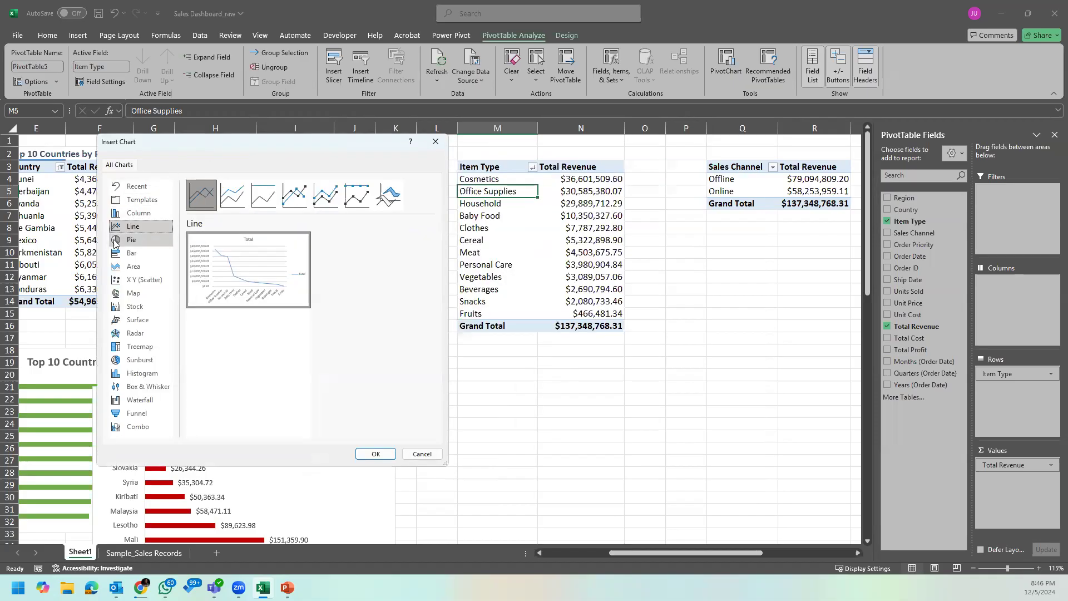
left_click(156, 241)
mouse_move(256, 275)
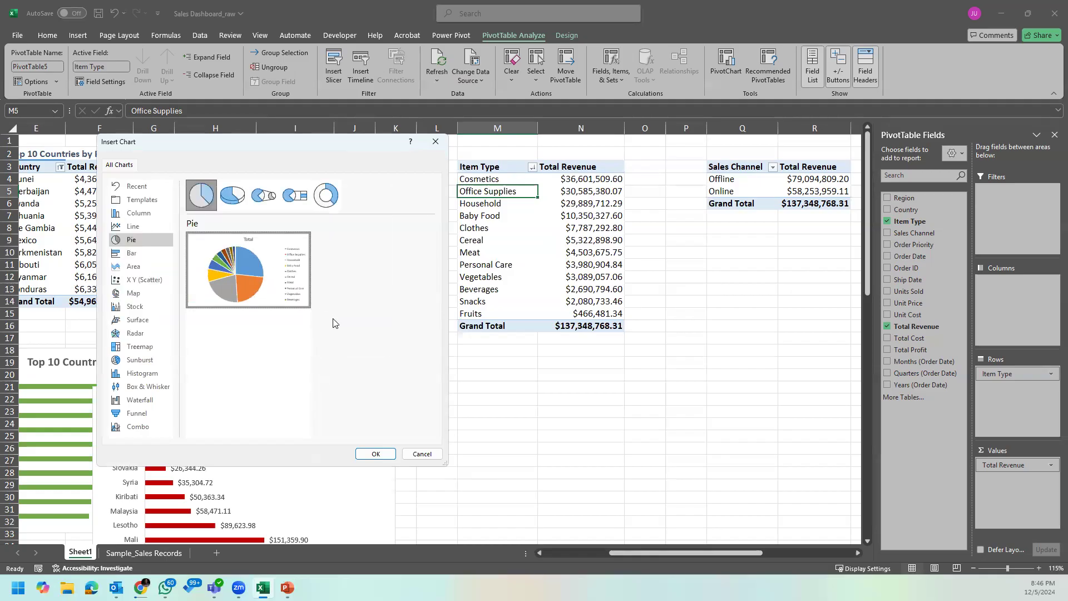
left_click(376, 453)
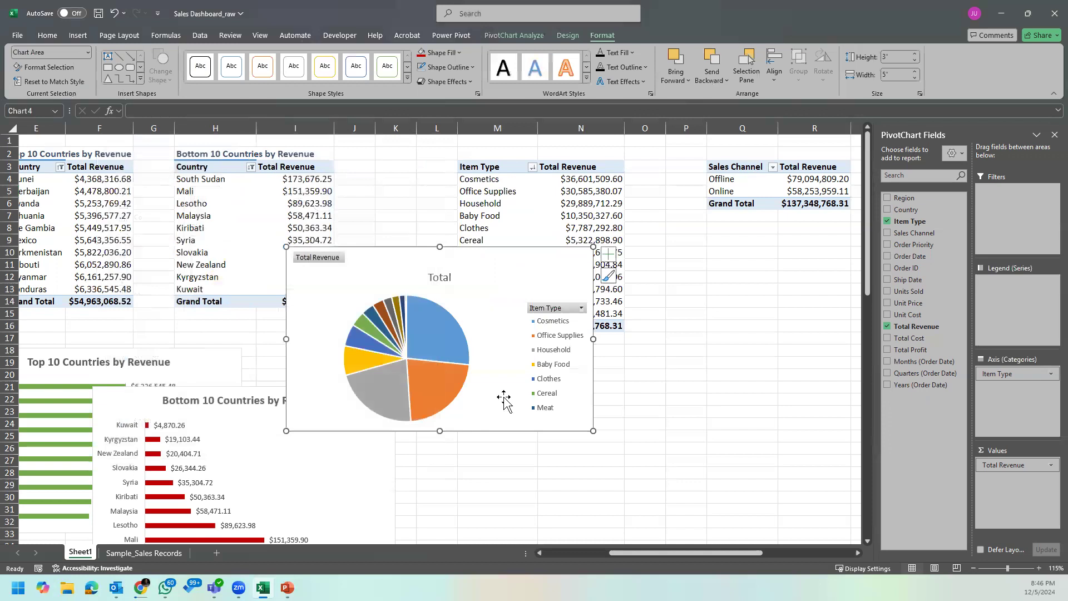
Step: Move the new pie chart directly below the Item Type PivotTable and hide all its field buttons
left_click_drag(523, 265, 611, 350)
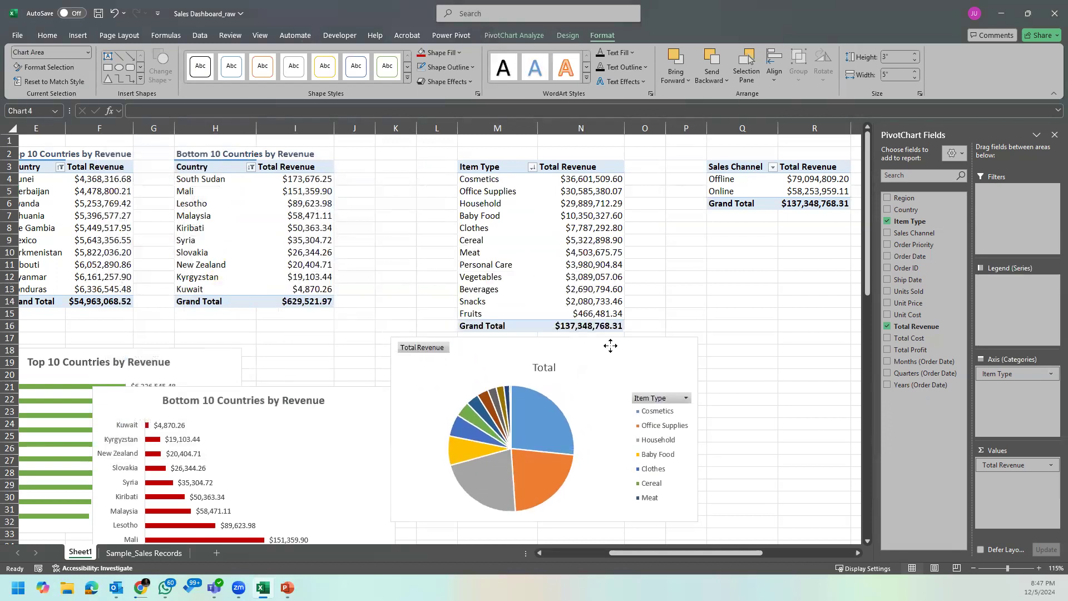
scroll(676, 329, "down", 2)
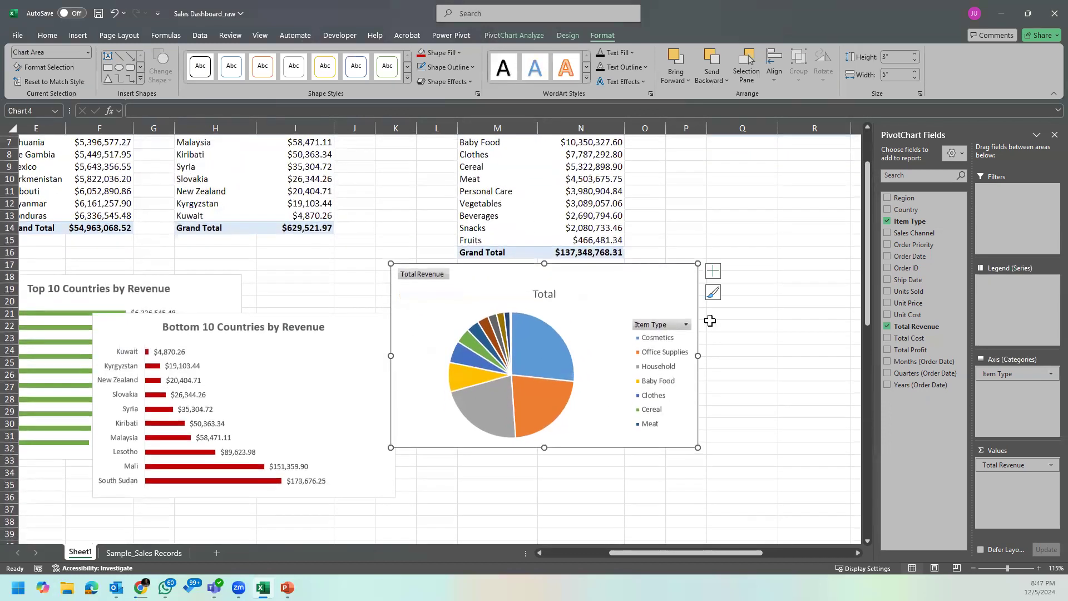
right_click(662, 325)
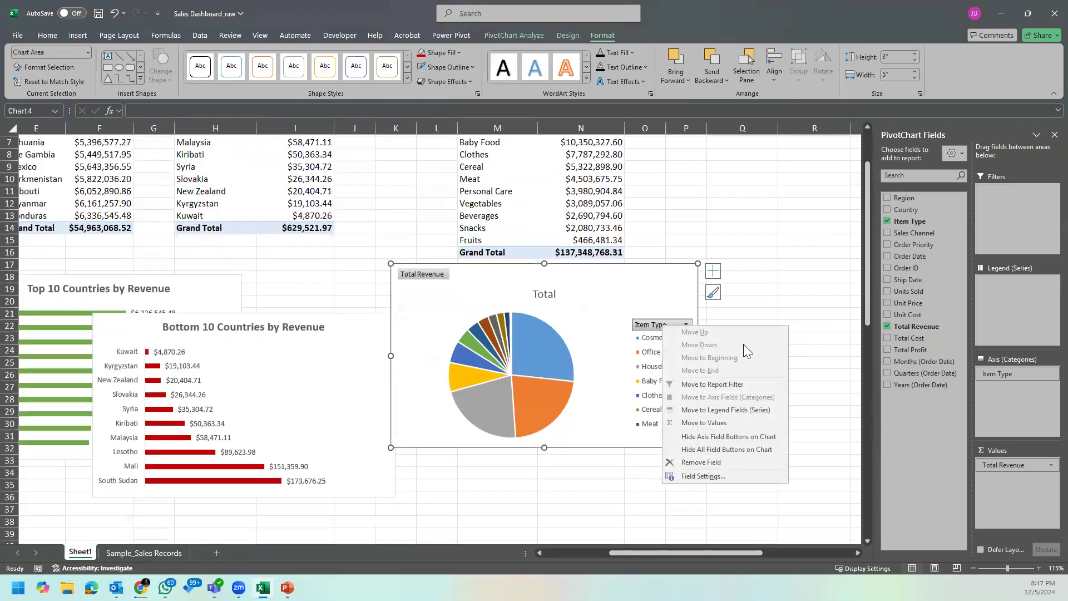
left_click(739, 450)
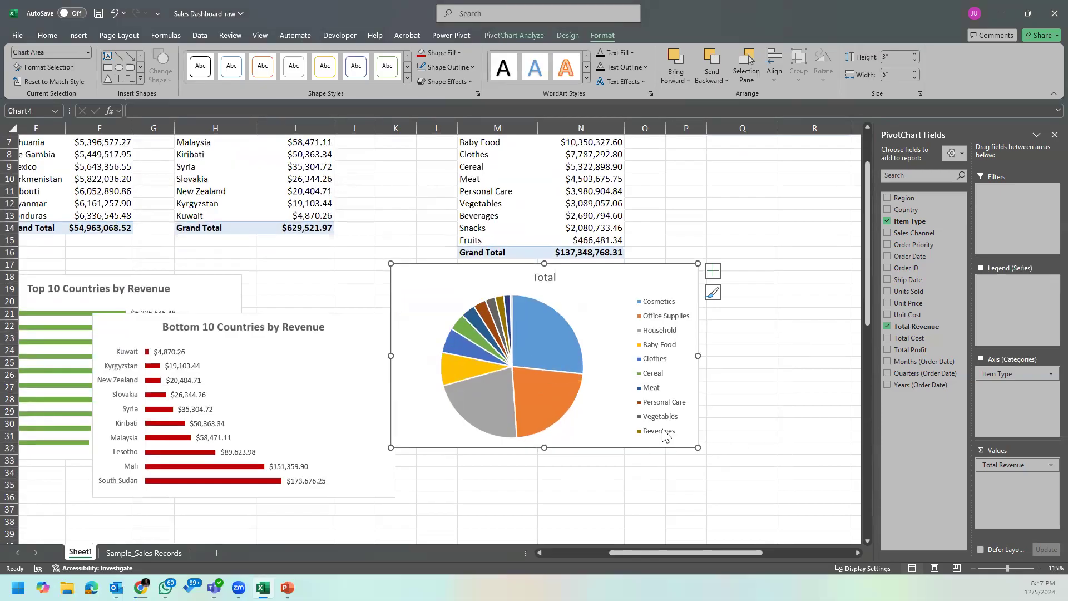
Step: Shift the pie chart slightly away from the PivotTable and enlarge it to about 3.27 by 5.01 inches
left_click_drag(615, 441, 637, 462)
left_click_drag(568, 472, 570, 488)
mouse_move(610, 299)
left_mouse_down()
mouse_move(613, 323)
mouse_move(602, 311)
left_mouse_up()
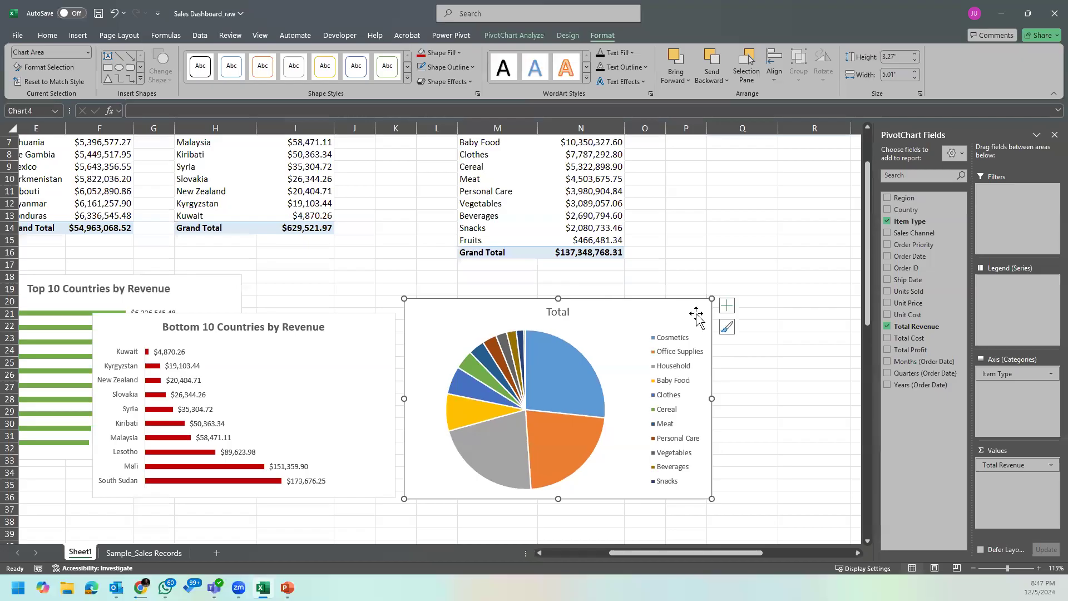
Step: Add data labels to the pie chart and open their detailed formatting options
left_click(726, 306)
left_click(755, 332)
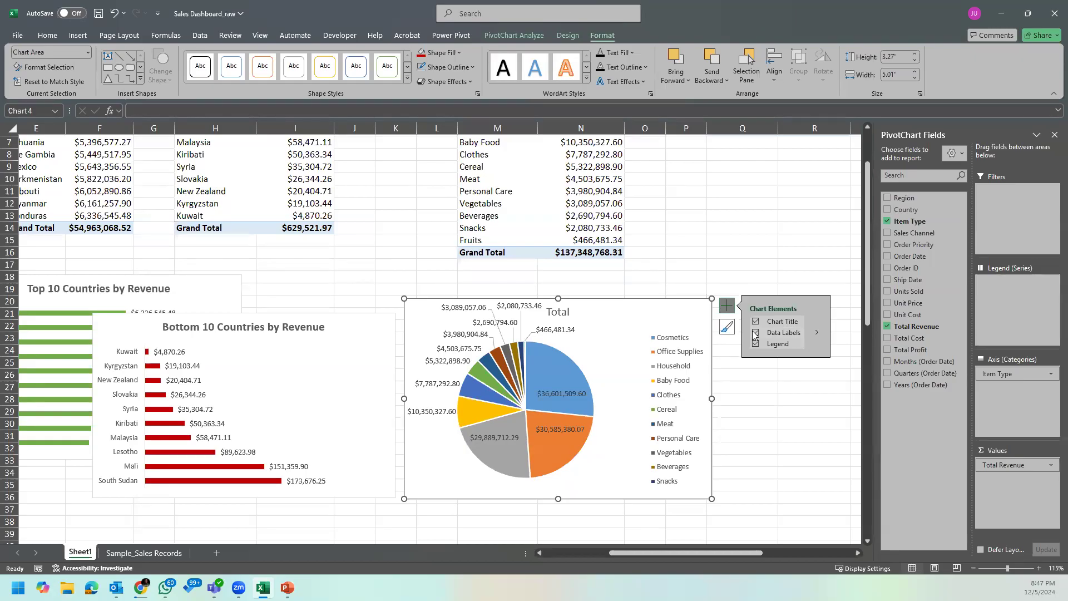
left_click(817, 333)
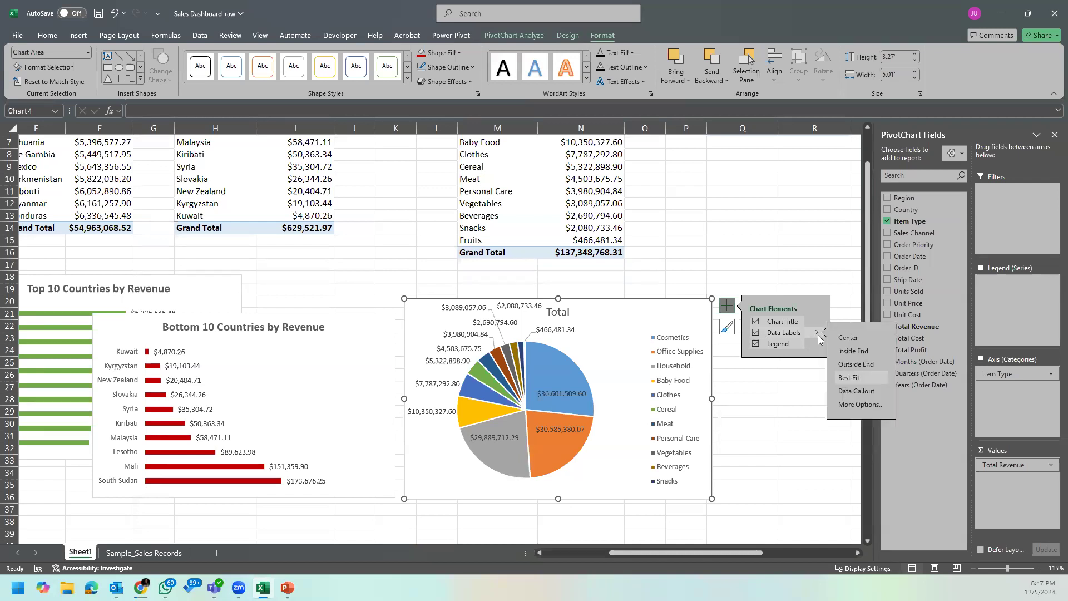
left_click(859, 406)
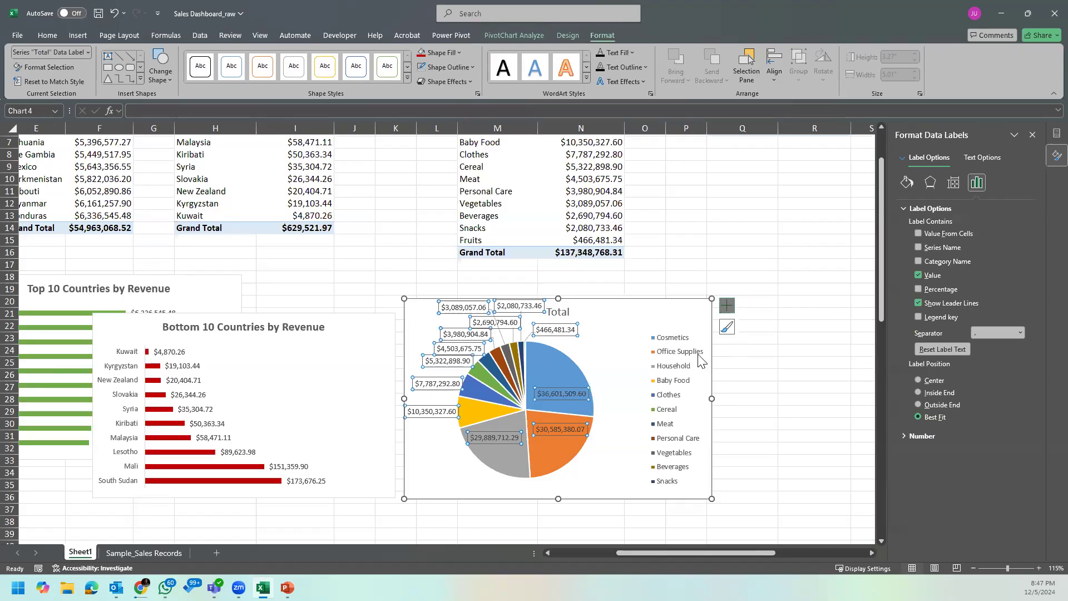
left_click(732, 307)
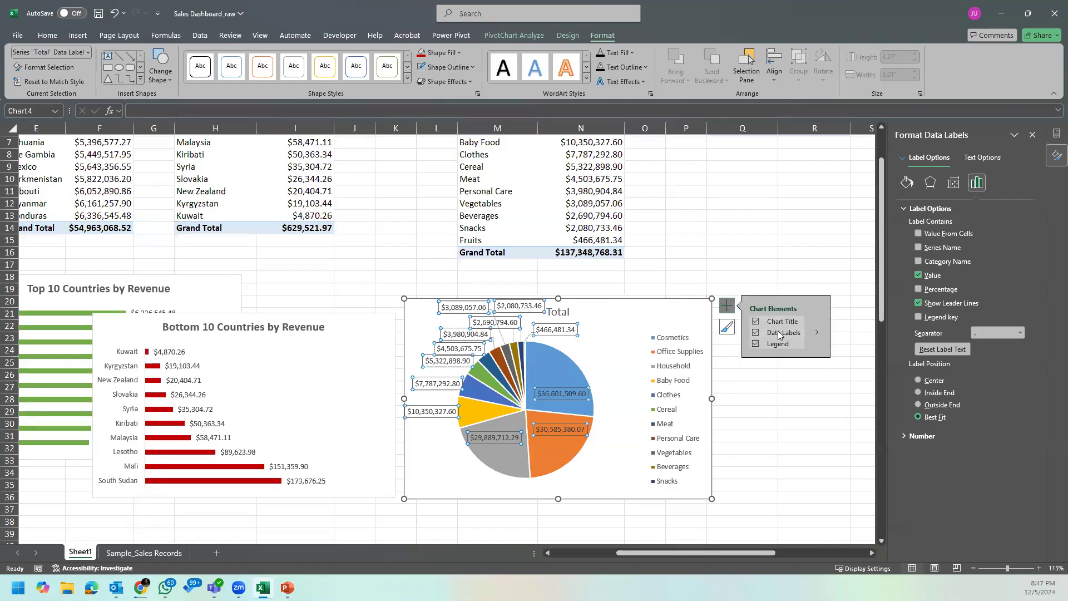
left_click(819, 333)
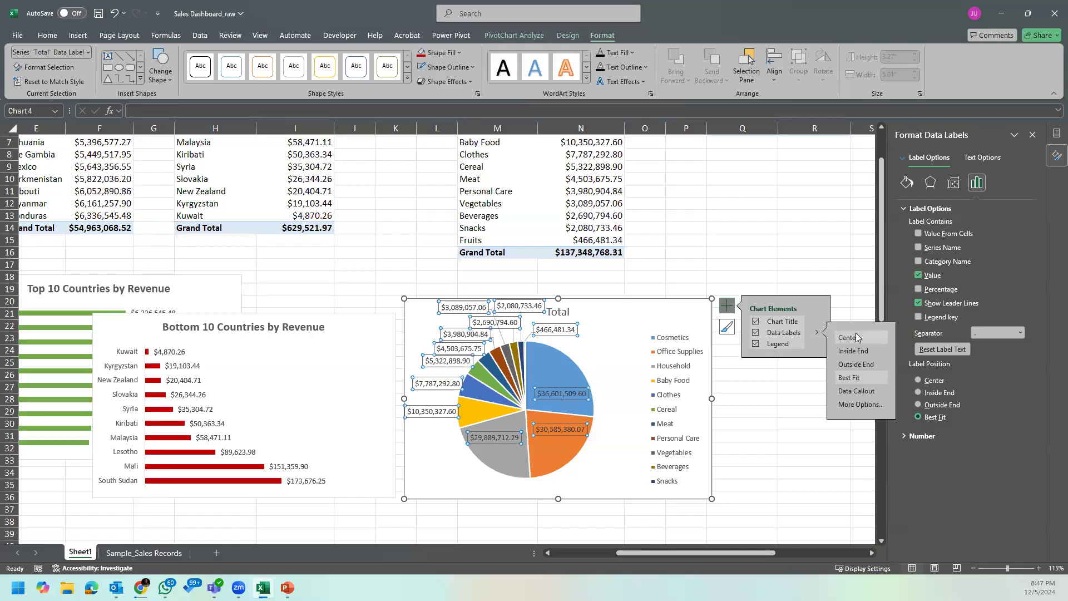
left_click(861, 404)
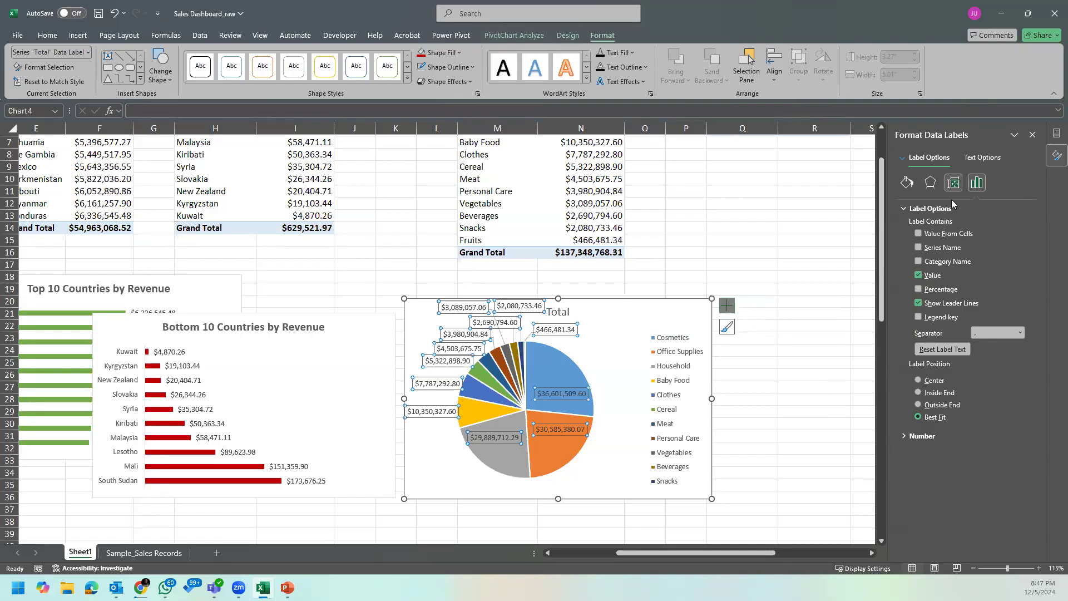
Step: Set the number format category of the pie chart's data labels to Custom
left_click(909, 436)
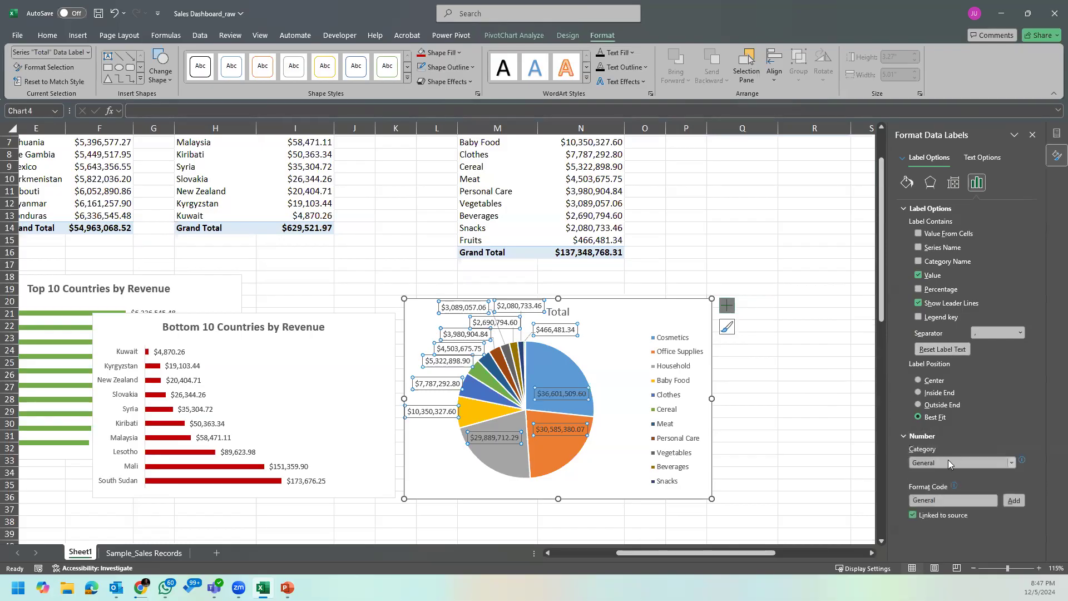
left_click(1007, 463)
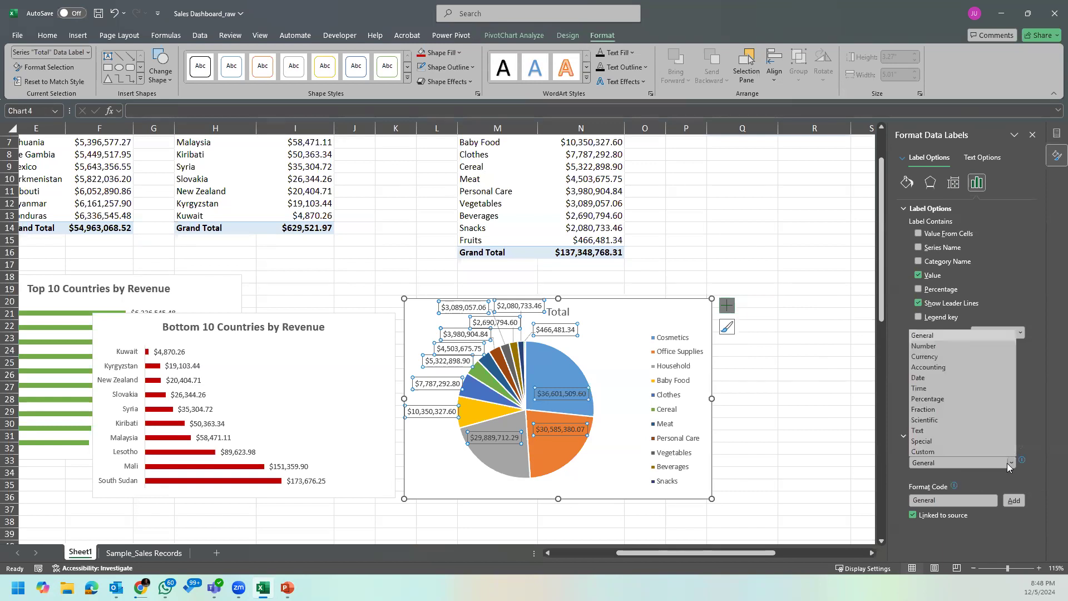
left_click(1008, 464)
left_click(1008, 464)
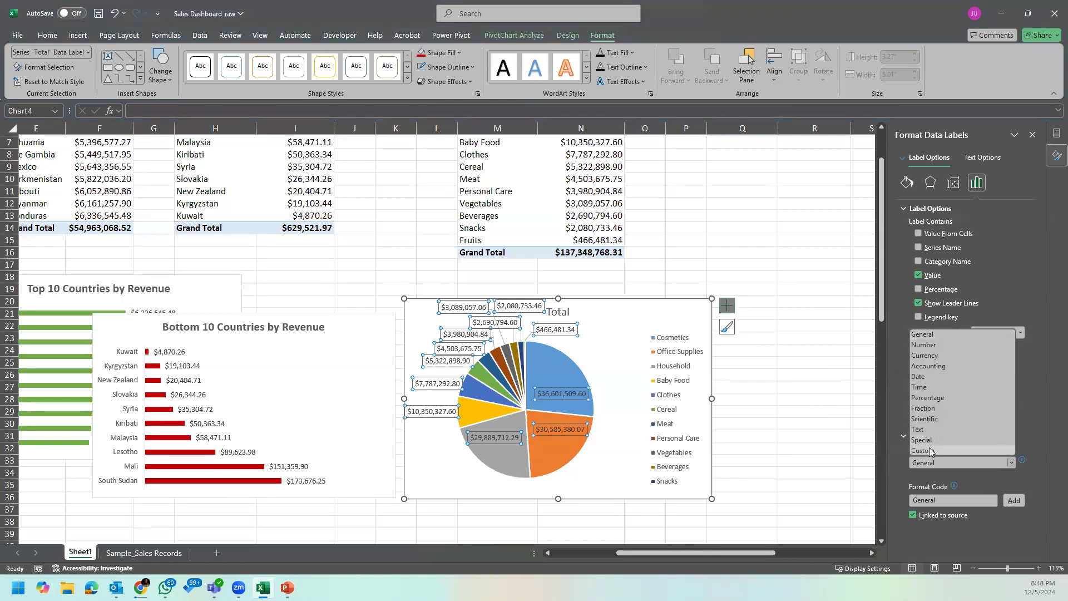
left_click(959, 507)
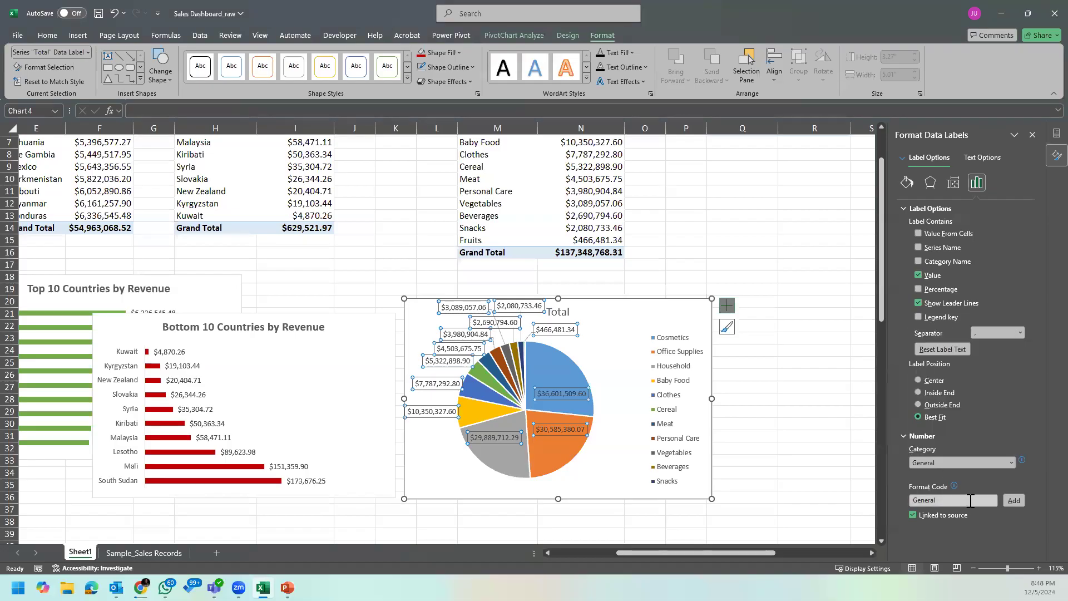
left_click(985, 465)
left_click(945, 442)
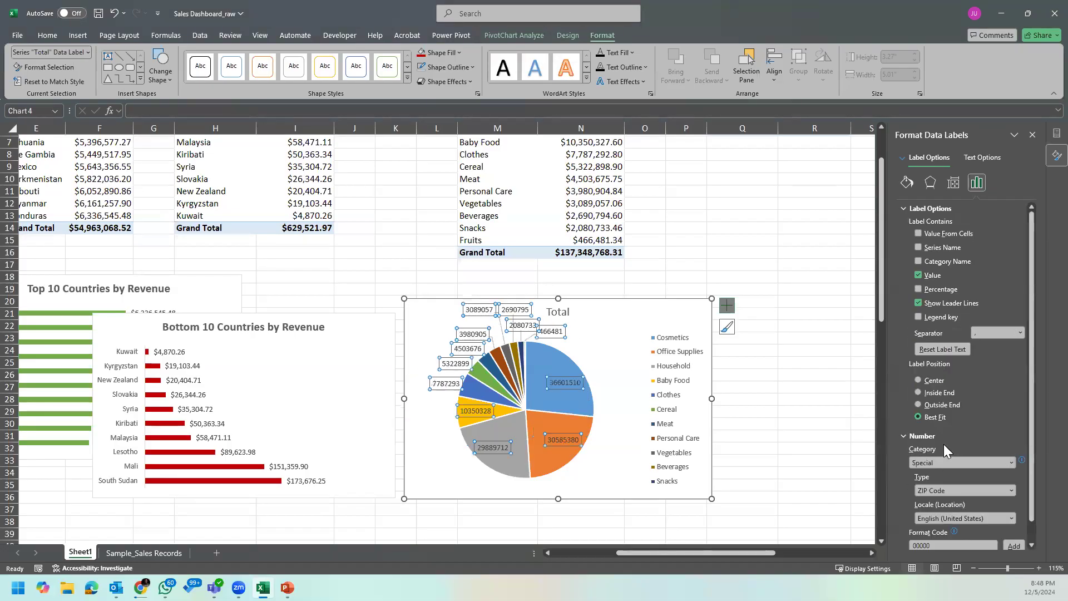
left_click(947, 460)
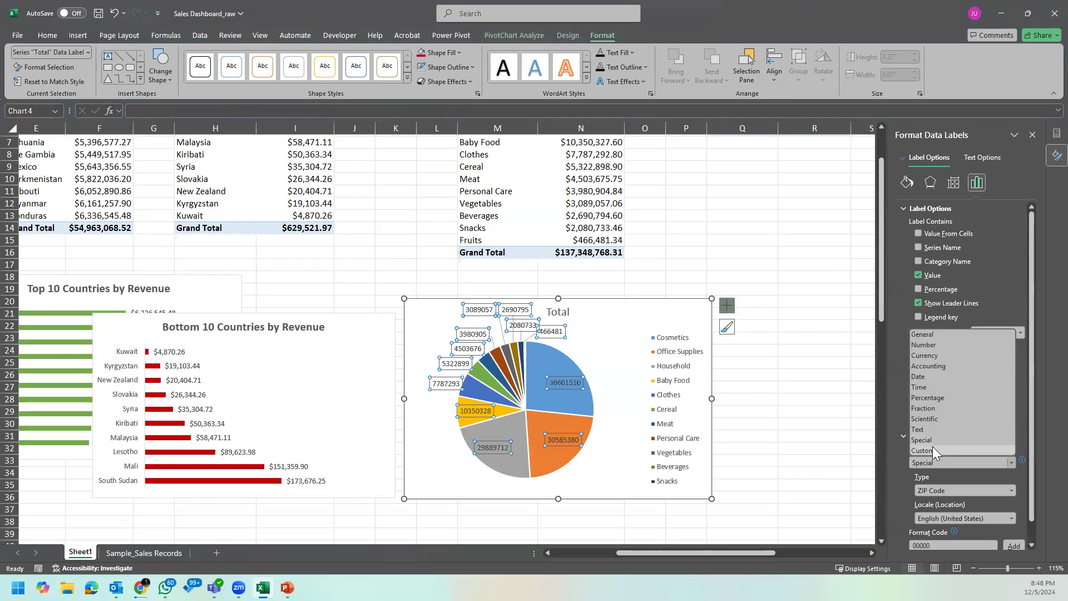
left_click(934, 449)
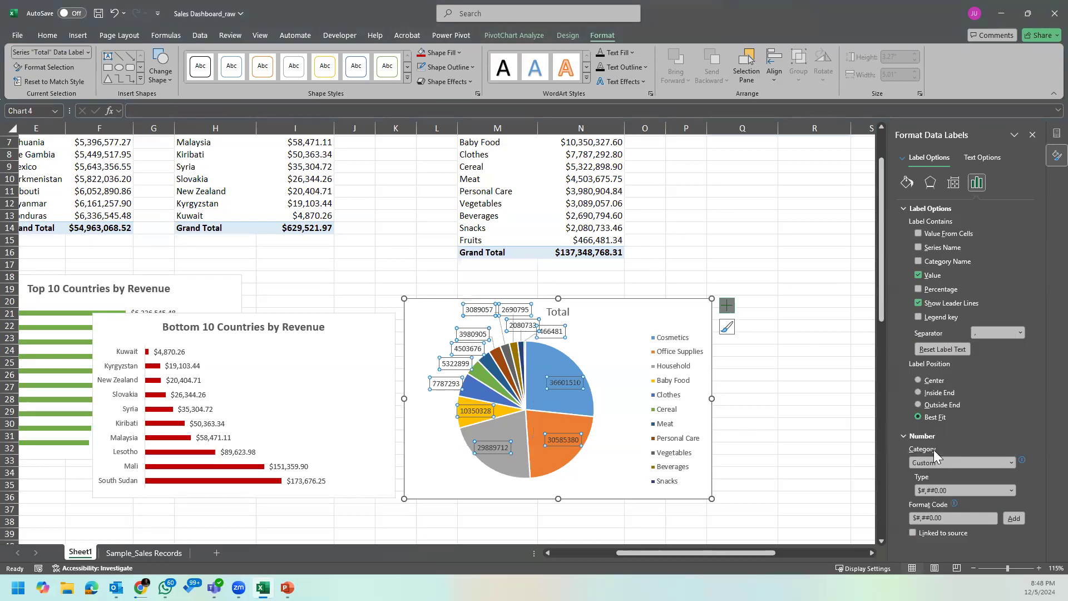
Step: Relink the data labels' number format to the source and return its category to Custom
left_click(975, 486)
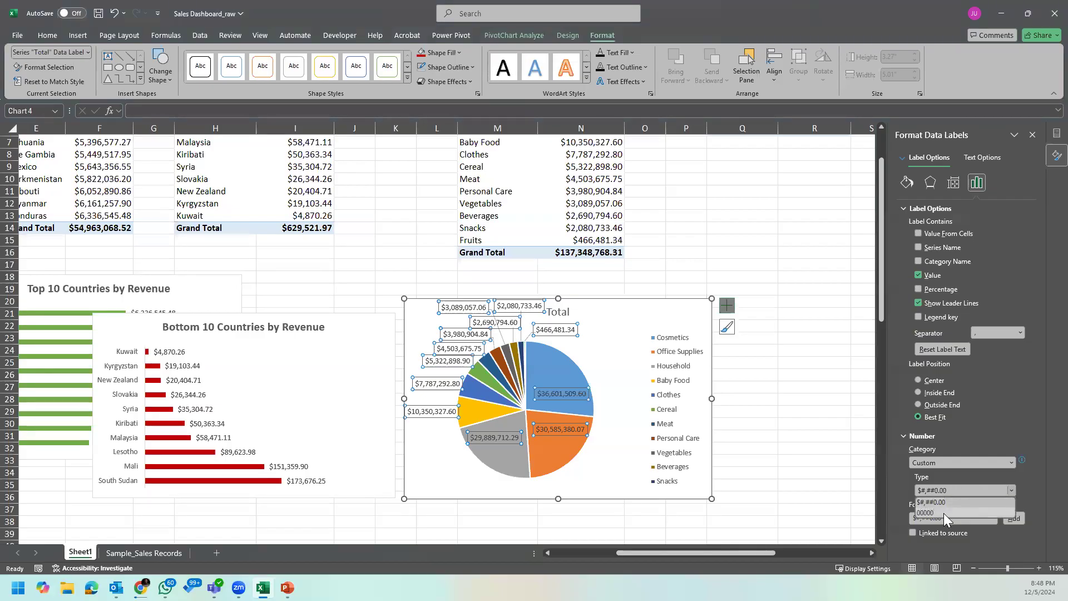
left_click(967, 534)
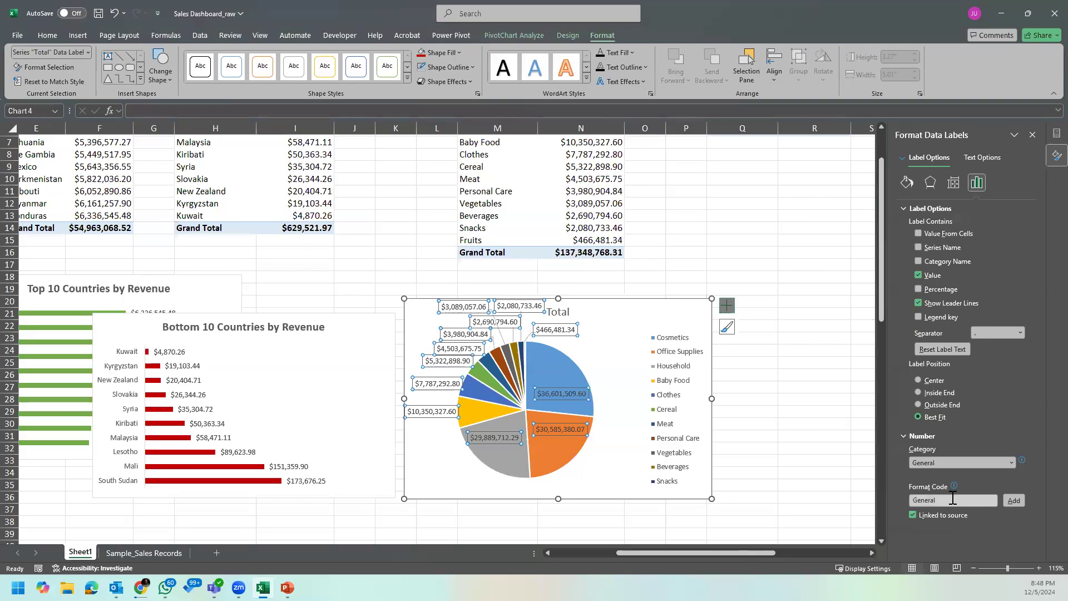
left_click(971, 462)
left_click(962, 449)
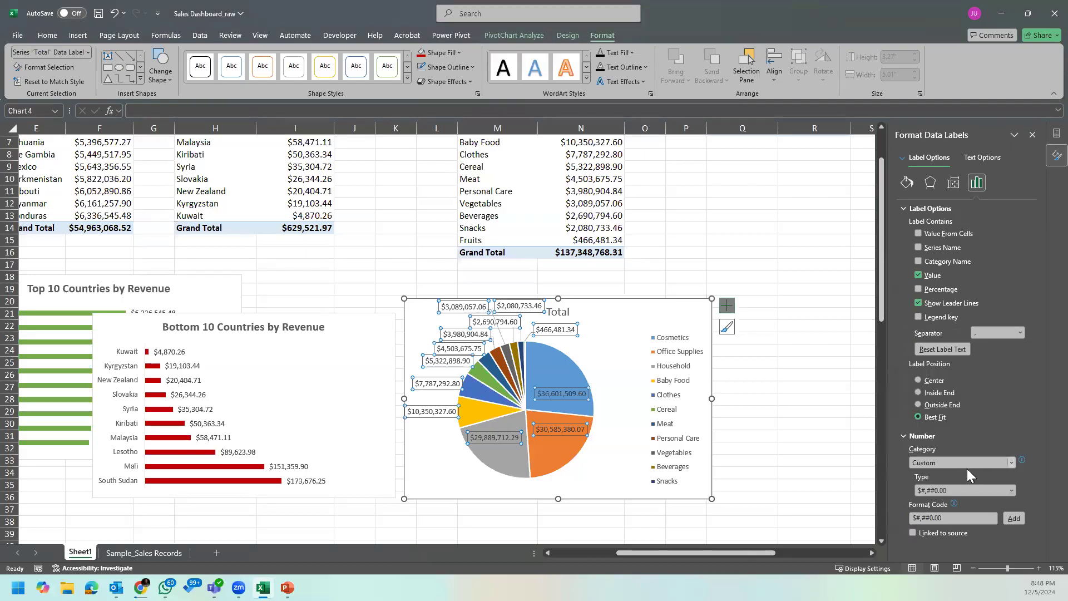
Step: Try to add the custom format code $#,##M for the pie chart's data labels
left_click(965, 518)
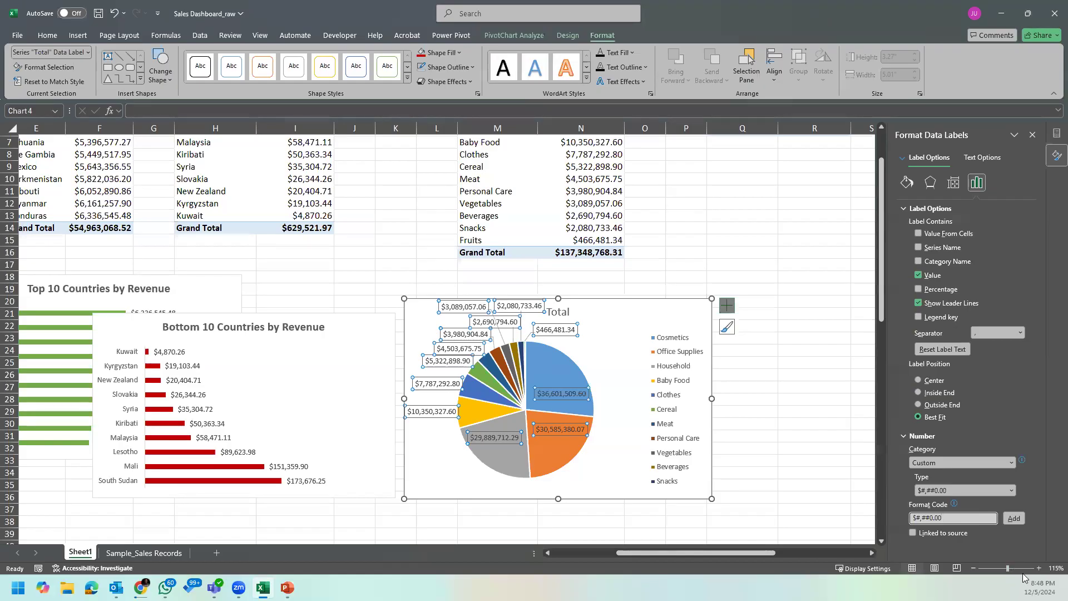
left_click(945, 519)
key("BackSpace")
key("BackSpace")
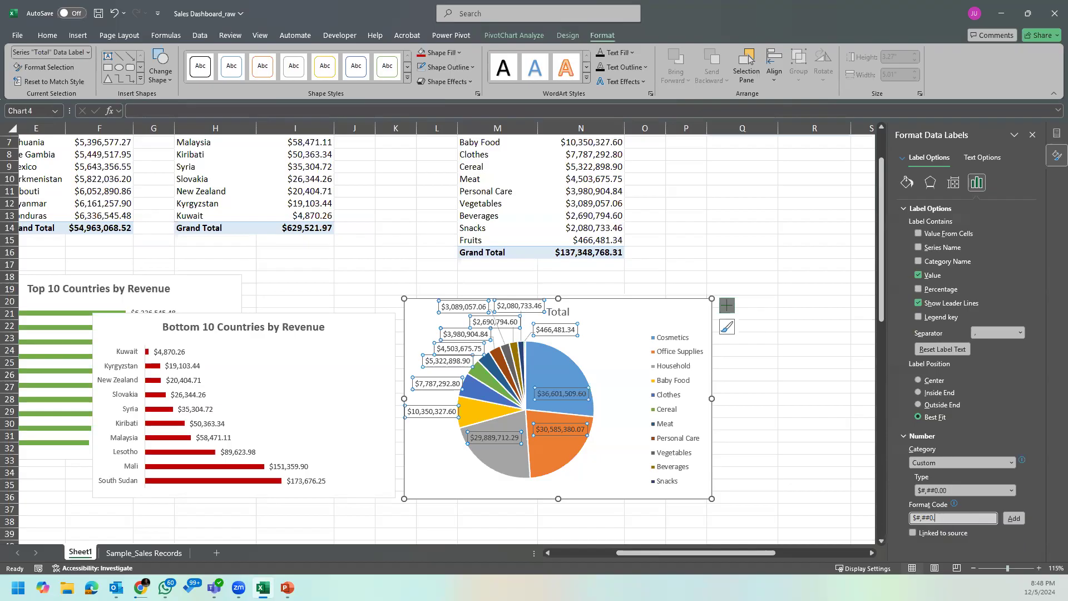
key("BackSpace")
type("M")
left_click(1014, 519)
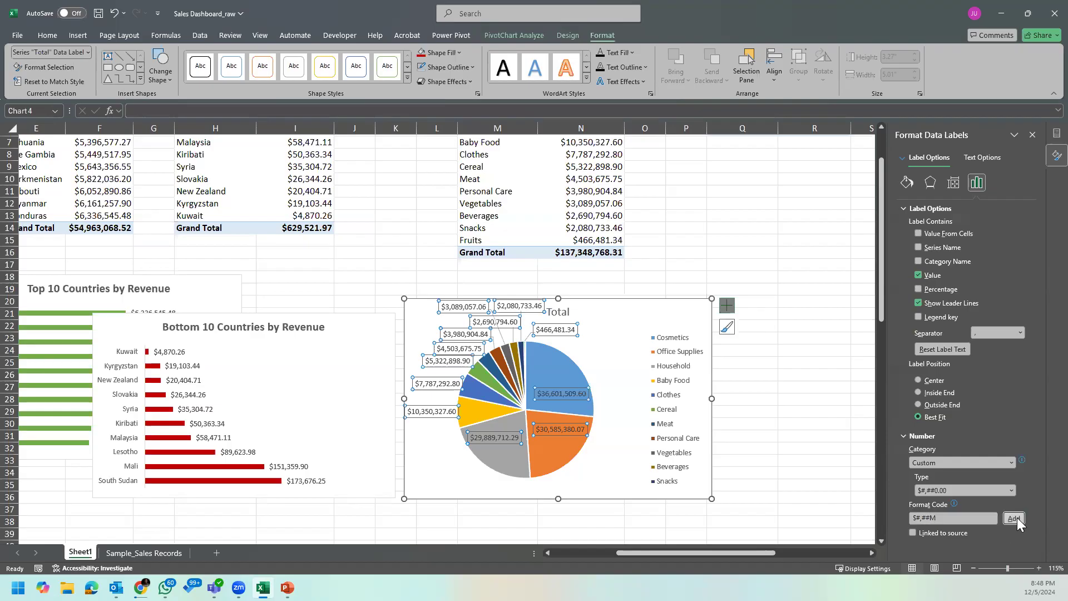
Step: Try to add the custom format code $#,#.0M for the pie chart's data labels and check the available custom types
left_click(932, 519)
key("BackSpace")
type(",#.0")
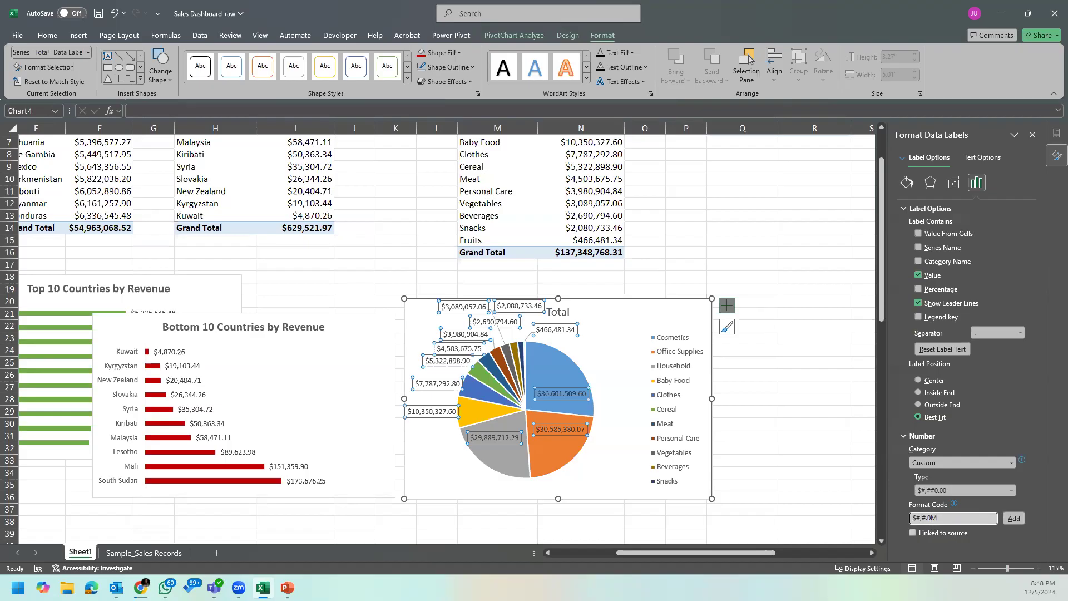
left_click(1014, 518)
left_click(1008, 489)
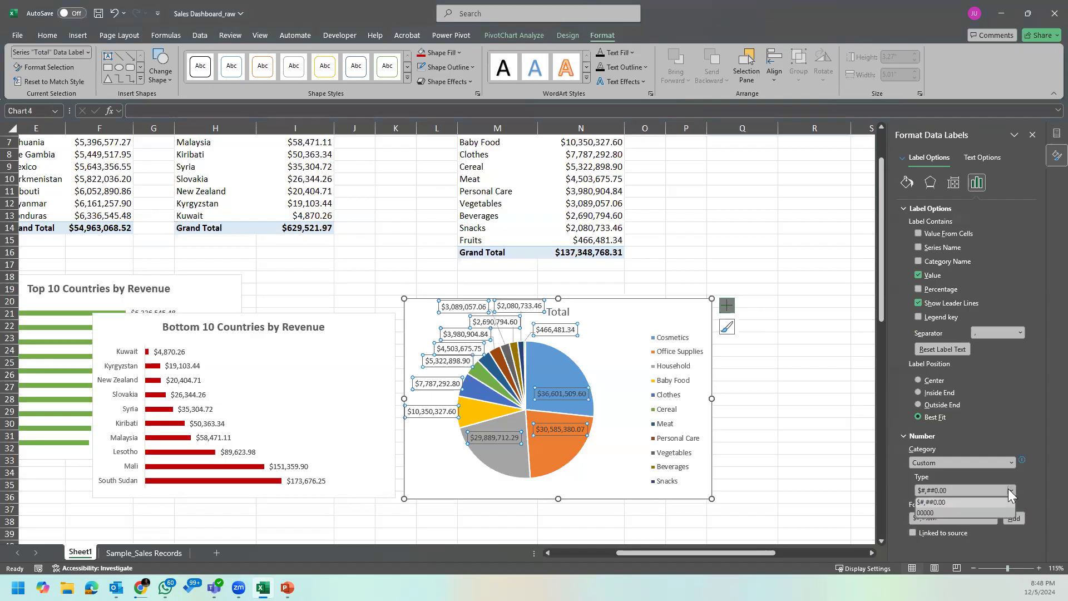
left_click(1009, 490)
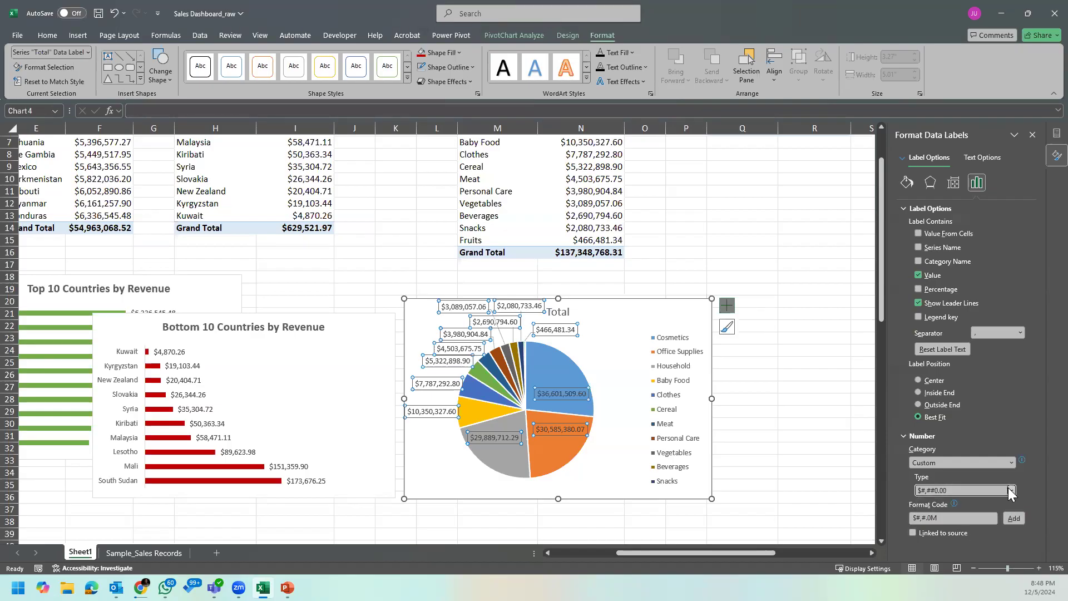
Step: Relink the data labels' number format to the source and set its category back to Custom
left_click(912, 533)
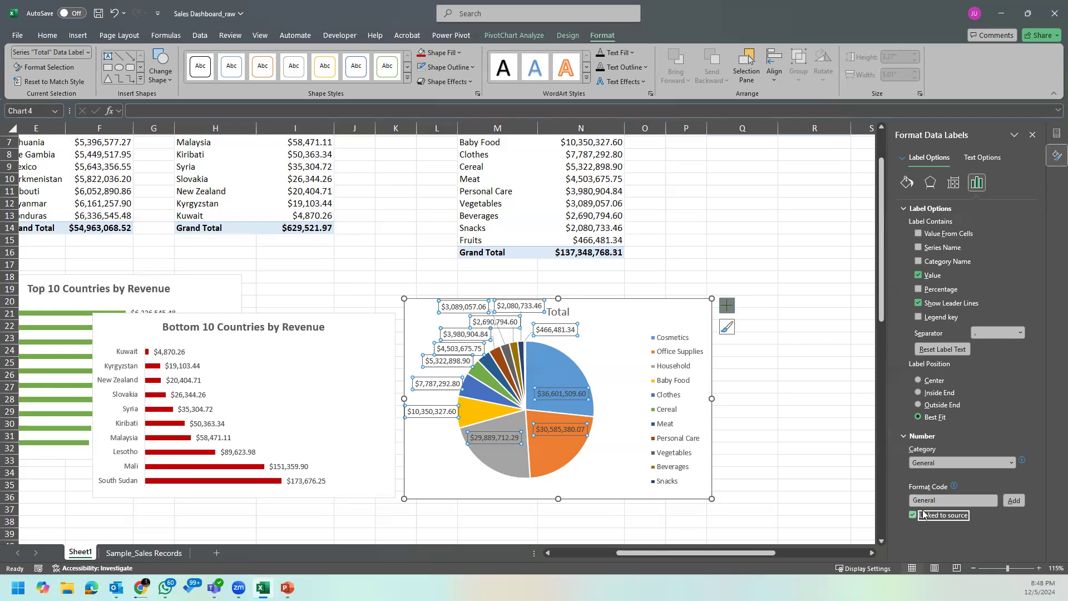
left_click(981, 461)
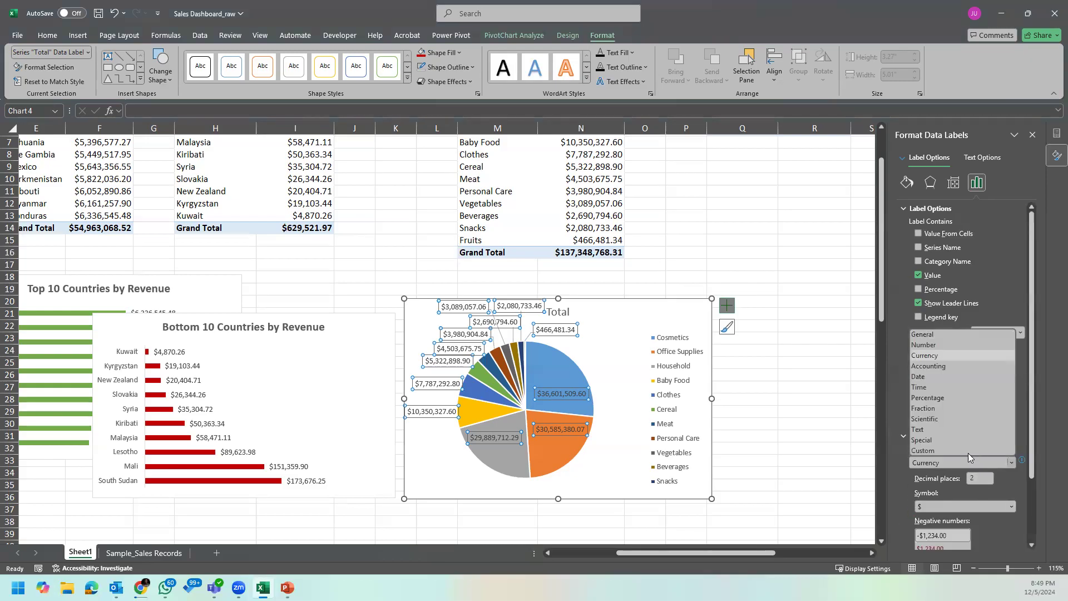
left_click(967, 450)
Step: Add the whole-dollar format code $#,##0 for the pie chart's data labels
left_click(969, 519)
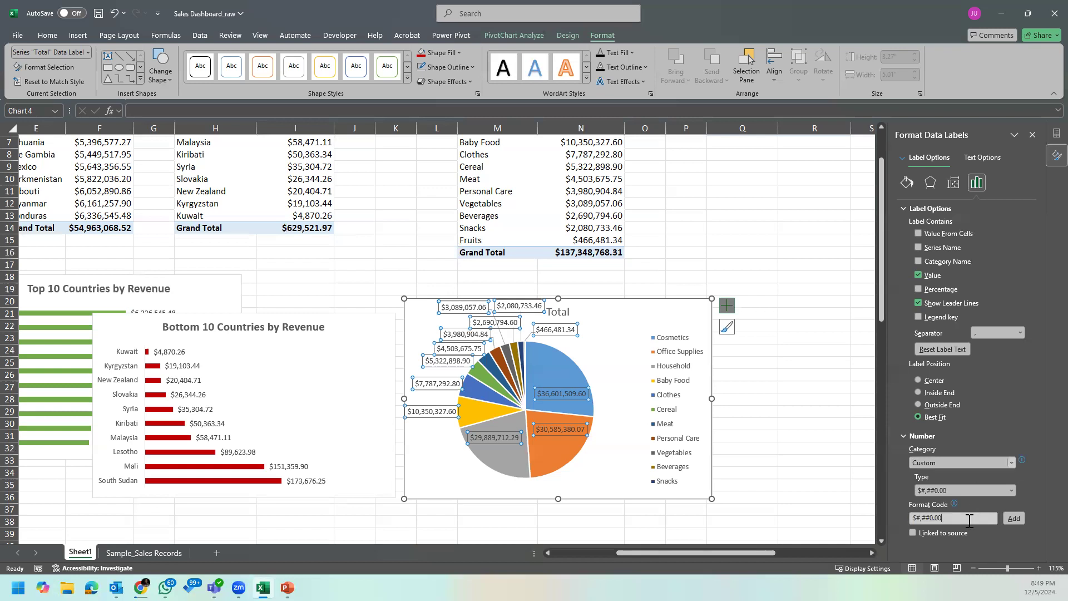
key("BackSpace")
key("BackSpace")
key("BackSpace")
key("BackSpace")
key("BackSpace")
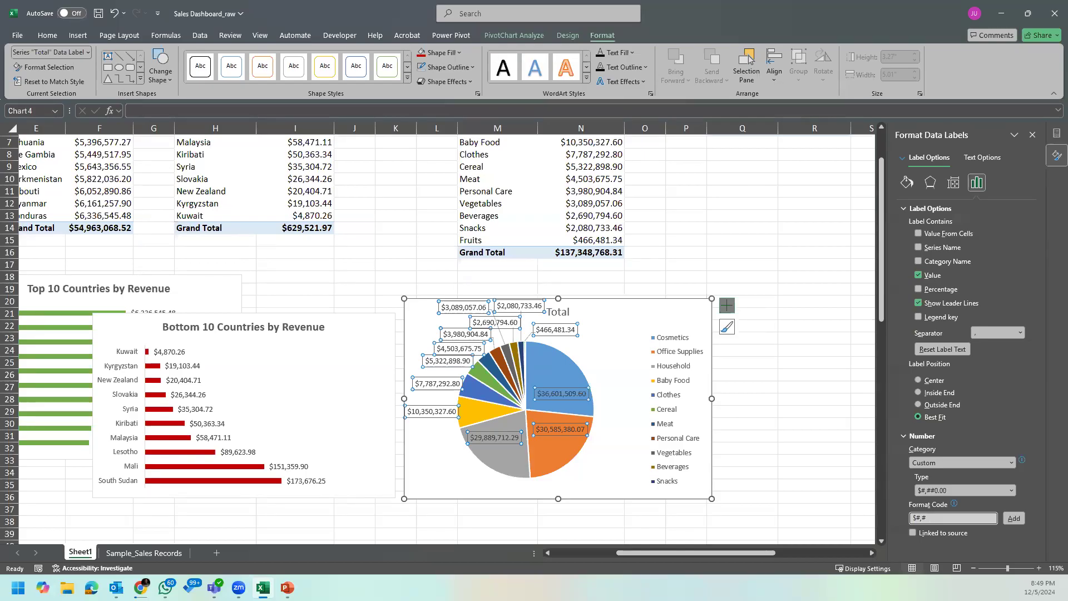
type("0")
left_click(1009, 517)
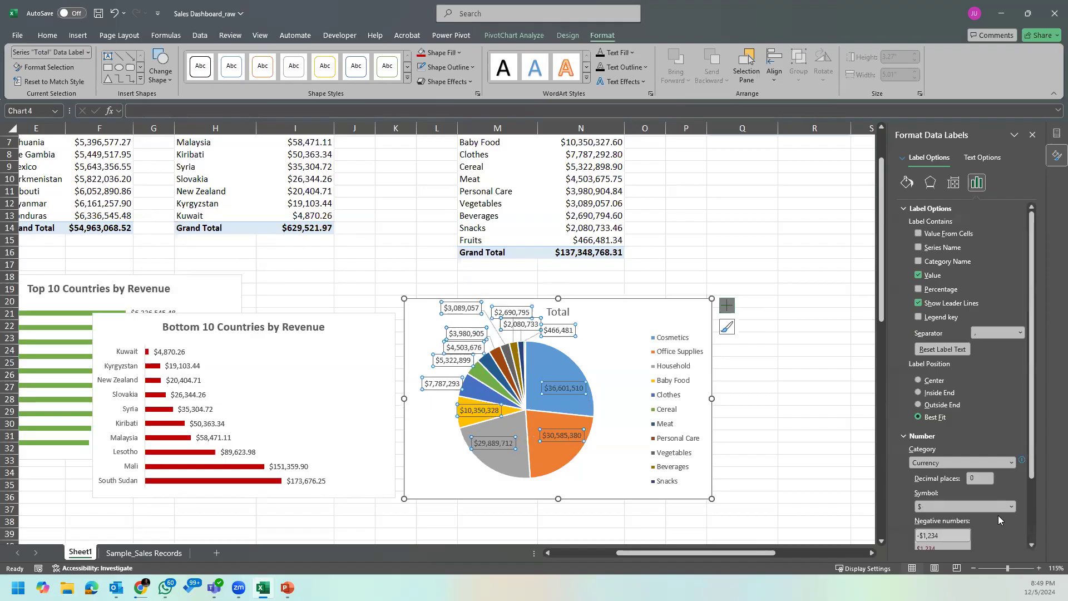
Step: Try to add the format code $#,M for the pie chart's data labels
scroll(953, 523, "down", 3)
left_click(953, 524)
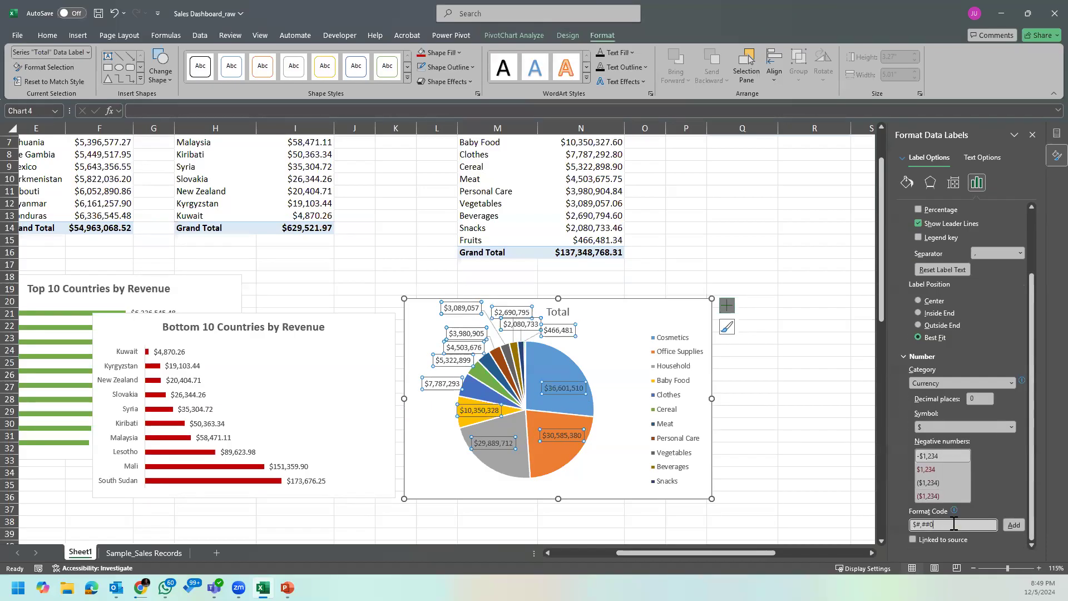
key("BackSpace")
key("BackSpace")
key("BackSpace")
type("M")
left_click(1013, 526)
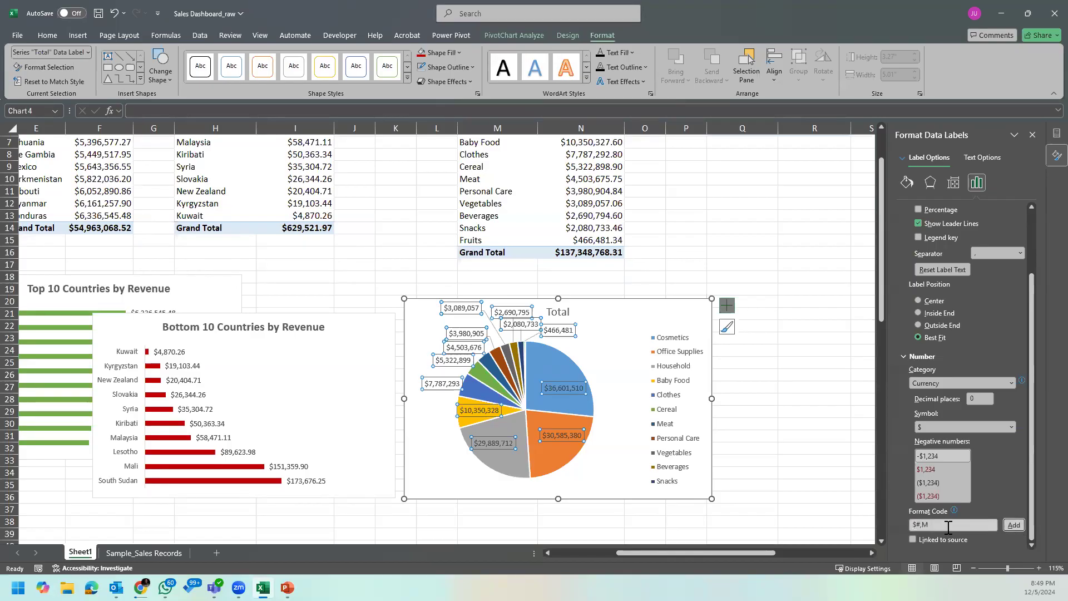
Step: Try further variants of the labels' format code in millions, ending with $#,#.0M
left_click(924, 524)
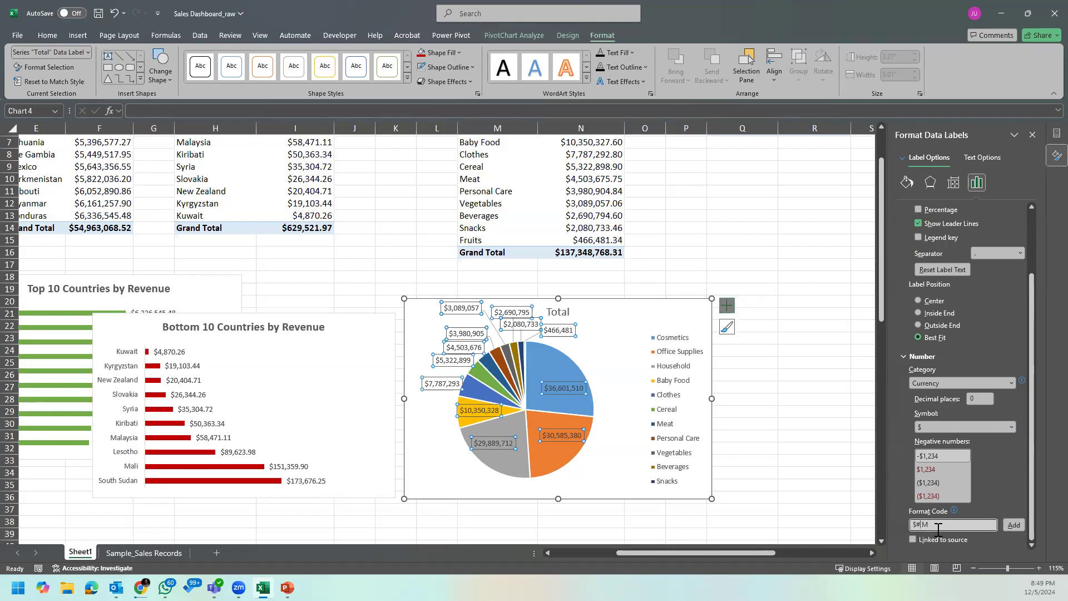
type("#,")
left_click(1013, 525)
left_click(927, 525)
type("#,#")
left_click(1011, 524)
left_click(939, 526)
key("BackSpace")
type(".0")
left_click(1014, 526)
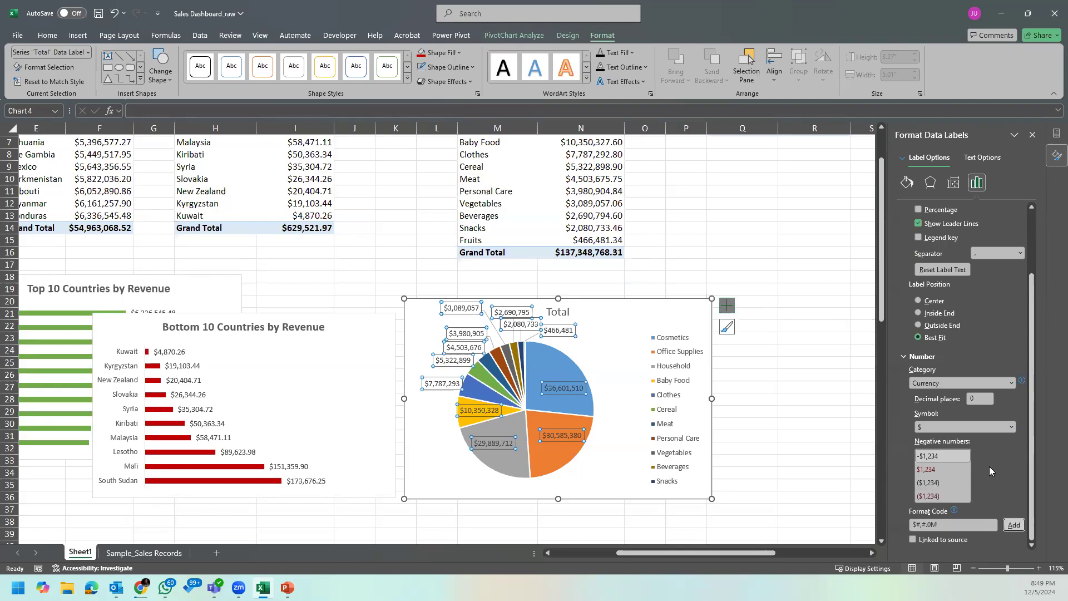
Step: Set the labels' number format category to Custom and try to add the format code $#,#M
left_click(988, 381)
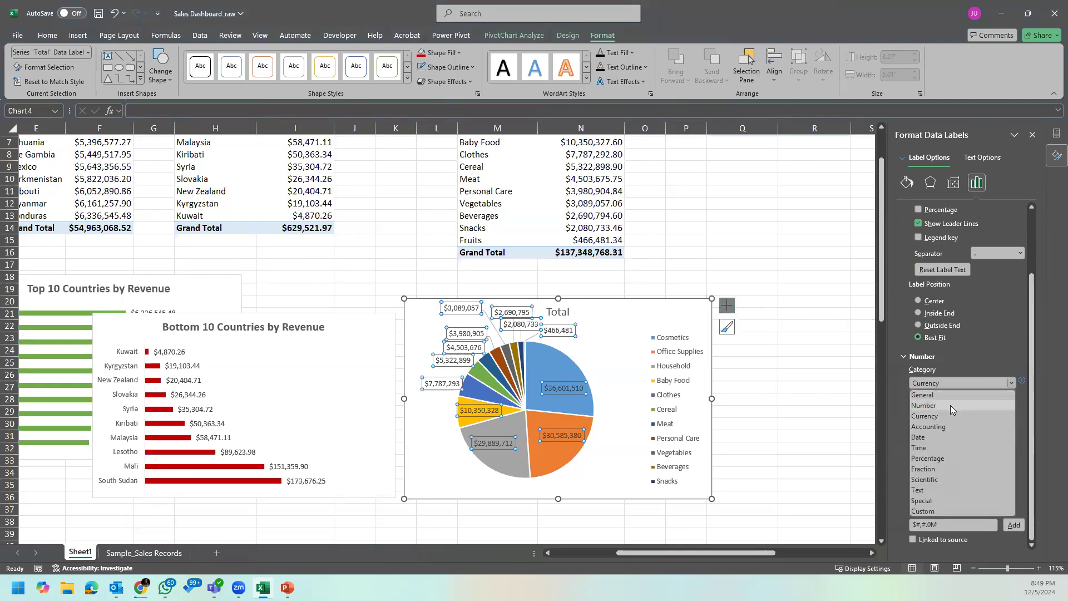
left_click(940, 507)
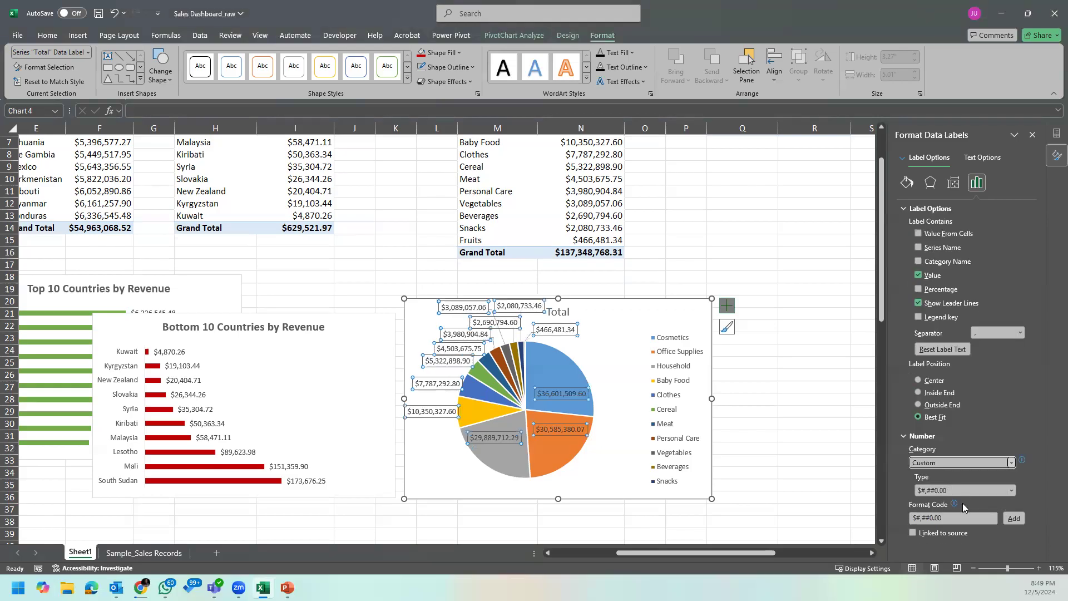
left_click(957, 518)
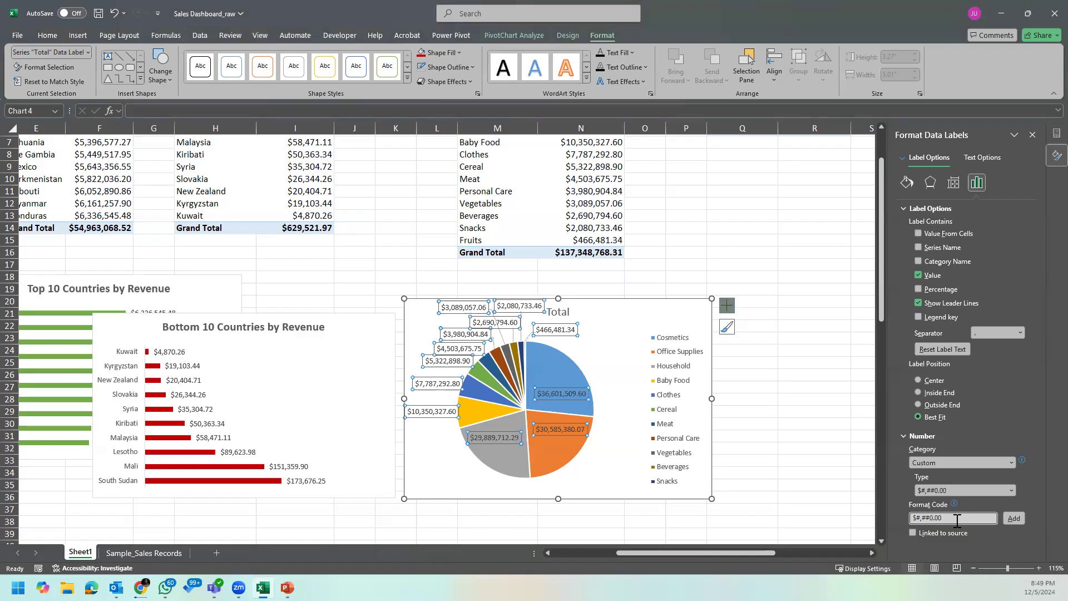
key("BackSpace")
key("BackSpace")
key("BackSpace")
key("BackSpace")
key("BackSpace")
type("M")
left_click(1011, 520)
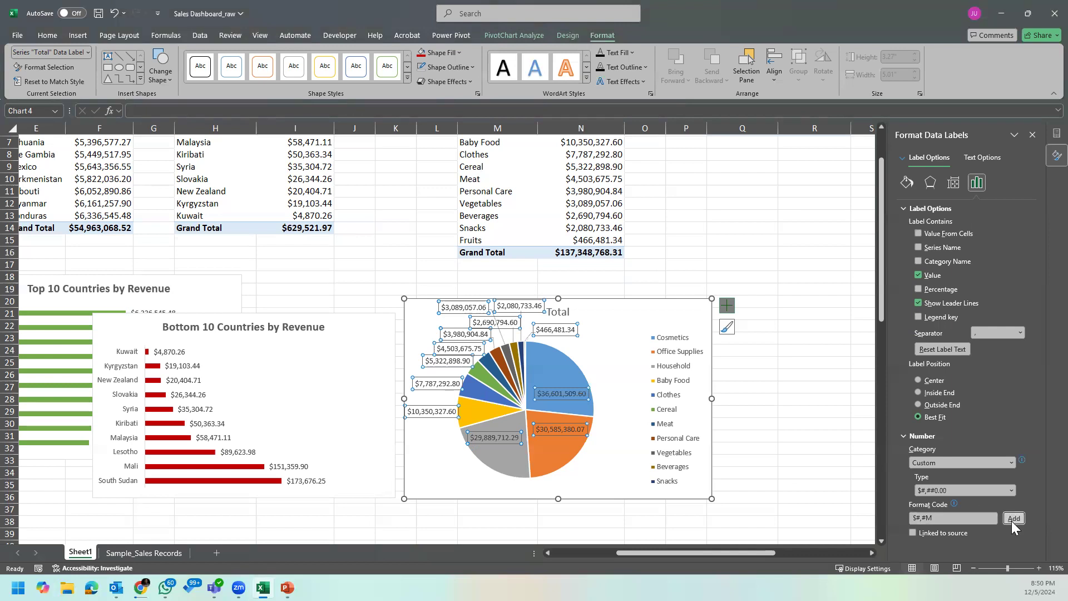
Step: Insert one decimal place into the labels' format code and try to add it as $#,#.0M
left_click(940, 516)
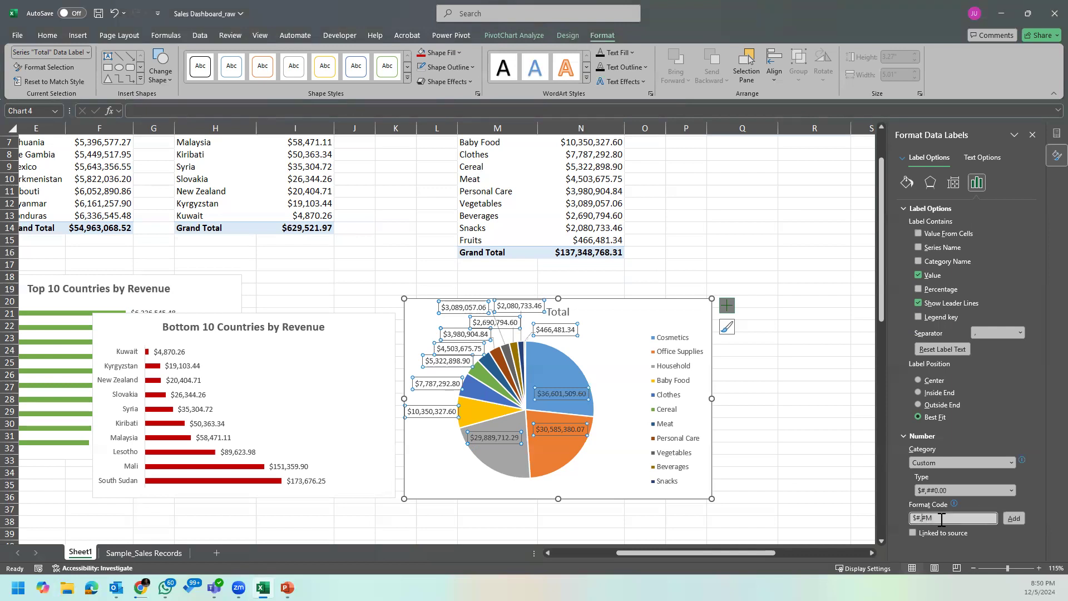
type(".0")
left_click(1014, 519)
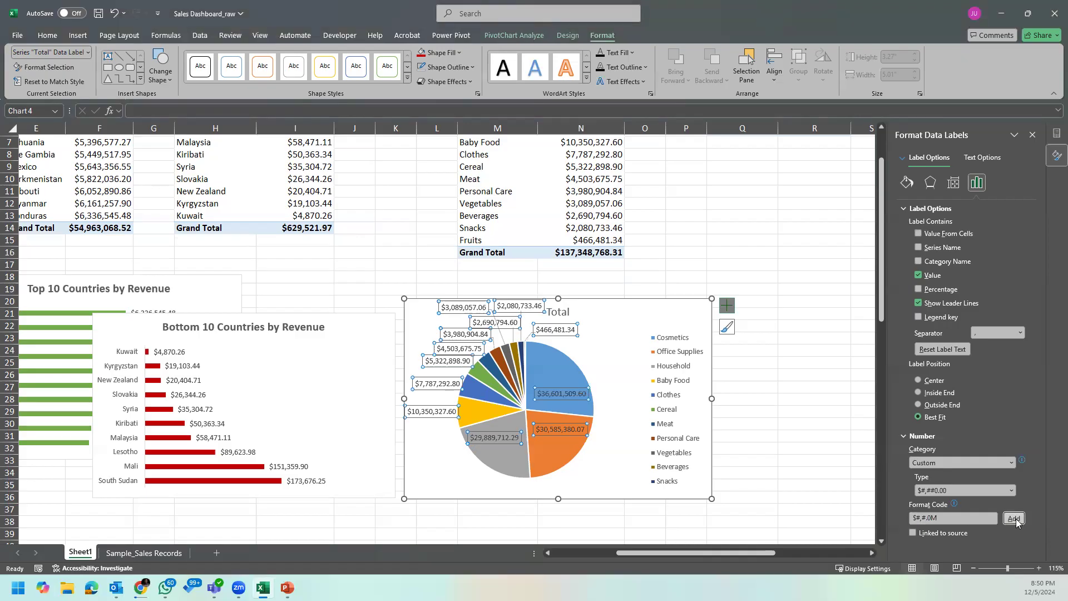
Step: Choose the existing custom number type $#,##0 for the pie chart's data labels
left_click(1012, 491)
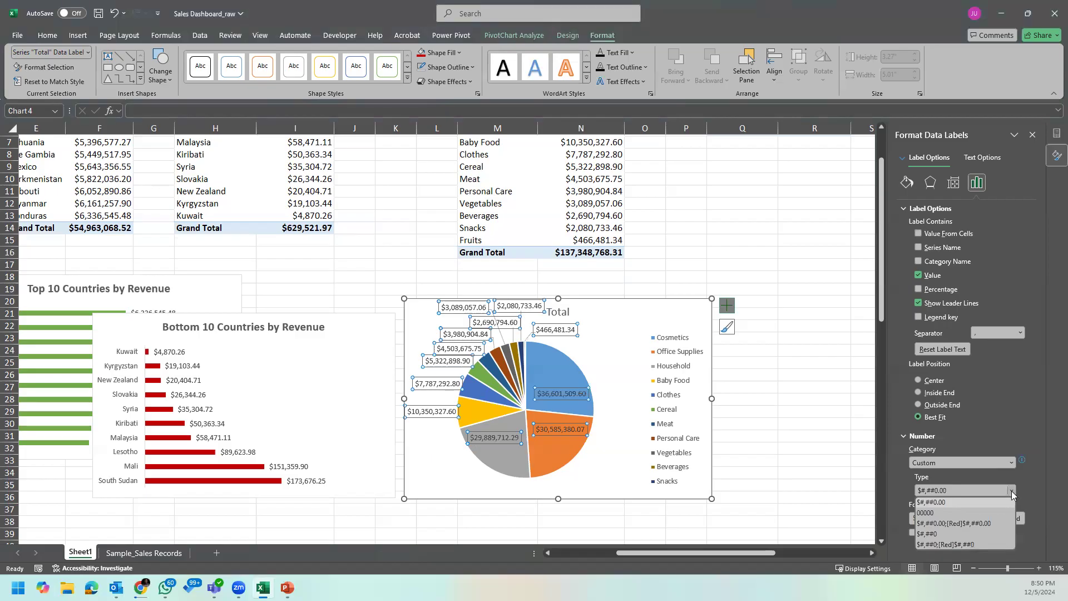
left_click(982, 534)
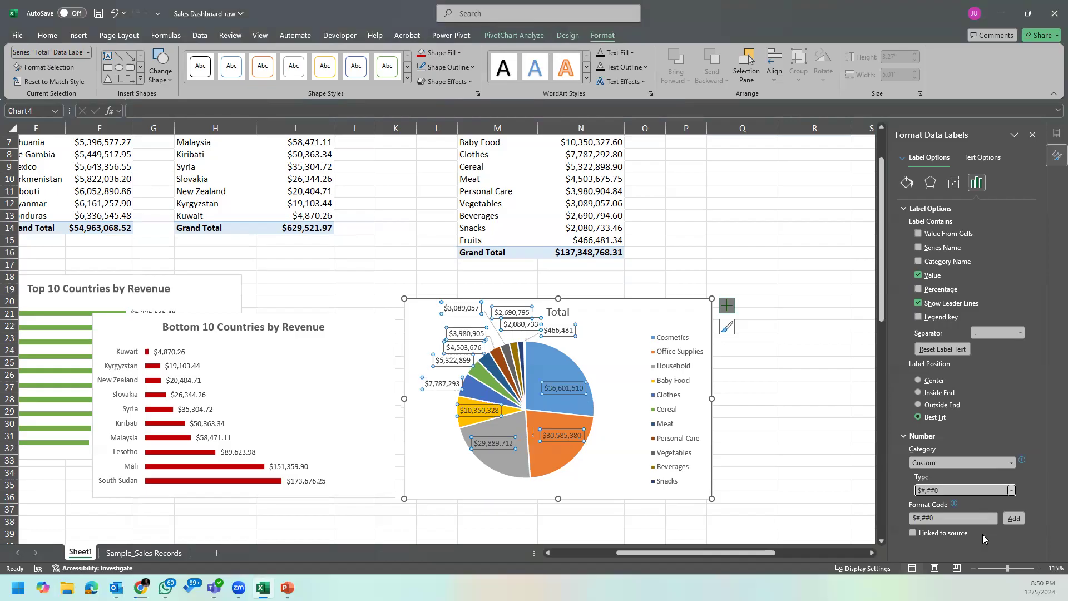
left_click(1010, 490)
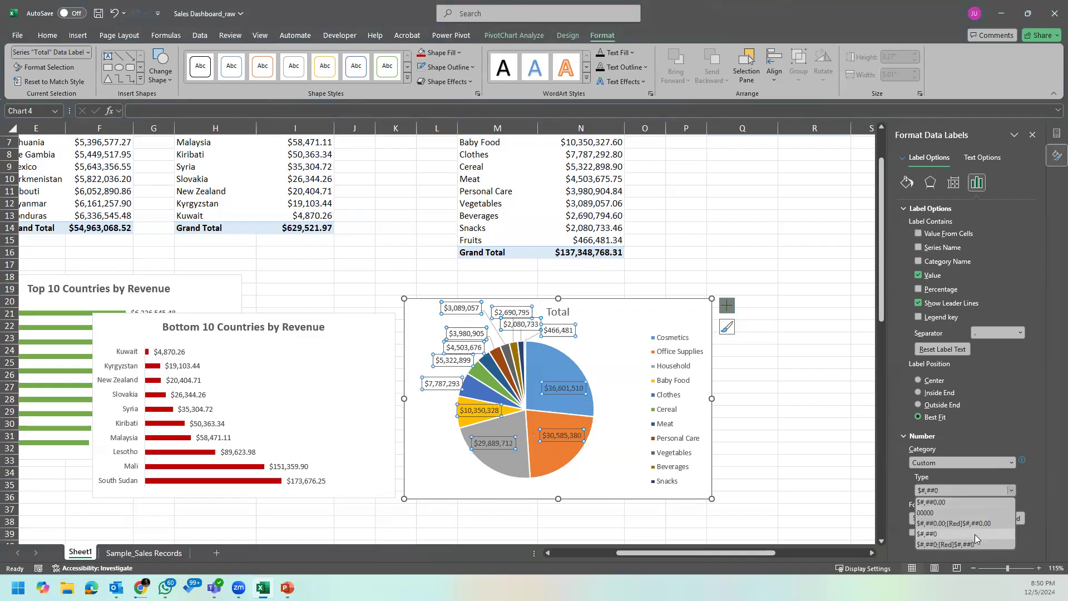
left_click(1034, 484)
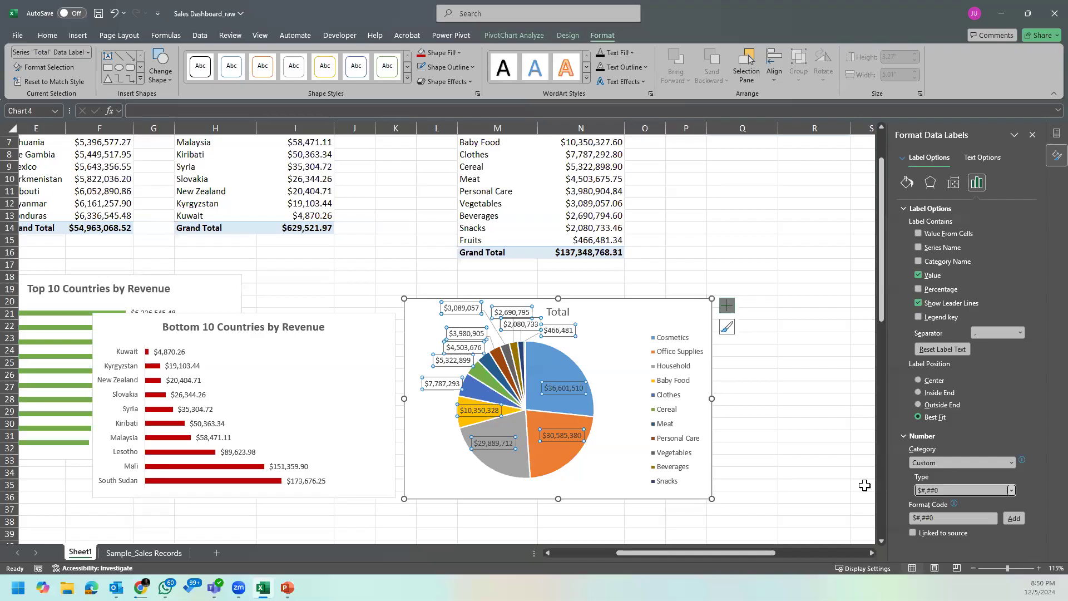
left_click(936, 519)
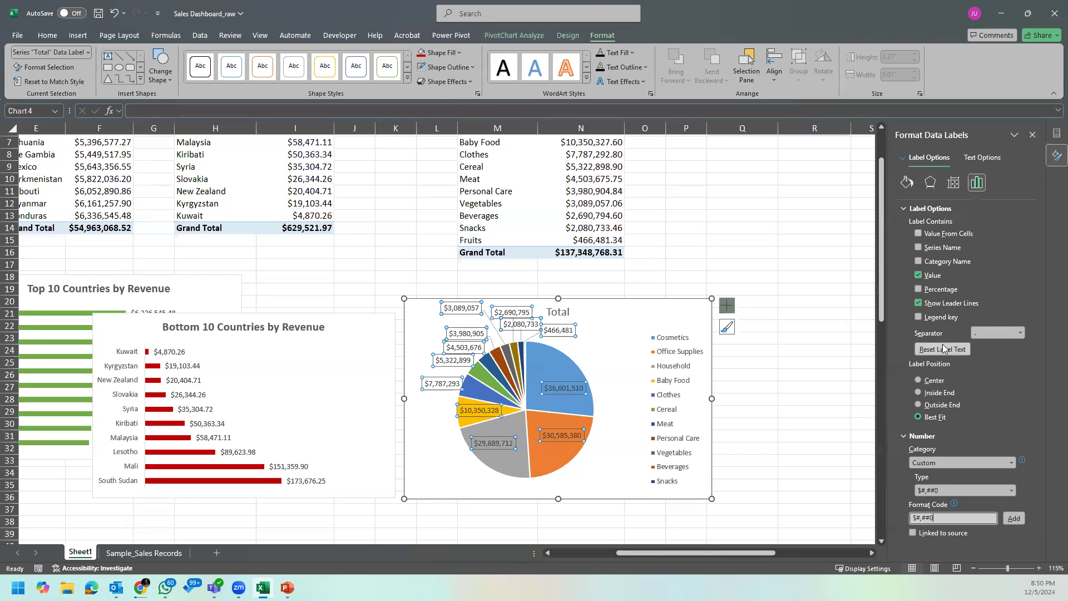
Step: Show percentages instead of values in the pie chart's data labels and set their number format category to Percentage
left_click(976, 186)
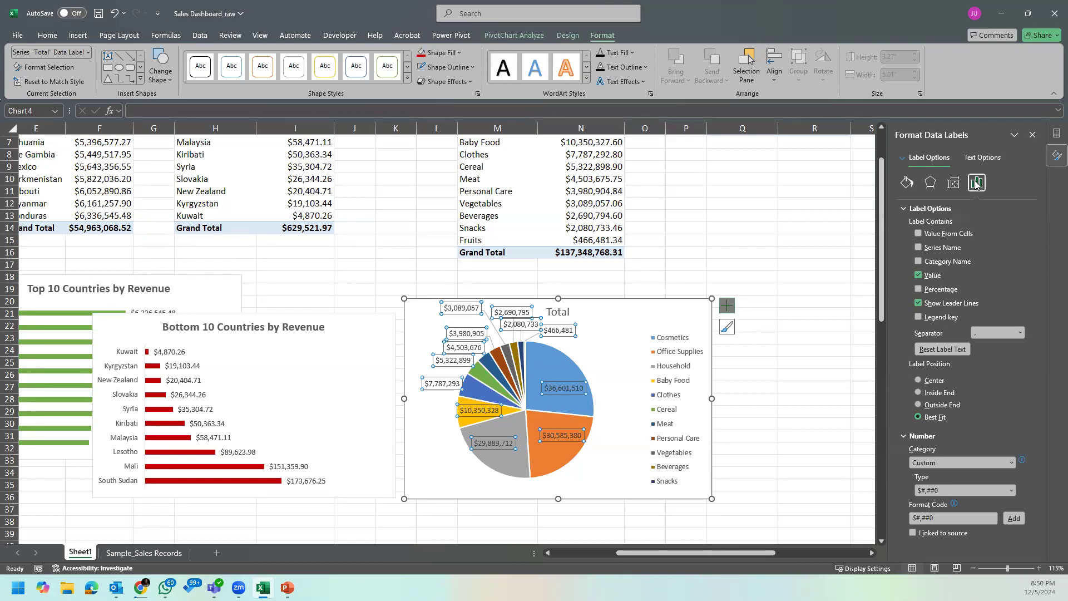
left_click(920, 293)
left_click(919, 303)
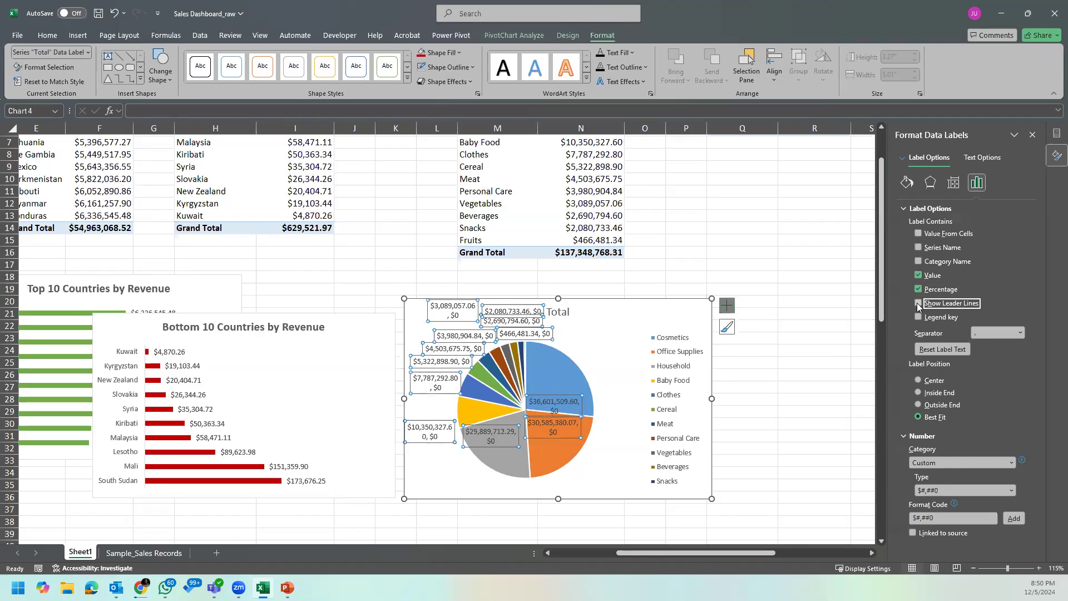
left_click(918, 302)
left_click(918, 275)
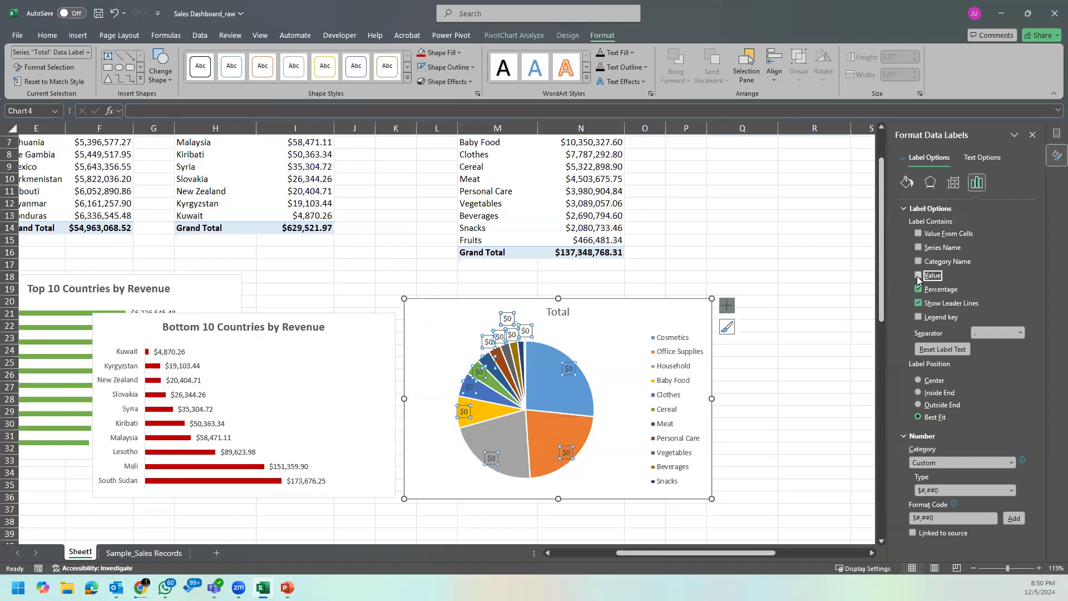
left_click(1012, 463)
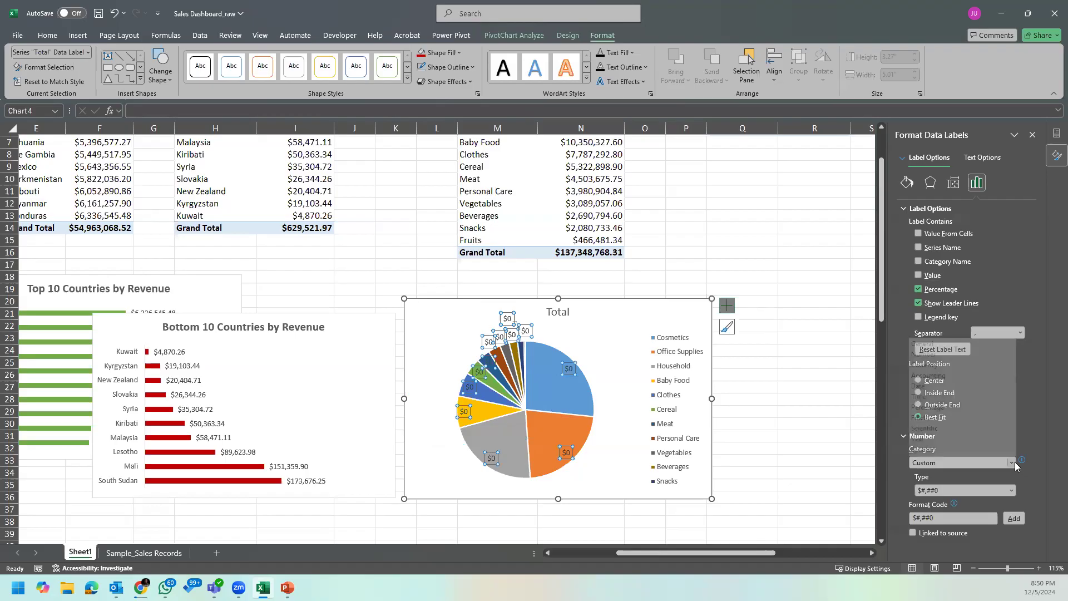
left_click(976, 395)
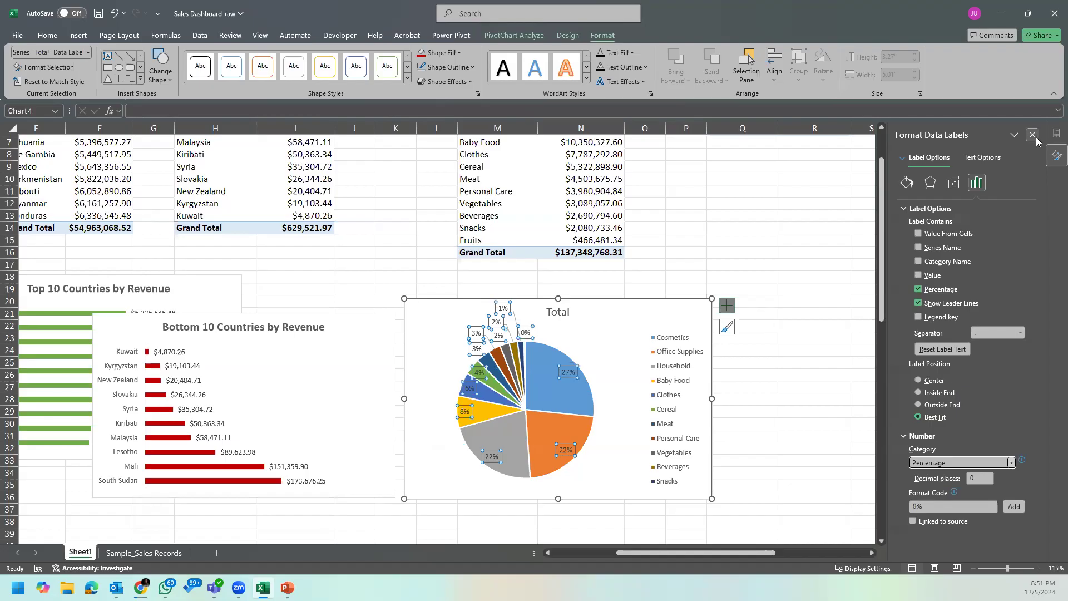
Step: Add the category names to the pie chart's percentage data labels
left_click(619, 343)
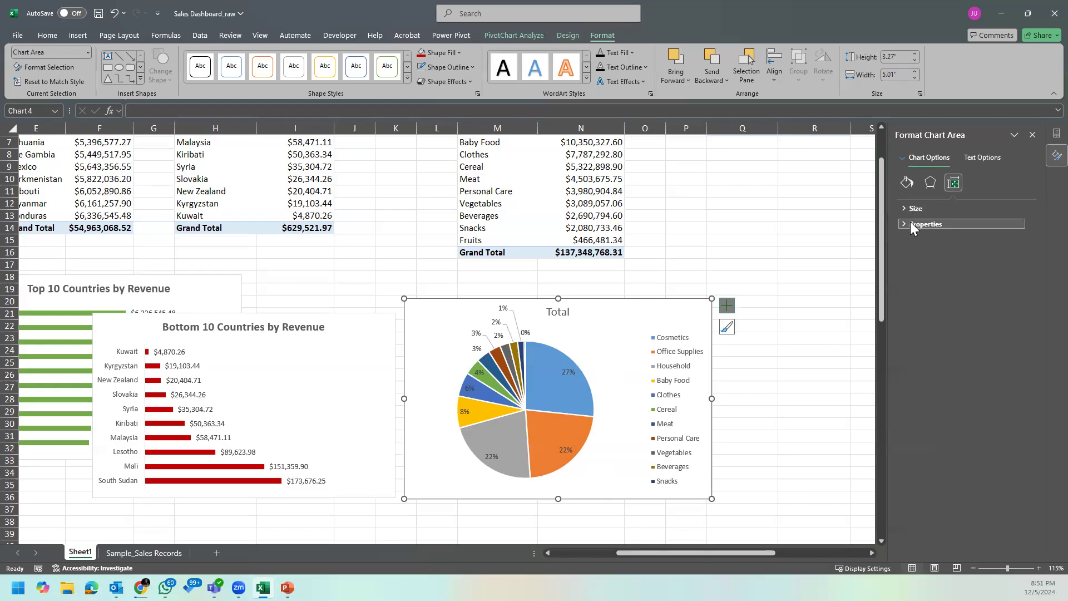
left_click(568, 372)
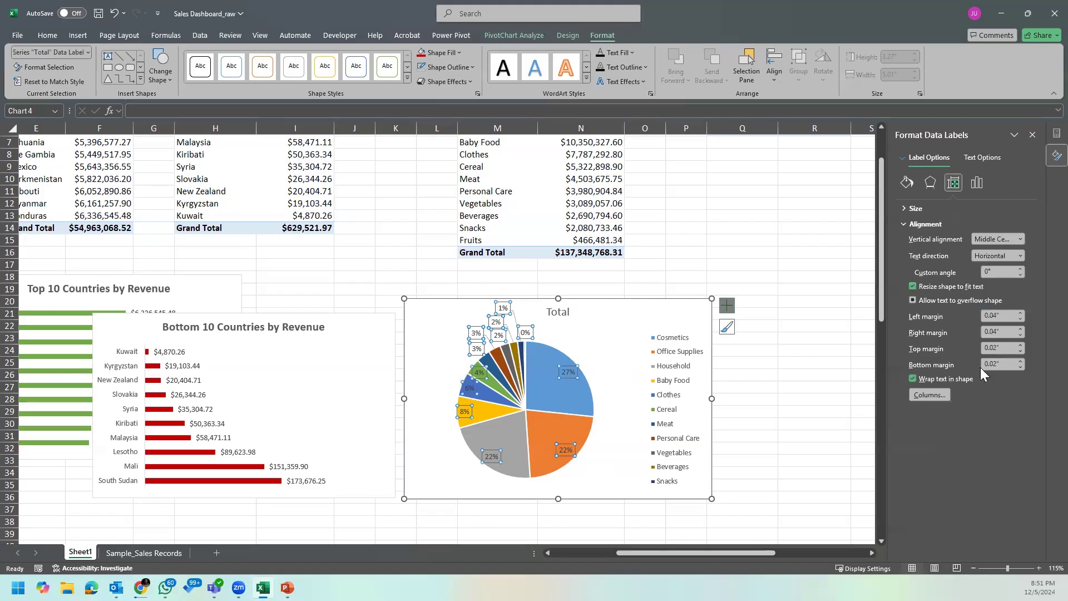
left_click(977, 185)
left_click(979, 207)
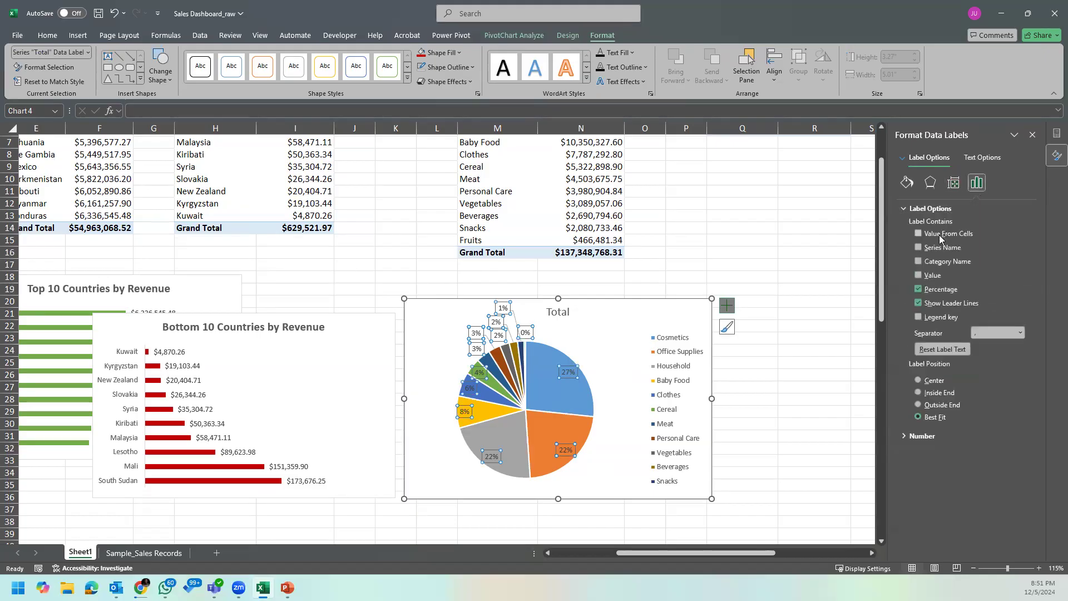
left_click(918, 262)
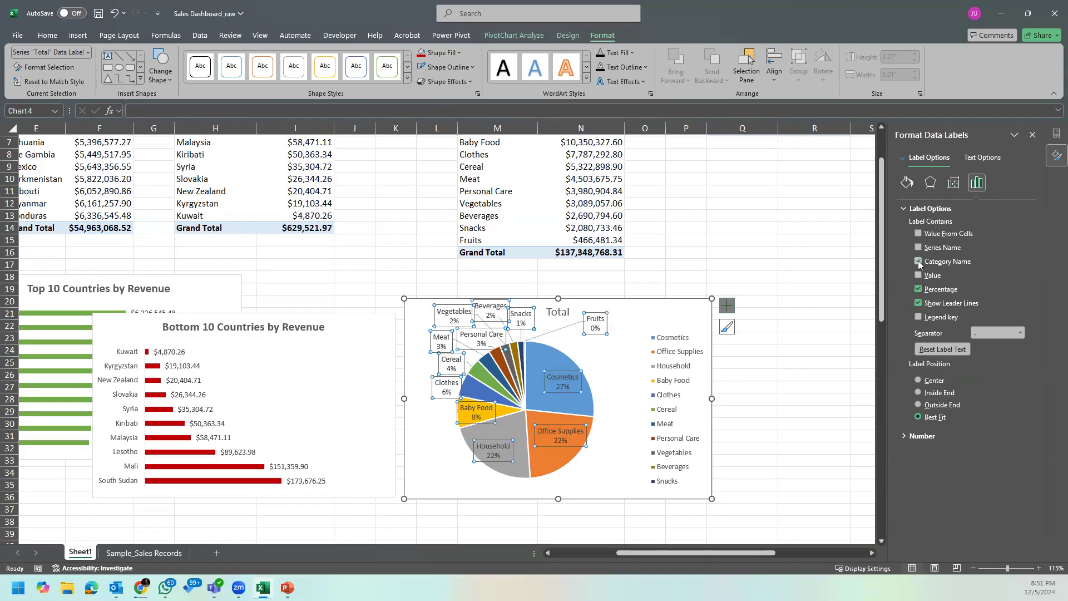
Step: Delete the pie chart's legend and enlarge the chart slightly in width and height
left_click(681, 380)
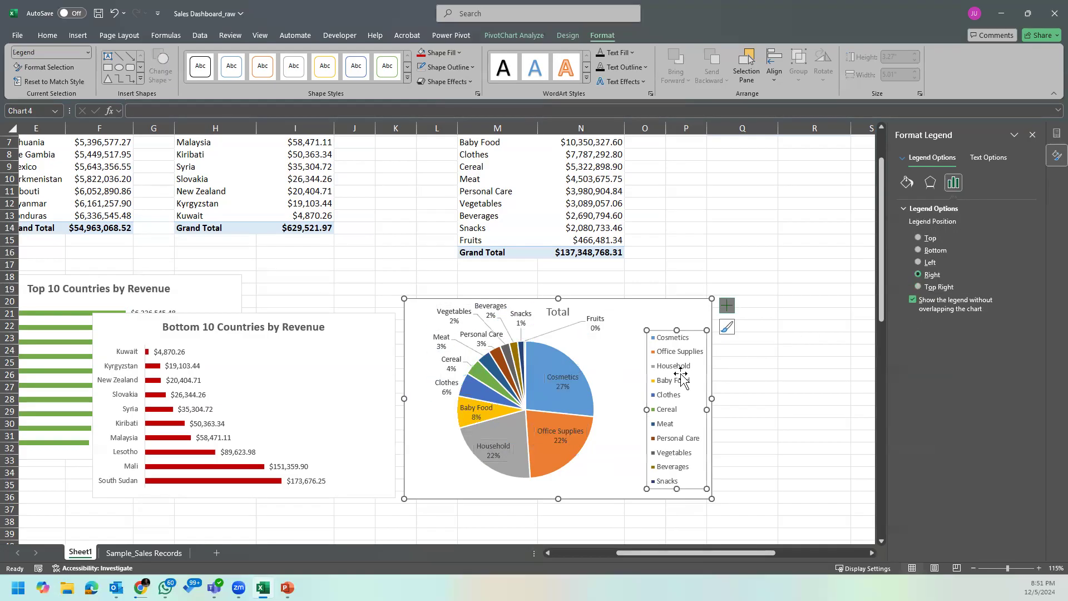
key("Delete")
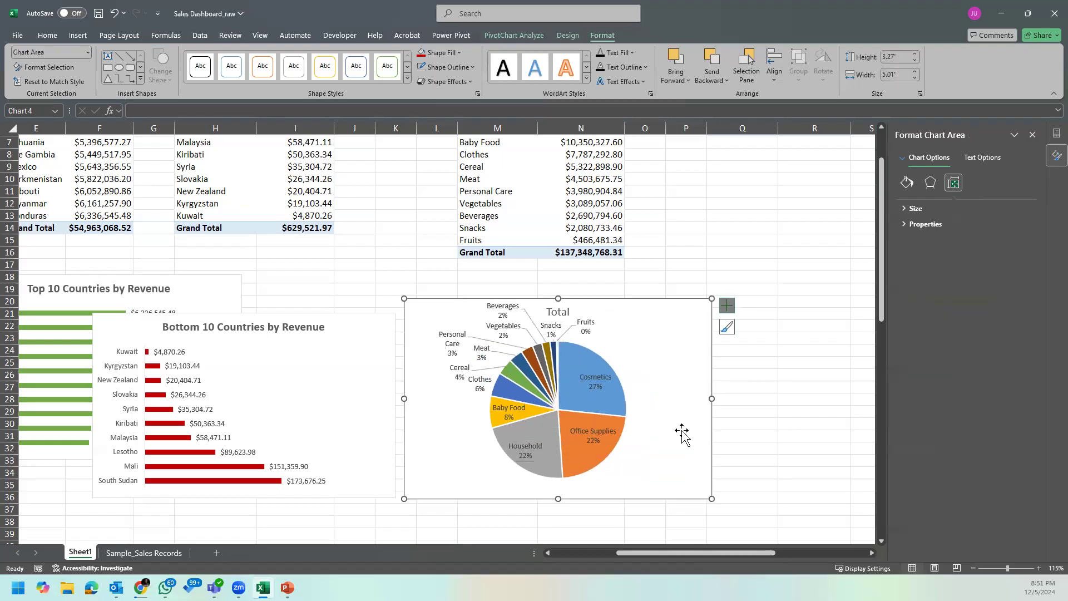
left_click_drag(712, 498, 722, 521)
left_click(758, 423)
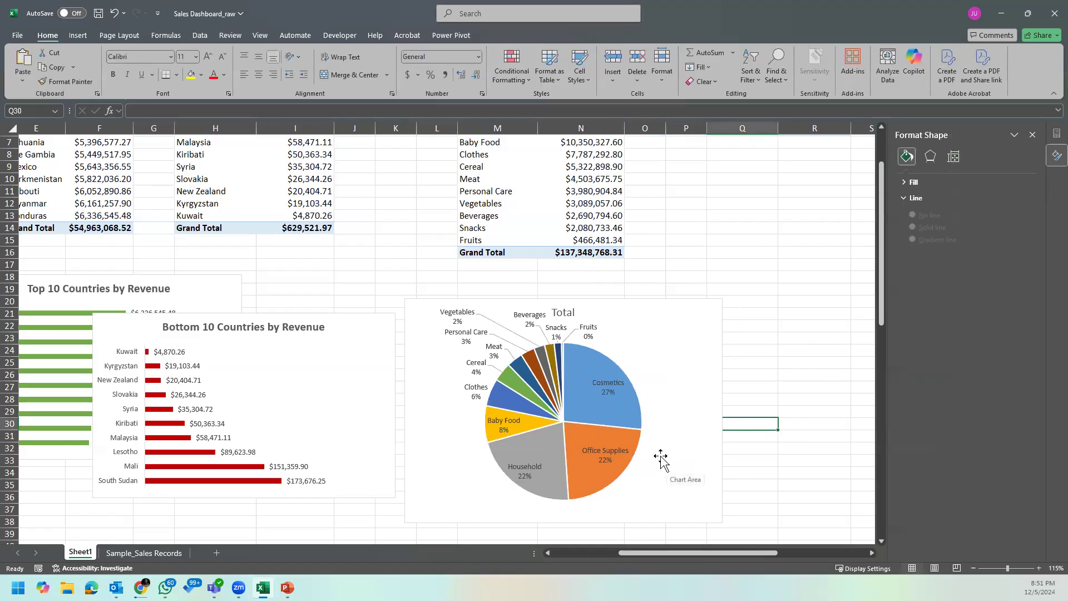
left_click(609, 400)
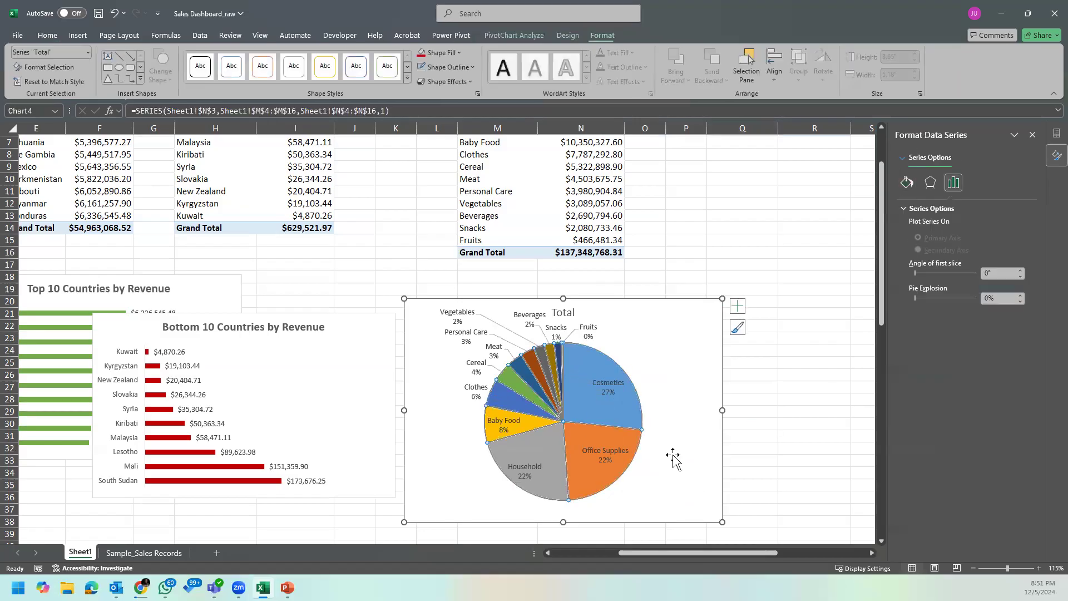
left_click(746, 424)
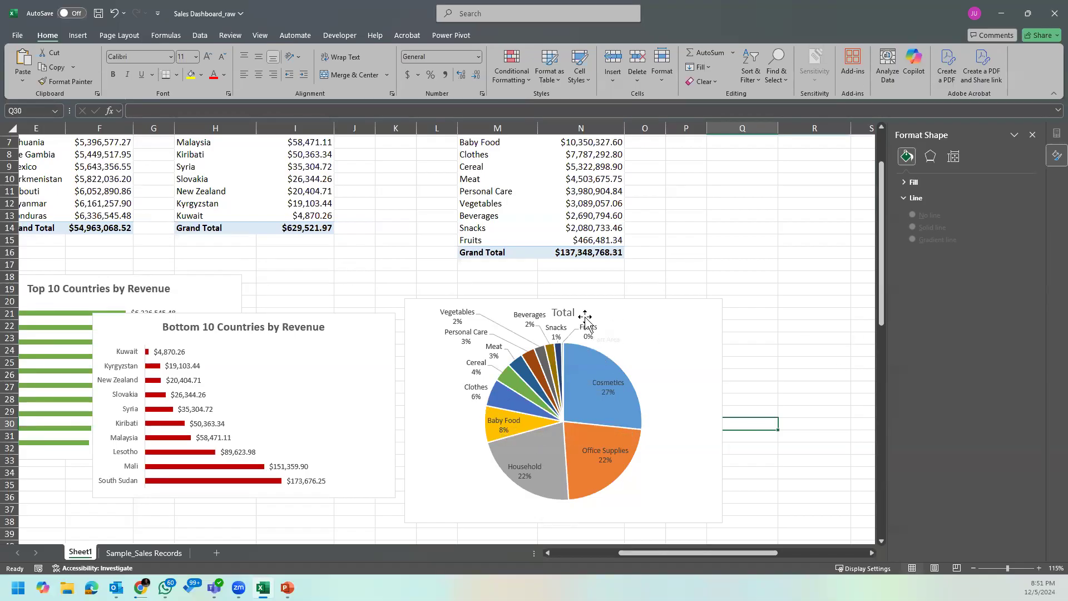
left_click(565, 313)
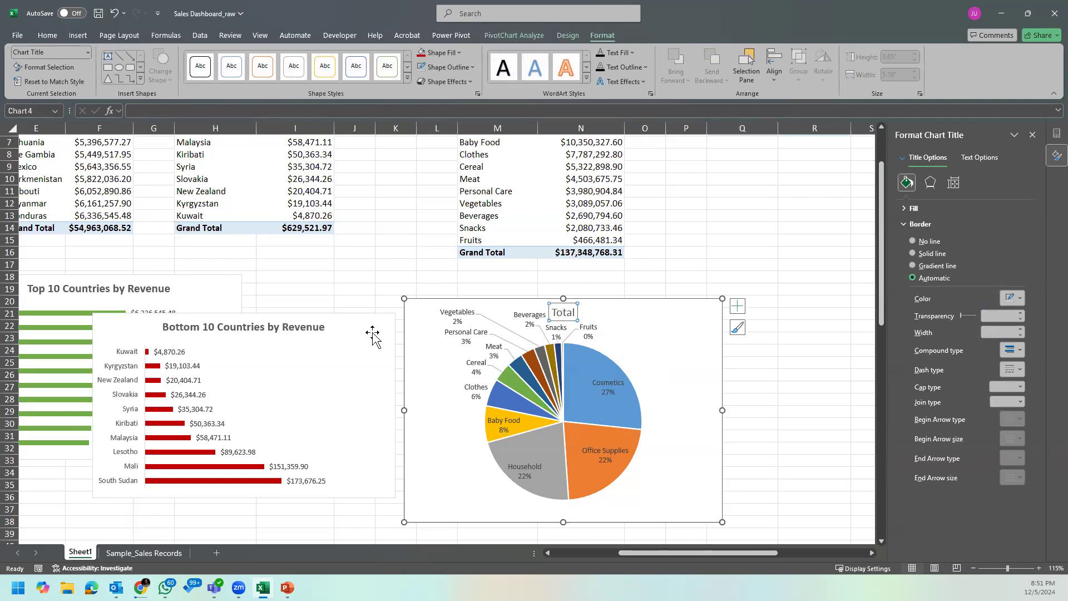
double_click(564, 313)
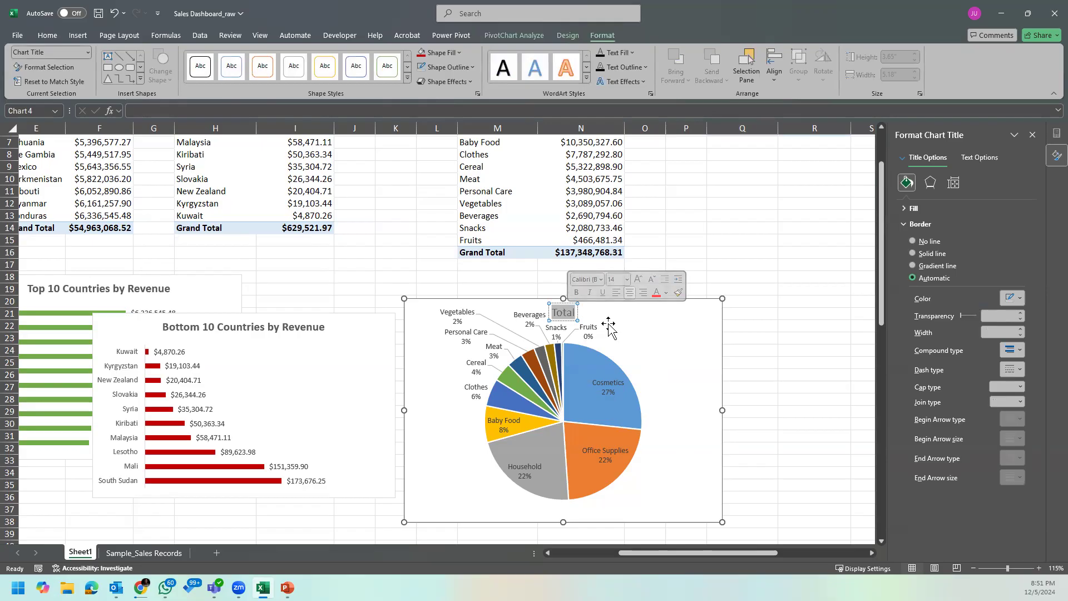
scroll(736, 282, "up", 2)
scroll(737, 282, "down", 3)
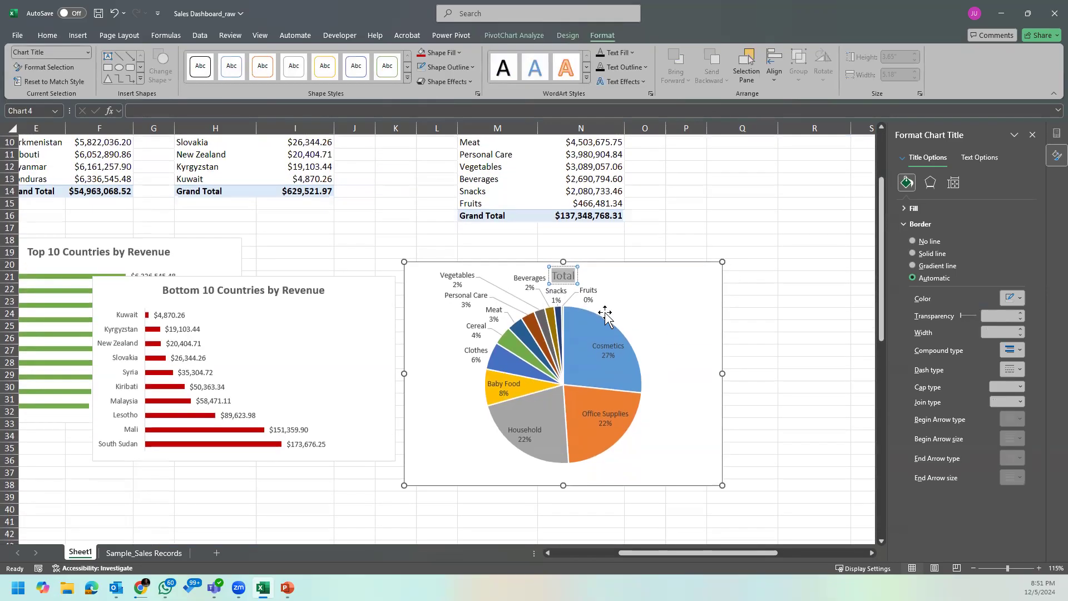
scroll(700, 269, "up", 3)
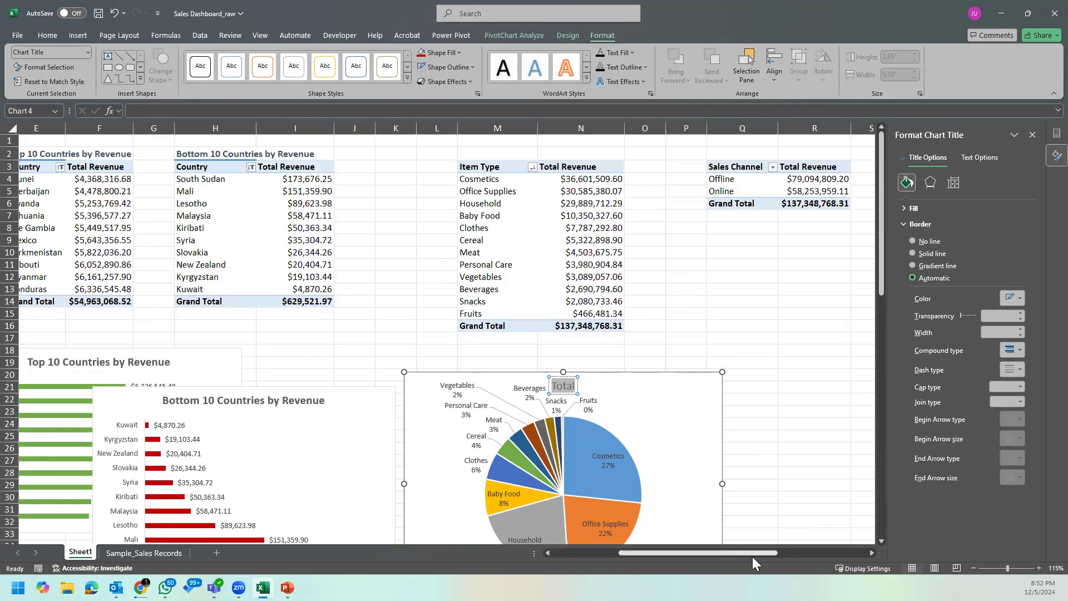
Step: Open the title text of the Revenue by Region column chart for editing
left_click_drag(746, 552, 627, 552)
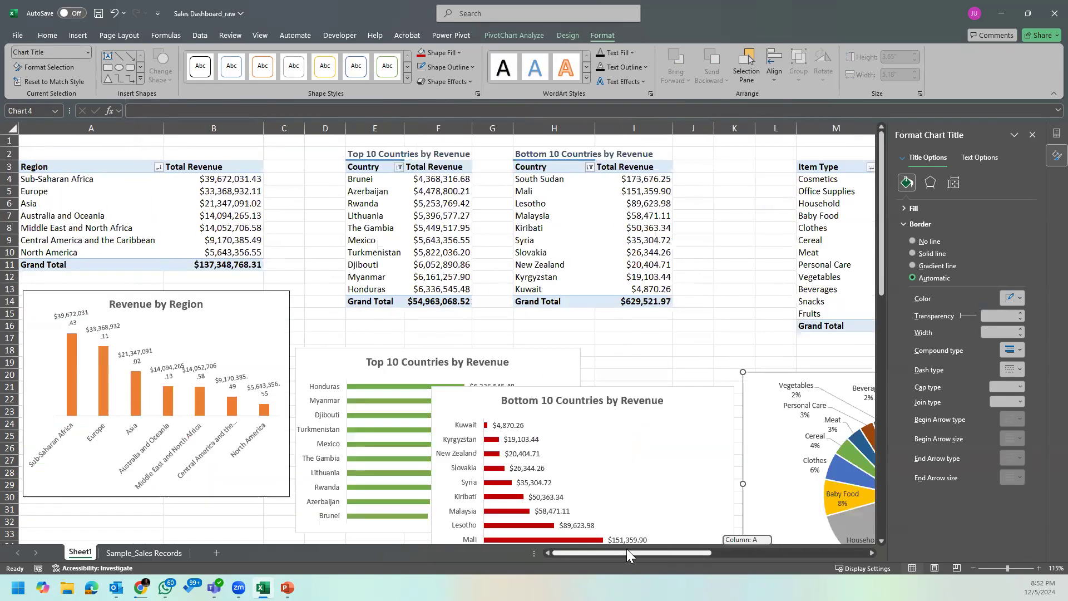
left_click(180, 304)
left_click(180, 304)
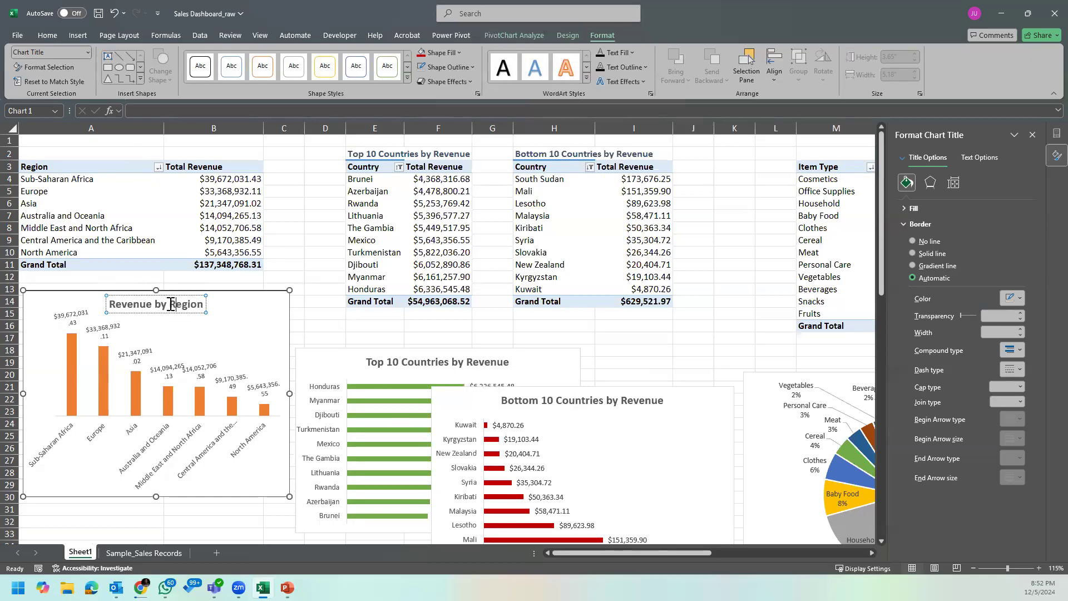
Step: Change the region column chart's title to "Region by Revenue"
left_click_drag(169, 304, 110, 303)
key("BackSpace")
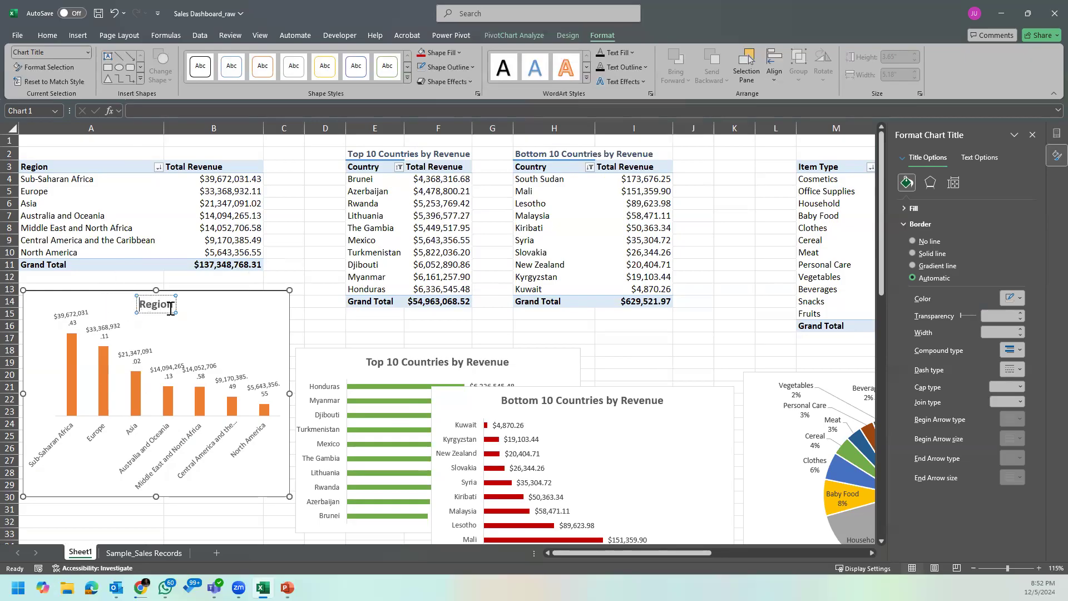
type("by")
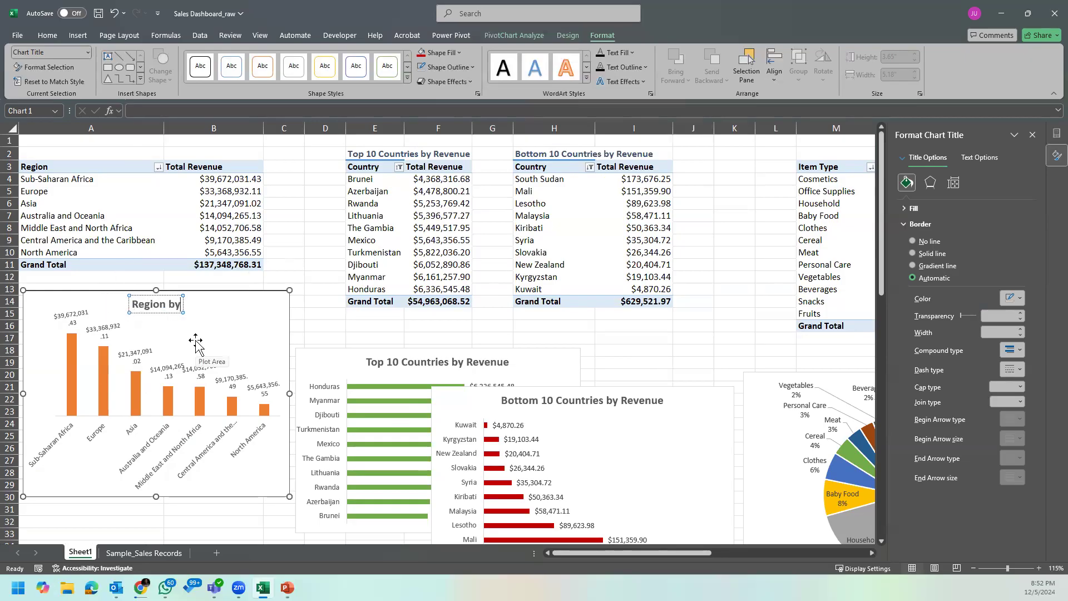
type(" Revenue")
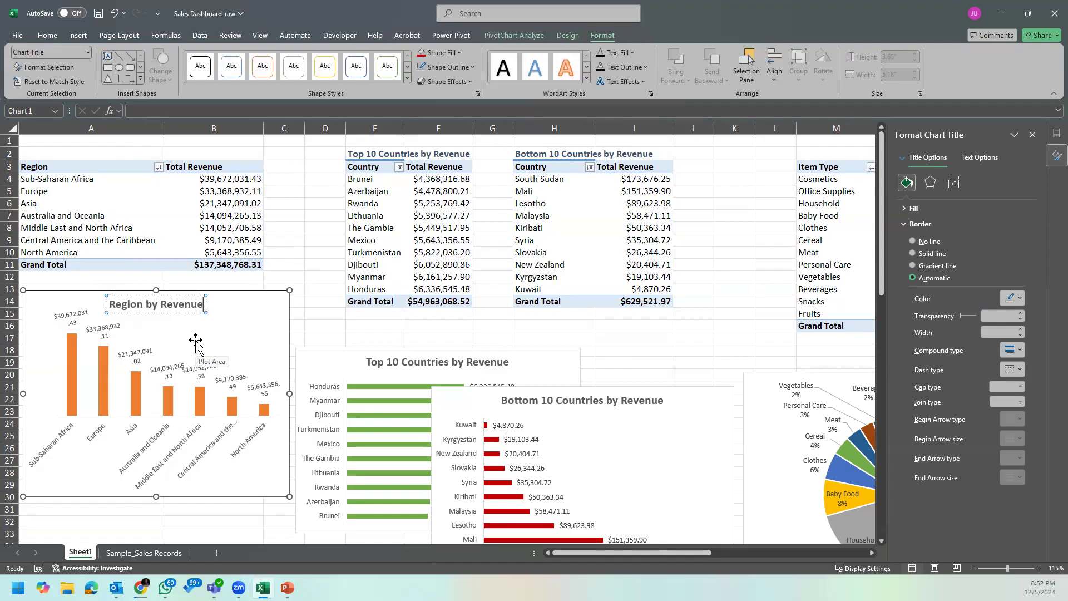
left_click(415, 328)
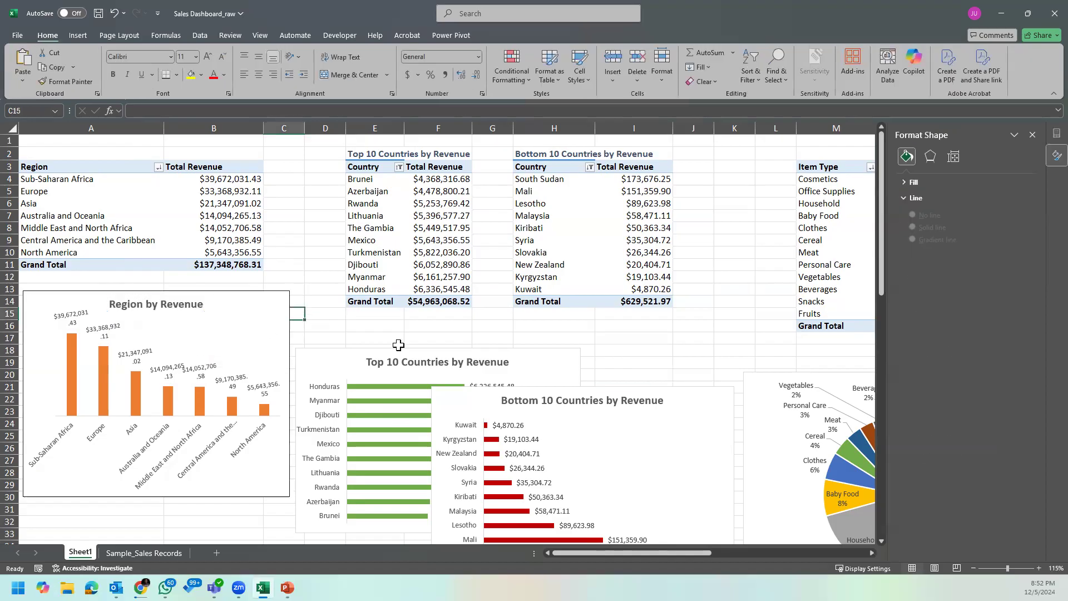
left_click(577, 336)
Step: Replace the item type pie chart's title with "Item Type by Revenue"
left_click_drag(613, 552, 704, 554)
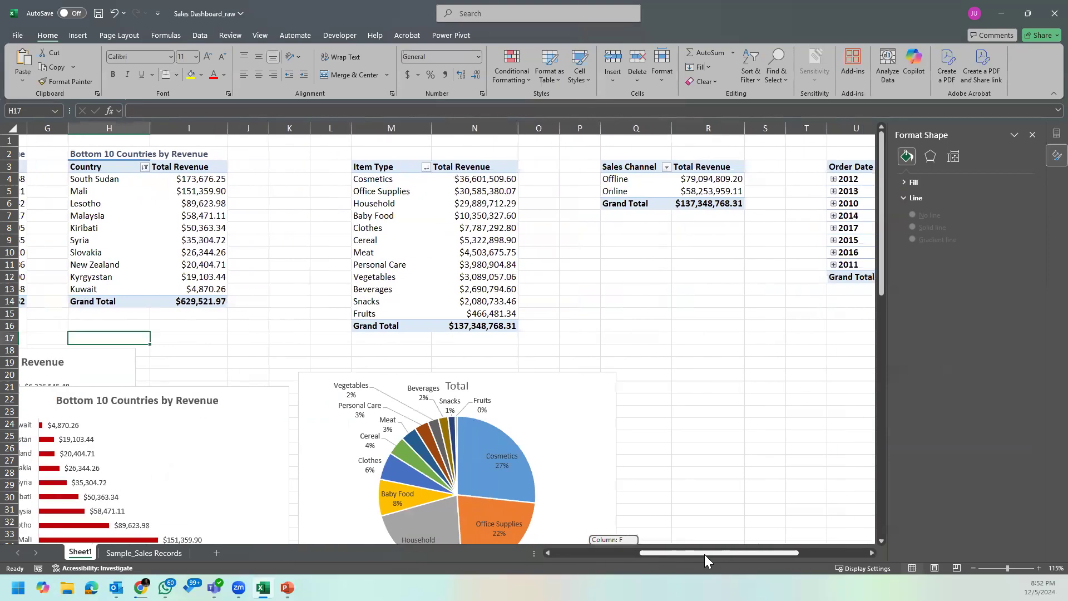
left_click(448, 390)
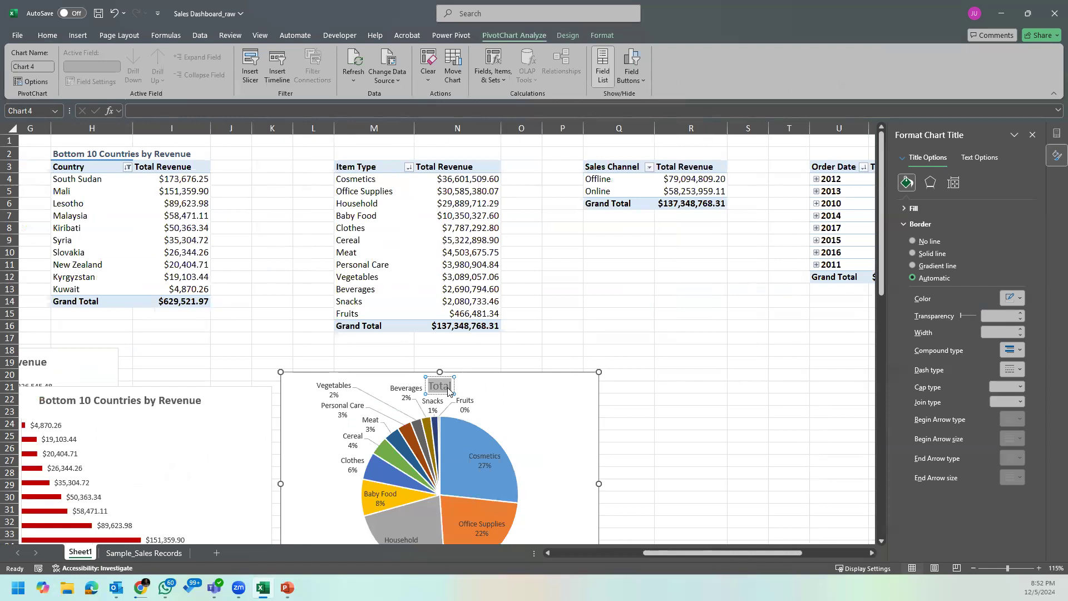
type("Item")
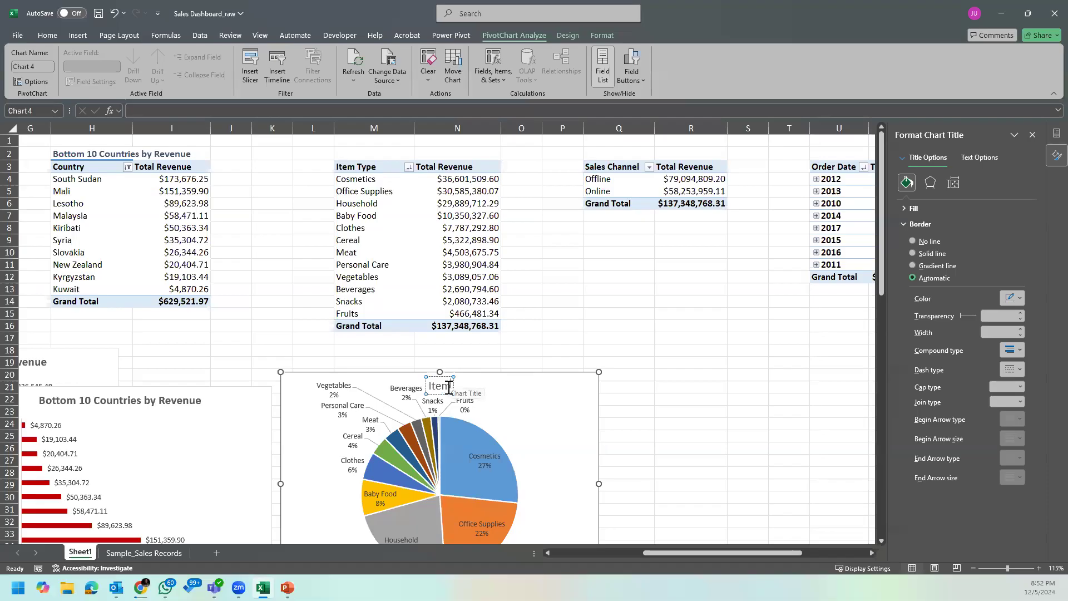
type(" Type by Revenue")
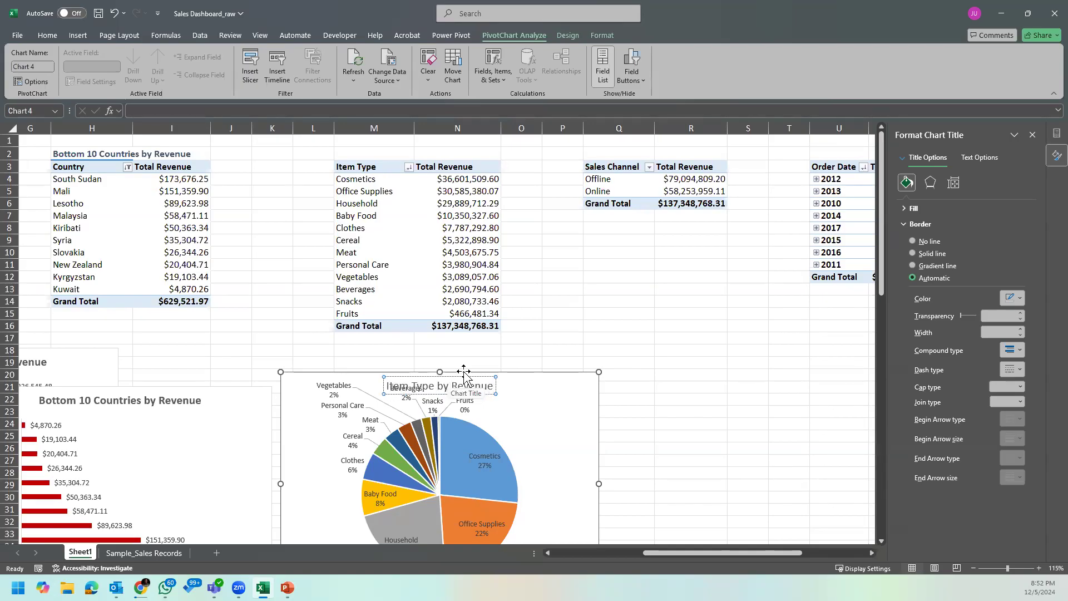
left_click(525, 401)
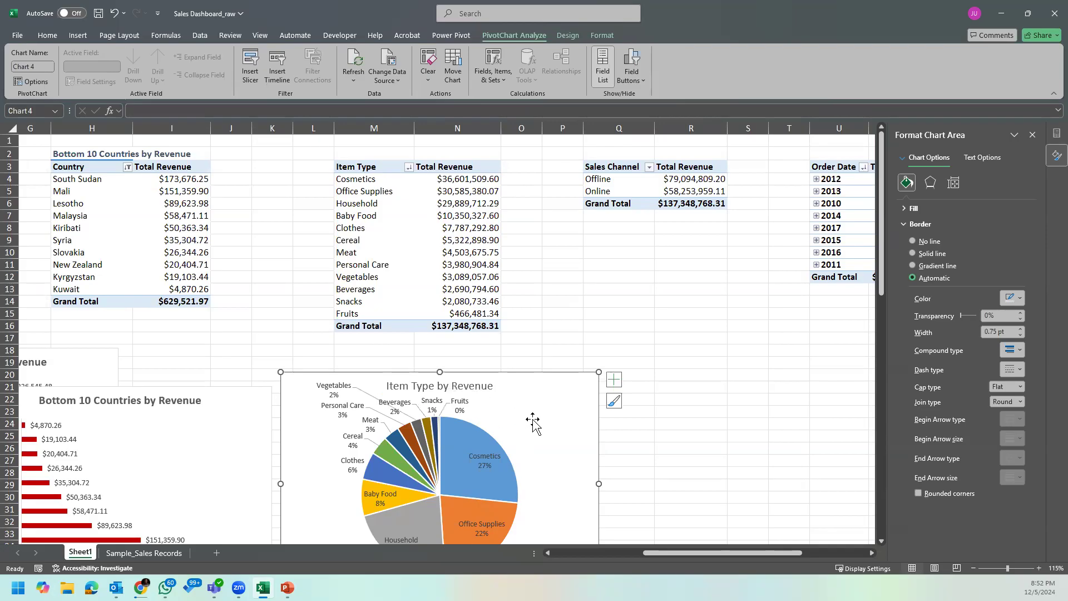
Step: Enlarge the item type pie chart slightly in height and width and make its title bold
left_click_drag(437, 367, 439, 353)
left_click_drag(595, 472, 610, 474)
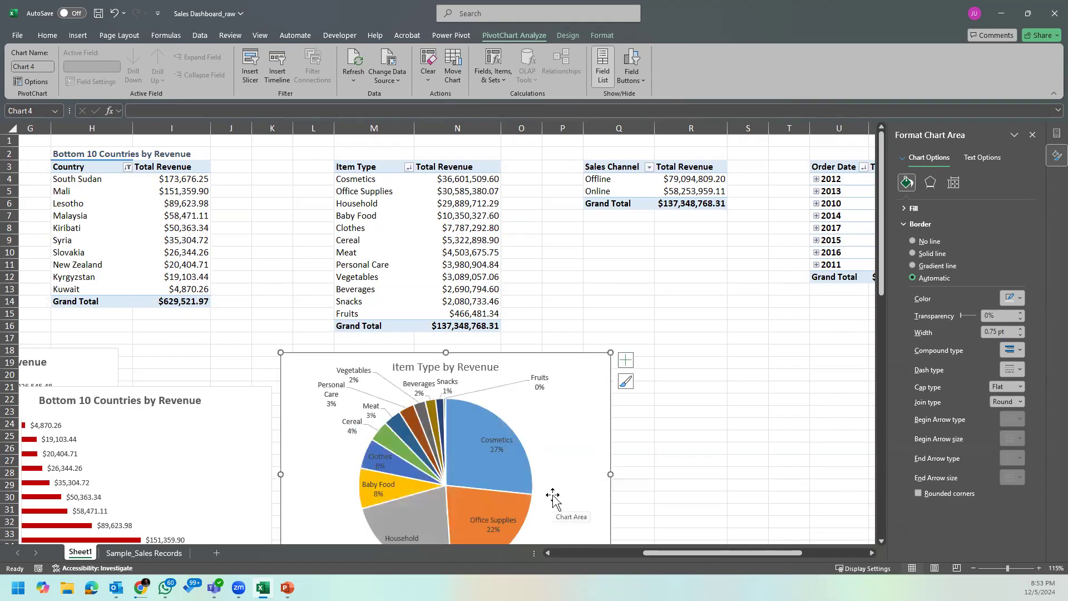
left_click(428, 370)
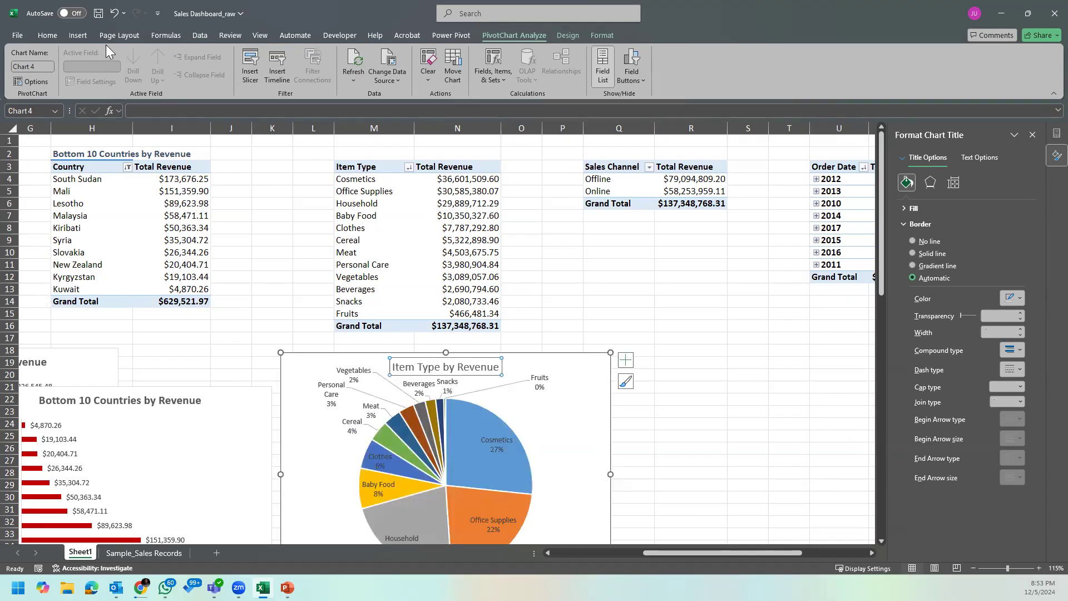
left_click(55, 32)
left_click(113, 74)
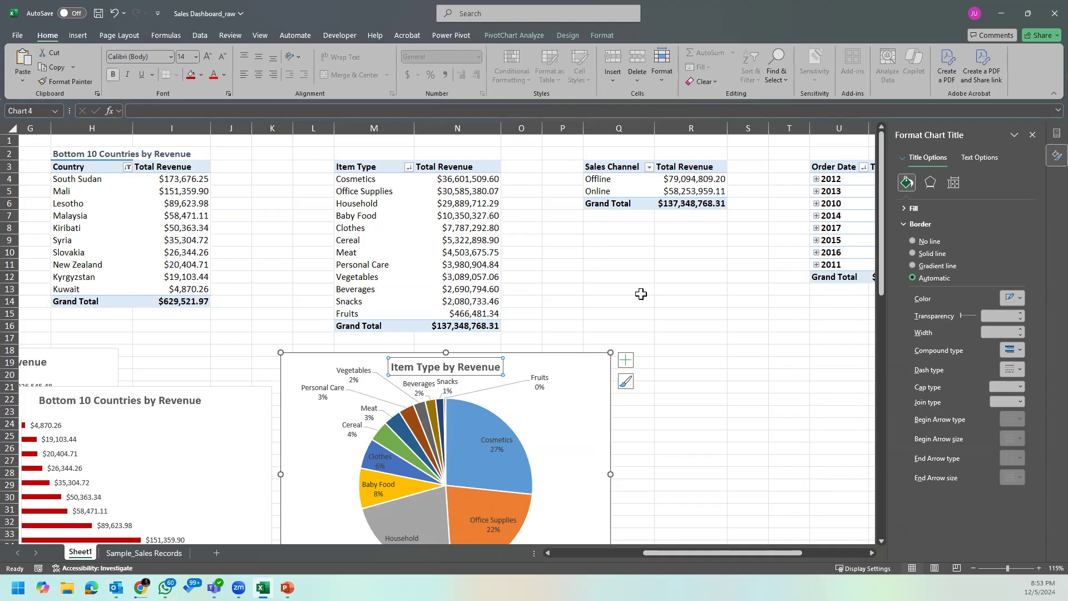
left_click(692, 363)
scroll(659, 461, "down", 2)
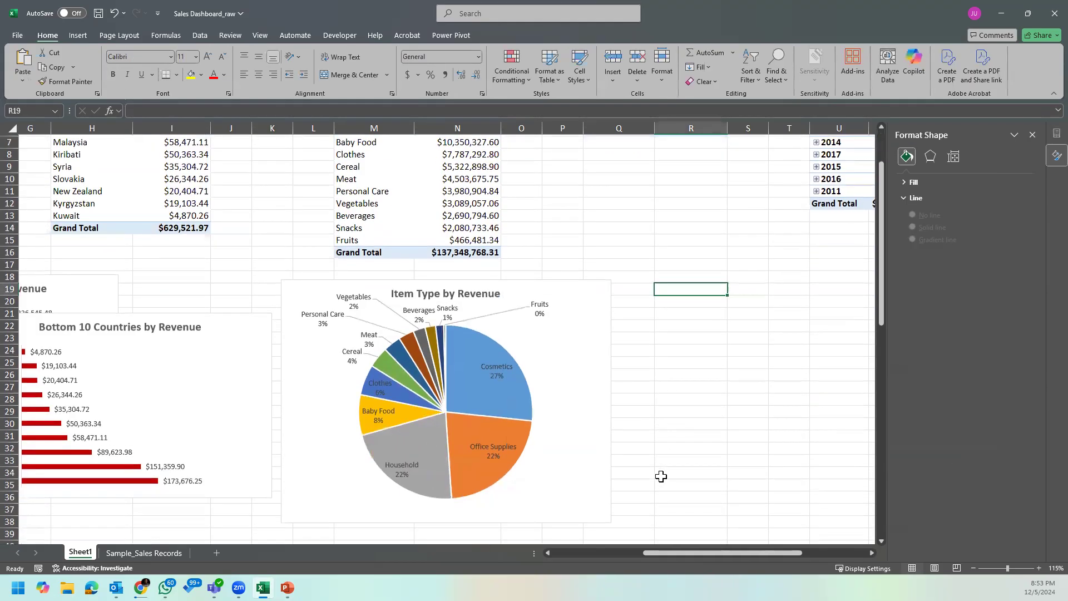
scroll(660, 476, "up", 4)
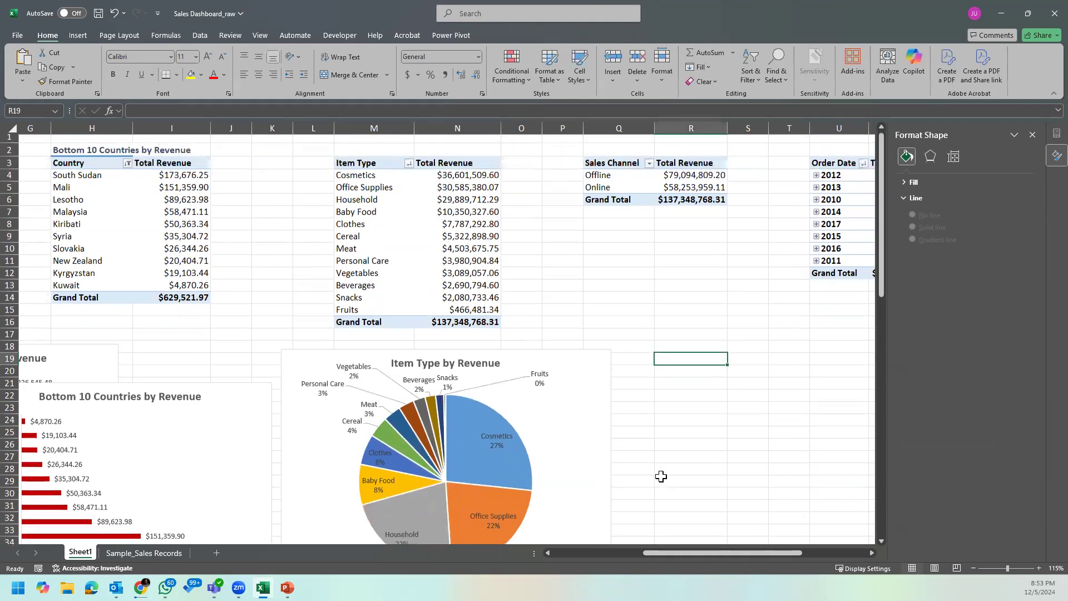
Step: Insert a Doughnut PivotChart based on the Sales Channel PivotTable
left_click_drag(737, 551, 815, 553)
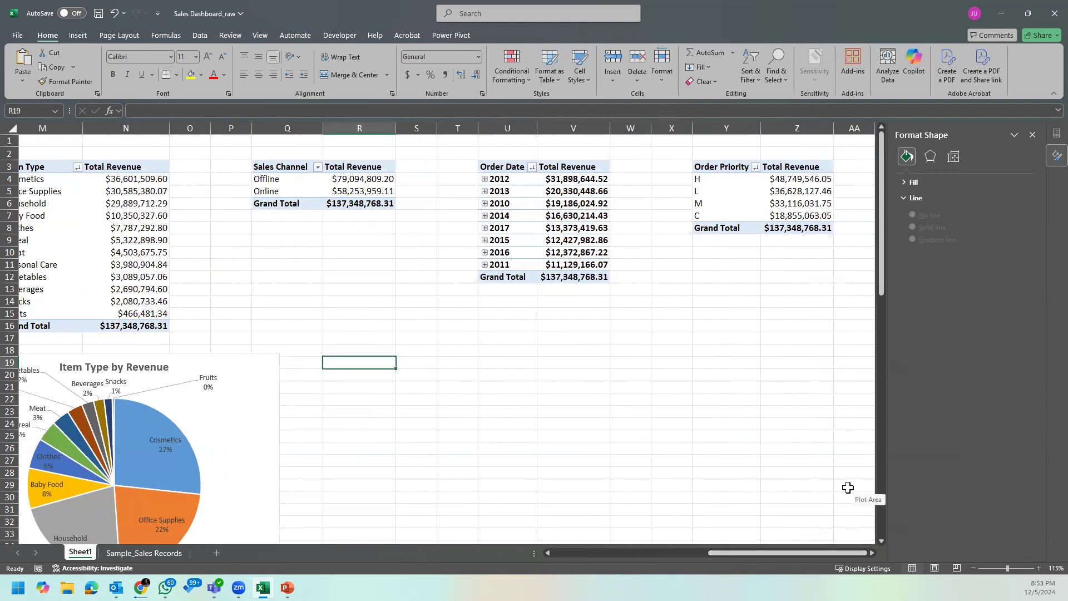
left_click(342, 179)
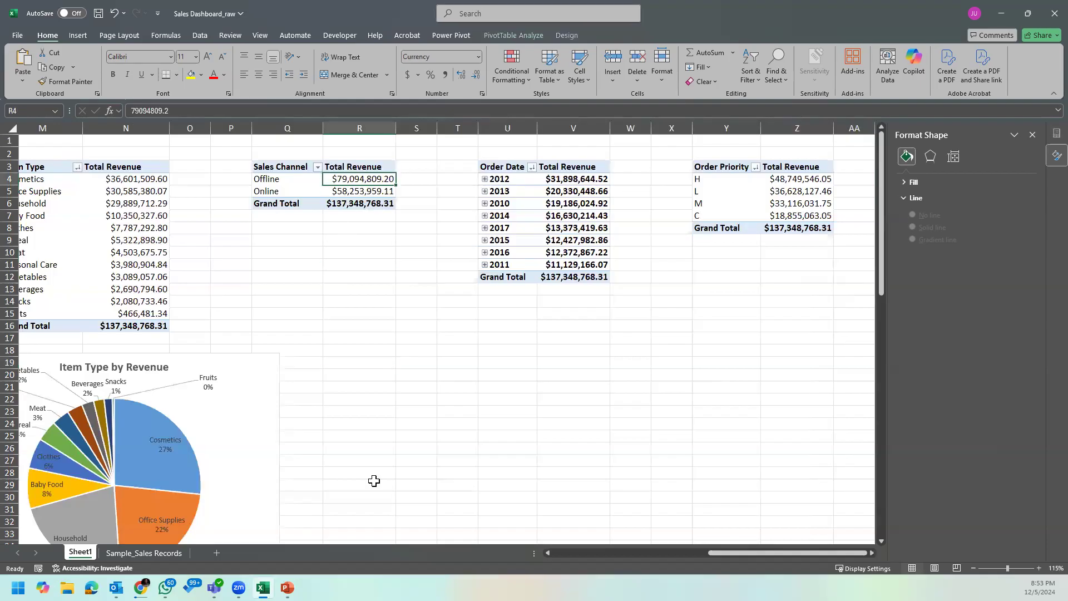
left_click(538, 38)
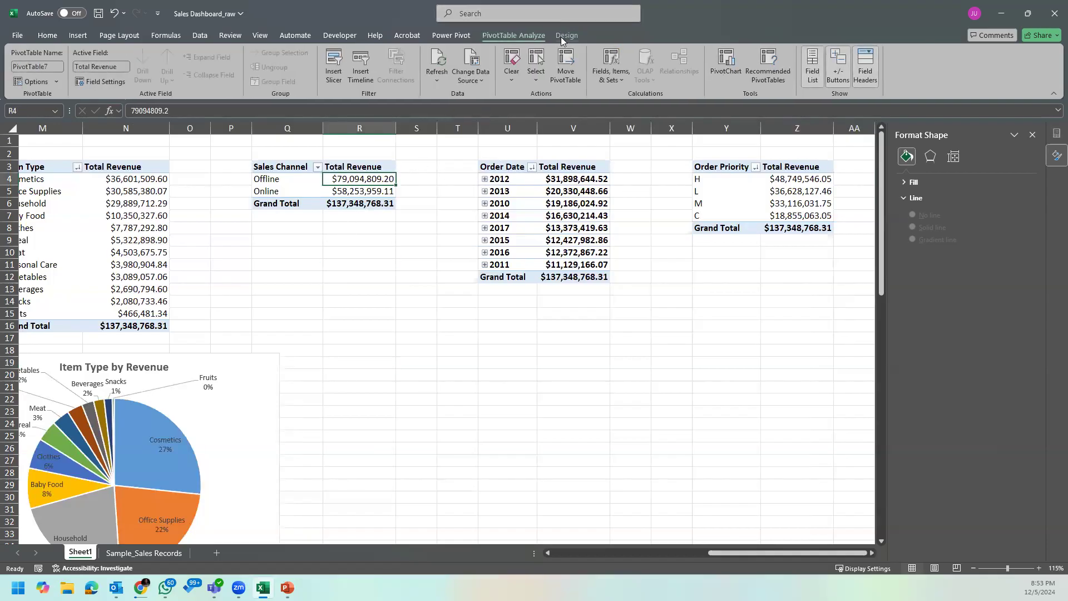
left_click(726, 65)
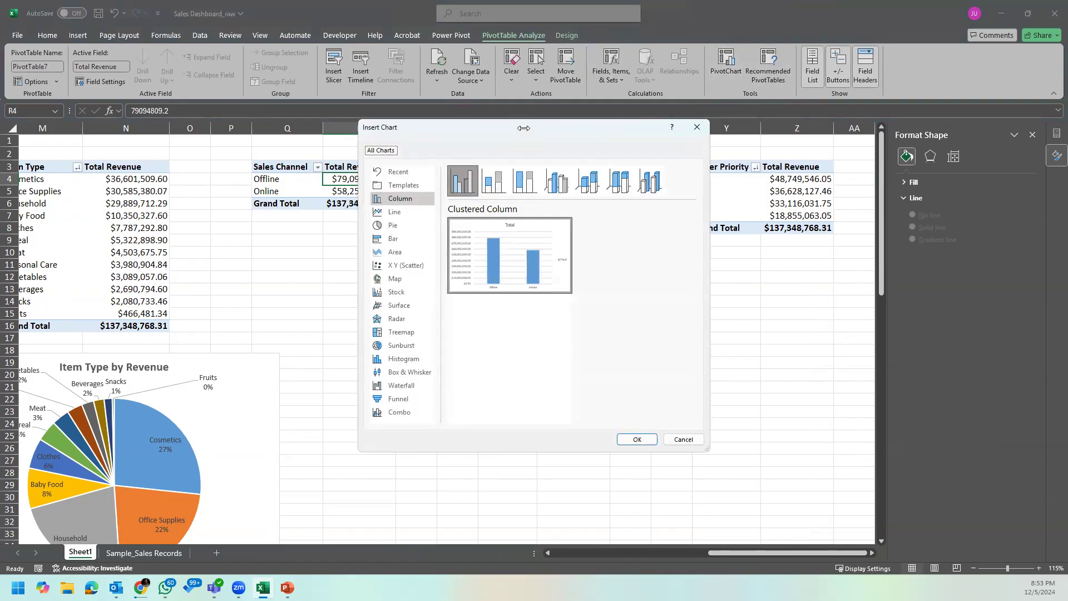
left_click_drag(523, 128, 486, 197)
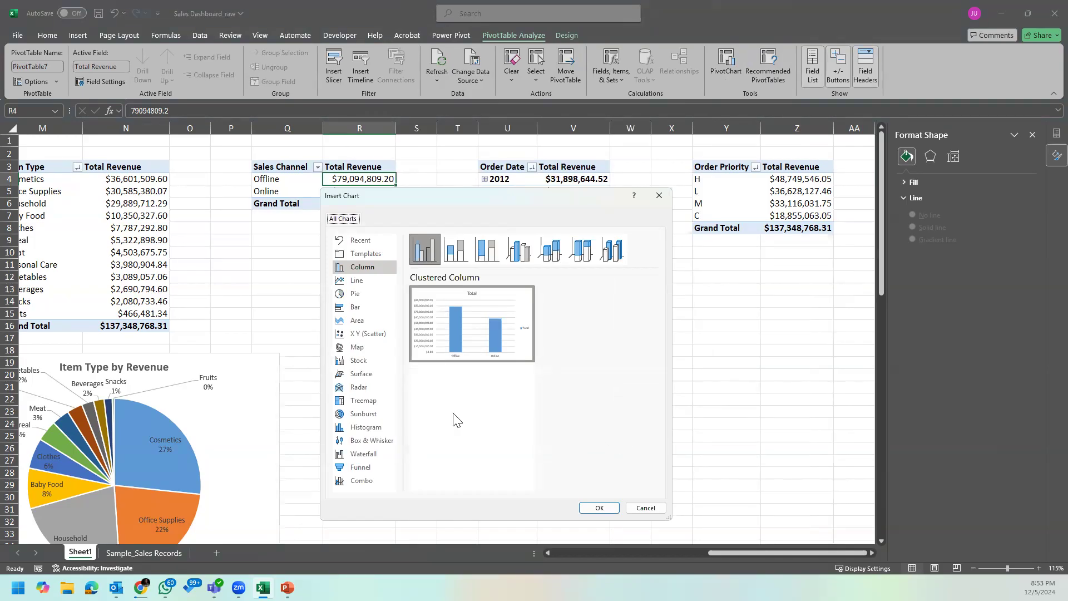
left_click(355, 294)
left_click(539, 252)
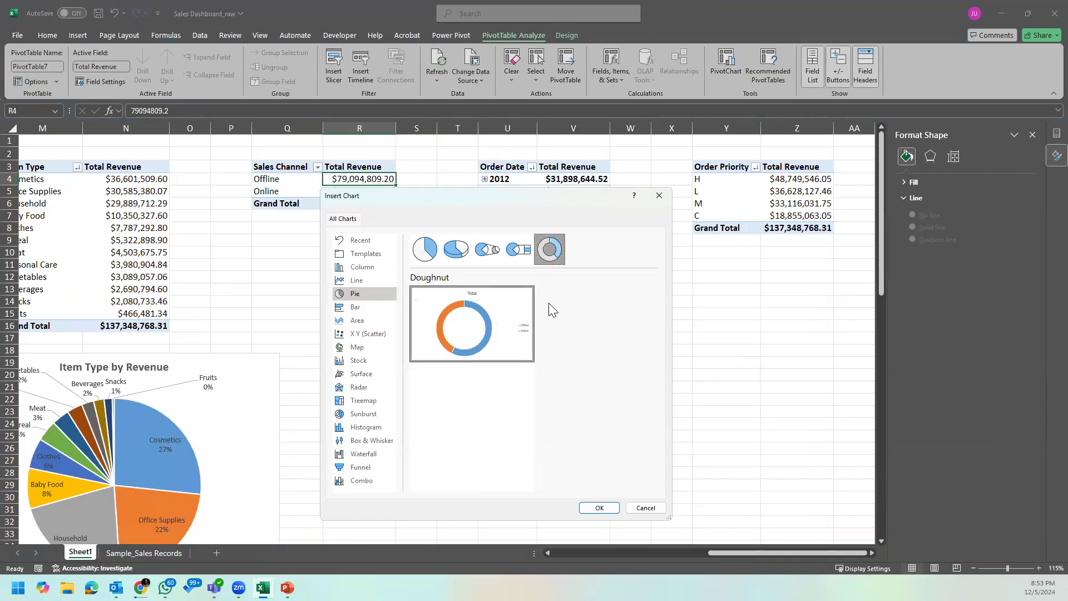
left_click(597, 507)
Step: Move the doughnut chart below the Sales Channel and Order Date PivotTables and hide all its field buttons
mouse_move(488, 259)
left_mouse_down()
mouse_move(503, 343)
mouse_move(503, 306)
left_mouse_up()
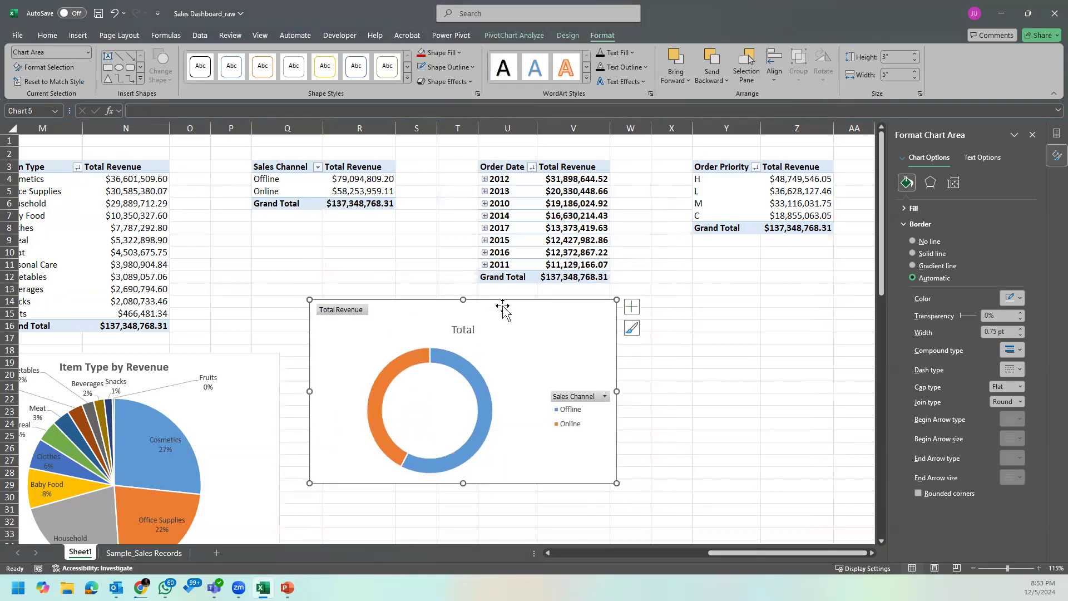
left_click(485, 387)
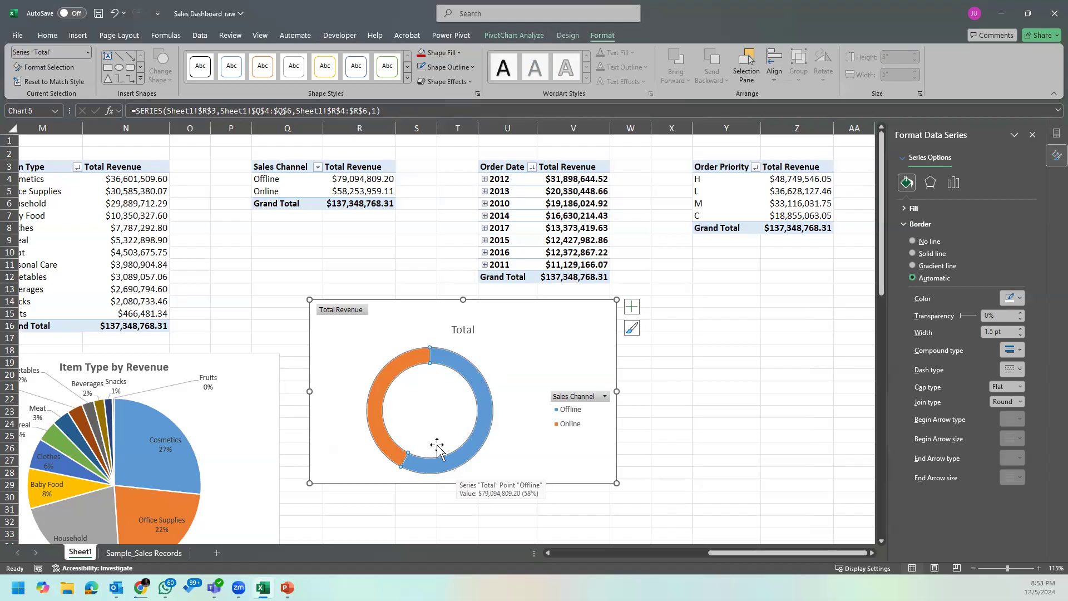
right_click(595, 396)
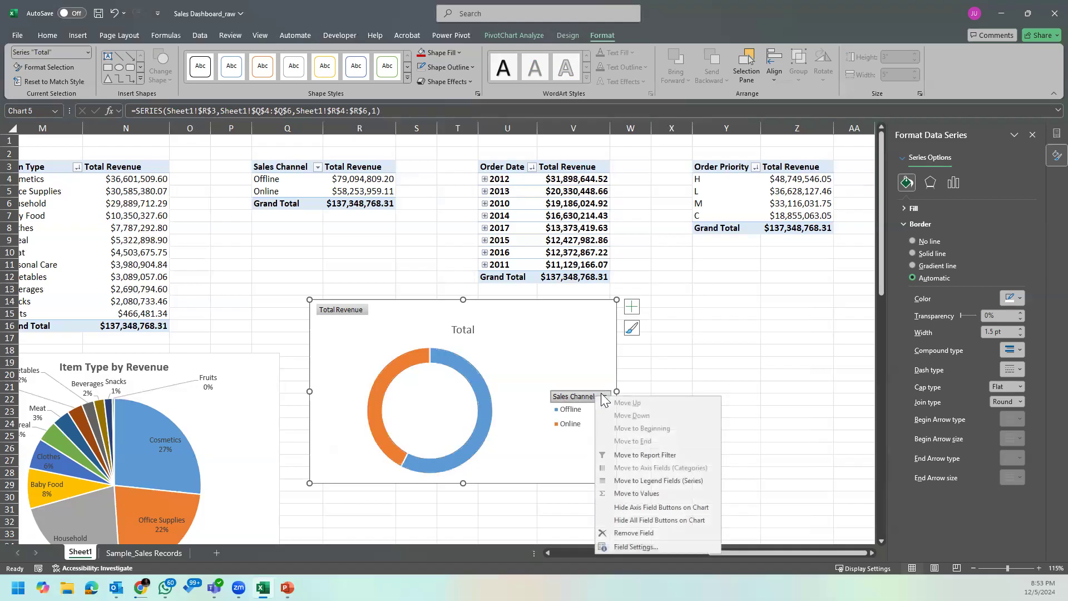
left_click(656, 514)
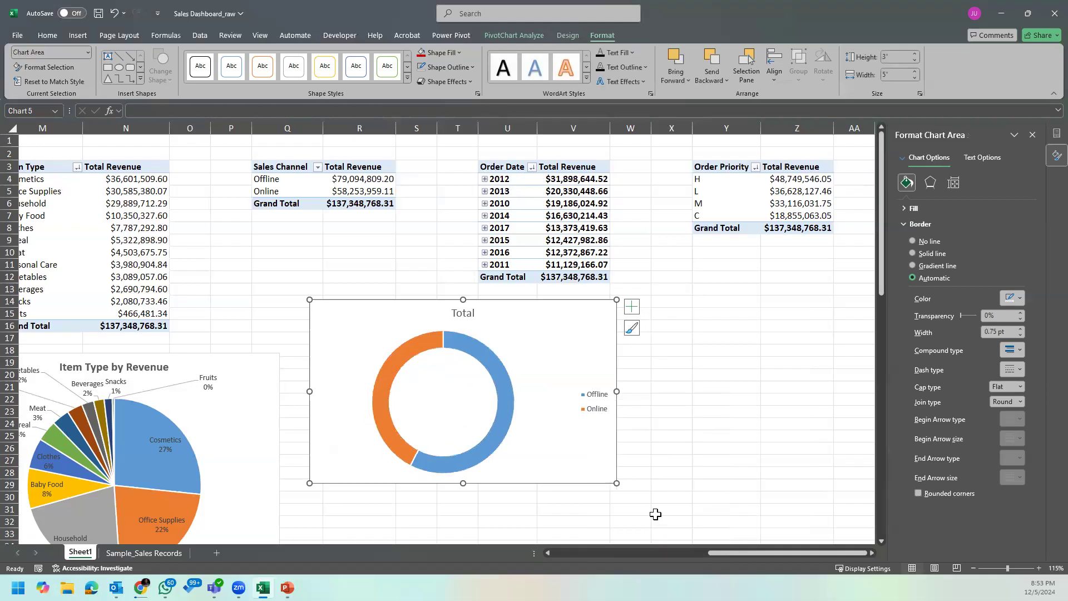
Step: Set the doughnut series' hole size to 55% and its explosion to 10%
left_click(503, 417)
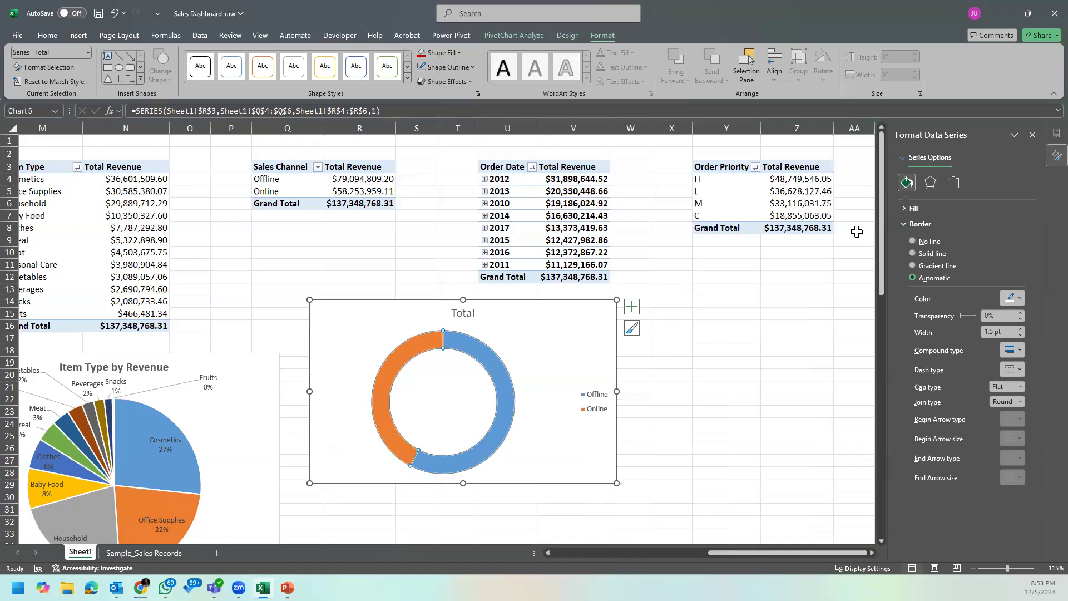
left_click(953, 182)
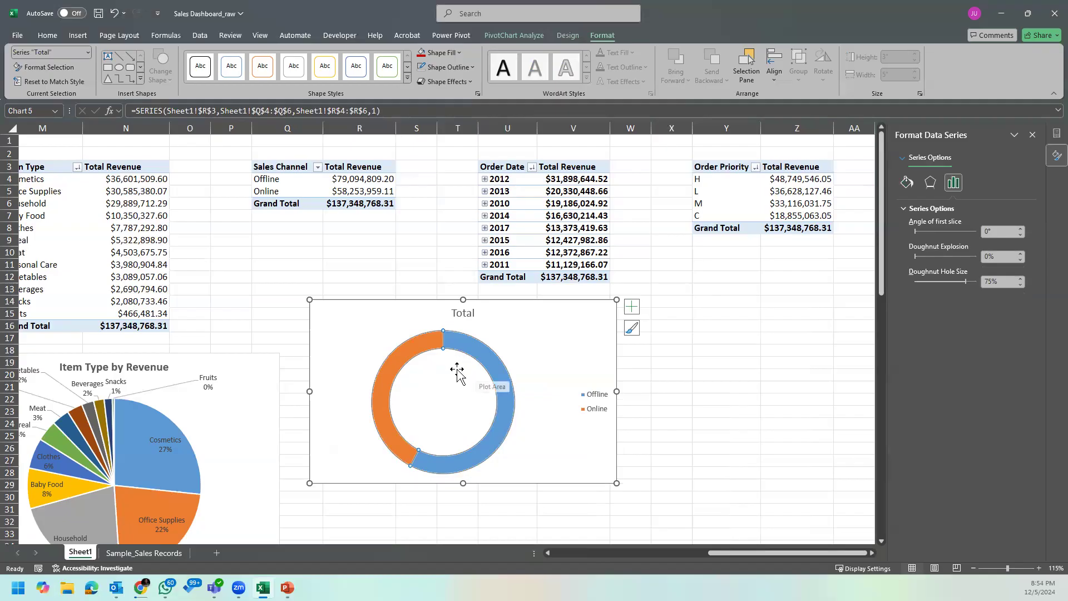
left_click(934, 256)
left_click_drag(916, 259, 899, 258)
left_click_drag(963, 279, 950, 282)
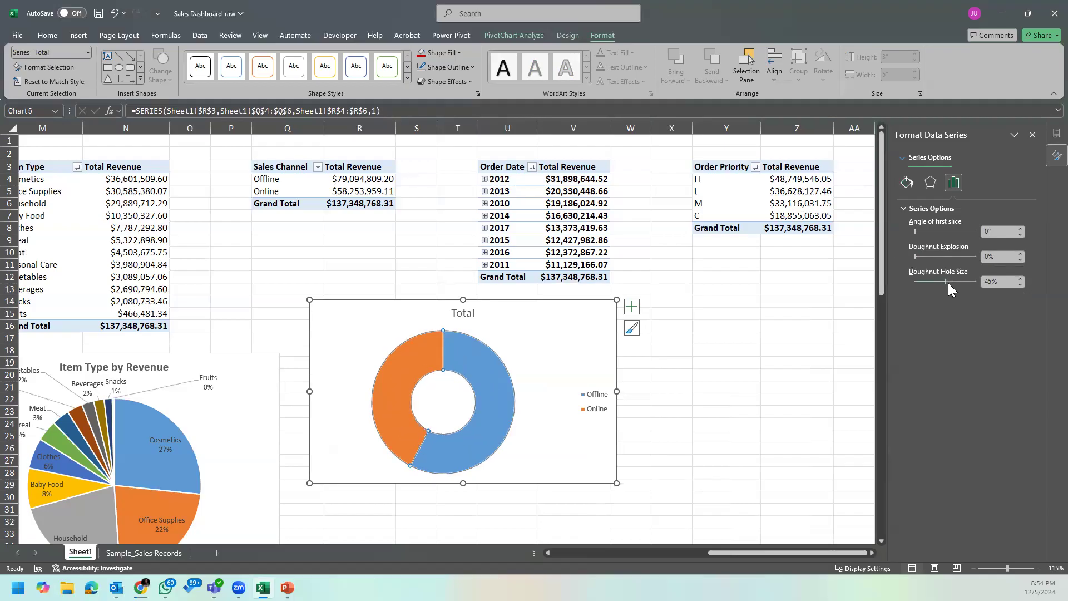
left_click(950, 280)
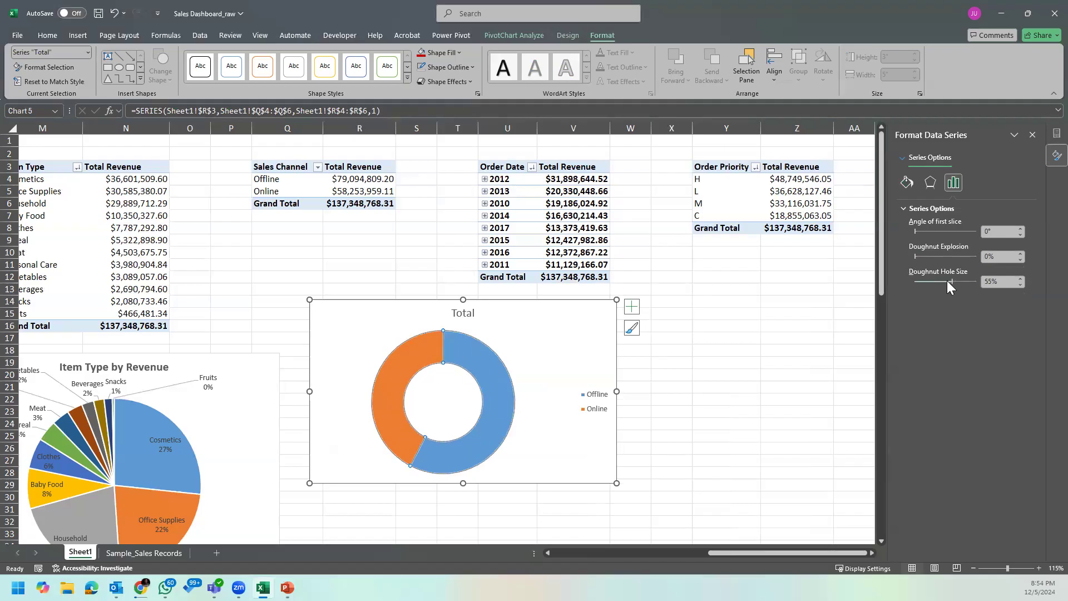
left_click(920, 255)
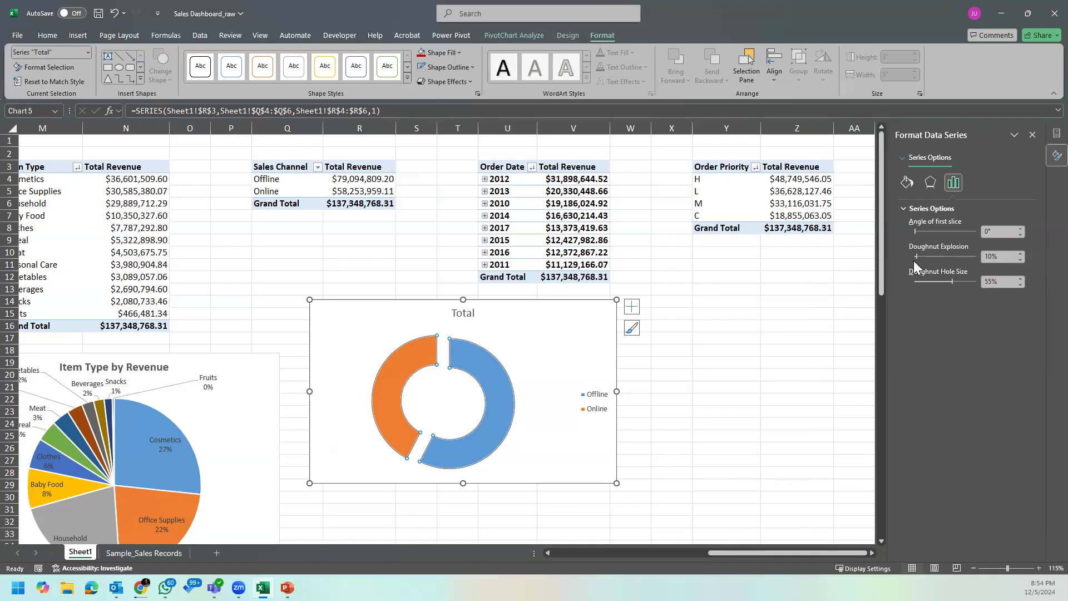
Step: Add data labels to the doughnut series in the Data Callout style
left_click(529, 366)
left_click(489, 380)
left_click(632, 307)
left_click(660, 335)
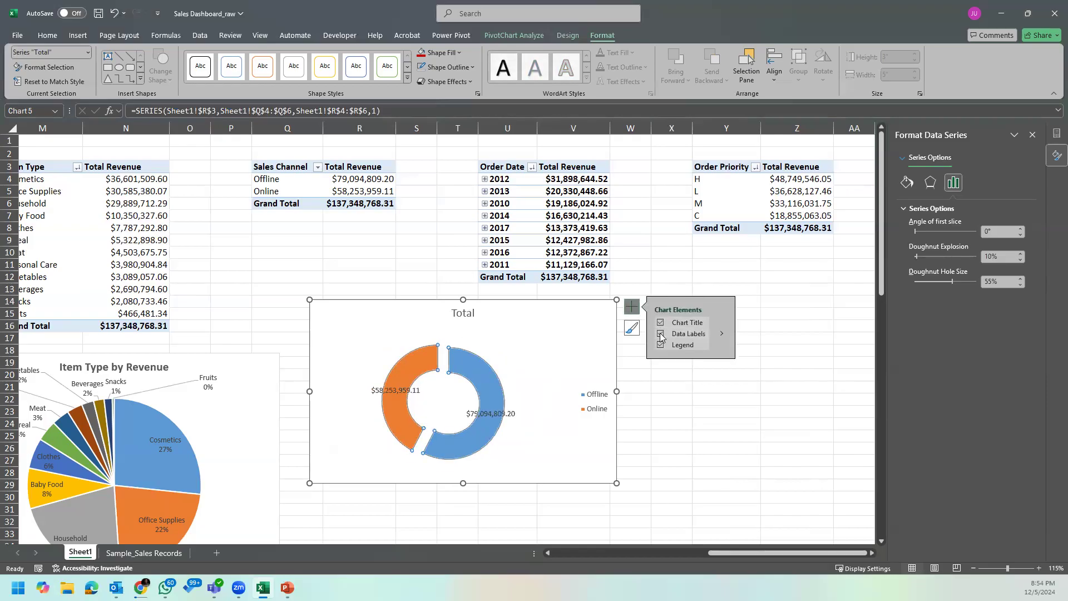
left_click(719, 337)
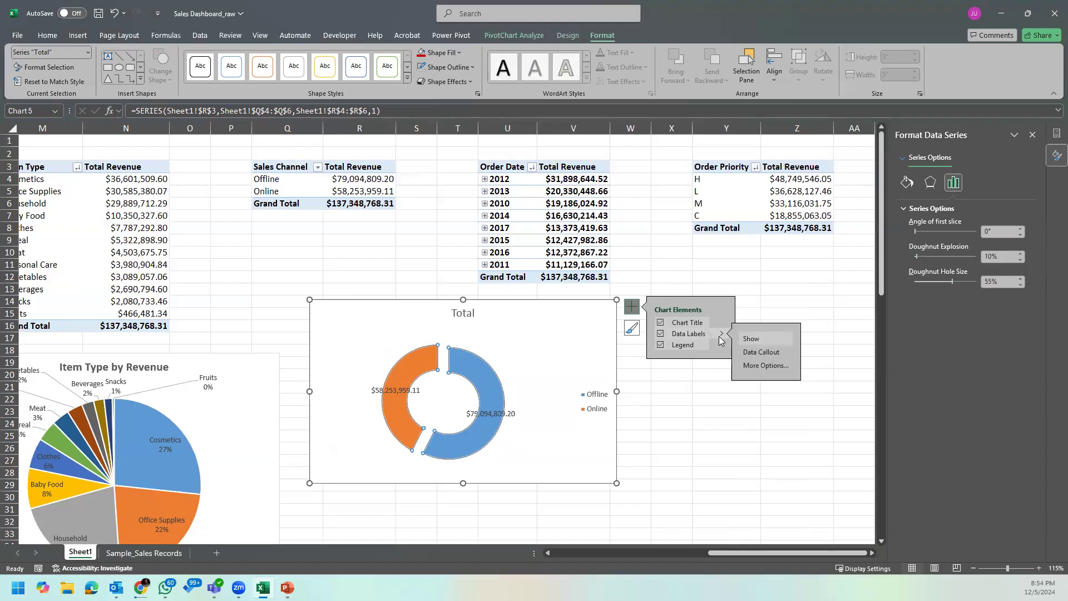
left_click(762, 356)
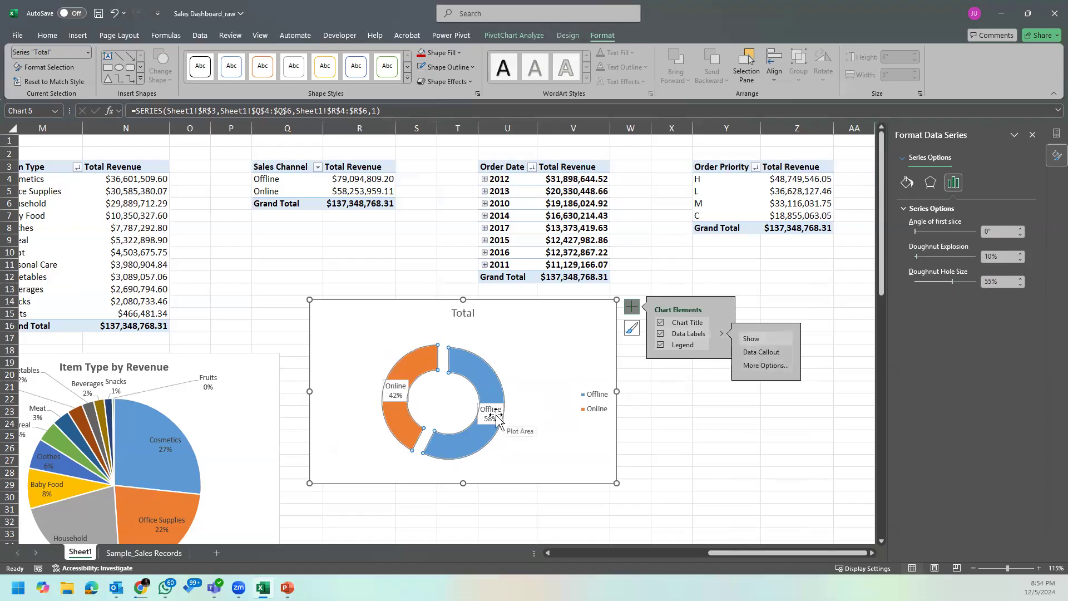
left_click(517, 395)
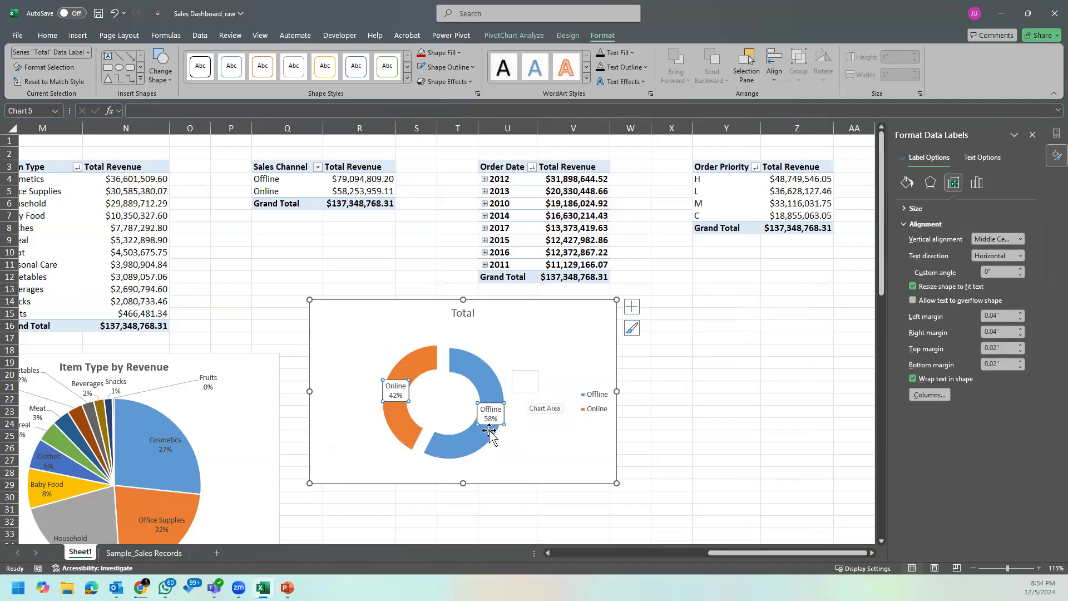
left_click(544, 426)
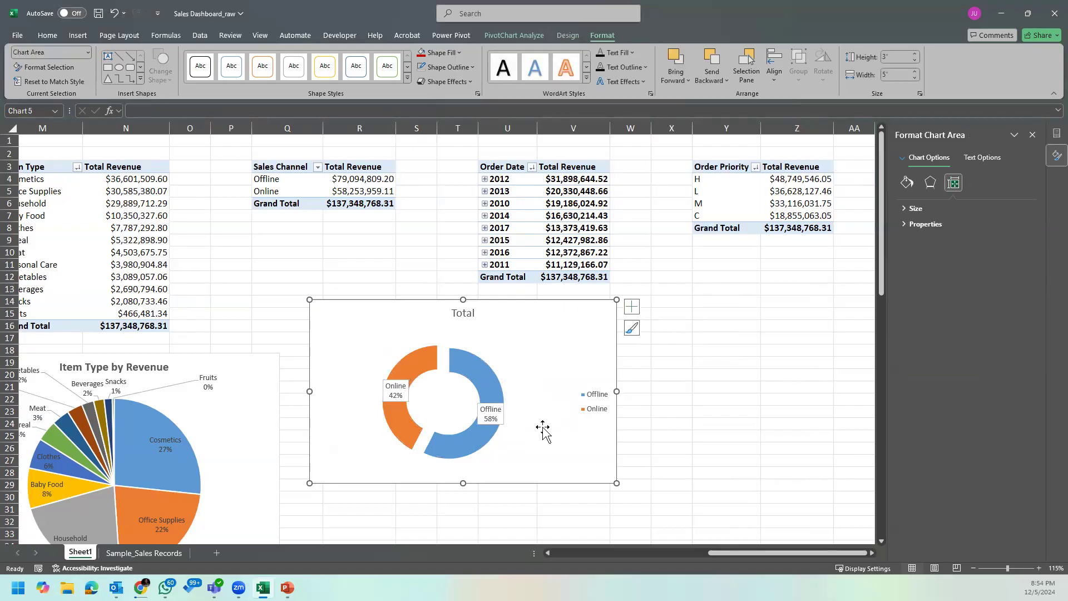
Step: Remove the shape fill from the doughnut chart's data labels
left_click(494, 425)
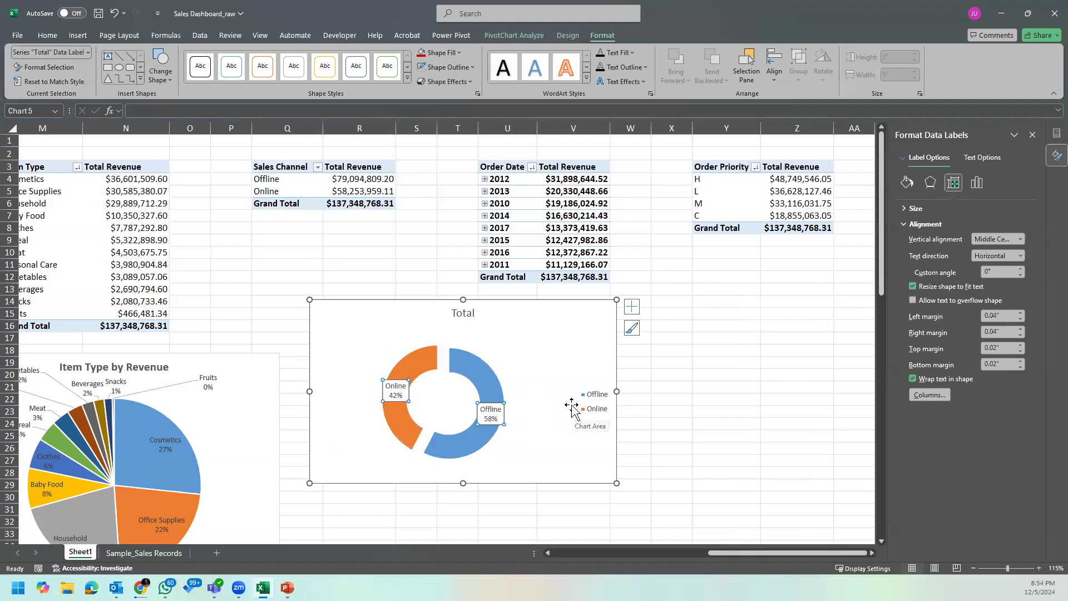
left_click(632, 307)
left_click(722, 333)
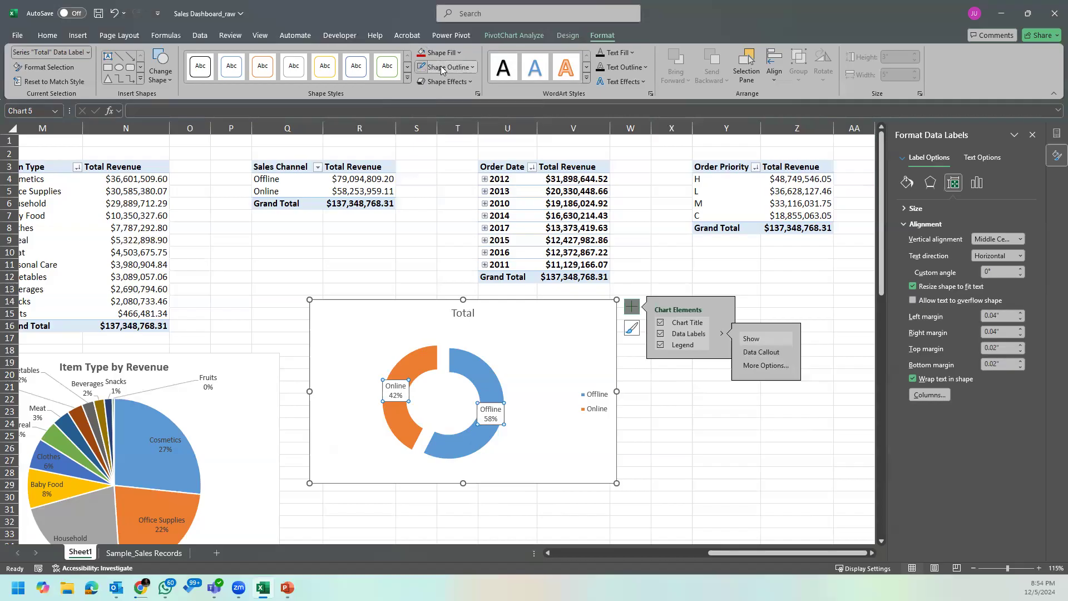
left_click(458, 53)
left_click(453, 217)
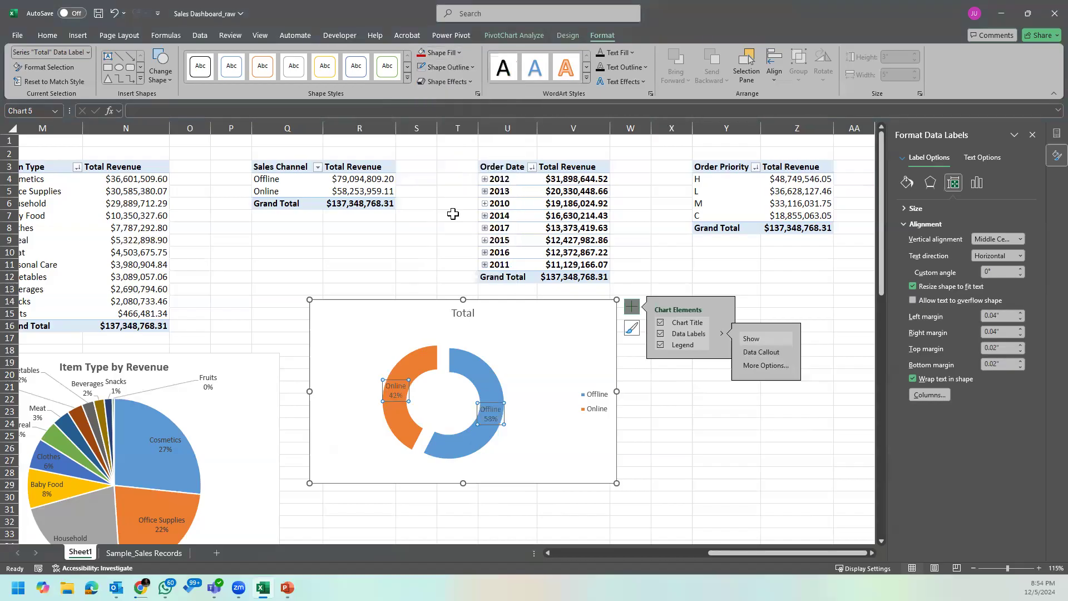
left_click(569, 440)
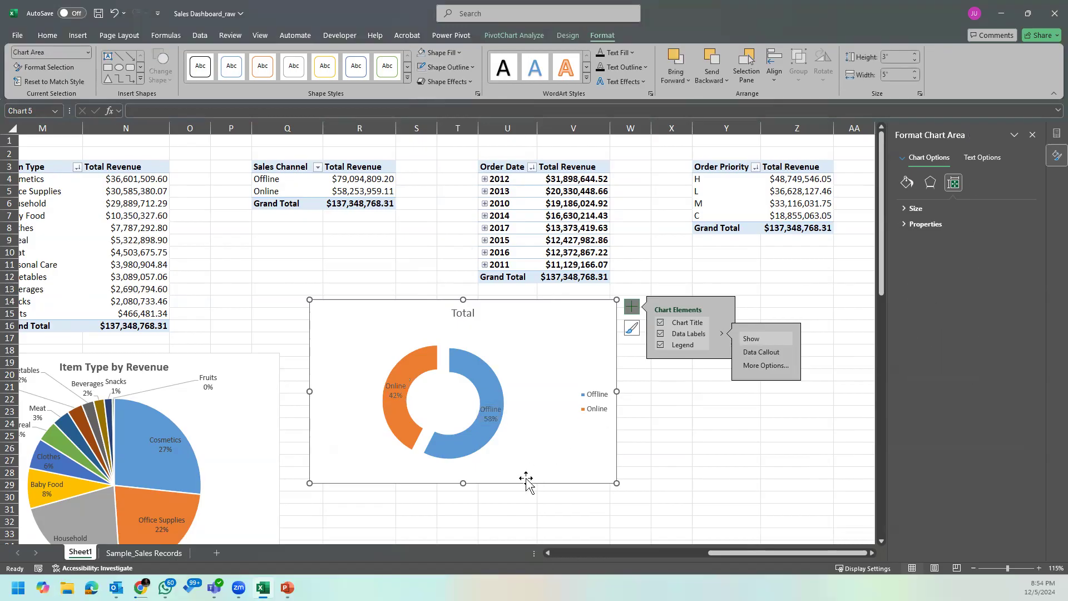
Step: Remove the explosion from the doughnut series so its slices sit together
left_click(482, 443)
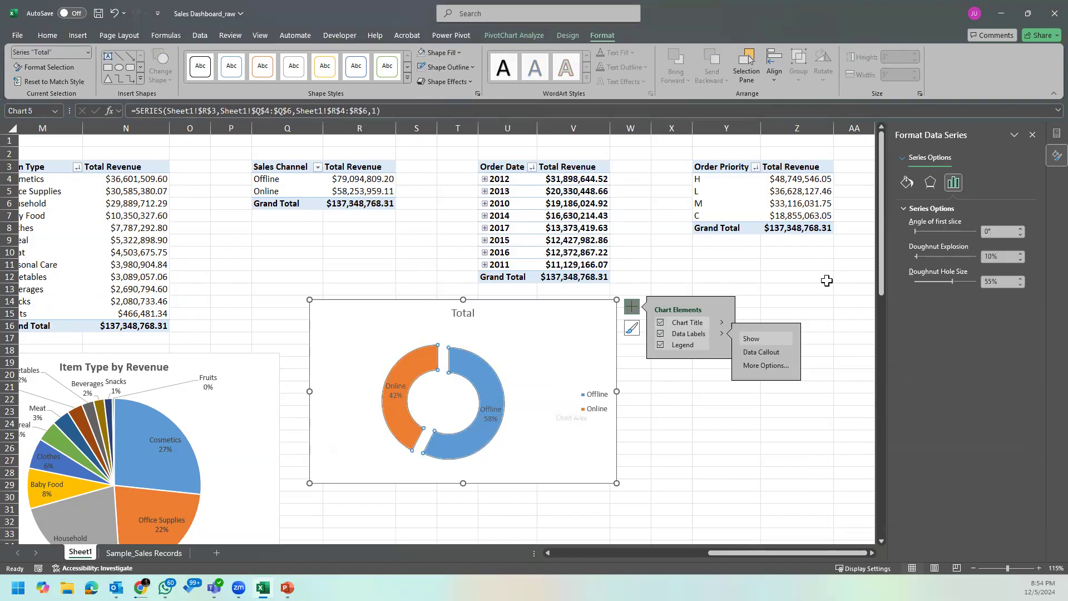
left_click_drag(916, 257, 905, 257)
Step: Set the doughnut data labels' font color to Automatic and make them bold
left_click(494, 418)
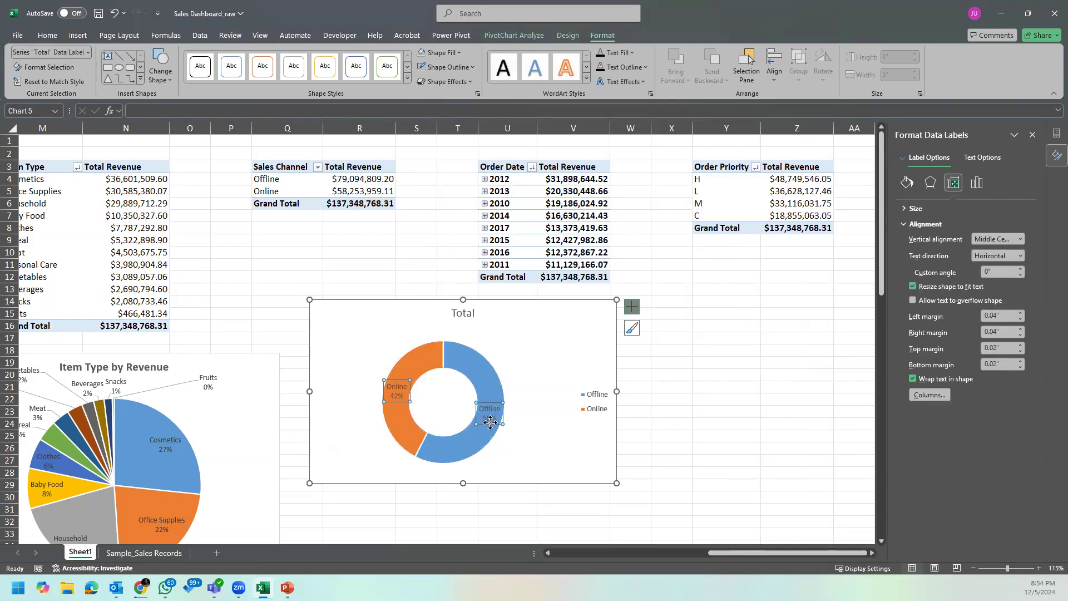
left_click(45, 36)
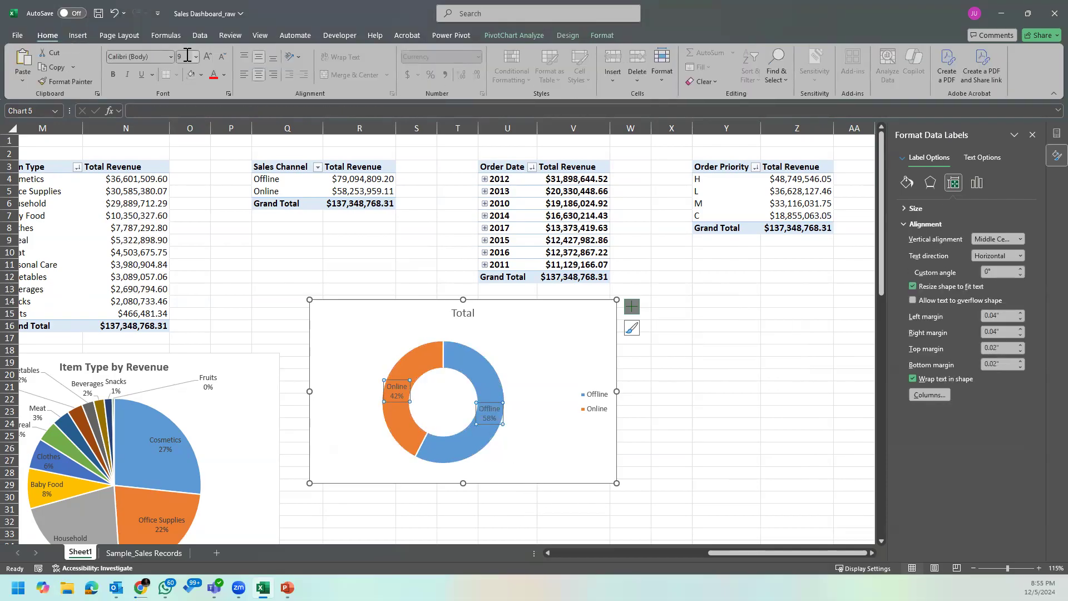
left_click(201, 75)
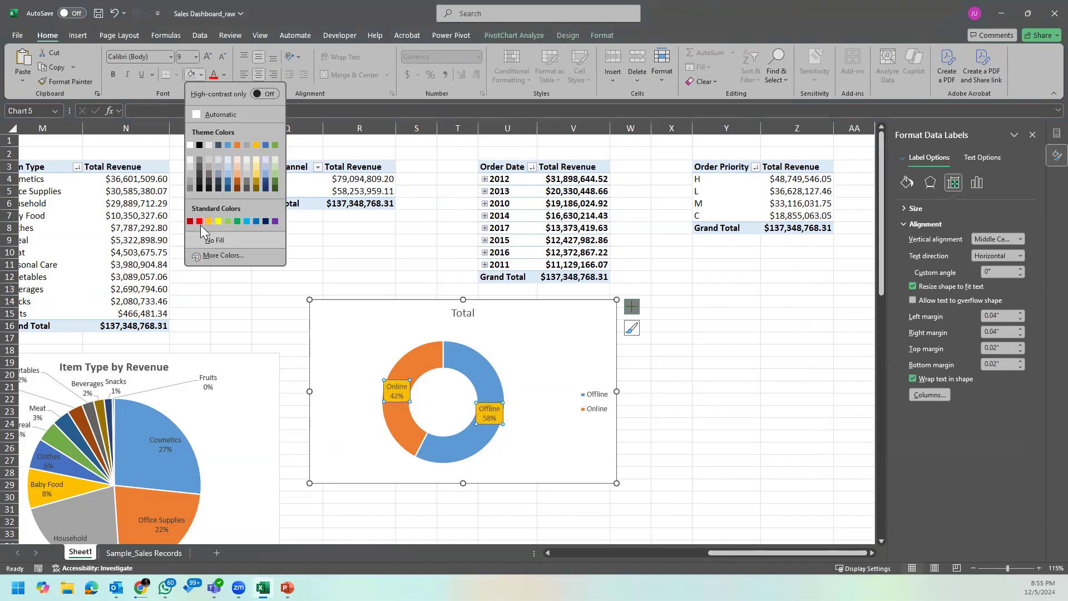
left_click(223, 74)
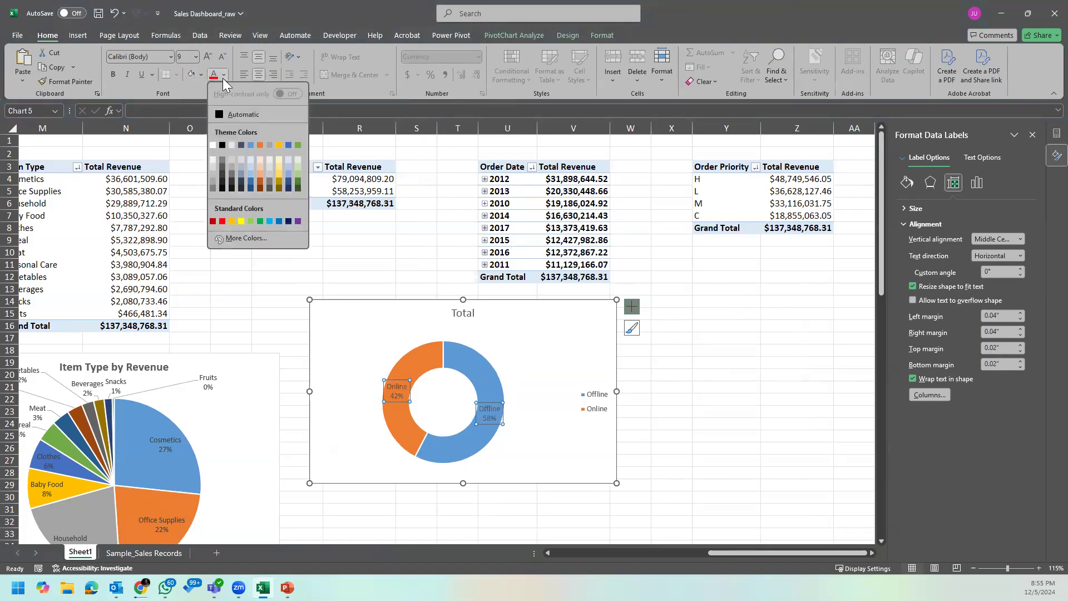
left_click(217, 112)
left_click(112, 74)
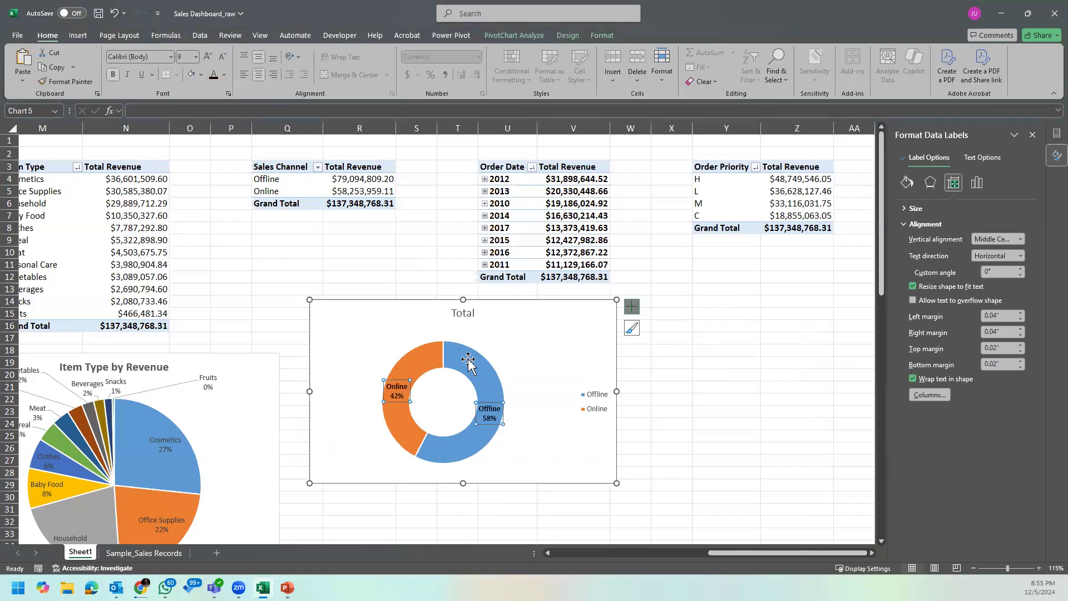
left_click(567, 442)
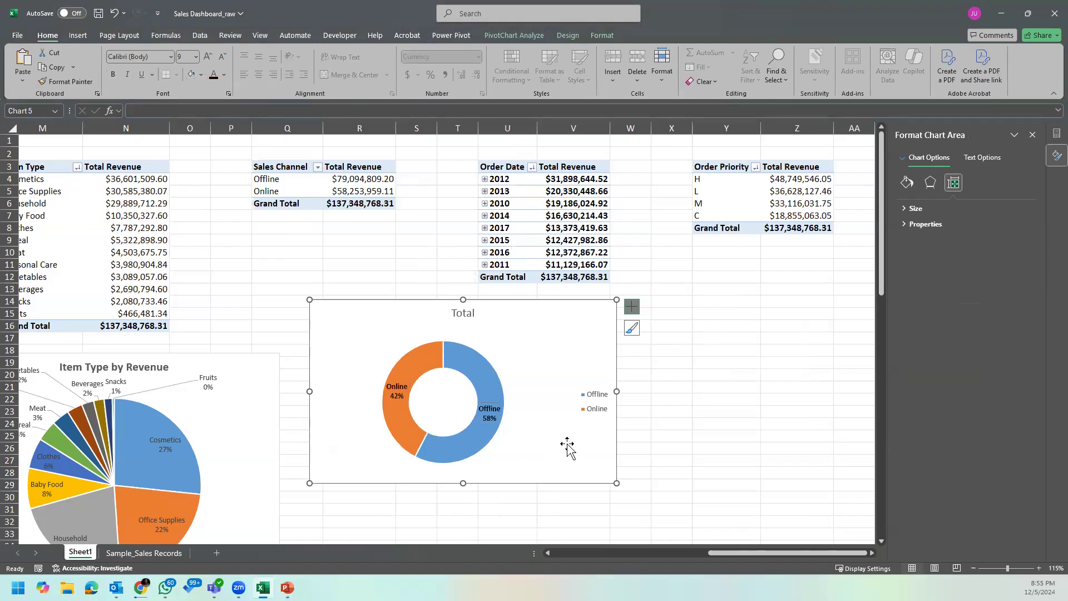
Step: Delete the doughnut chart's legend and narrow the chart slightly
left_click(588, 403)
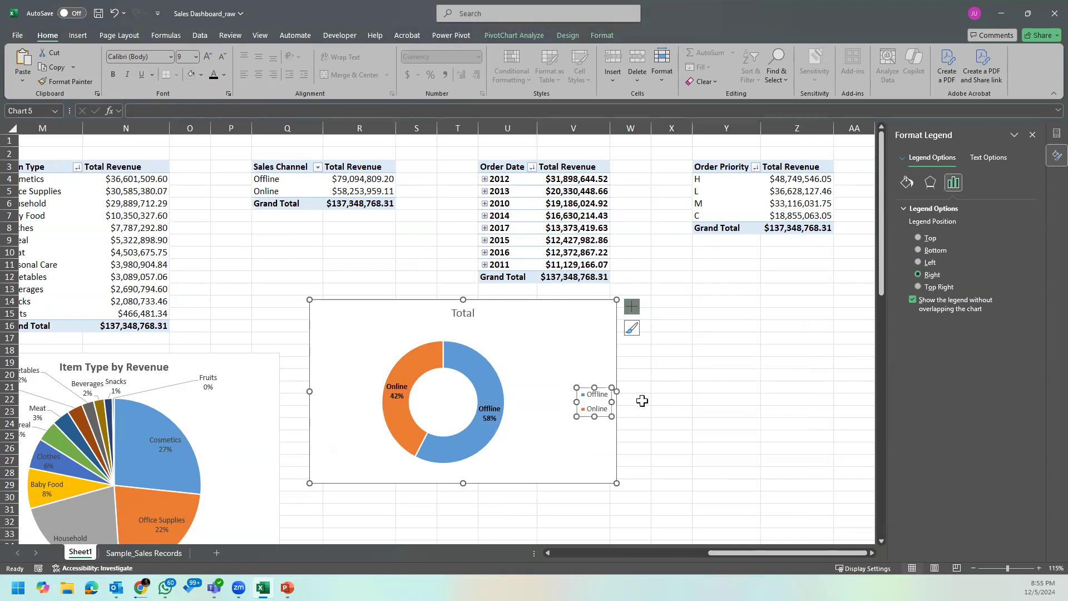
key("Delete")
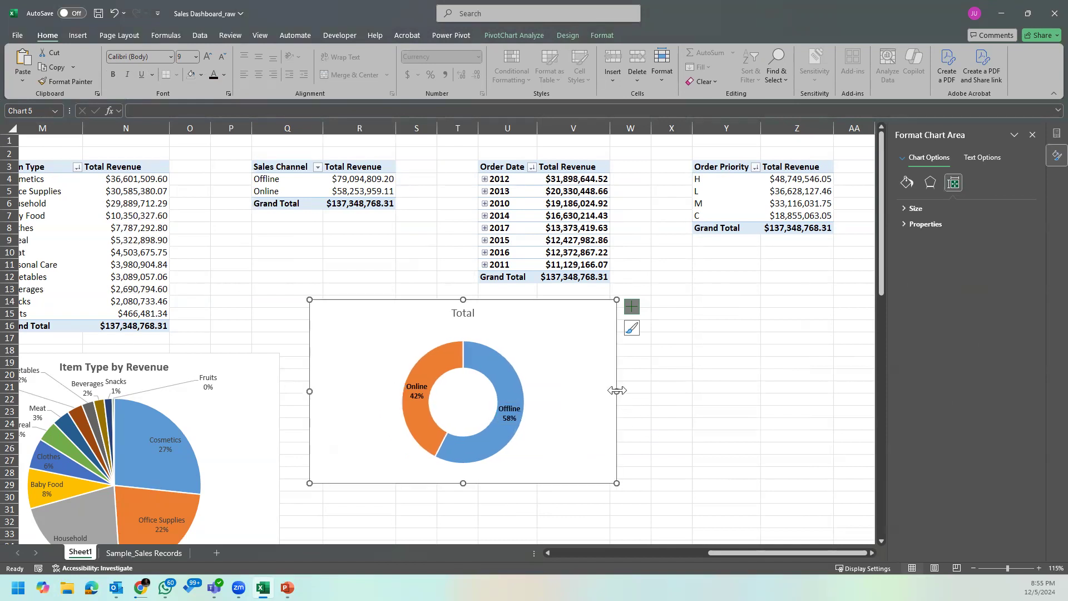
left_click_drag(613, 400, 583, 401)
Step: Remove bold from the doughnut's data labels and move the chart down to about the pie chart's top edge
left_click(493, 414)
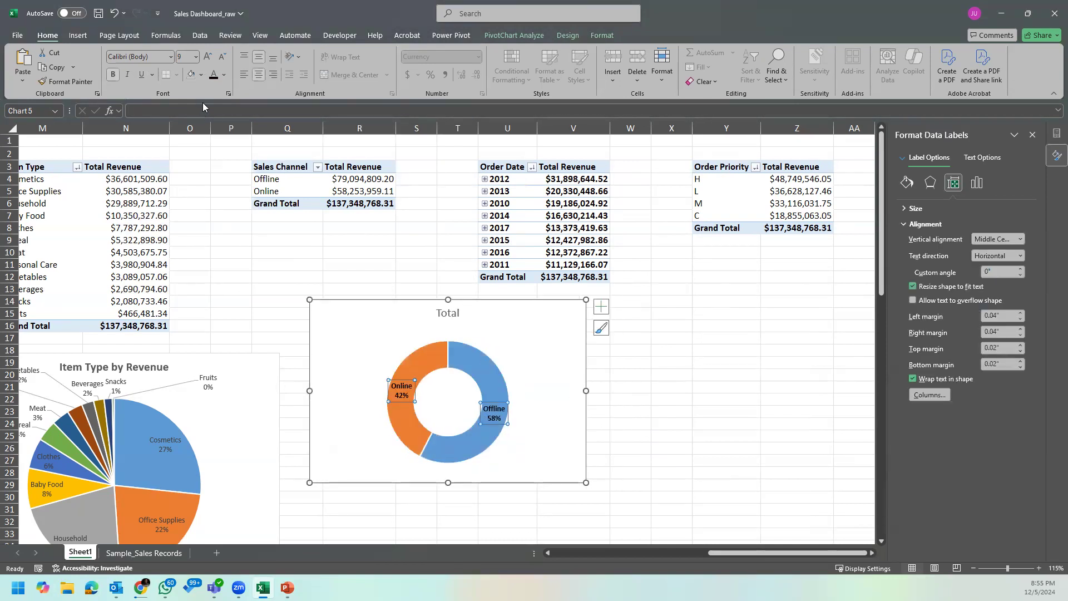
left_click(116, 77)
left_click(577, 420)
left_click_drag(563, 433, 563, 474)
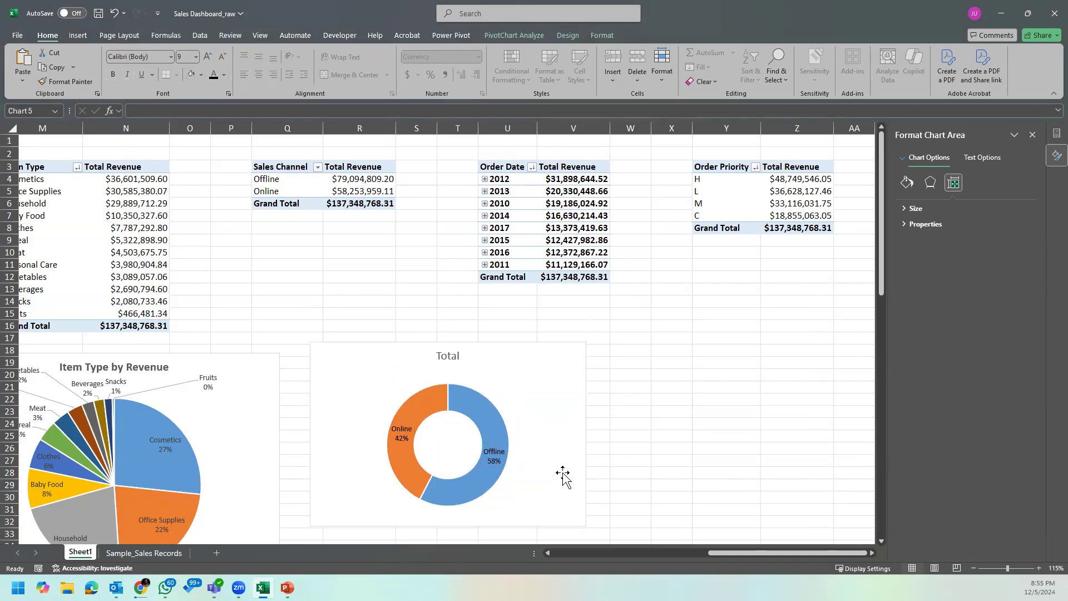
Step: Change the doughnut chart's title to "Sales Channel by % Revenue"
left_click(449, 353)
double_click(457, 350)
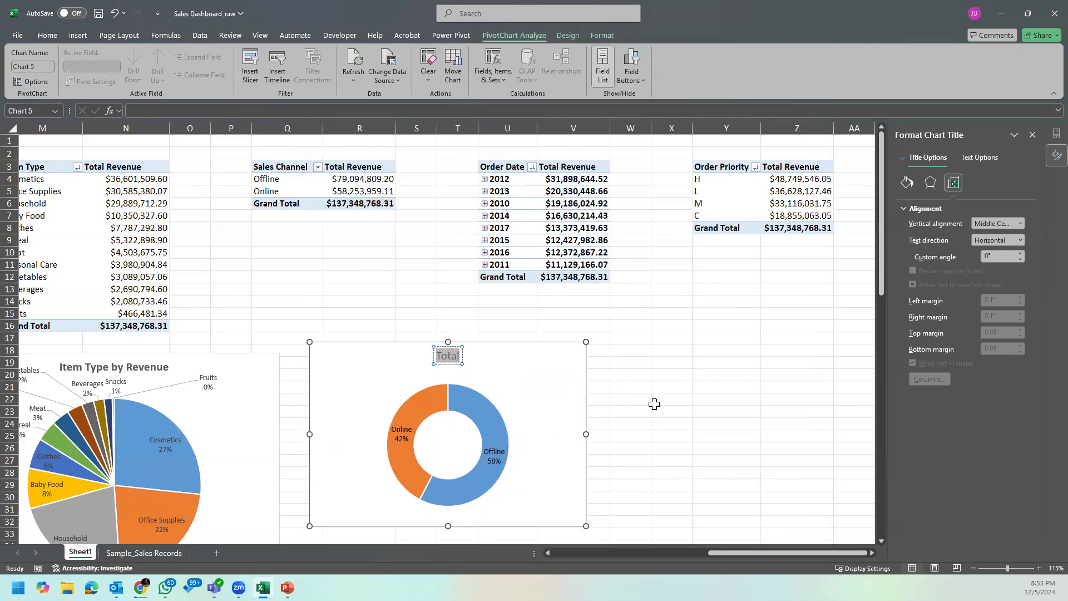
type("C")
key("BackSpace")
type("Sales Channel")
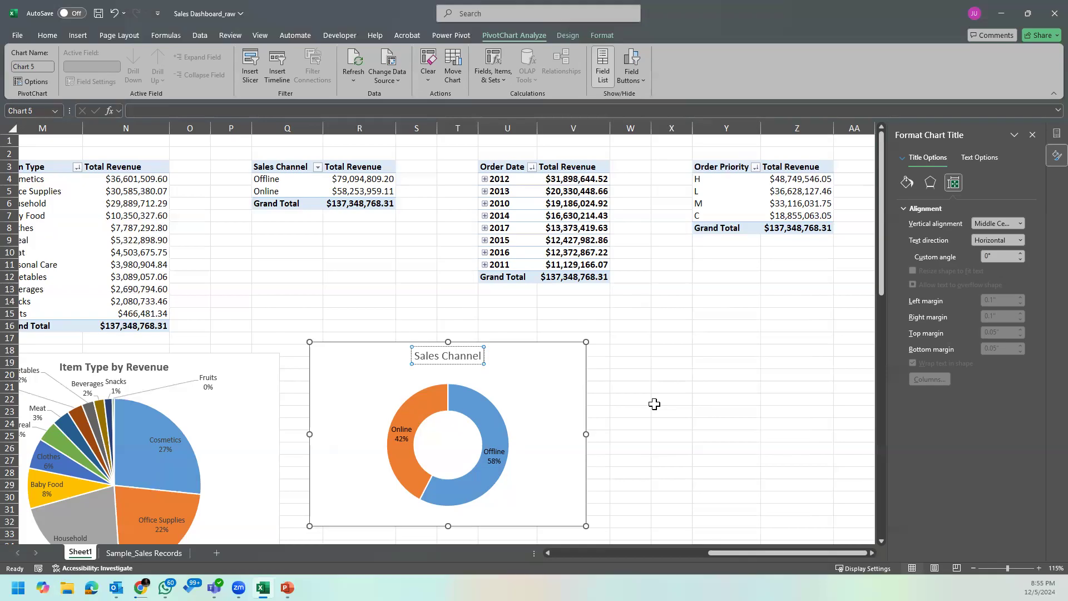
type("by")
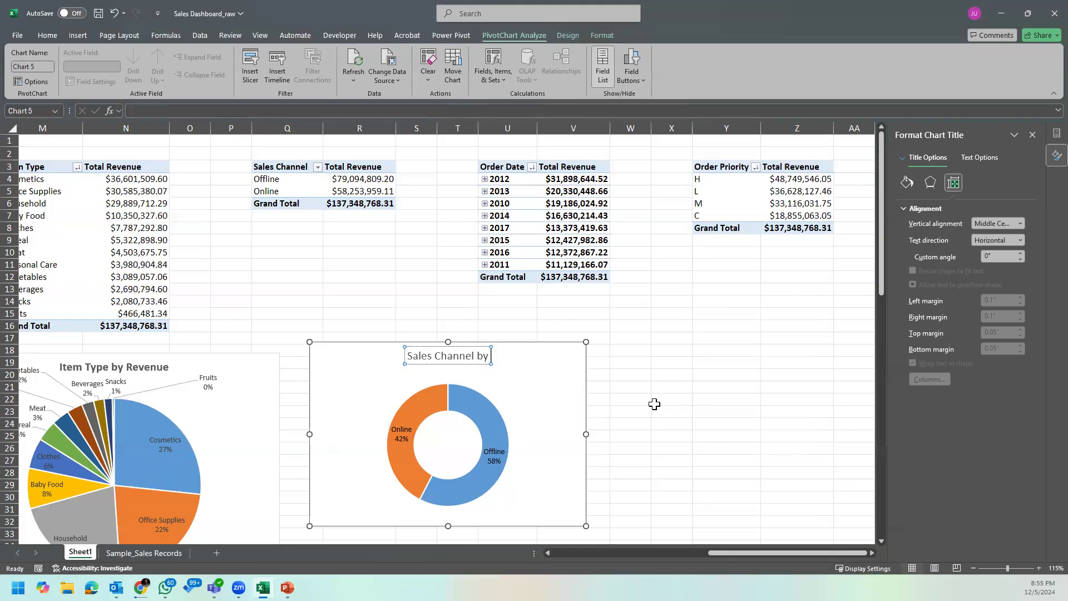
type(" Revenue")
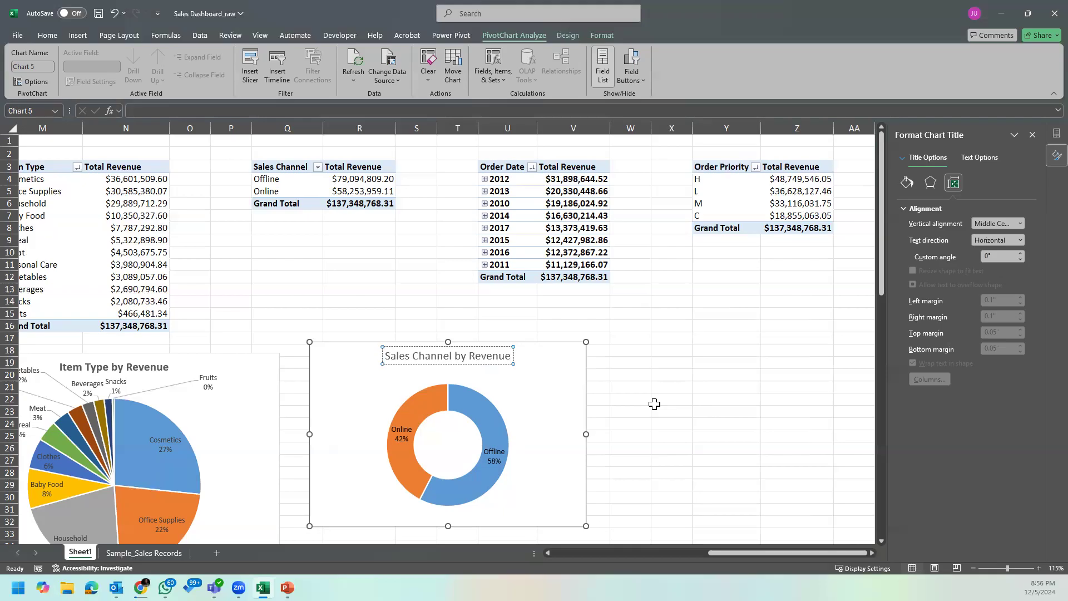
key("Right")
type("%")
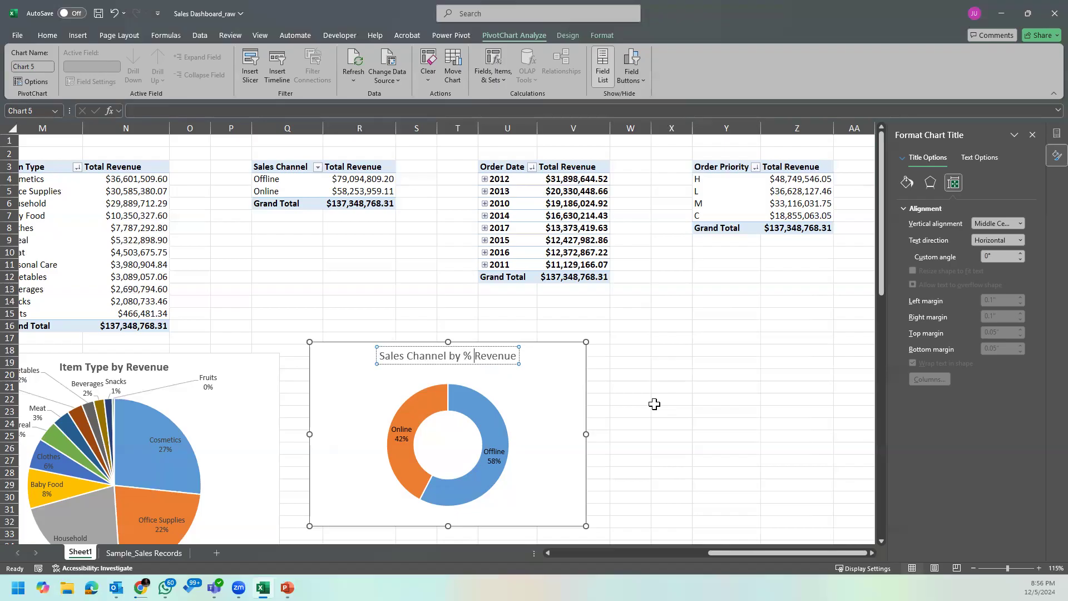
left_click(525, 383)
Step: Make the doughnut chart's title bold
left_click(493, 359)
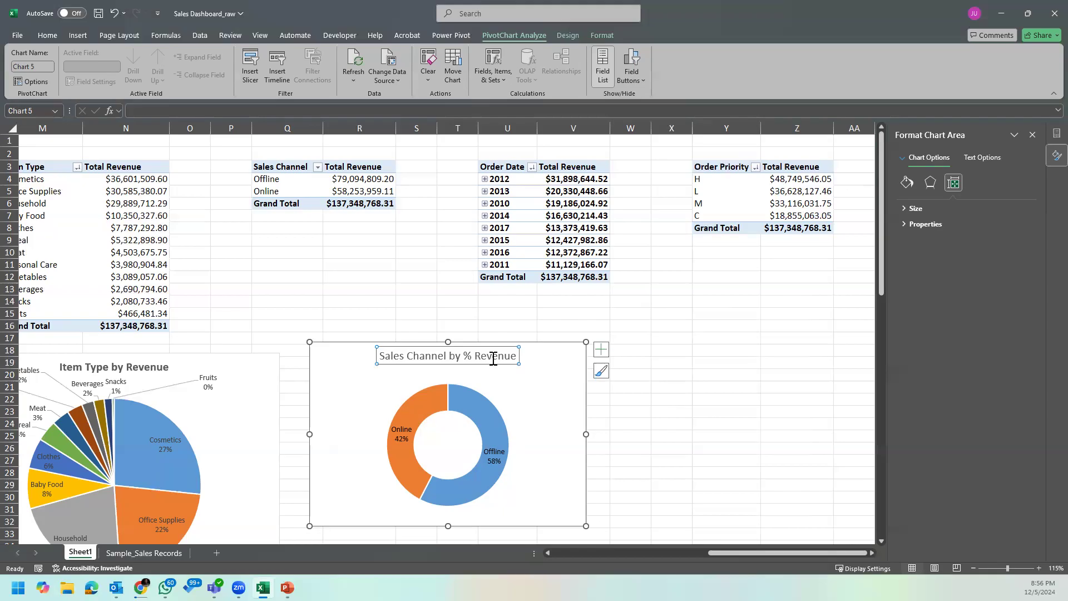
left_click(47, 35)
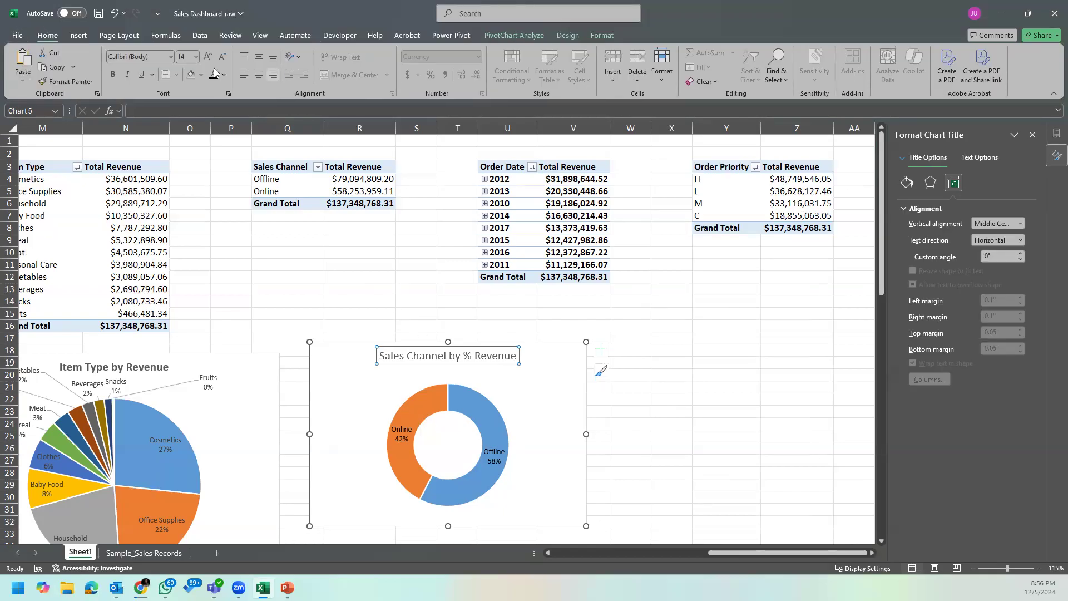
left_click(113, 74)
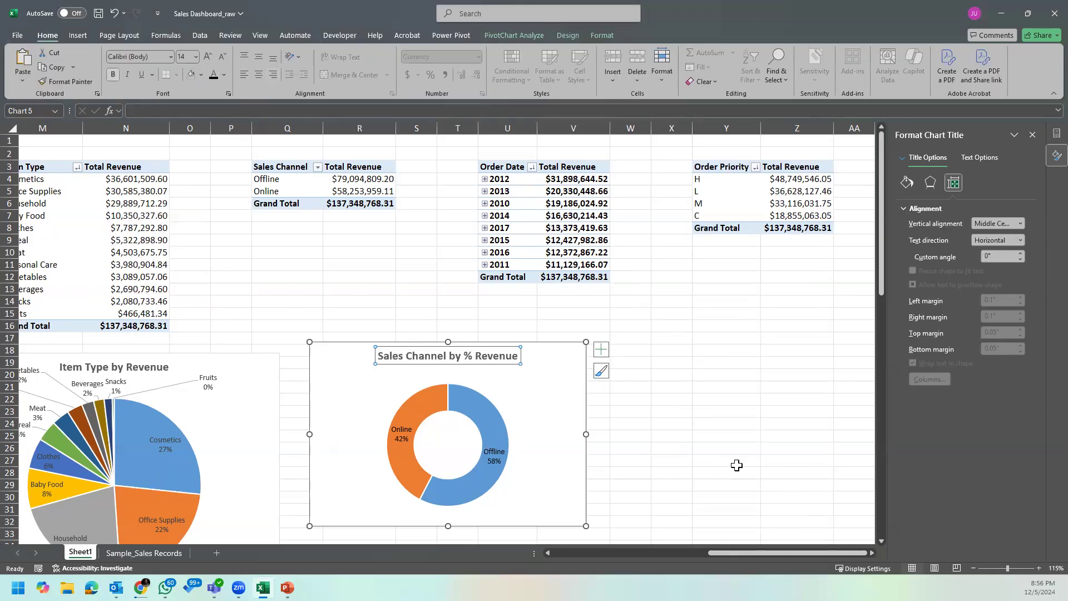
key("Escape")
key("Escape")
Step: Move the doughnut chart right beside the Item Type pie chart, enlarge it slightly, and close the formatting pane
left_click(555, 353)
left_click_drag(555, 353, 534, 362)
scroll(629, 447, "down", 2)
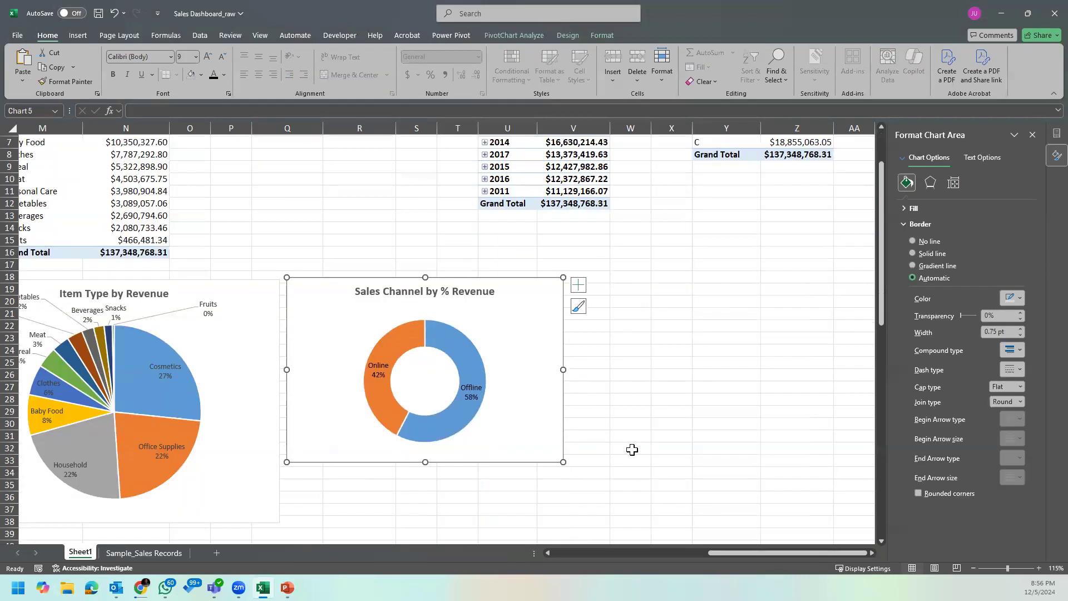
left_click_drag(563, 462, 576, 479)
left_click(699, 448)
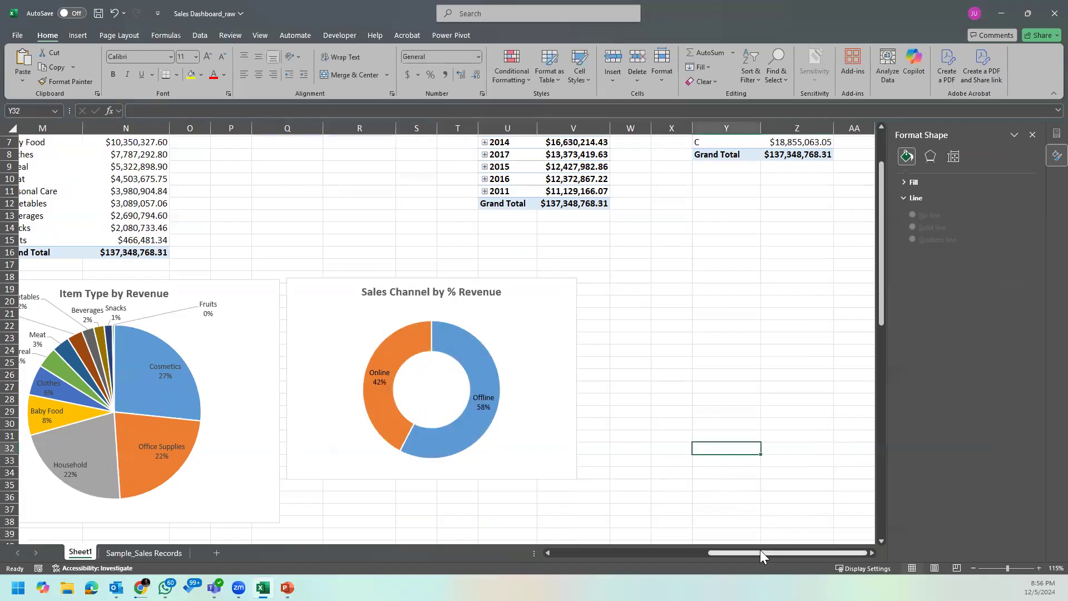
scroll(733, 289, "up", 2)
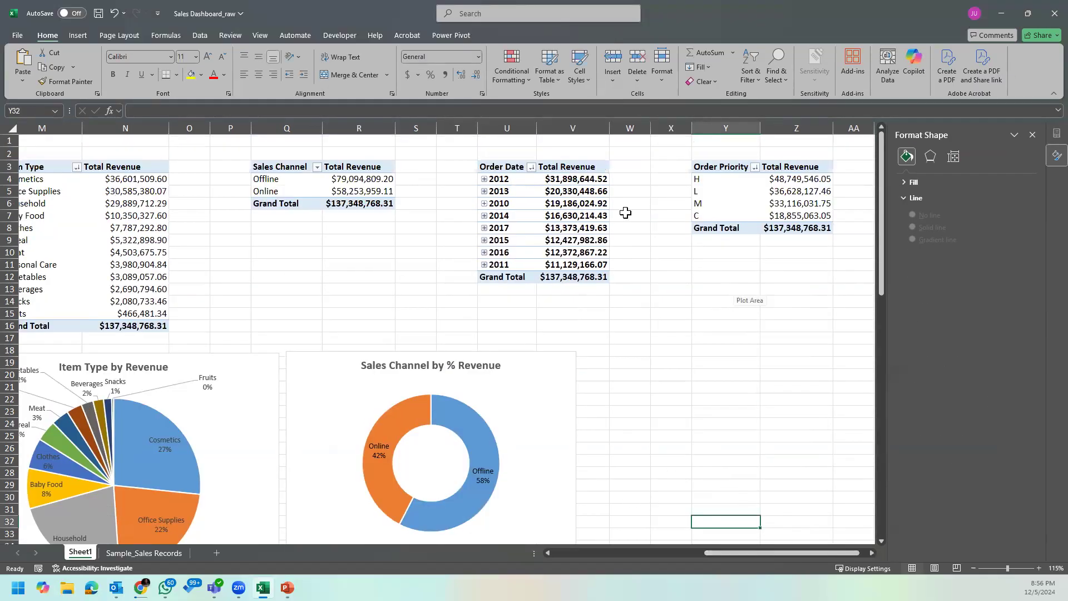
left_click(1032, 134)
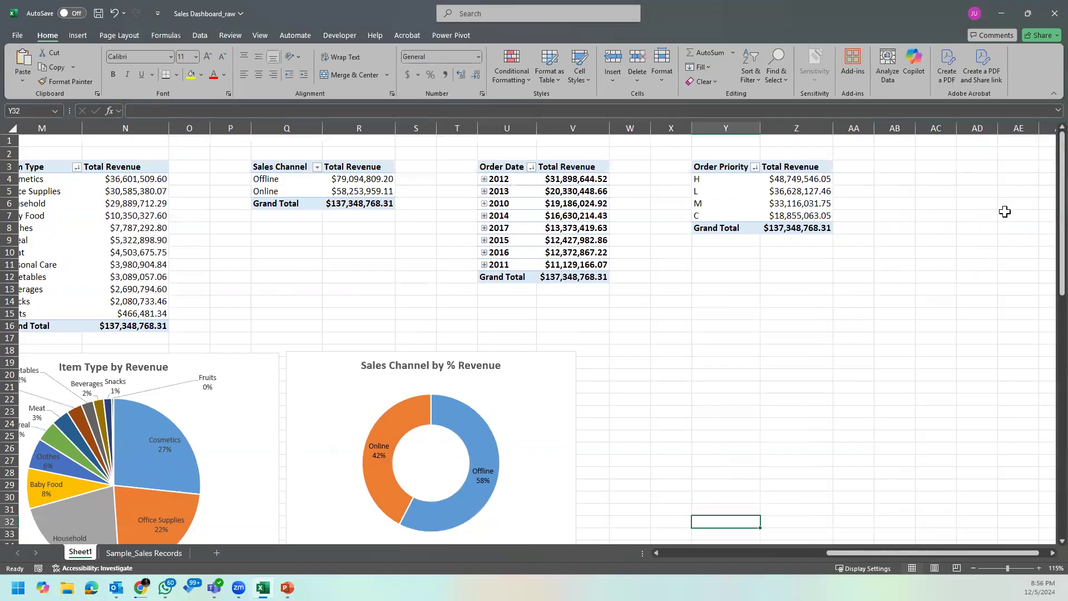
Step: Insert a Line PivotChart based on the Order Date PivotTable and move it toward the space below the Order Priority PivotTable
left_click(596, 190)
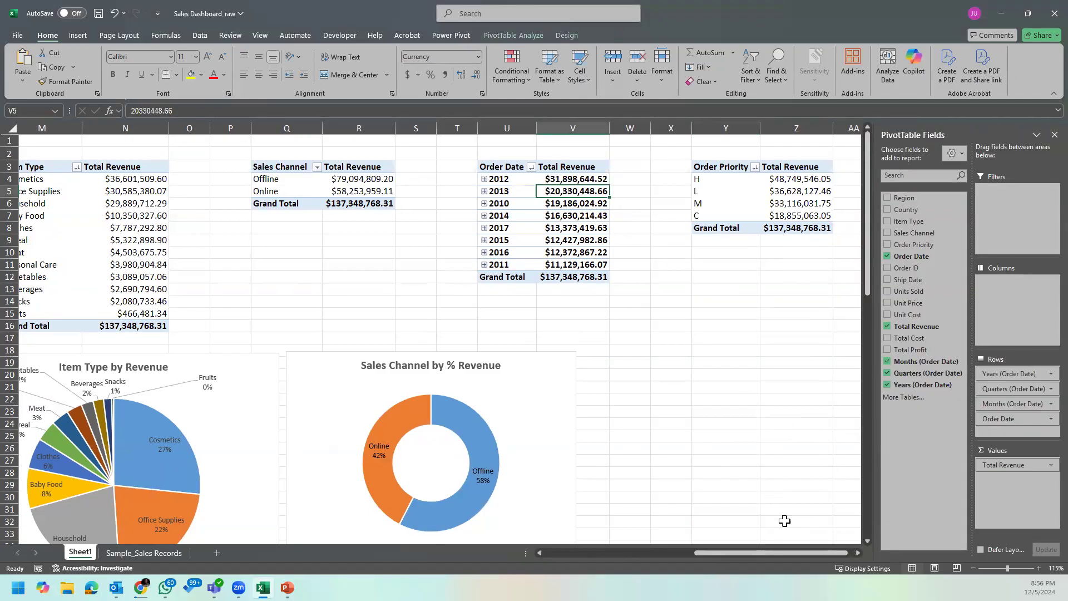
left_click_drag(832, 551, 855, 553)
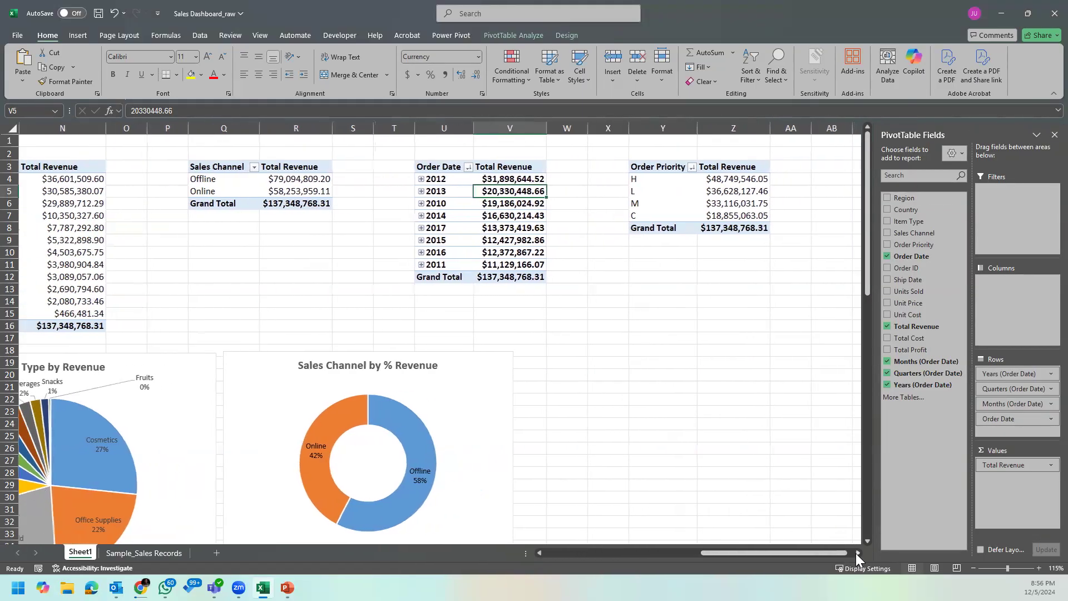
left_click(359, 194)
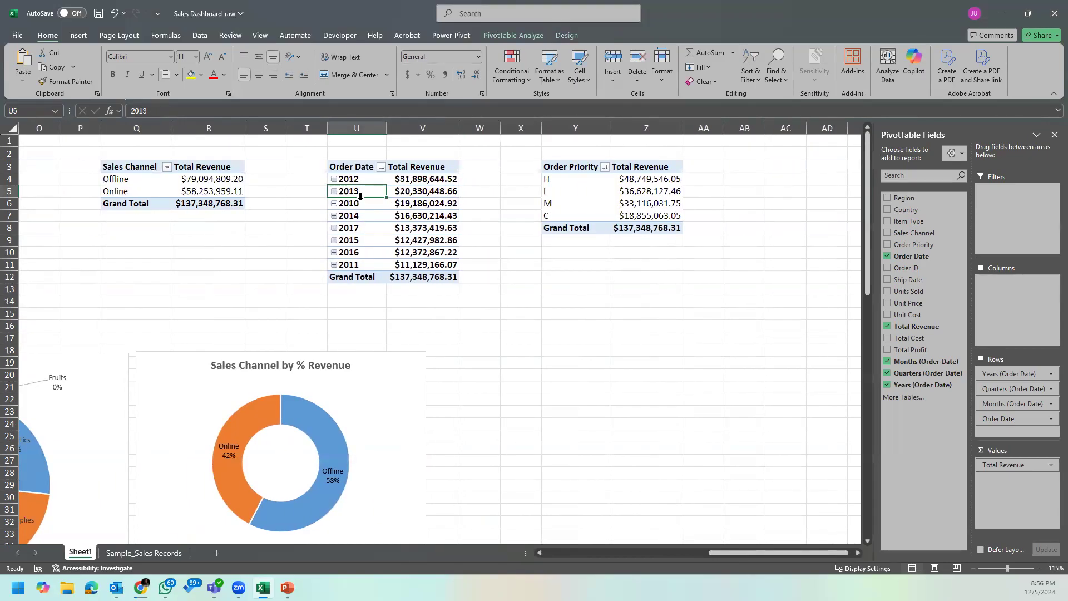
left_click(519, 33)
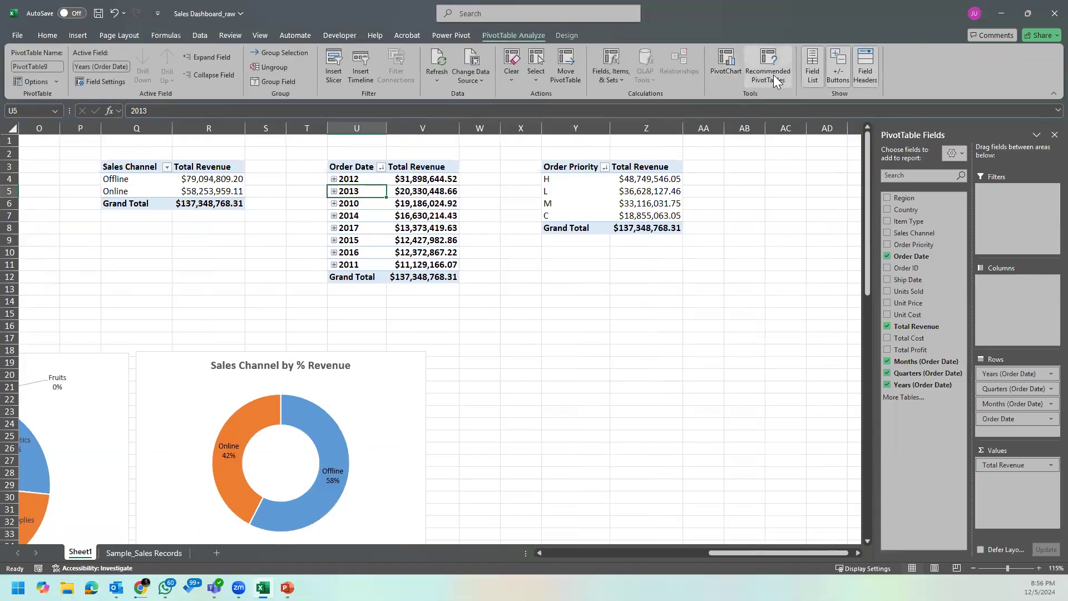
left_click(729, 68)
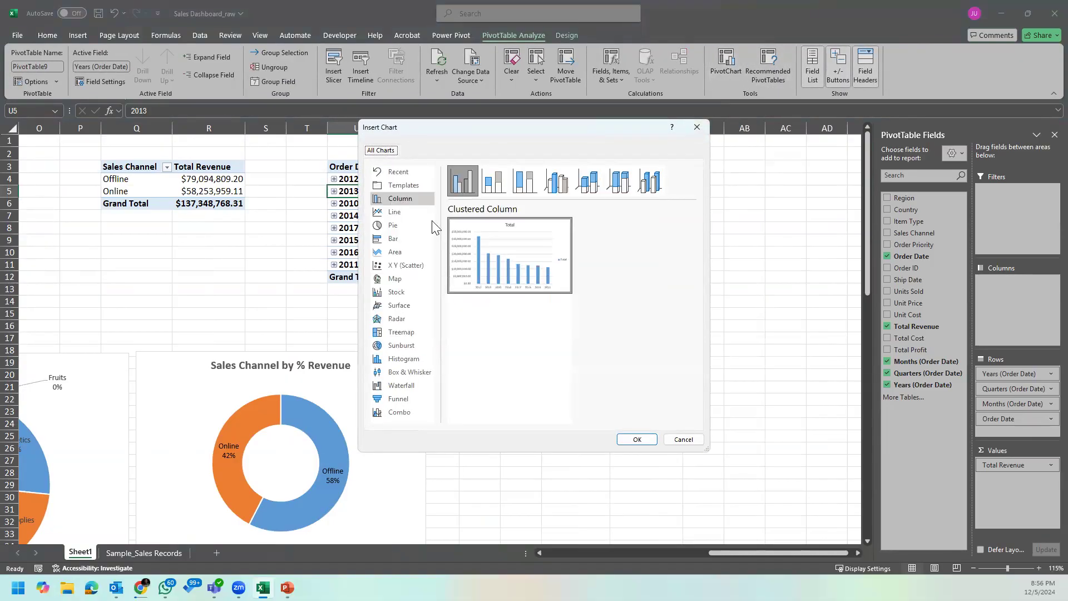
mouse_move(486, 247)
key("Down")
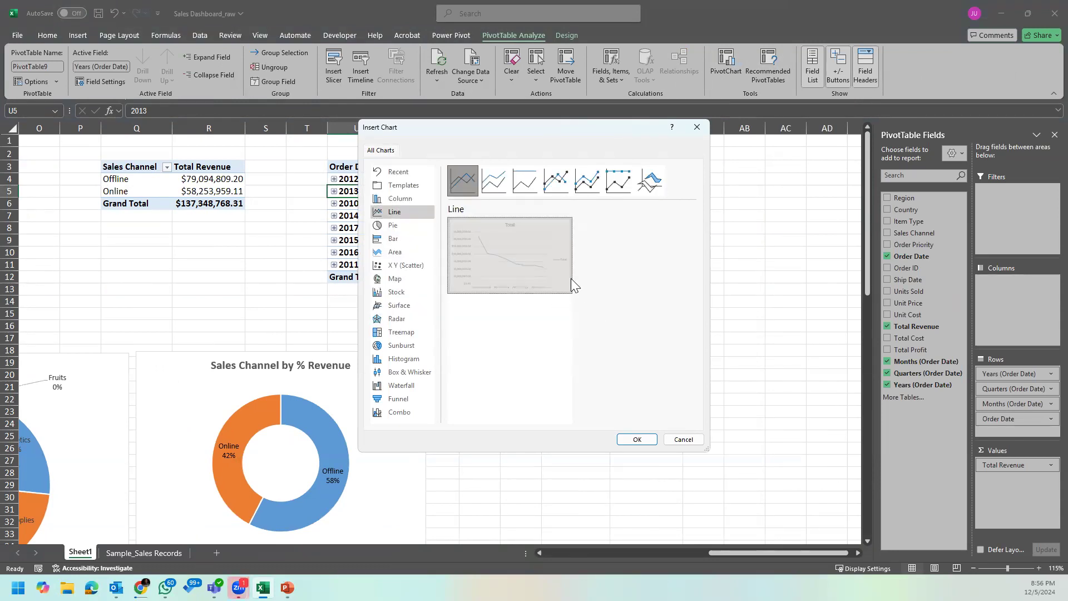
double_click(570, 278)
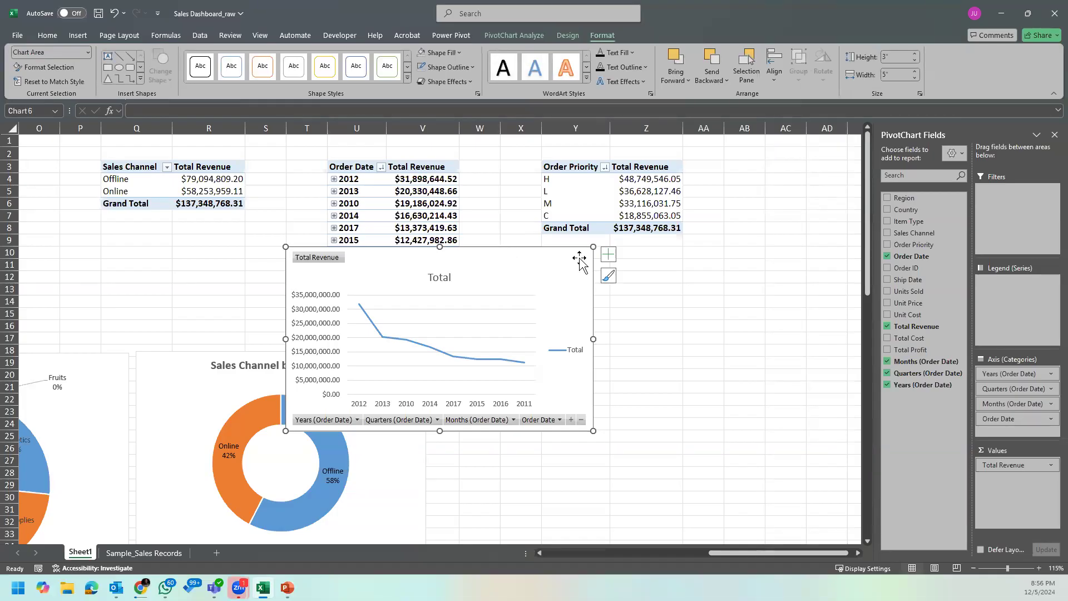
left_click_drag(532, 261, 628, 286)
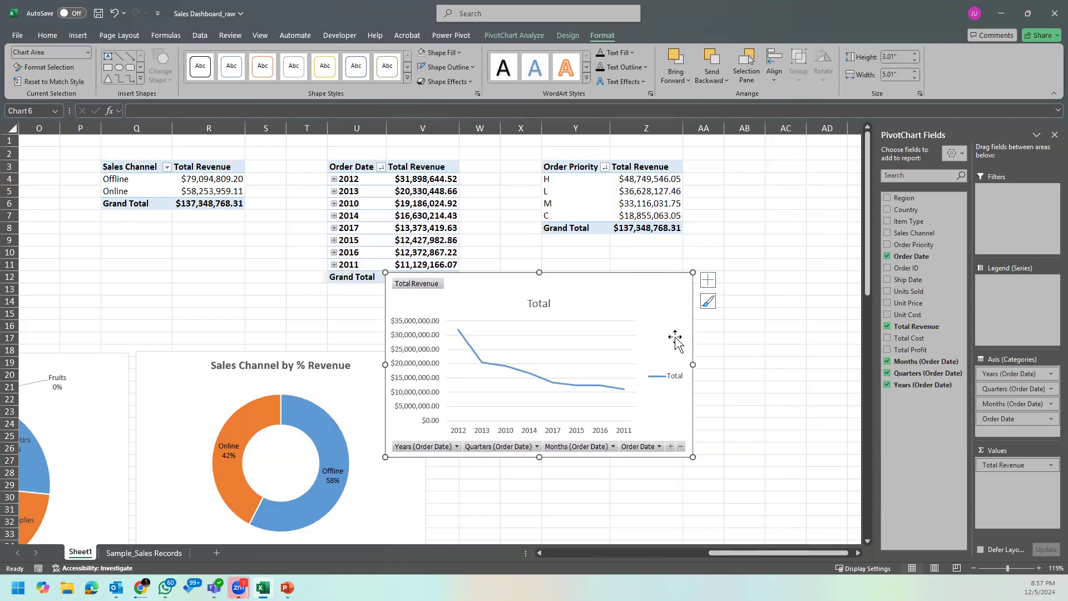
Step: Change the Order Date PivotChart's type to Line with Markers
right_click(677, 290)
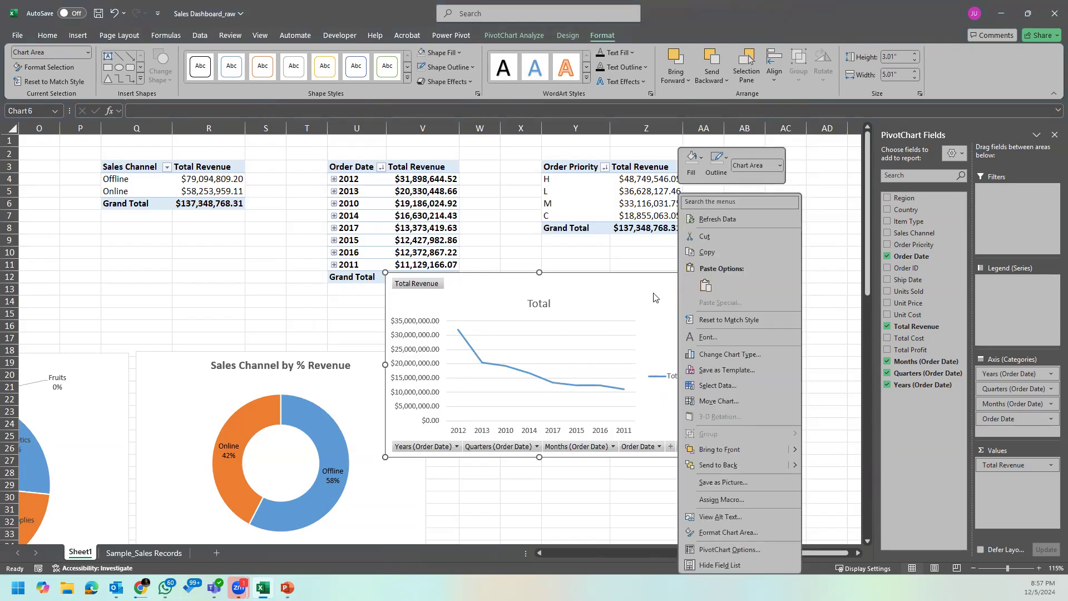
left_click(745, 355)
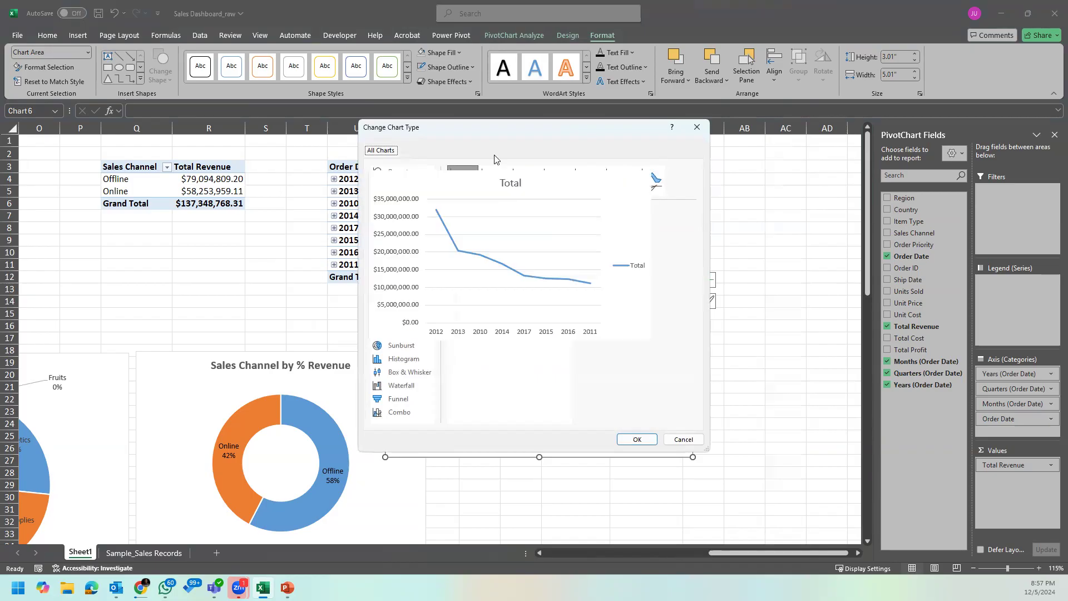
left_click(556, 187)
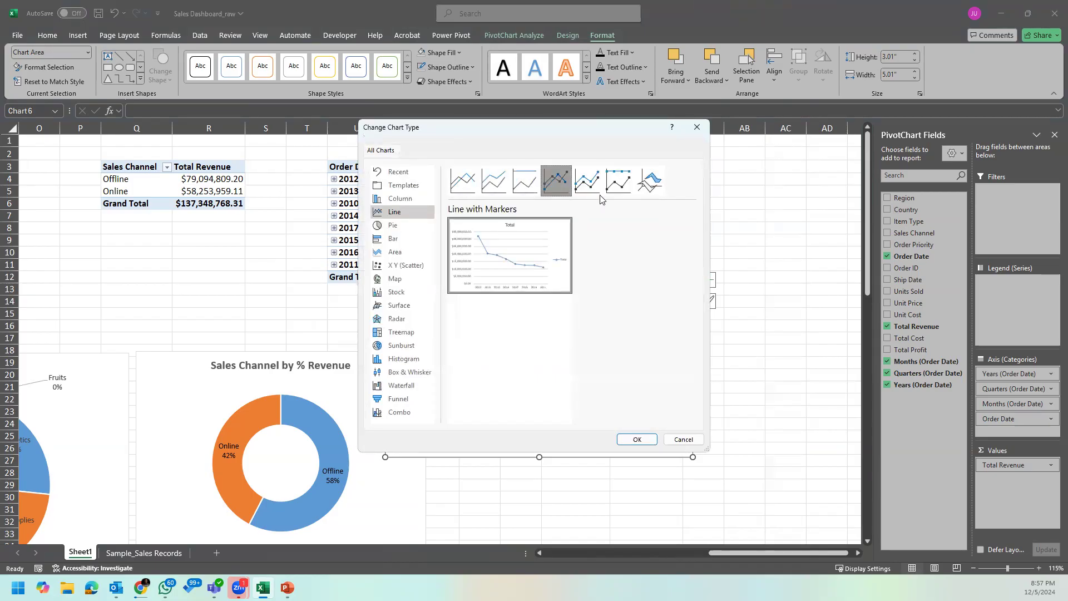
mouse_move(541, 269)
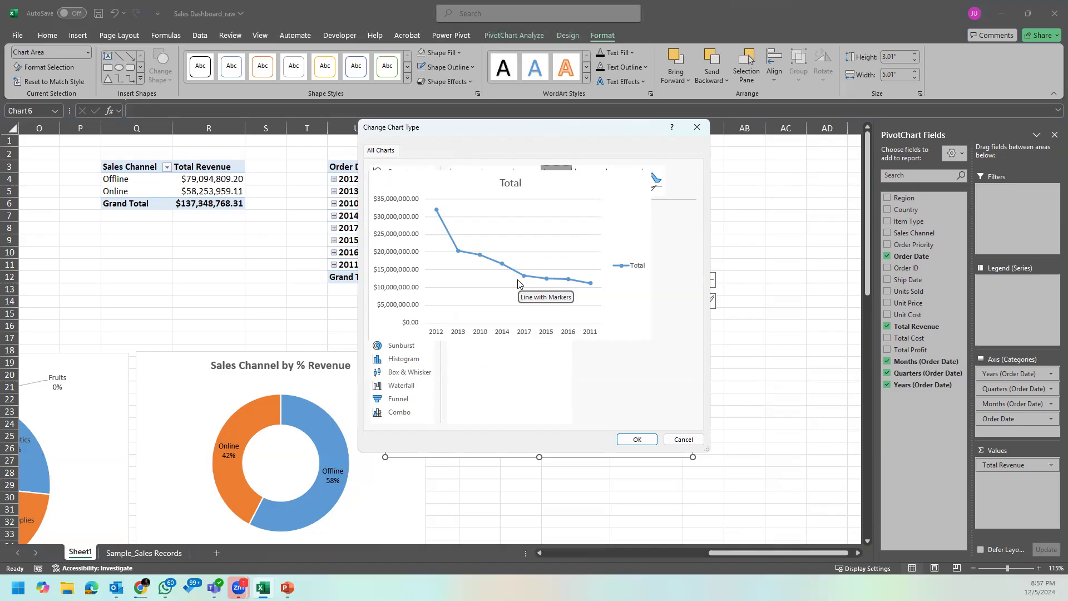
left_click(650, 439)
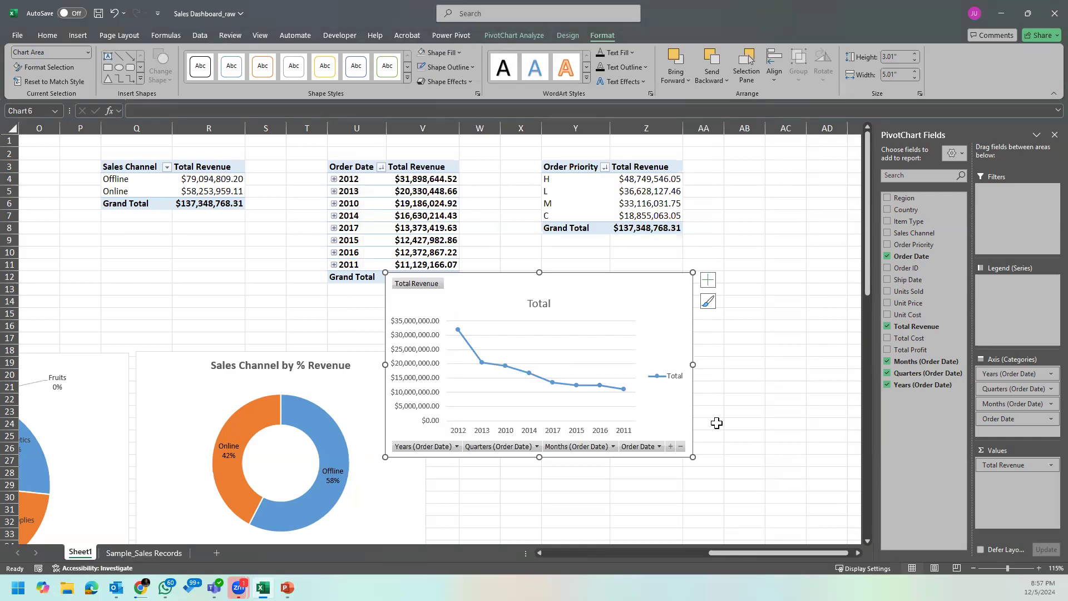
Step: Delete the line chart's legend and hide all of its field buttons
left_click(671, 380)
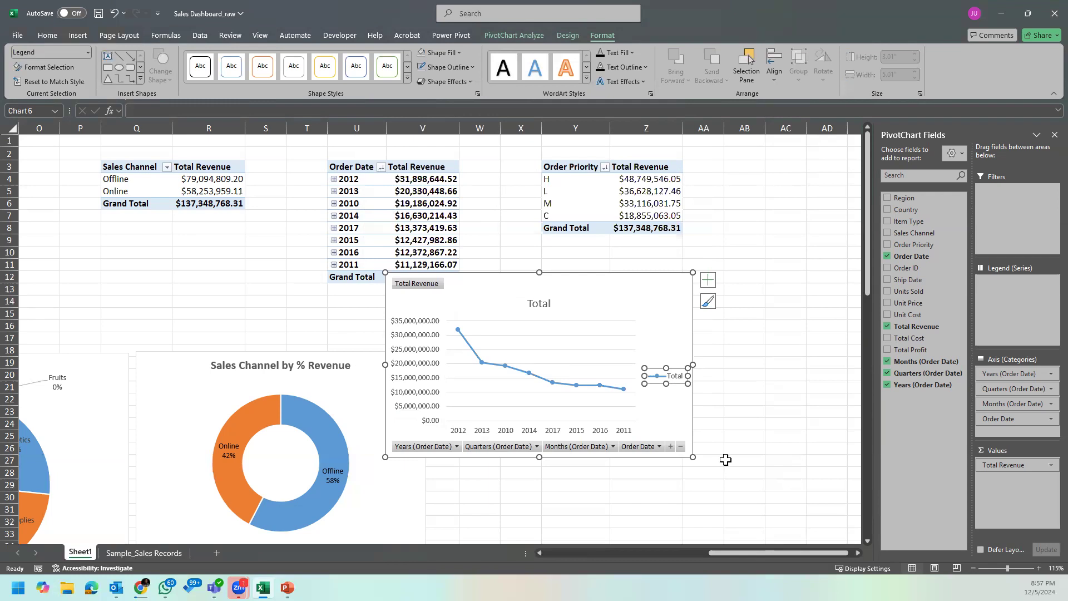
key("Delete")
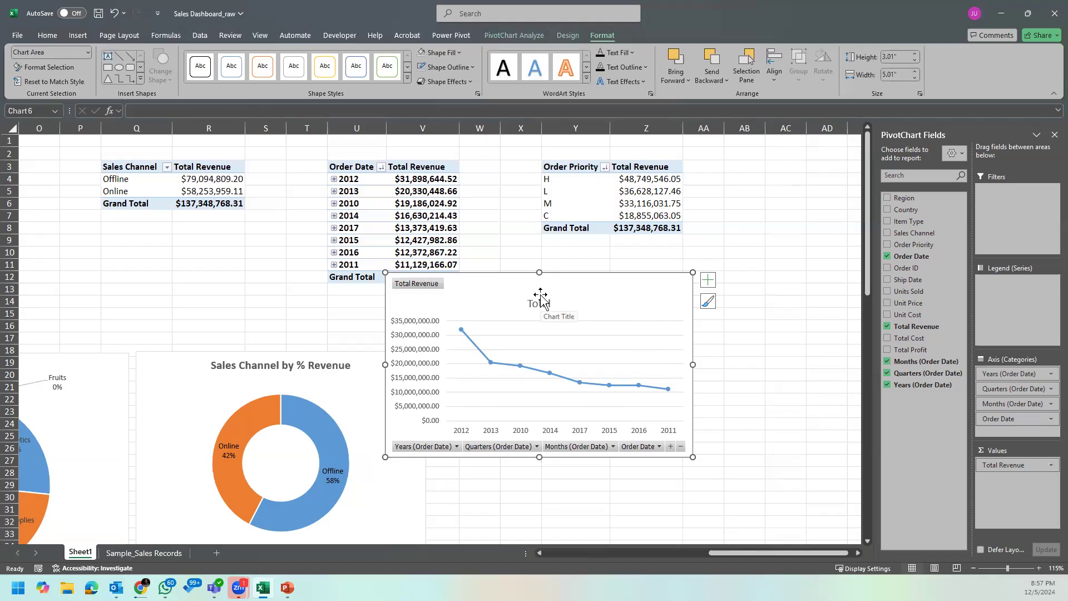
right_click(430, 285)
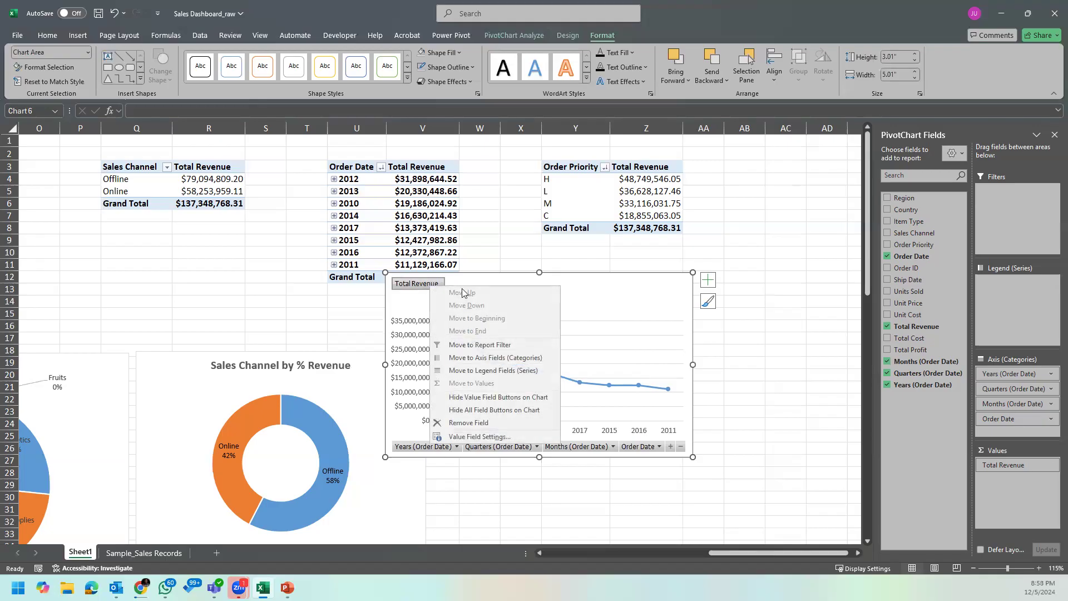
left_click(495, 410)
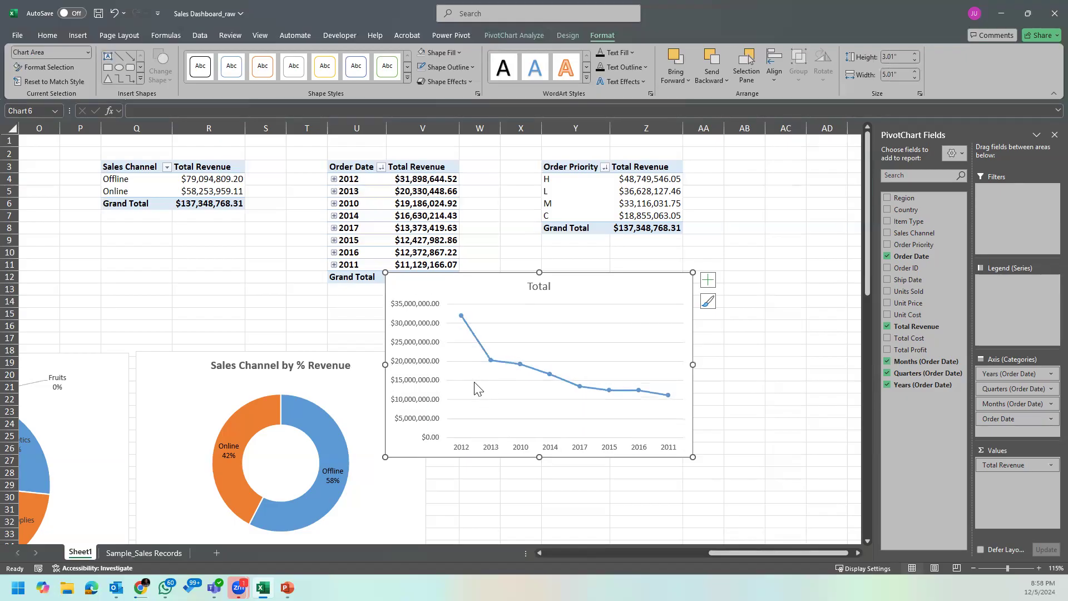
Step: Move the line chart off the Order Date PivotTable into the empty space below the Order Priority PivotTable
left_click(407, 327)
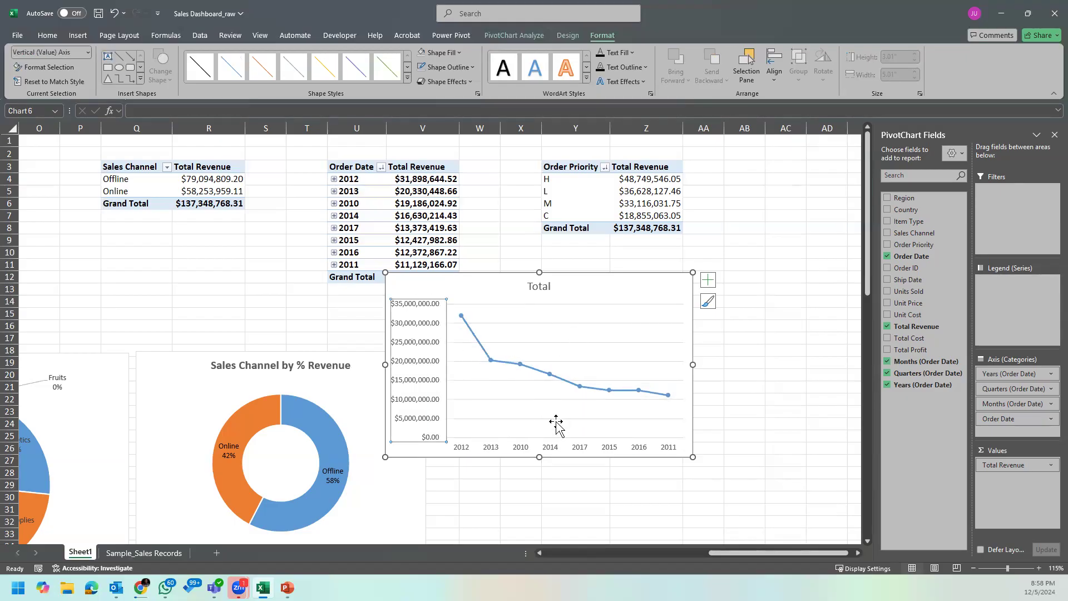
left_click_drag(617, 279, 675, 313)
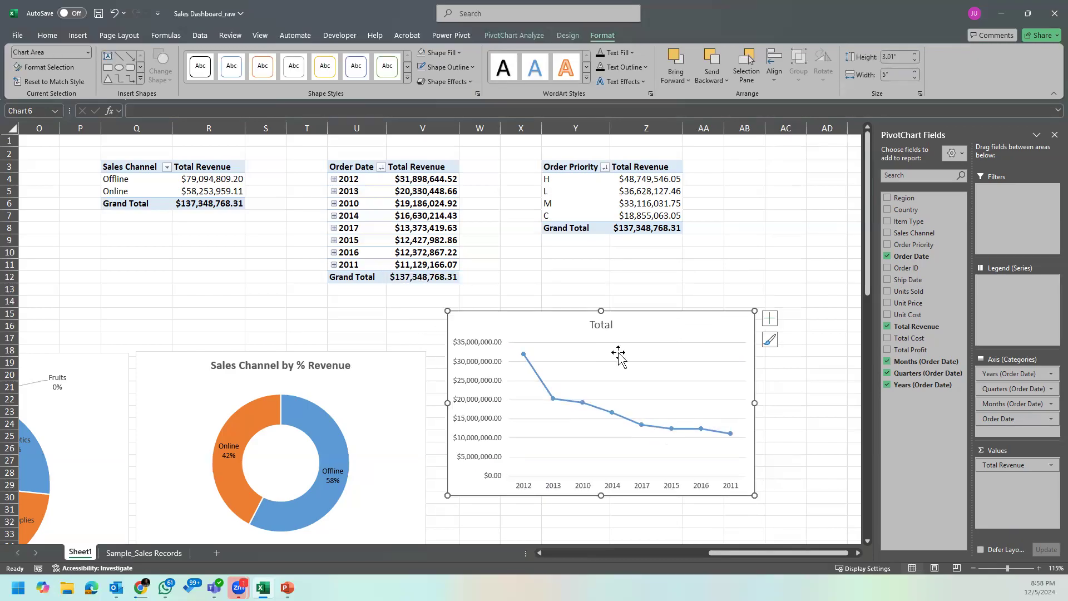
left_click(770, 318)
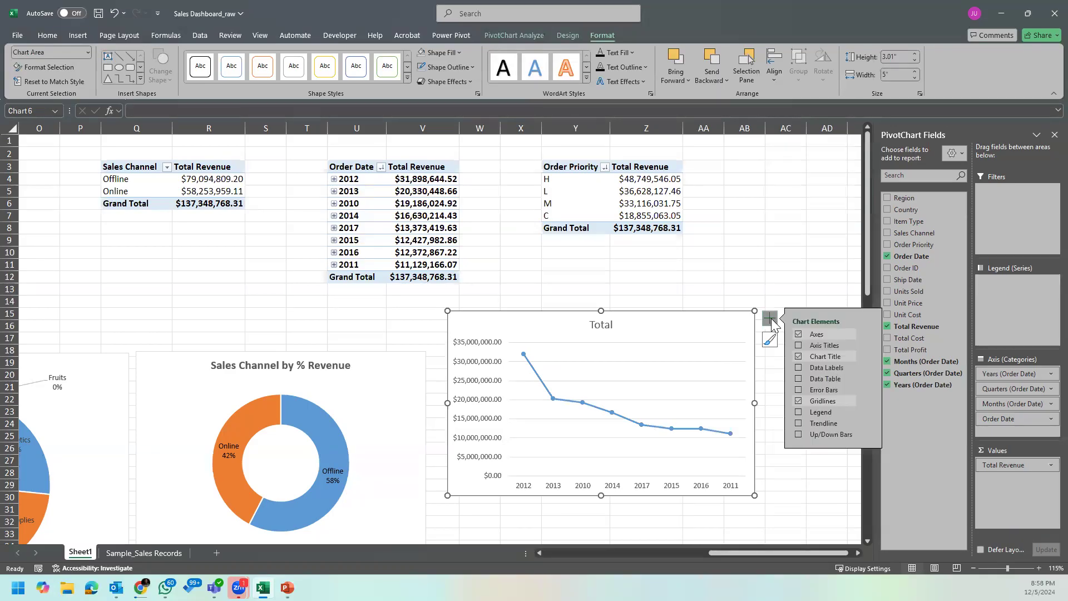
left_click(799, 367)
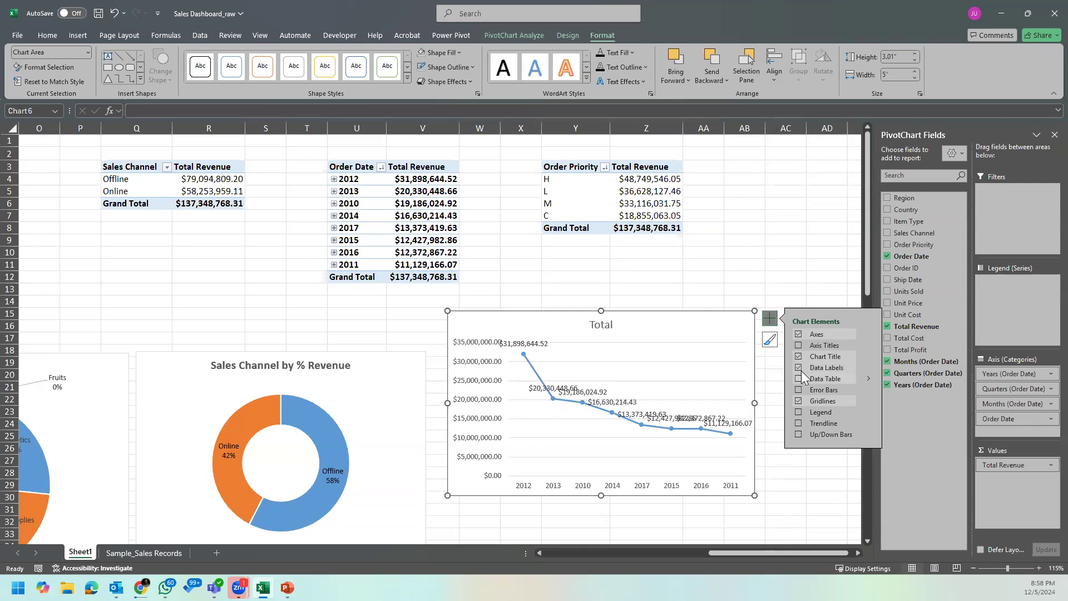
left_click(798, 368)
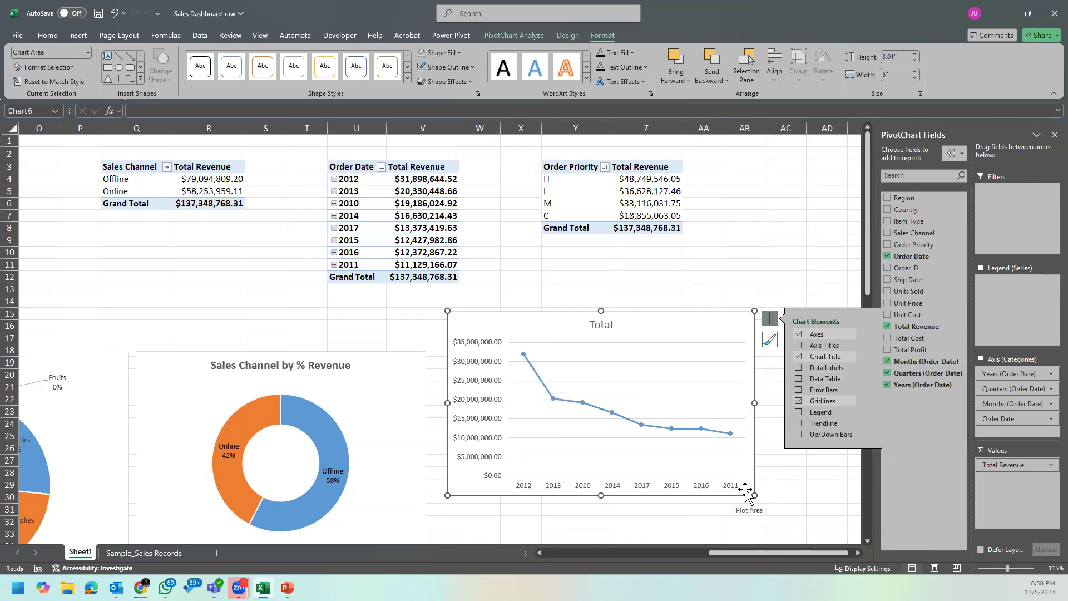
Step: Shift the line chart slightly further down and sort the Order Date PivotTable's years from oldest to newest
left_click_drag(747, 489, 756, 512)
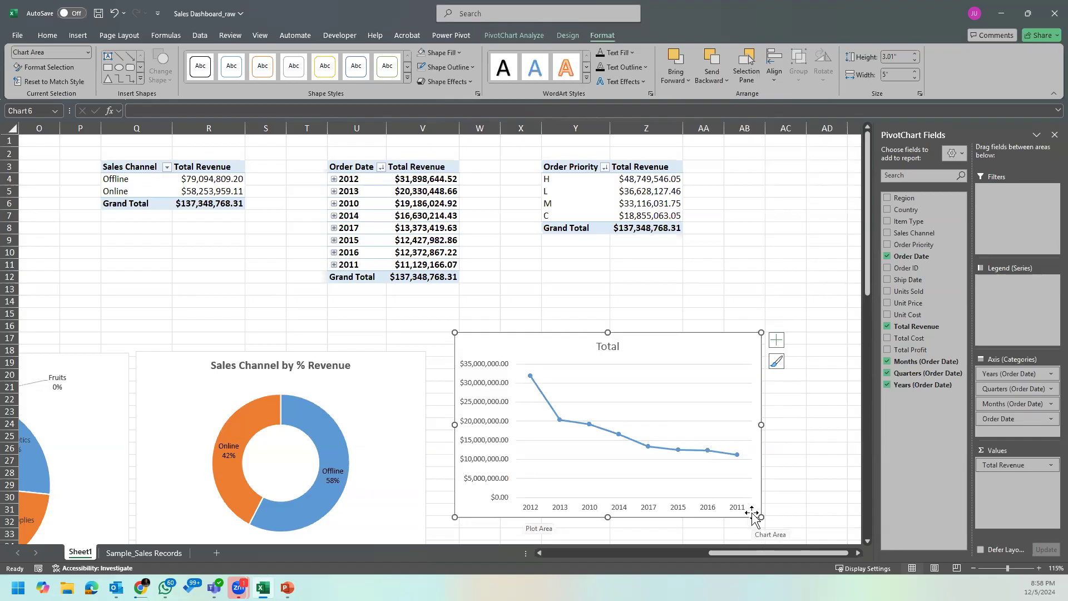
left_click(426, 176)
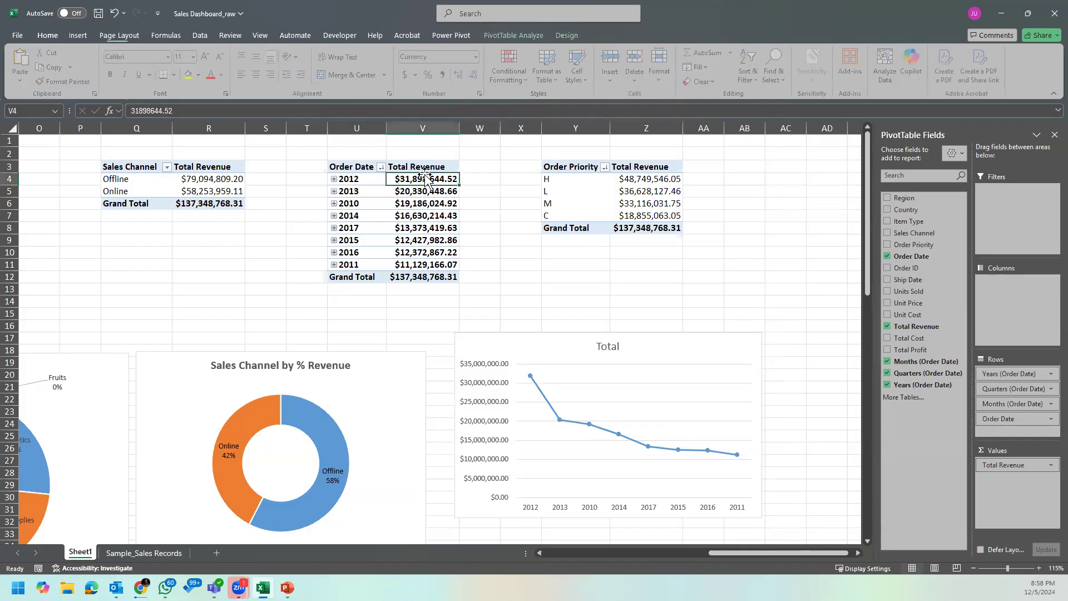
left_click(368, 179)
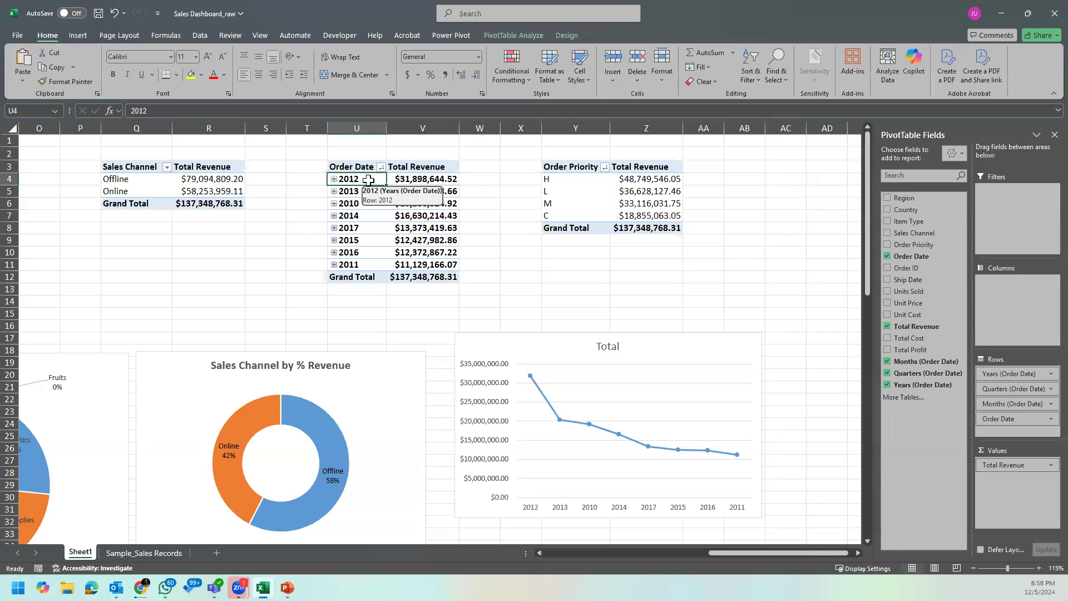
right_click(369, 180)
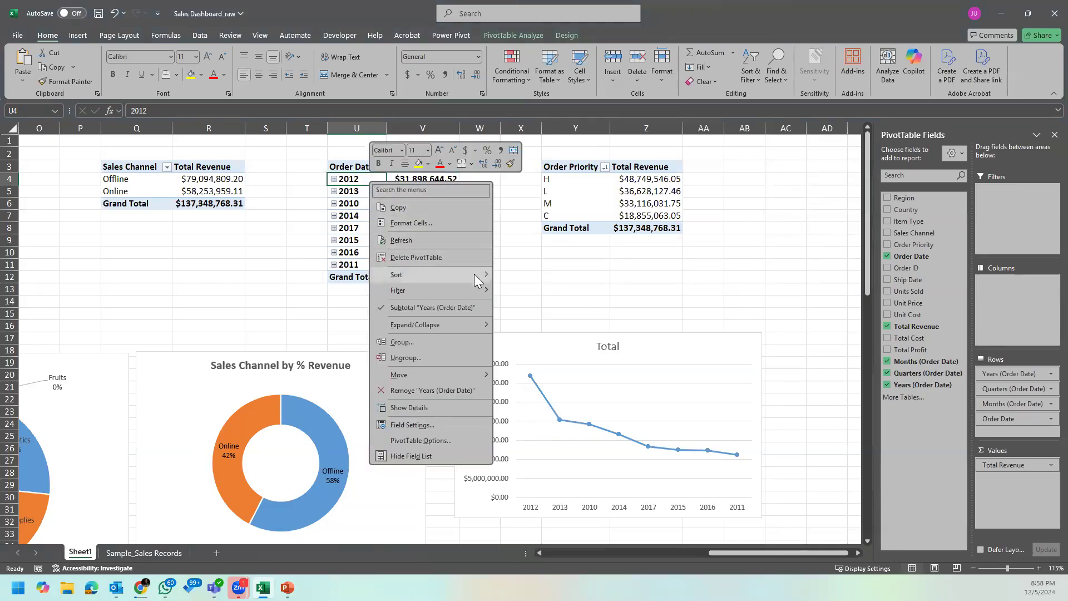
mouse_move(467, 275)
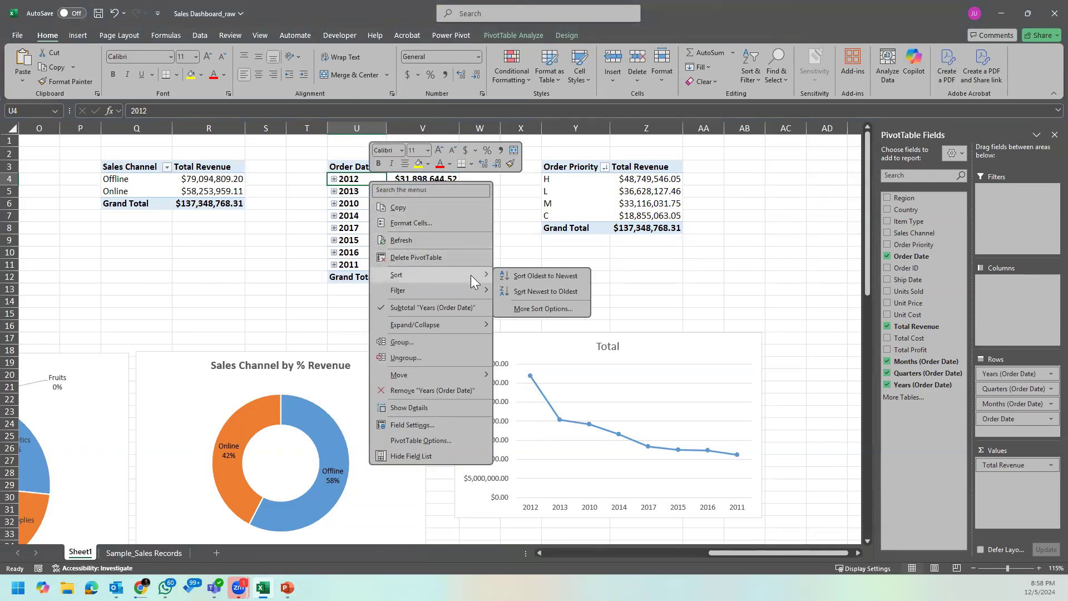
left_click(554, 276)
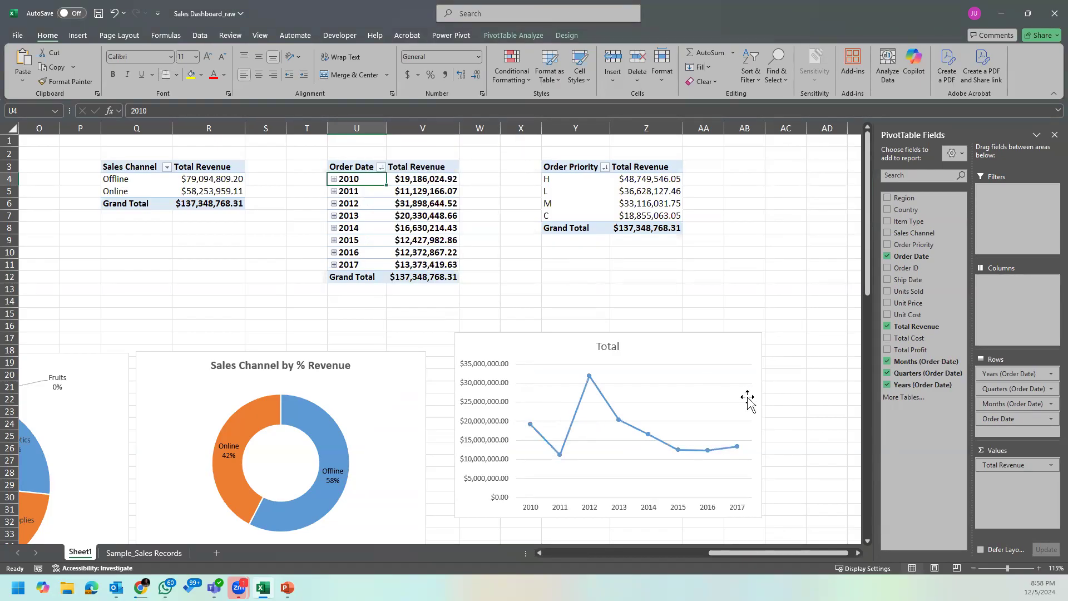
Step: Change the line chart's title to "Revenue by Year" and make it bold
left_click(603, 347)
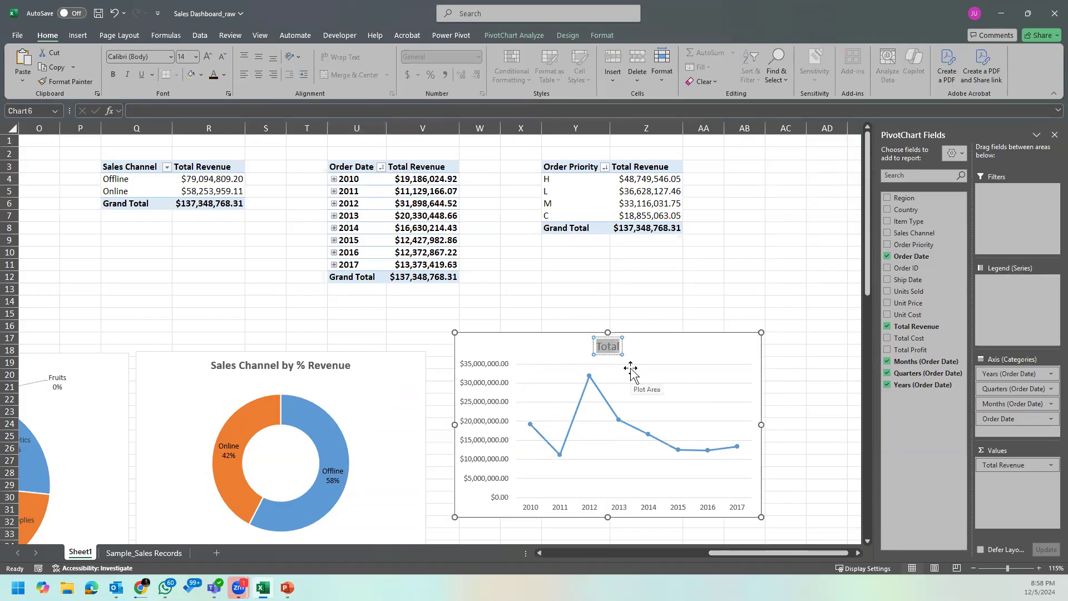
type("Revenue by Year")
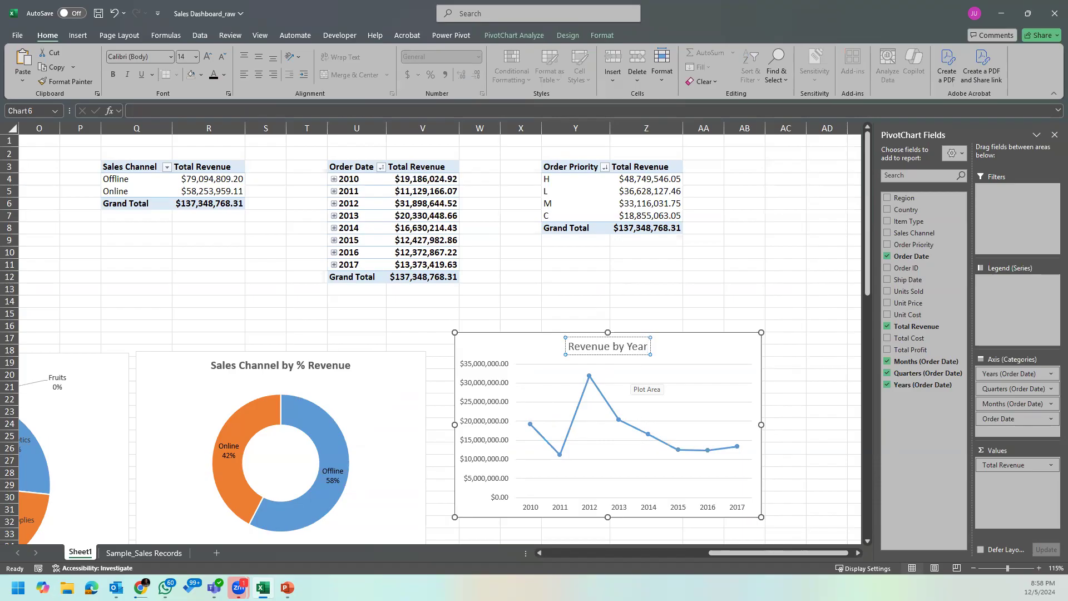
left_click(709, 309)
left_click(629, 349)
left_click(479, 301)
Step: Reword the orange column chart's title from region first to "Revenue by Region"
left_click_drag(919, 552, 389, 554)
left_click(161, 308)
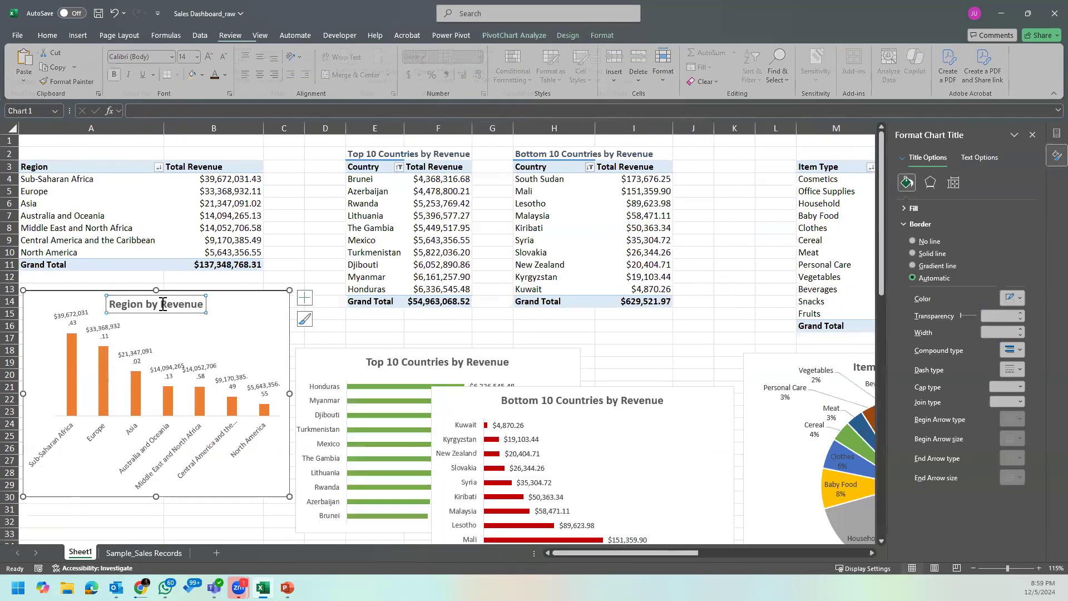
left_click_drag(161, 309, 100, 310)
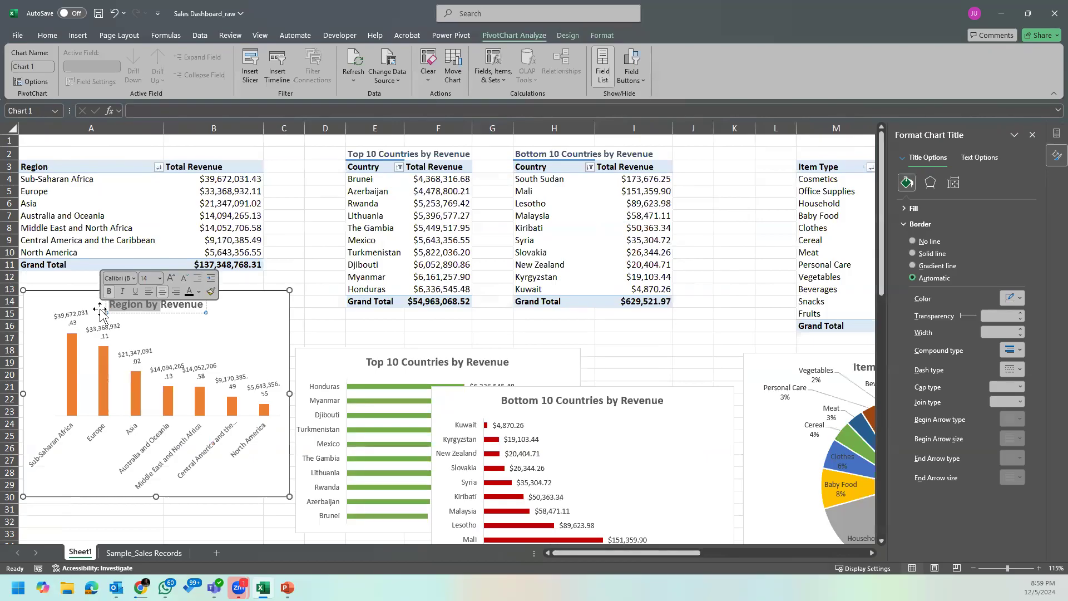
key("BackSpace")
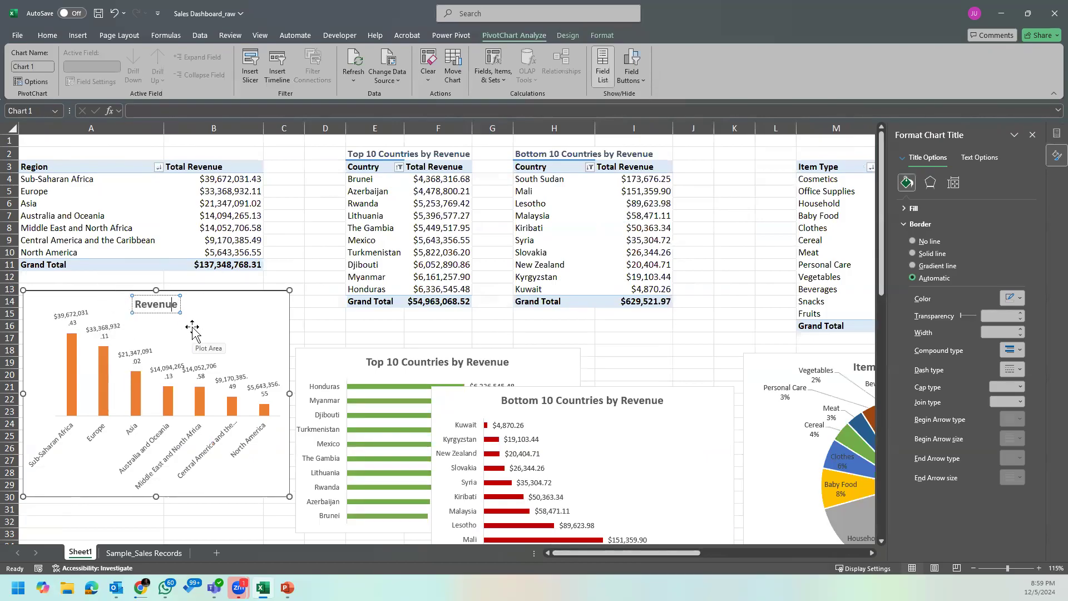
type("by Revenue")
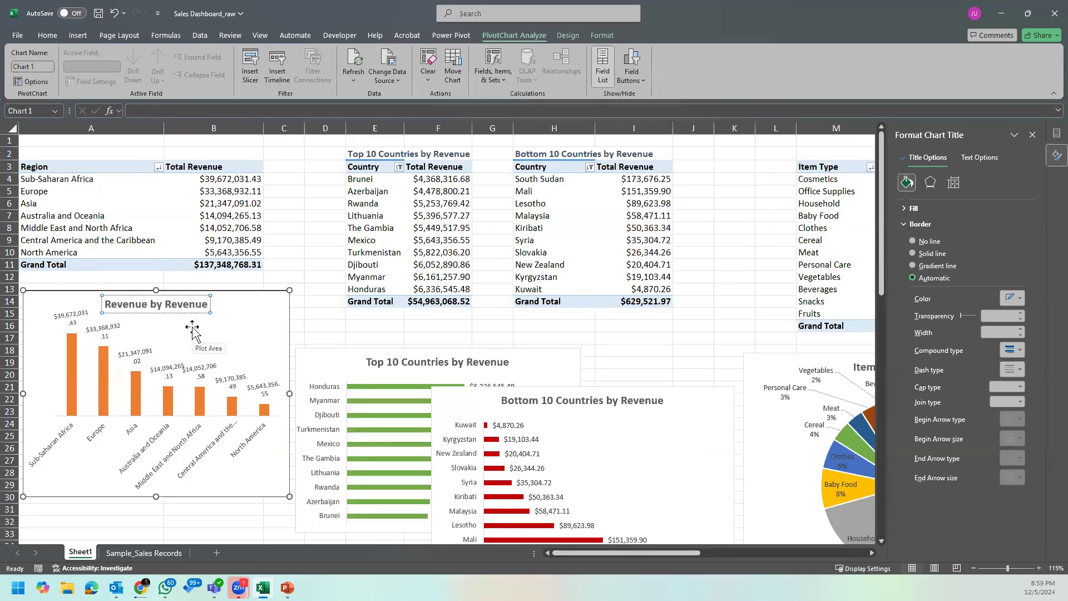
left_click(317, 313)
left_click(181, 310)
key("BackSpace")
key("BackSpace")
key("BackSpace")
key("BackSpace")
key("BackSpace")
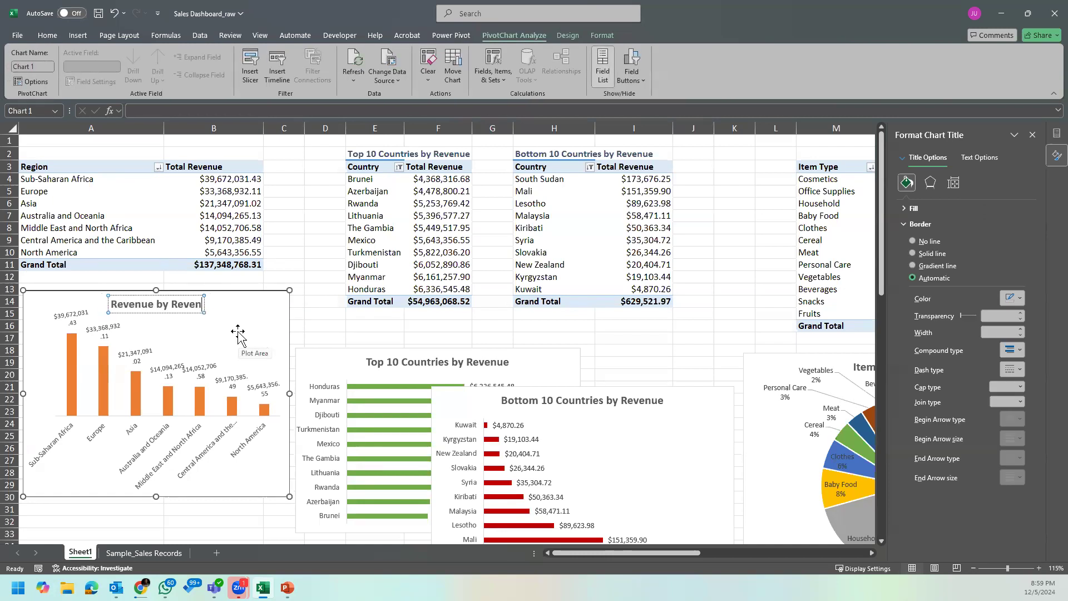
type("gion")
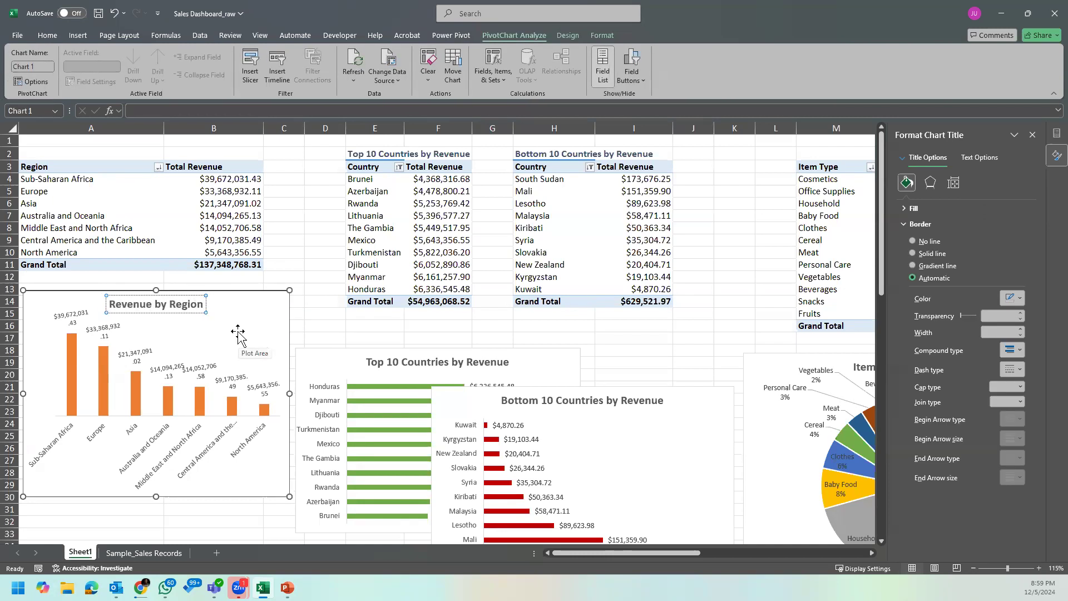
left_click(308, 313)
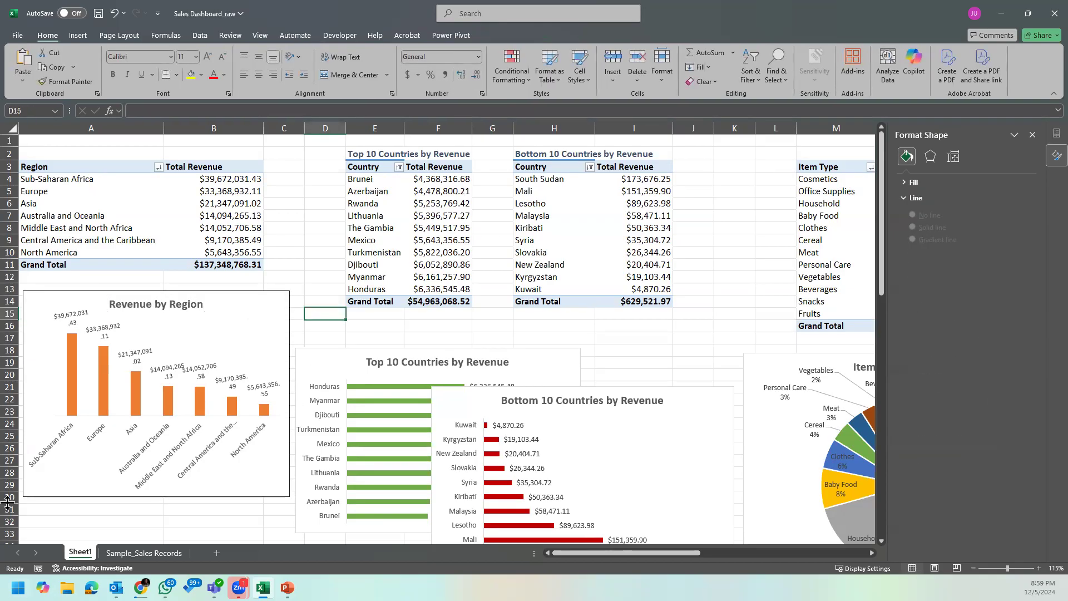
Step: Make the Revenue by Region chart slightly narrower
left_click(281, 366)
mouse_move(289, 394)
left_mouse_down()
mouse_move(307, 394)
mouse_move(282, 395)
left_mouse_up()
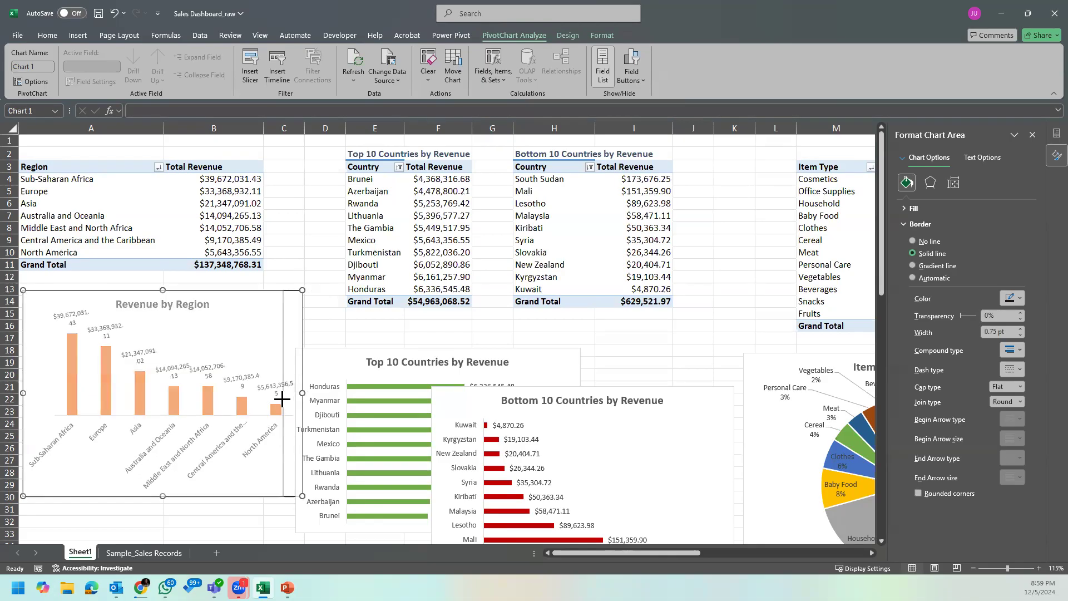
scroll(474, 341, "down", 2)
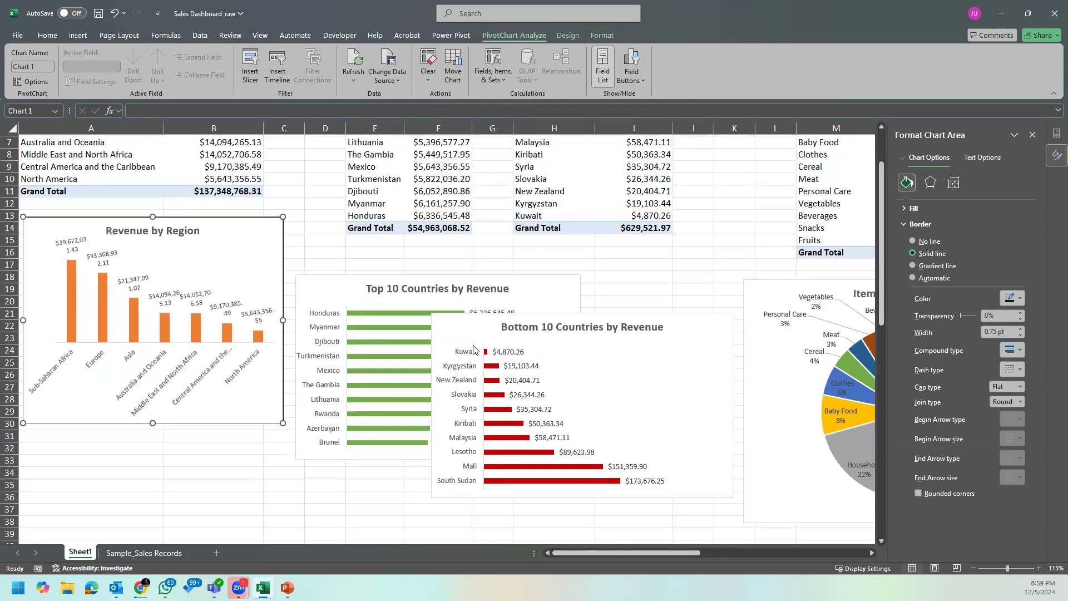
left_click(449, 287)
left_click(548, 298)
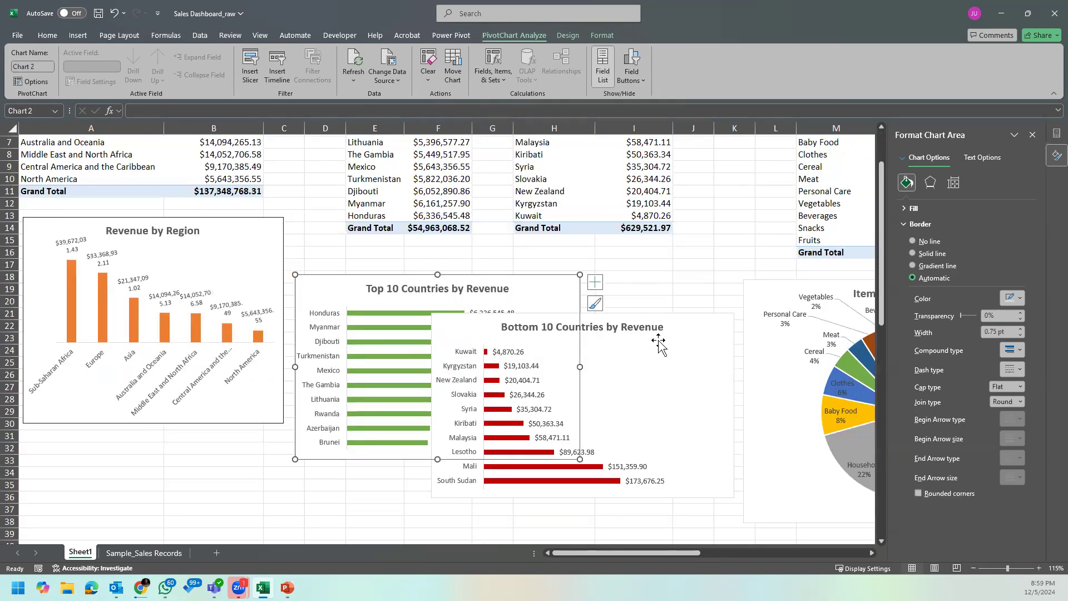
left_click(718, 521)
Step: Remove "Sales Channel by" from the front of the doughnut chart's title and add "by" after "% Revenue"
left_click_drag(689, 552, 871, 540)
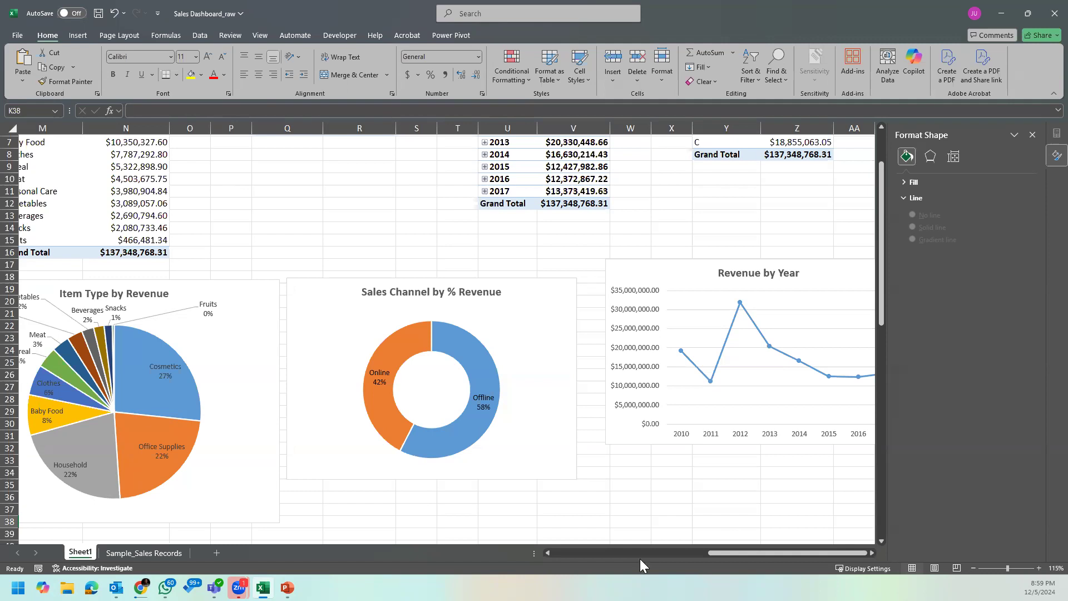
left_click(475, 291)
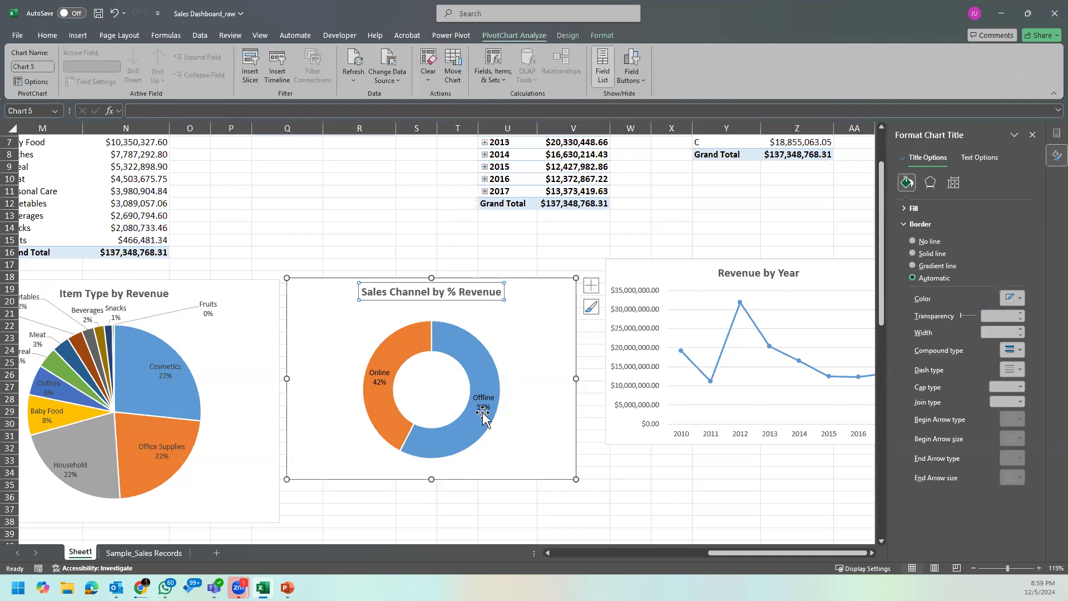
left_click(442, 293)
left_click_drag(442, 294, 298, 306)
key("ctrl+c")
key("BackSpace")
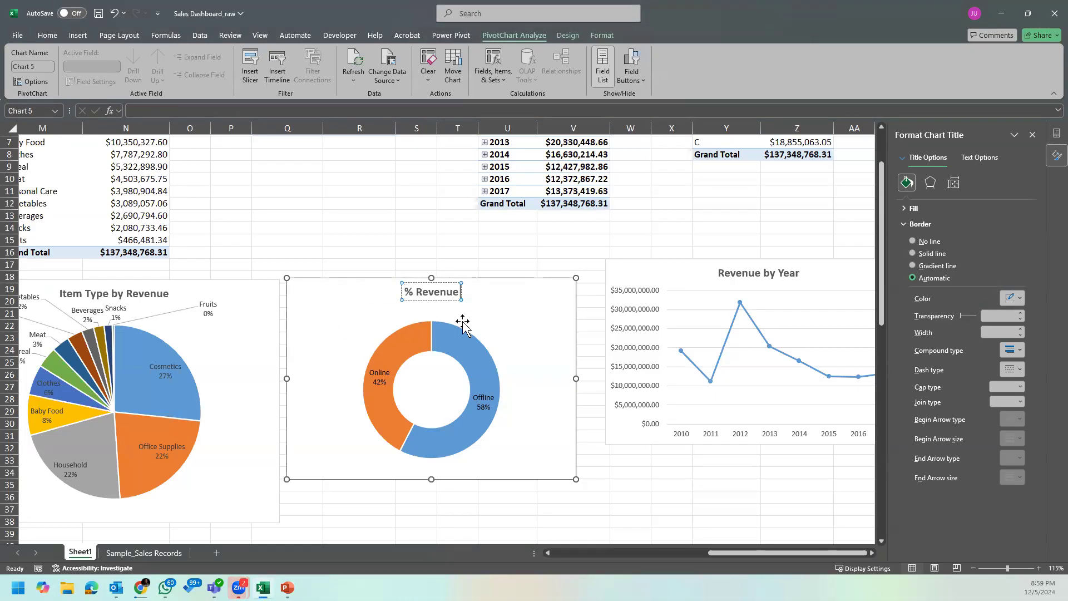
type("by")
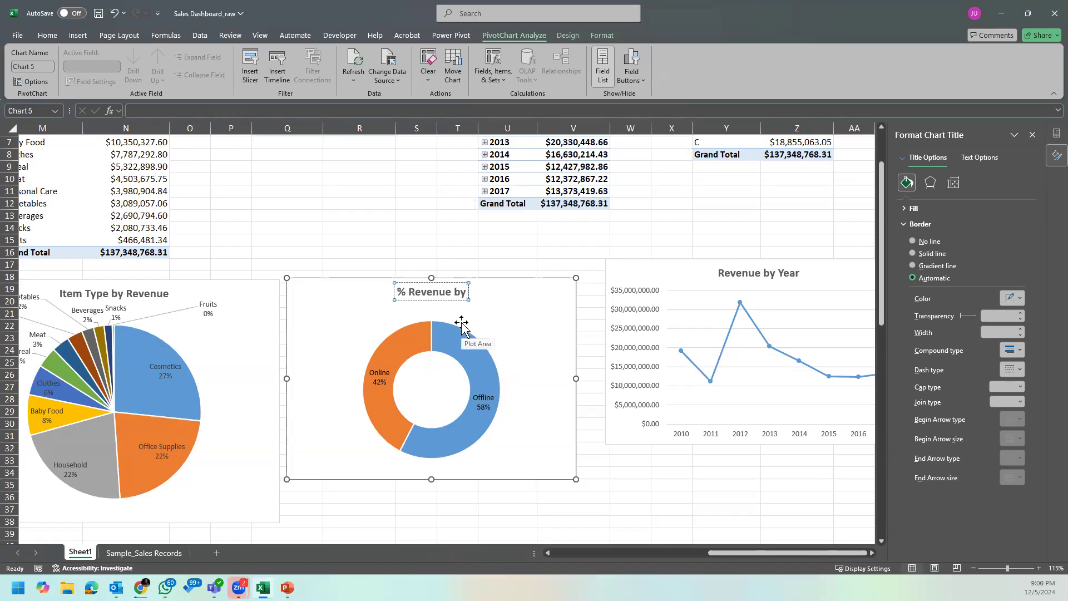
key("ctrl+v")
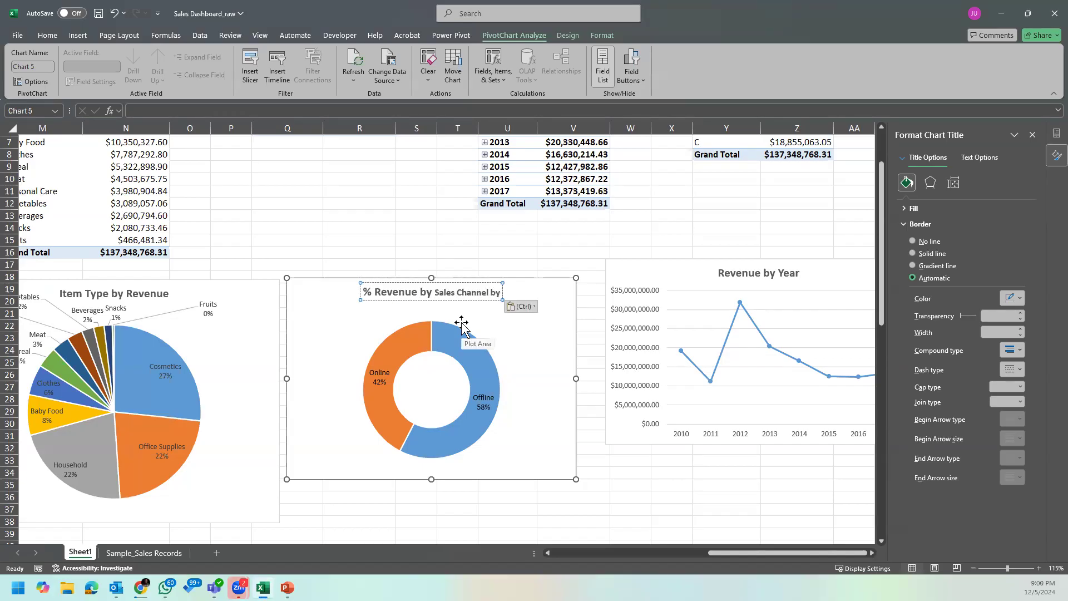
key("BackSpace")
key("BackSpace")
key("BackSpace")
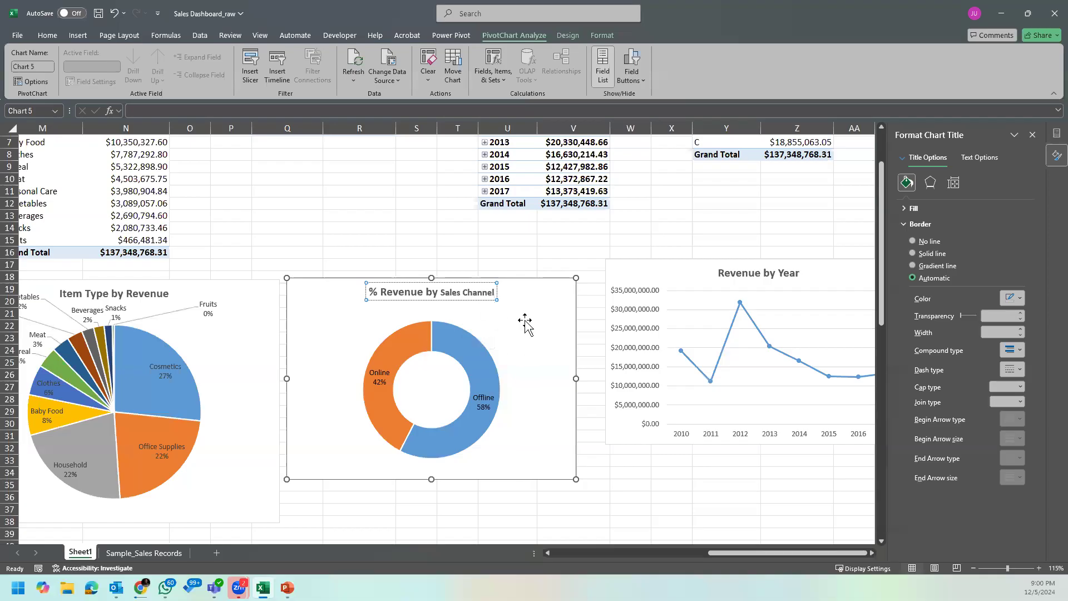
key("BackSpace")
key("BackSpace")
key("BackSpace")
key("BackSpace")
key("BackSpace")
key("BackSpace")
key("BackSpace")
key("BackSpace")
key("BackSpace")
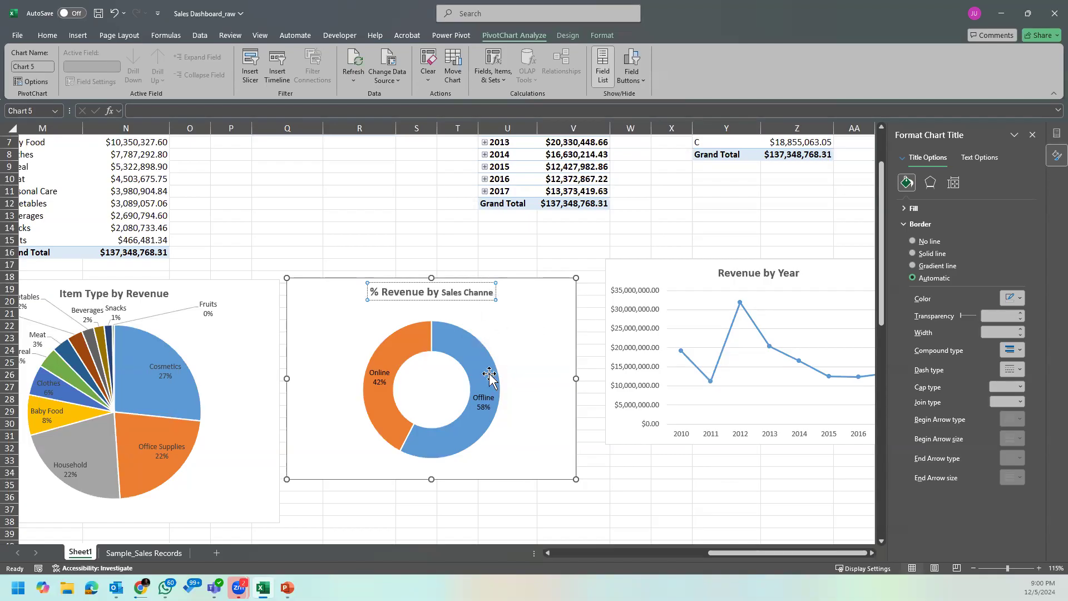
key("BackSpace")
key("BackSpace")
key("BackSpace")
key("BackSpace")
key("BackSpace")
key("BackSpace")
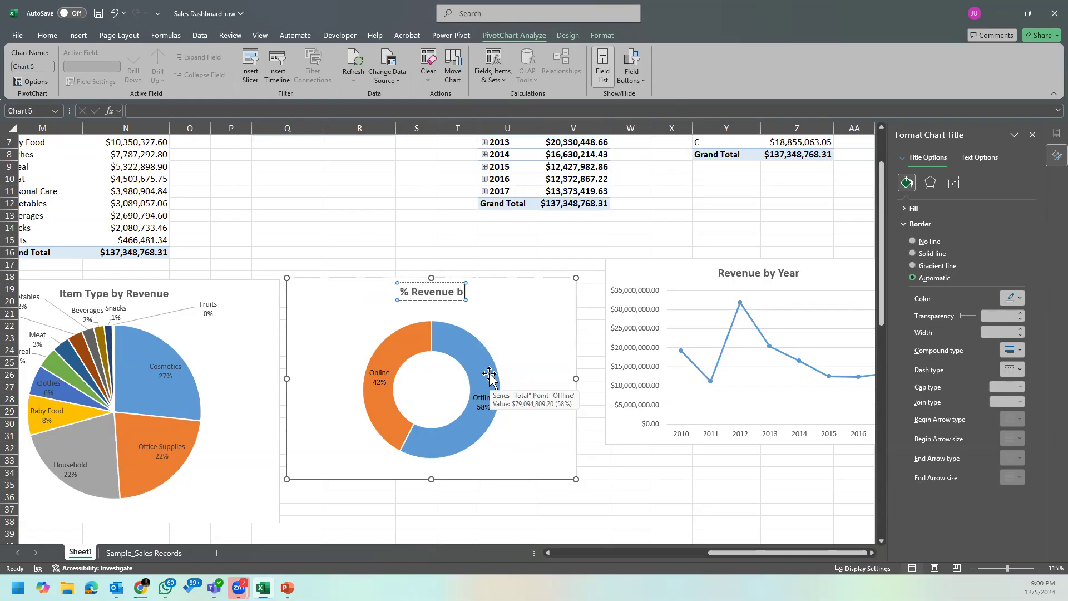
Step: Complete the doughnut chart's title so it reads "% Revenue by Sales Channel"
type("y Sales Channel")
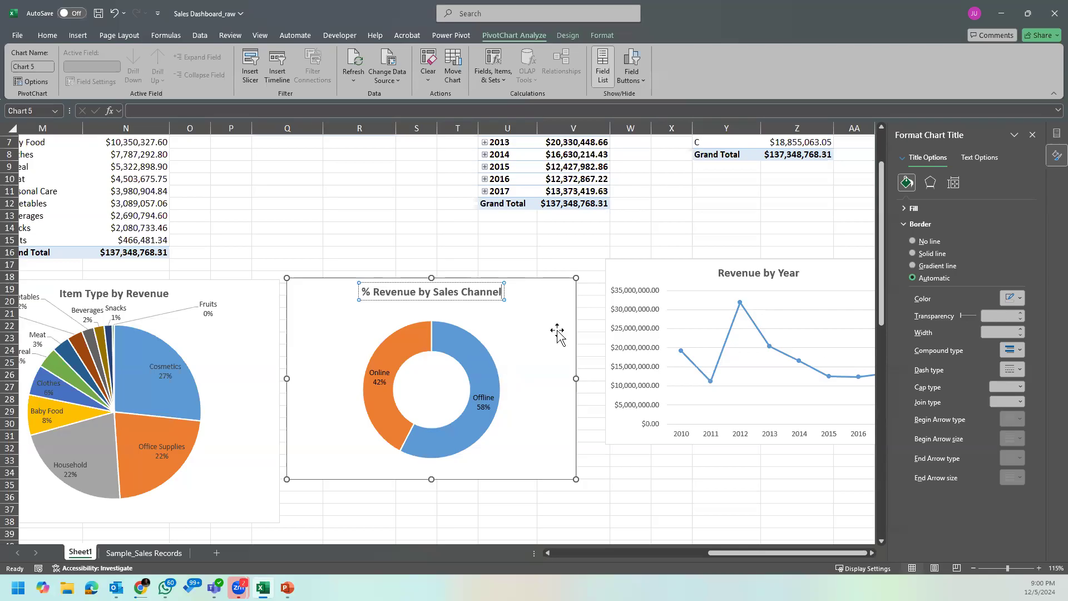
left_click(585, 242)
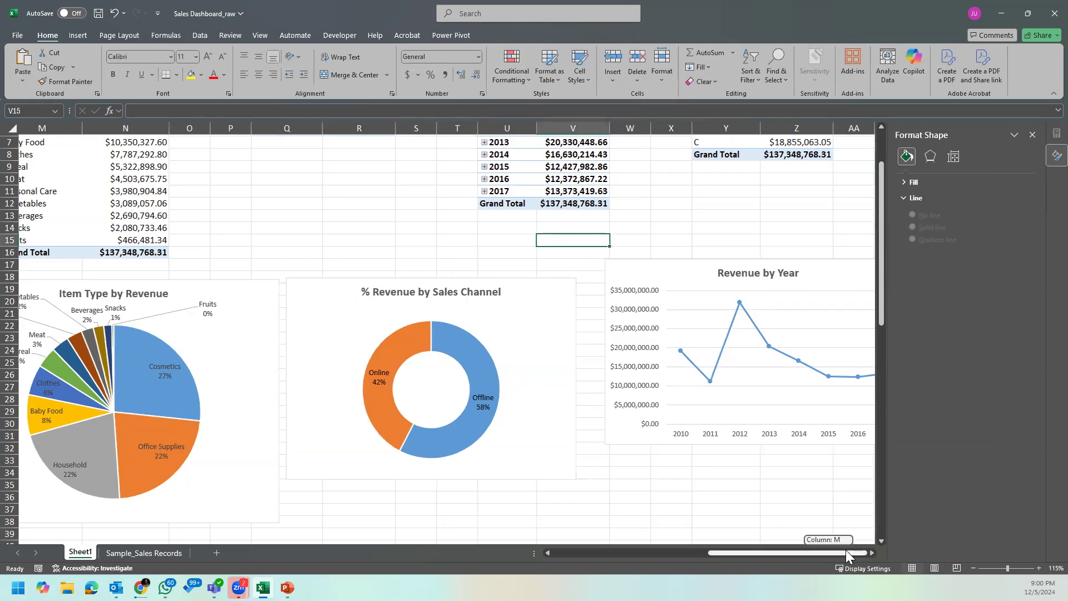
Step: Close the formatting pane and make the Revenue by Year line chart slightly wider and taller
left_click(872, 553)
left_click(872, 552)
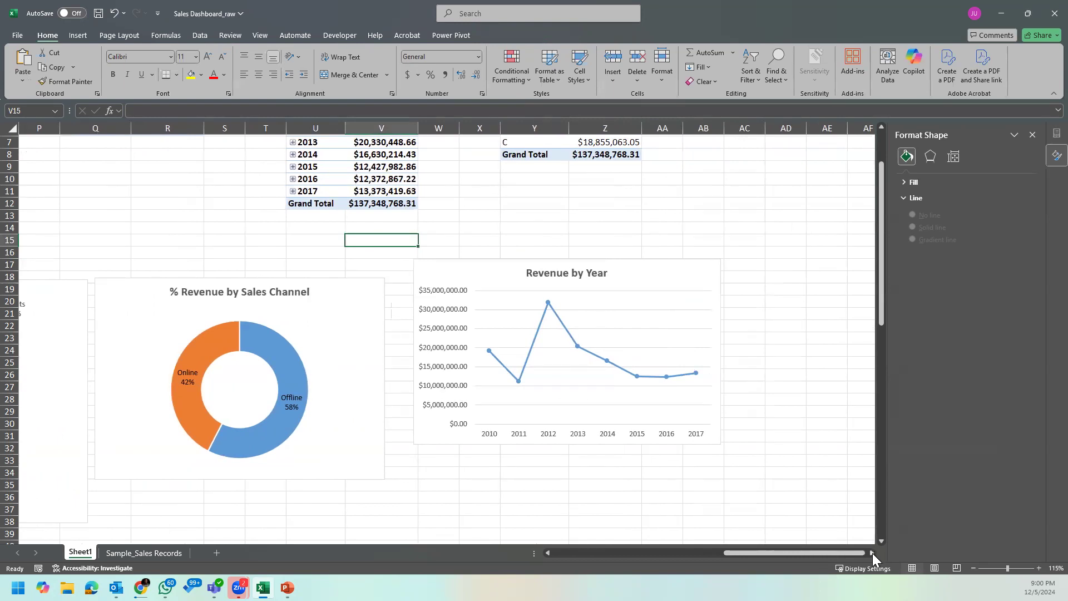
left_click(1032, 134)
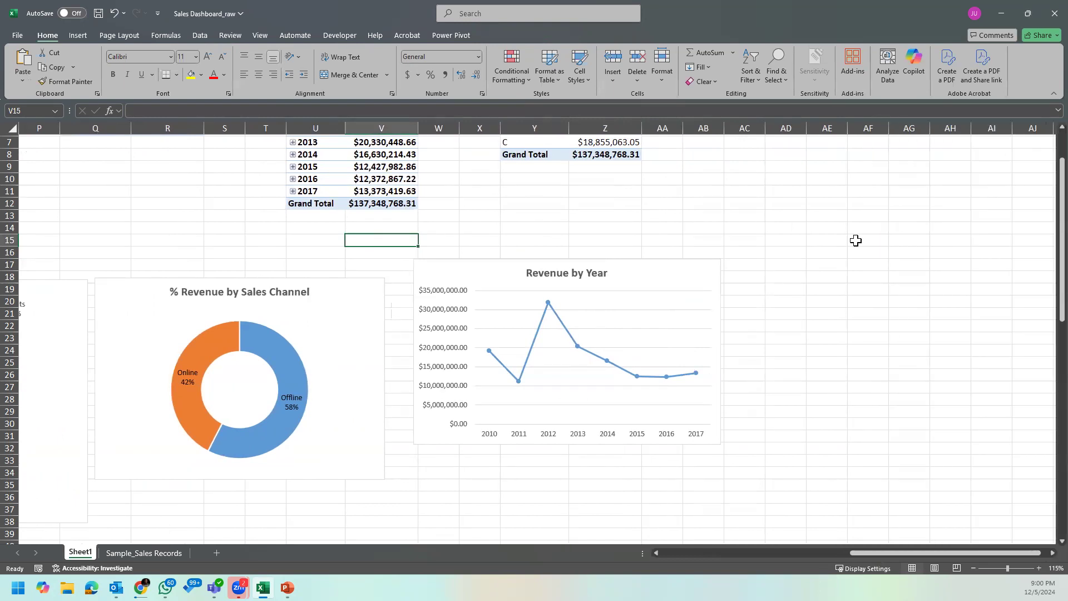
left_click(696, 278)
left_click_drag(720, 443, 745, 478)
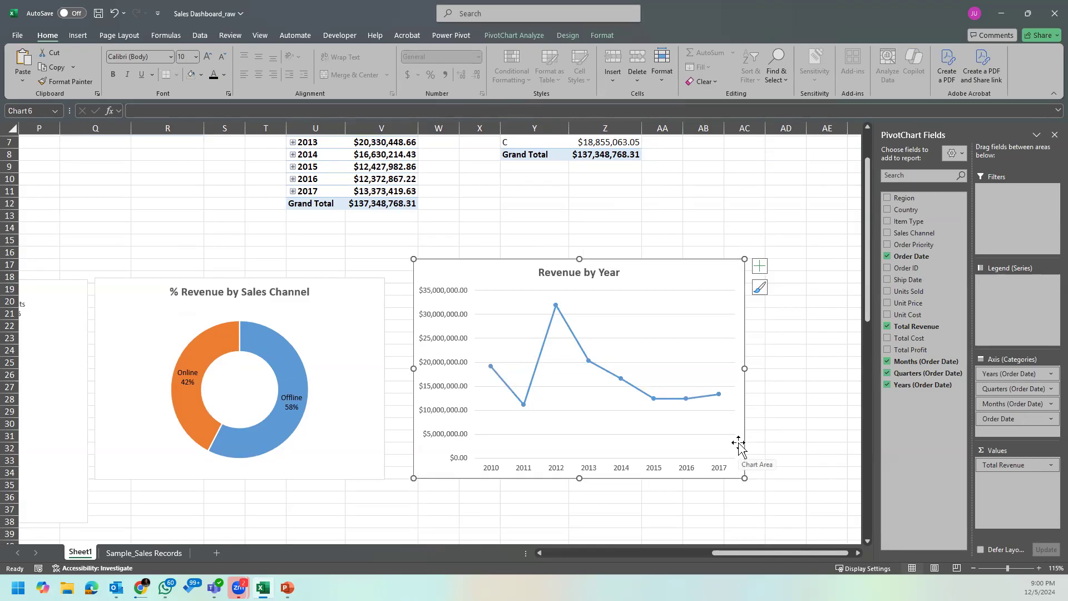
Step: Try the Revenue by Year chart without its horizontal gridlines and restore them
left_click(718, 294)
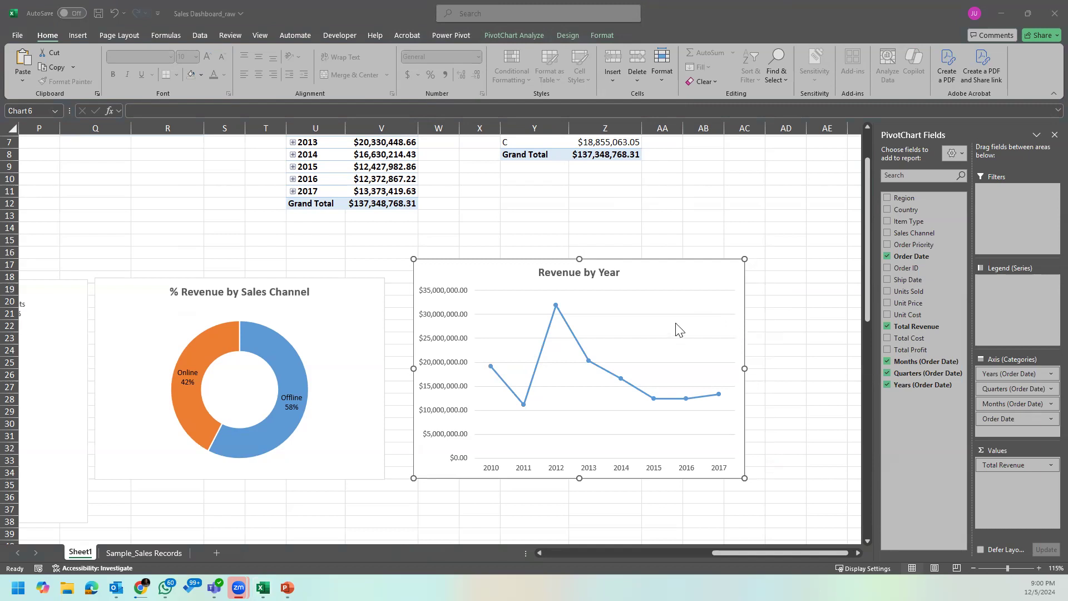
left_click(691, 315)
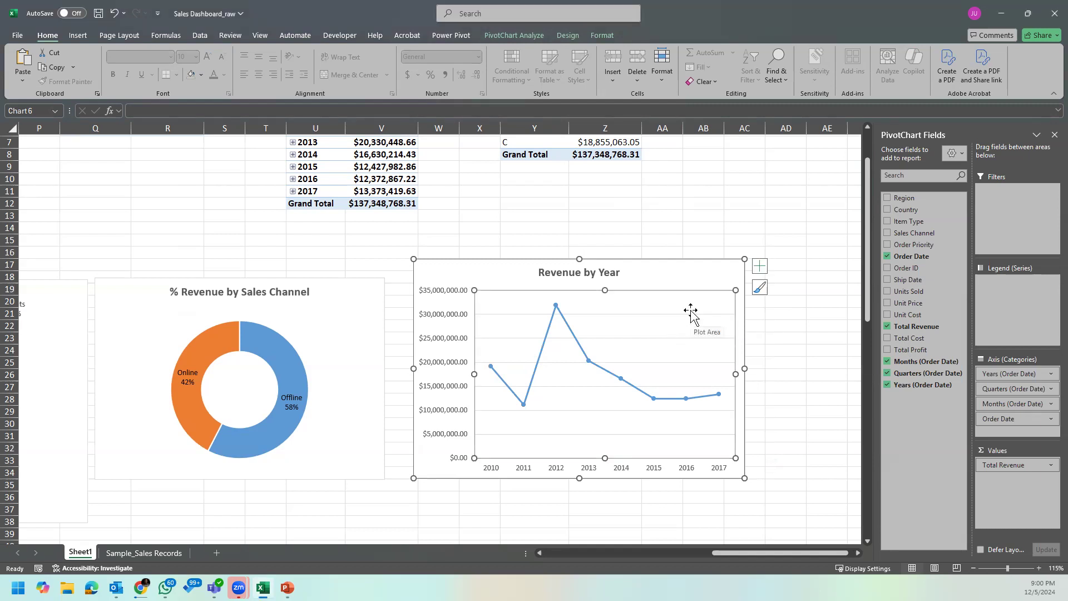
left_click(690, 315)
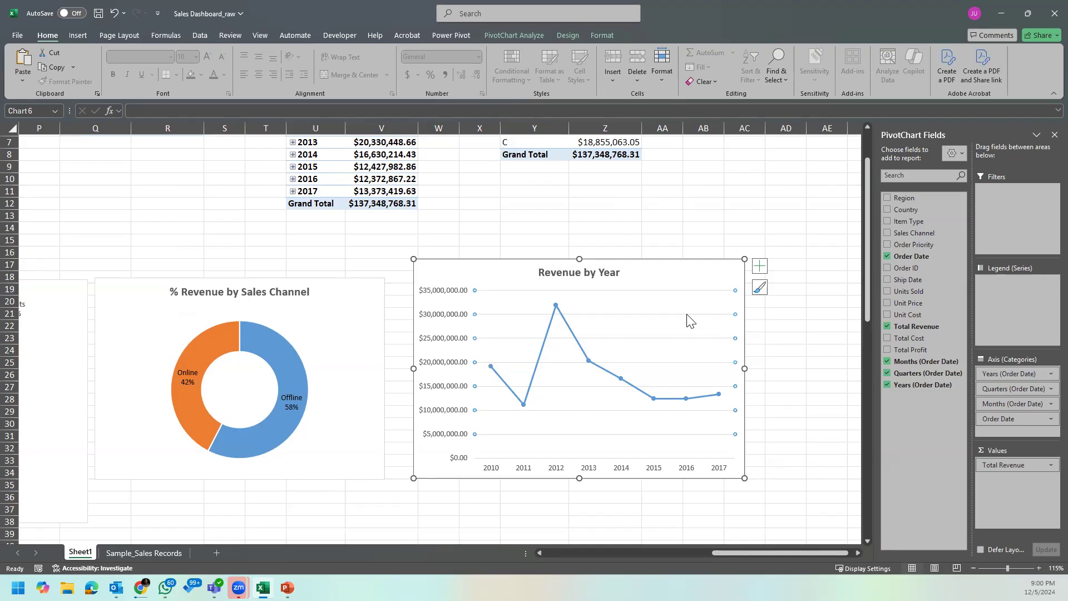
left_click(688, 315)
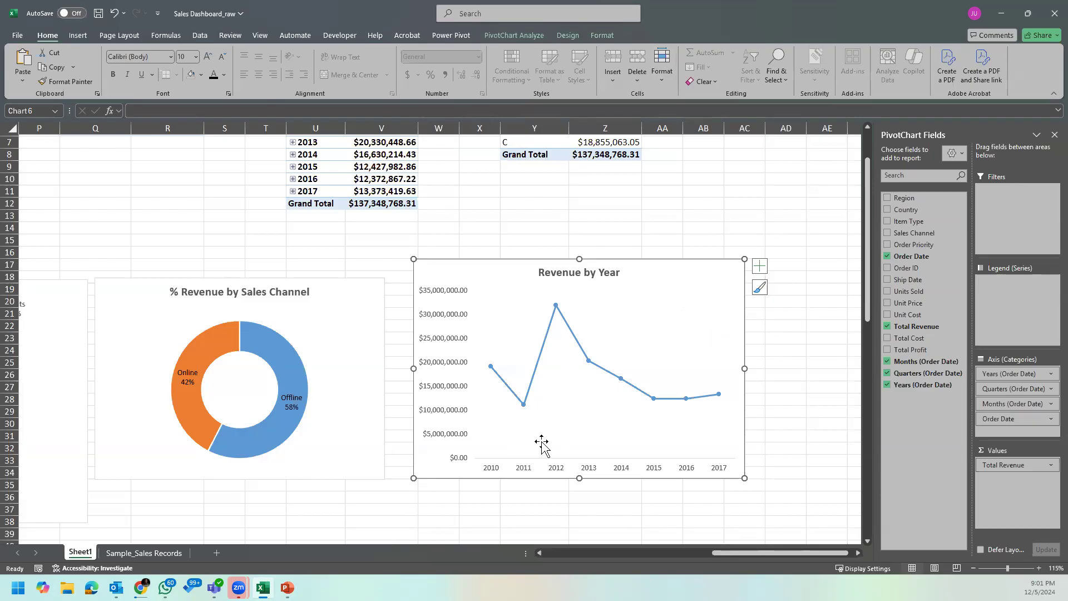
left_click(563, 315)
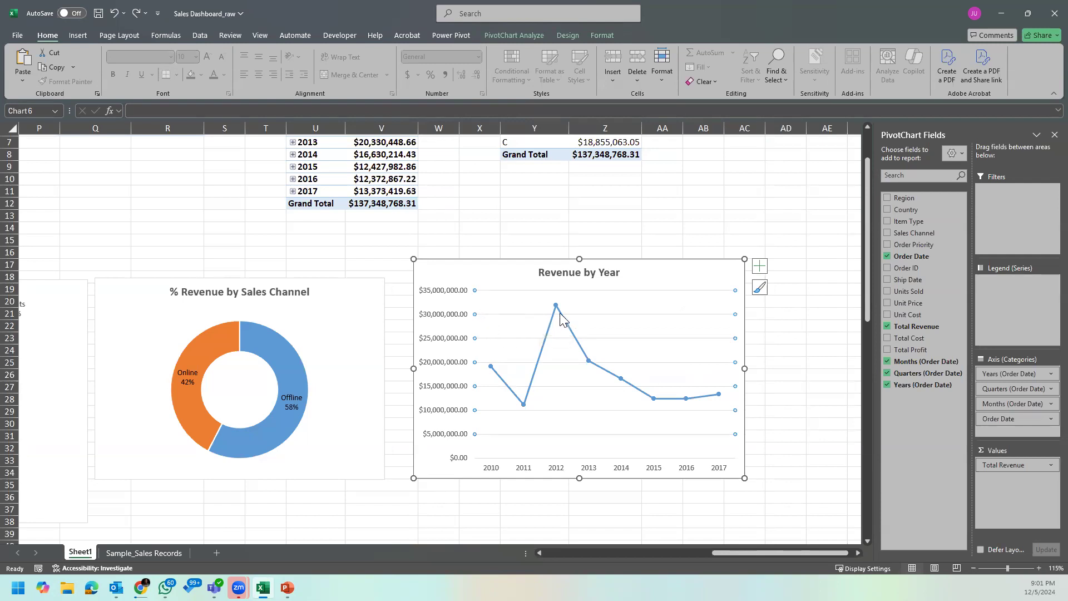
Step: Add primary minor horizontal gridlines to the Revenue by Year chart
mouse_move(557, 304)
left_click(758, 269)
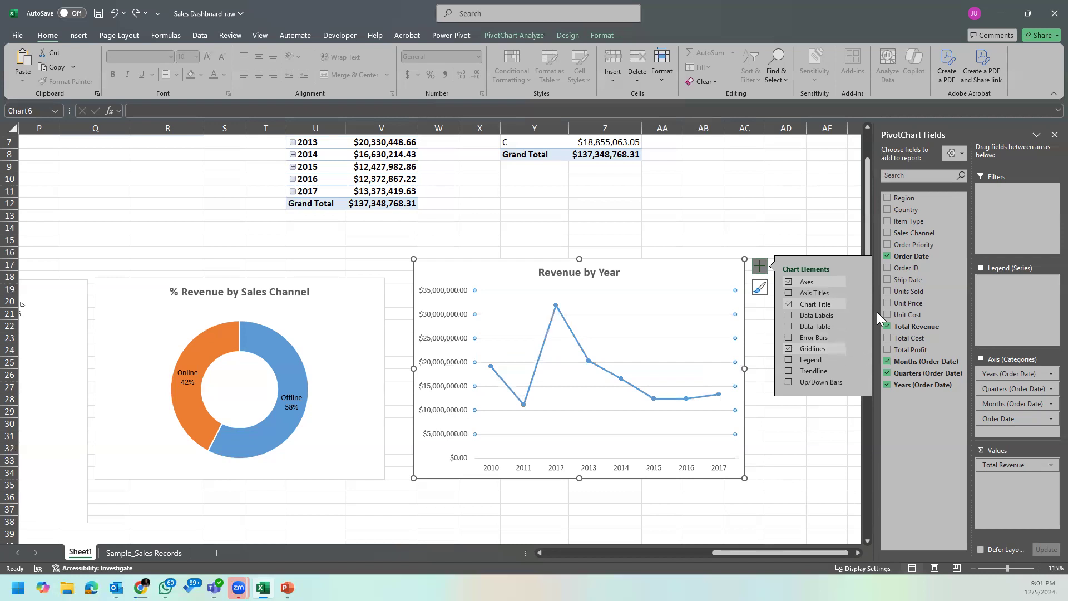
mouse_move(860, 346)
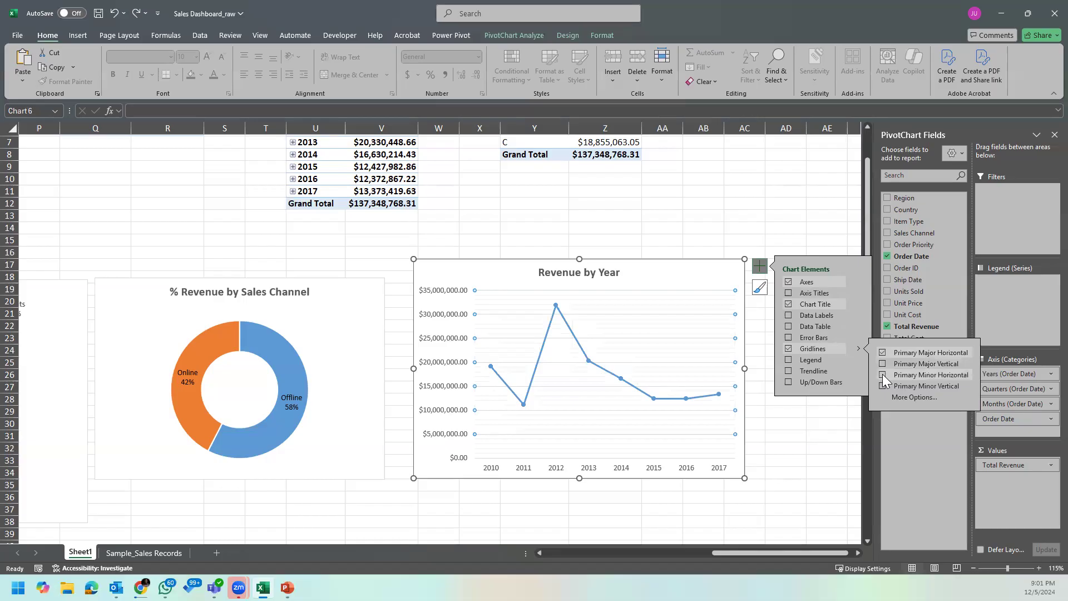
left_click(810, 494)
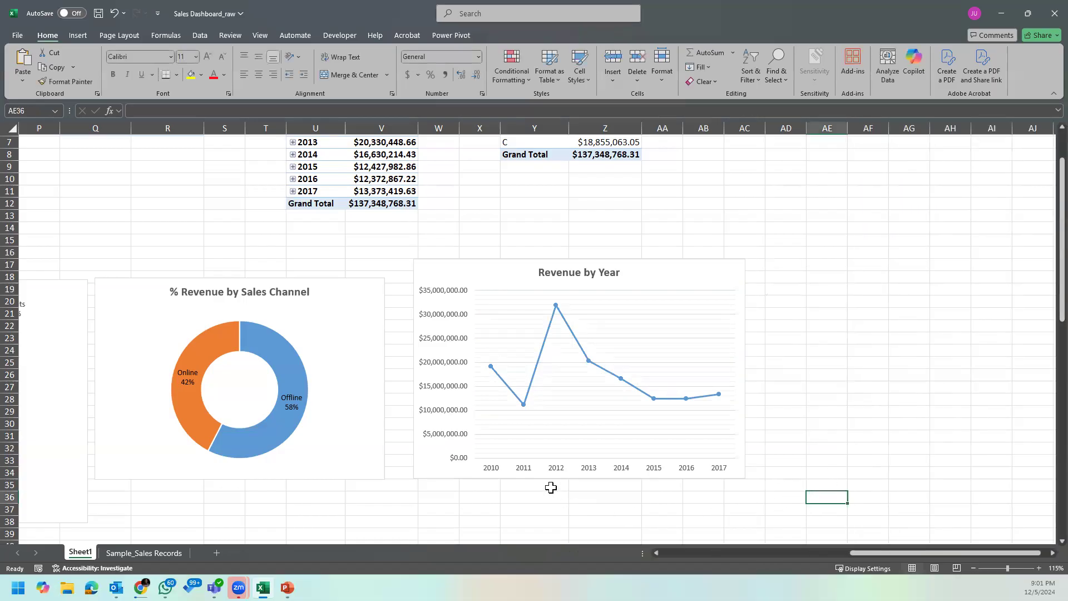
Step: Turn off the primary minor horizontal gridlines on the Revenue by Year chart, keeping only the primary major horizontal ones
scroll(760, 358, "down", 1, "ctrl")
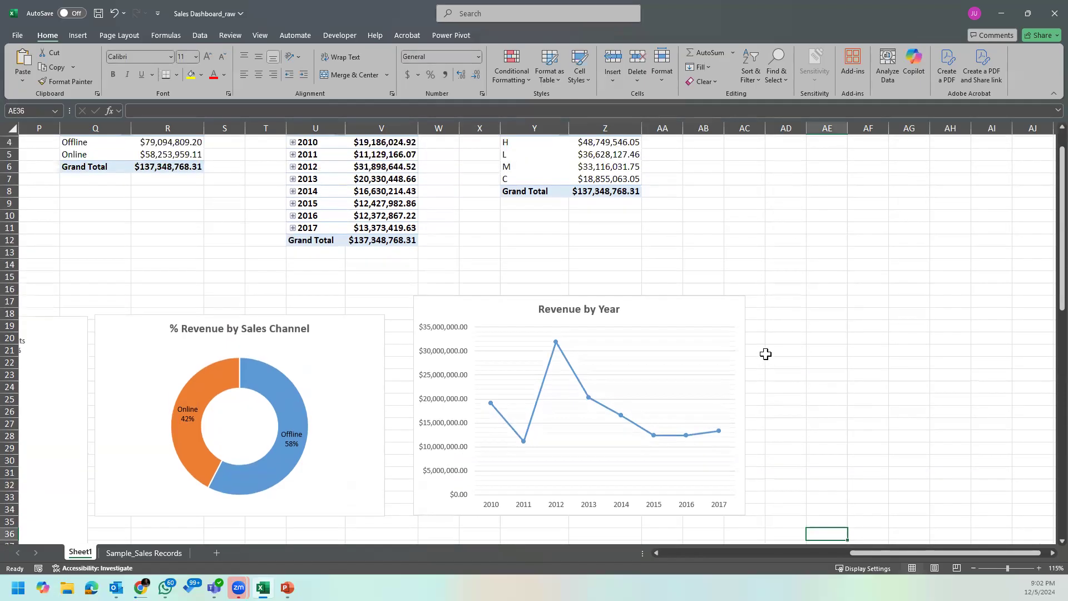
scroll(784, 334, "up", 3, "ctrl")
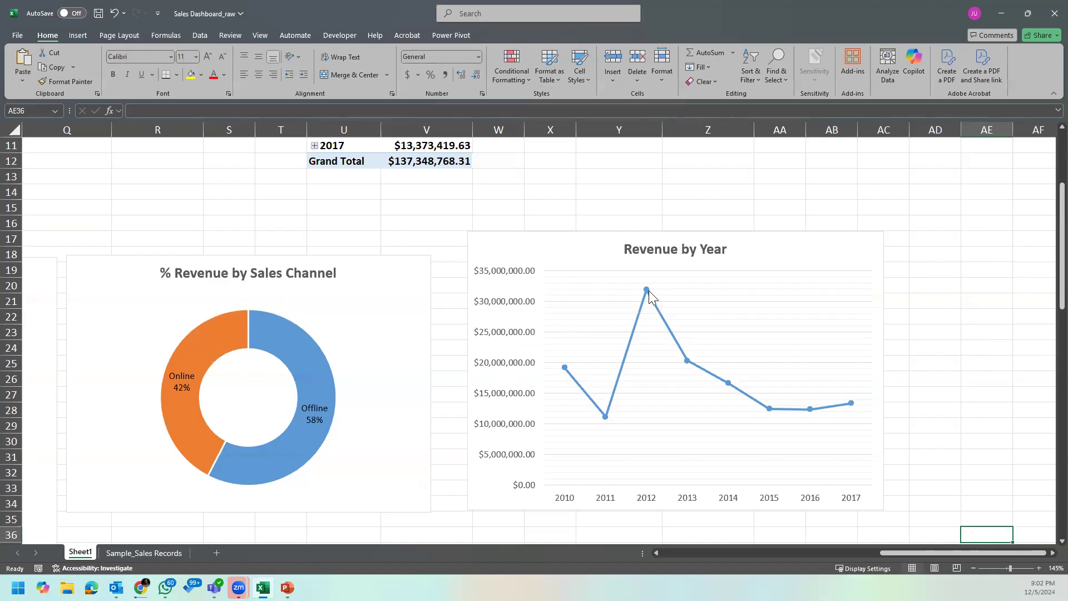
mouse_move(648, 290)
left_click(875, 255)
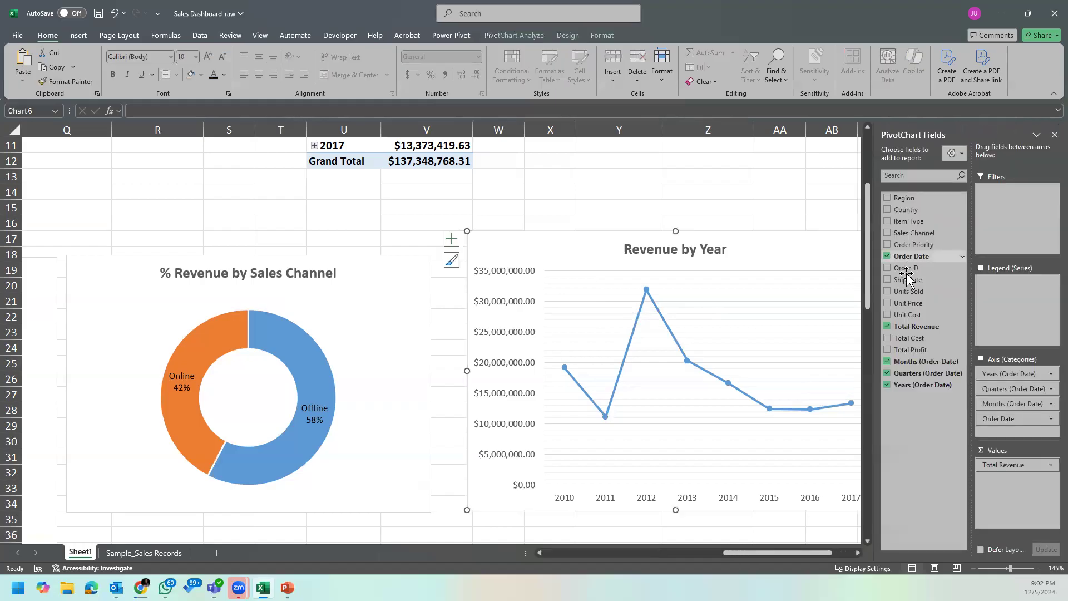
left_click_drag(818, 552, 857, 553)
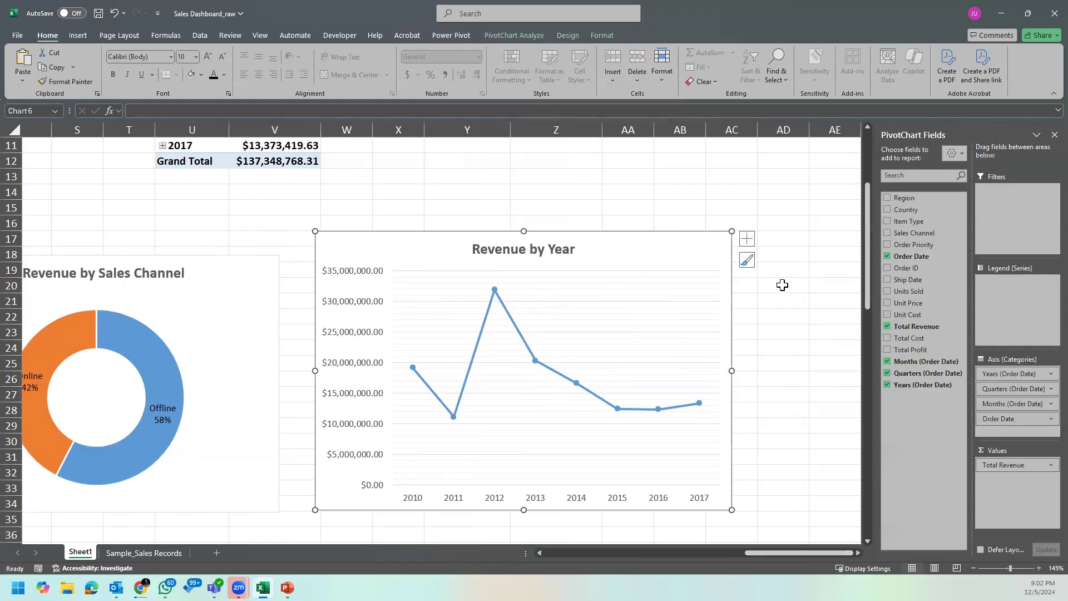
left_click(749, 243)
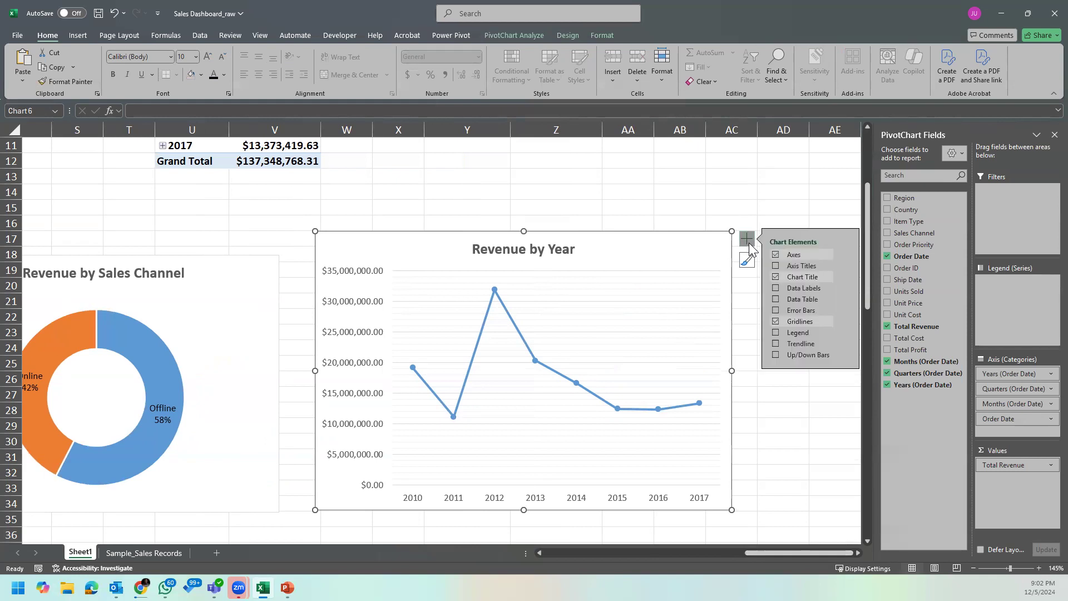
left_click(846, 324)
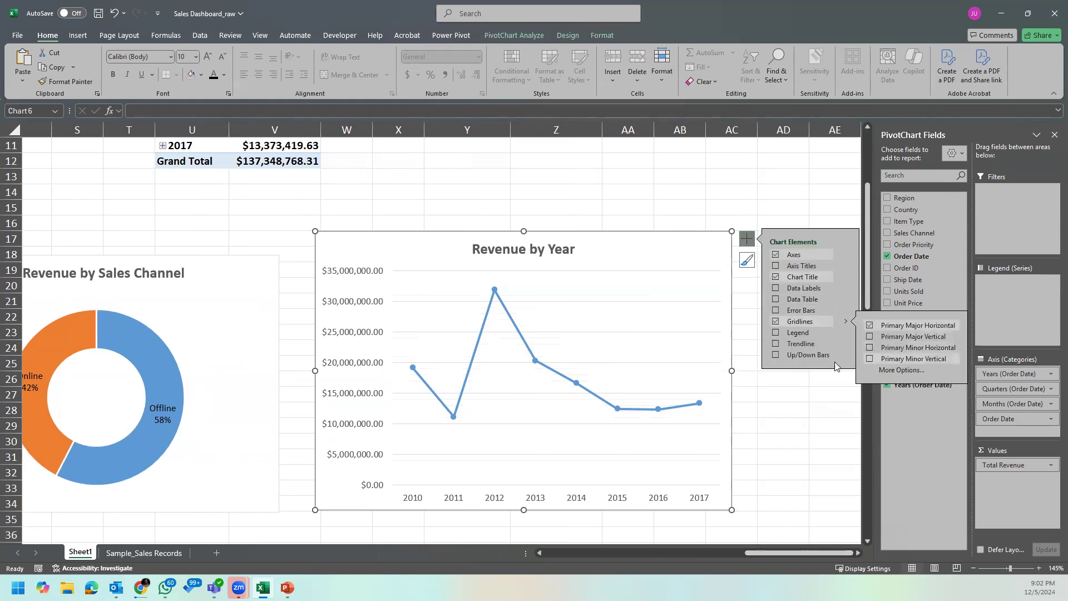
left_click(768, 414)
Step: Start inserting a PivotChart for the Order Priority revenue PivotTable and place the chart type dialog clear of the table
scroll(714, 295, "down", 1, "ctrl")
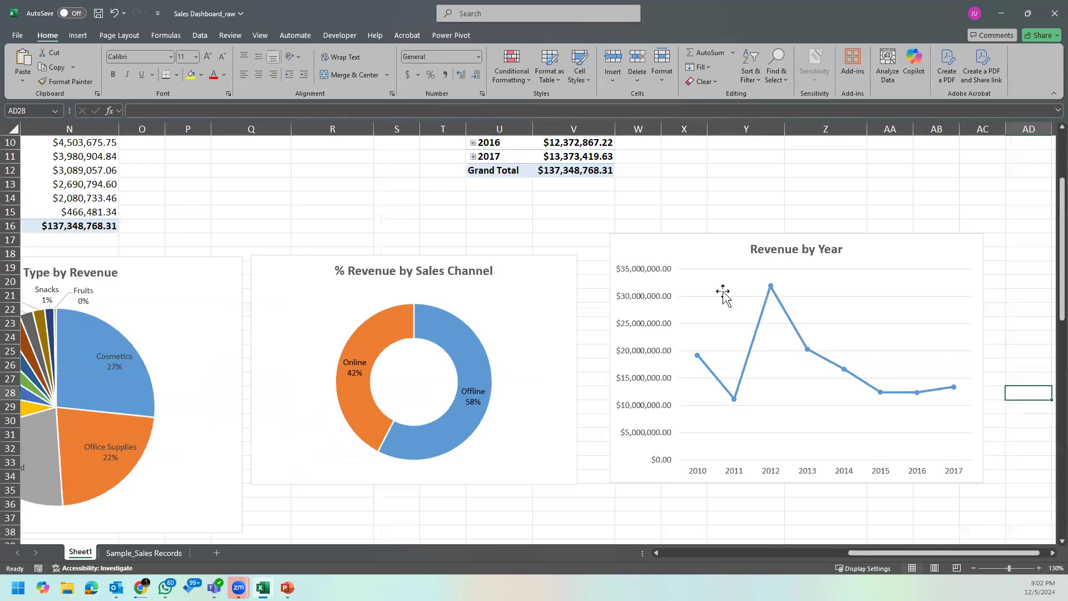
scroll(723, 298, "down", 1, "ctrl")
left_click(784, 483)
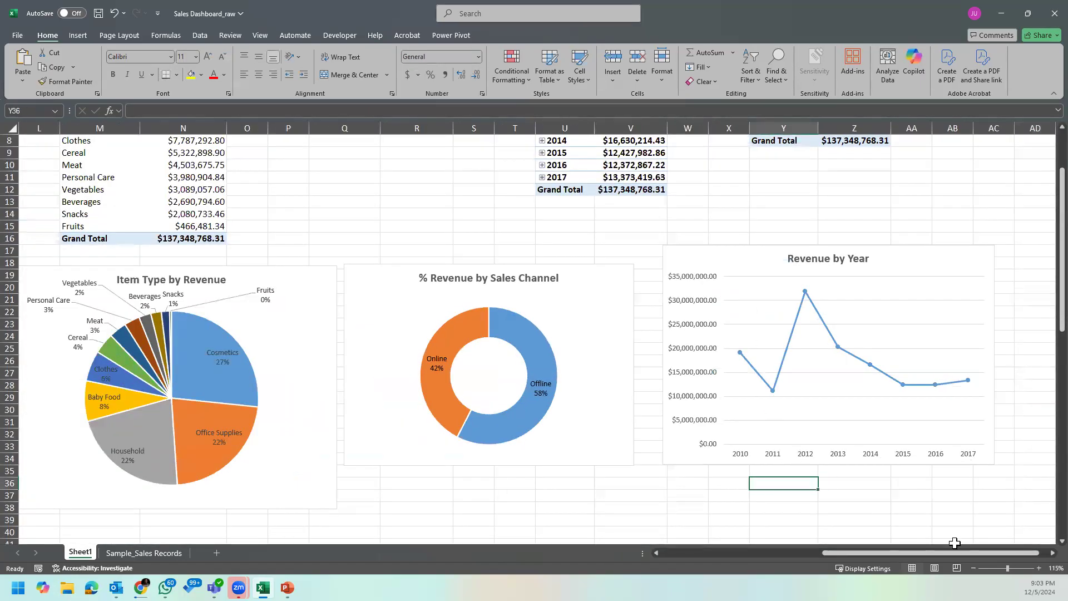
left_click_drag(1010, 554, 1041, 552)
scroll(604, 341, "up", 3)
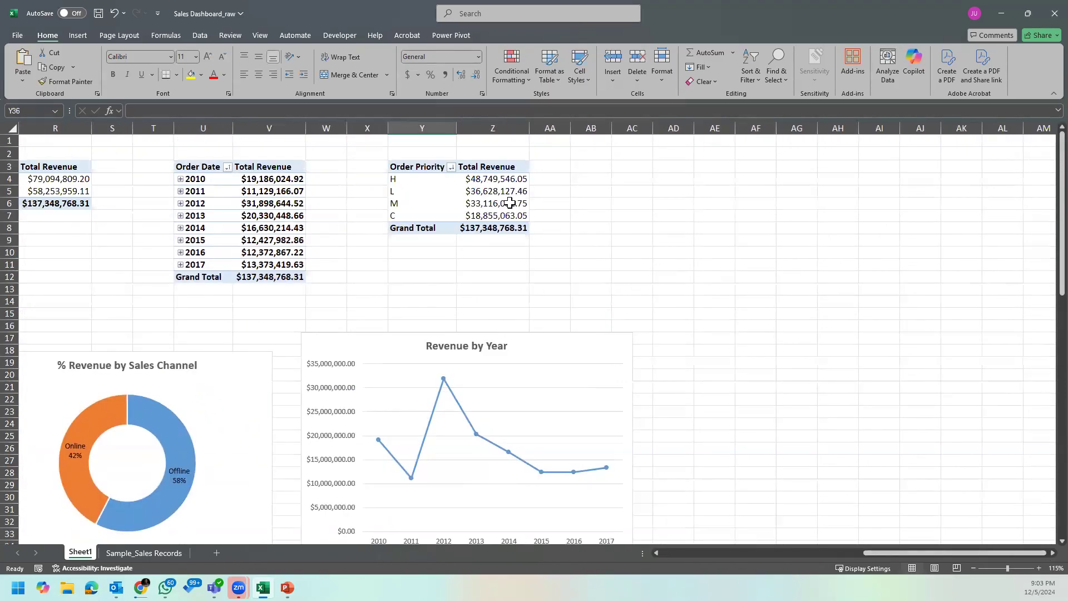
left_click(495, 178)
left_click(513, 191)
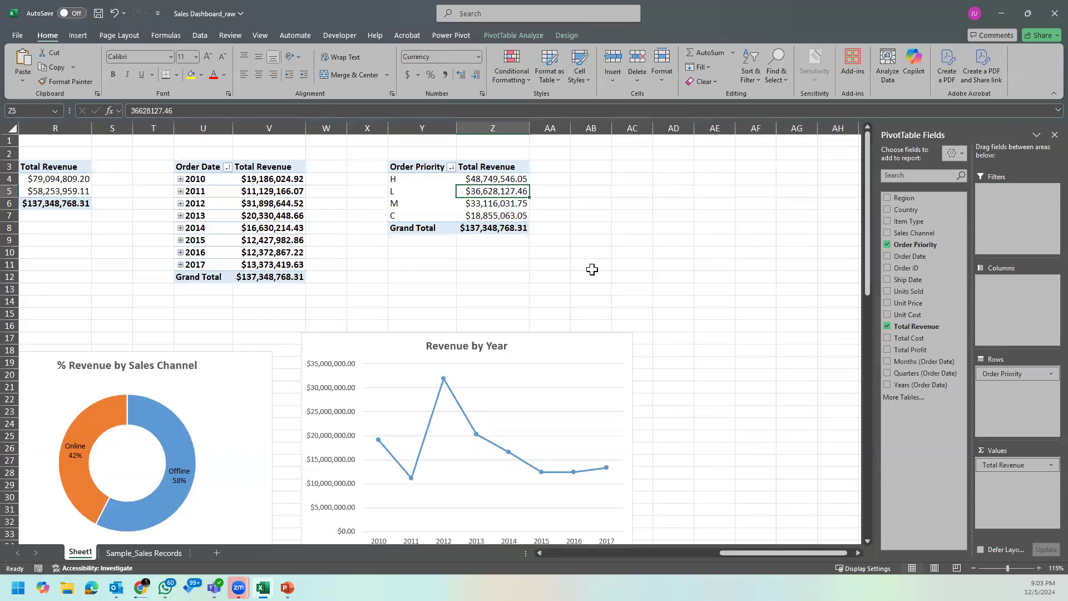
left_click(527, 35)
left_click(726, 64)
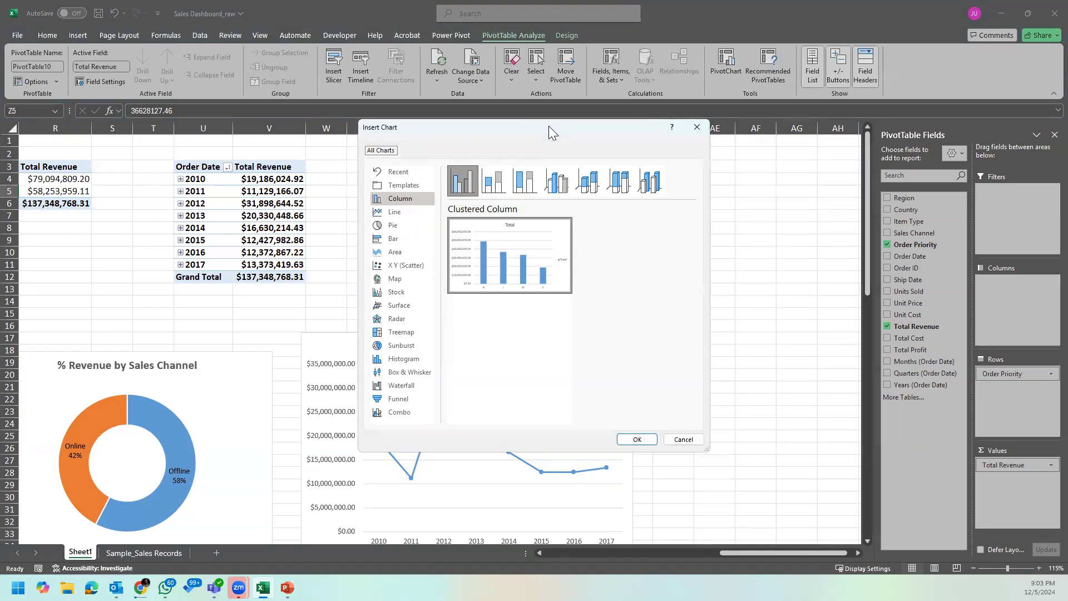
left_click_drag(548, 125, 710, 164)
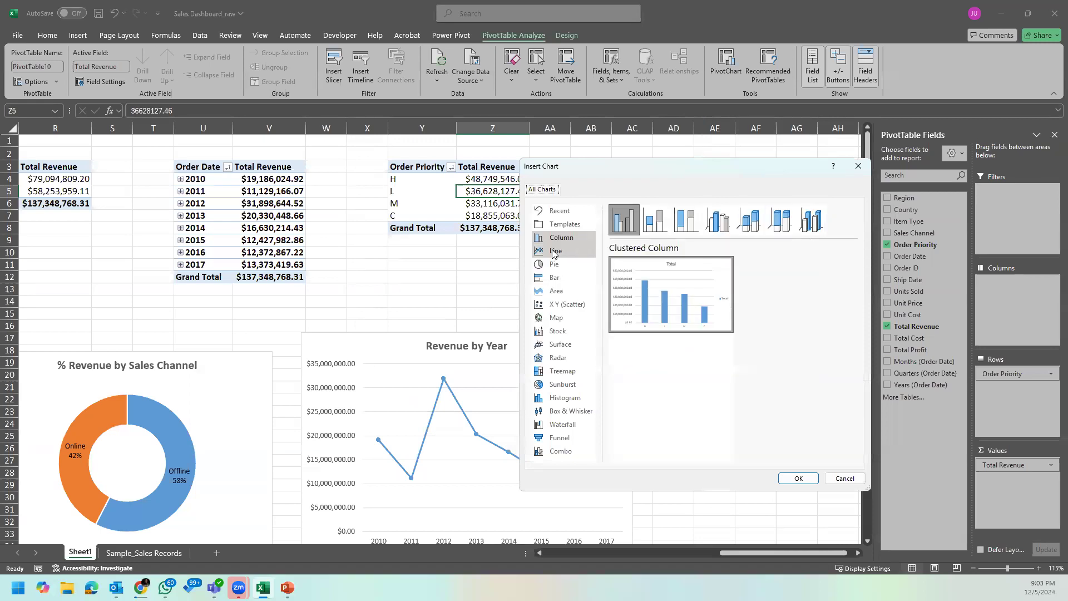
Step: Preview the pie, bar, area, line and column chart types for revenue by order priority, including the area subtypes
left_click(566, 268)
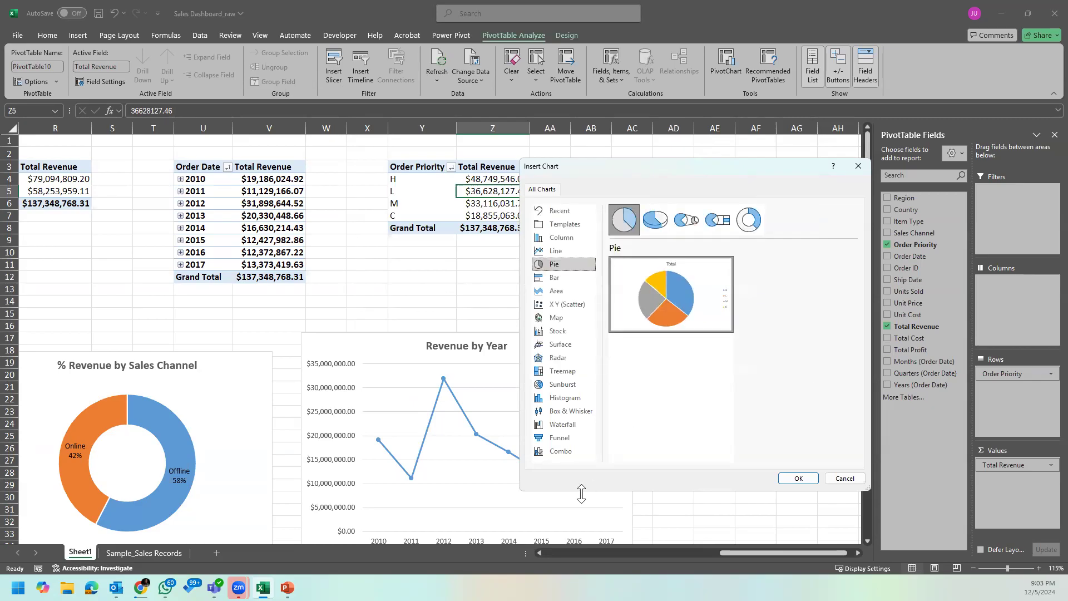
left_click(561, 281)
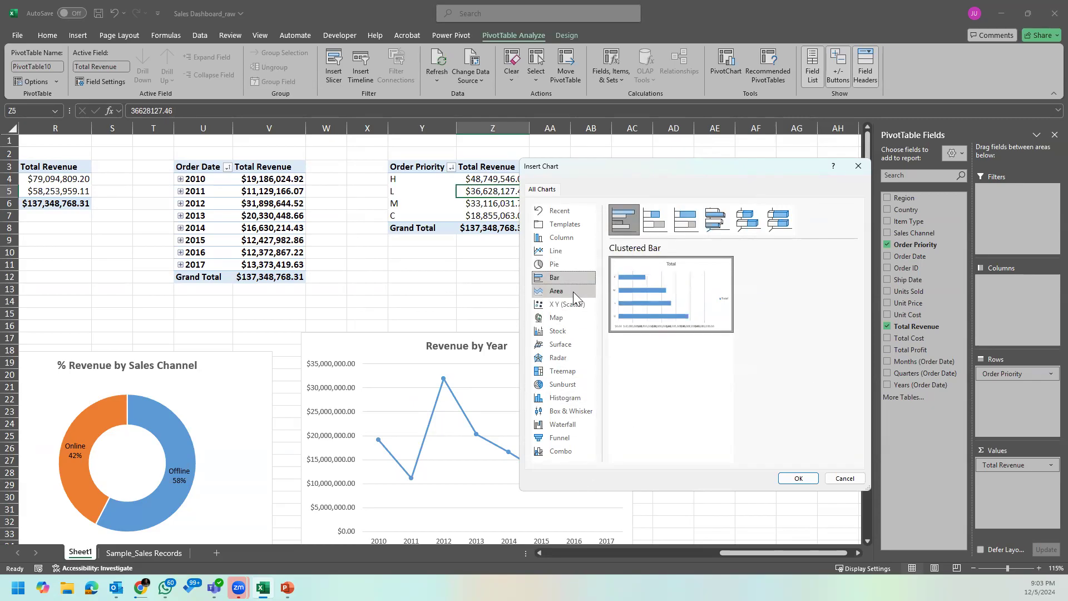
left_click(573, 292)
mouse_move(715, 285)
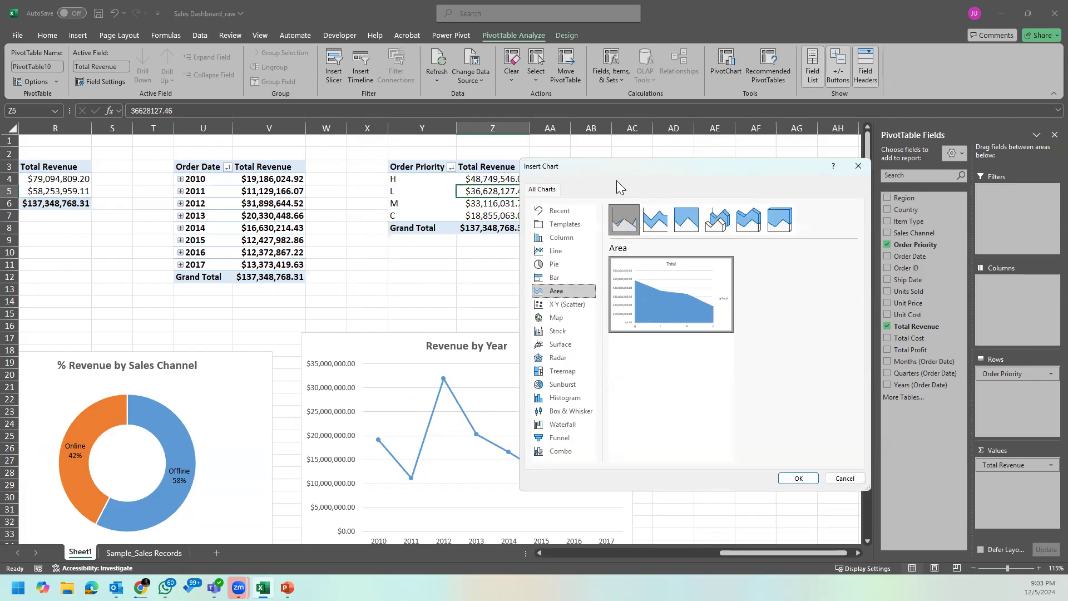
left_click(655, 220)
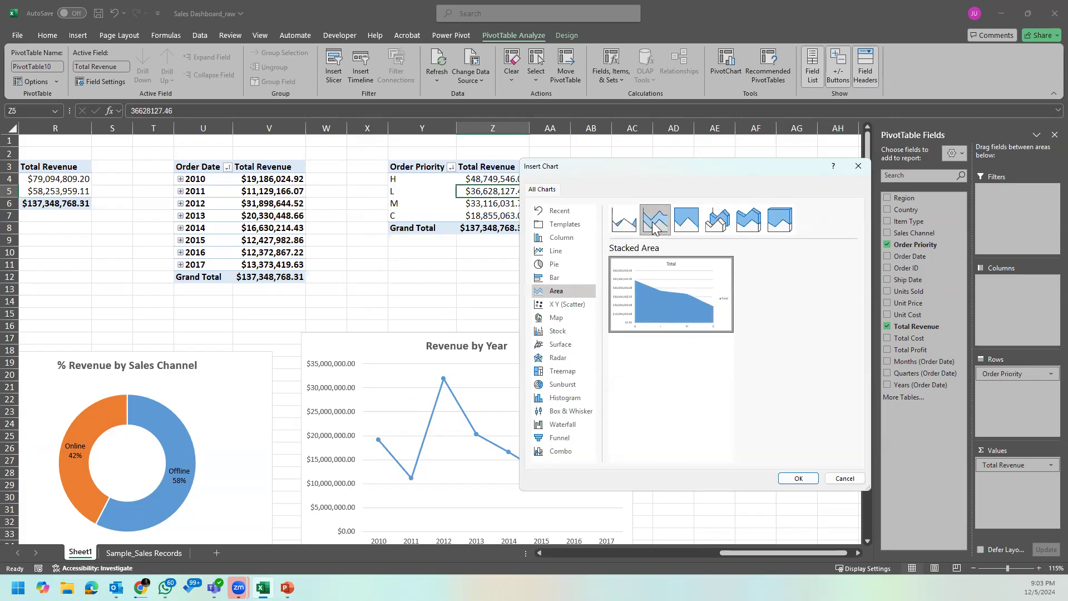
left_click(683, 225)
left_click(651, 229)
left_click(624, 220)
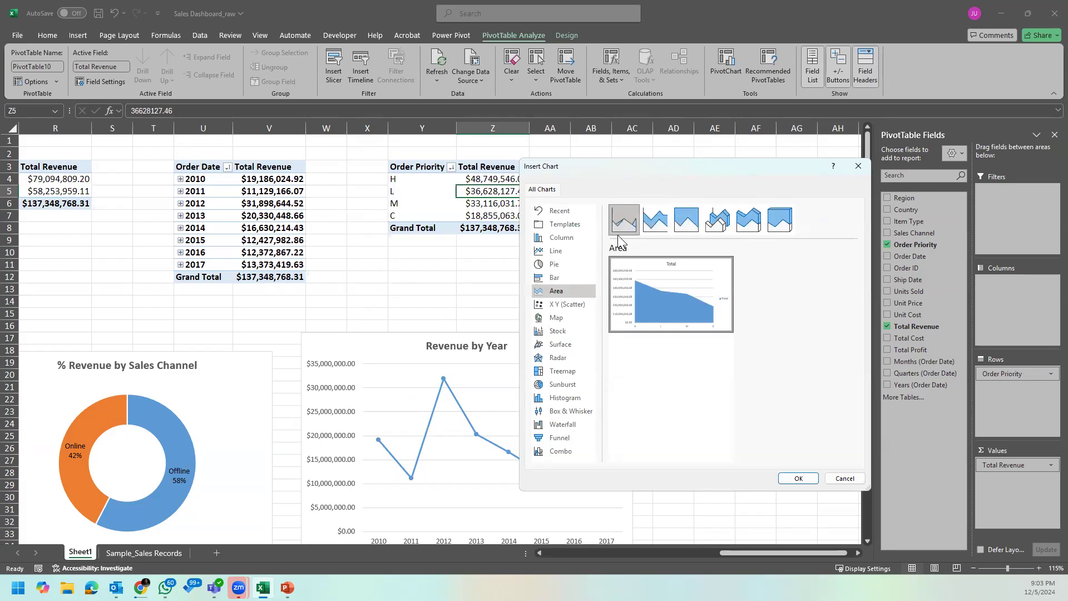
left_click(572, 278)
left_click(576, 263)
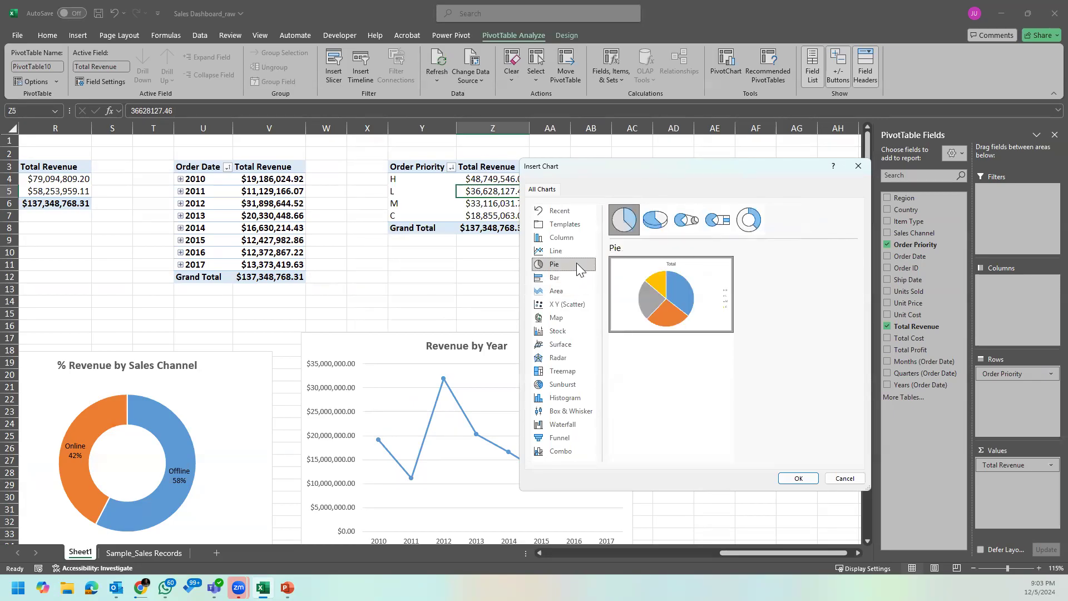
left_click(570, 251)
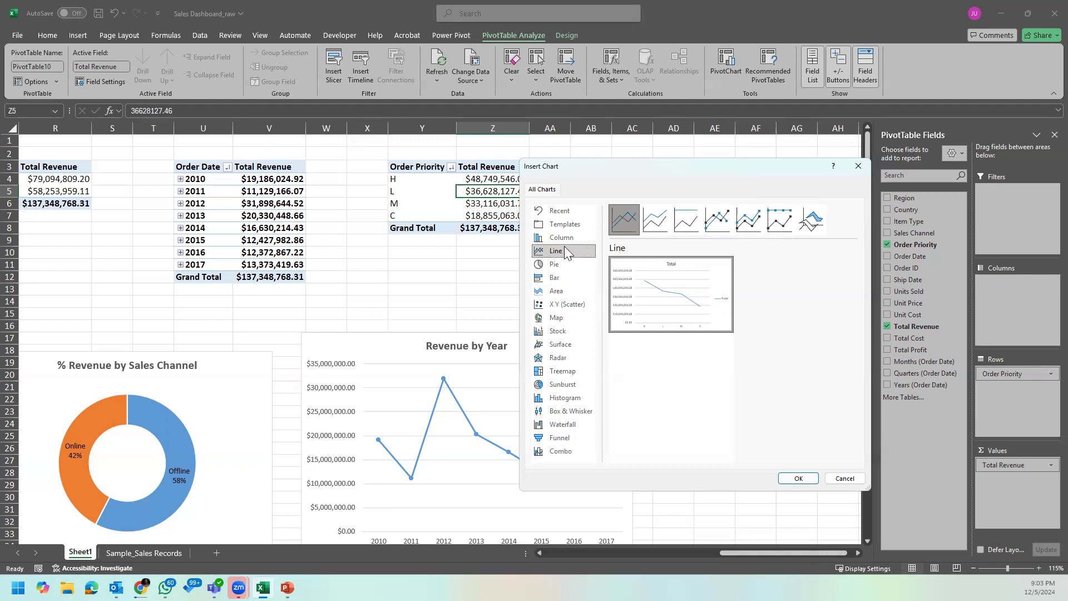
left_click(564, 242)
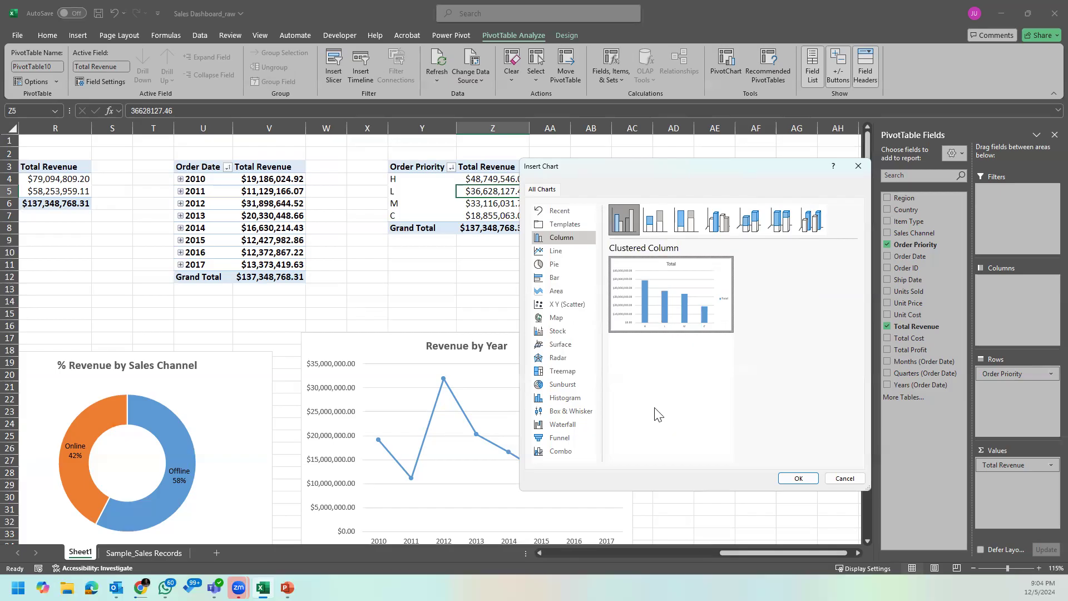
Step: Check whether the combo, funnel, map, stock, surface, treemap, sunburst and box and whisker types can chart the PivotTable
left_click(558, 454)
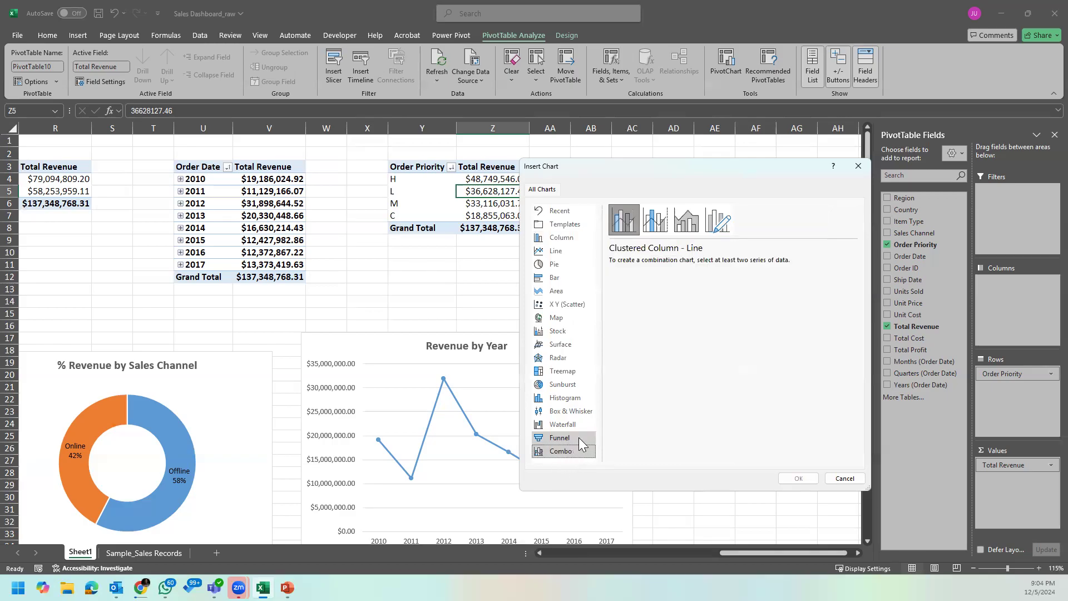
left_click(579, 437)
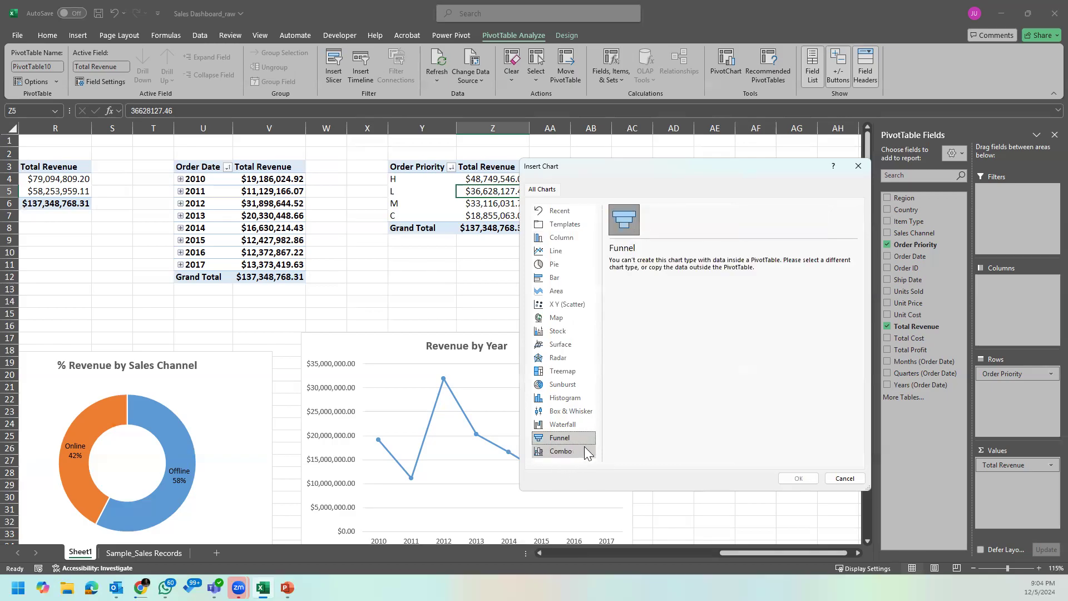
left_click(584, 240)
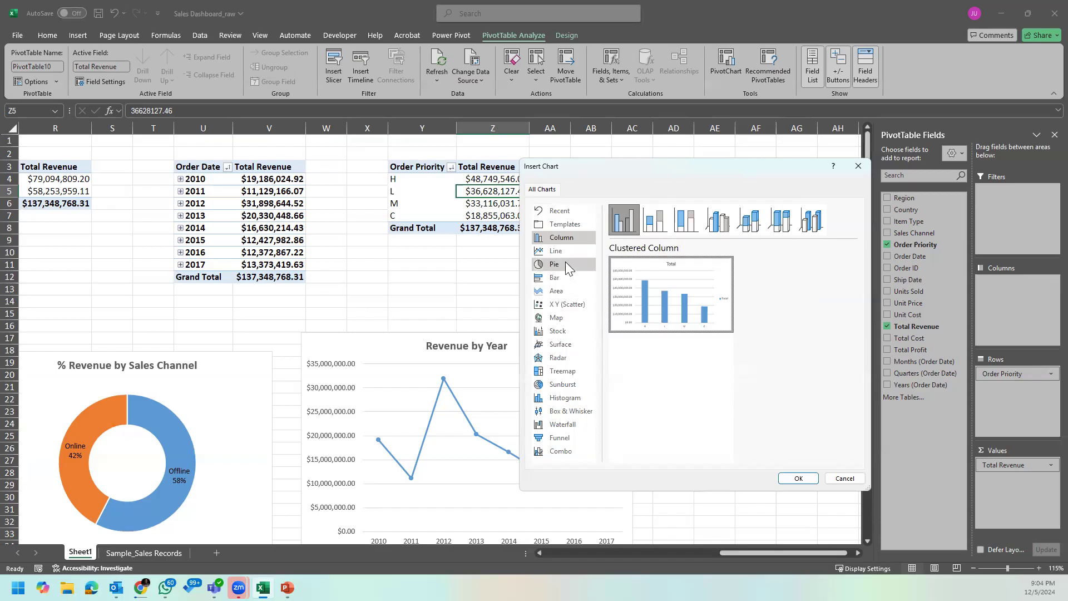
left_click(557, 318)
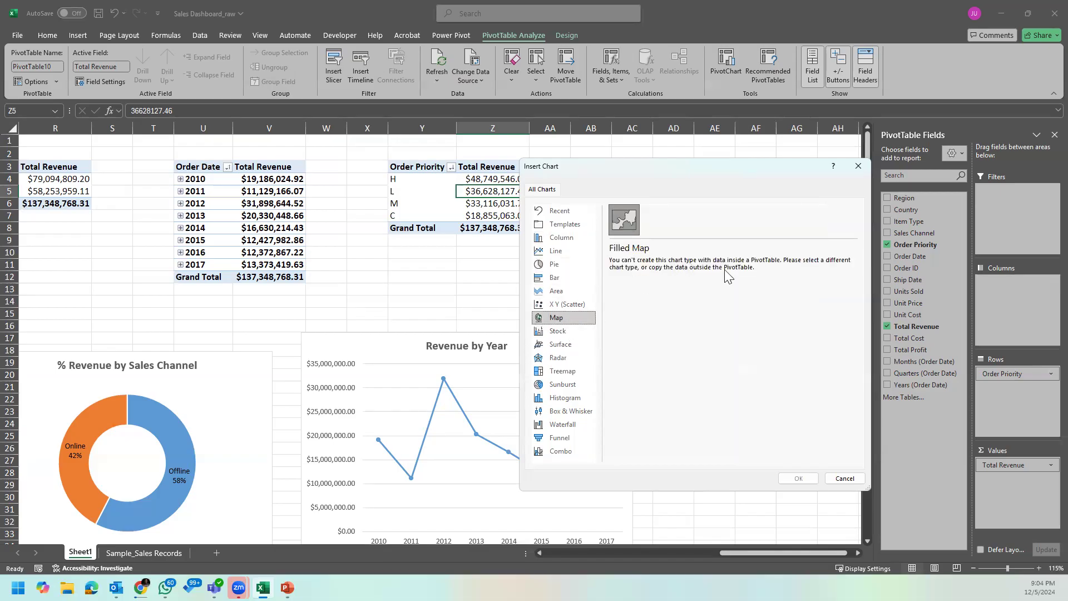
left_click(547, 333)
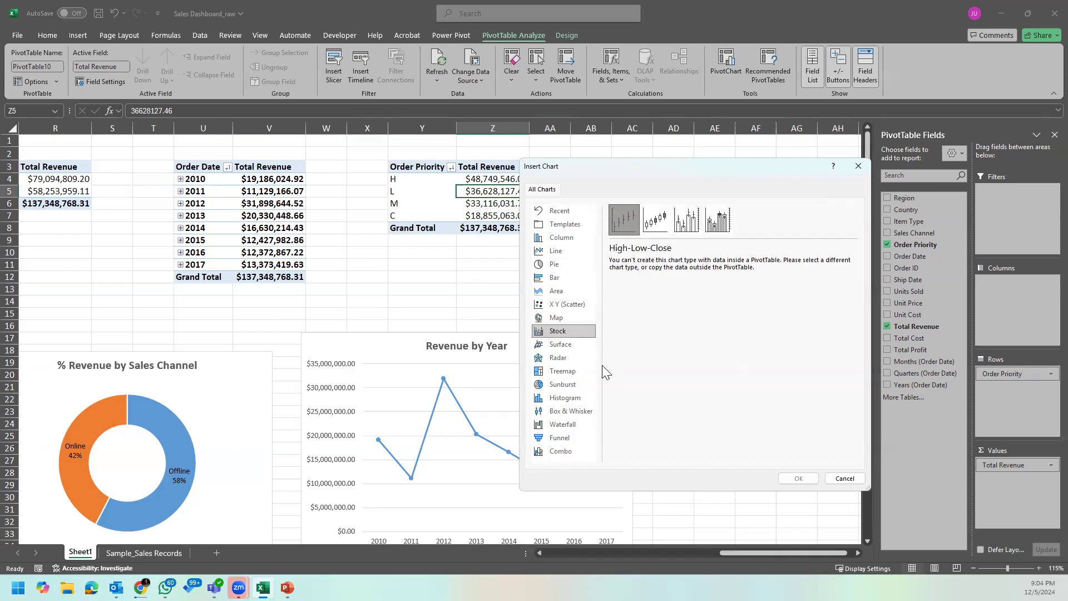
left_click(570, 345)
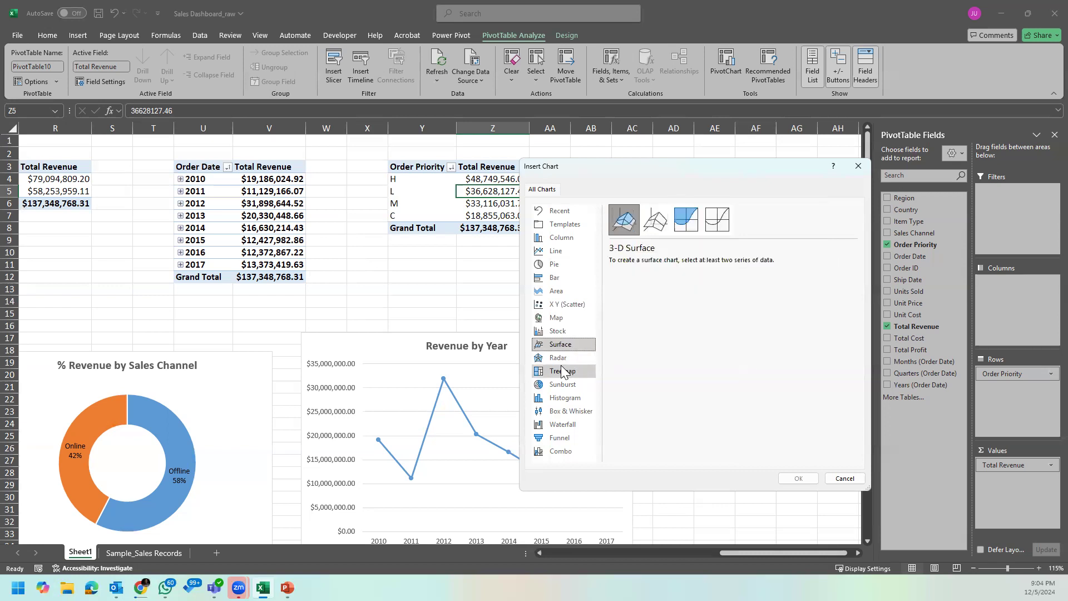
left_click(568, 371)
left_click(567, 383)
left_click(568, 411)
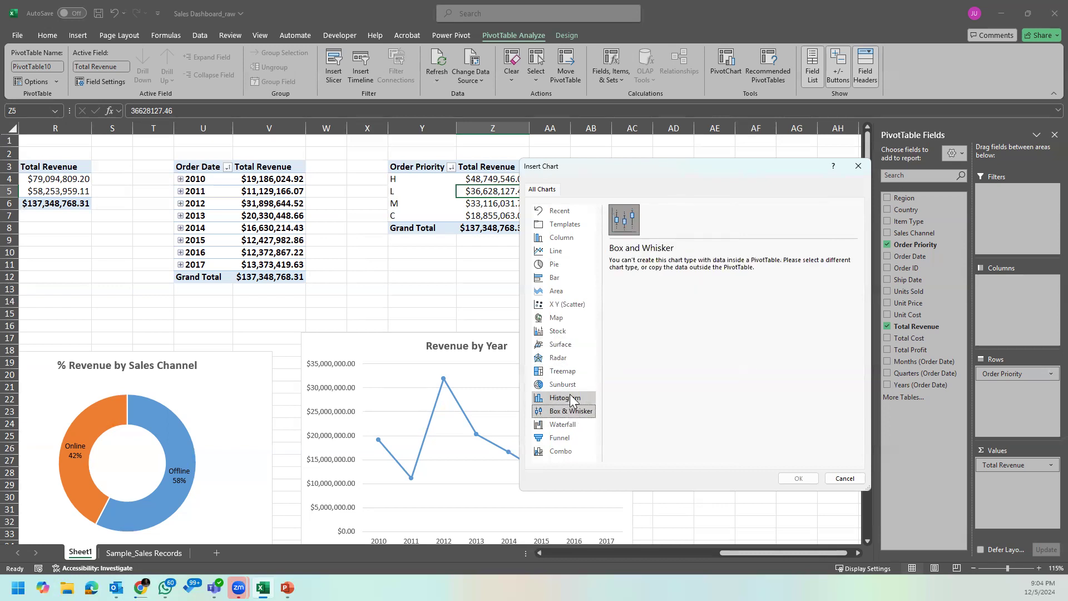
left_click(567, 384)
left_click(571, 372)
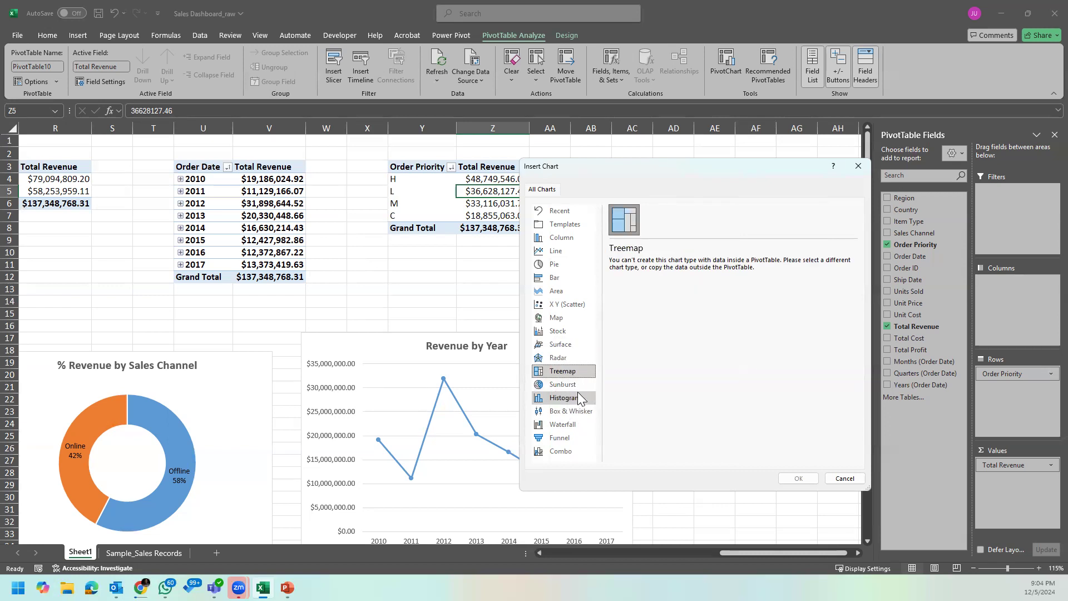
left_click(576, 385)
left_click(570, 411)
Step: Examine the waterfall, funnel and combo chart options, and dismiss the chart dialog without inserting a chart
left_click(565, 427)
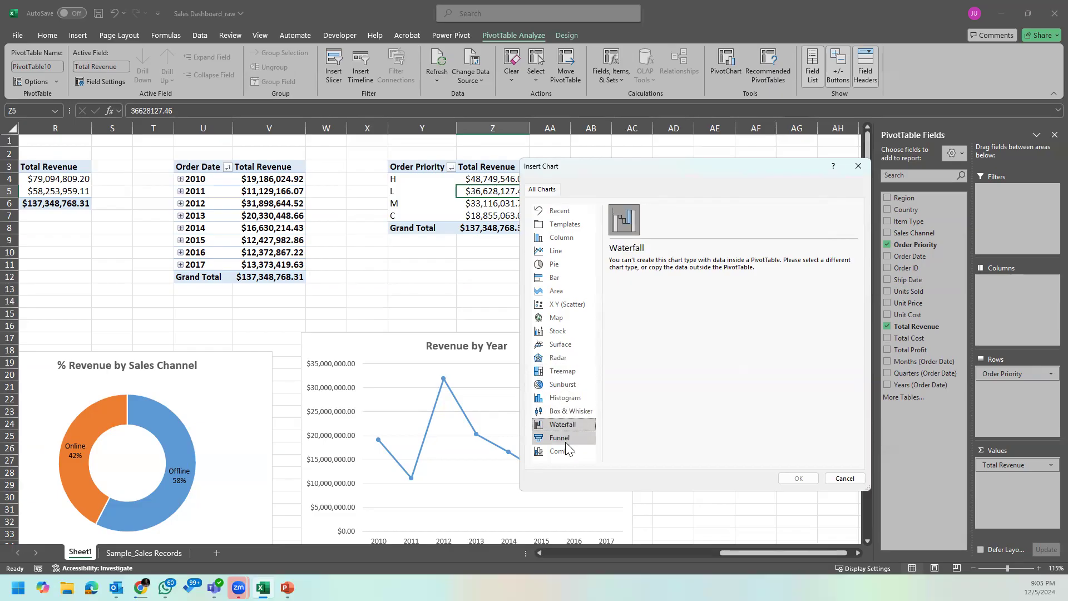
left_click(564, 438)
left_click(562, 452)
left_click(583, 439)
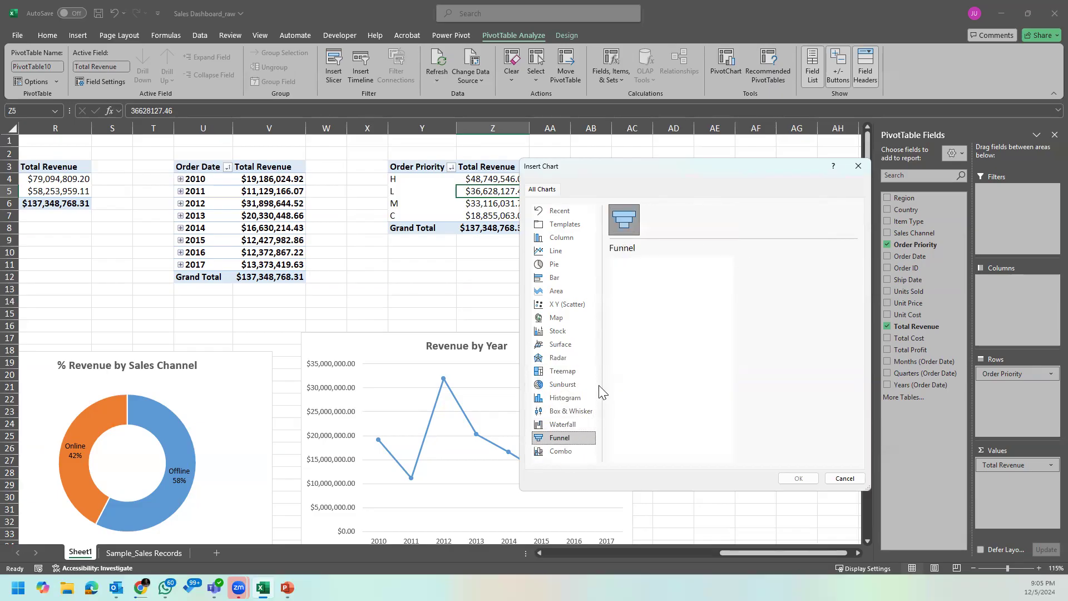
left_click(570, 448)
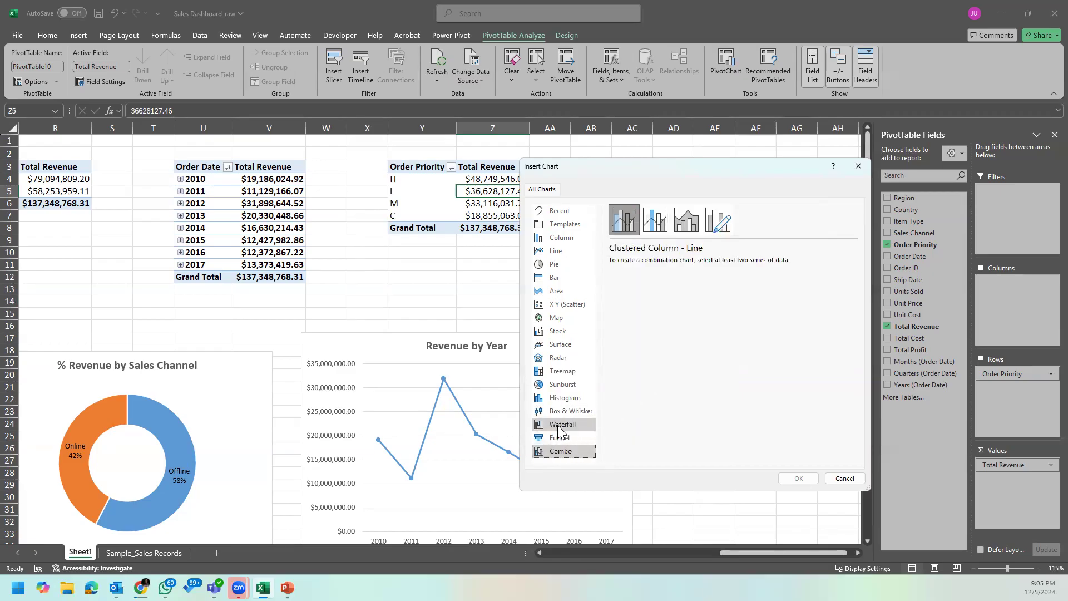
left_click(560, 437)
left_click(559, 446)
left_click(582, 424)
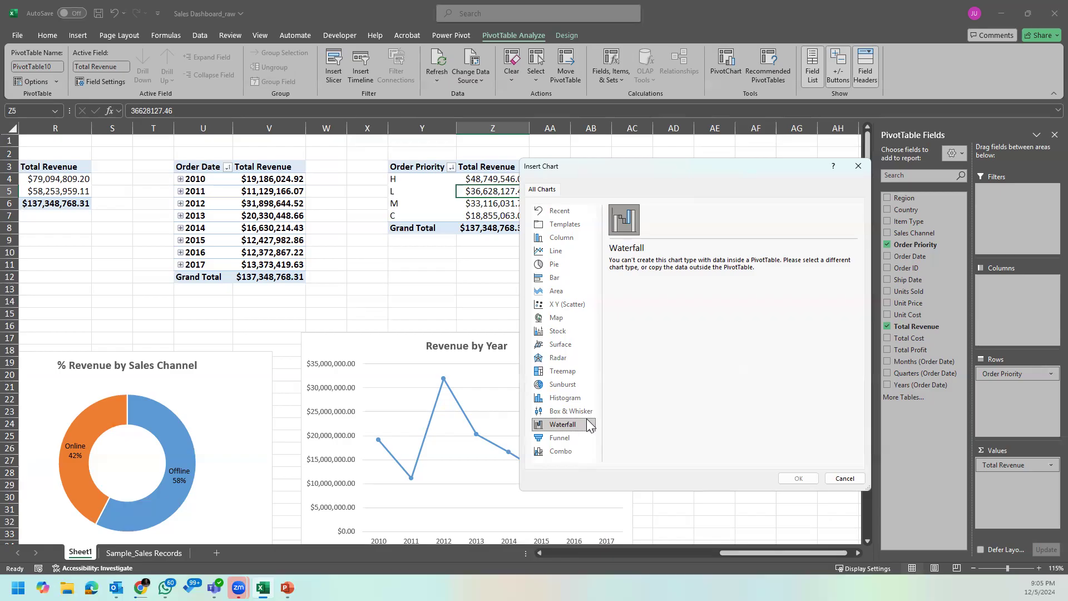
left_click(581, 451)
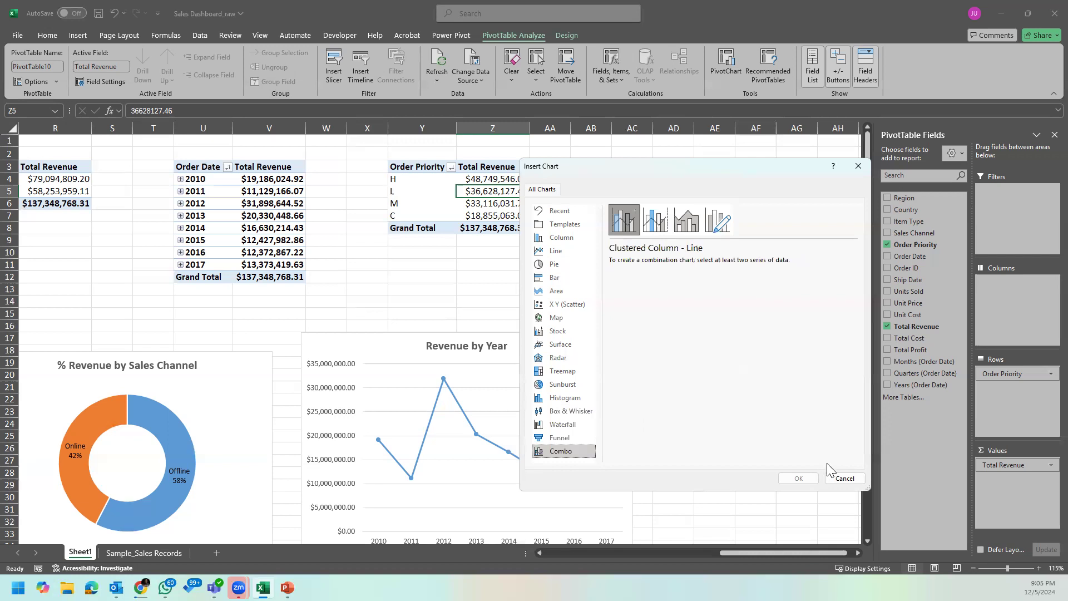
left_click(845, 478)
Step: Copy the Region revenue PivotTable from A3:B11 to AE3, keeping the source column widths
left_click_drag(820, 554, 585, 559)
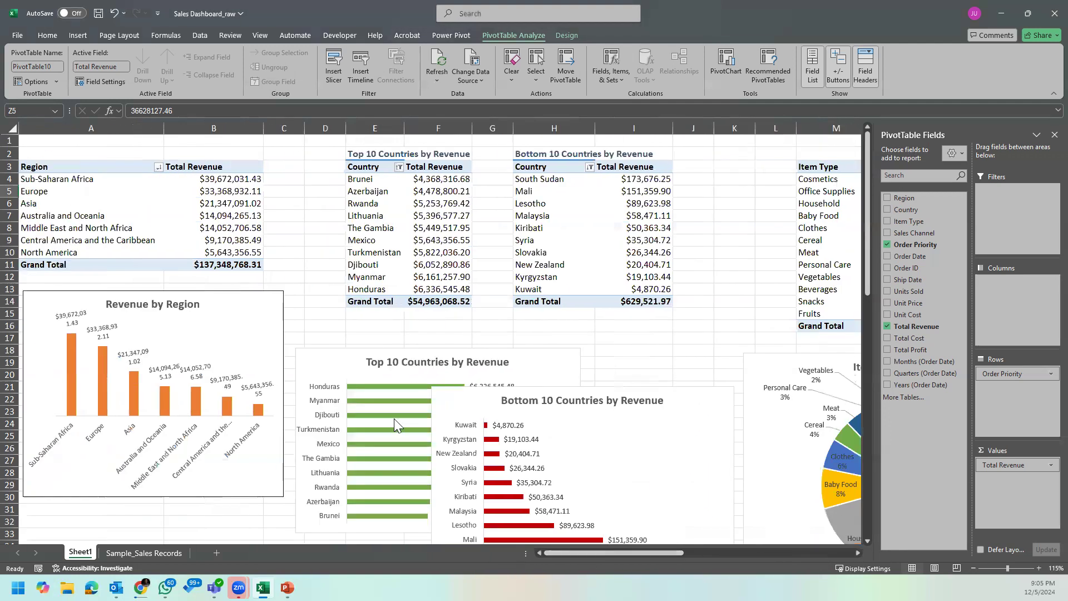
left_click_drag(72, 167, 230, 265)
key("ctrl+c")
left_click_drag(658, 551, 859, 553)
left_click(388, 166)
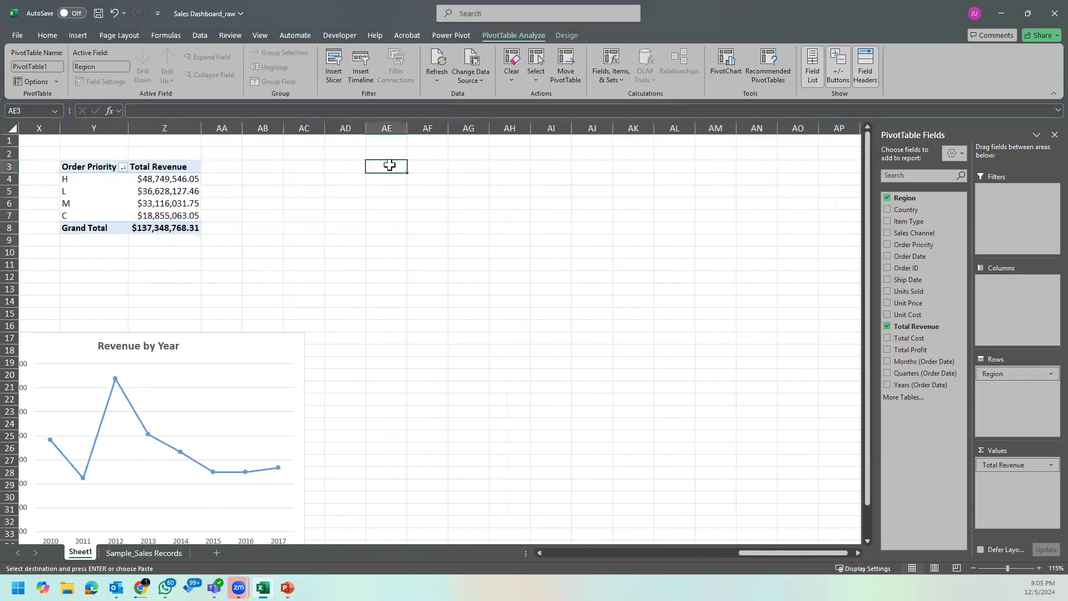
key("ctrl+v")
left_click(473, 279)
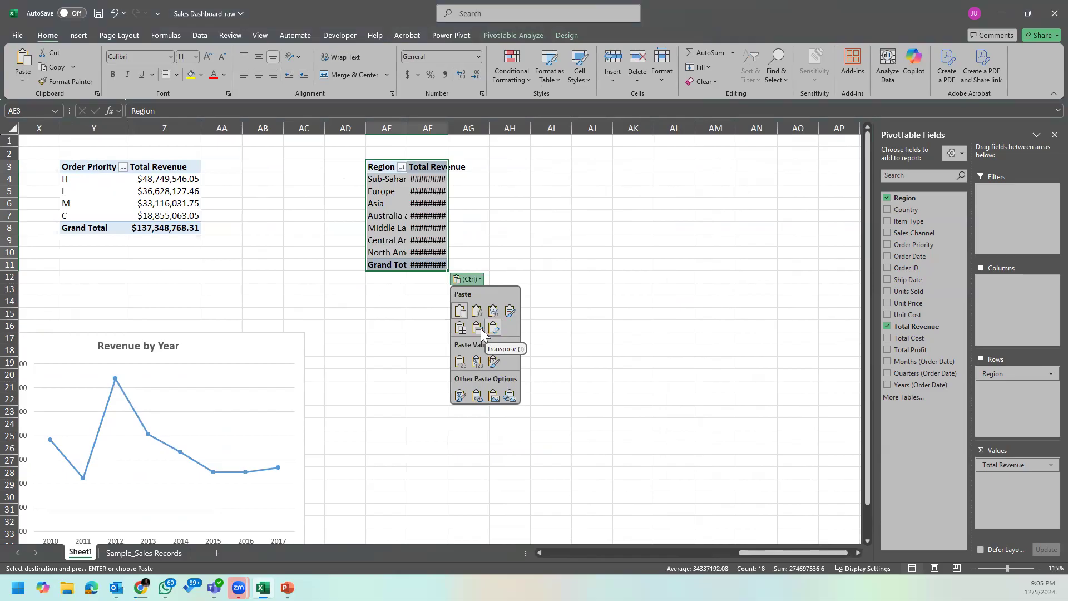
left_click(498, 360)
Step: Add the Total Profit field to the values of the copied Region PivotTable
left_click(477, 215)
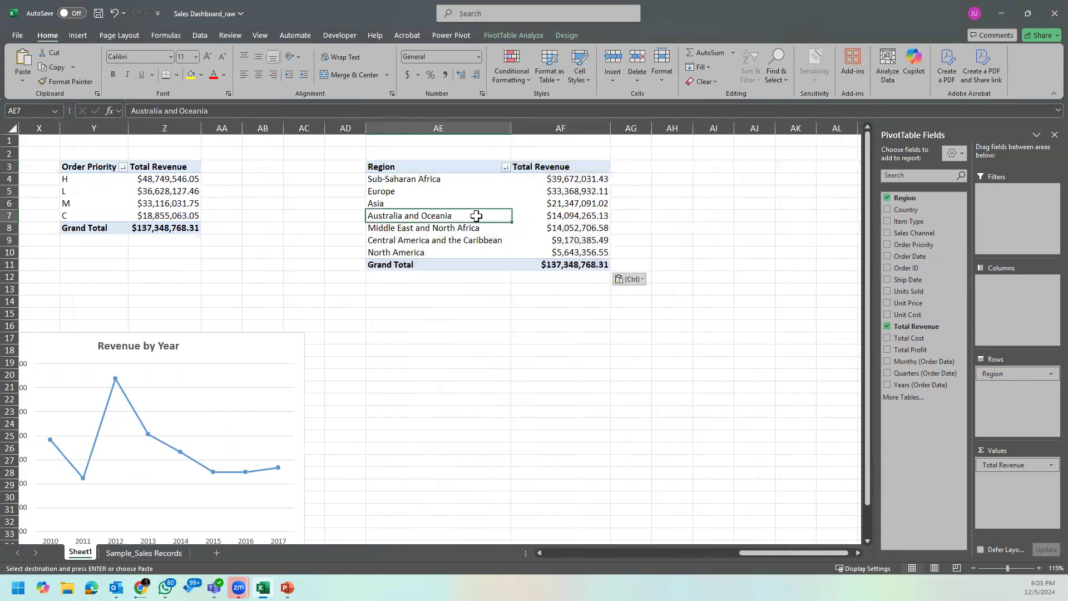
left_click(555, 187)
left_click(576, 219)
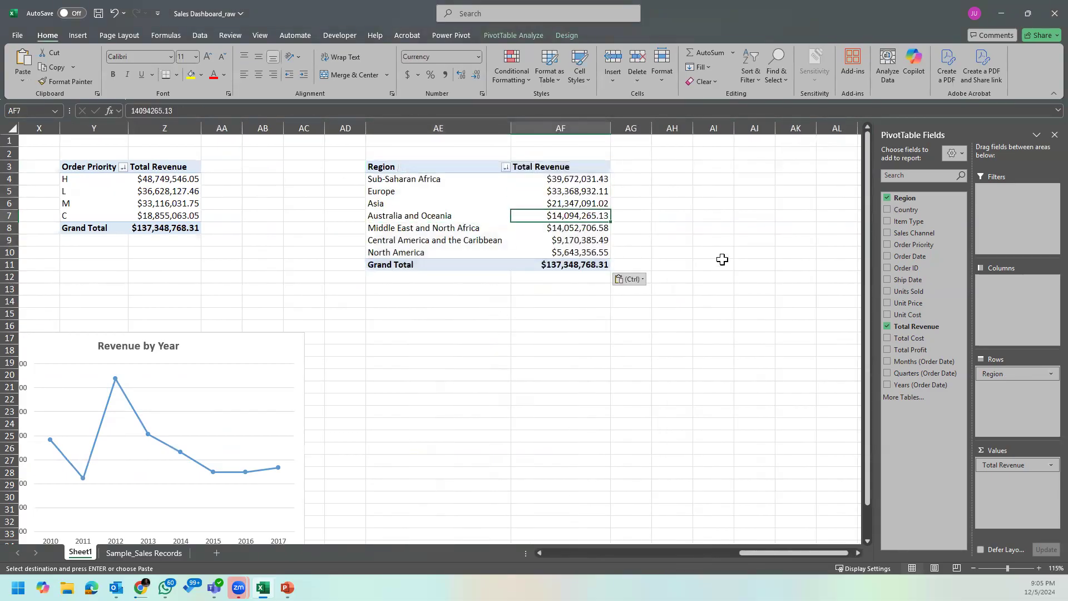
left_click(918, 350)
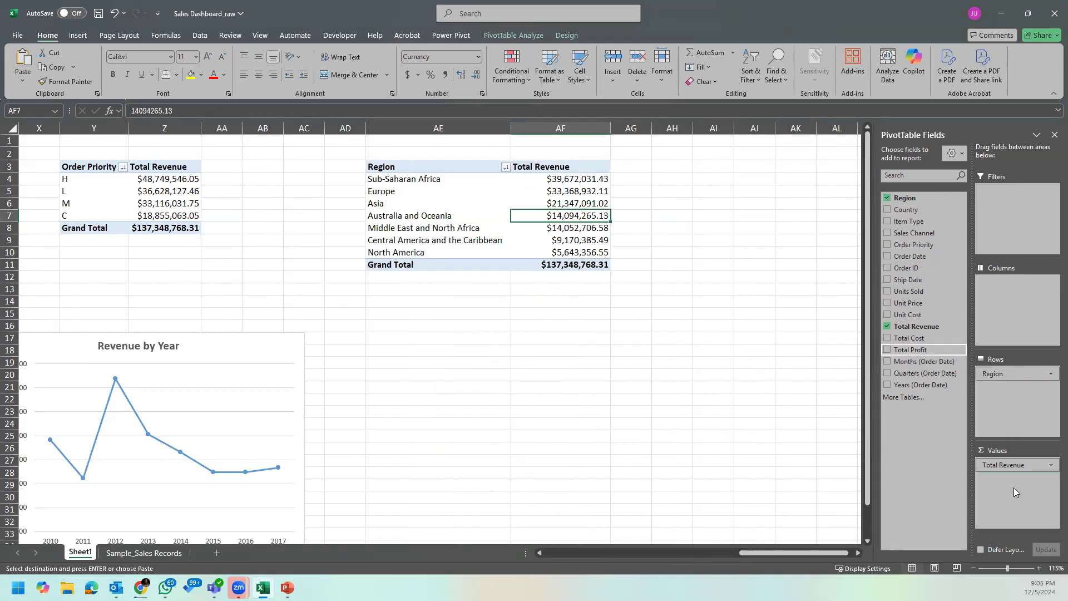
left_click(611, 188)
Step: Rename the Sum of Total Profit heading in AG3 to Total Profit
left_click(618, 167)
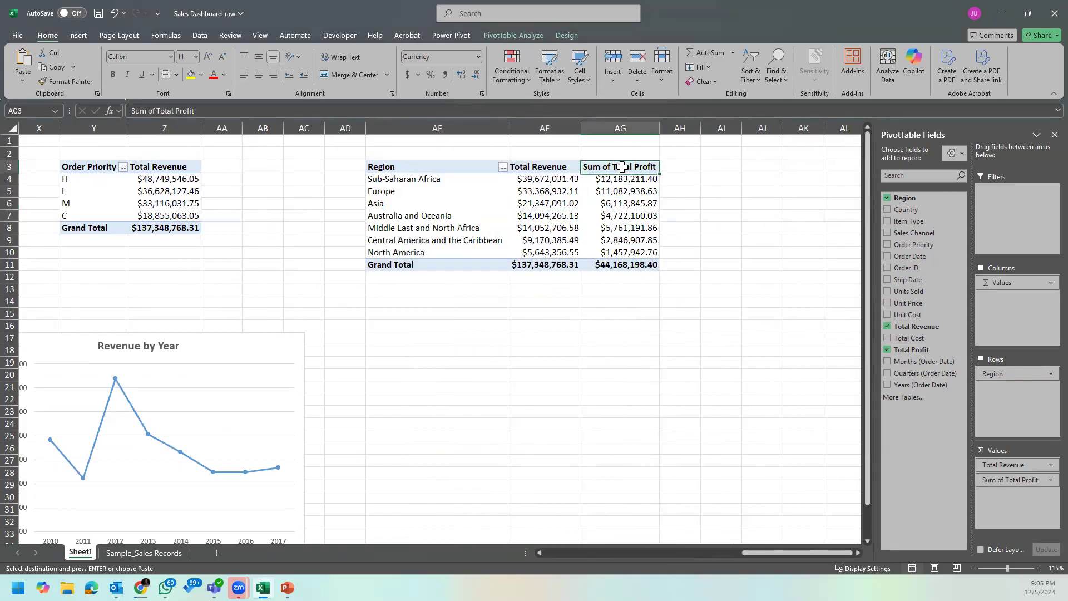
key("Escape")
key("BackSpace")
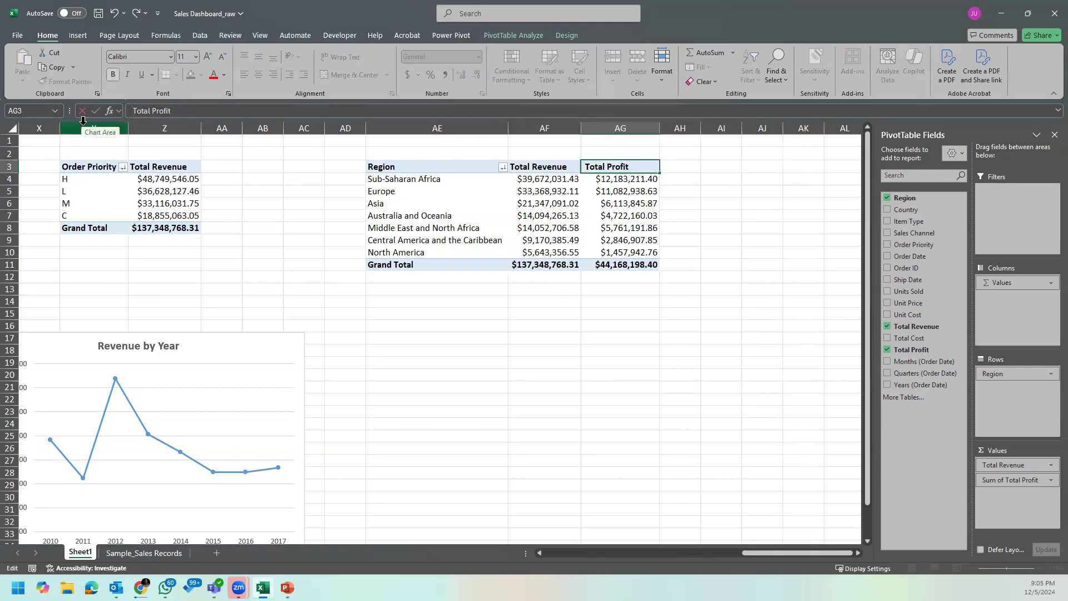
key("Return")
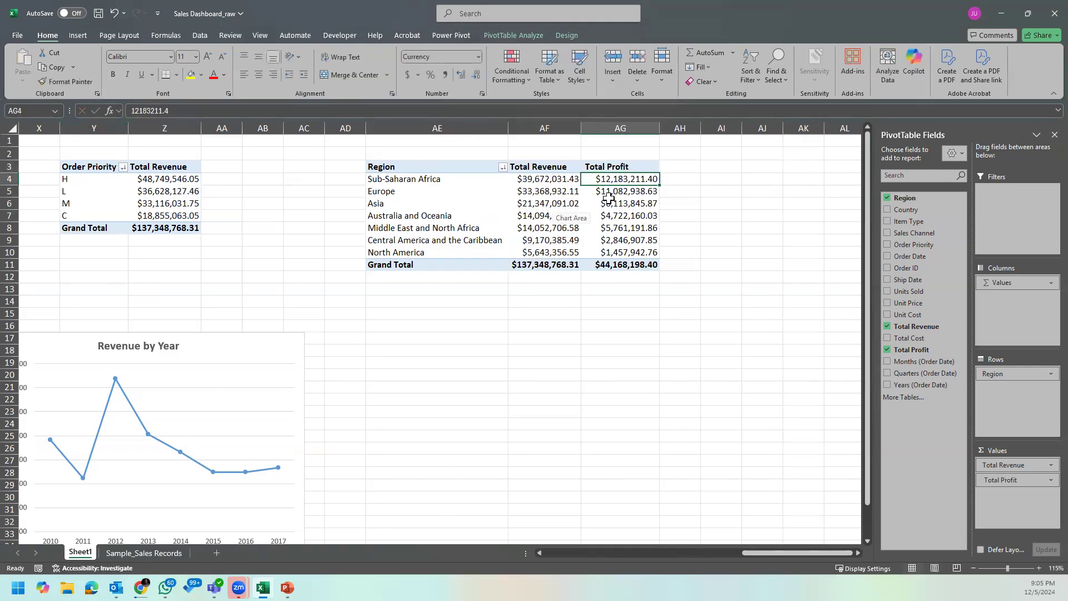
Step: Fit the Total Profit column to its contents and slightly widen the Total Revenue column AF
double_click(660, 126)
left_click(622, 192)
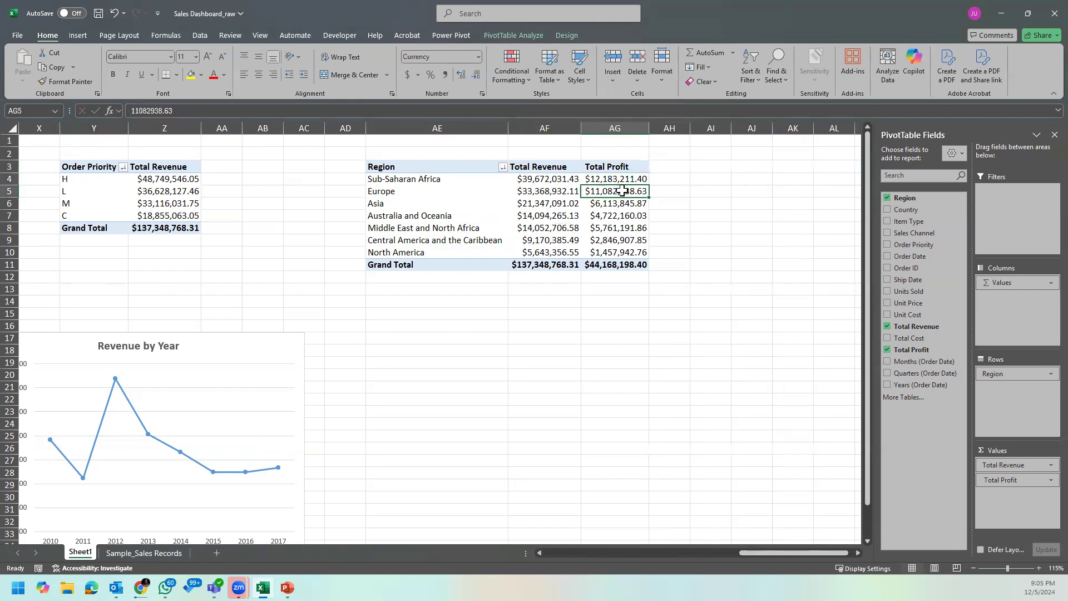
left_click_drag(580, 127, 594, 127)
left_click_drag(662, 126, 663, 126)
Step: Show the Total Profit values in the copied Region PivotTable as a percentage of the grand total
left_click(654, 178)
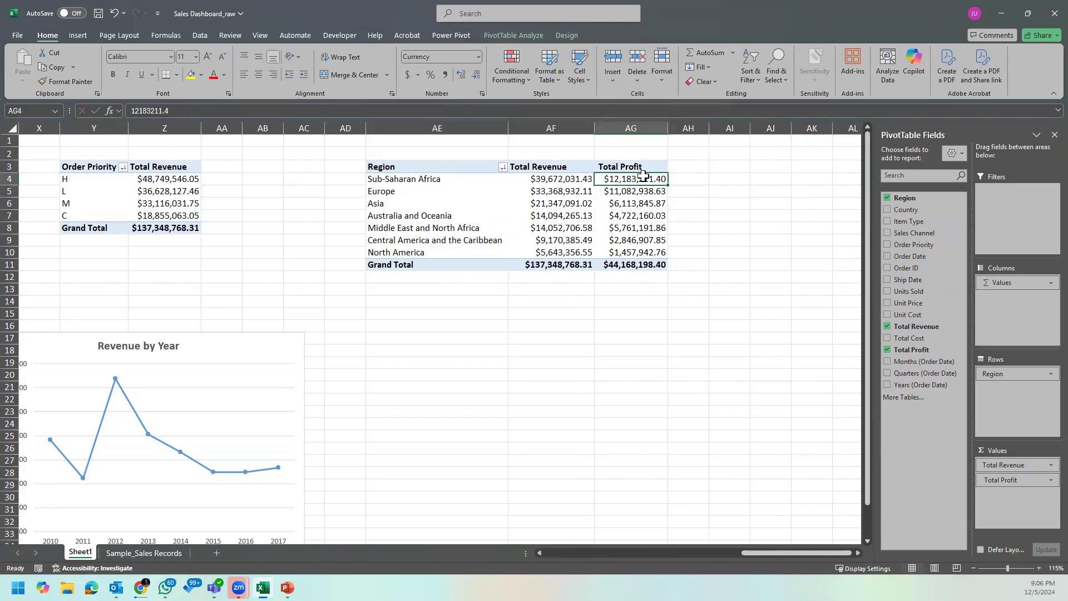
right_click(641, 182)
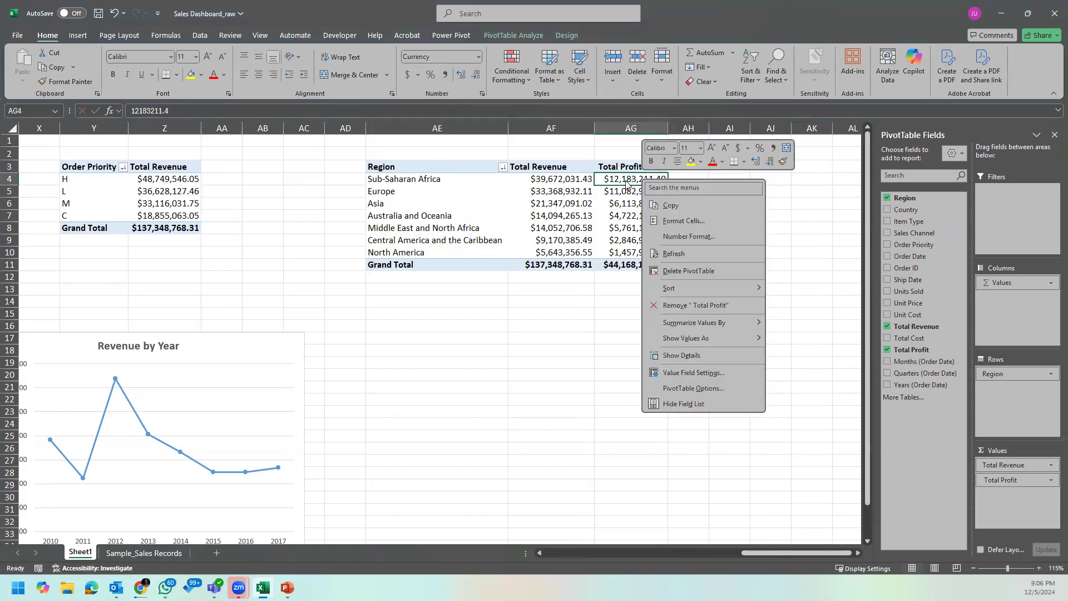
mouse_move(700, 328)
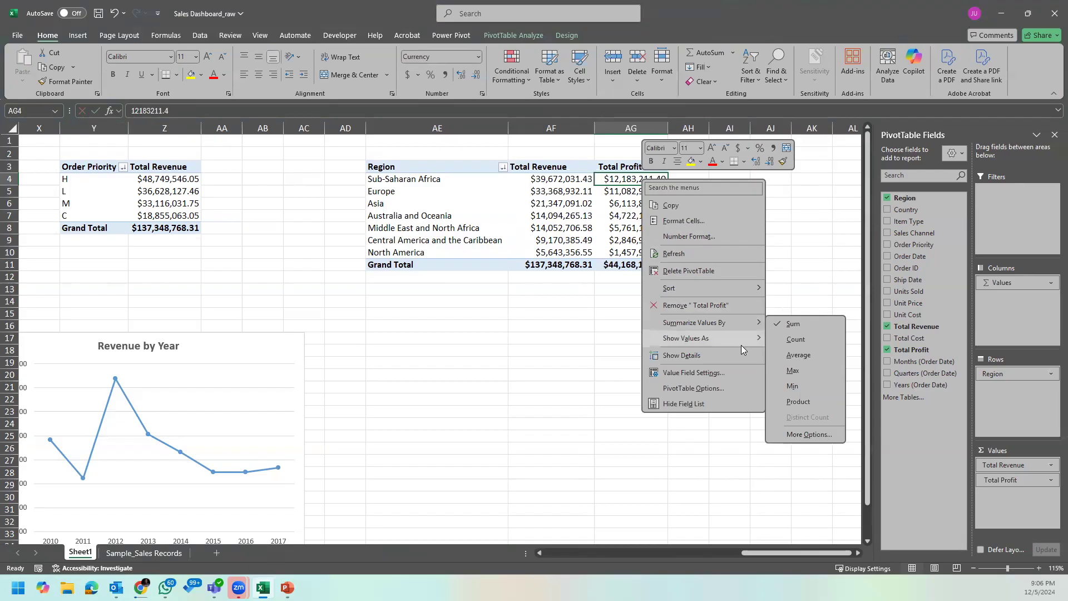
mouse_move(738, 337)
left_click(836, 349)
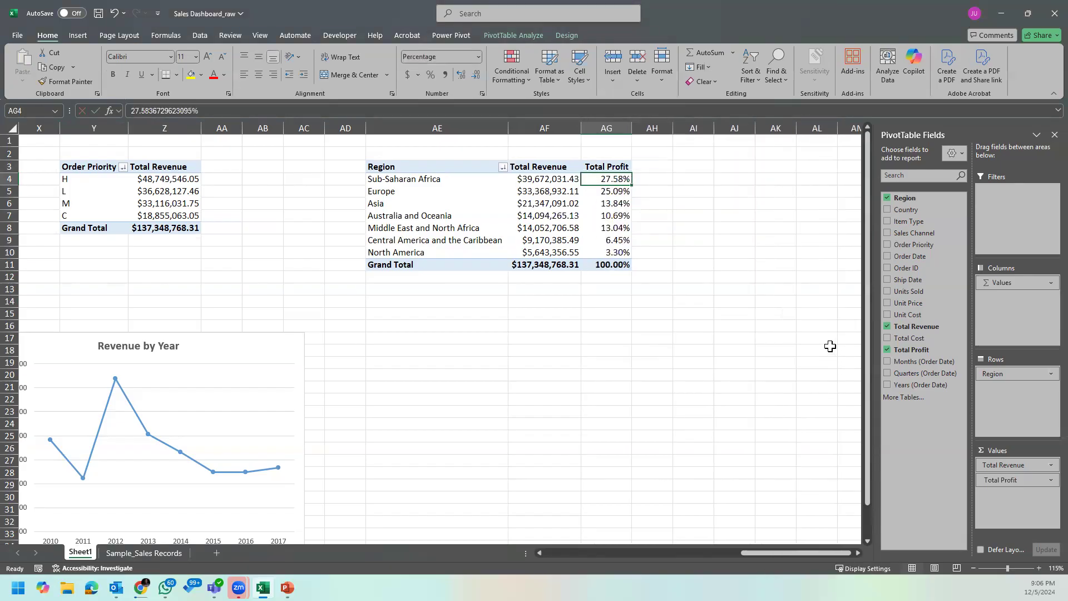
Step: Format the Total Profit percentages in AG4:AG11 with no decimal places
left_click_drag(618, 176, 615, 266)
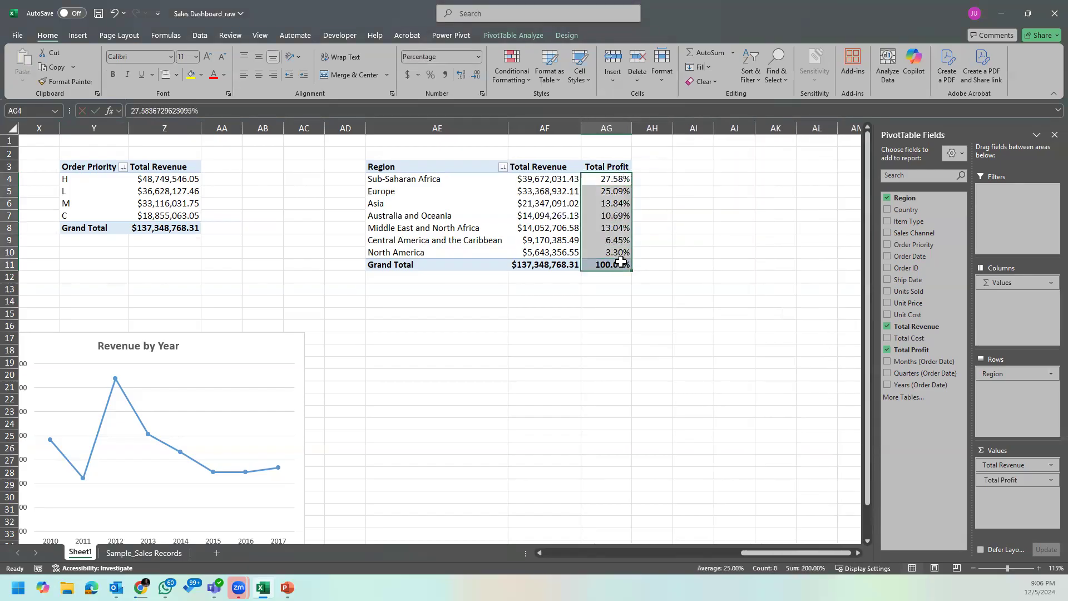
left_click(476, 75)
left_click(476, 75)
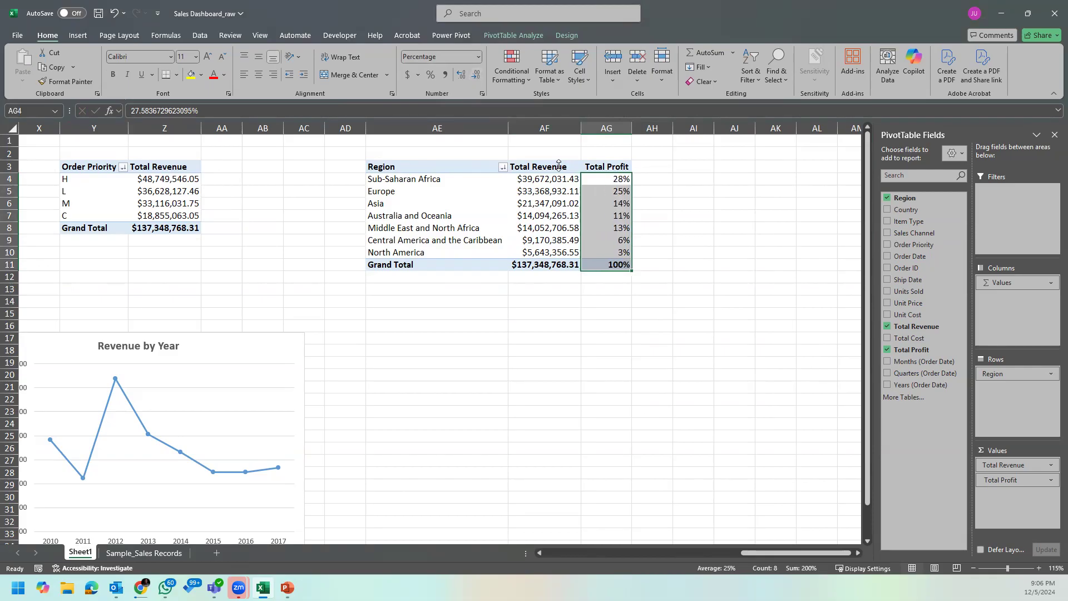
left_click(626, 216)
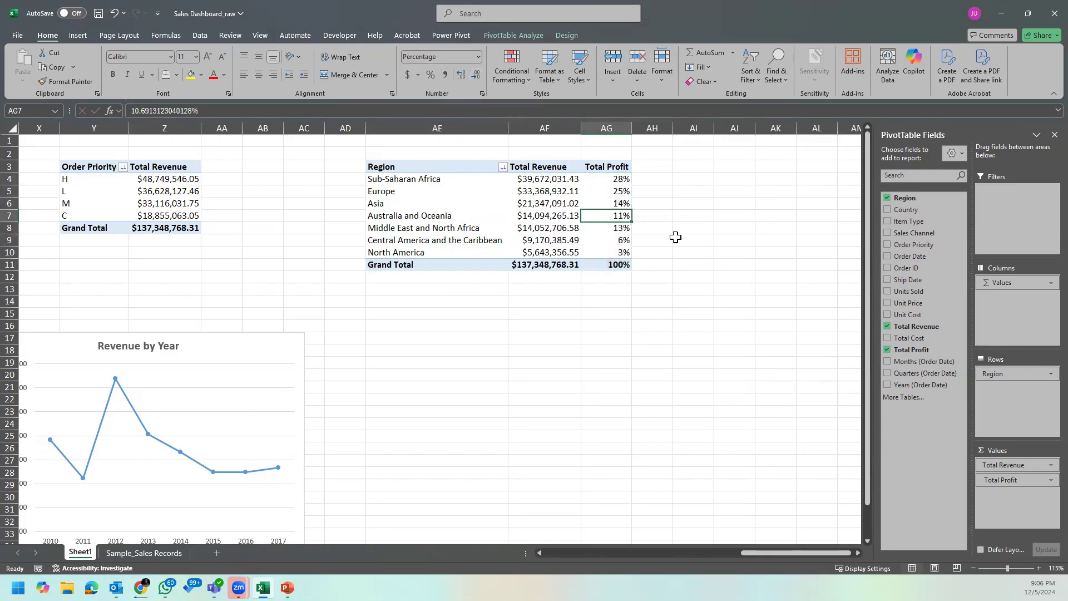
Step: Insert a combo PivotChart with Total Revenue as clustered columns and Total Profit as a line on the secondary axis
left_click(481, 198)
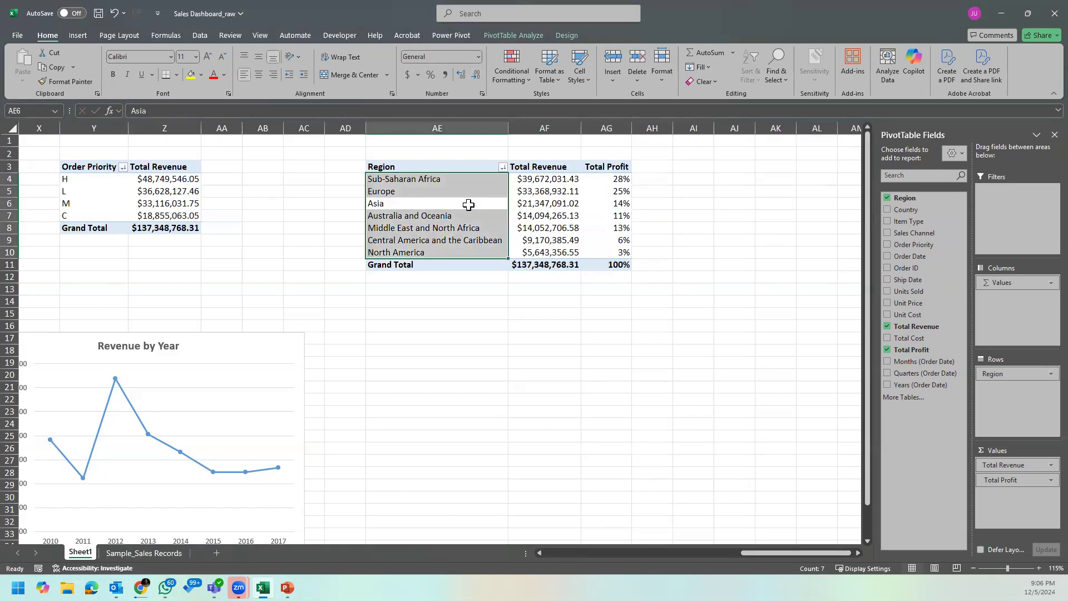
left_click(469, 211)
left_click(457, 178)
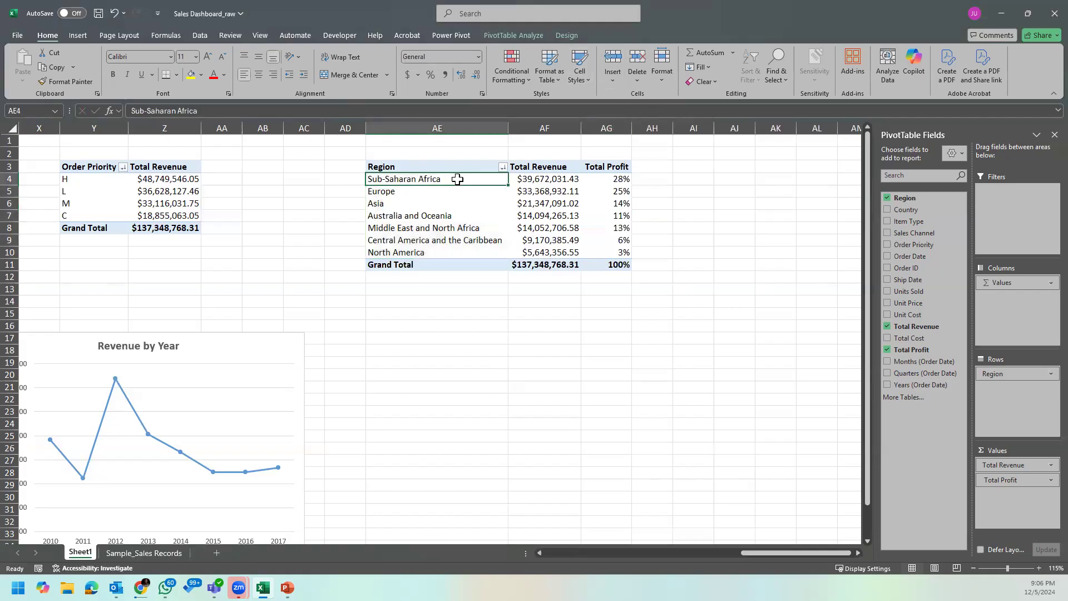
left_click(528, 34)
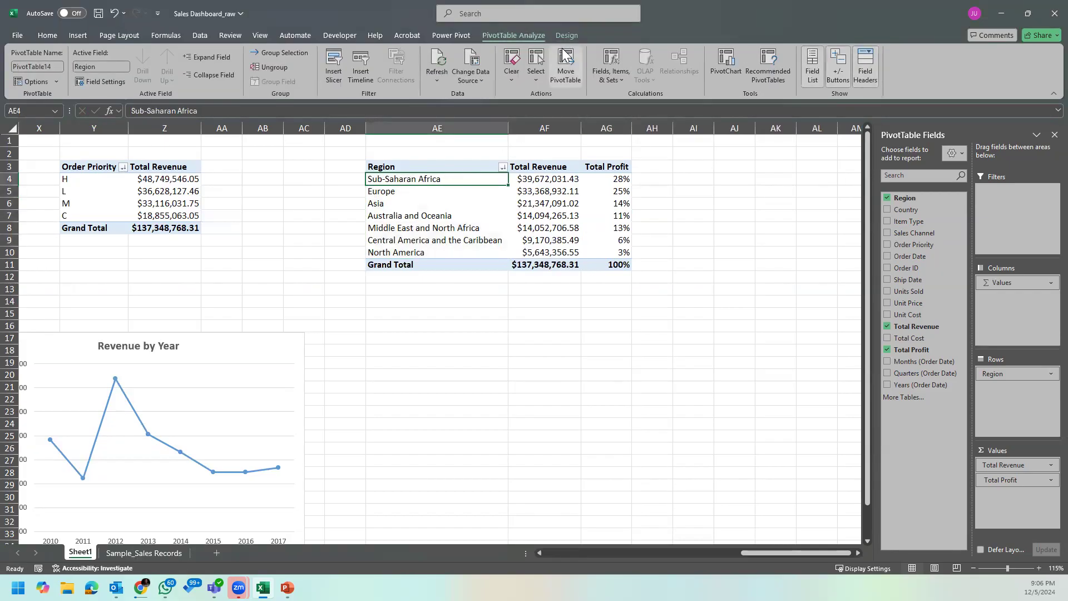
left_click(731, 70)
left_click(424, 411)
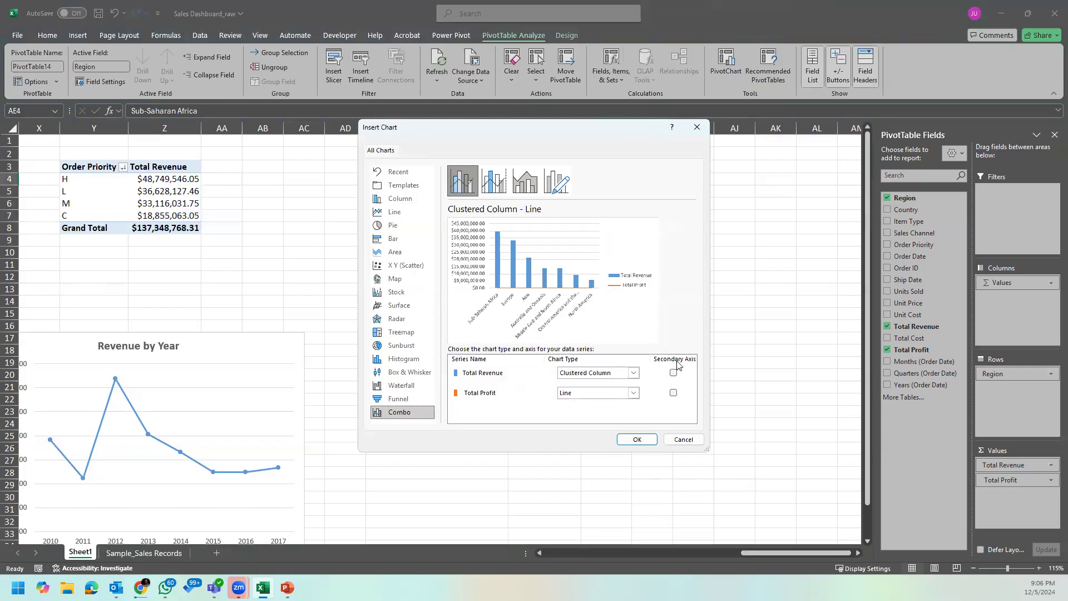
left_click(673, 393)
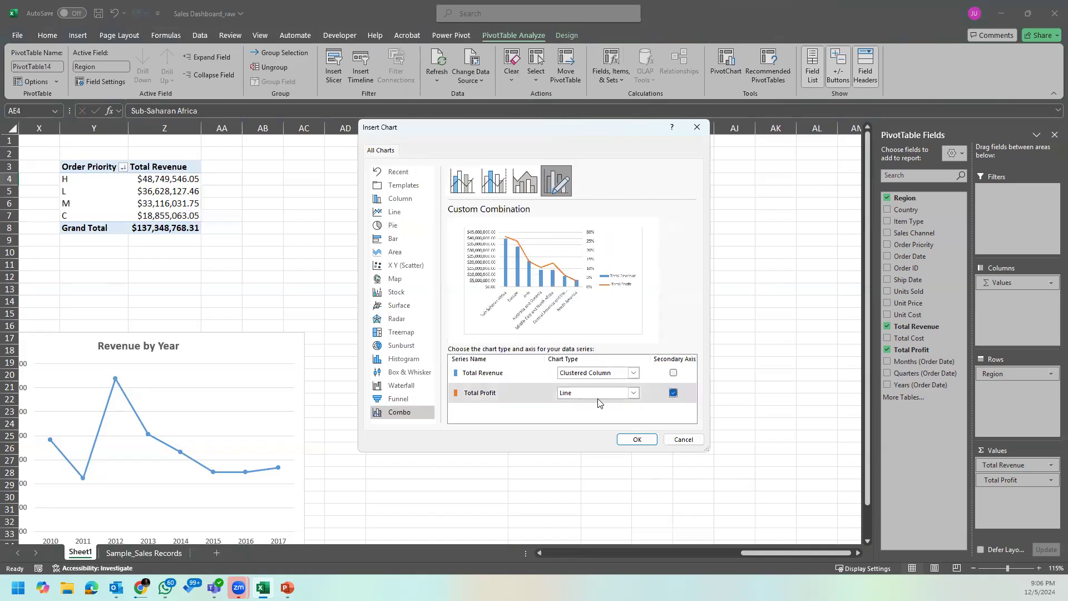
left_click(637, 439)
Step: Enlarge the combo chart below the Region PivotTable to about 3.65" by 5.94" and hide all its field buttons
left_click_drag(543, 382, 630, 436)
left_click_drag(679, 482, 737, 522)
right_click(681, 399)
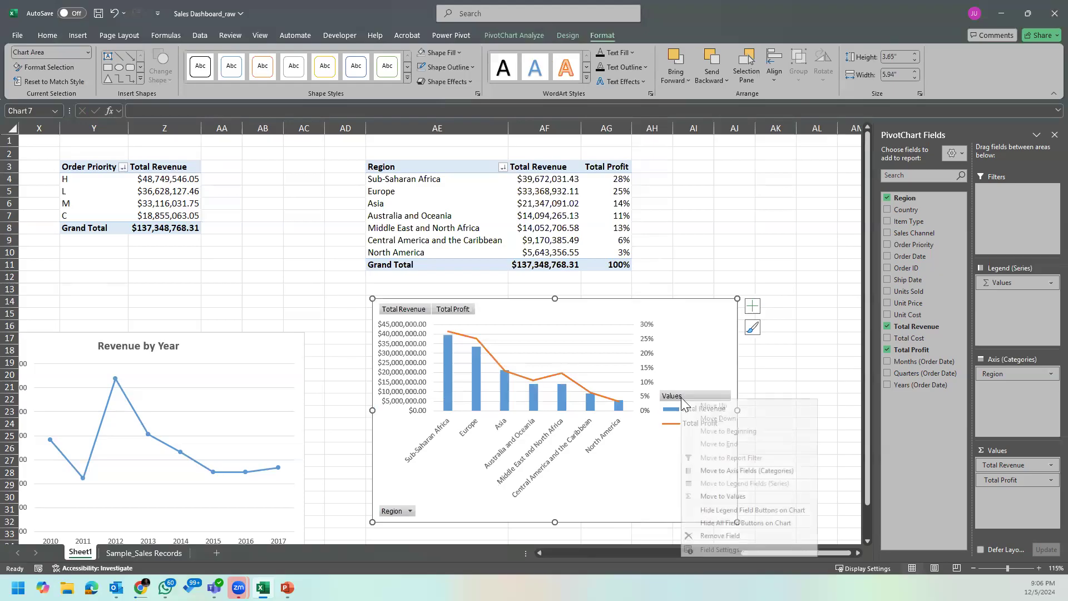
left_click(745, 522)
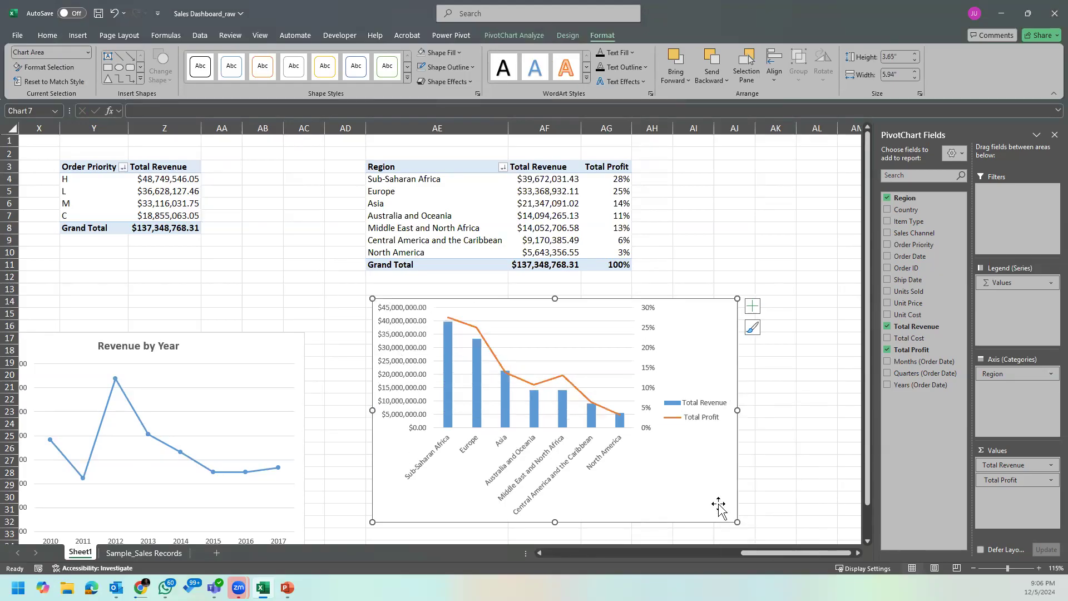
Step: Try axis titles on the combo chart and remove them again
left_click(752, 306)
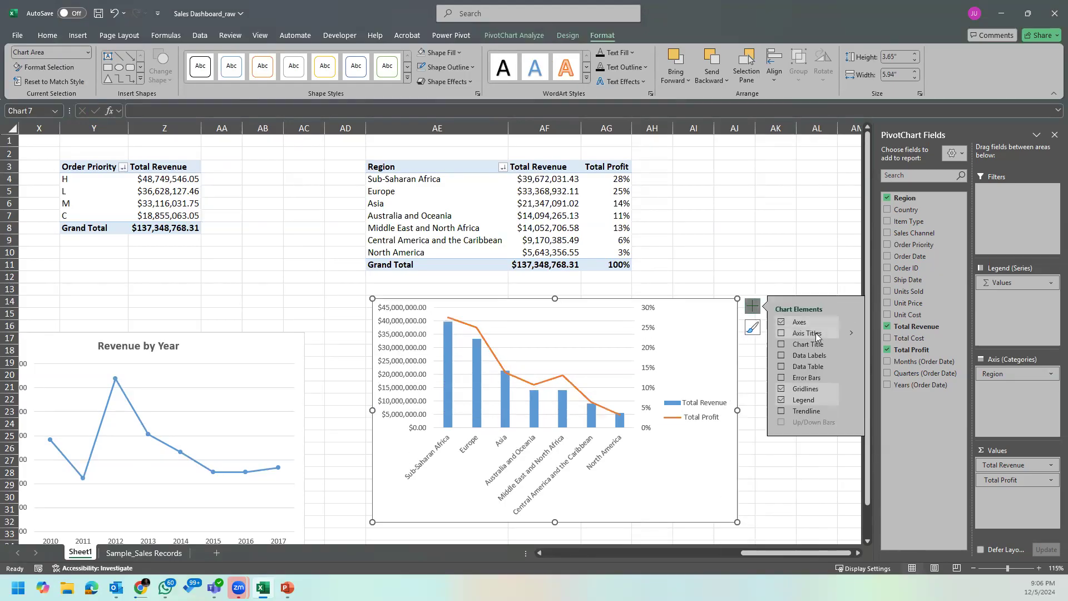
left_click(815, 334)
left_click(777, 334)
left_click(777, 334)
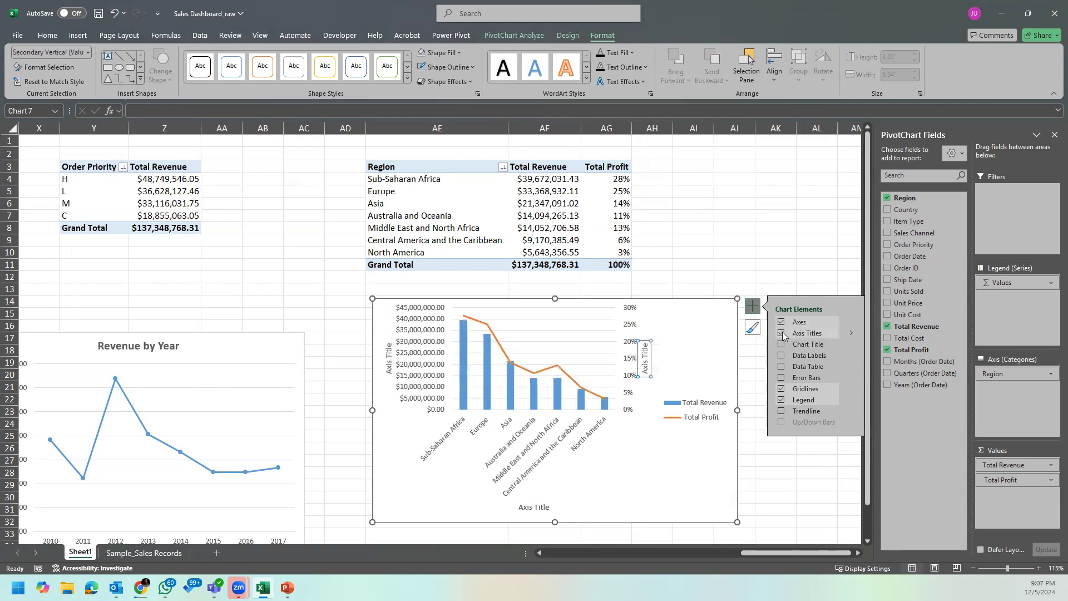
left_click(782, 334)
Step: Add a chart title to the combo chart reading "Revenue & % Profit by Region"
left_click(782, 344)
left_click(553, 310)
double_click(554, 310)
key("ctrl+a")
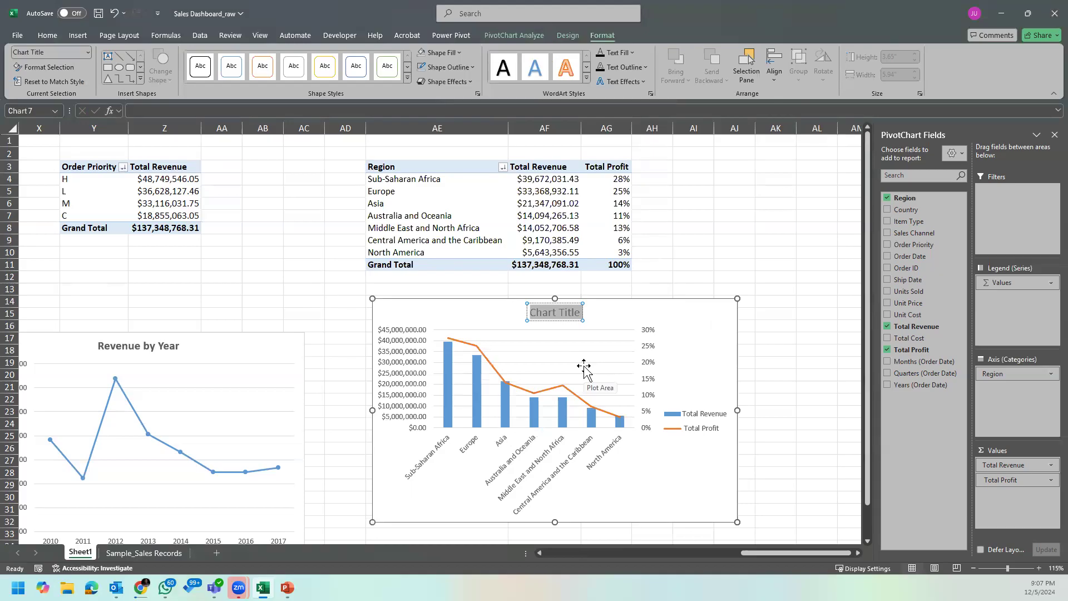
type("Revenue")
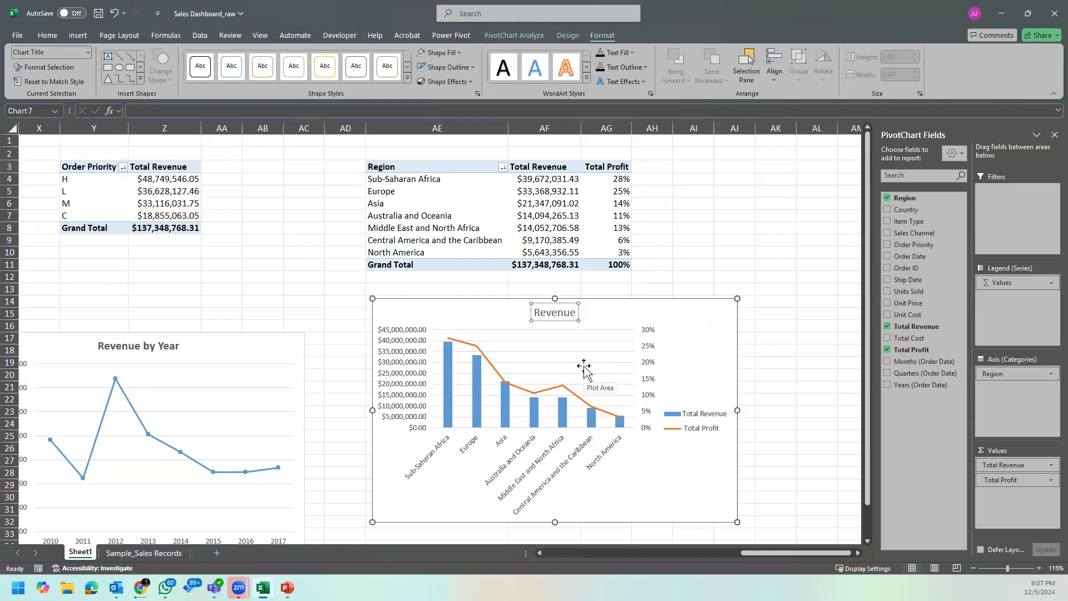
type(" & %")
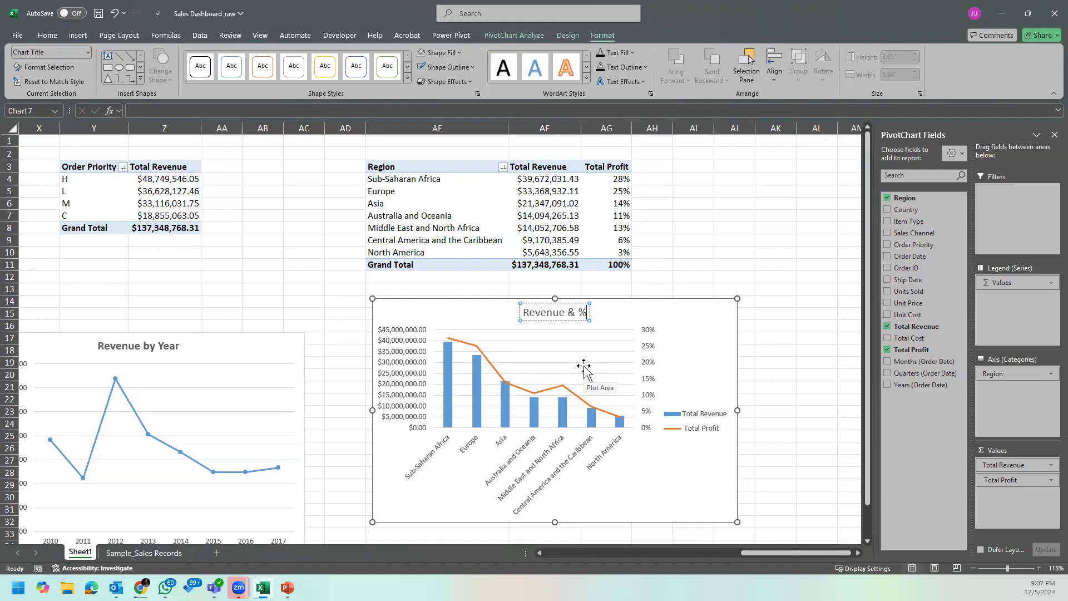
type(" Profit")
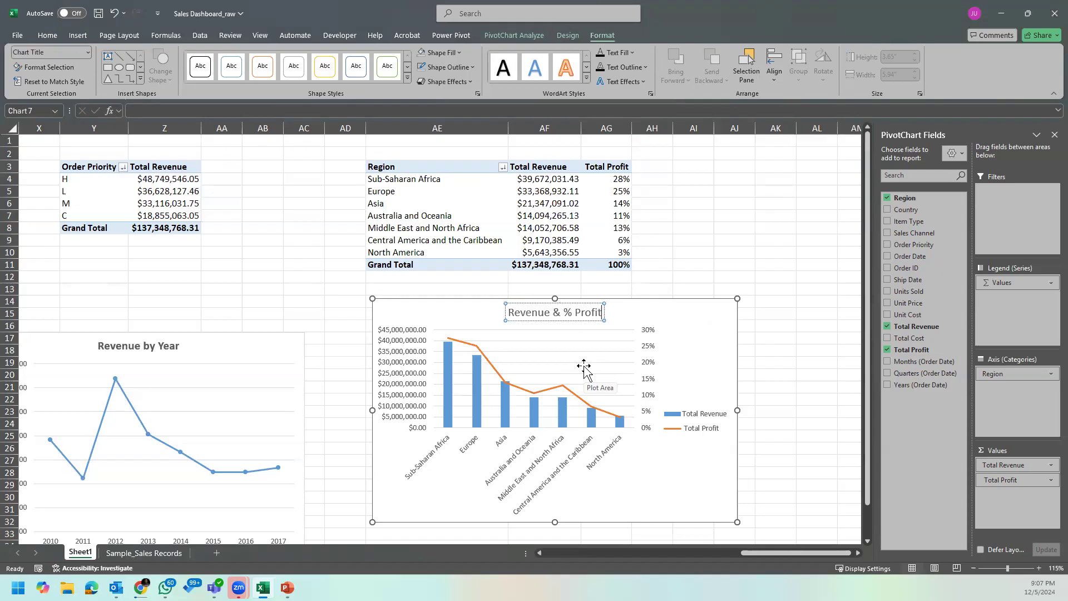
type(" by")
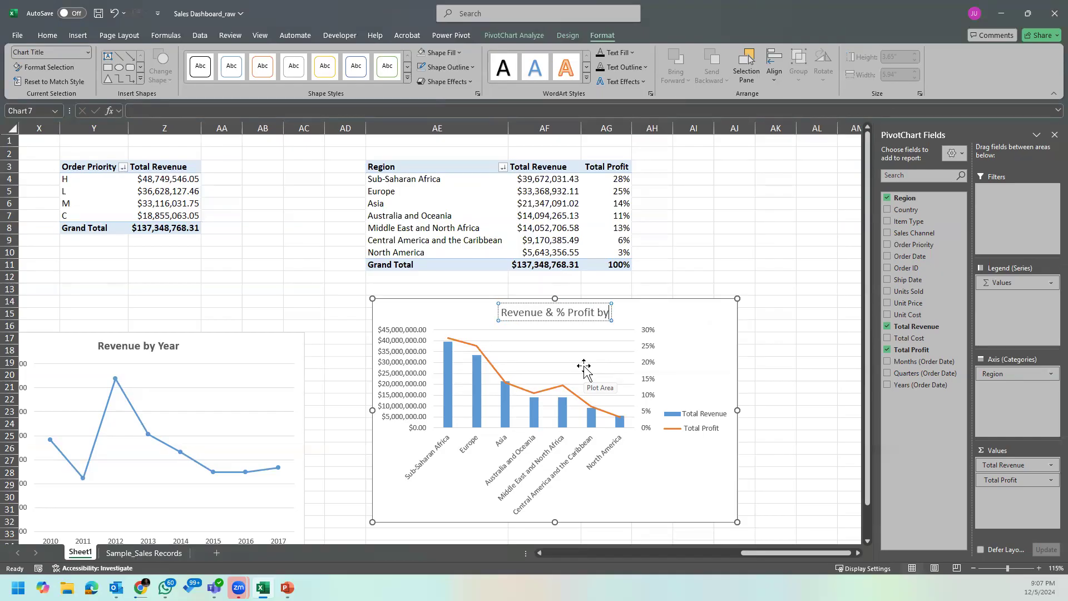
type(" Region")
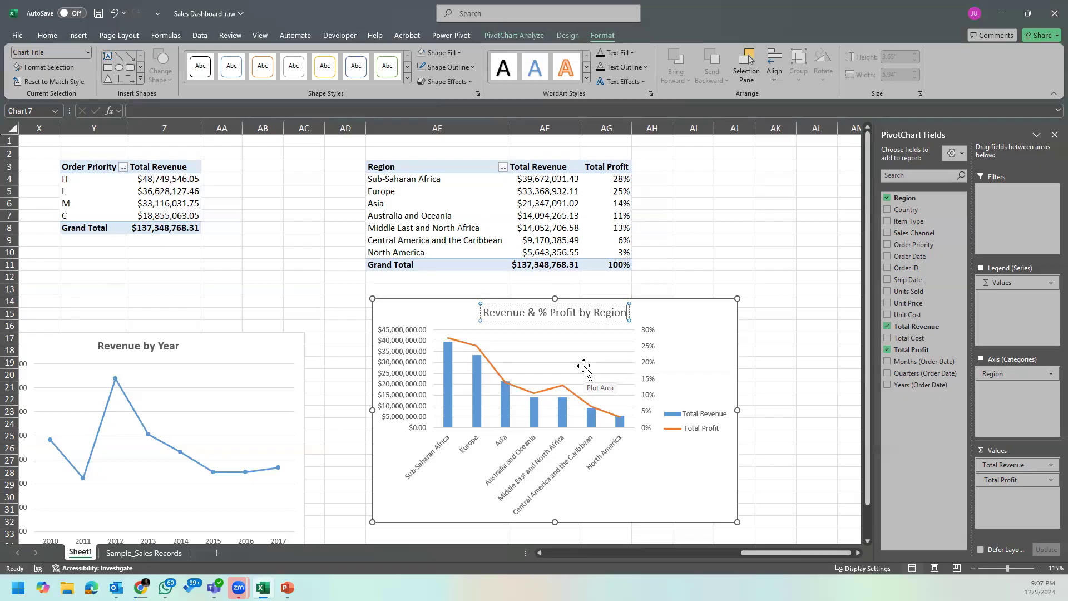
left_click(708, 312)
Step: Make the combo chart's title bold
left_click(612, 310)
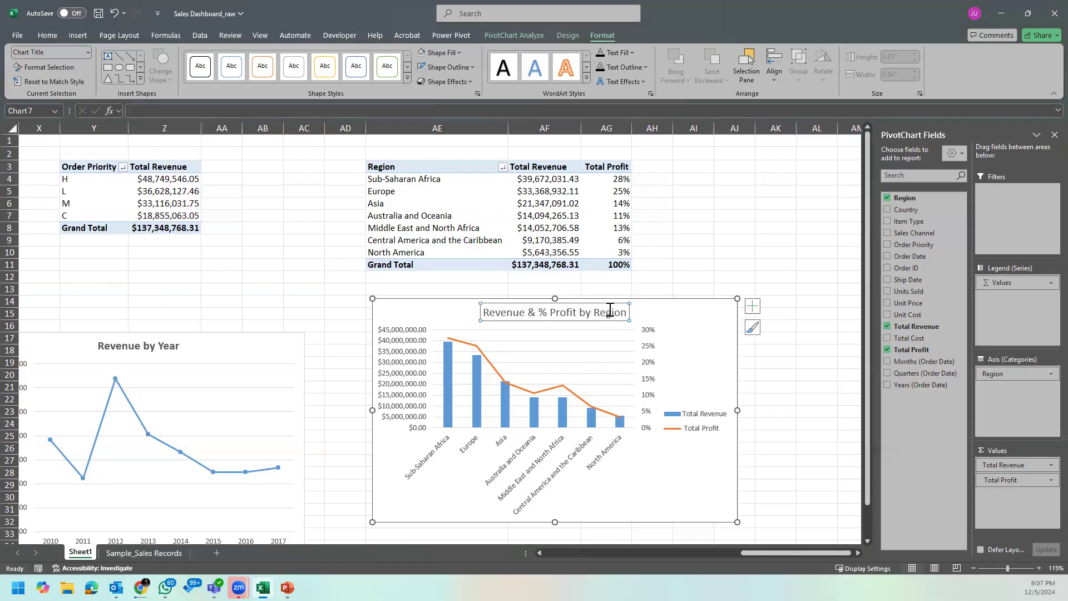
left_click(49, 35)
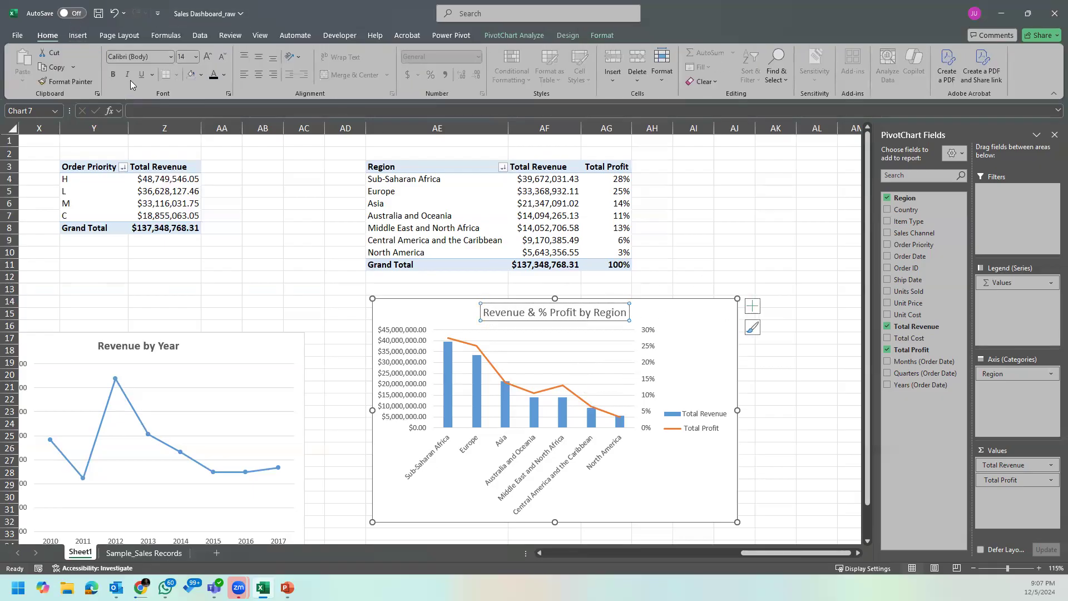
left_click(113, 75)
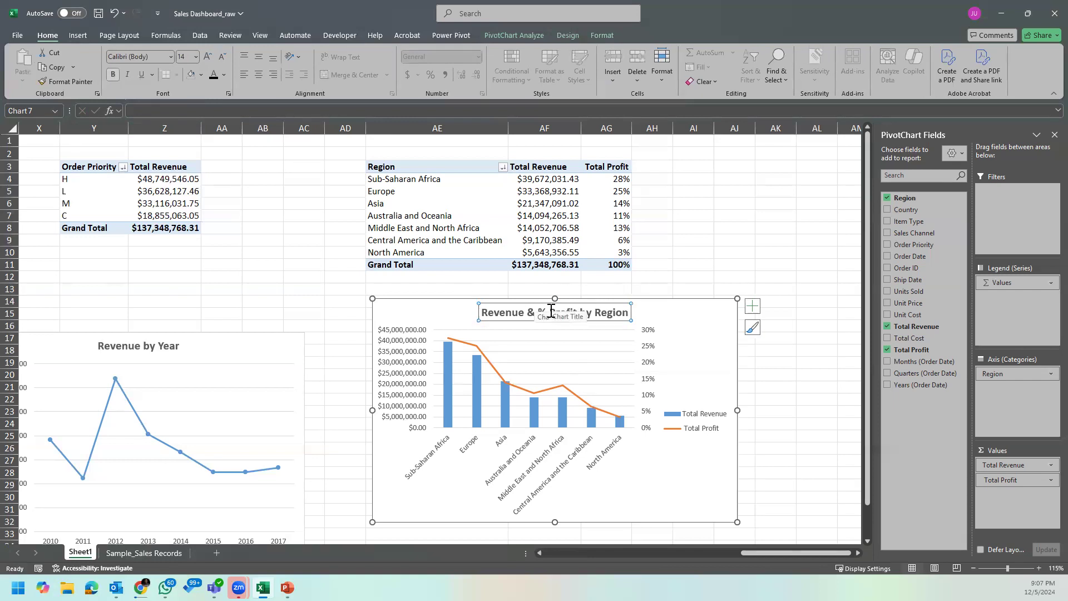
Step: Reword the combo chart's title to "Revenue and %Profit by Region"
left_click(554, 312)
key("BackSpace")
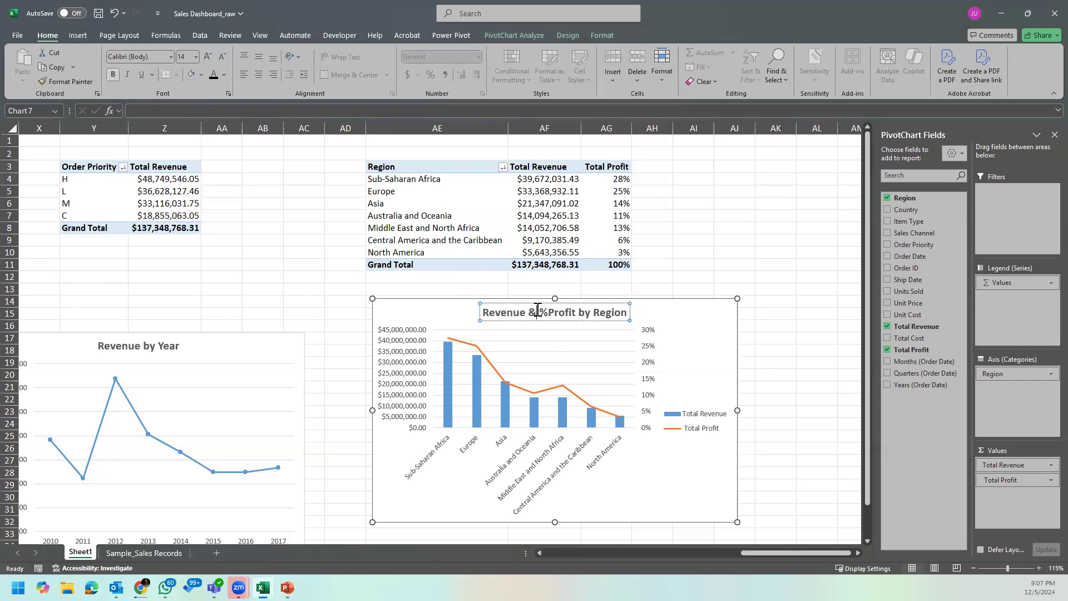
left_click(537, 309)
key("BackSpace")
type("and")
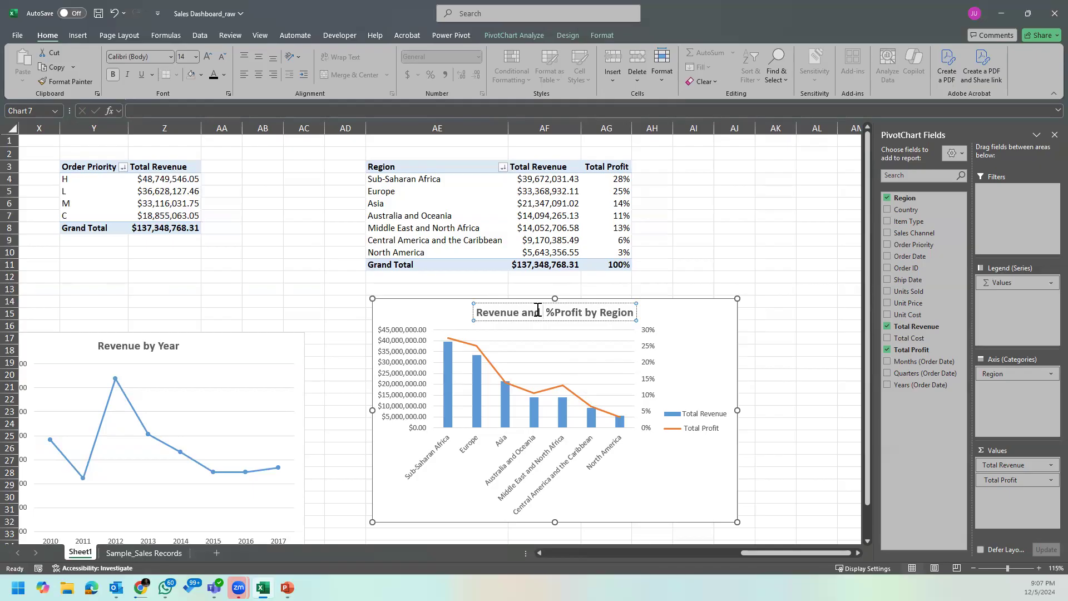
key("BackSpace")
left_click(670, 325)
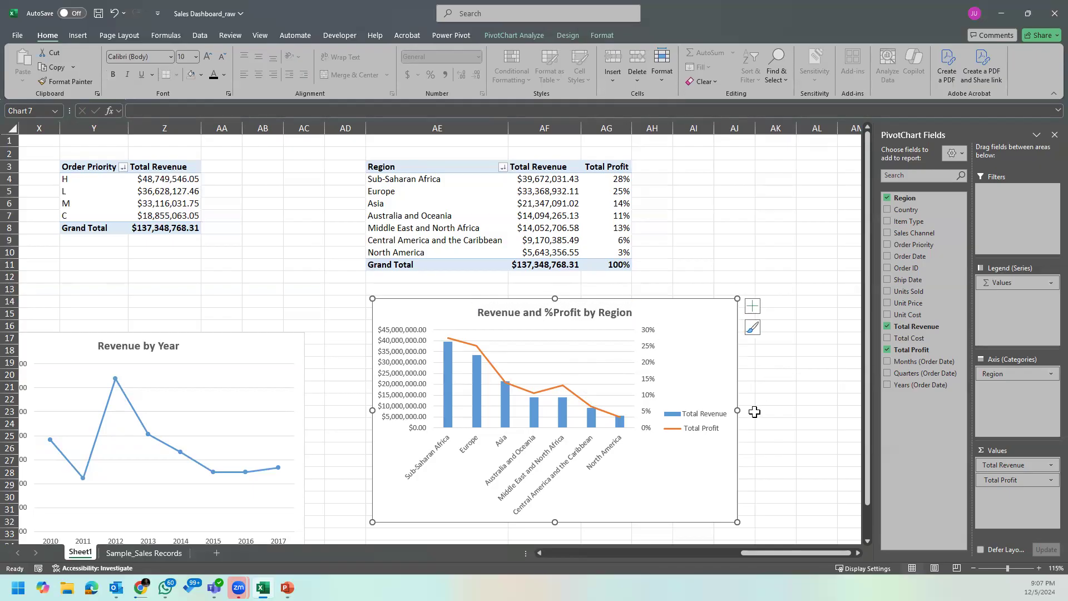
Step: Narrow the combo chart slightly and move it down so that it starts at row 17
left_click_drag(737, 410, 722, 419)
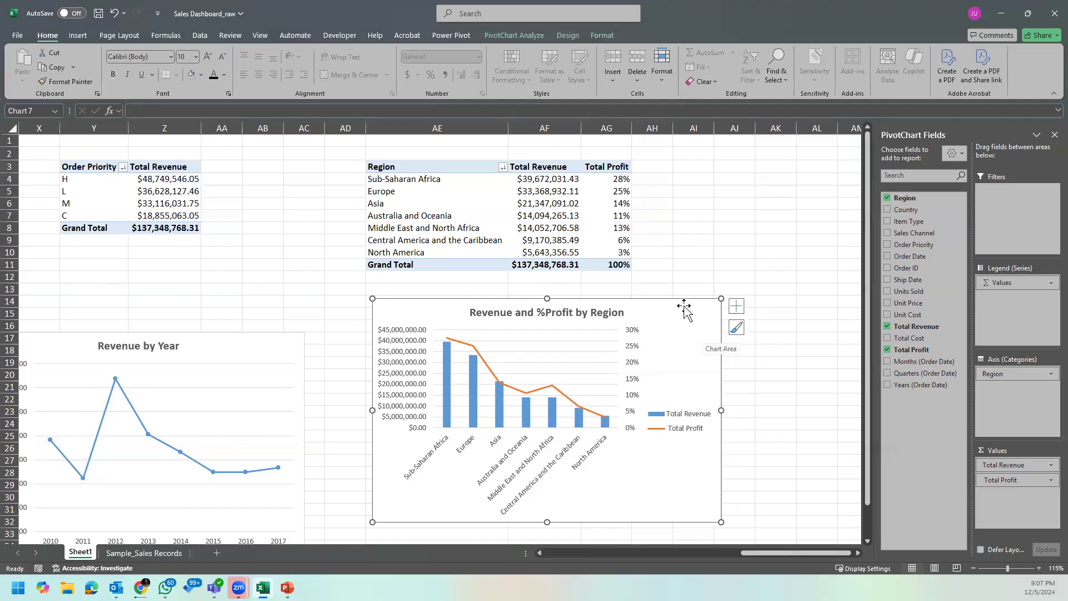
left_click_drag(684, 305, 680, 341)
Step: Move the legend of the Revenue and %Profit by Region chart to the bottom of the chart
scroll(707, 308, "down", 2)
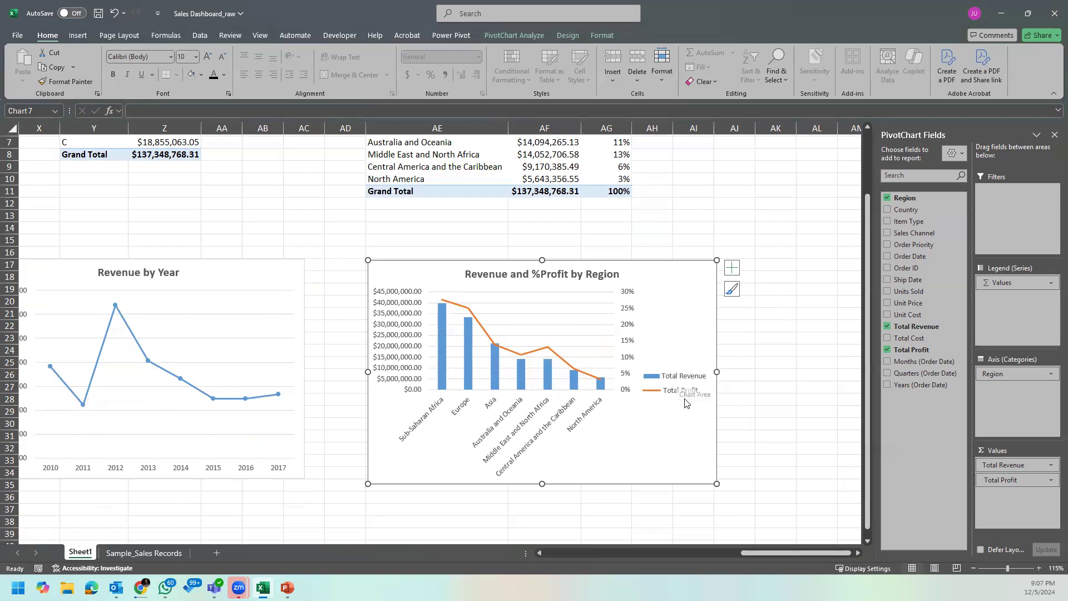
left_click(732, 268)
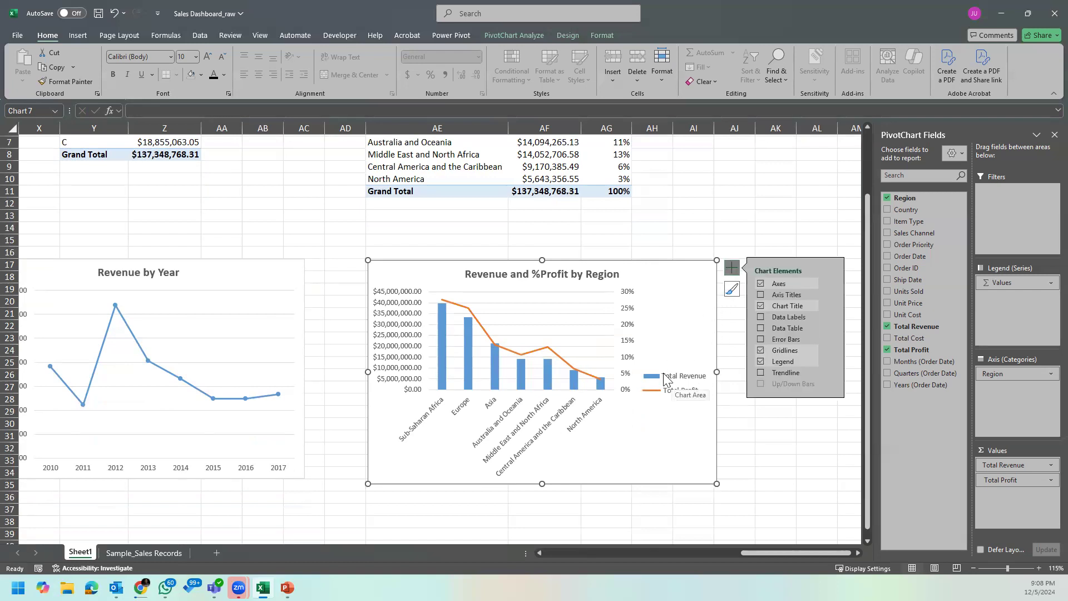
mouse_move(828, 366)
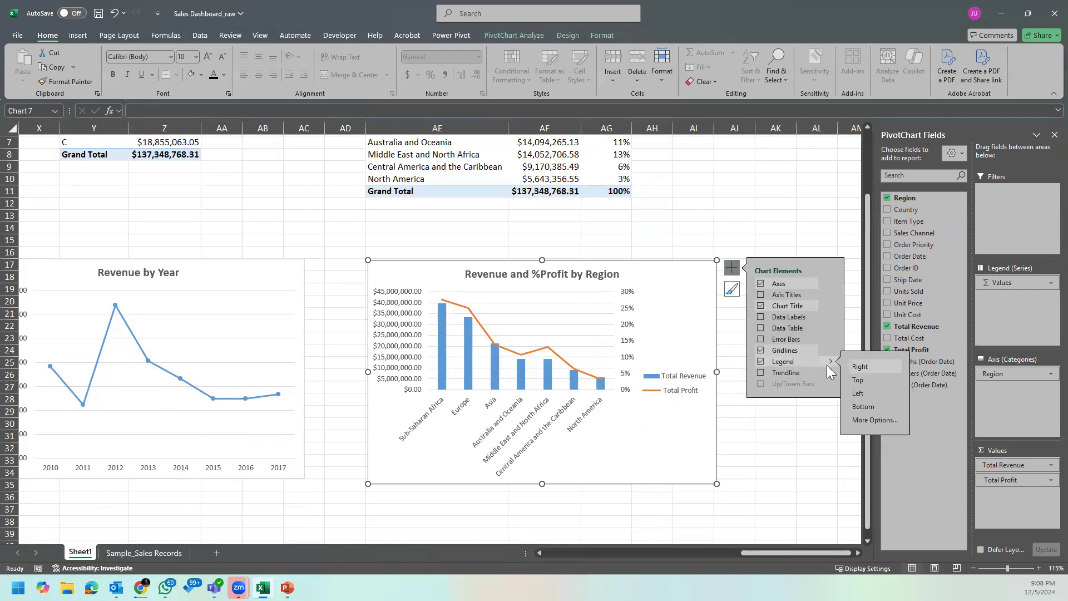
left_click(879, 408)
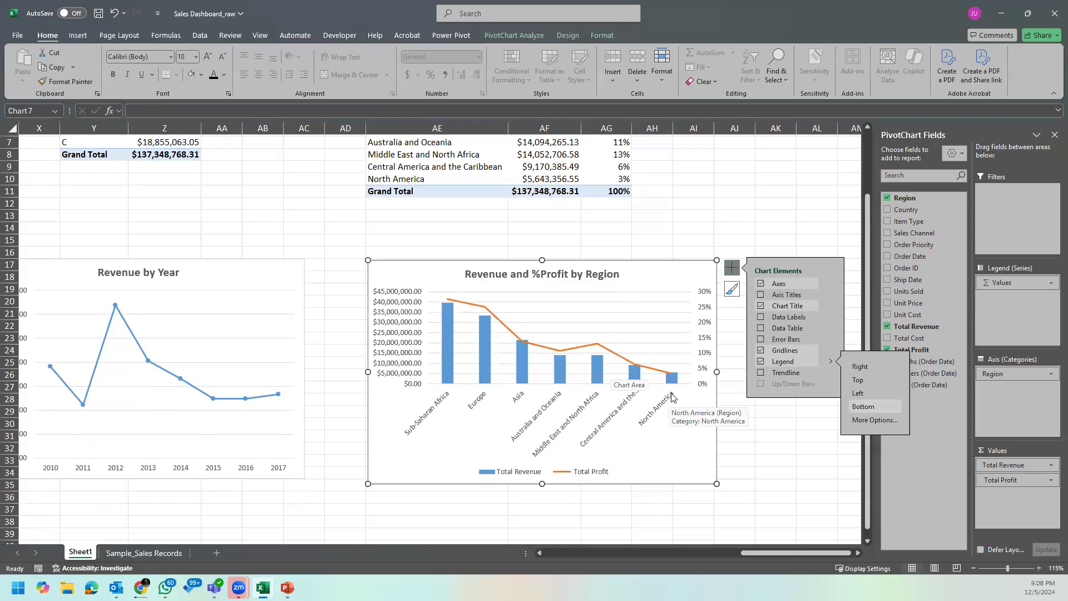
Step: Add data labels to the Total Profit line in the region chart and position them above the points
left_click(620, 357)
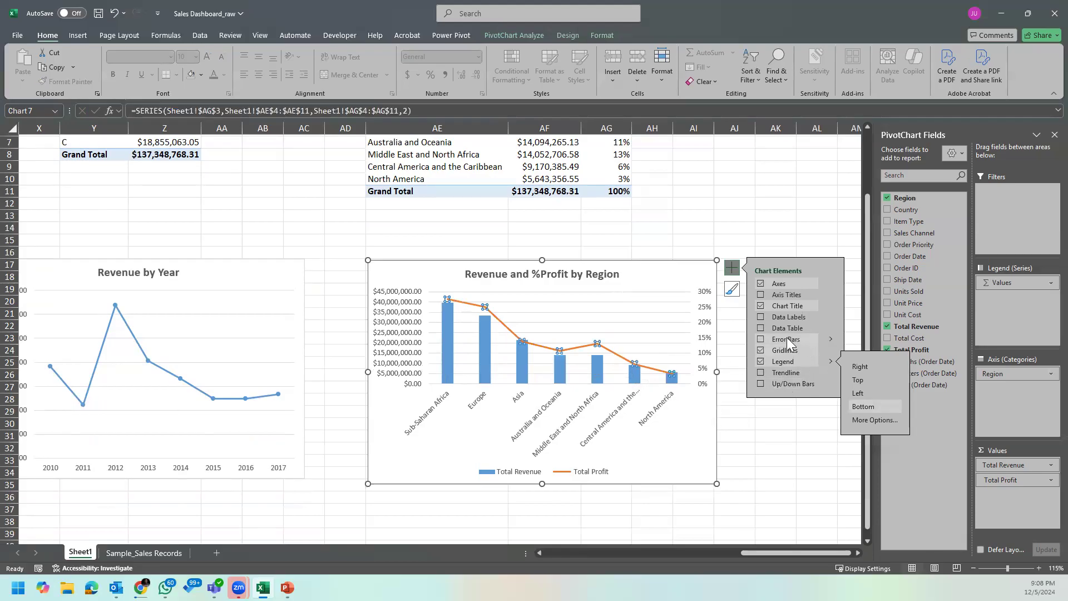
left_click(761, 317)
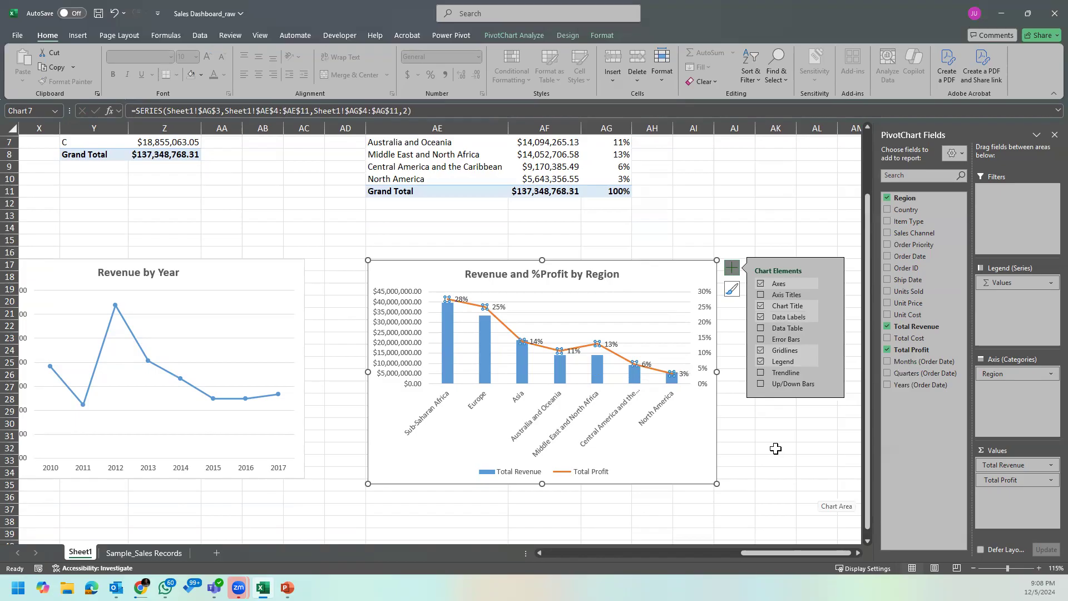
mouse_move(827, 312)
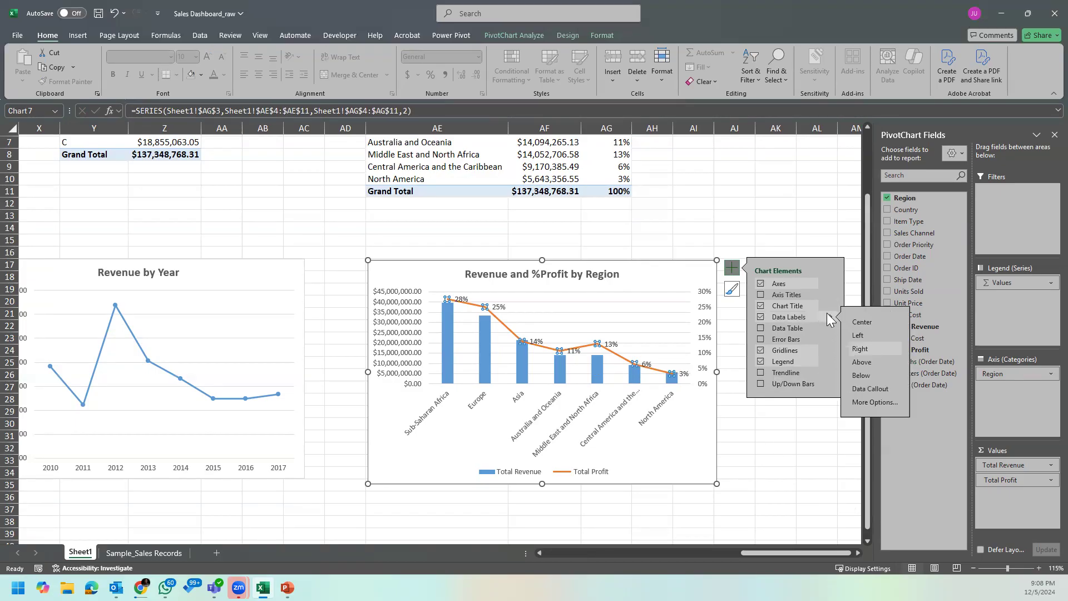
left_click(862, 362)
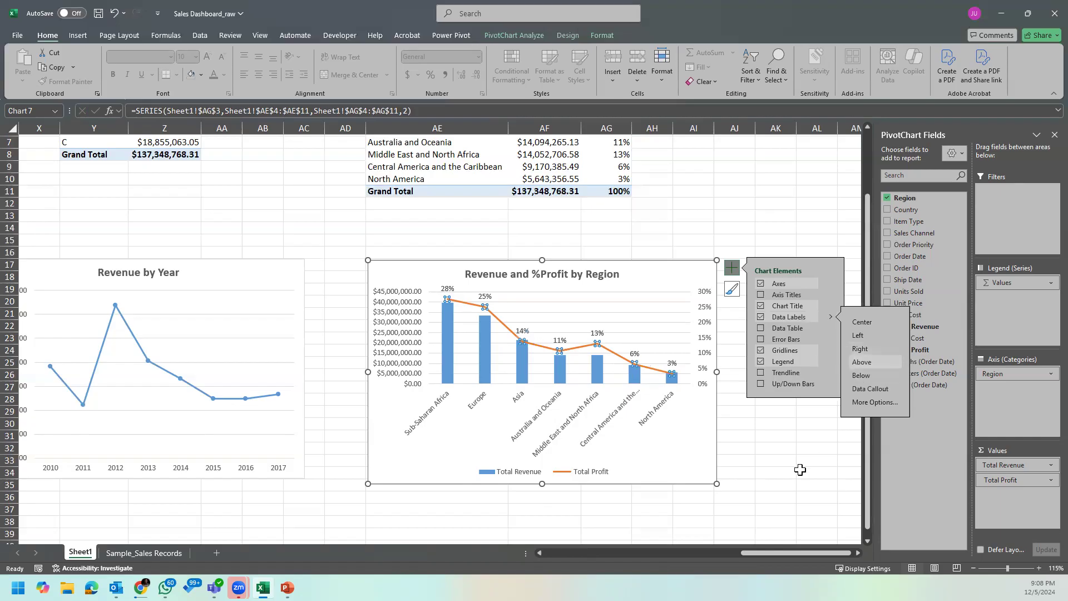
left_click(804, 472)
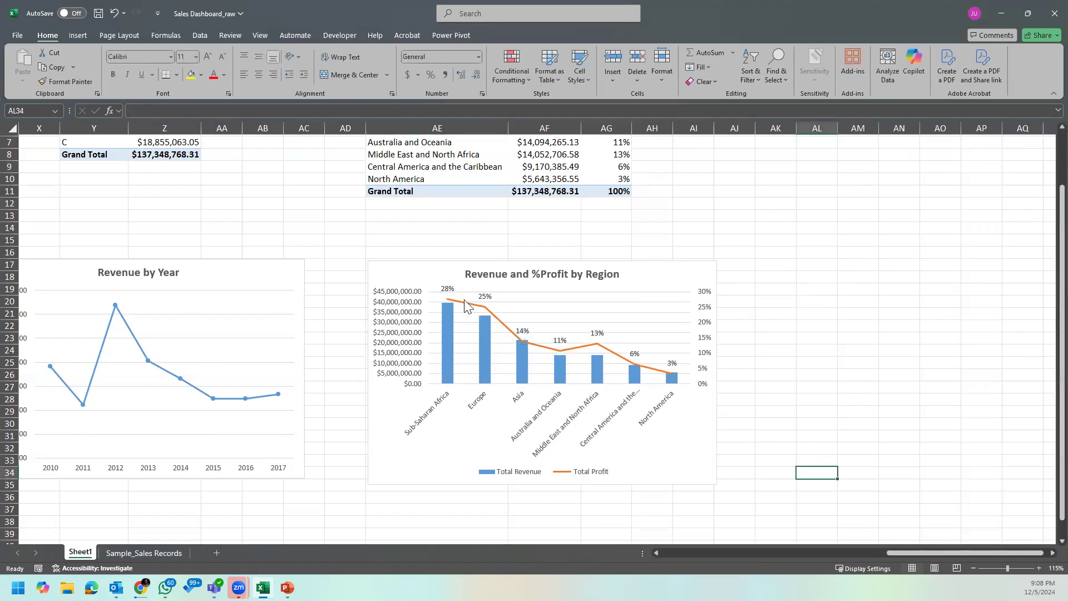
Step: Make the Total Profit data labels bold and colour them standard green
left_click(448, 289)
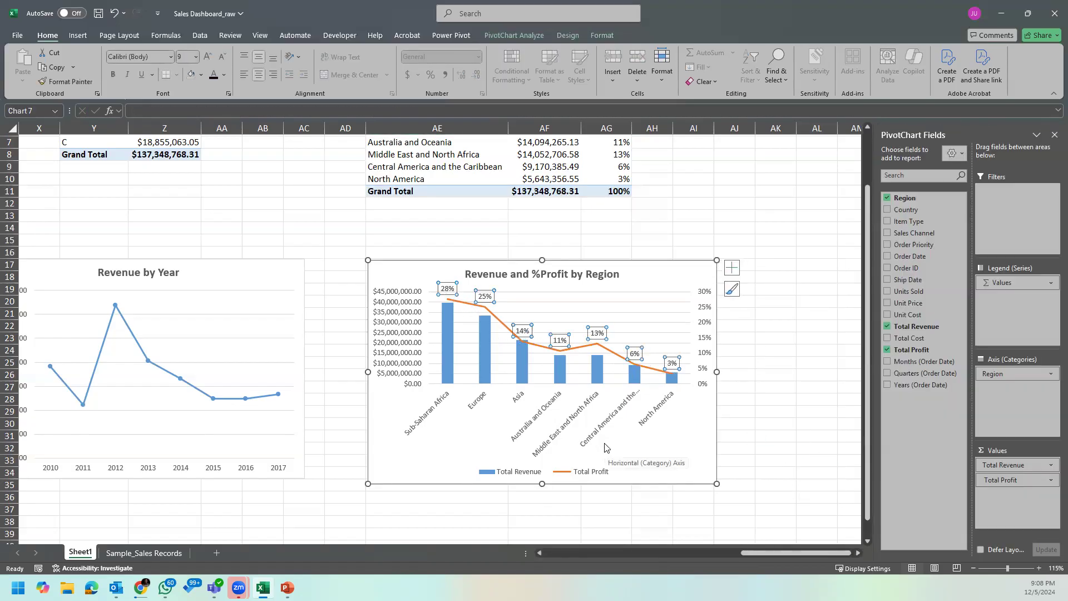
left_click(114, 77)
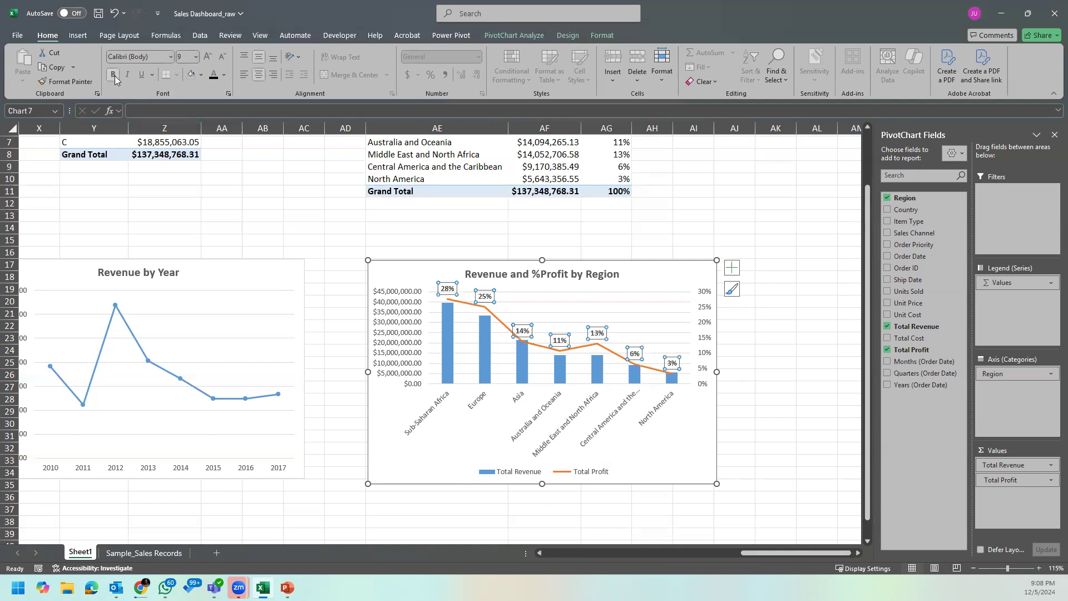
left_click(224, 75)
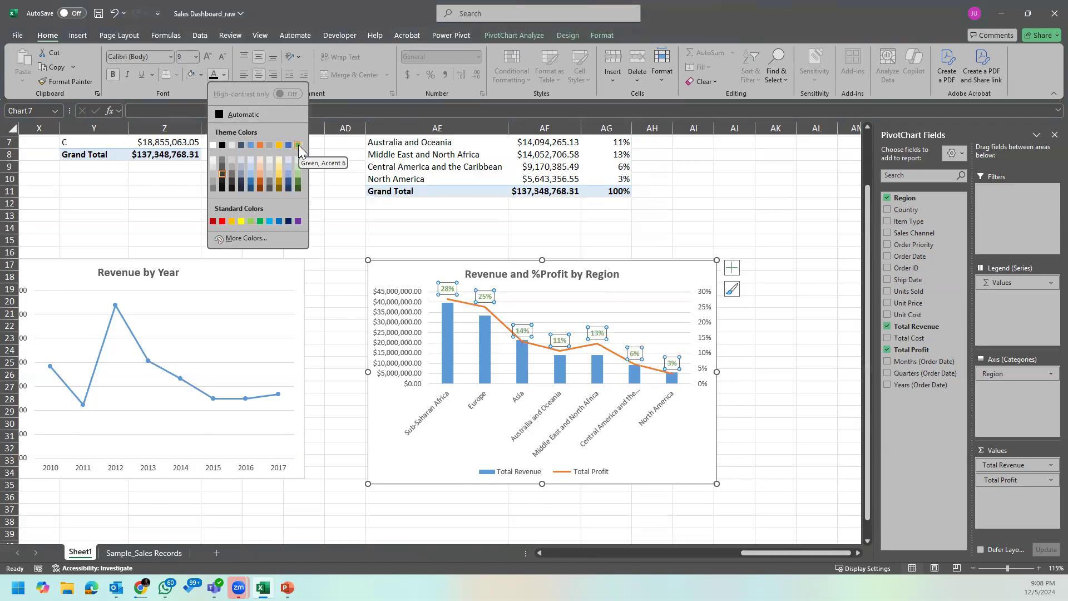
left_click(263, 220)
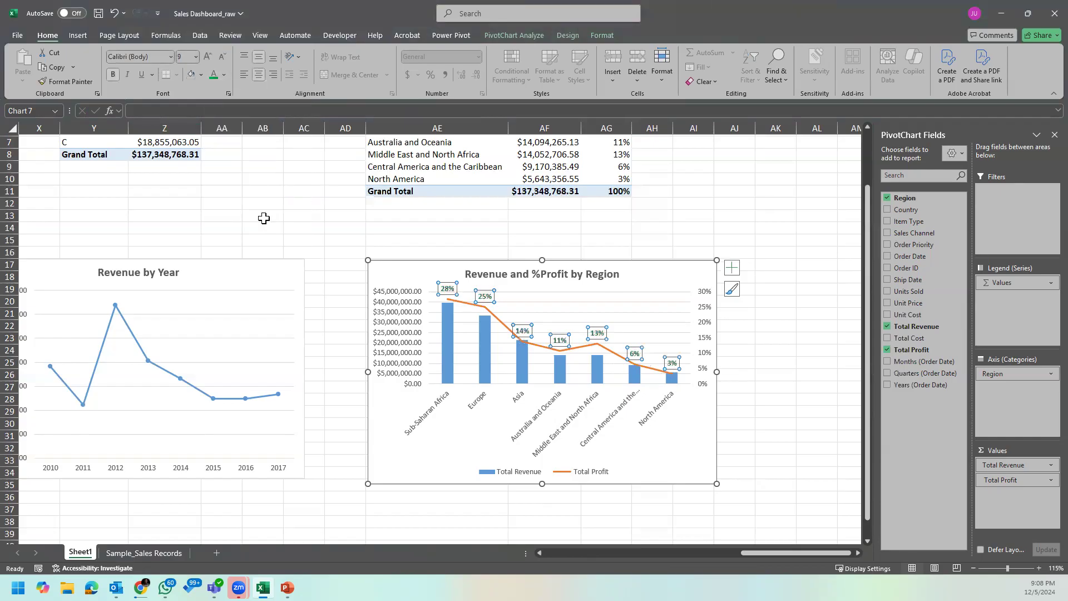
left_click(795, 390)
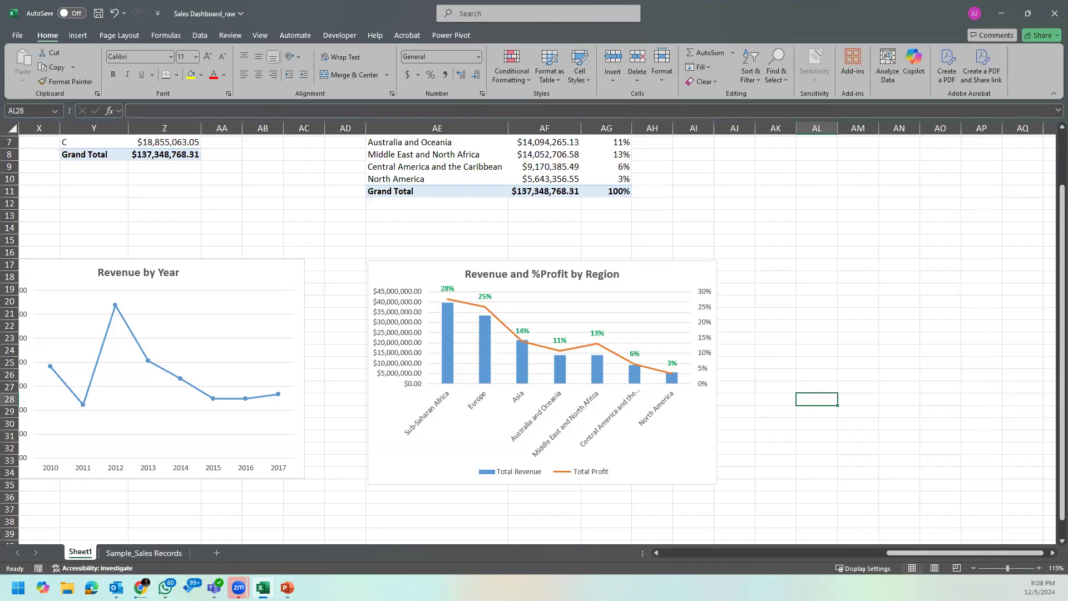
left_click(693, 460)
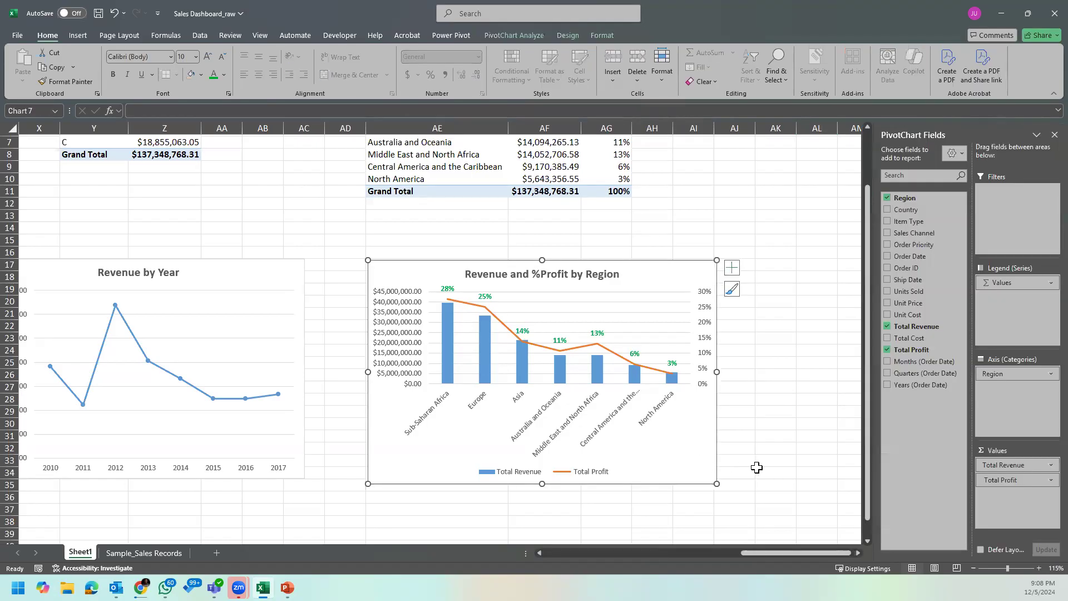
left_click(775, 460)
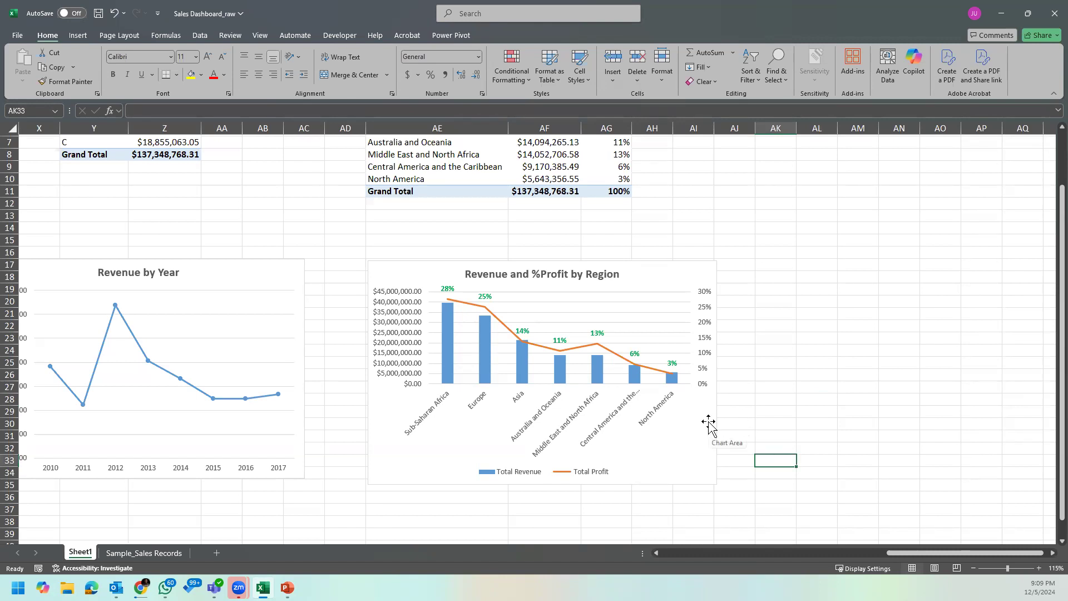
Step: Recolour the Total Profit data labels in the theme's orange to match the profit line
left_click(598, 334)
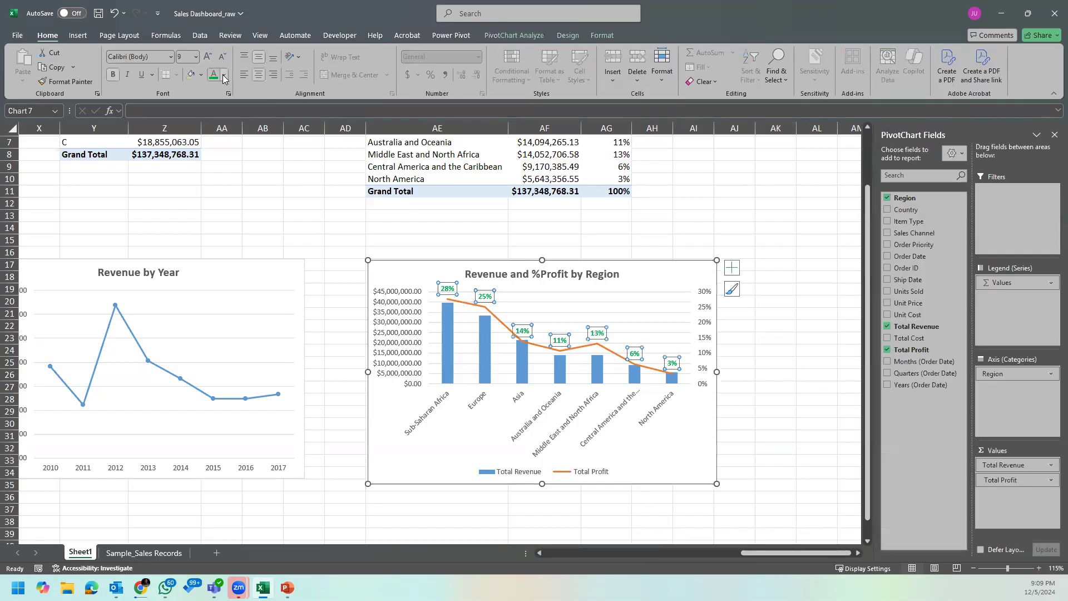
left_click(224, 75)
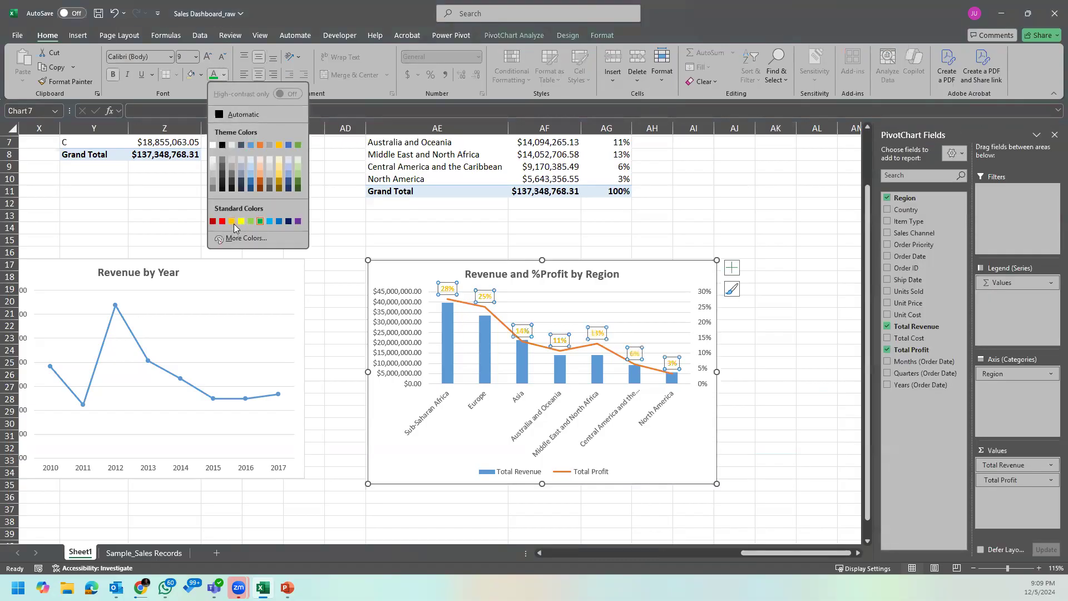
left_click(259, 144)
left_click(817, 380)
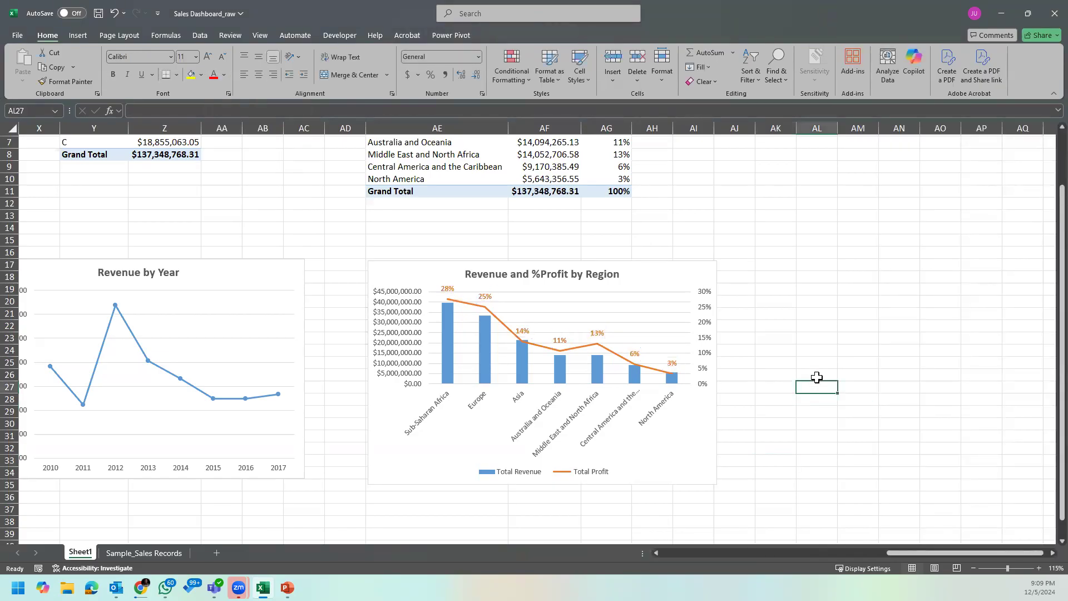
left_click(824, 486)
Step: Review the PivotTables and charts on Sheet1, comparing the Region table's revenue and profit percentages with the combo chart
scroll(914, 359, "up", 2)
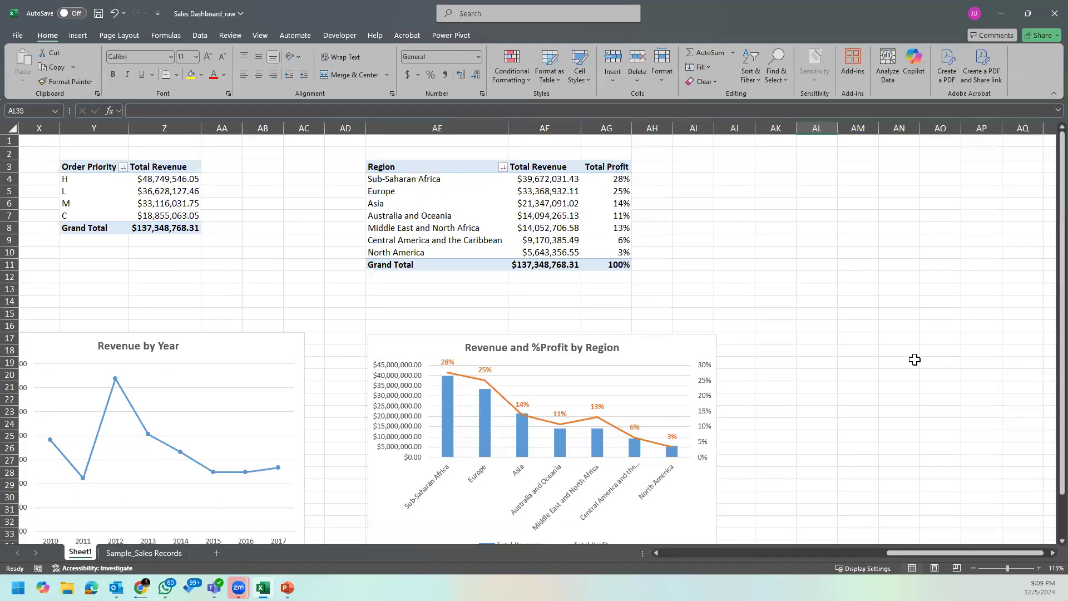
scroll(743, 452, "down", 1)
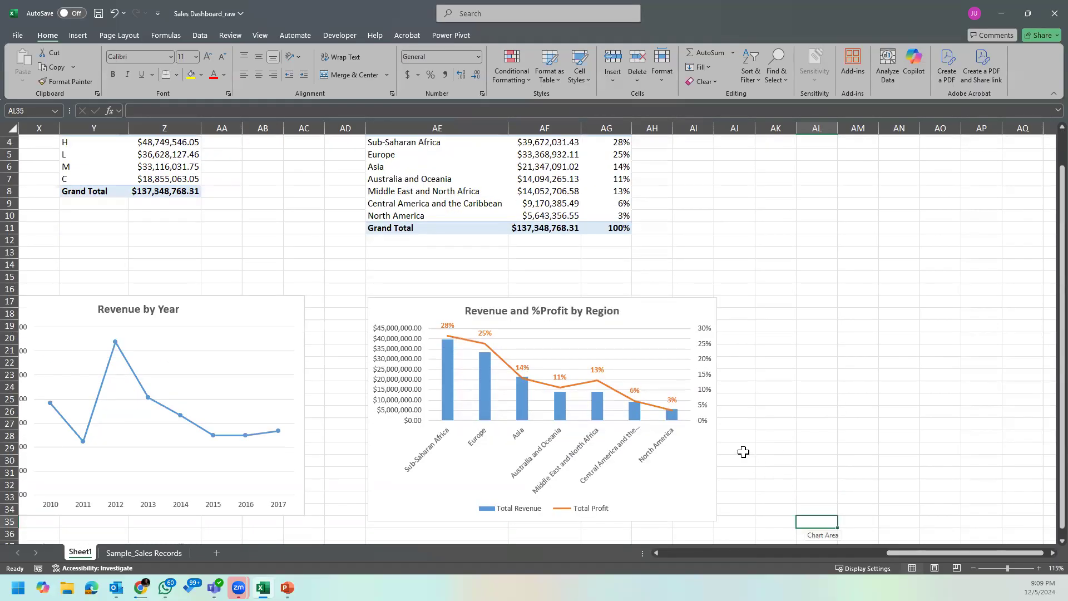
left_click_drag(893, 551, 866, 546)
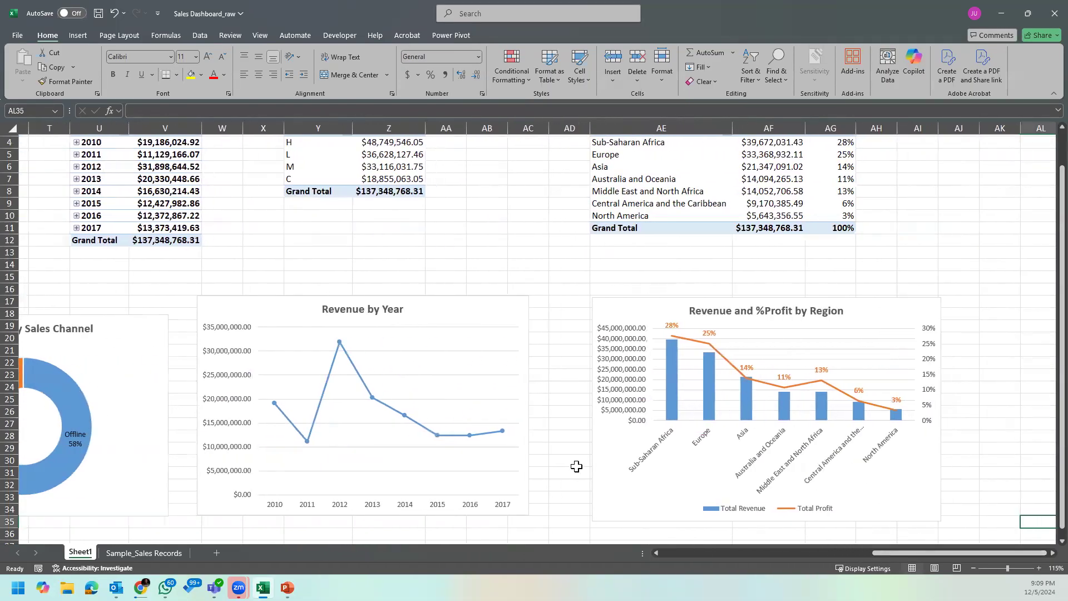
scroll(576, 465, "down", 6)
scroll(575, 465, "up", 7)
left_click(356, 202)
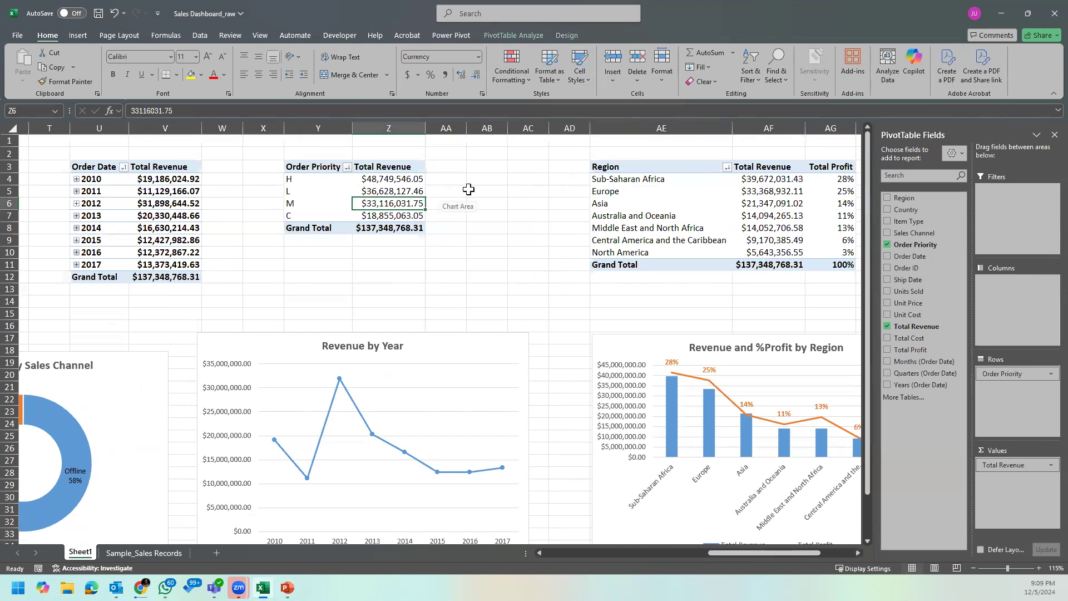
left_click_drag(738, 553, 771, 553)
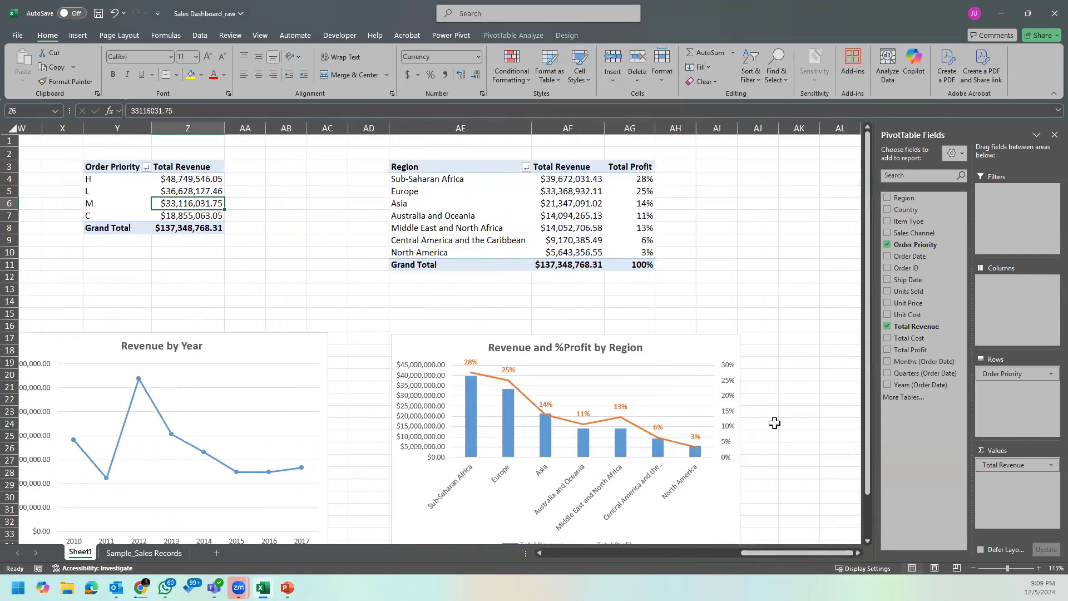
scroll(775, 423, "down", 2)
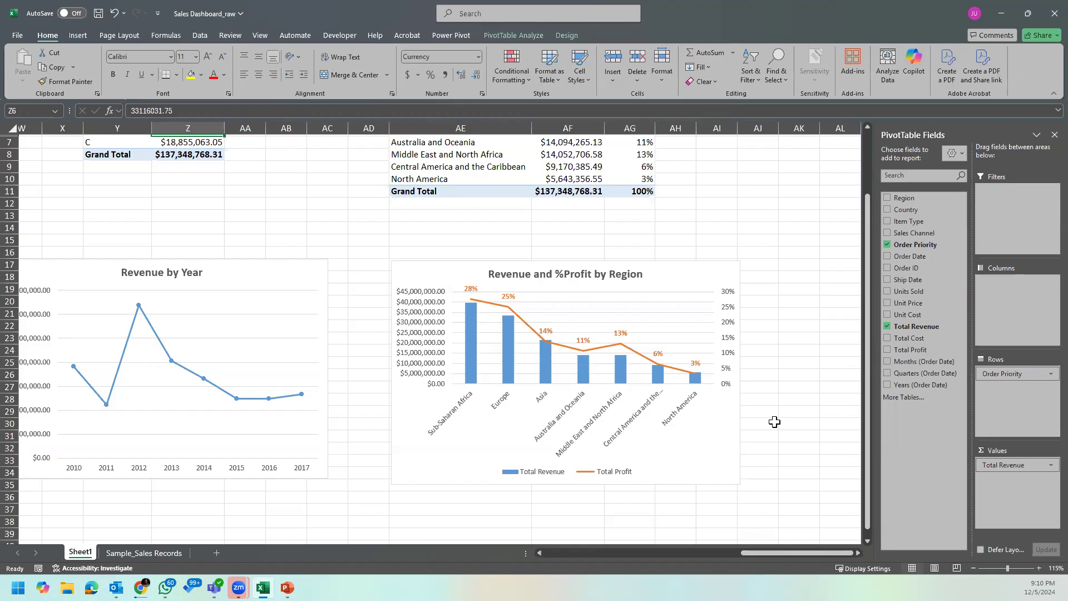
scroll(677, 278, "up", 2)
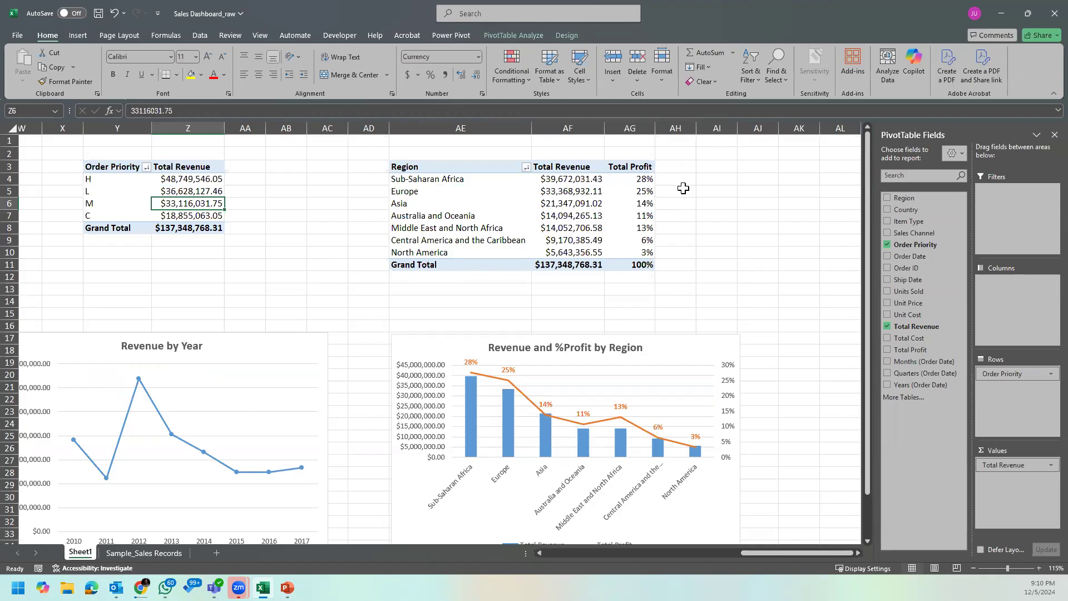
right_click(650, 179)
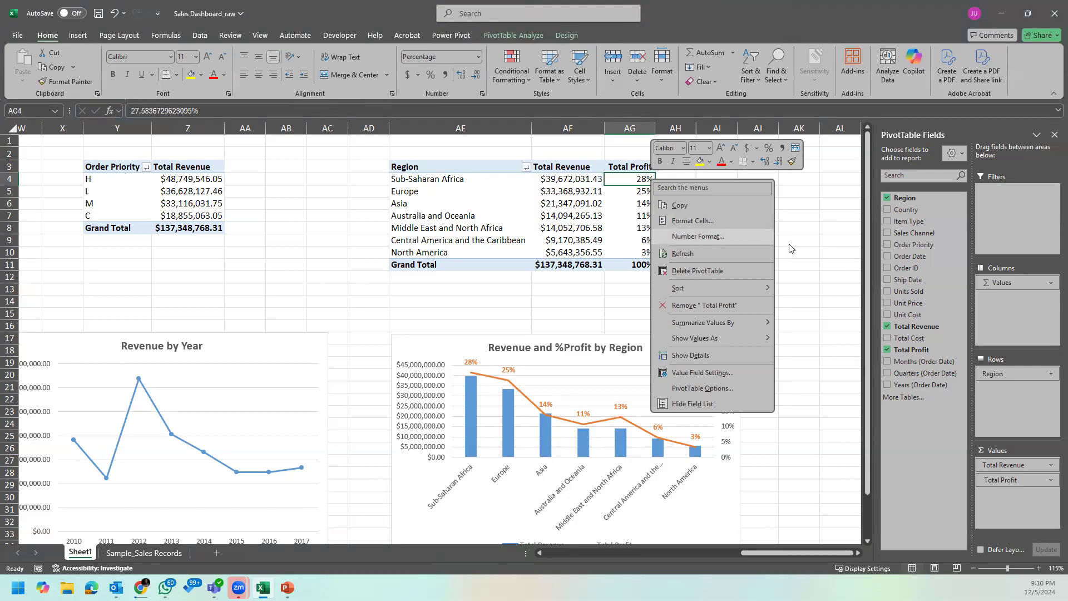
key("Escape")
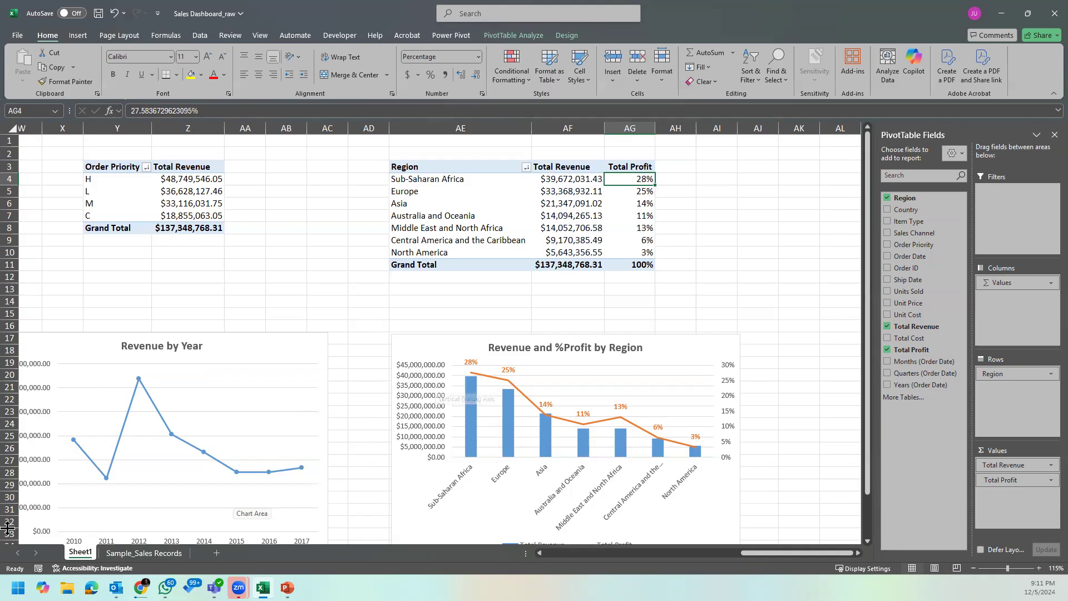
Step: Go to the Sample_Sales Records sheet and widen the Total Profit column slightly
left_click(166, 554)
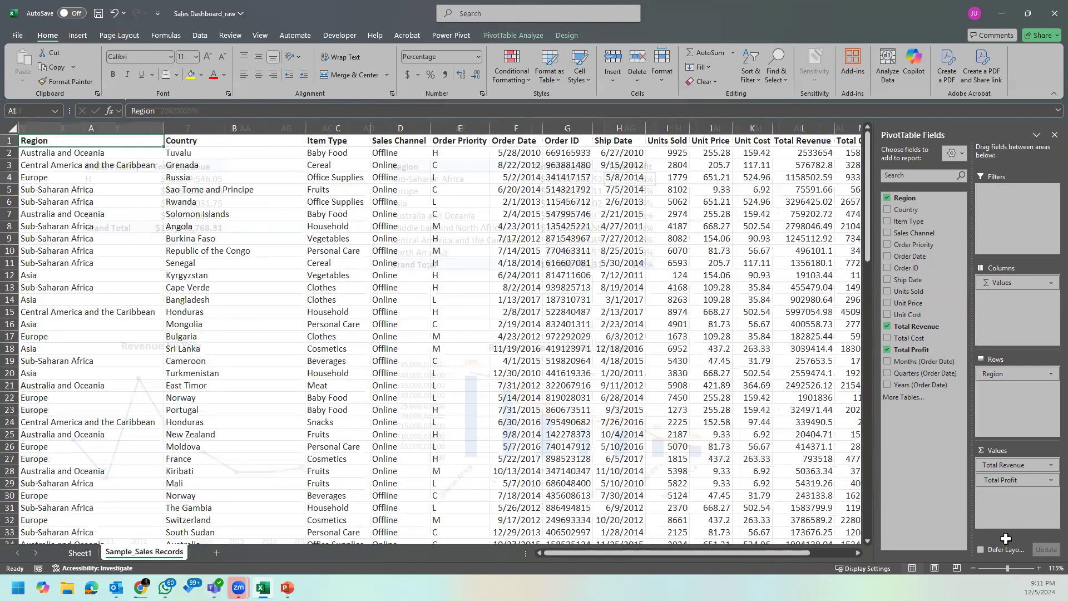
double_click(1052, 553)
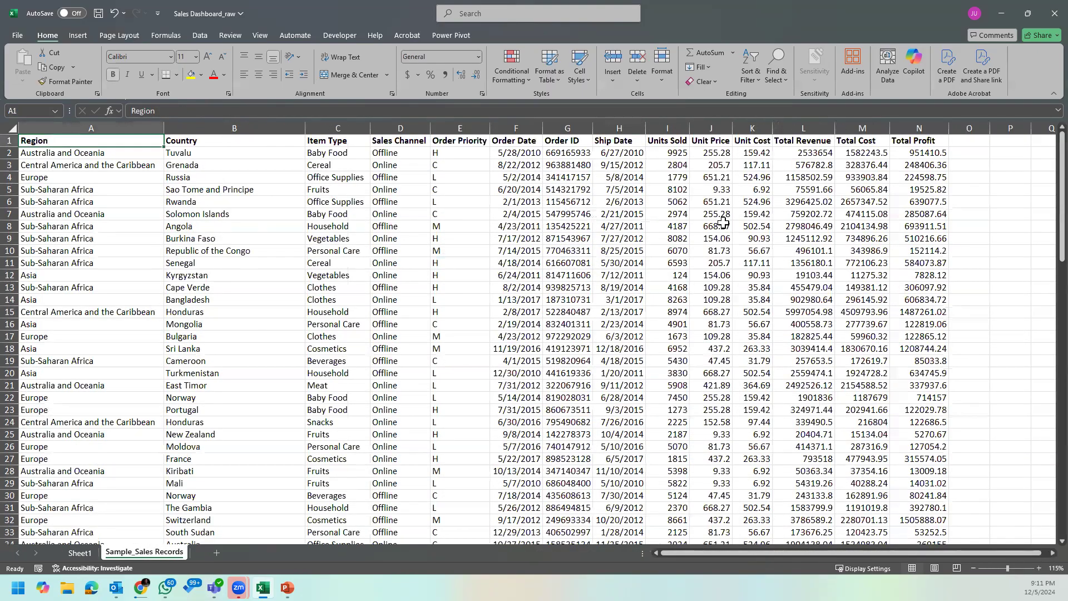
left_click(652, 143)
left_click(650, 152)
left_click_drag(653, 129, 670, 127)
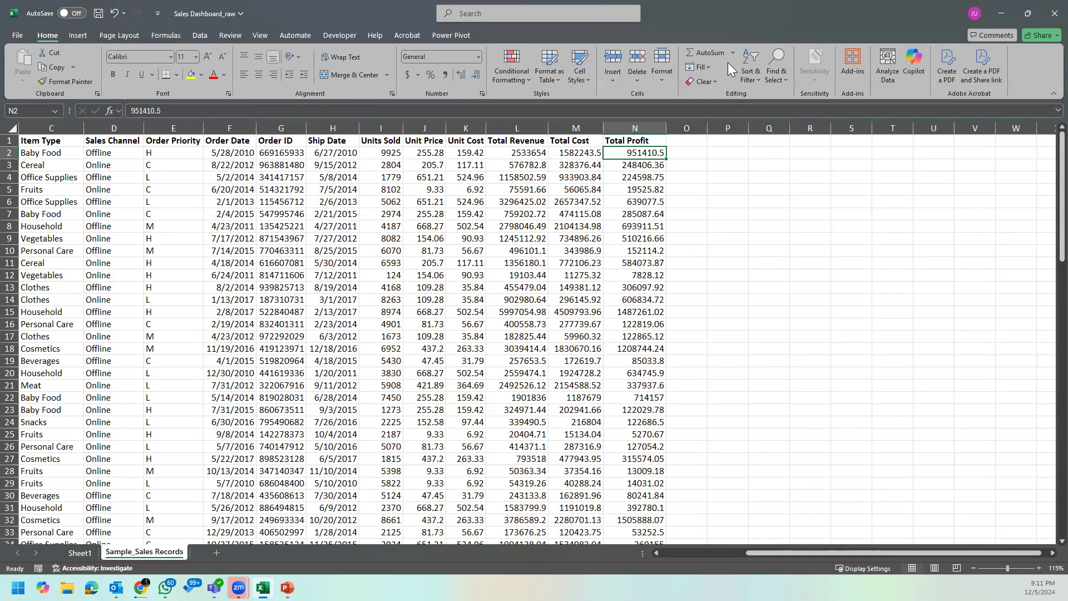
left_click(694, 152)
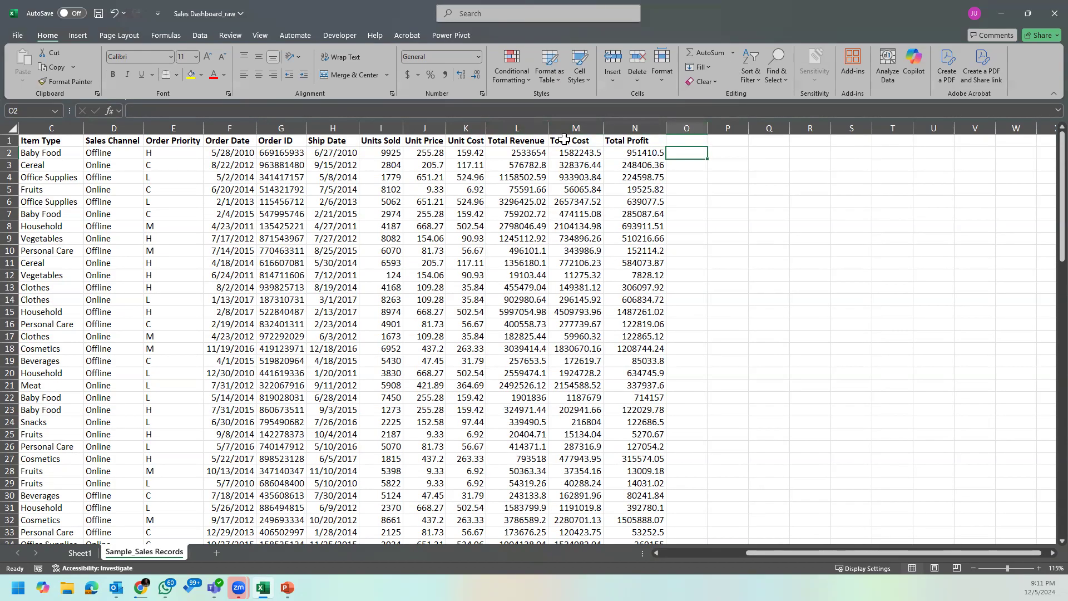
Step: Enter =L2-M2 in cell O2 and compare the result with the first record's Total Profit in N2
left_click(531, 129)
left_click(687, 150)
type("=")
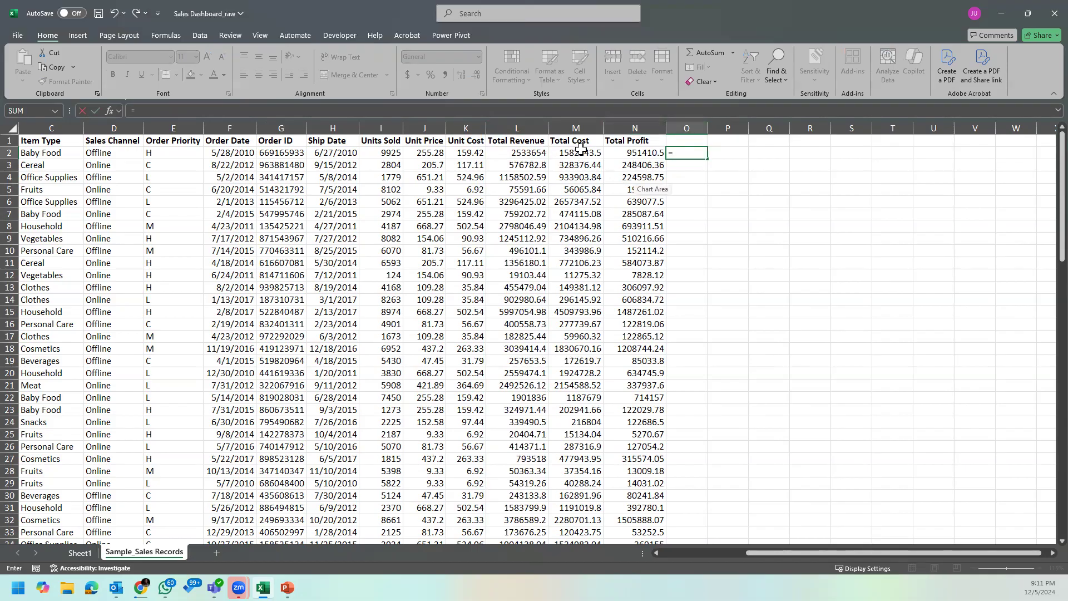
left_click(536, 154)
type("-")
left_click(585, 154)
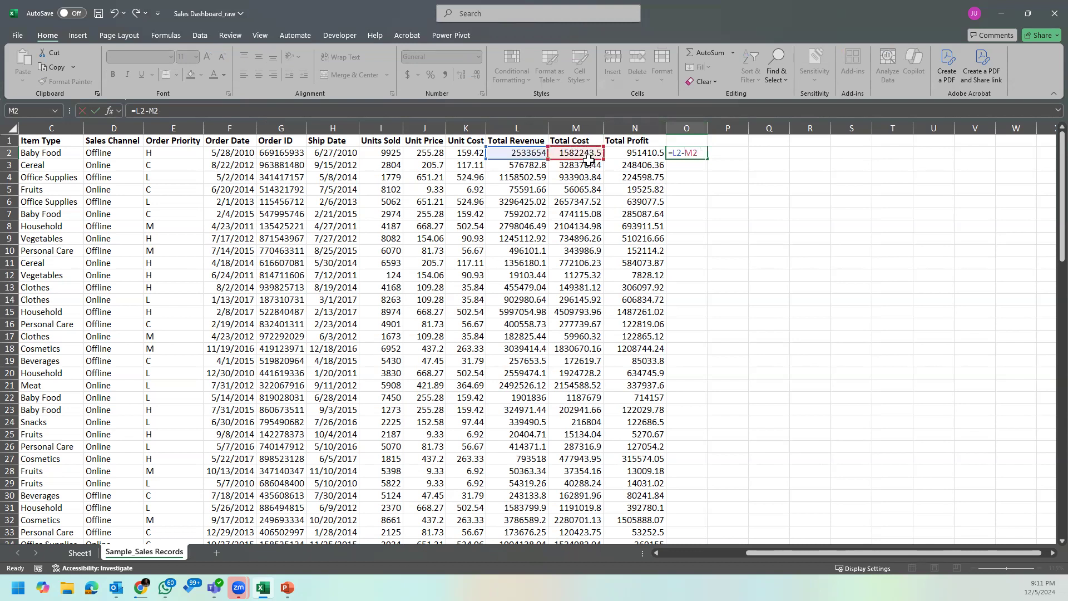
key("Return")
left_click(687, 154)
left_click(641, 157)
left_click(697, 155)
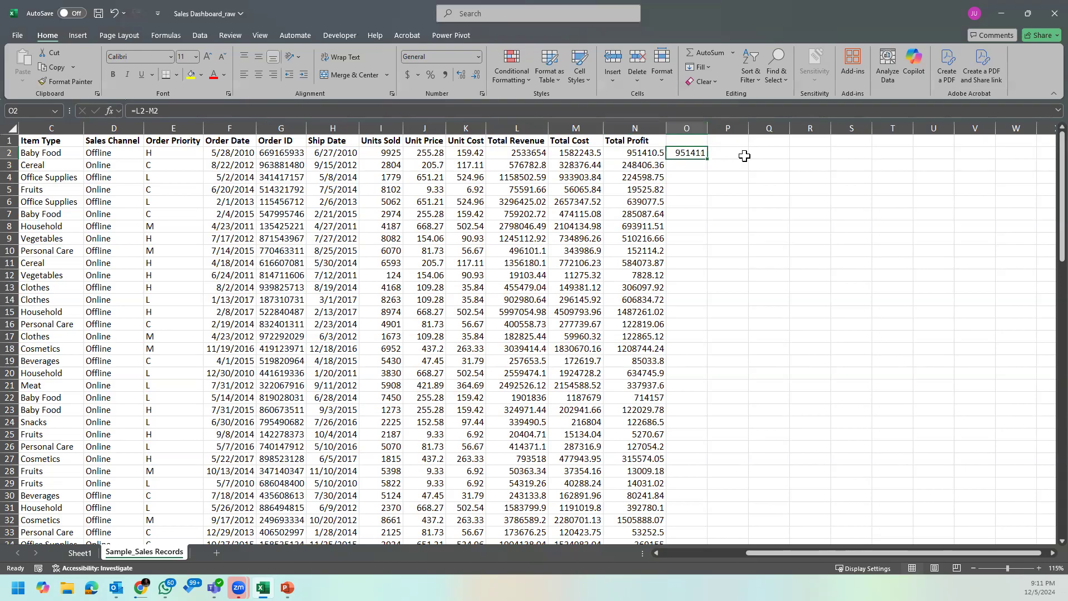
left_click(643, 152)
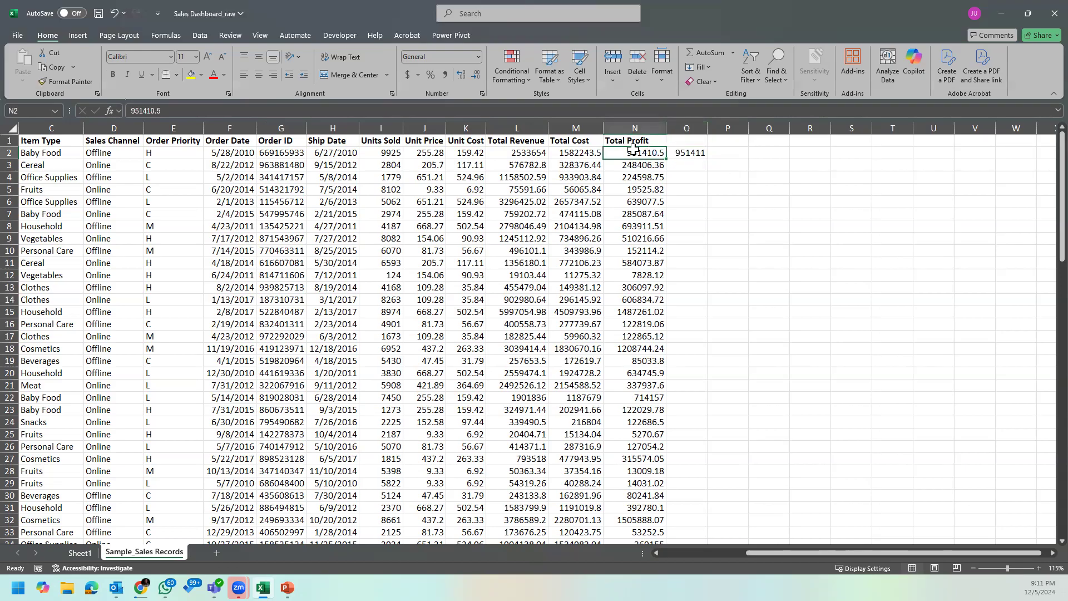
Step: Fill the formula in O2 down column O for all records and show the results with one decimal place
left_click(687, 153)
double_click(706, 158)
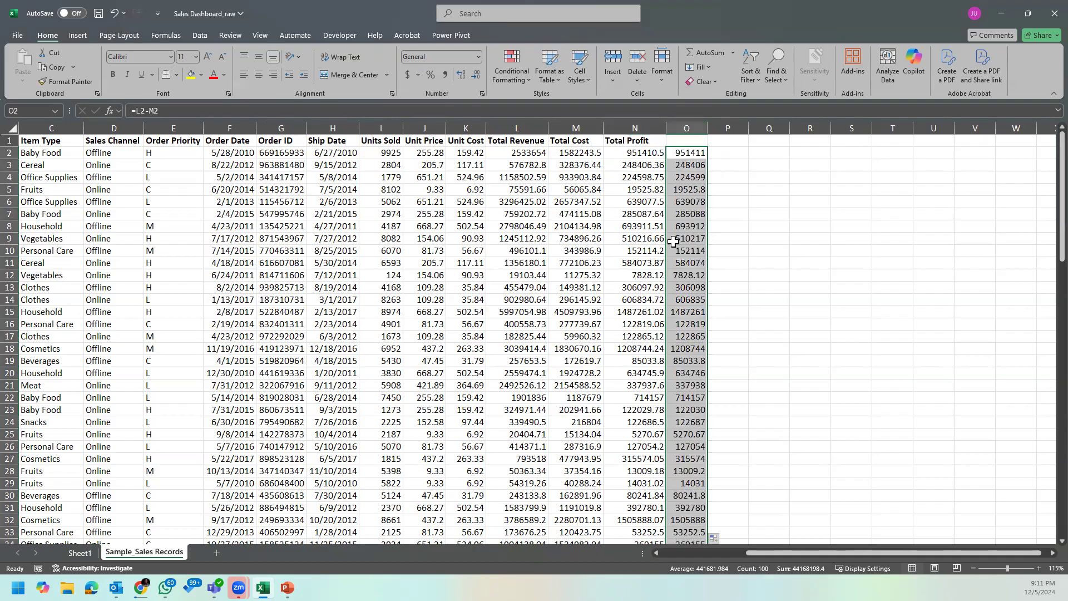
left_click(466, 75)
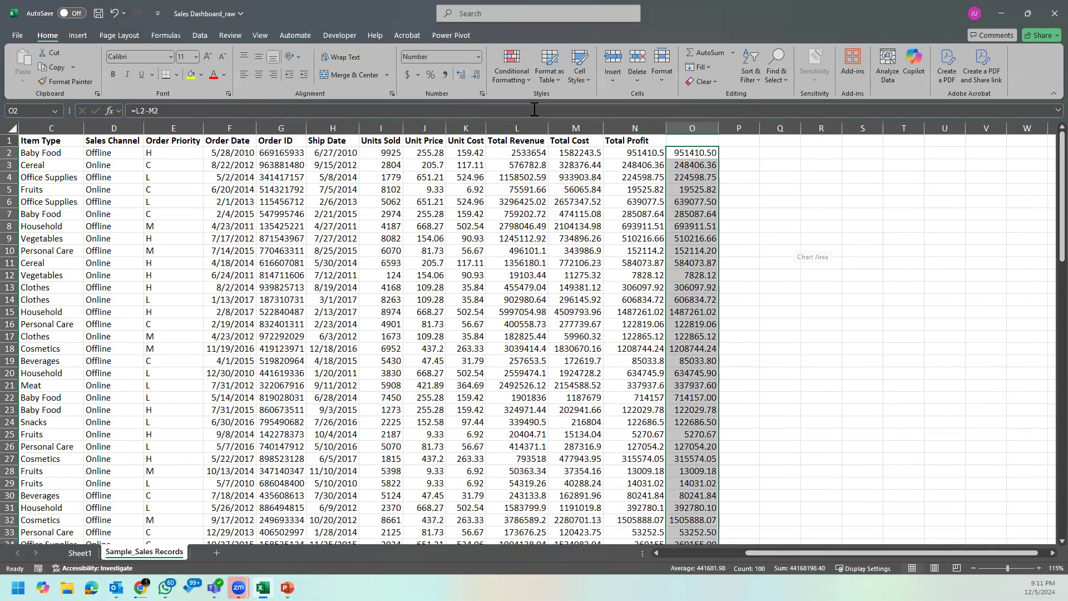
left_click(480, 78)
left_click(779, 214)
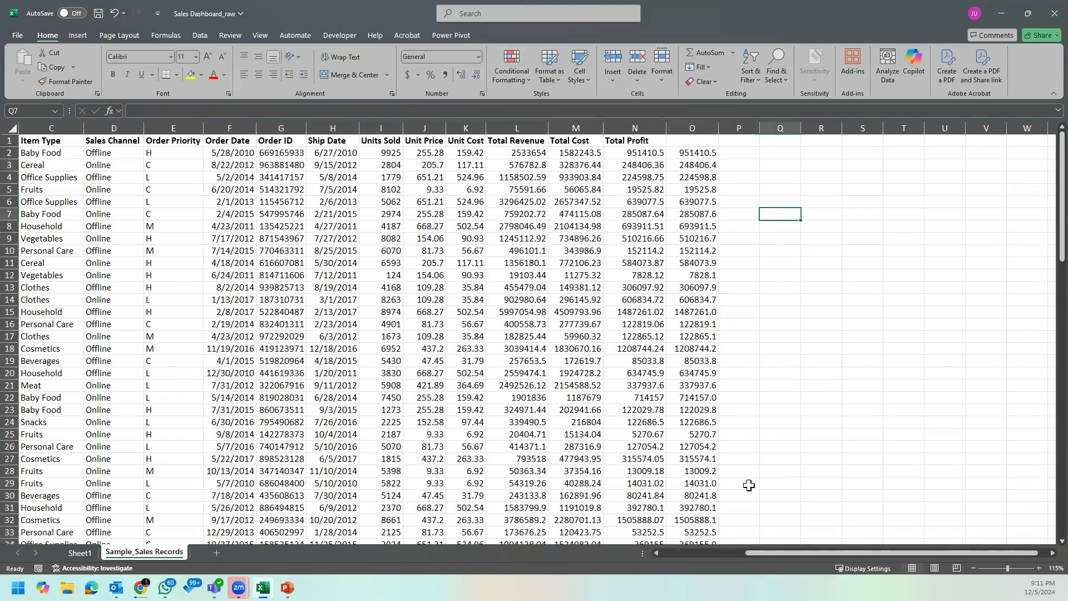
left_click_drag(772, 553, 688, 553)
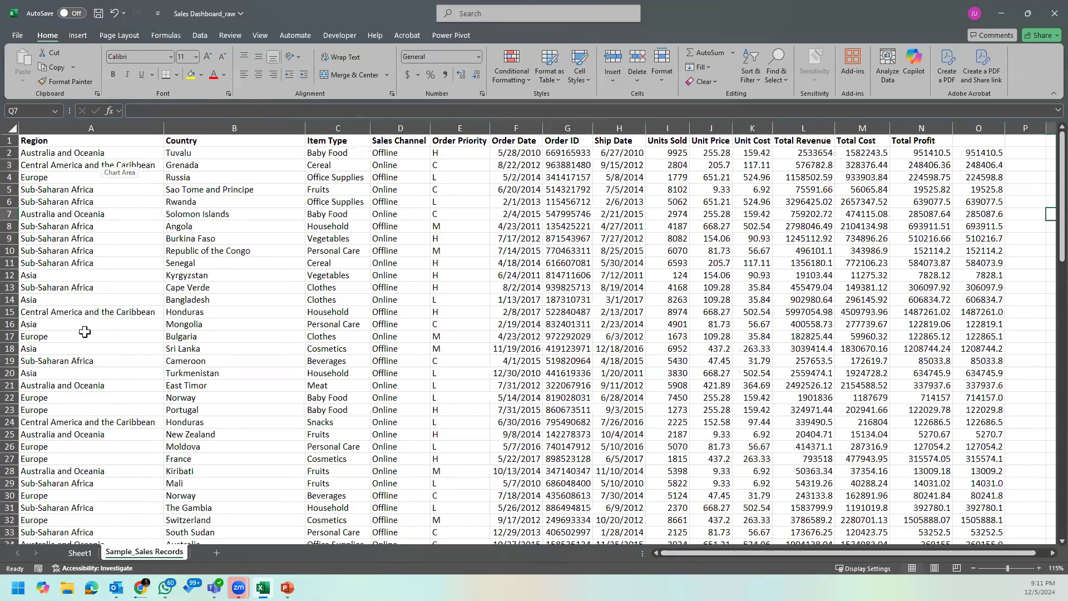
Step: Set Total Profit in the Region PivotTable on Sheet1 to show values with No Calculation
left_click(80, 553)
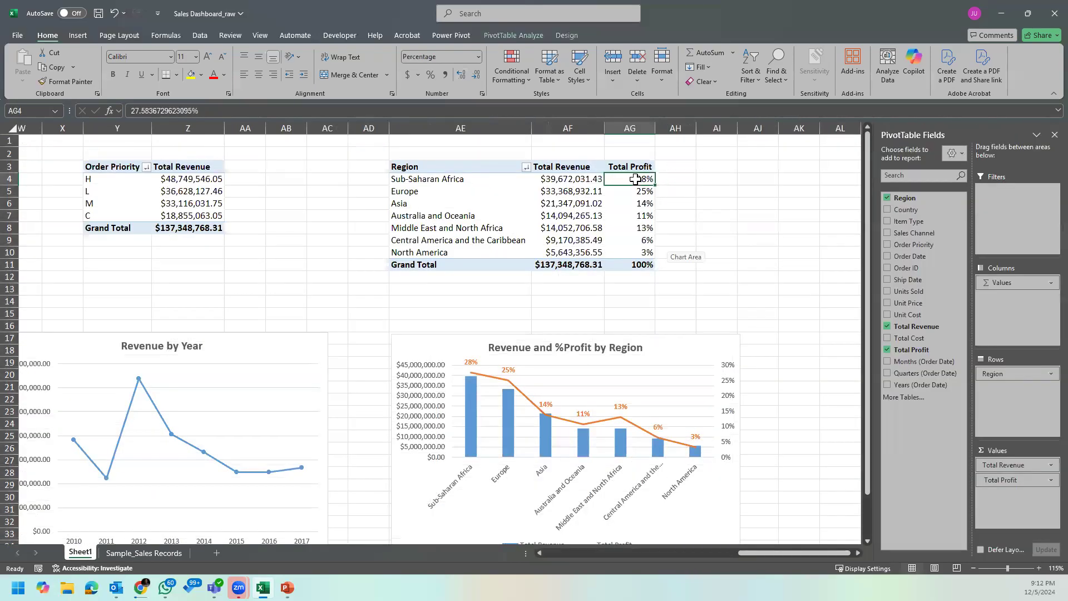
right_click(635, 179)
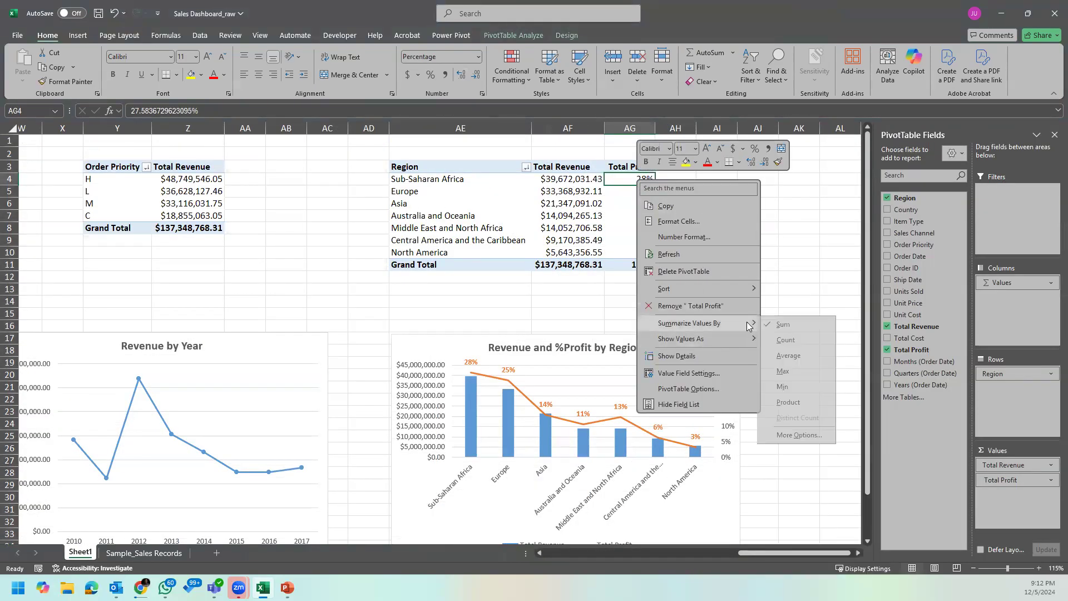
mouse_move(741, 342)
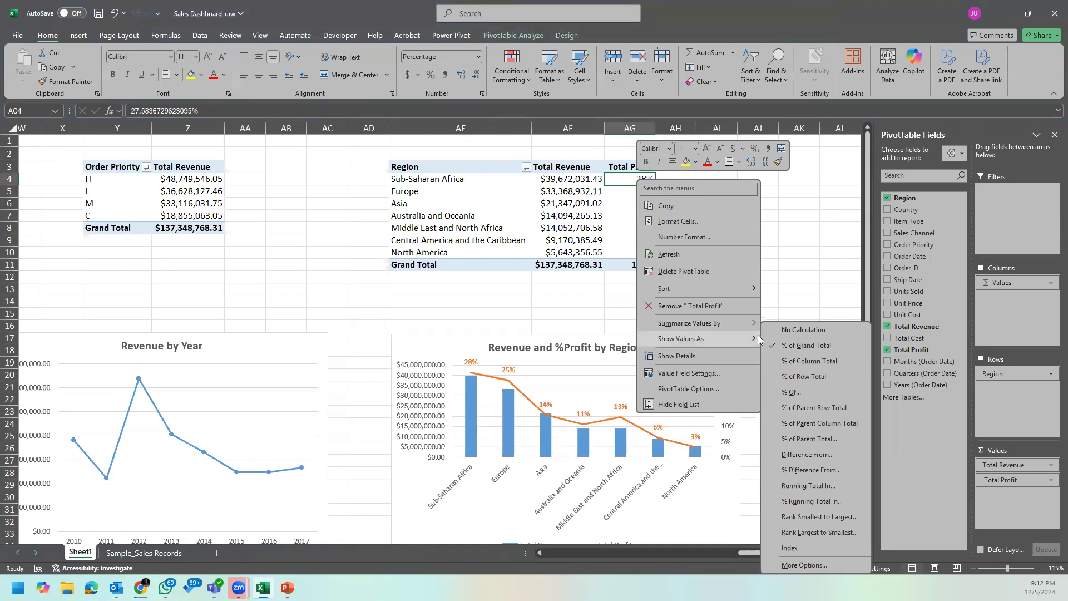
left_click(811, 330)
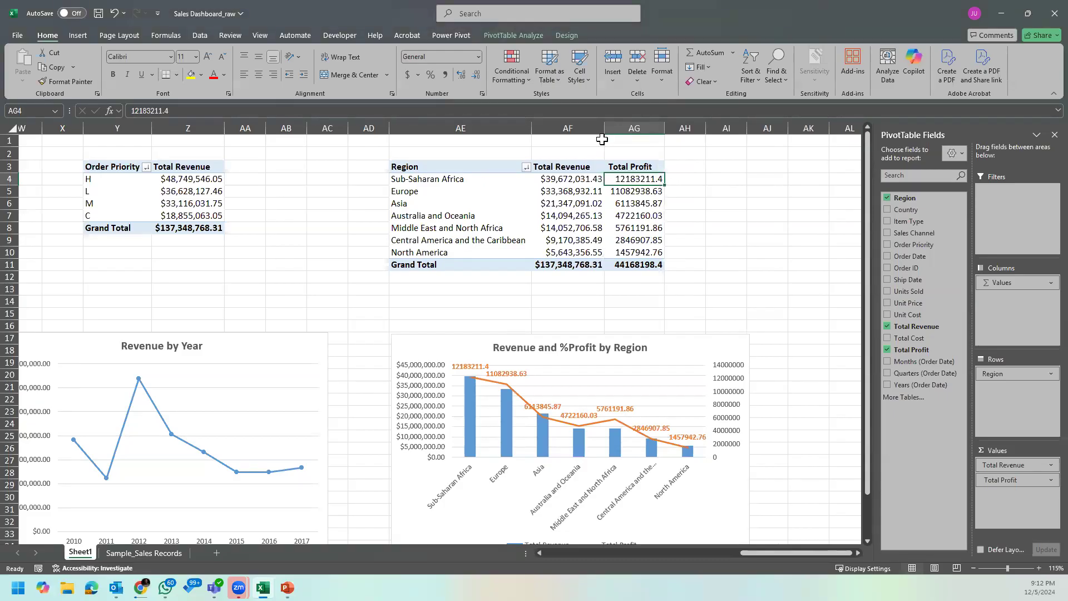
Step: Examine the Total Profit amounts per region against the grand total in the Region PivotTable
left_click(486, 180)
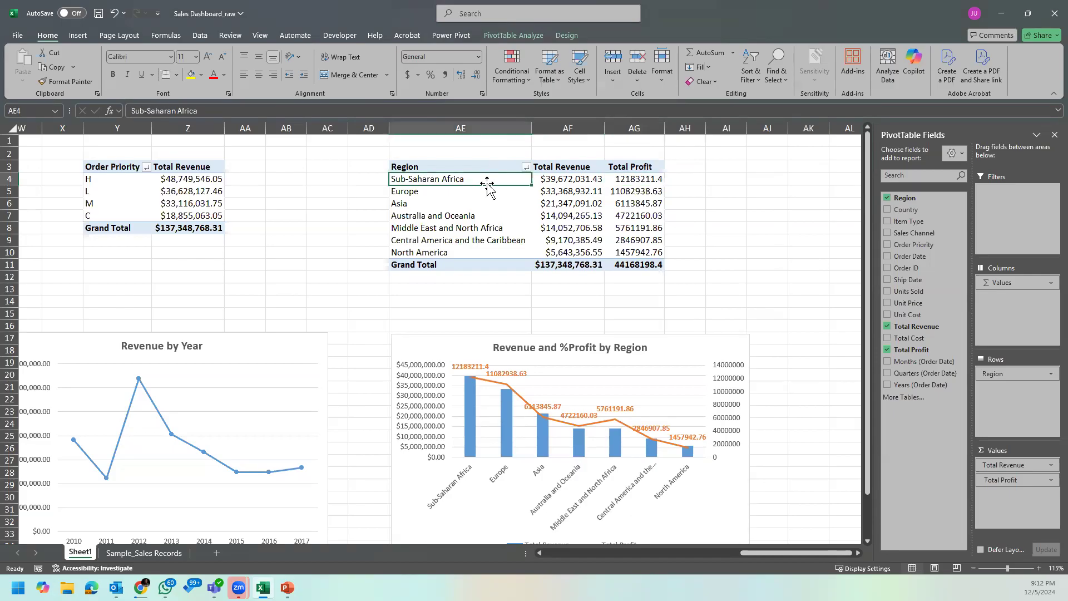
left_click(515, 201)
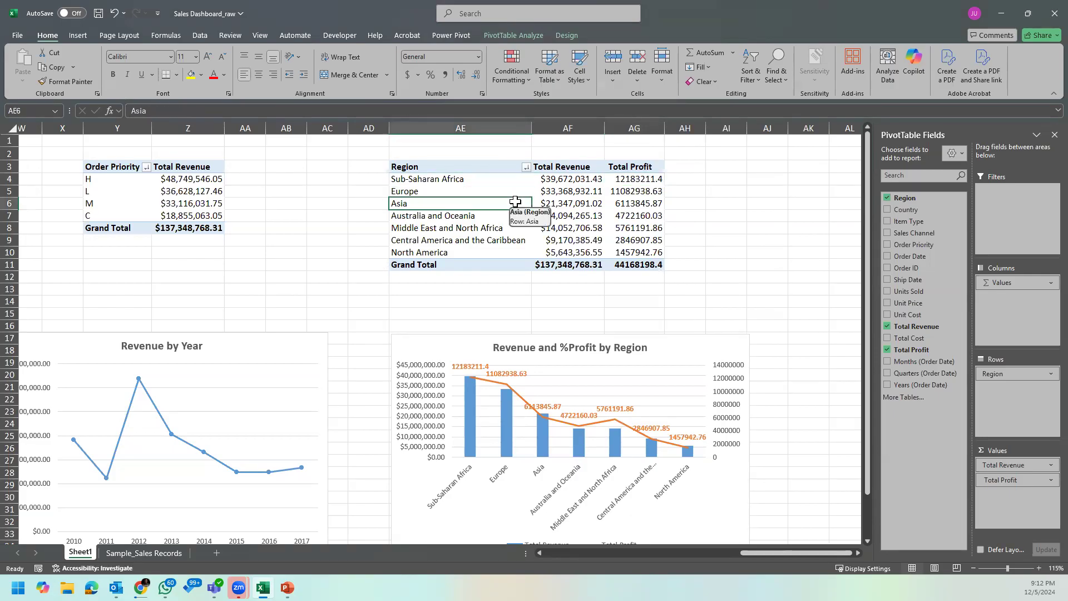
left_click(643, 188)
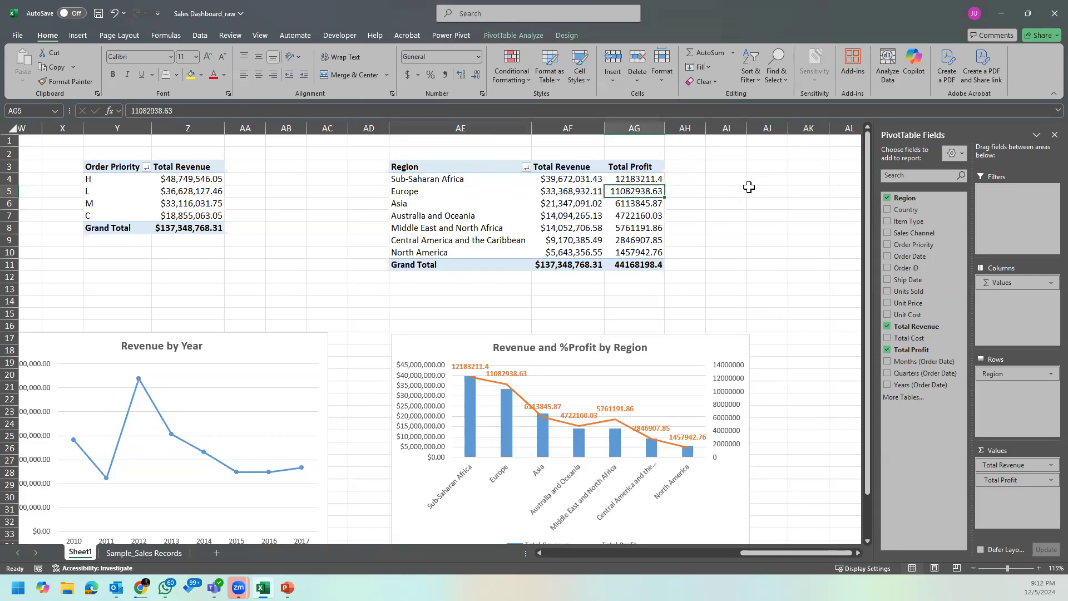
left_click_drag(642, 177, 640, 265)
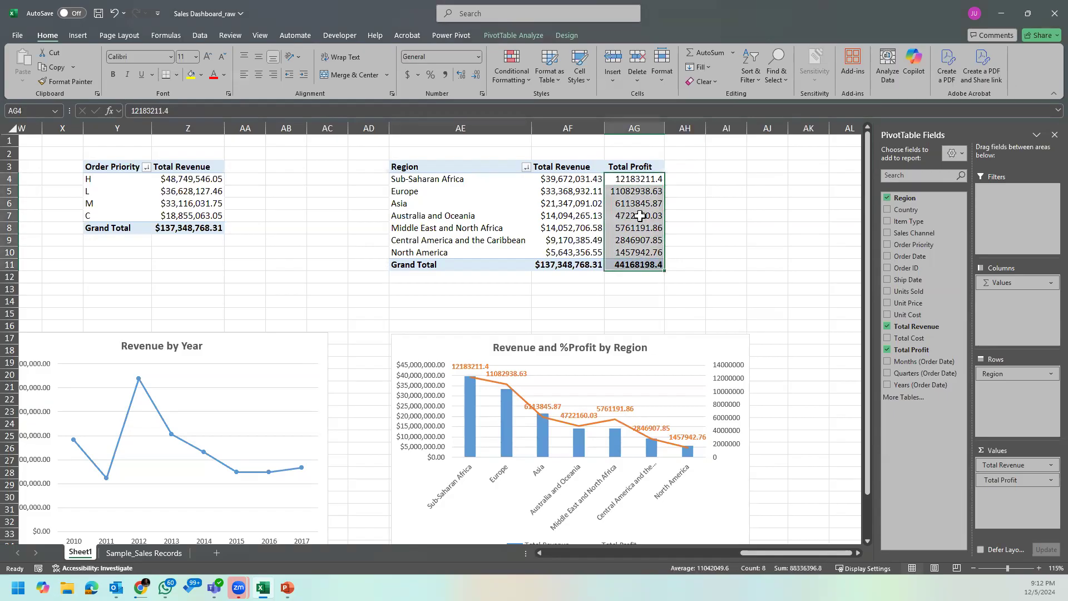
left_click(639, 178)
right_click(640, 179)
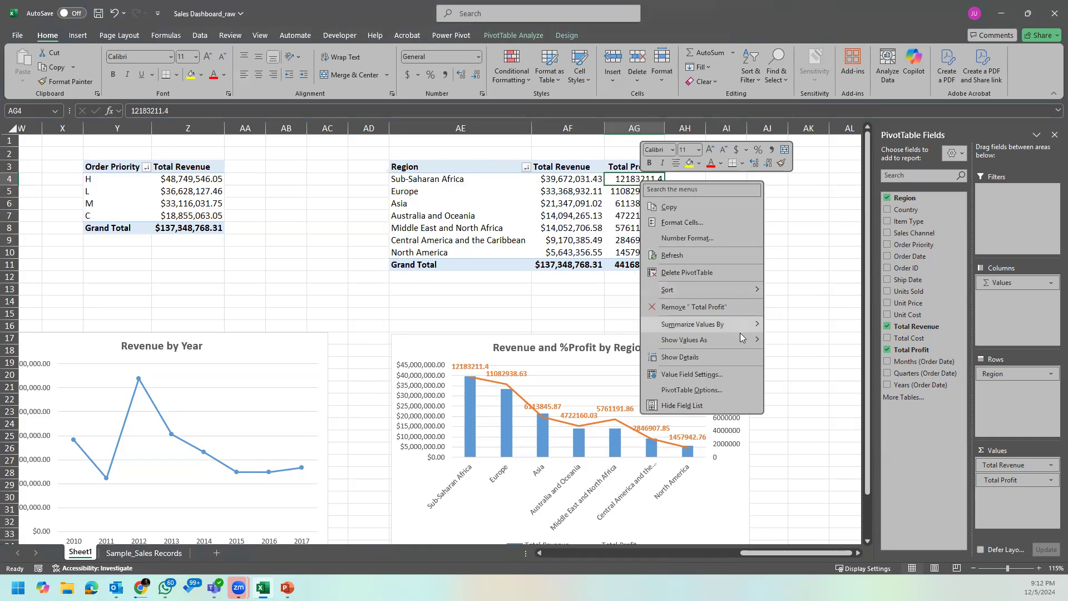
mouse_move(741, 342)
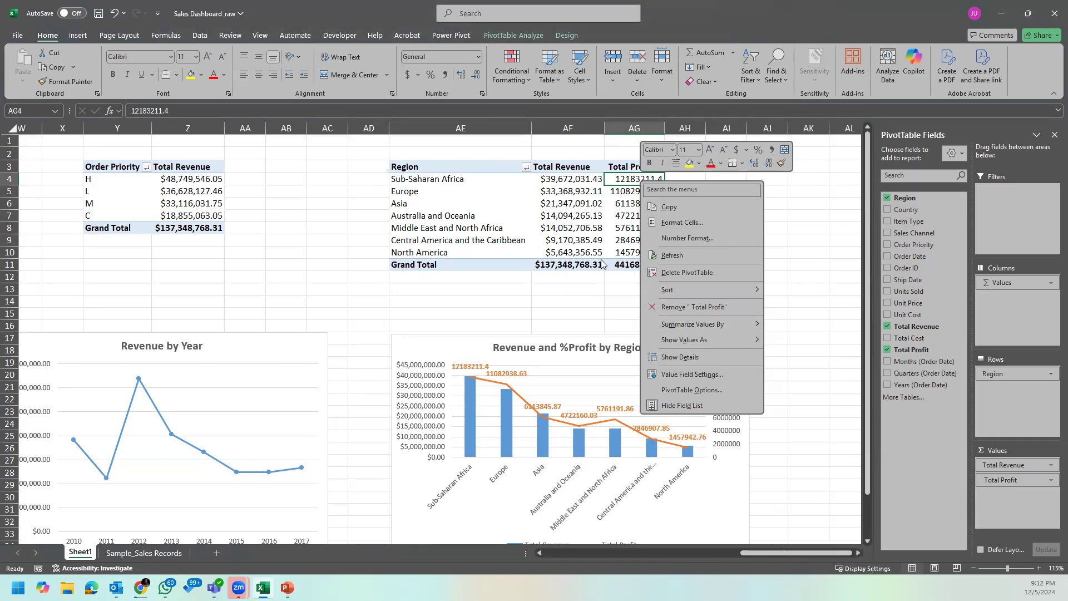
left_click(656, 264)
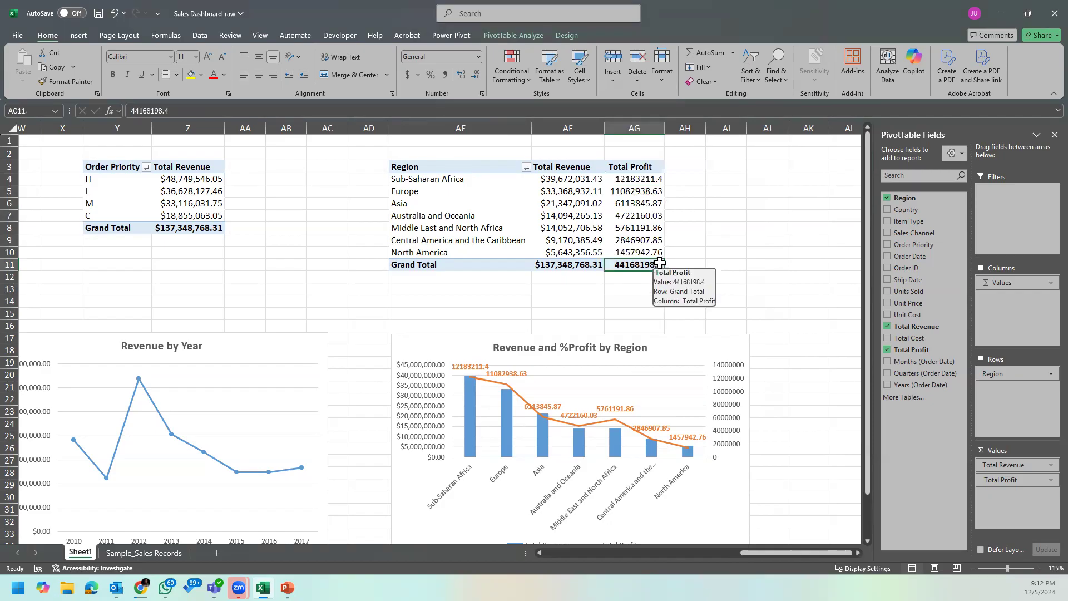
Step: Copy the Total Revenue currency format onto the Region PivotTable's Total Profit values and grand total, and auto-fit that column
left_click(635, 179)
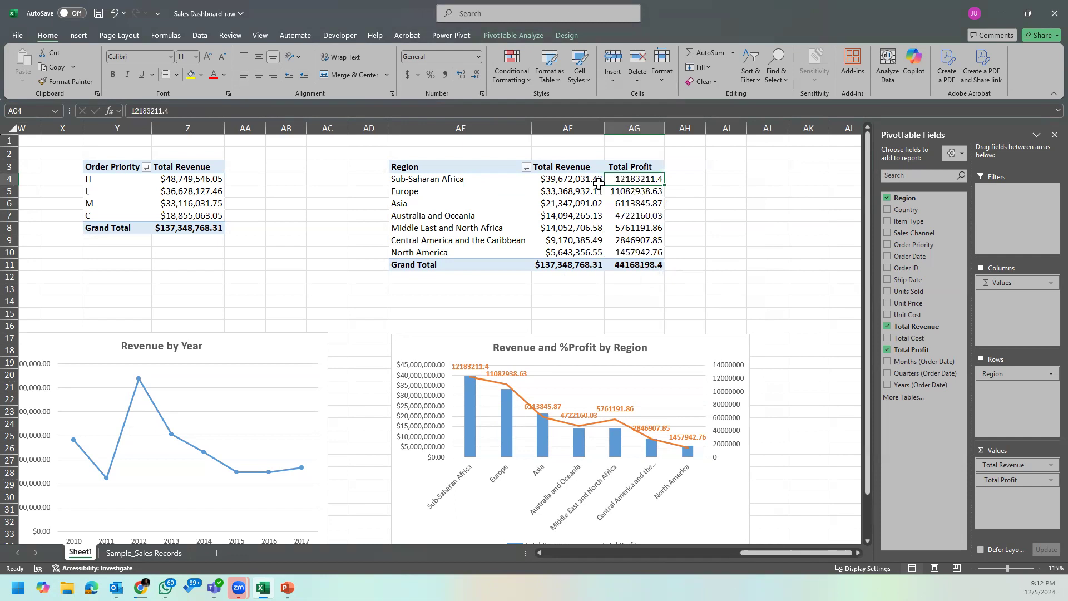
left_click(594, 180)
left_click(85, 86)
left_click_drag(646, 179, 648, 265)
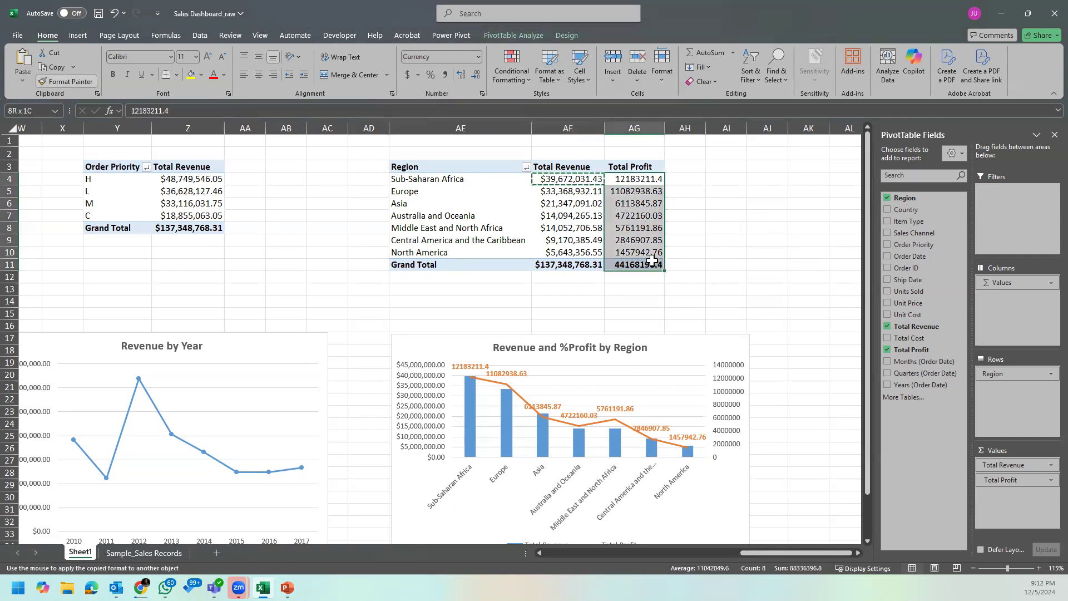
double_click(664, 128)
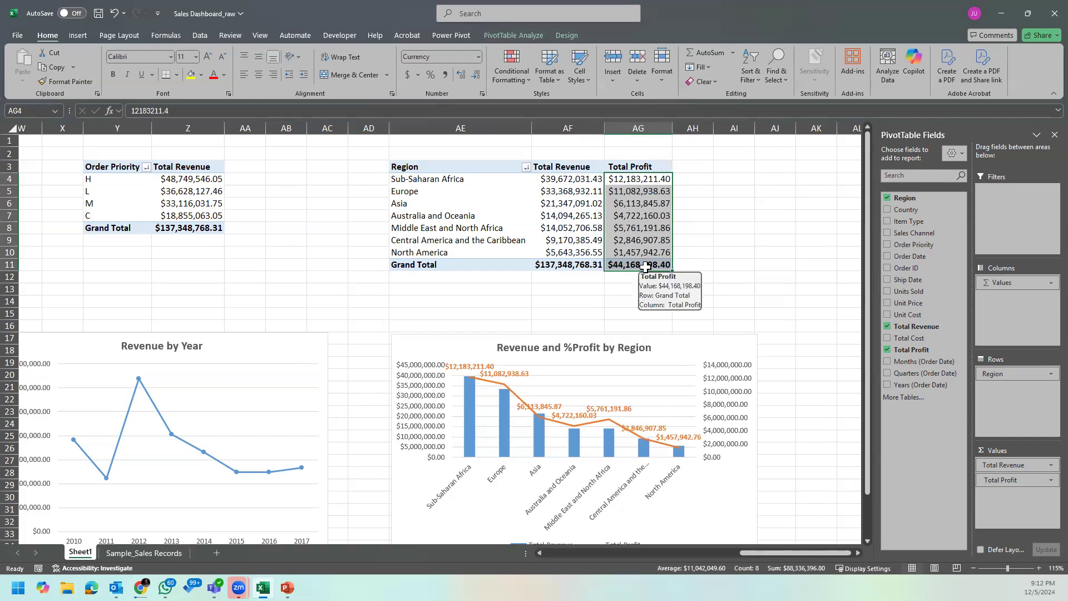
left_click(626, 265)
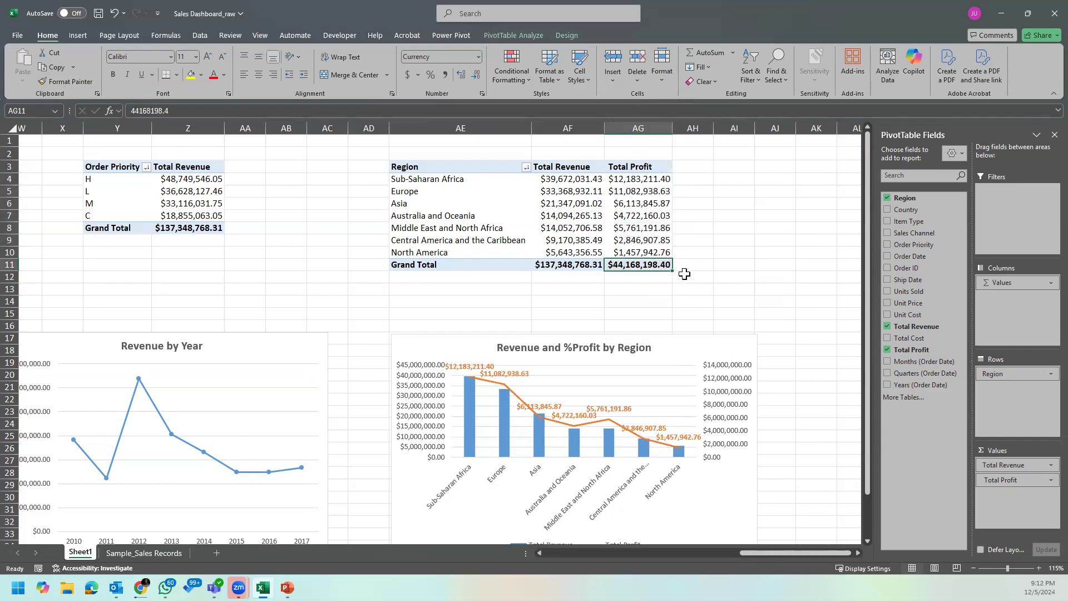
right_click(631, 180)
mouse_move(726, 341)
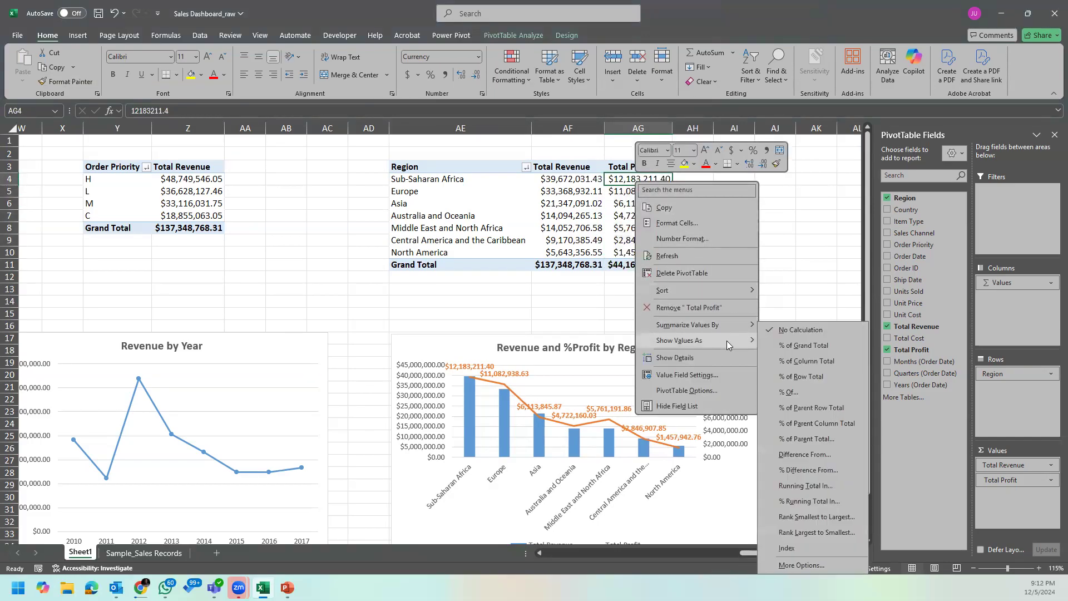
left_click(487, 326)
left_click(651, 268)
Step: Show the Region PivotTable's Total Profit values as % of Grand Total and format them as whole percentages without decimals
right_click(627, 181)
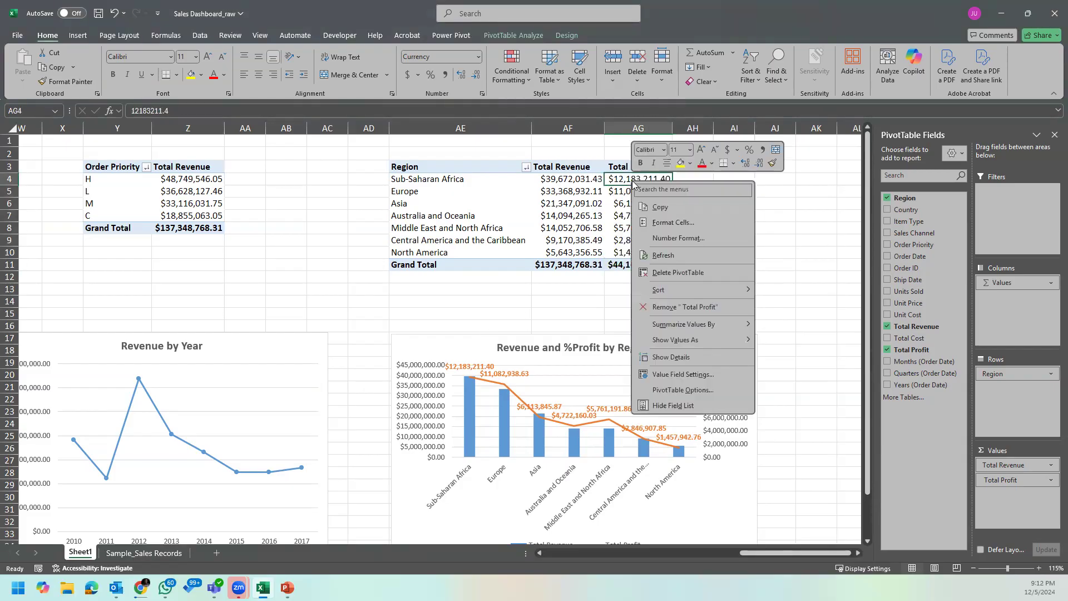
mouse_move(719, 341)
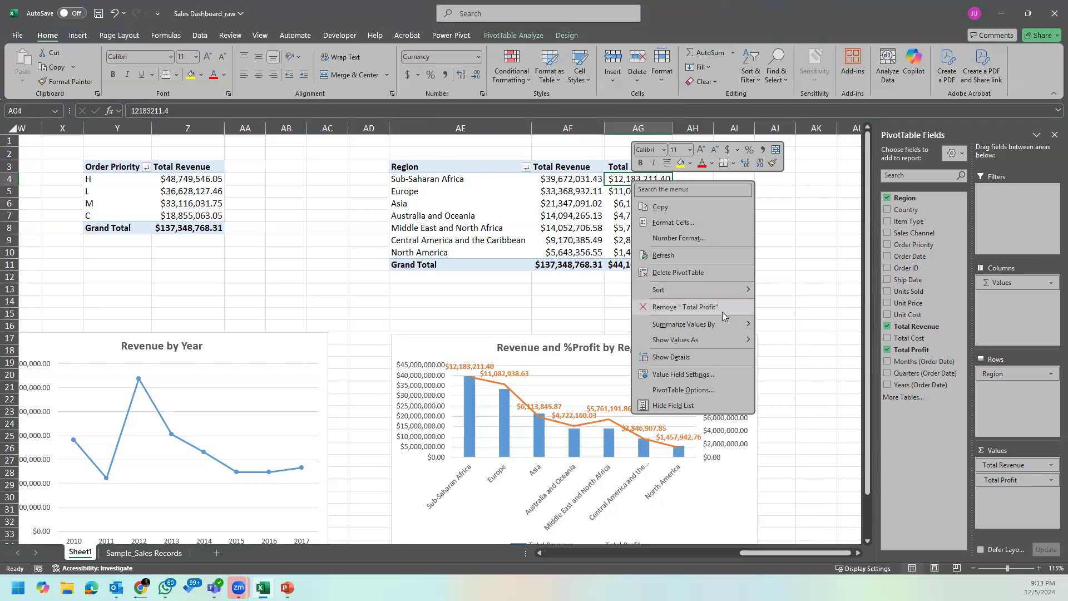
left_click(809, 345)
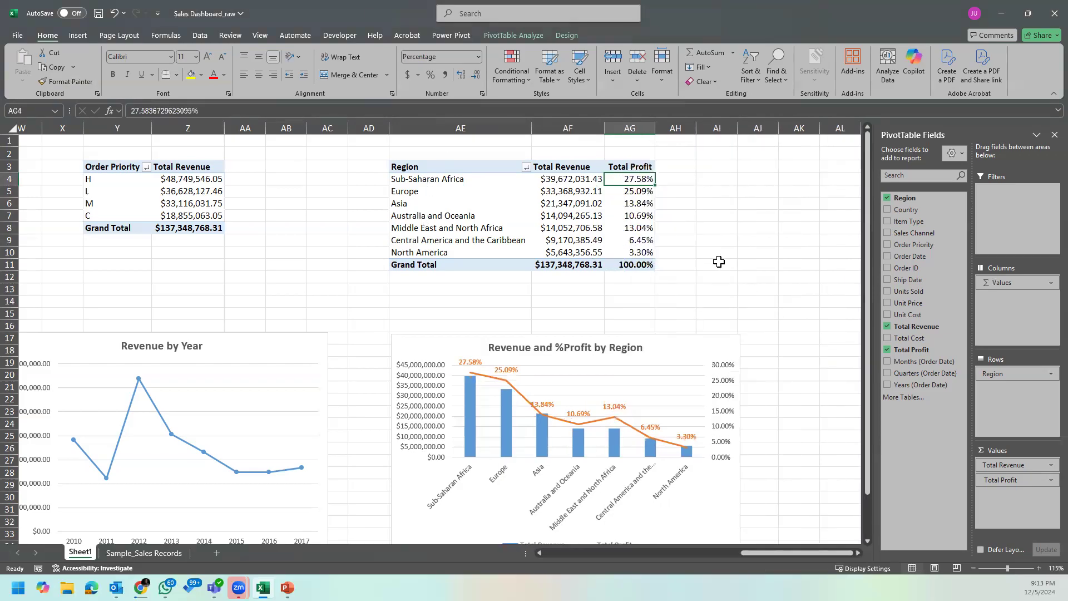
left_click_drag(643, 184, 640, 265)
left_click(476, 74)
left_click(476, 75)
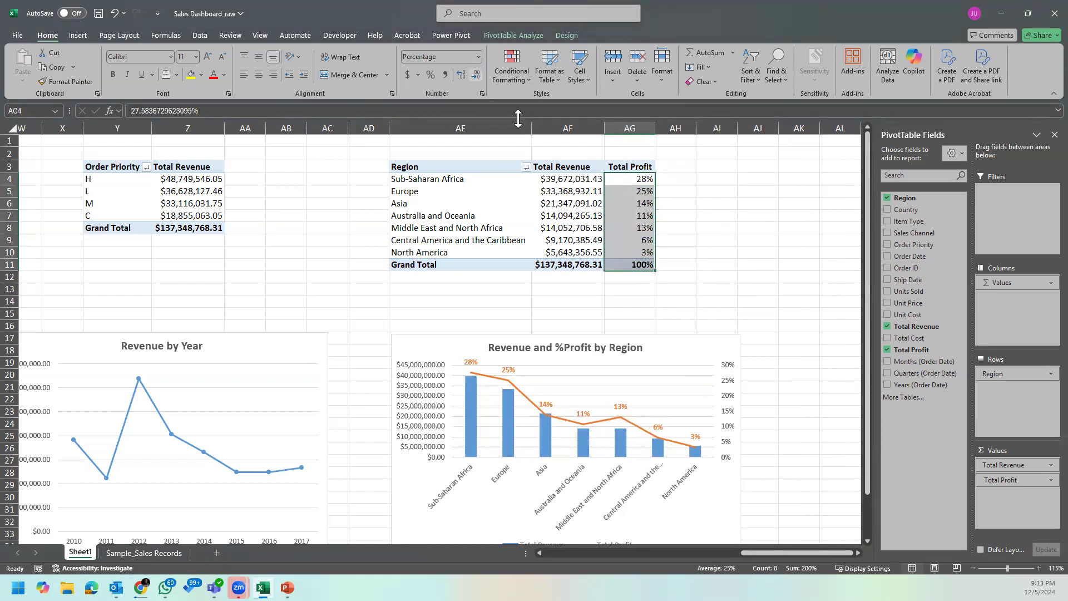
left_click(637, 201)
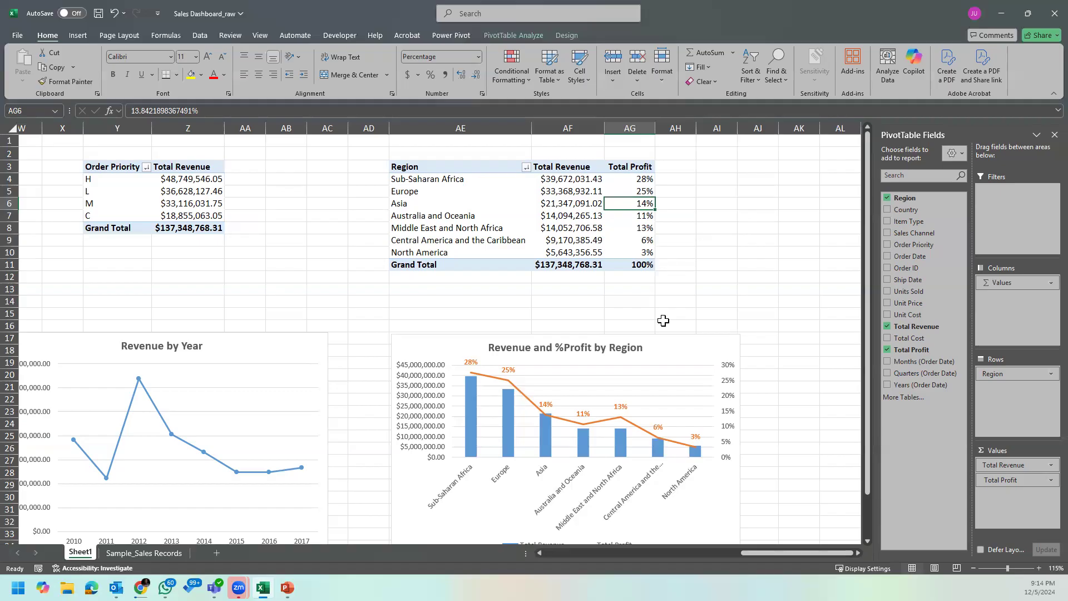
Step: Clear the profit-check formulas in column O beside Total Profit on the Sample_Sales Records sheet
left_click(164, 551)
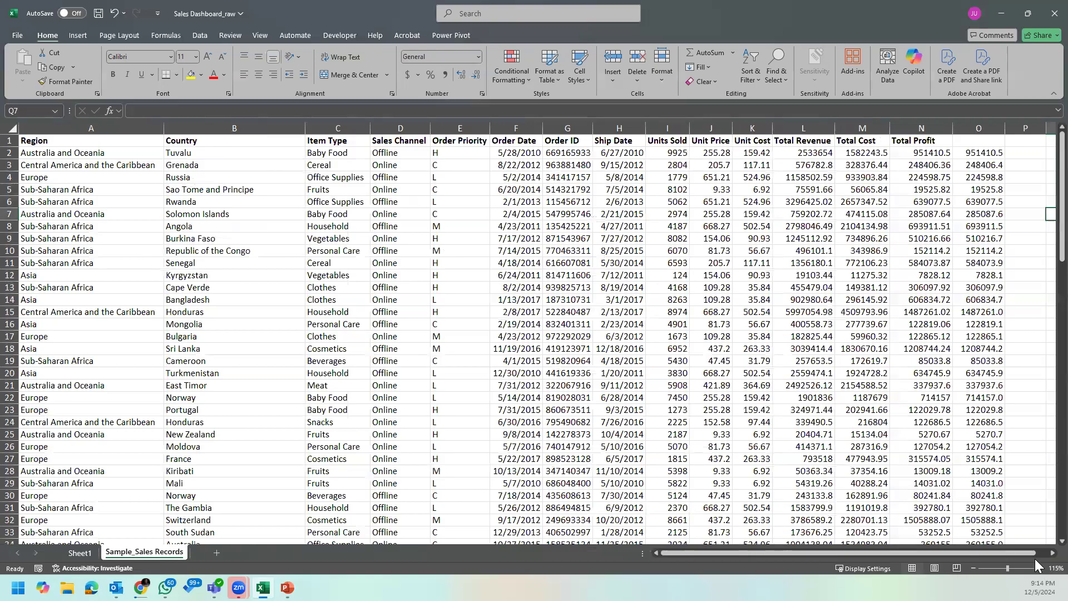
scroll(1041, 552, "right", 3)
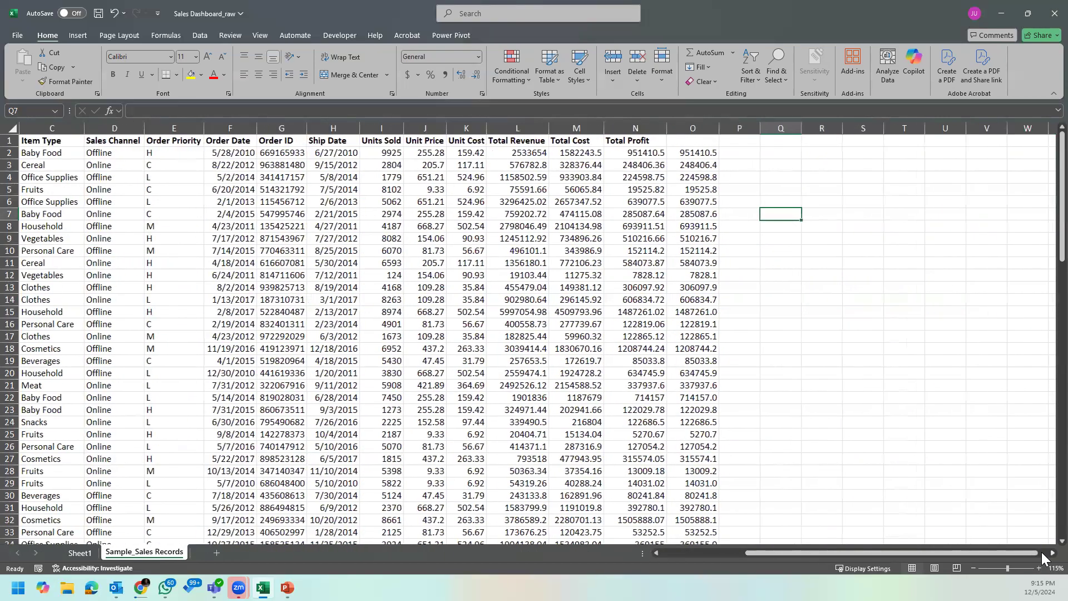
left_click(703, 153)
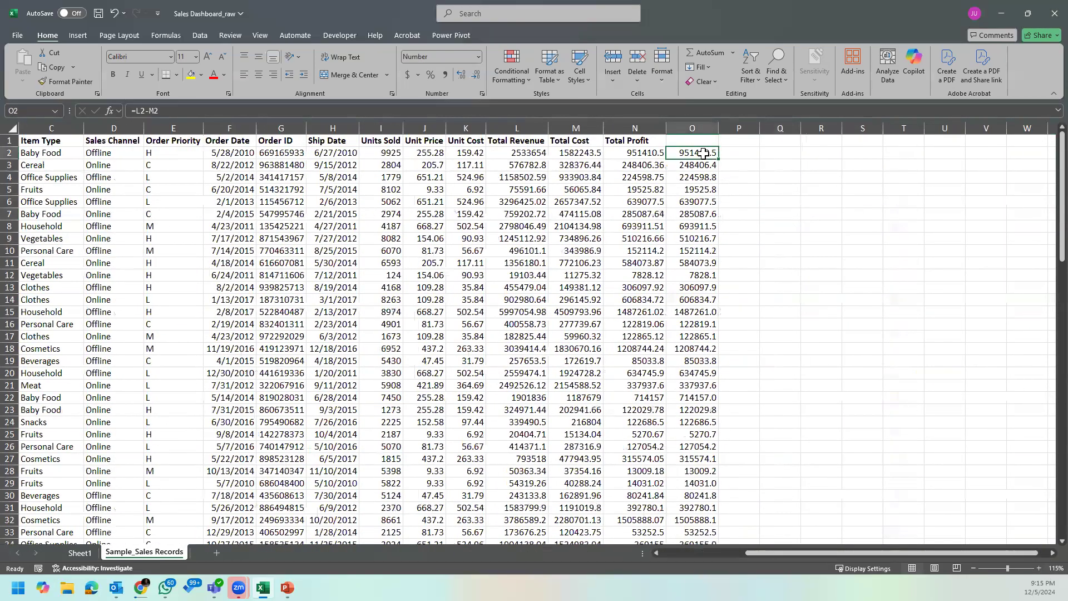
left_click(692, 129)
key("Delete")
left_click(706, 141)
left_click(705, 152)
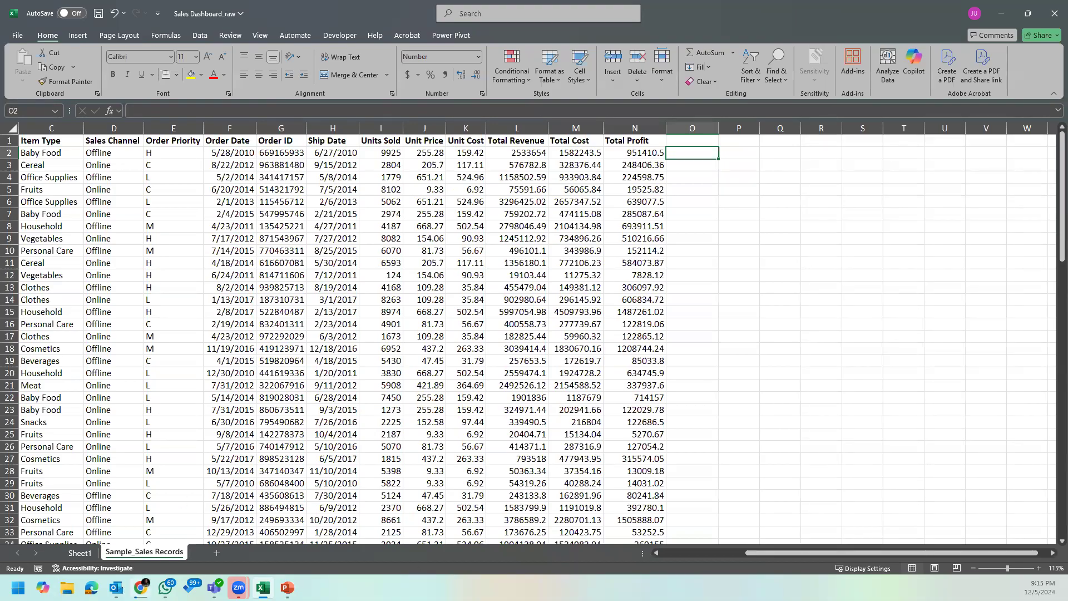
Step: Bring up the sticky note on profit versus profit margin, enlarge it to read the definitions and formula, and close it
left_click(165, 587)
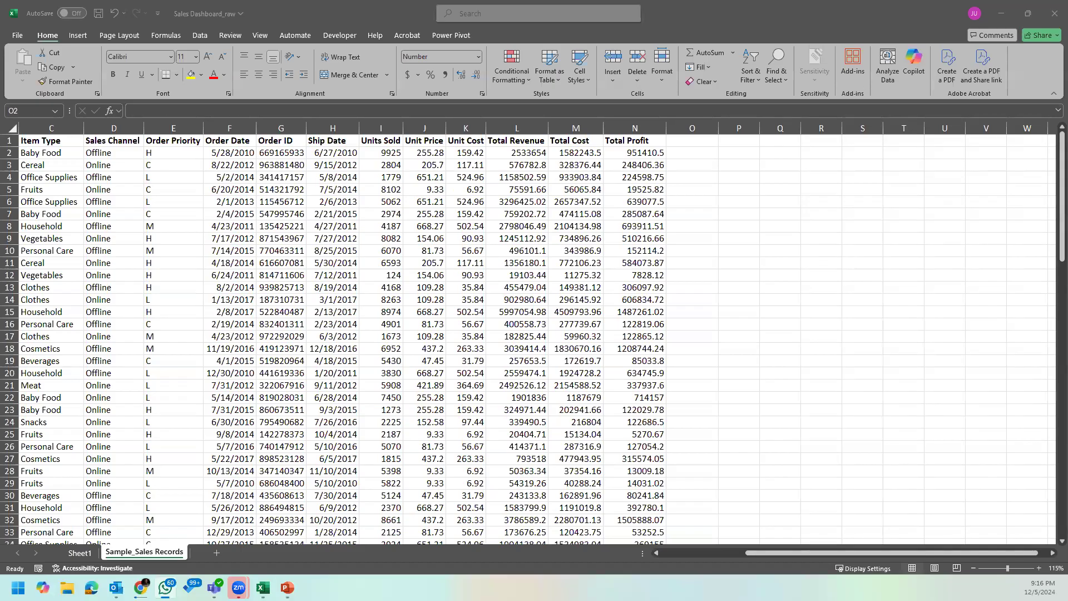
key("alt+Tab")
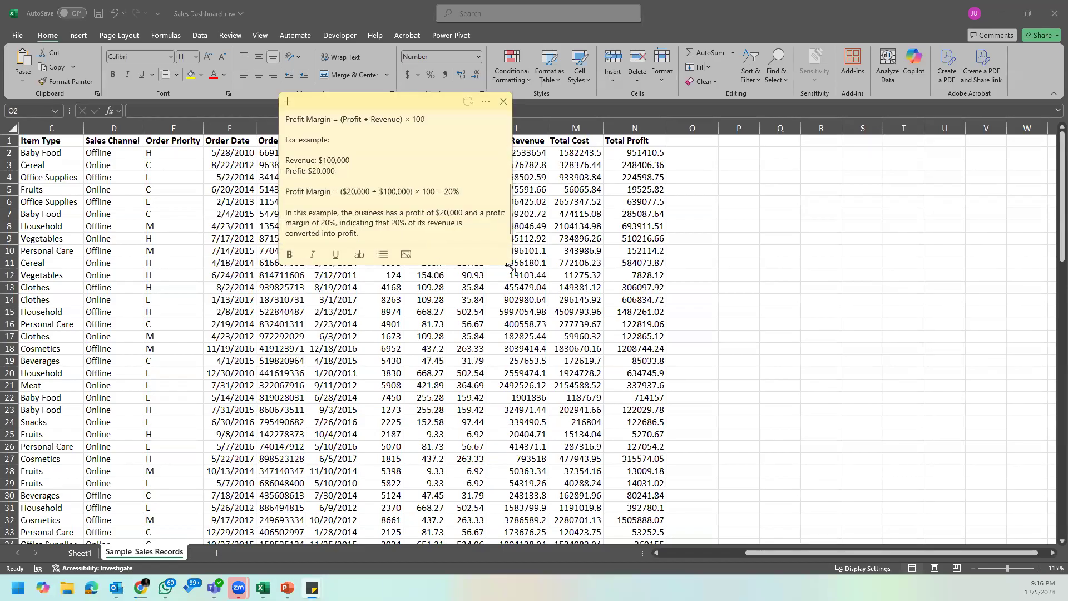
left_click_drag(510, 267, 771, 473)
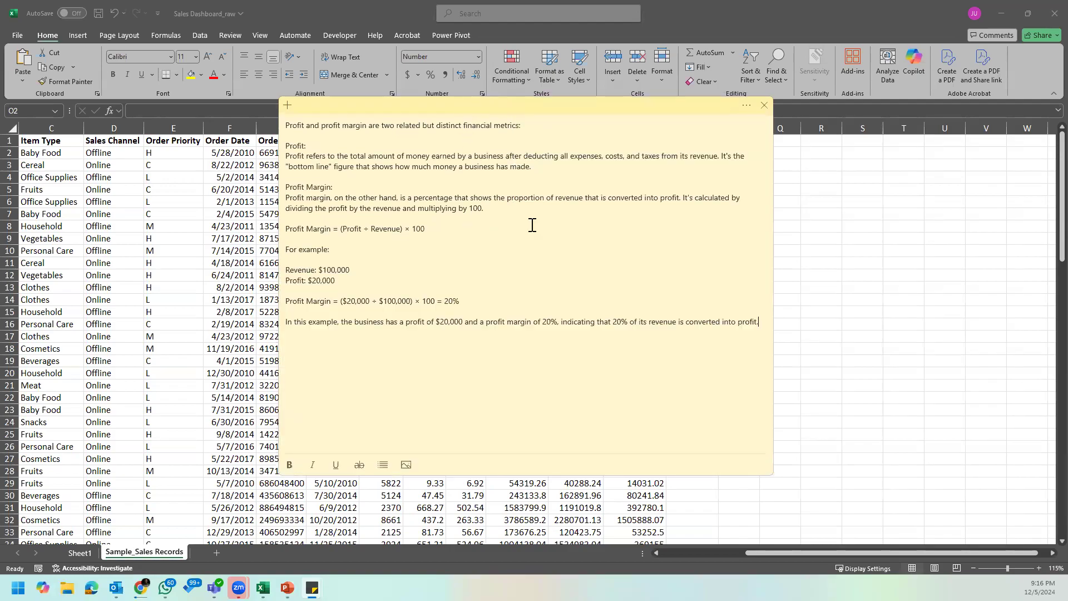
left_click_drag(440, 116, 480, 158)
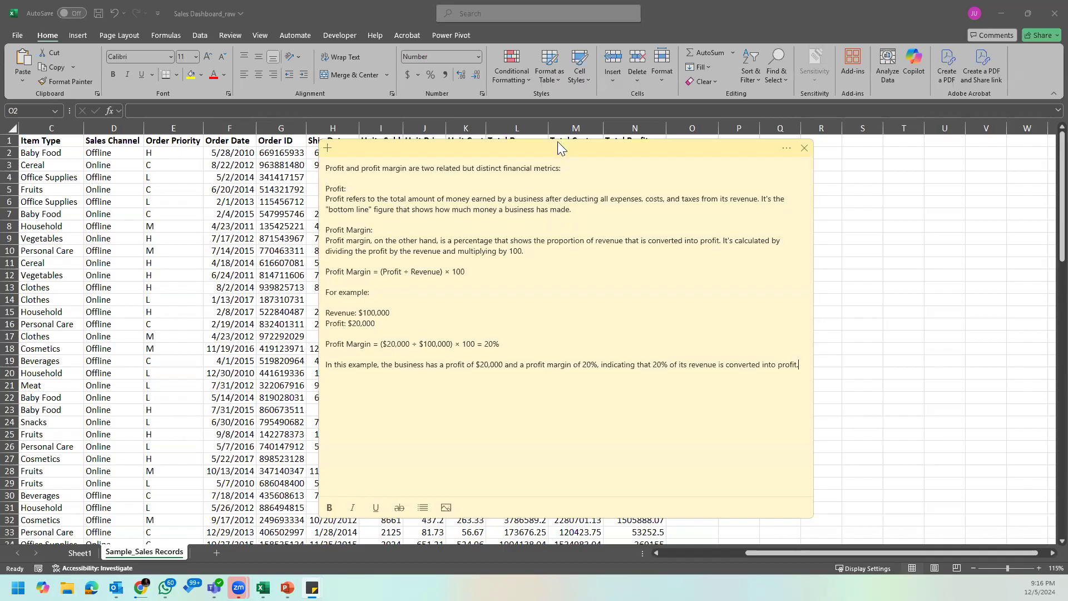
left_click_drag(557, 140, 592, 144)
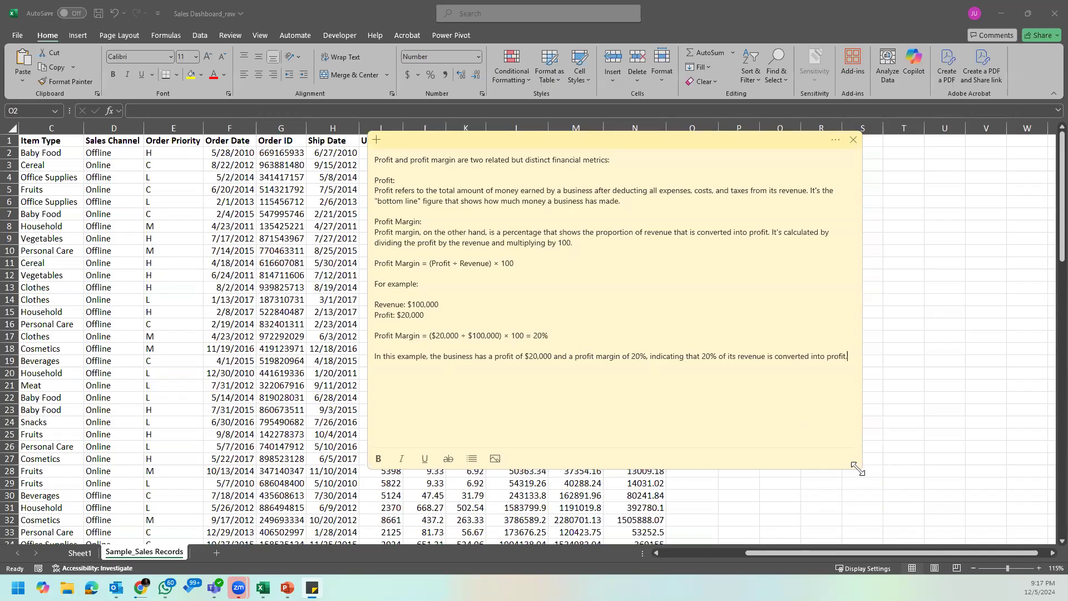
left_click_drag(857, 469, 821, 424)
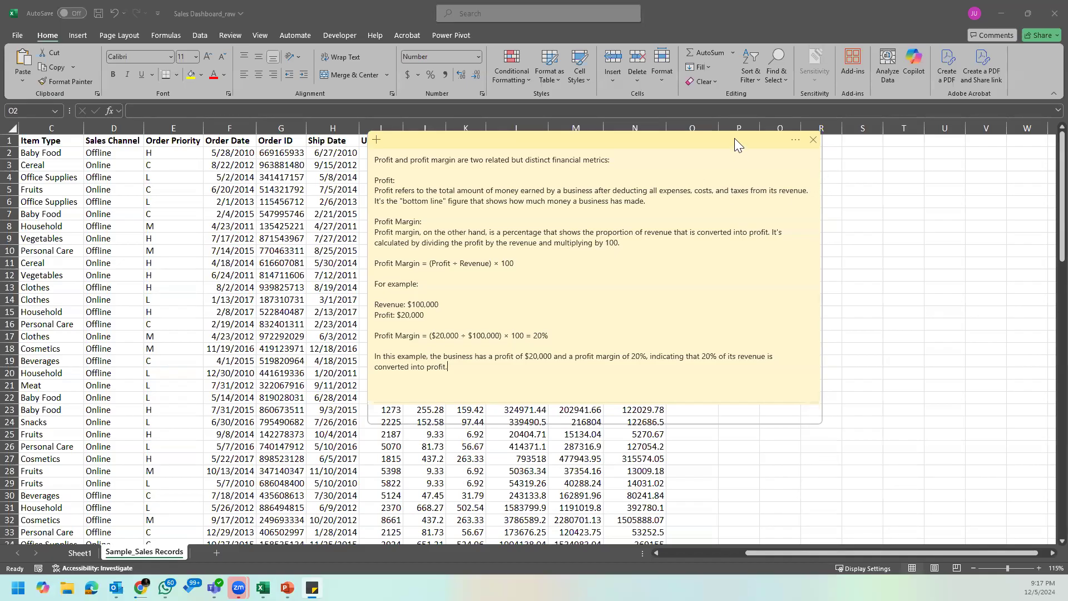
left_click_drag(734, 143, 880, 192)
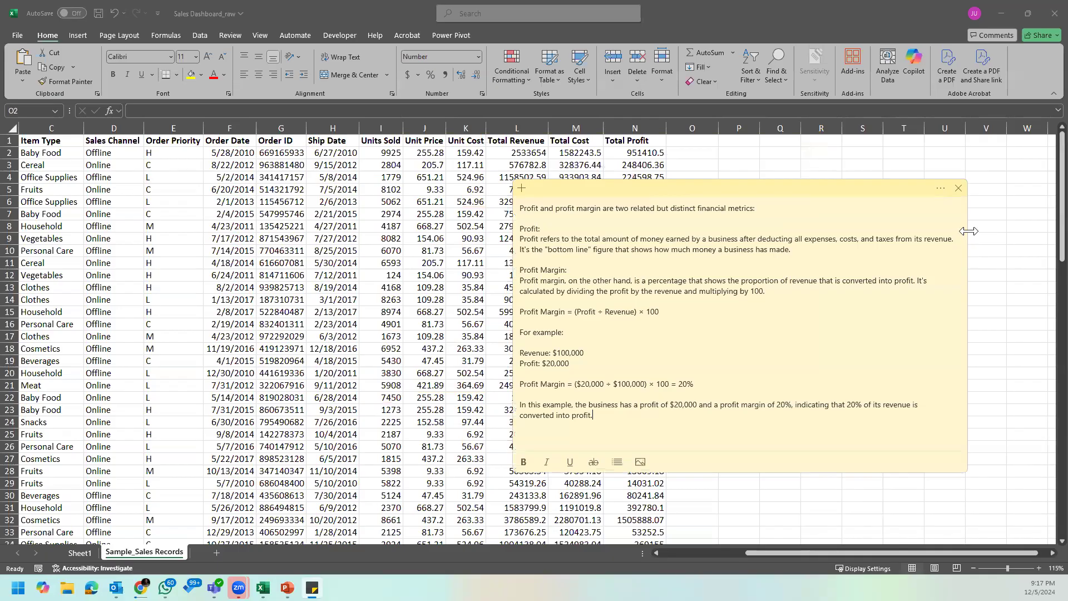
left_click_drag(968, 231, 840, 231)
left_click(831, 190)
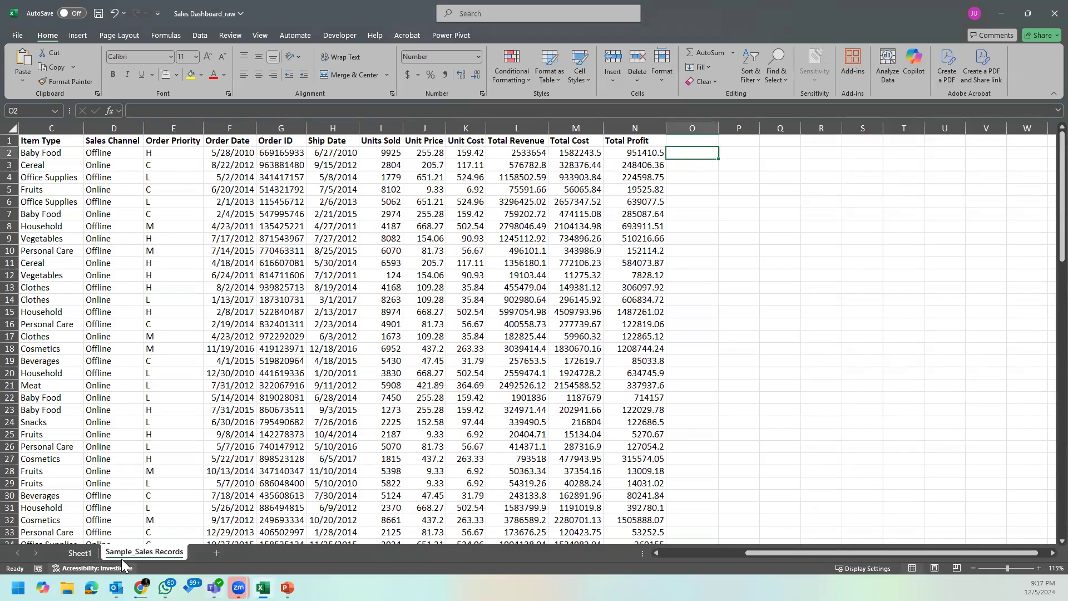
Step: Compare each region's Total Revenue and Total Profit percentage in Sheet1's Region PivotTable with the Revenue and %Profit by Region chart
left_click(81, 553)
left_click(671, 297)
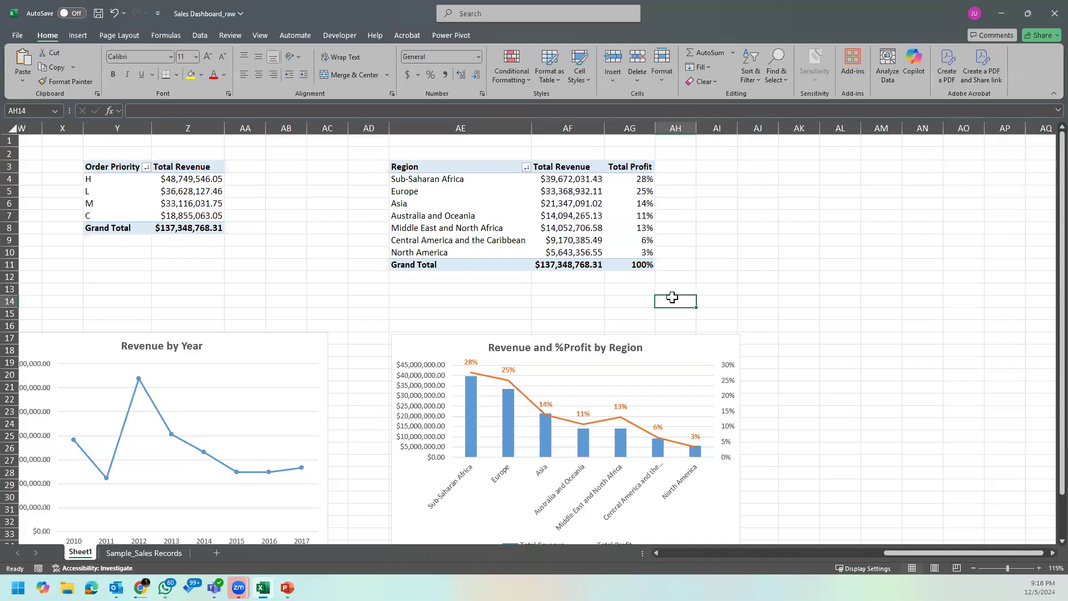
left_click(650, 227)
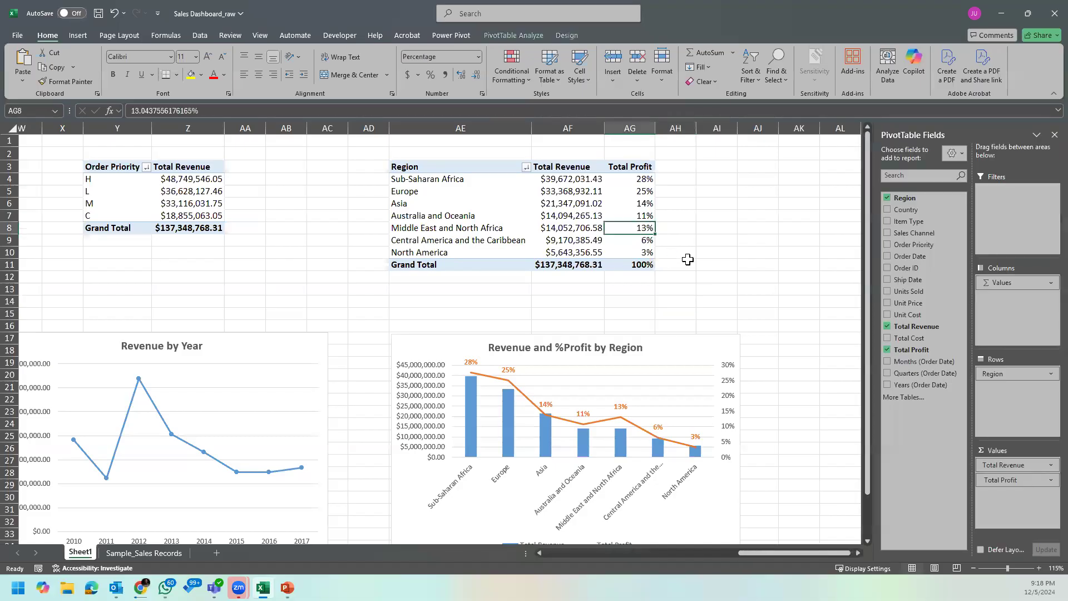
mouse_move(629, 256)
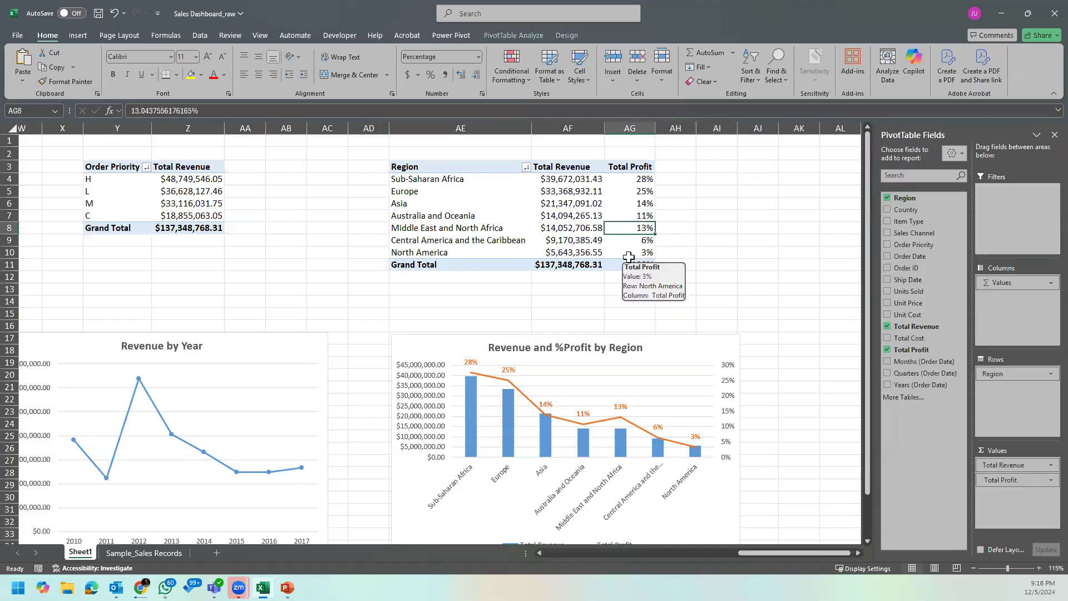
left_click(586, 179)
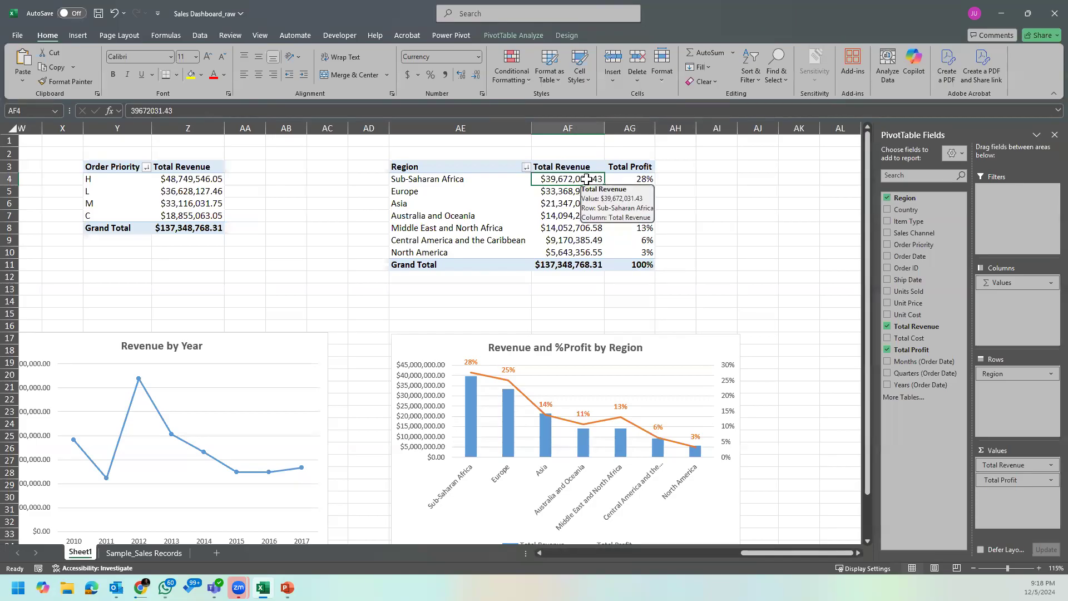
left_click(640, 177)
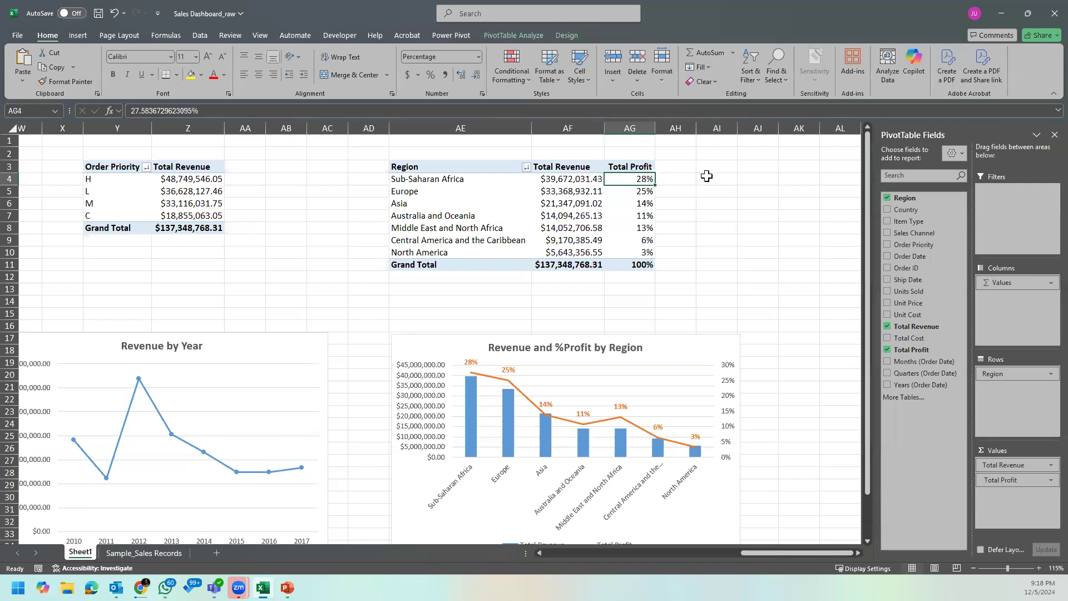
mouse_move(635, 201)
left_click(746, 303)
scroll(768, 308, "down", 2)
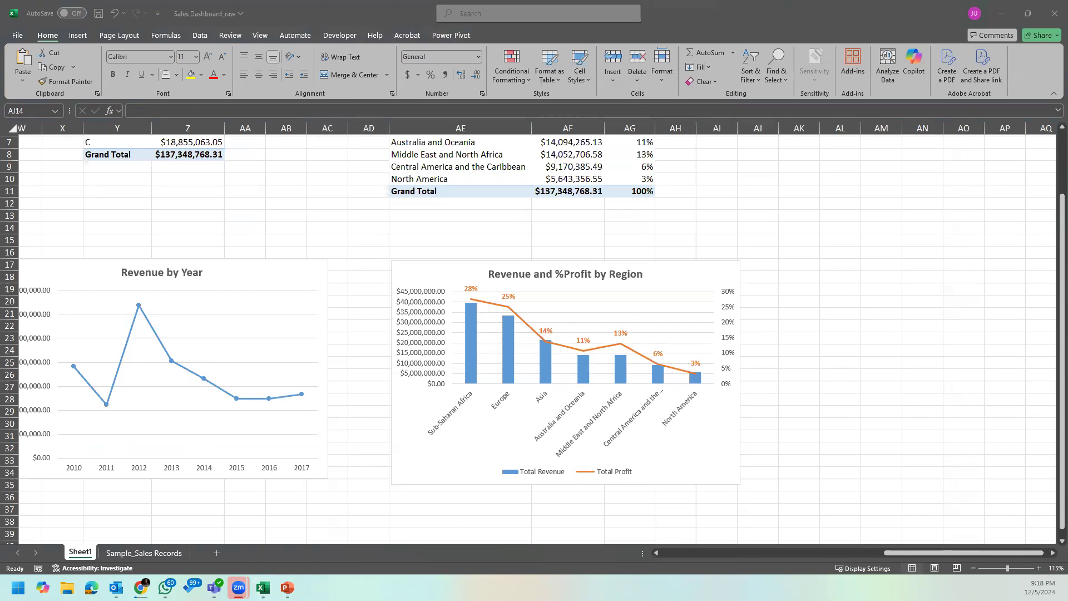
left_click(784, 272)
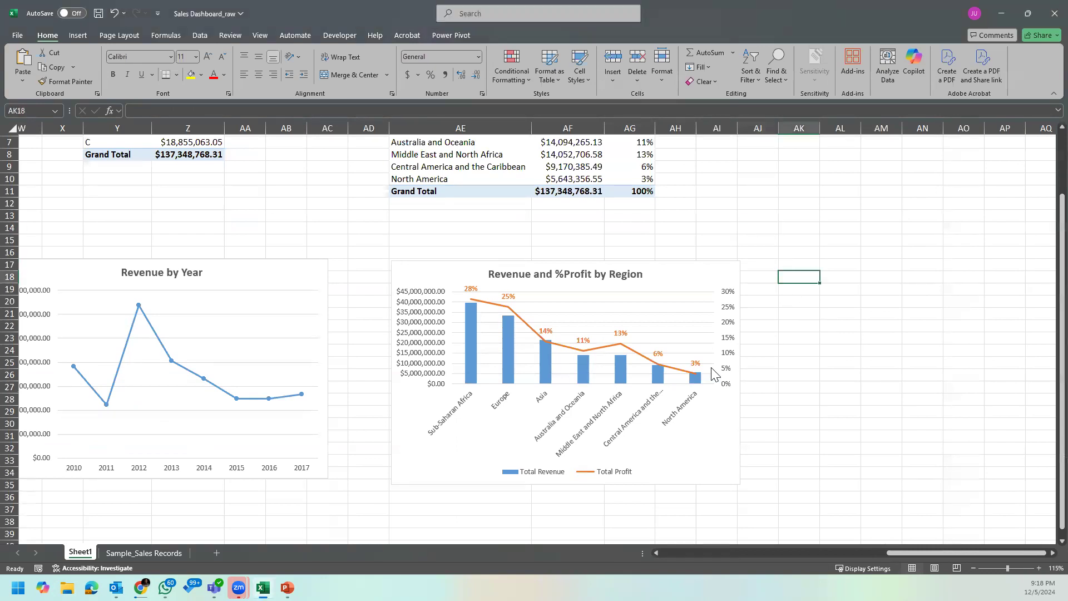
Step: Insert a Clustered Column PivotChart from the Order Priority PivotTable on Sheet1
scroll(515, 314, "up", 2)
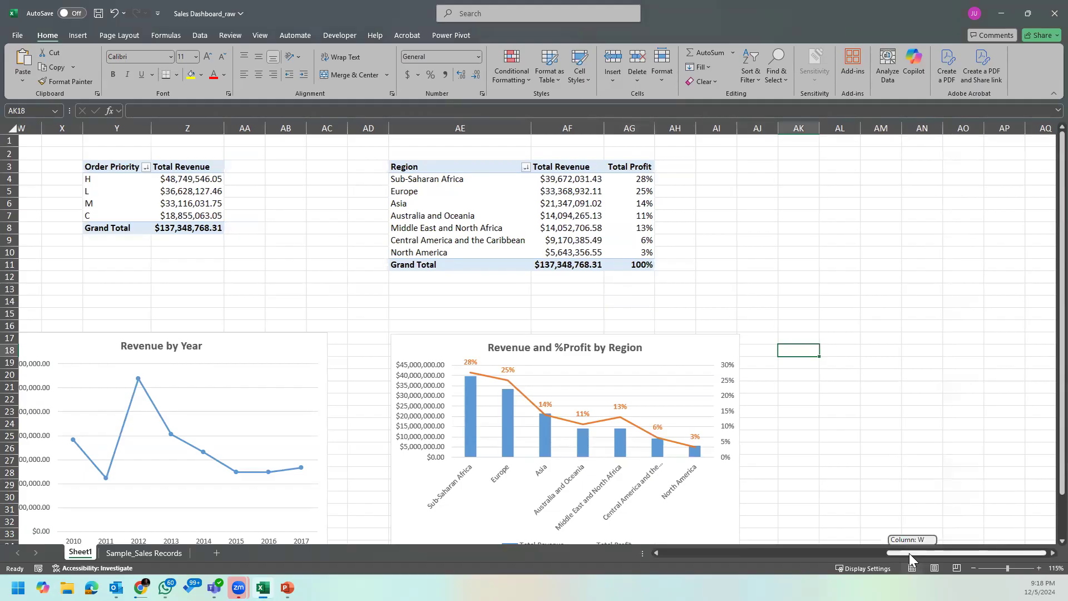
left_click_drag(909, 553, 861, 552)
left_click(484, 179)
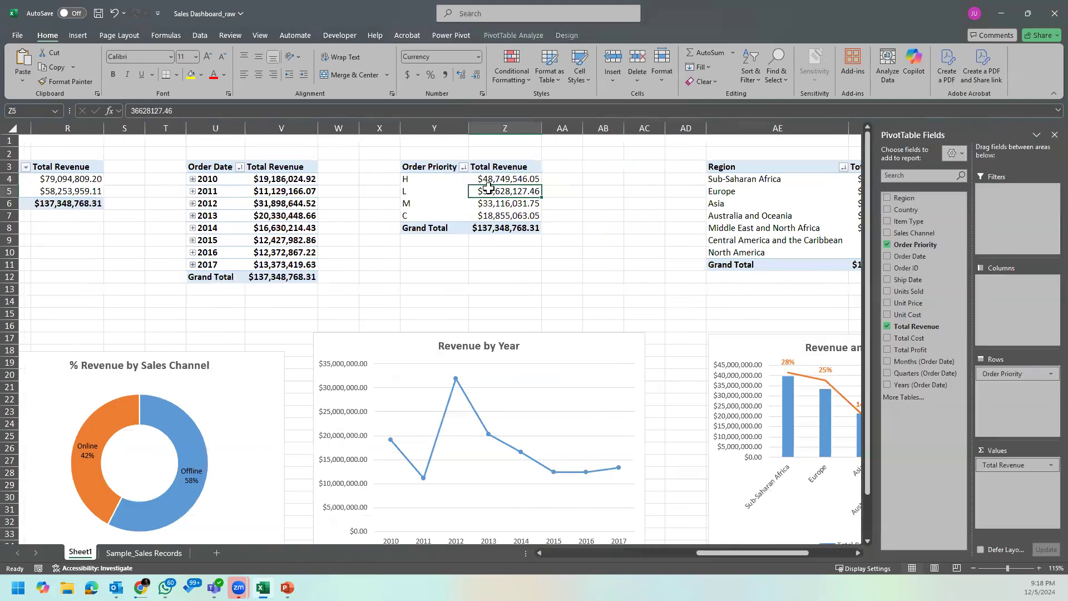
left_click(573, 34)
left_click(515, 35)
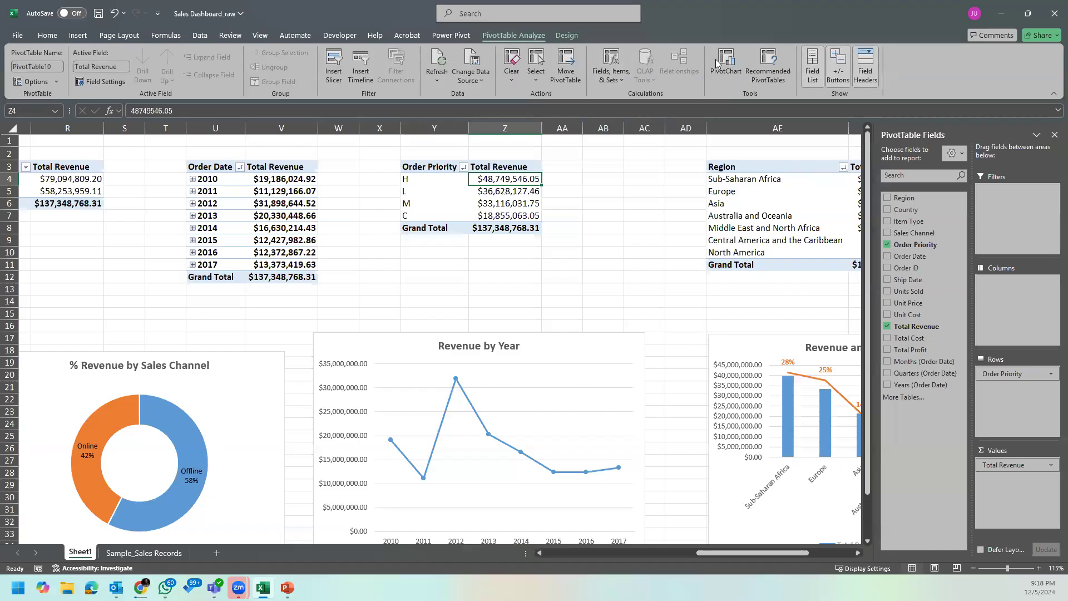
left_click(734, 71)
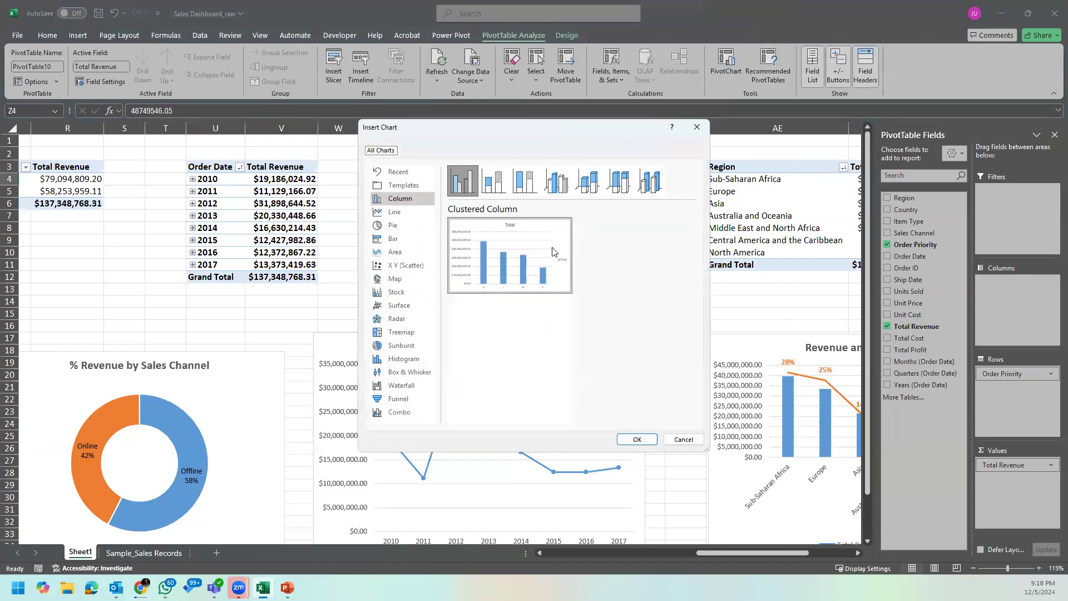
left_click(637, 438)
Step: Hide all field buttons on the new Order Priority chart
left_click(441, 276)
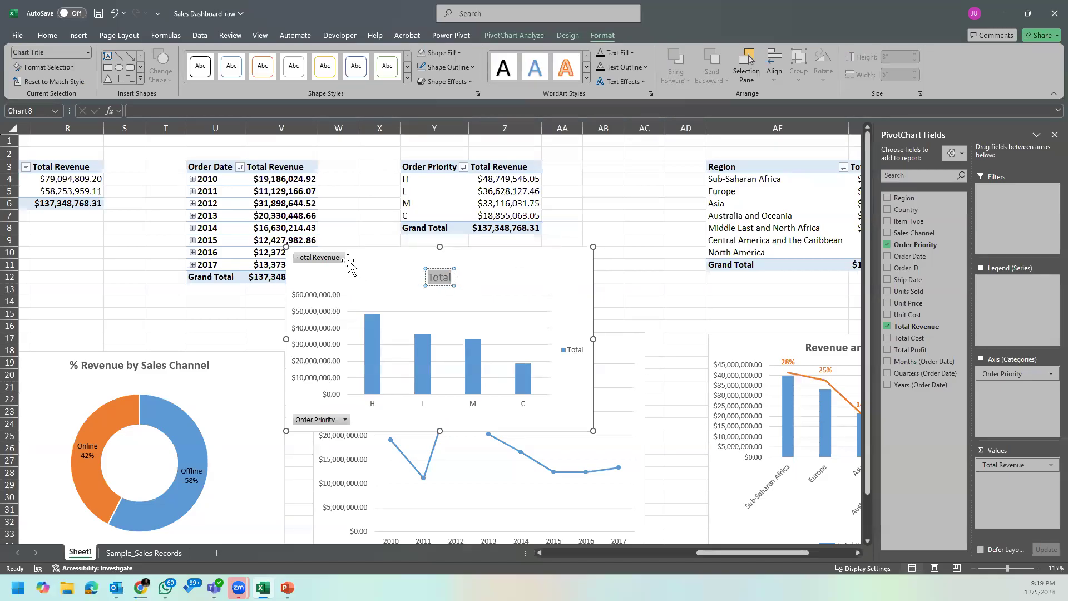
right_click(340, 258)
left_click(389, 407)
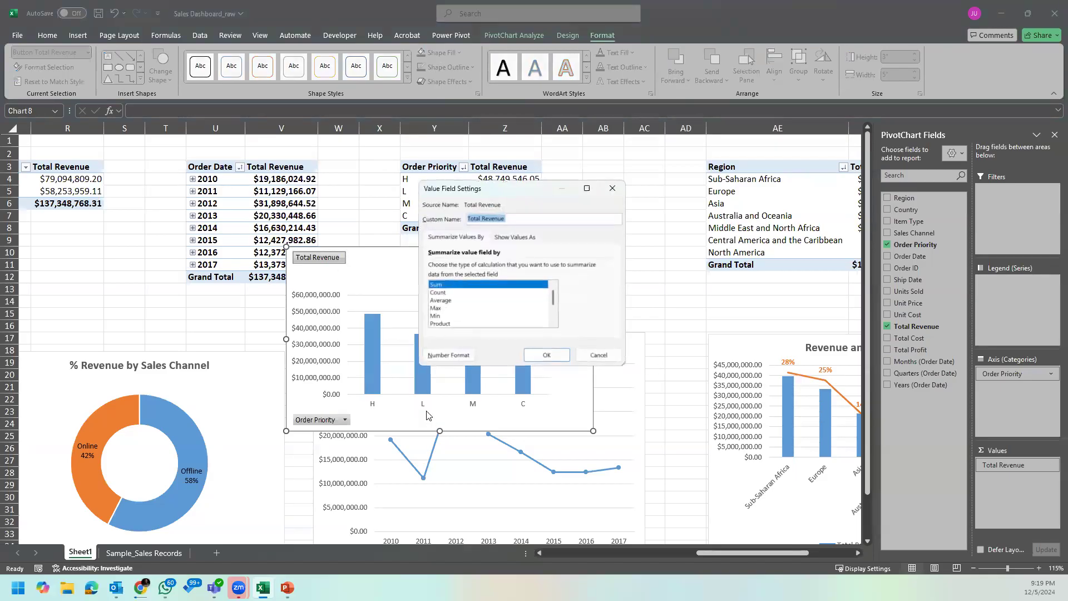
left_click(599, 355)
right_click(320, 257)
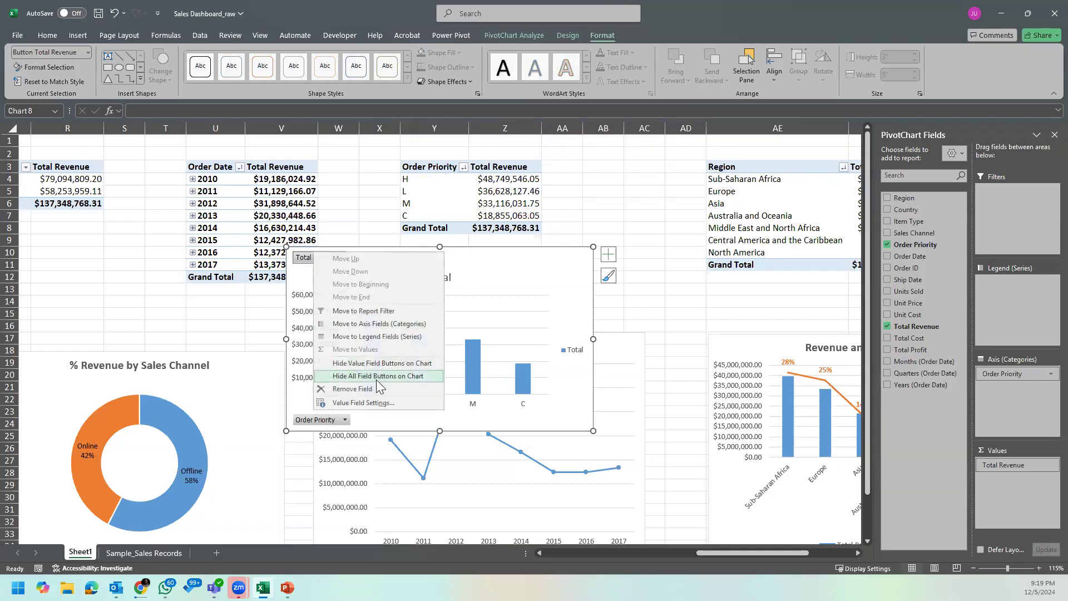
left_click(386, 376)
Step: Title the Order Priority chart "Revenue by Order Priority" and make the title bold
double_click(439, 261)
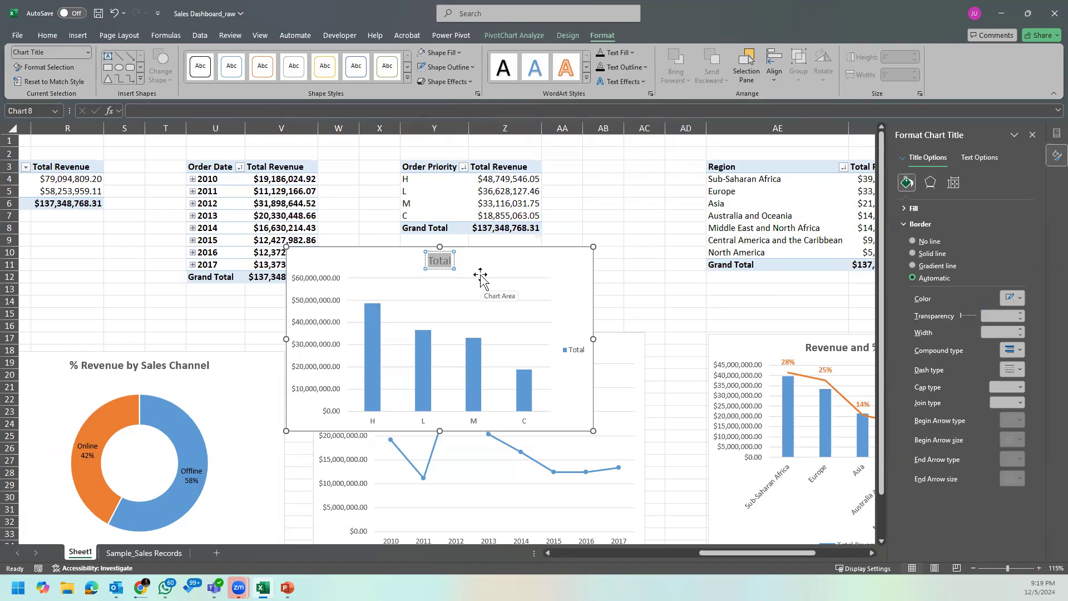
type("Revenue")
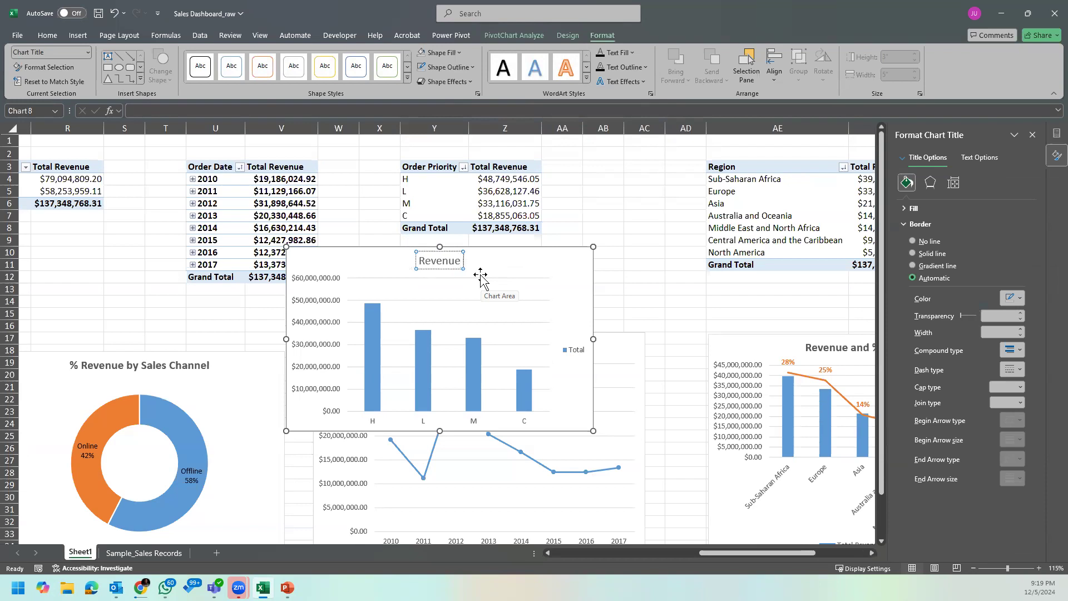
type(" by Order")
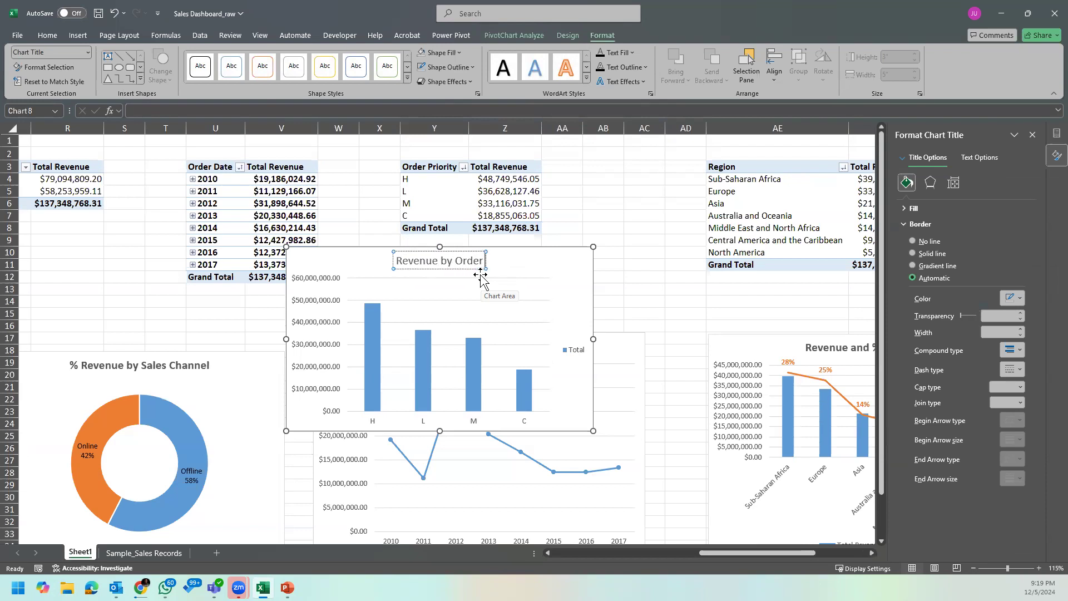
type(" Pre")
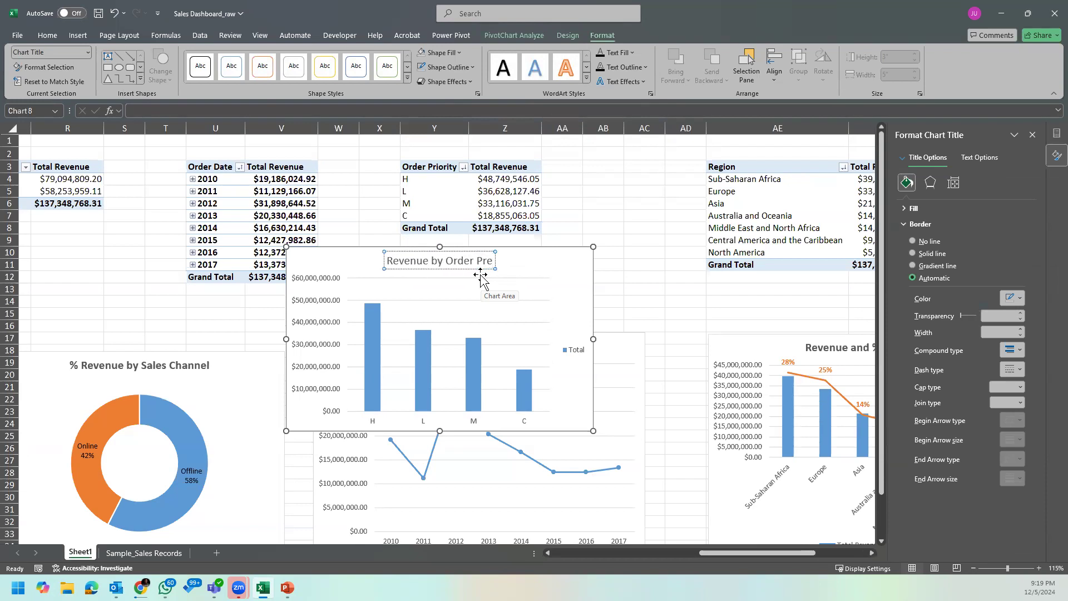
key("BackSpace")
type("iority")
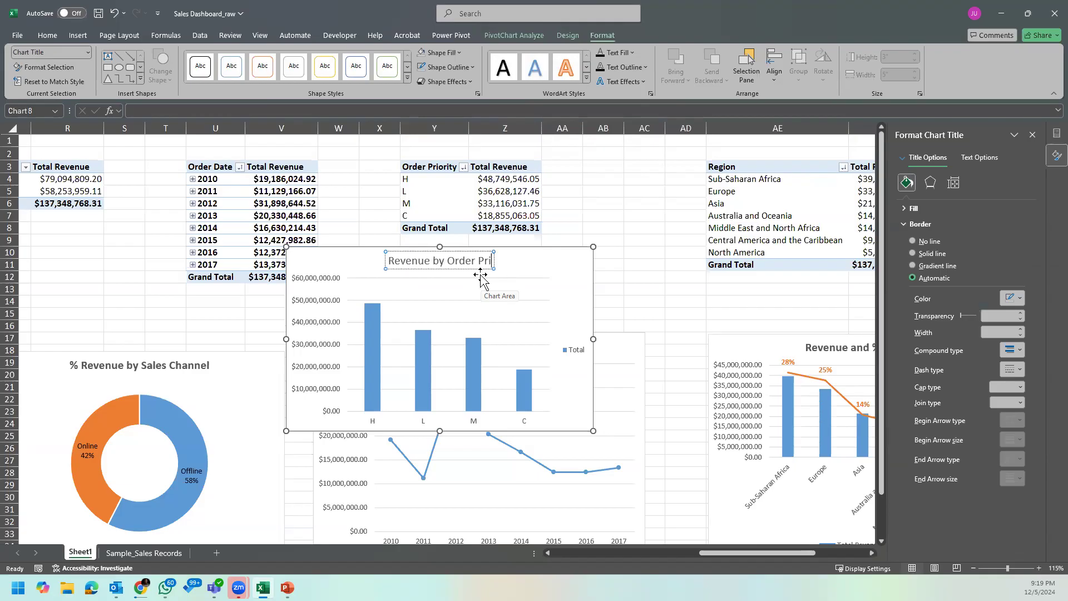
left_click(522, 262)
left_click(478, 262)
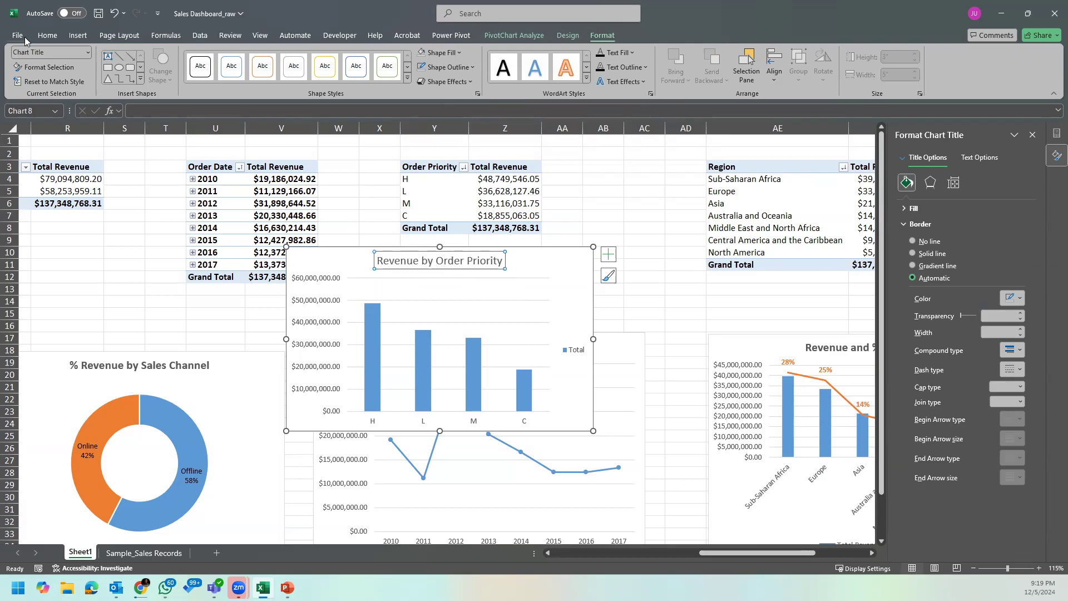
left_click(47, 35)
left_click(113, 74)
Step: Remove the major gridlines from the Revenue by Order Priority chart and add data labels to its columns
left_click(473, 277)
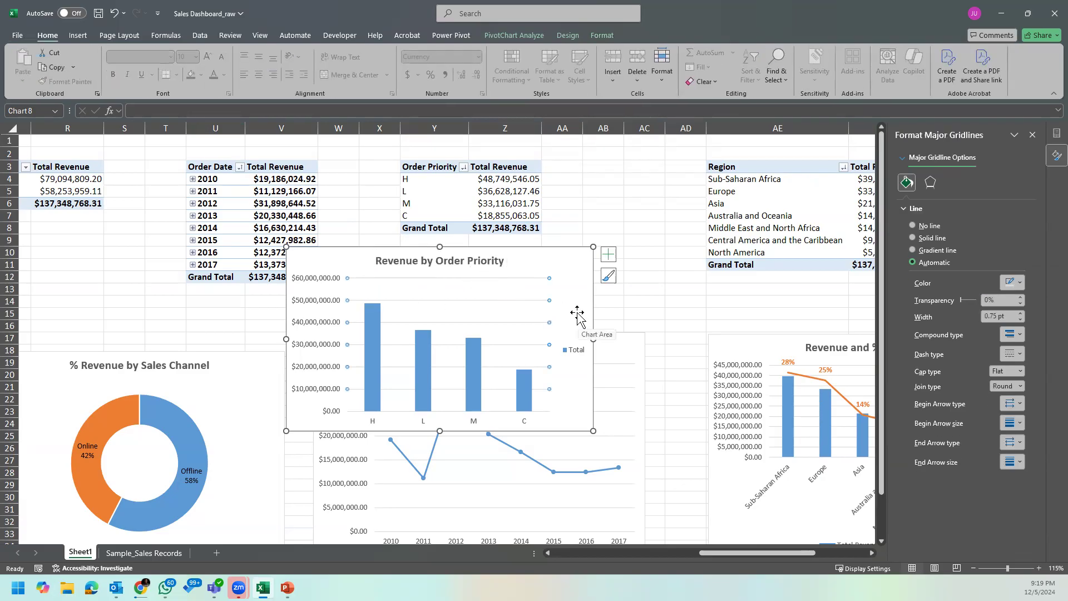
left_click(572, 316)
left_click(453, 275)
left_click(609, 254)
left_click(637, 303)
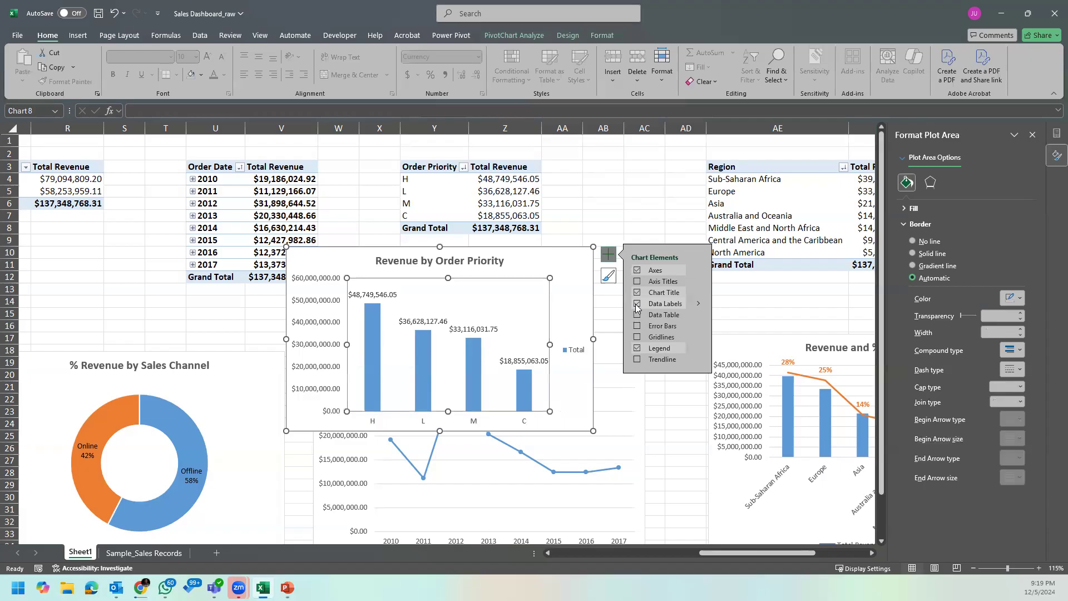
Step: Delete the legend from the Revenue by Order Priority chart and deselect the chart
left_click(576, 349)
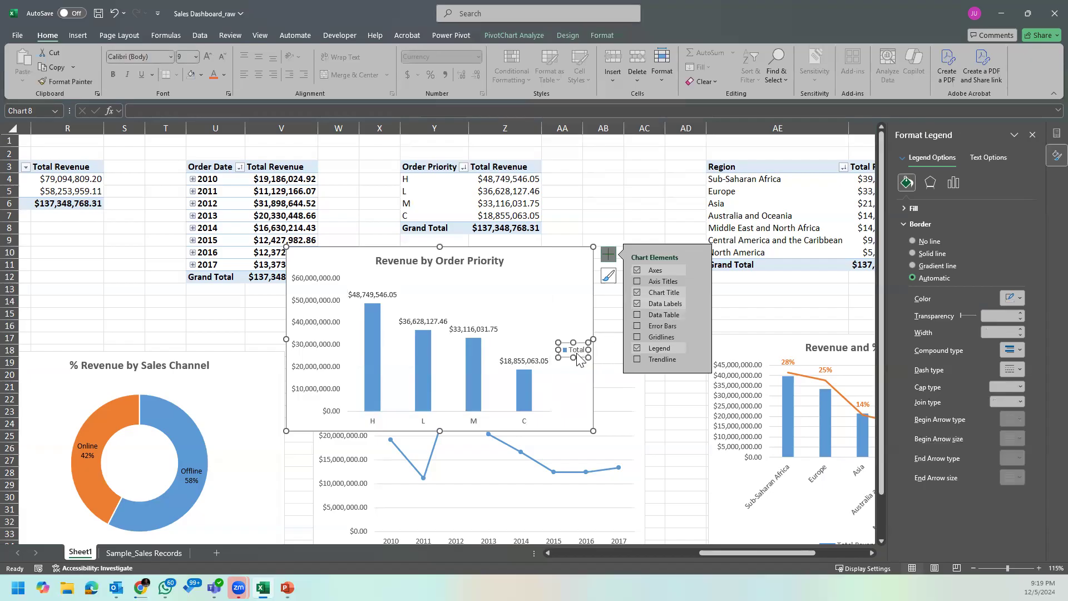
key("Delete")
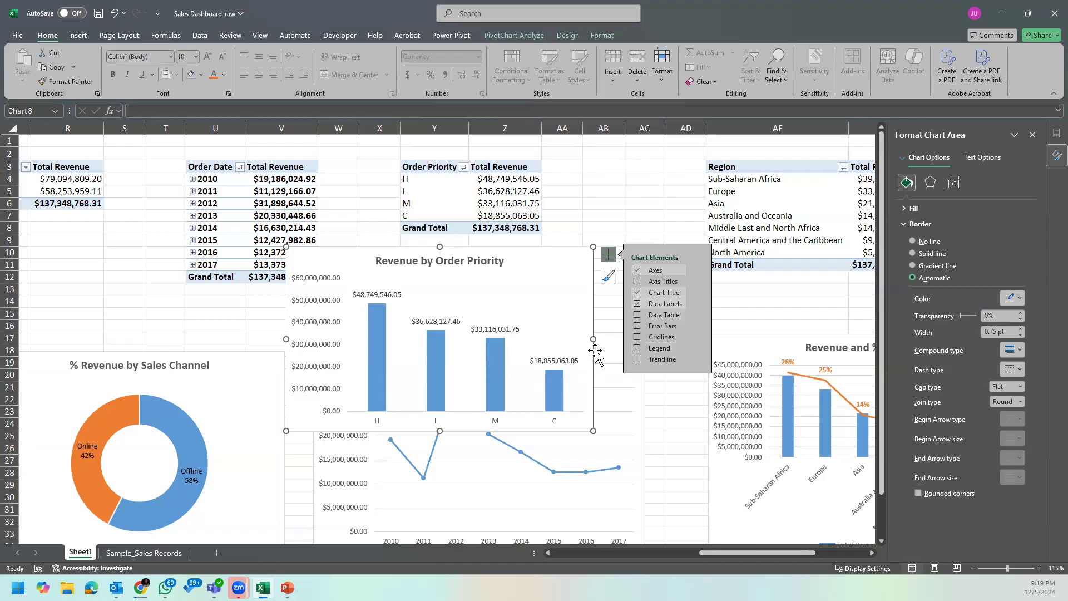
scroll(682, 427, "down", 1)
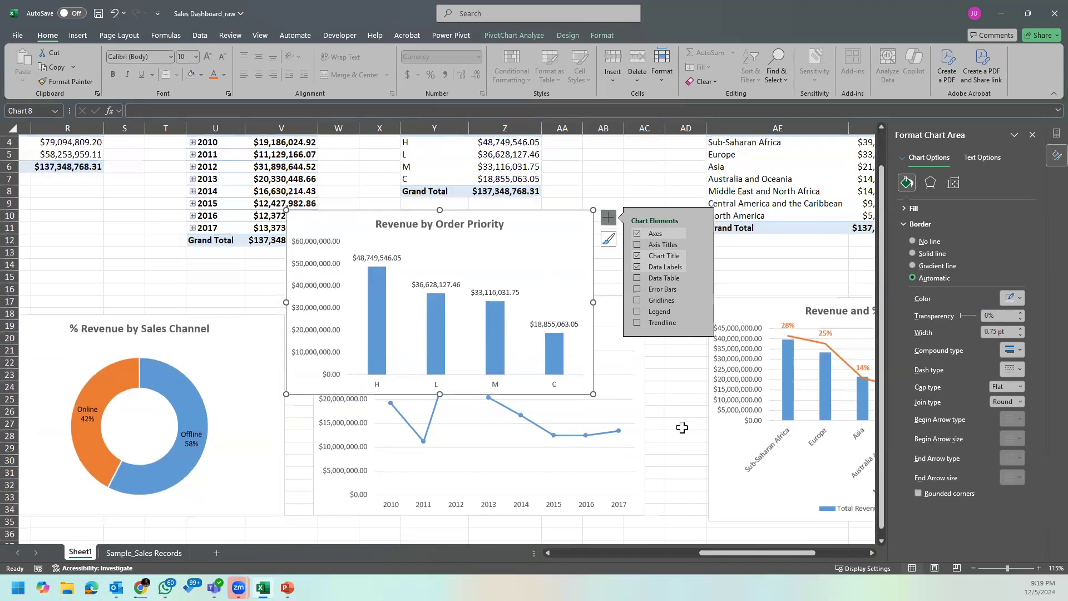
left_click(682, 426)
Step: Move the Revenue by Order Priority chart to just below the Order Priority PivotTable
scroll(712, 509, "down", 1)
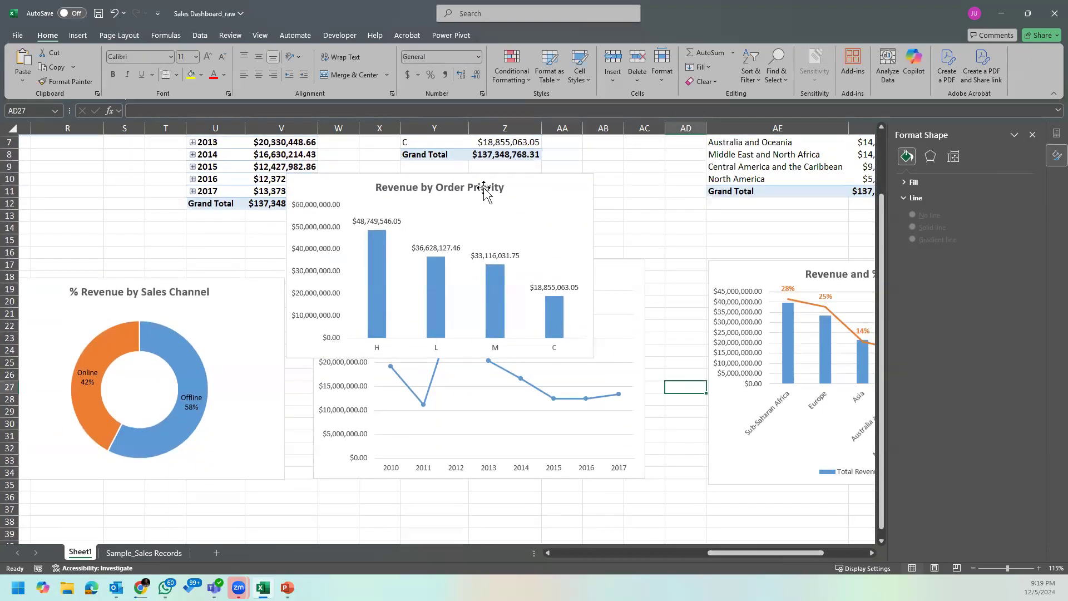
left_click(535, 190)
left_click_drag(543, 182, 719, 330)
left_click_drag(804, 550, 857, 563)
left_click(870, 553)
left_click(871, 553)
left_click(871, 552)
left_click(871, 552)
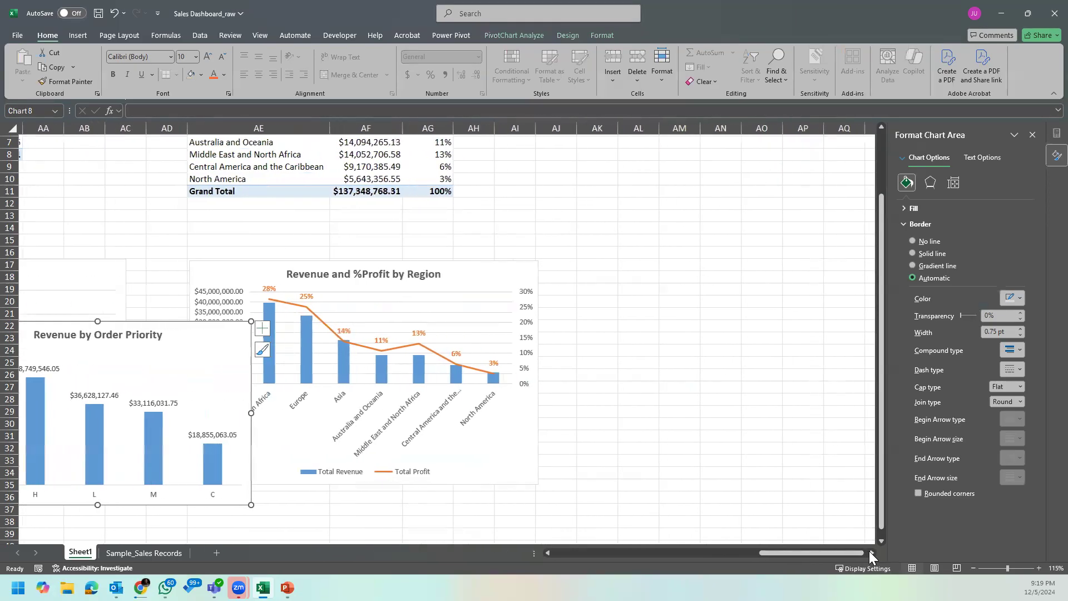
left_click_drag(786, 554, 737, 551)
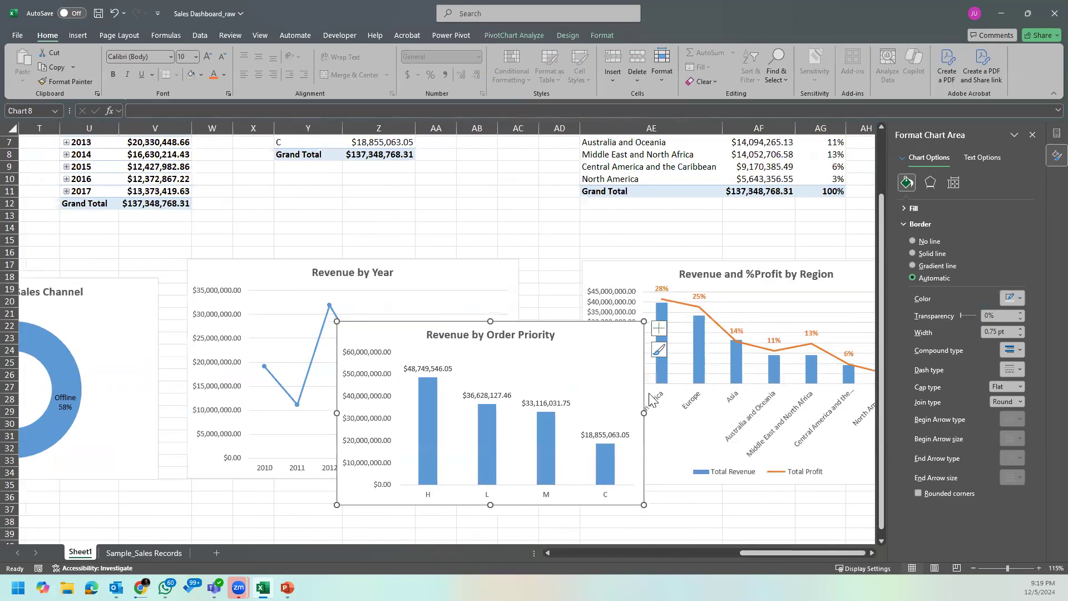
left_click_drag(580, 313, 525, 163)
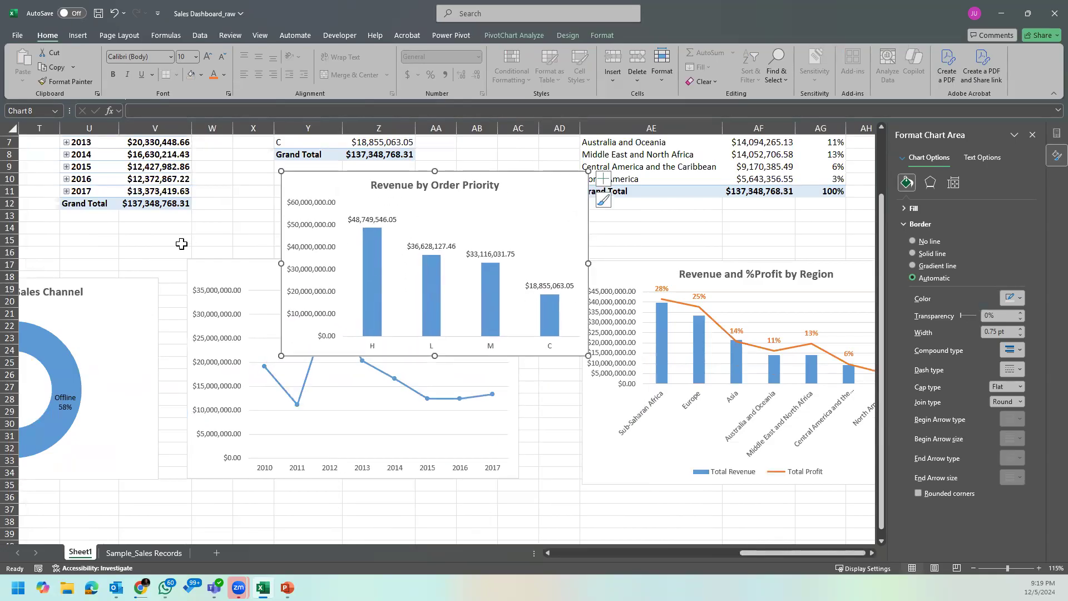
Step: Move the Revenue by Year chart down below the Revenue by Order Priority chart and close the formatting pane
left_click_drag(234, 262, 228, 361)
scroll(250, 365, "up", 2)
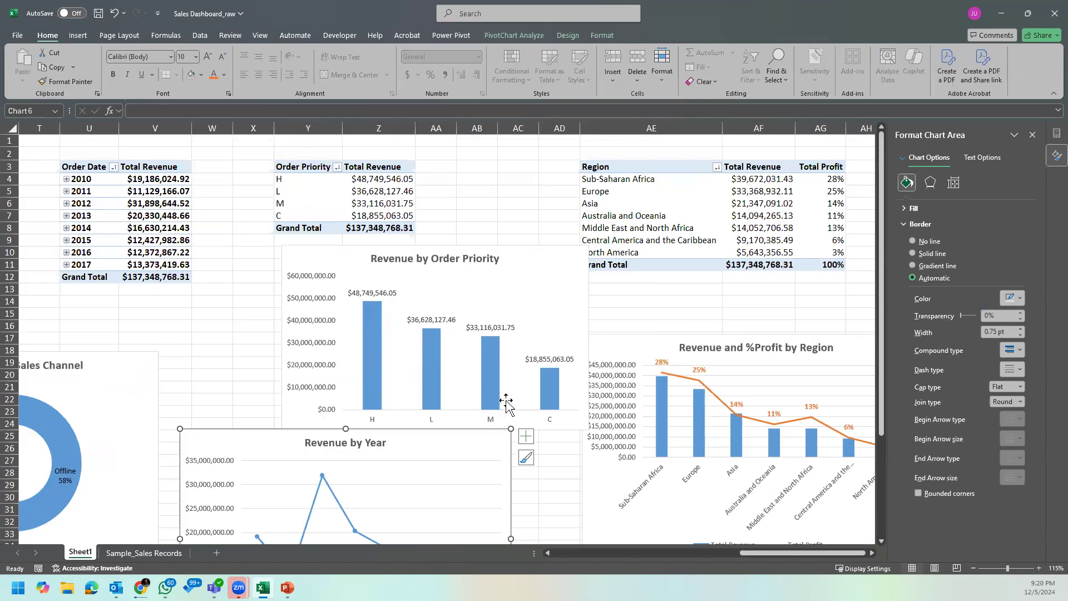
left_click(628, 327)
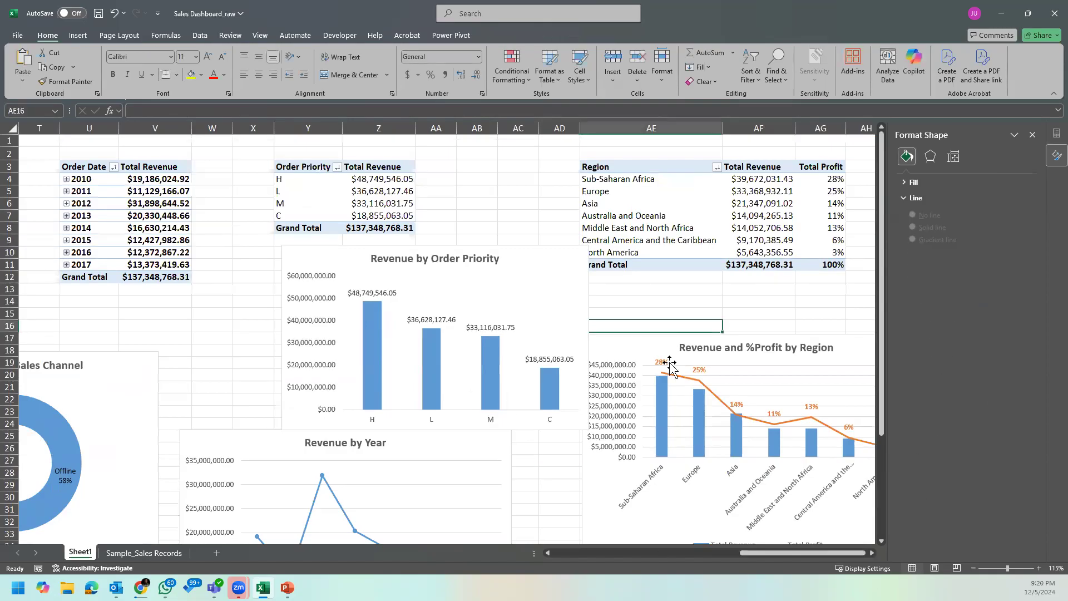
left_click(1033, 134)
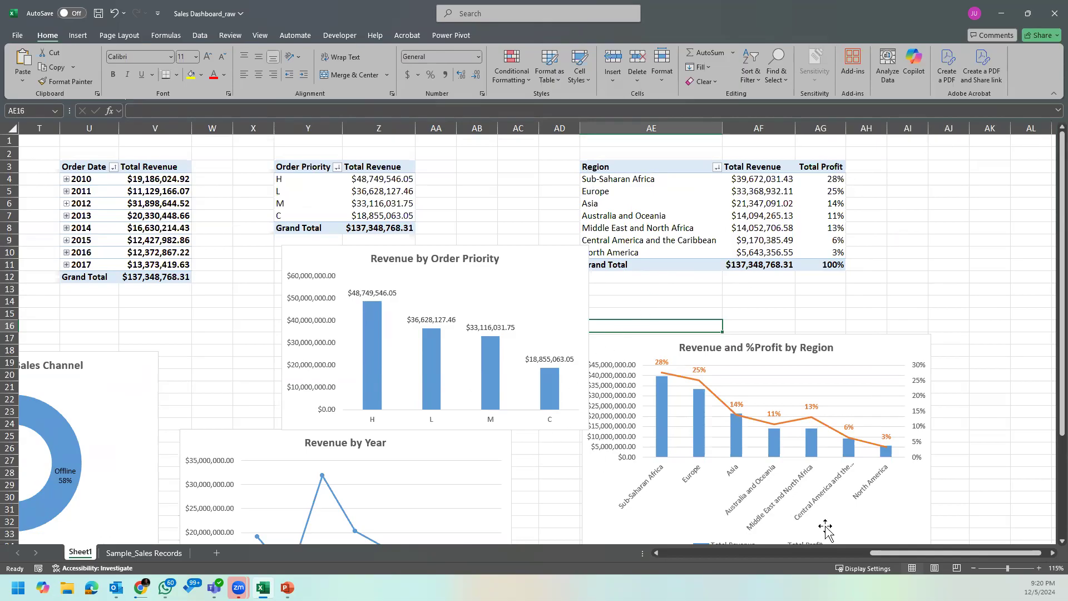
Step: Nudge the Revenue by Order Priority chart slightly down and to the right
left_click_drag(890, 551, 861, 549)
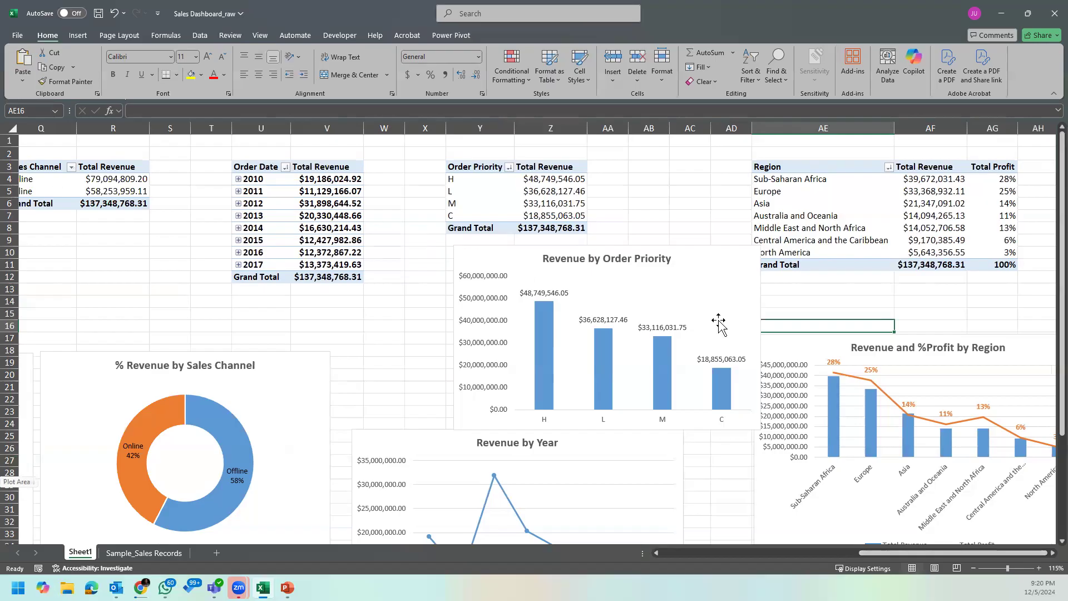
left_click(702, 255)
mouse_move(703, 253)
left_mouse_down()
mouse_move(704, 226)
mouse_move(709, 257)
left_mouse_up()
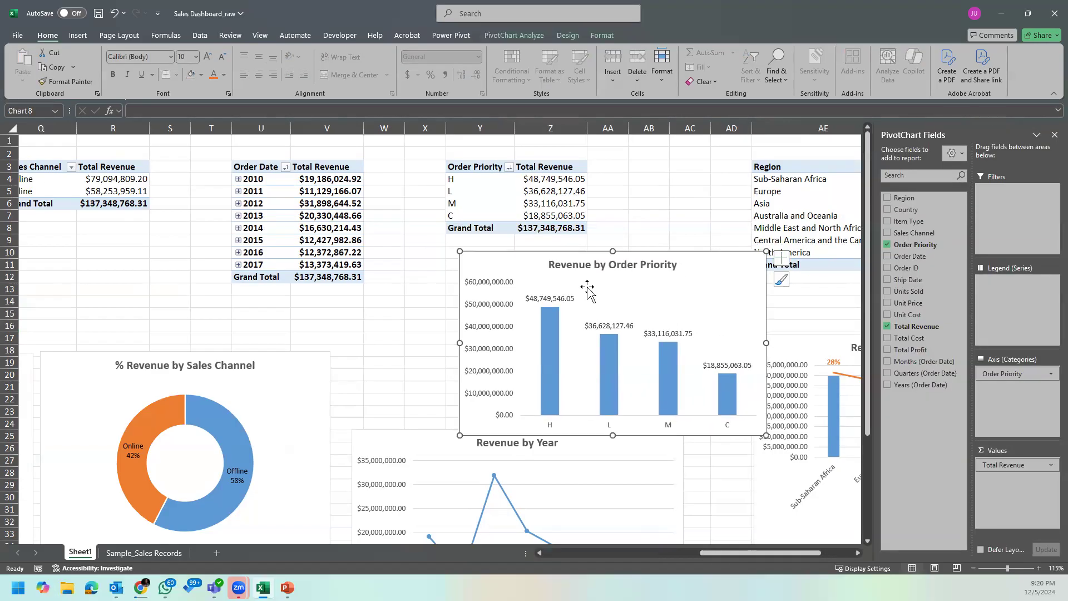
left_click(549, 298)
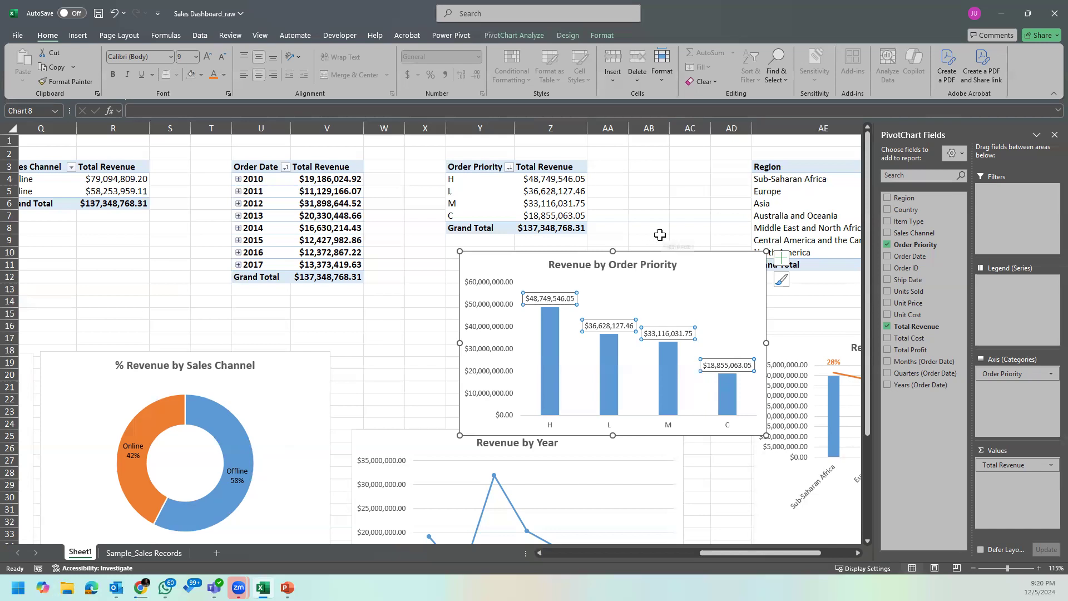
left_click(659, 238)
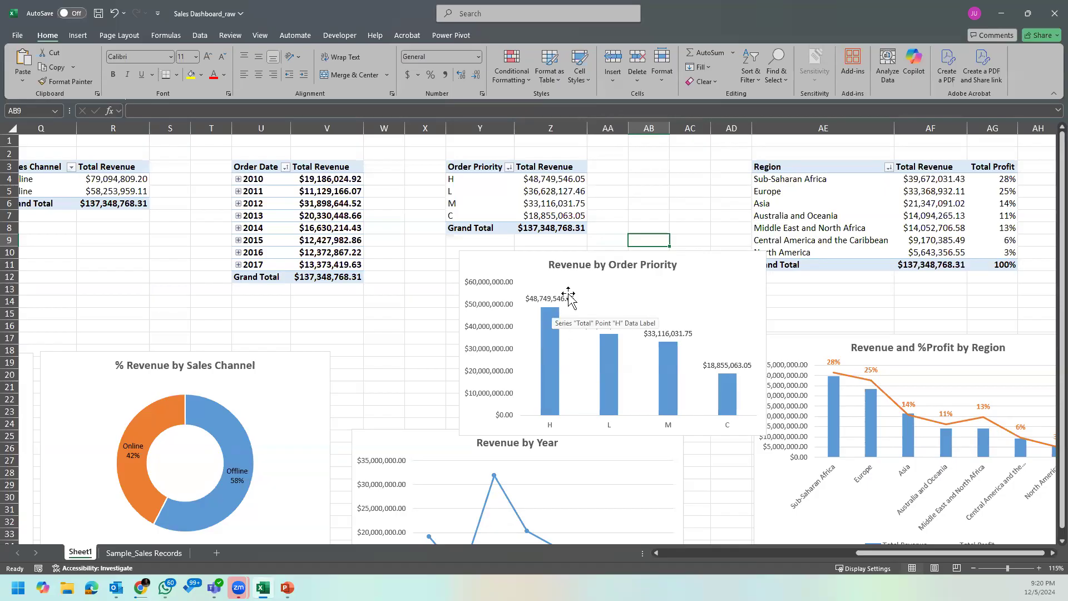
Step: Enter 49M in cell AB8 and $37M in cell AC8 as sample abbreviated revenue labels
left_click(638, 227)
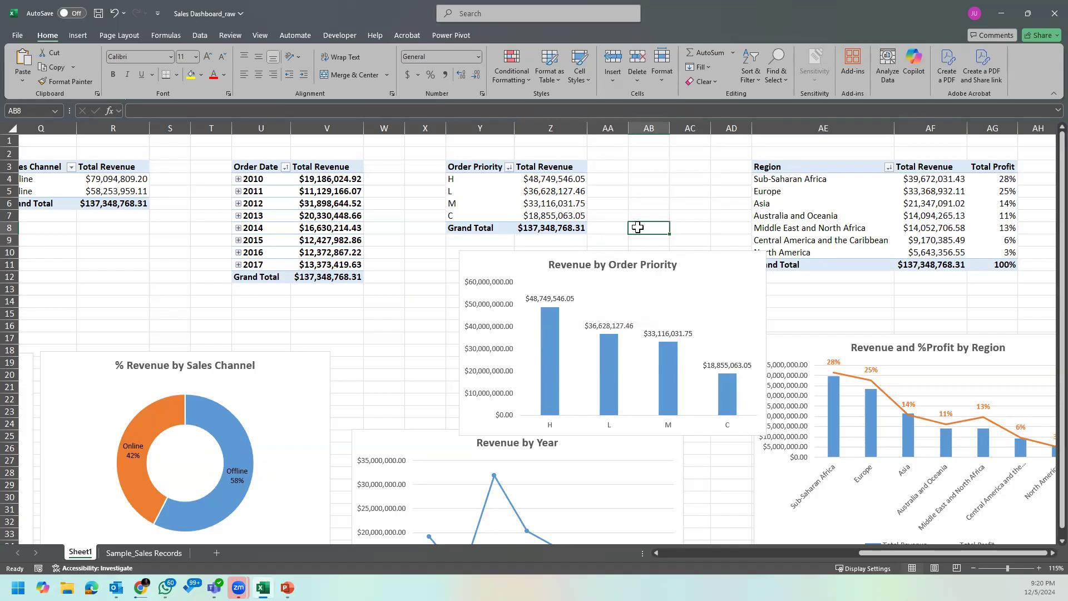
type("49M")
key("Tab")
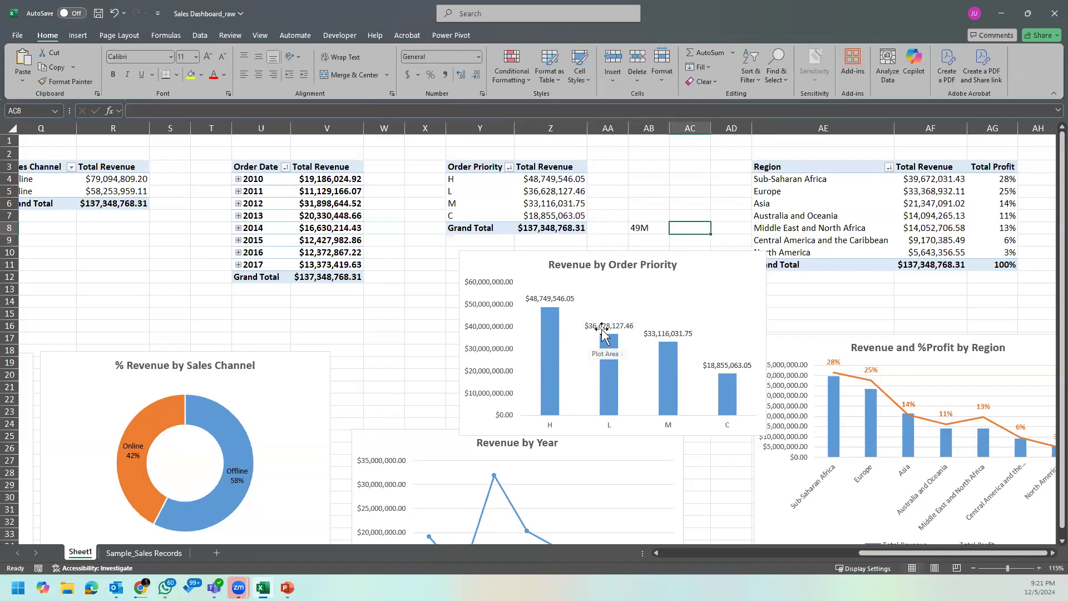
type("37M")
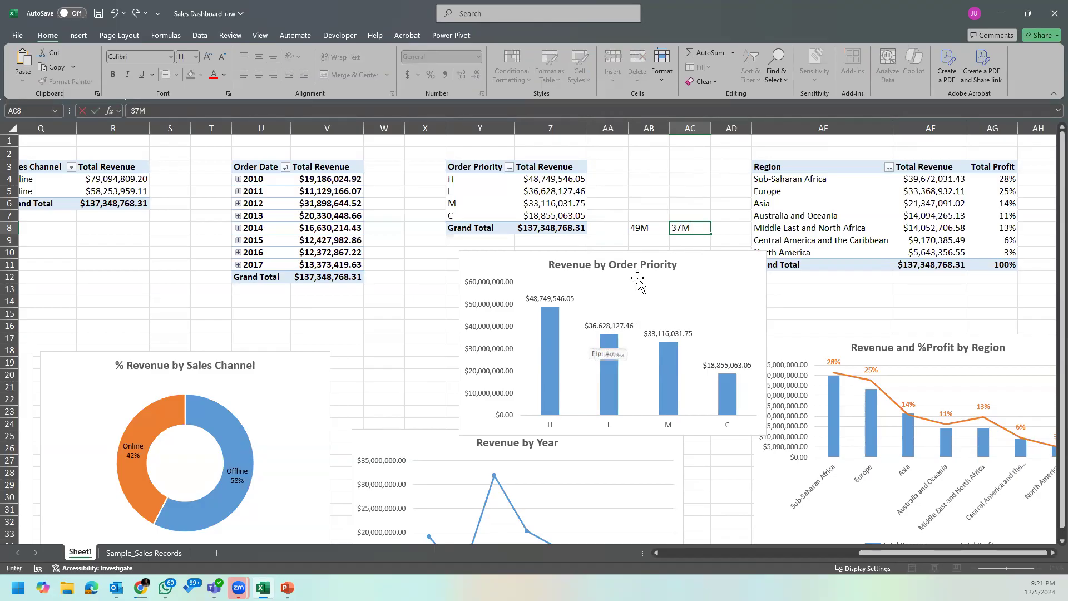
left_click(683, 230)
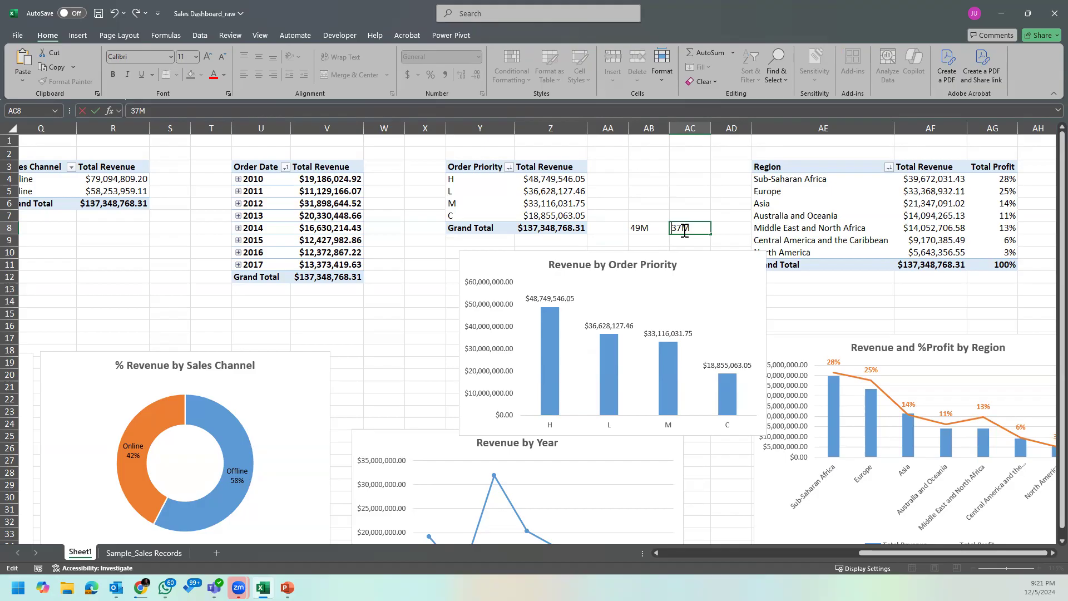
type("$")
key("Return")
Step: Clear the sample labels from cells AB8 and AC8
left_click(638, 228)
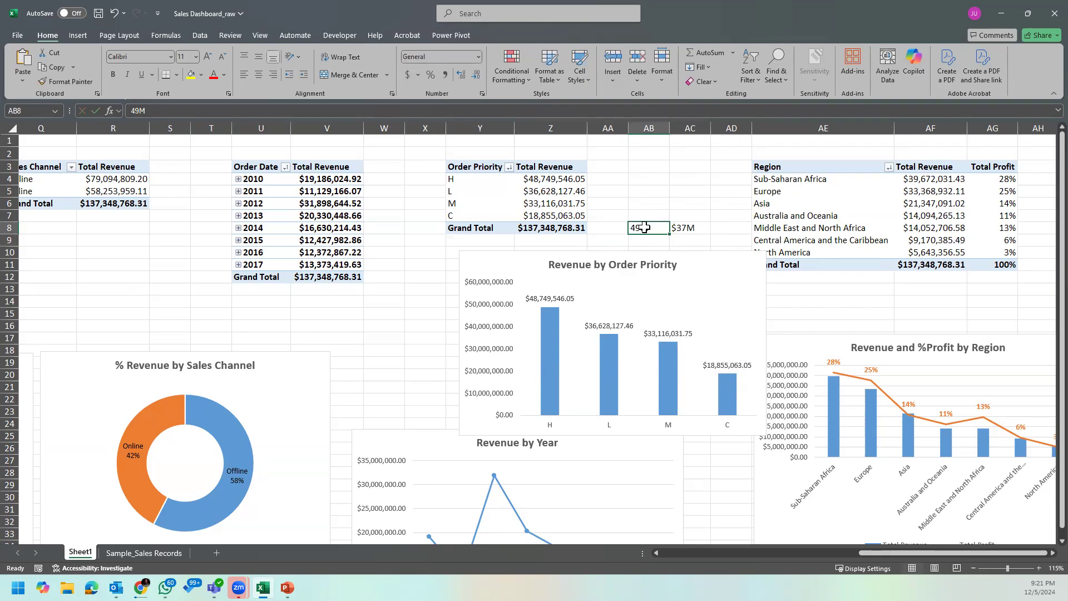
left_click_drag(644, 227, 681, 228)
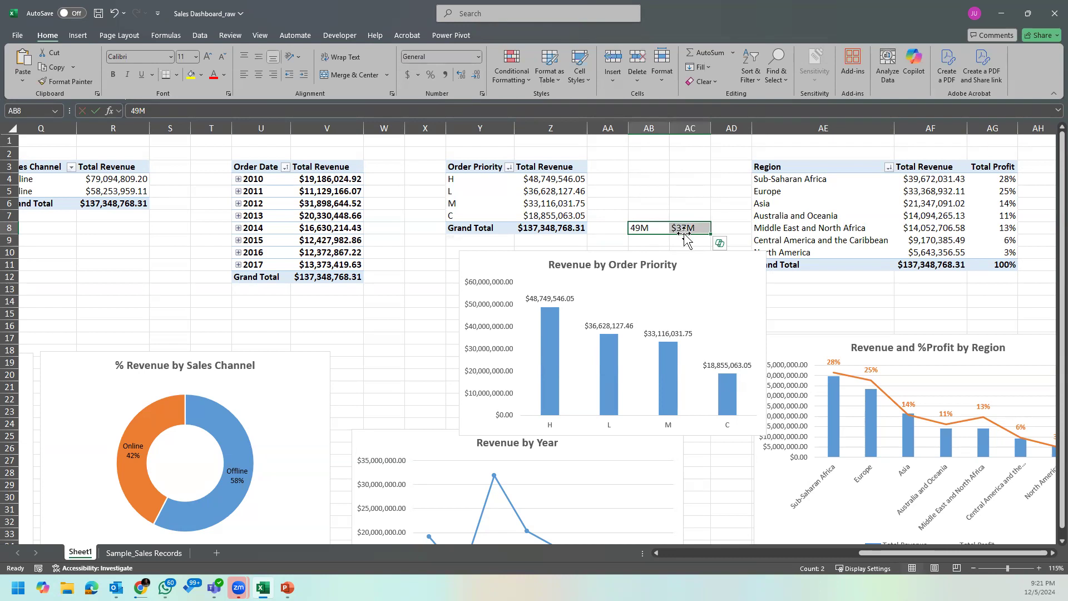
key("Delete")
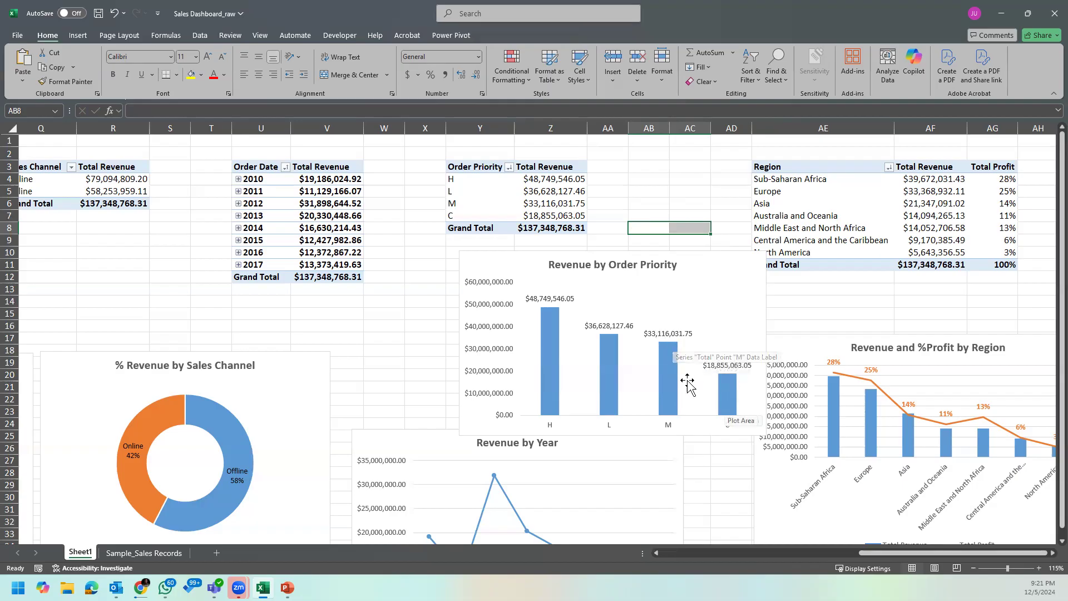
Step: Review the charts across Sheet1 and examine the data labels of the Revenue by Order Priority chart
left_click_drag(883, 553, 771, 555)
left_click_drag(755, 553, 661, 547)
scroll(553, 451, "down", 1)
scroll(551, 452, "down", 1)
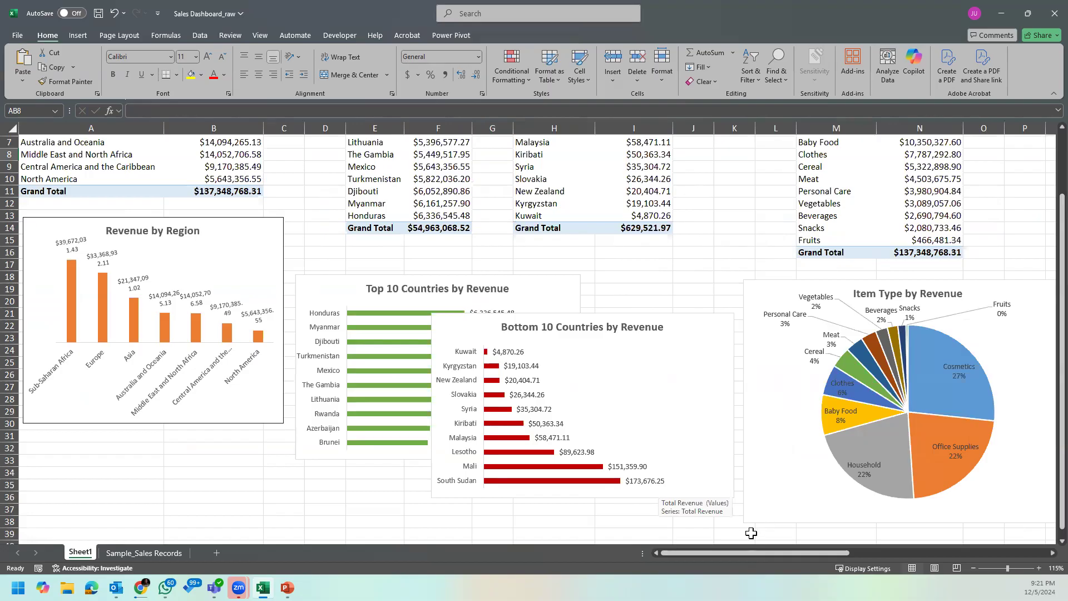
left_click_drag(753, 551, 943, 545)
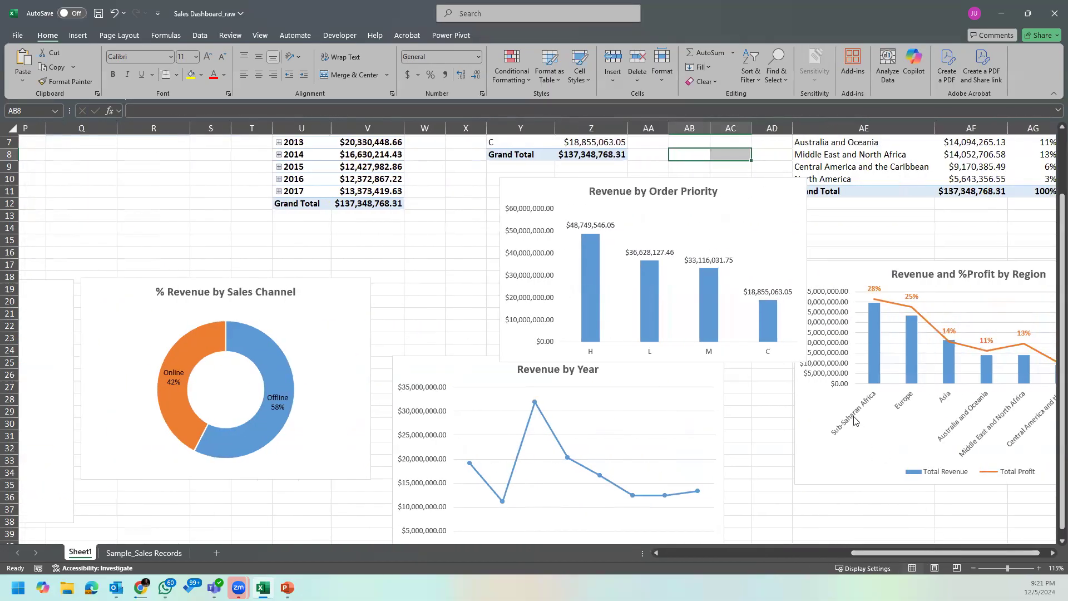
scroll(849, 448, "up", 2)
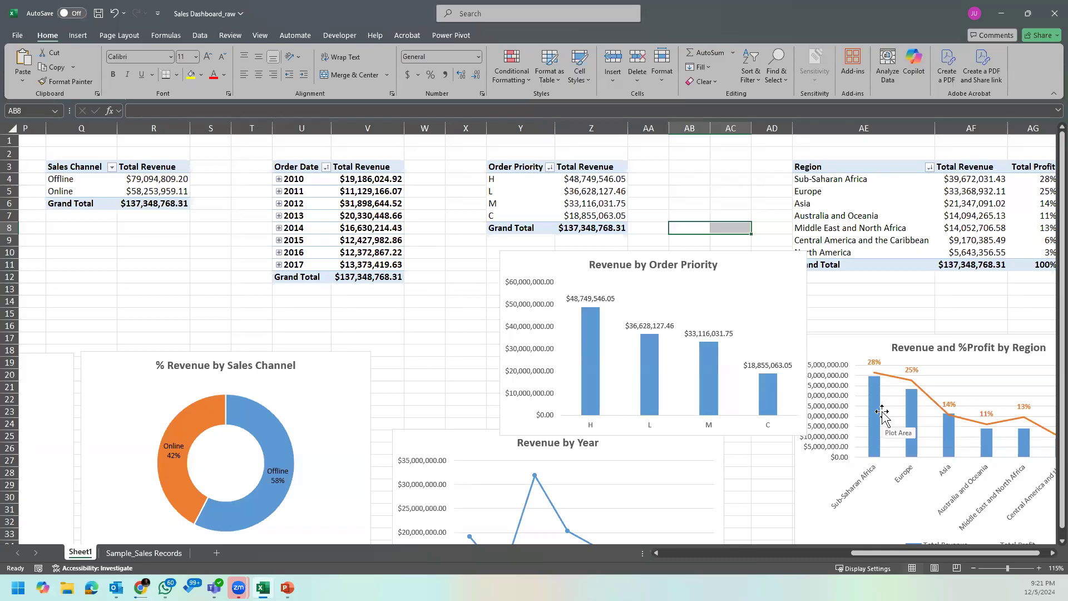
left_click(731, 214)
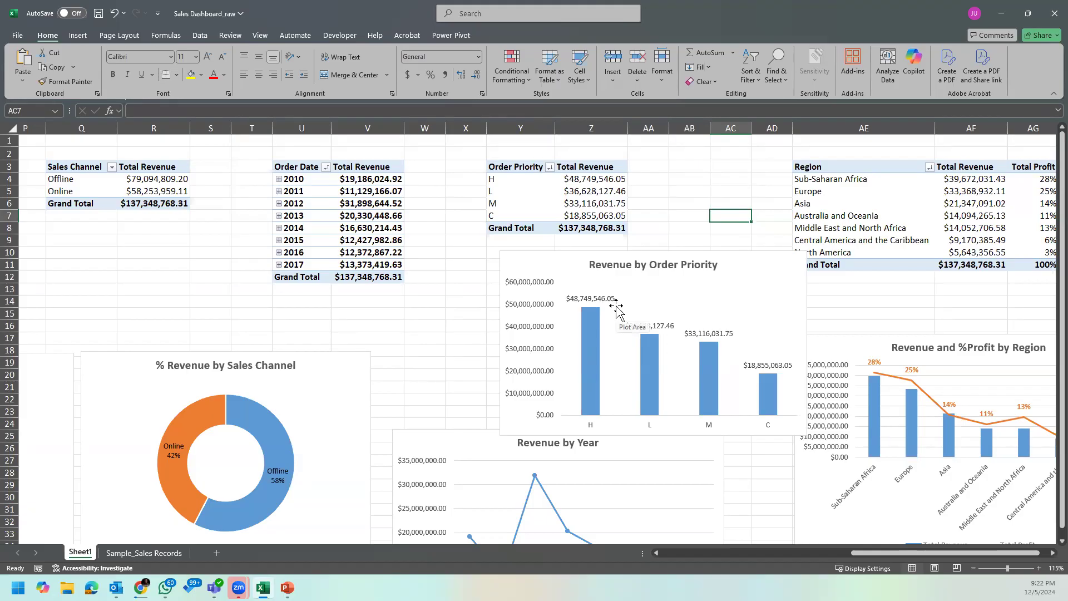
left_click(575, 303)
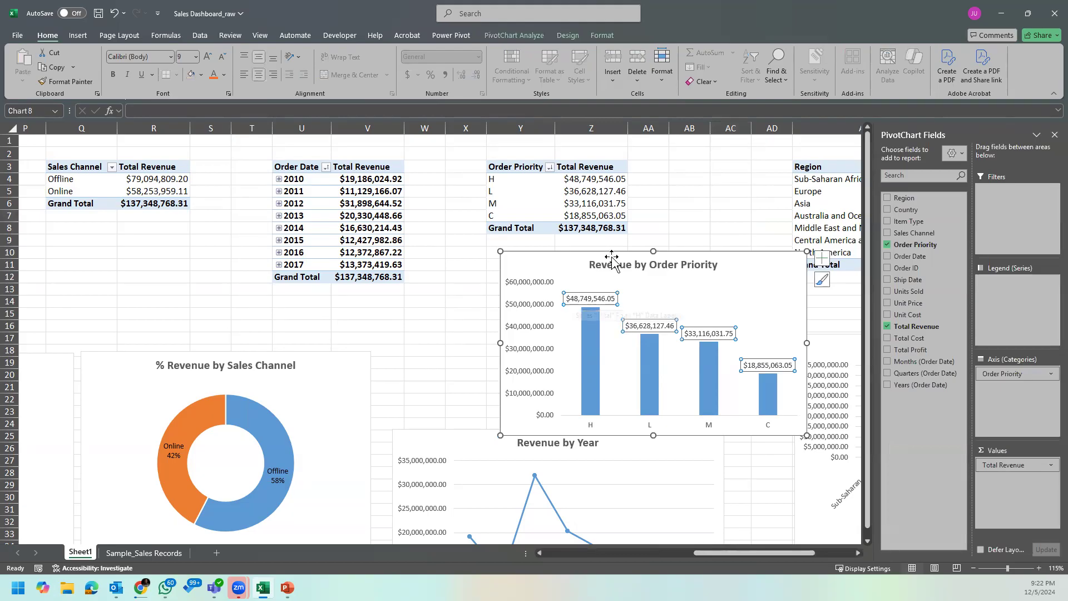
left_click(689, 216)
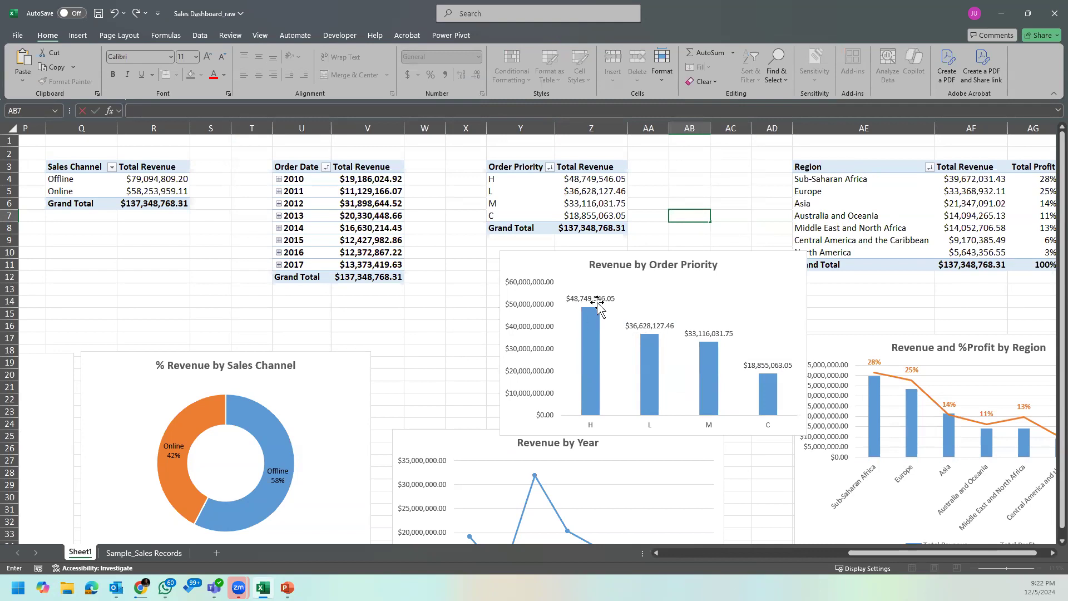
key("Escape")
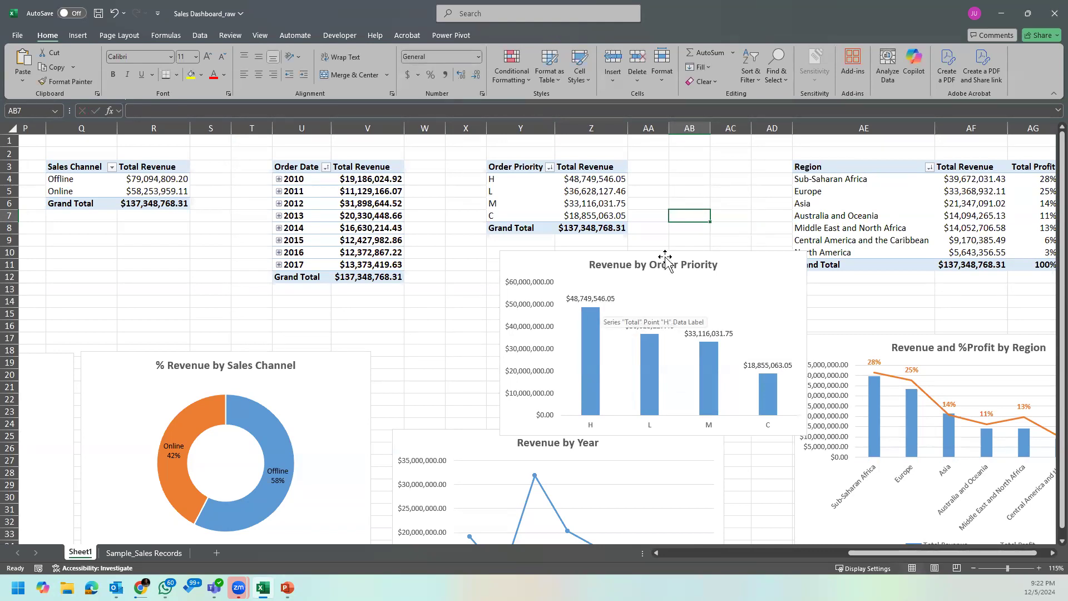
left_click(719, 235)
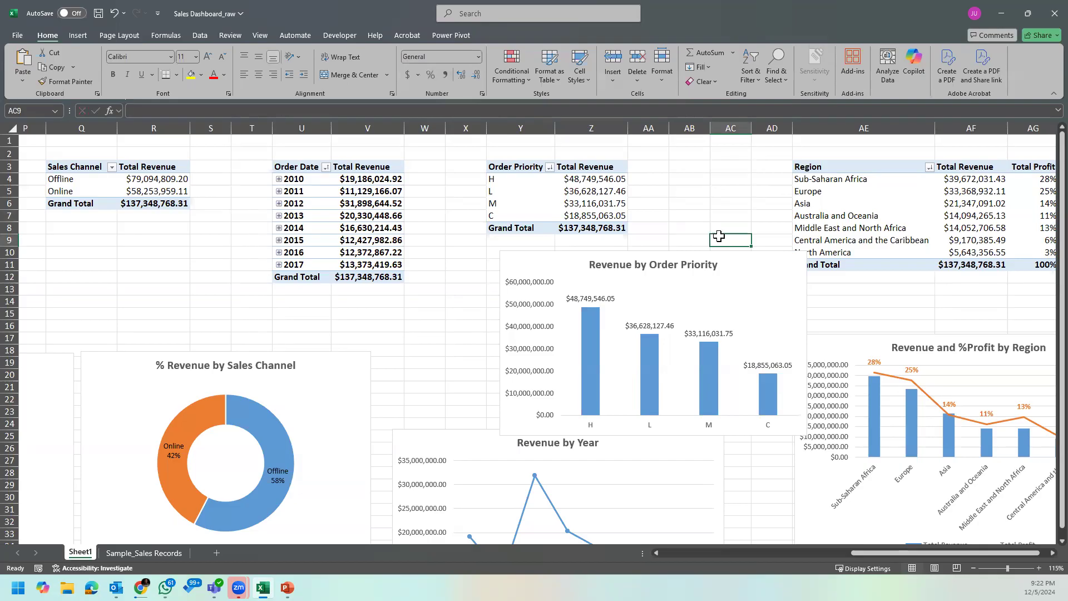
Step: Enter the sample abbreviated labels $48M in cell AB6 and $37M in cell AB7
left_click(692, 207)
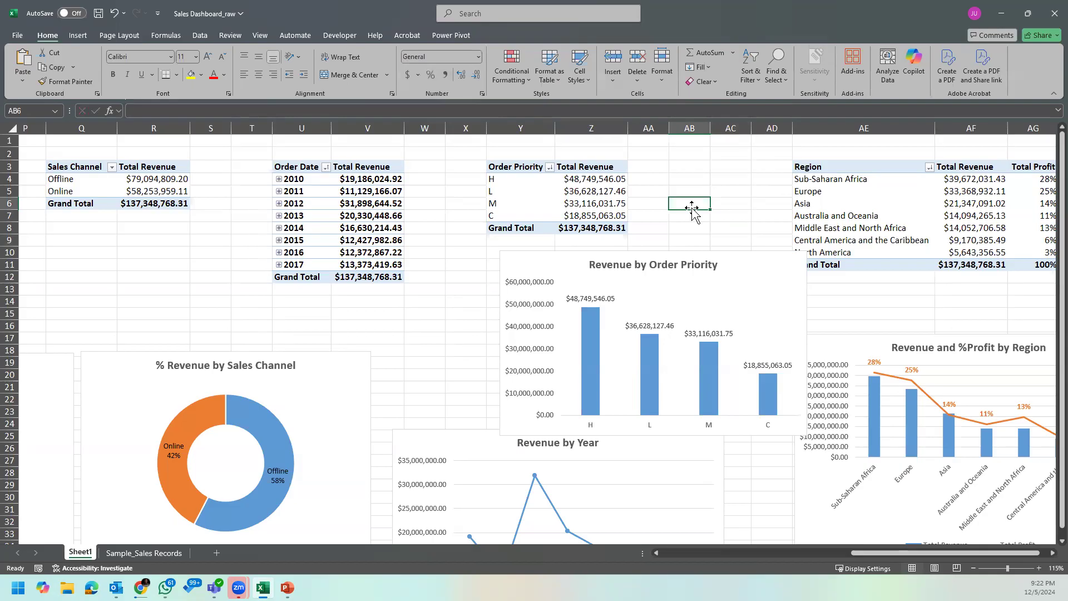
type("$$")
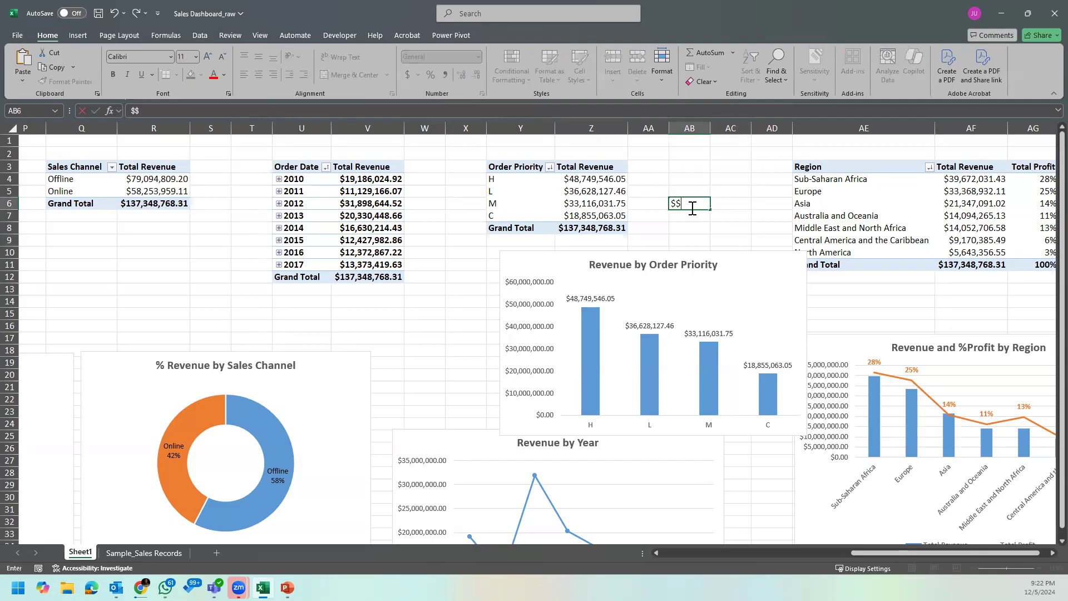
key("BackSpace")
type("48M")
key("Return")
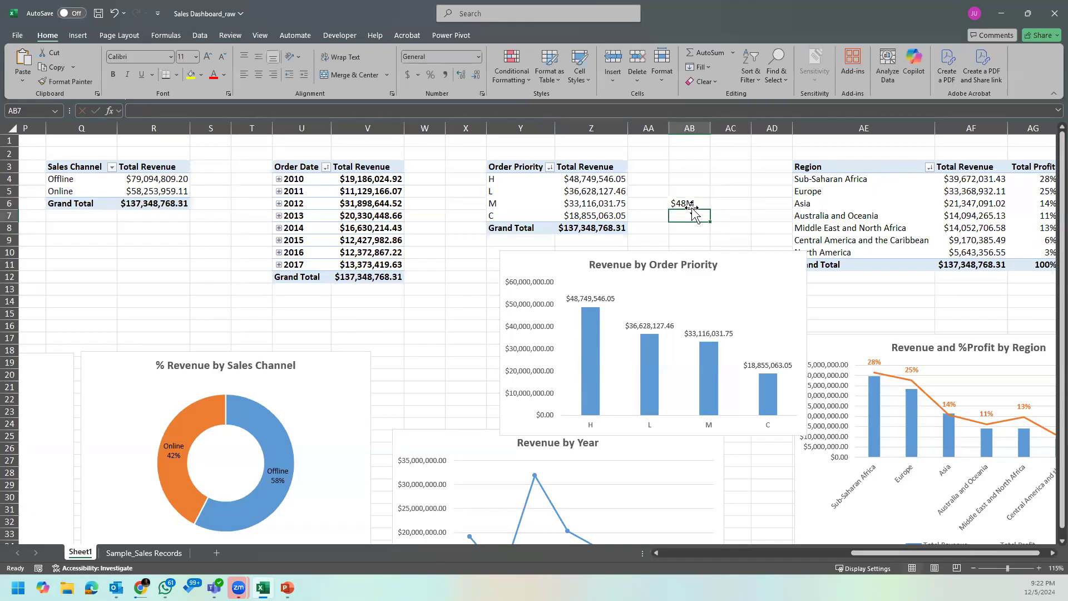
type("$")
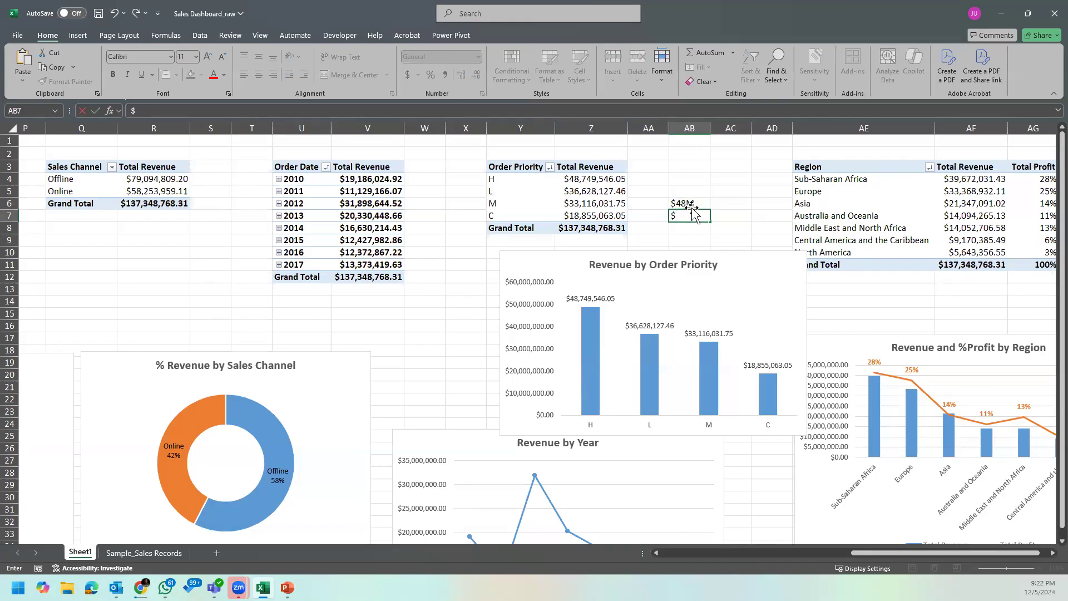
type("37M")
key("Return")
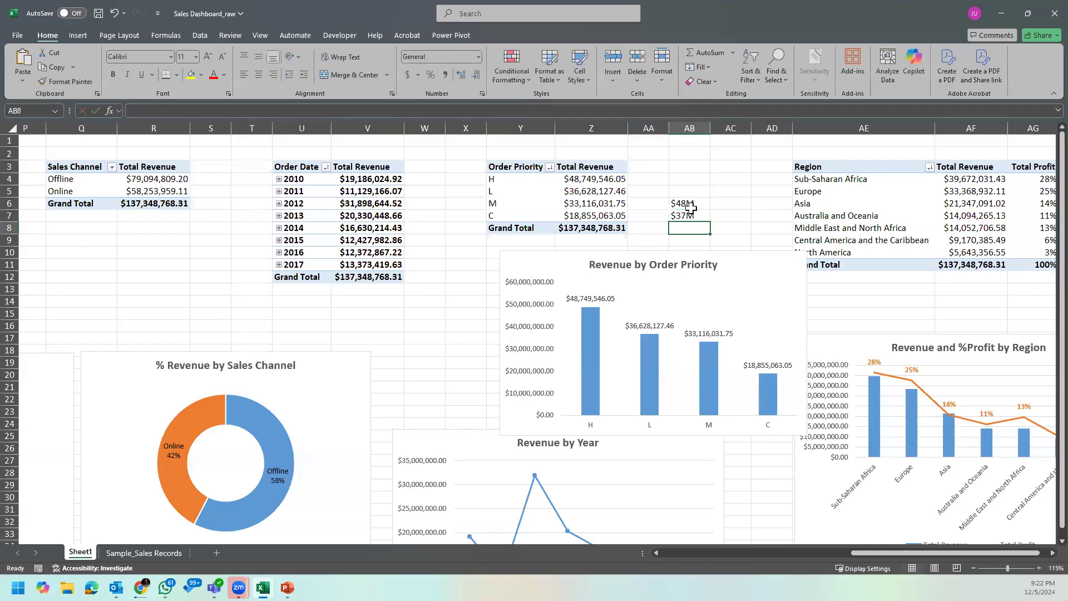
Step: Clear the sample abbreviated labels from cells AB6 and AB7
left_click(587, 300)
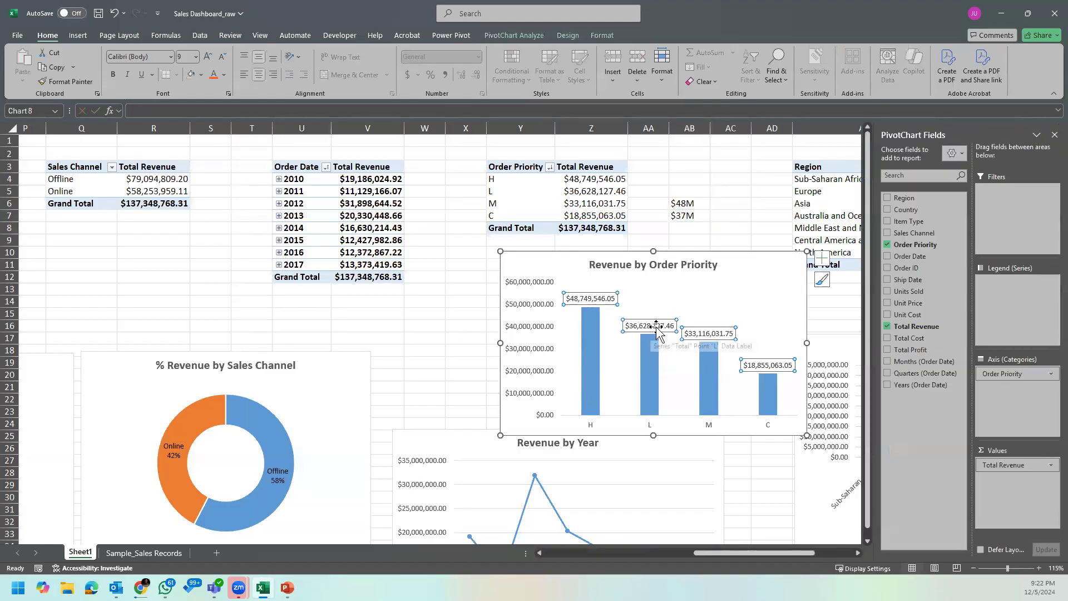
left_click(683, 181)
left_click_drag(684, 203, 684, 228)
key("Delete")
left_click(789, 206)
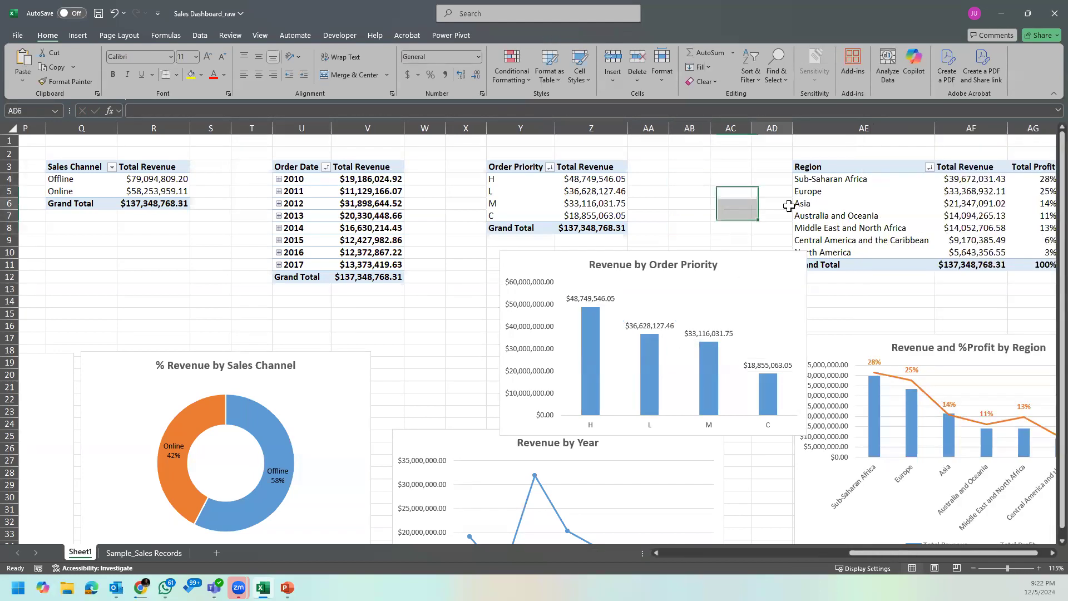
left_click(729, 203)
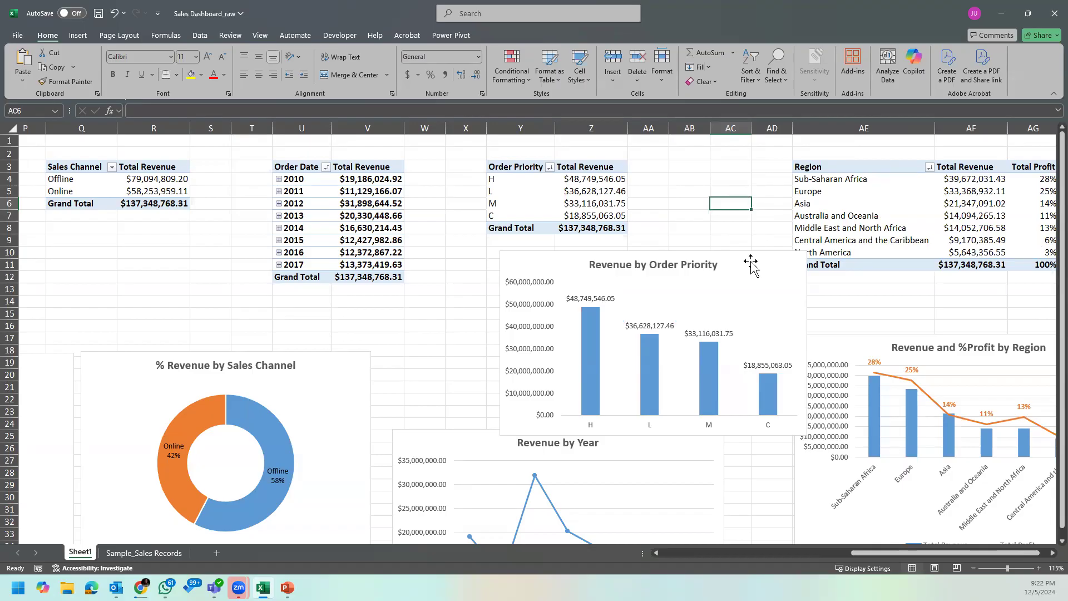
Step: Try to edit the custom number format code of the 2011 revenue cell V5 by removing a # placeholder
right_click(377, 192)
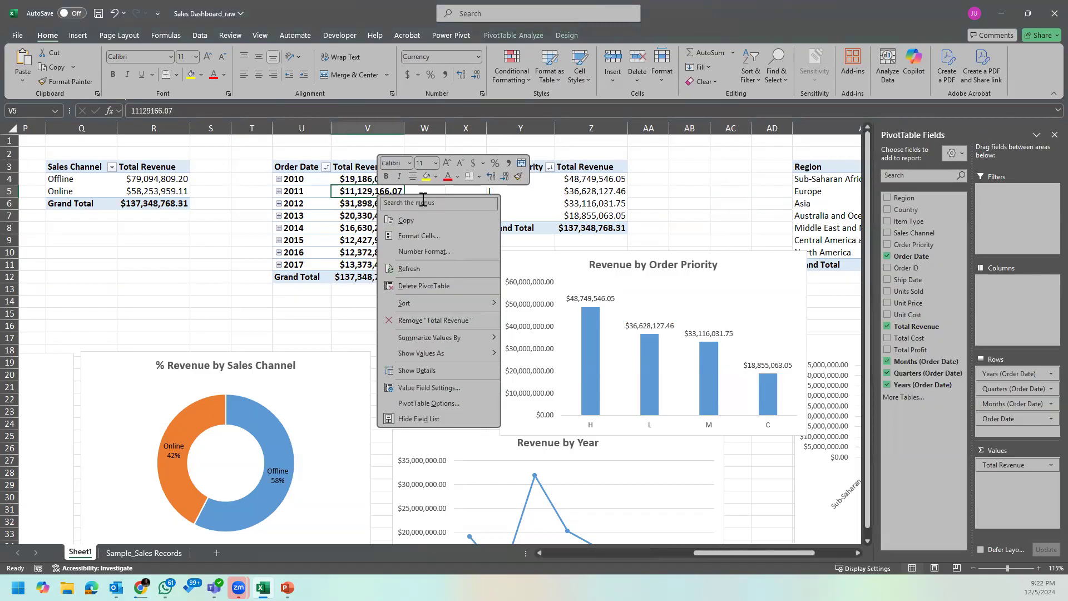
left_click(455, 240)
left_click(198, 148)
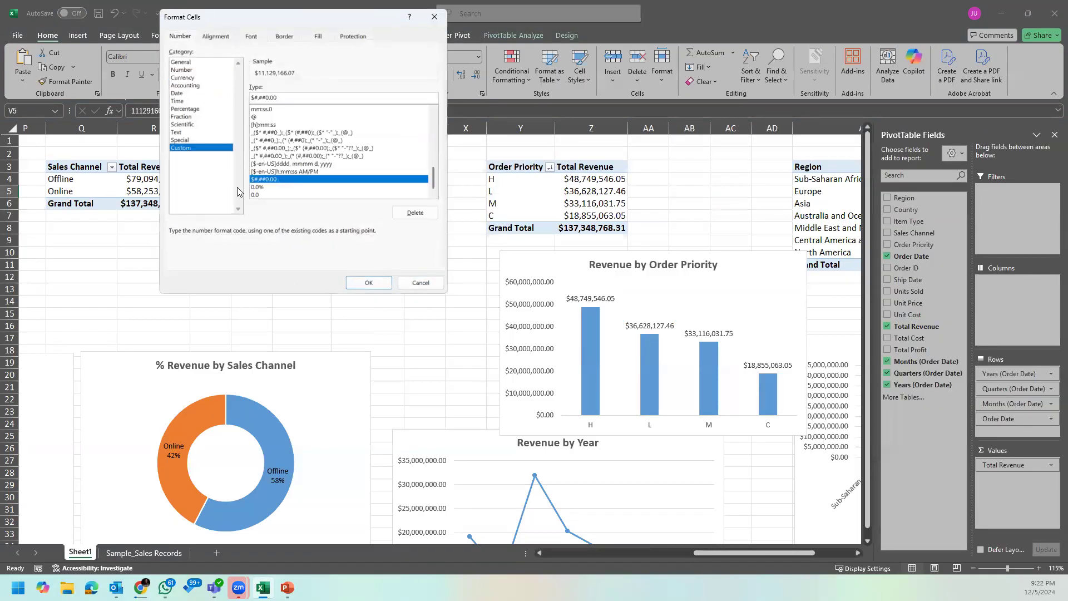
left_click_drag(332, 17, 580, 115)
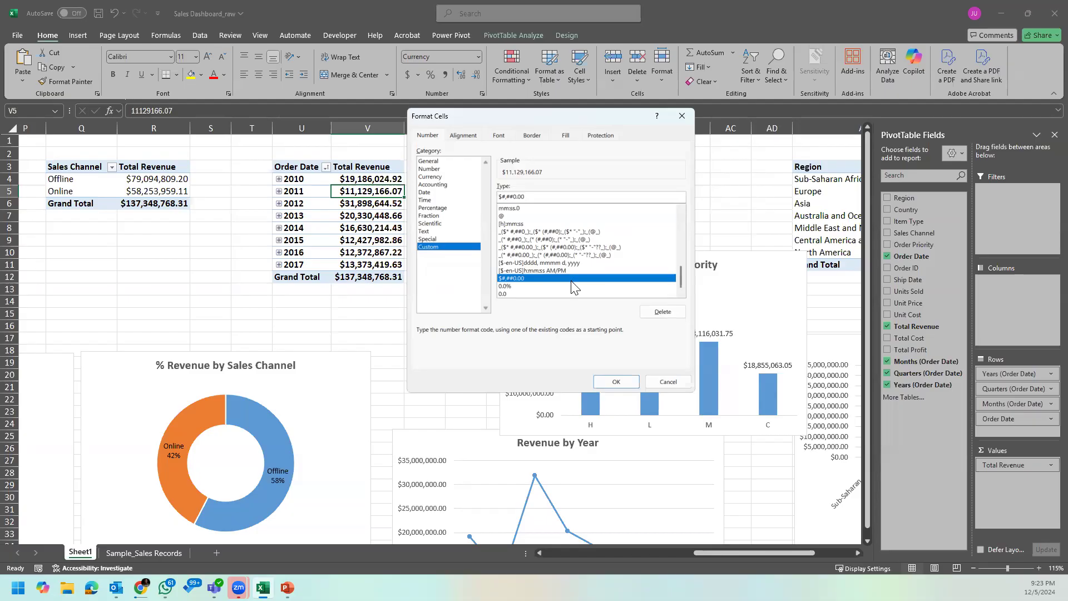
left_click(520, 197)
key("BackSpace")
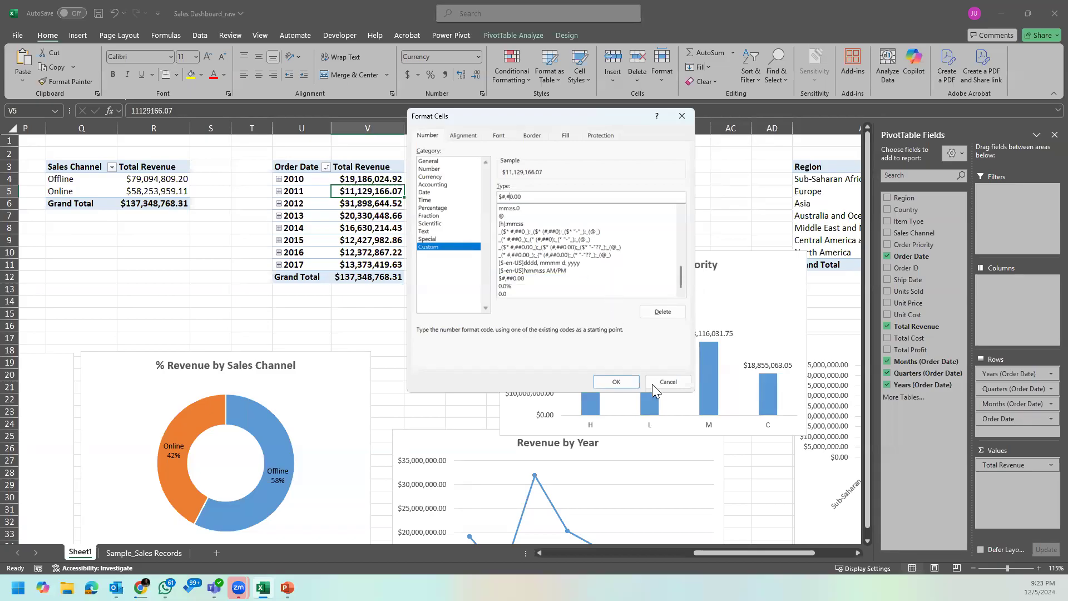
left_click(616, 382)
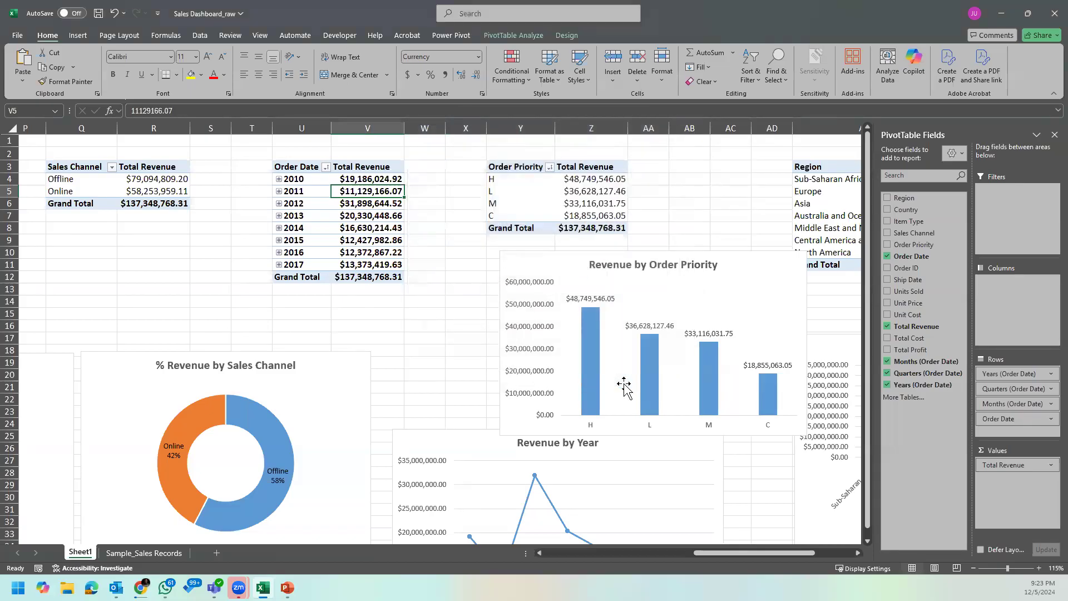
Step: Try a pasted custom number format with an M suffix on the 2011 revenue cell V5, and undo it
right_click(382, 195)
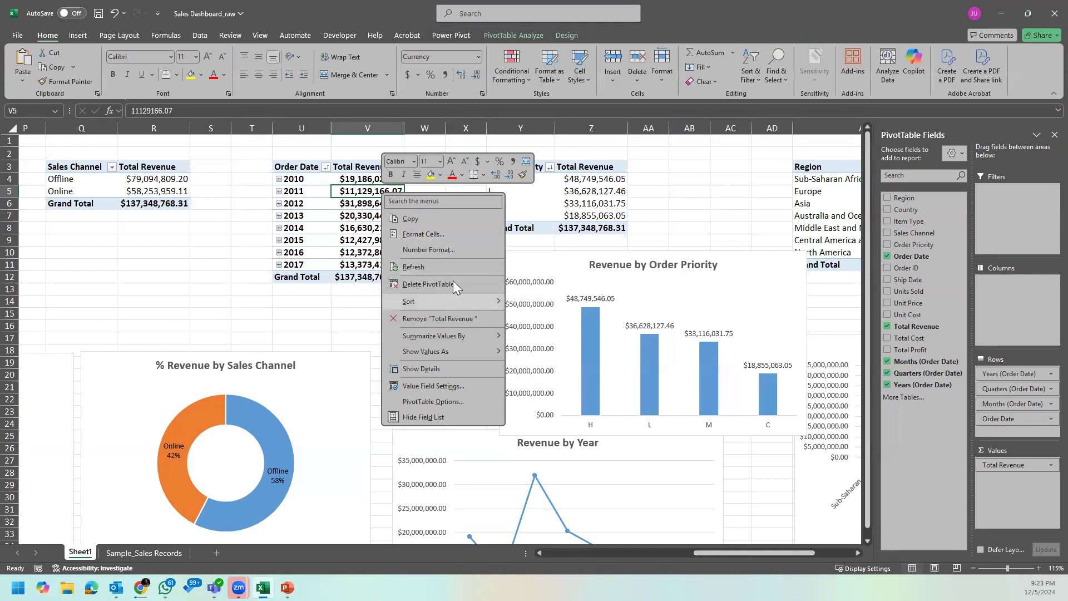
left_click(434, 237)
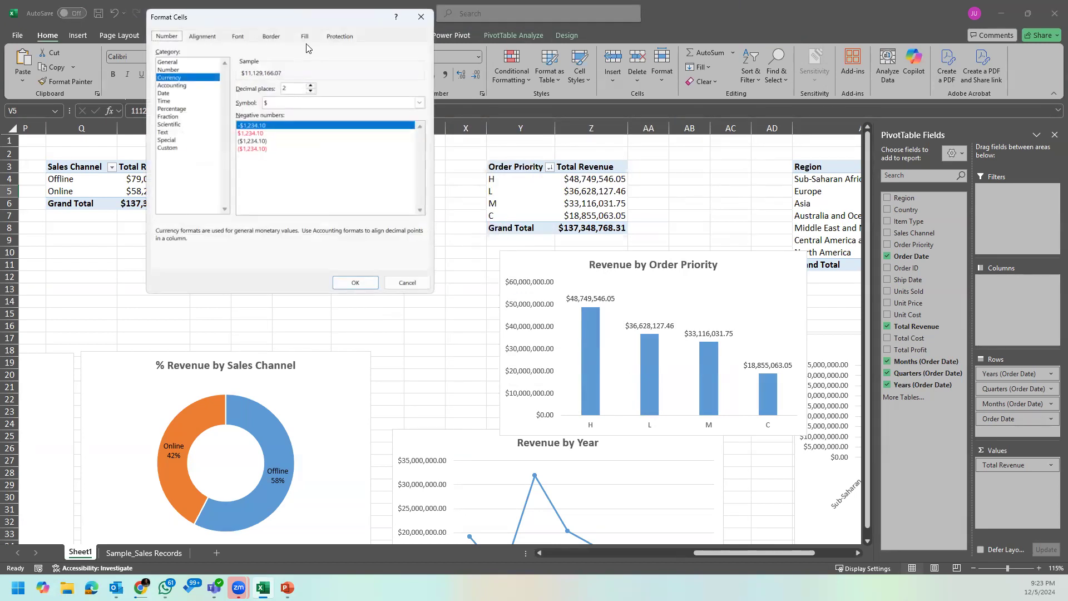
left_click_drag(316, 24, 585, 163)
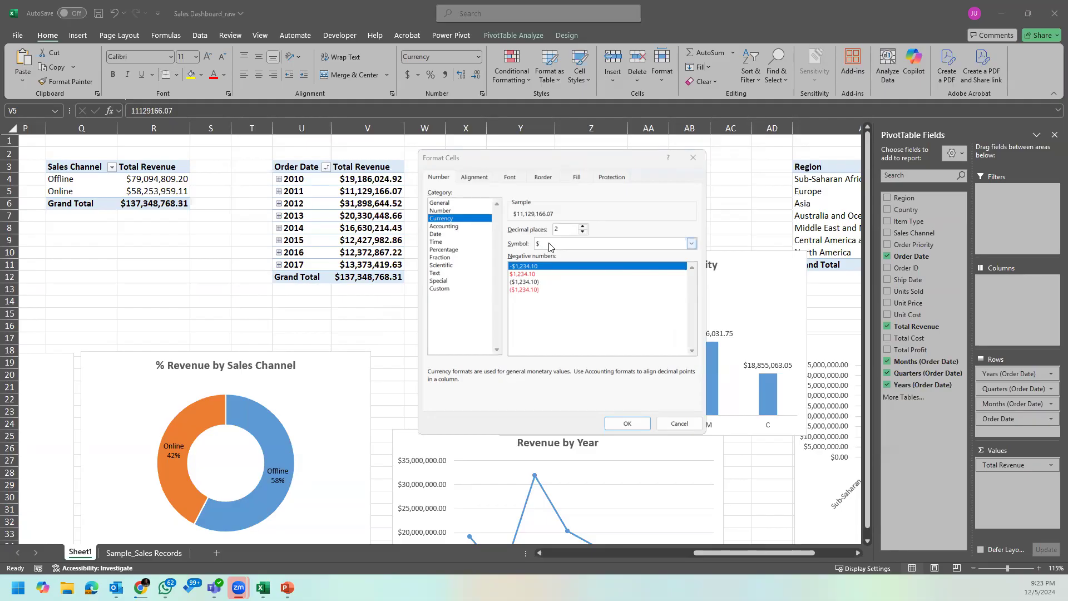
left_click(451, 289)
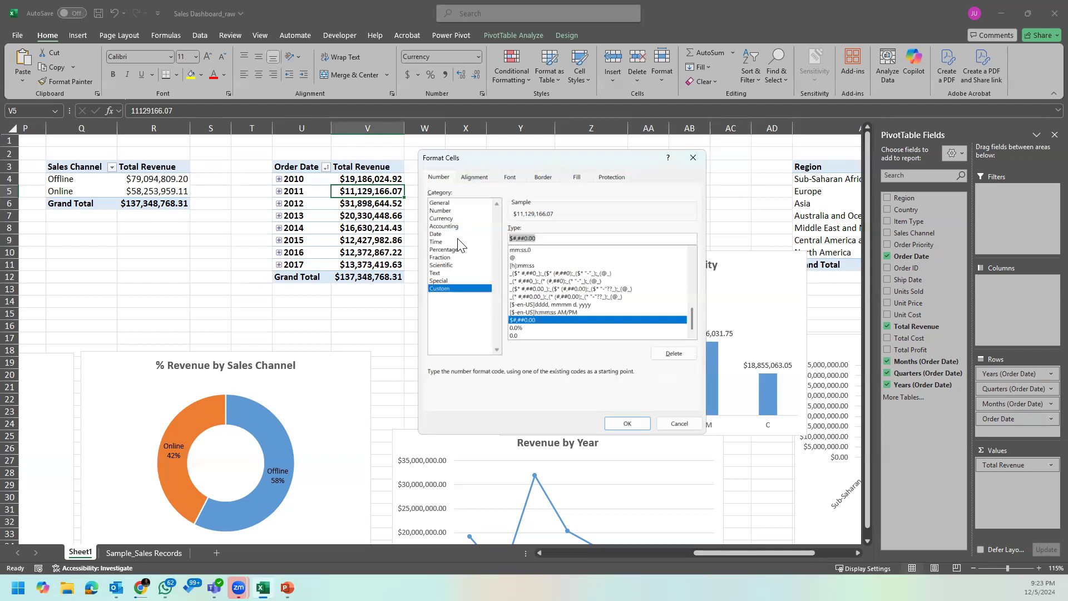
type("$*#,##0.#_, \"M\"")
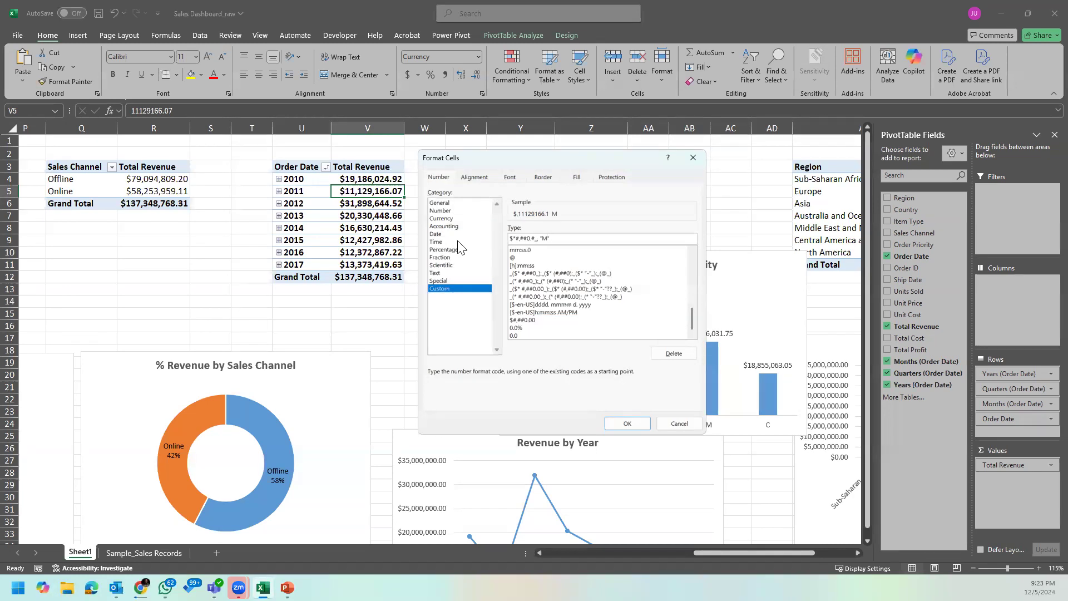
left_click(624, 425)
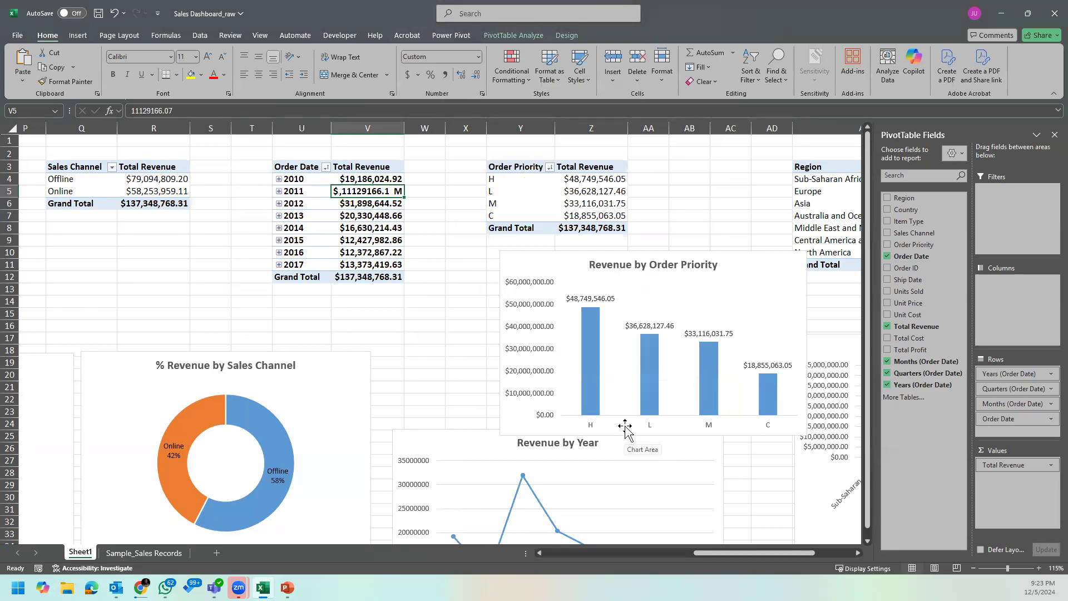
key("ctrl+z")
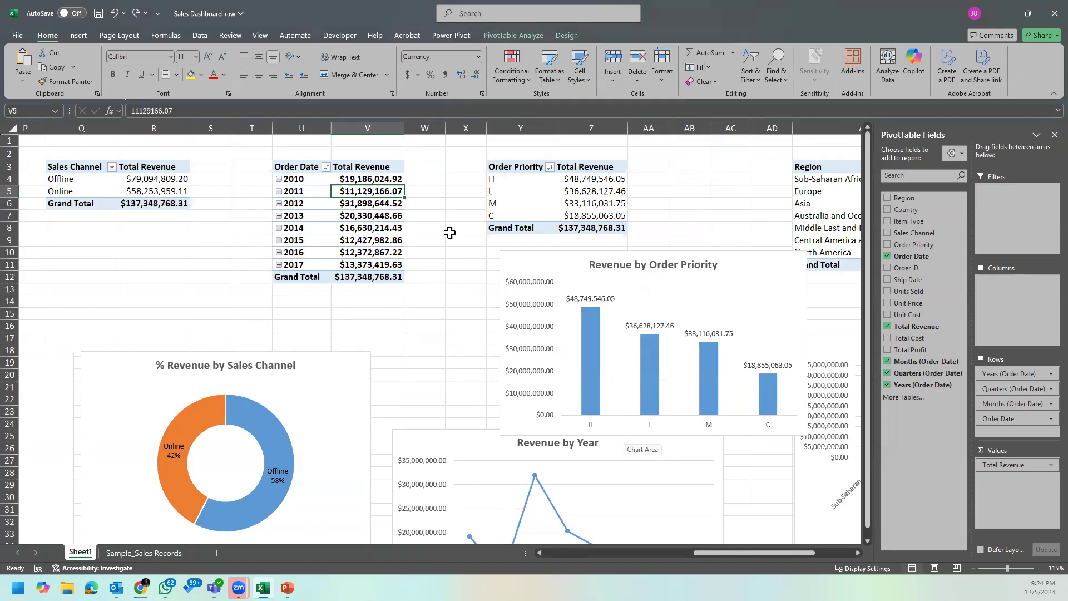
Step: Examine the Order Priority PivotTable and the data labels of the Revenue by Order Priority chart
left_click(451, 208)
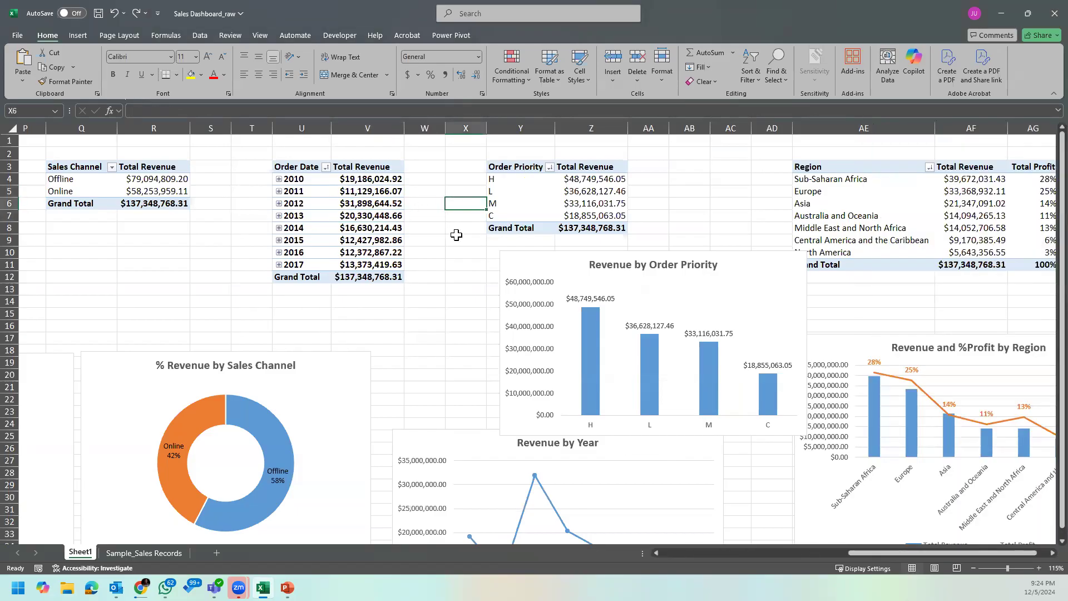
left_click(578, 181)
left_click(726, 190)
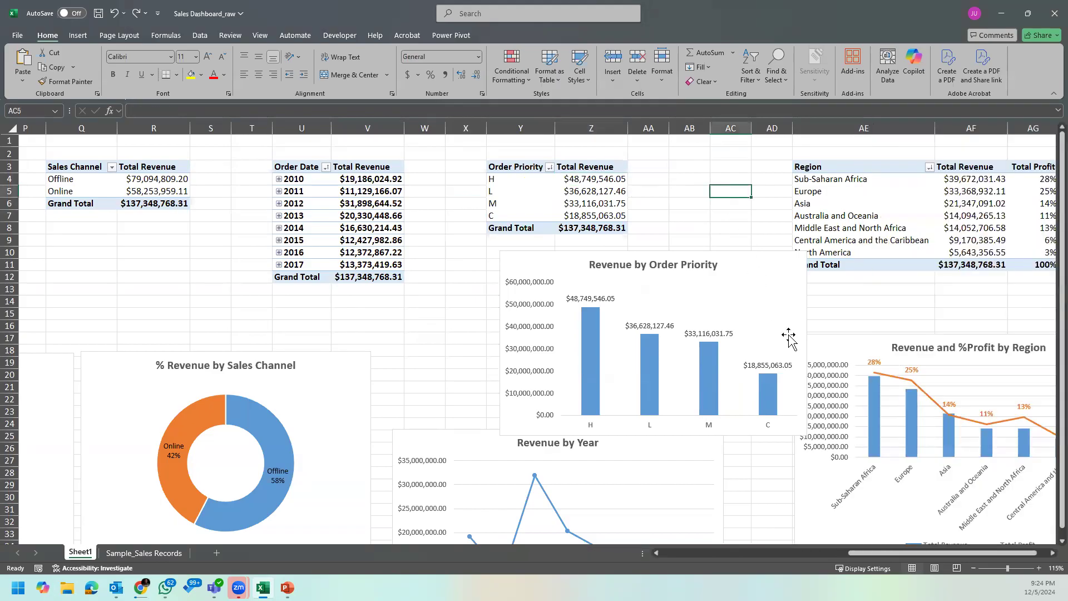
left_click(739, 473)
scroll(867, 548, "right", 1)
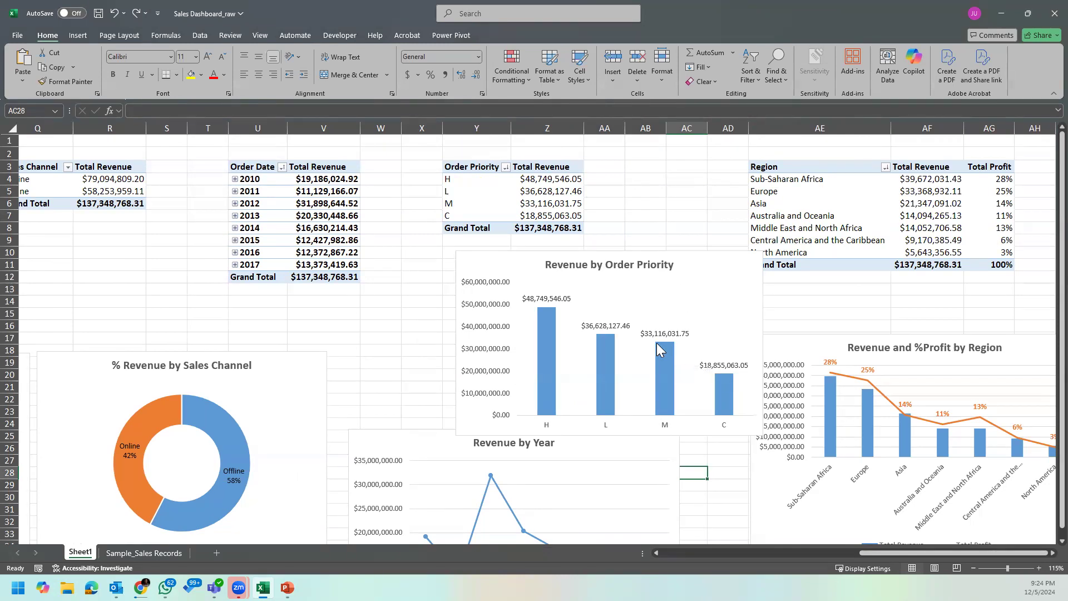
left_click(663, 334)
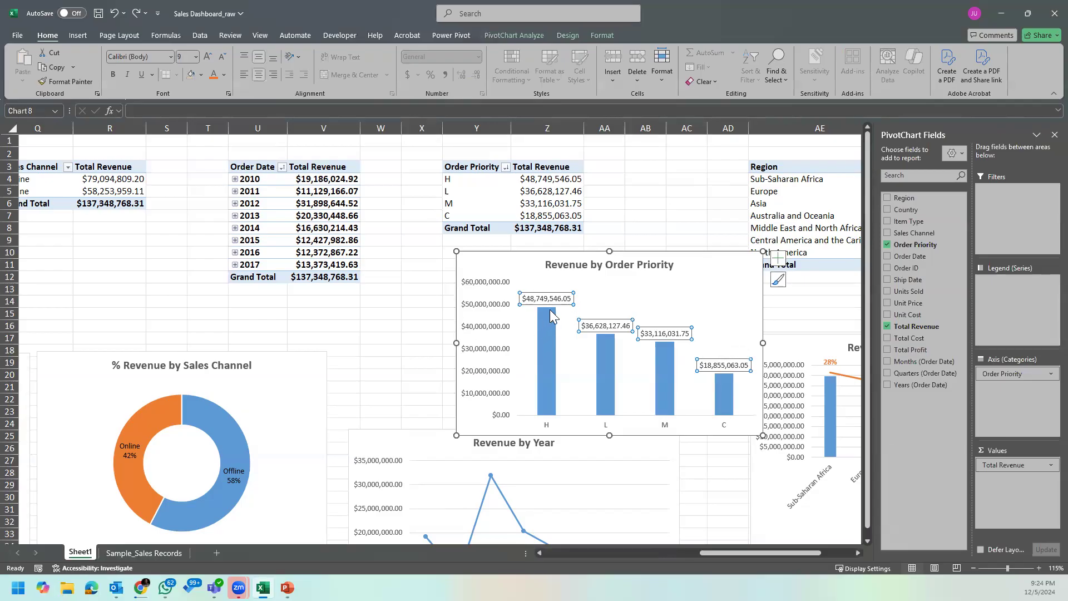
mouse_move(552, 316)
left_click(697, 217)
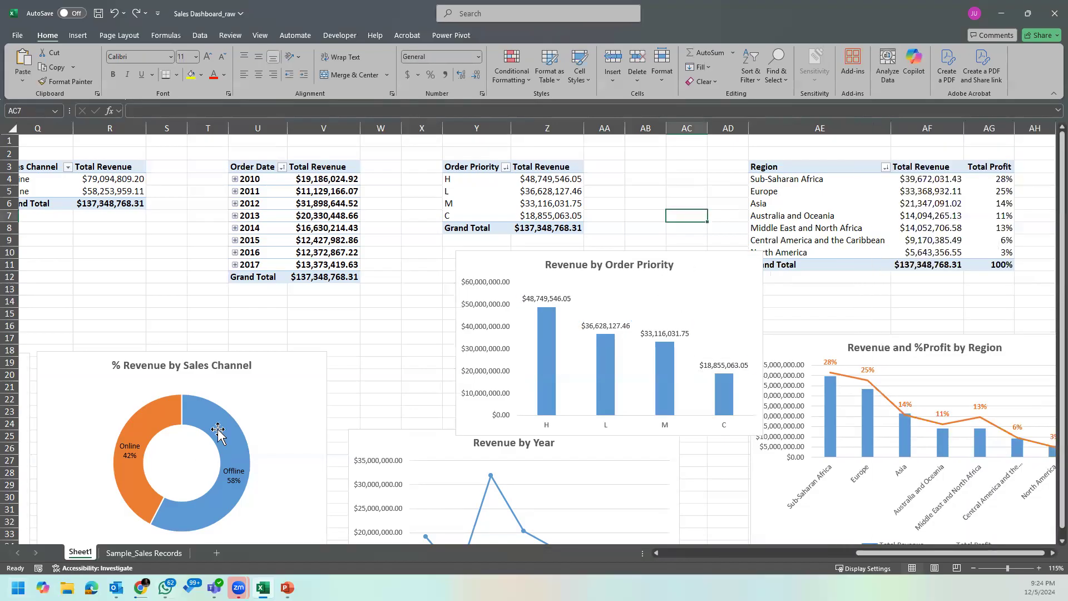
left_click(383, 311)
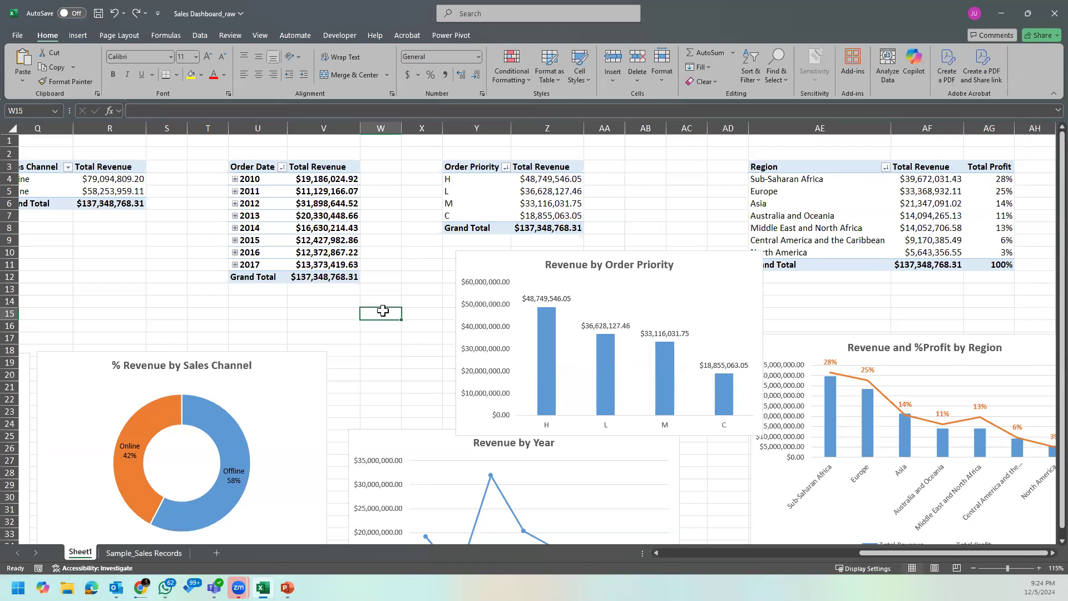
left_click(686, 226)
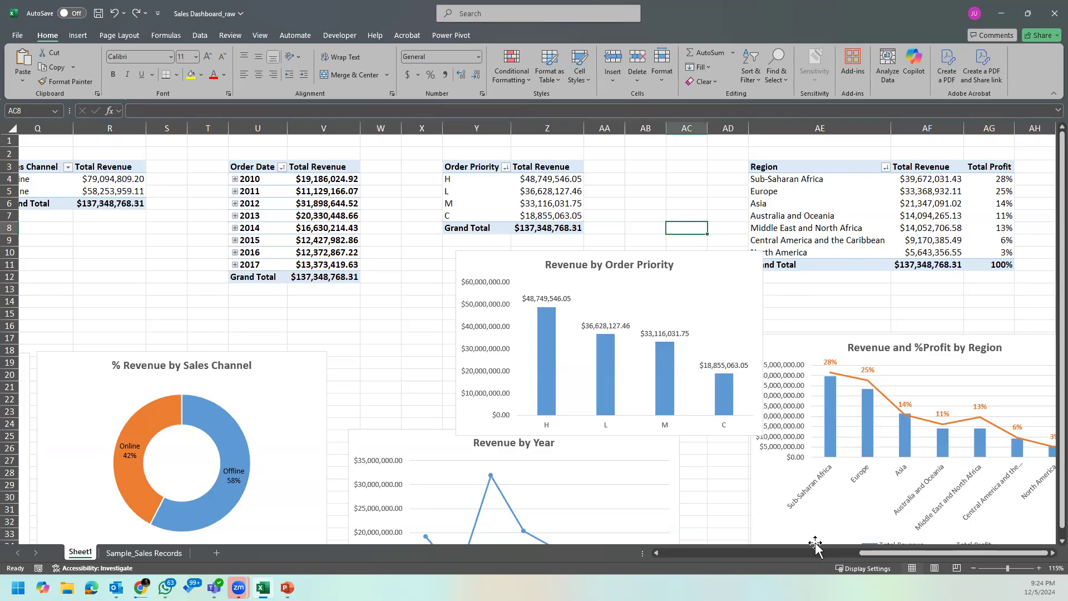
Step: Move Sheet1 after the Sample_Sales Records sheet and add a new blank worksheet
left_click_drag(909, 554, 194, 558)
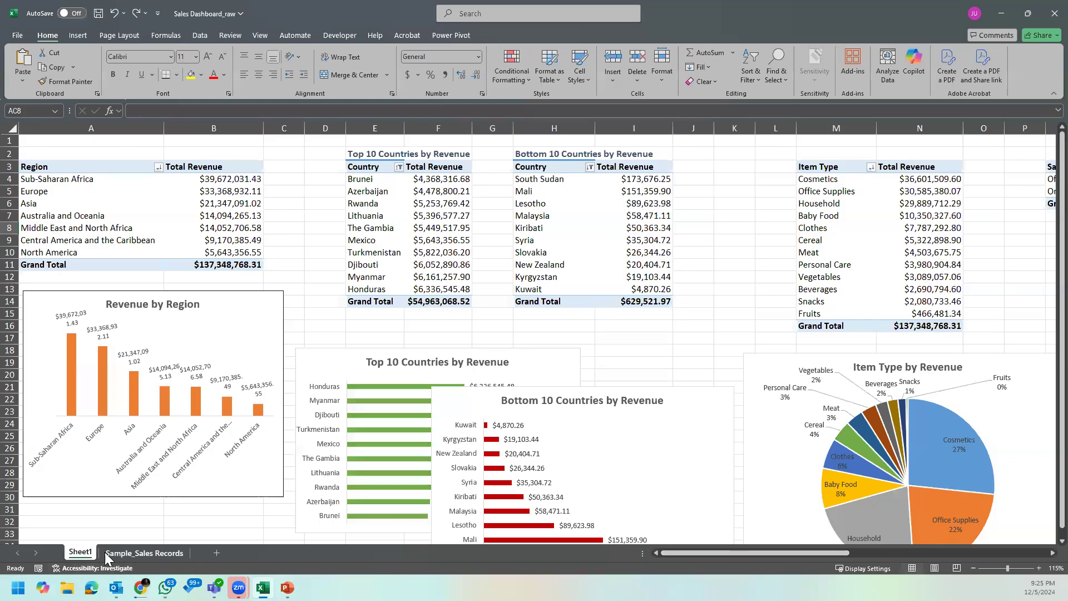
left_click_drag(98, 556, 213, 558)
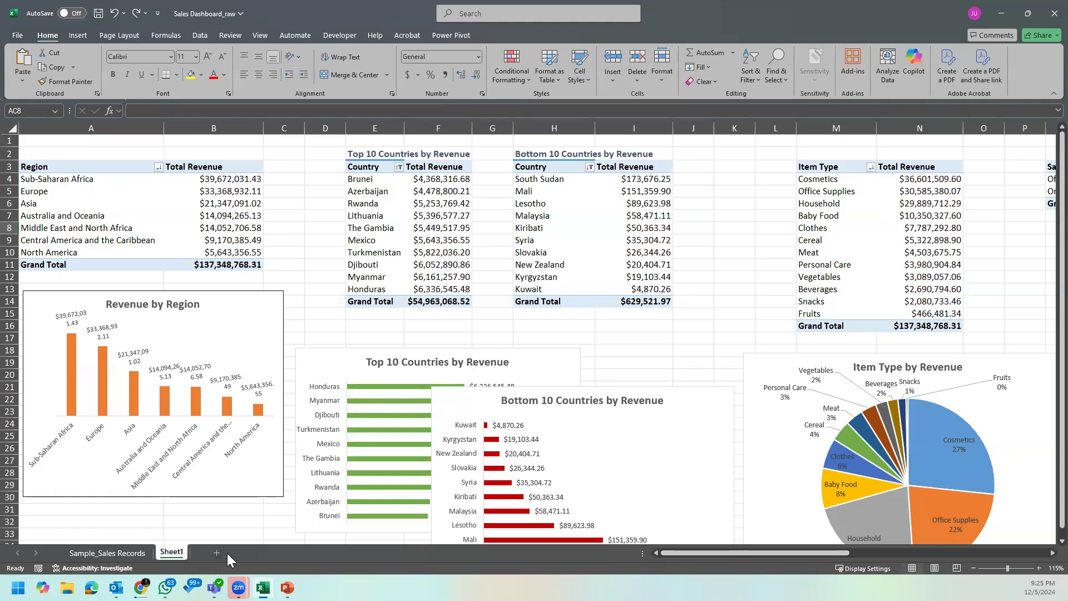
left_click(216, 552)
Step: Rename Sheet1 as Analysis and open the blank Sheet2
double_click(172, 552)
type("Analy")
type("sus")
key("BackSpace")
key("BackSpace")
type("is")
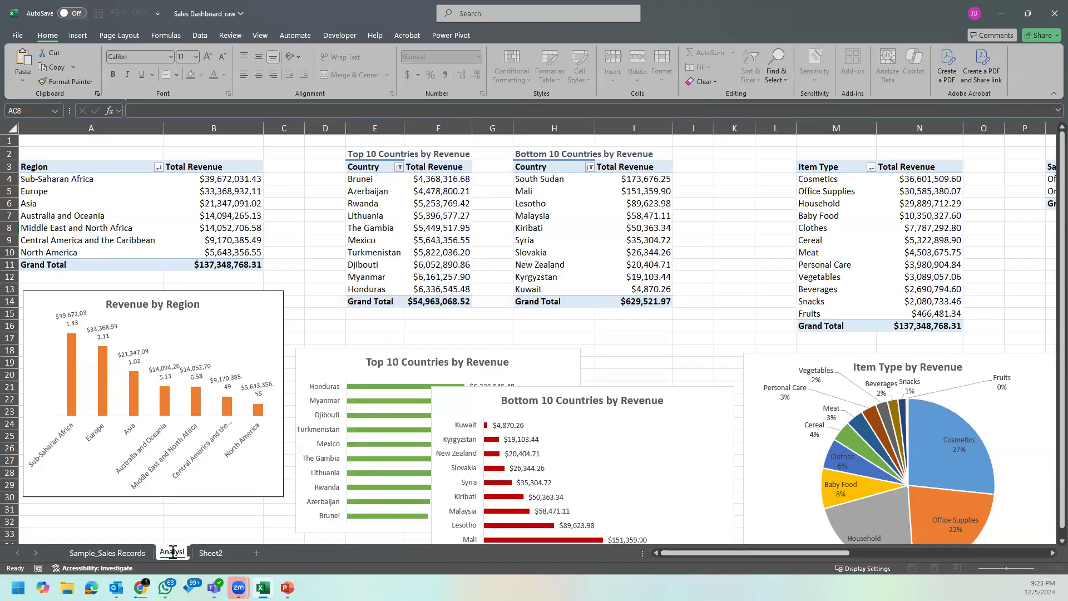
left_click(217, 554)
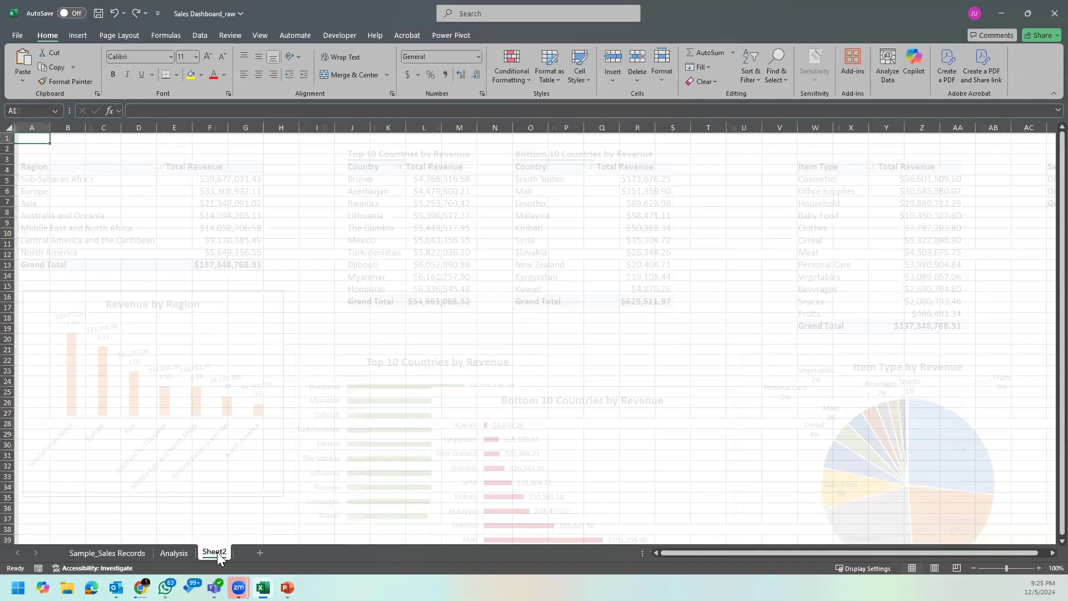
double_click(217, 554)
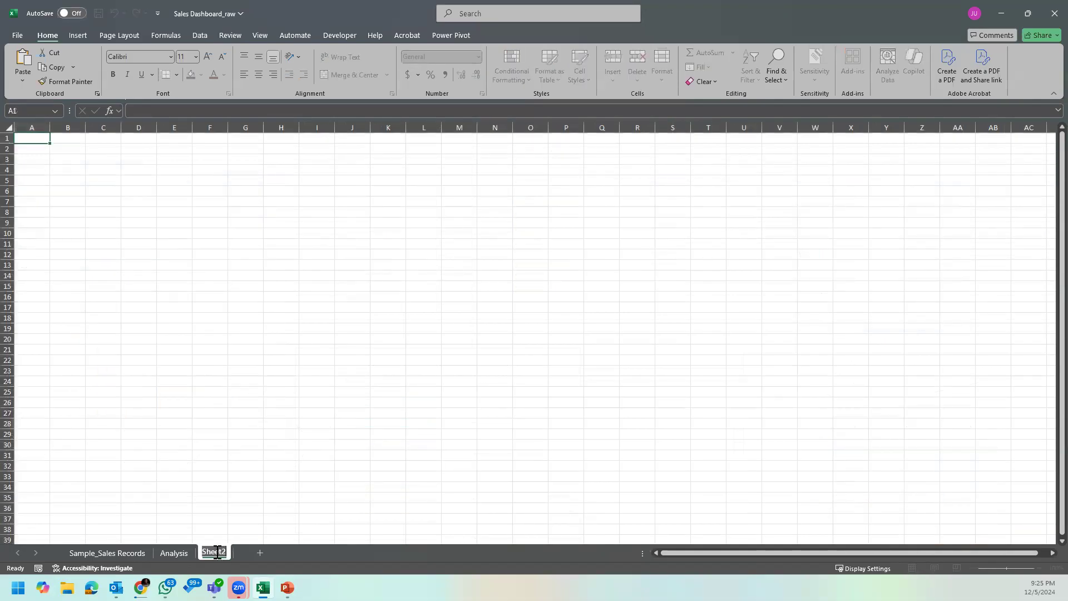
left_click(423, 455)
left_click(316, 391)
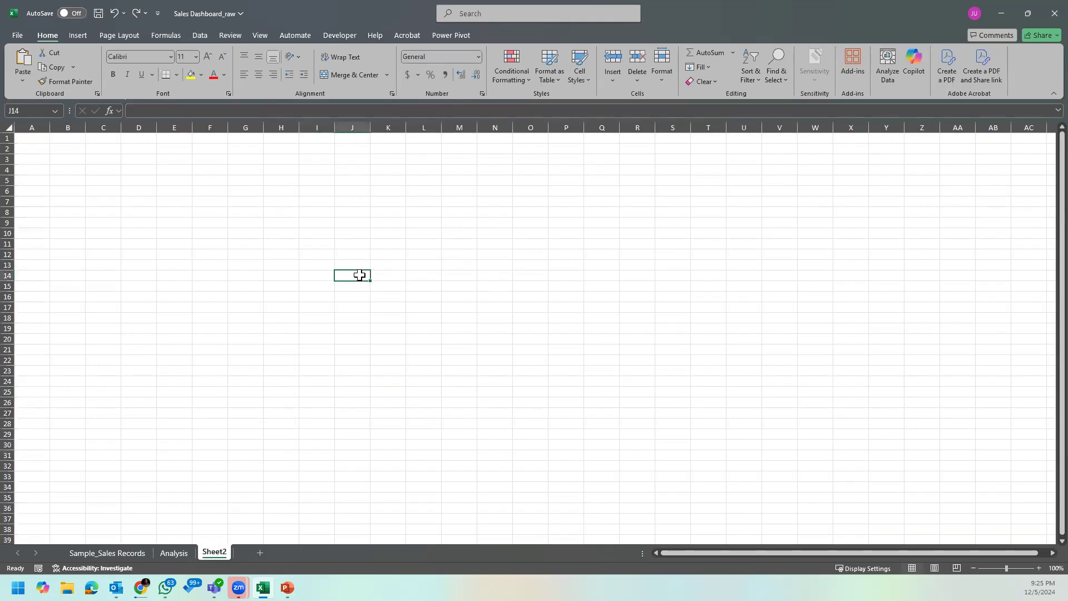
Step: Hide the gridlines on Sheet2
left_click(210, 147)
left_click(254, 36)
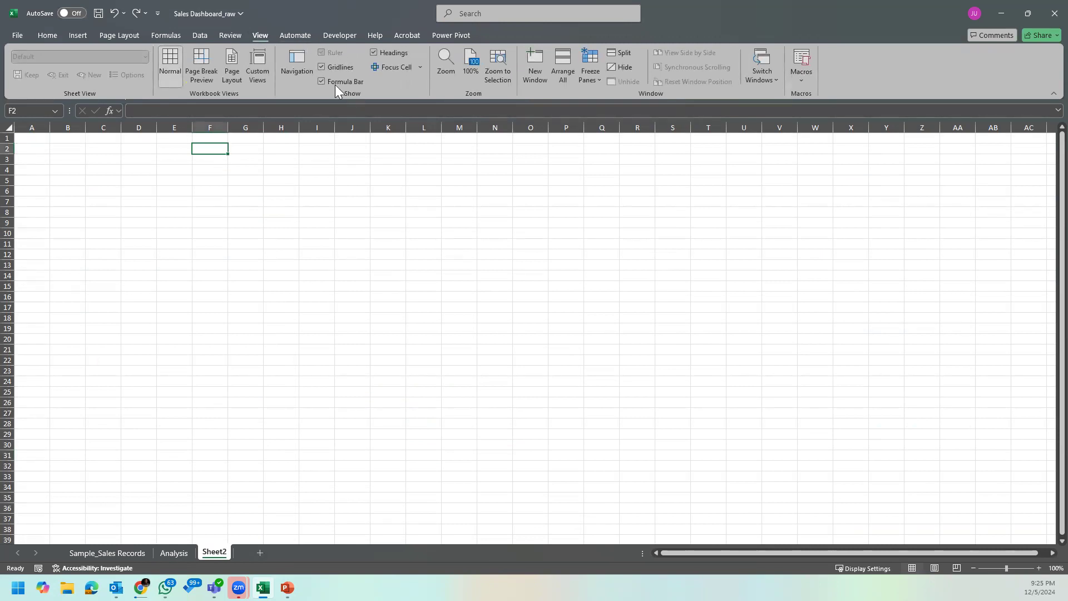
left_click(323, 67)
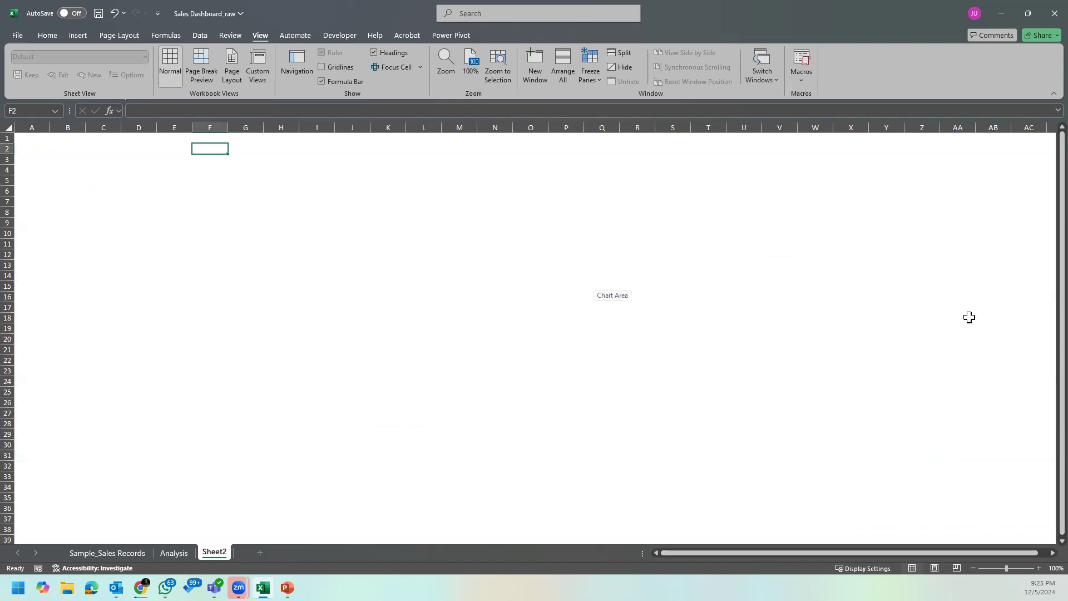
Step: Copy the Revenue by Region chart from the Analysis sheet and paste it into Sheet2 at cell B2
left_click(113, 553)
left_click(173, 553)
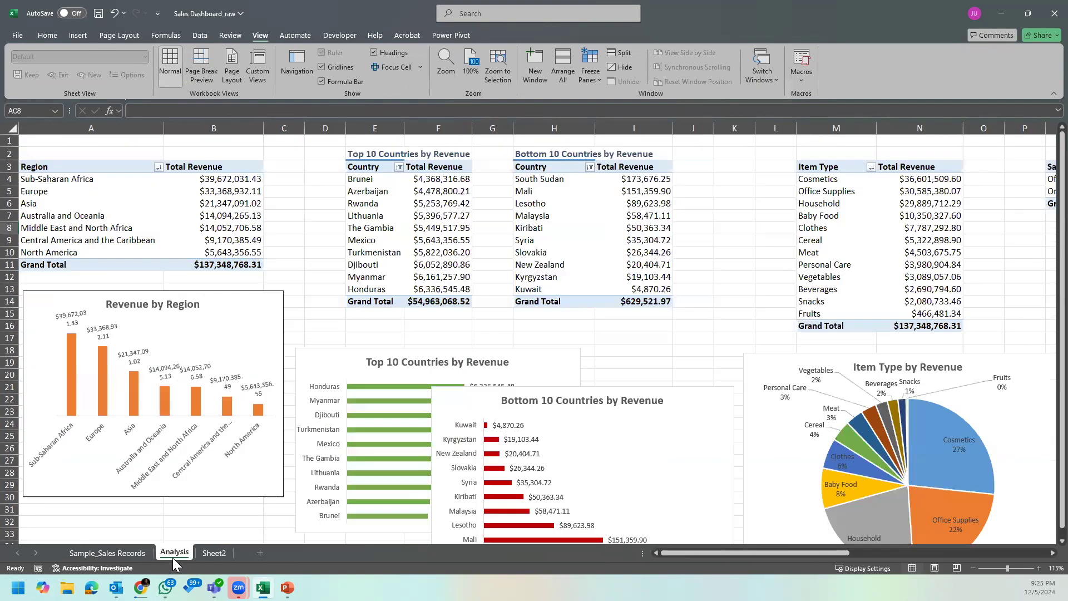
left_click(276, 451)
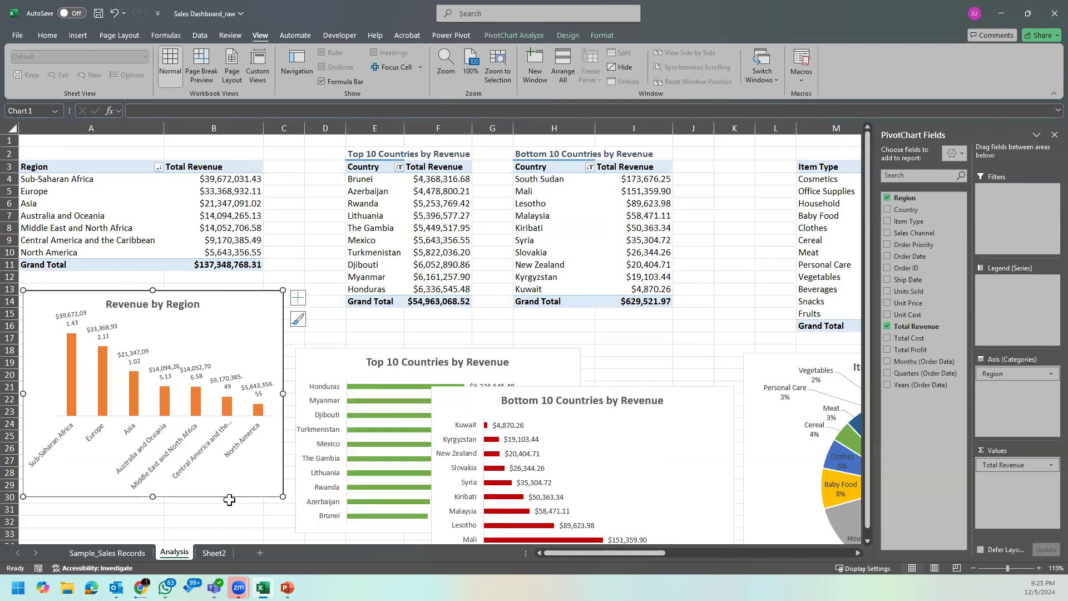
left_click(221, 552)
right_click(53, 150)
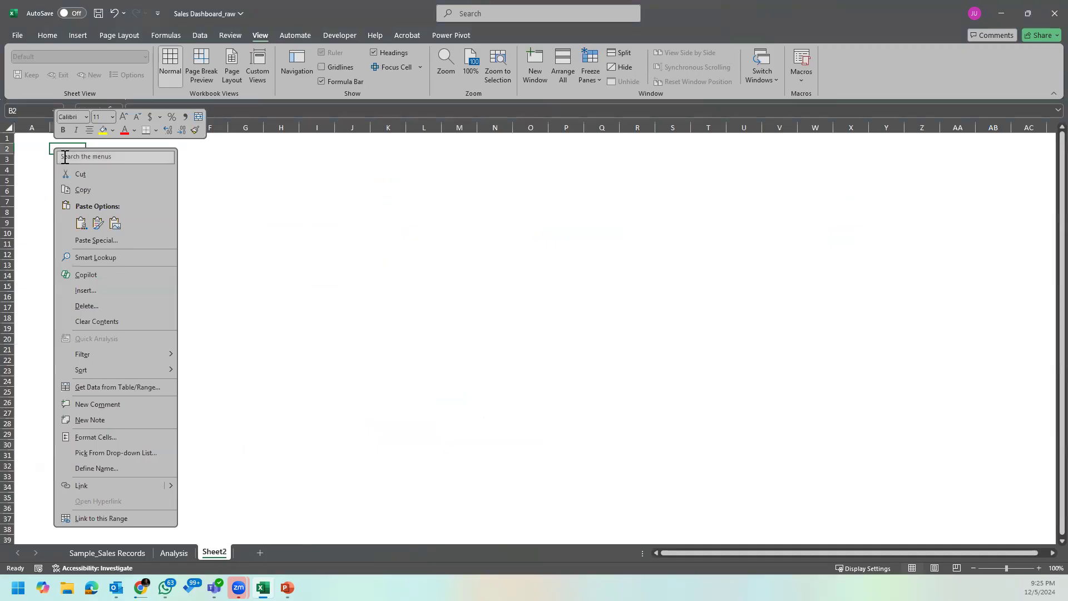
left_click(191, 173)
key("ctrl+v")
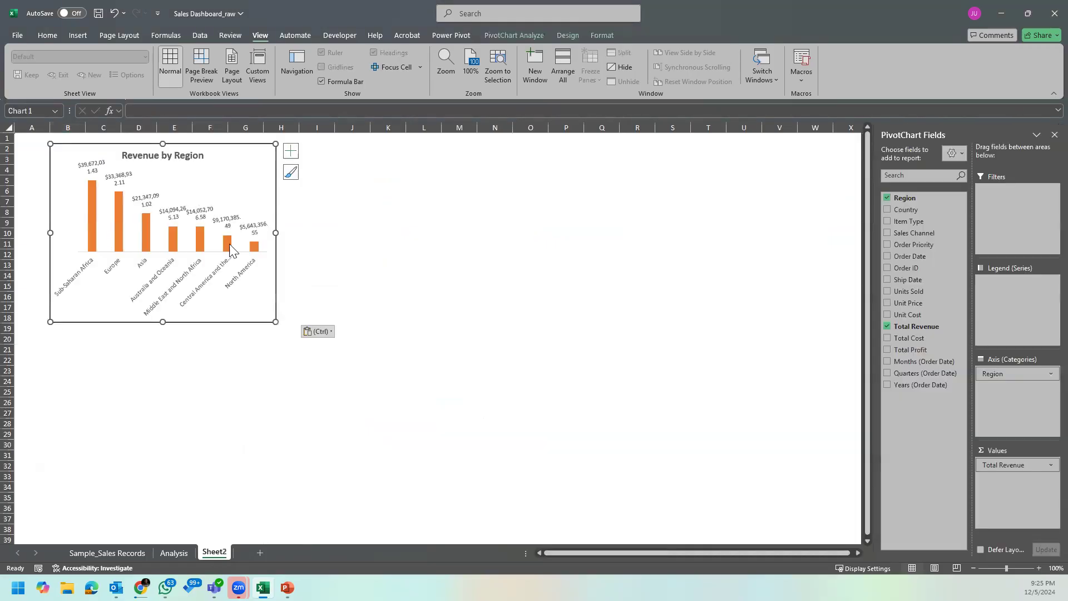
Step: Move the pasted Revenue by Region chart to start in cell A2 and enlarge it to span about columns A to H, down to row 20
left_click_drag(245, 151, 221, 155)
left_click_drag(251, 325, 304, 342)
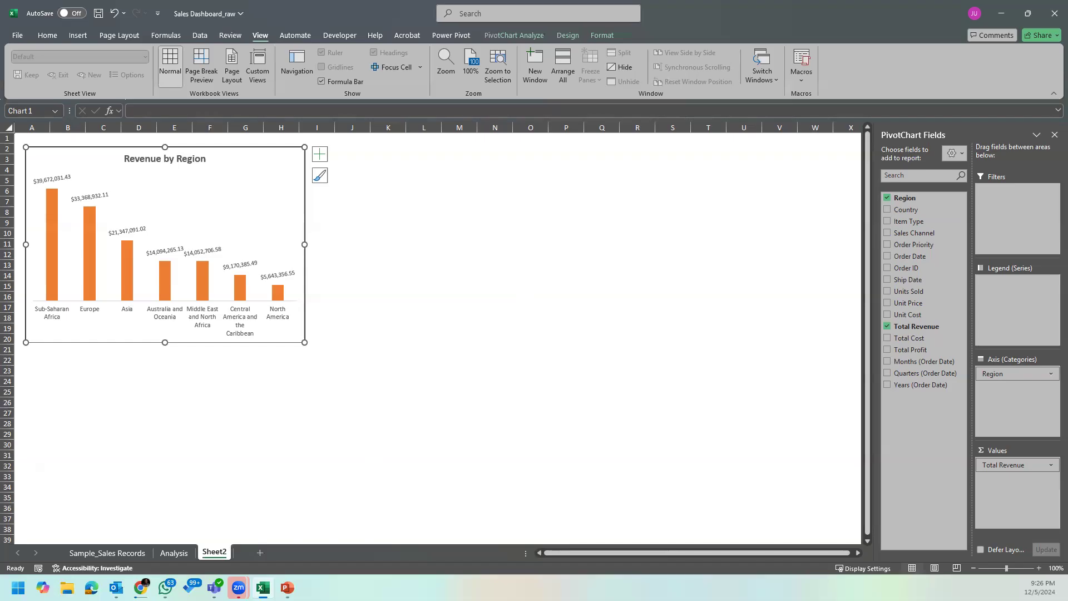
Step: Format the region Total Revenue values in B4:B11 on the Analysis sheet with a custom whole-million dollar format ending in M
key("alt+Tab")
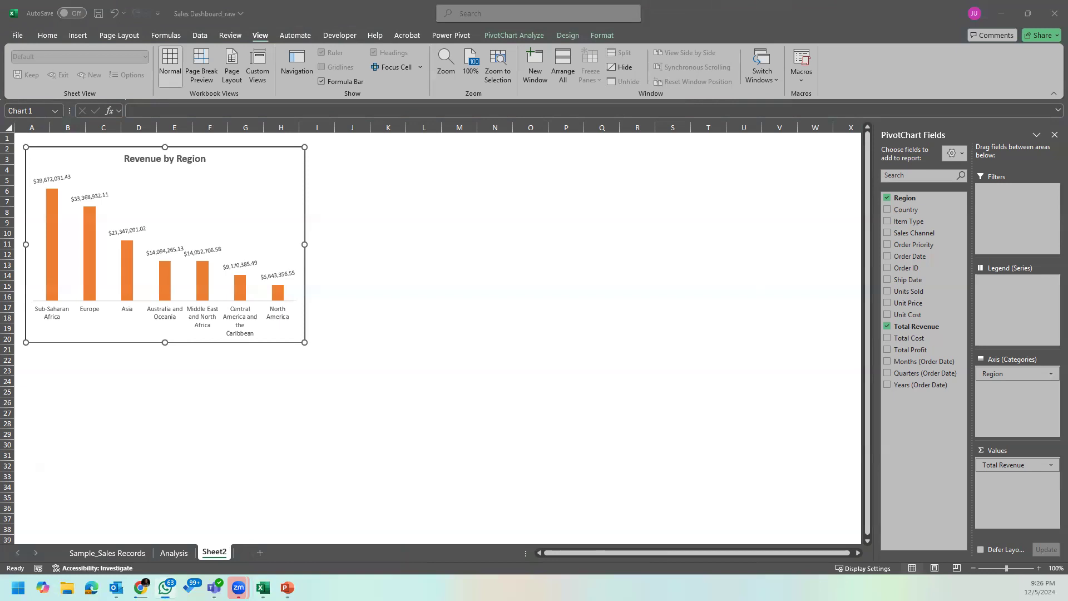
left_click(132, 553)
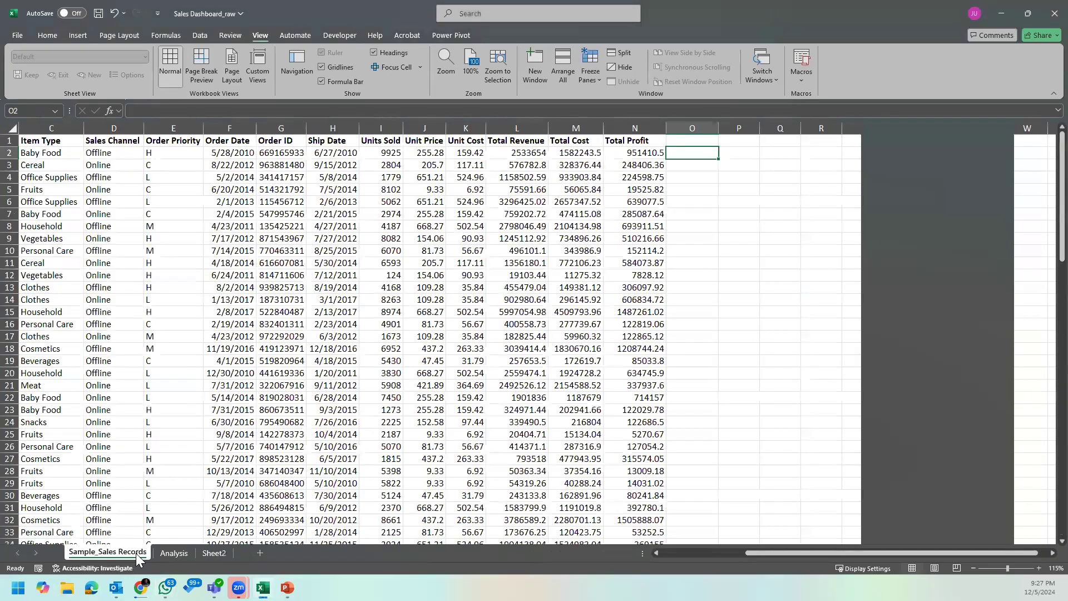
left_click(180, 553)
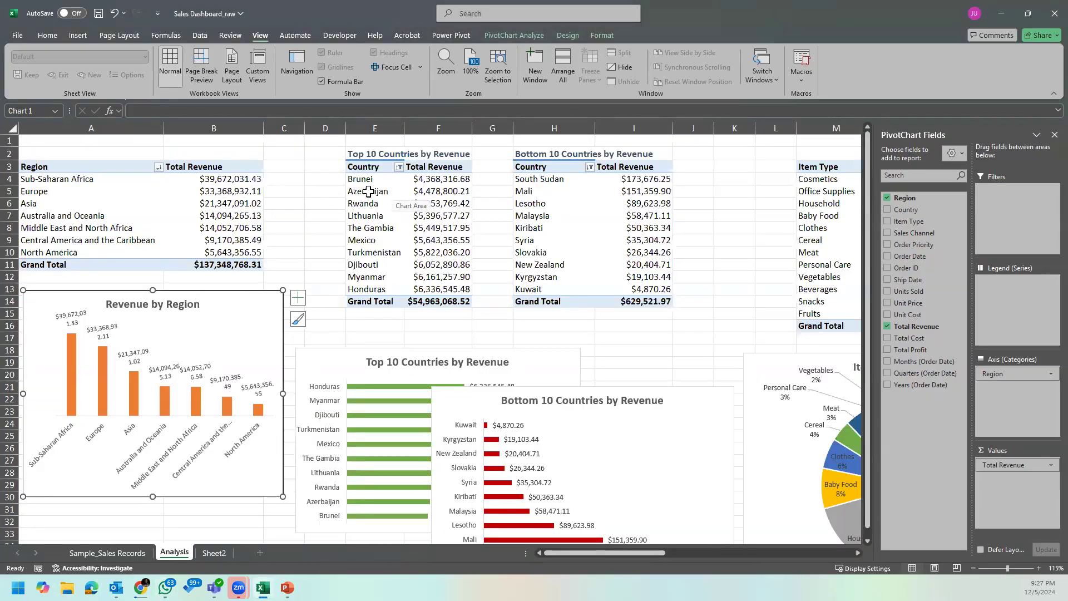
left_click_drag(224, 181, 223, 264)
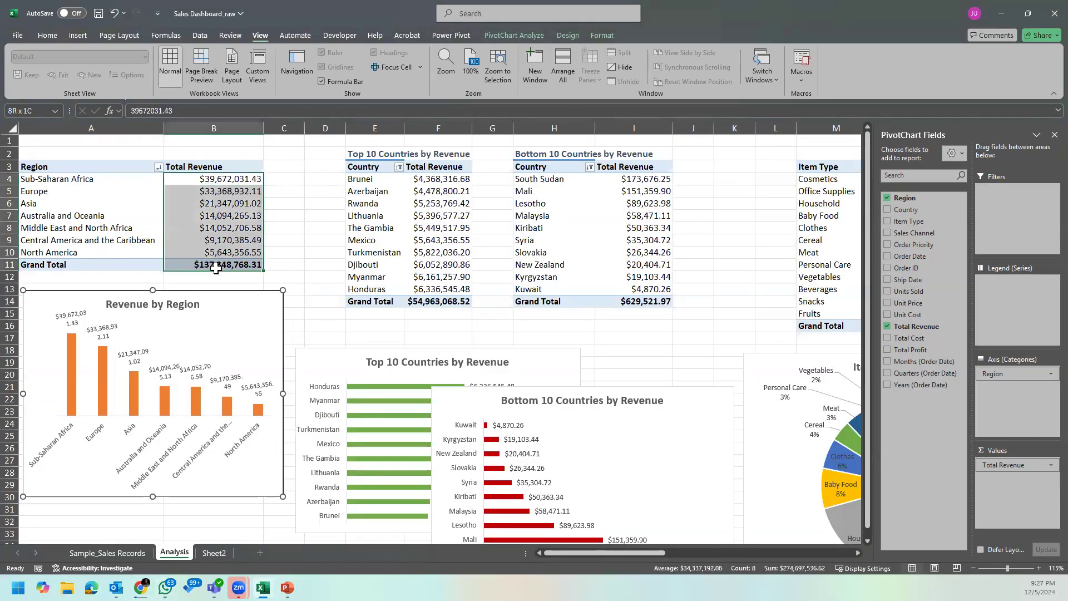
right_click(214, 204)
left_click(262, 243)
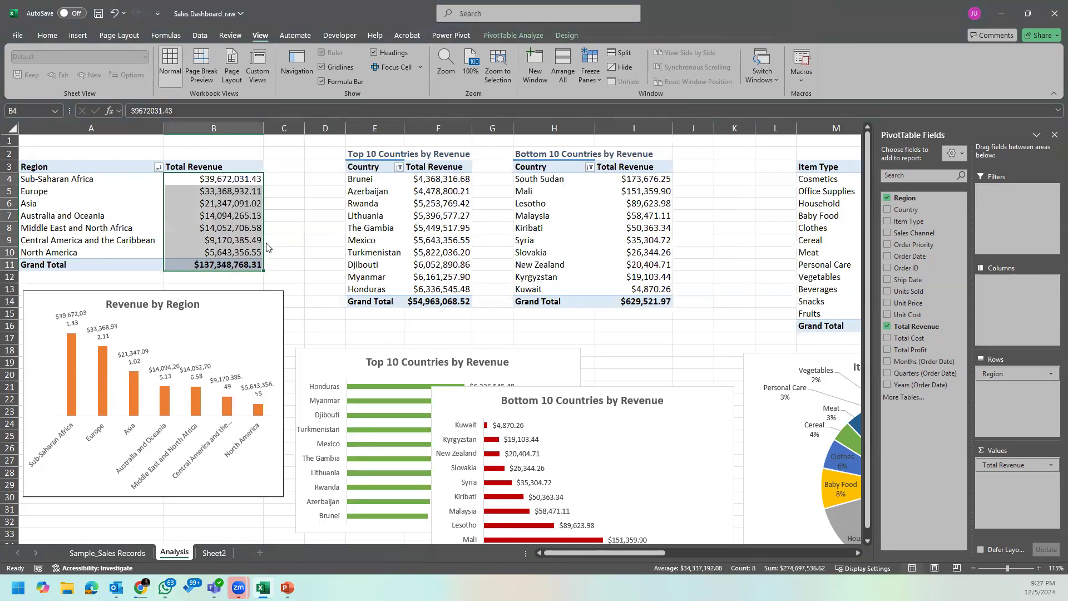
left_click(54, 150)
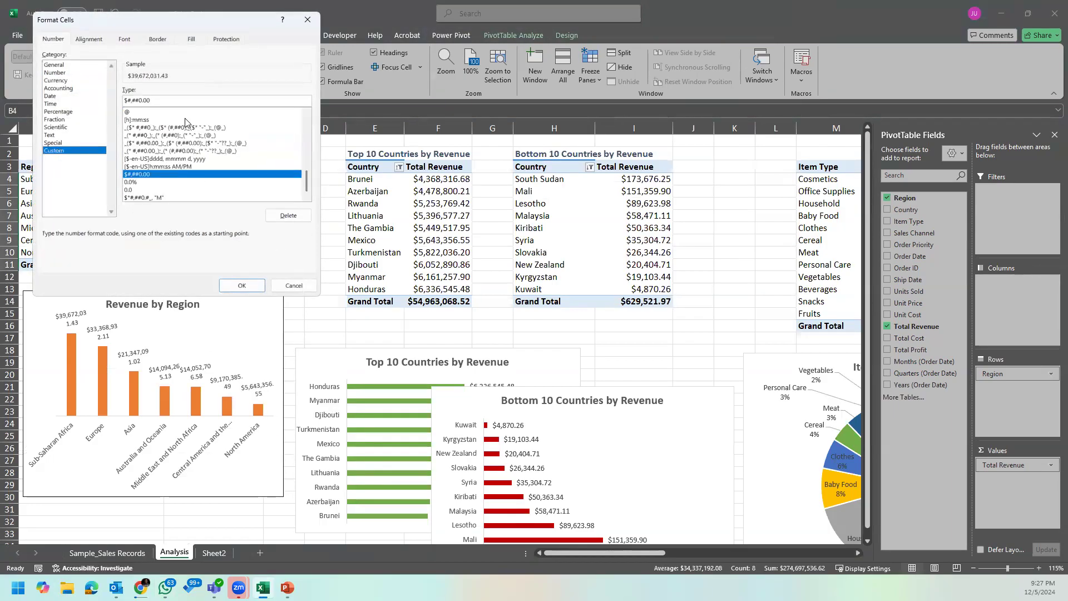
double_click(172, 101)
type("$#,##0,,\"M\"")
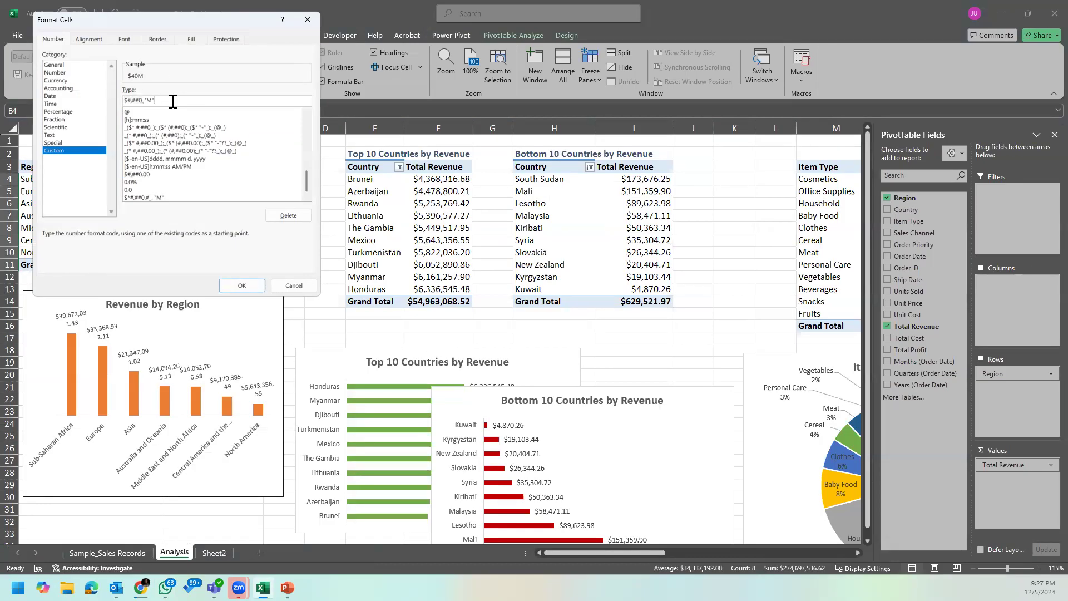
left_click(242, 286)
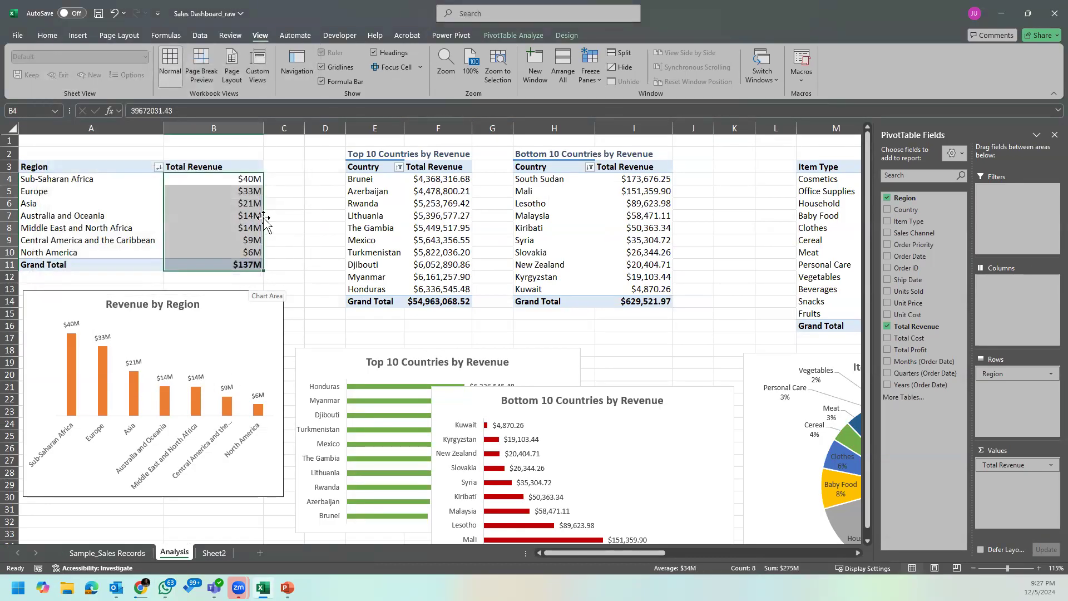
Step: Set the custom angle of the Revenue by Region chart's data labels to 0 degrees on the Analysis sheet
left_click(103, 338)
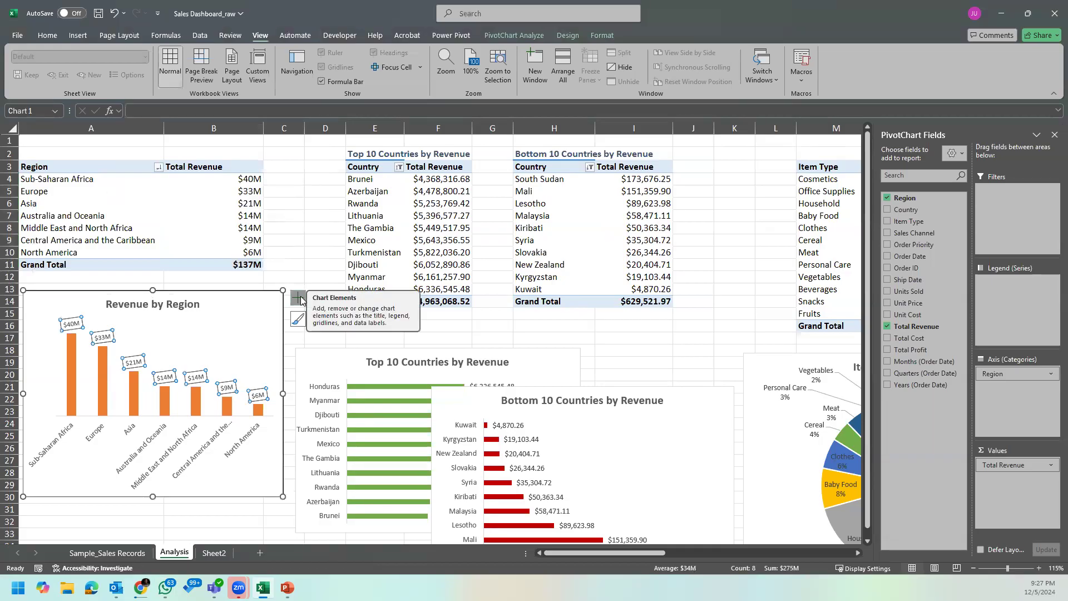
right_click(232, 388)
left_click(304, 526)
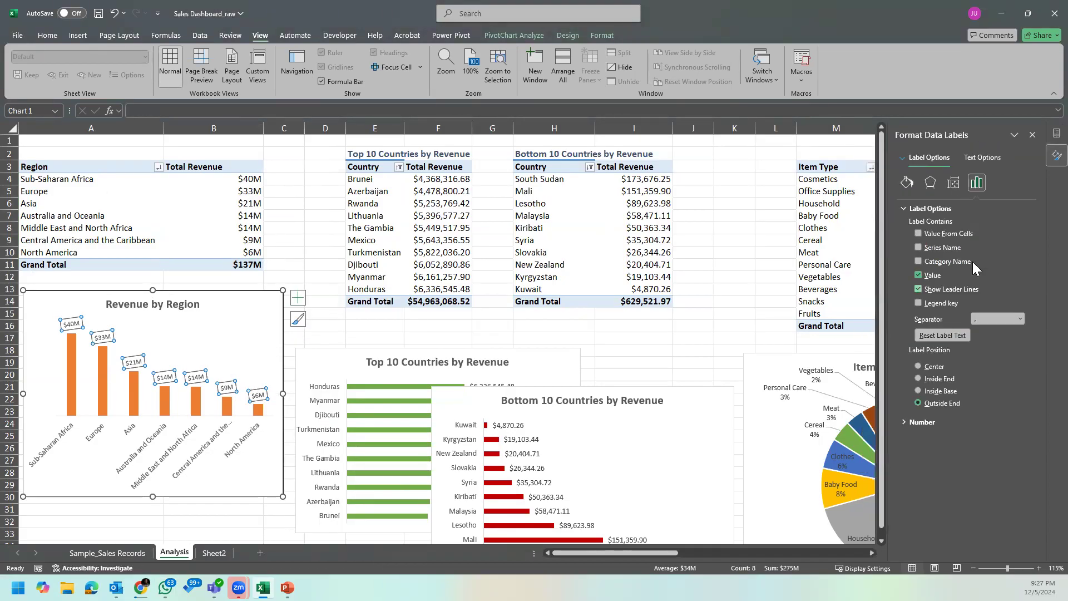
left_click(953, 187)
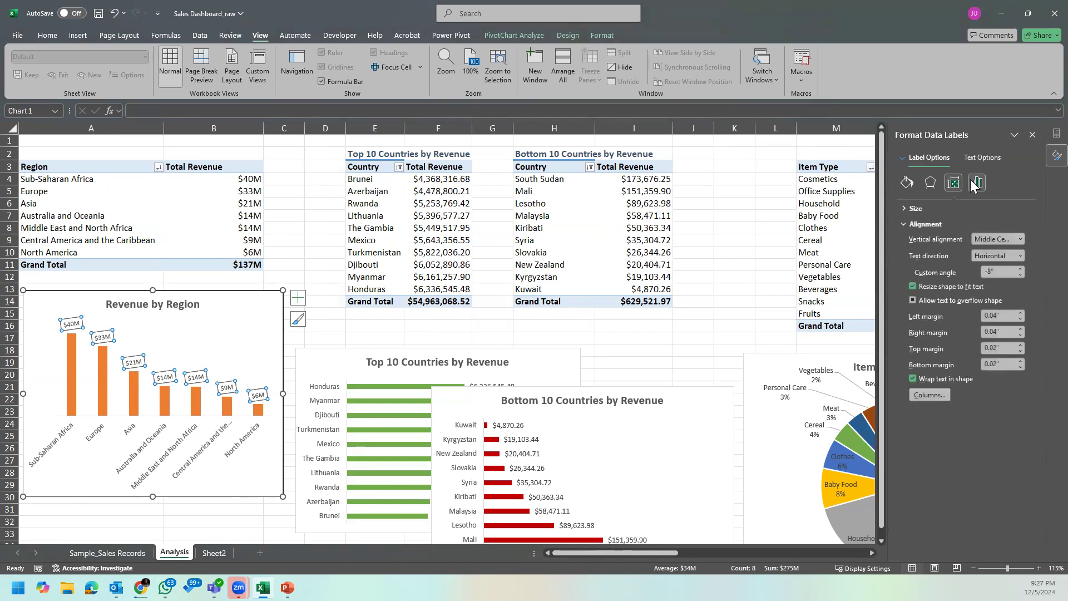
left_click_drag(1006, 272, 931, 286)
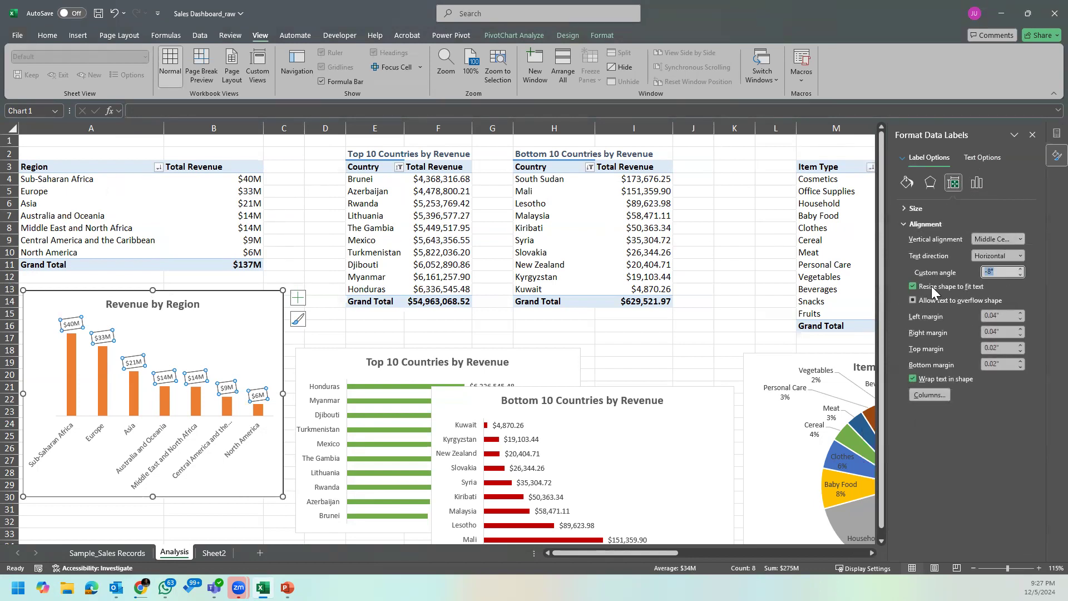
type("0")
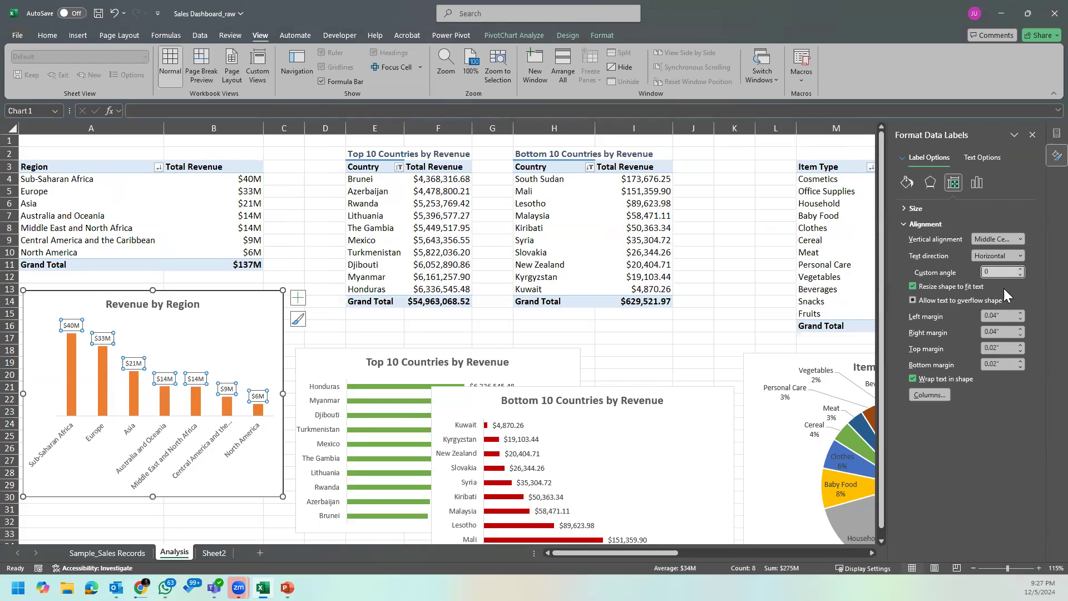
left_click(1032, 134)
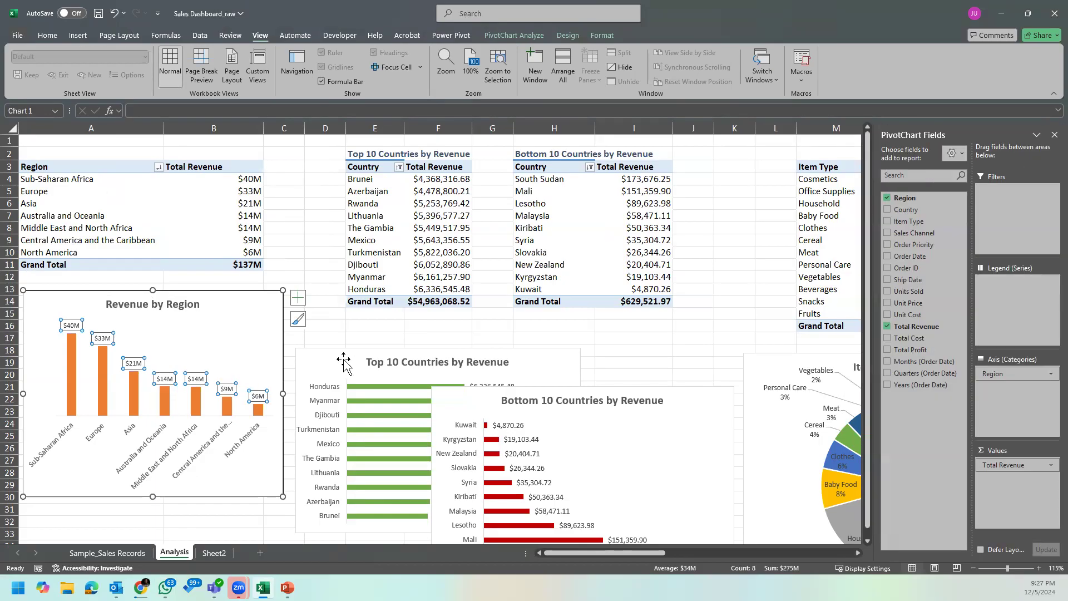
Step: Delete the old copy of the Revenue by Region chart from Sheet2
left_click(312, 359)
left_click(111, 552)
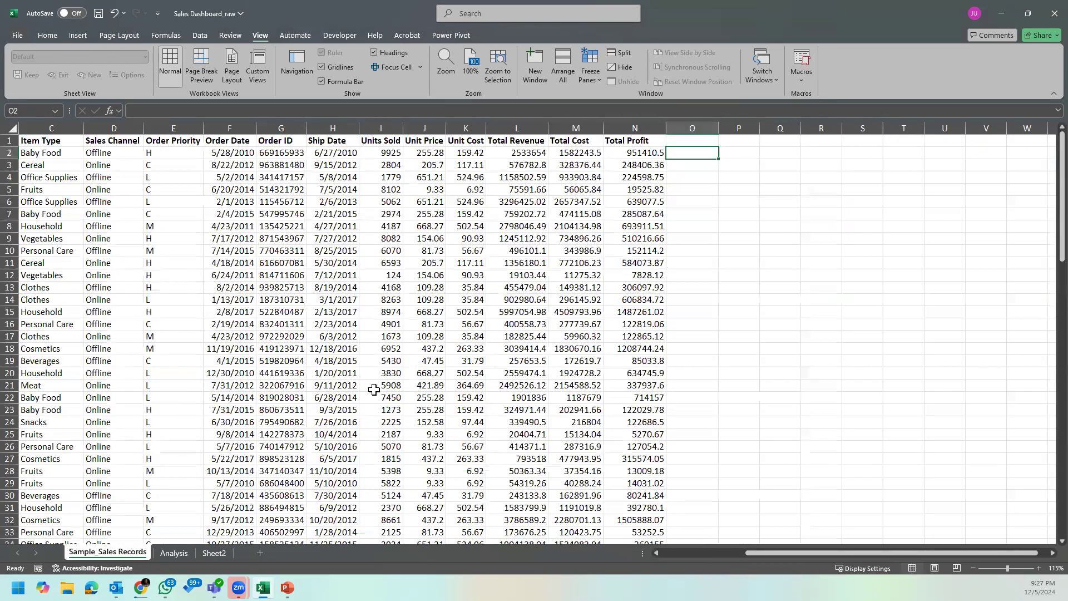
left_click(170, 553)
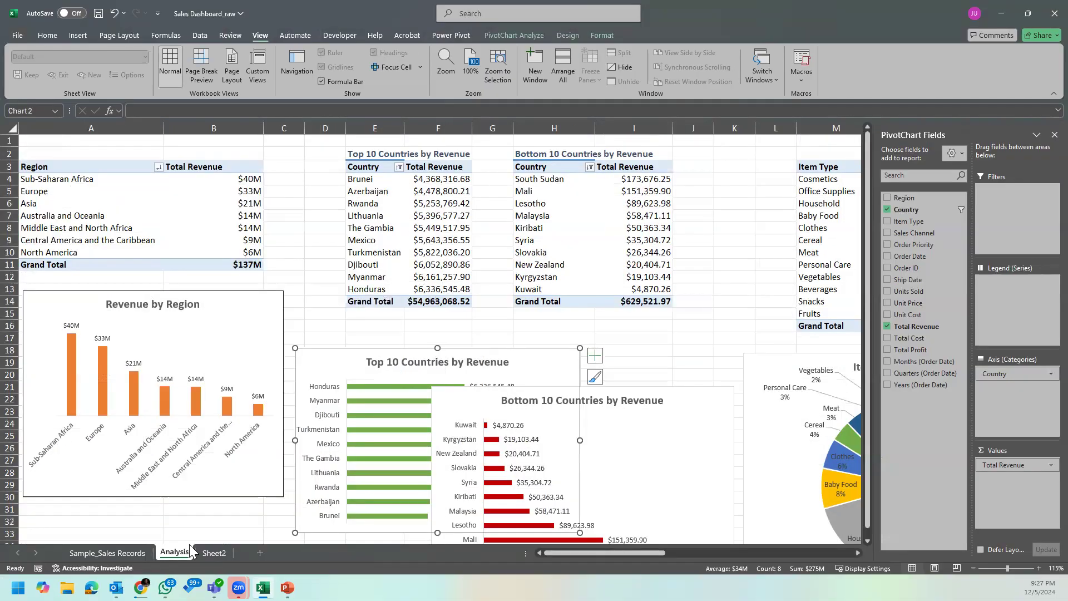
left_click(213, 552)
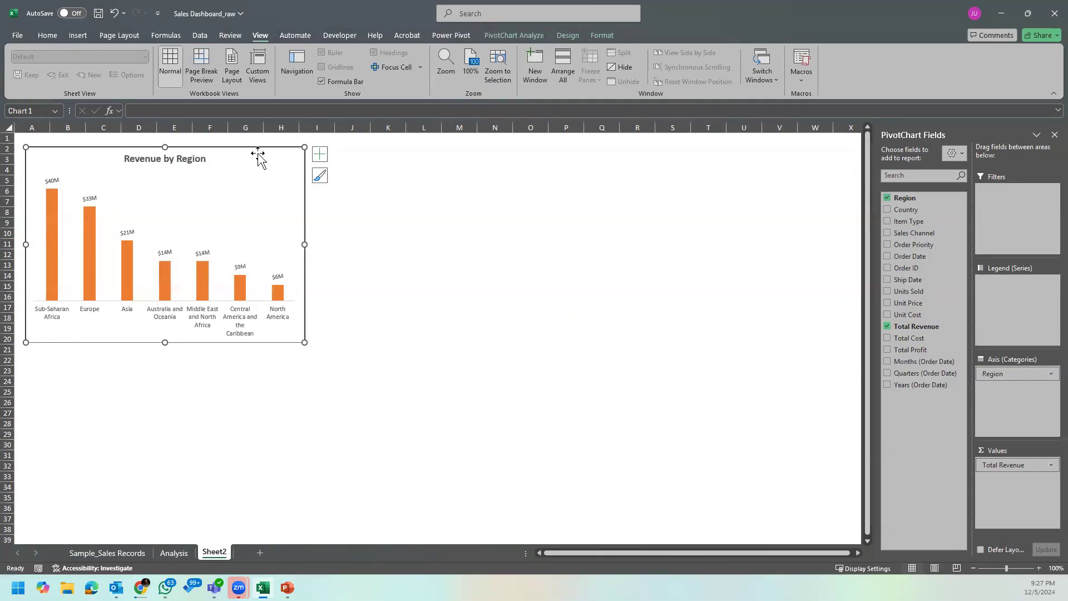
left_click(173, 554)
left_click(214, 553)
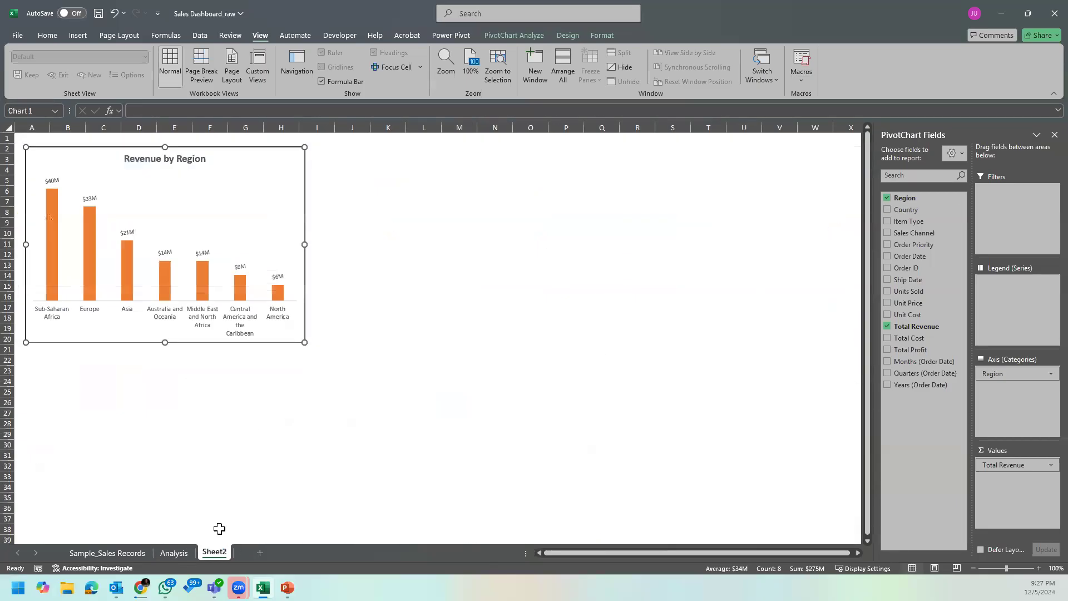
key("Delete")
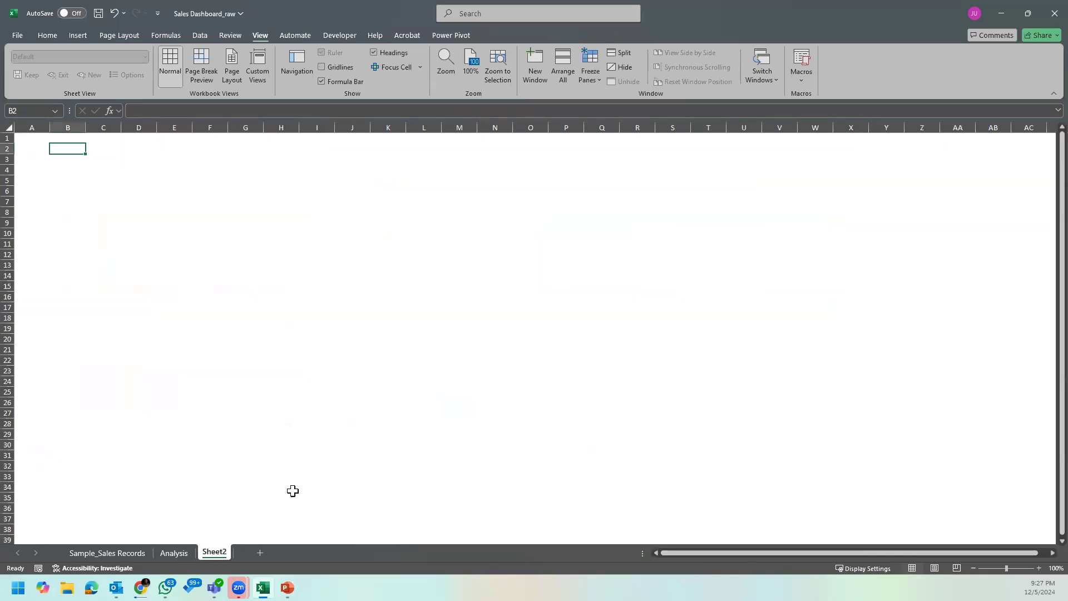
Step: Cut the Revenue by Region chart from Analysis, paste it into Sheet2, and enlarge it across about columns A to I, rows 3 to 22
left_click(174, 554)
left_click(255, 328)
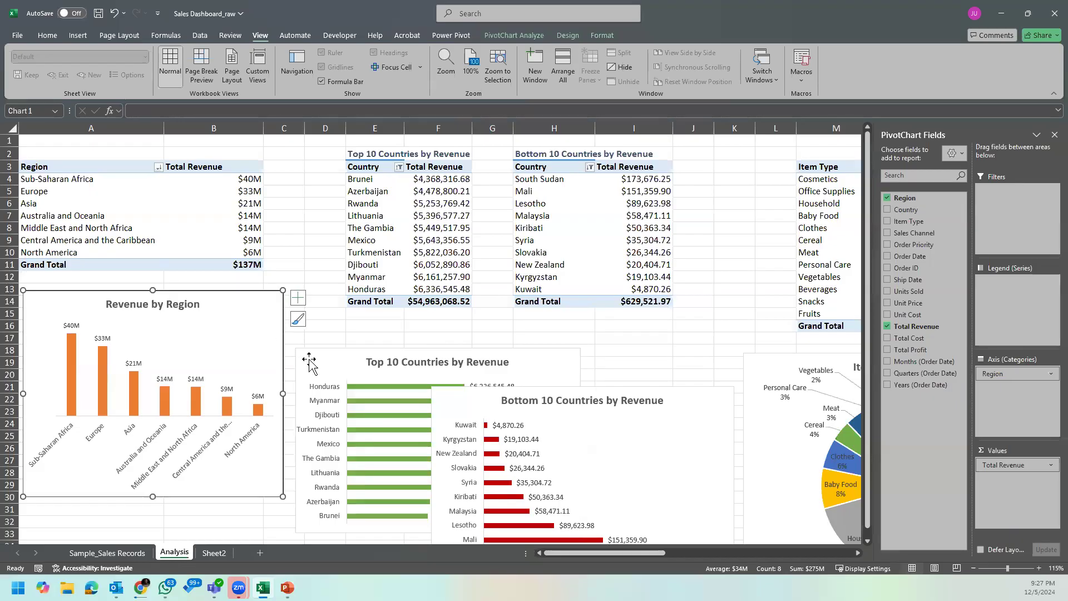
key("Delete")
left_click(215, 552)
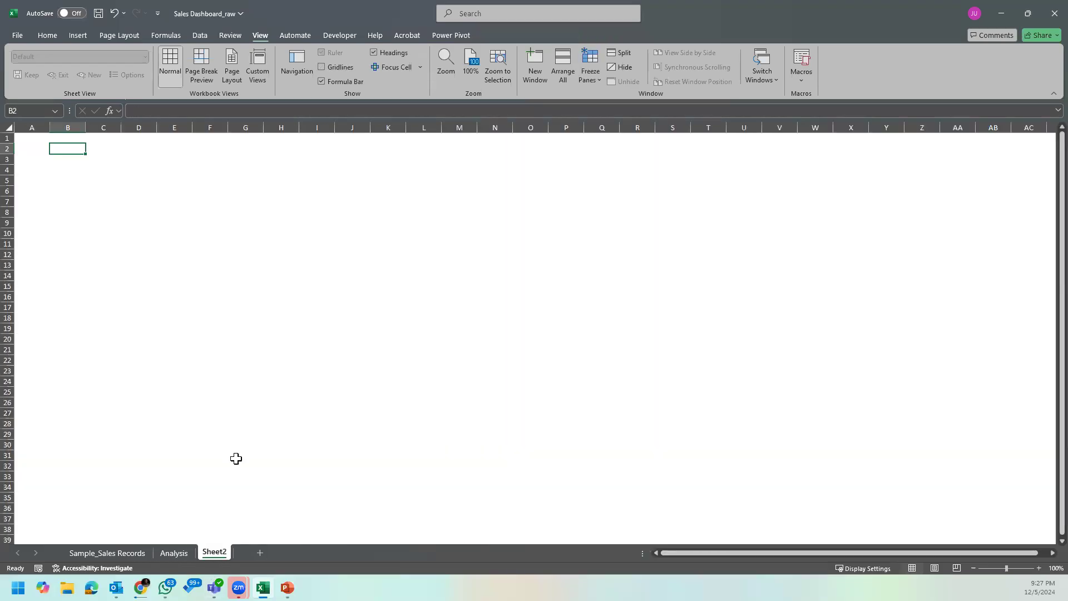
key("ctrl+v")
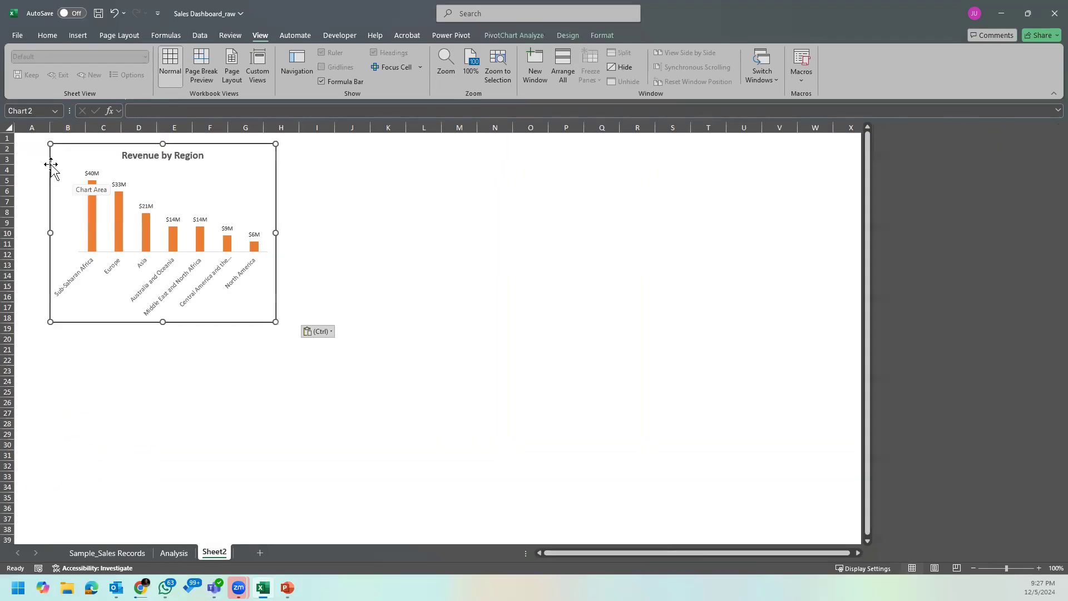
left_click_drag(234, 149, 195, 155)
left_click_drag(248, 331, 324, 366)
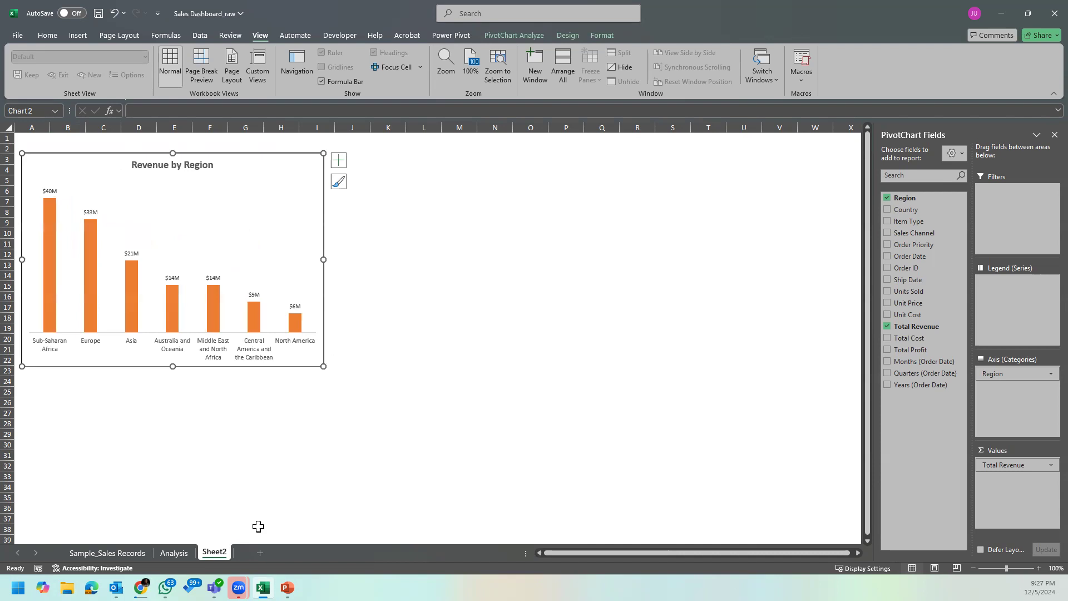
Step: Use Format Painter to copy the millions format from B4 to the Top 10 Countries revenue values in F4:F14 on Analysis
left_click(130, 552)
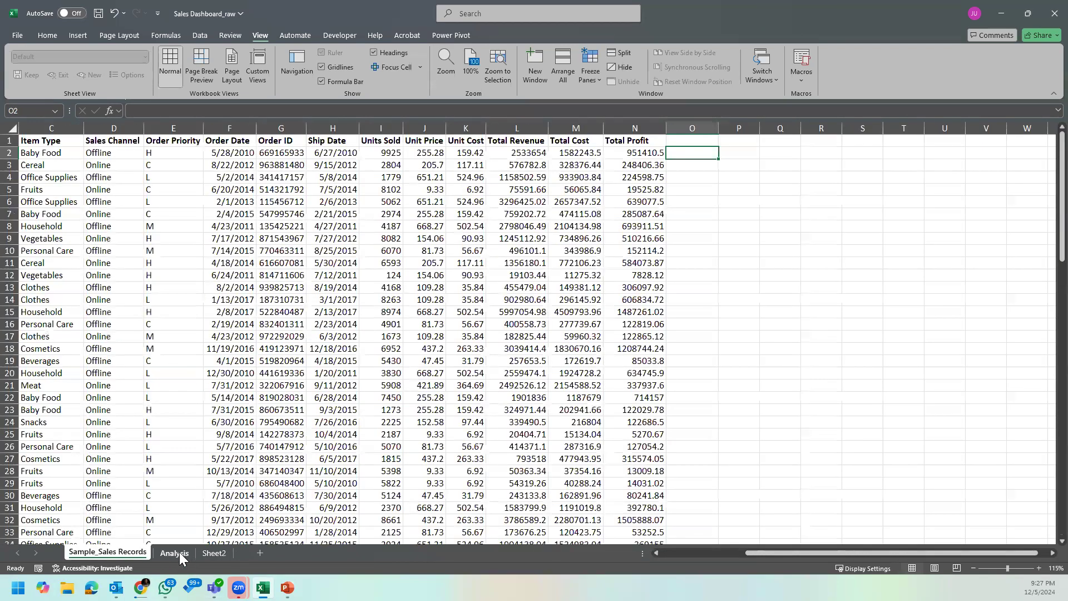
left_click(176, 553)
left_click(232, 362)
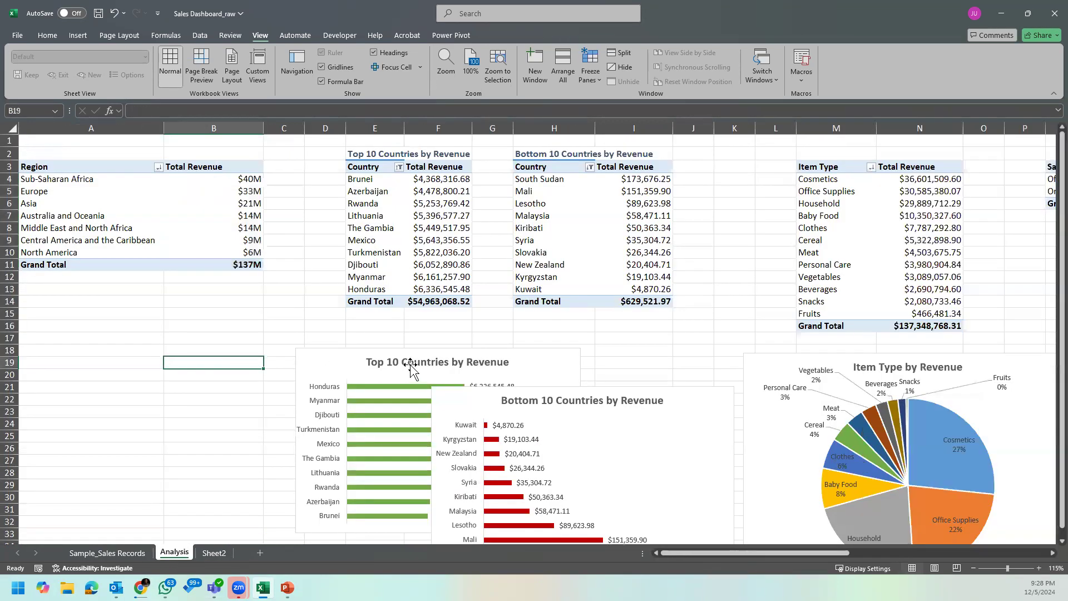
left_click(341, 355)
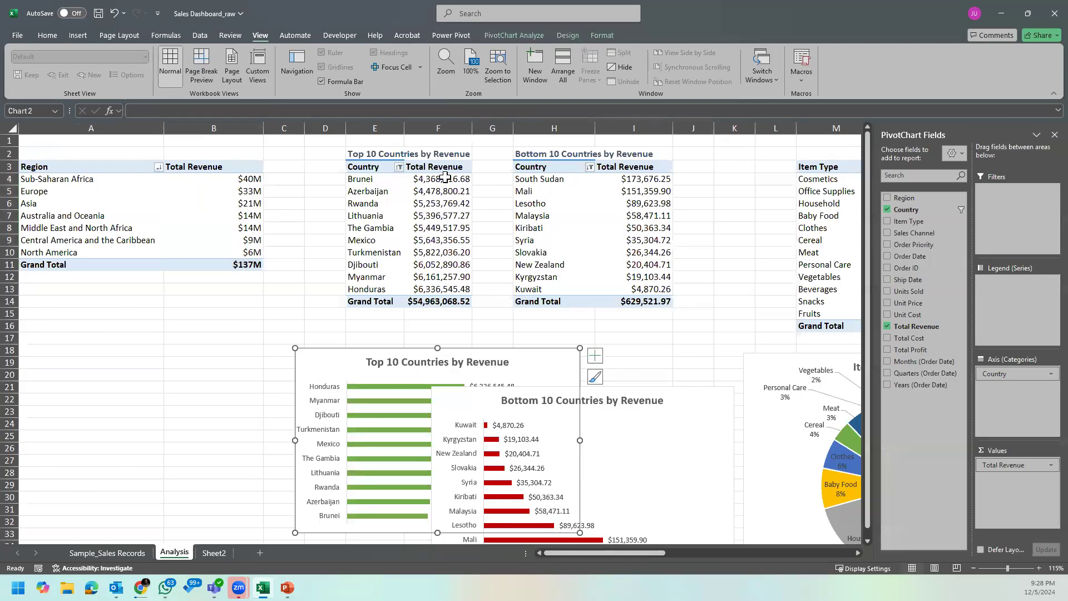
left_click(253, 178)
left_click(47, 35)
left_click(83, 86)
left_click_drag(444, 179, 455, 300)
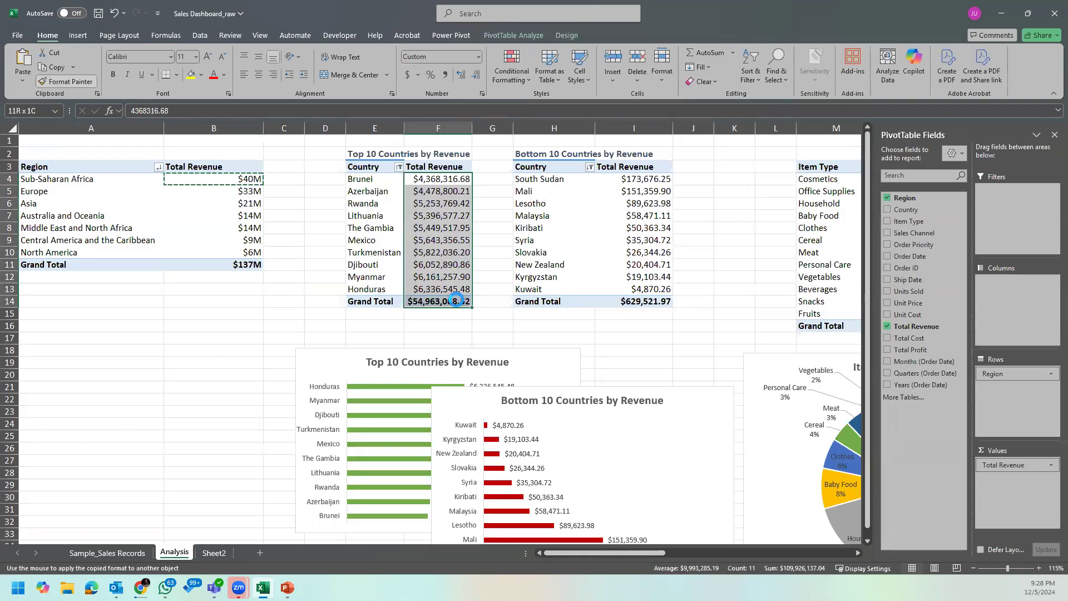
Step: Move the Top 10 Countries chart to Sheet2 beside Revenue by Region, sized across about columns J to P, rows 3 to 22
left_click(539, 364)
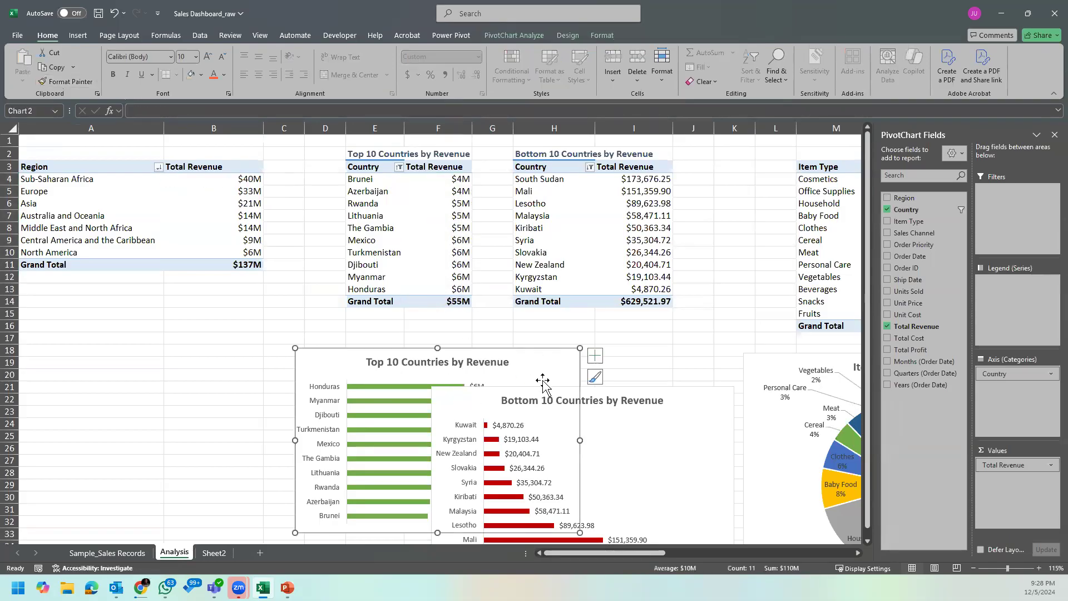
key("Delete")
left_click(139, 553)
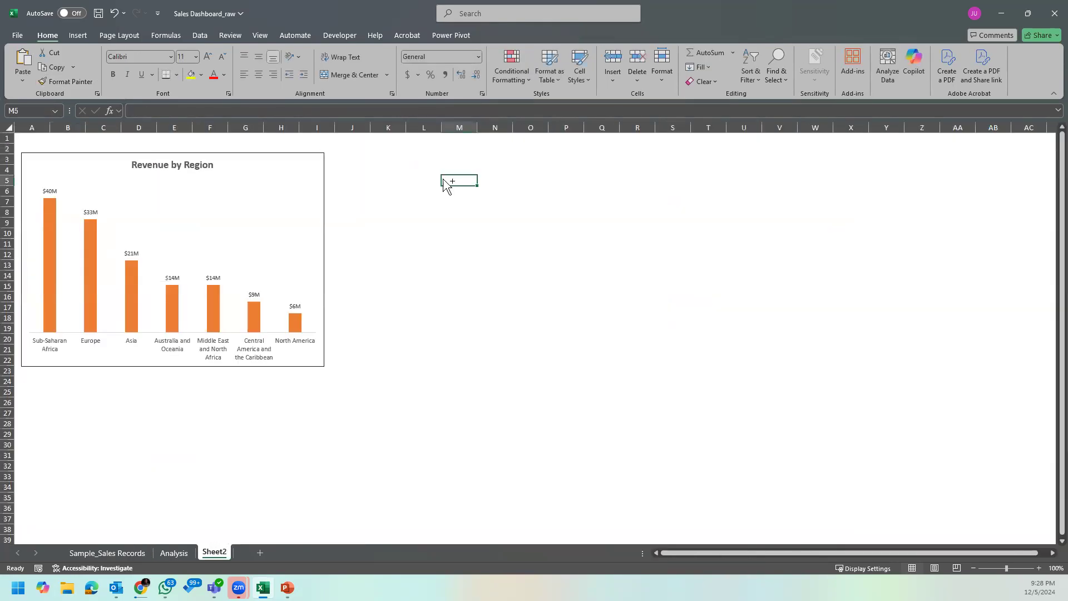
key("ctrl+v")
left_click_drag(620, 178, 508, 157)
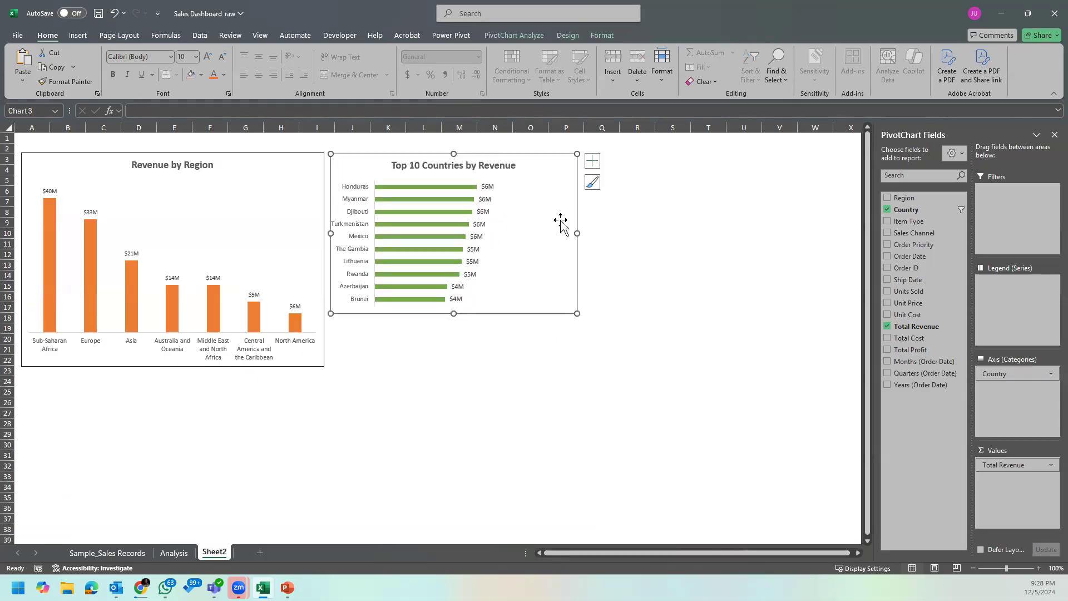
left_click_drag(577, 314, 589, 366)
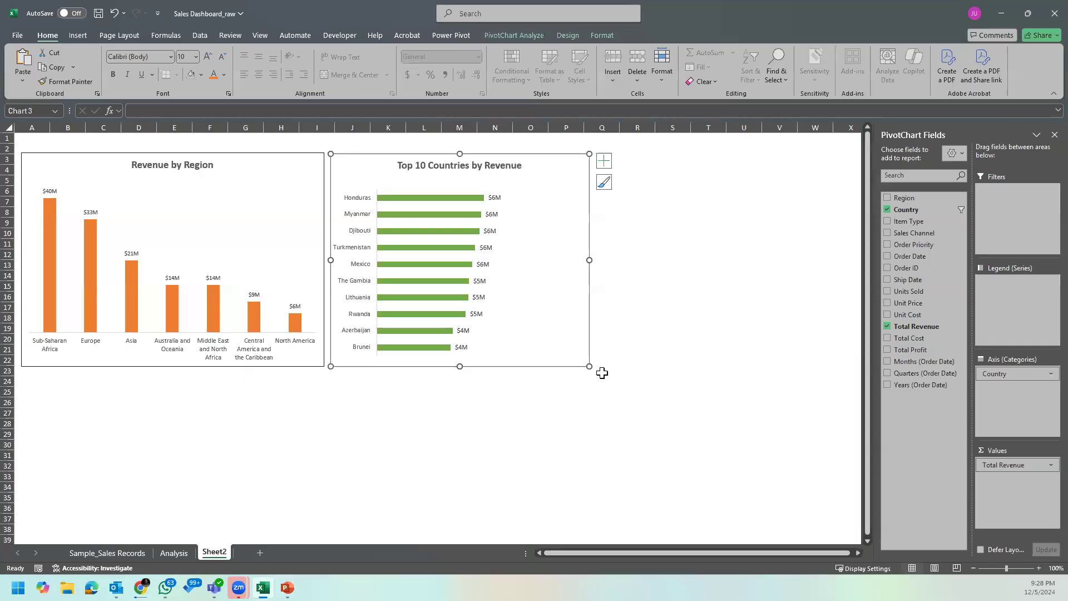
Step: Try copying the millions format from F4 to the Bottom 10 Countries revenue values in I4:I14, and undo it
left_click(175, 553)
left_click(580, 428)
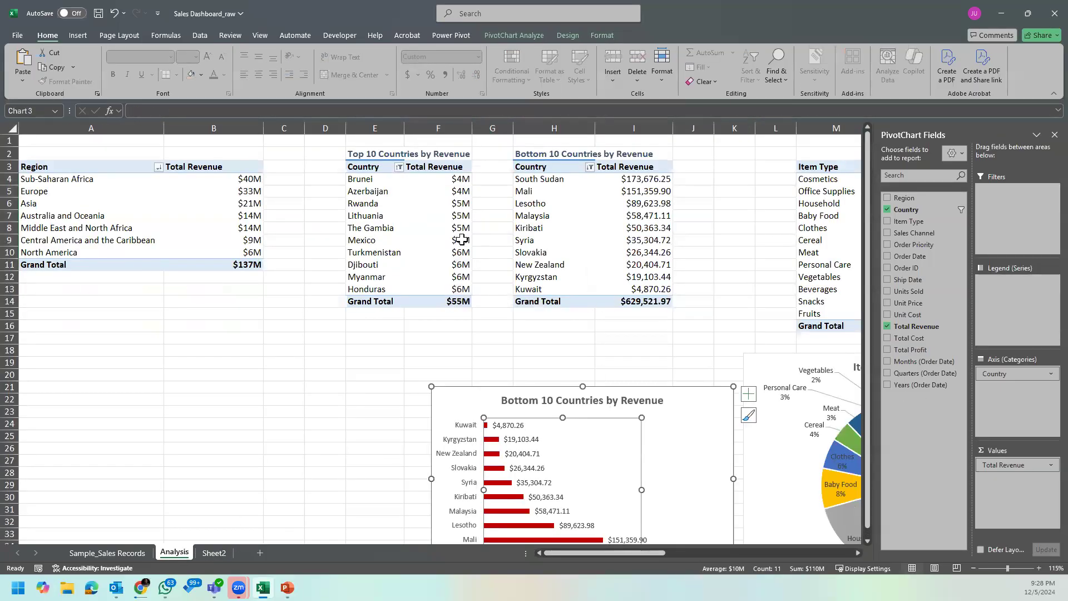
left_click(464, 179)
left_click(65, 81)
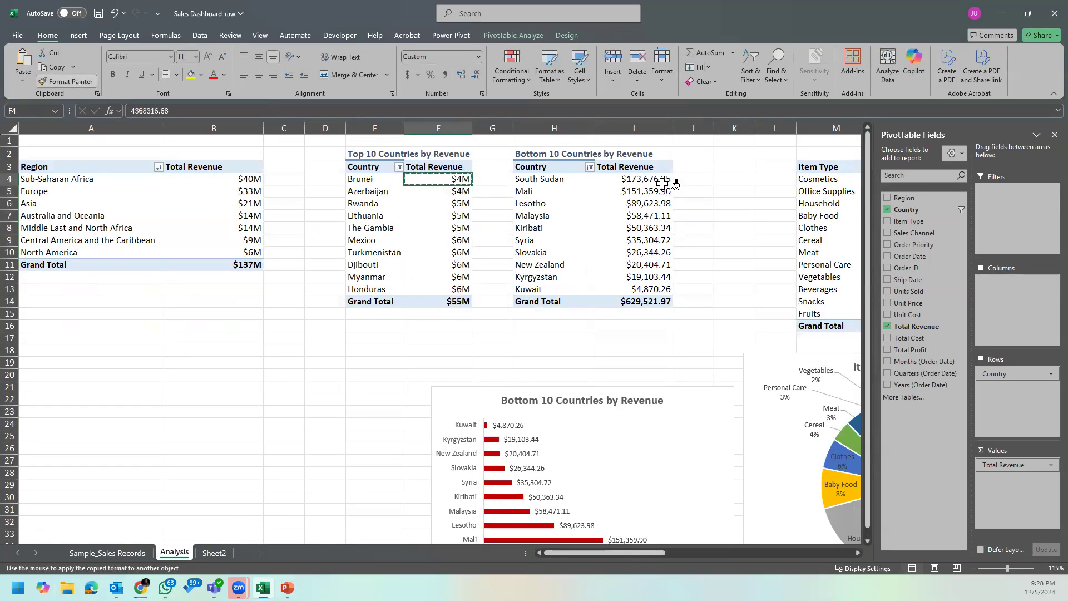
mouse_move(662, 178)
left_mouse_down()
mouse_move(652, 282)
mouse_move(668, 303)
left_mouse_up()
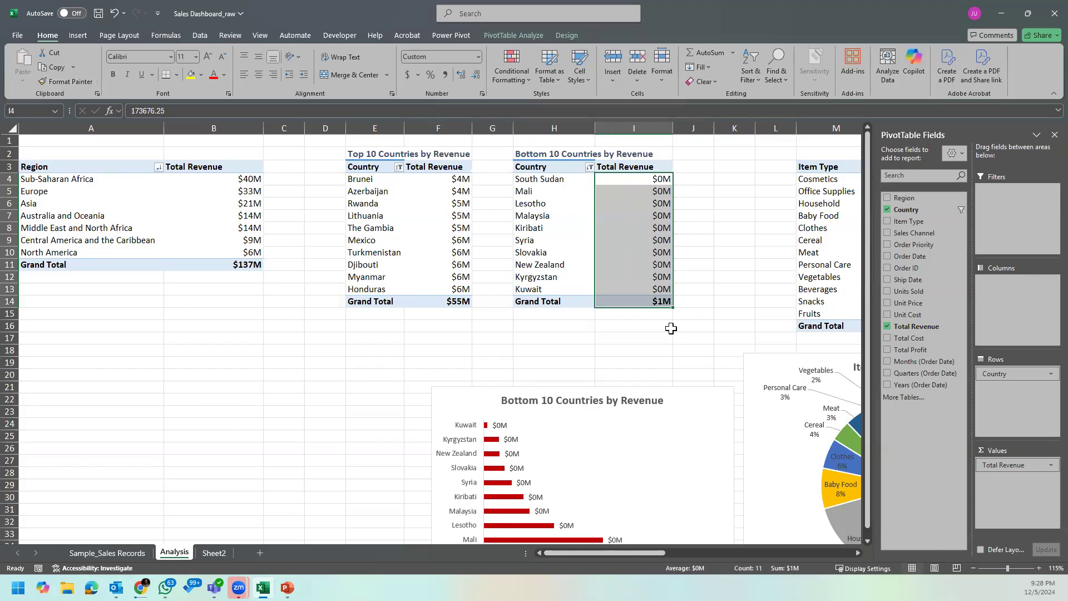
key("ctrl+z")
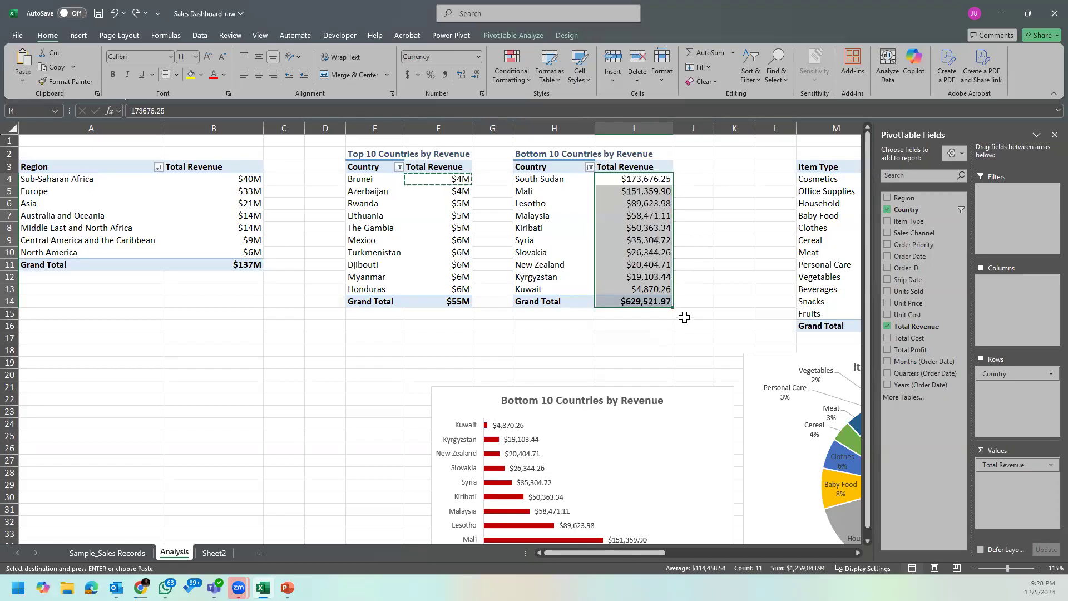
key("Escape")
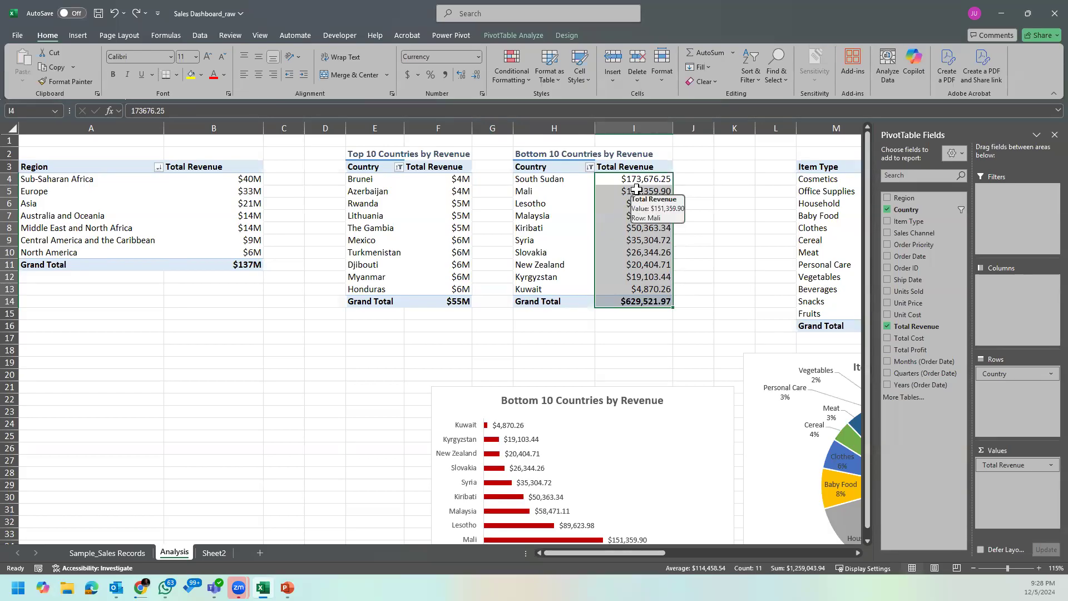
Step: Try the custom number format $#,##0,"M" on the Bottom 10 Countries revenue values in I4:I14, and undo it
left_click_drag(643, 179, 652, 304)
right_click(642, 185)
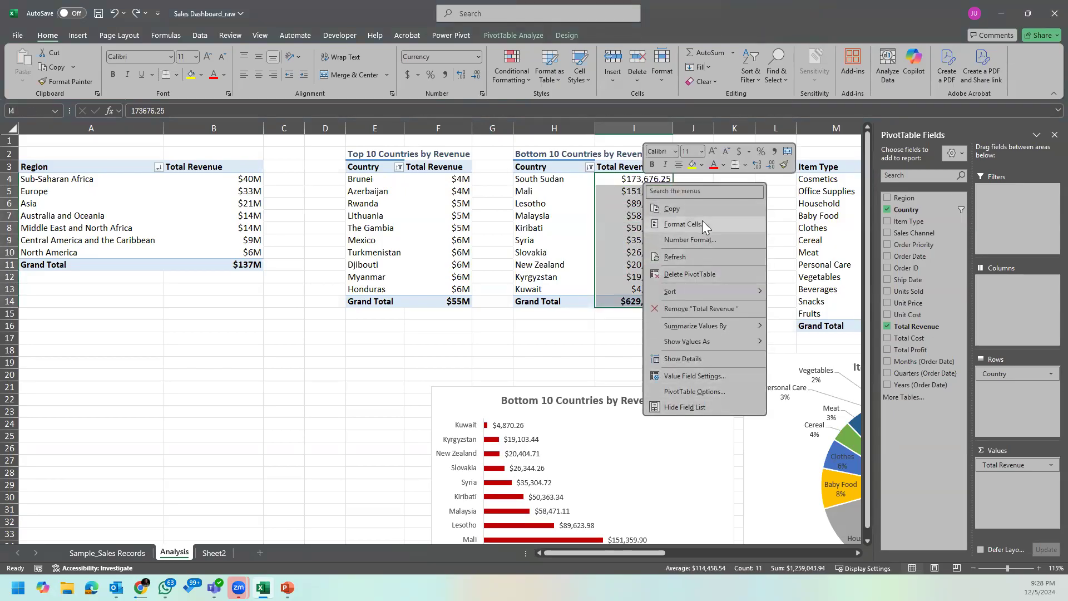
left_click(701, 219)
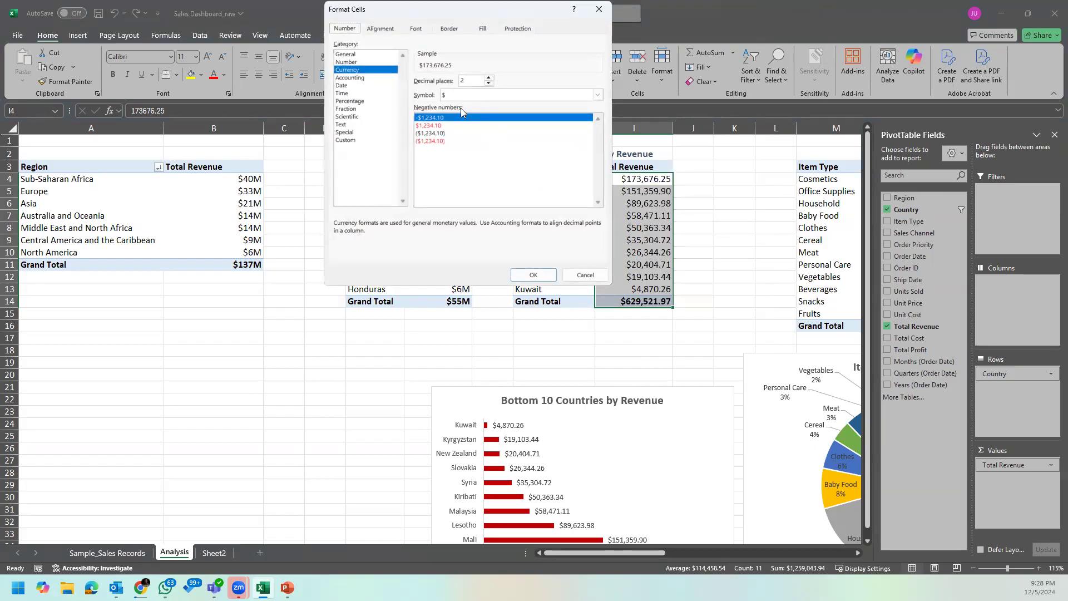
left_click(346, 139)
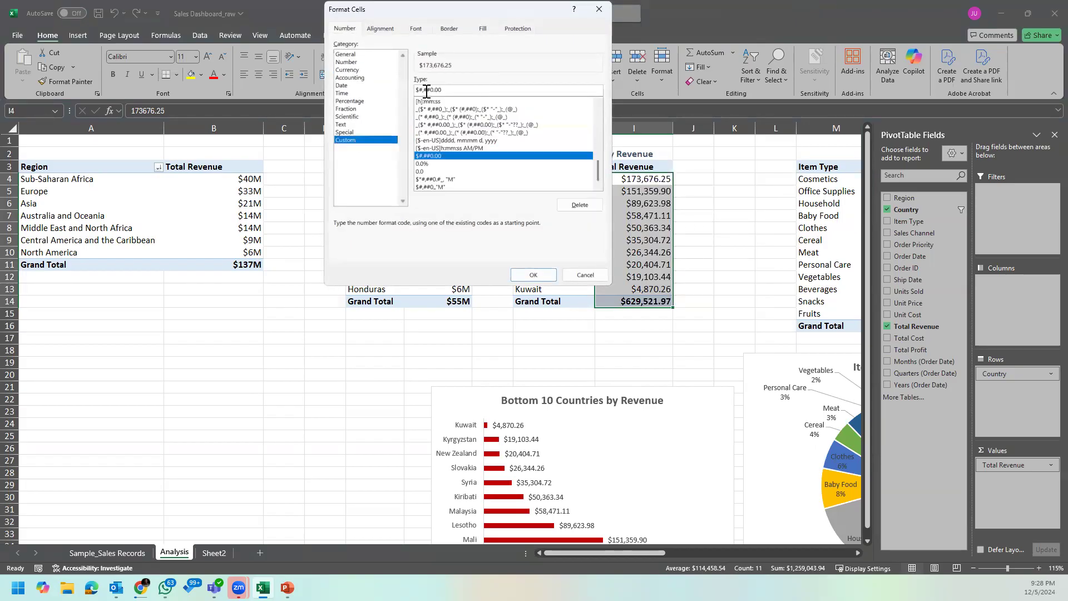
left_click(463, 186)
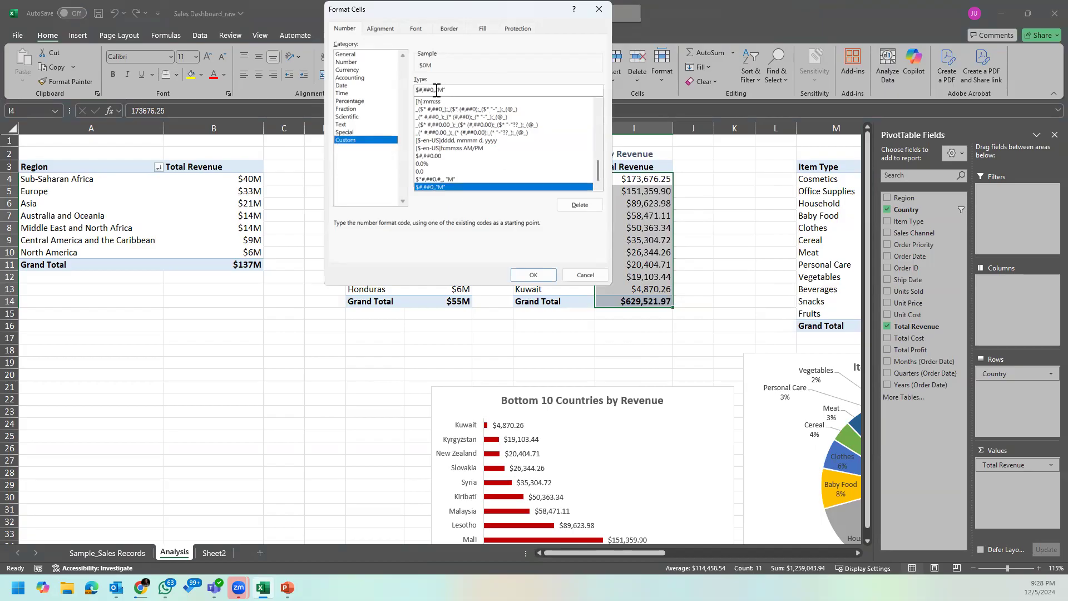
key("BackSpace")
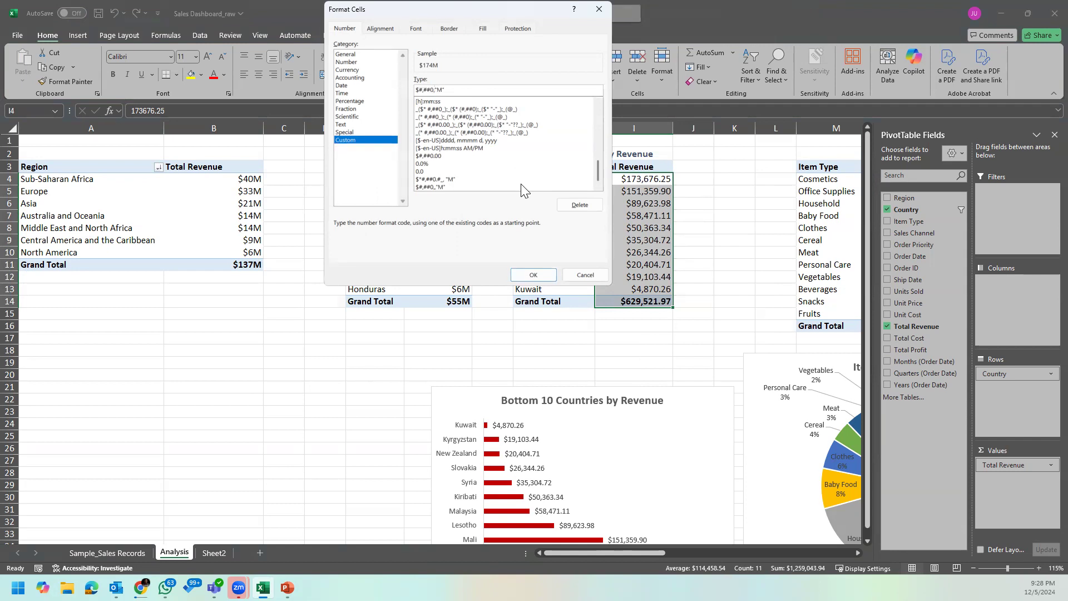
left_click(532, 275)
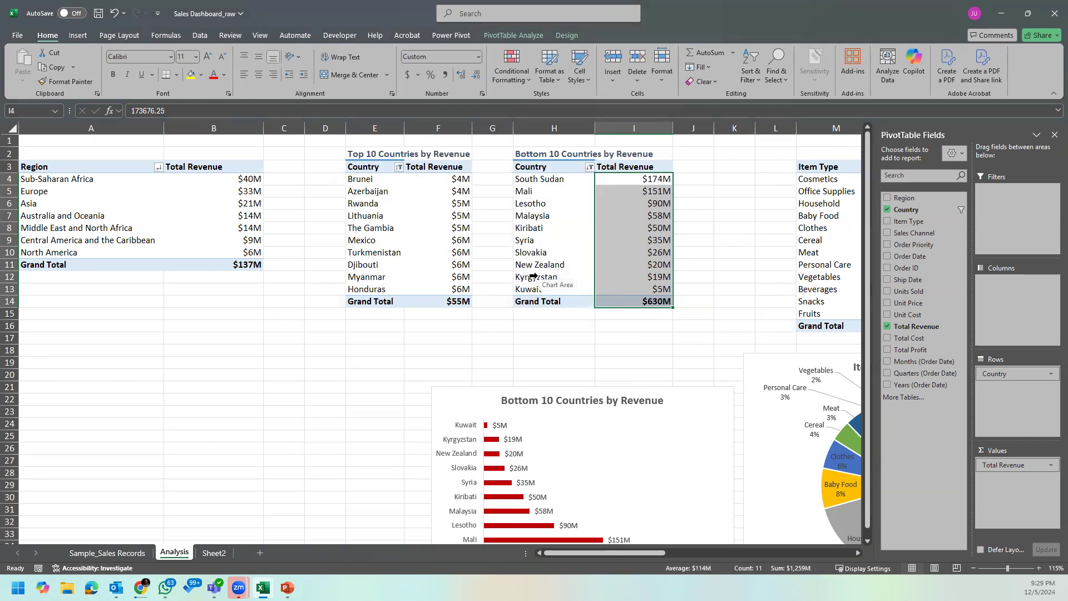
key("ctrl+z")
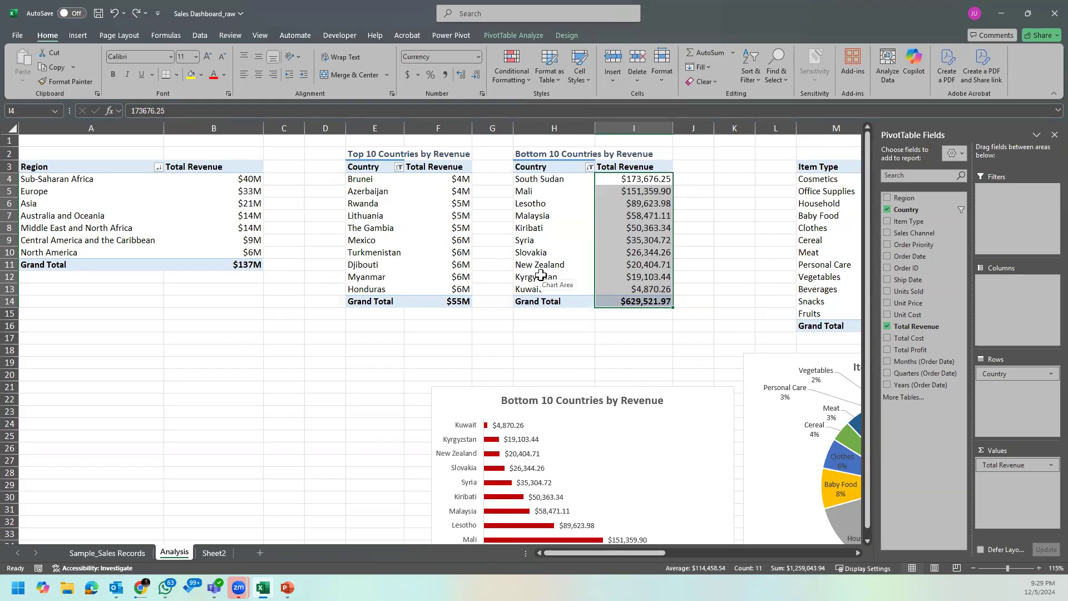
Step: Apply the custom thousands format $#,##0,"K" to the Bottom 10 Countries revenue values in I4:I14
right_click(655, 178)
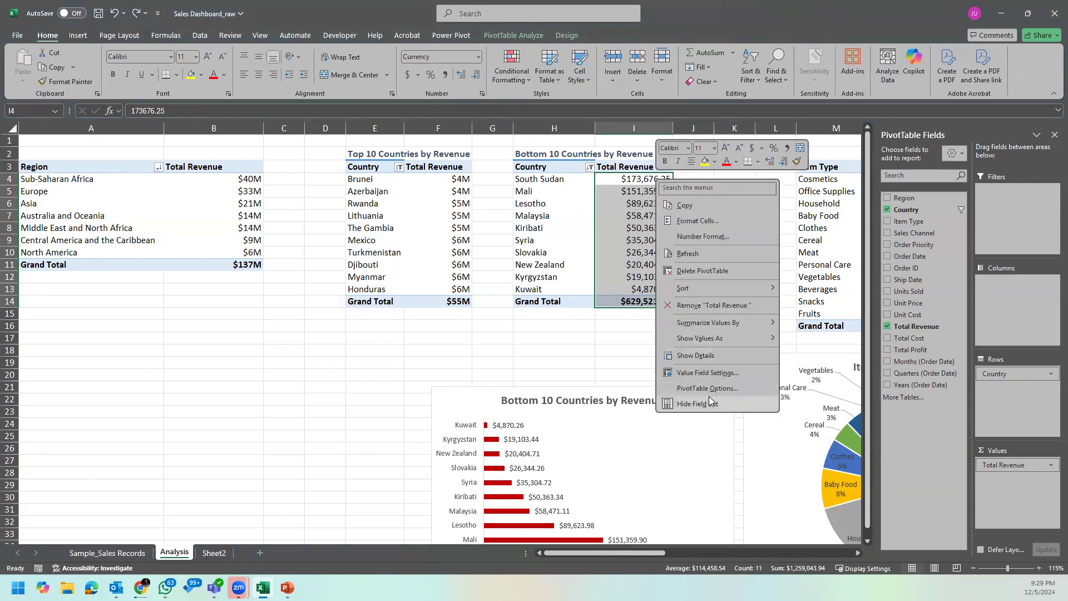
left_click(698, 221)
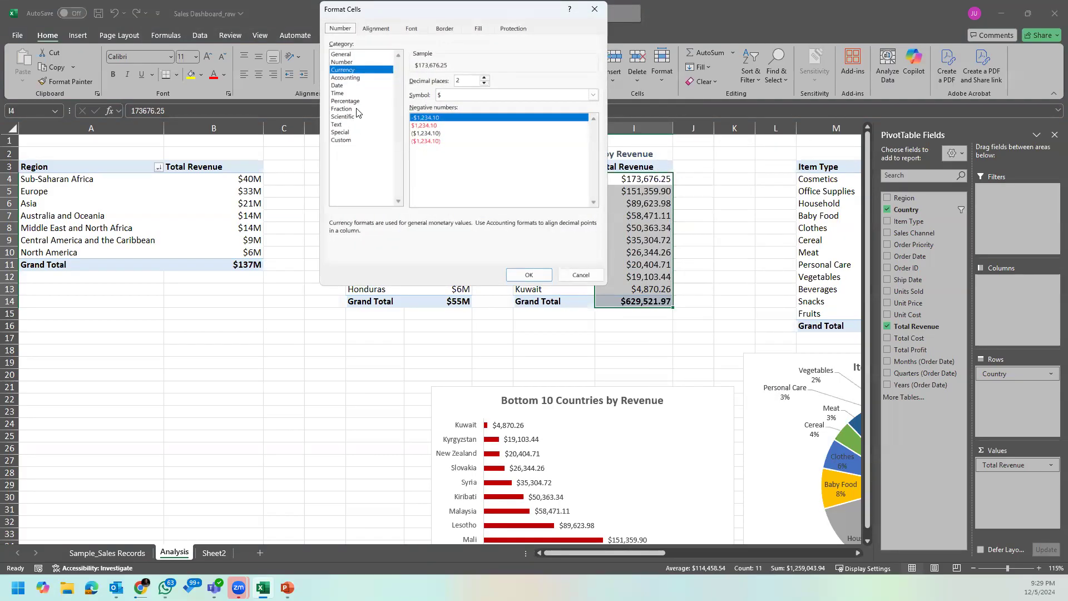
left_click(350, 139)
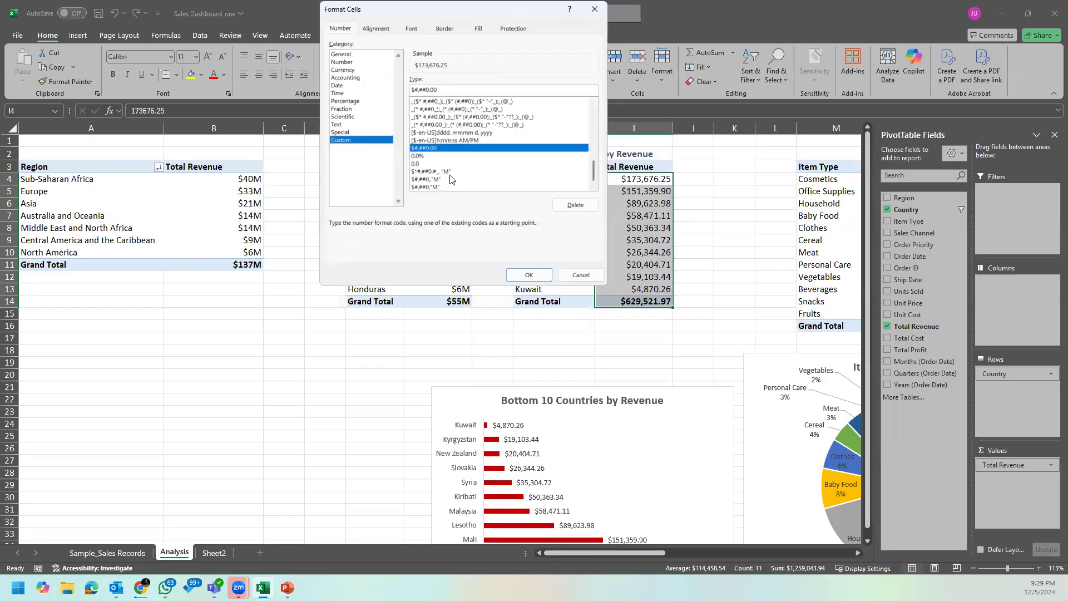
left_click(442, 187)
left_click(443, 88)
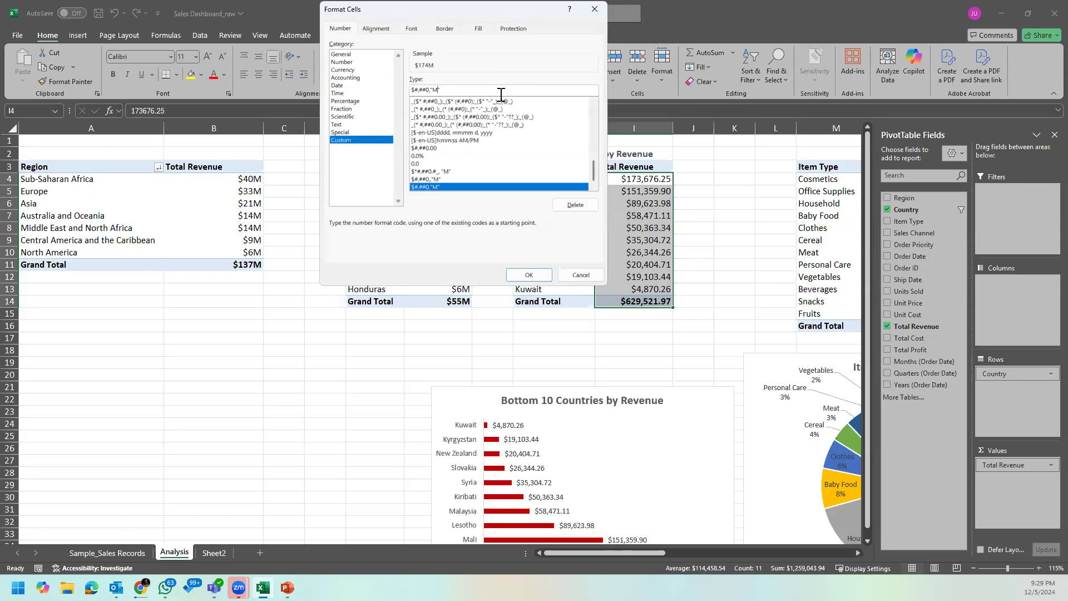
key("BackSpace")
type("K")
left_click(529, 275)
left_click(629, 249)
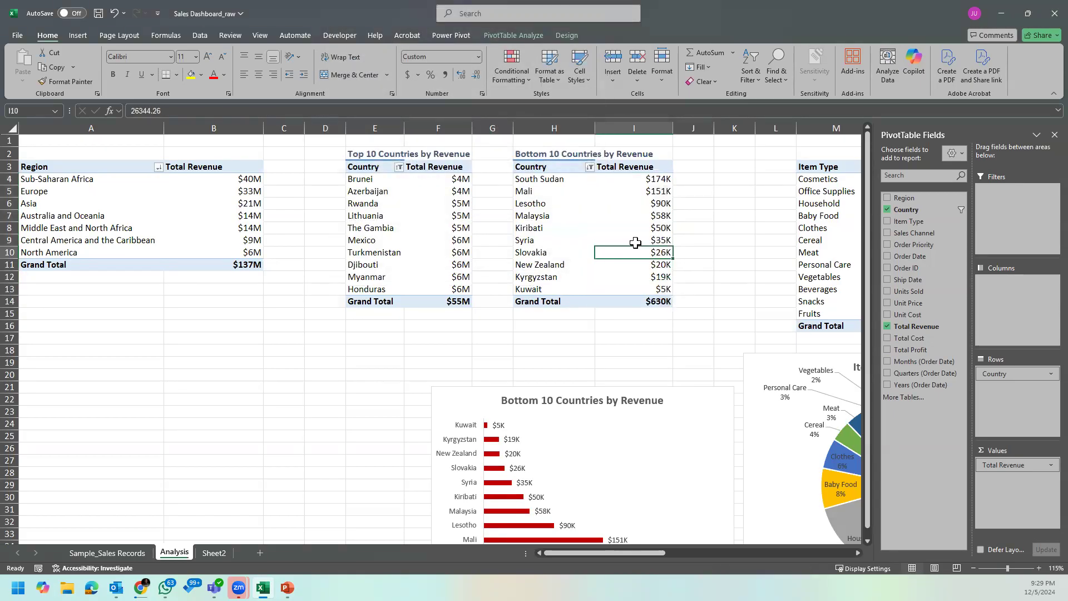
Step: Cut the Bottom 10 Countries by Revenue chart from Analysis and paste it into Sheet2 near the Top 10 Countries chart
scroll(669, 257, "down", 3)
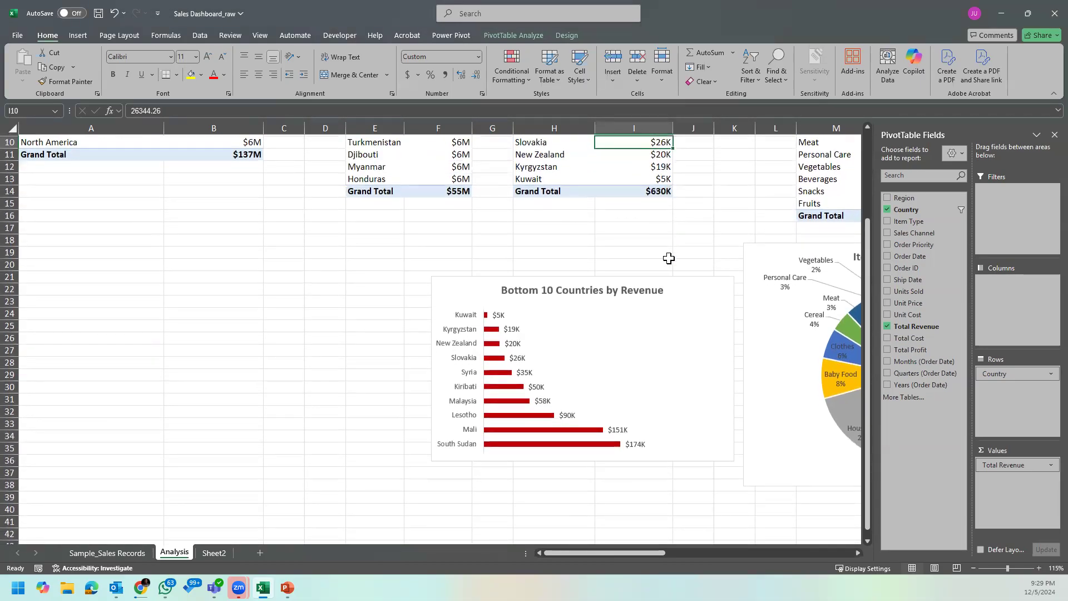
left_click(706, 295)
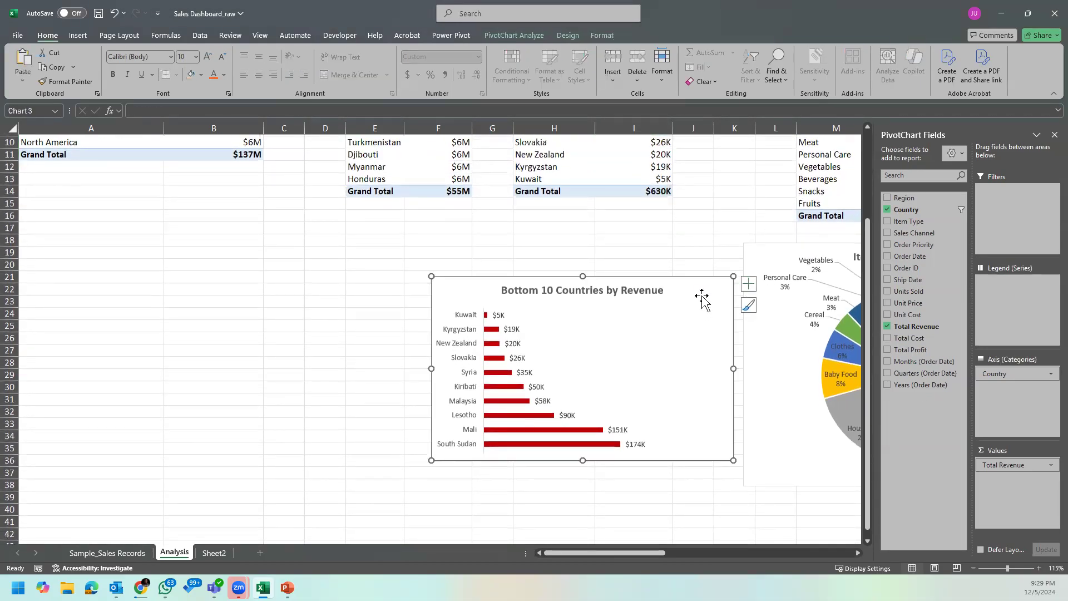
key("Delete")
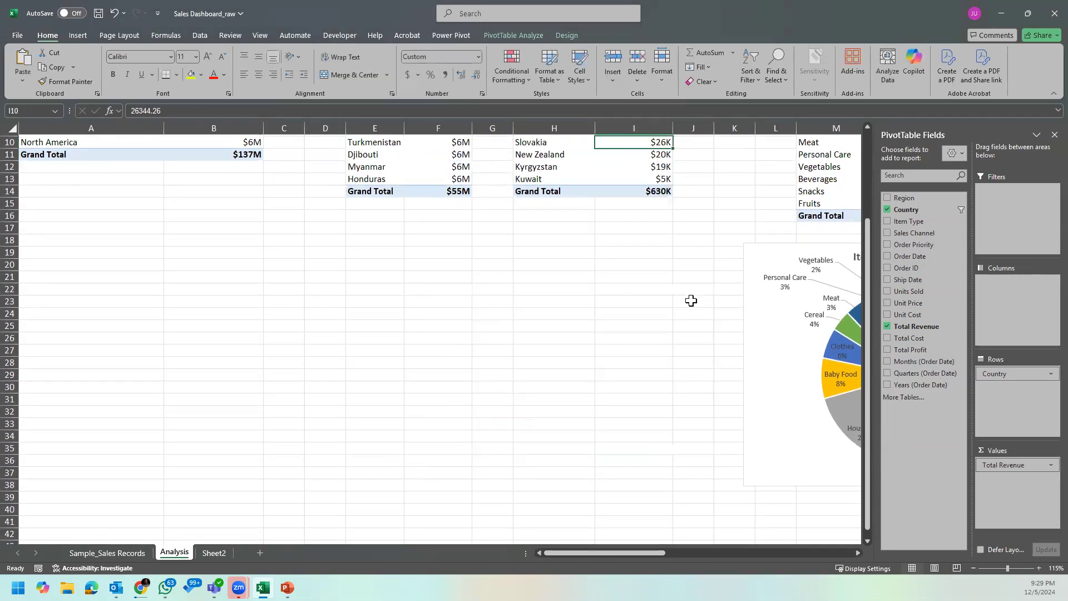
left_click(216, 553)
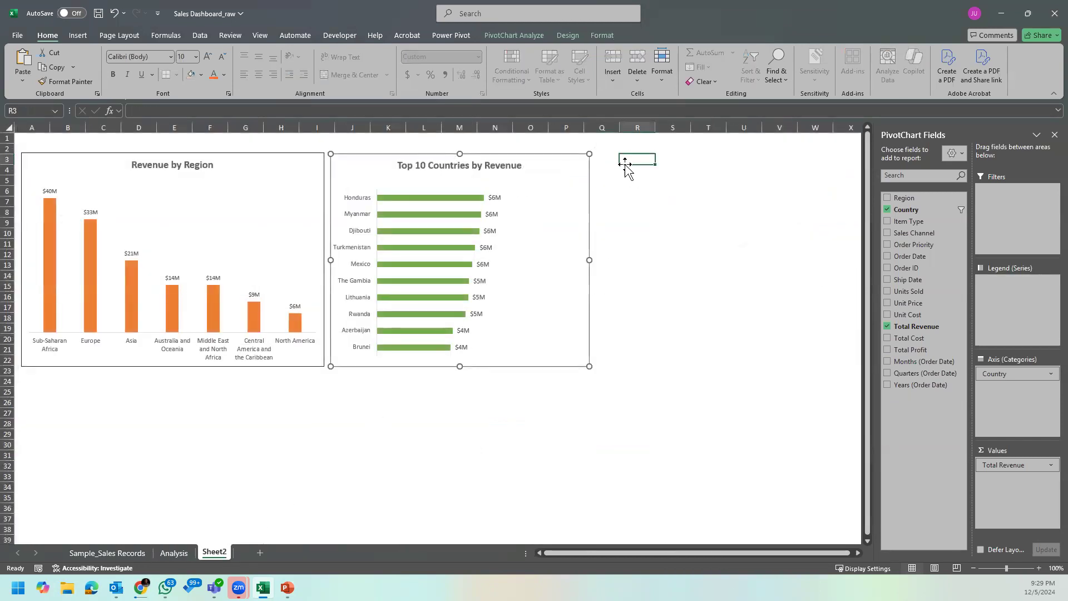
left_click(615, 159)
key("ctrl+v")
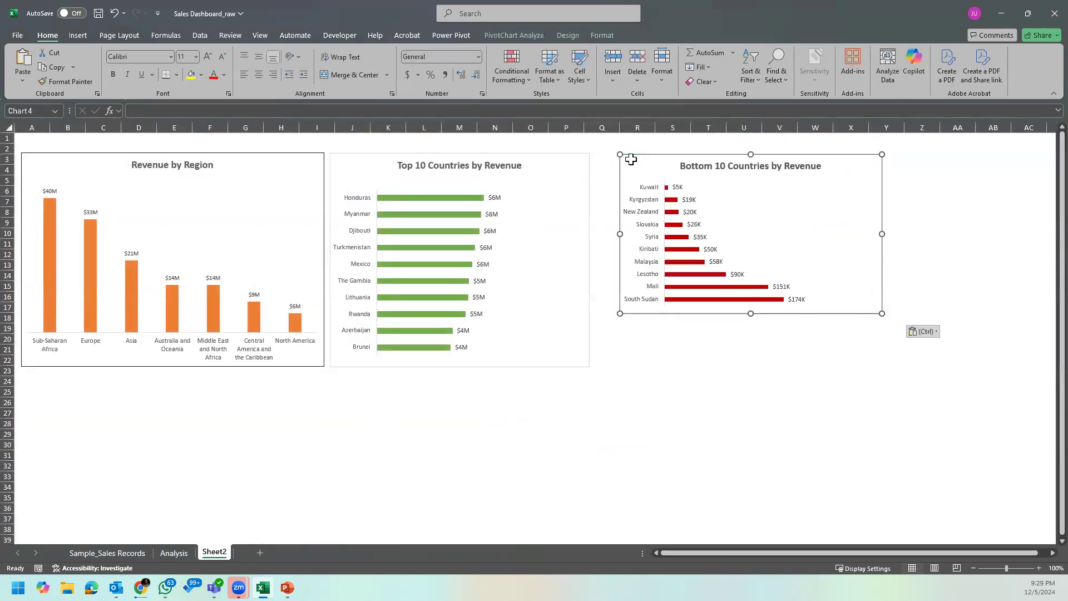
Step: Align the Bottom 10 Countries chart beside the Top 10 Countries chart and enlarge it across about columns Q to X, rows 3 to 22
left_click_drag(668, 156, 645, 157)
left_click(1054, 134)
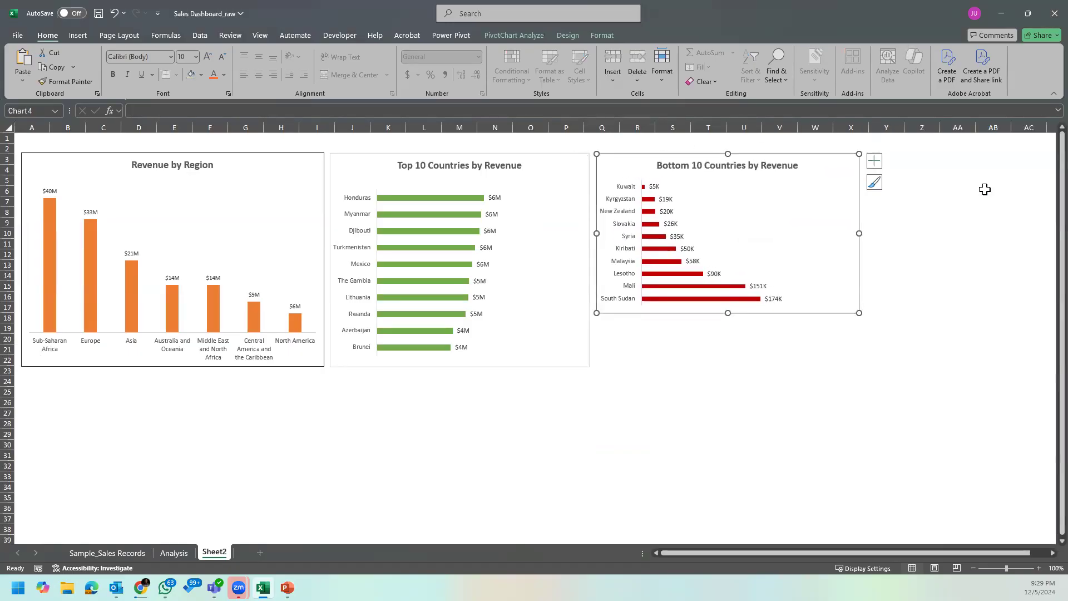
left_click_drag(858, 316, 874, 367)
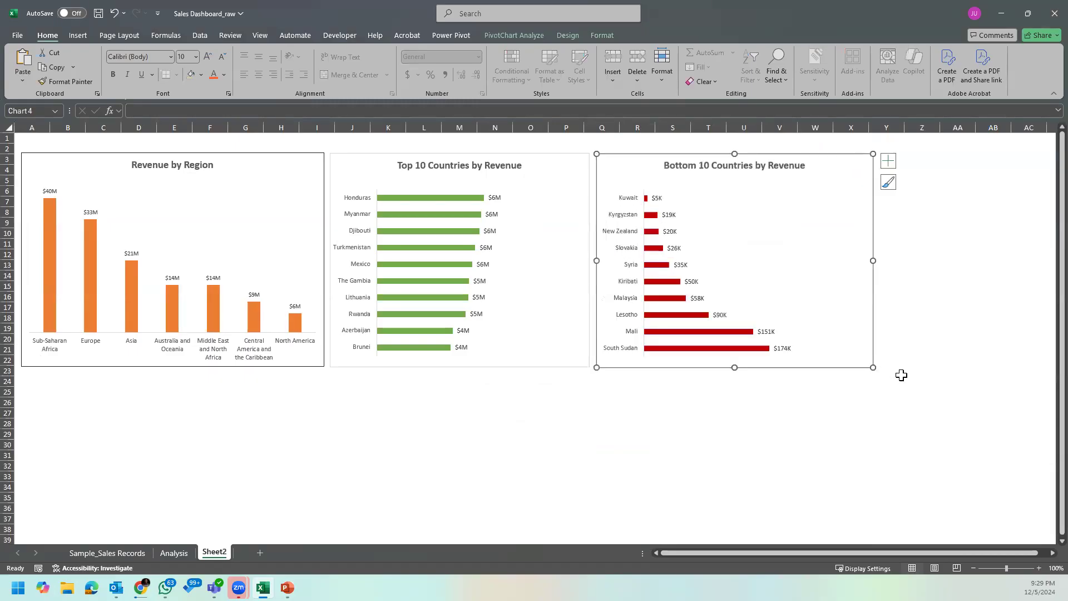
left_click(779, 454)
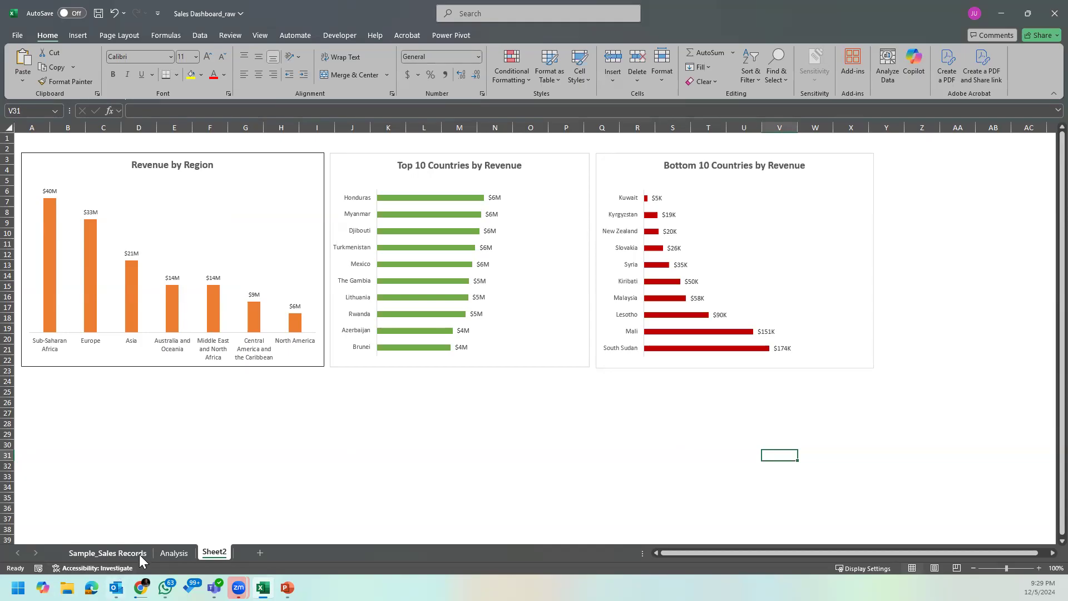
Step: Use Format Painter to copy the millions format from F4 to the Item Type revenue values in N4:N16 on Analysis
left_click(174, 554)
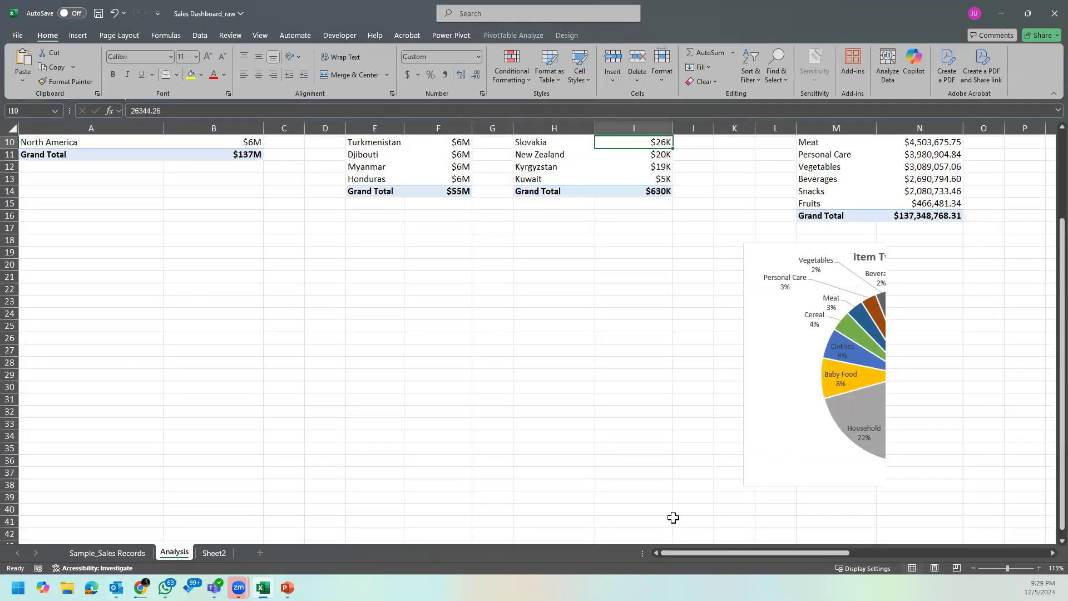
left_click_drag(752, 552, 816, 559)
left_click(708, 411)
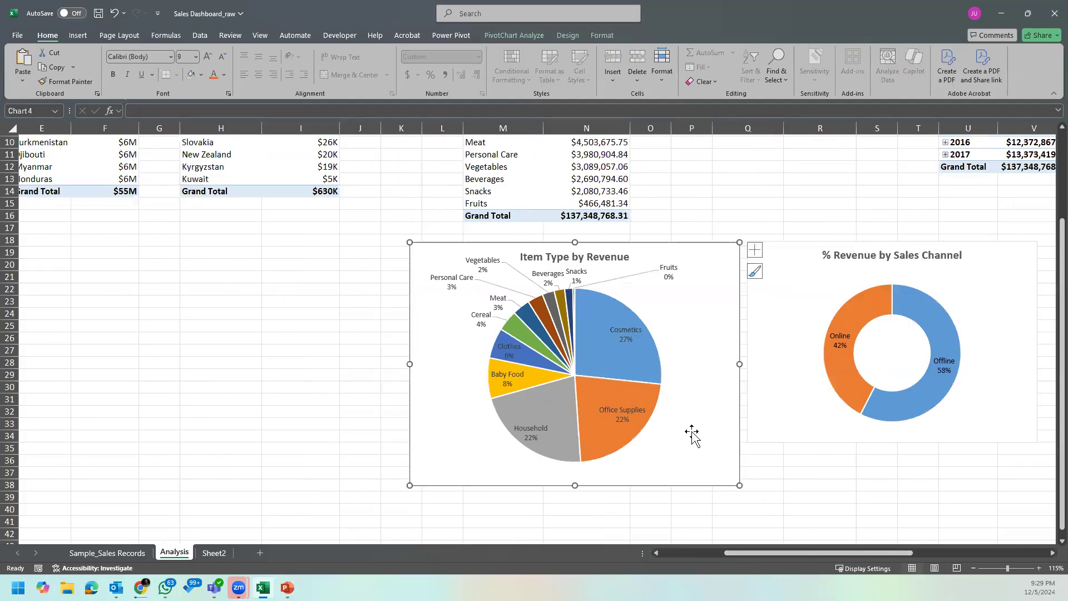
scroll(690, 434, "up", 3)
scroll(691, 434, "up", 1)
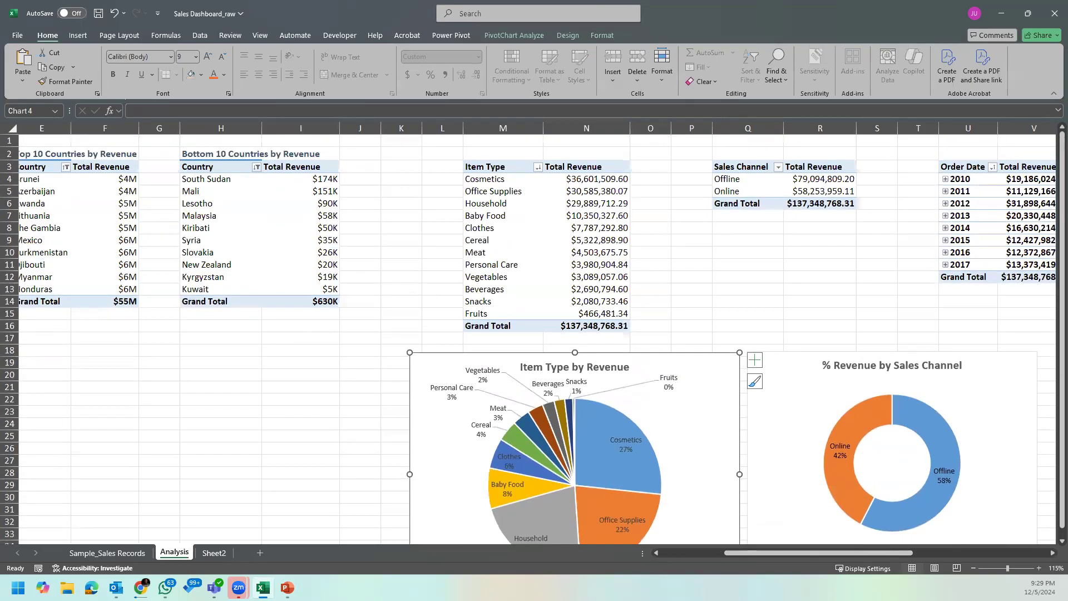
left_click(593, 315)
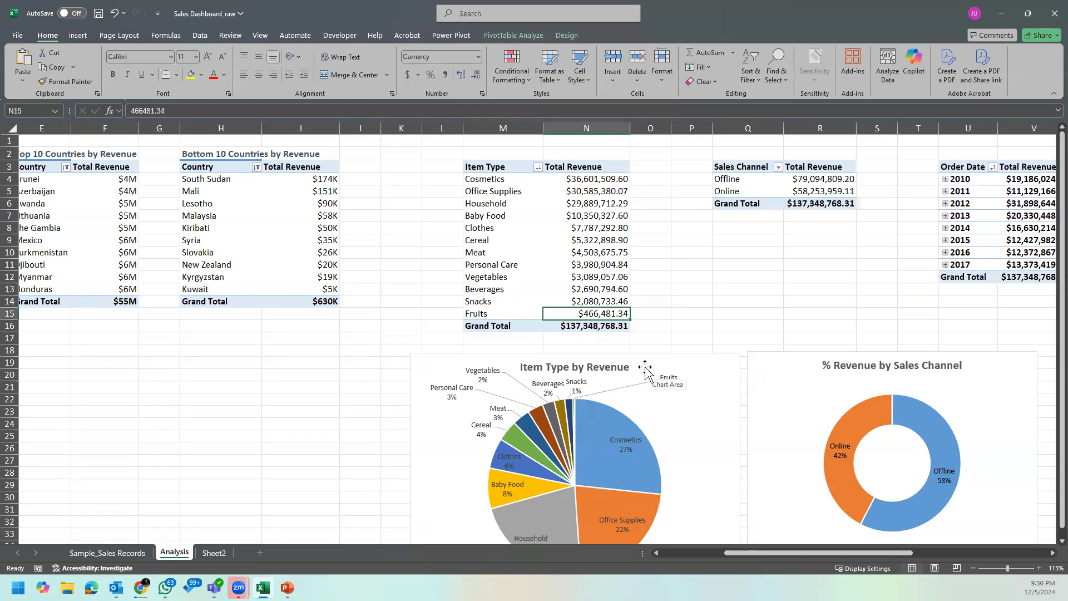
left_click(125, 179)
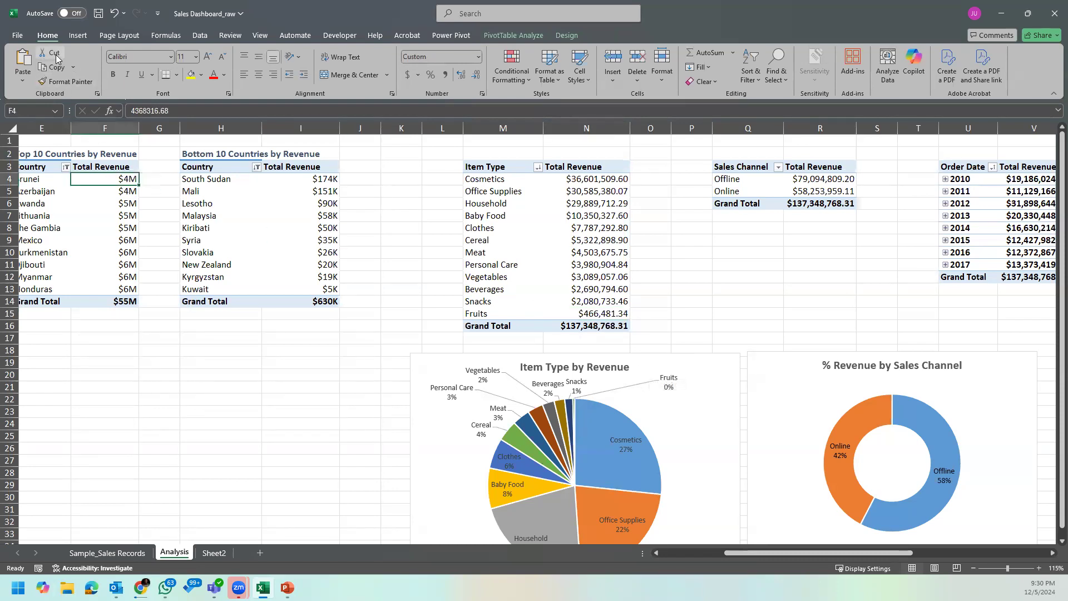
left_click(57, 83)
left_click_drag(598, 179, 598, 327)
Step: Show the field list for the Item Type by Revenue pie chart on Analysis
left_click(660, 409)
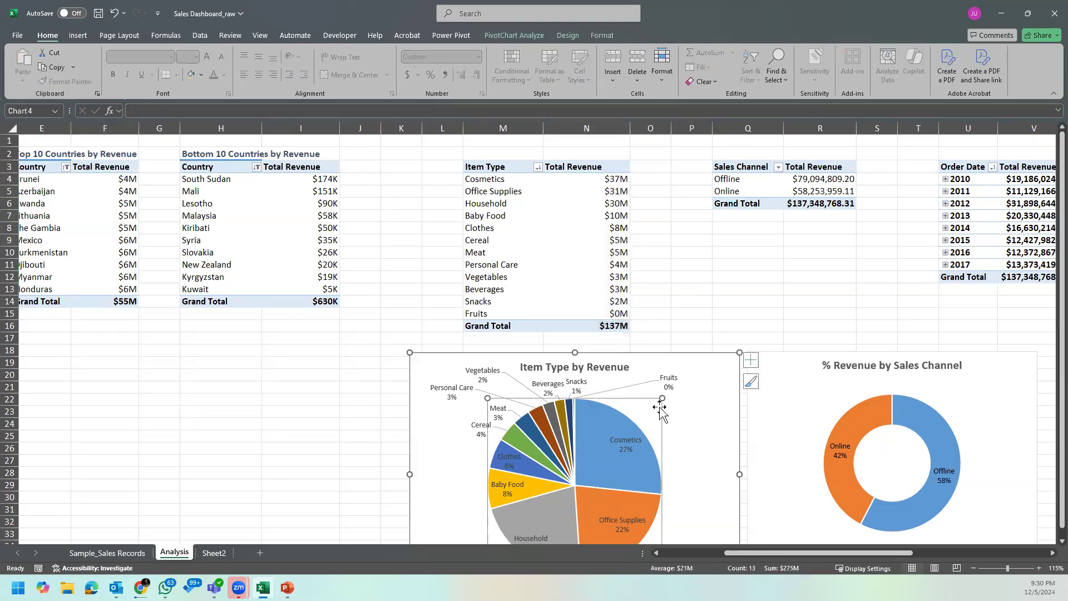
scroll(687, 281, "down", 3)
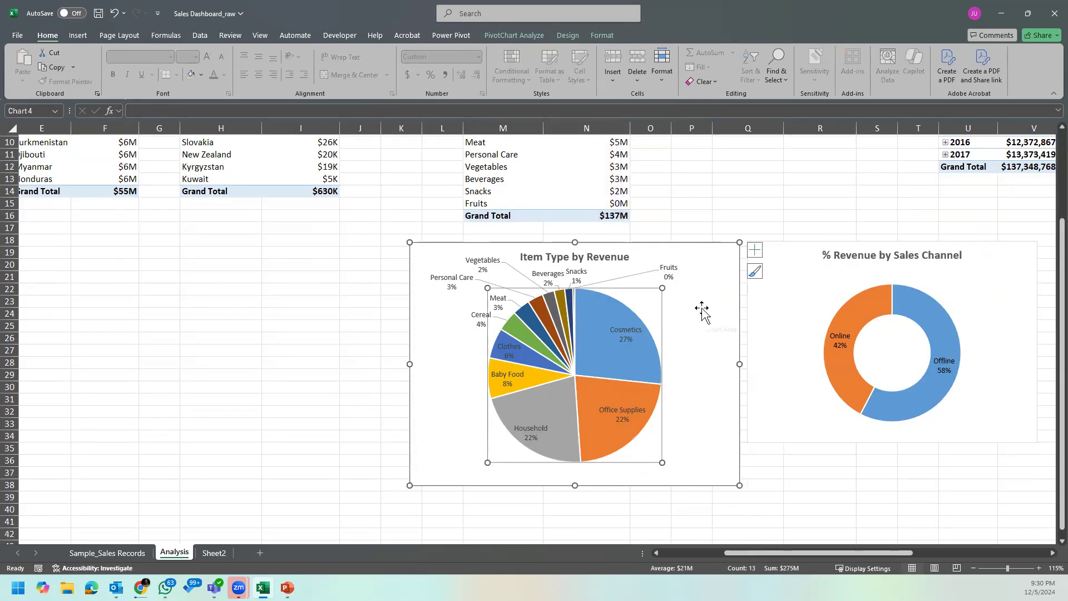
right_click(701, 310)
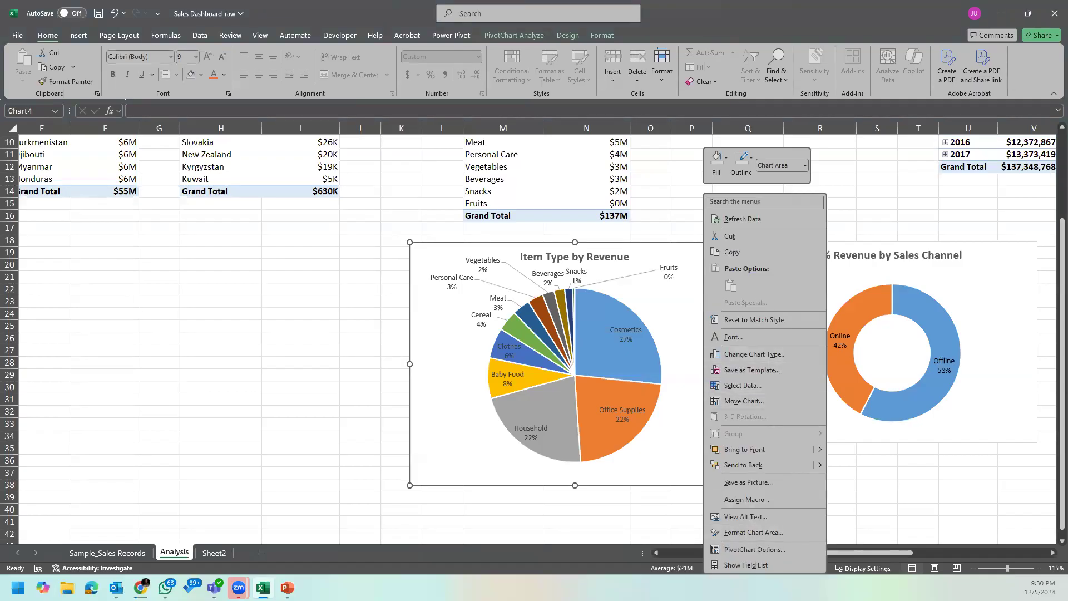
left_click(763, 567)
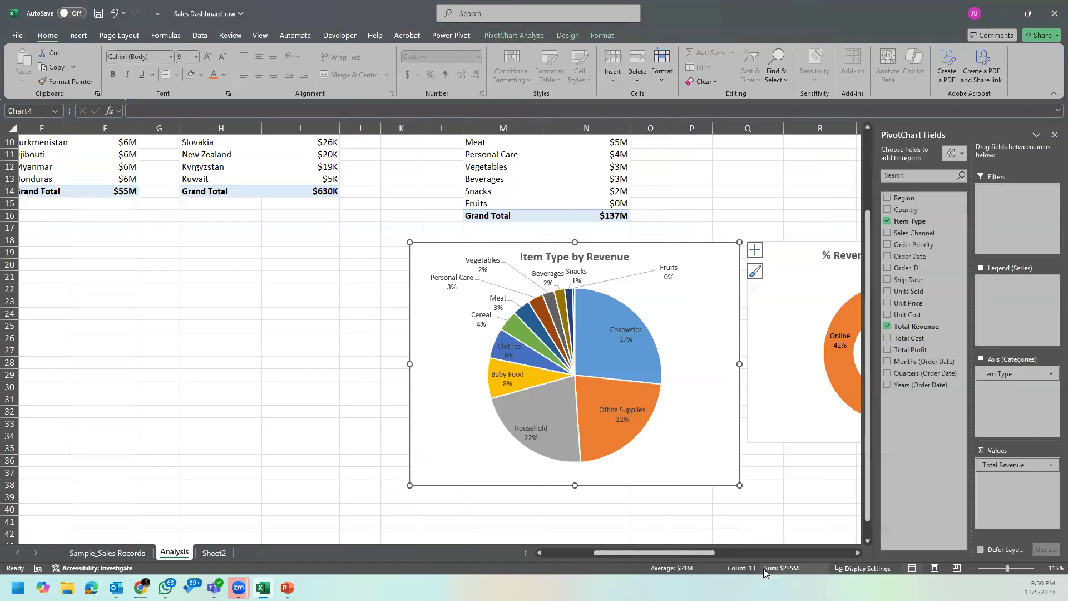
Step: Add one decimal place to the custom millions format of the Item Type revenue values in N4:N16, using $#,##0.0,,"M"
left_click(576, 216)
left_click(588, 203)
scroll(588, 202, "up", 3)
left_click(604, 178)
left_click_drag(604, 176, 590, 325)
right_click(586, 217)
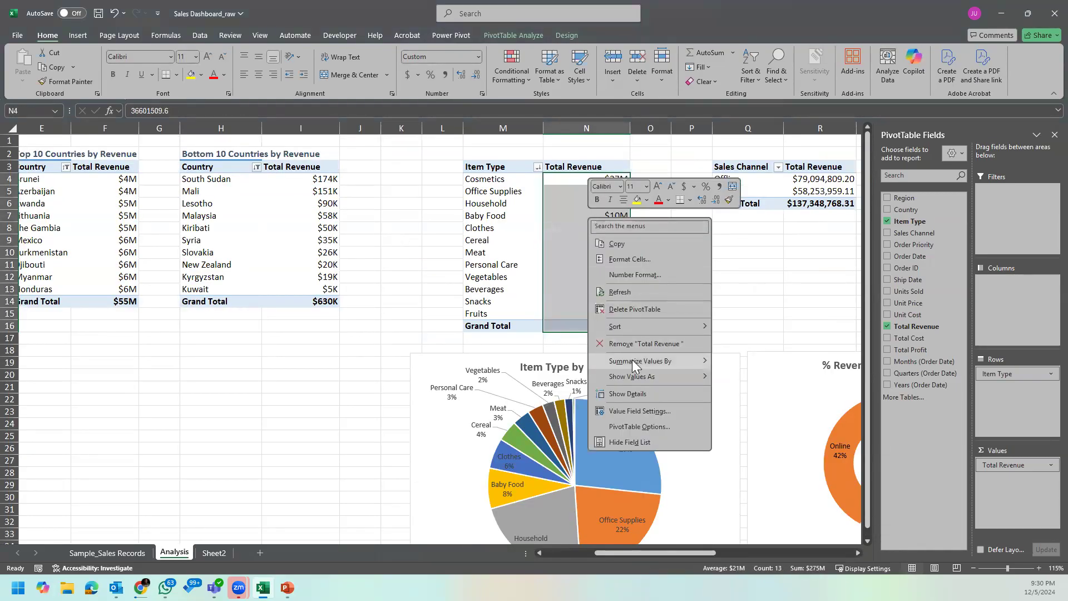
left_click(657, 259)
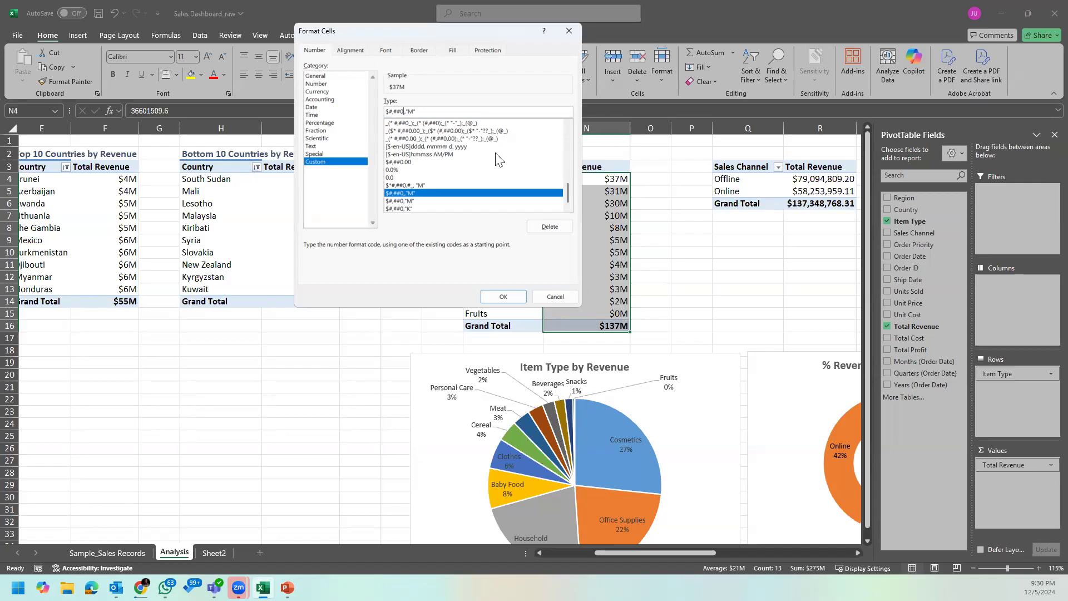
type(".")
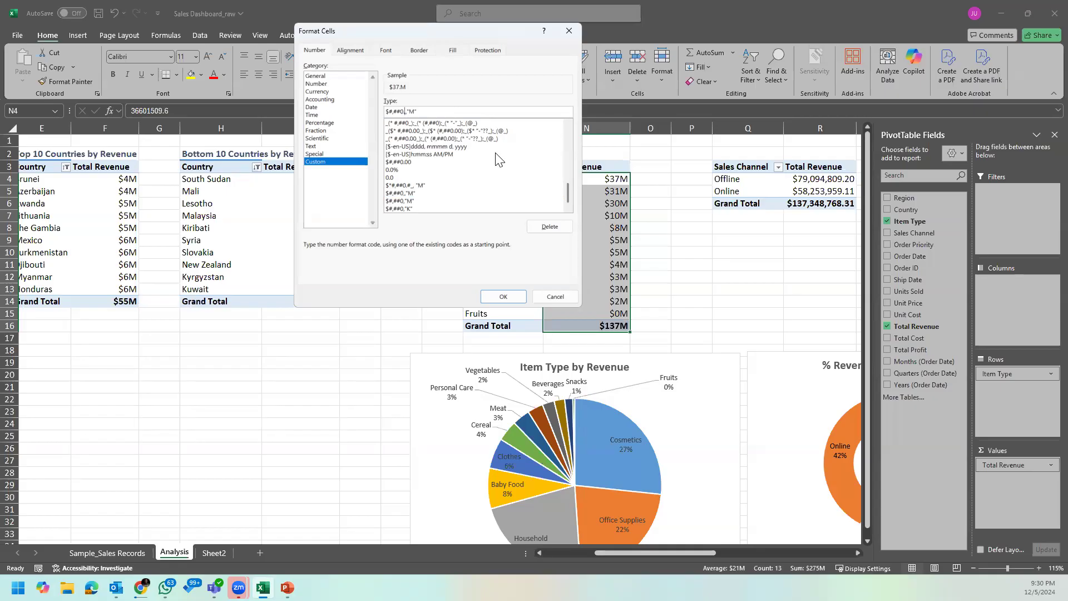
type("0")
left_click(503, 296)
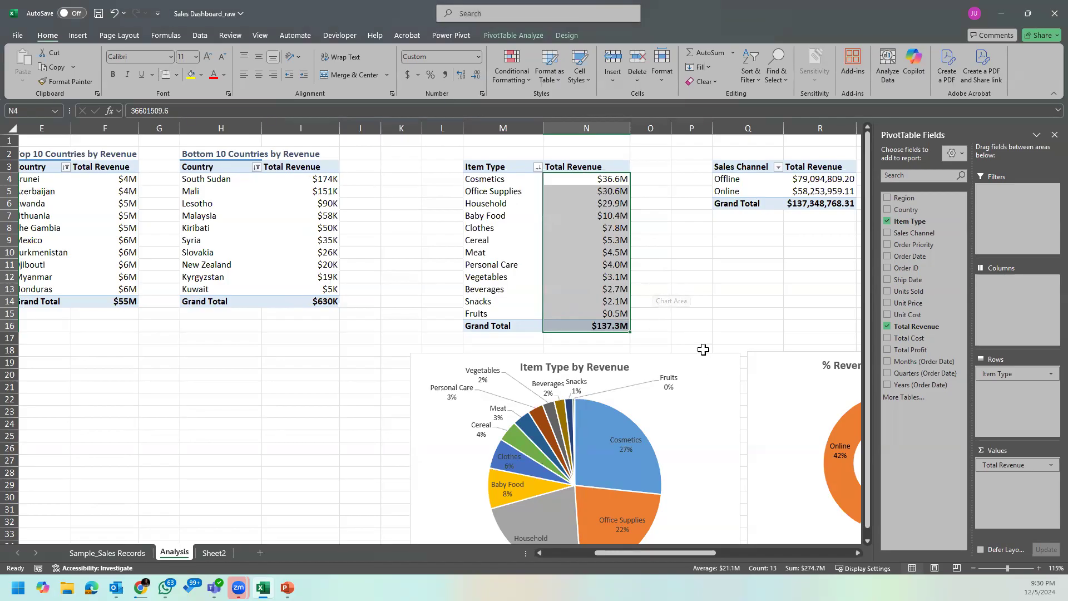
Step: Show revenue values instead of percentages in the data labels of the Item Type by Revenue pie chart
left_click(671, 425)
scroll(754, 376, "down", 1)
left_click(752, 327)
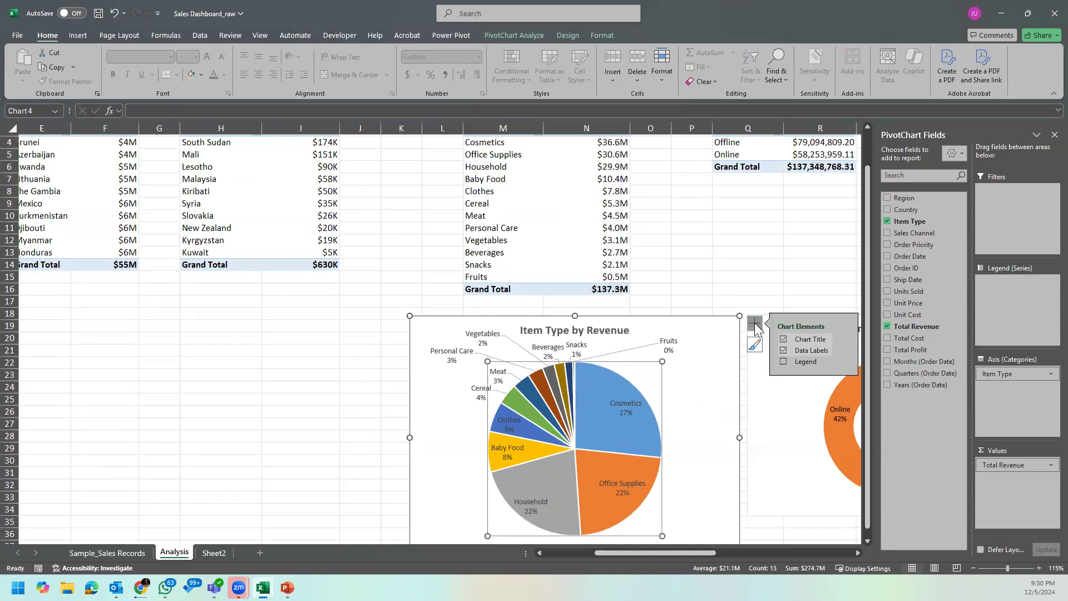
left_click(845, 350)
left_click(893, 422)
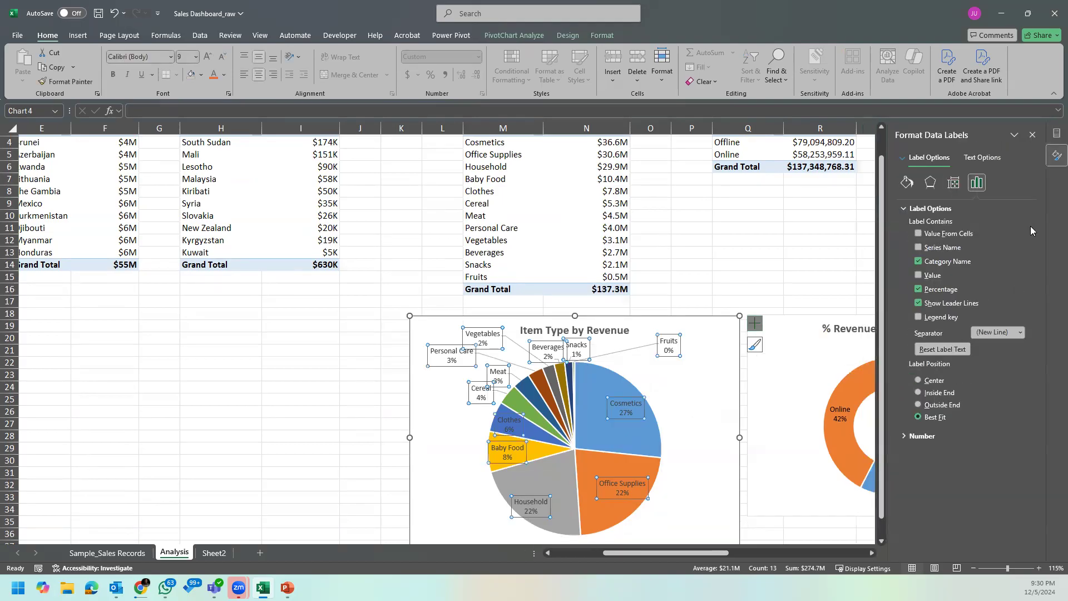
left_click(919, 275)
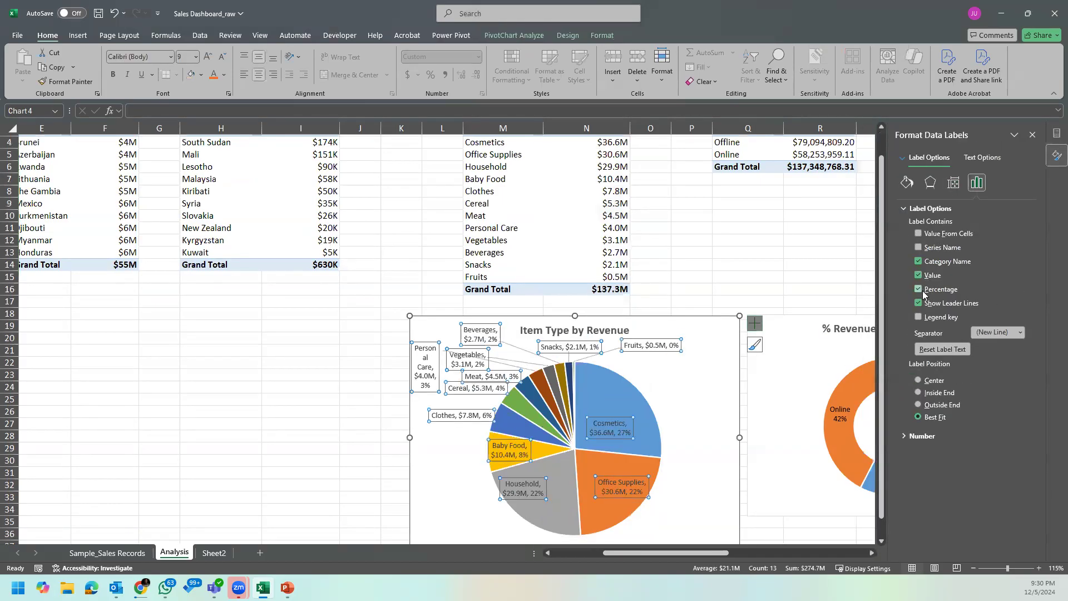
left_click(919, 289)
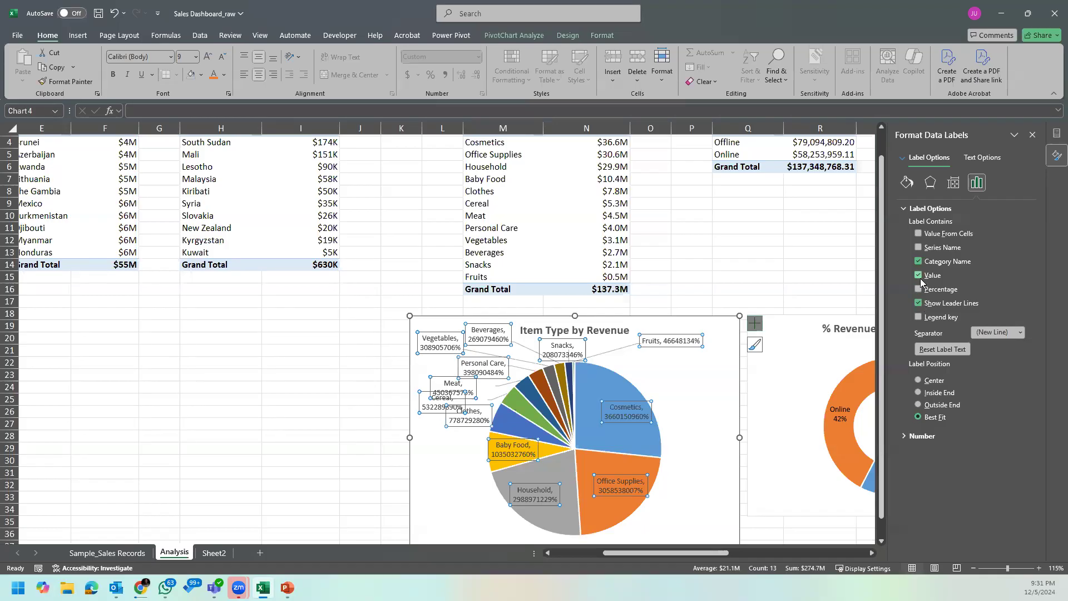
Step: Link the number format of the pie chart's data labels to the source cells
left_click(919, 276)
left_click(922, 435)
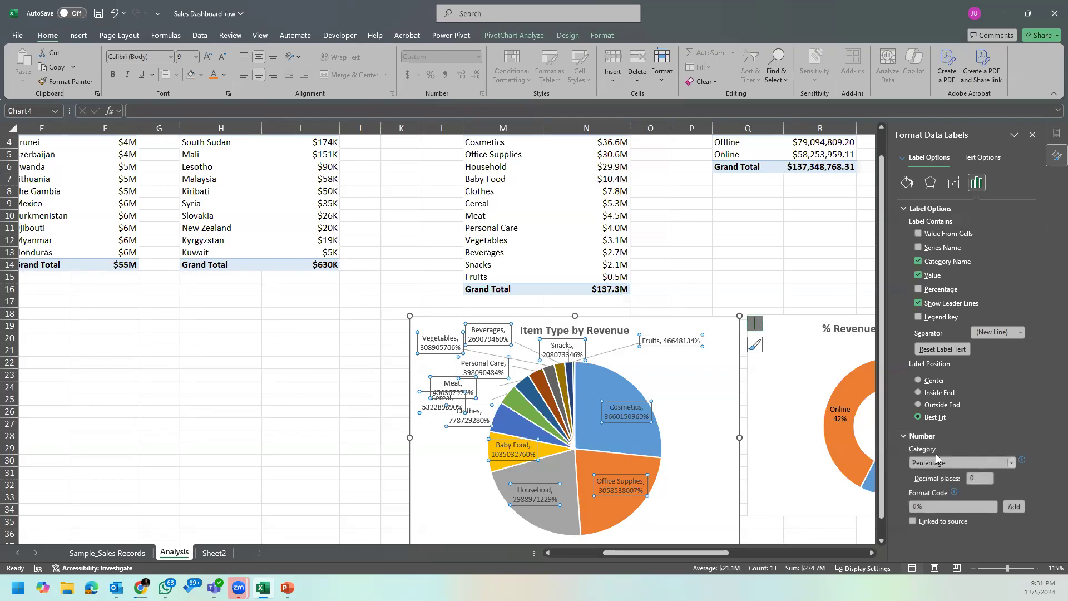
left_click(1007, 464)
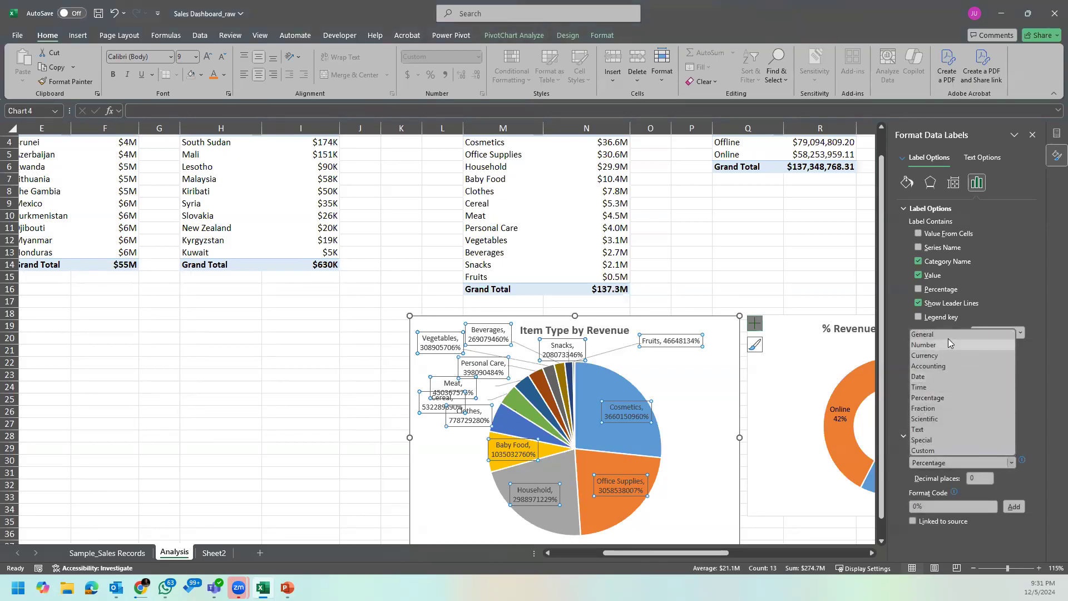
left_click(915, 522)
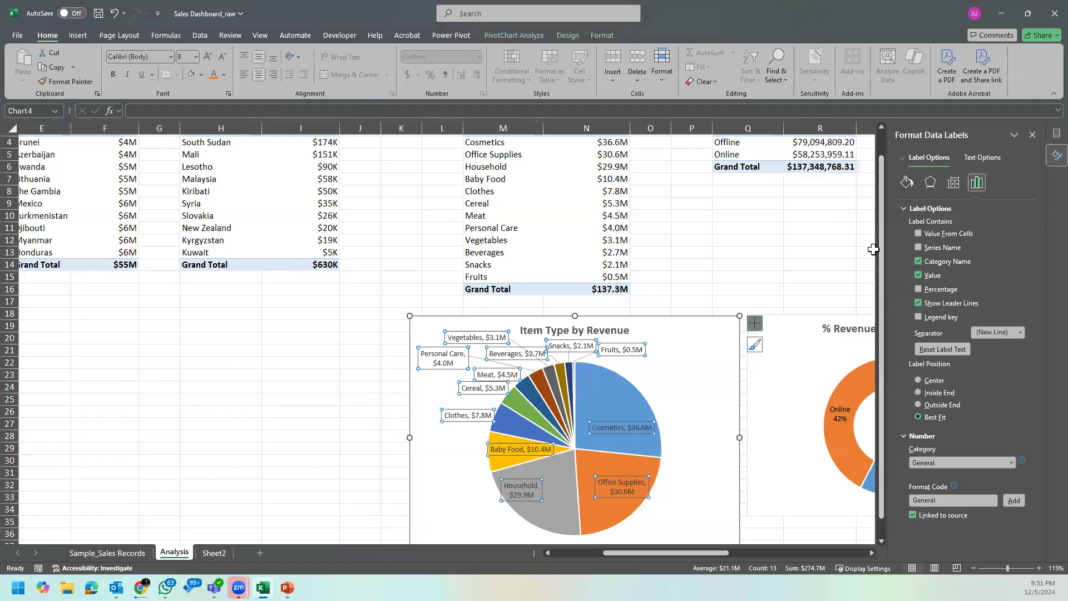
Step: Include legend keys and remove category names in the pie chart's data labels, and close the formatting pane
left_click(918, 317)
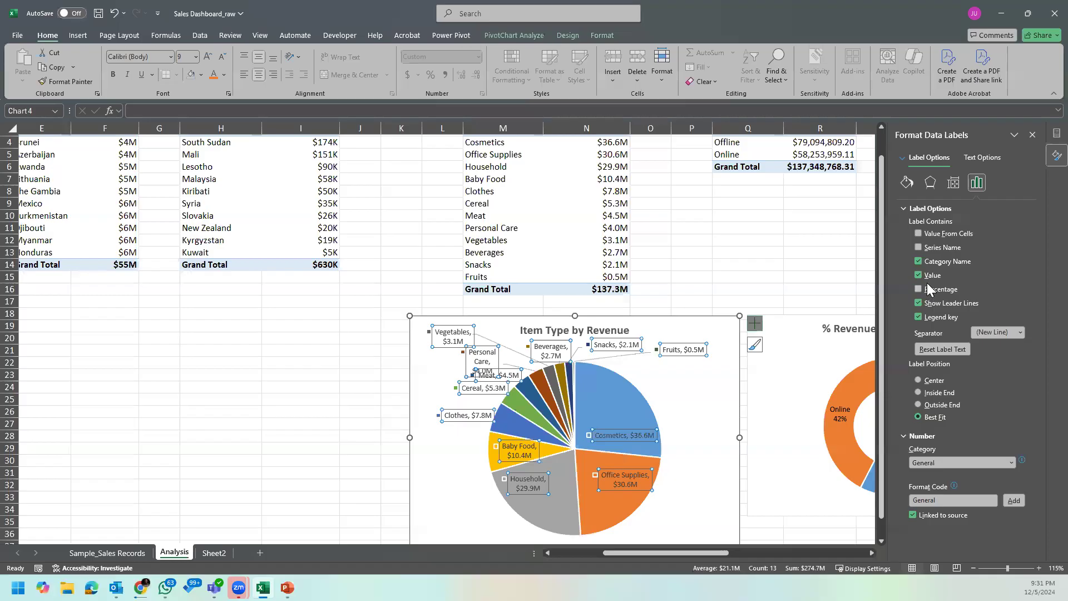
left_click(919, 316)
left_click(919, 262)
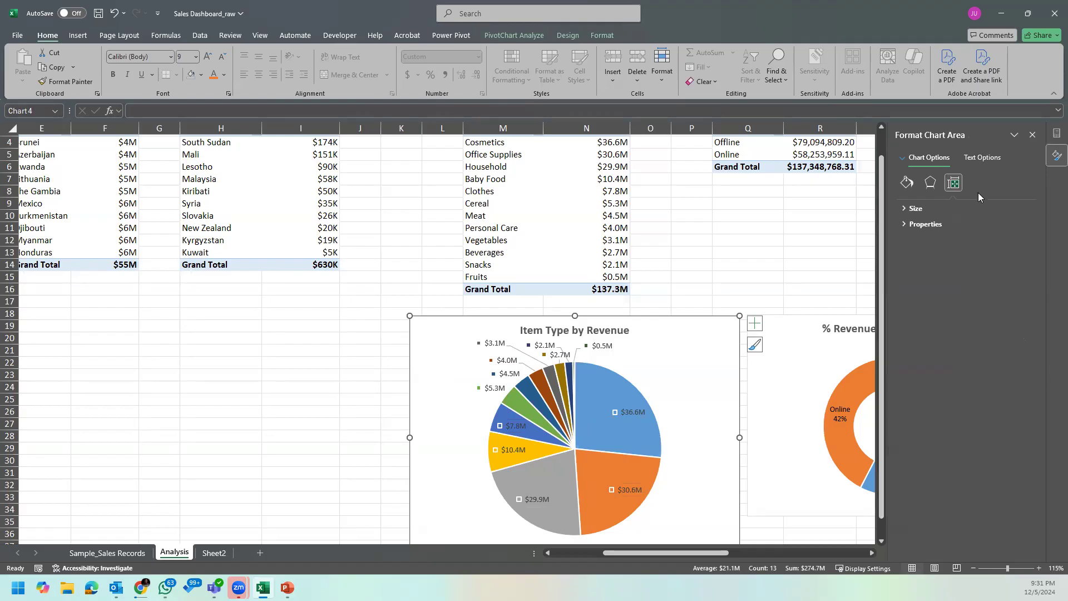
left_click(1033, 134)
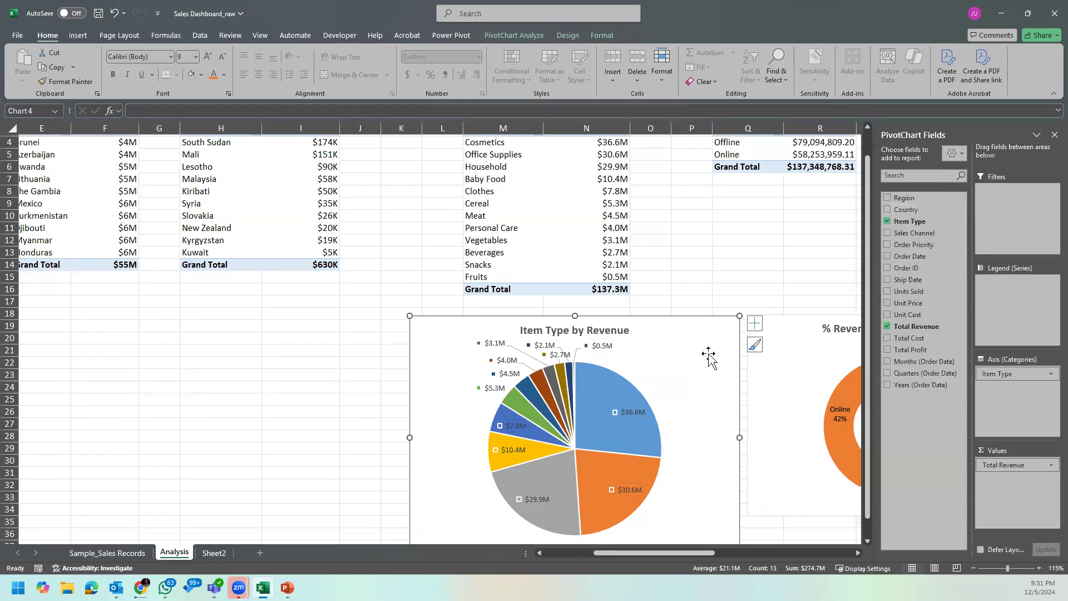
Step: Add a legend to the Item Type by Revenue pie chart
left_click(754, 325)
left_click(754, 327)
left_click(755, 327)
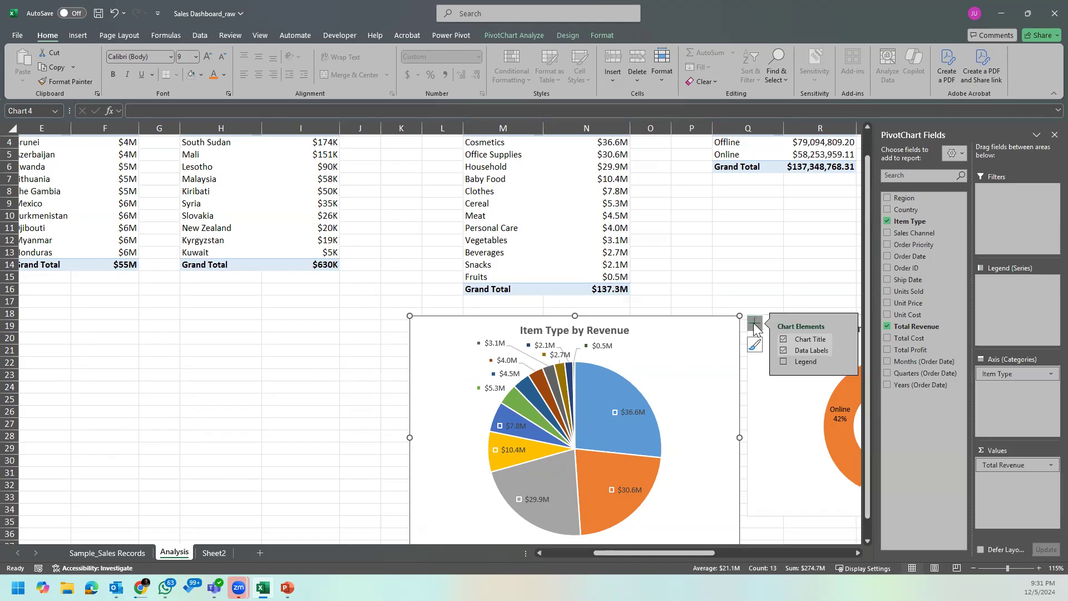
left_click(784, 363)
left_click(745, 278)
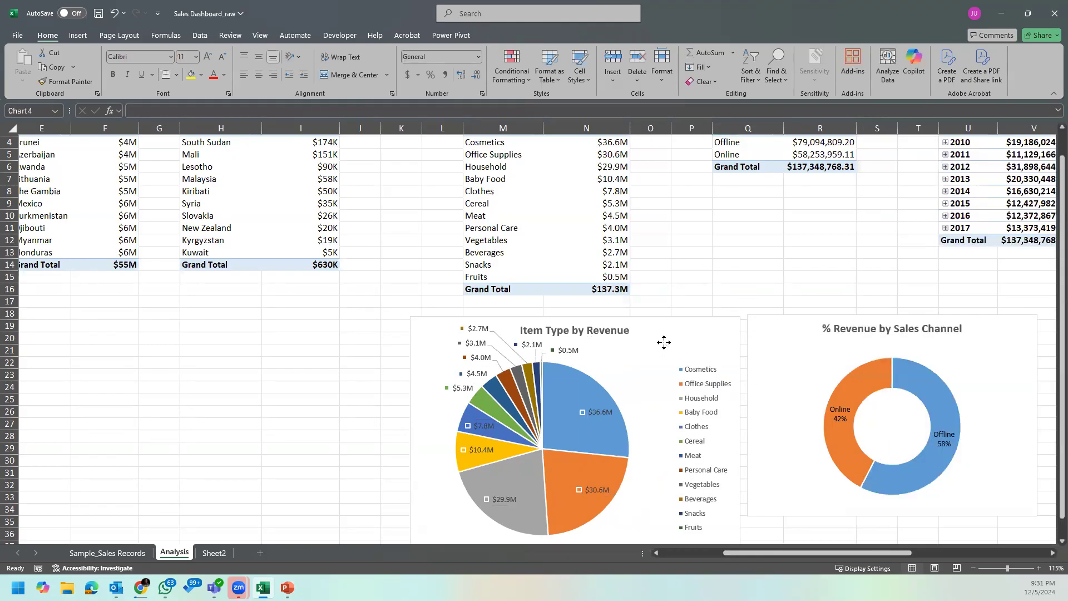
Step: Remove the legend keys from the data labels of the Item Type by Revenue pie chart
left_click(663, 341)
scroll(664, 340, "down", 2)
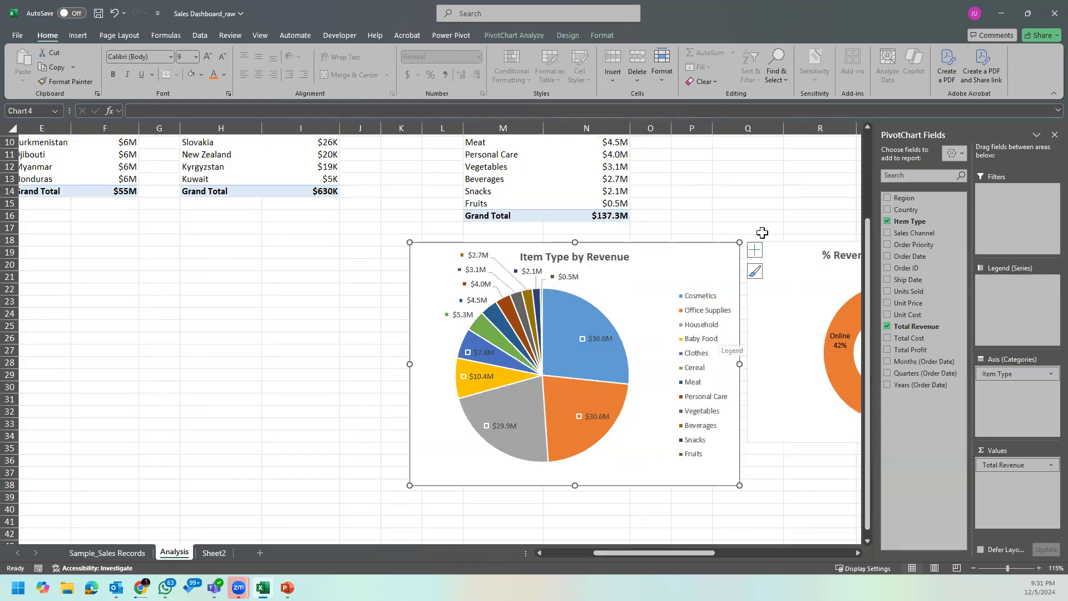
left_click(755, 250)
left_click(840, 288)
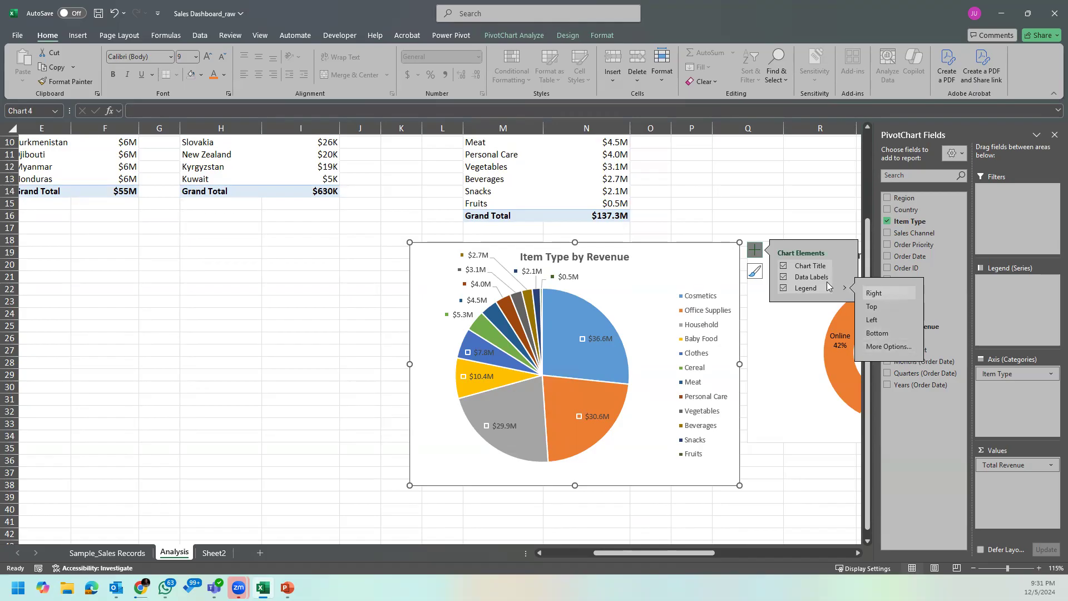
left_click(845, 279)
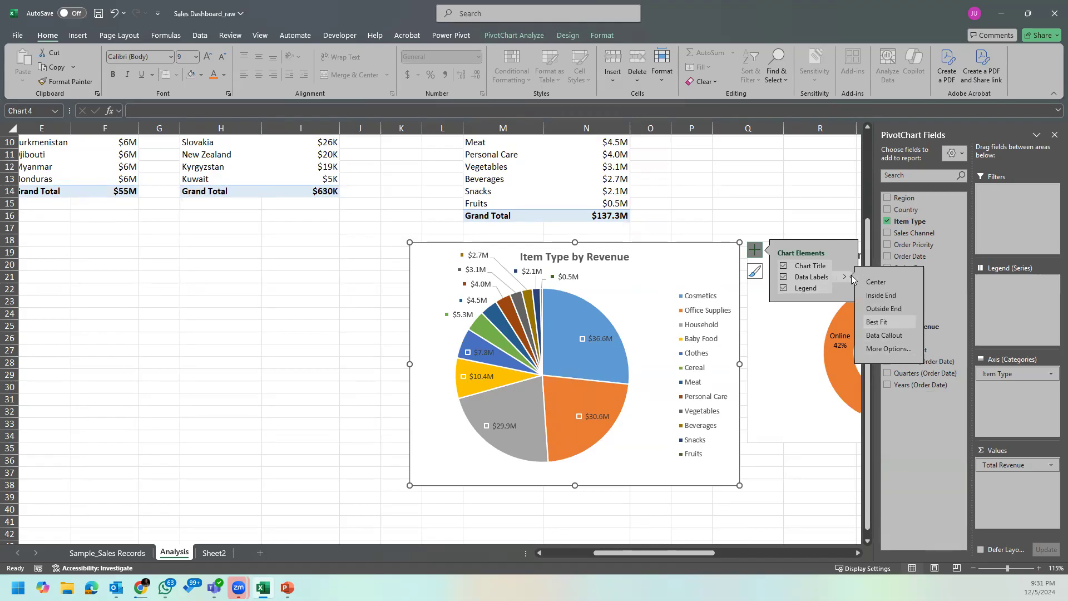
left_click(887, 352)
left_click(918, 318)
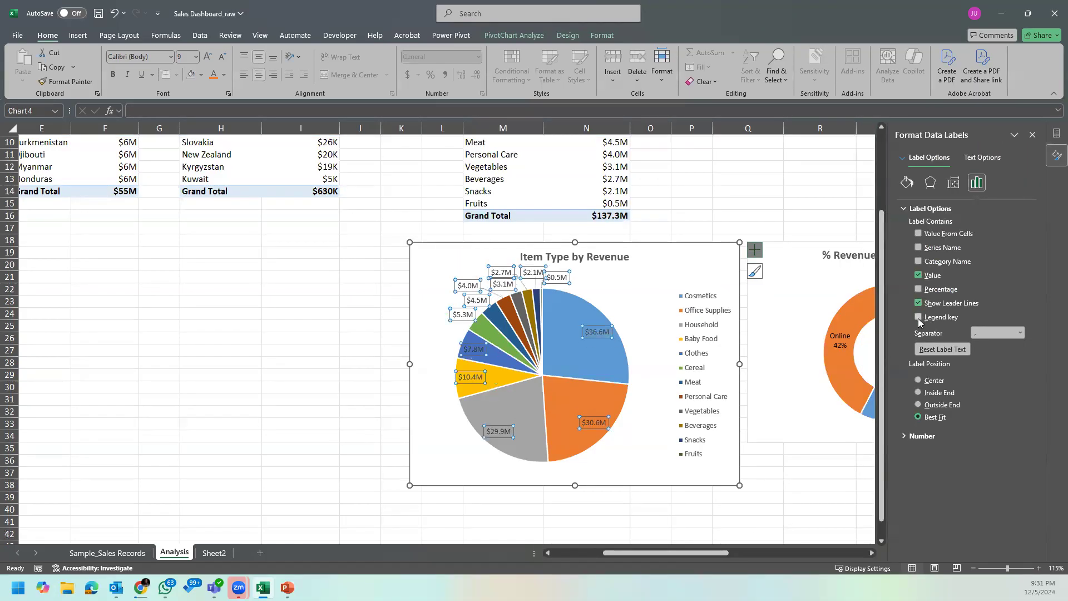
Step: Cut the Item Type by Revenue pie chart from Analysis and paste it on Sheet2 below the Revenue by Region chart
left_click(649, 456)
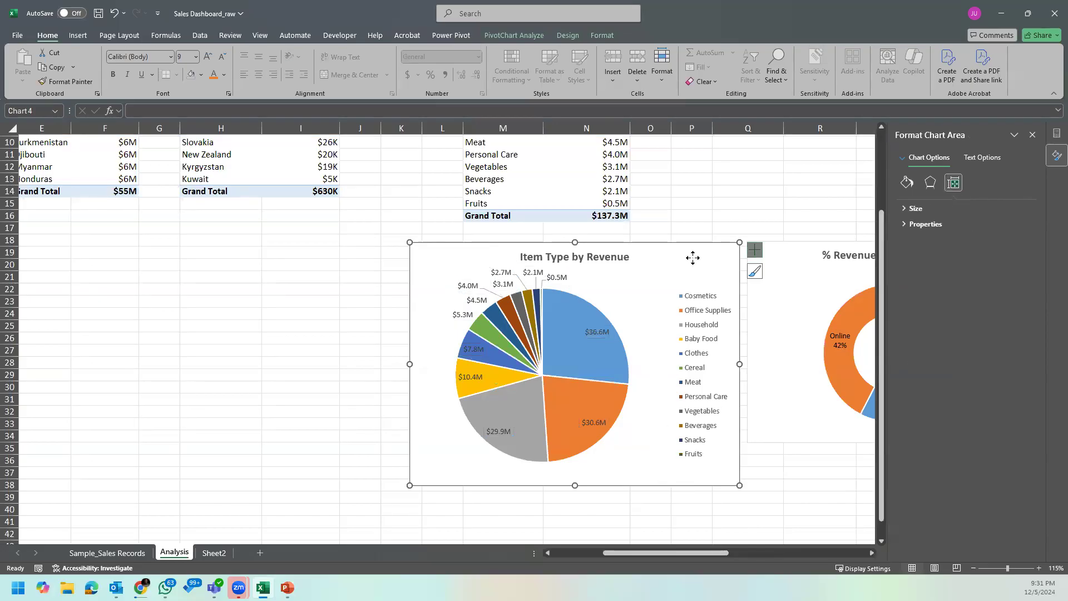
key("Delete")
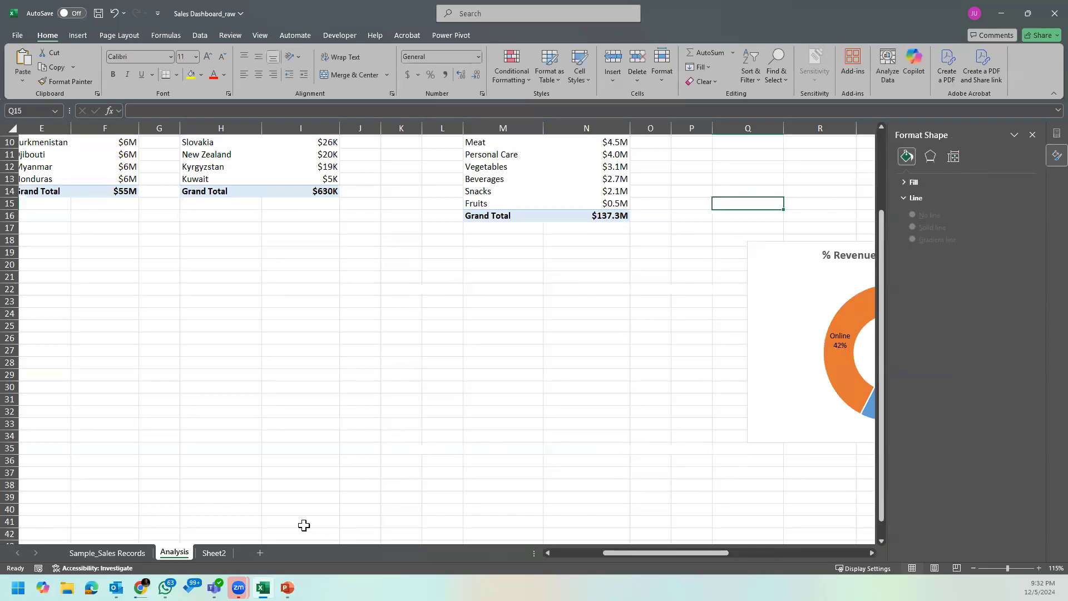
left_click(128, 553)
left_click(213, 553)
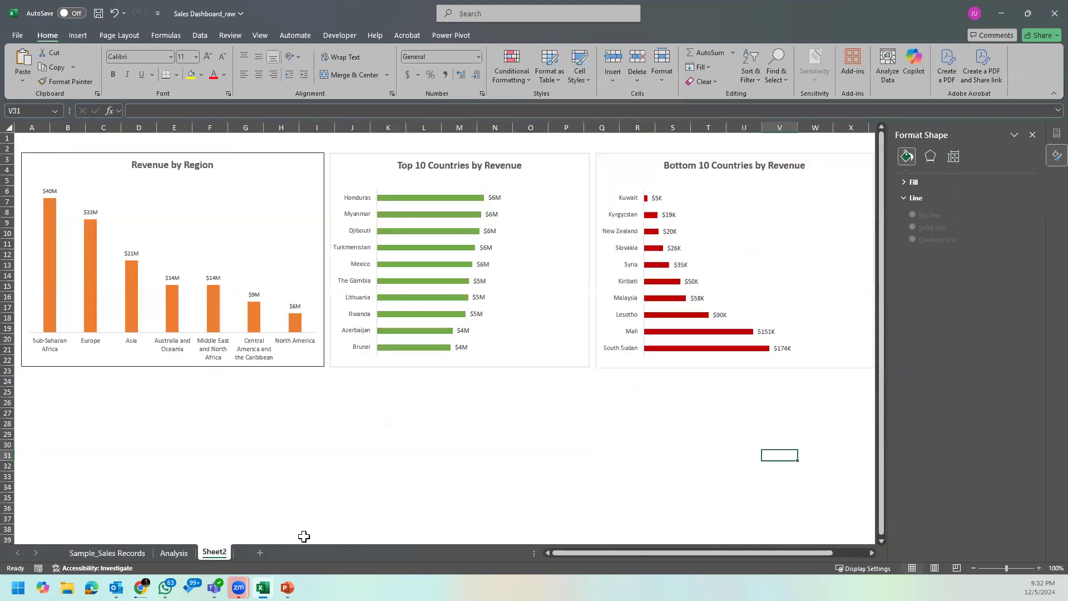
left_click(90, 393)
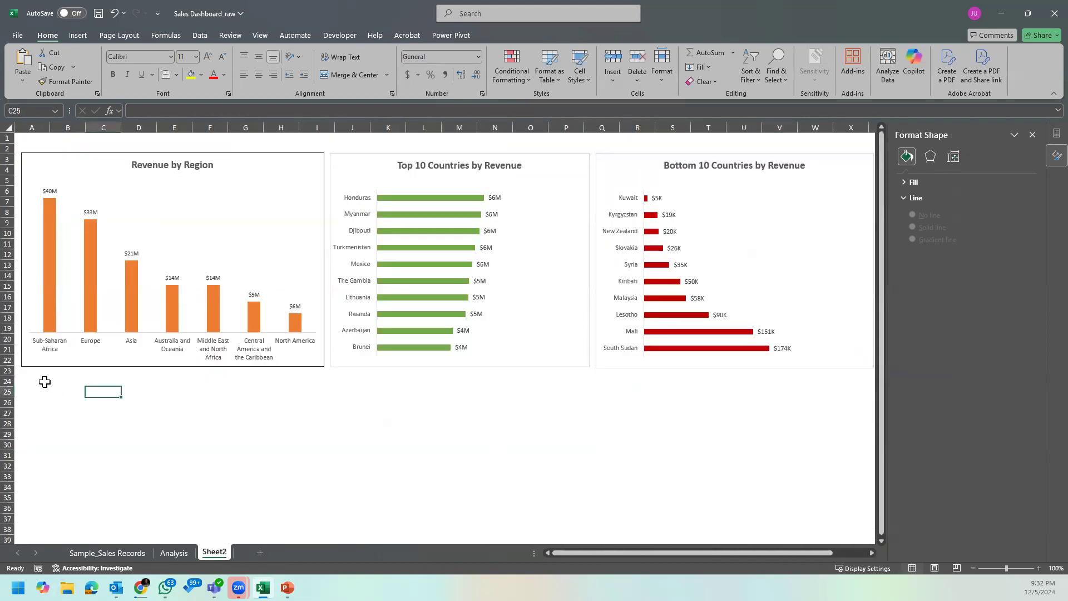
key("ctrl+v")
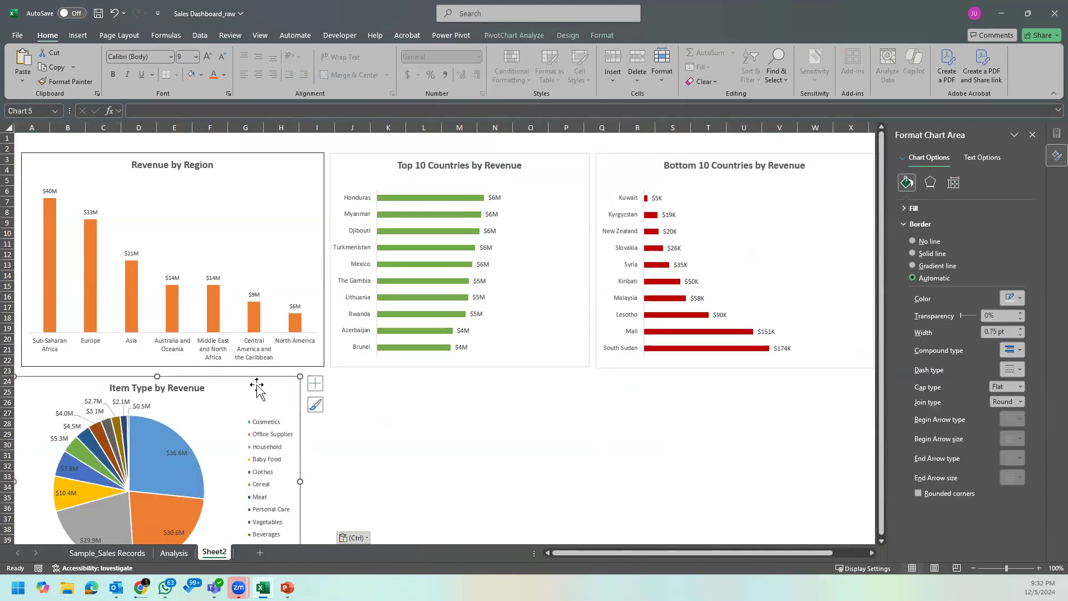
Step: Align the Item Type by Revenue chart under Revenue by Region and resize it across about columns A to I, rows 23 to 43
mouse_move(255, 377)
left_mouse_down()
mouse_move(276, 377)
mouse_move(263, 376)
left_mouse_up()
scroll(381, 427, "down", 2)
left_click_drag(308, 518, 323, 523)
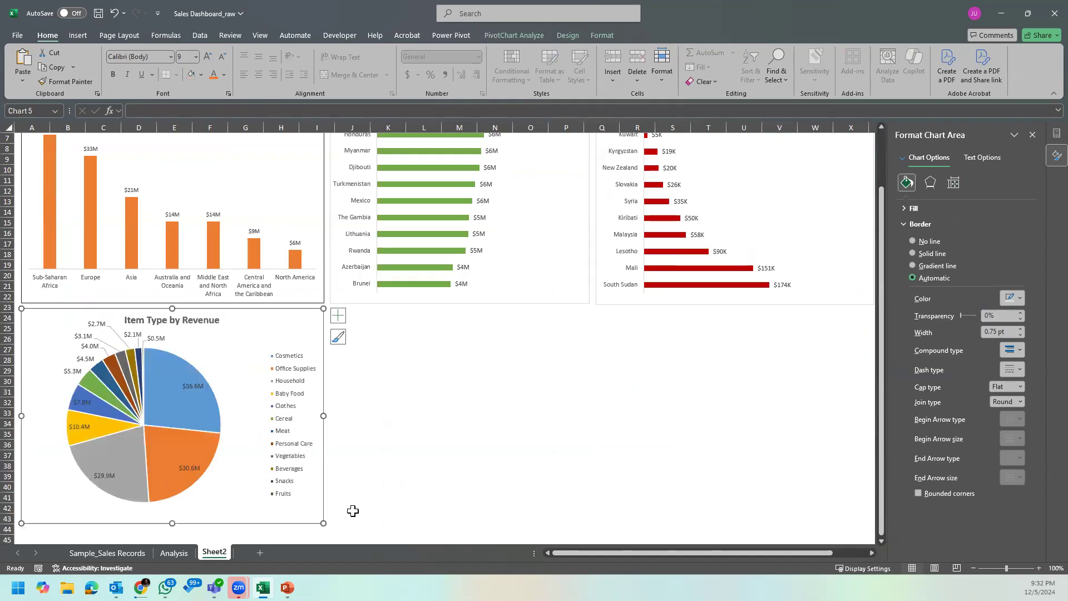
left_click(418, 493)
Step: Cut the % Revenue by Sales Channel doughnut chart from Analysis and paste it on Sheet2 at J24
left_click(174, 553)
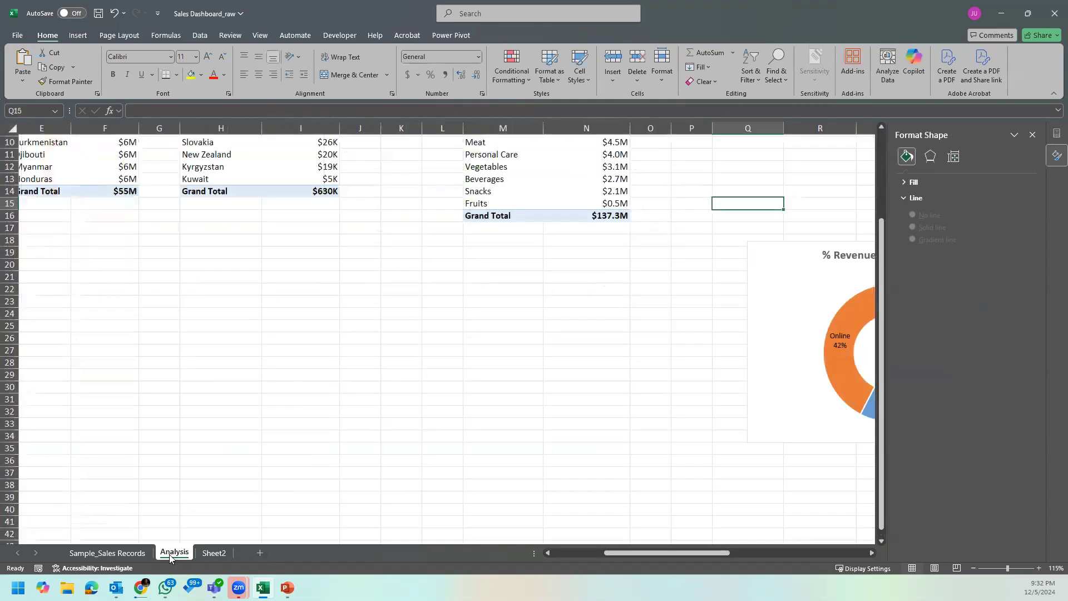
left_click_drag(711, 550, 765, 551)
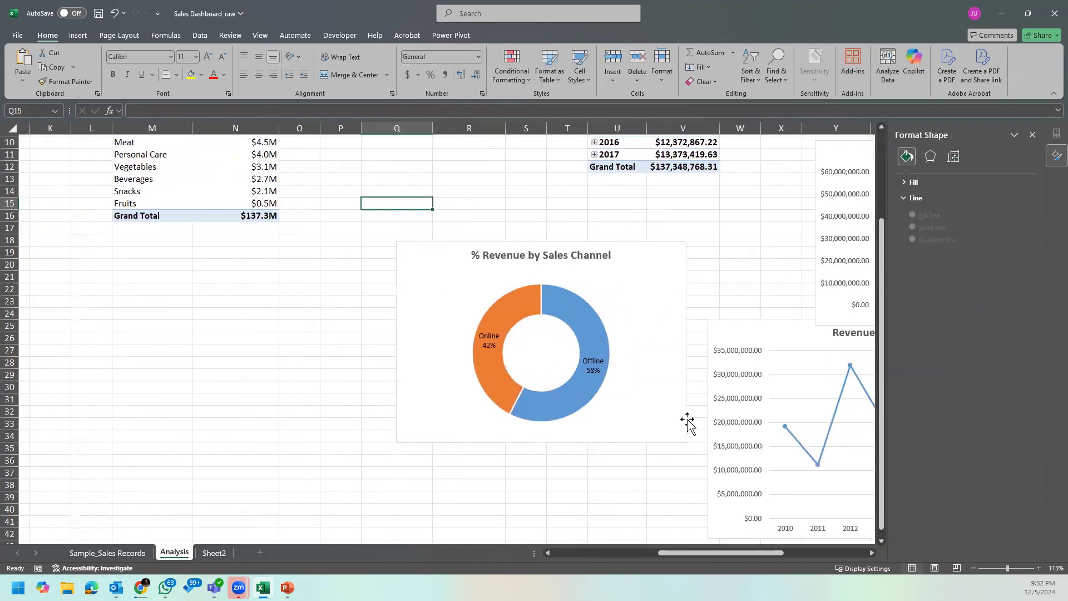
left_click(675, 390)
key("Delete")
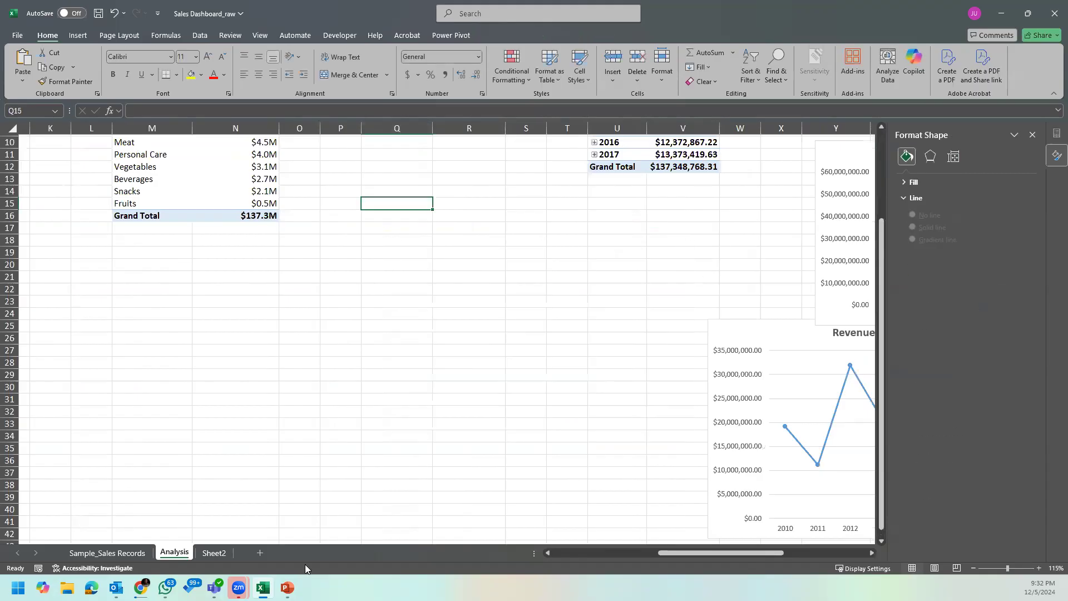
left_click(214, 553)
left_click(343, 316)
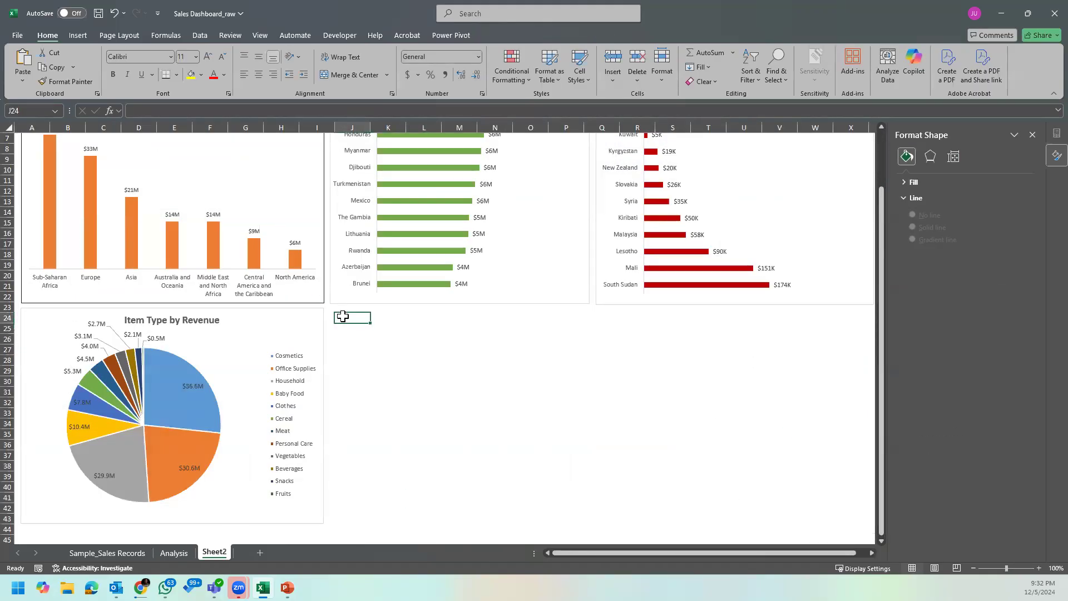
key("ctrl+v")
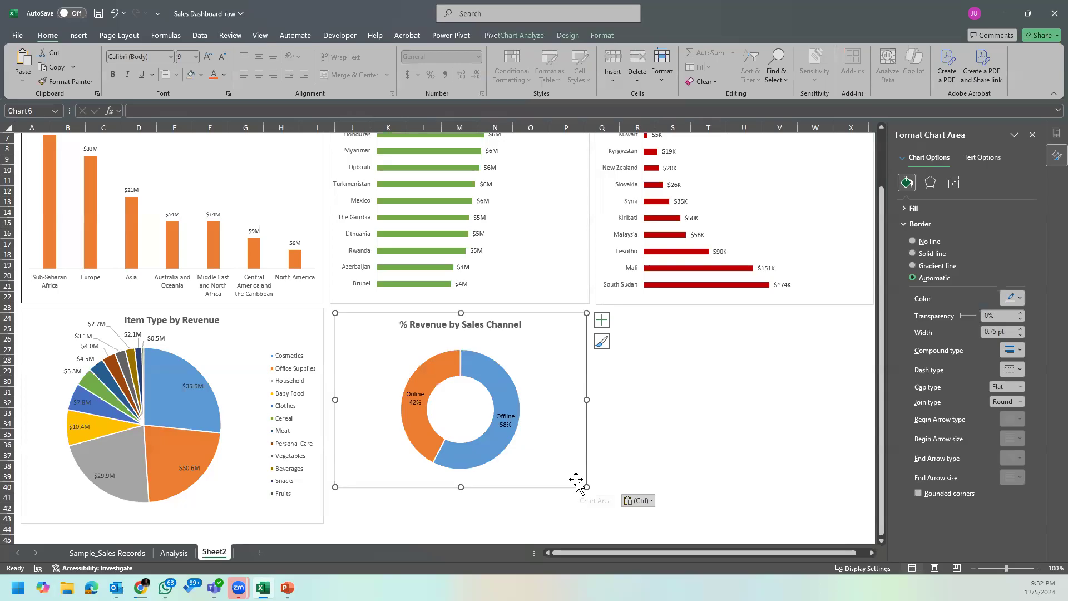
Step: Enlarge the % Revenue by Sales Channel chart to the Top 10 Countries chart's width and down to about row 43
left_click_drag(585, 486, 583, 523)
left_click_drag(580, 417, 590, 417)
left_click_drag(331, 418, 329, 417)
left_click(624, 452)
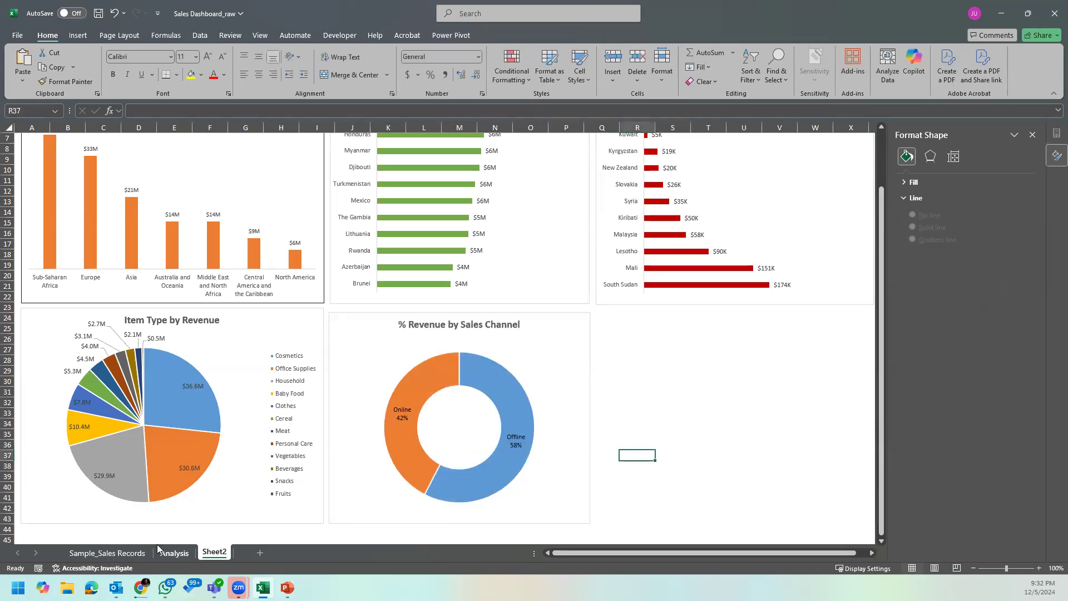
Step: Locate and select the Revenue by Year line chart on Analysis
left_click(173, 557)
left_click_drag(709, 556, 800, 549)
scroll(157, 329, "up", 3)
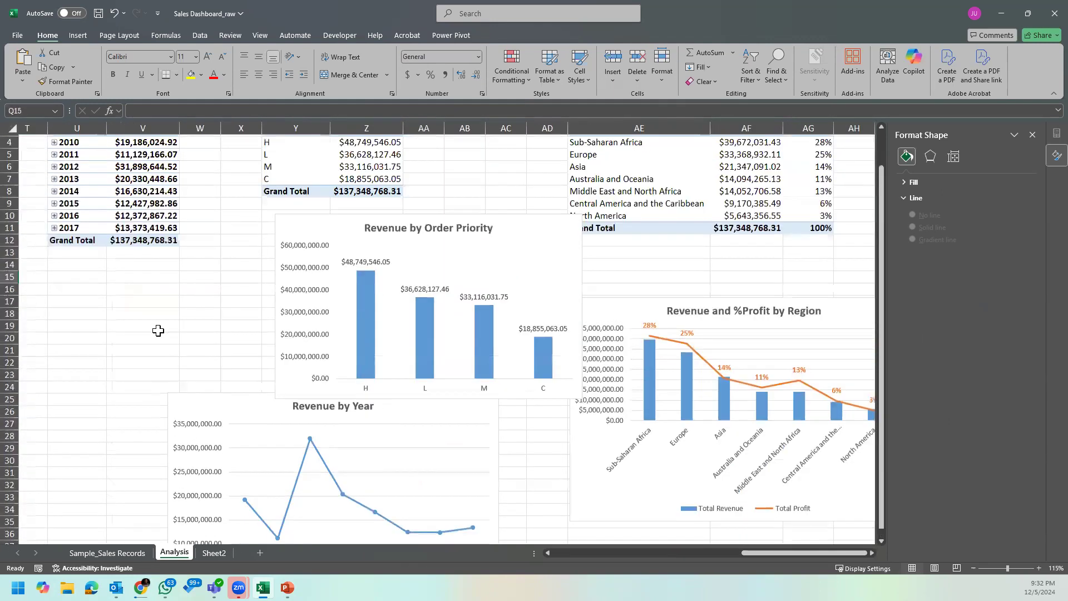
scroll(161, 329, "down", 3)
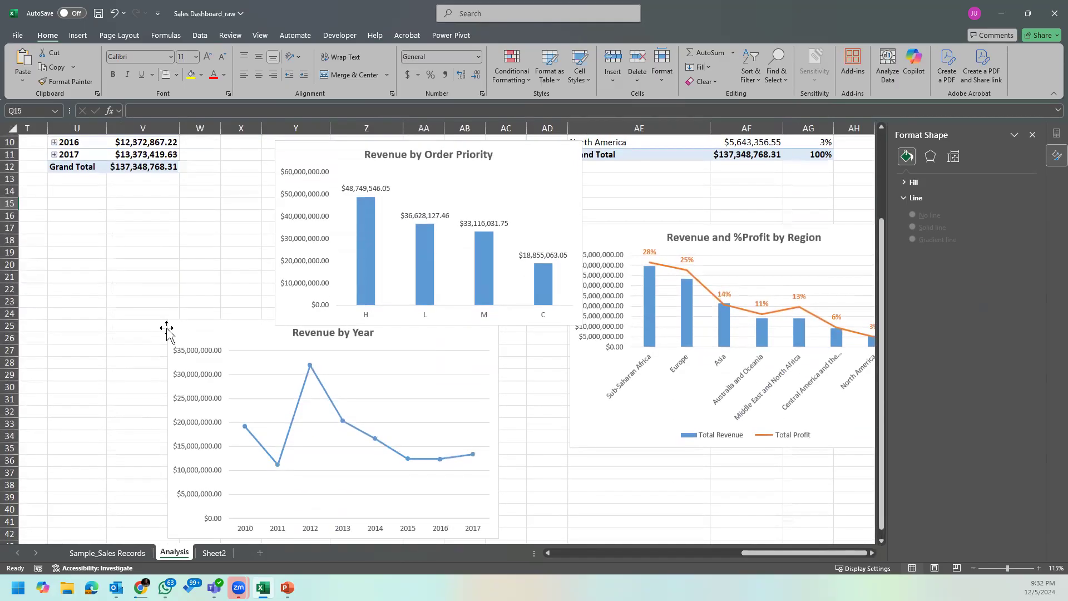
left_click(456, 335)
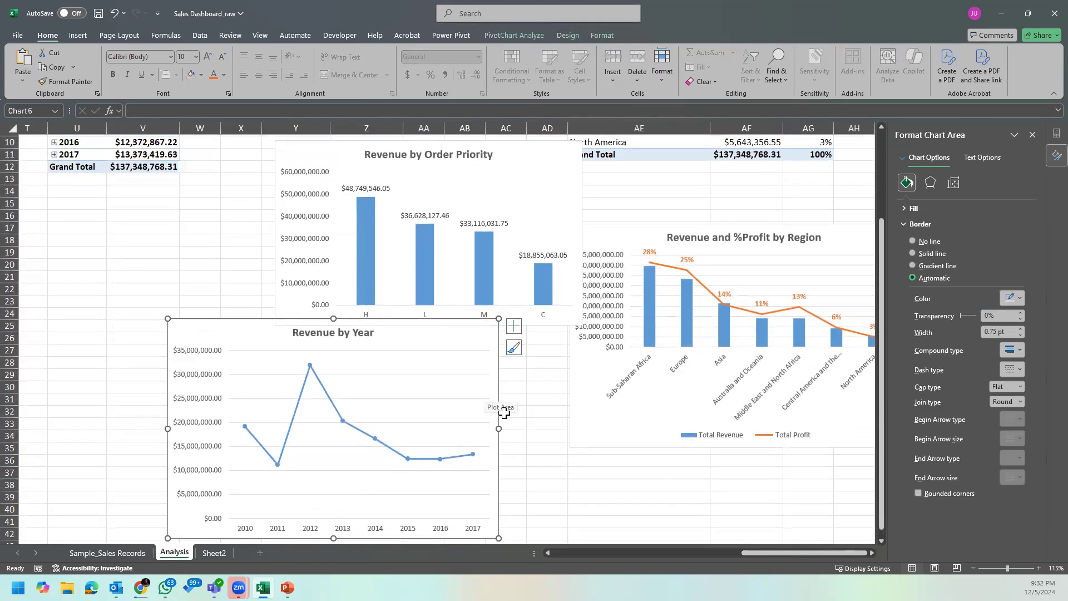
scroll(506, 423, "down", 2)
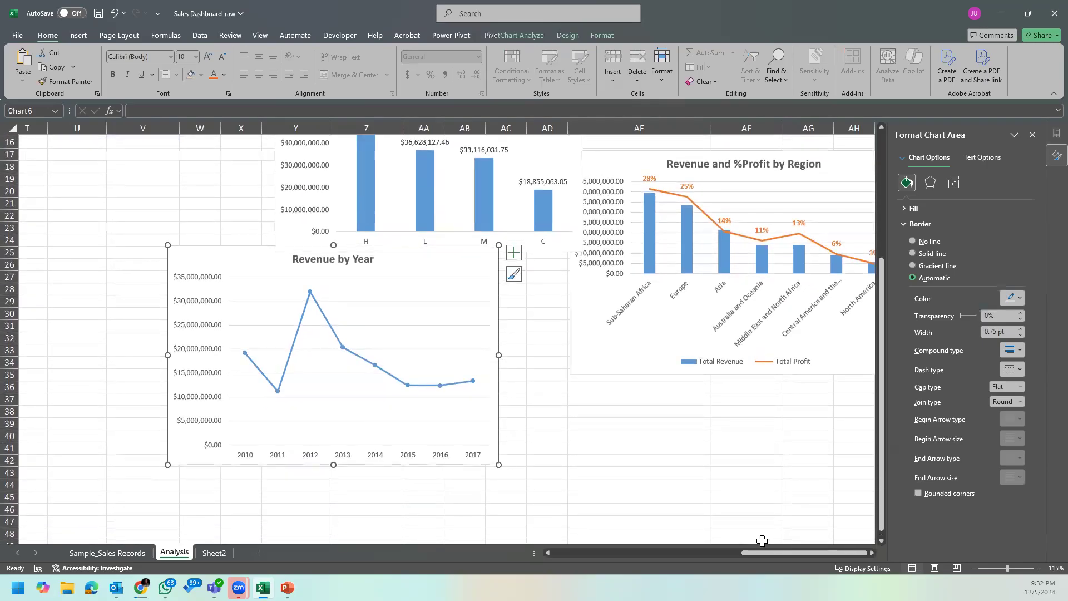
Step: Copy the abbreviated millions format from the Region table's B4 onto the Order Date pivot's Total Revenue values, V4:V12
left_click_drag(756, 555, 656, 550)
scroll(537, 429, "up", 5)
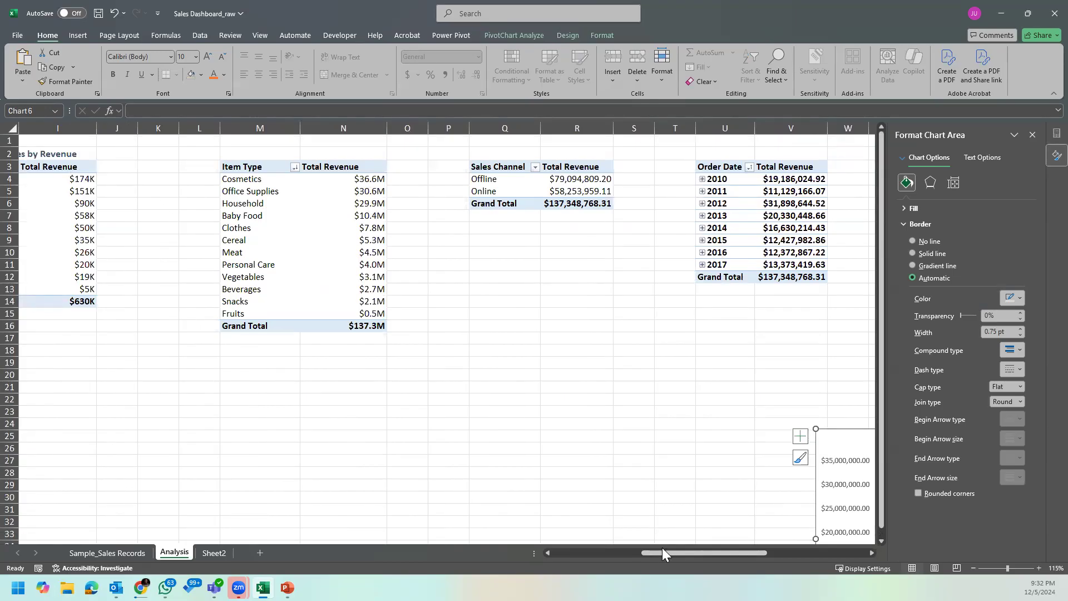
left_click_drag(662, 552, 559, 552)
left_click(251, 180)
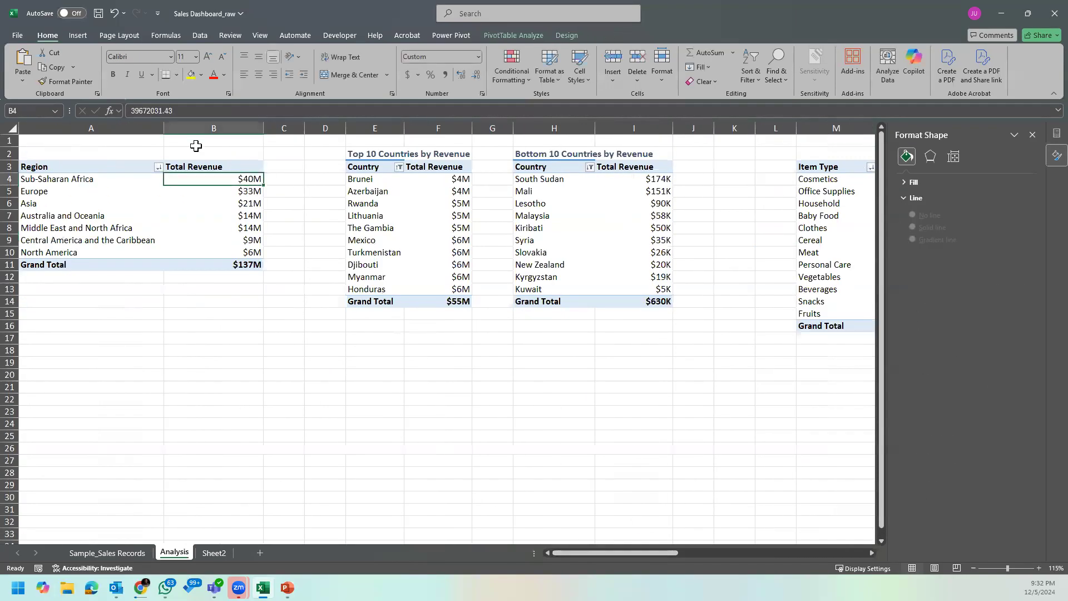
left_click(85, 81)
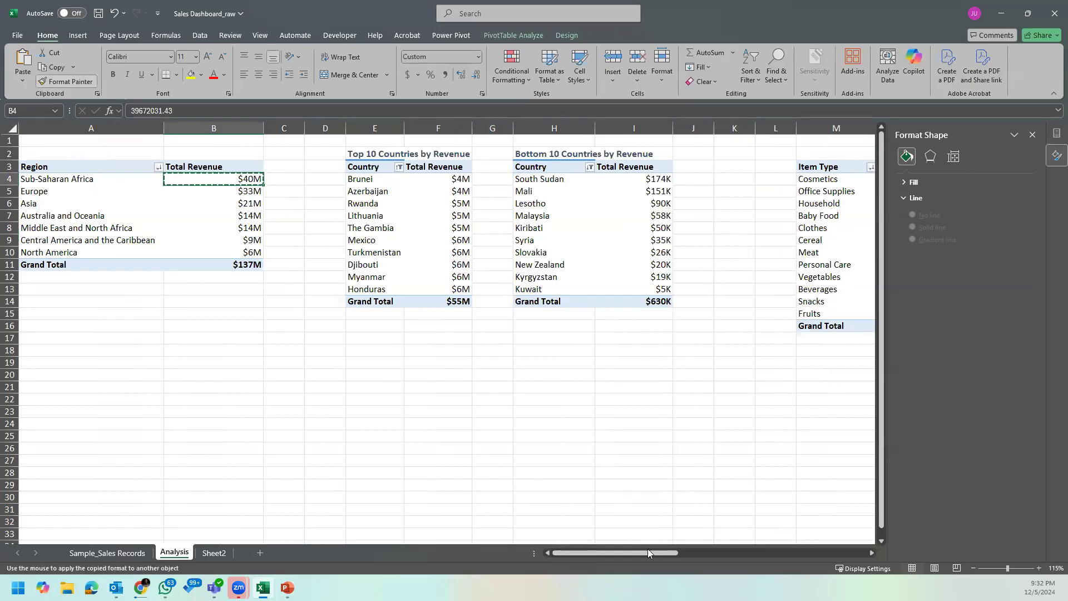
left_click_drag(652, 552, 777, 553)
left_click_drag(528, 179, 523, 275)
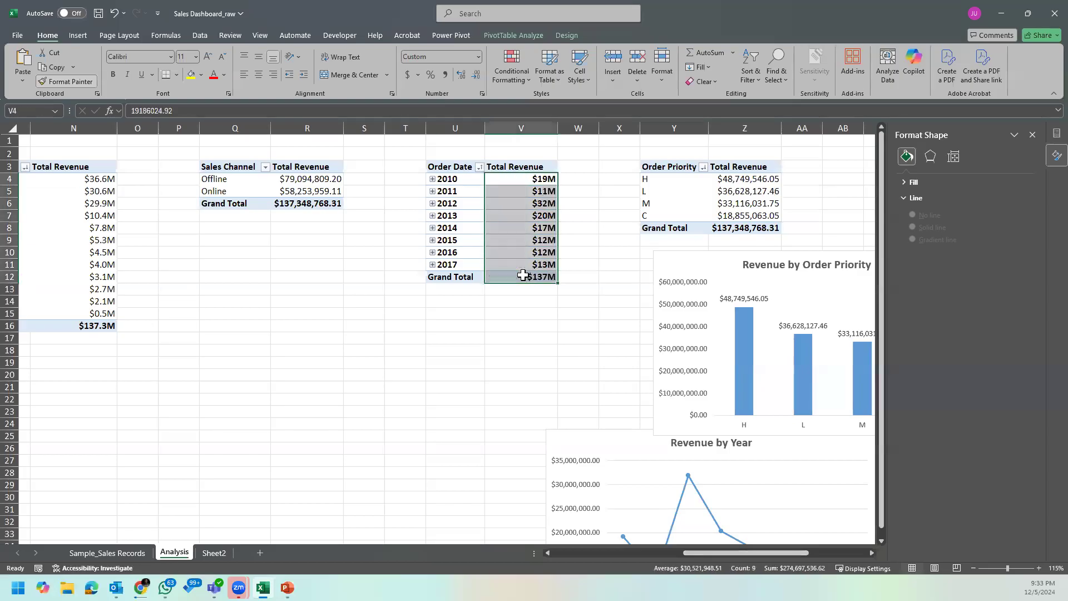
Step: Copy the abbreviated millions format onto the Total Revenue values of the Sales Channel (R4:R6) and Order Priority (Z4:Z8) pivot tables
left_click(541, 180)
left_click(66, 82)
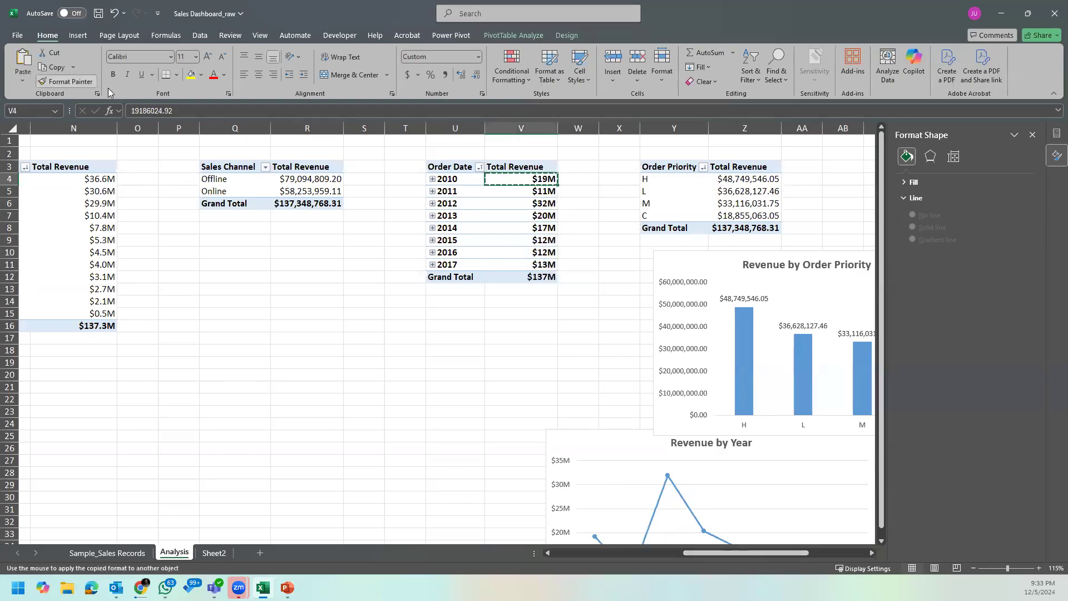
left_click_drag(298, 178, 307, 205)
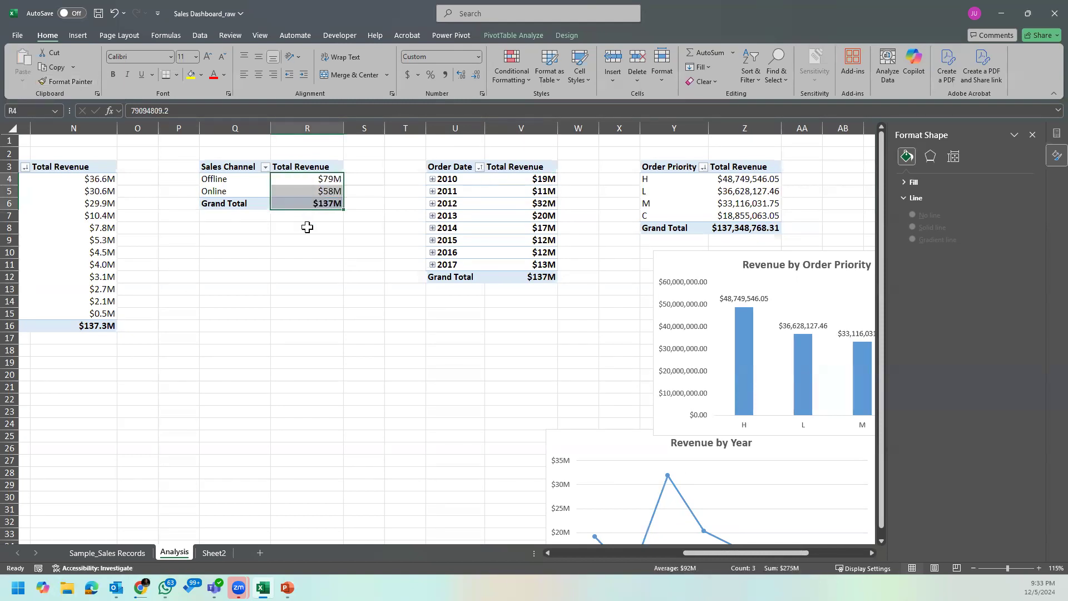
left_click(329, 178)
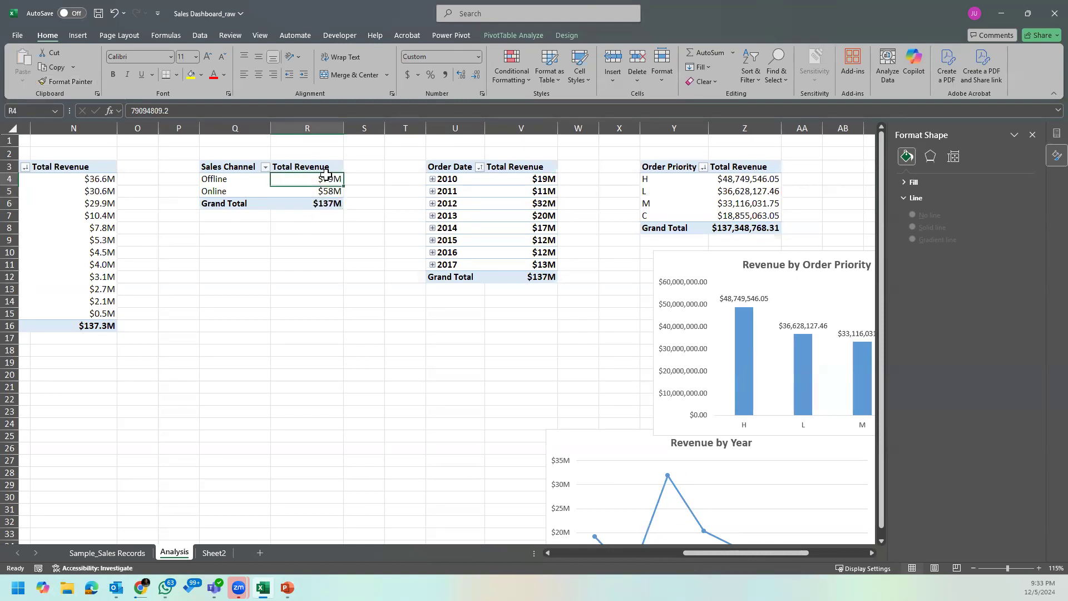
left_click(60, 81)
left_click_drag(740, 178, 748, 228)
left_click(565, 336)
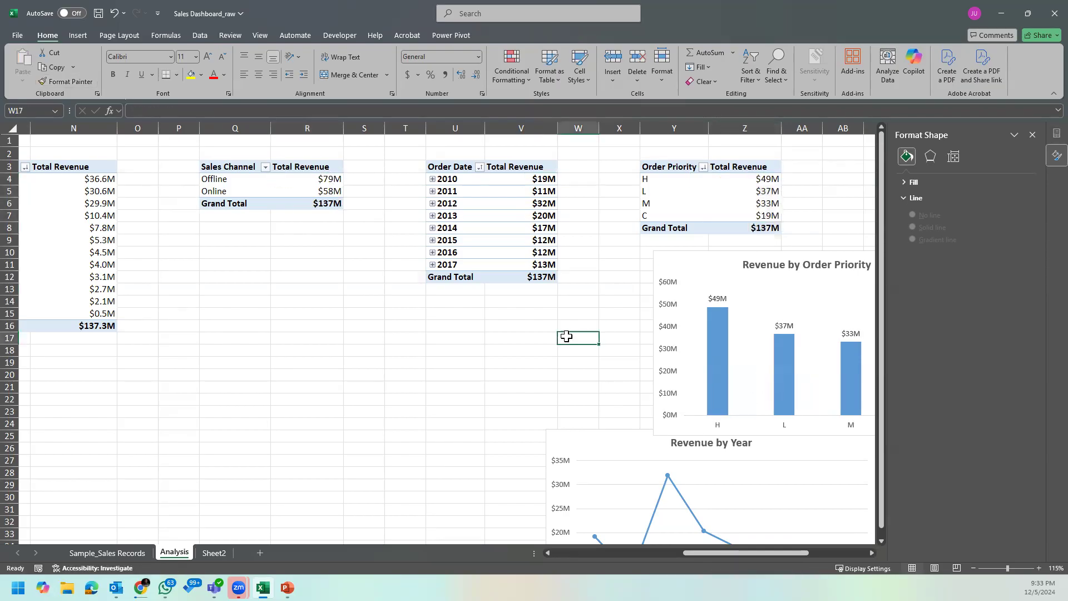
Step: Move the Revenue by Year chart to empty cells around columns Q to W, add data labels and remove its primary vertical axis
scroll(594, 410, "down", 4)
left_click(610, 301)
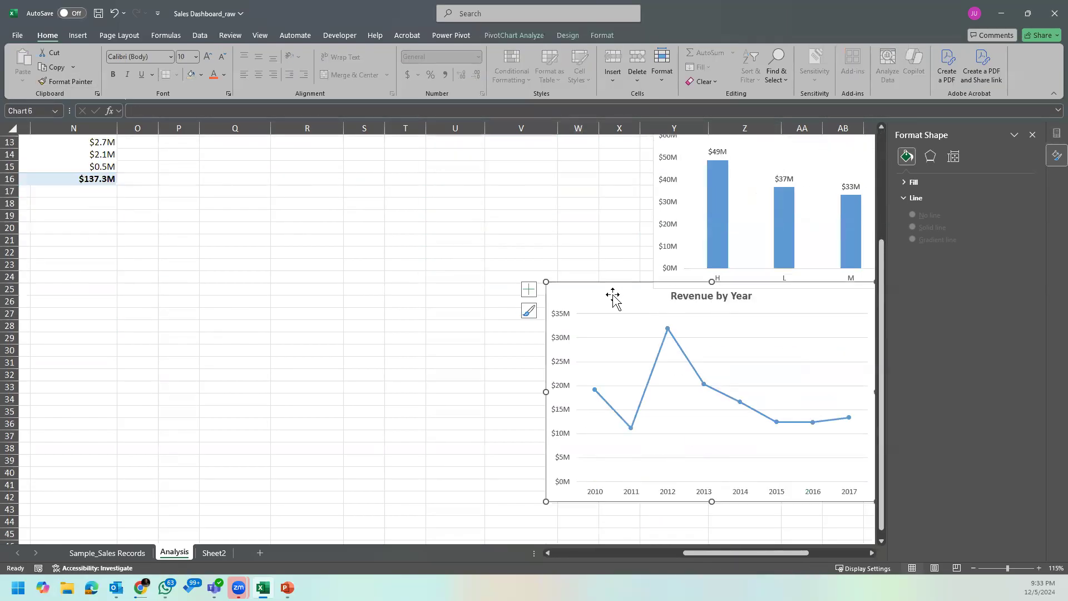
left_click_drag(611, 301, 326, 285)
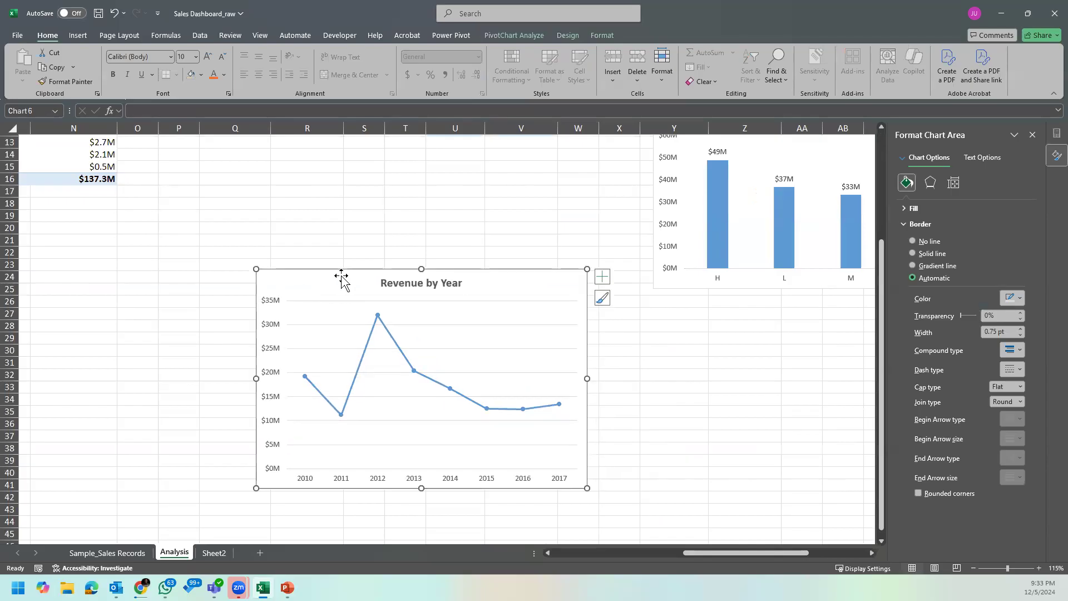
left_click(602, 277)
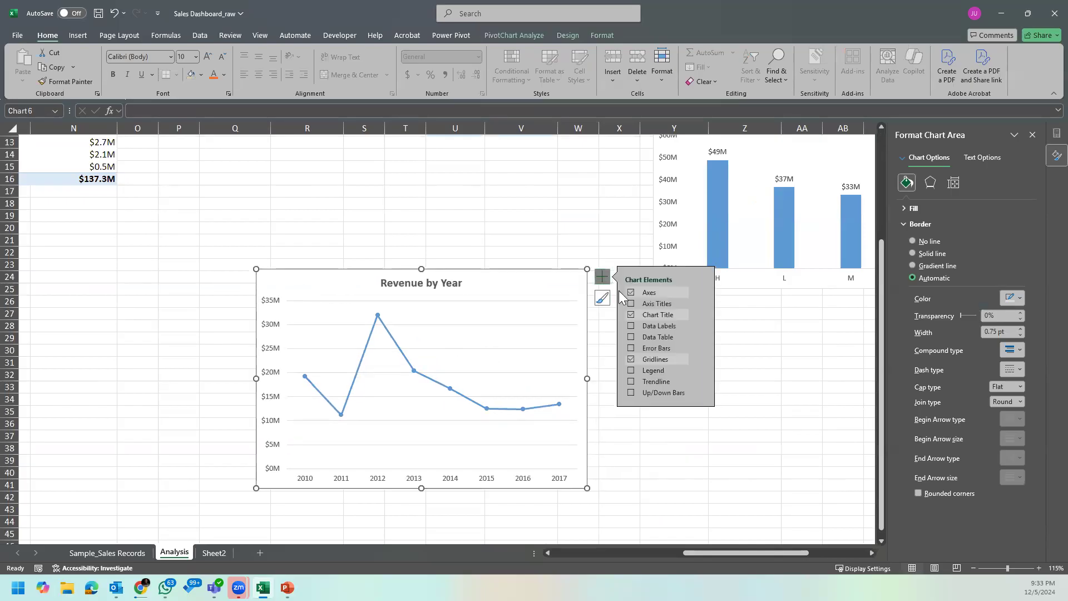
left_click(631, 327)
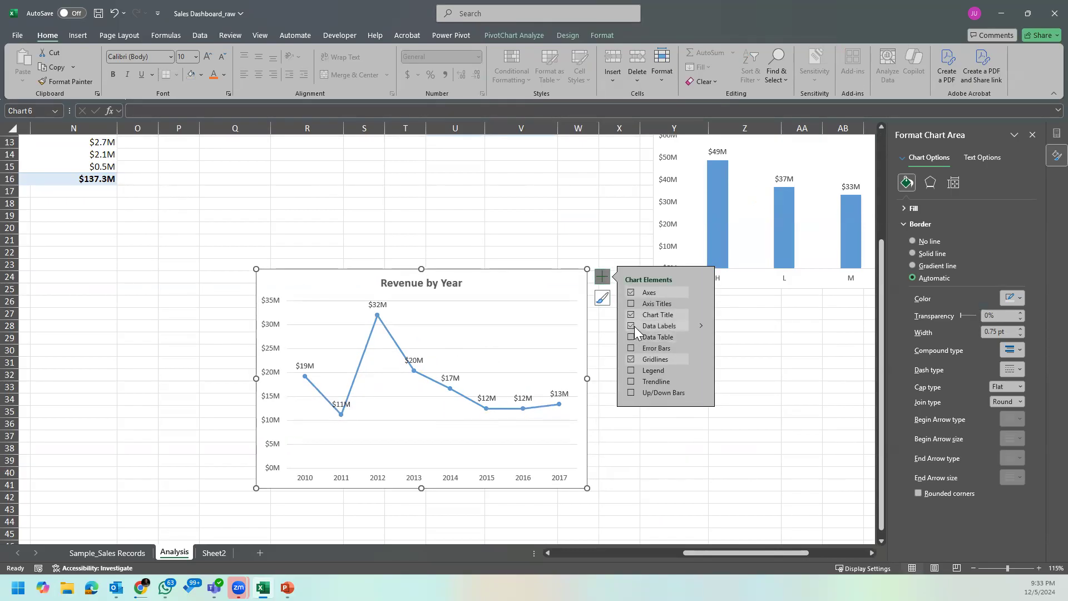
left_click(701, 292)
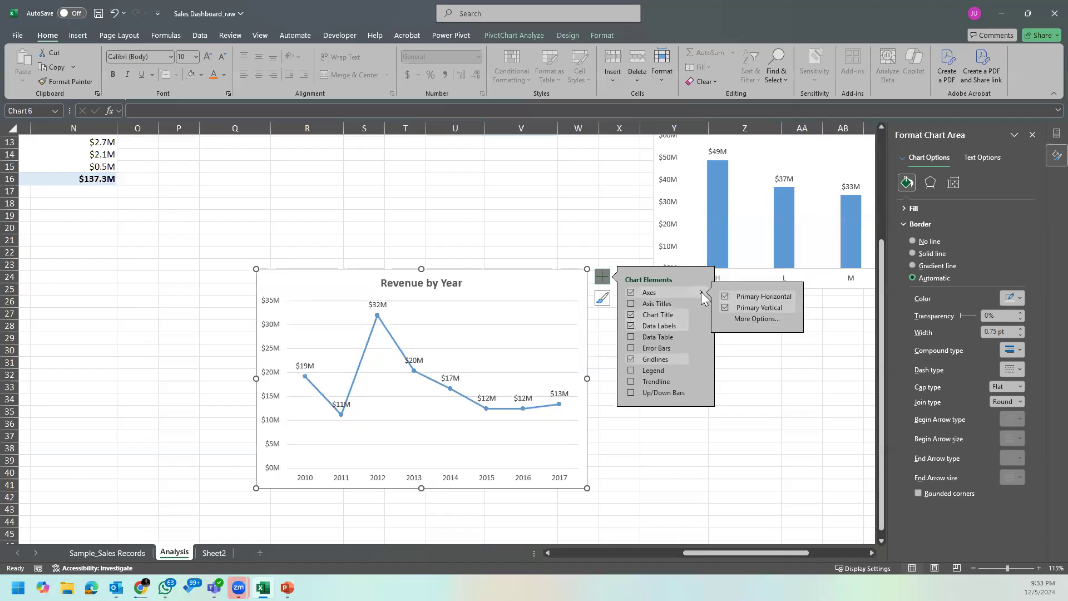
left_click(724, 308)
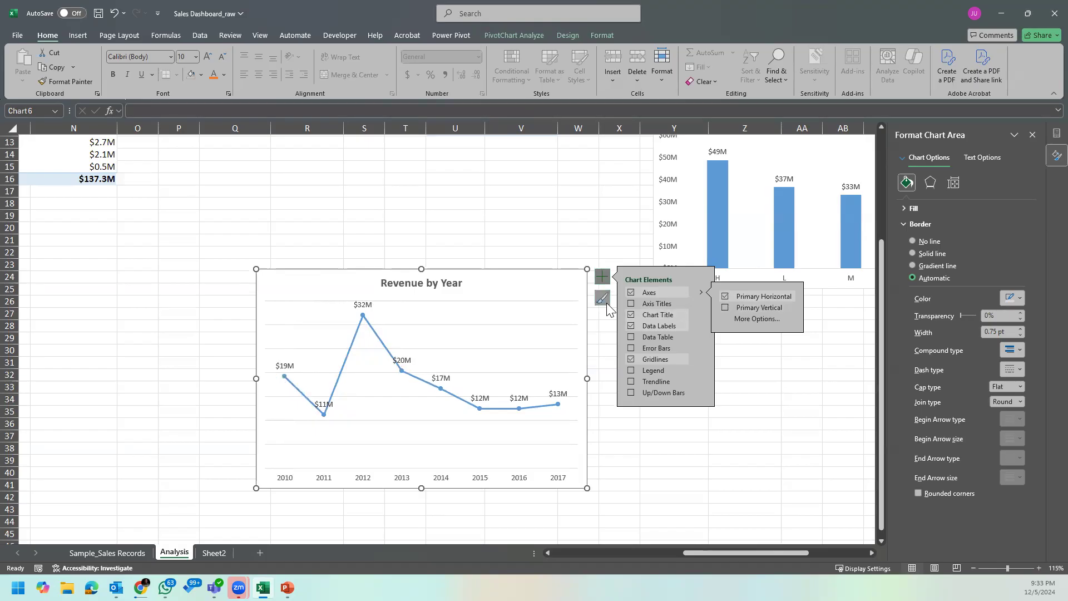
Step: Try deleting the major gridlines from the Revenue by Year chart, and undo the deletion
left_click(534, 307)
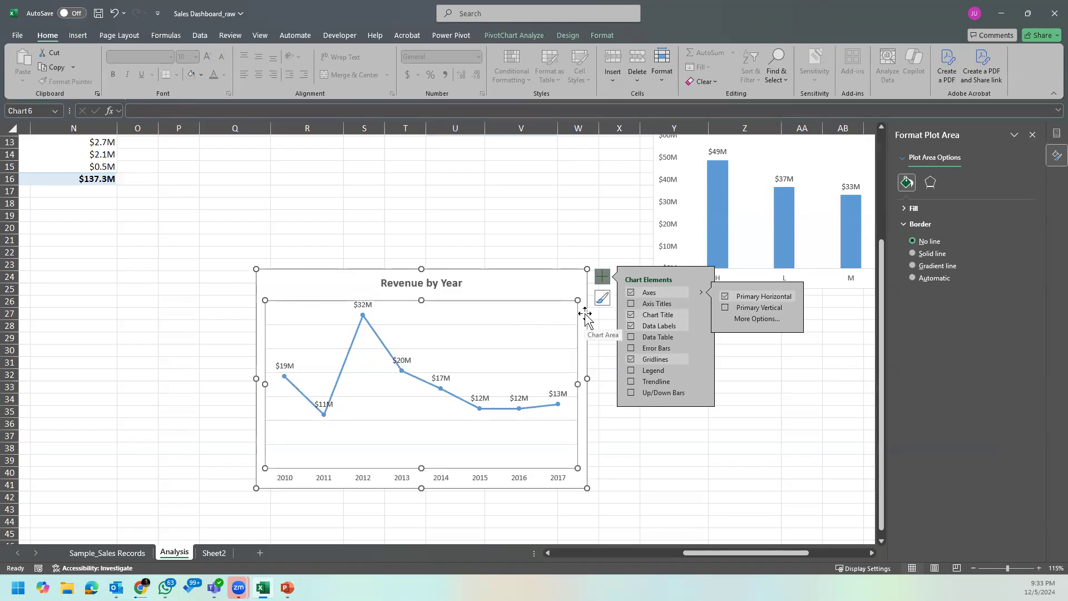
left_click(562, 325)
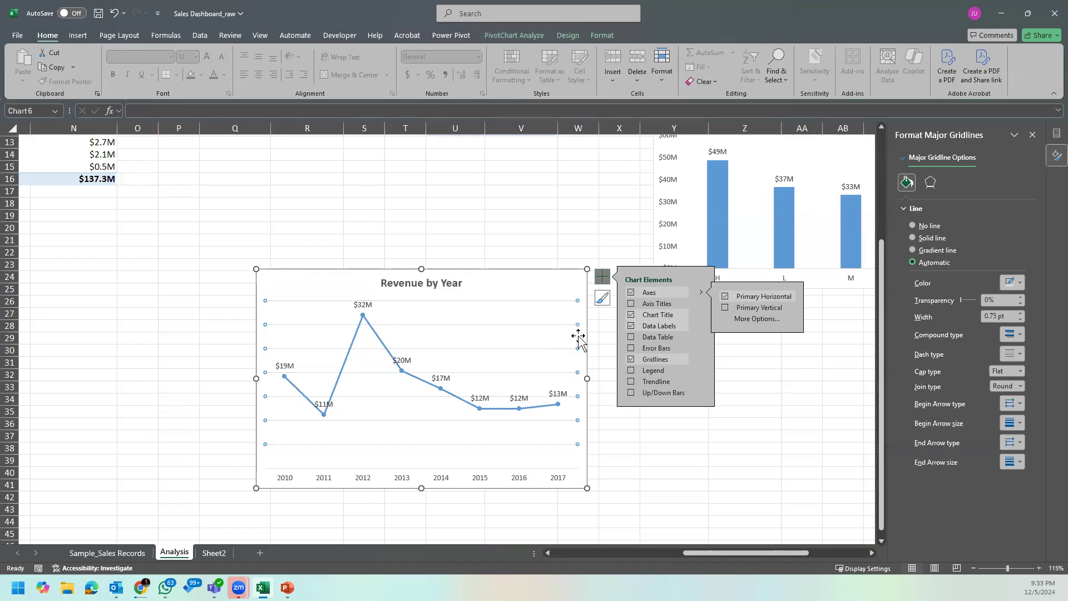
key("Delete")
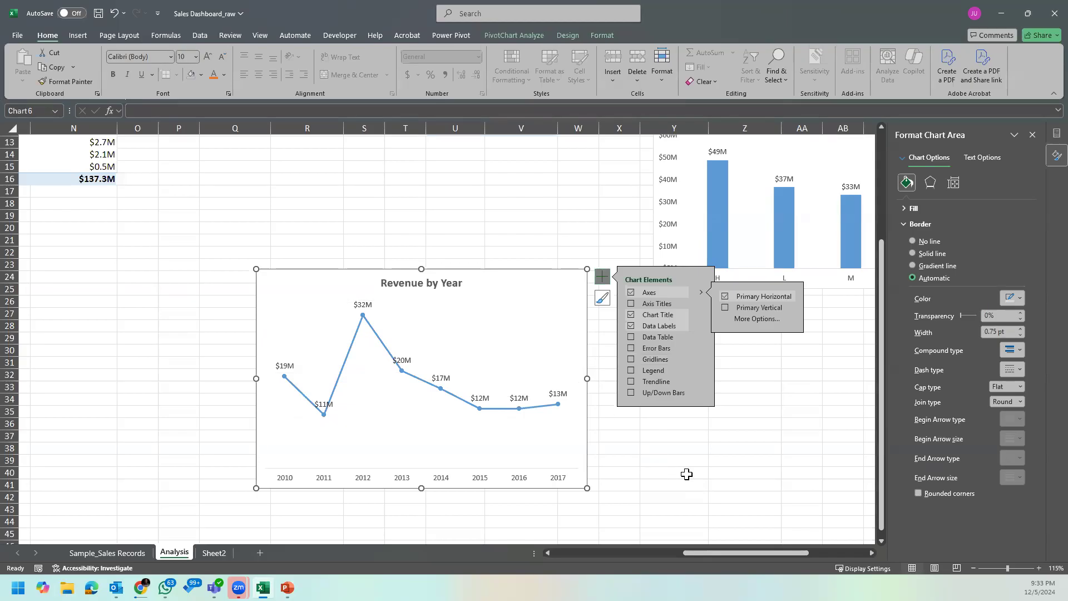
key("ctrl+z")
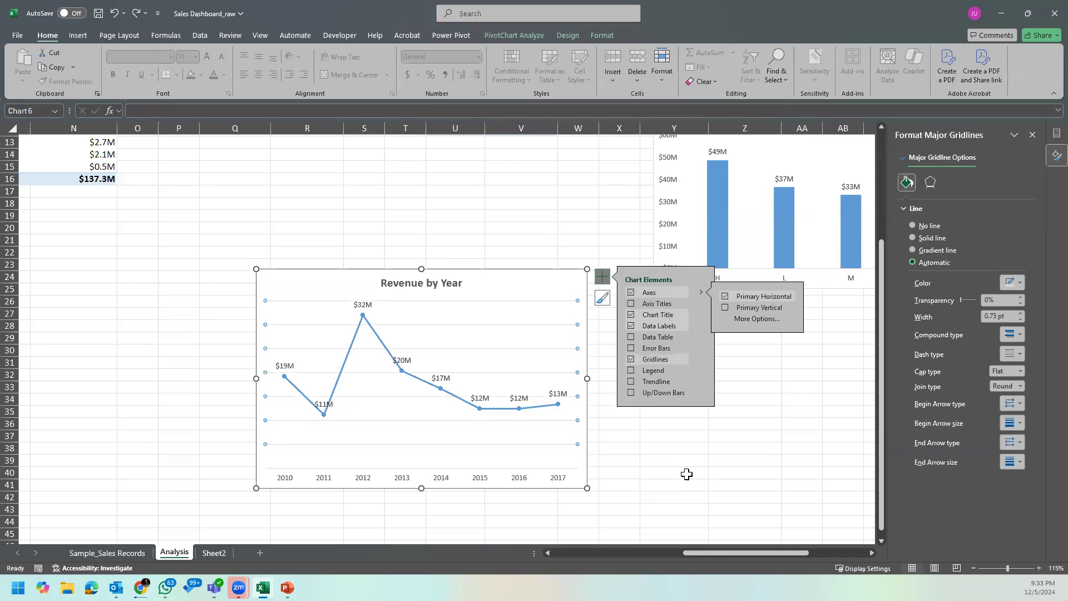
Step: Cut the Revenue by Year chart from Analysis and paste it on Sheet2 at Q24
left_click(490, 275)
key("Delete")
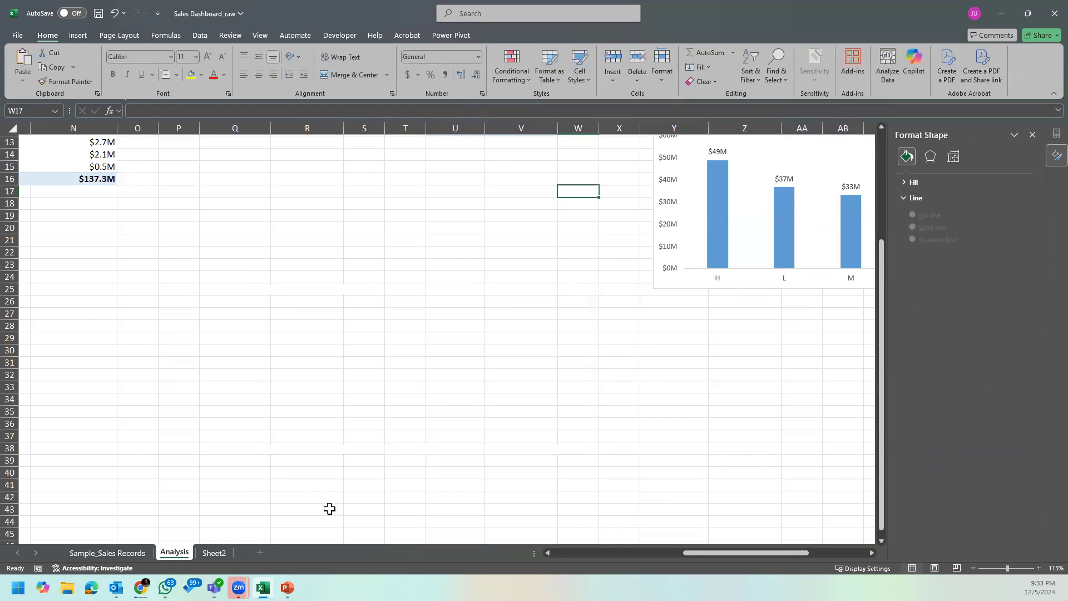
left_click(107, 553)
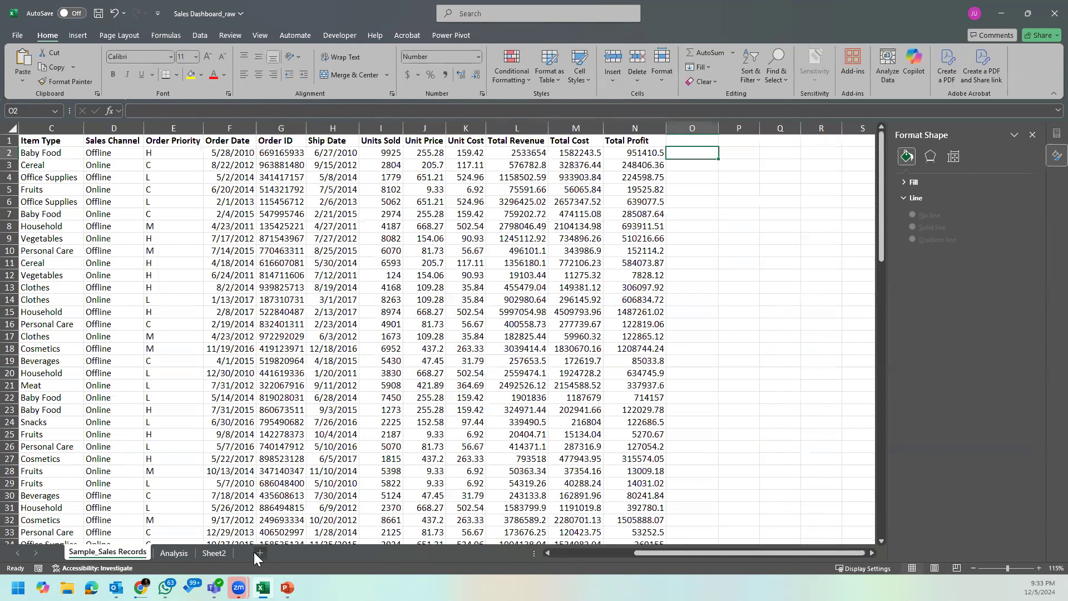
left_click(215, 554)
left_click(598, 322)
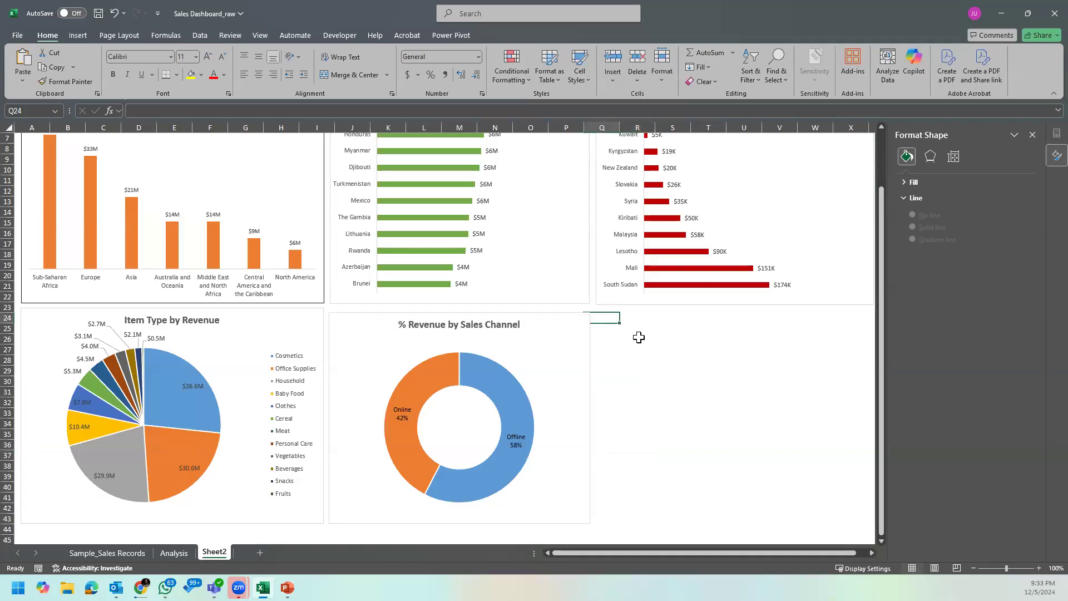
key("ctrl+v")
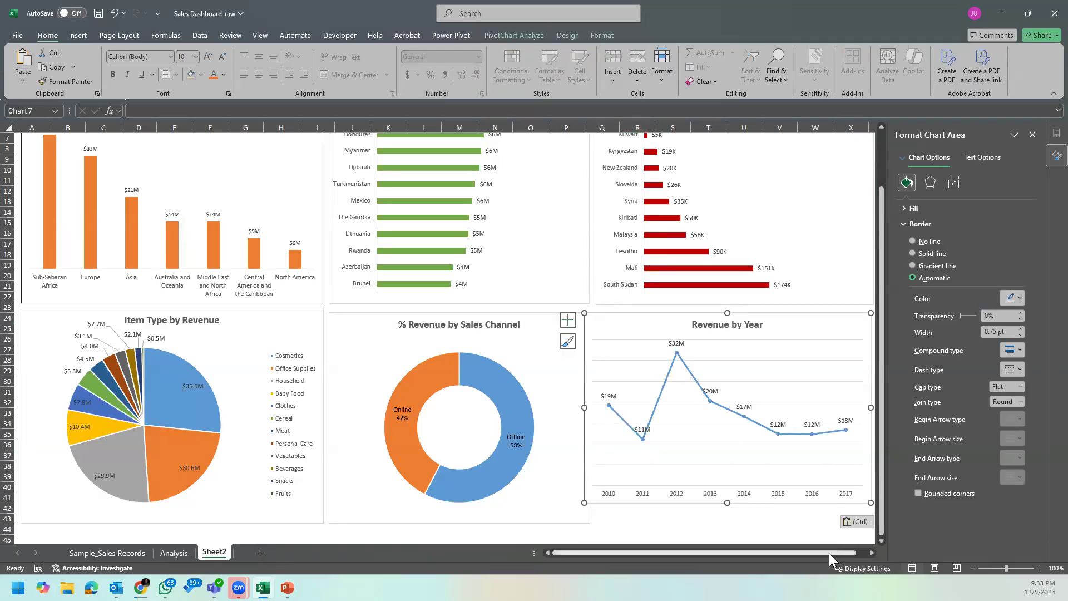
Step: Close the side panes and resize the Revenue by Year chart to the Bottom 10 Countries chart's width and down to about row 43
left_click(1032, 135)
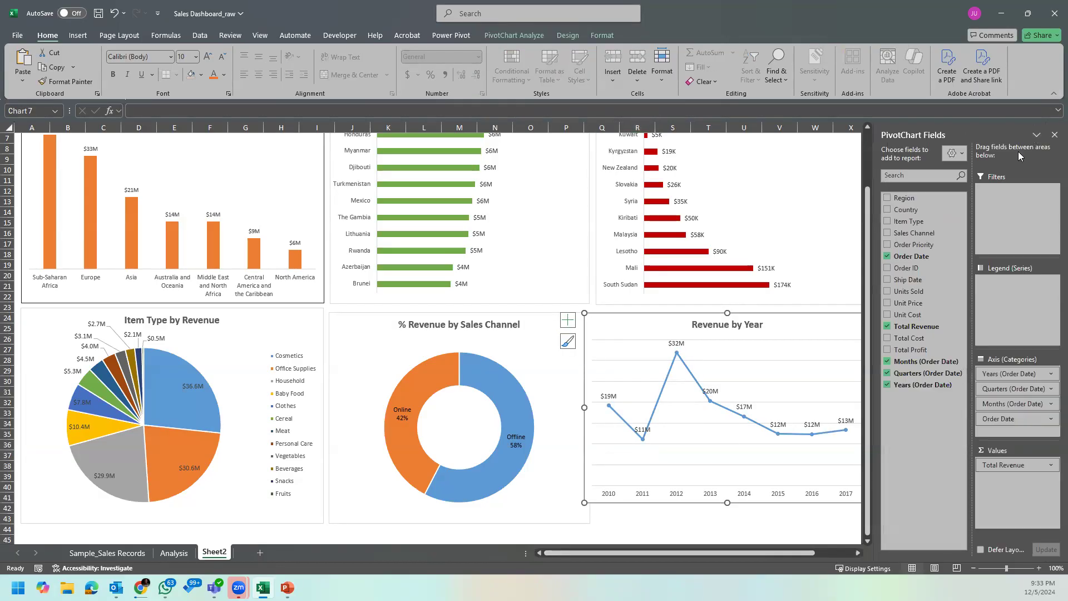
left_click(1054, 134)
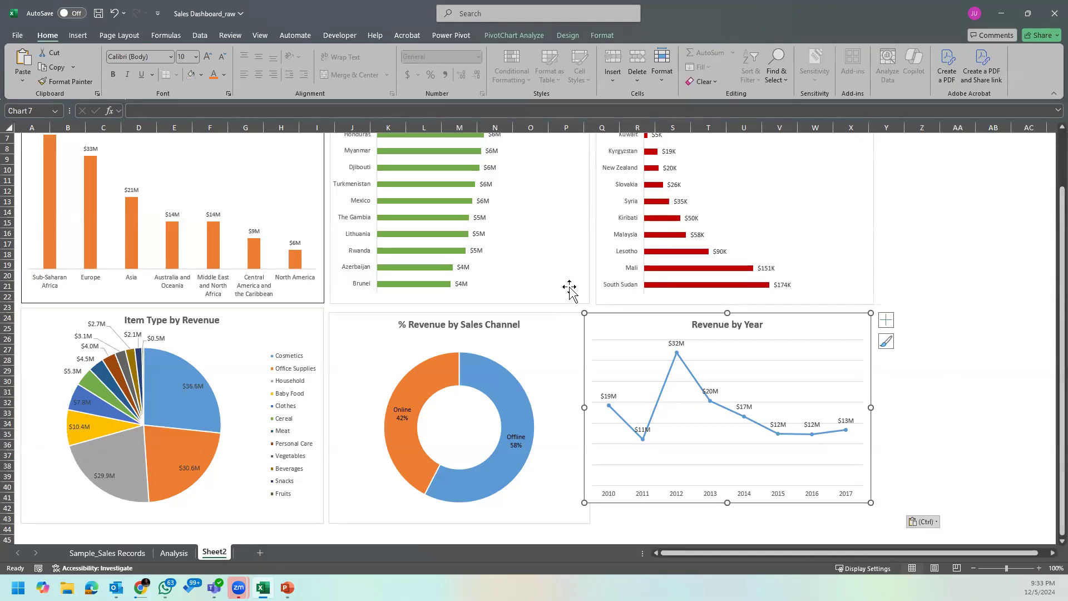
left_click_drag(583, 407, 595, 408)
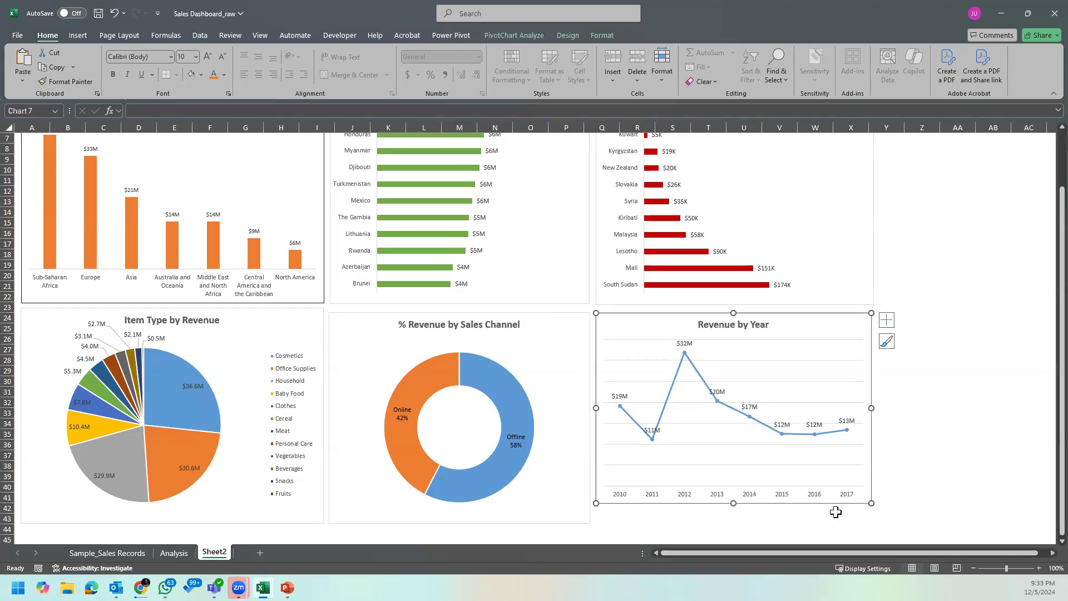
left_click_drag(870, 504, 871, 526)
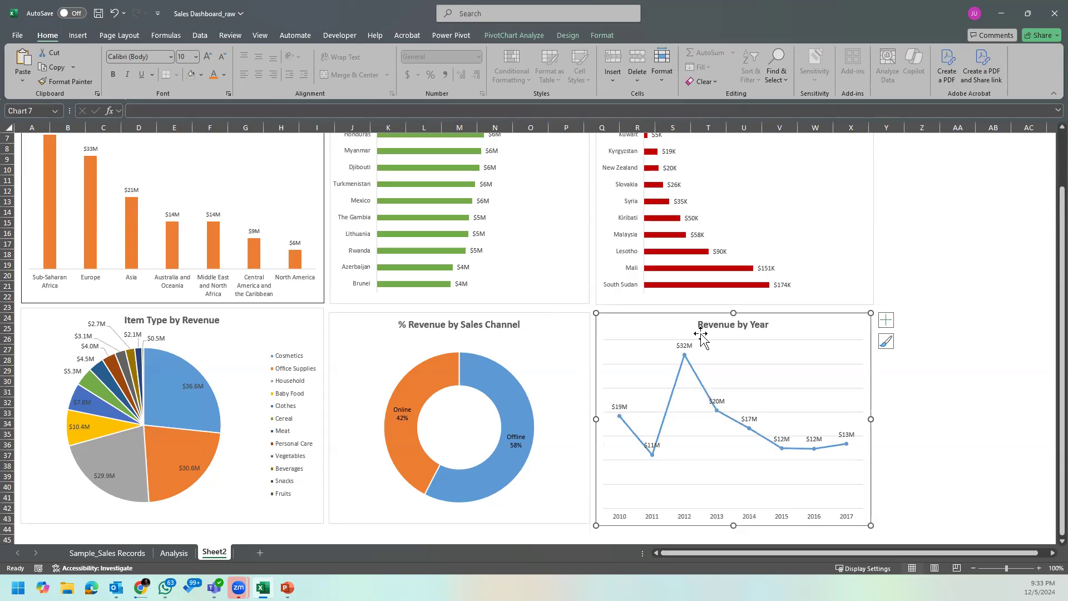
Step: Delete the horizontal gridlines from the Revenue by Year chart on Sheet2
left_click(788, 348)
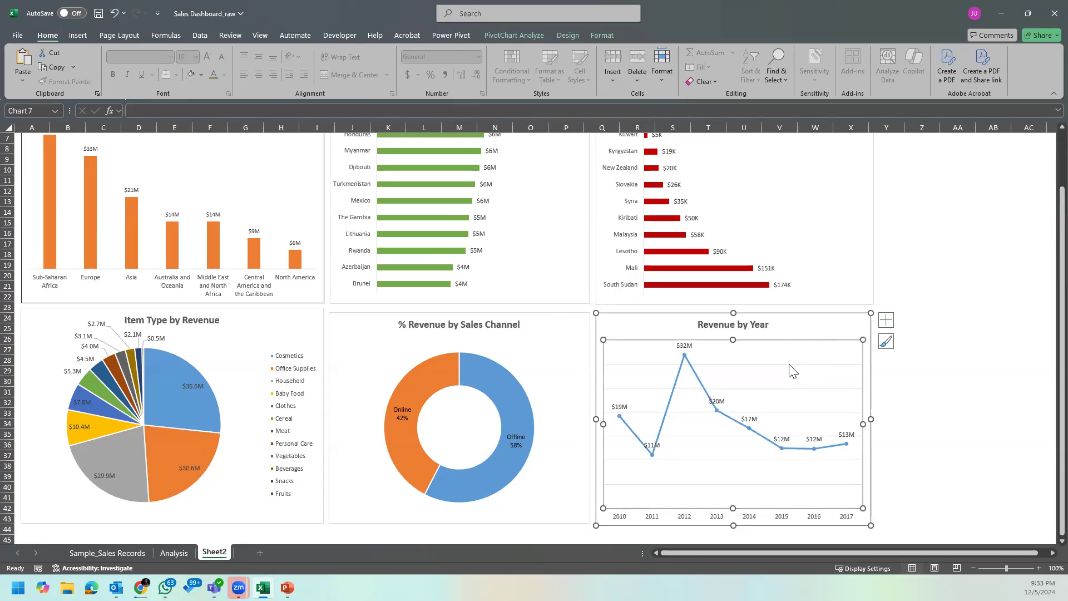
left_click_drag(887, 383, 954, 401)
left_click(919, 412)
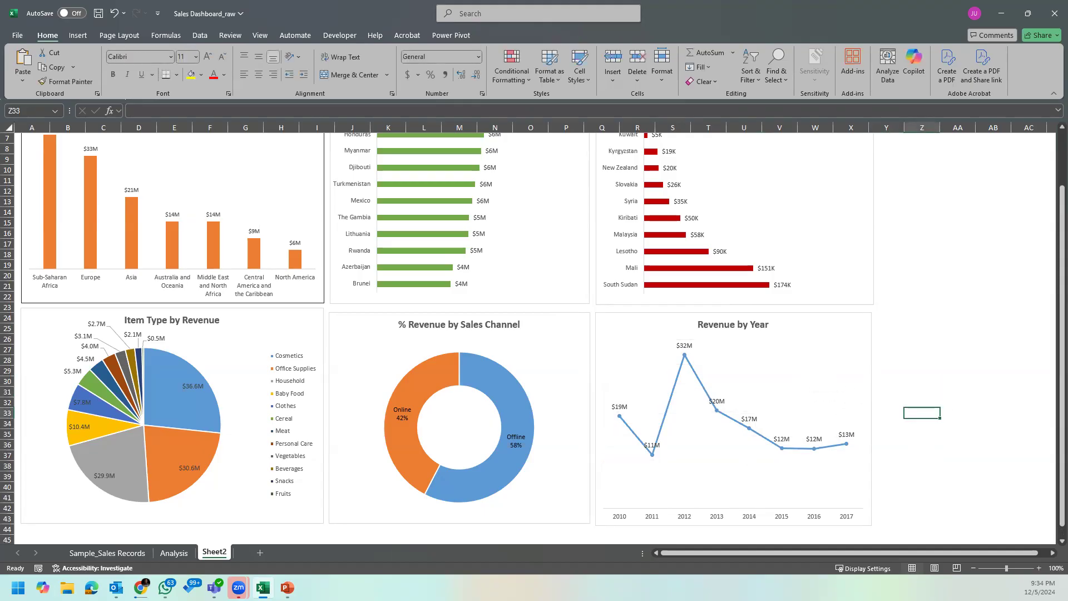
Step: Cut the Revenue by Order Priority chart from Analysis and paste it on Sheet2 at A45
left_click(107, 553)
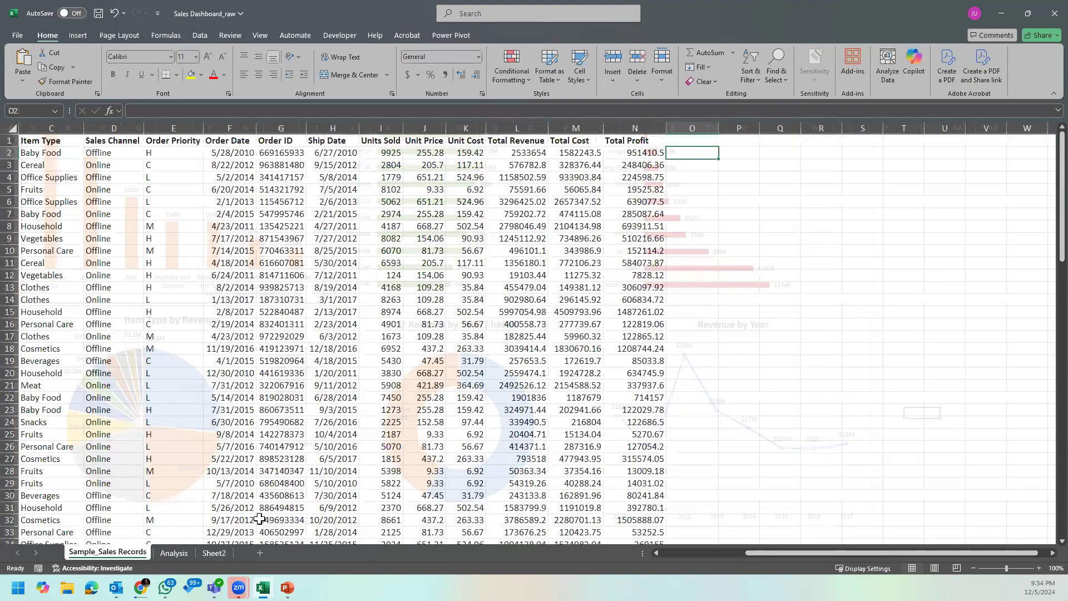
left_click(174, 552)
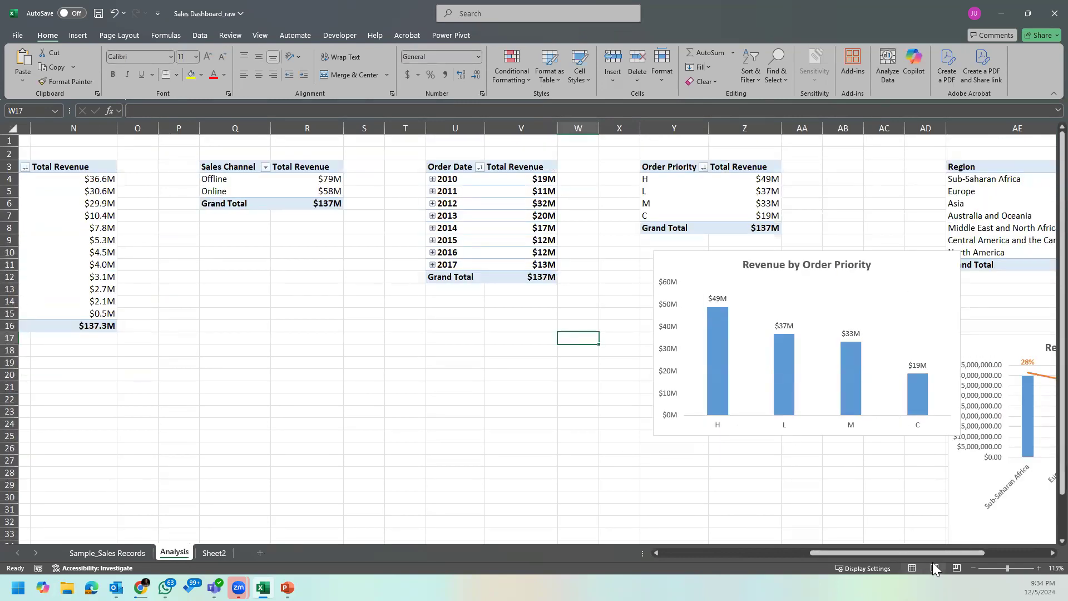
left_click_drag(933, 548, 1005, 550)
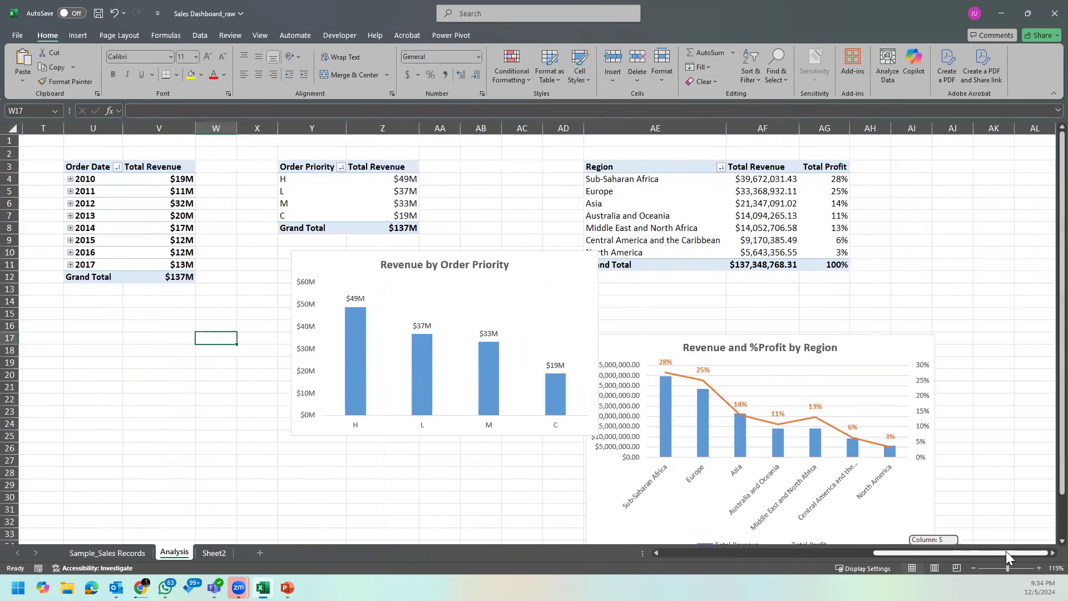
left_click(590, 265)
key("Delete")
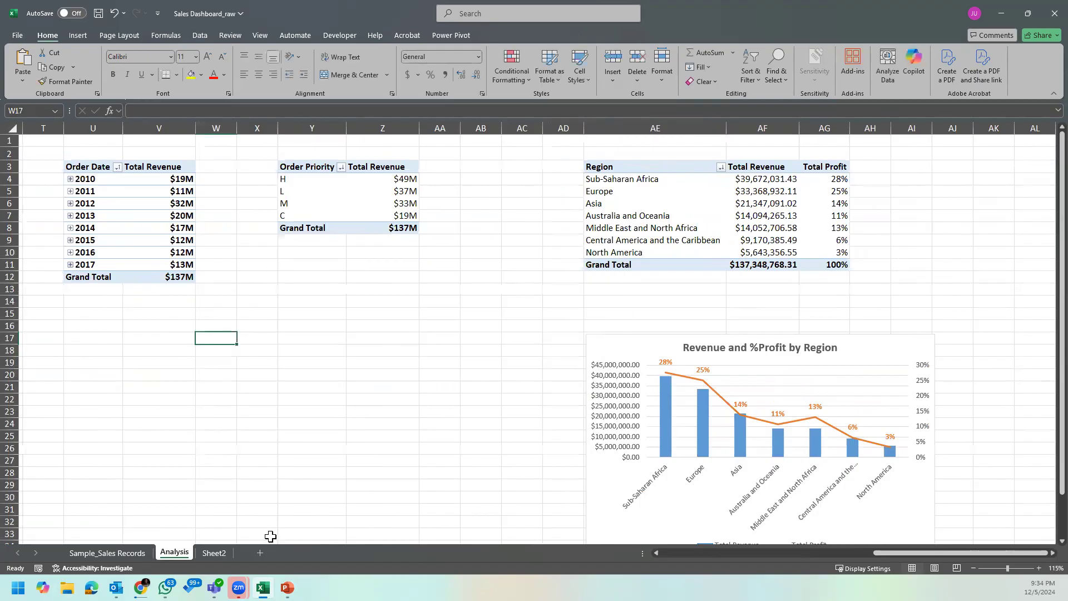
left_click(212, 553)
scroll(260, 494, "down", 1)
left_click(34, 317)
key("ctrl+v")
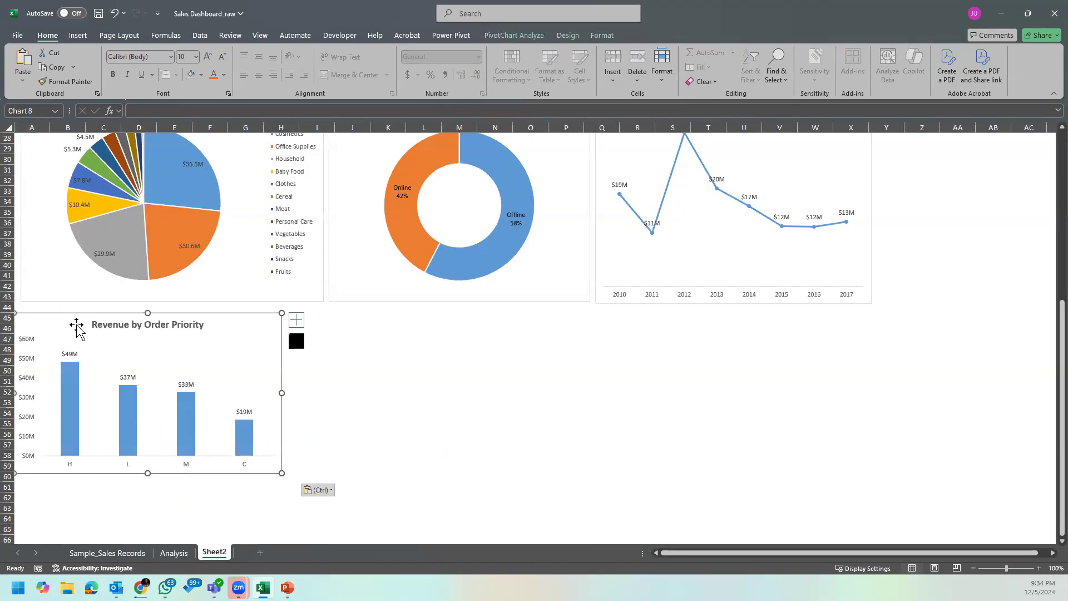
Step: Align the Revenue by Order Priority chart under Item Type by Revenue and resize it across about columns A to I, rows 44 to 60
left_click_drag(67, 315, 74, 306)
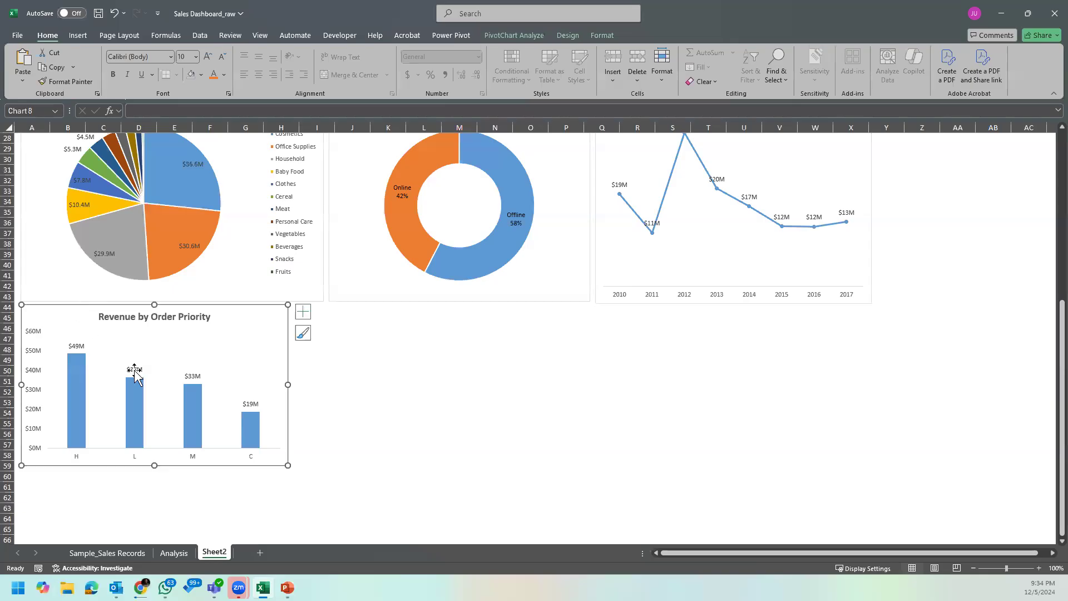
left_click_drag(285, 466, 321, 481)
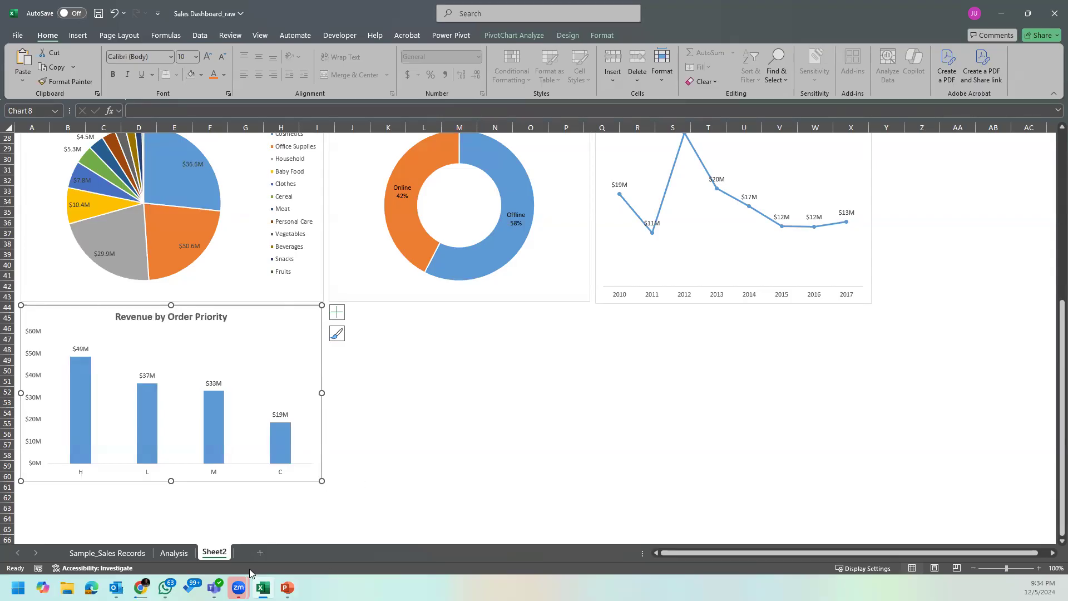
Step: Cut the Revenue and %Profit by Region chart from Analysis and paste it on Sheet2 at K45
left_click(173, 553)
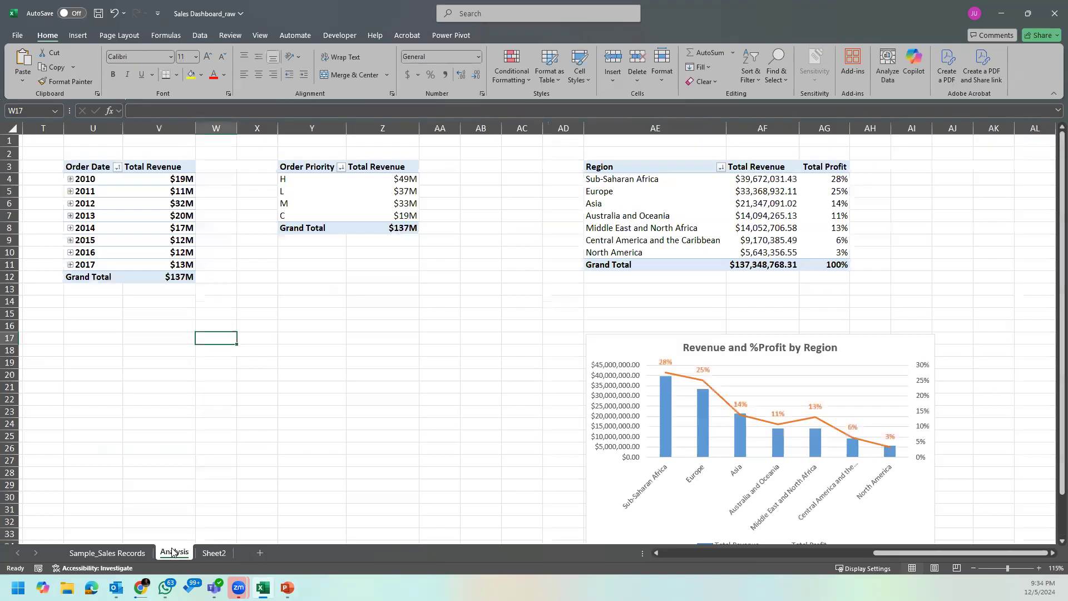
left_click(666, 342)
key("ctrl+x")
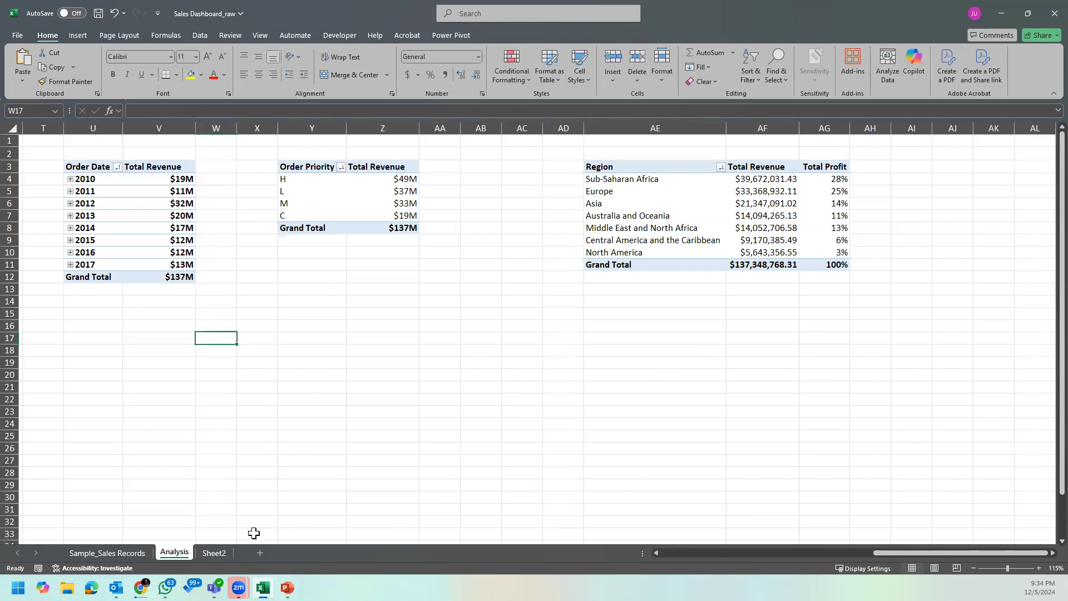
left_click(214, 553)
left_click(380, 315)
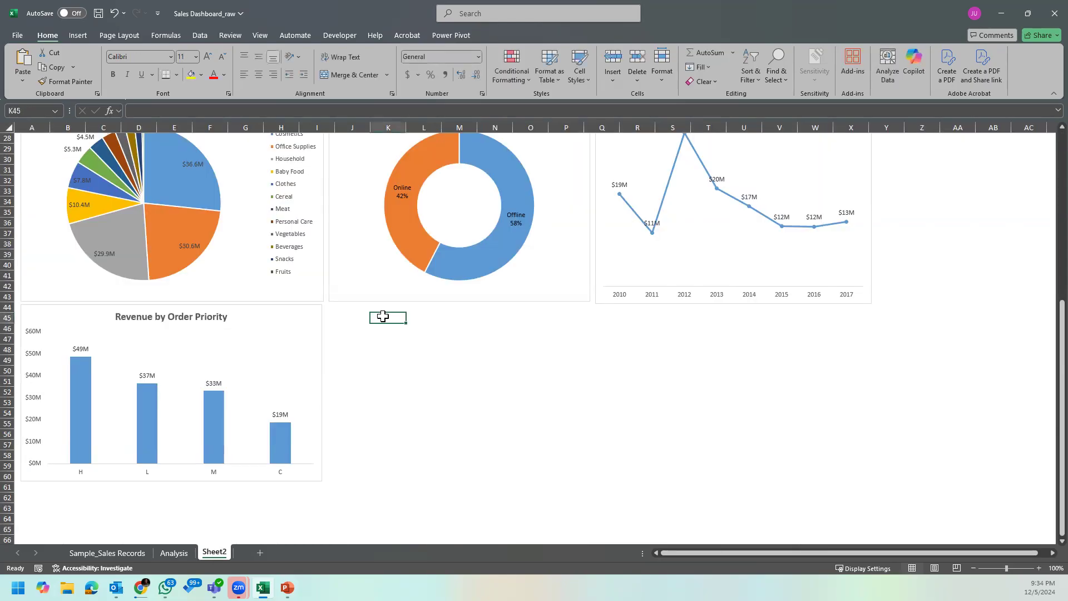
key("ctrl+v")
Step: Place the Revenue and %Profit by Region chart beside Revenue by Order Priority, enlarge it to about column V, and extend both charts to about row 63
left_click_drag(614, 320, 573, 310)
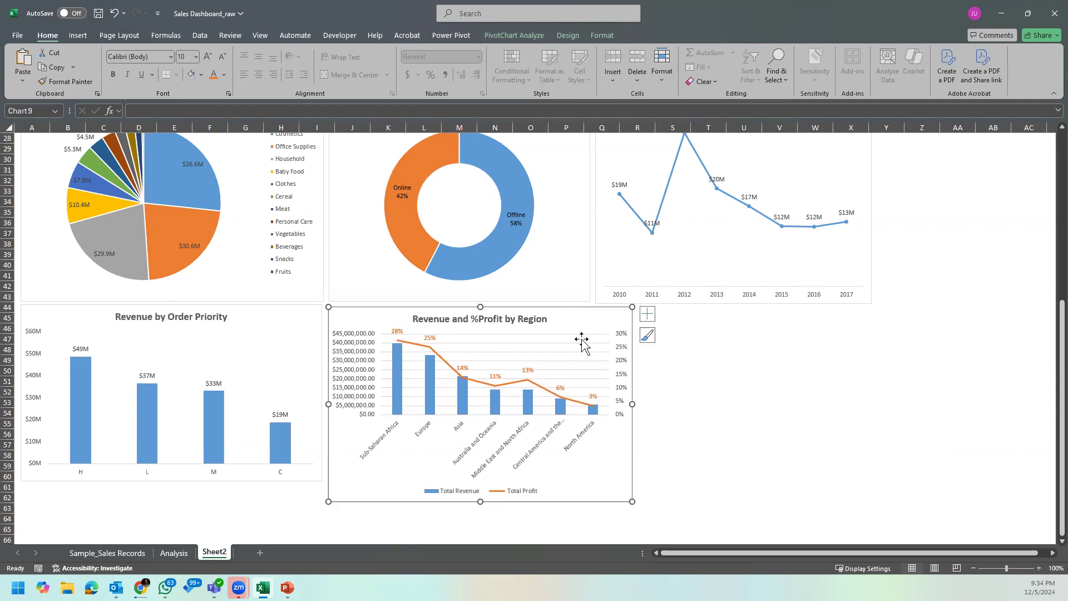
left_click_drag(632, 503, 808, 511)
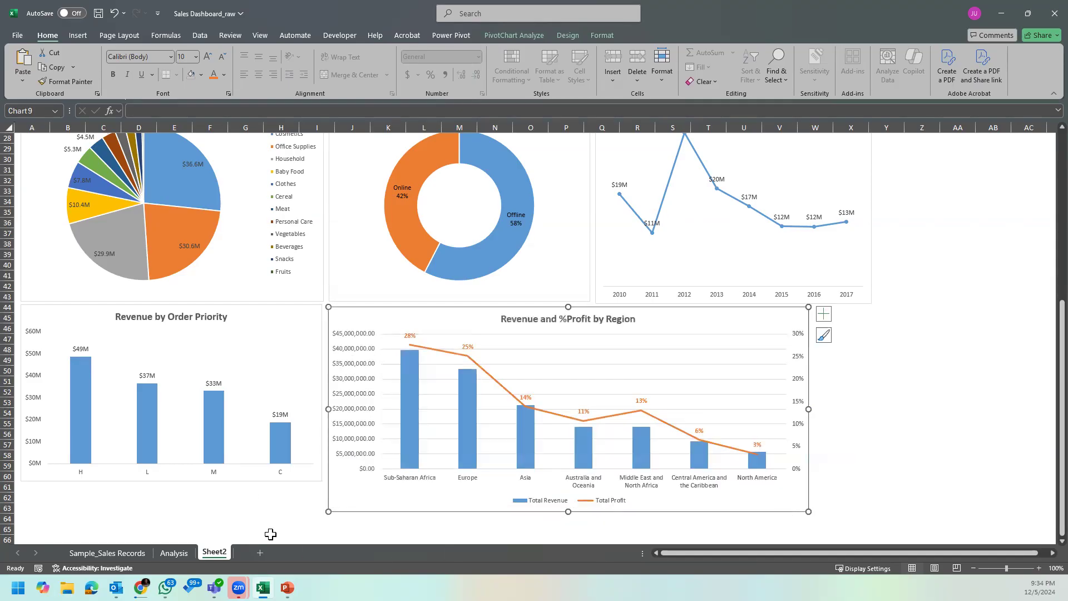
left_click(269, 482)
left_click_drag(170, 481, 170, 509)
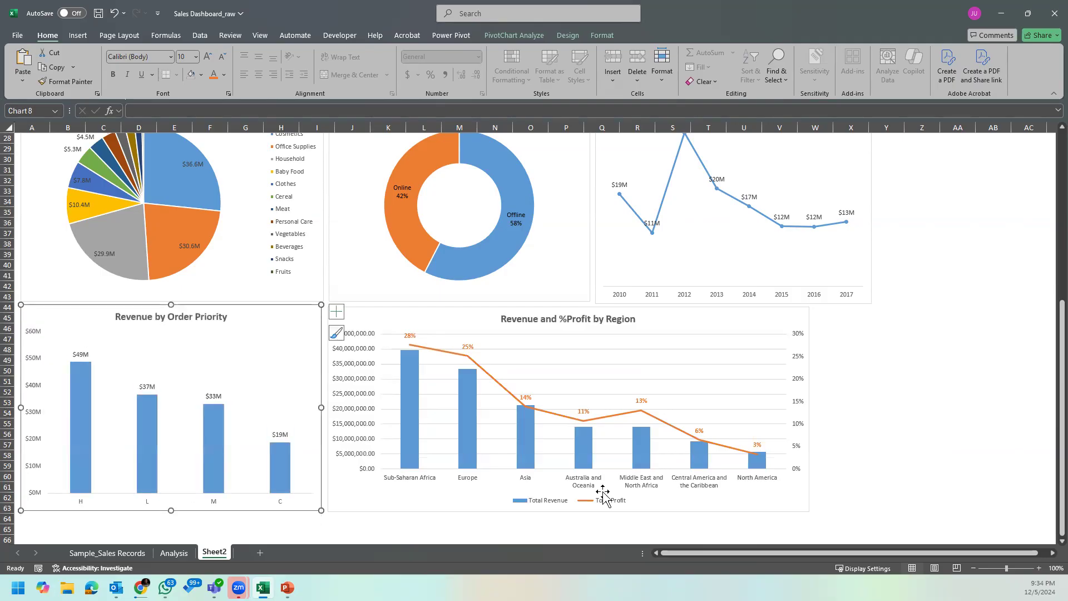
key("Escape")
Step: Align the Revenue and %Profit by Region chart's outer edge with Revenue by Year, start it near column L, and widen Revenue by Order Priority to meet it
left_click(800, 501)
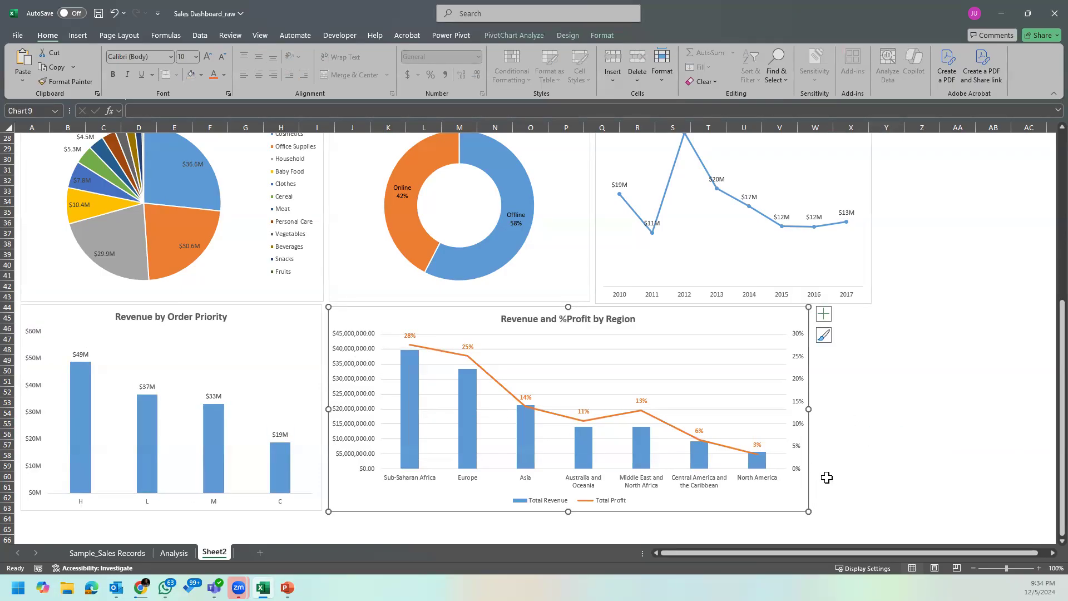
left_click_drag(779, 497, 838, 496)
left_click(839, 496)
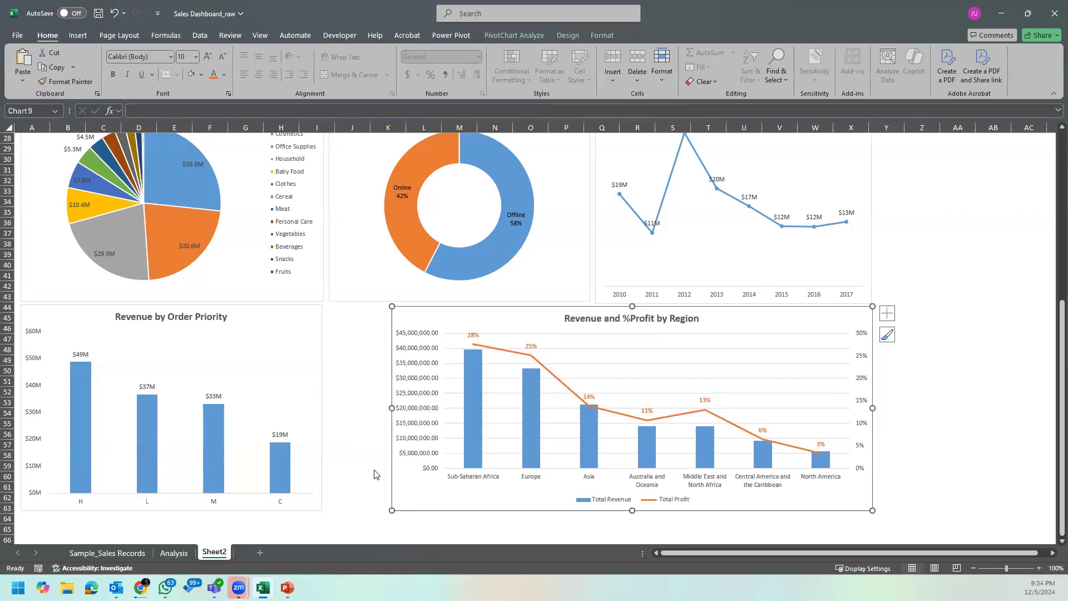
left_click_drag(392, 408, 426, 409)
left_click(309, 395)
left_click_drag(321, 407, 419, 422)
key("Escape")
Step: Collapse the ribbon to give the Sheet2 dashboard more room and return to its top row of charts
scroll(912, 361, "up", 9)
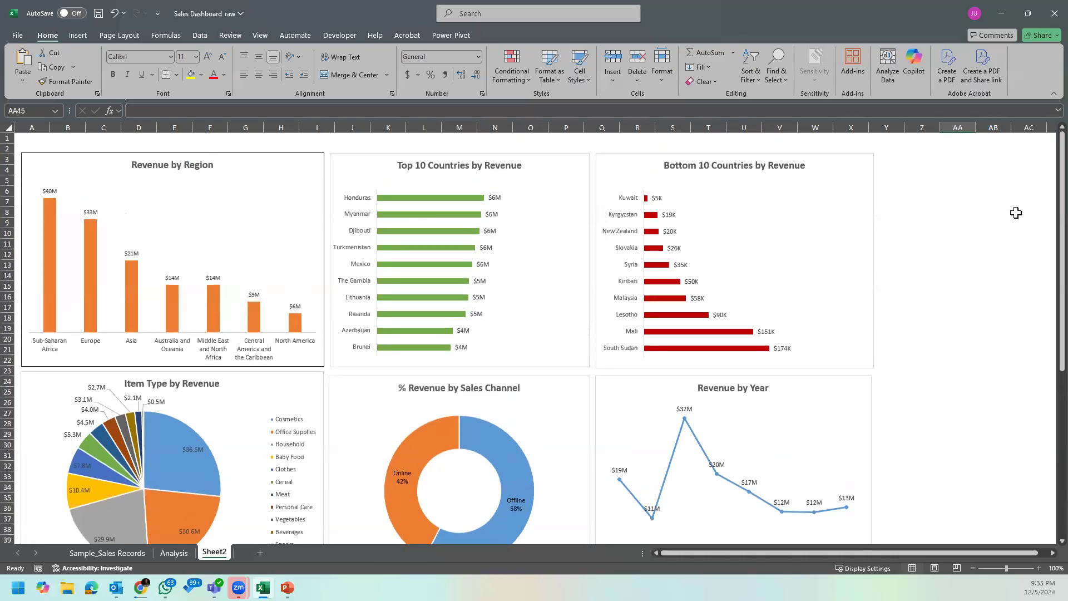
left_click(1054, 93)
left_click(958, 262)
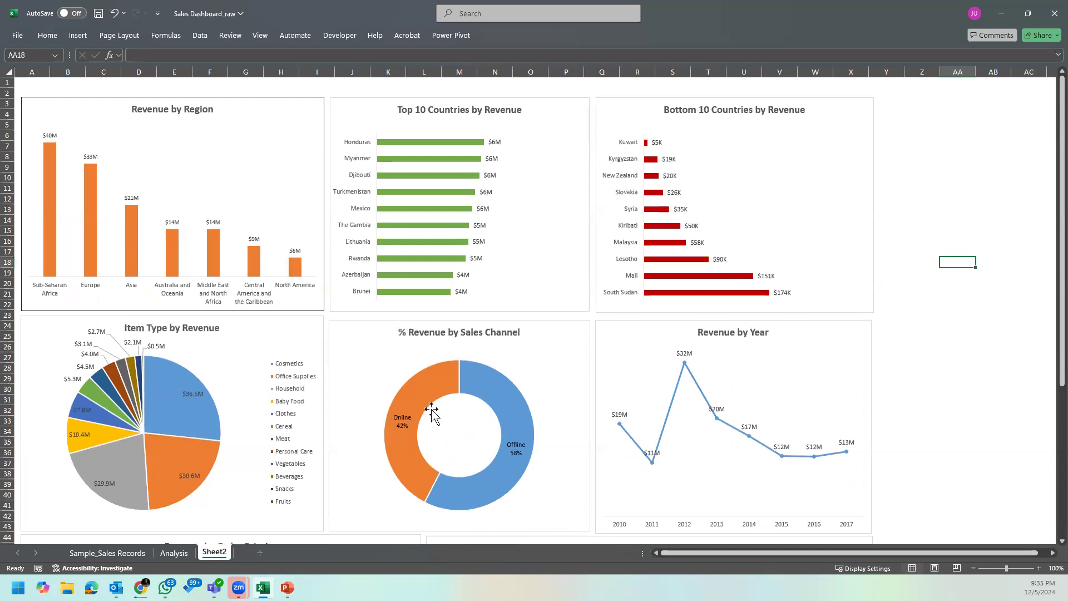
left_click(936, 196)
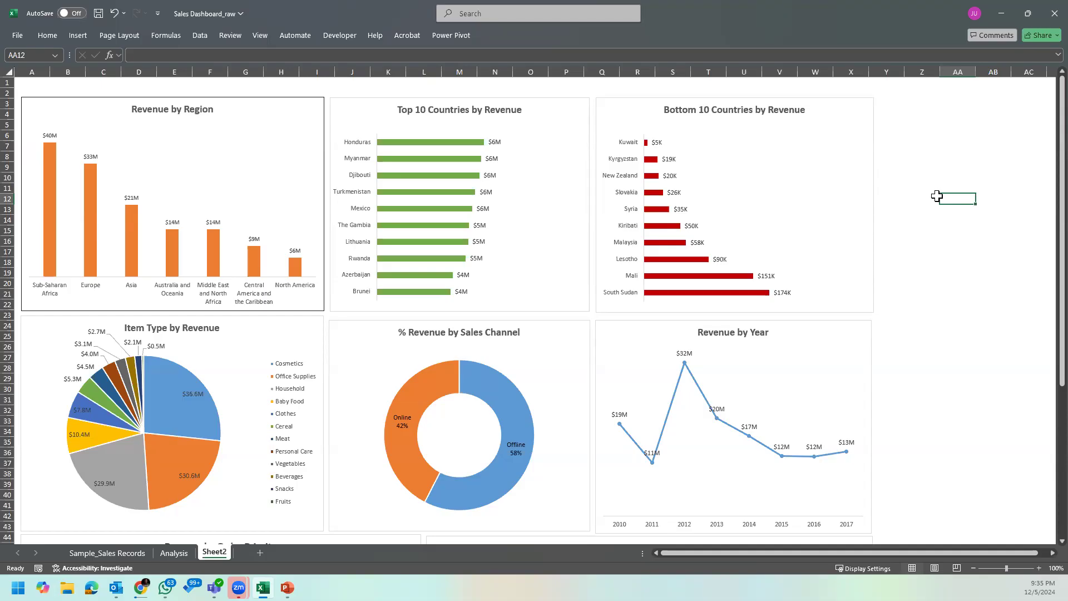
left_click(888, 169)
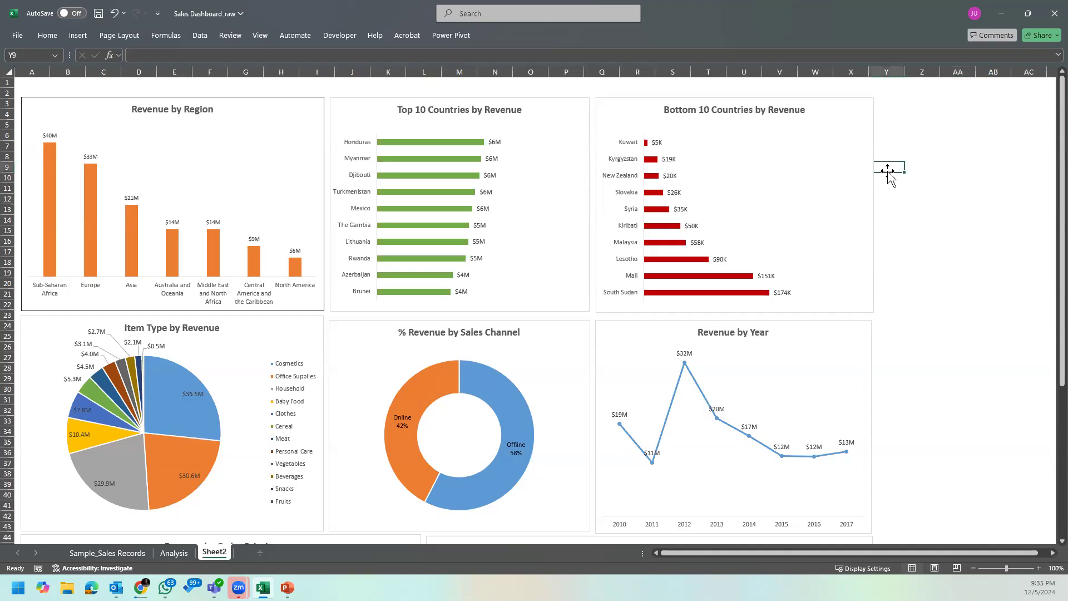
Step: Review the source rows on Sample_Sales Records down to the last record and look over the dashboard charts on Sheet2
left_click(128, 554)
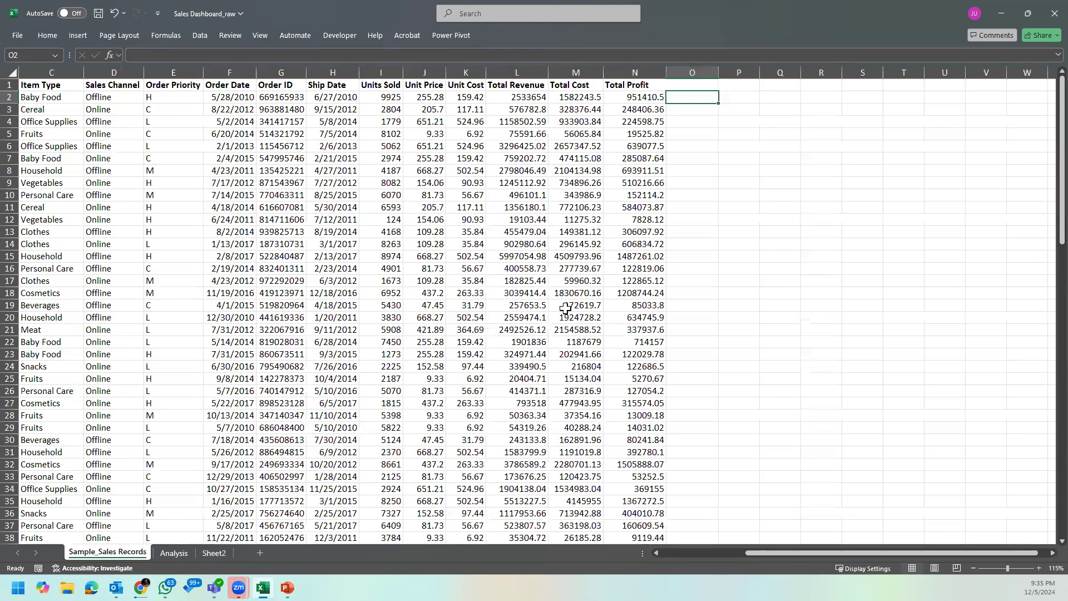
left_click(54, 89)
scroll(230, 198, "down", 10)
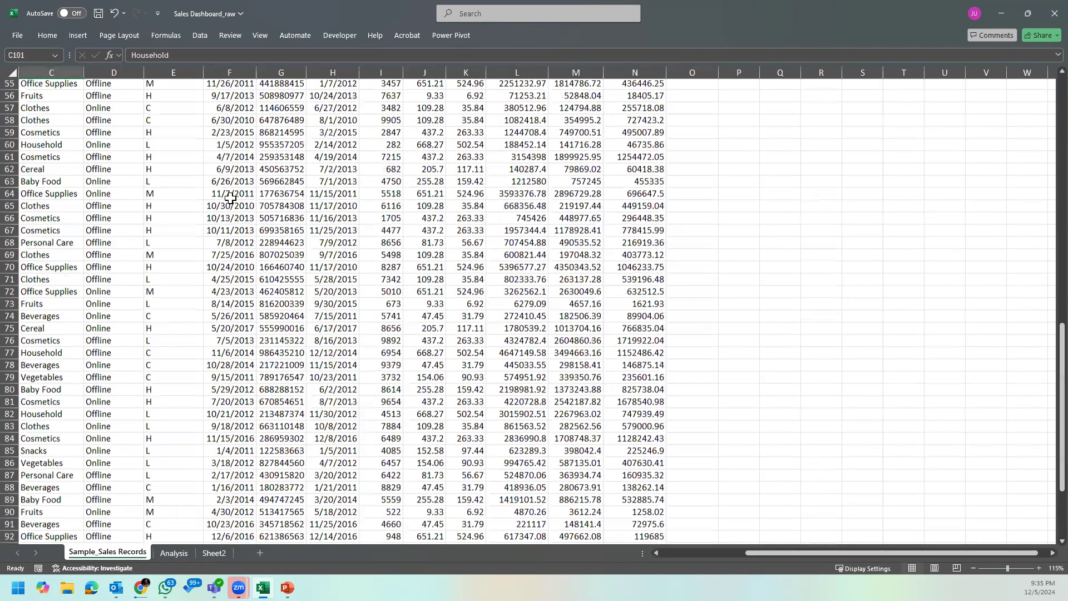
key("ctrl+Down")
key("ctrl+Up")
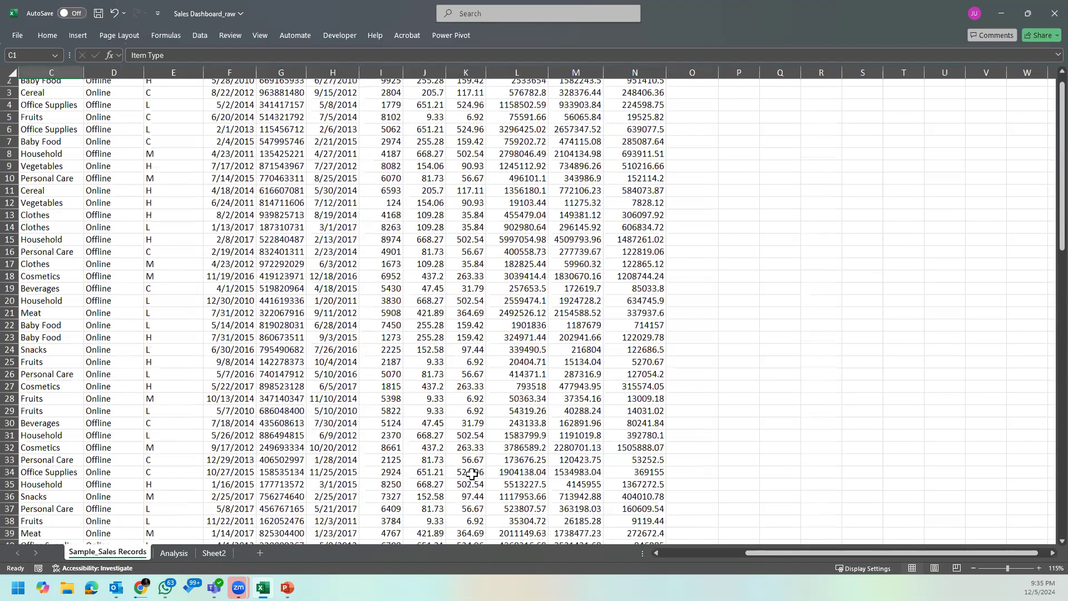
left_click(215, 553)
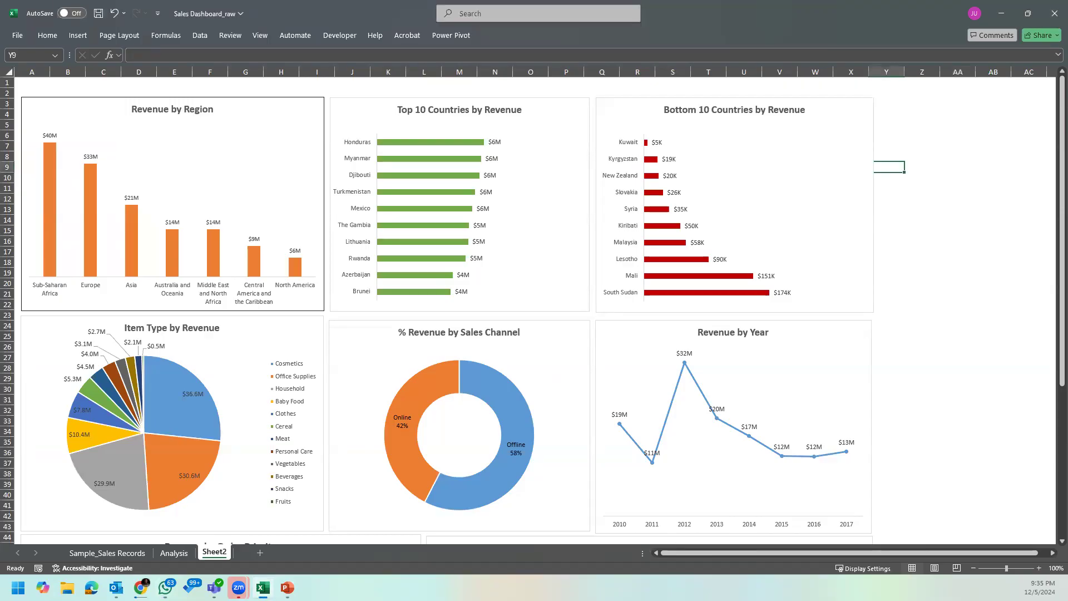
left_click(923, 240)
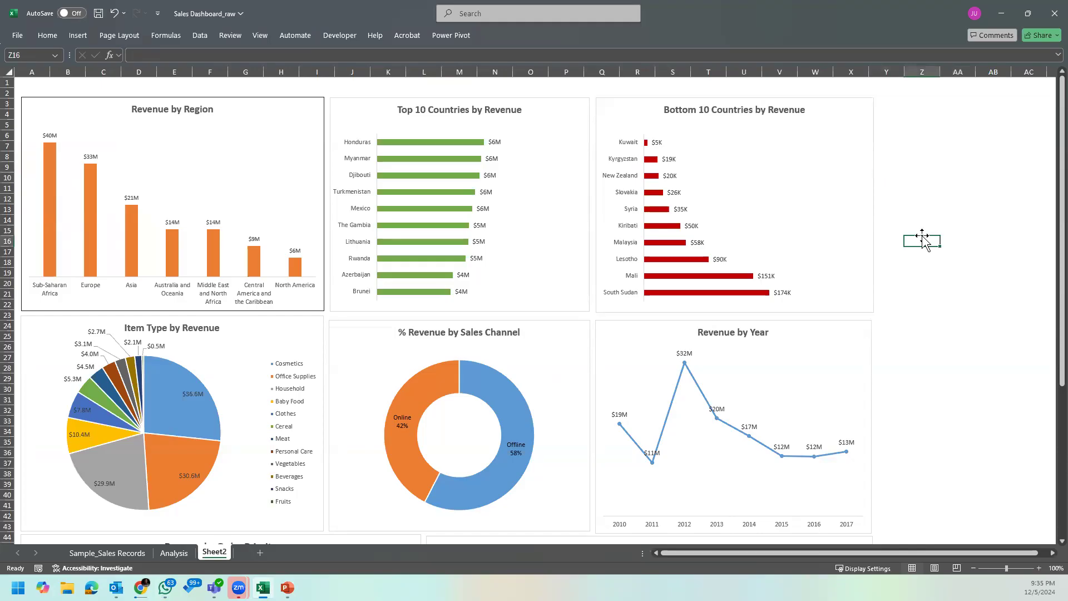
scroll(743, 328, "down", 8)
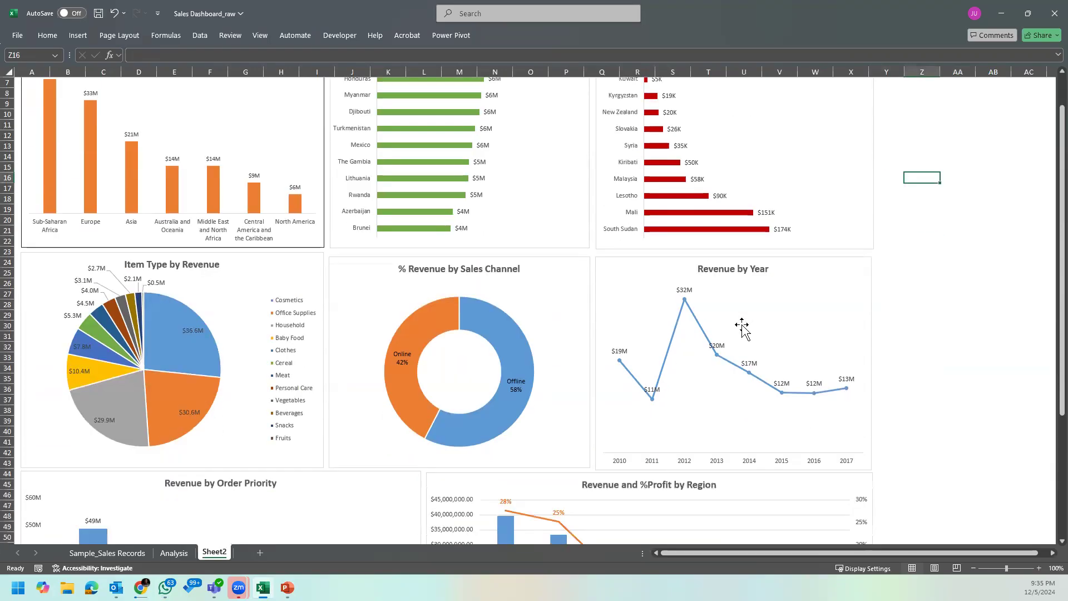
scroll(743, 330, "up", 4)
scroll(744, 330, "up", 4)
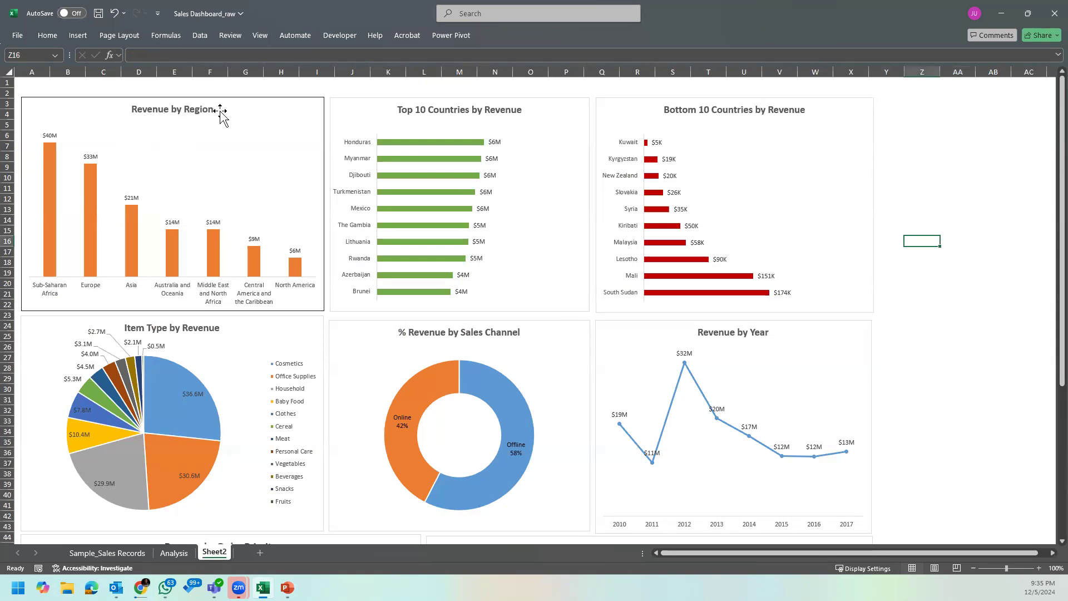
left_click(57, 292)
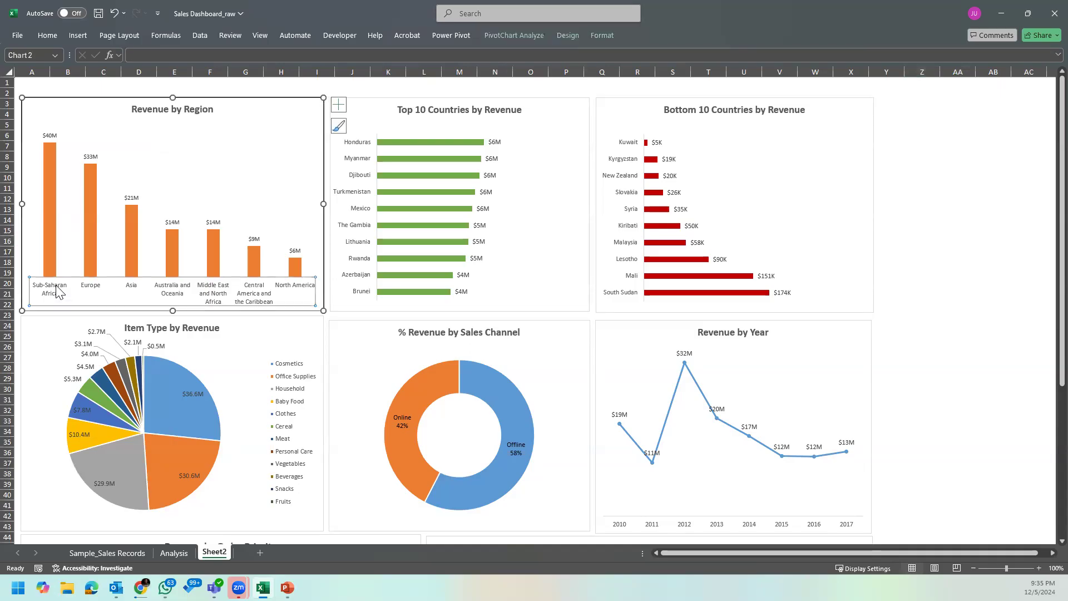
left_click(280, 91)
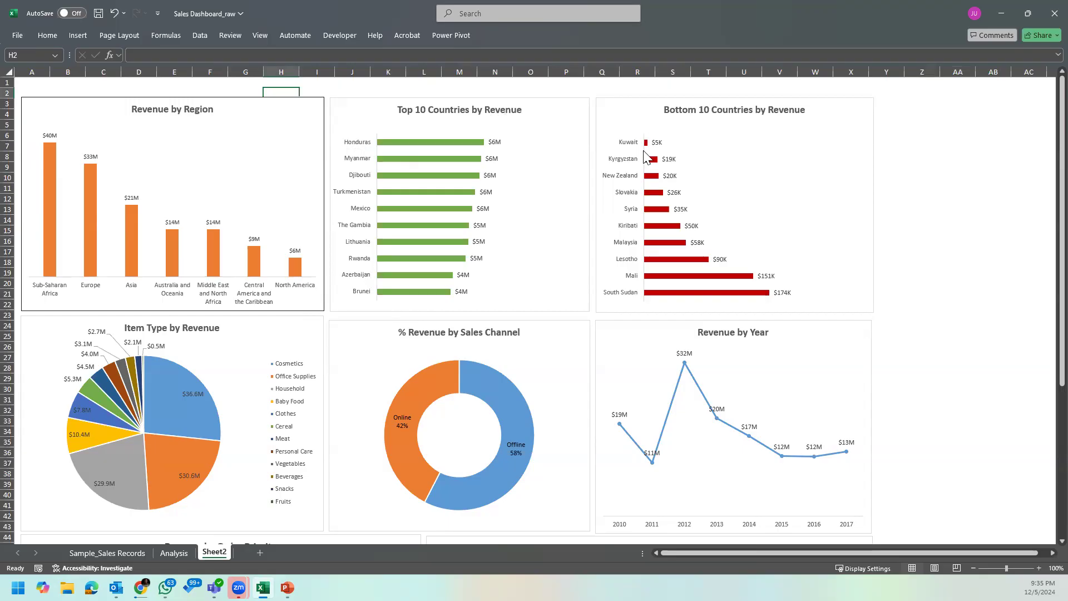
Step: Pull the Cosmetics, Office Supplies and Household slices out of the Item Type by Revenue pie
scroll(234, 291, "down", 4)
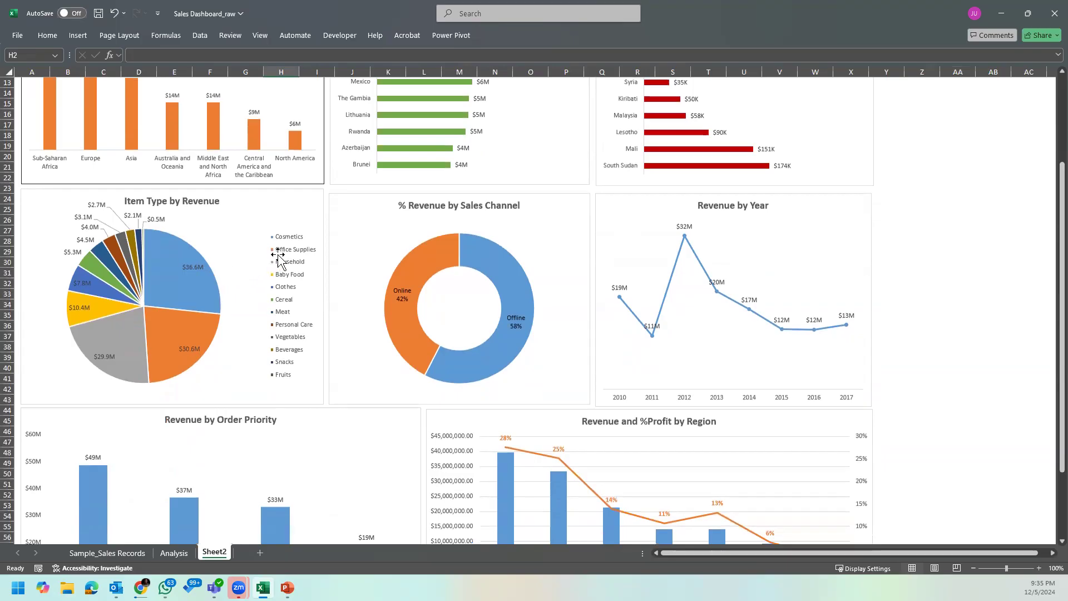
left_click(198, 262)
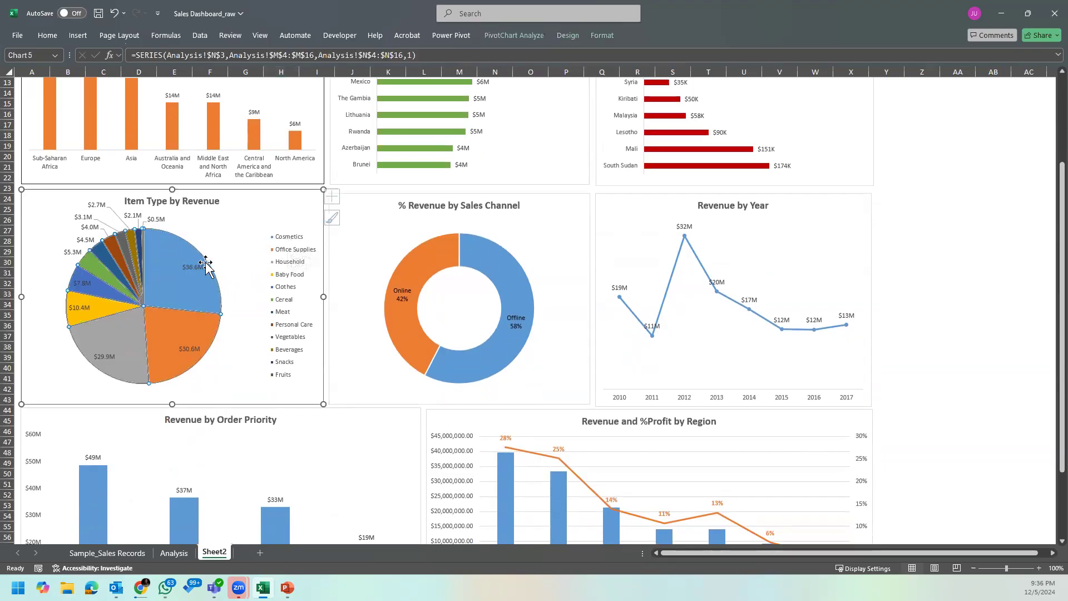
left_click(217, 291)
left_click_drag(217, 291, 222, 291)
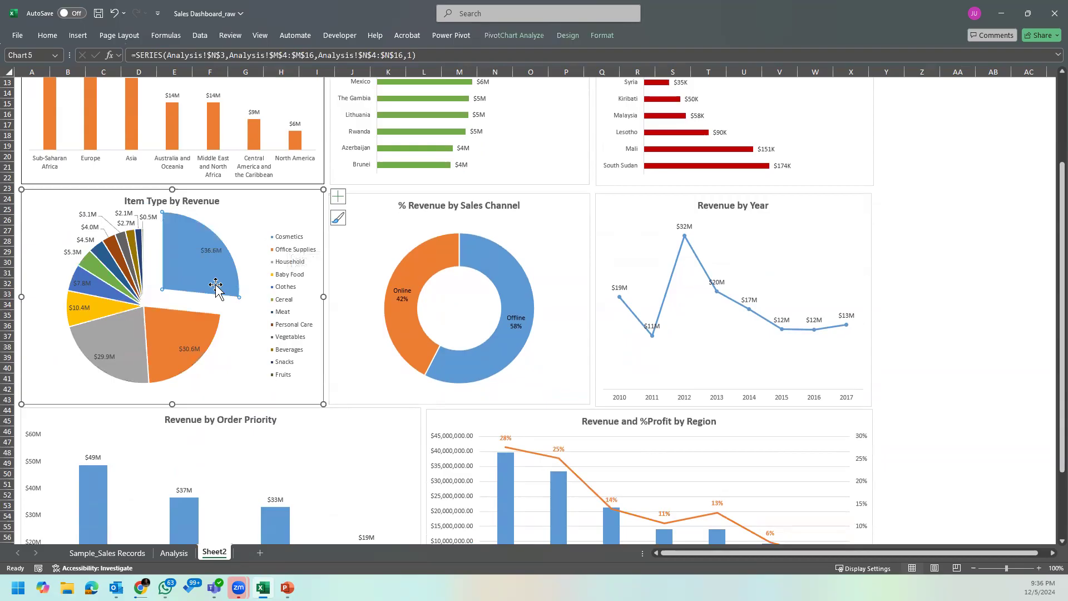
left_click_drag(192, 334, 201, 349)
left_click(127, 358)
left_click_drag(127, 359, 117, 372)
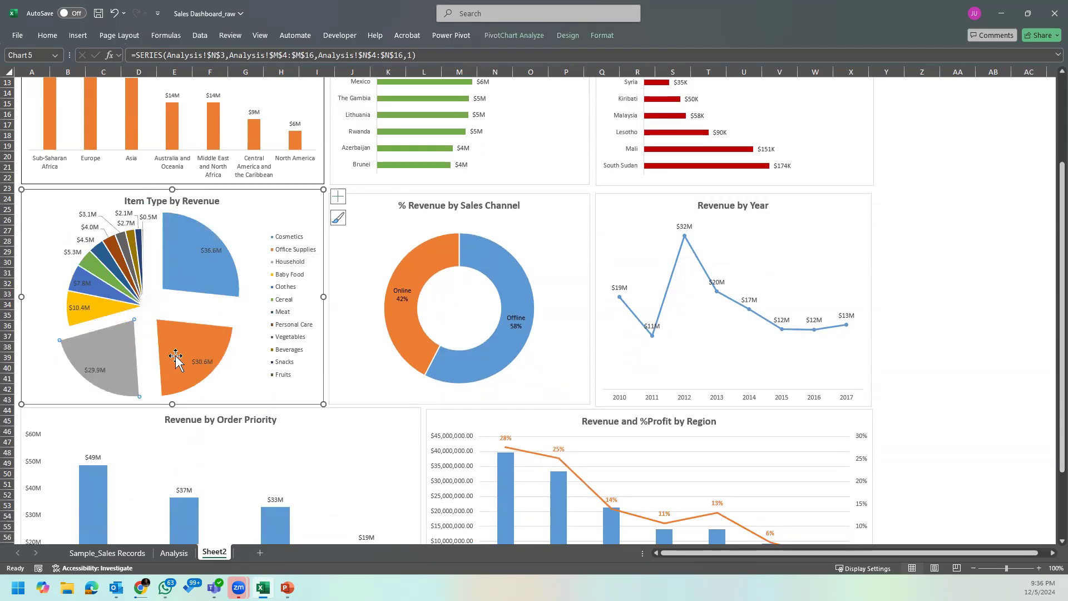
left_click(948, 231)
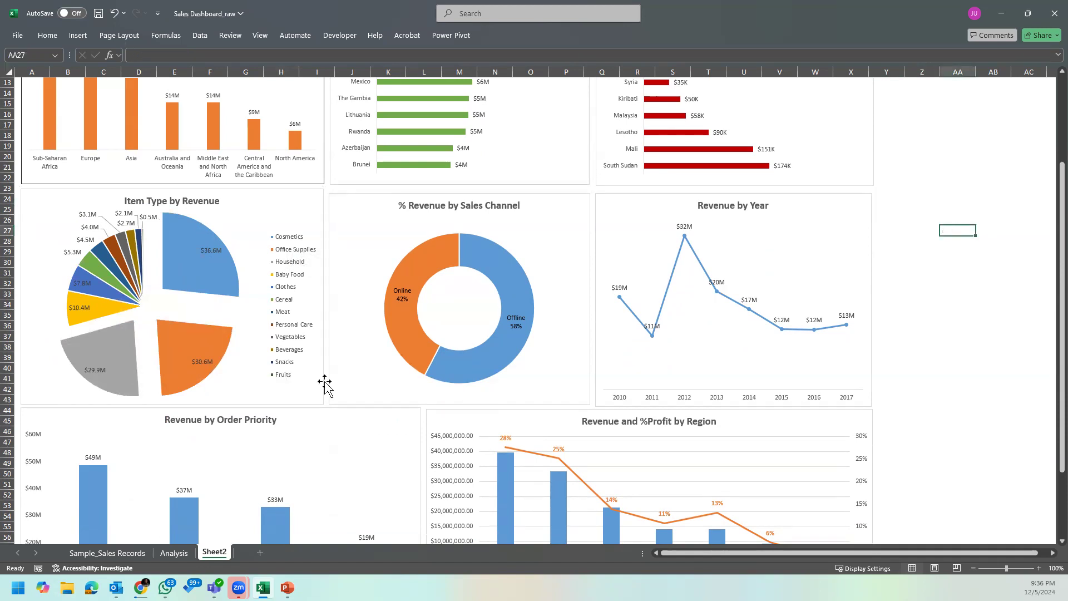
Step: Push the separated slices of the Item Type by Revenue pie back together into a whole pie
mouse_move(209, 251)
left_click_drag(186, 269, 174, 291)
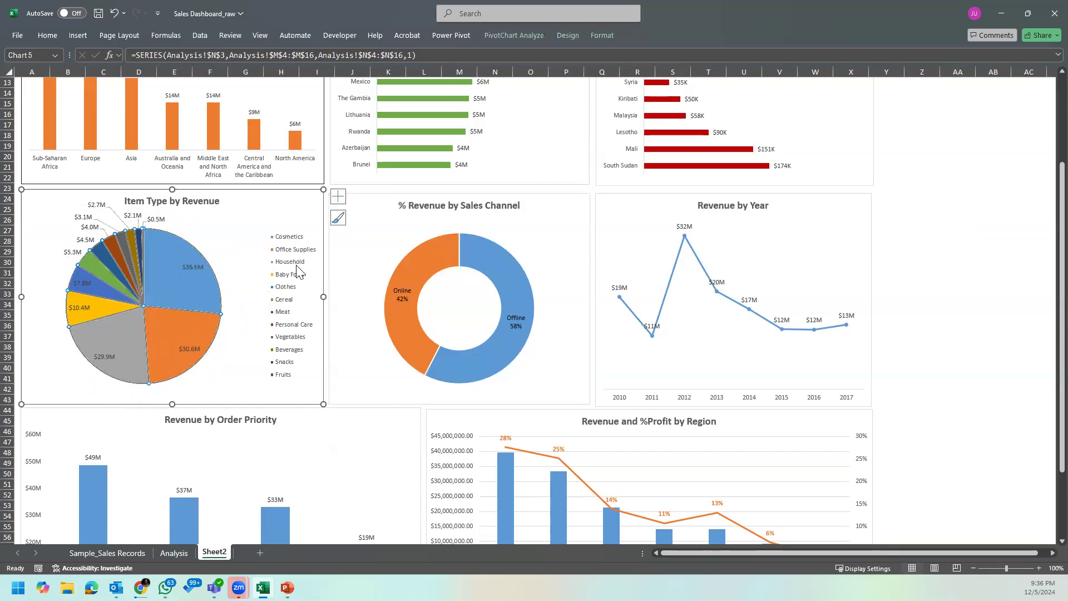
left_click(921, 241)
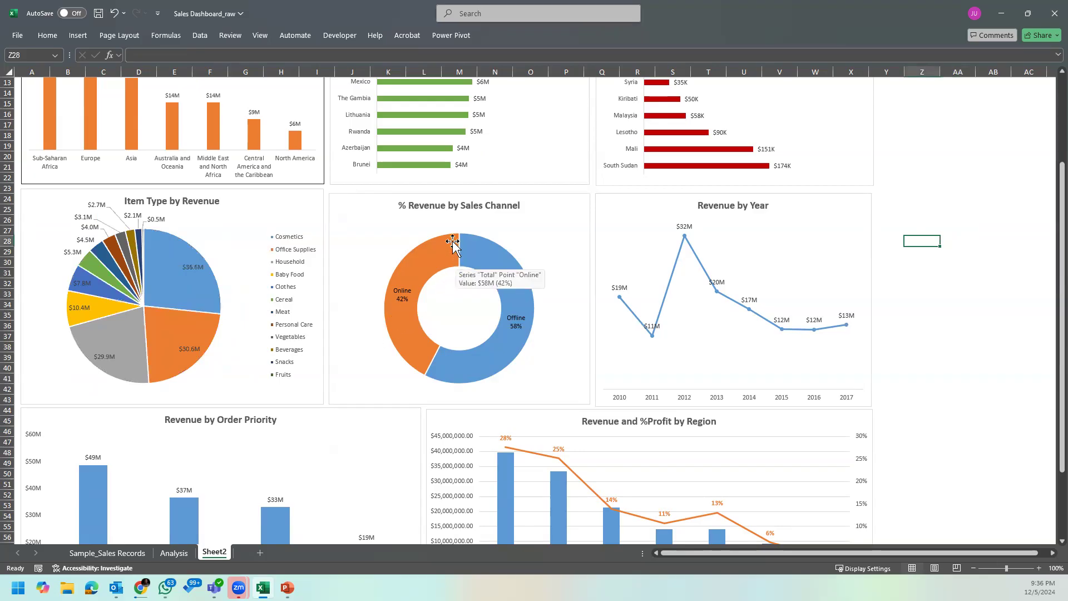
left_click(518, 337)
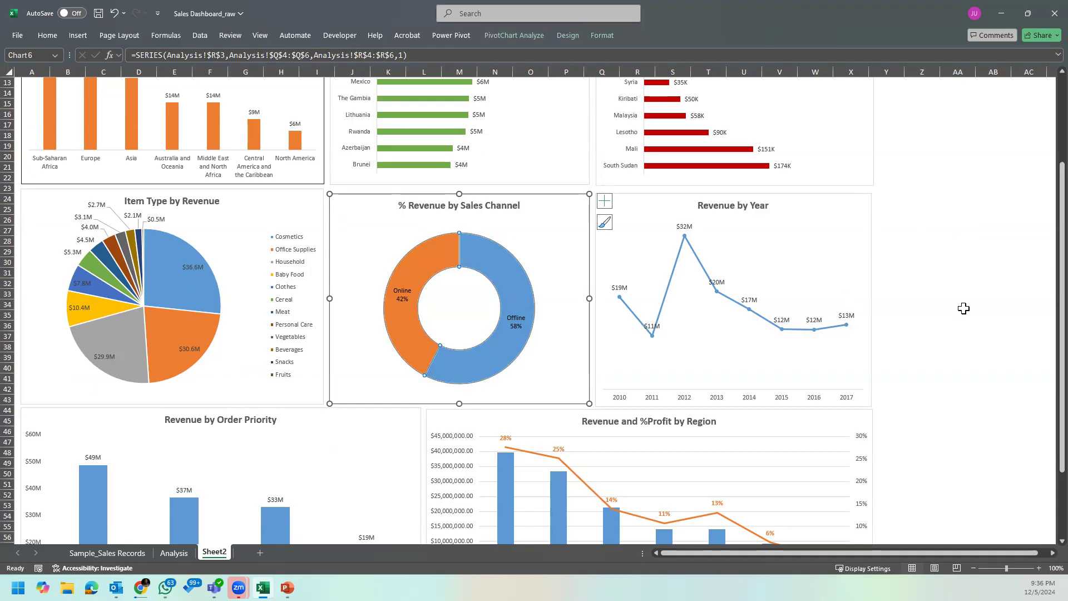
left_click(919, 310)
left_click(821, 217)
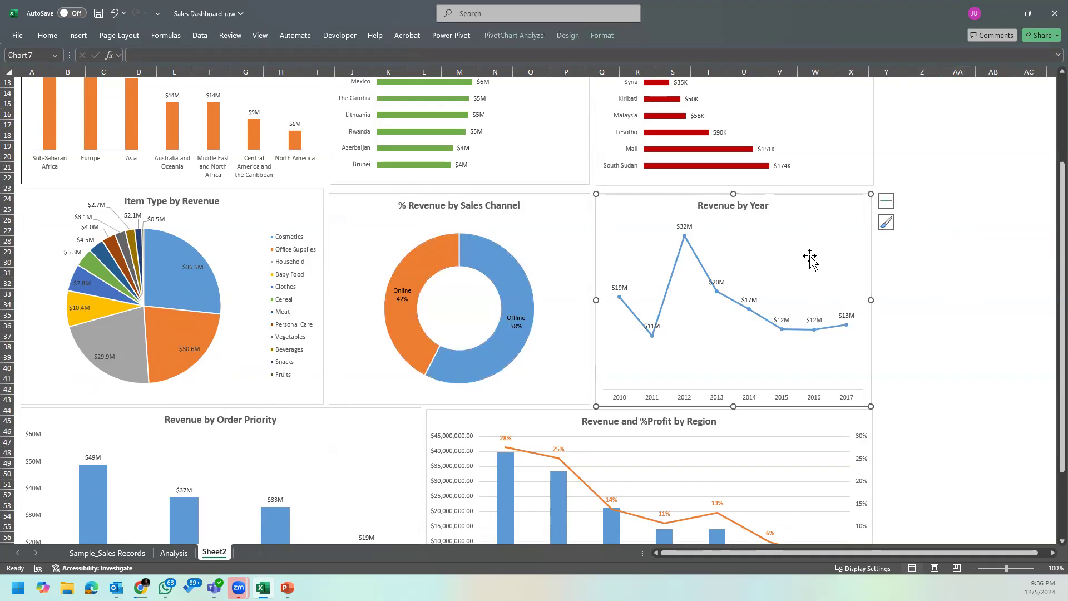
left_click(949, 346)
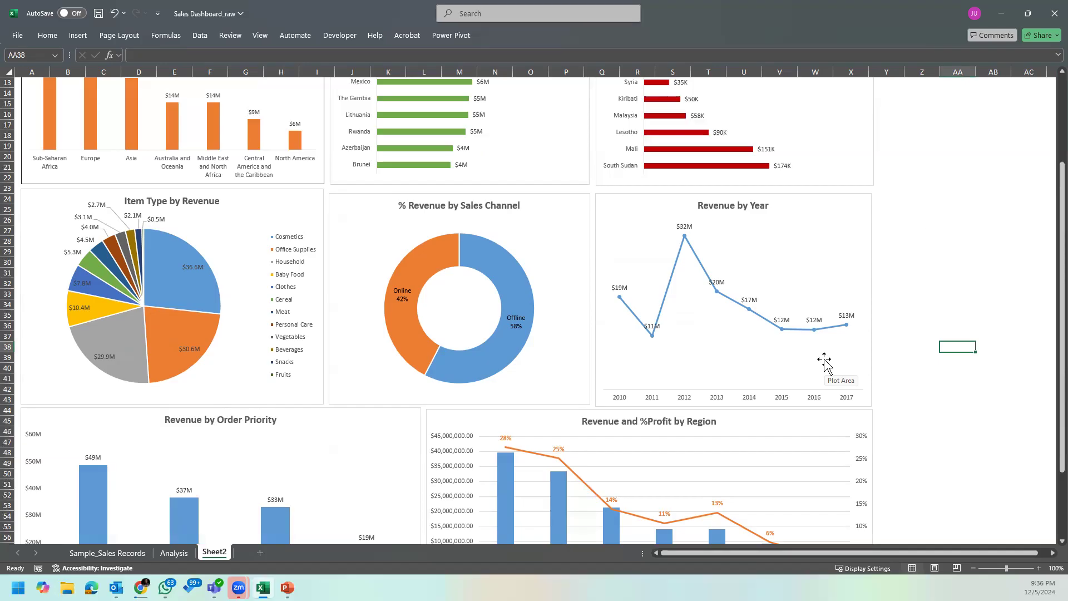
Step: Examine the dashboard's Revenue by Year, Revenue by Order Priority, and Revenue and %Profit by Region charts
left_click(851, 315)
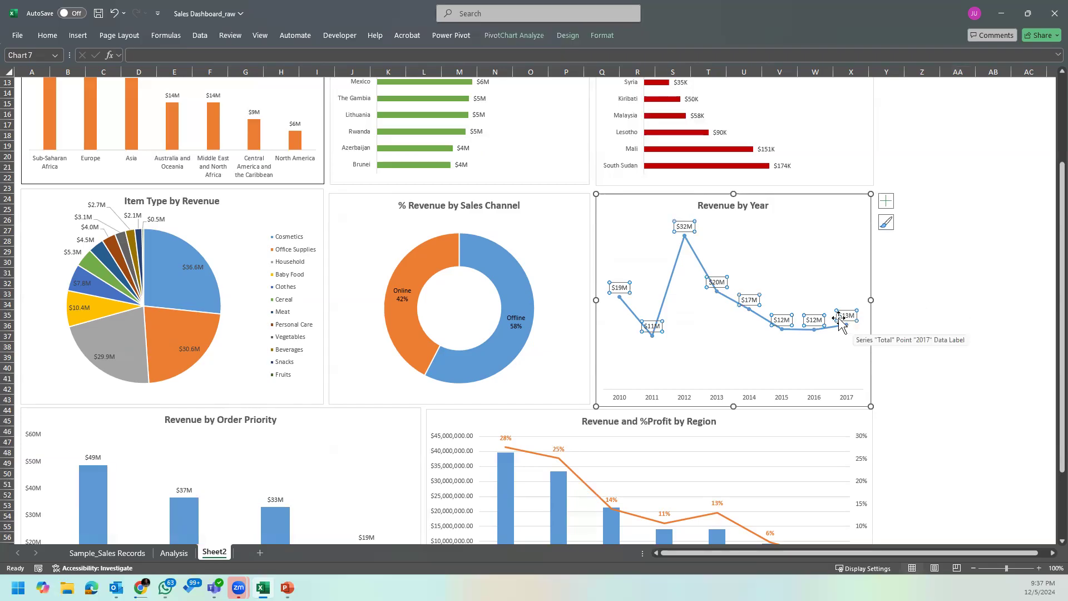
left_click(926, 304)
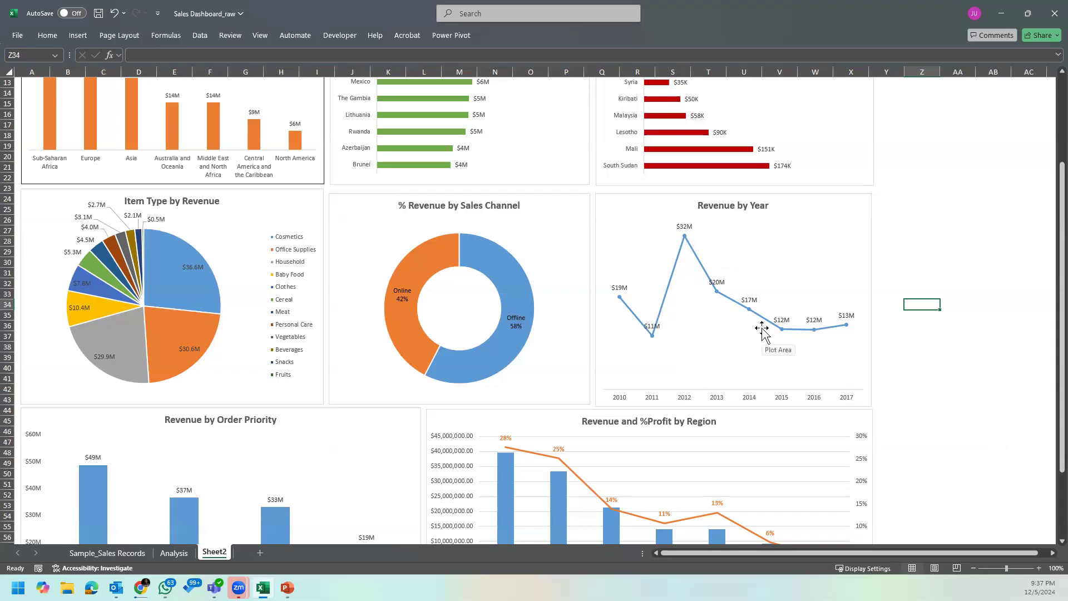
mouse_move(833, 336)
scroll(774, 362, "down", 5)
scroll(775, 362, "up", 2)
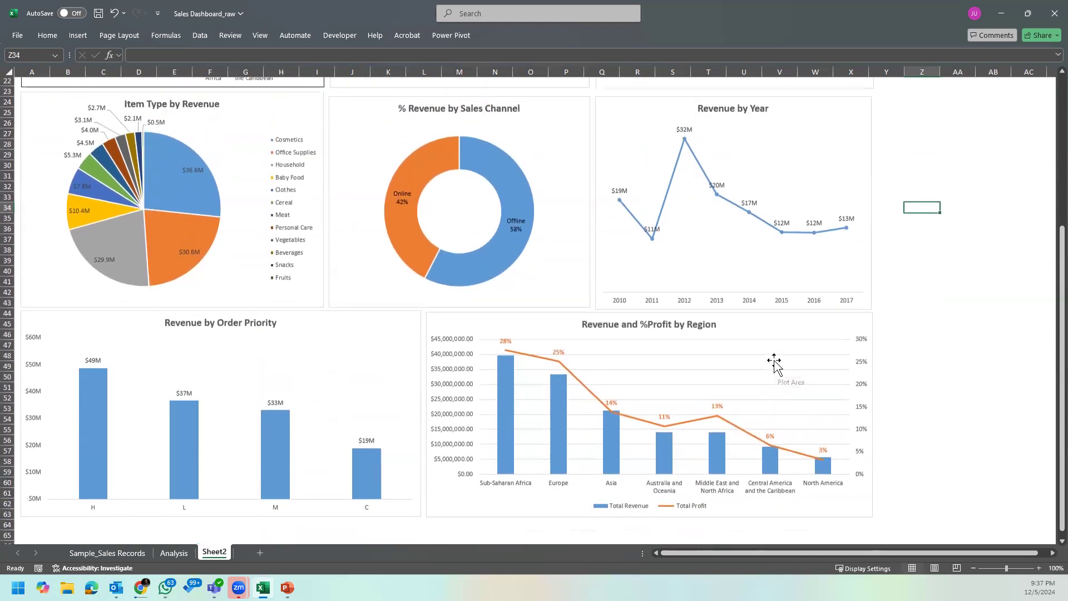
scroll(775, 363, "down", 2)
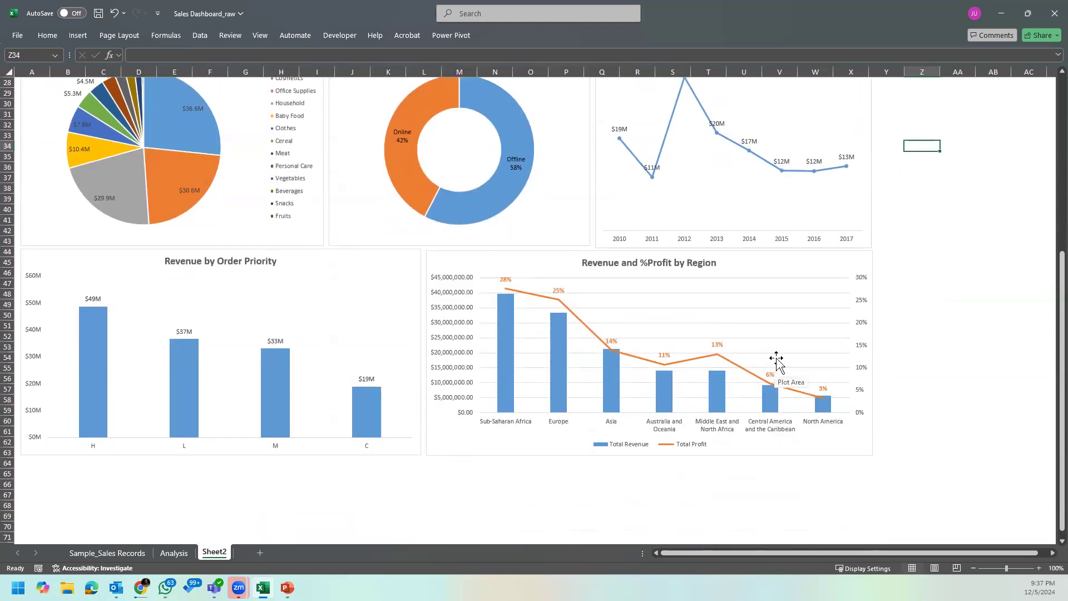
left_click(345, 259)
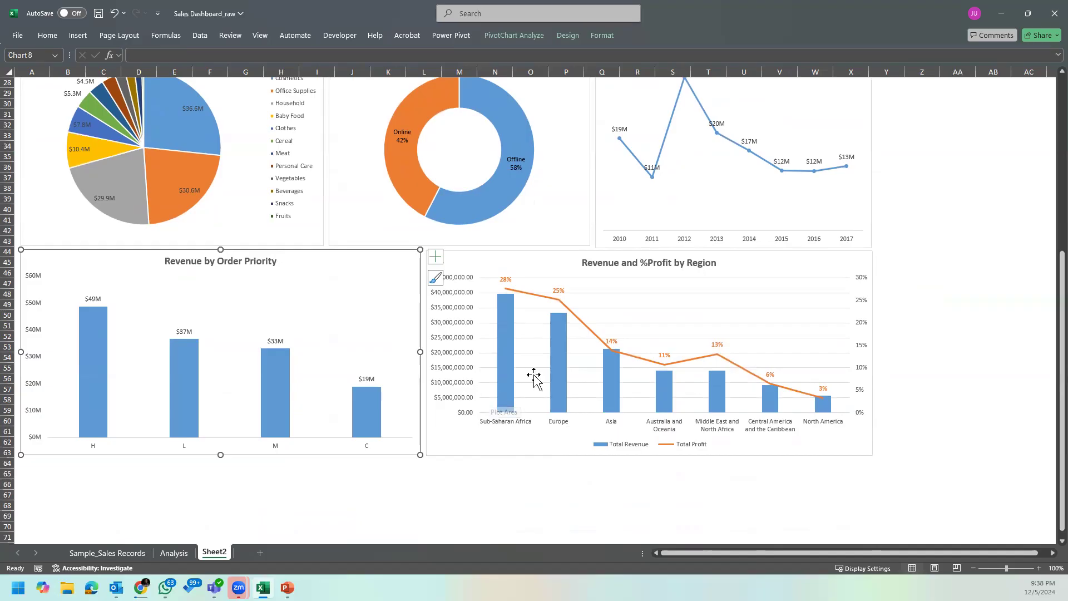
scroll(549, 279, "up", 9)
left_click(966, 184)
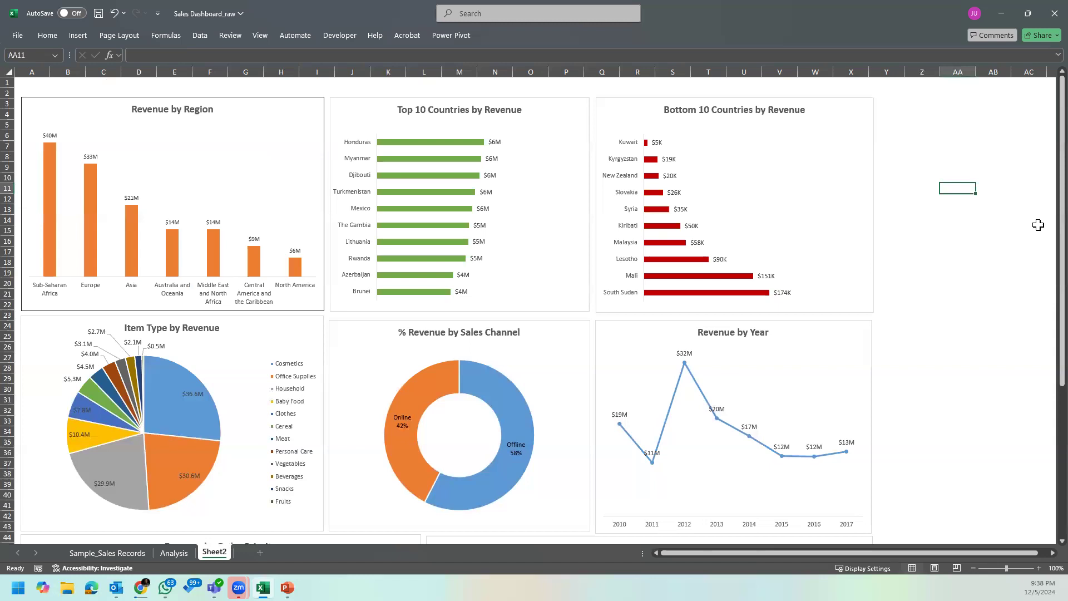
Step: Switch to the open PowerPoint presentation and add a slide with the Blank layout after the title slide
key("super")
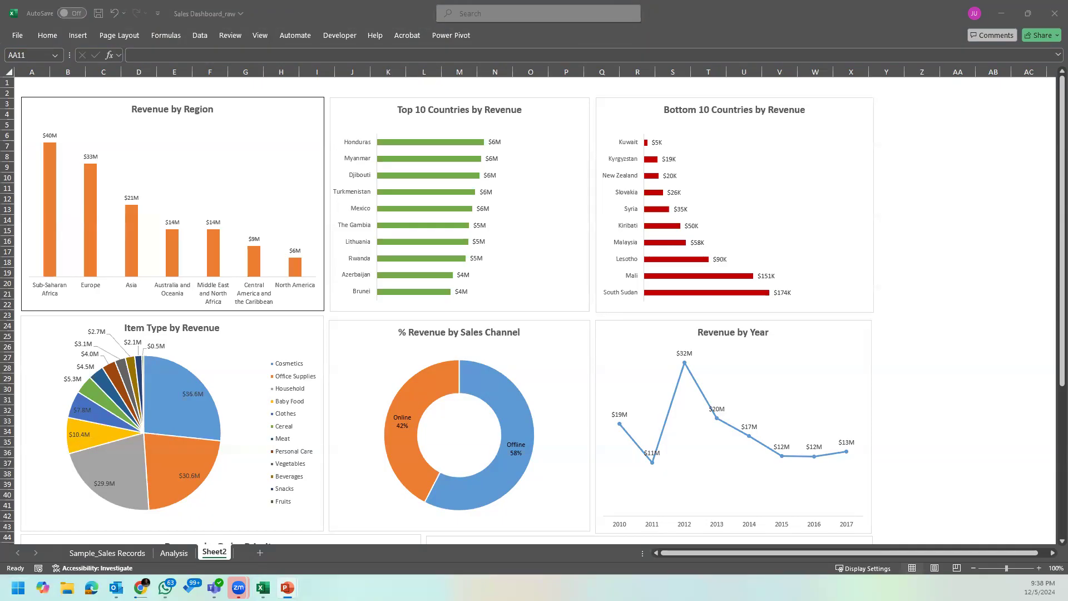
key("ctrl+c")
key("alt+Tab")
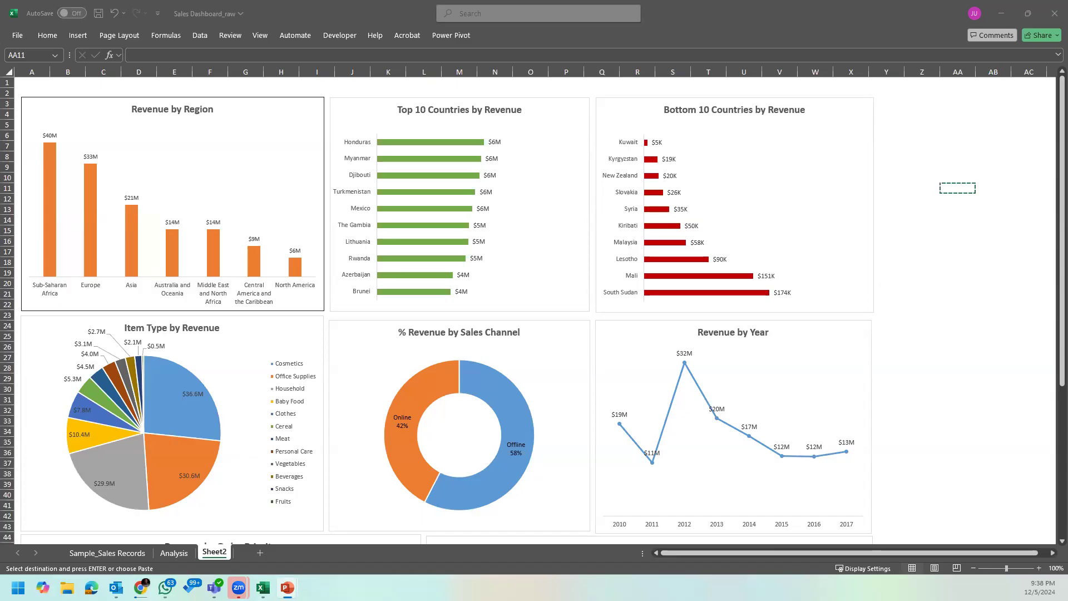
key("alt+Tab")
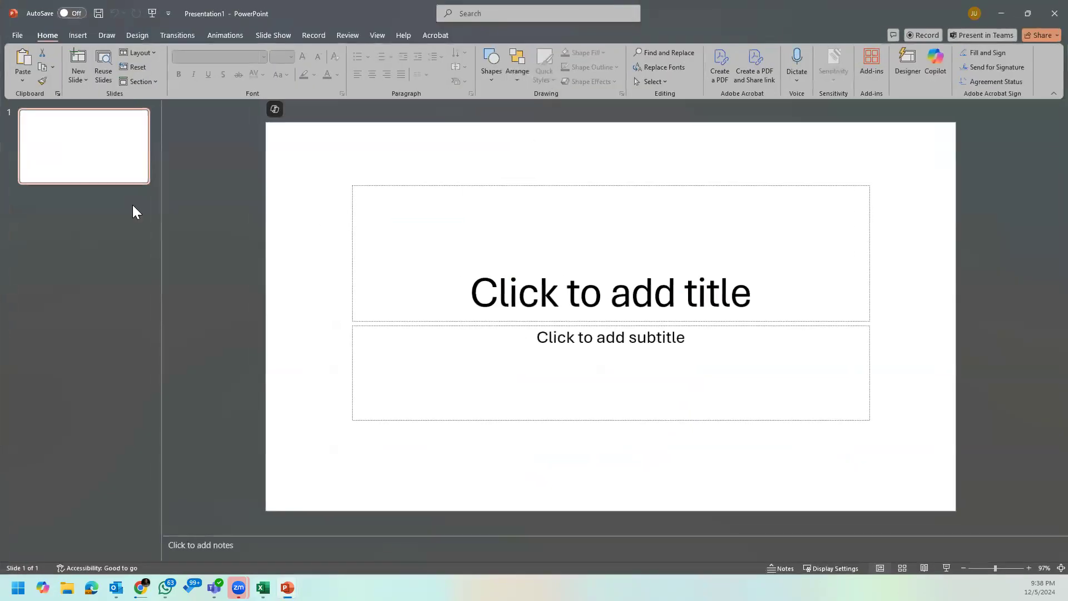
left_click(69, 75)
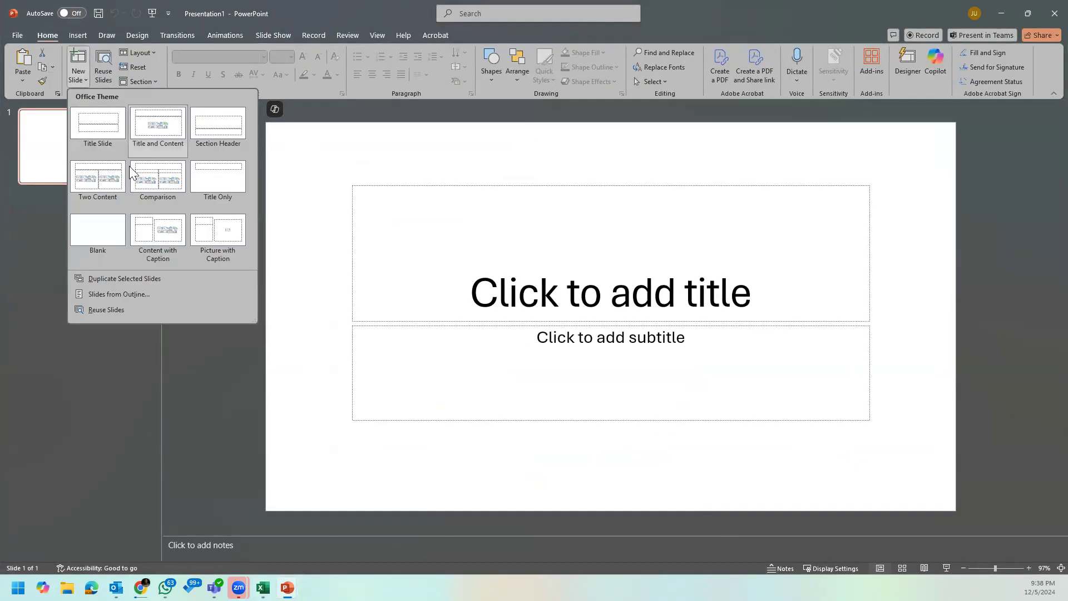
left_click(103, 230)
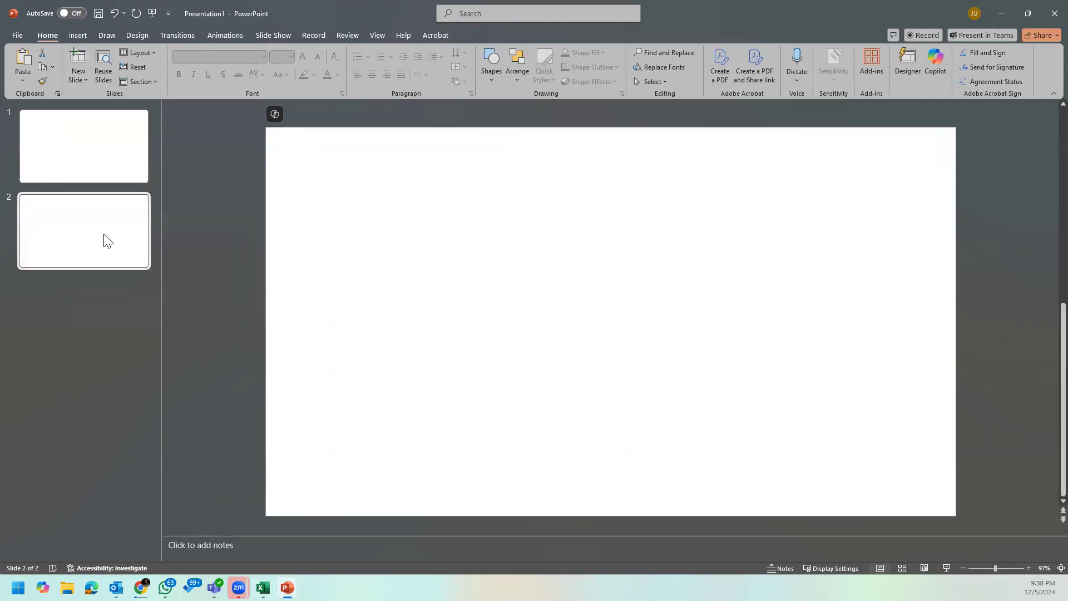
key("ctrl+v")
left_click(578, 285)
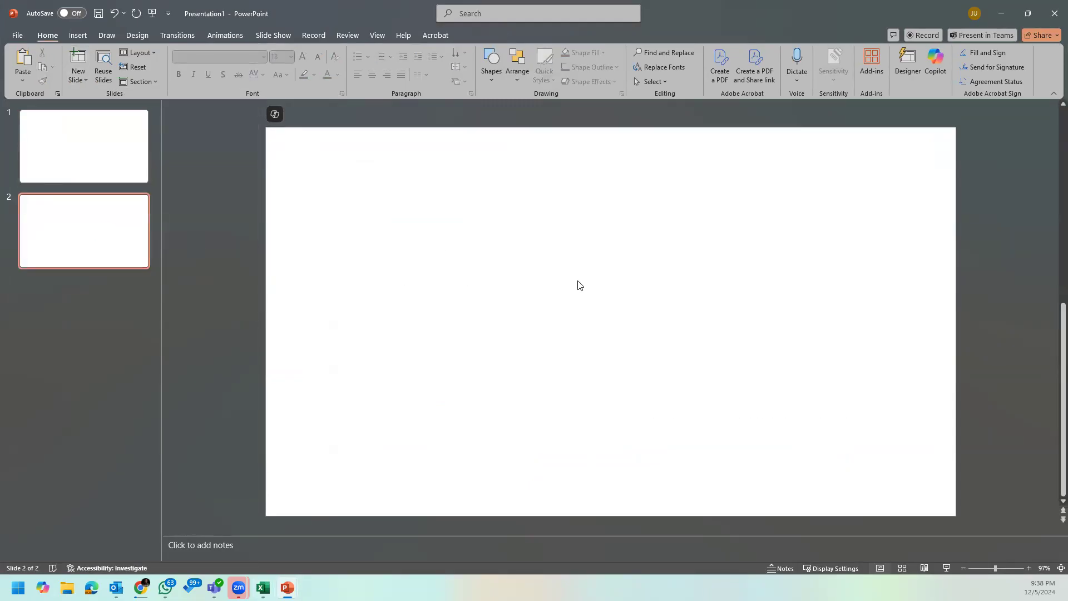
key("ctrl+v")
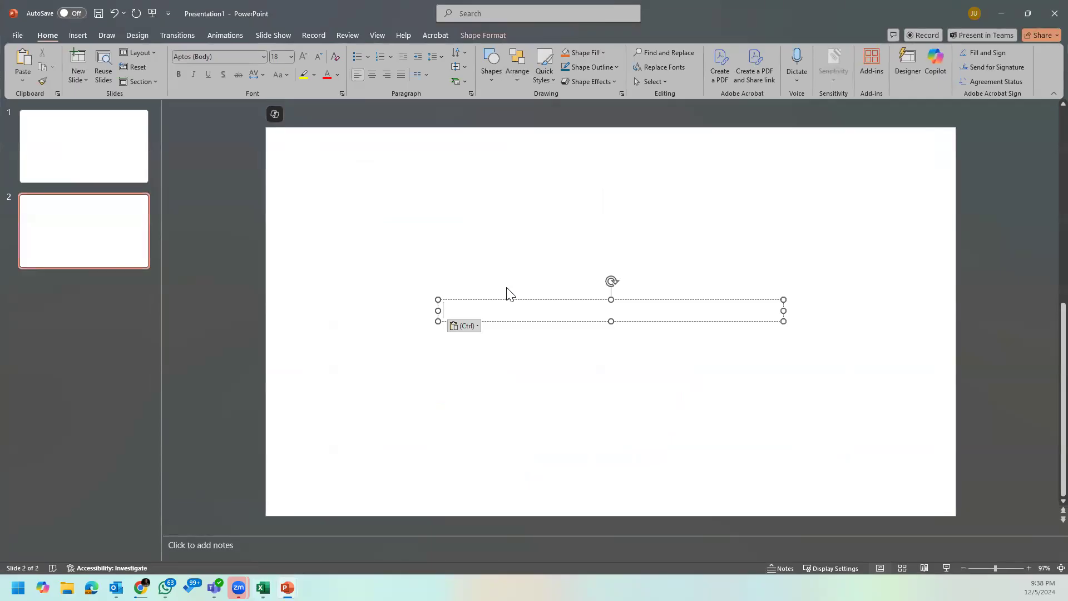
key("Delete")
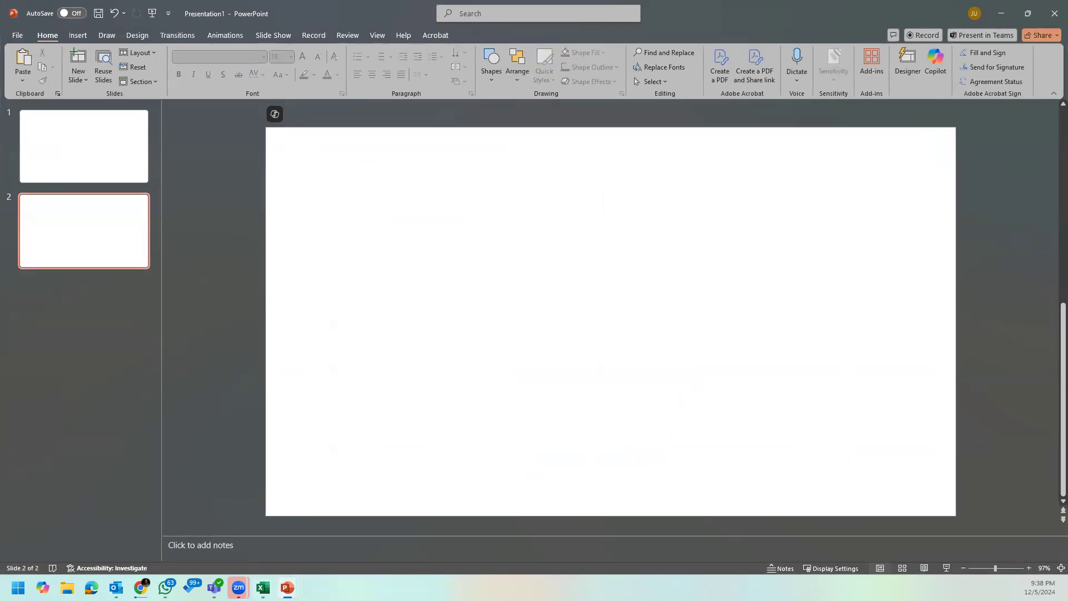
Step: Copy the Revenue by Region chart from the Excel dashboard and return to the blank second slide in PowerPoint
mouse_move(263, 588)
left_click(272, 542)
left_click(252, 157)
left_click(280, 110)
key("ctrl+c")
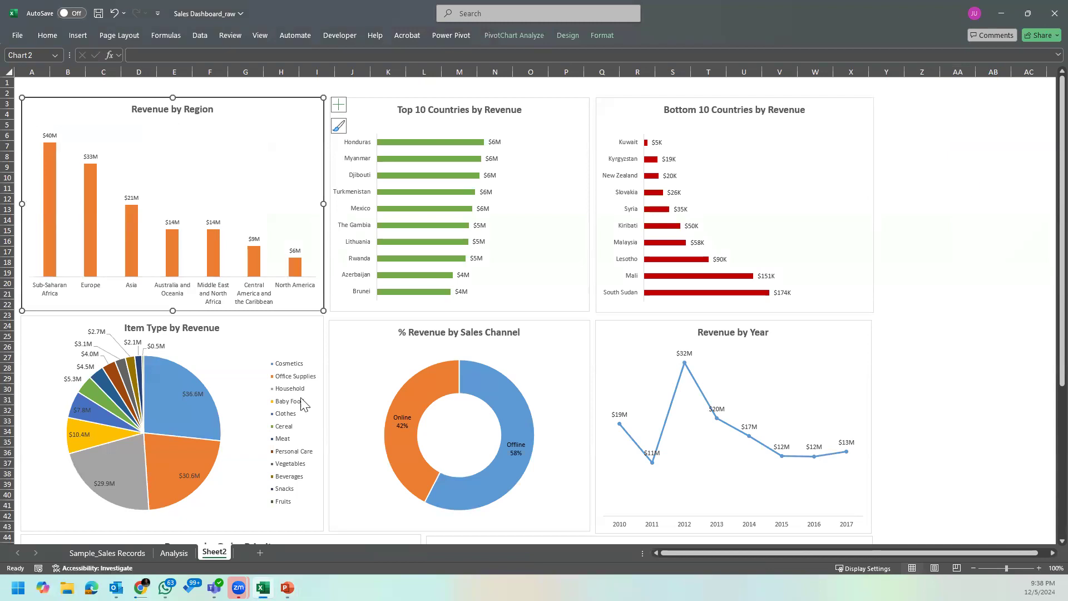
mouse_move(287, 585)
left_click(331, 534)
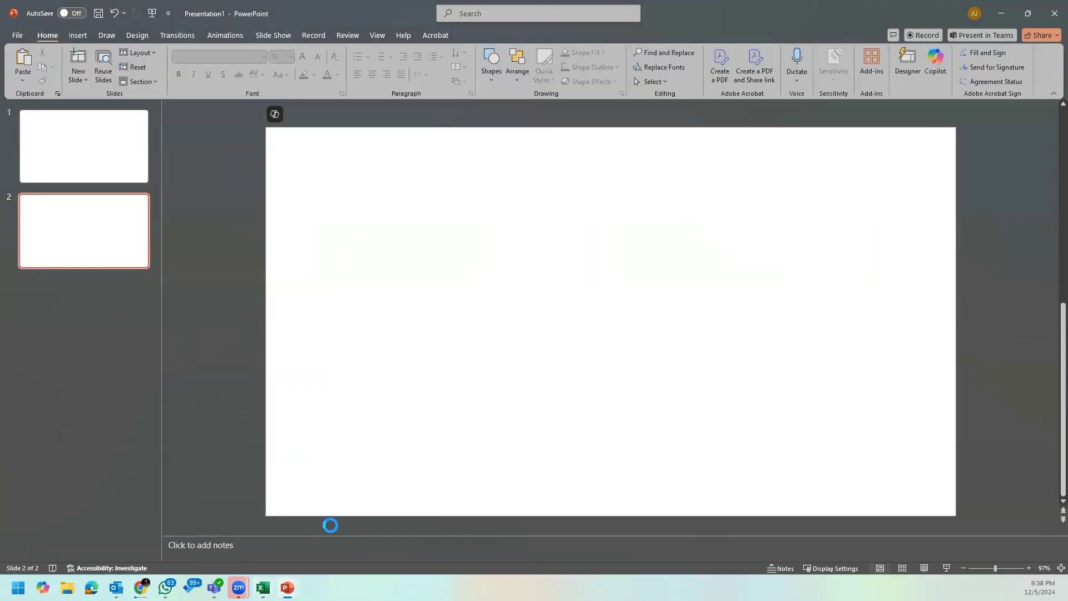
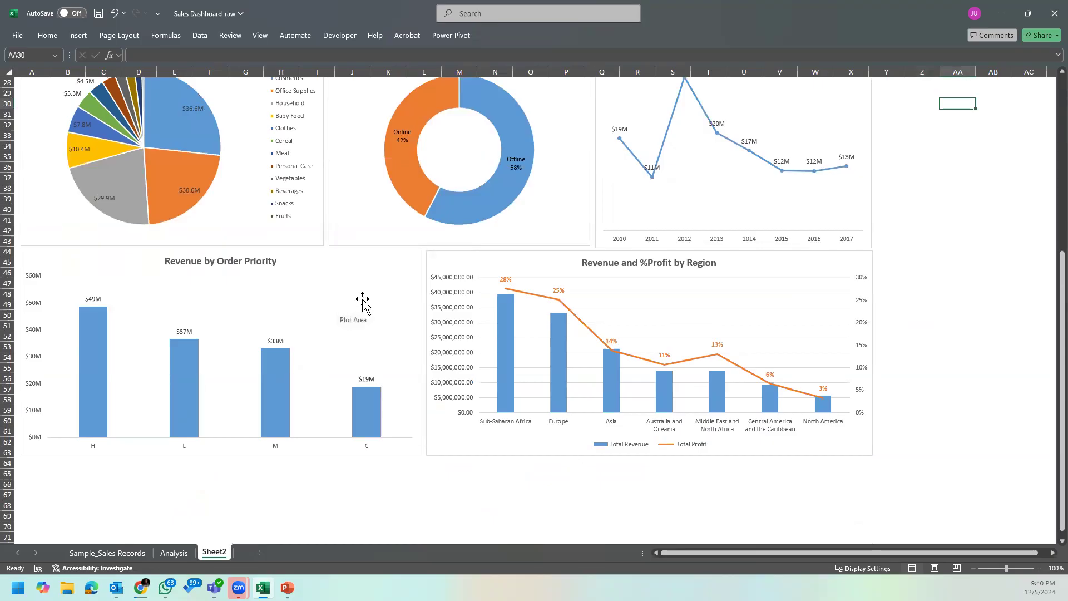
Step: Make the category axis labels bold in the Revenue by Order Priority chart
left_click(323, 280)
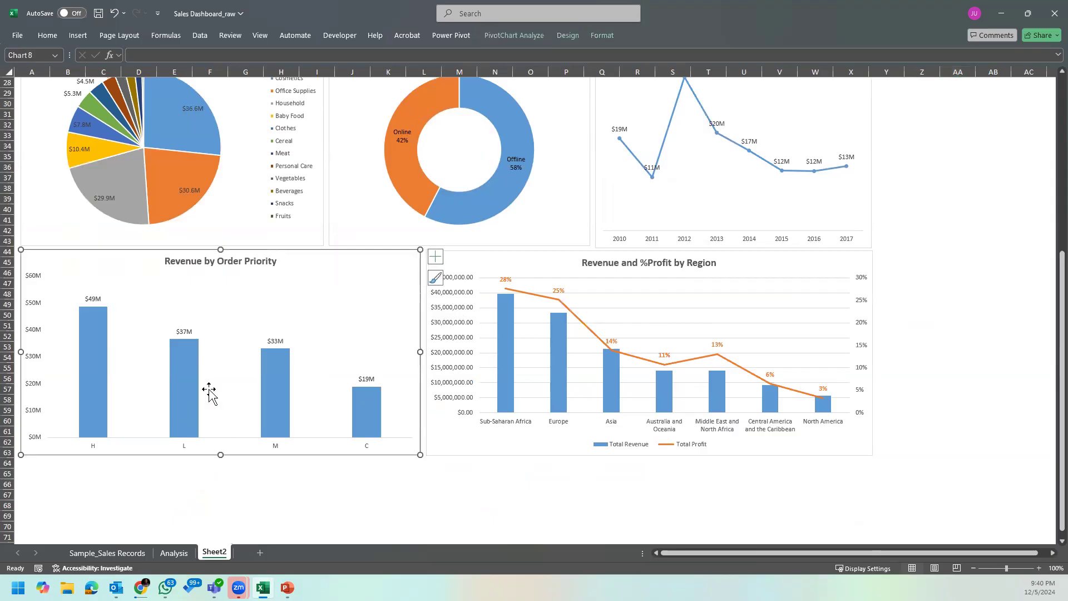
left_click(92, 446)
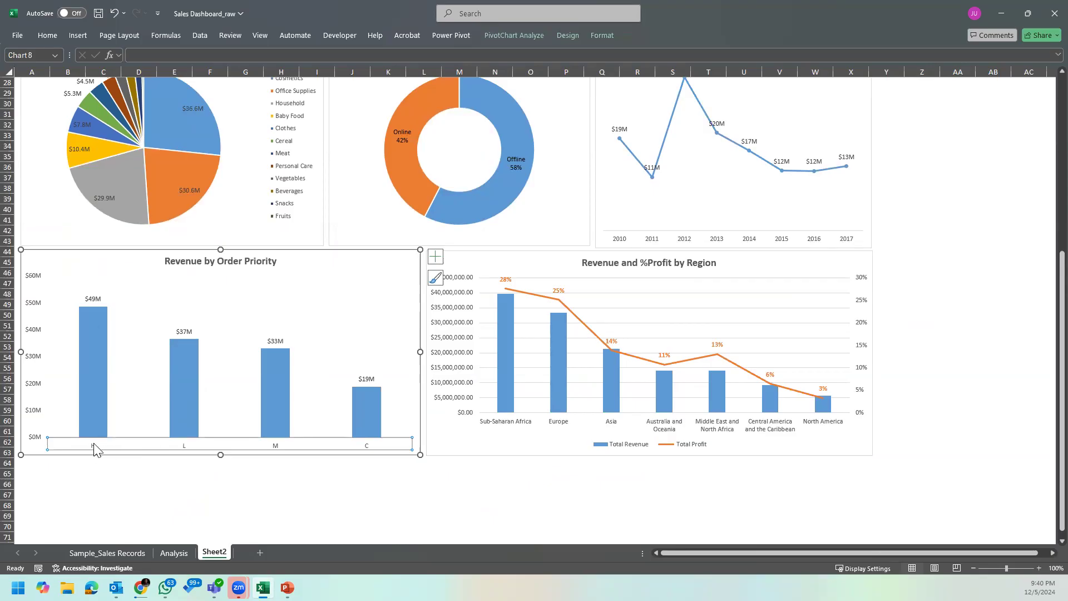
left_click(54, 37)
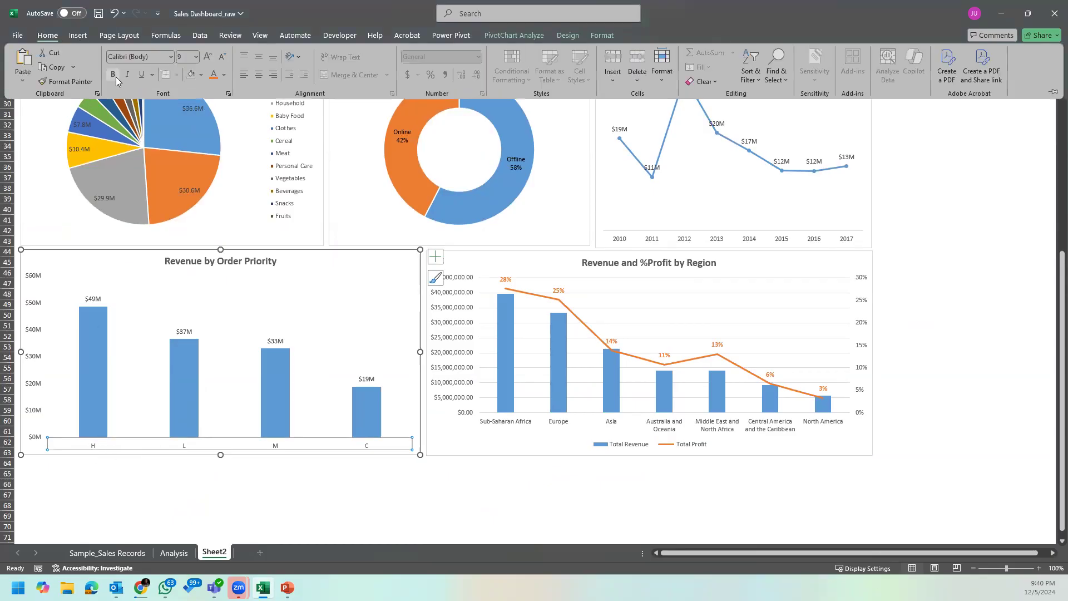
left_click(242, 491)
left_click(124, 369)
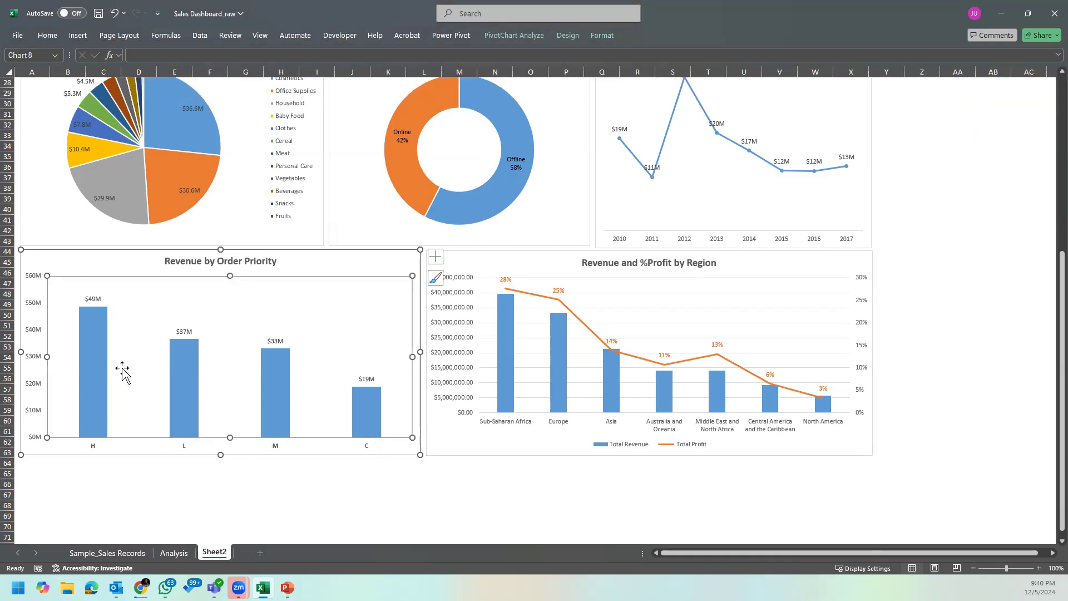
left_click(325, 514)
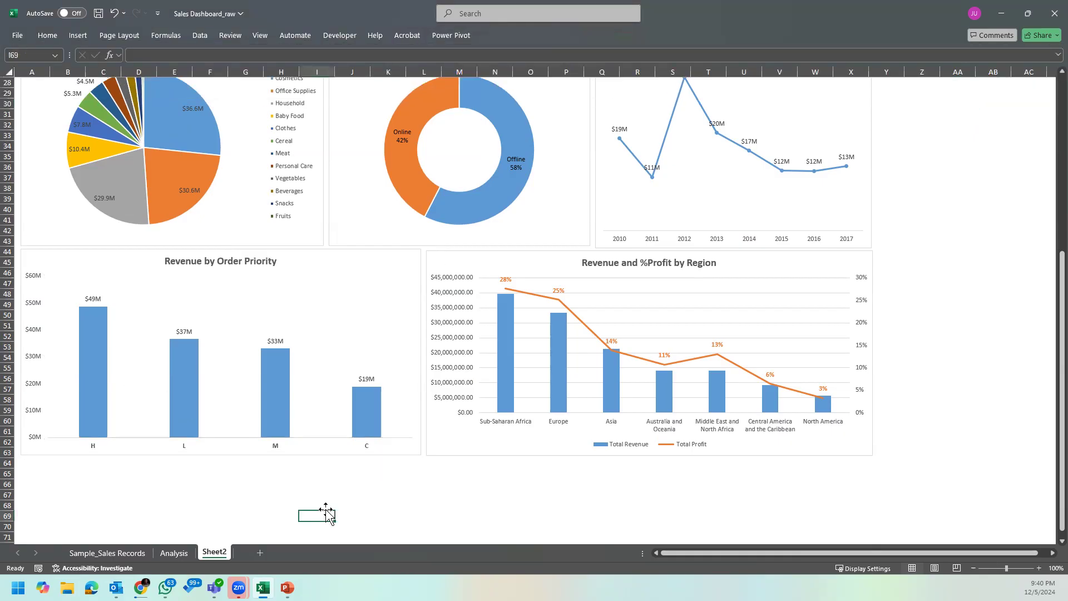
left_click(381, 448)
left_click(605, 523)
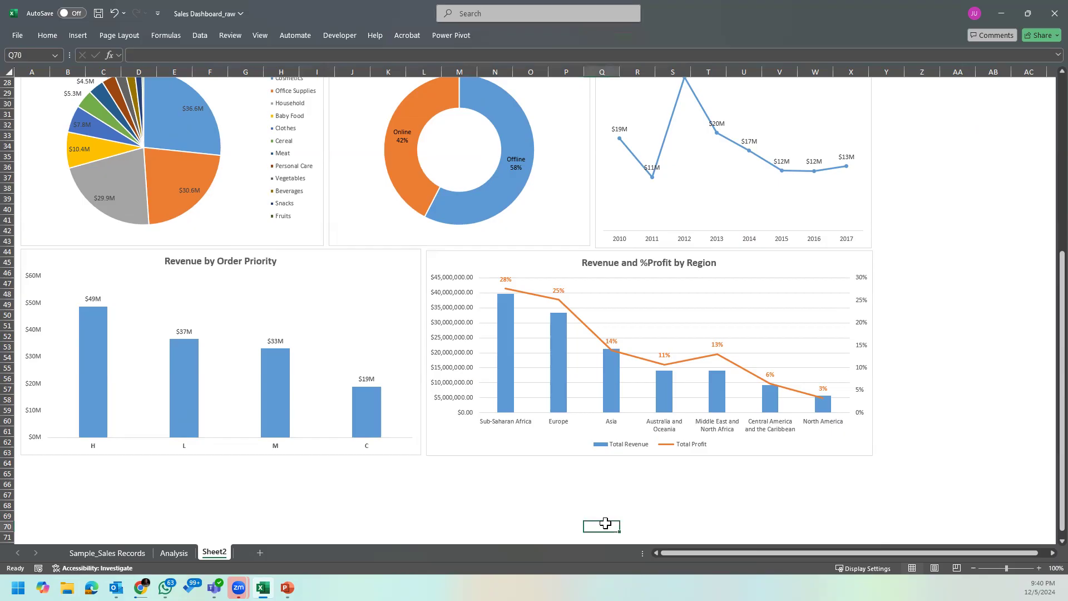
Step: Examine the Revenue by Order Priority chart and the Revenue and %Profit by Region chart
left_click(495, 441)
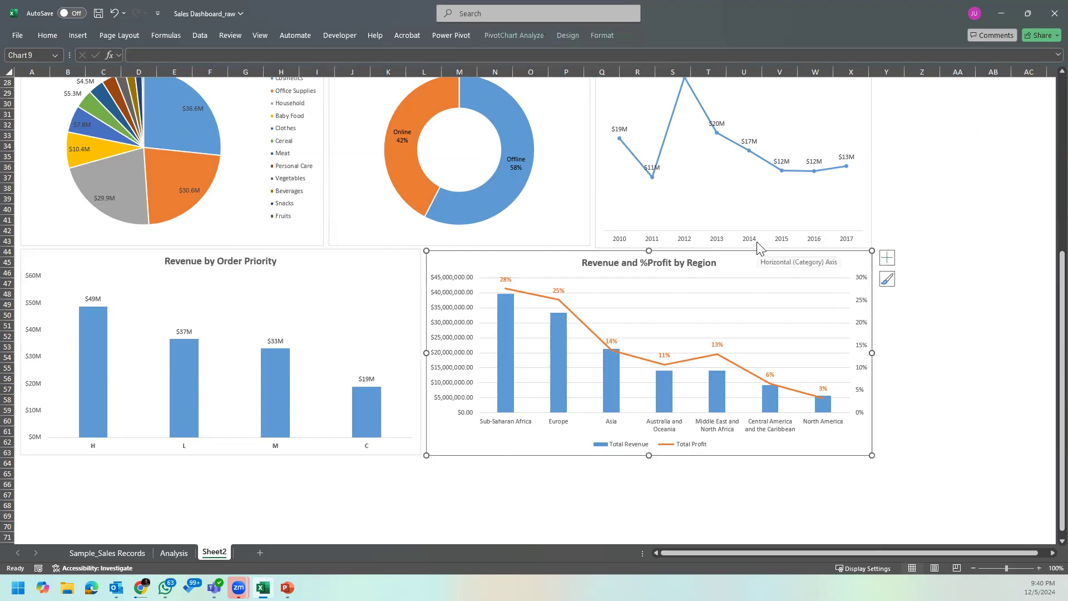
left_click(406, 452)
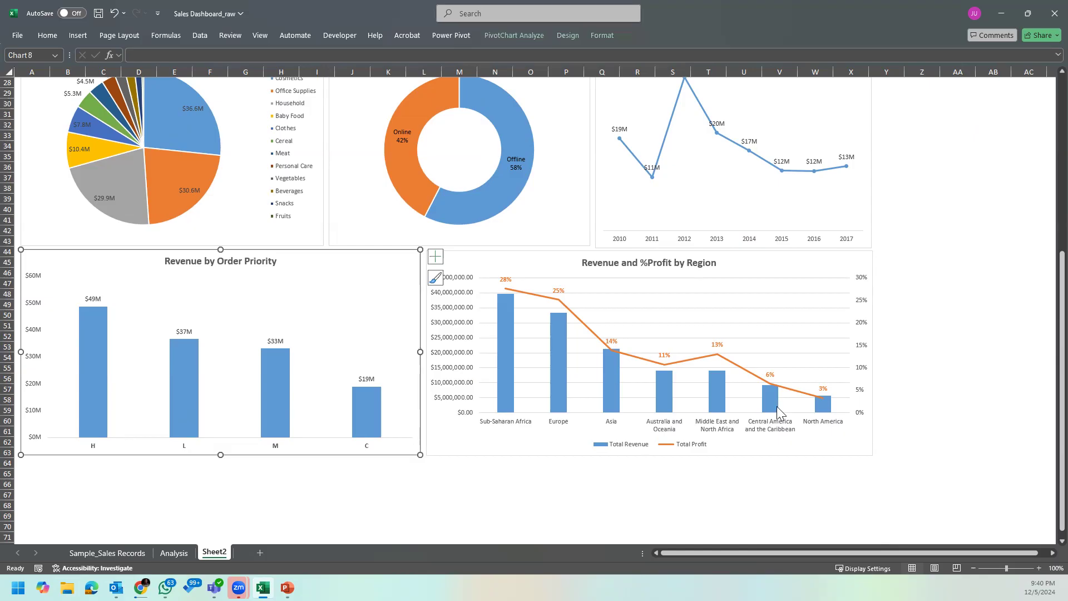
left_click(511, 443)
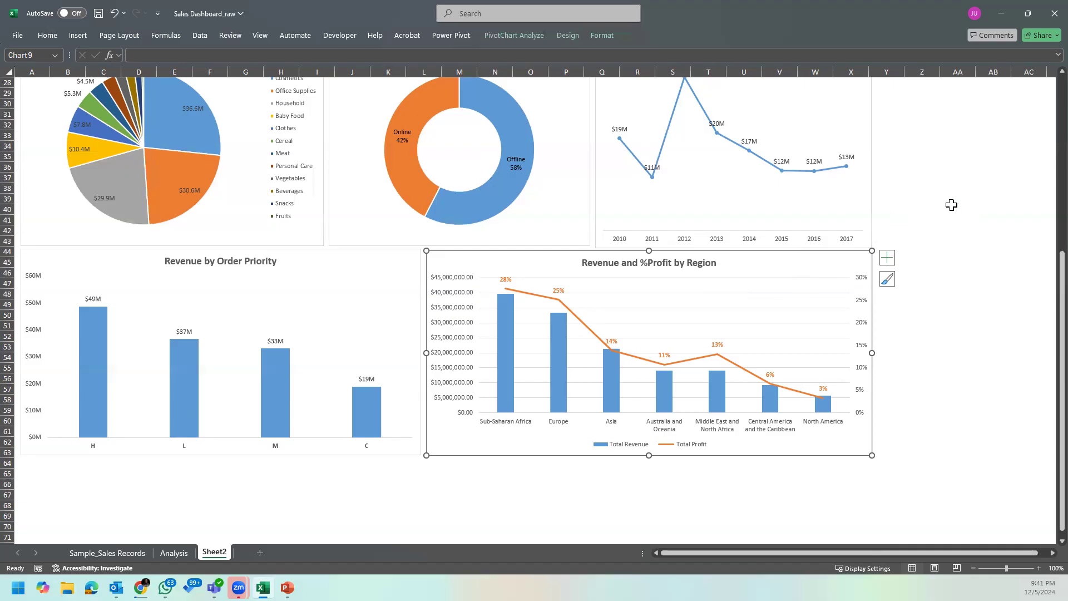
left_click(907, 441)
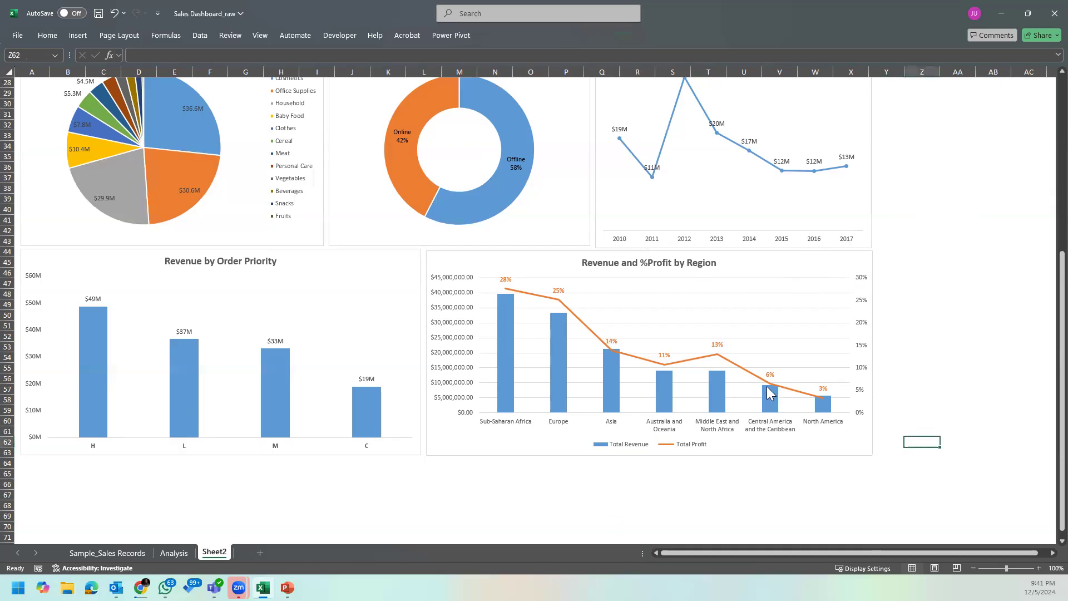
left_click(744, 279)
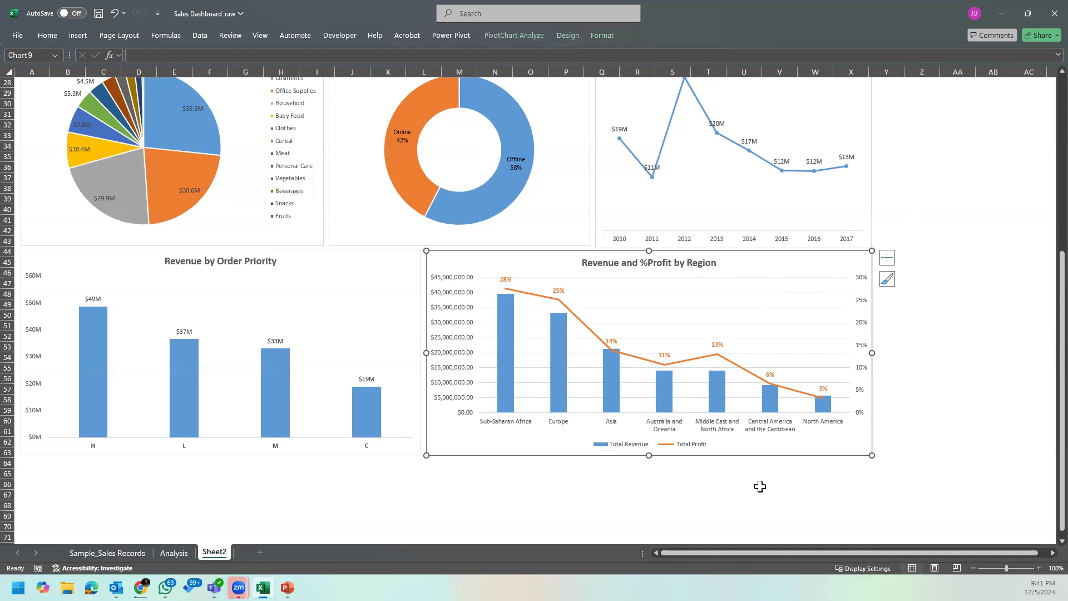
left_click(653, 485)
left_click_drag(432, 466, 848, 536)
left_click(981, 481)
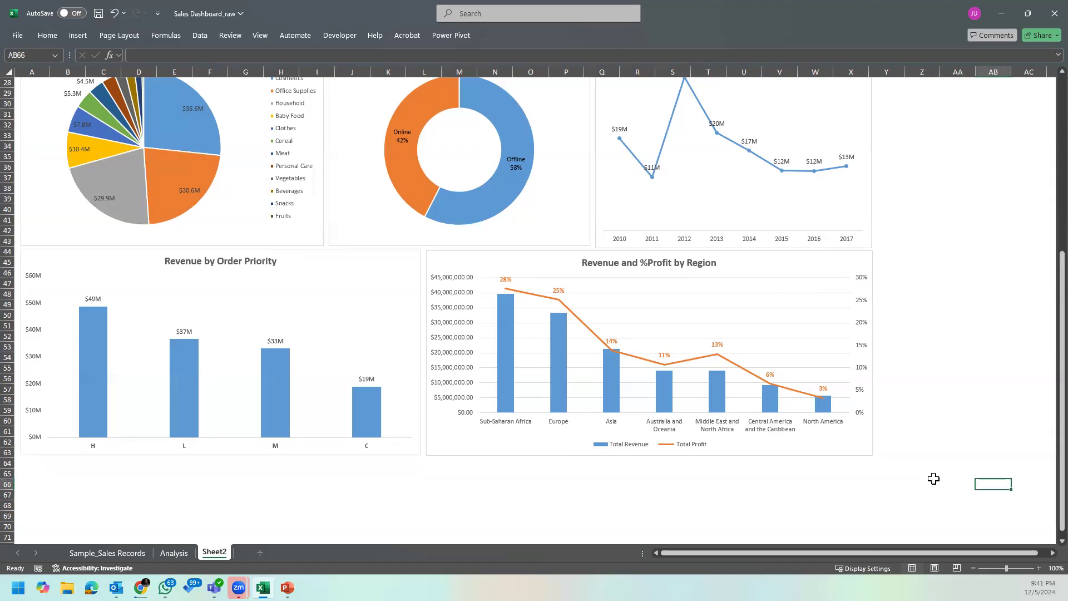
left_click(944, 284)
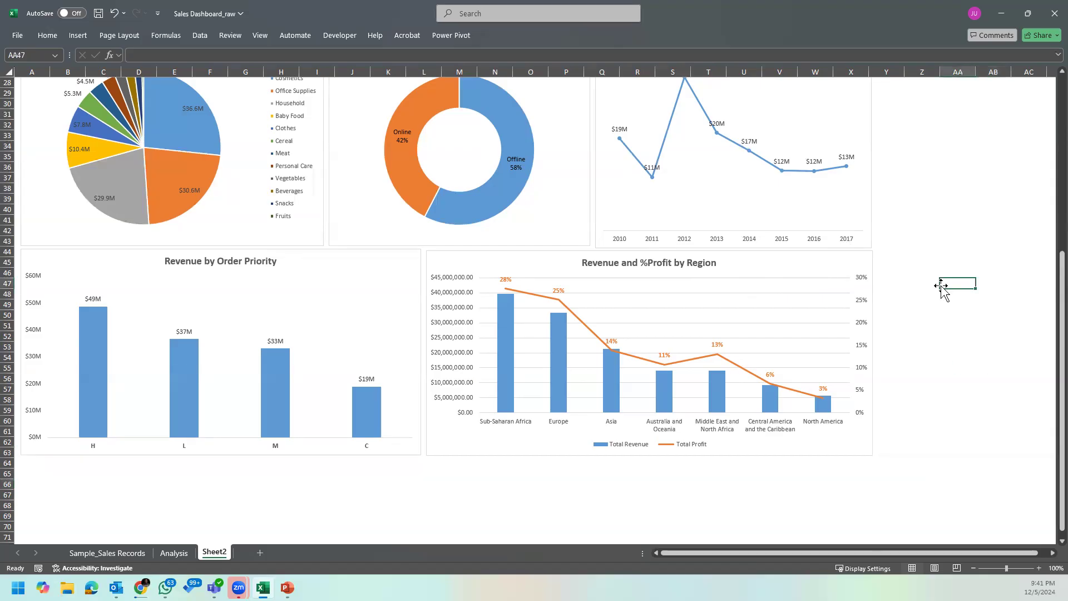
left_click(756, 258)
Step: Review the complete dashboard, from the Revenue by Region and country charts to the sales channel and yearly revenue charts
scroll(895, 361, "up", 2)
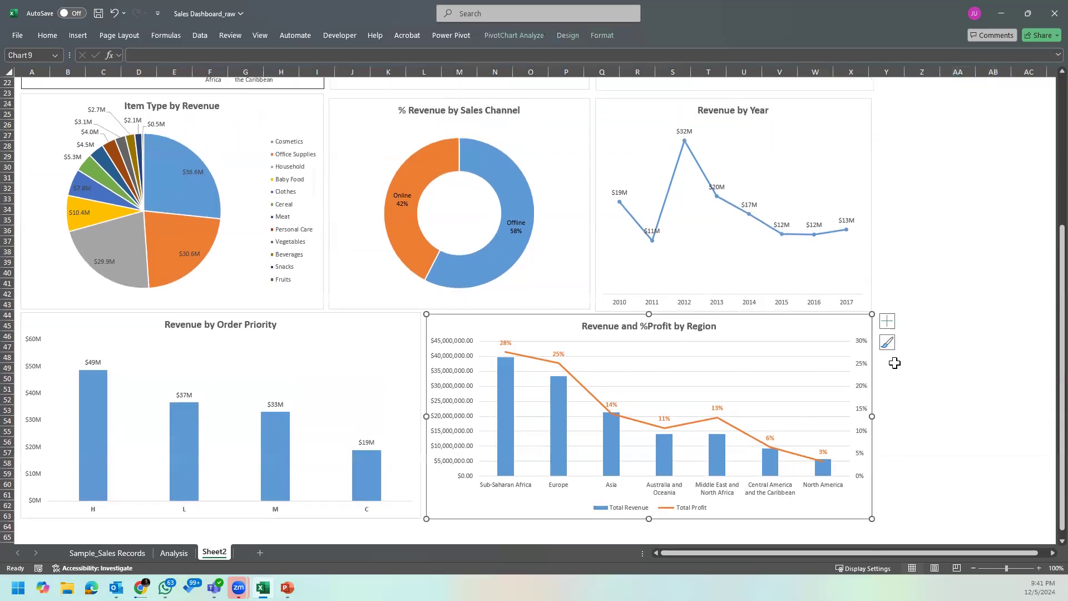
scroll(921, 219, "up", 7)
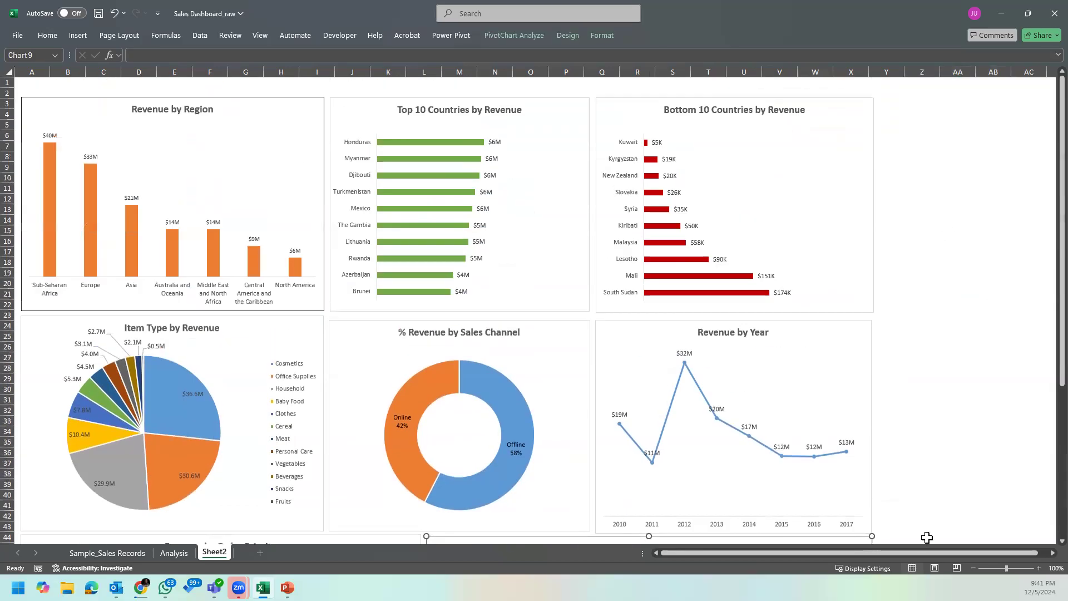
left_click(954, 377)
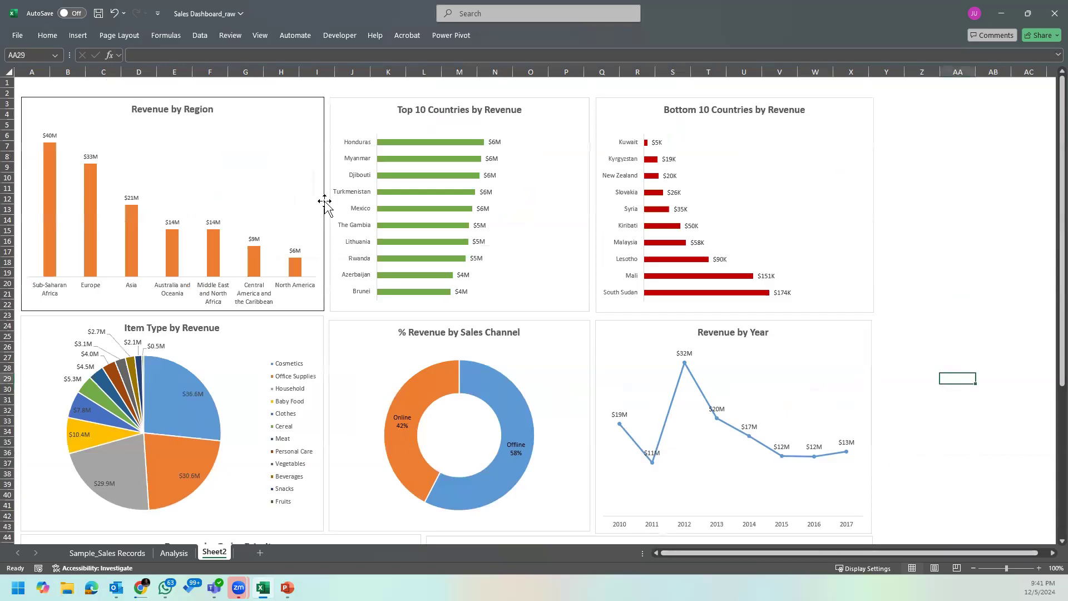
left_click(245, 113)
left_click(363, 106)
left_click(657, 116)
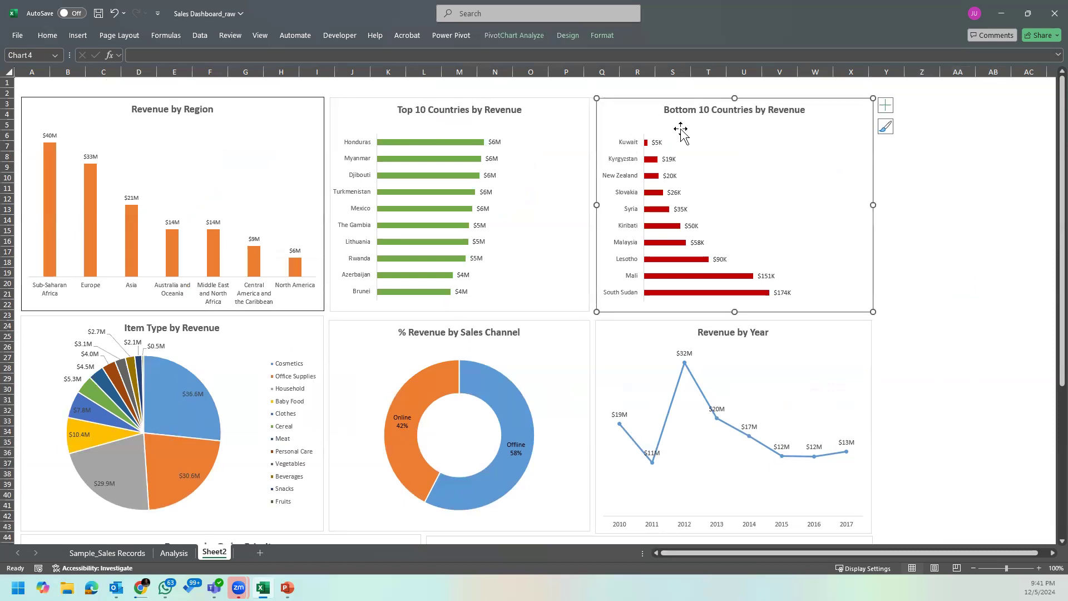
left_click(722, 384)
left_click(968, 253)
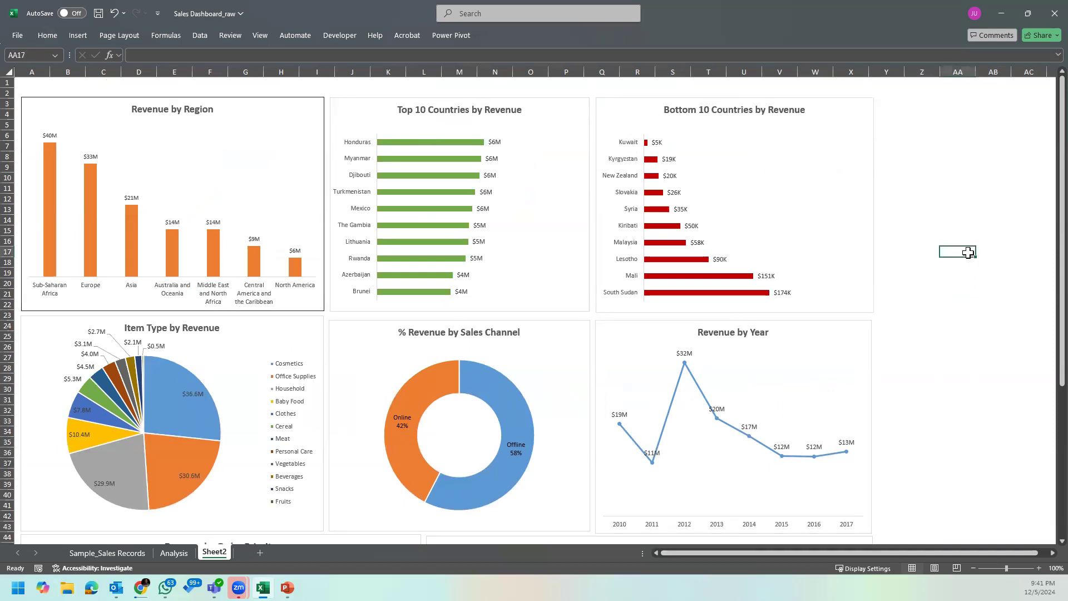
scroll(811, 320, "down", 4)
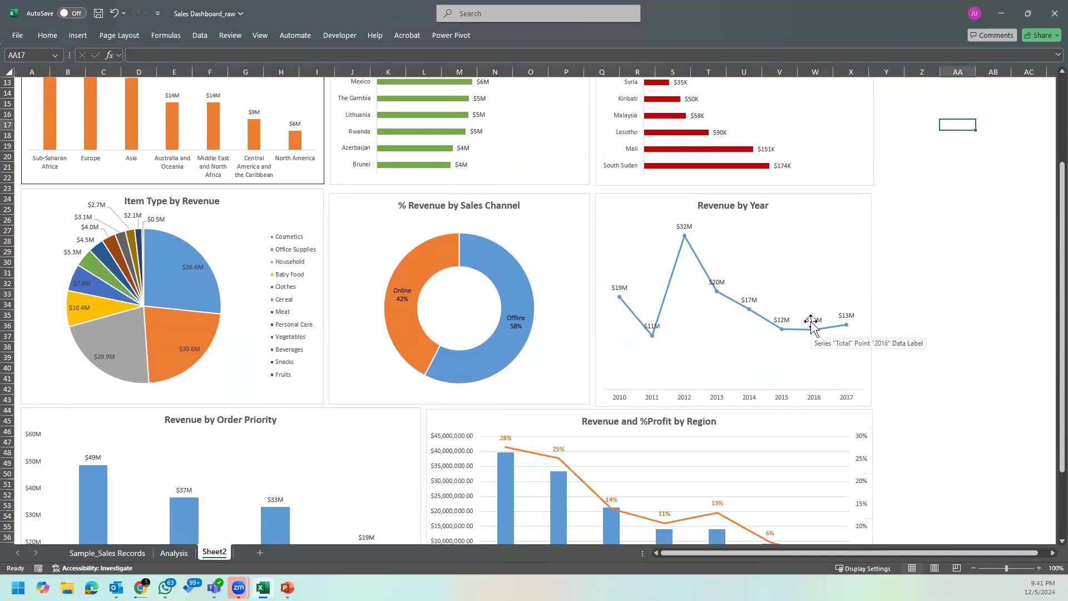
scroll(809, 320, "up", 4)
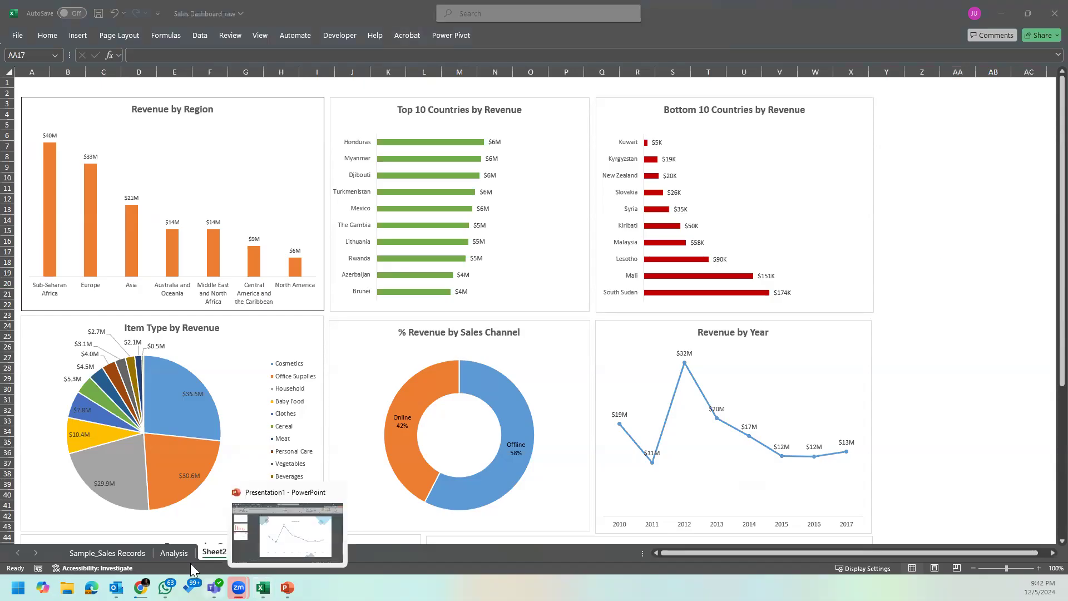
Step: Look through the Analysis and Sample_Sales Records sheets, ending at the Region pivot table on the Analysis sheet
left_click(165, 554)
left_click(97, 568)
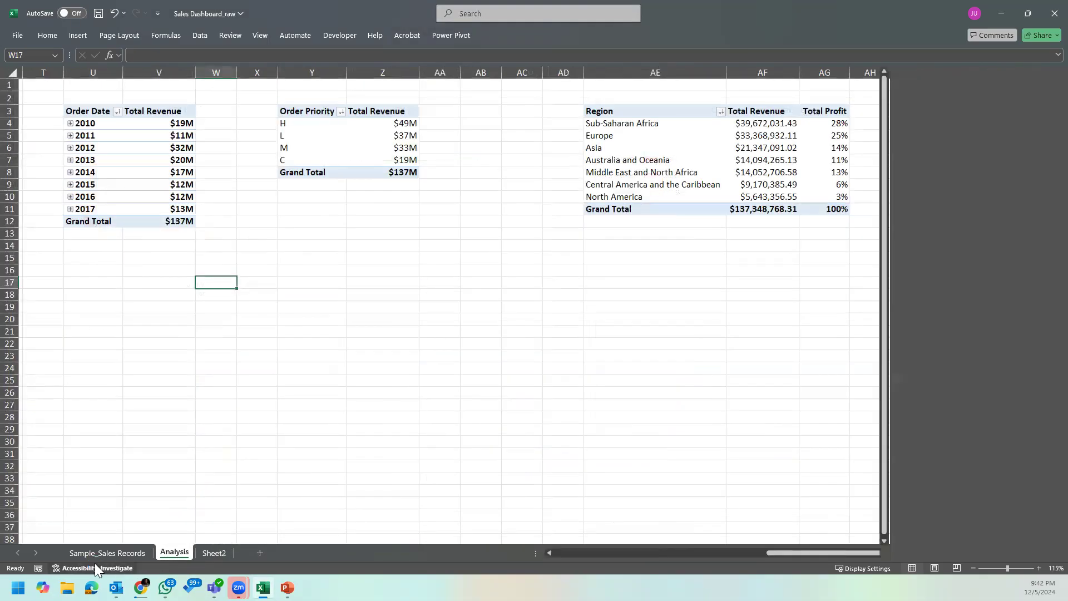
left_click(1055, 79)
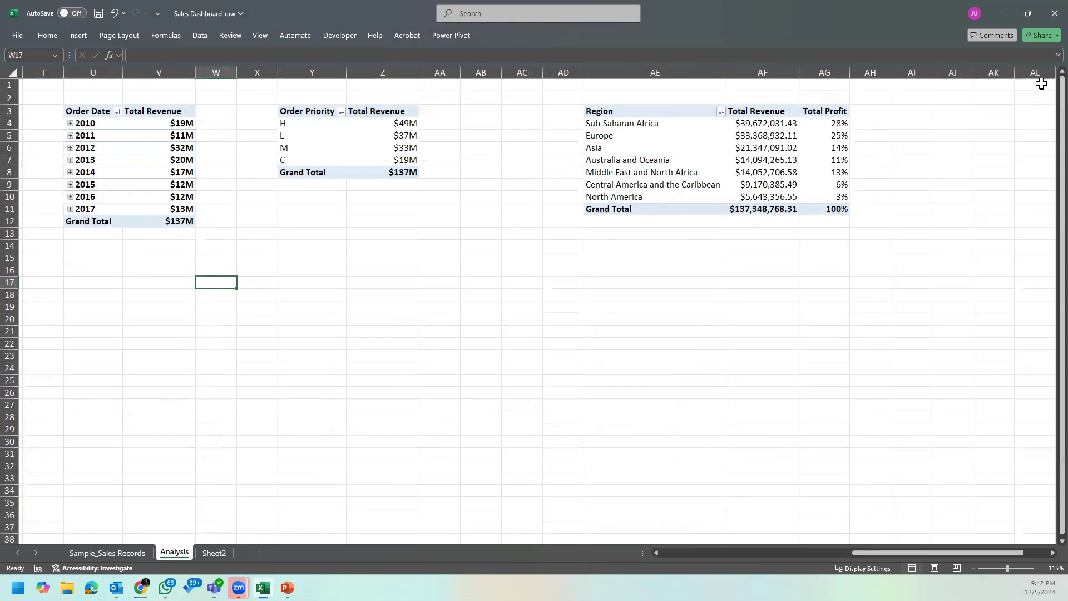
left_click(114, 551)
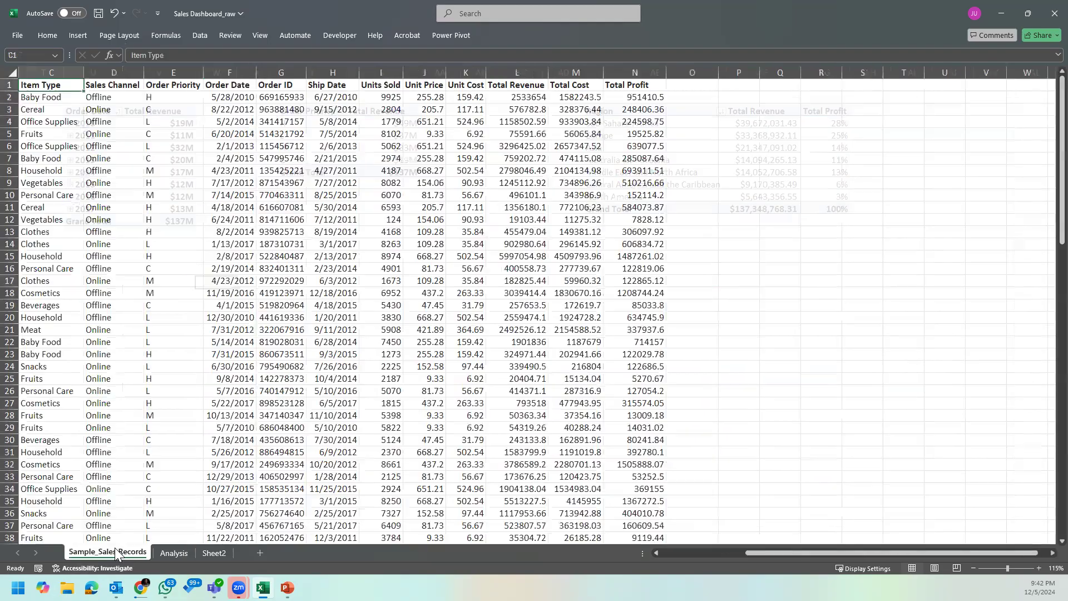
left_click(192, 548)
left_click_drag(890, 552, 508, 536)
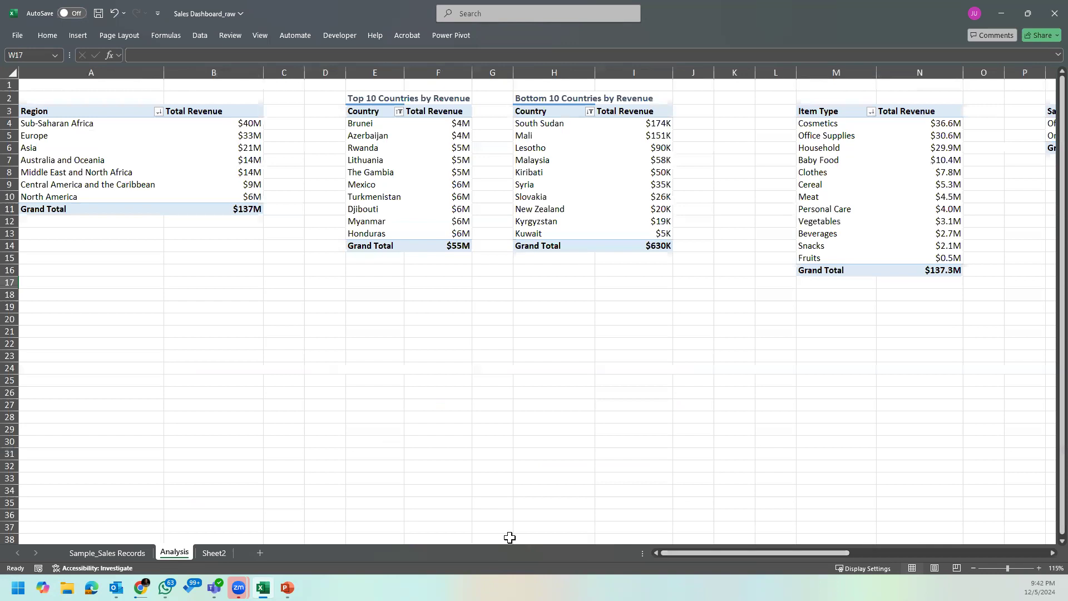
Step: Keep the ribbon permanently displayed above the Analysis sheet
left_click(123, 129)
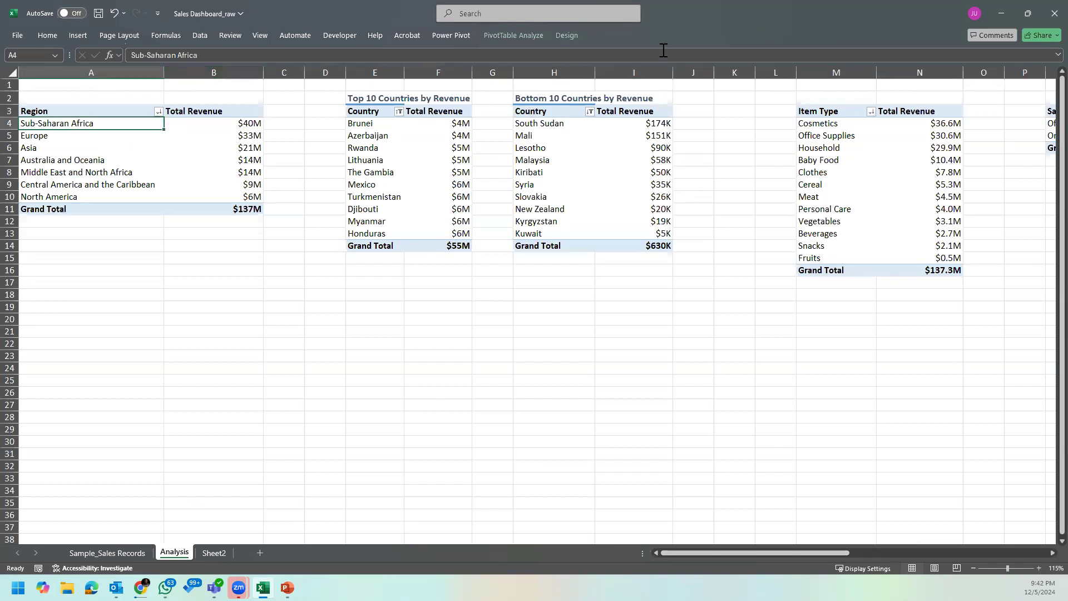
left_click(1057, 55)
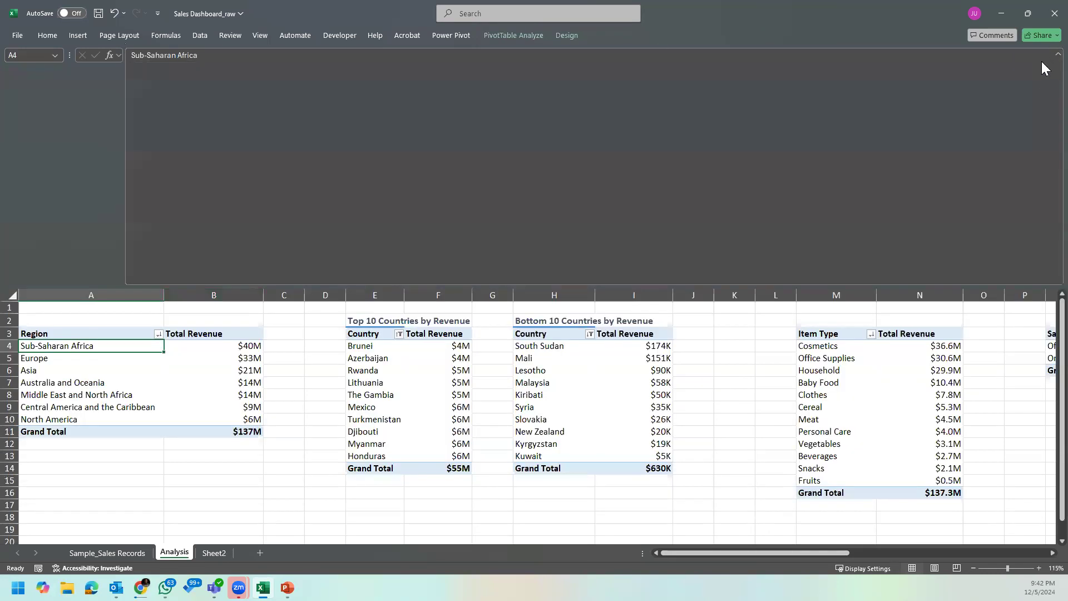
left_click(1057, 54)
left_click(49, 35)
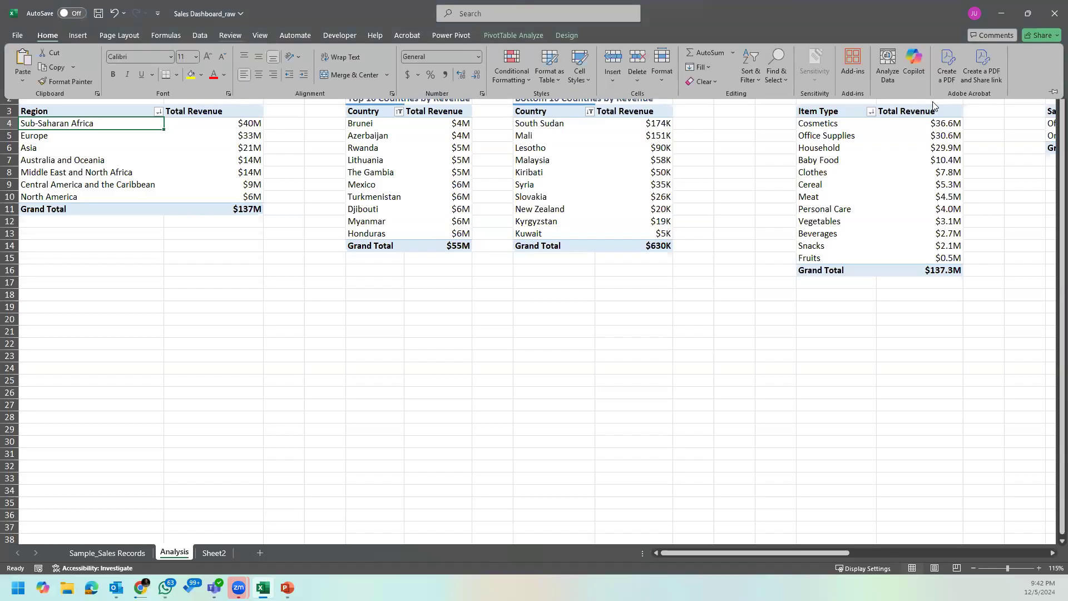
left_click(1053, 91)
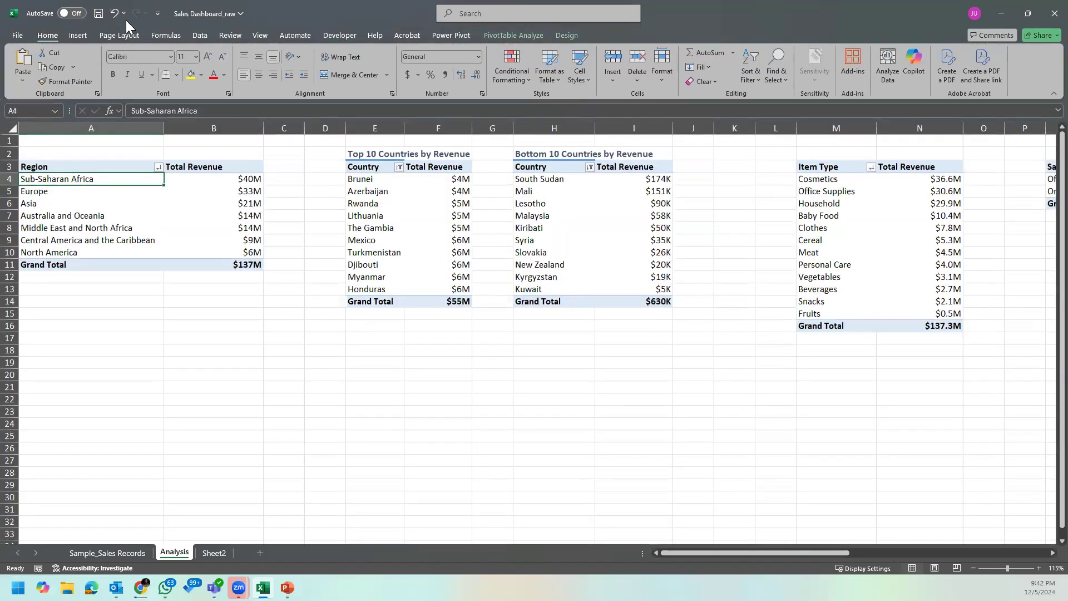
Step: Insert a slicer for Years (Order Date) on the Region pivot table
left_click(126, 206)
left_click(531, 35)
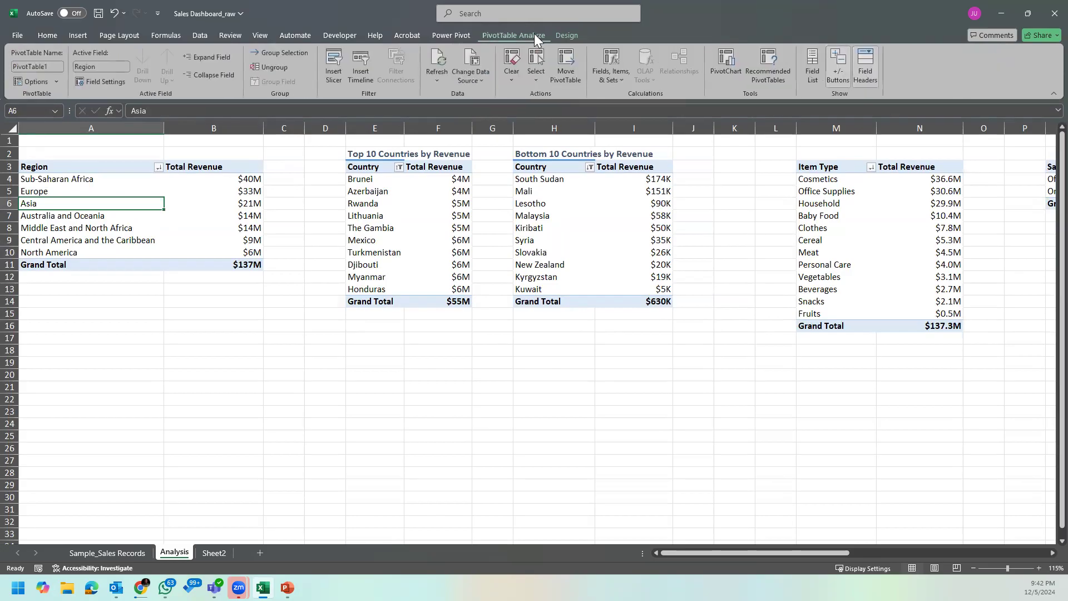
left_click(339, 77)
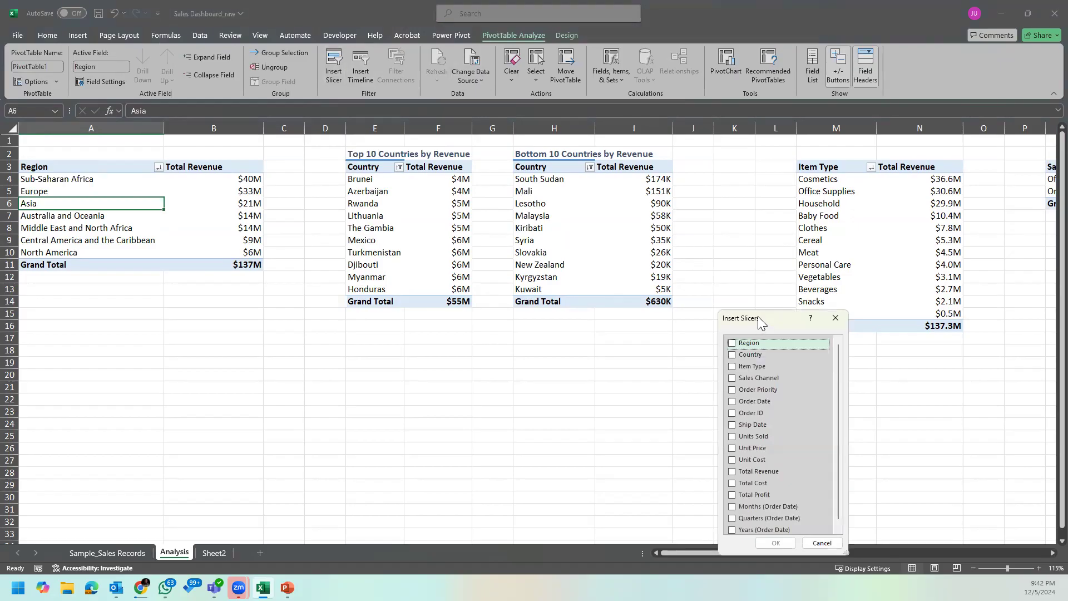
left_click_drag(758, 317, 654, 216)
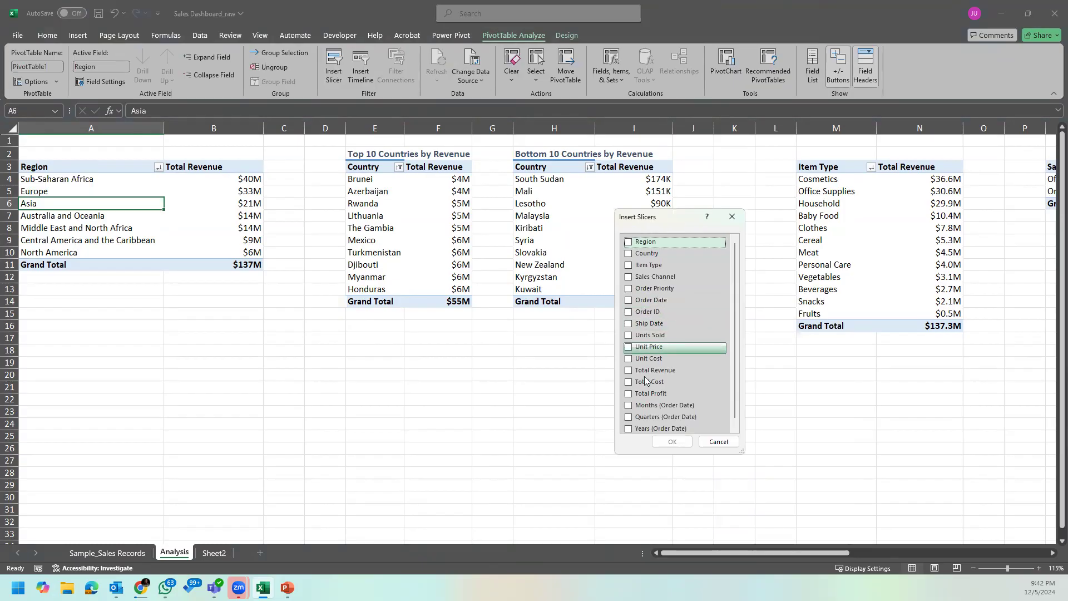
scroll(632, 426, "down", 1)
left_click(630, 424)
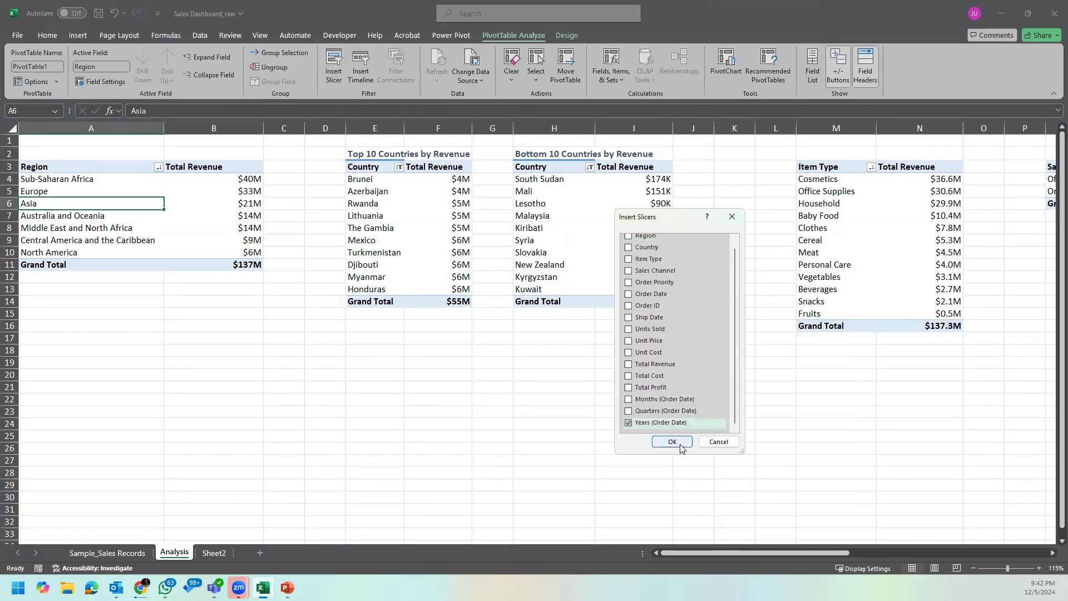
left_click(672, 442)
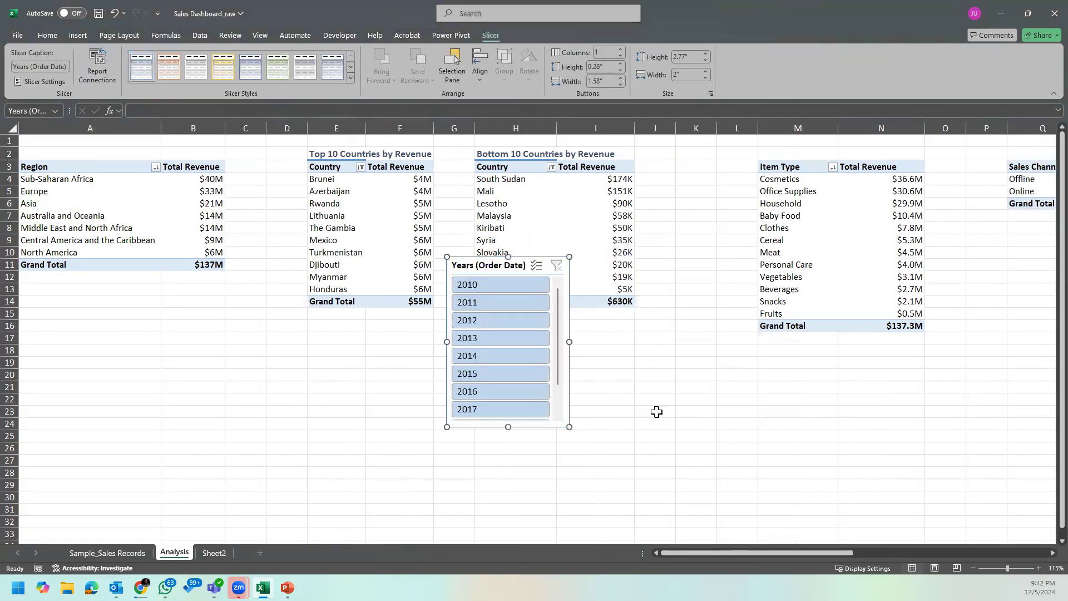
Step: Try filtering the Region pivot table by single years such as 2010 and 2011 with the slicer, and clear the filter
left_click(496, 285)
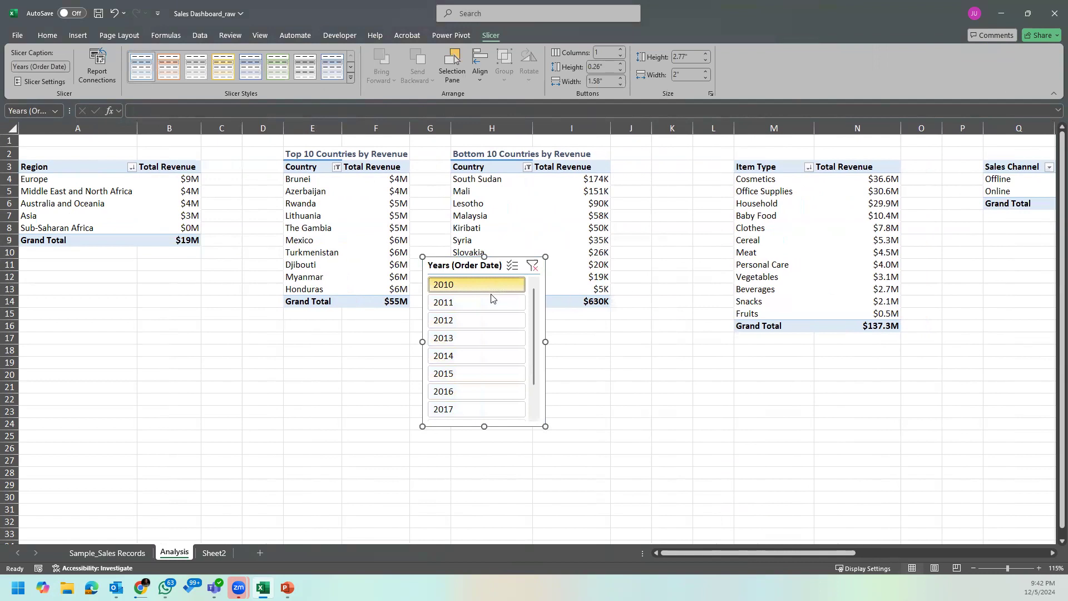
left_click(492, 300)
left_click(483, 318)
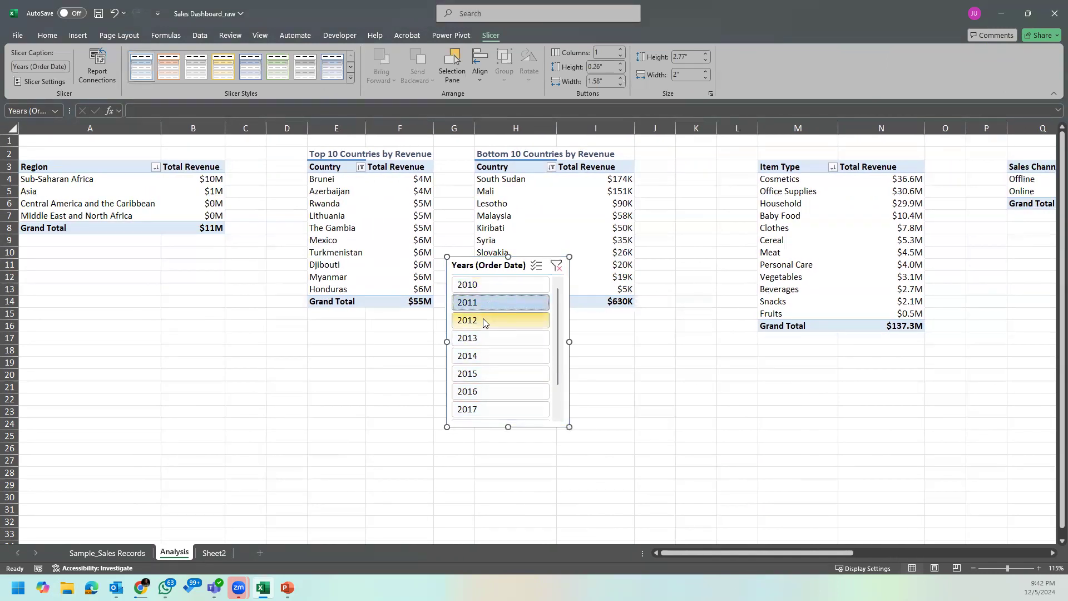
left_click(491, 303)
left_click(501, 286)
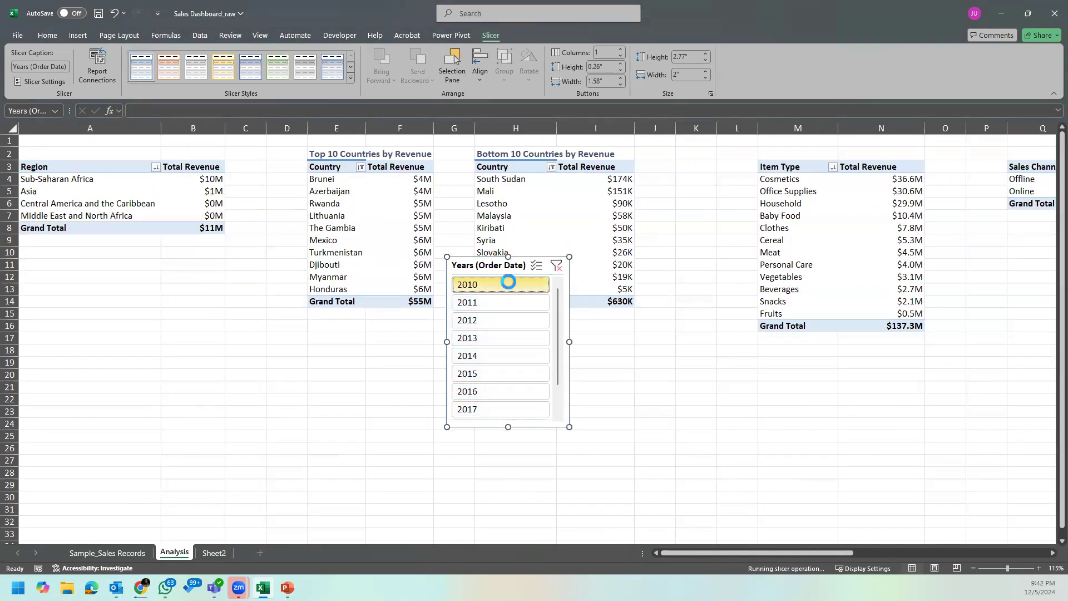
left_click(534, 268)
Step: Move the Years (Order Date) slicer from the Analysis sheet to Sheet2, beside the Bottom 10 Countries by Revenue chart
key("Delete")
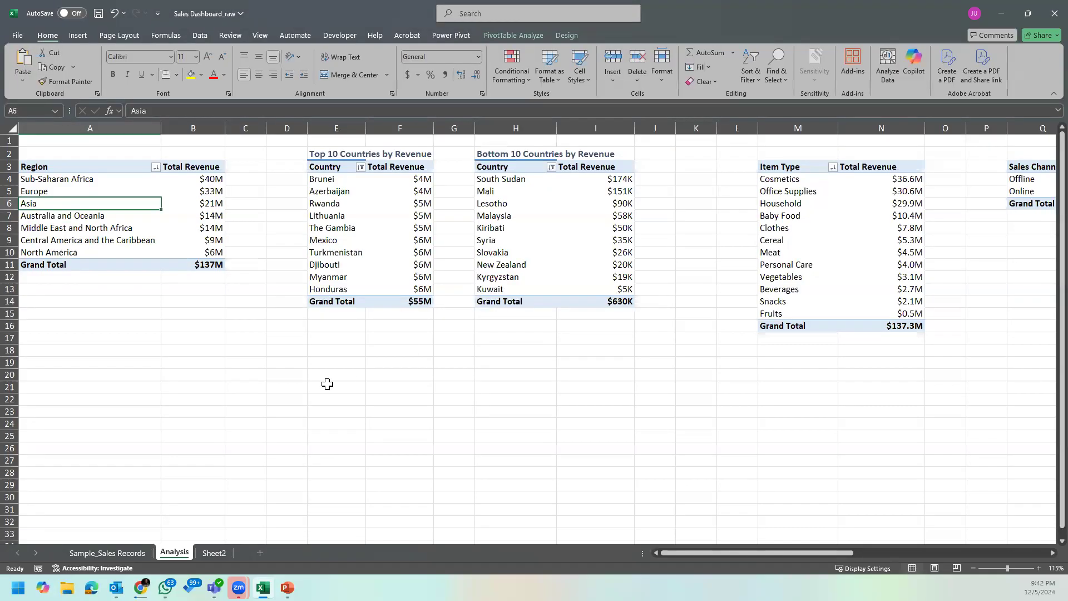
left_click(214, 552)
key("ctrl+v")
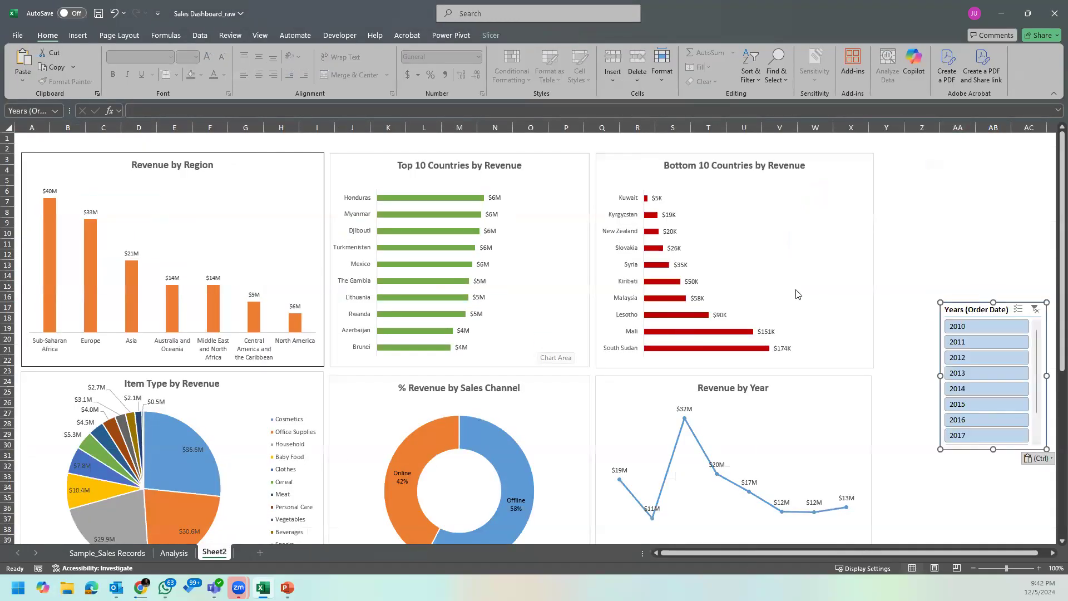
left_click_drag(974, 306, 935, 187)
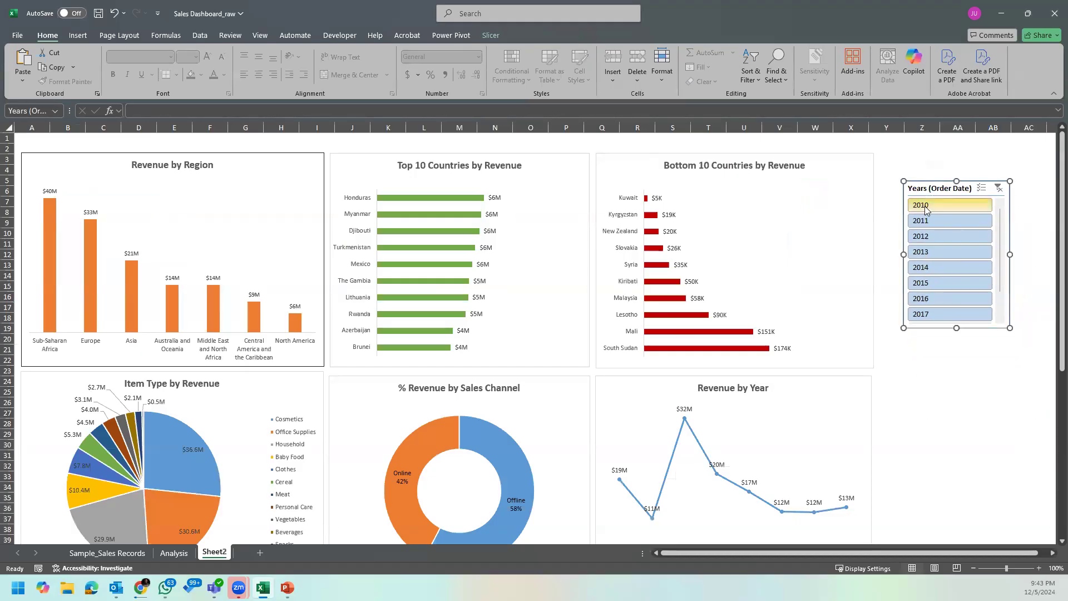
Step: Try the slicer on the Sheet2 dashboard with 2010, 2011, 2012 and 2013, and clear its filter
left_click(926, 207)
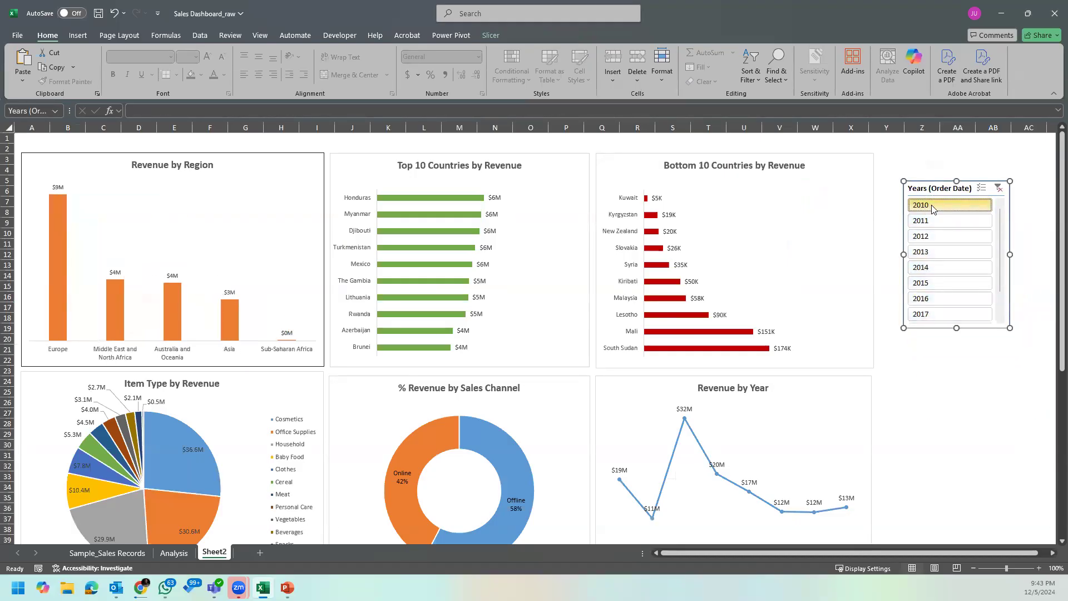
left_click(943, 220)
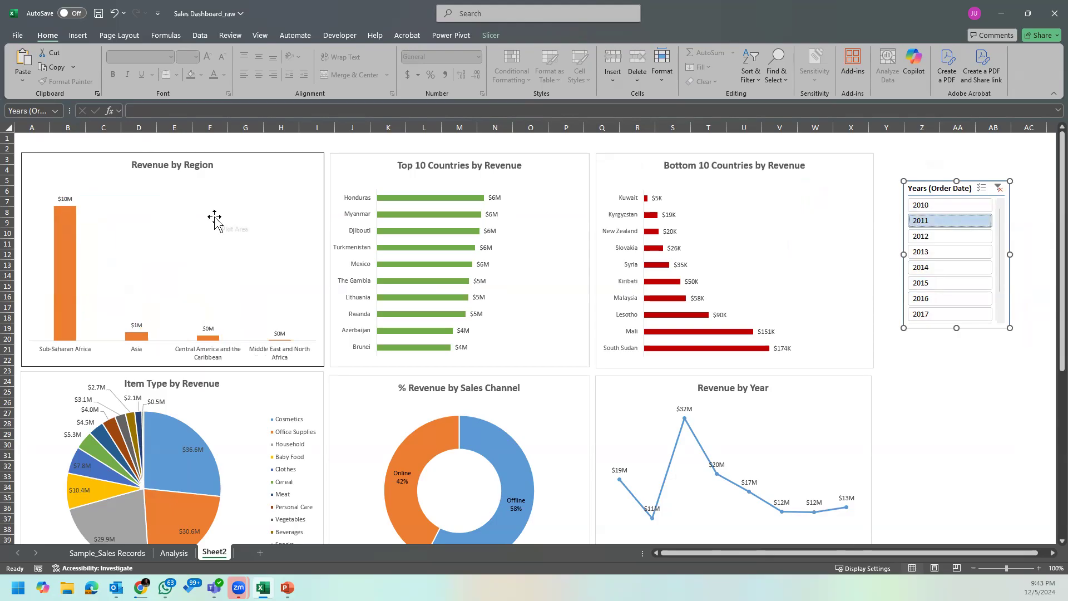
left_click(919, 238)
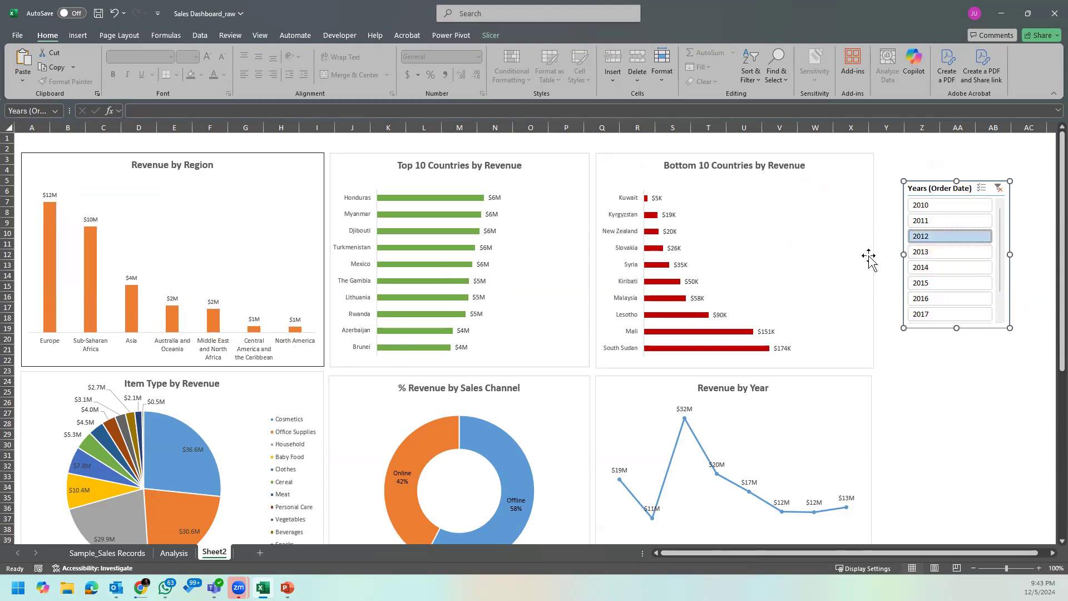
left_click(930, 253)
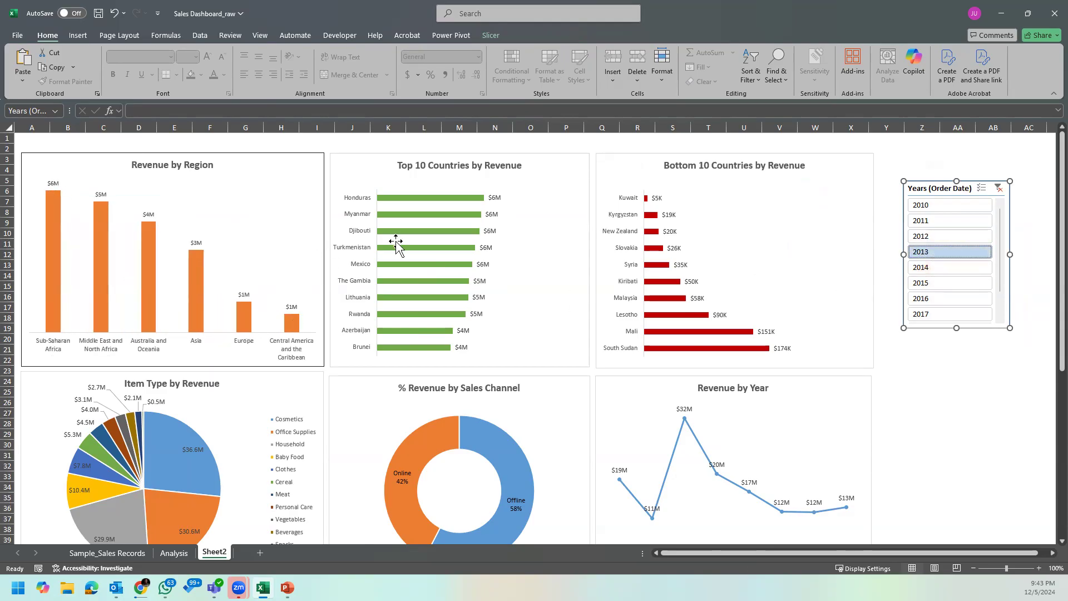
left_click(997, 192)
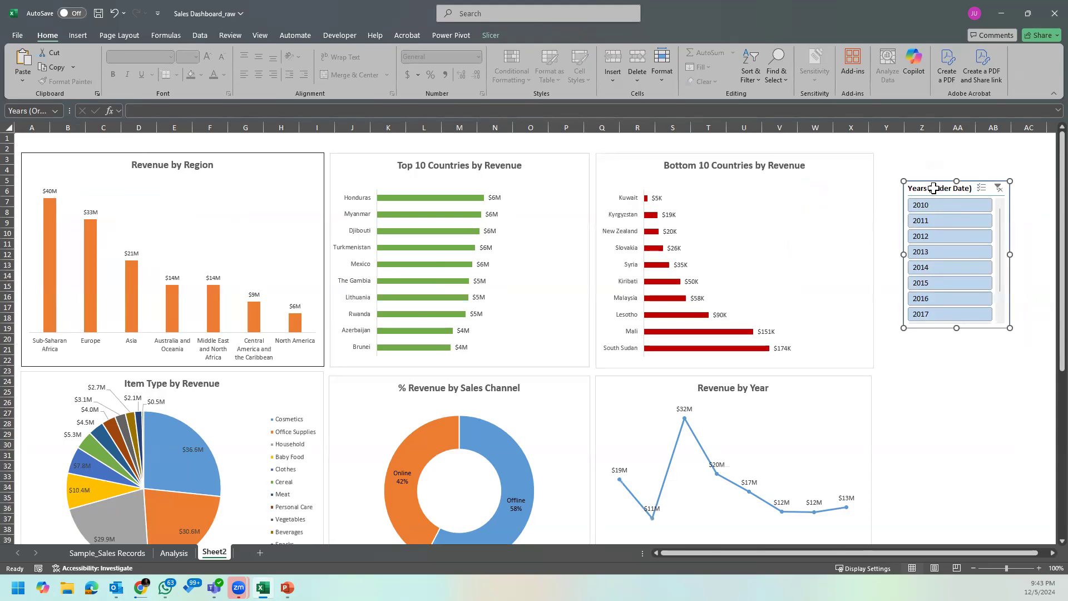
Step: Move the years slicer back to the Analysis sheet at cell B15, below the Region pivot table
left_click(167, 553)
left_click(215, 317)
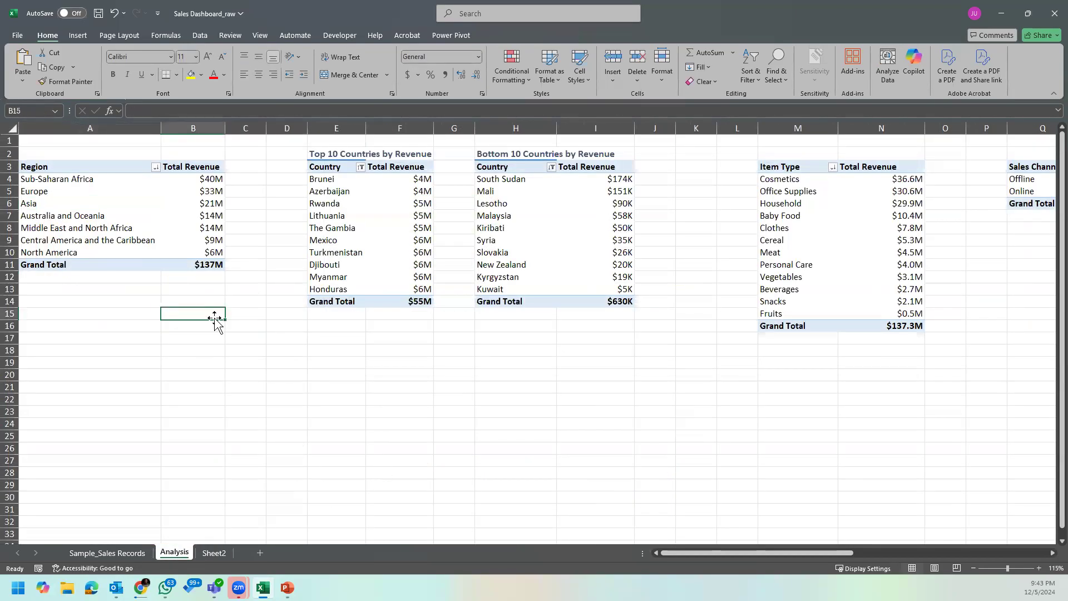
key("ctrl+v")
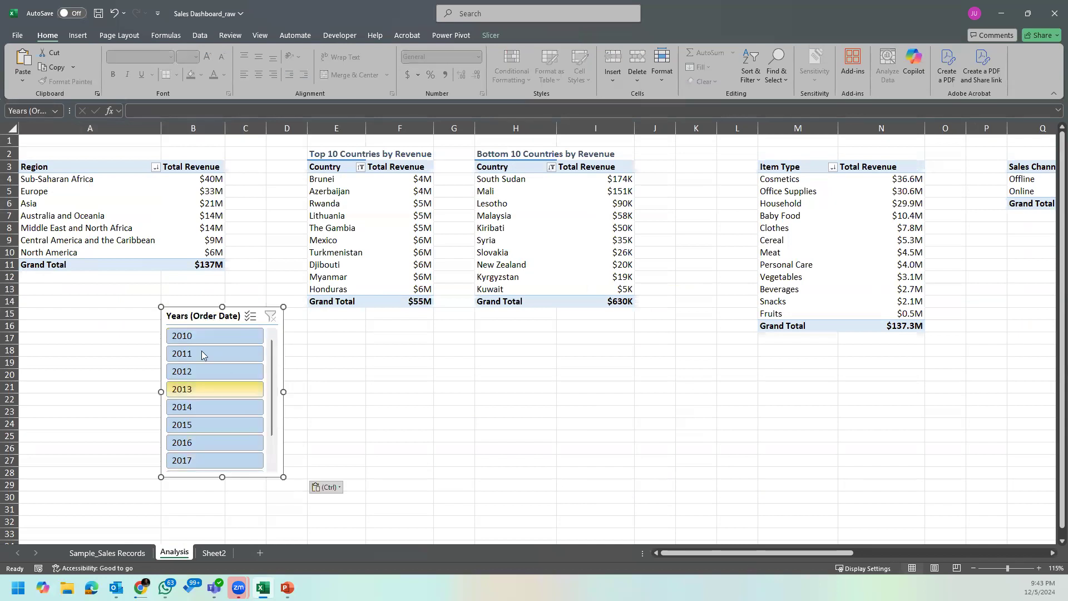
right_click(195, 320)
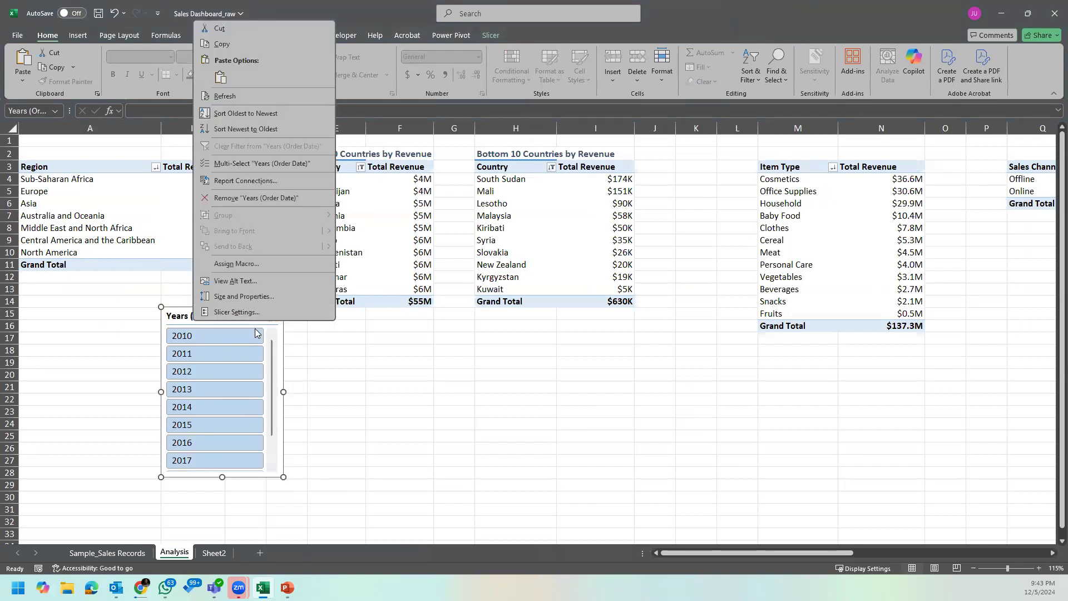
left_click(270, 181)
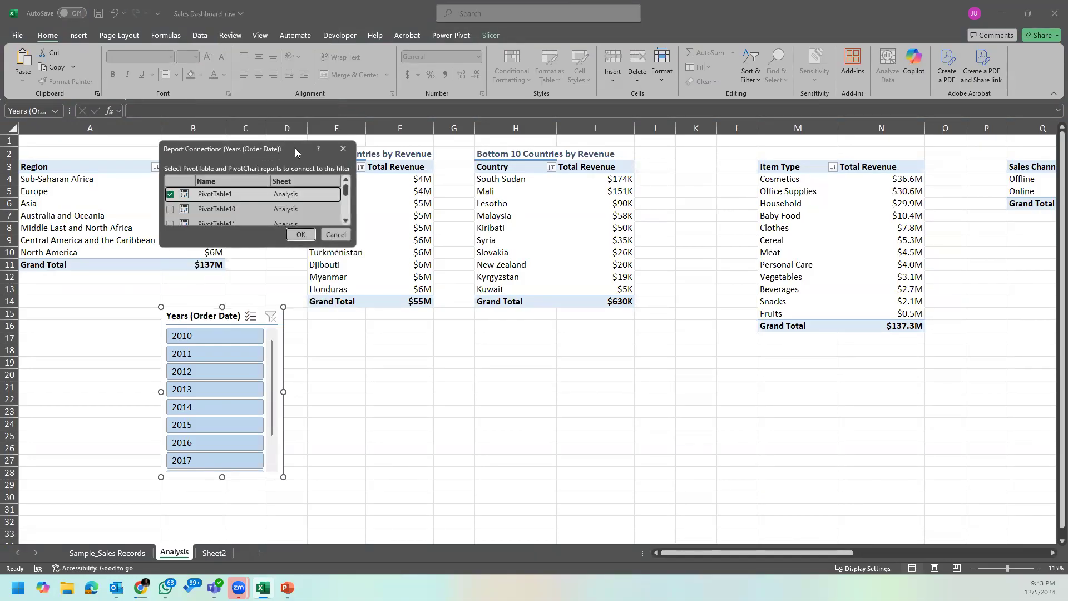
left_click_drag(295, 148, 607, 222)
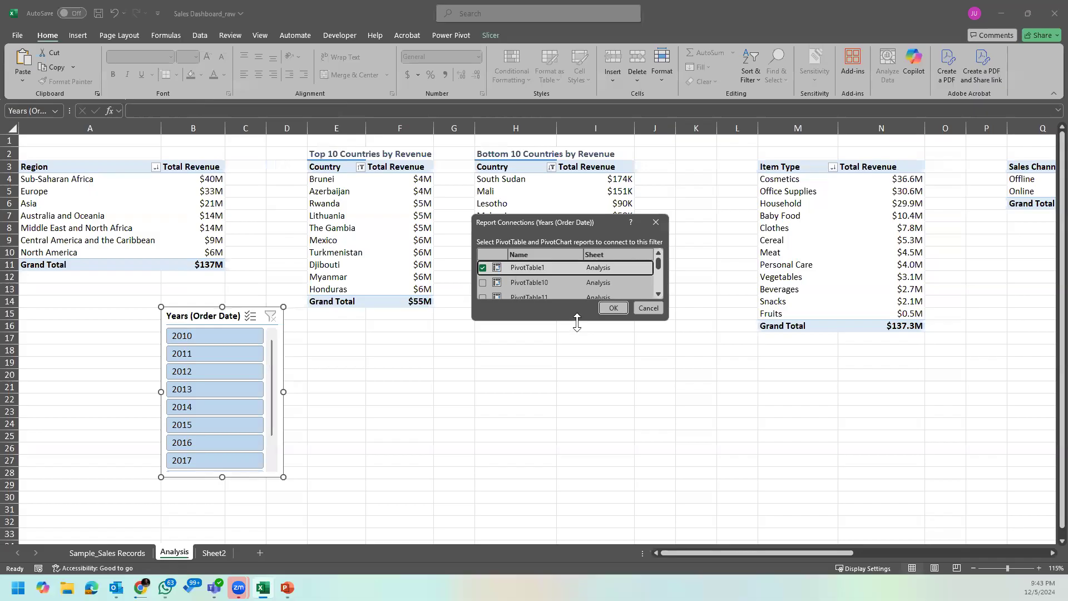
left_click_drag(577, 321, 576, 414)
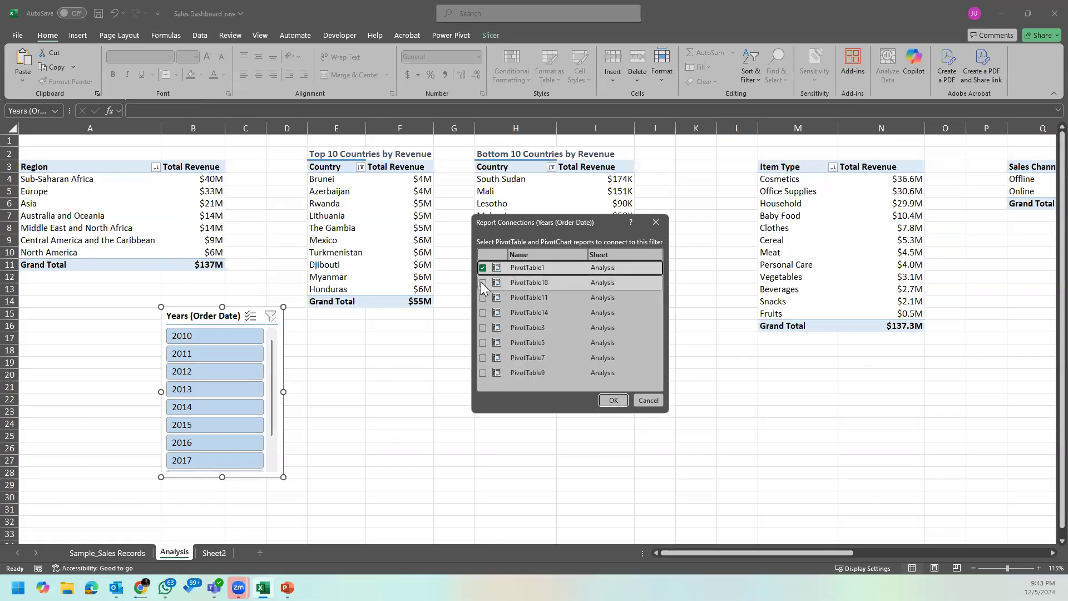
left_click(483, 283)
left_click(483, 298)
left_click(483, 313)
left_click(482, 328)
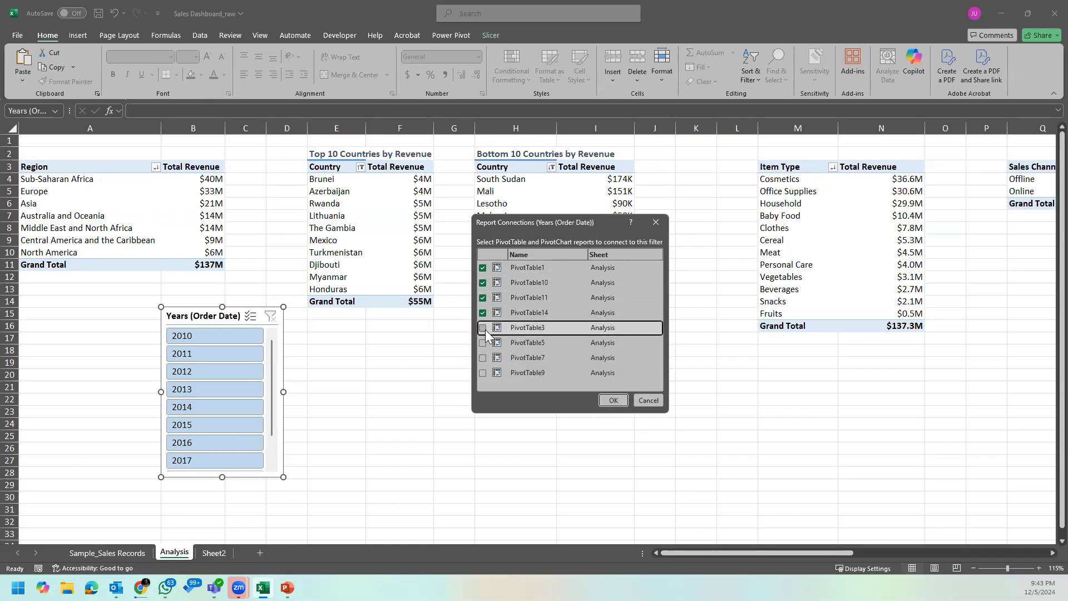
left_click(483, 342)
left_click(483, 358)
left_click(483, 373)
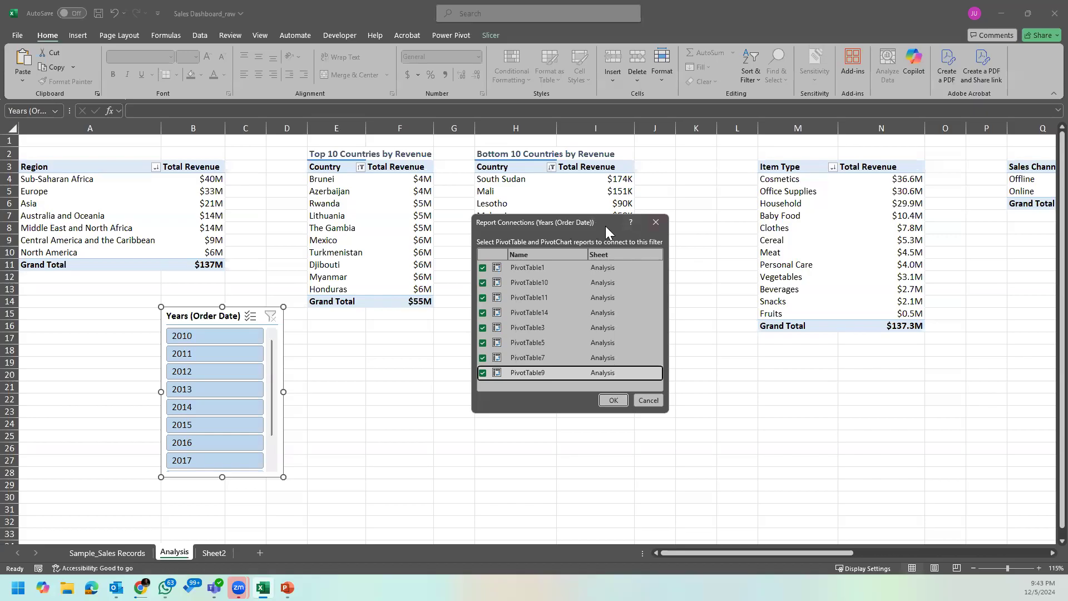
left_click(648, 401)
Step: Check the PivotTable name of the Order Date revenue table on the Analysis sheet
left_click(862, 239)
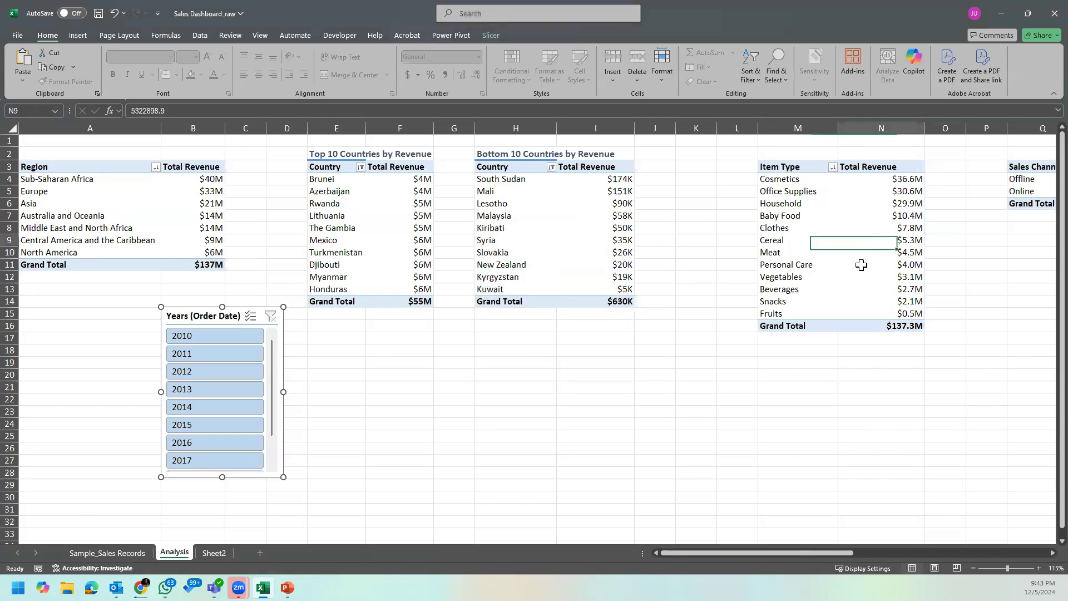
left_click_drag(795, 548, 928, 547)
left_click(632, 227)
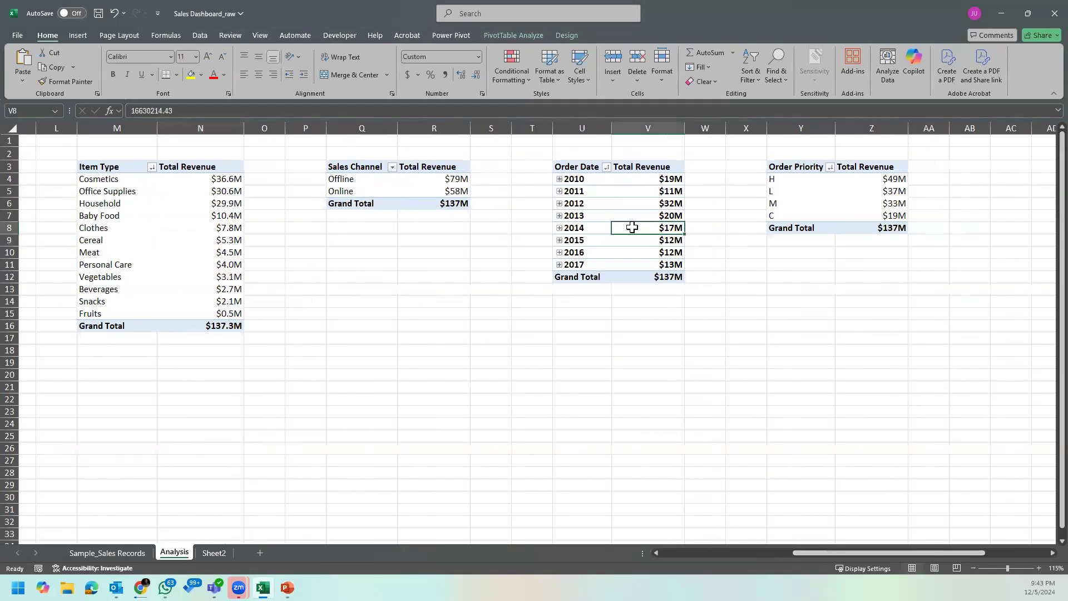
left_click(537, 35)
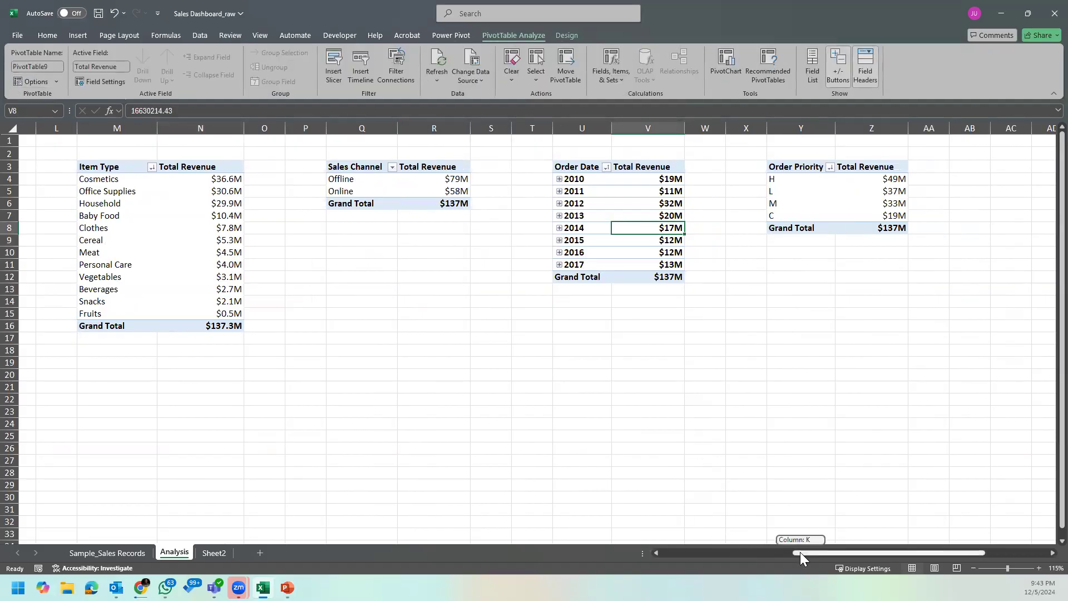
left_click_drag(805, 553, 562, 553)
Step: Move the slicer below the country tables and connect it to PivotTable10, 11, 14, 3, 5 and 7, leaving out the Order Date pivot table
left_click(214, 316)
left_click_drag(213, 315, 458, 335)
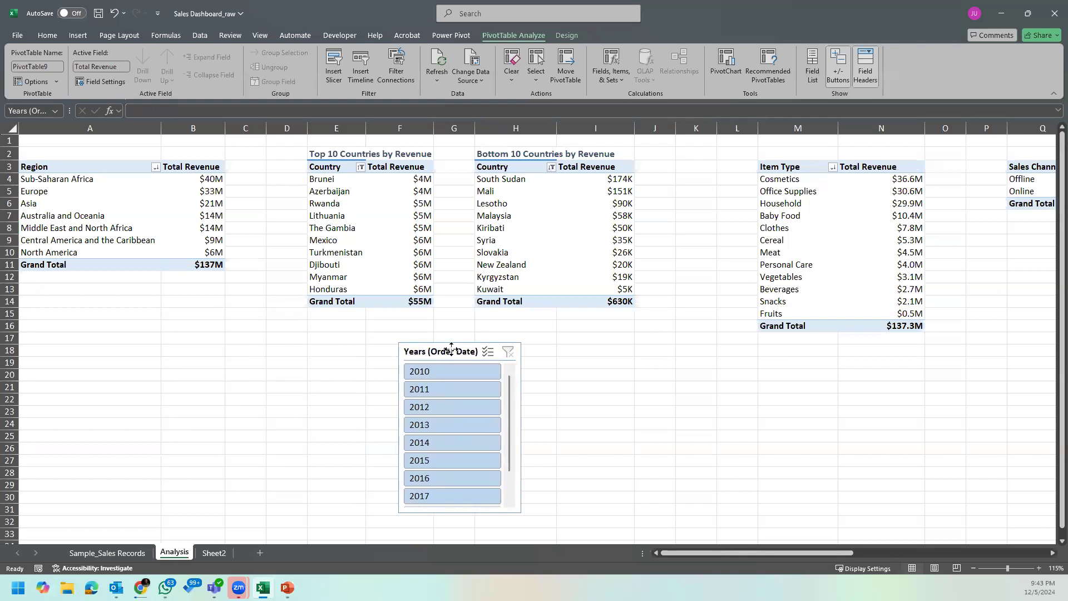
right_click(458, 334)
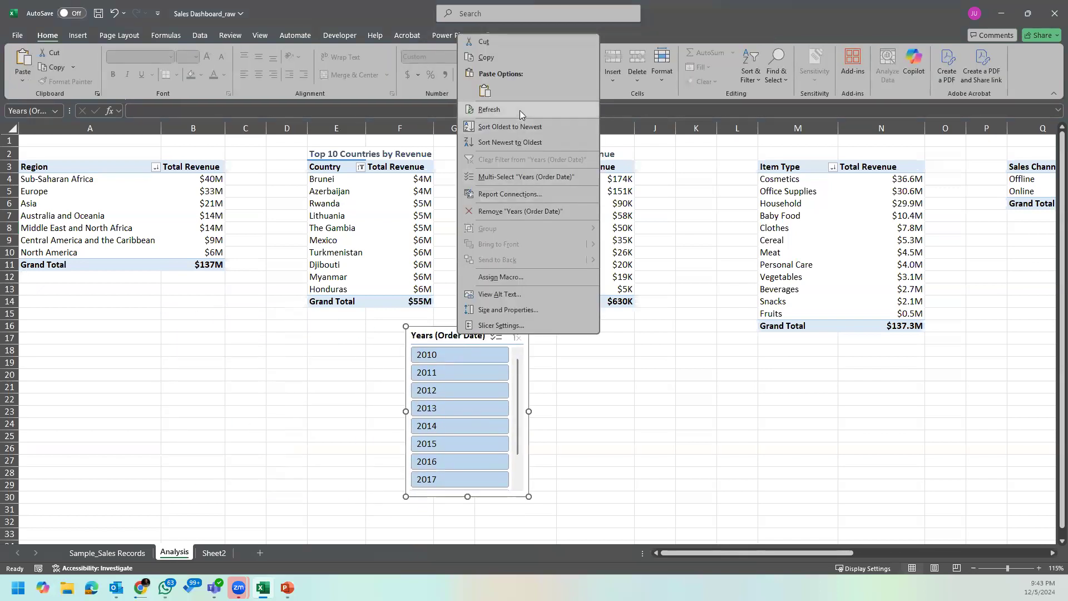
left_click(529, 193)
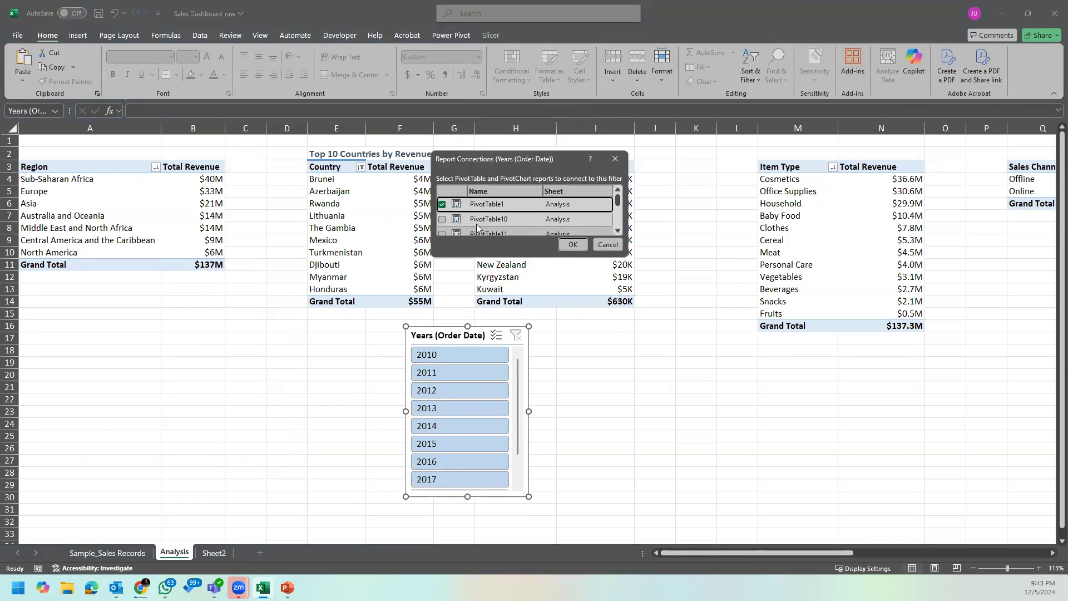
left_click_drag(545, 257, 546, 379)
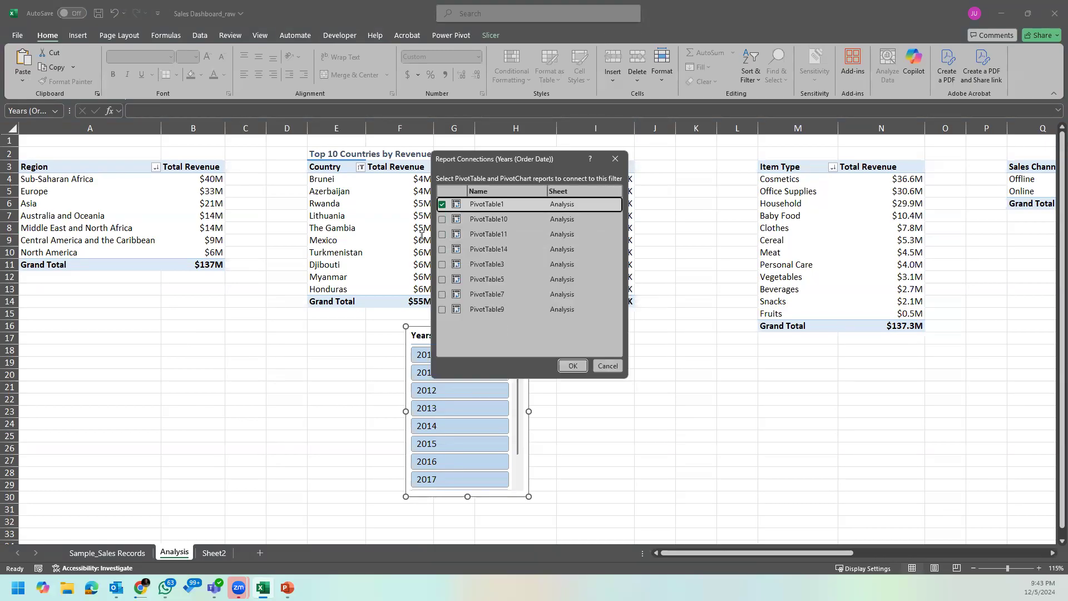
left_click(442, 219)
left_click(442, 233)
left_click(441, 248)
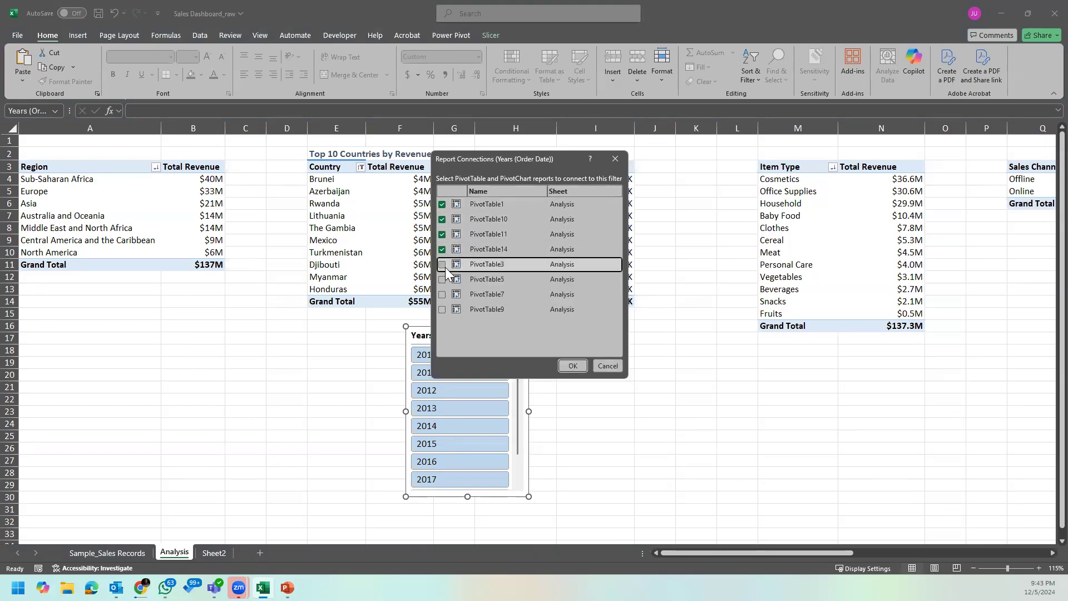
left_click(441, 264)
left_click(442, 279)
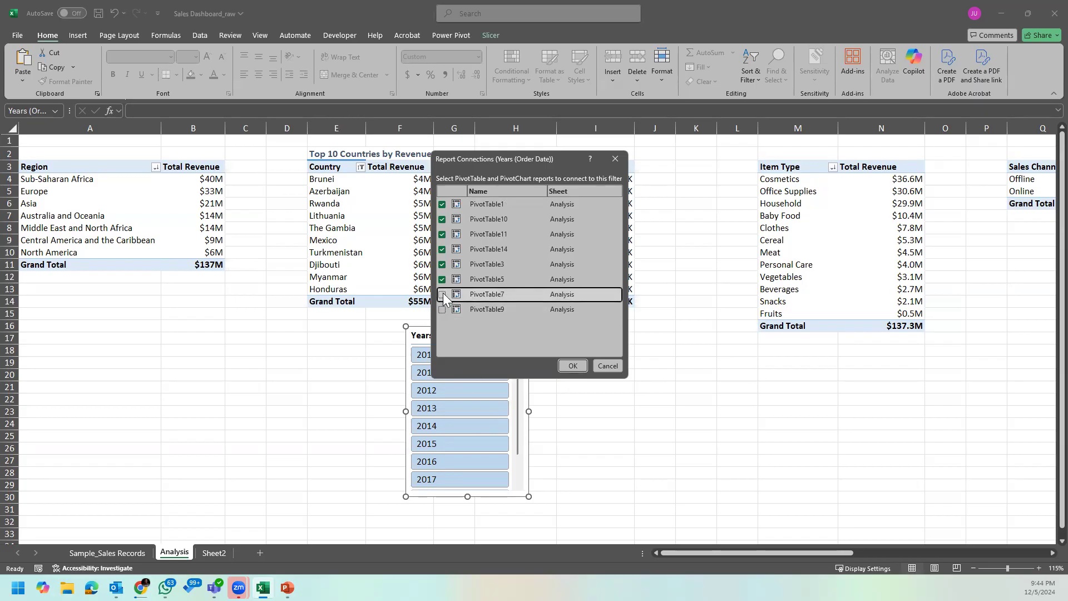
left_click(562, 365)
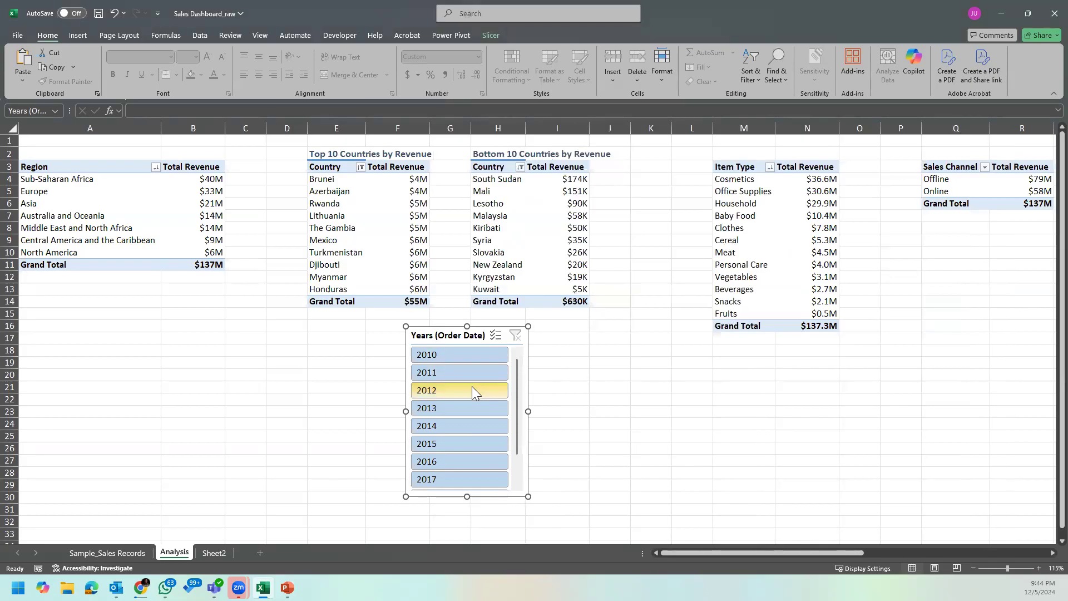
Step: Move the slicer to Sheet2 and fit it beside the Bottom 10 Countries chart, enlarged to nearly the chart's height
key("ctrl+x")
left_click(214, 553)
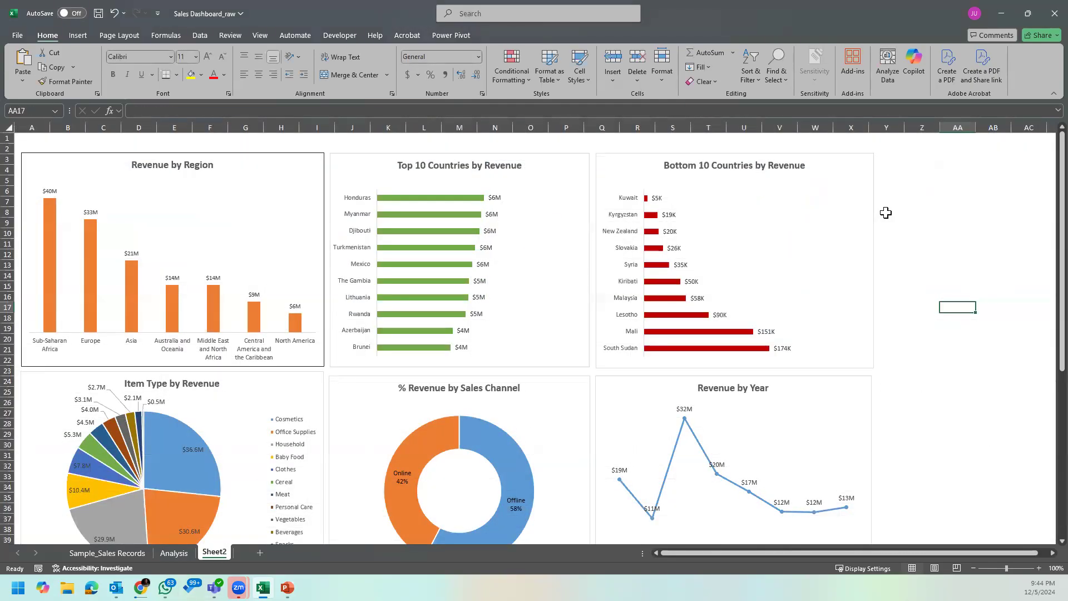
key("ctrl+v")
left_click_drag(974, 306, 919, 166)
left_click_drag(993, 306, 1029, 368)
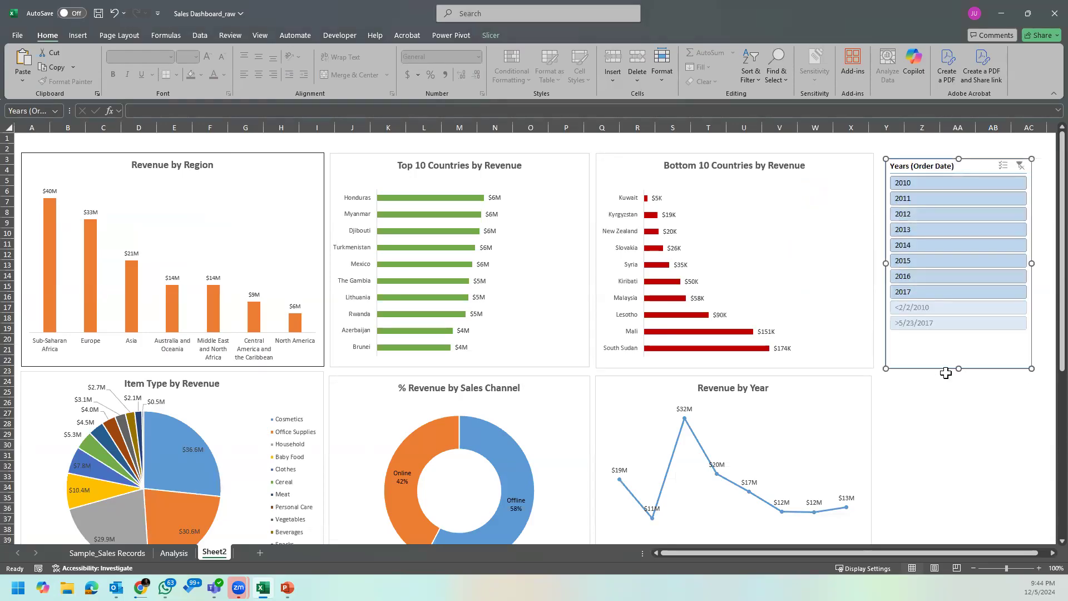
left_click_drag(958, 369, 957, 355)
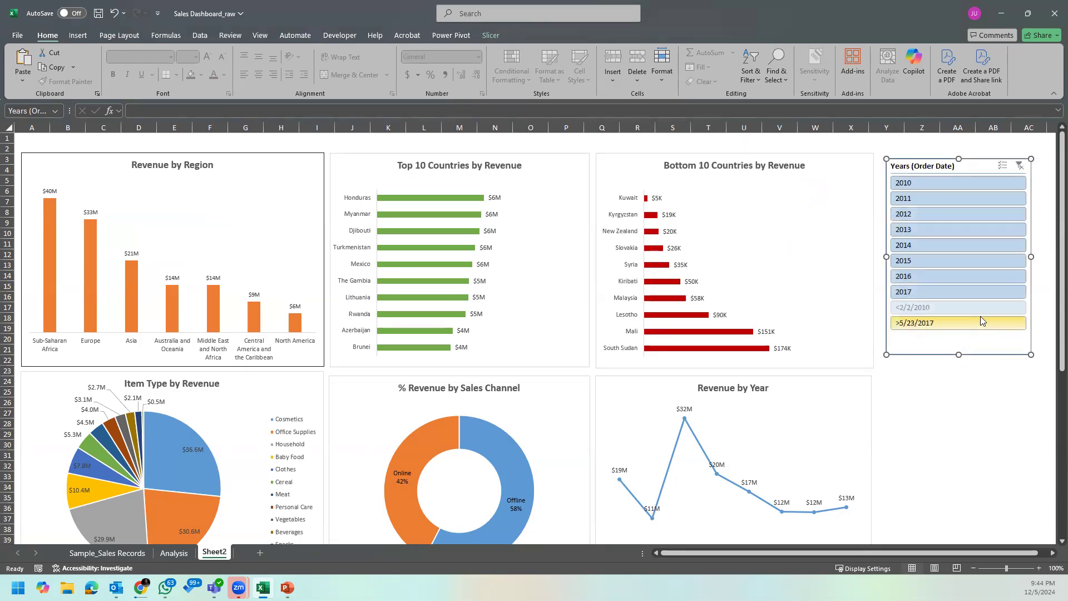
Step: Set the Years (Order Date) slicer to hide items with no data
right_click(984, 167)
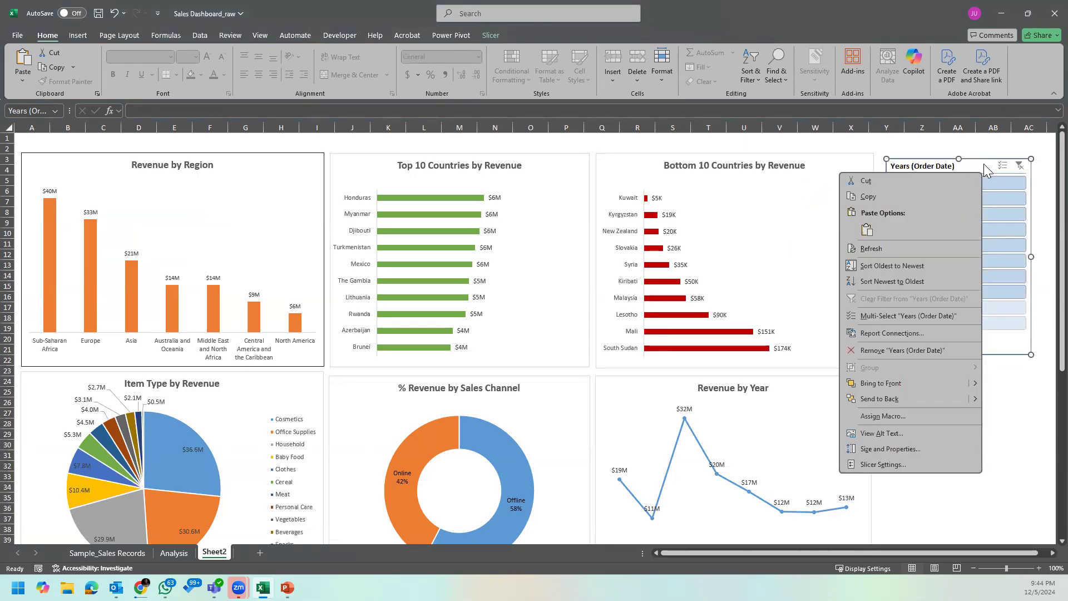
left_click(901, 462)
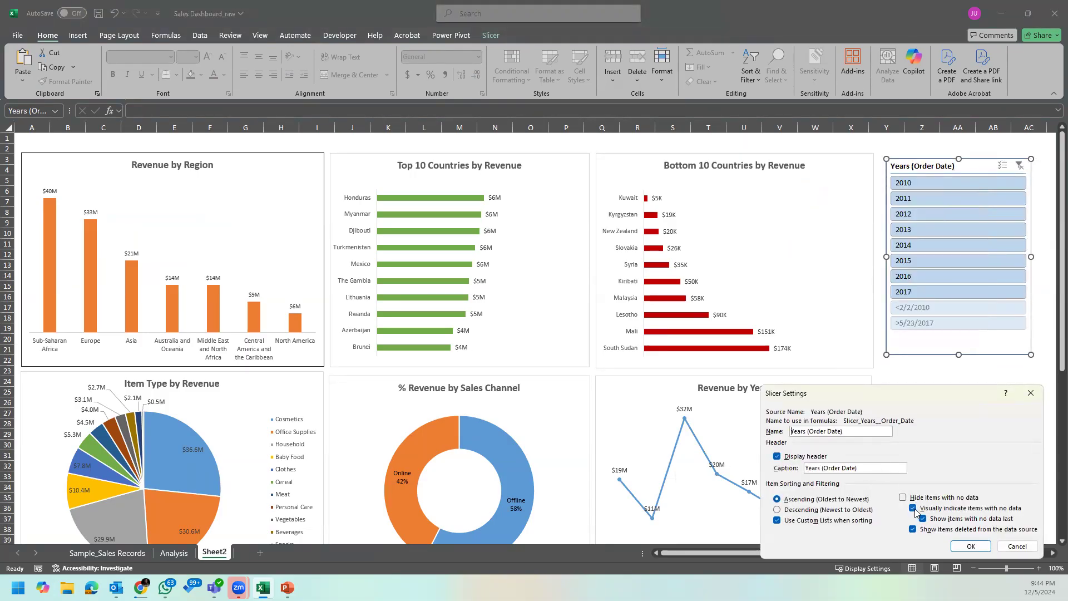
left_click(910, 498)
left_click(971, 546)
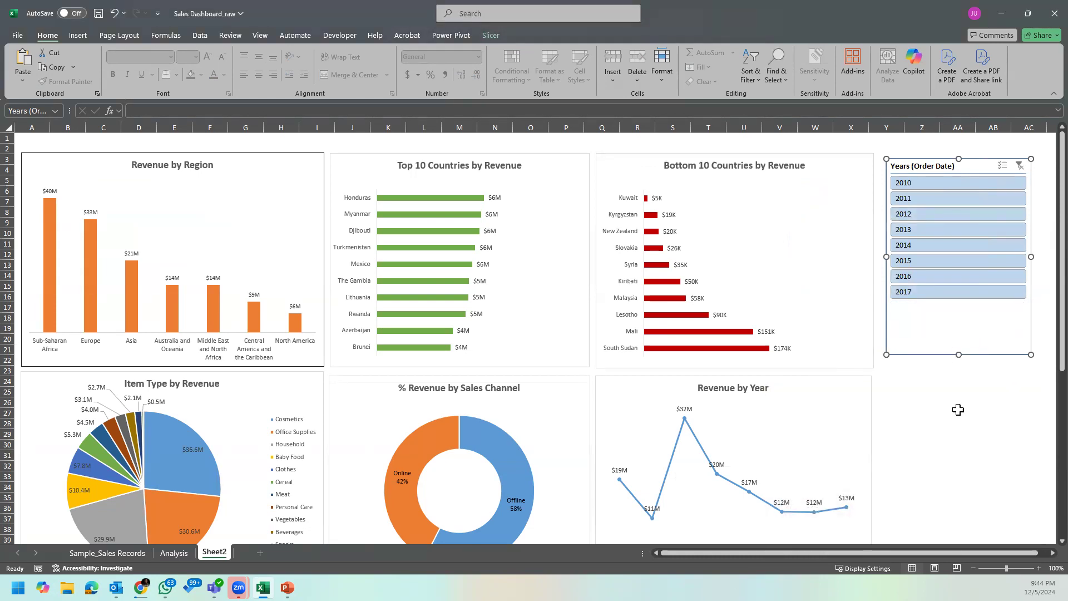
Step: Shrink the Years (Order Date) slicer to fit its year list and full header, and filter the dashboard to 2014
left_click_drag(961, 355, 961, 317)
left_click_drag(974, 238, 964, 237)
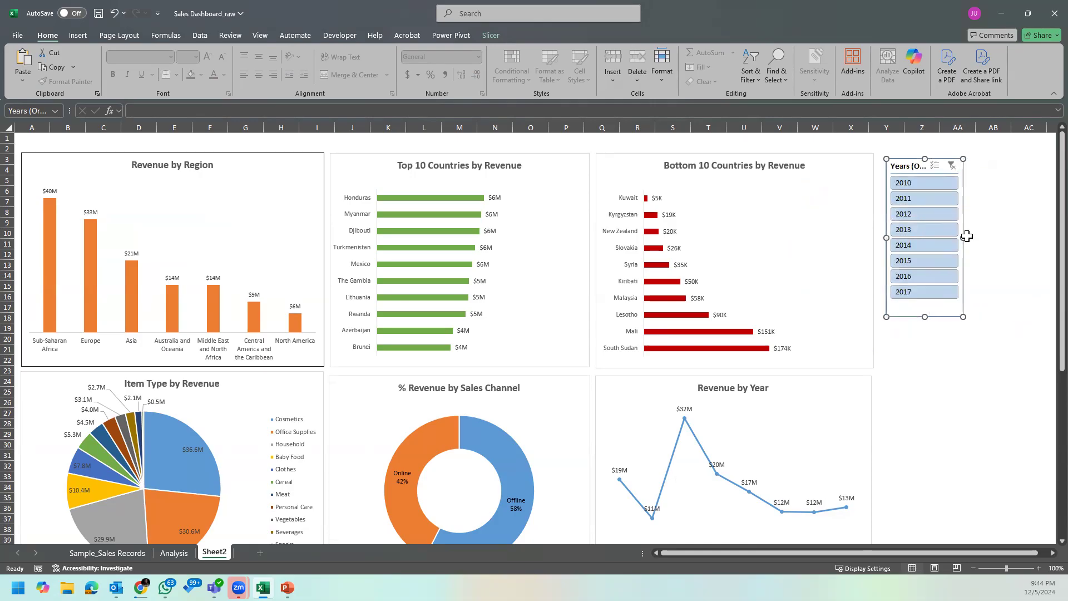
left_click(955, 245)
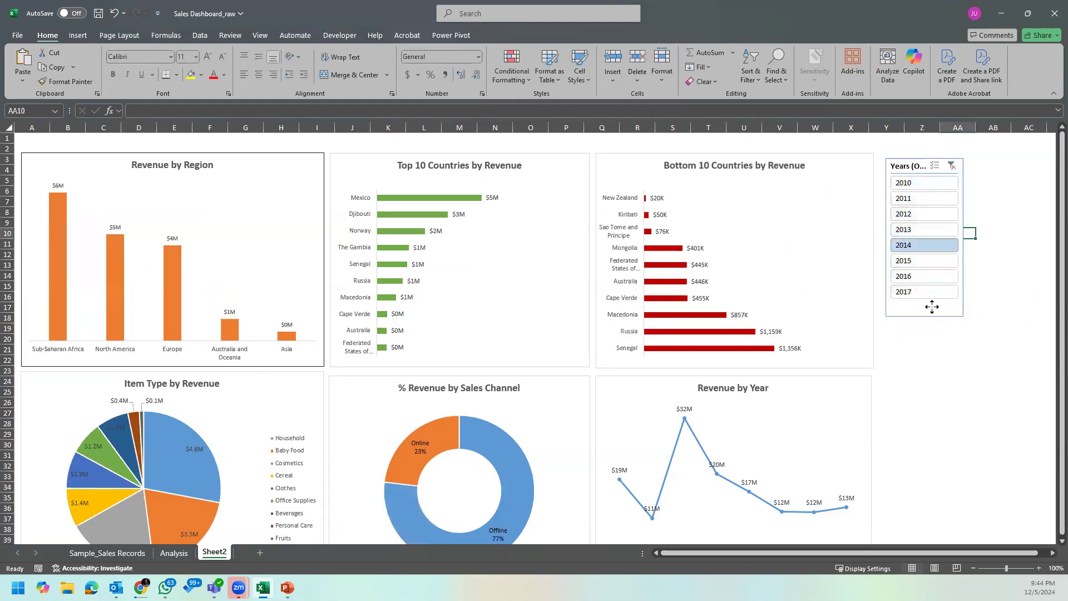
left_click_drag(964, 237, 992, 237)
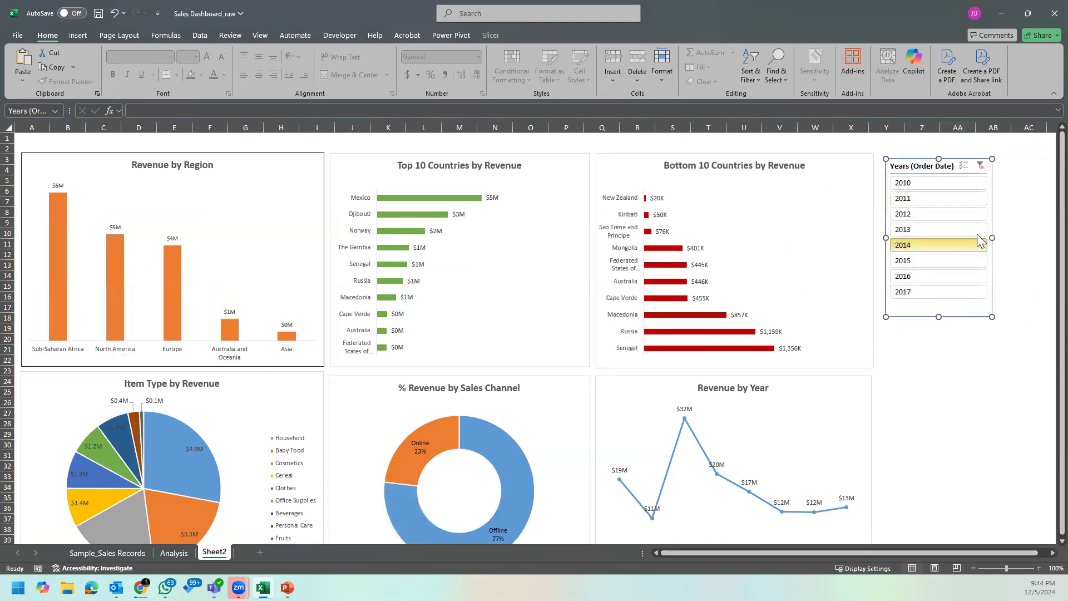
Step: Filter the dashboard by order years 2010, 2011, 2012, 2013 and 2014 in turn to compare how the charts respond
left_click(928, 185)
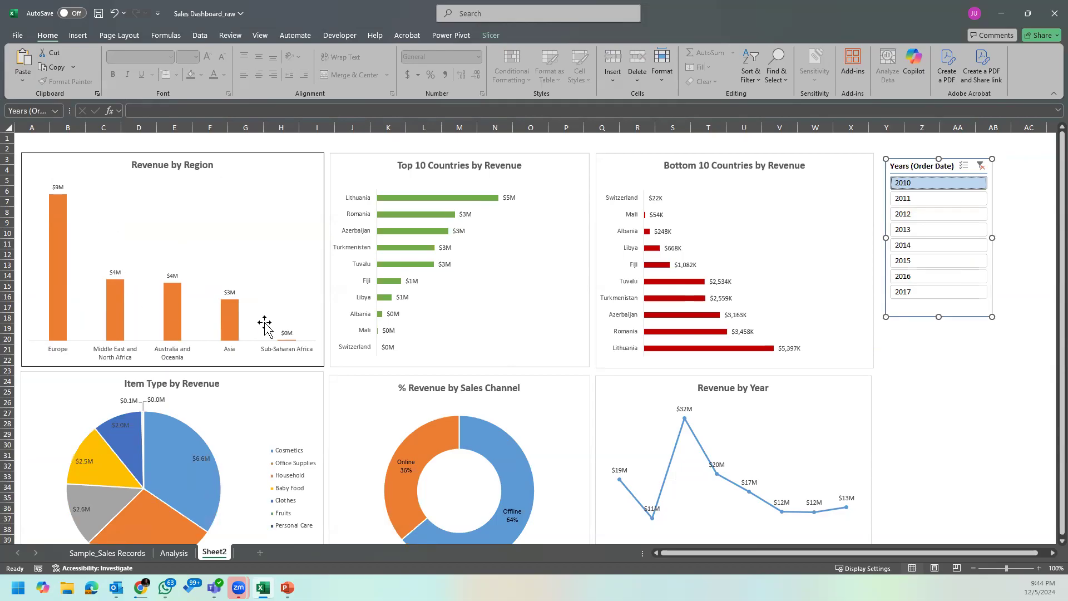
left_click(926, 205)
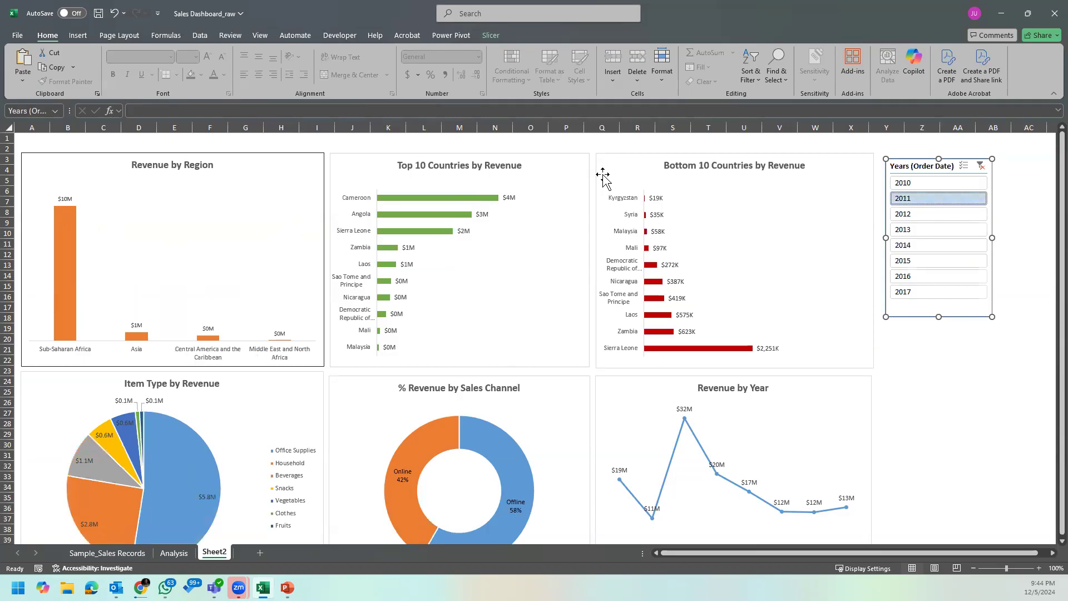
left_click(918, 214)
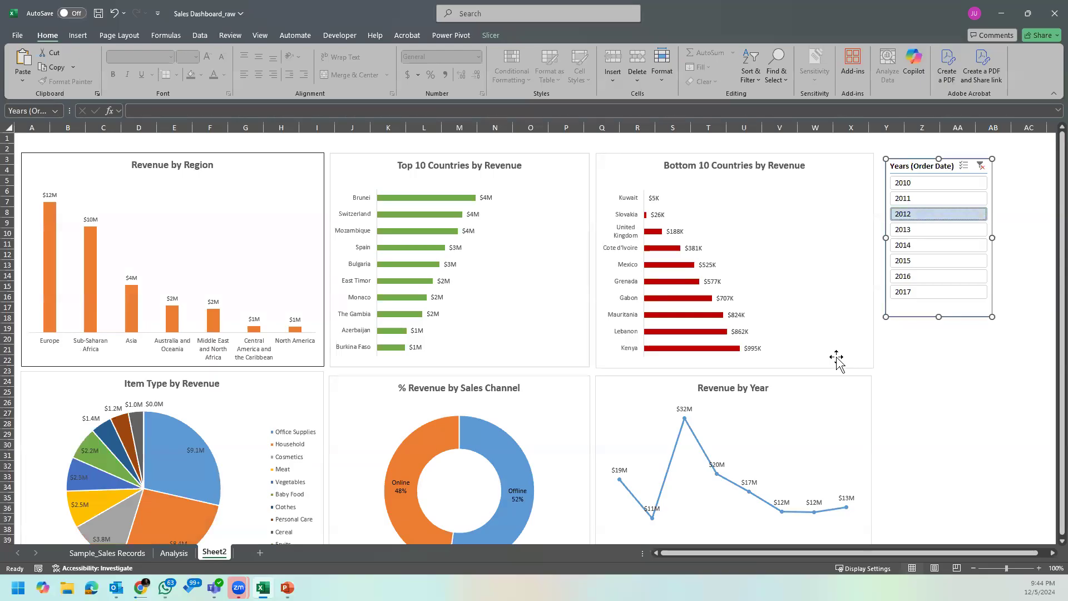
left_click(939, 228)
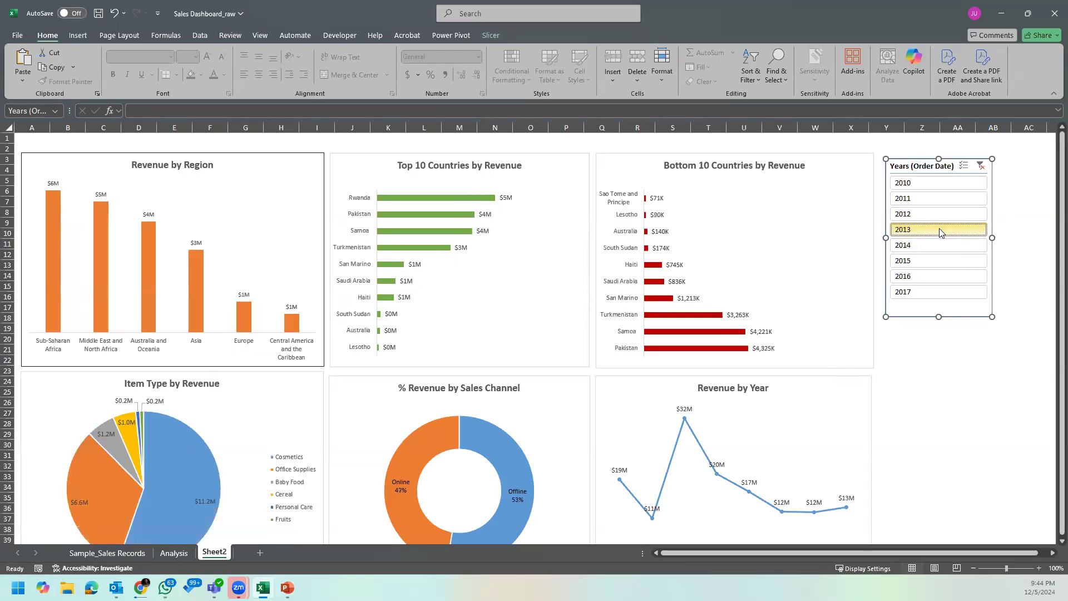
left_click(939, 244)
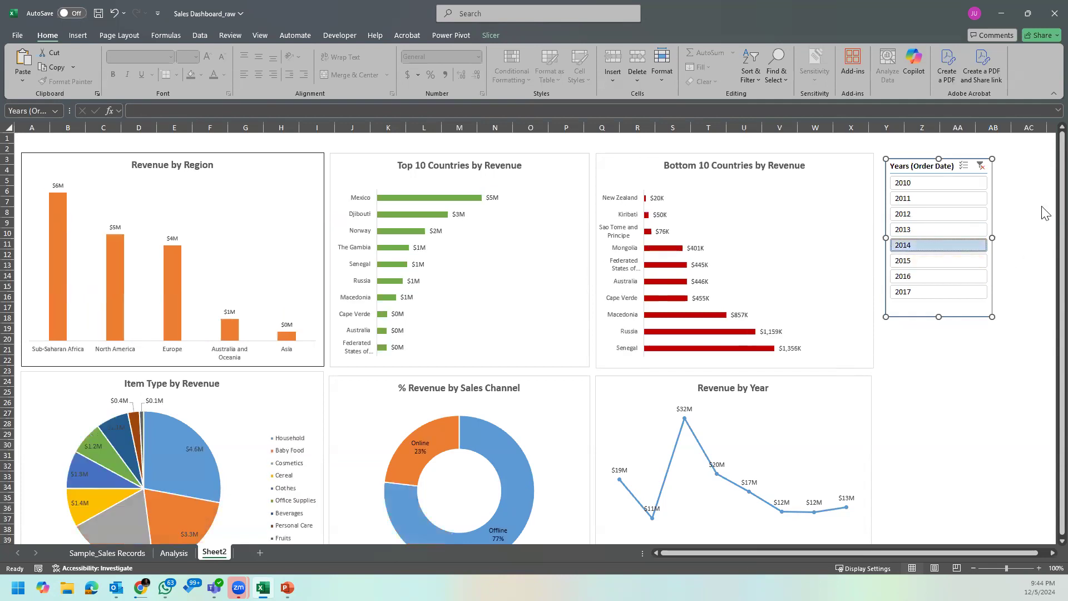
Step: Filter by 2015, 2016 and 2017 in turn and check whether the Revenue by Year chart reacts to the slicer
left_click_drag(1062, 211, 1061, 291)
scroll(640, 490, "down", 2)
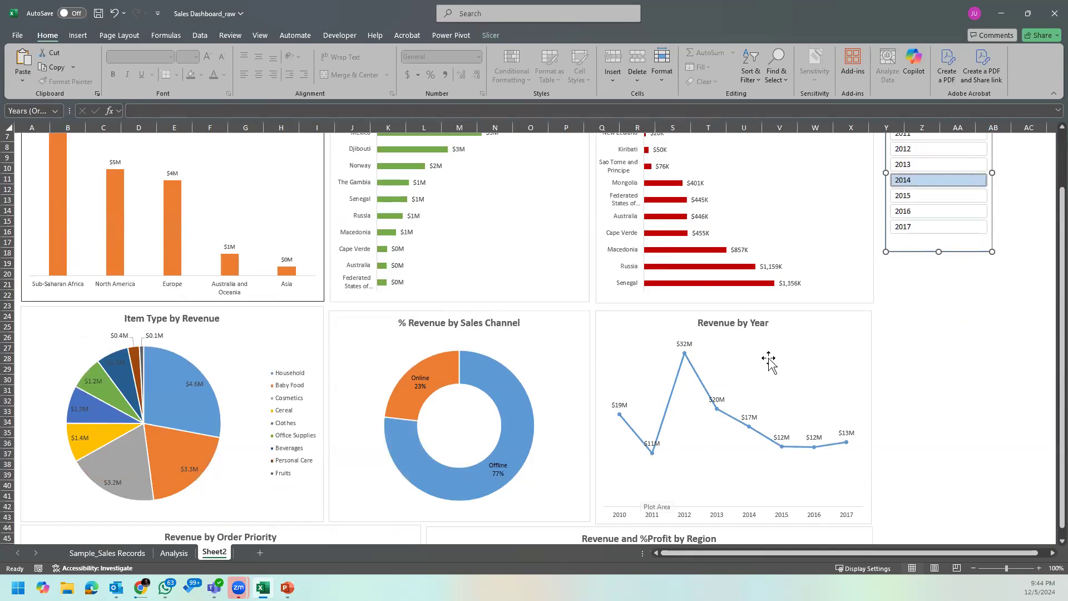
left_click(926, 198)
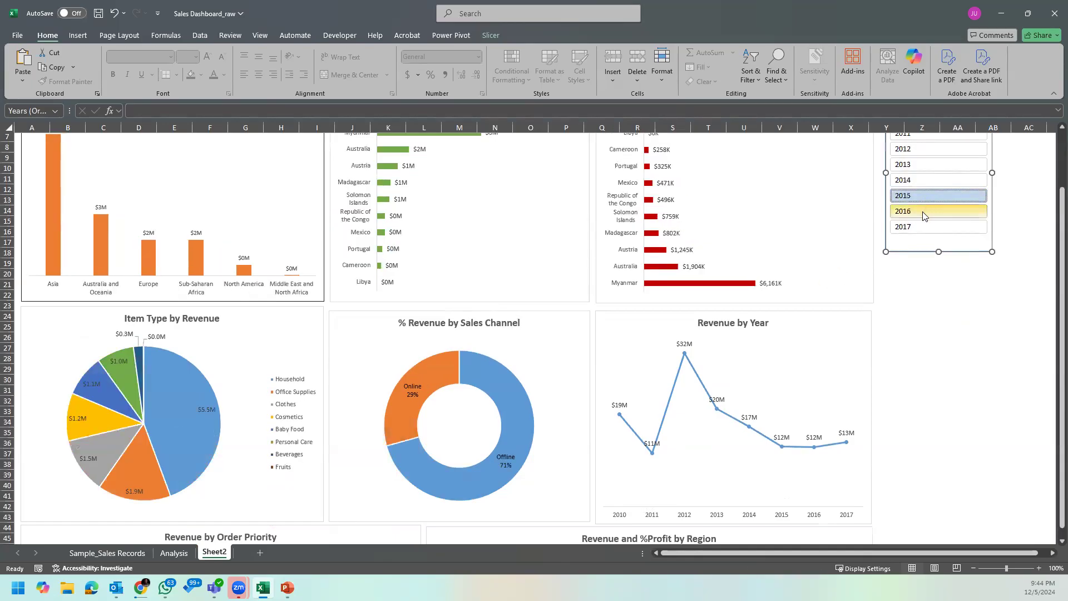
left_click(923, 213)
left_click(801, 340)
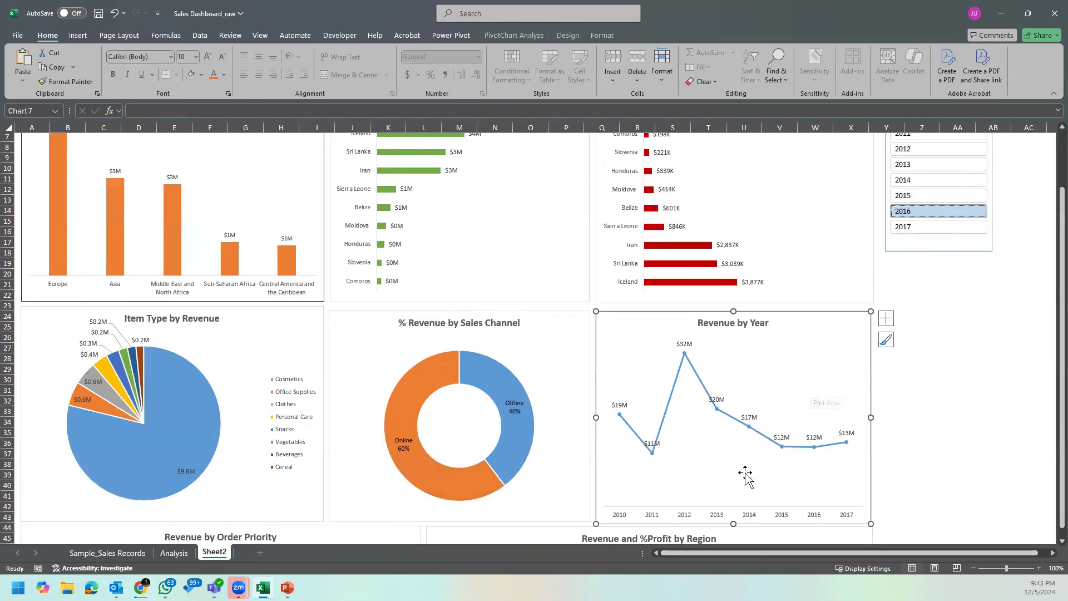
left_click(923, 228)
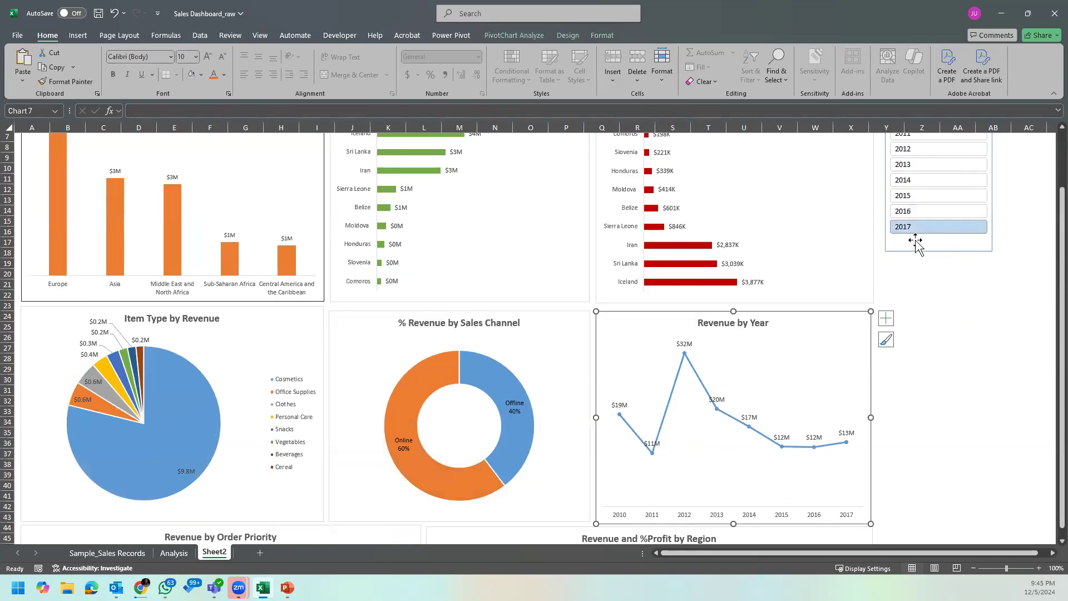
Step: Connect the Years (Order Date) slicer to PivotTable9 so that it also filters the Revenue by Year chart
right_click(916, 240)
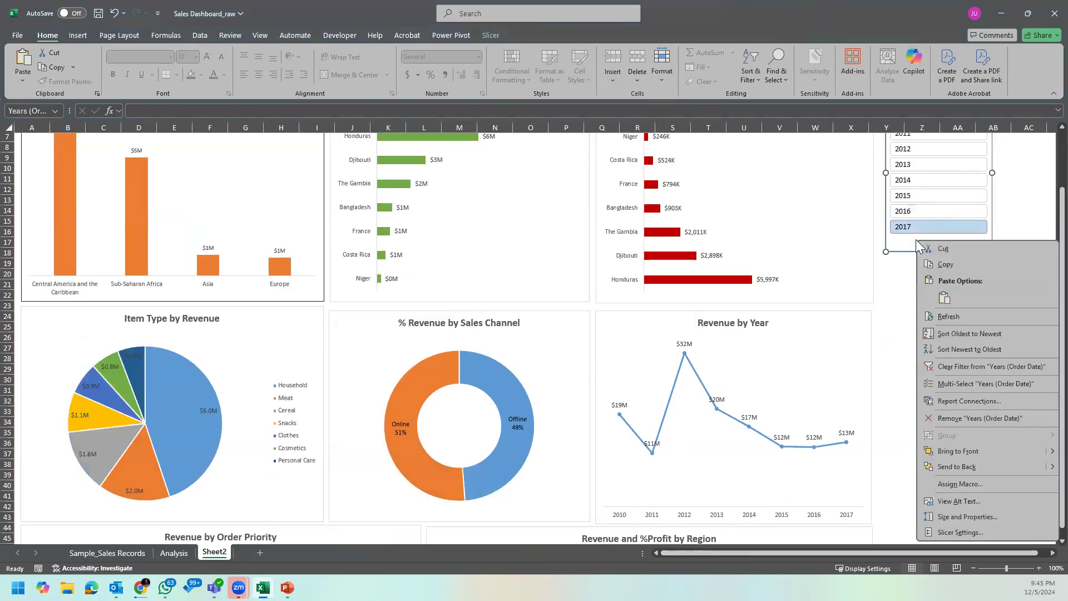
left_click(969, 401)
scroll(527, 297, "down", 3)
left_click(447, 309)
left_click(577, 325)
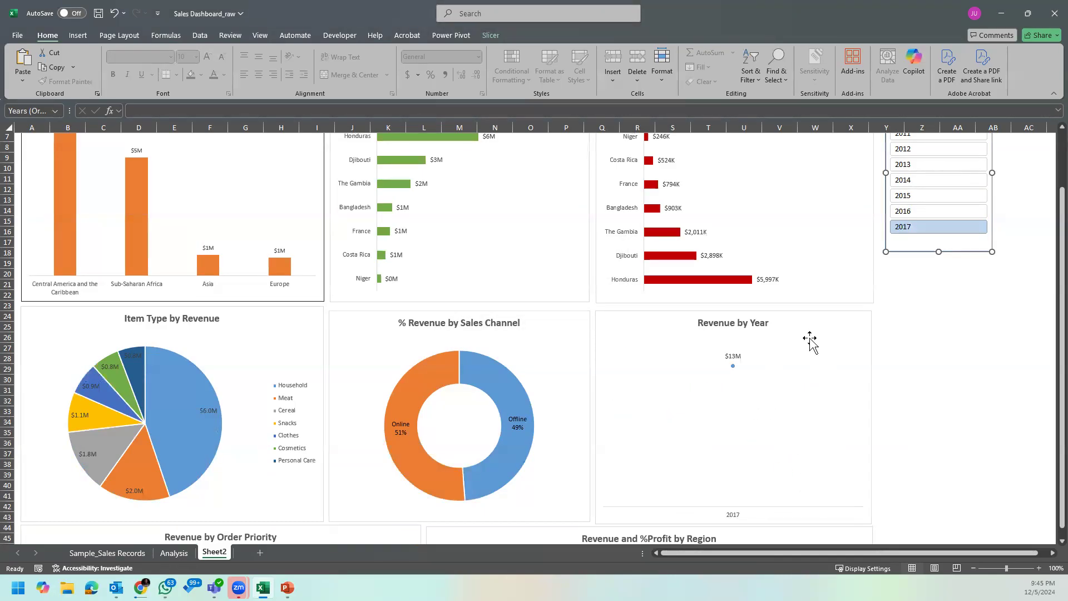
Step: Filter by 2016, 2015, 2014 and 2013 in turn and examine the effect on the Revenue by Year chart
left_click(922, 211)
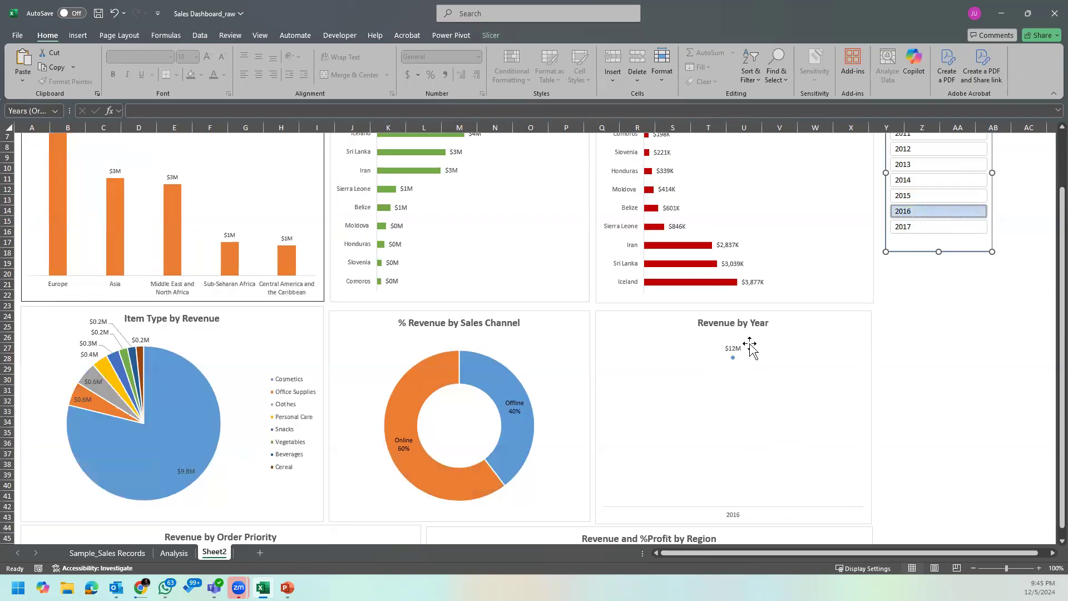
left_click(910, 194)
left_click(919, 181)
left_click(927, 166)
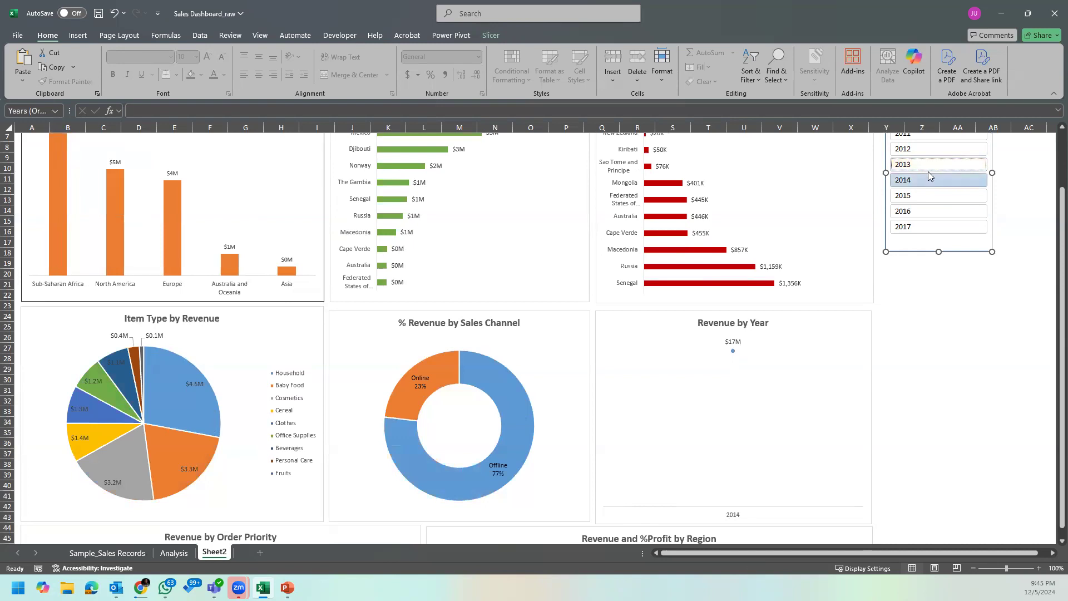
scroll(1042, 215, "up", 2)
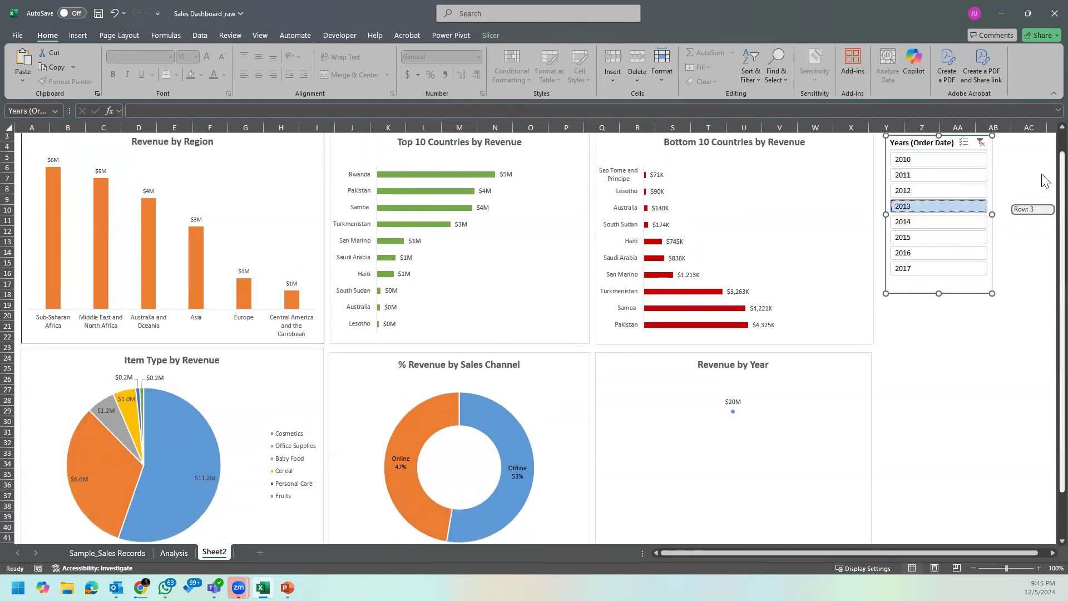
right_click(918, 288)
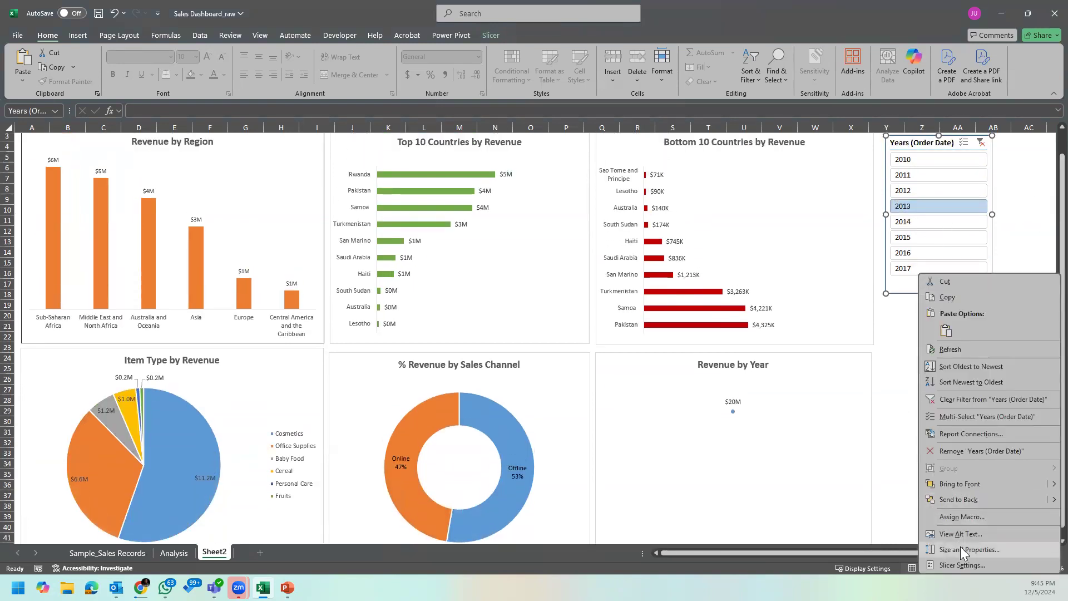
left_click(963, 562)
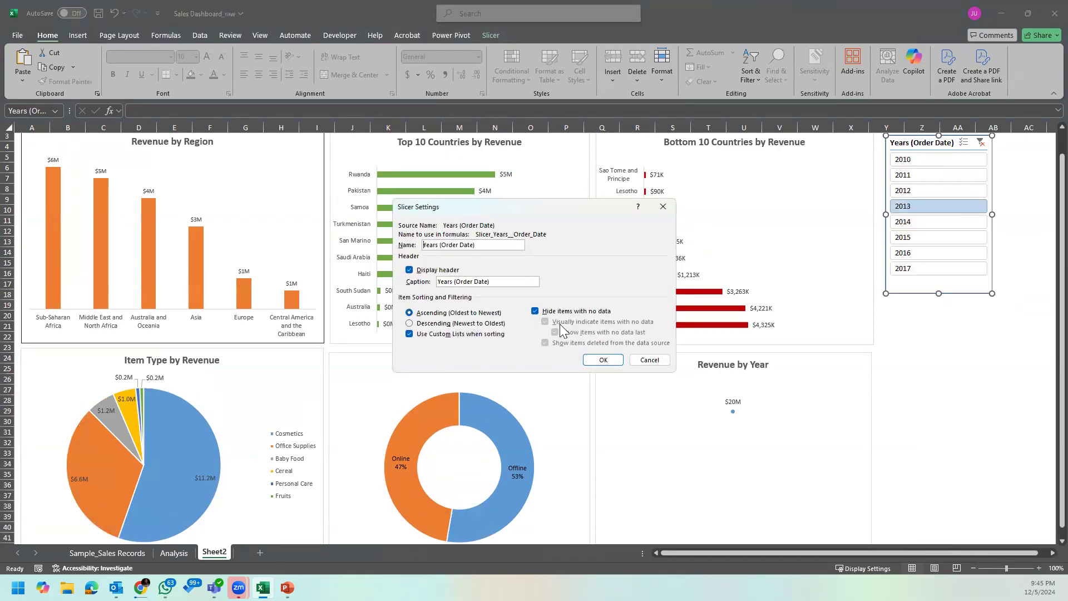
left_click(635, 359)
right_click(895, 288)
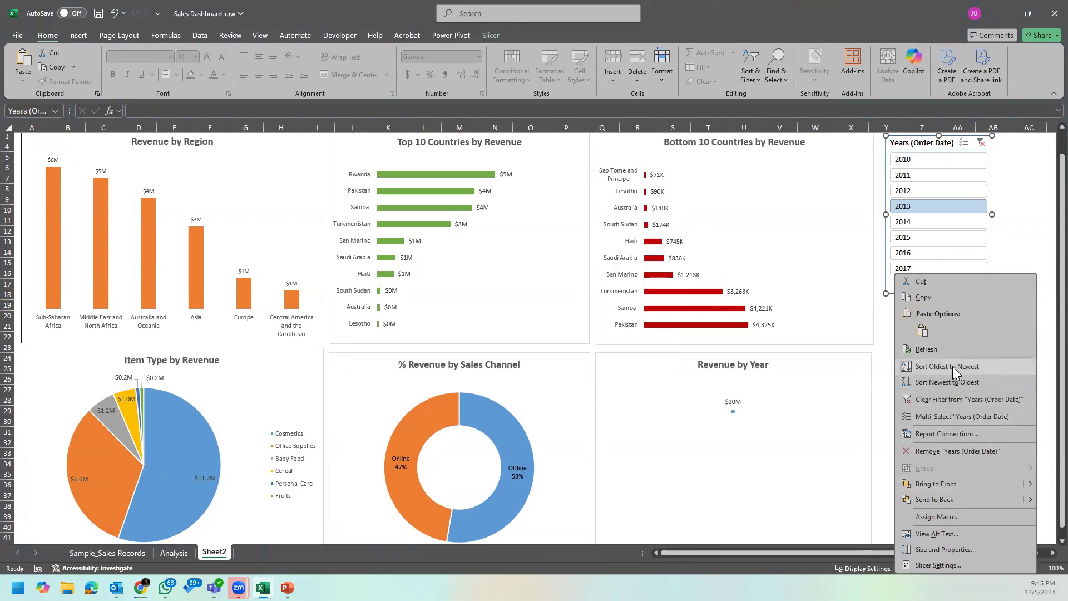
Step: Disconnect PivotTable9 from the Years (Order Date) slicer while the slicer is filtered to 2013
right_click(921, 245)
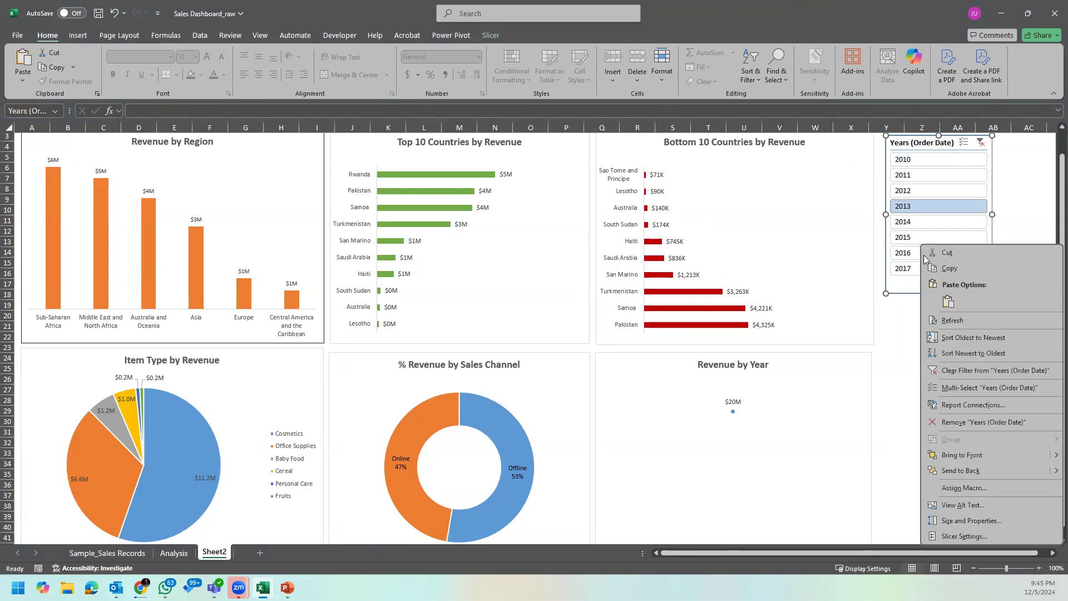
left_click(979, 404)
scroll(554, 284, "down", 2)
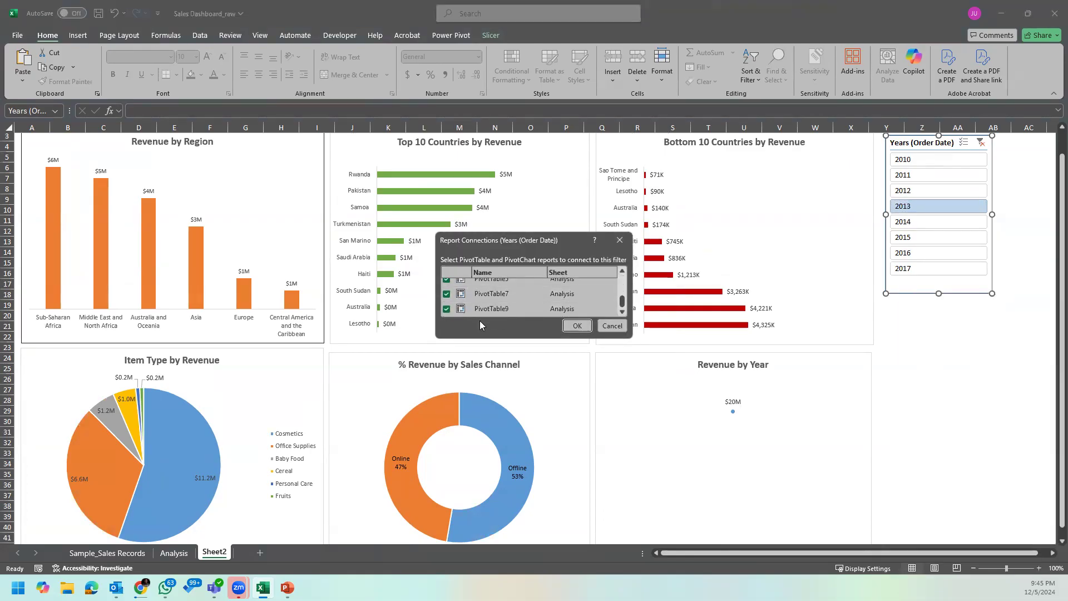
left_click(576, 325)
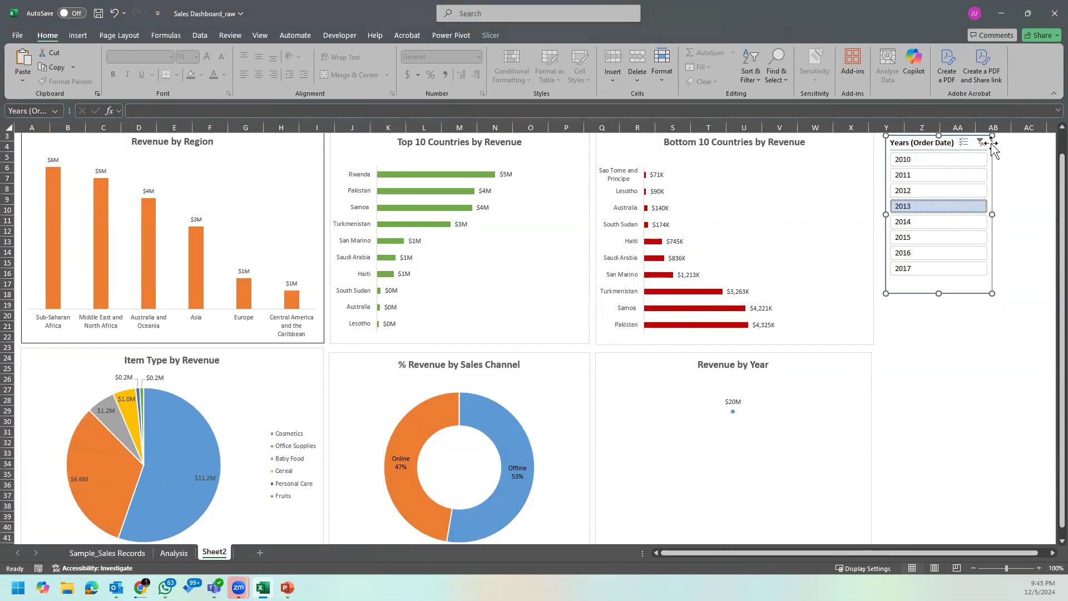
Step: Clear the slicer's year filter and reconnect PivotTable9 to restore all years in the Revenue by Year chart
left_click(982, 144)
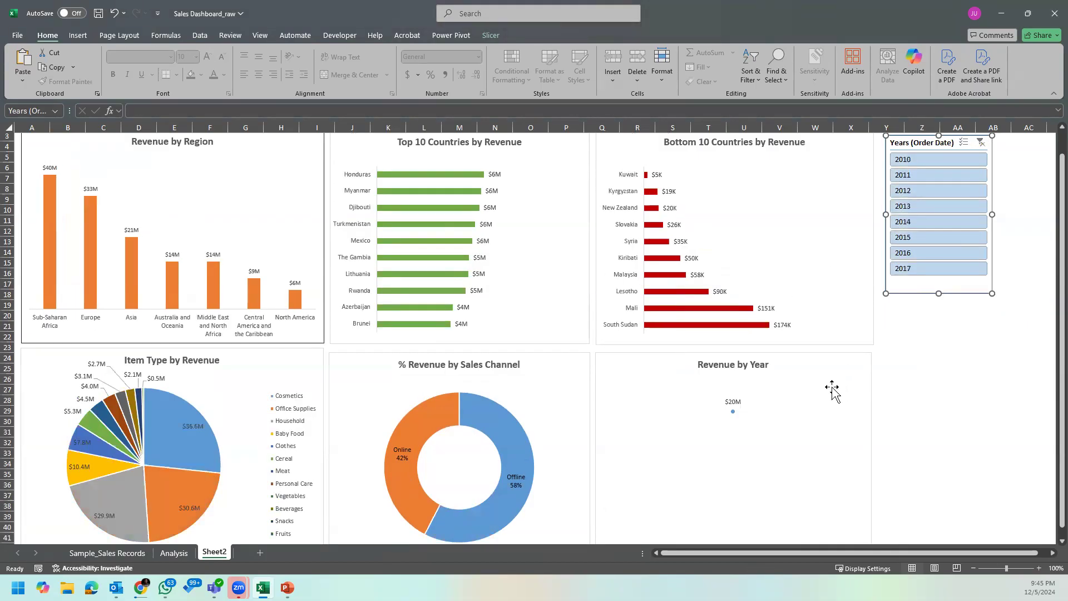
left_click(833, 368)
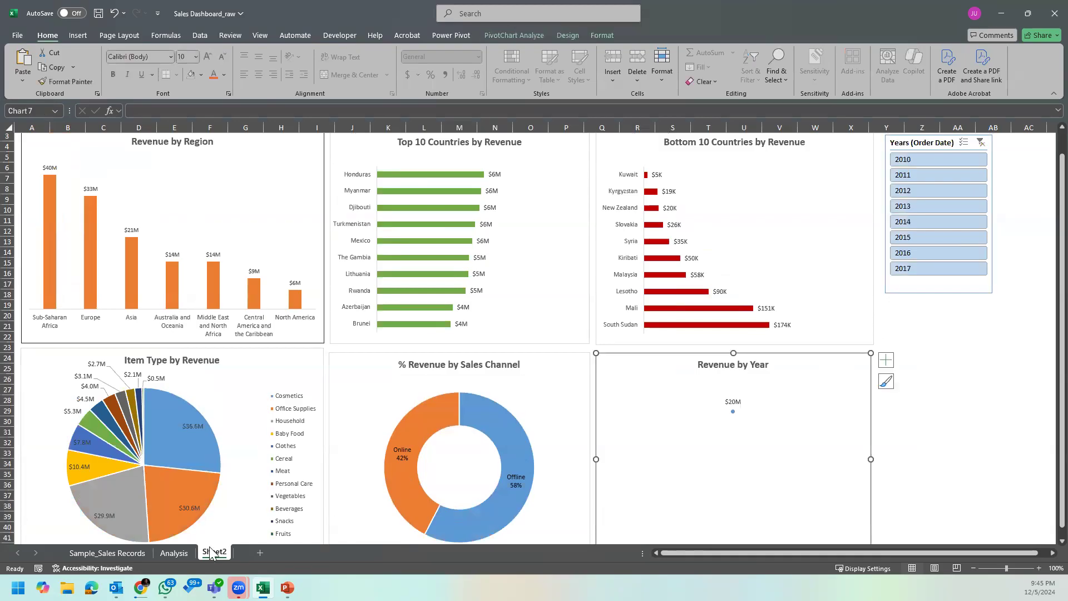
right_click(920, 289)
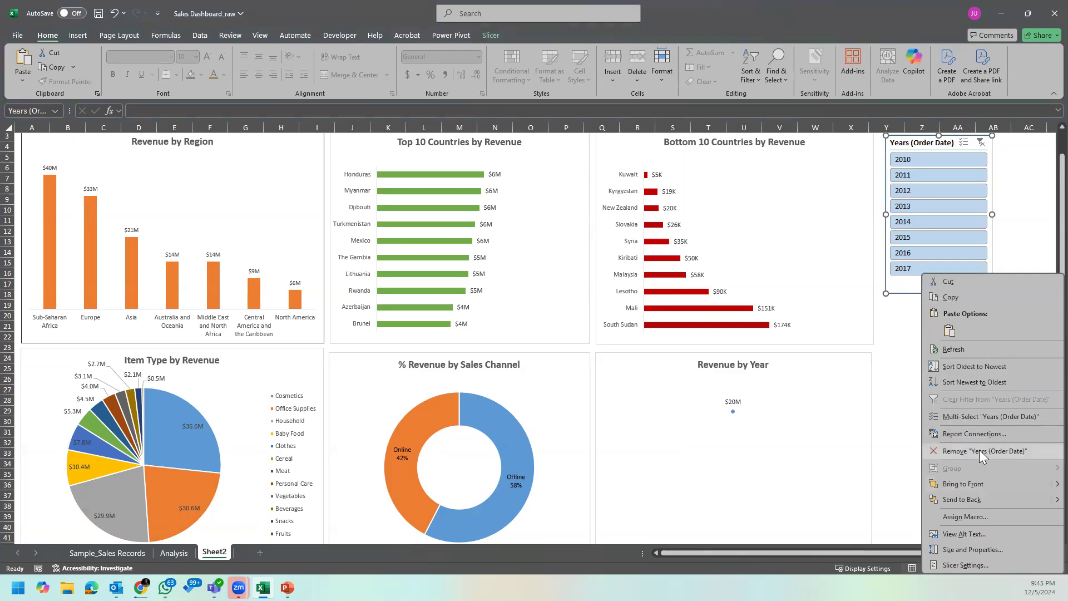
left_click(981, 434)
scroll(503, 305, "down", 3)
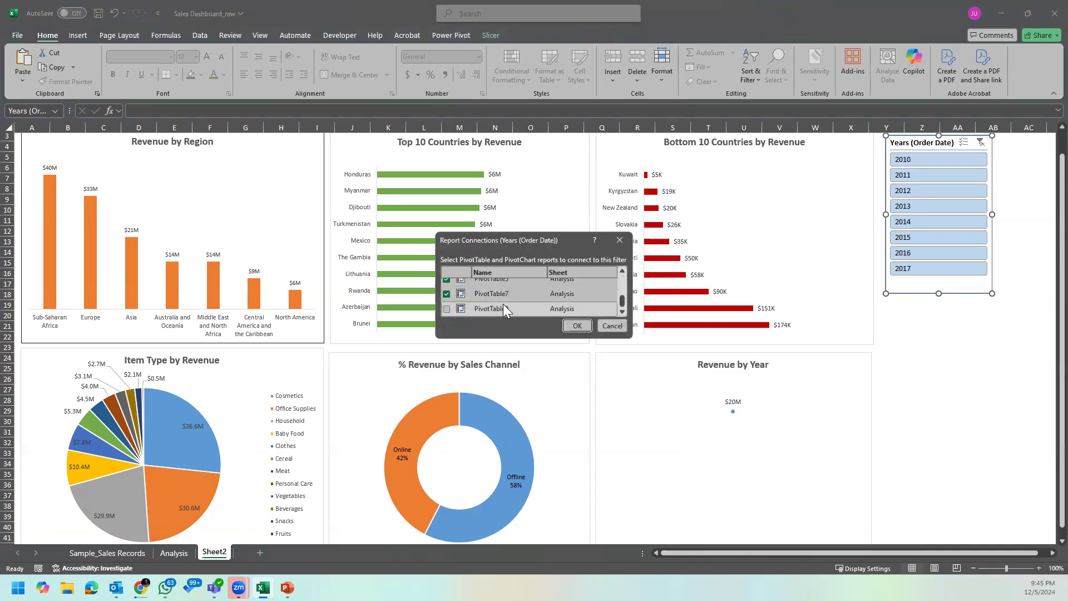
left_click(446, 309)
left_click(577, 326)
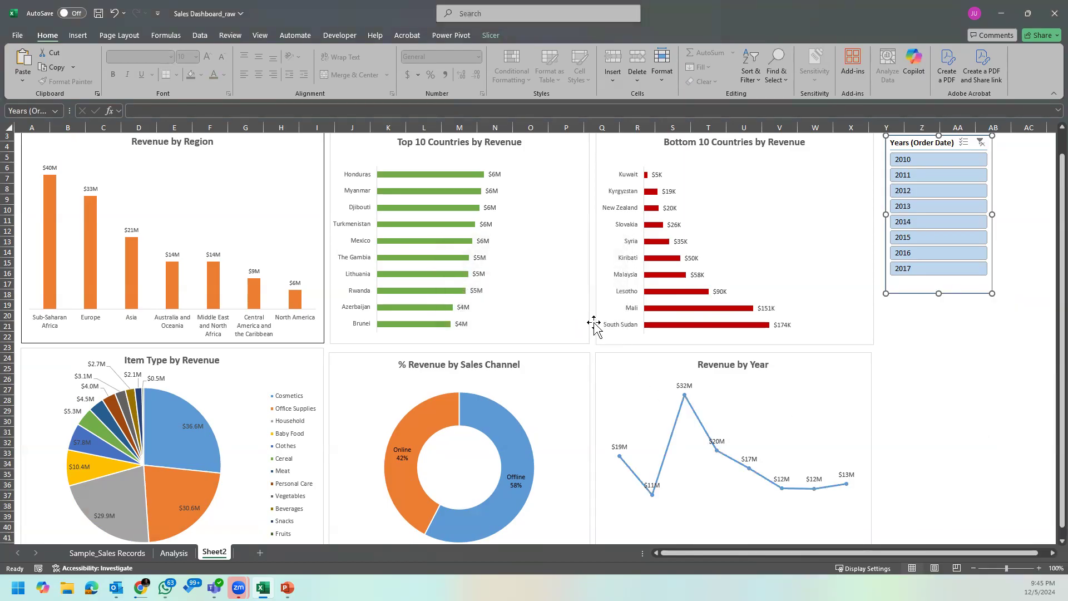
Step: Remove PivotTable9 from the unfiltered slicer's report connections so the Revenue by Year chart keeps every year
right_click(903, 293)
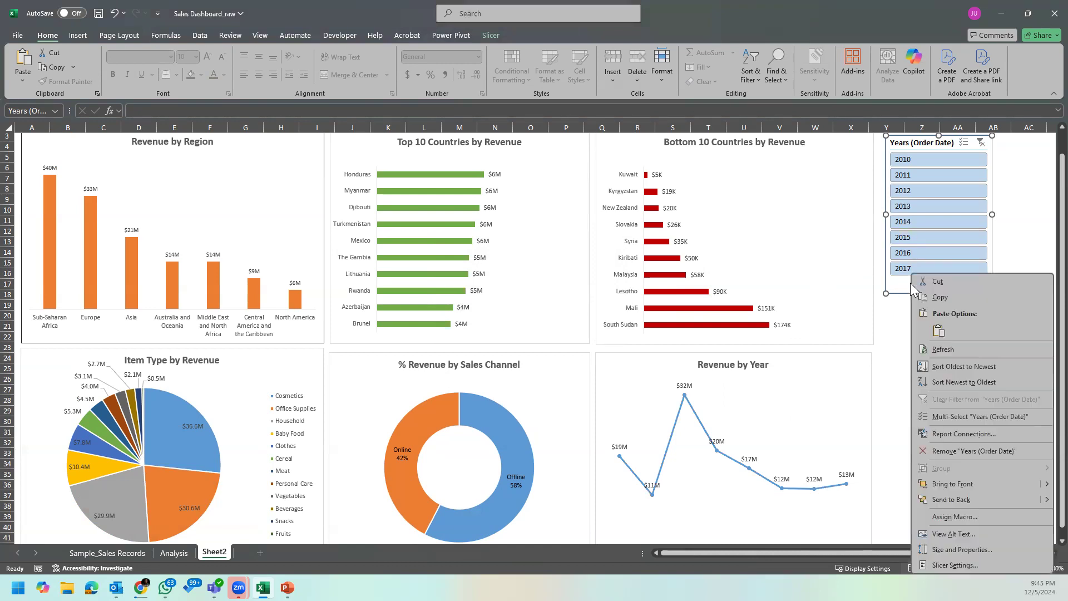
left_click(979, 434)
scroll(523, 305, "down", 3)
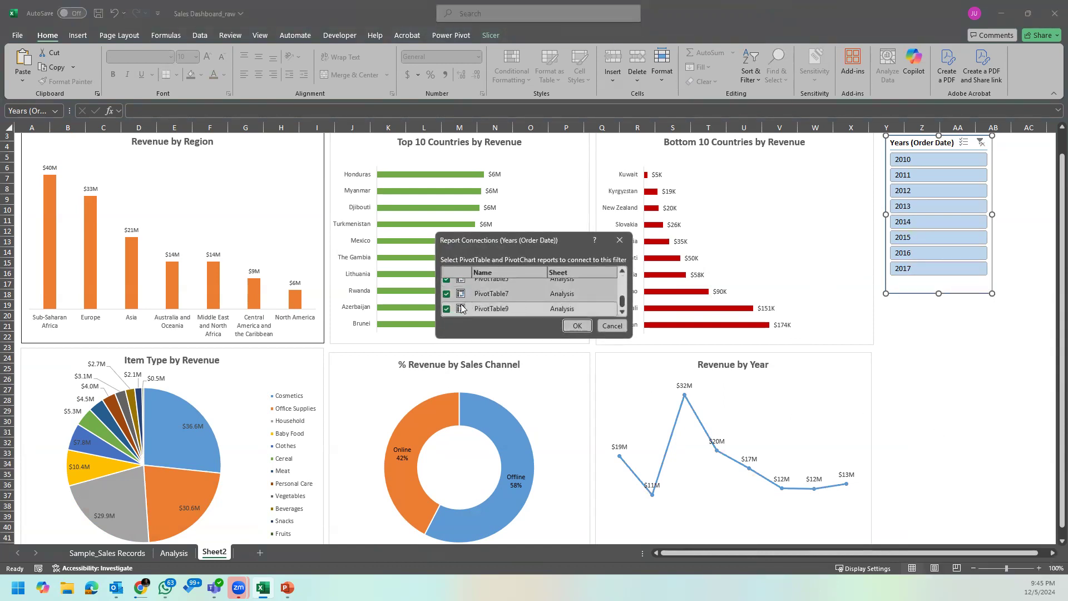
left_click(577, 326)
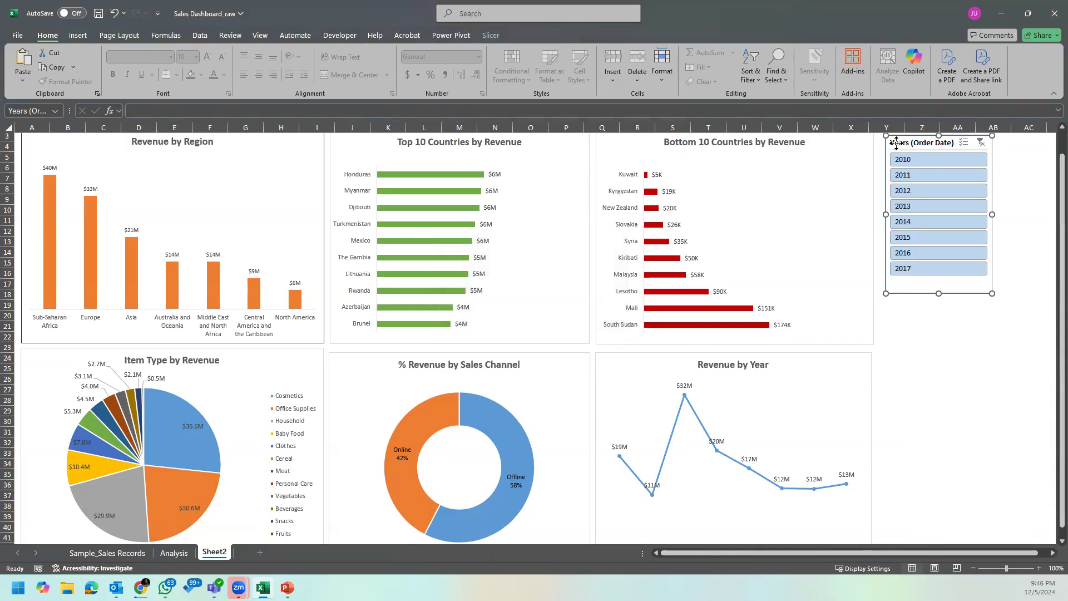
Step: Reposition the slicer beside the Bottom 10 Countries chart, aligned near the chart's upper edge, and widen it slightly
left_click_drag(896, 143, 891, 174)
left_click(1016, 240)
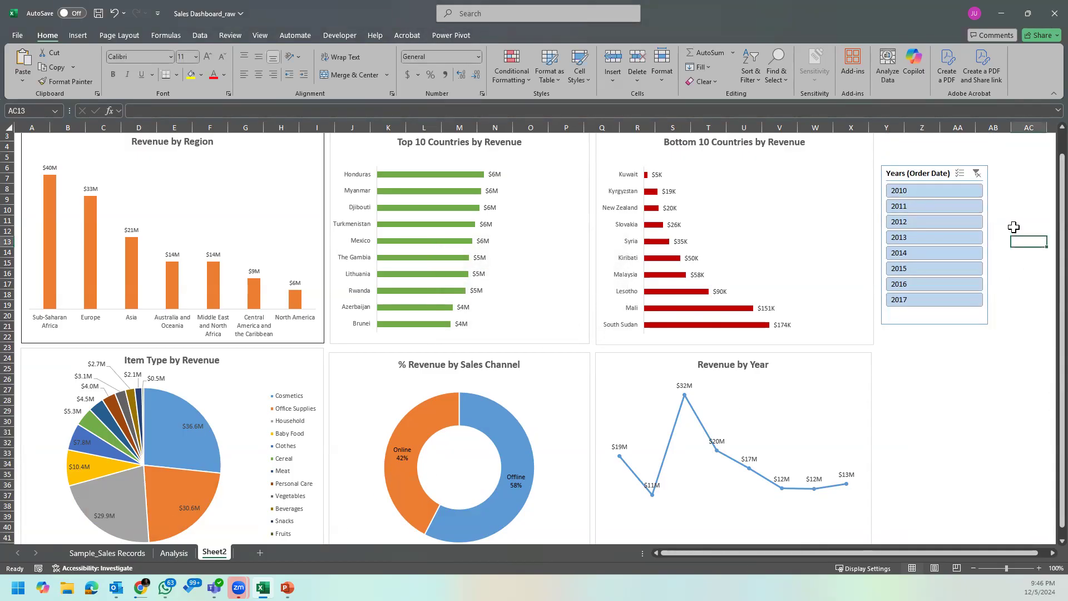
scroll(1013, 228, "up", 1)
left_click_drag(940, 196, 940, 165)
left_click_drag(991, 317, 1012, 317)
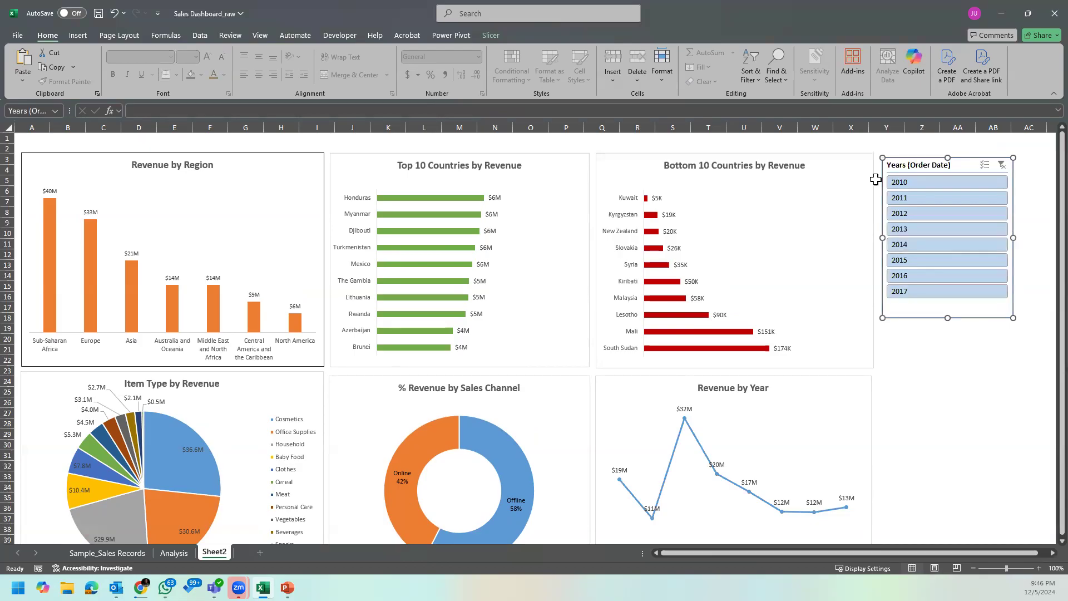
Step: Filter the dashboard by 2011, 2012, 2015, 2016 and 2017 in turn to test the slicer's final connections
left_click(917, 197)
left_click(917, 213)
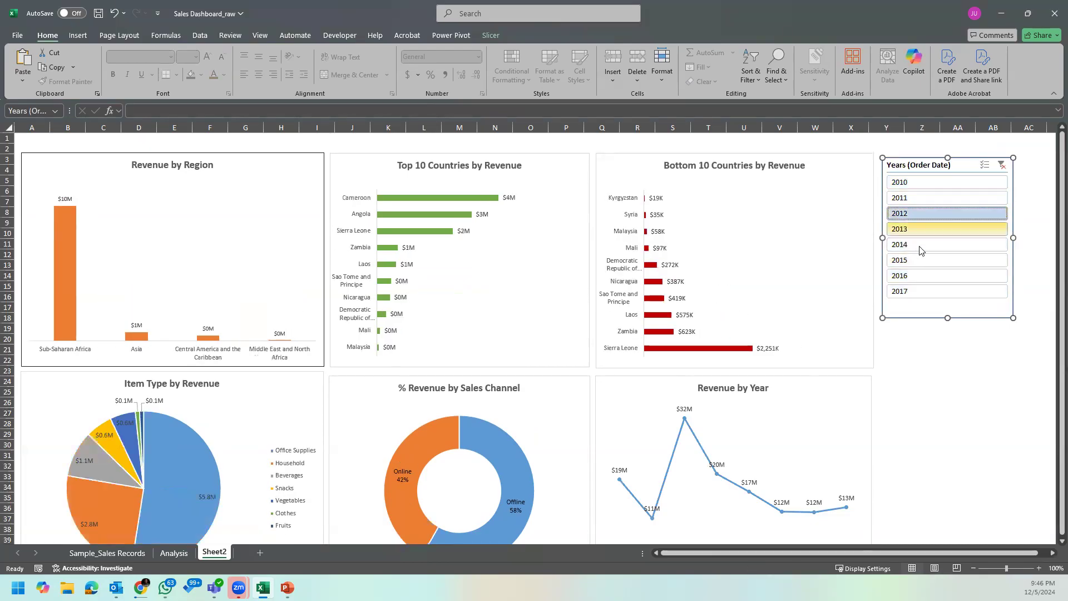
left_click(918, 259)
left_click(920, 275)
left_click(919, 294)
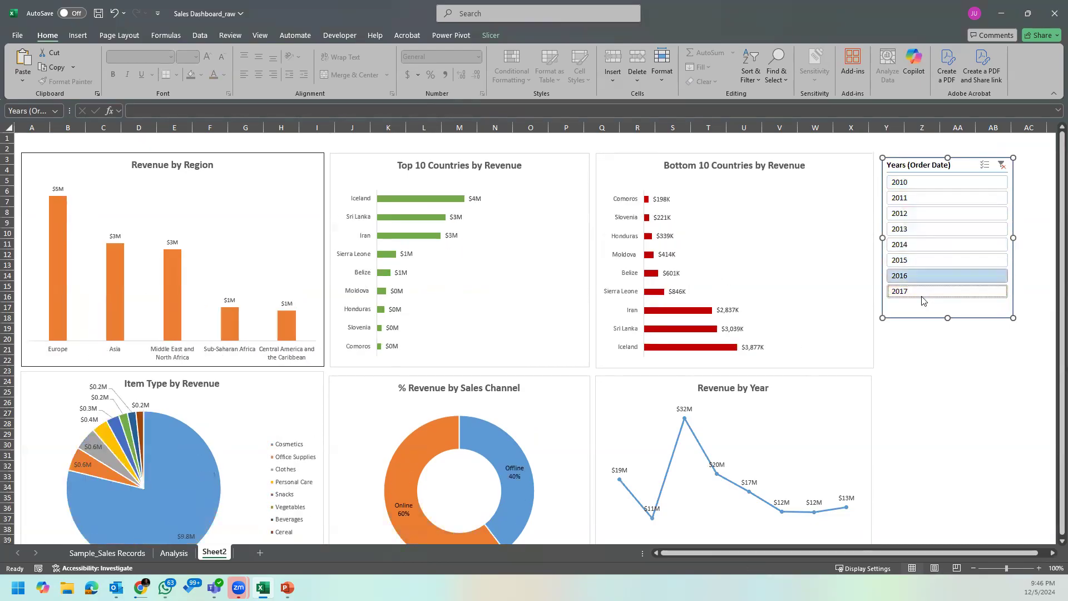
Step: Shorten the order-year slicer slightly to trim the empty space below the 2017 option
left_click_drag(948, 319, 949, 310)
left_click(943, 331)
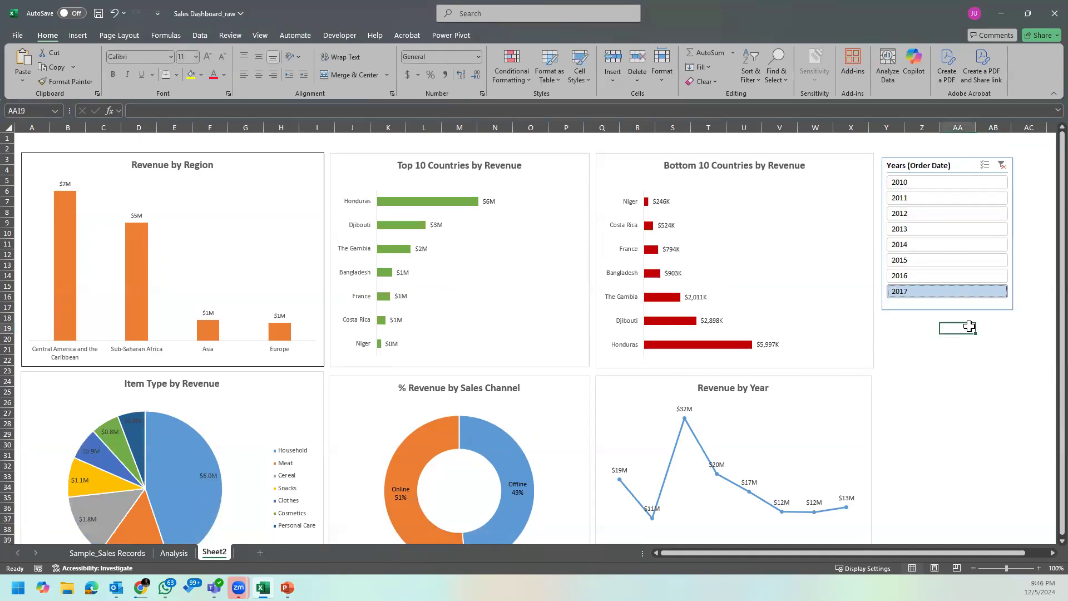
Step: Clear the slicer's year filter so the dashboard covers all years, and save the workbook
left_click(1001, 166)
left_click(893, 402)
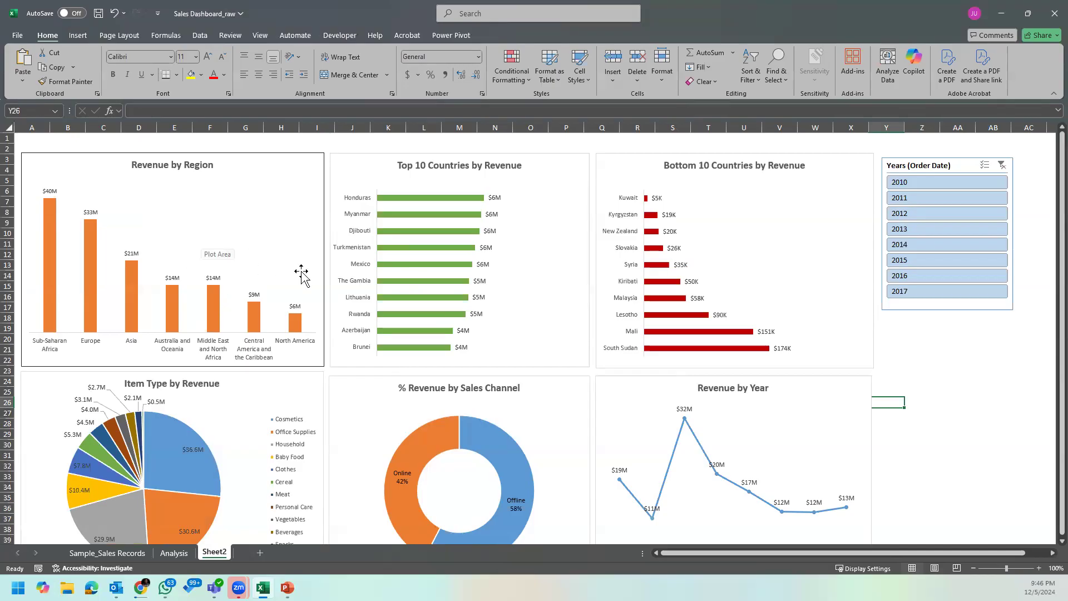
left_click(100, 15)
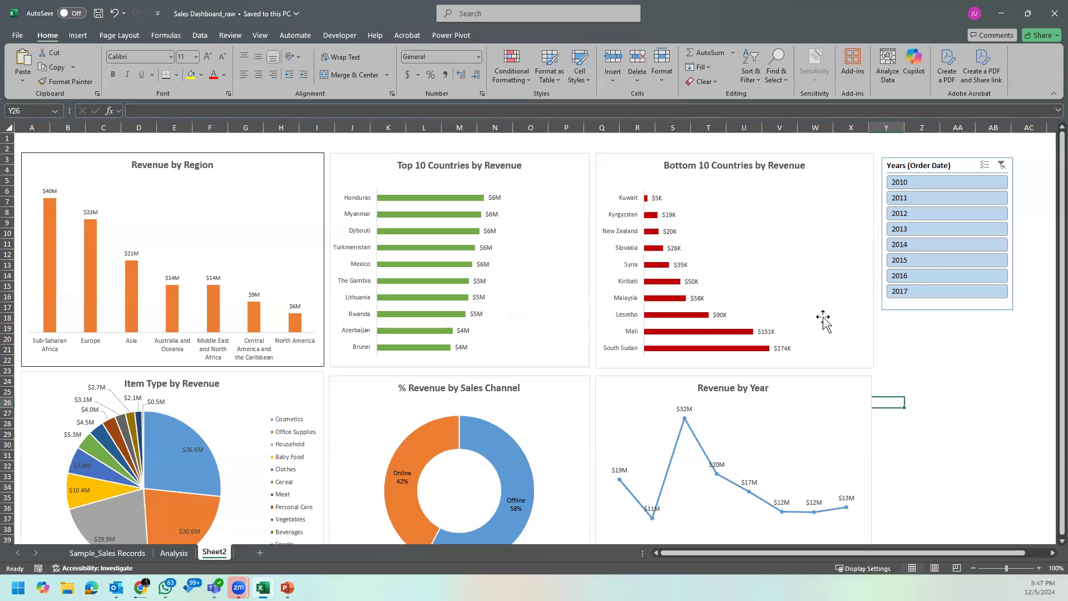
Step: Review the dashboard's lower charts and the Sample_Sales Records sheet, and return to the dashboard on Sheet2
scroll(891, 345, "down", 6)
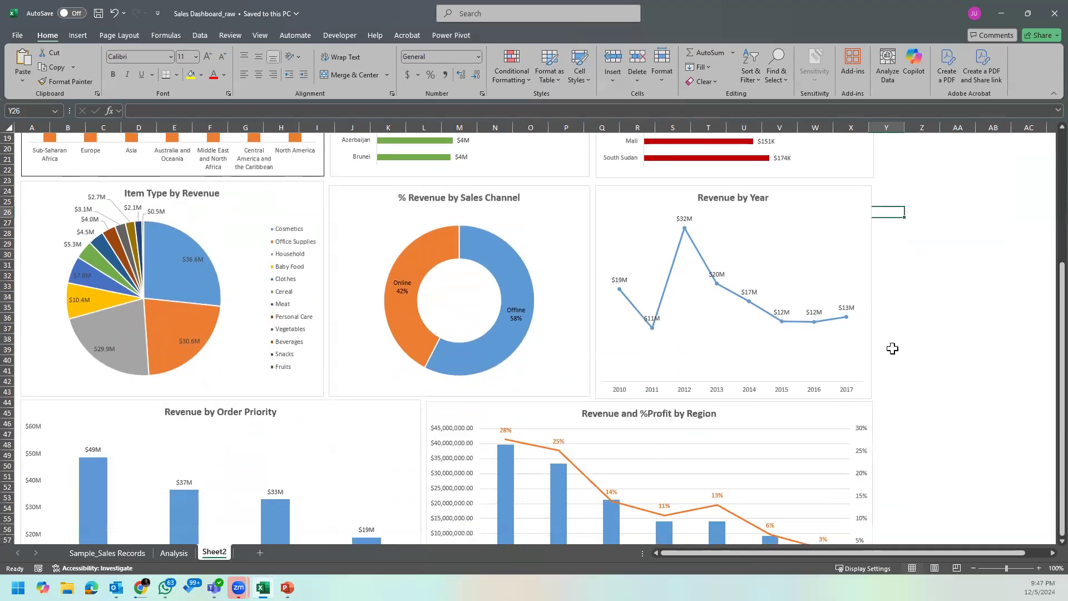
scroll(892, 350, "down", 2)
scroll(895, 356, "up", 4)
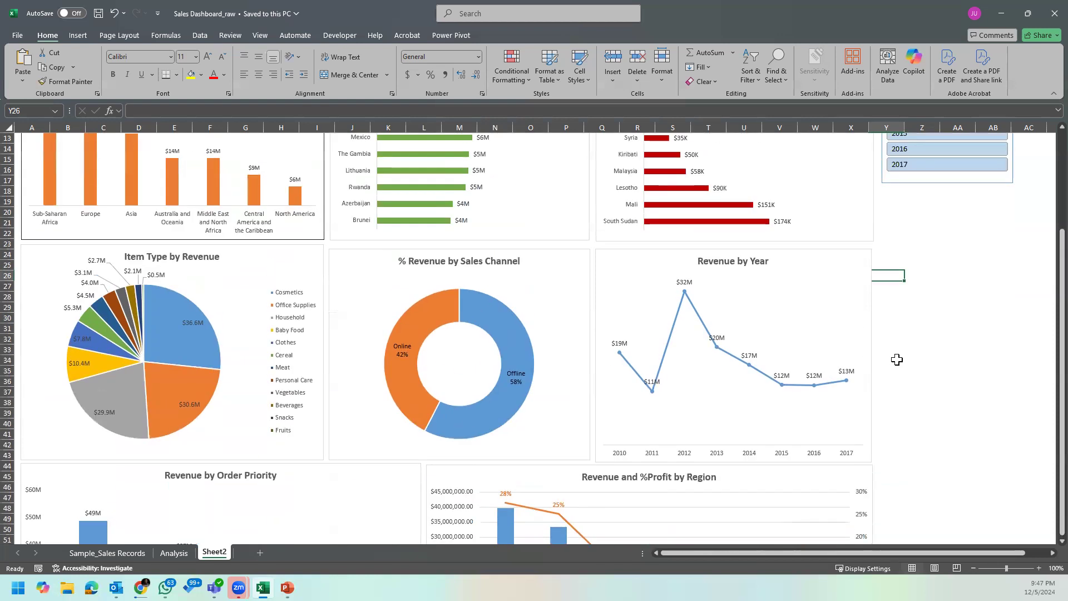
left_click(834, 328)
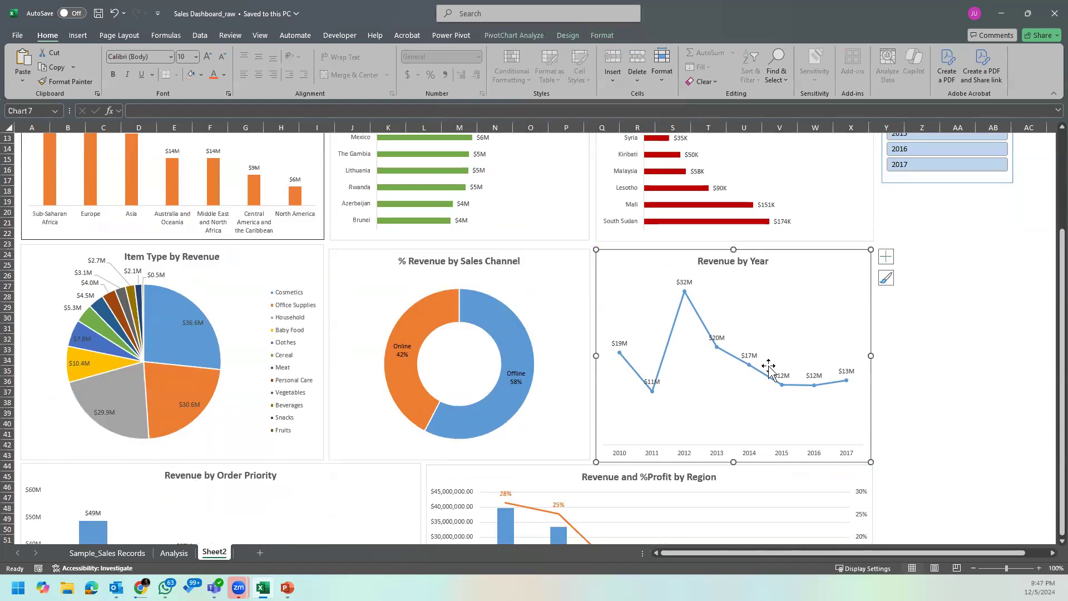
left_click(133, 554)
left_click(217, 554)
left_click(931, 264)
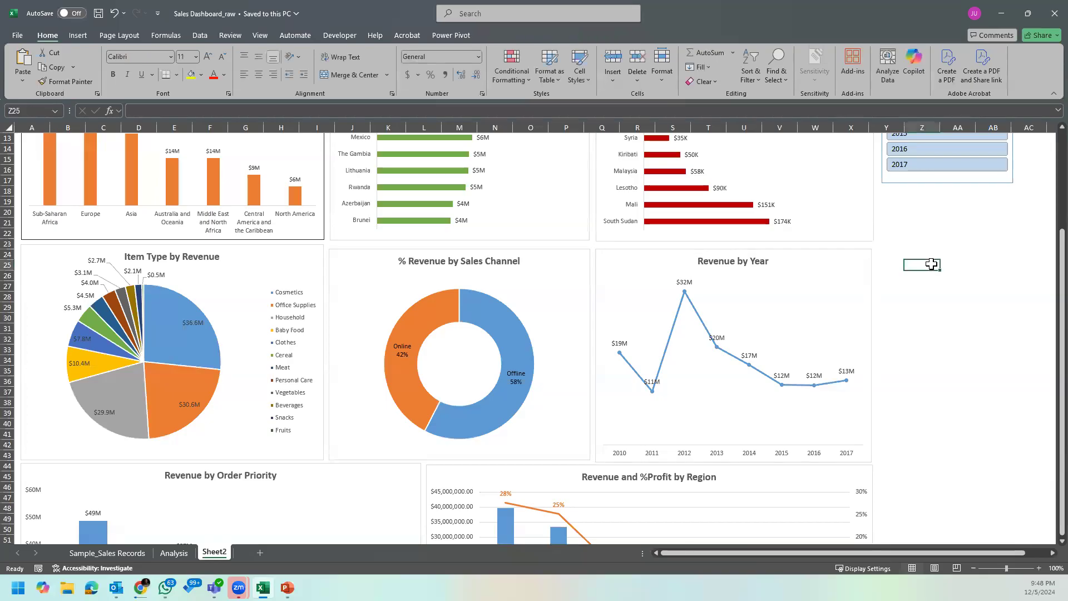